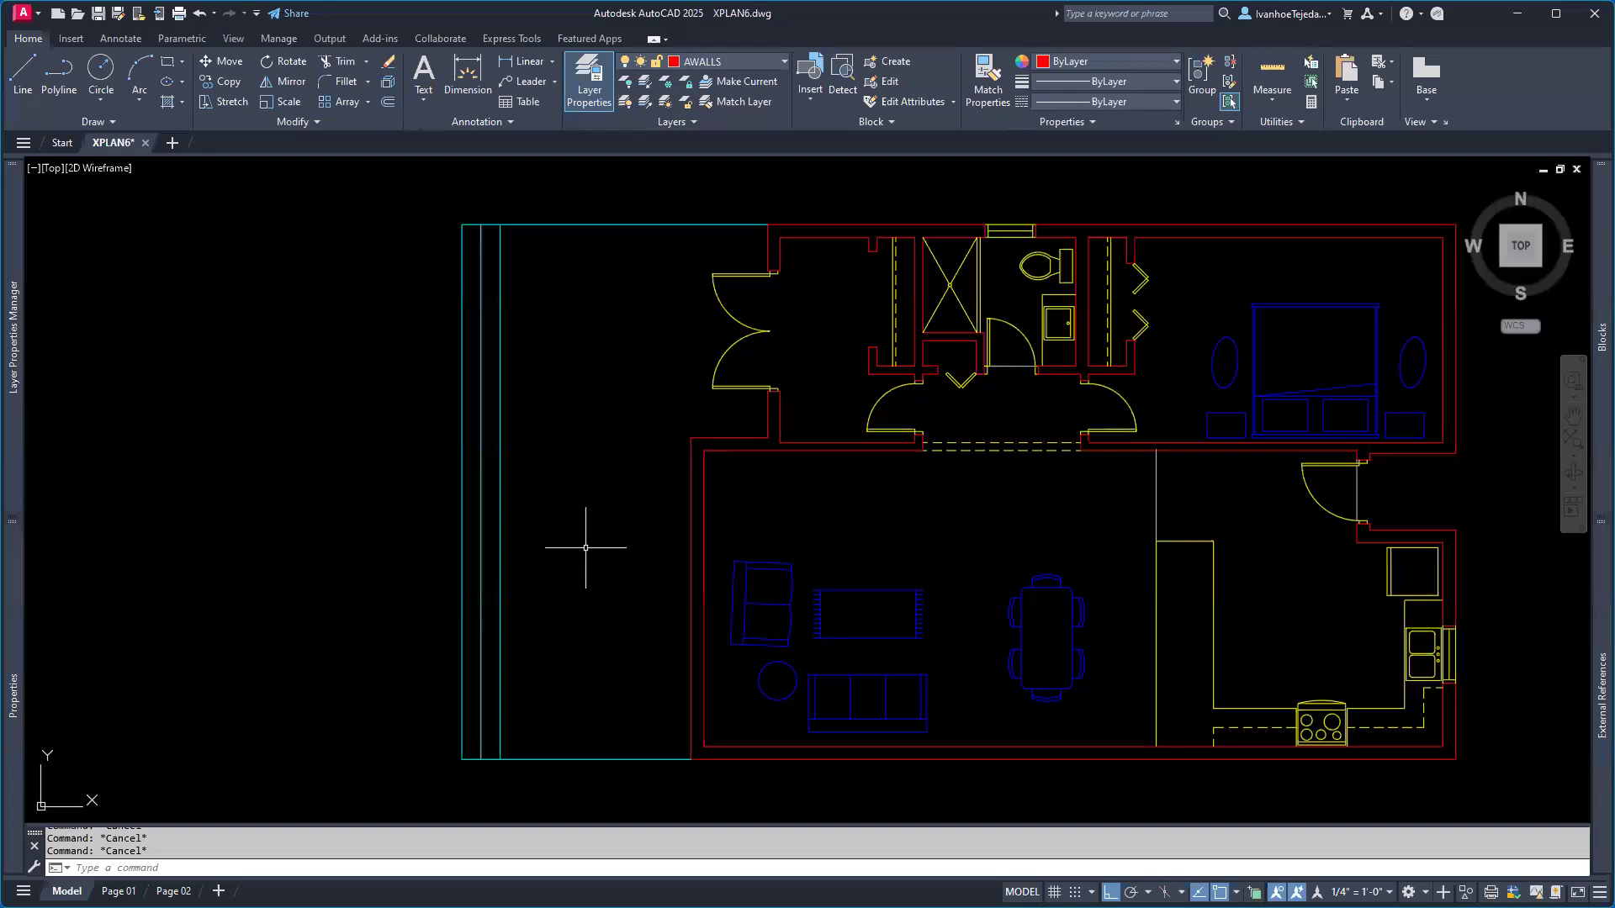
- Review the drawing's layer list and examine the large rectangle surrounding the floor plan
left_click(782, 63)
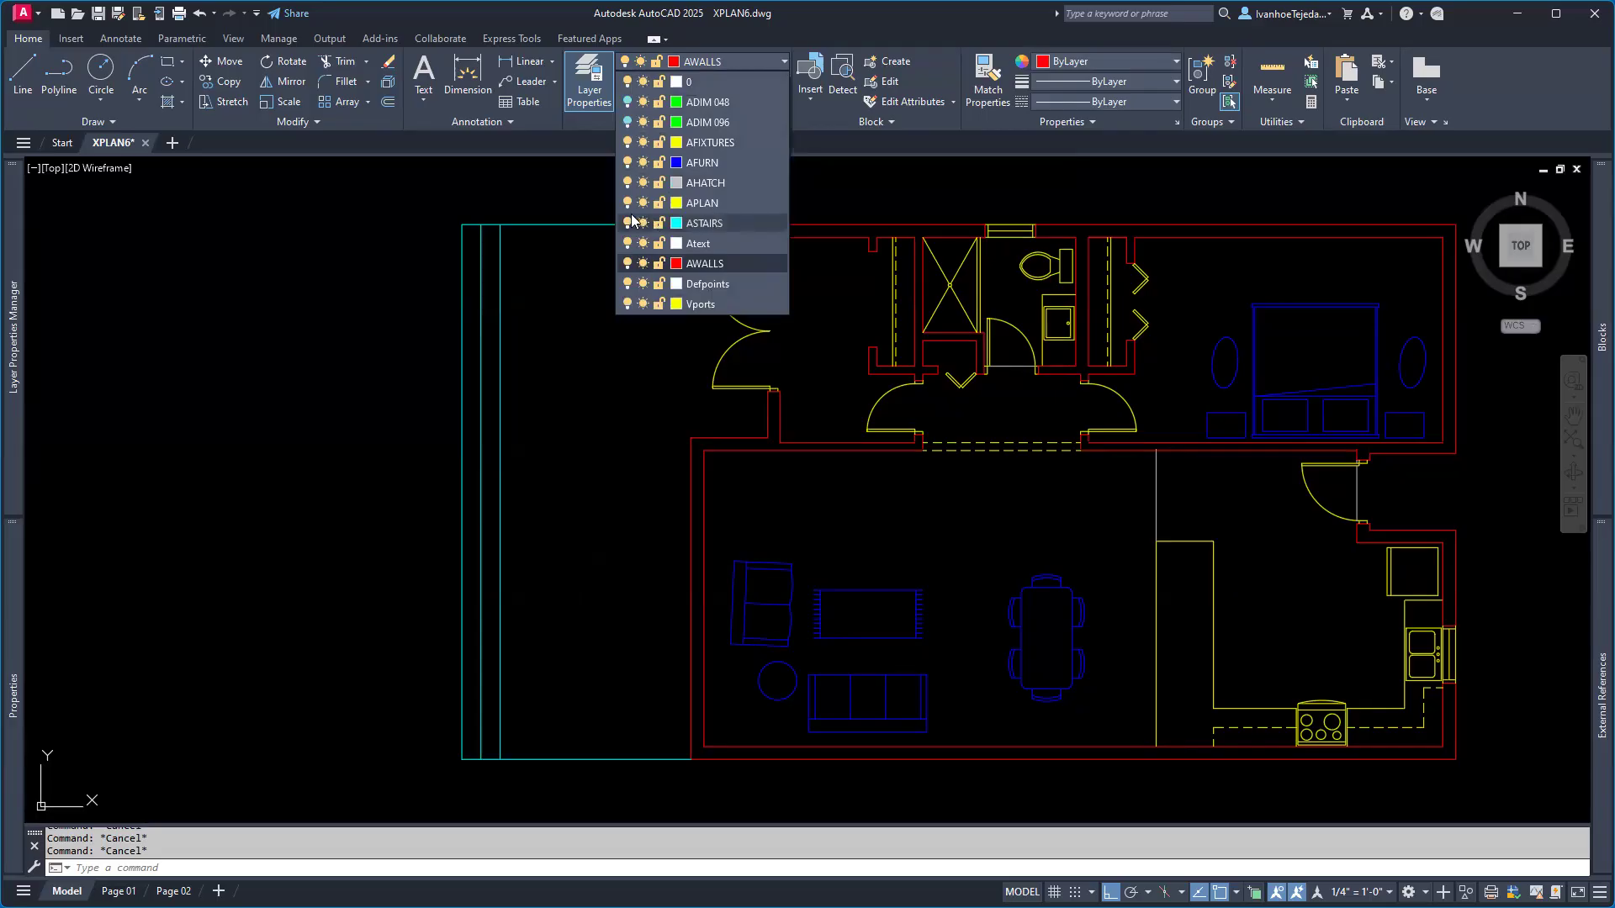
left_click(547, 185)
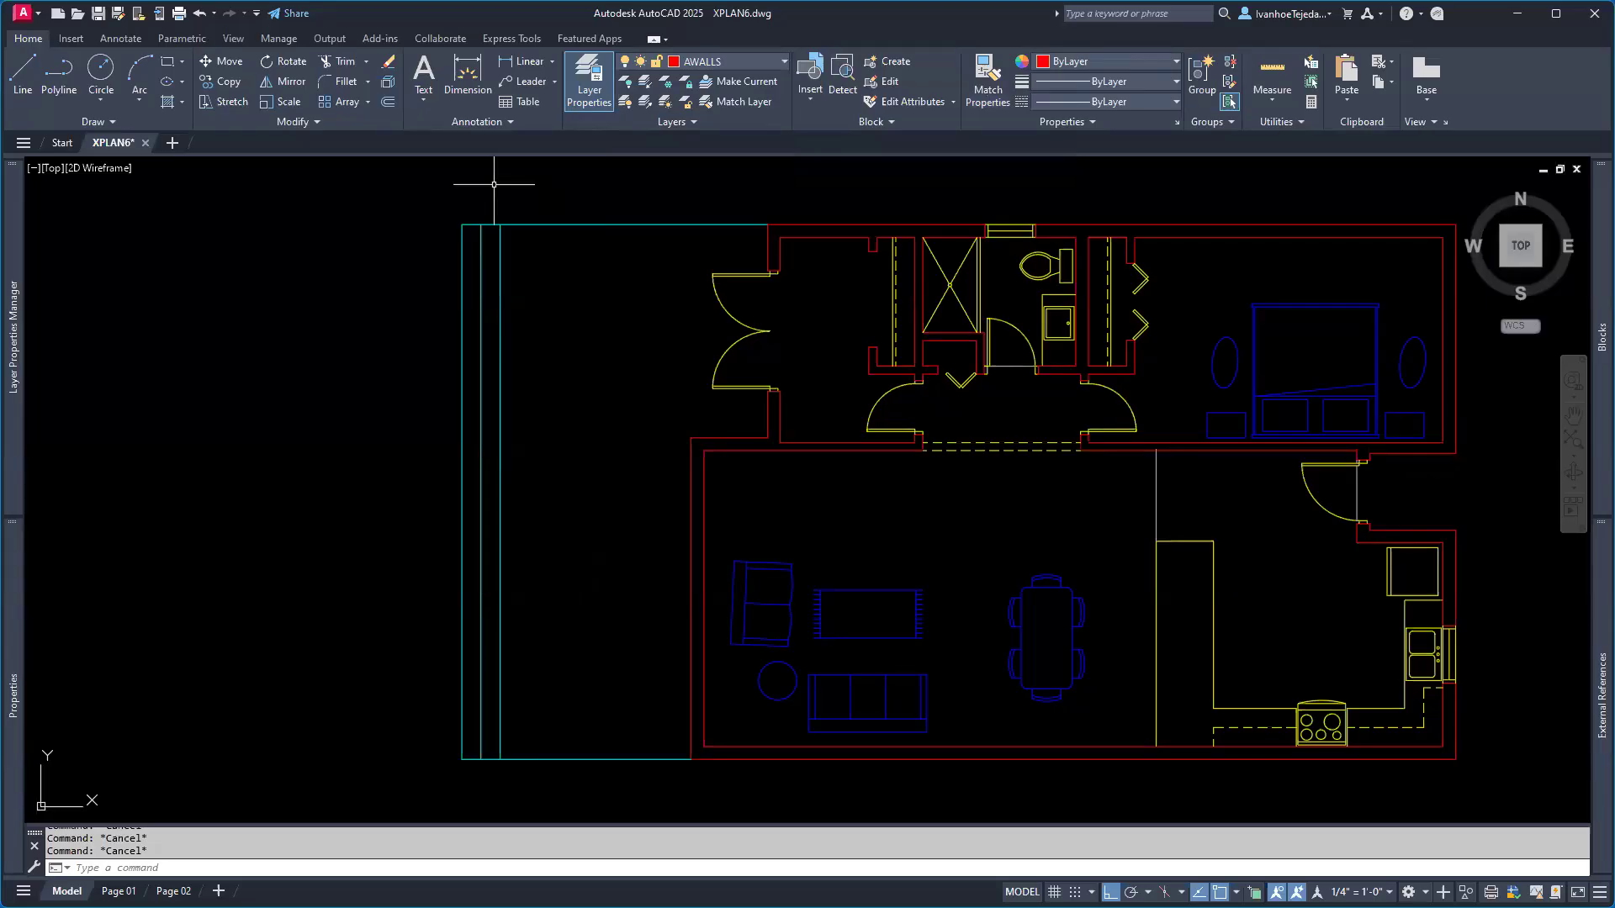
scroll(663, 328, "down", 5)
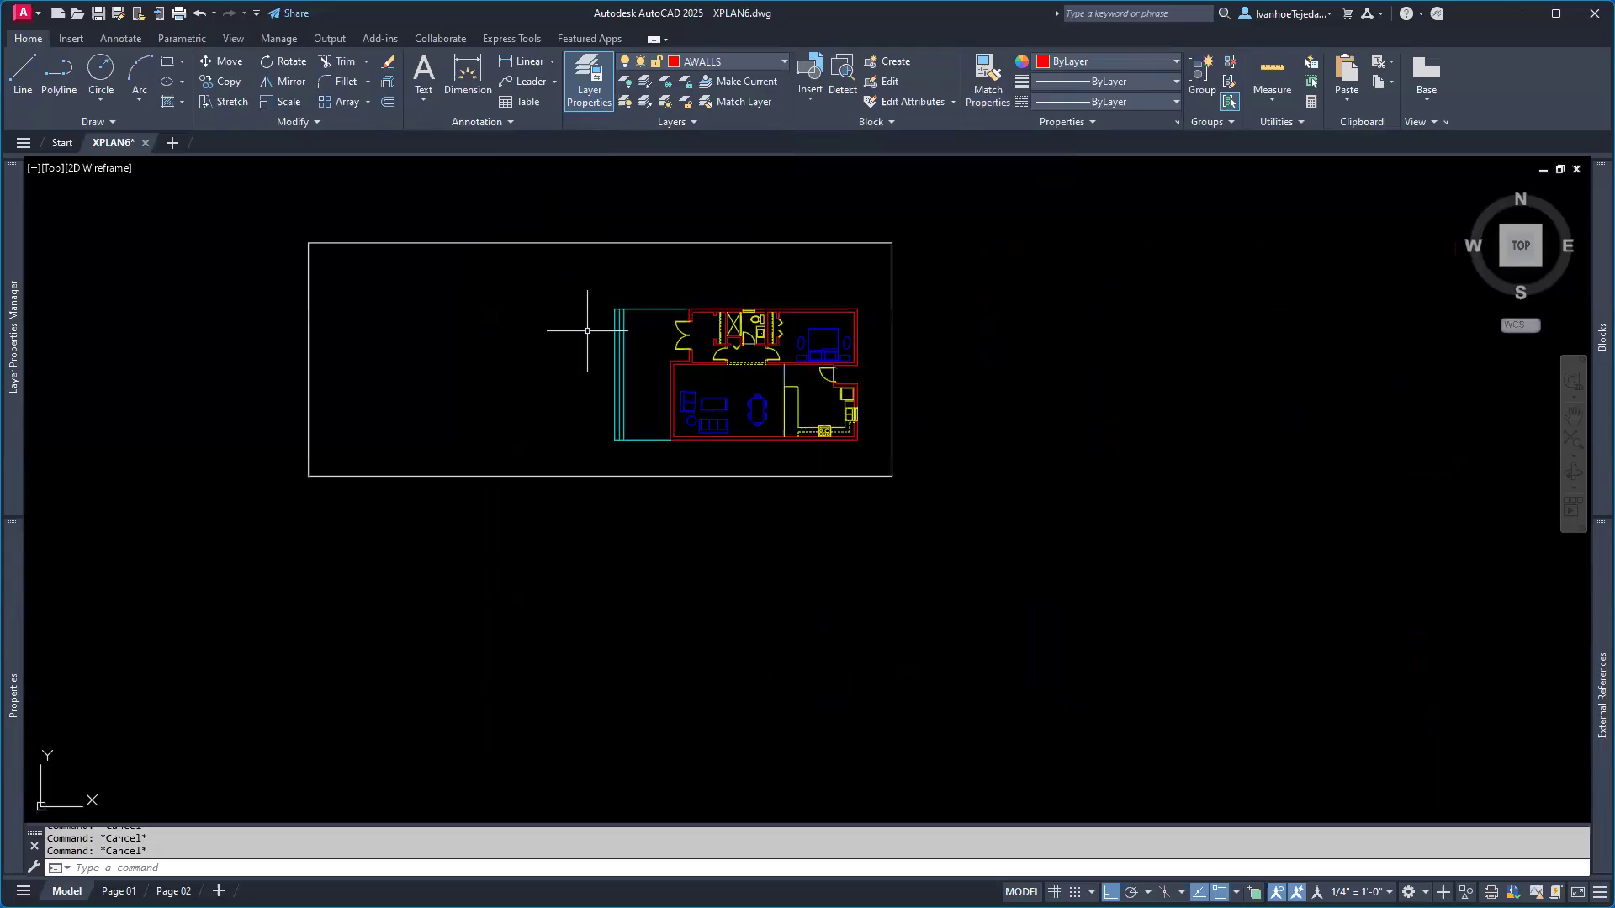
middle_click_drag(558, 325, 696, 407)
scroll(682, 413, "up", 2)
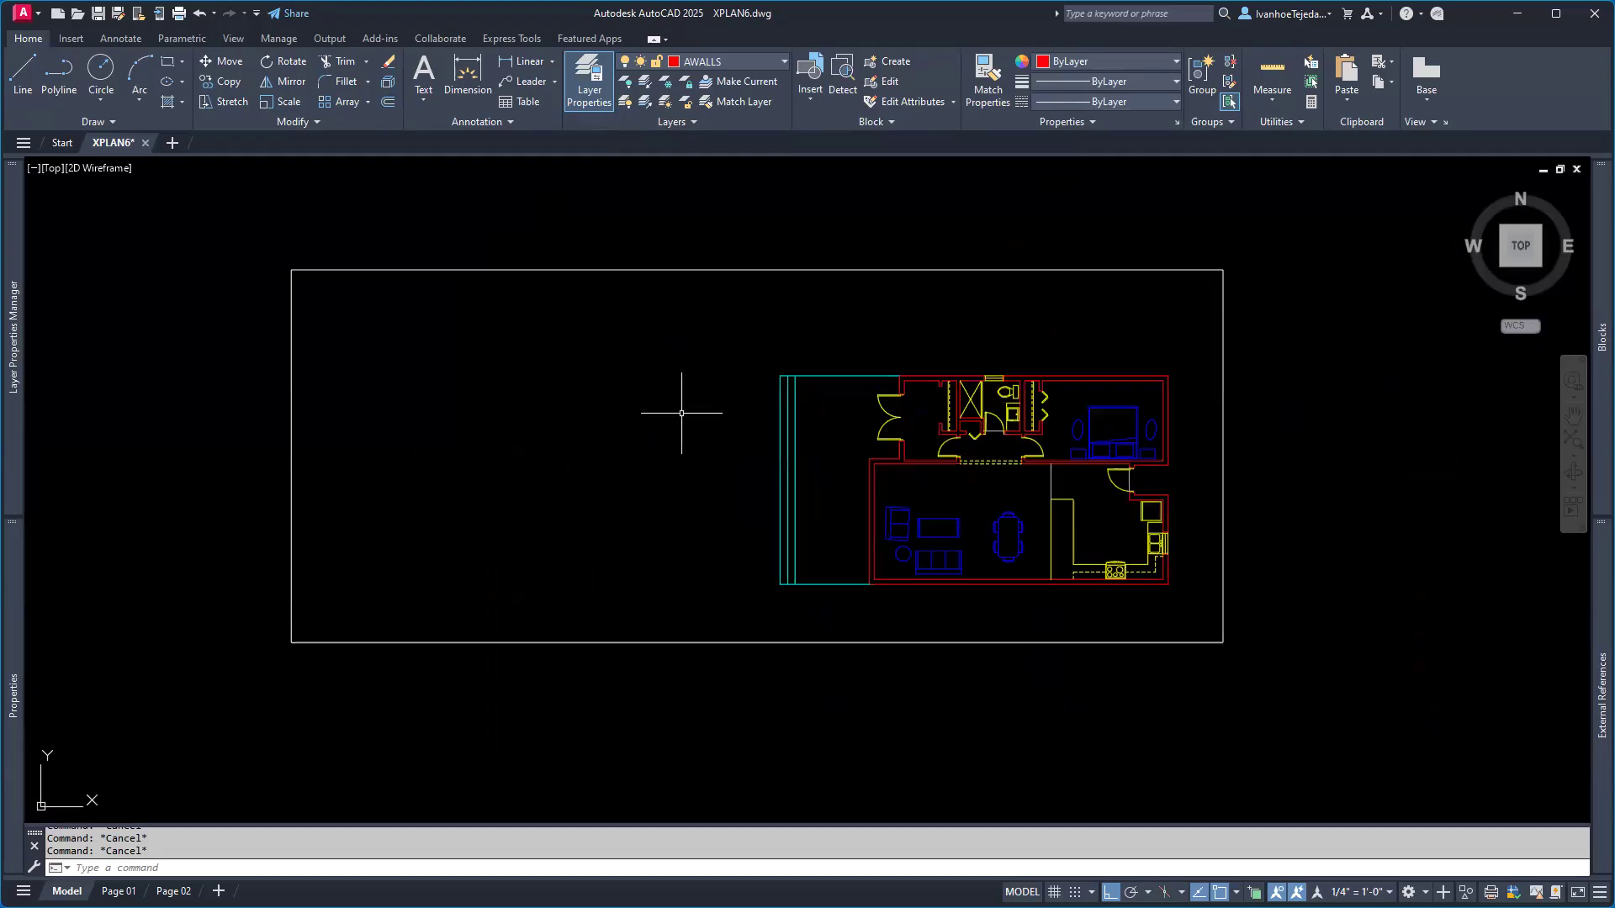
left_click(739, 269)
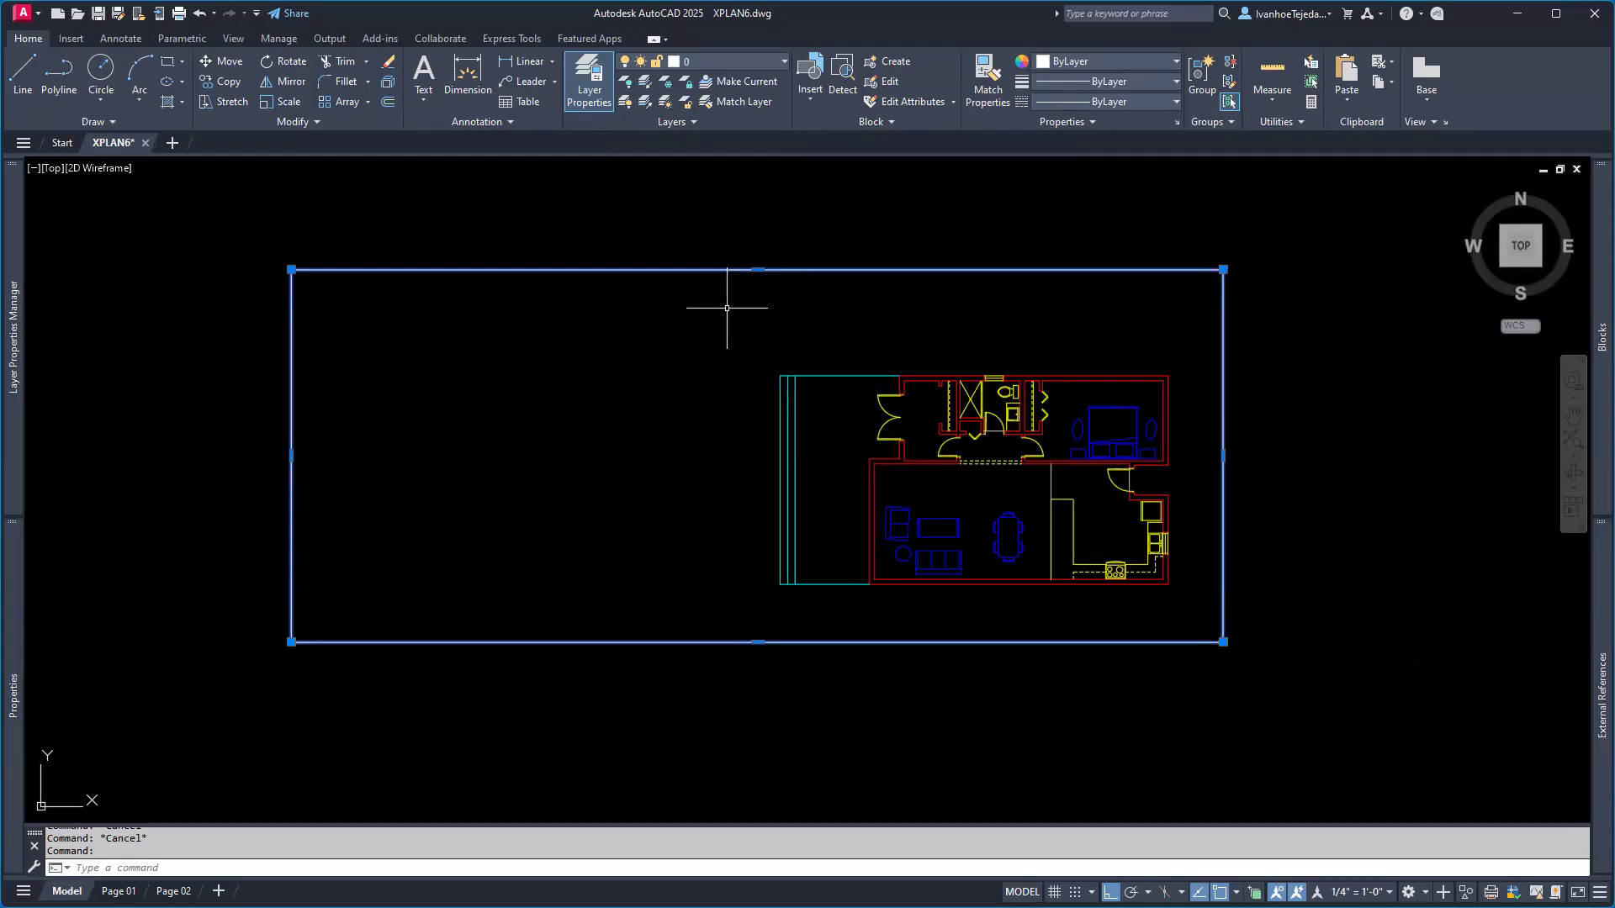
key("Escape")
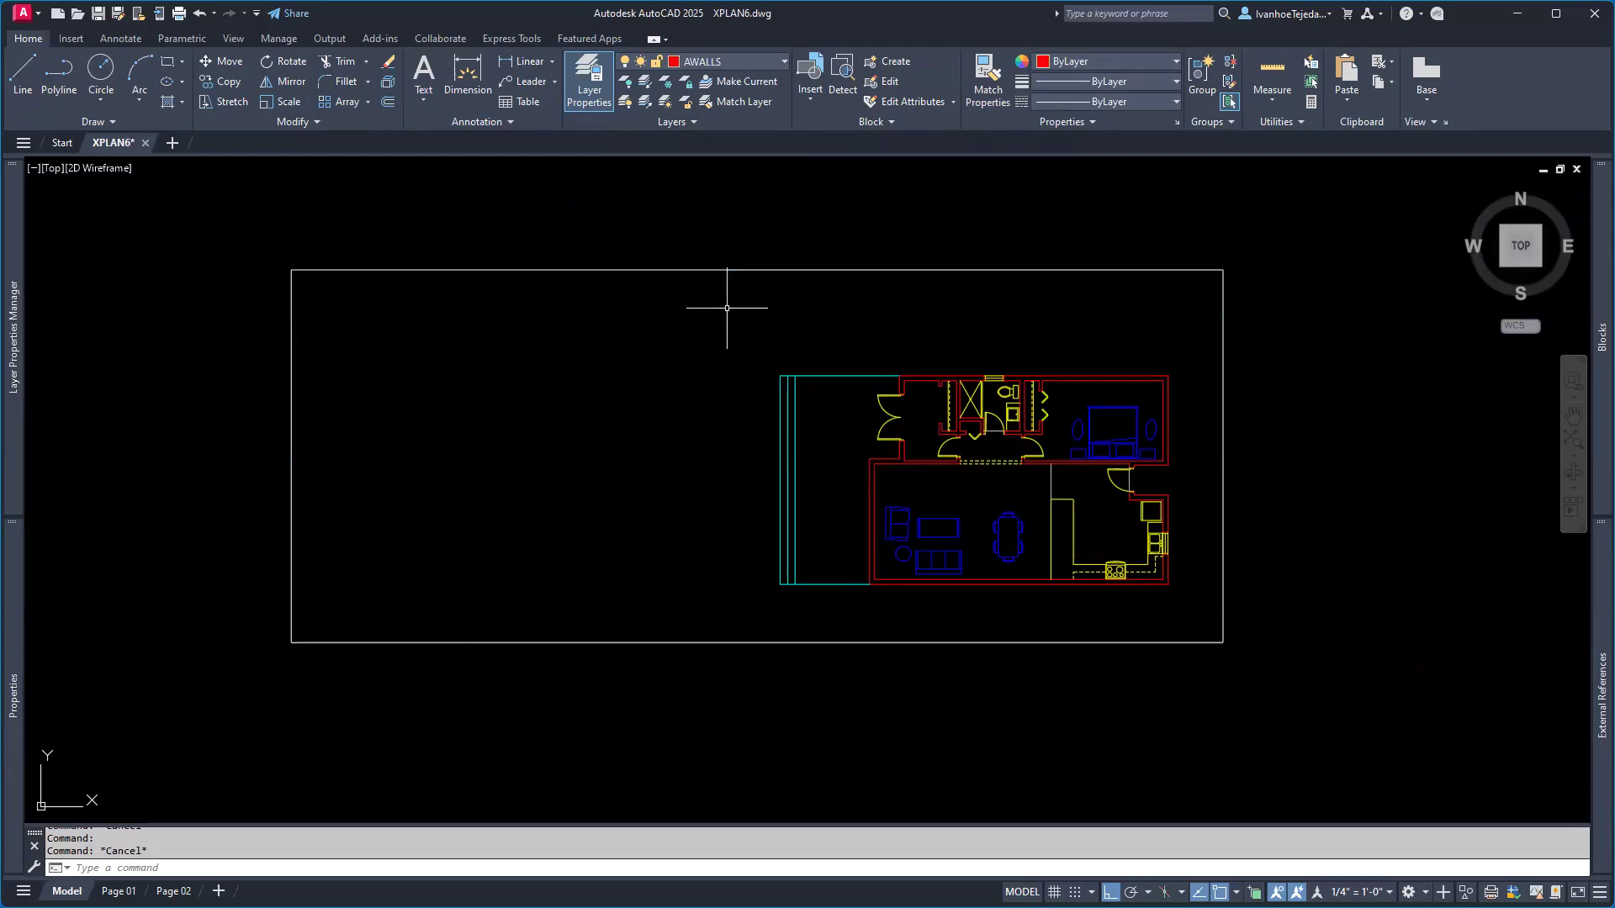
- Shift the rectangle surrounding the floor plan to several different positions around the plan
left_click(677, 268)
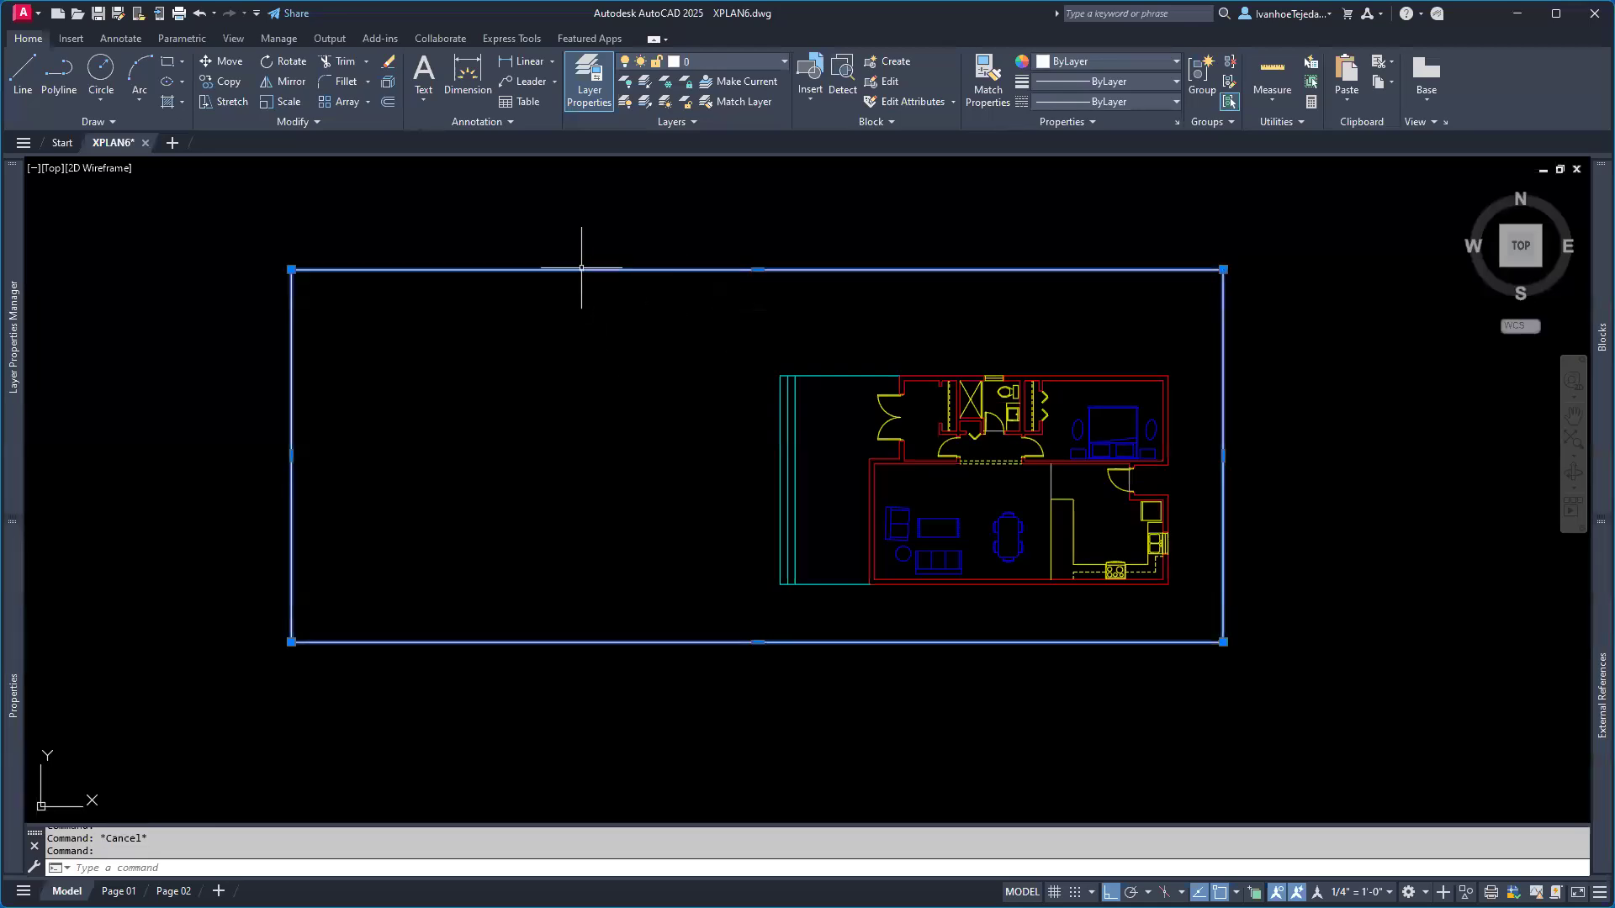
left_click_drag(633, 268, 1009, 298)
middle_click_drag(955, 317, 635, 259)
left_click(743, 237)
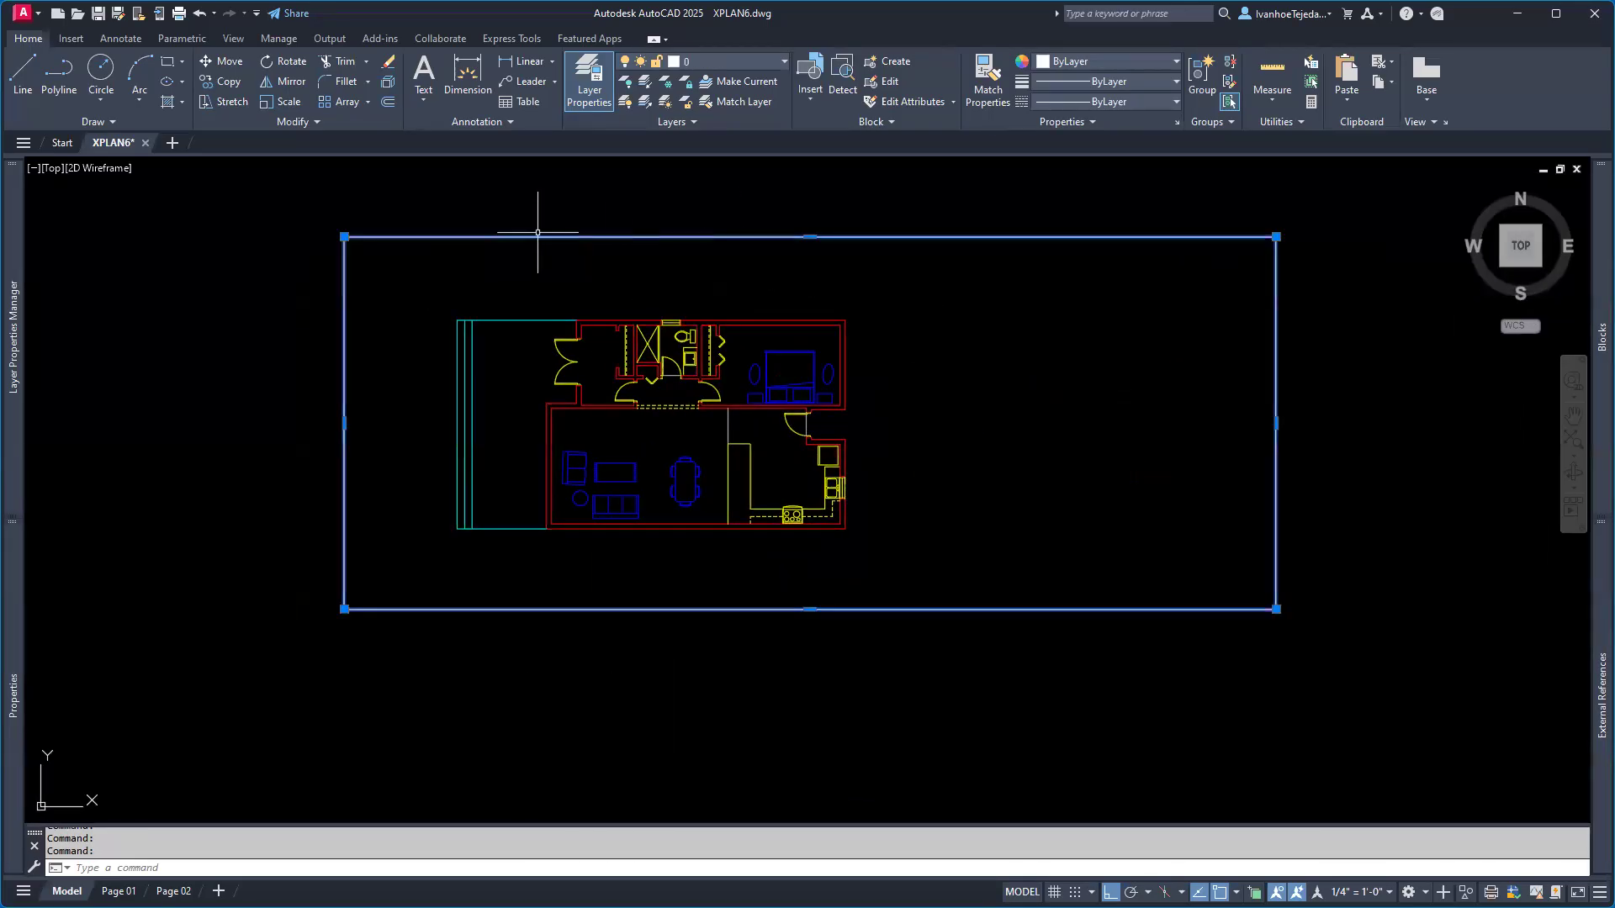
left_click_drag(405, 237, 39, 242)
middle_click_drag(577, 472, 809, 515)
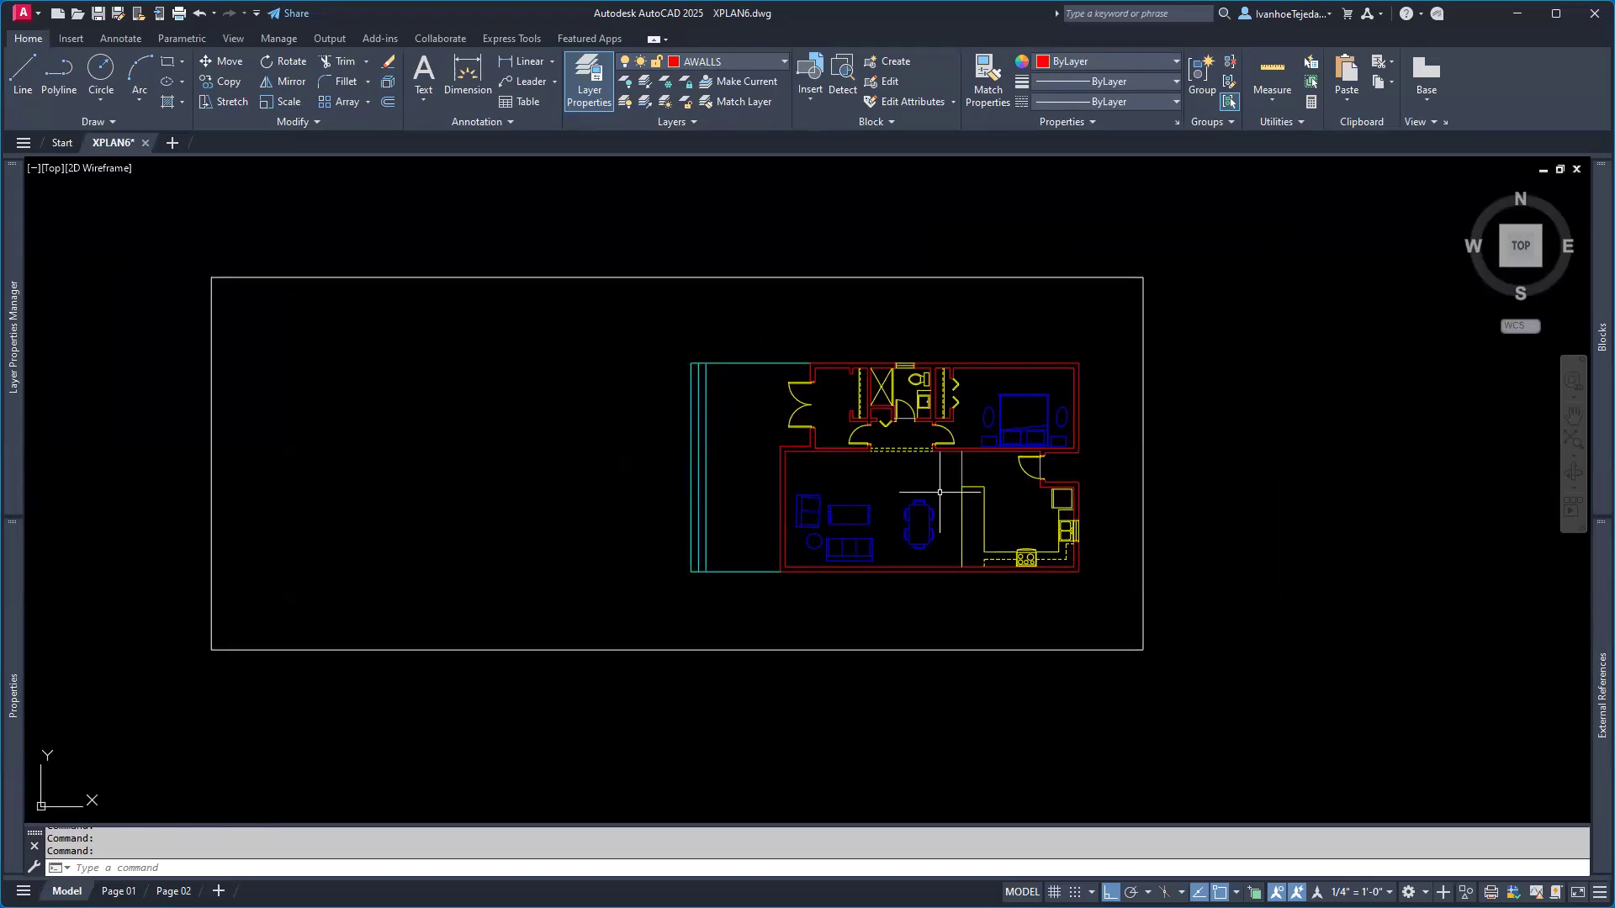
left_click(862, 277)
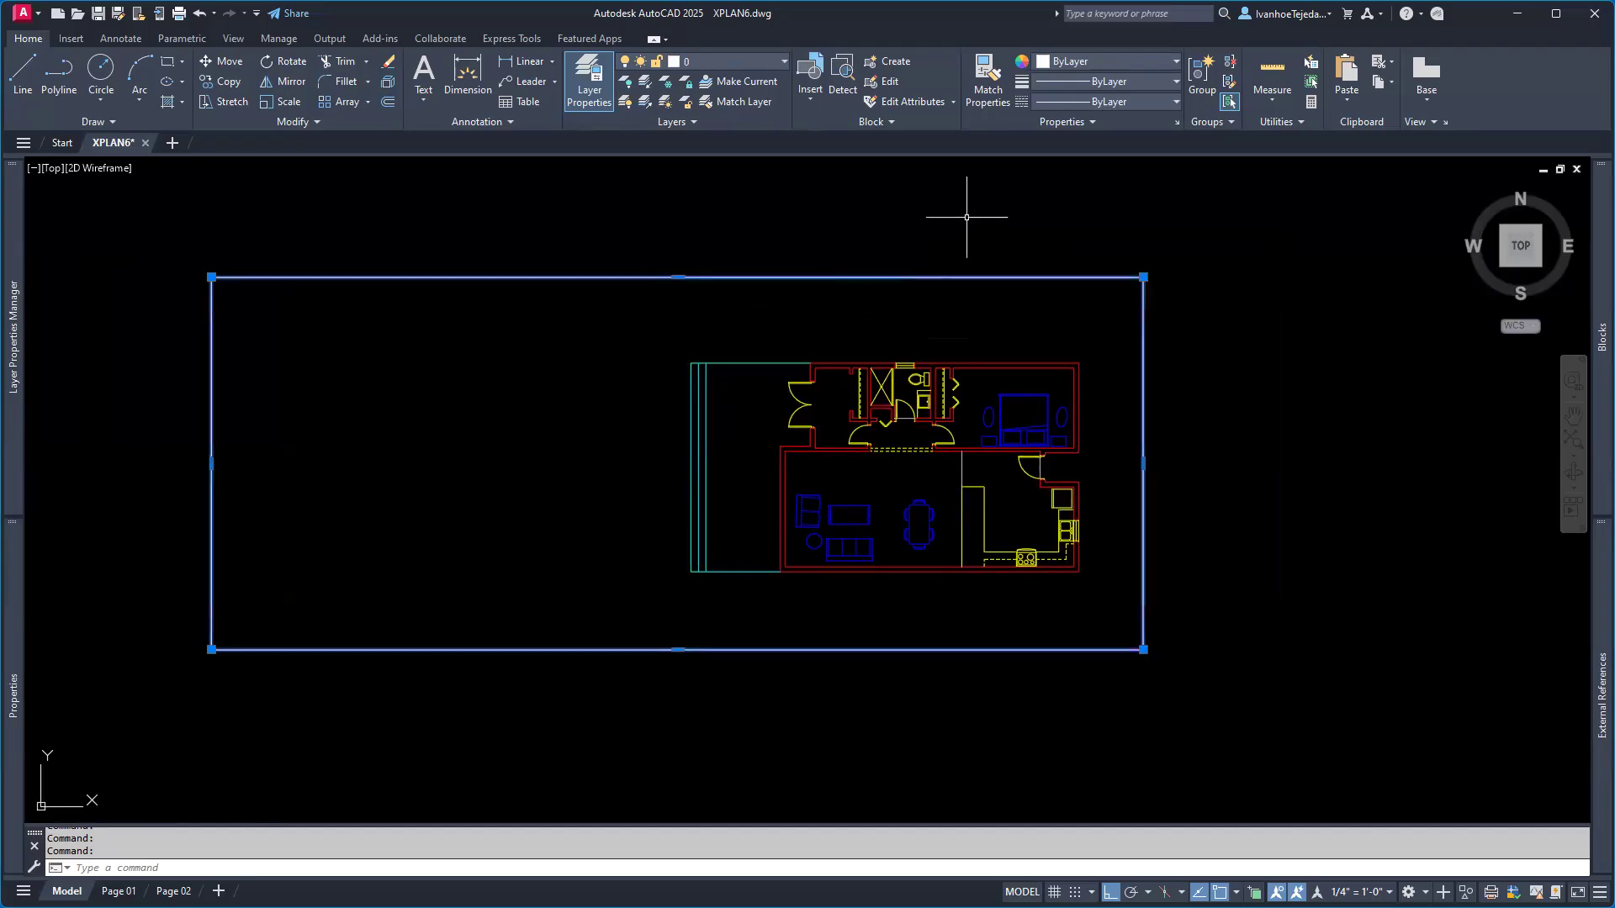
left_click_drag(895, 278, 925, 235)
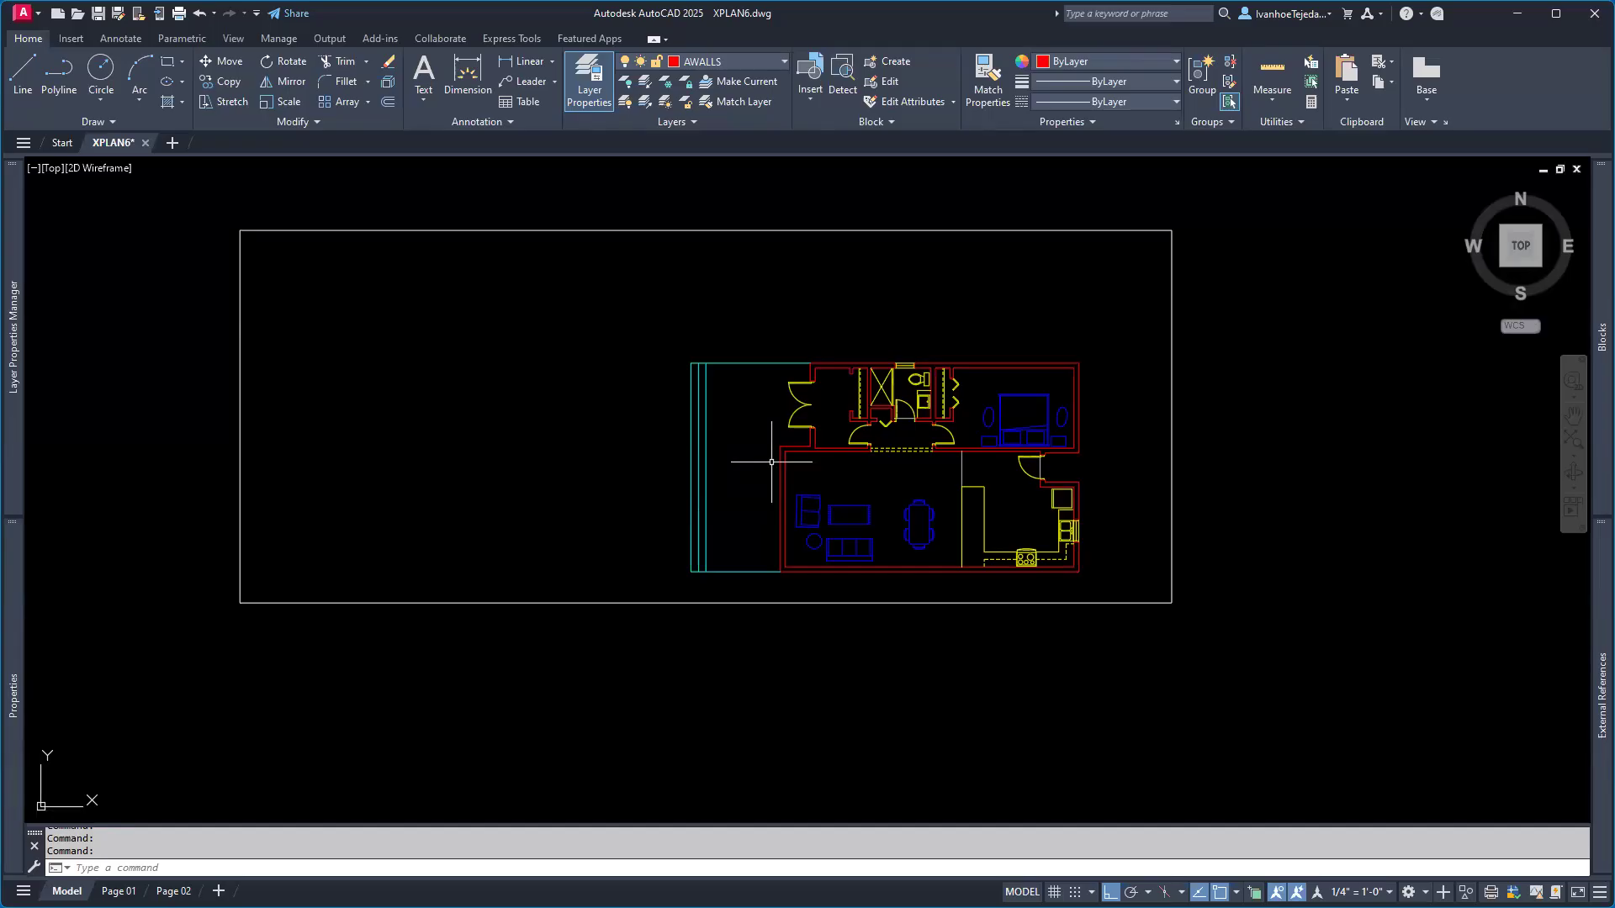
- Delete the rectangle surrounding the floor plan
left_click(832, 228)
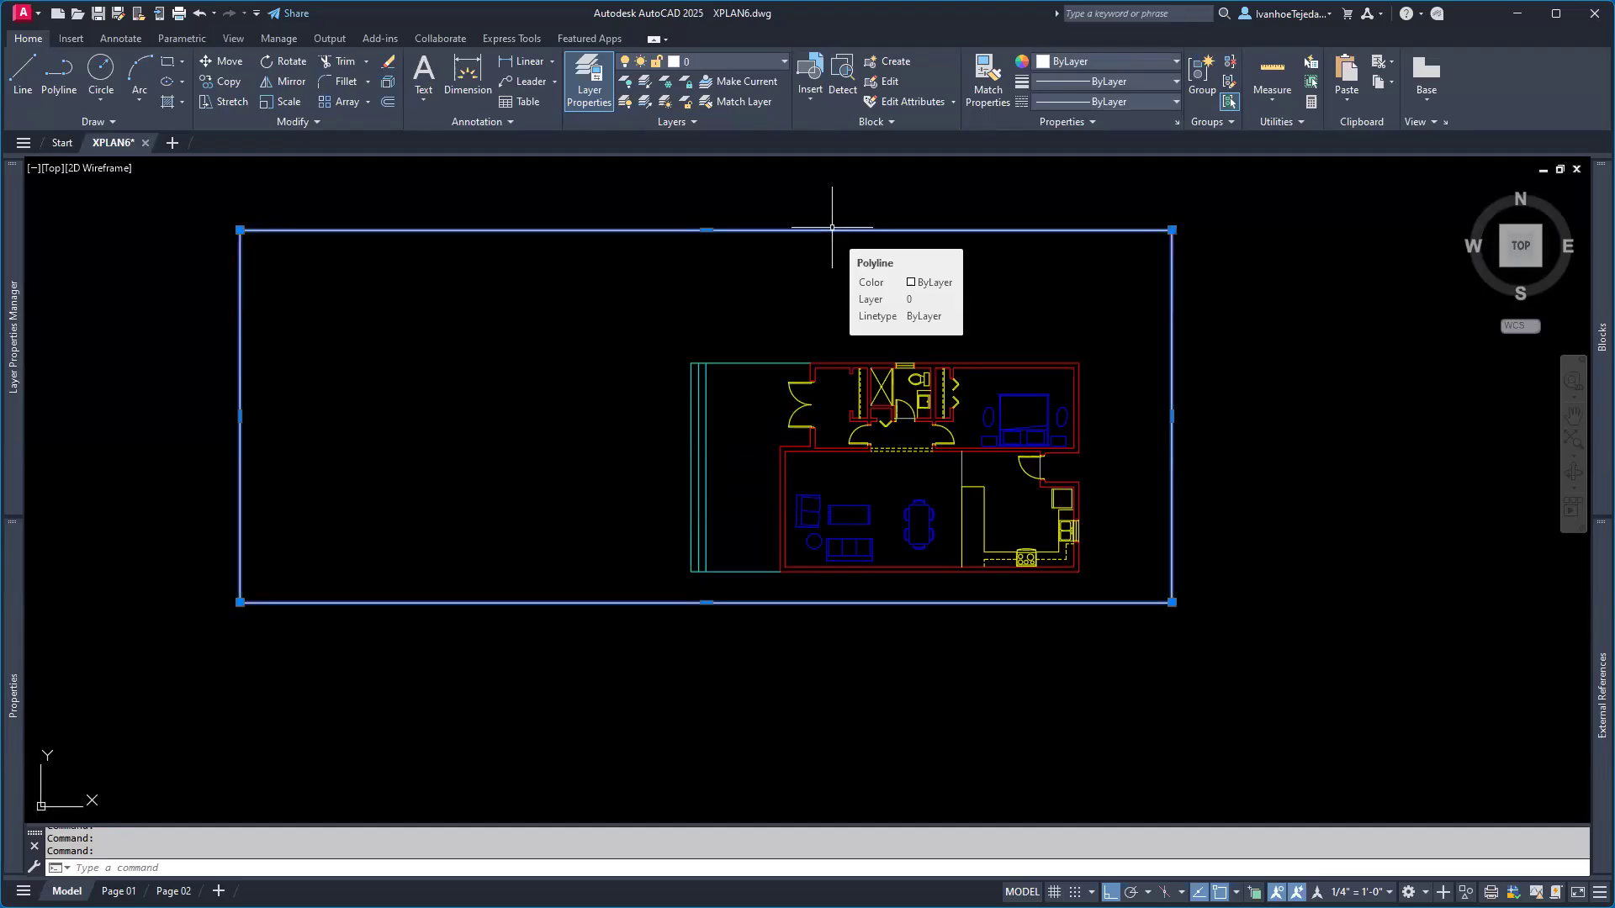
key("Delete")
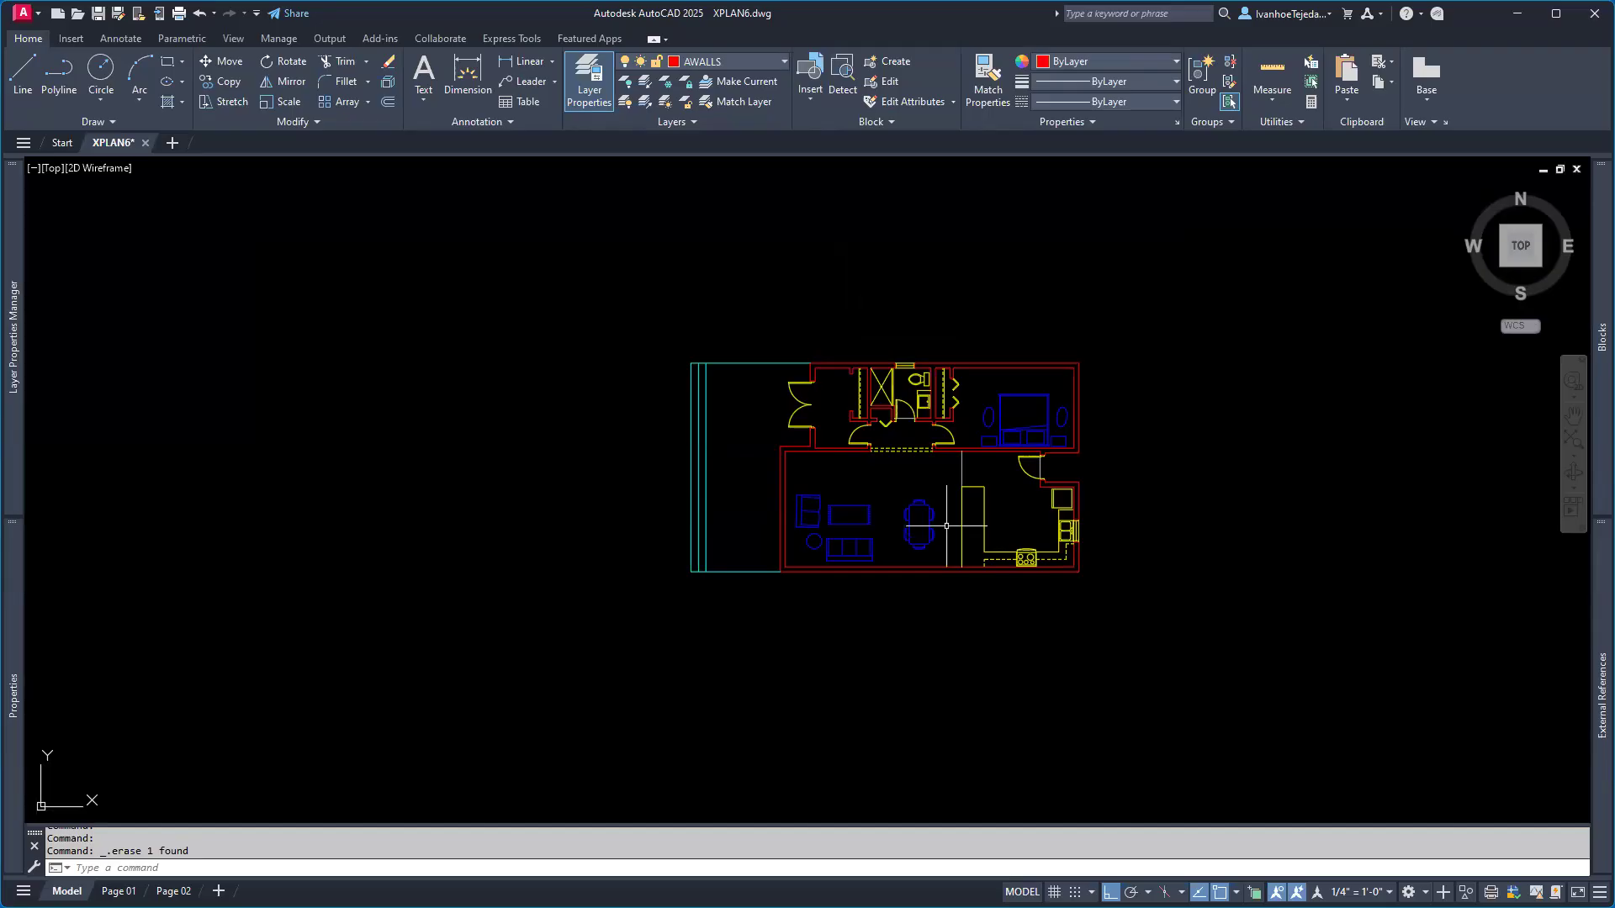
- Flip the entry double door to swing into the room, flip it back to swing outward, and deselect it
scroll(946, 504, "up", 4)
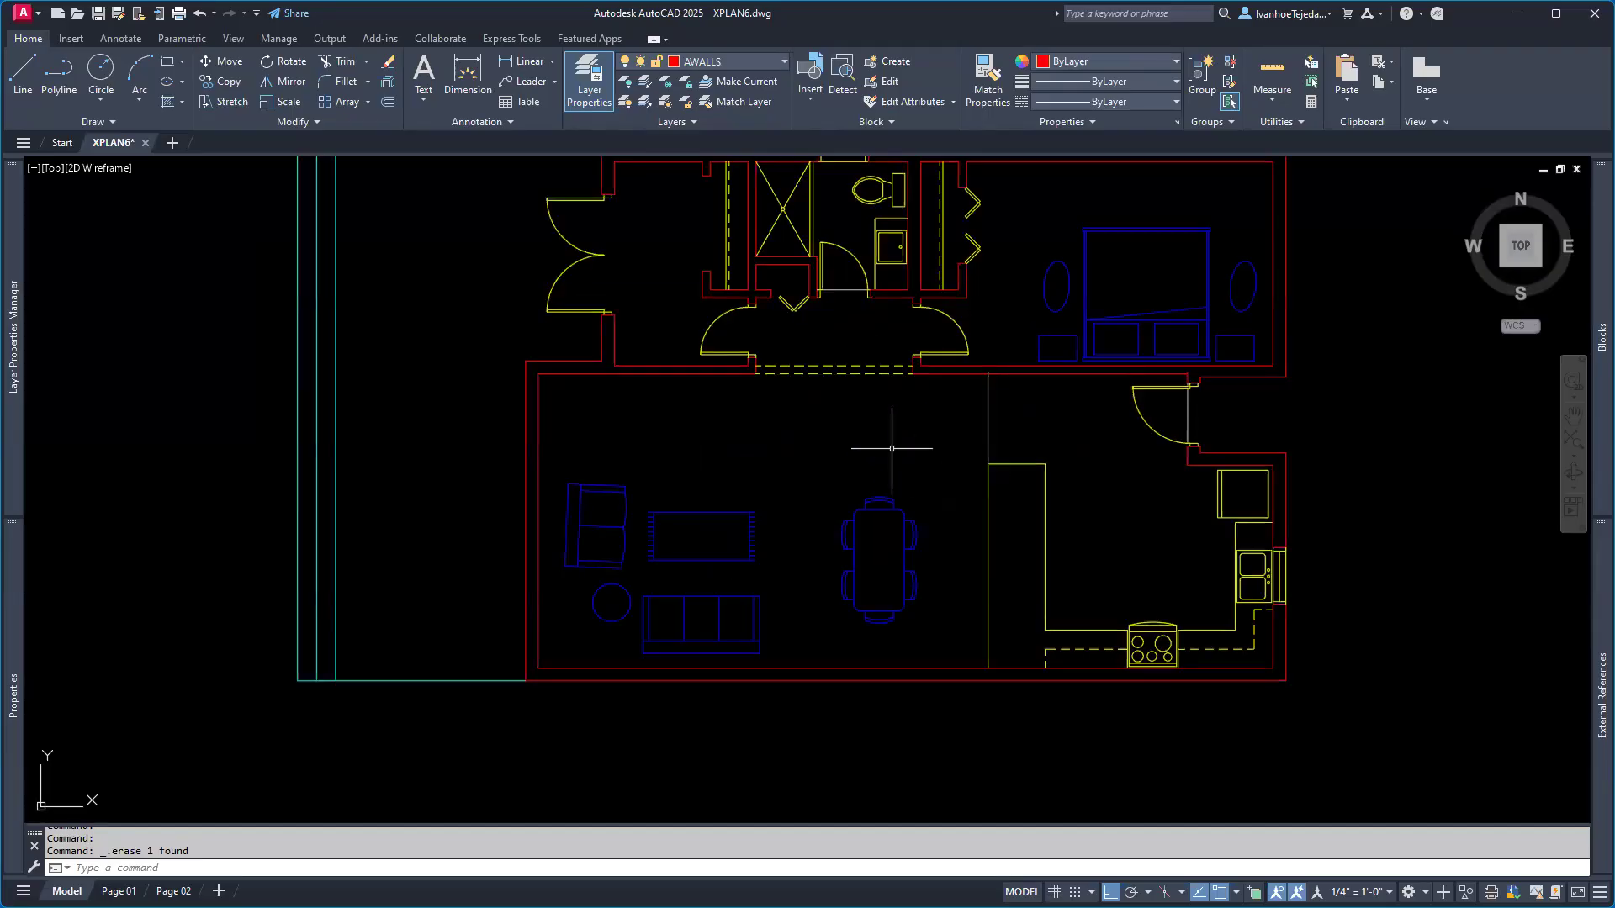
middle_click_drag(891, 448, 891, 507)
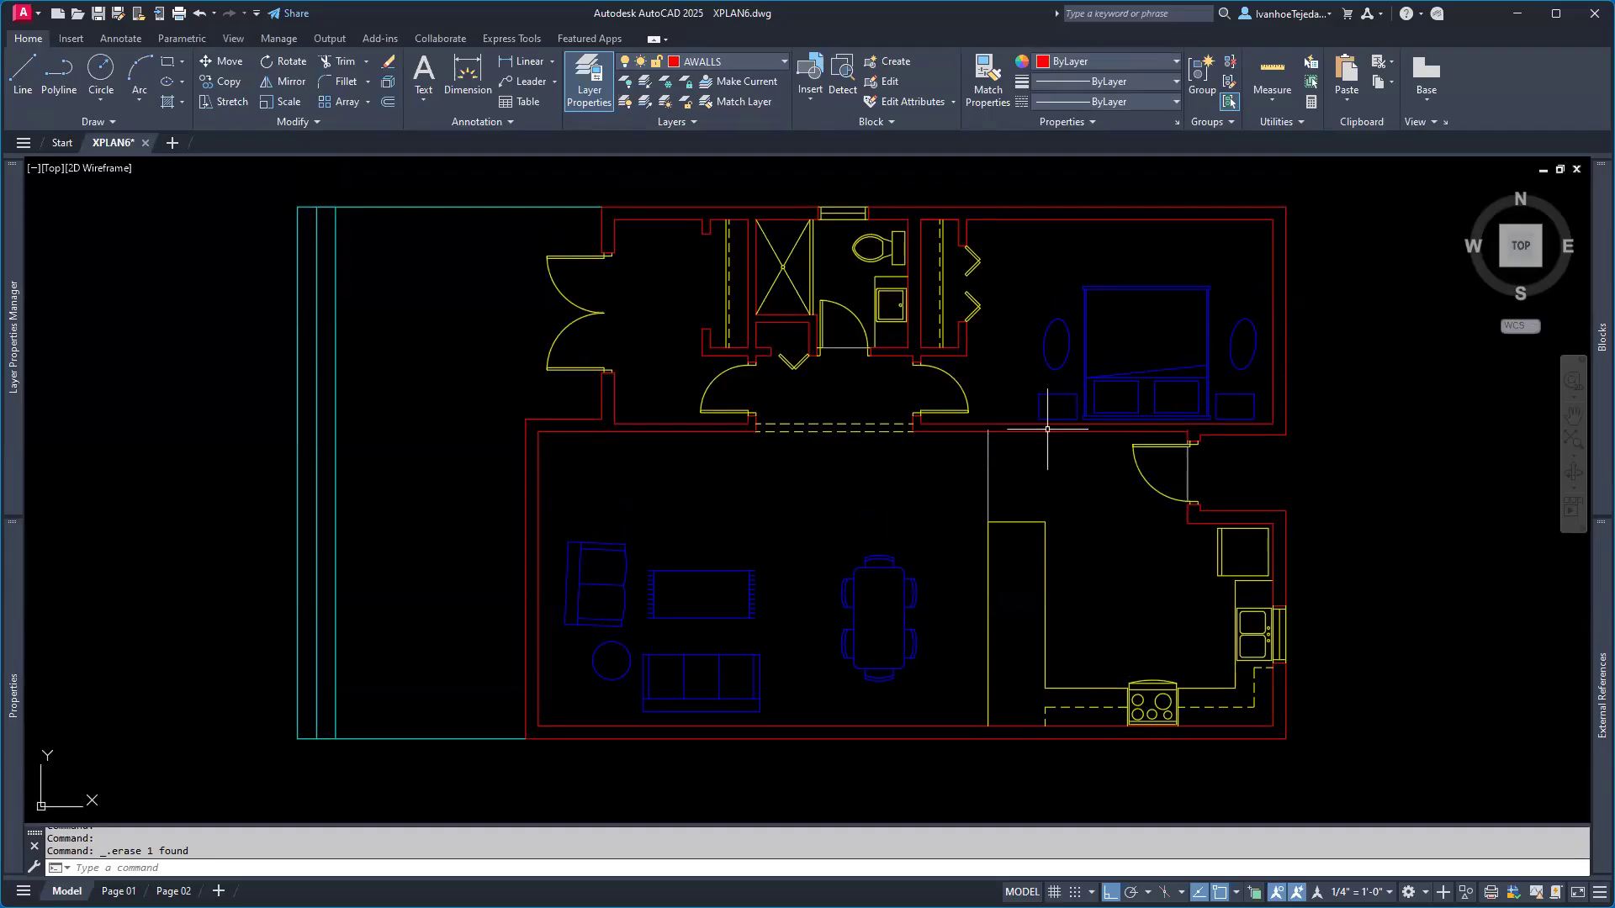
mouse_move(1085, 358)
middle_click_drag(602, 312, 696, 404)
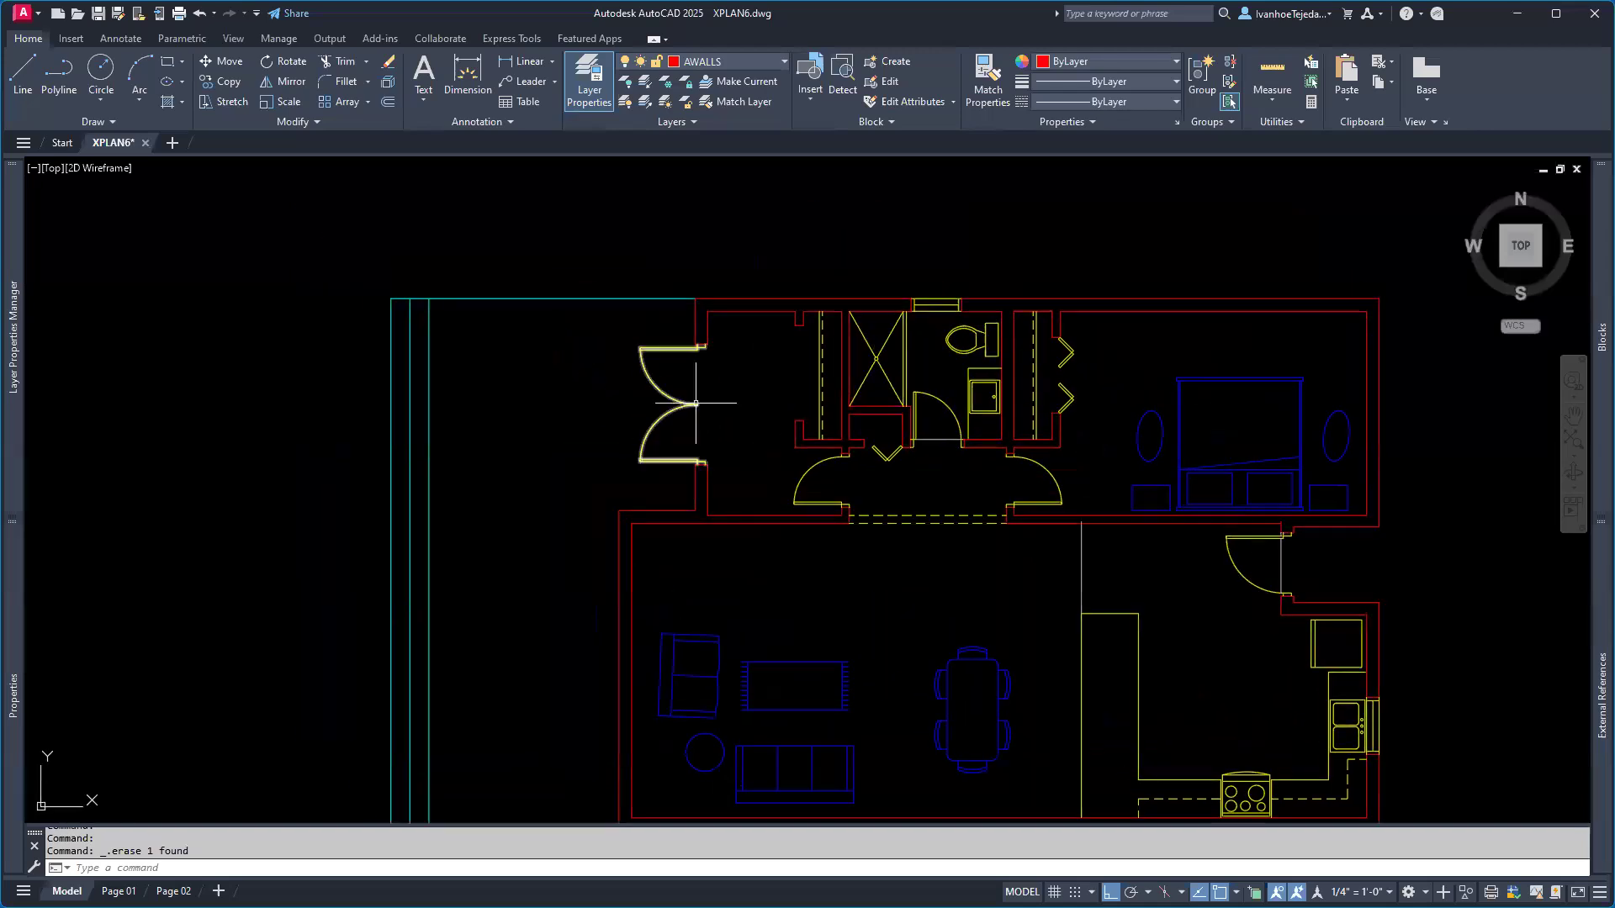
scroll(695, 404, "up", 4)
middle_click_drag(779, 336, 851, 435)
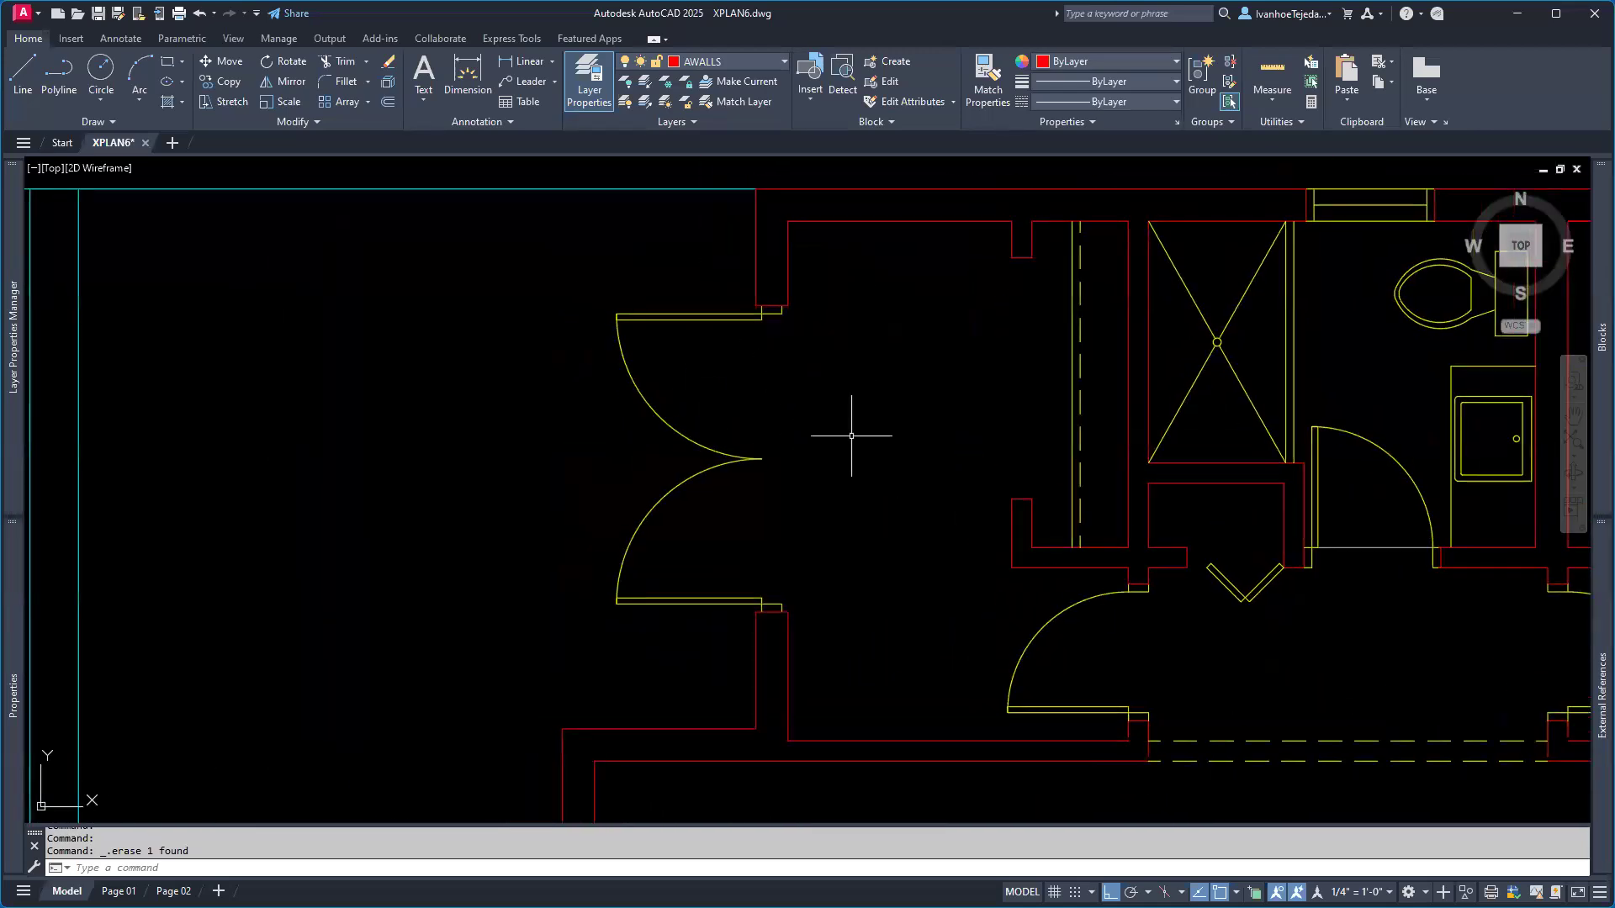
left_click(704, 317)
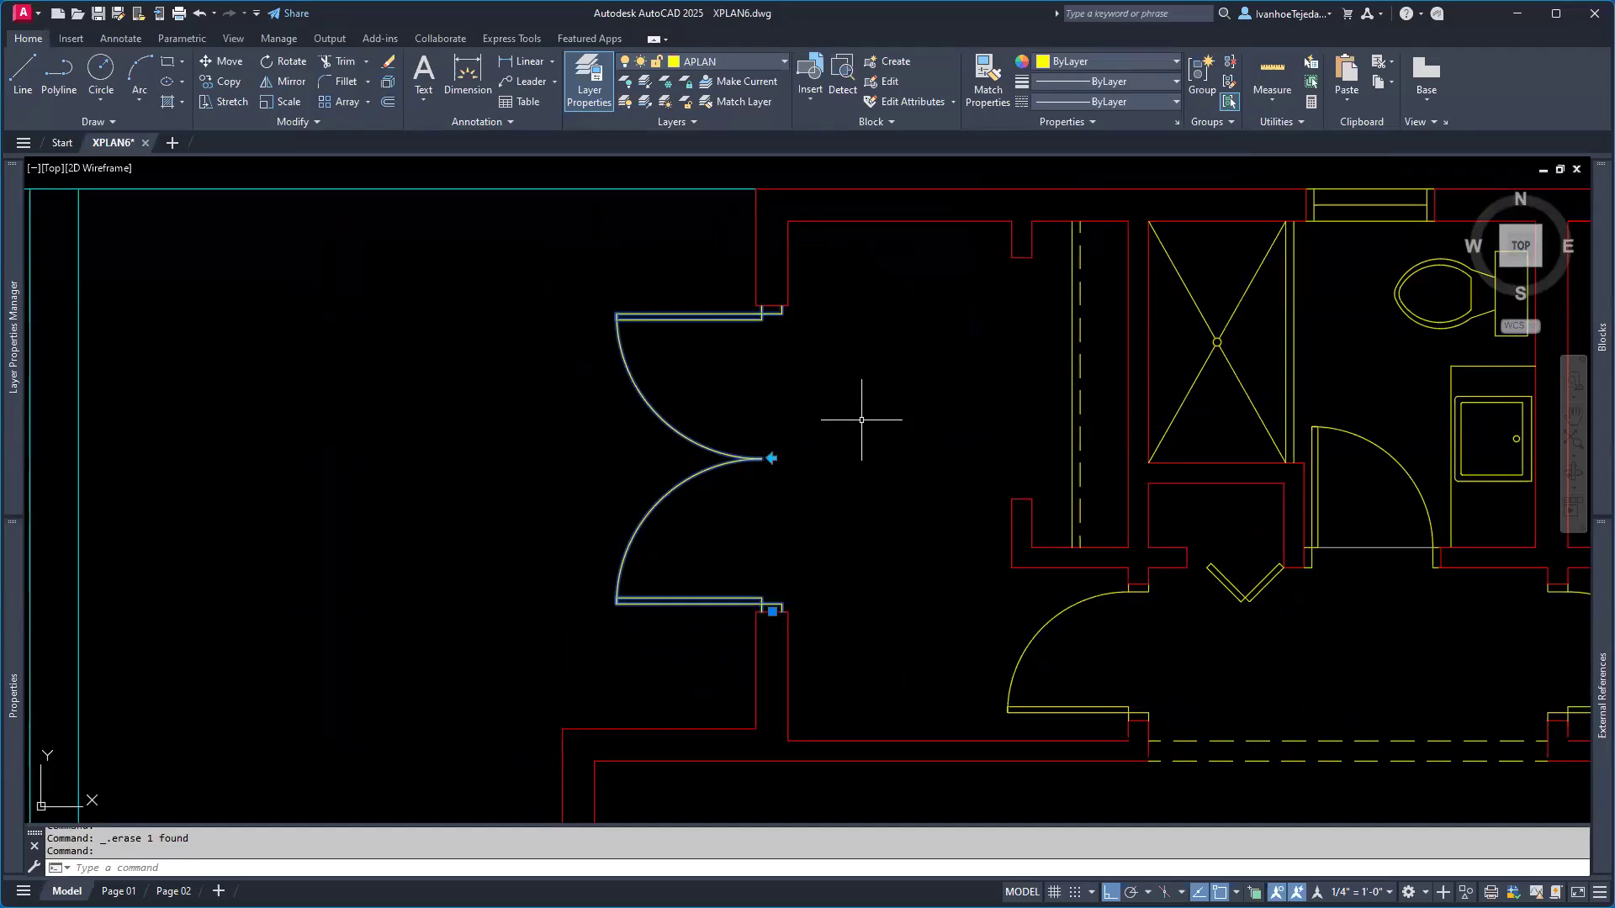
left_click(772, 458)
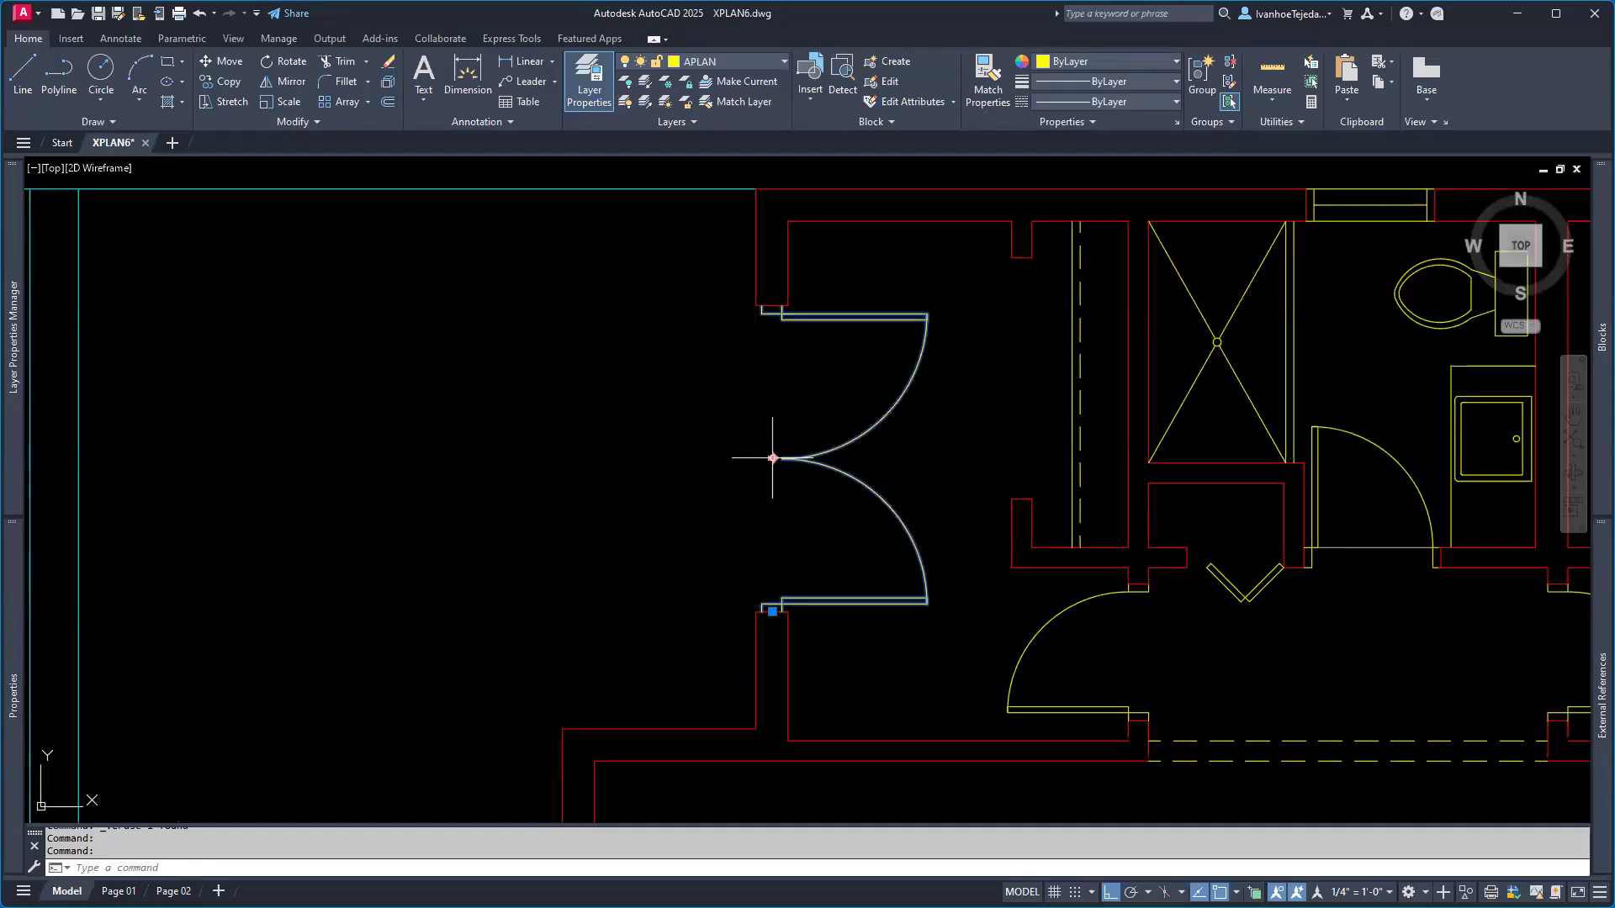
left_click(772, 458)
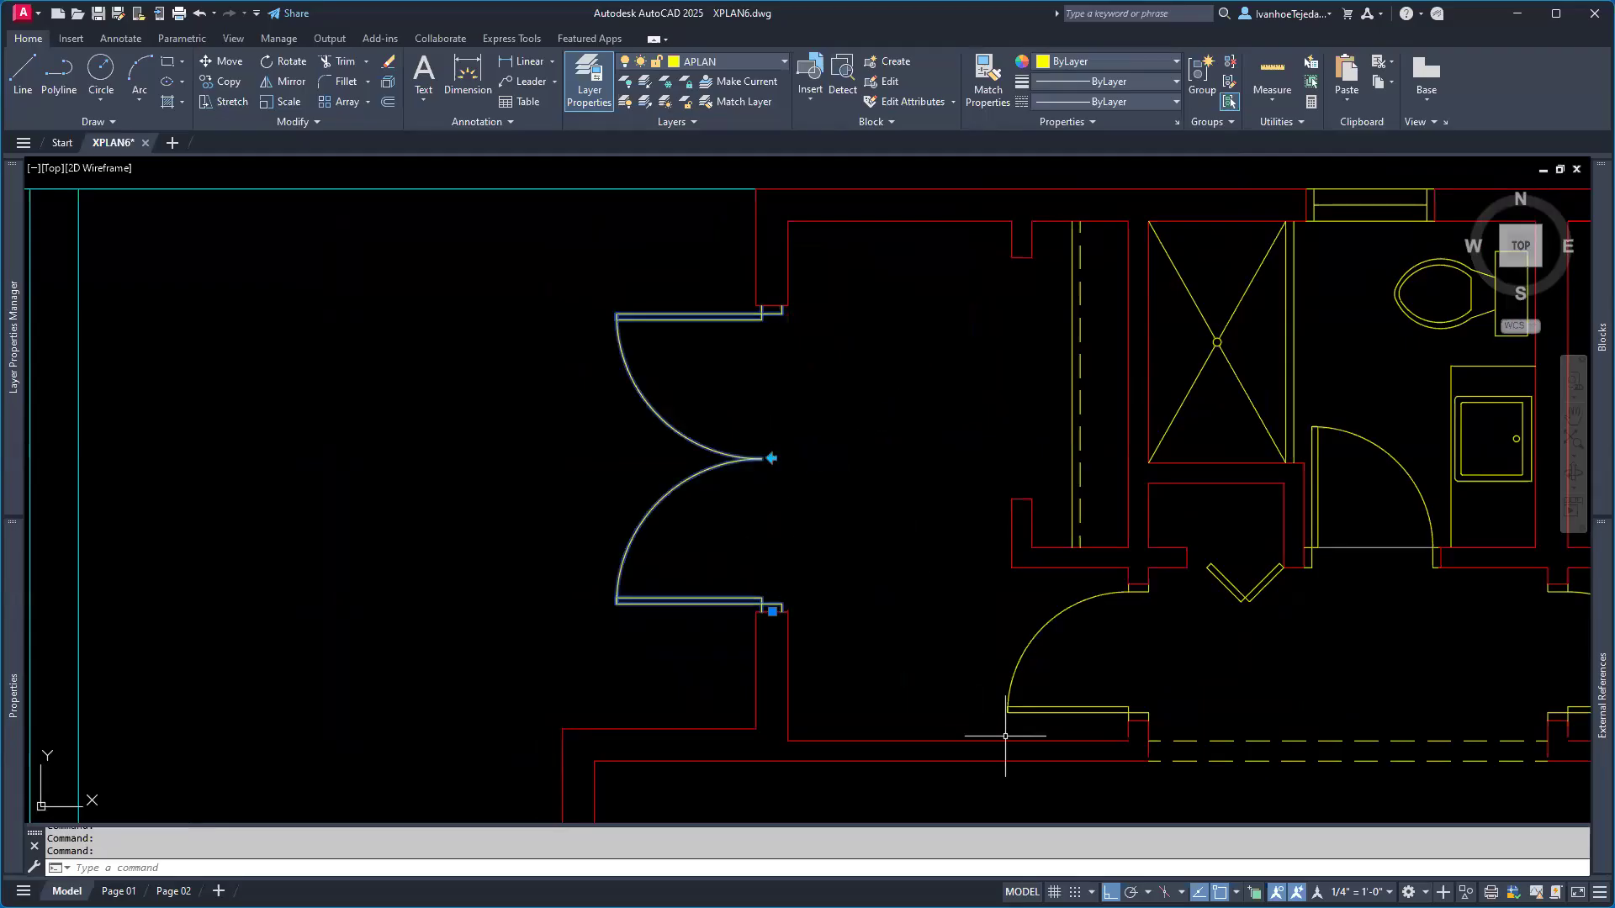
key("Escape")
key("Escape")
- Flip the single door at the hallway's left end so its leaf hinges on the upper jamb
left_click(1079, 603)
scroll(1195, 730, "up", 2)
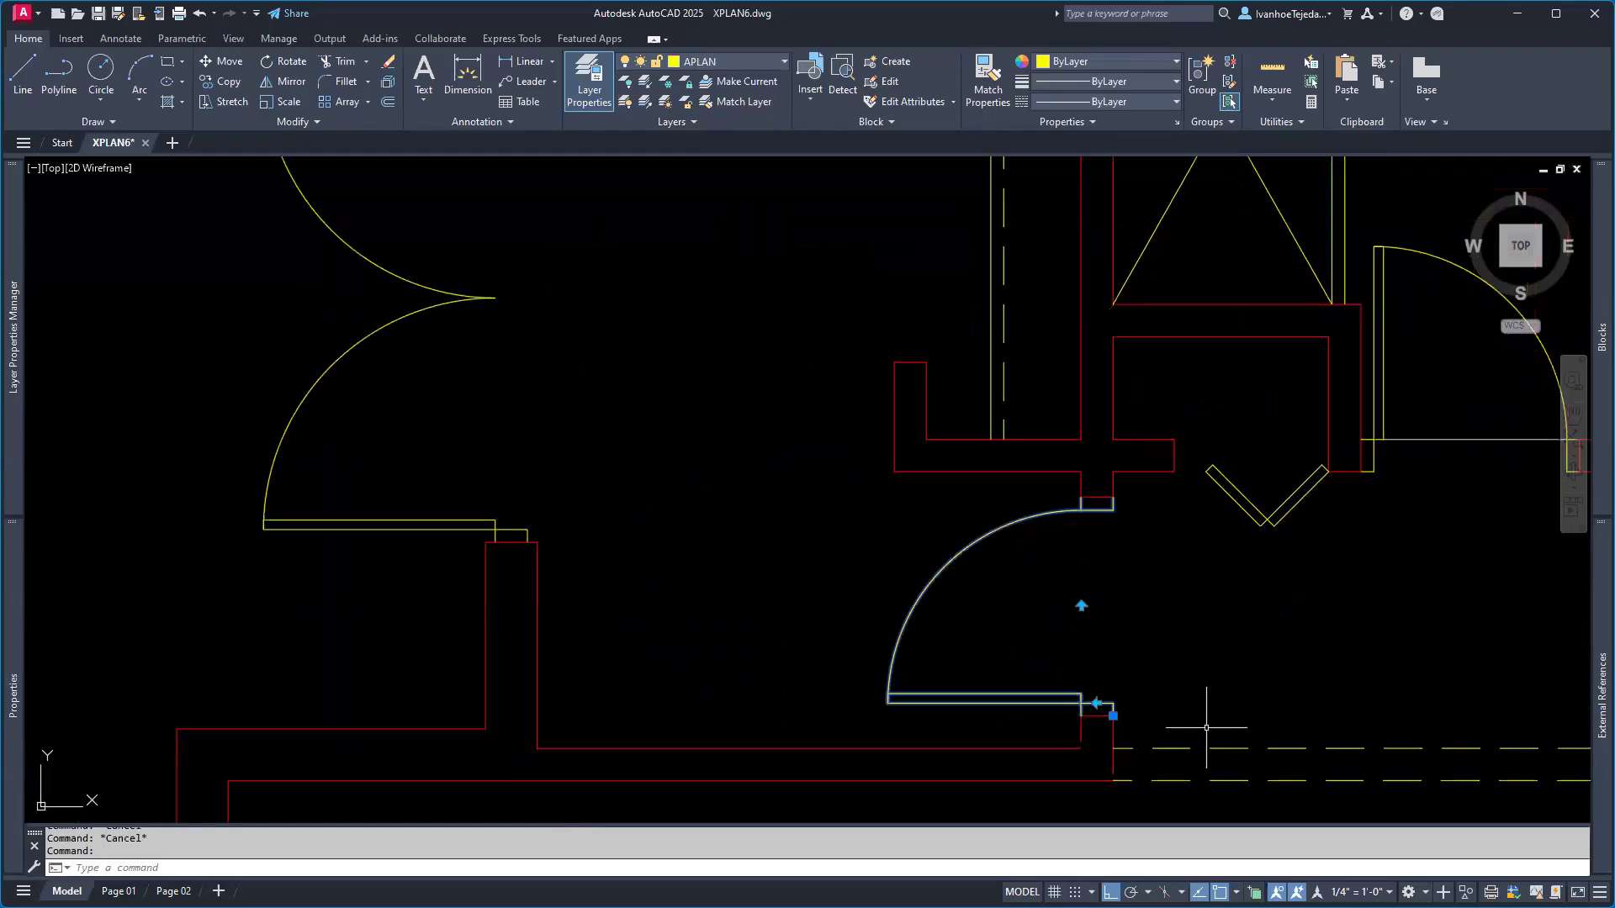
middle_click_drag(1198, 688, 1093, 652)
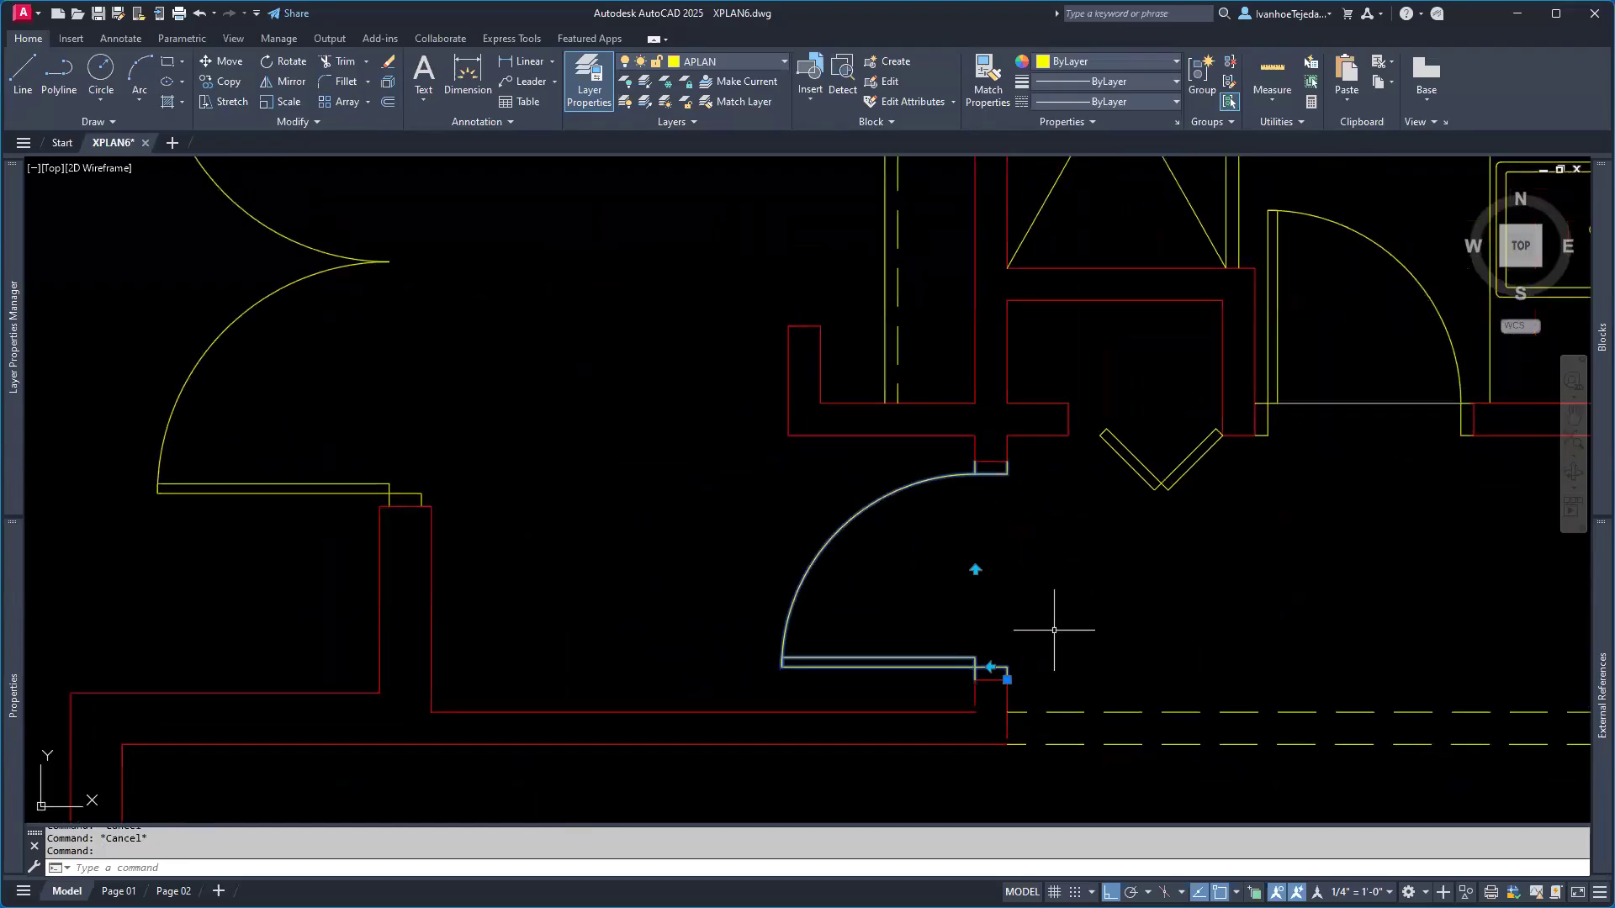
left_click(974, 569)
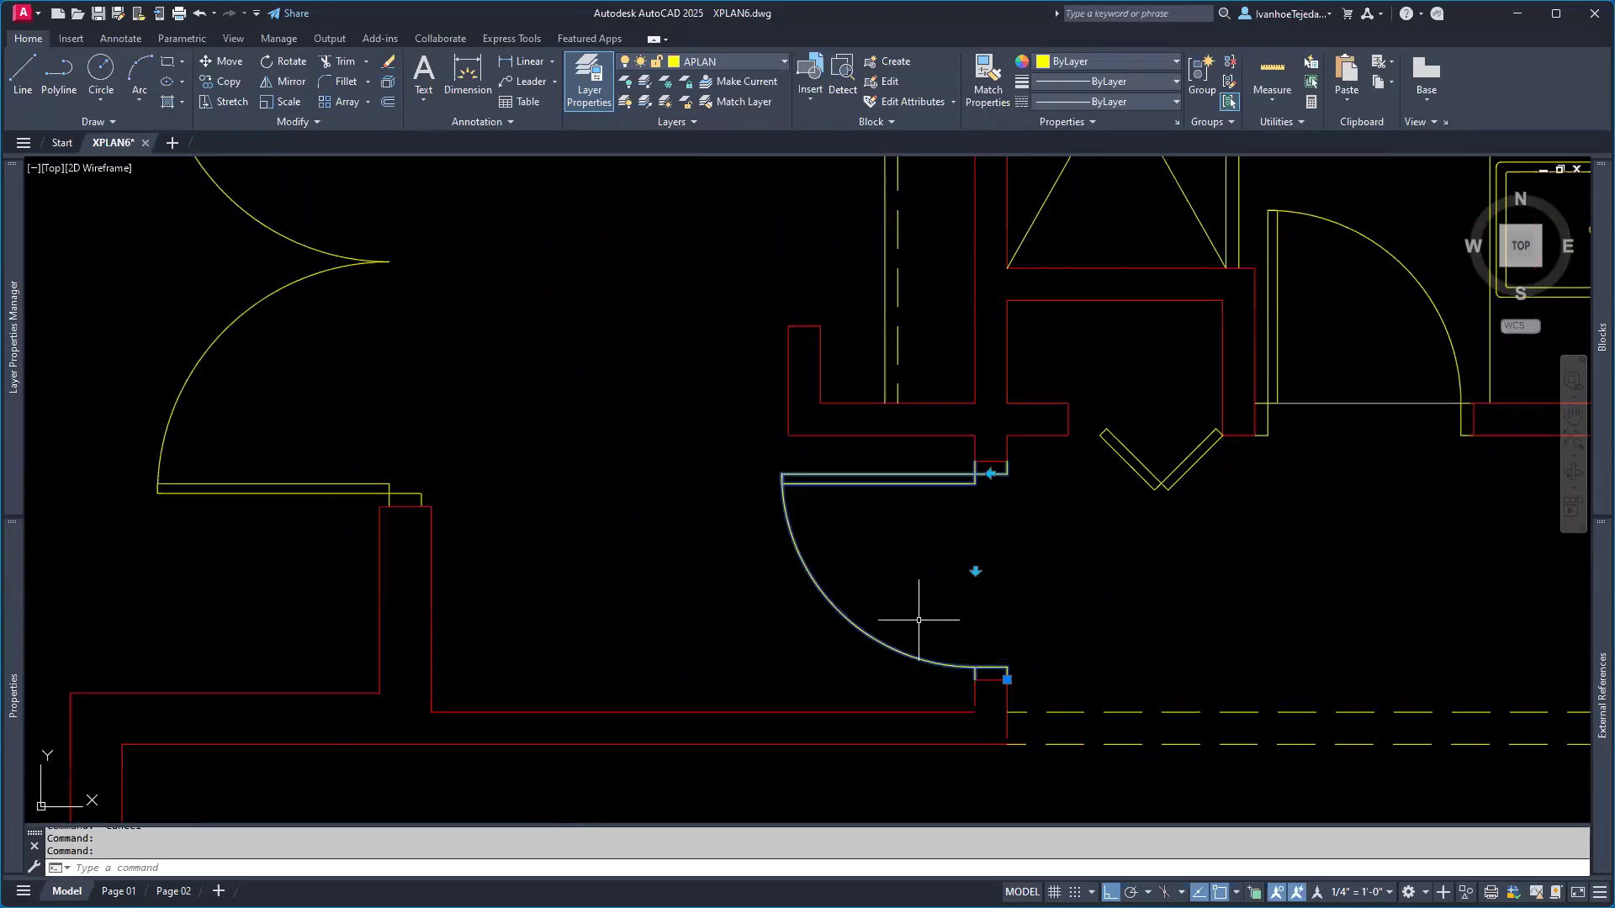
- Flip the hallway's left door to swing into the hallway, flip it back, and deselect it
left_click(991, 474)
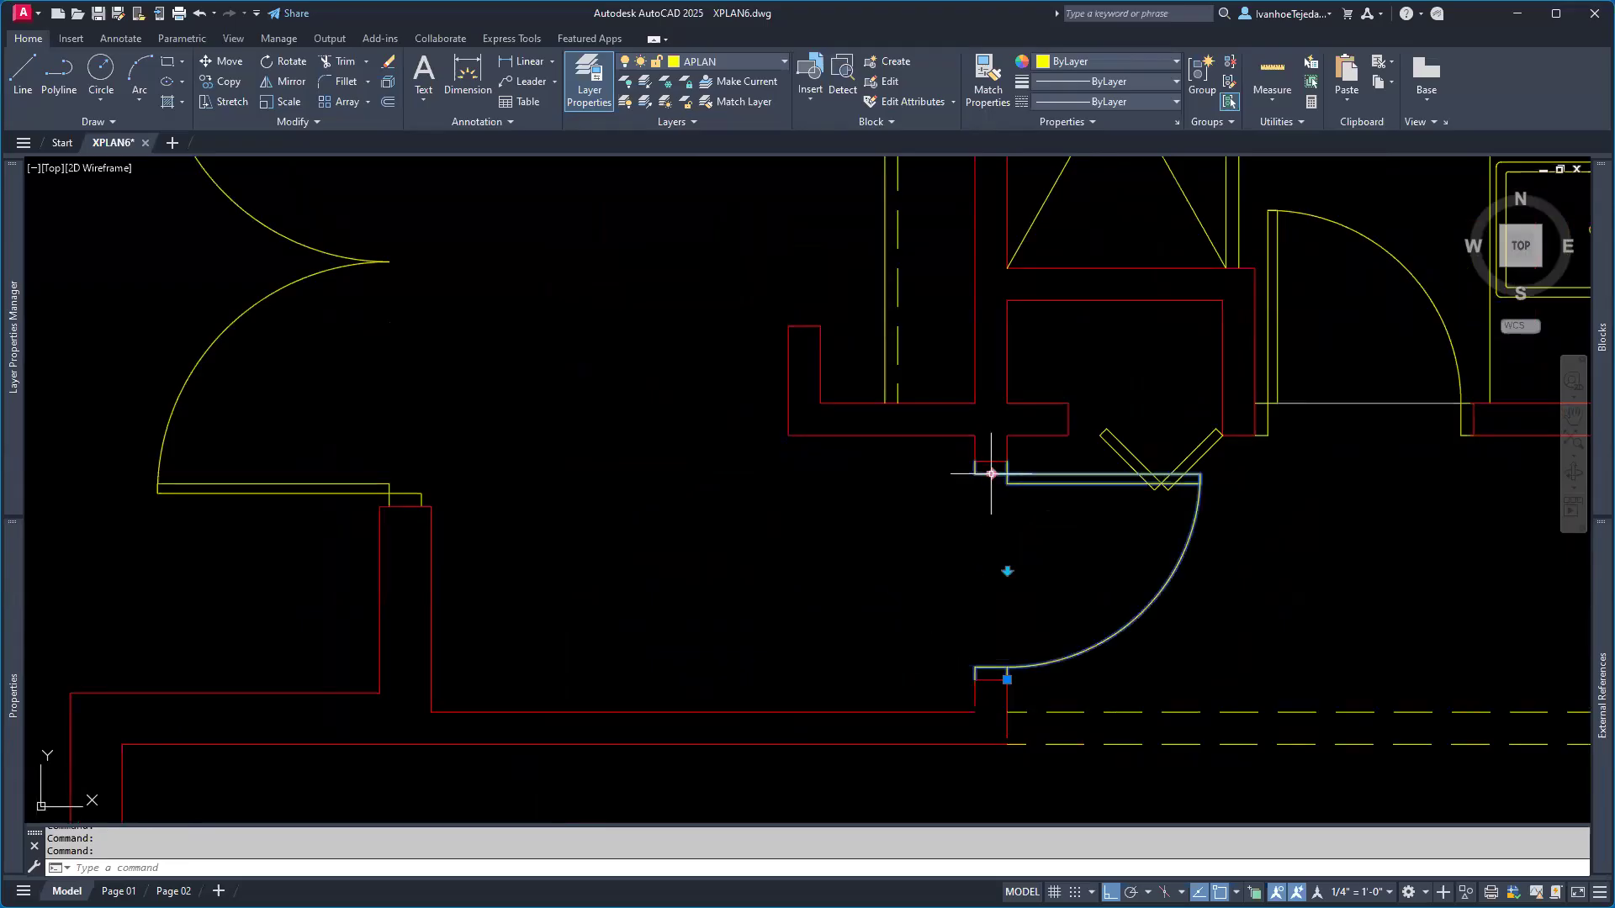
left_click(990, 474)
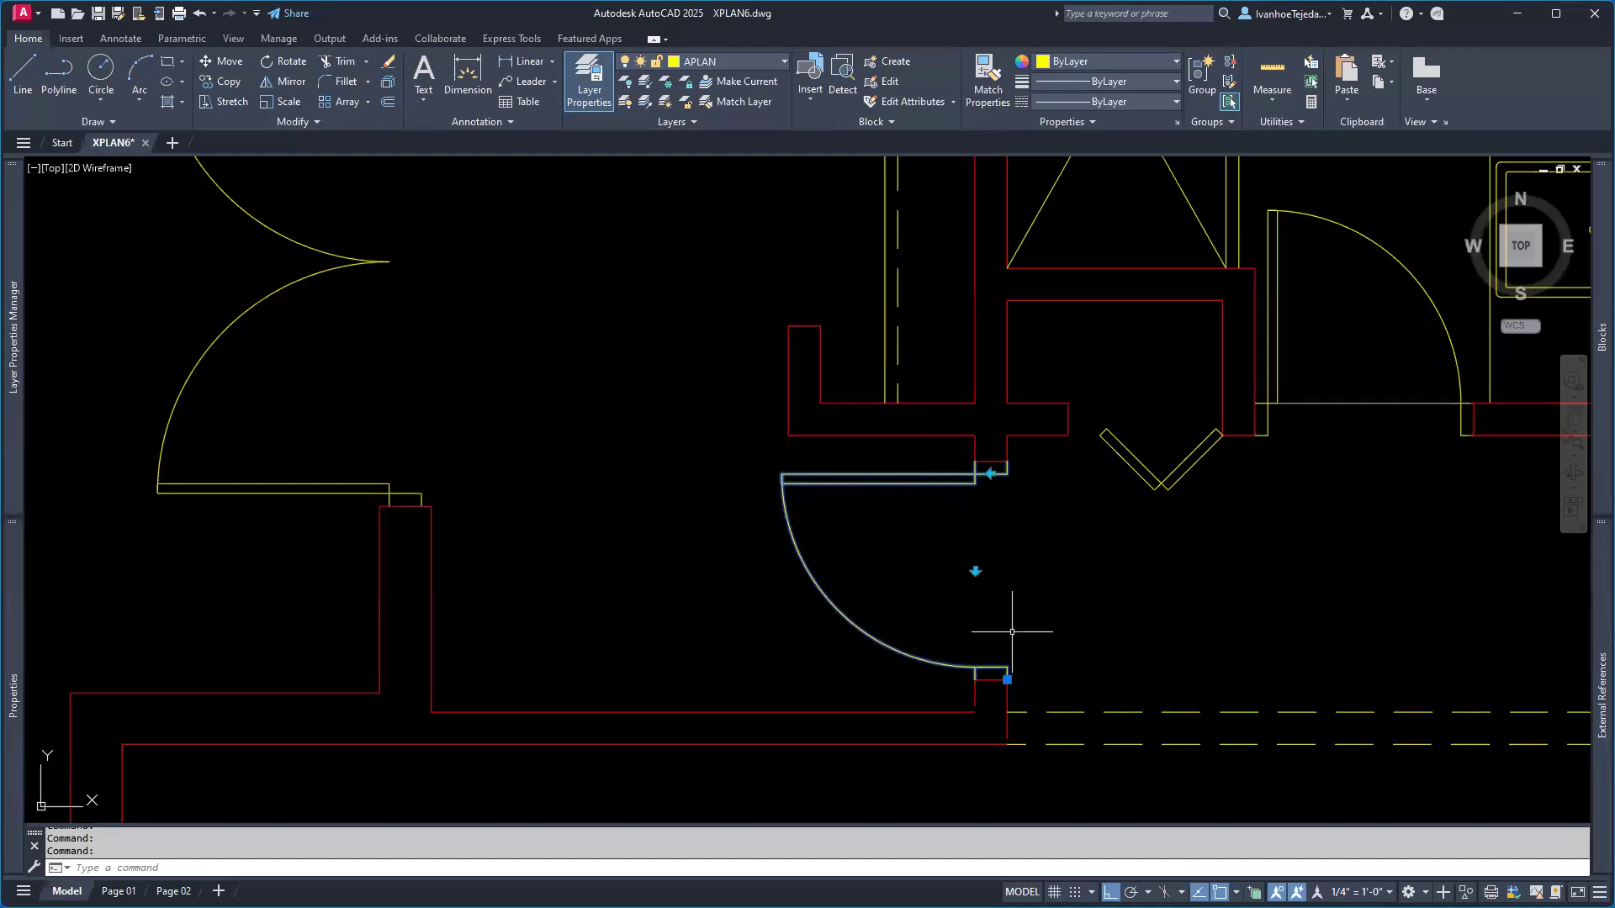
scroll(1012, 632, "down", 4)
middle_click_drag(1089, 572, 859, 551)
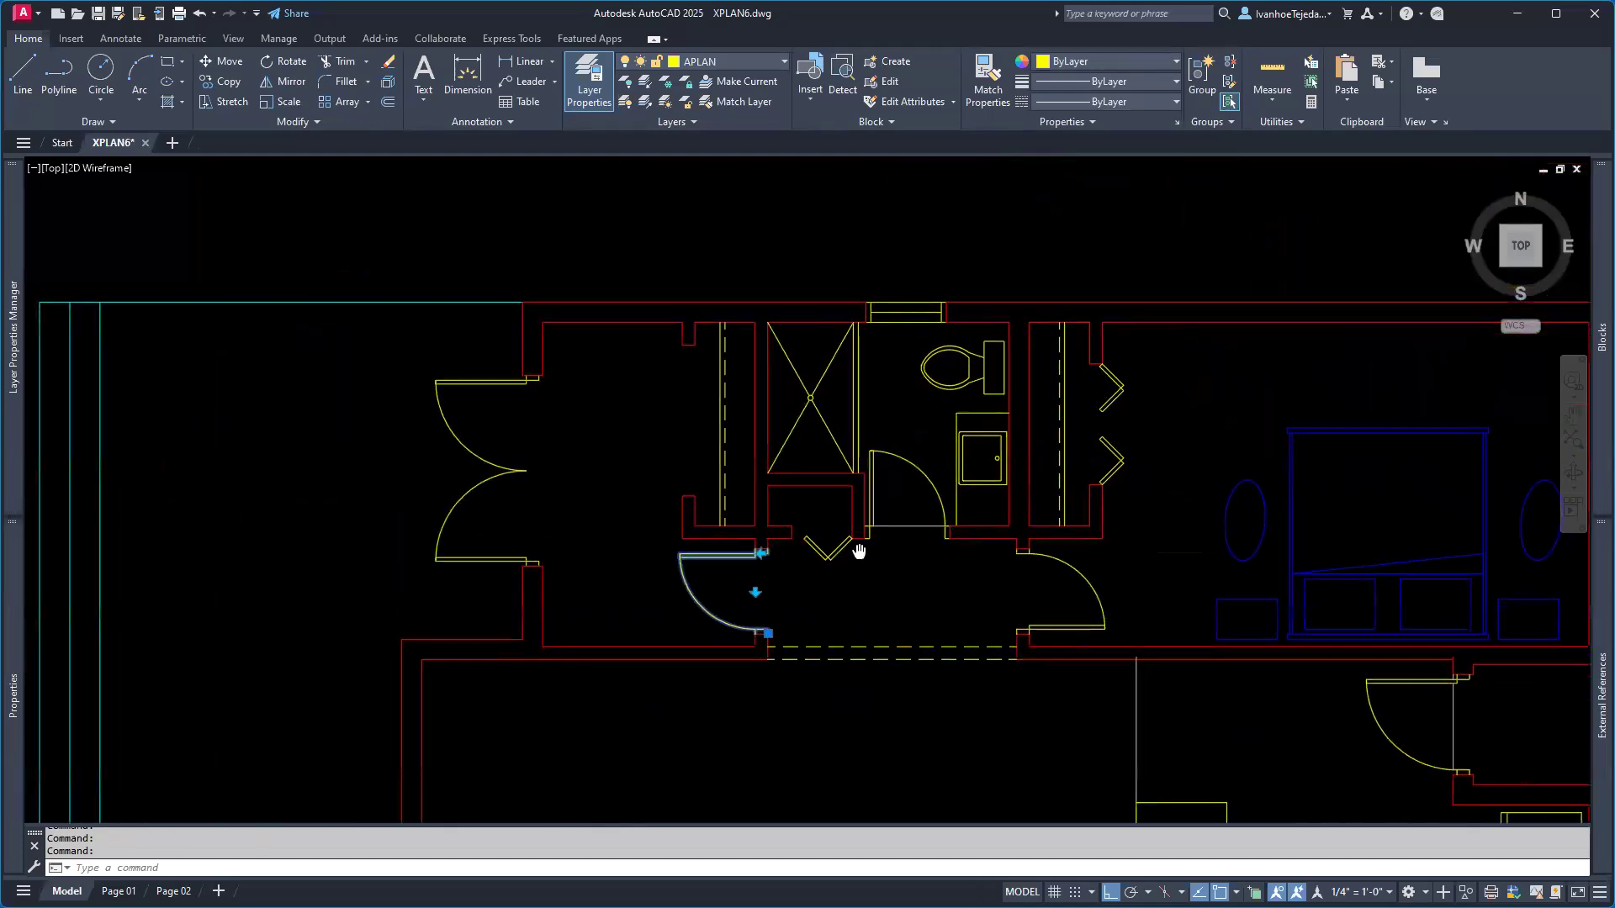
key("Escape")
key("Escape")
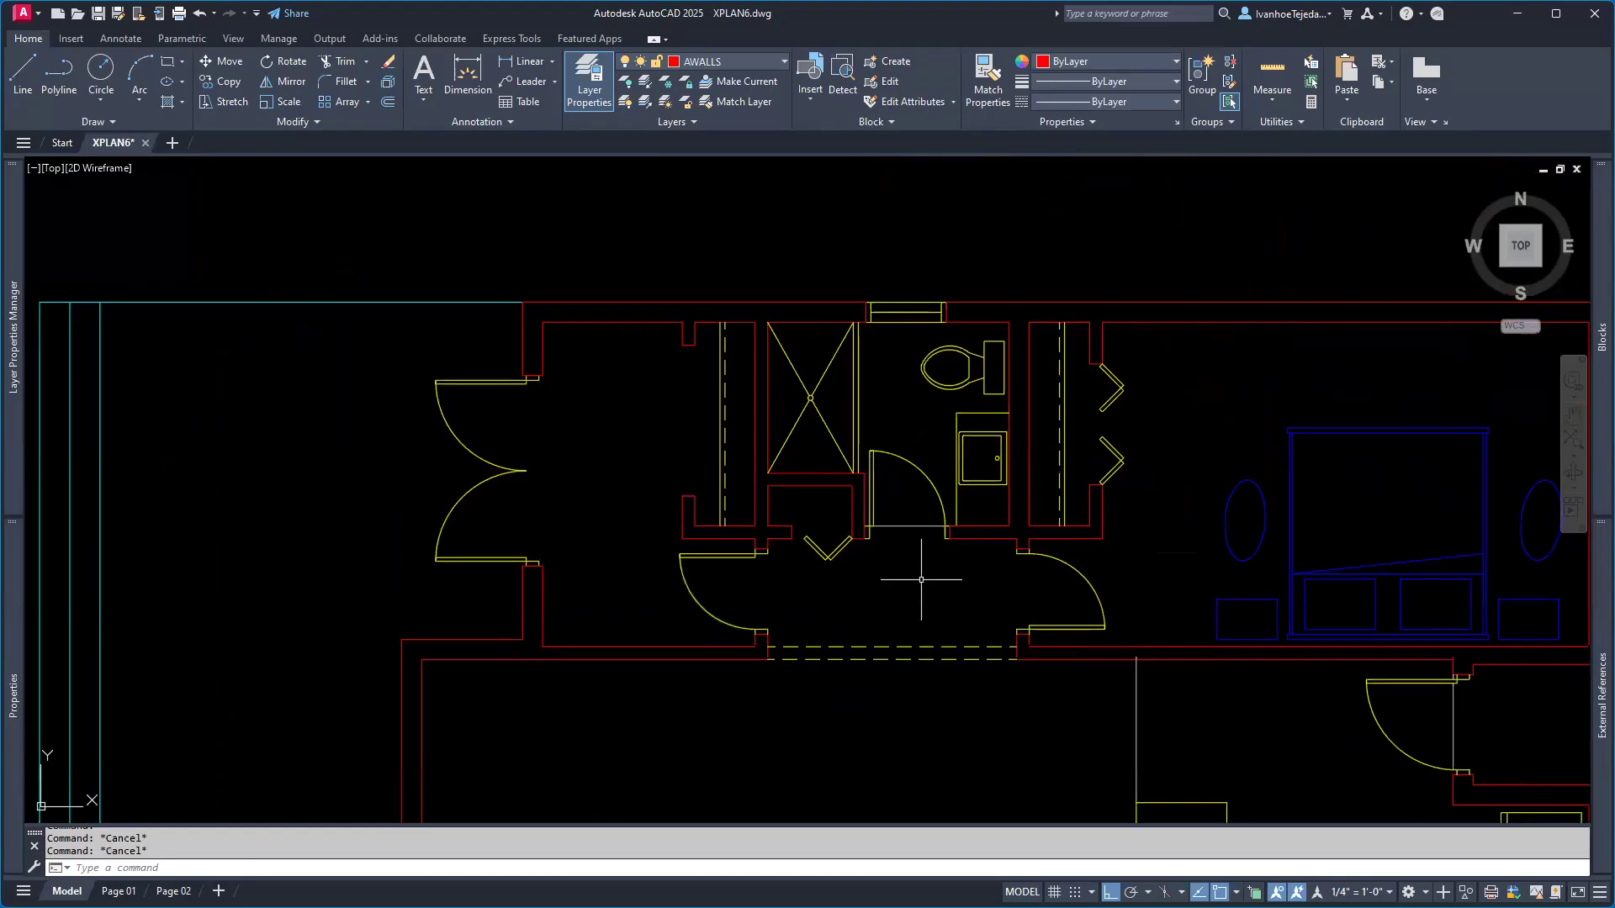
- Try to move the bathroom toilet by its alignment grip onto the bedroom's upper wall with Ortho off
left_click(976, 382)
scroll(980, 344, "up", 2)
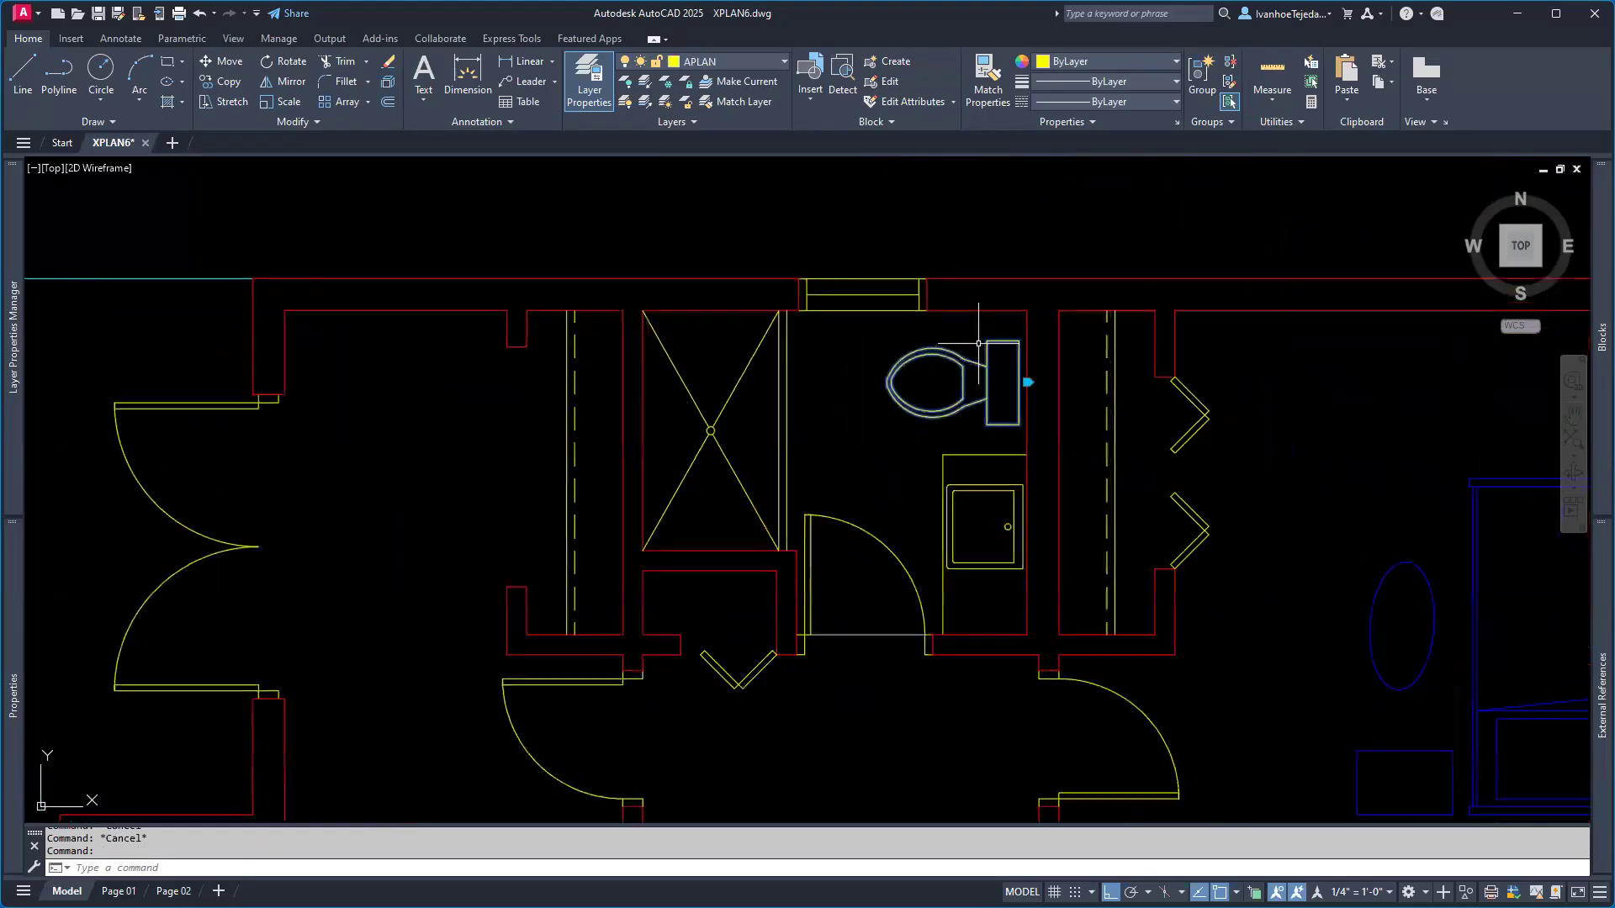
scroll(999, 393, "down", 2)
scroll(920, 534, "up", 6)
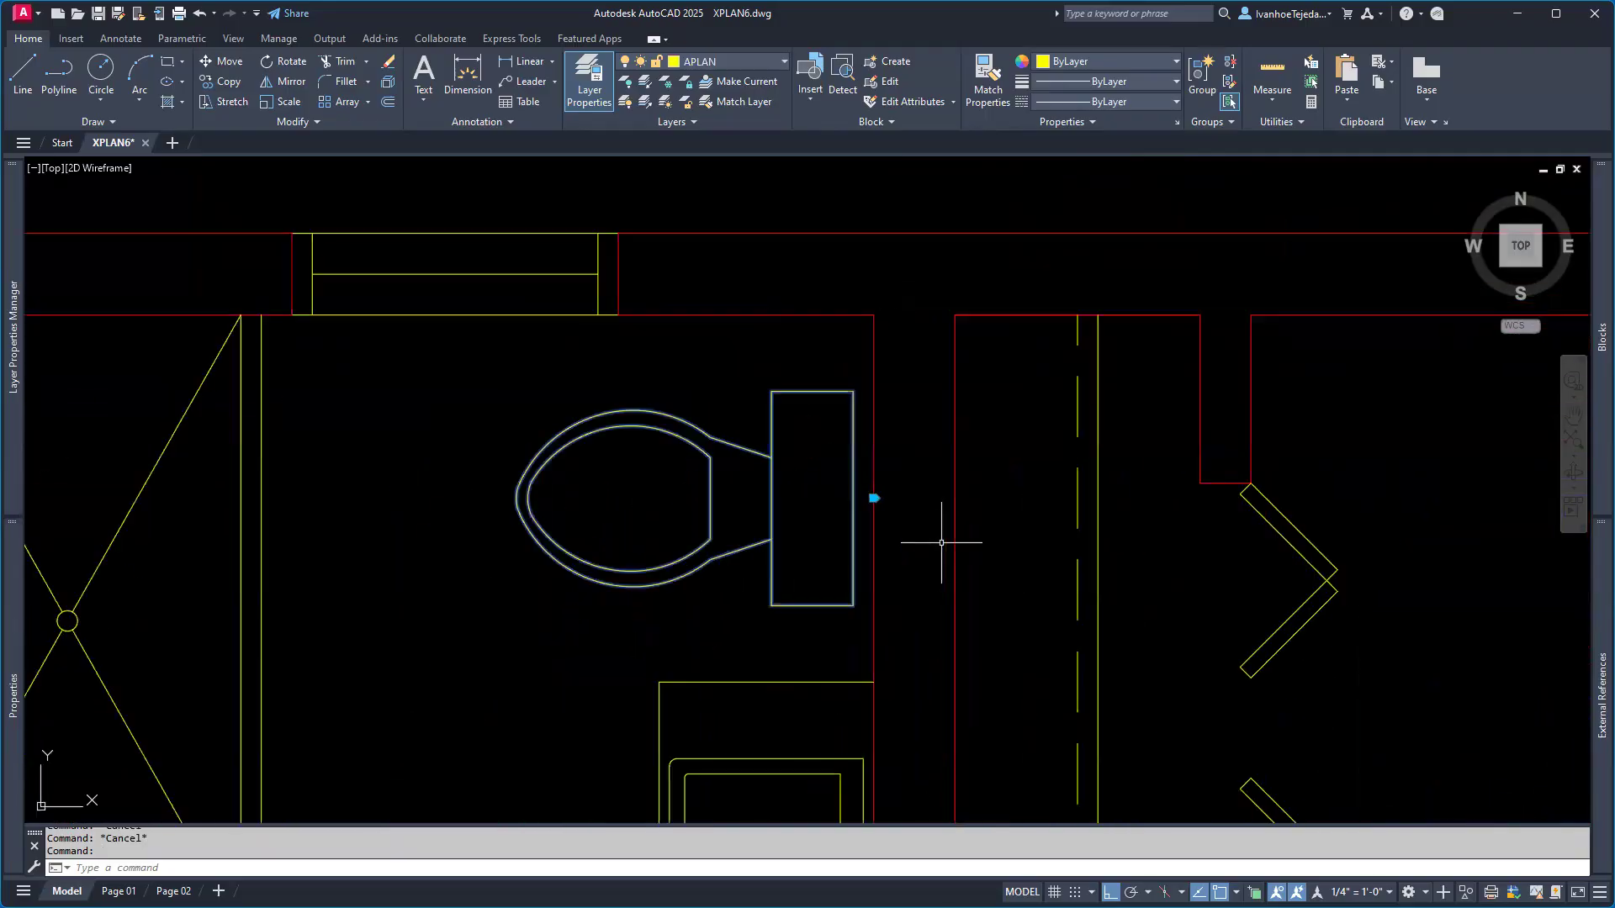
left_click(874, 498)
scroll(874, 505, "down", 4)
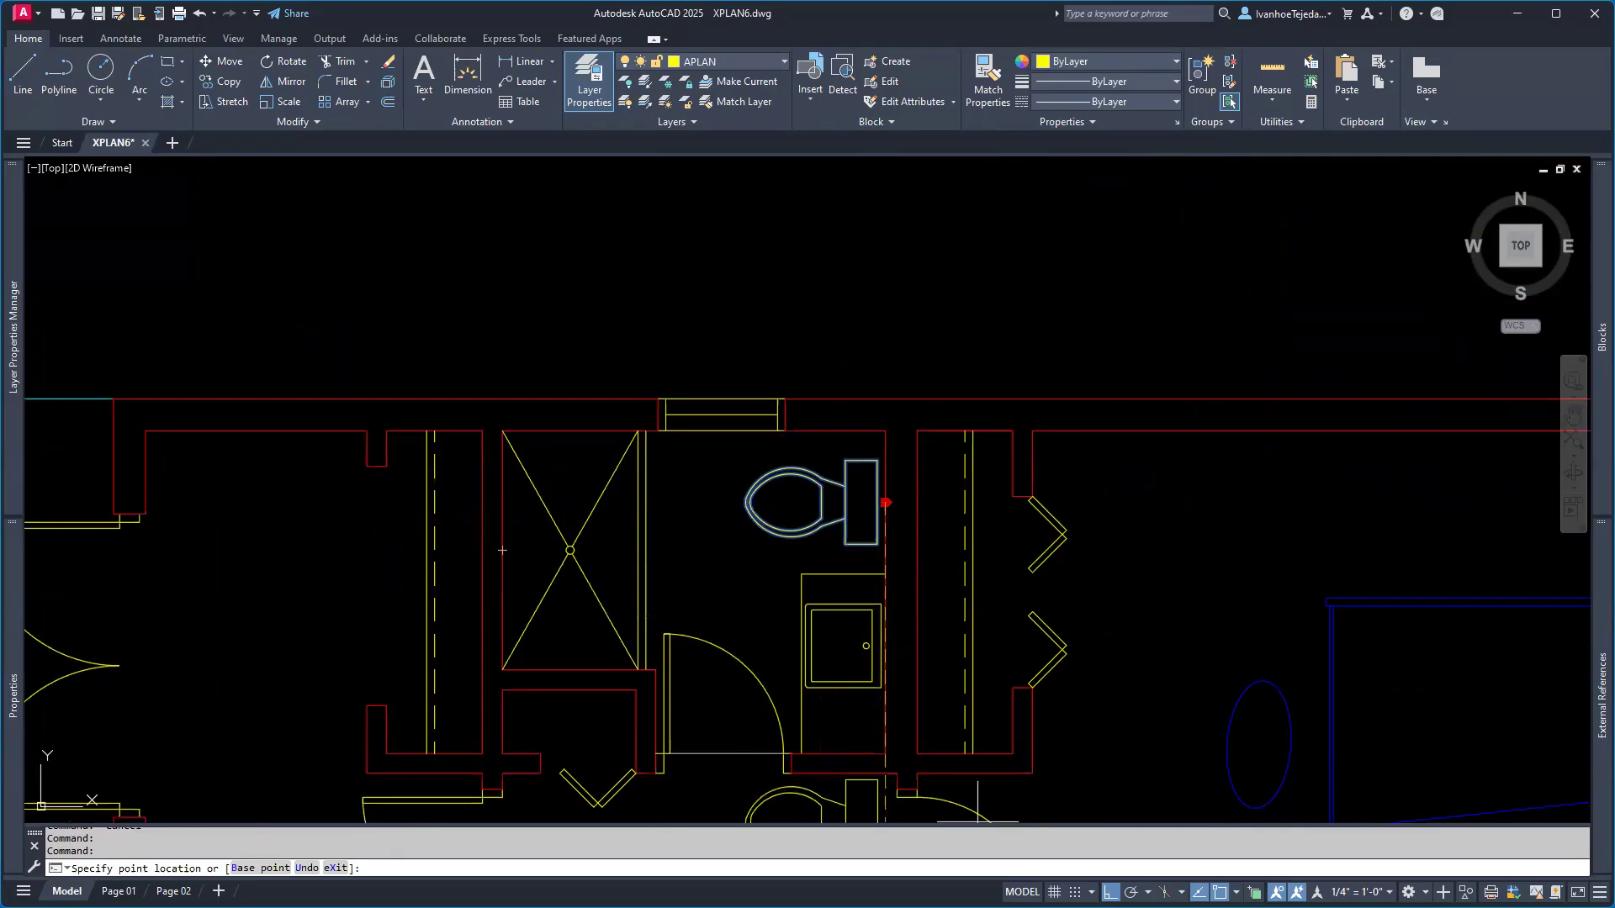
key("F8")
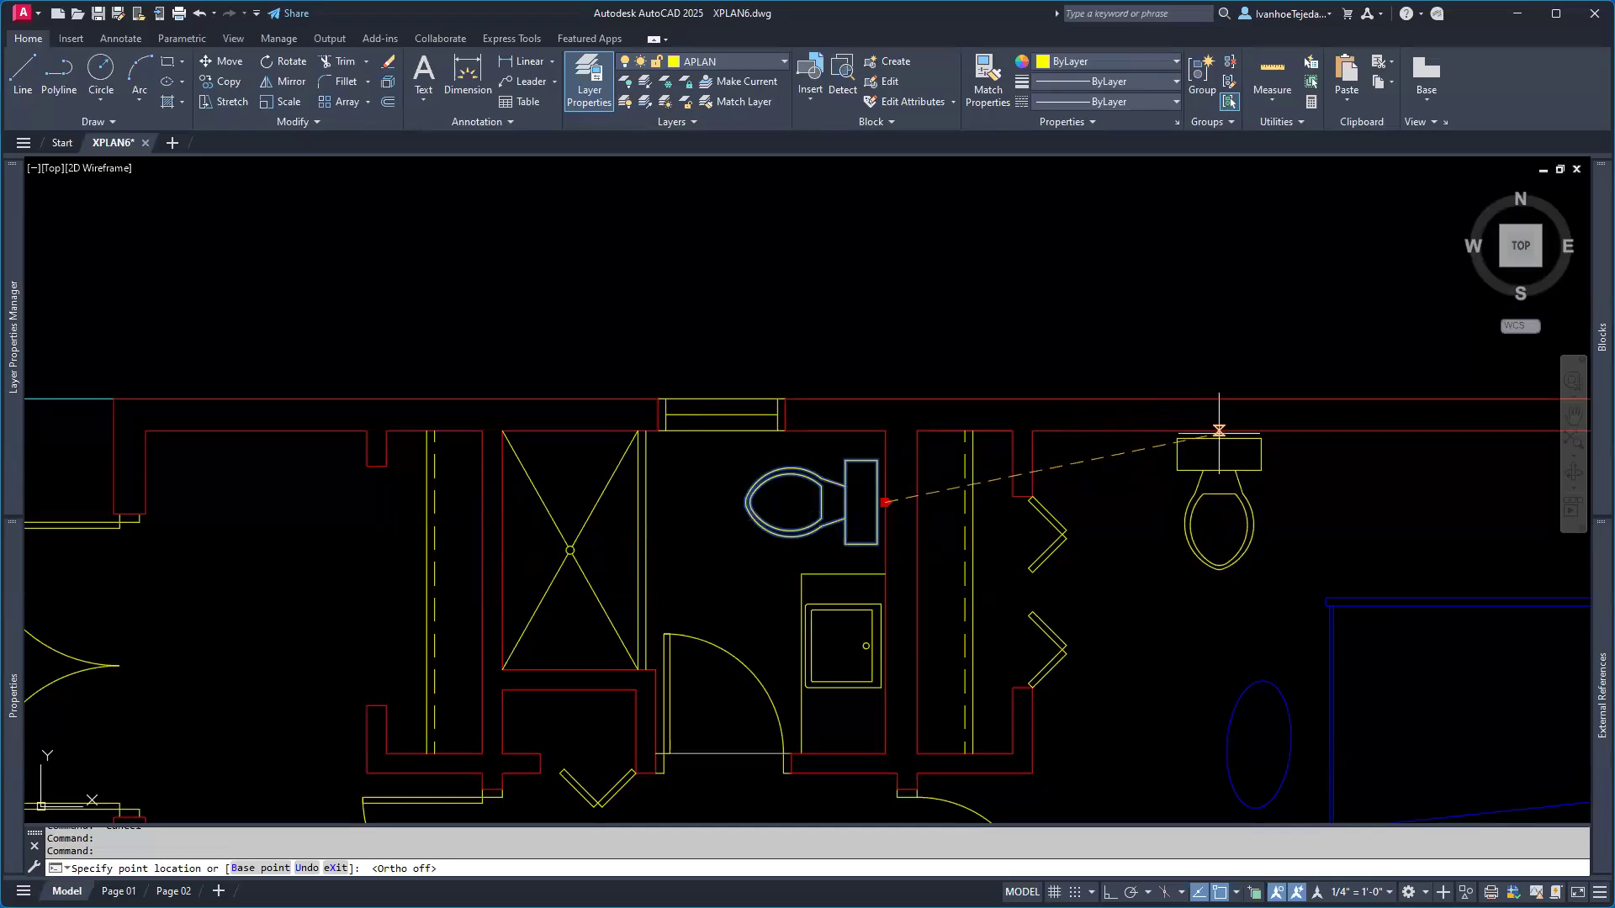
key("Escape")
key("Escape")
scroll(786, 559, "down", 2)
middle_click_drag(848, 568, 915, 432)
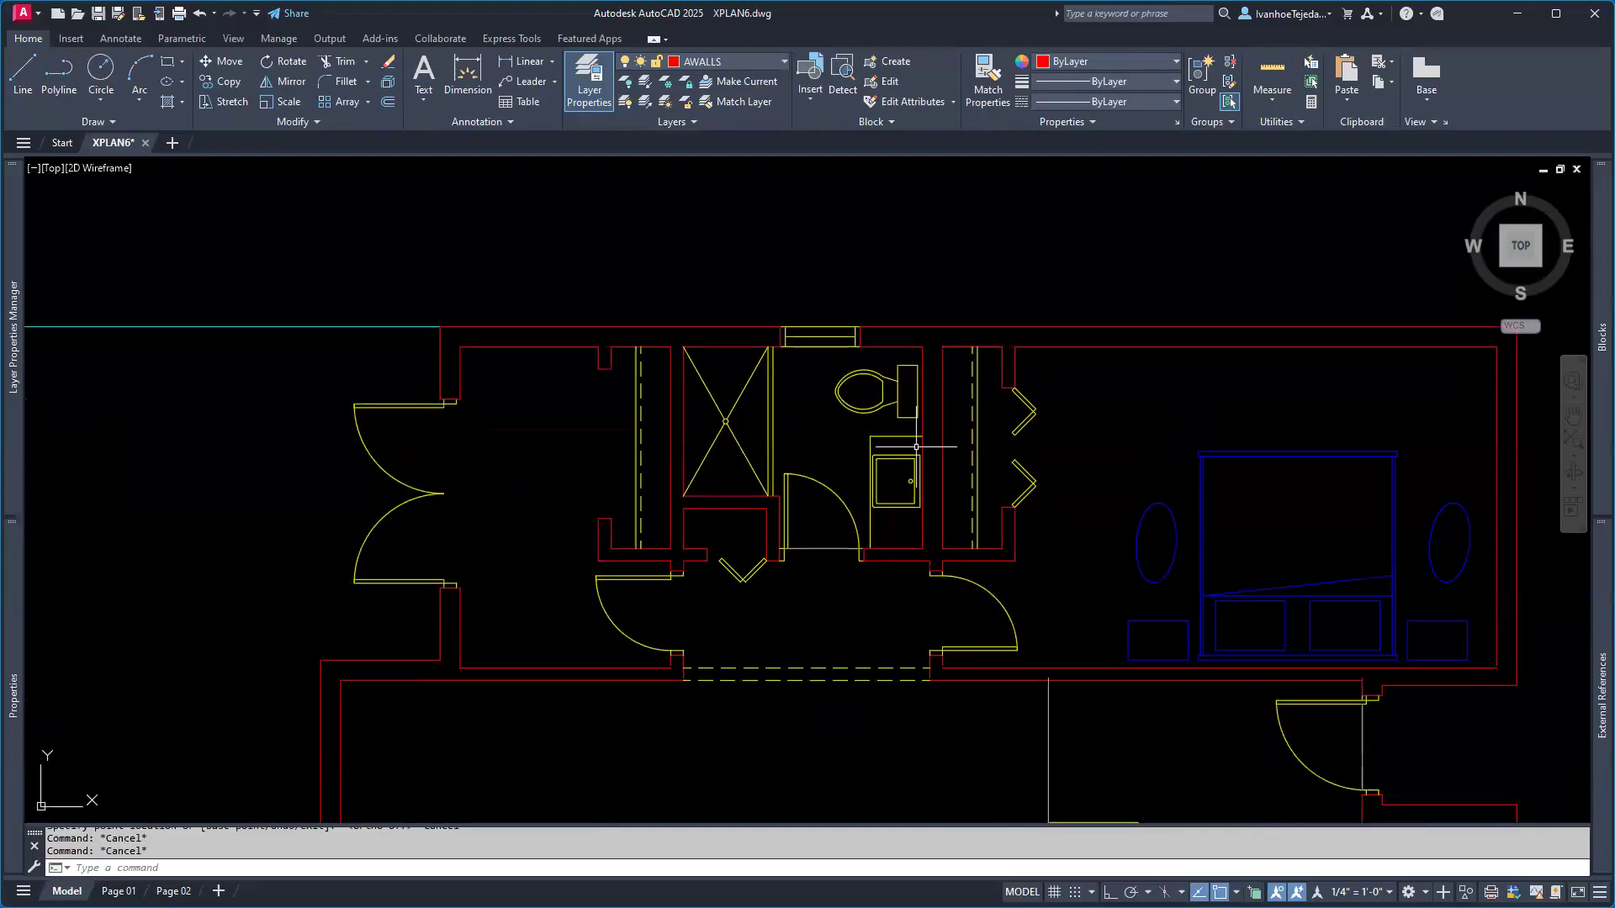
scroll(916, 447, "down", 2)
middle_click_drag(764, 641, 800, 505)
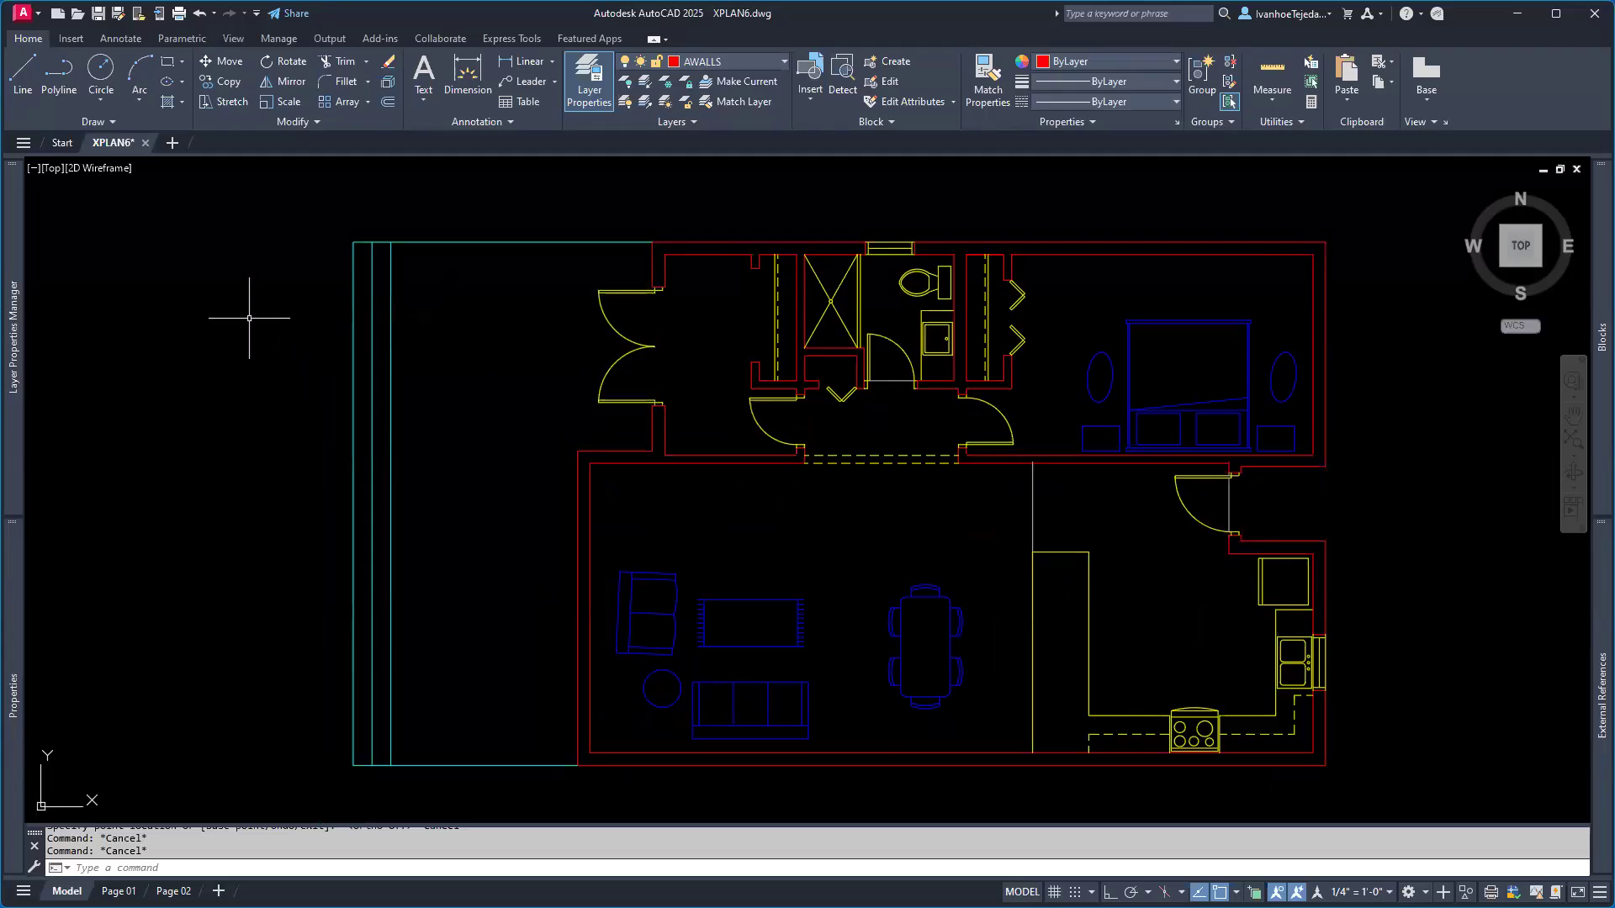
- Start a new drawing from the HWC.dwt template
left_click(65, 144)
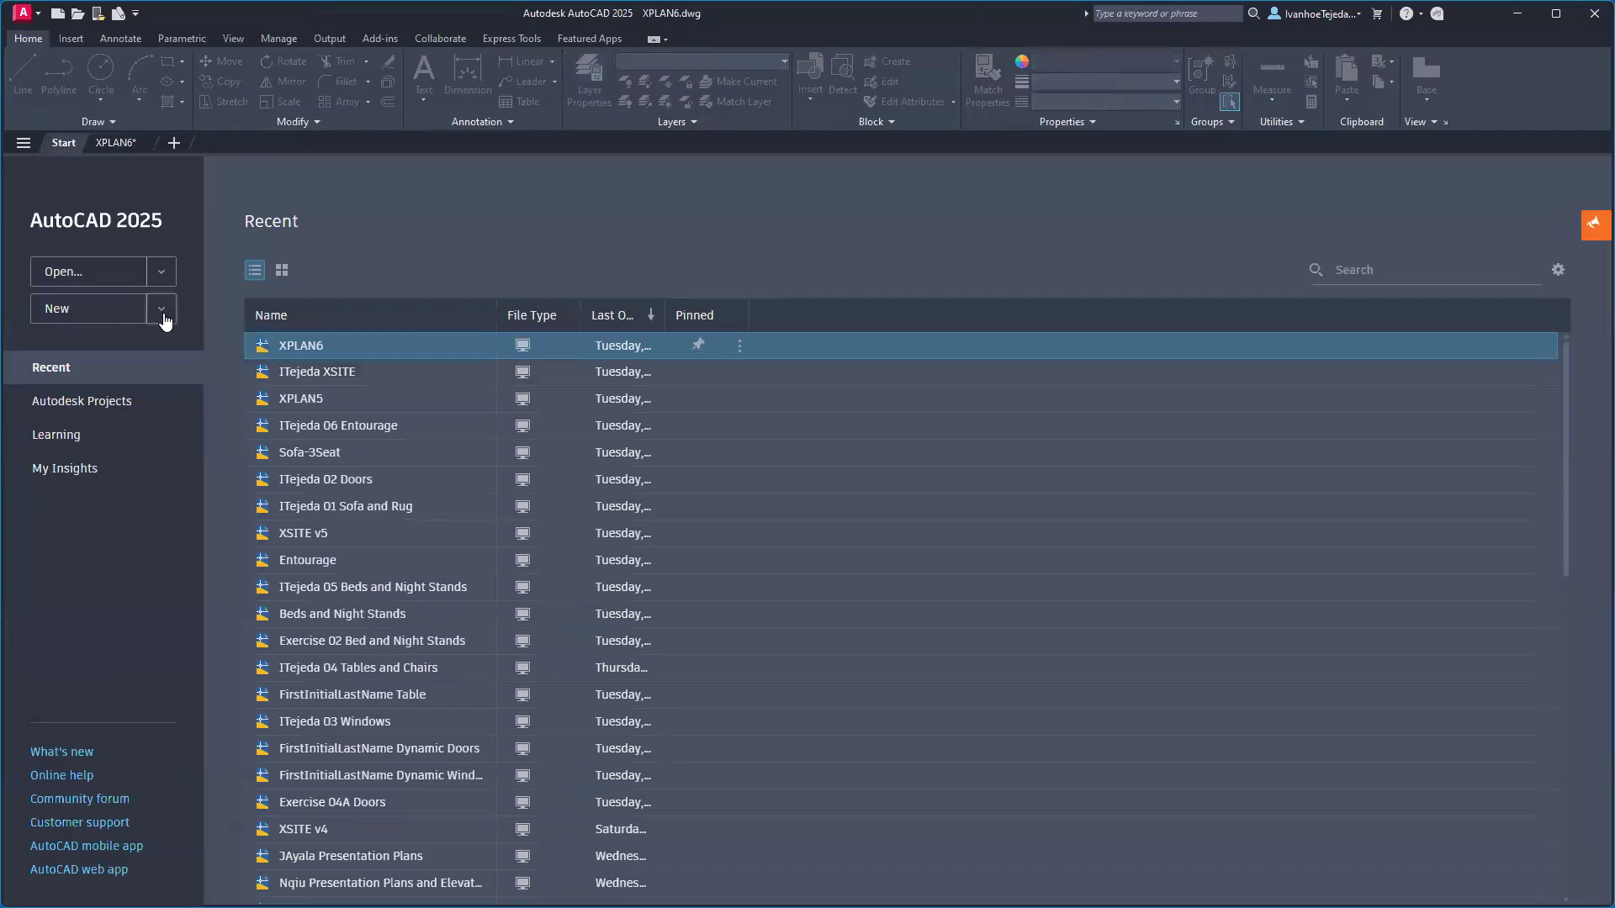
left_click(164, 314)
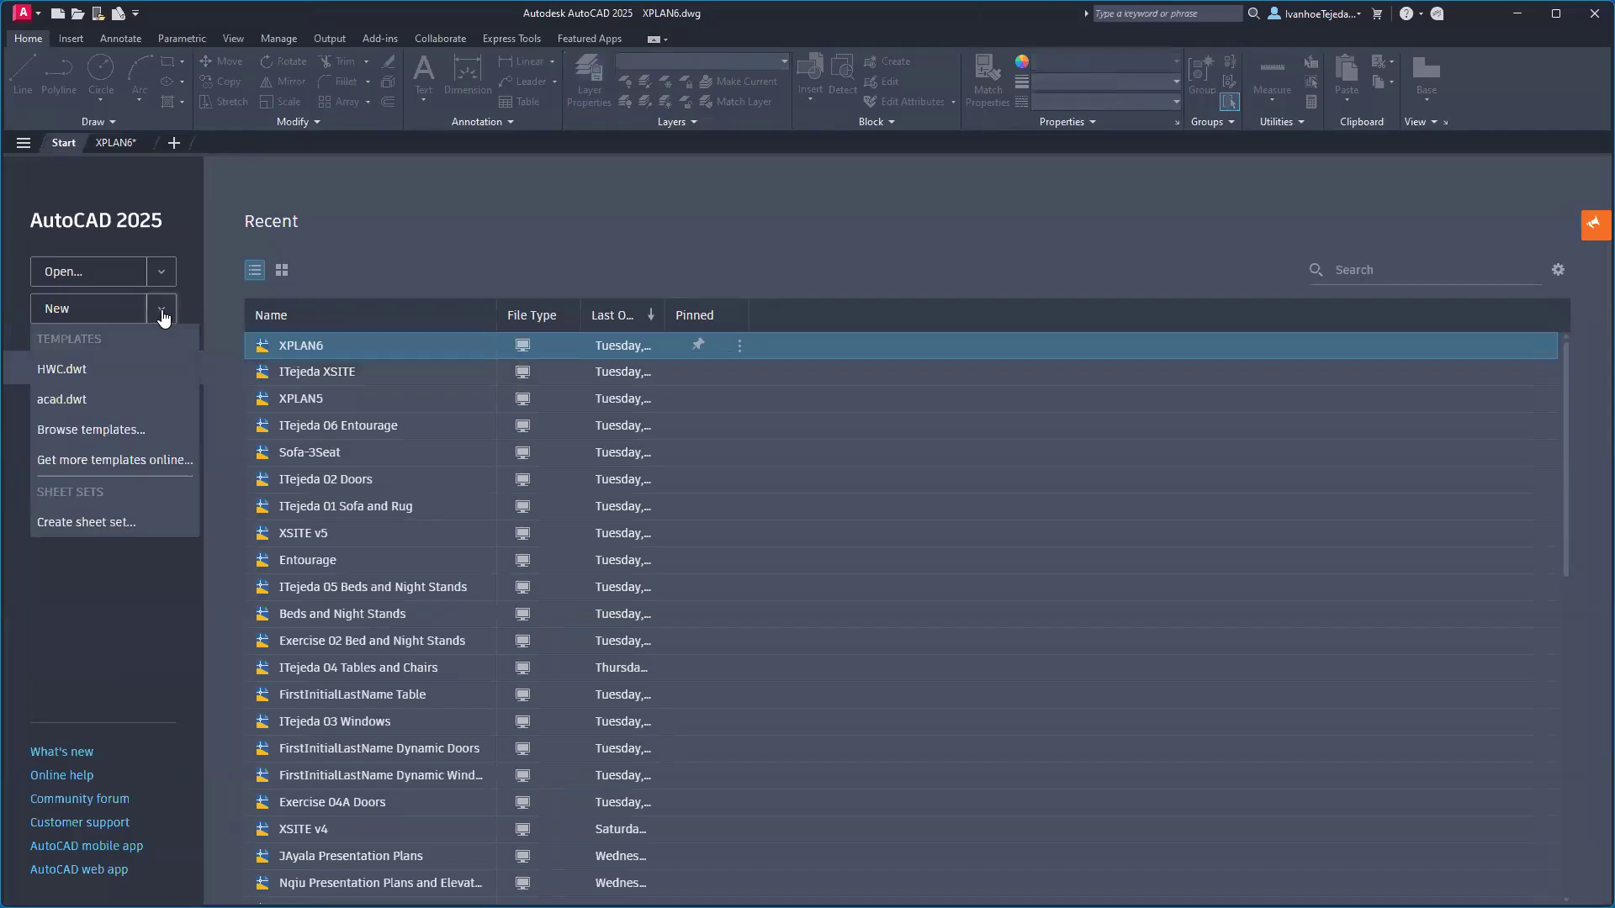
left_click(57, 373)
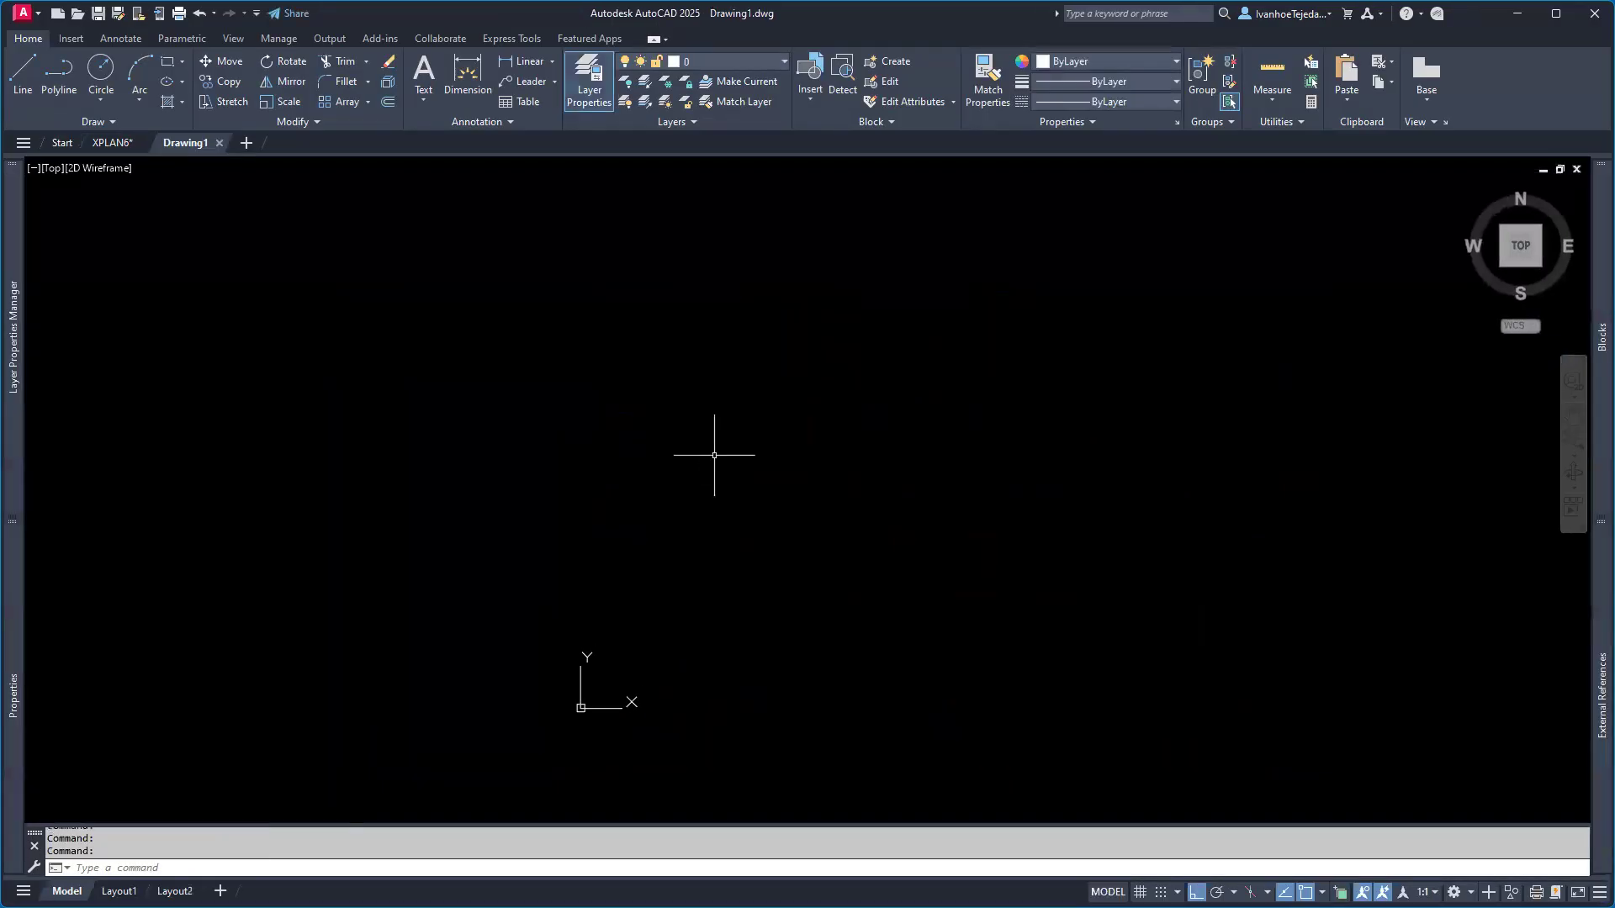
scroll(711, 455, "down", 4)
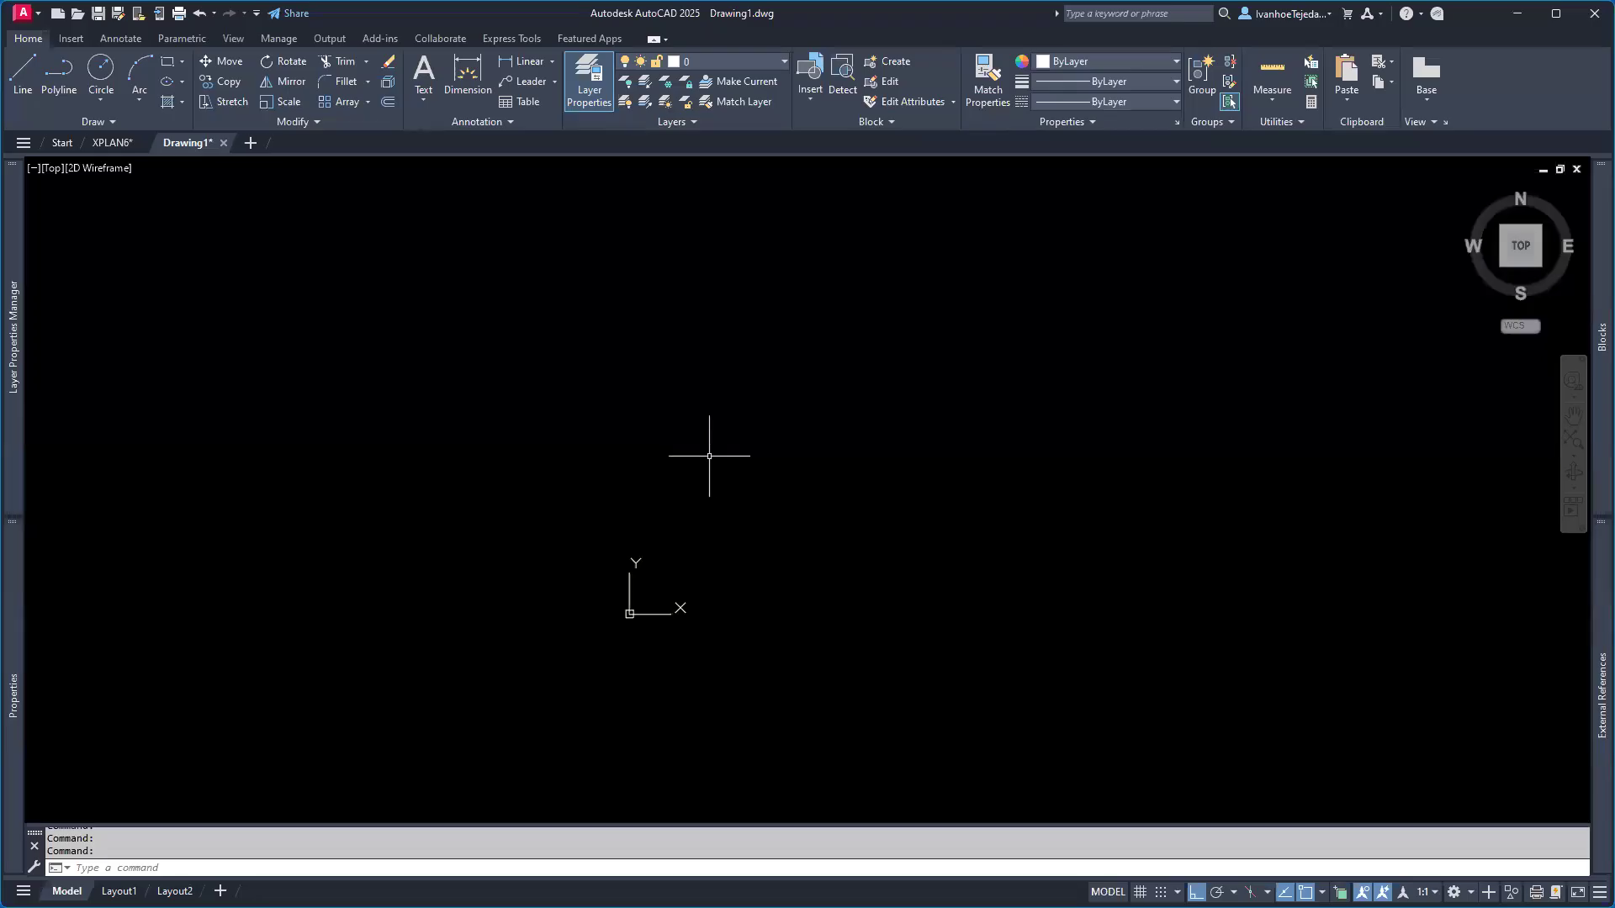
middle_click_drag(821, 401, 773, 473)
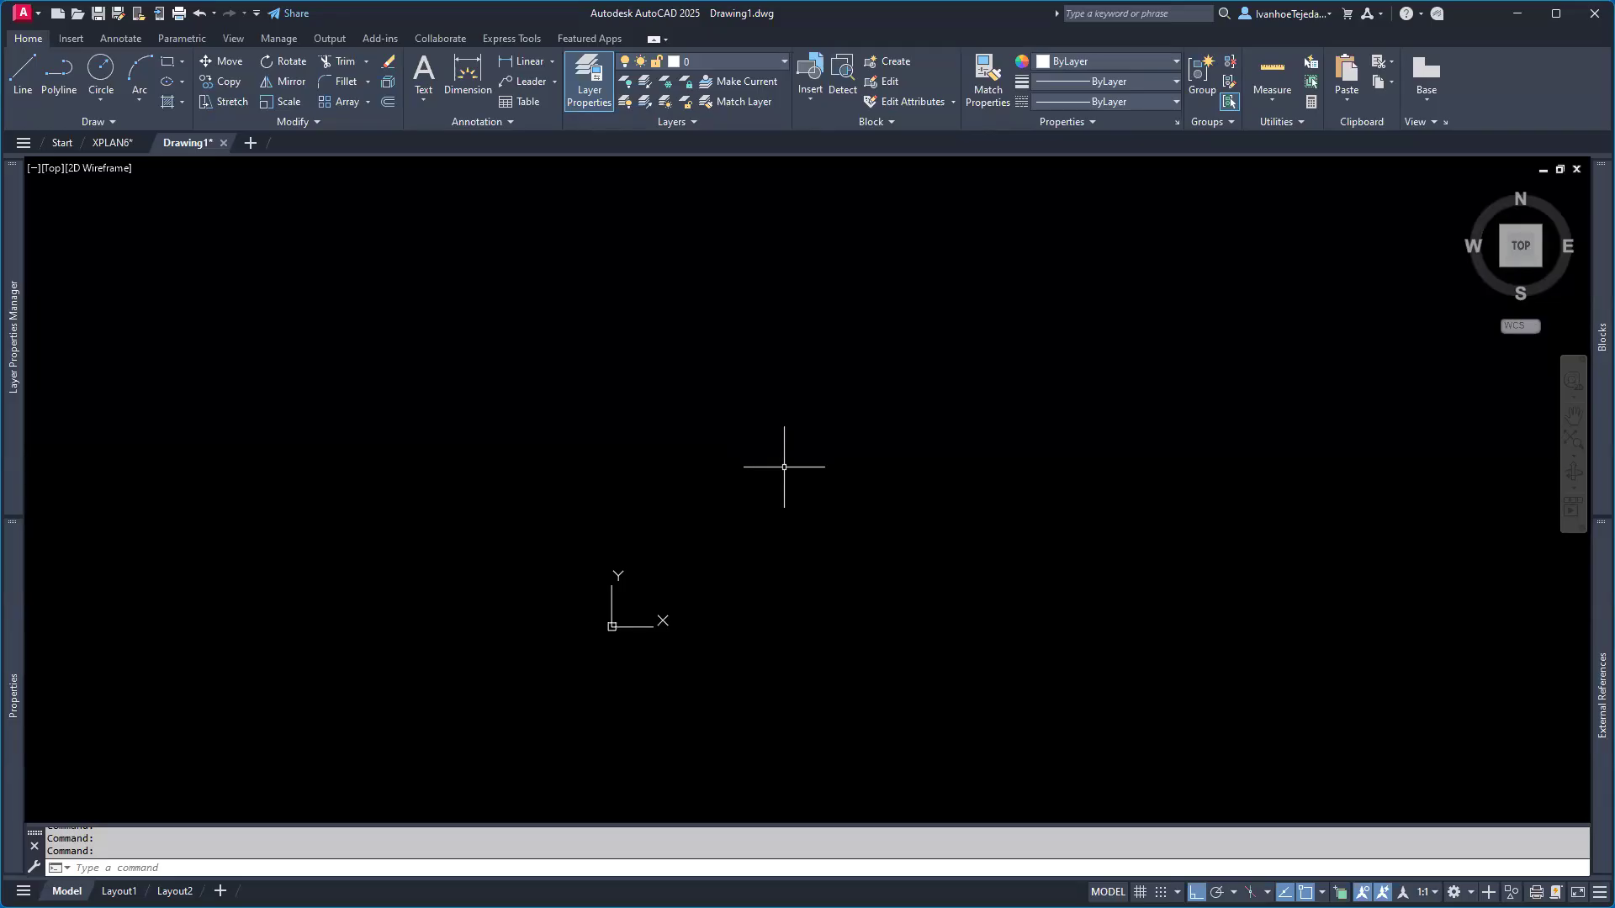
type("saveas")
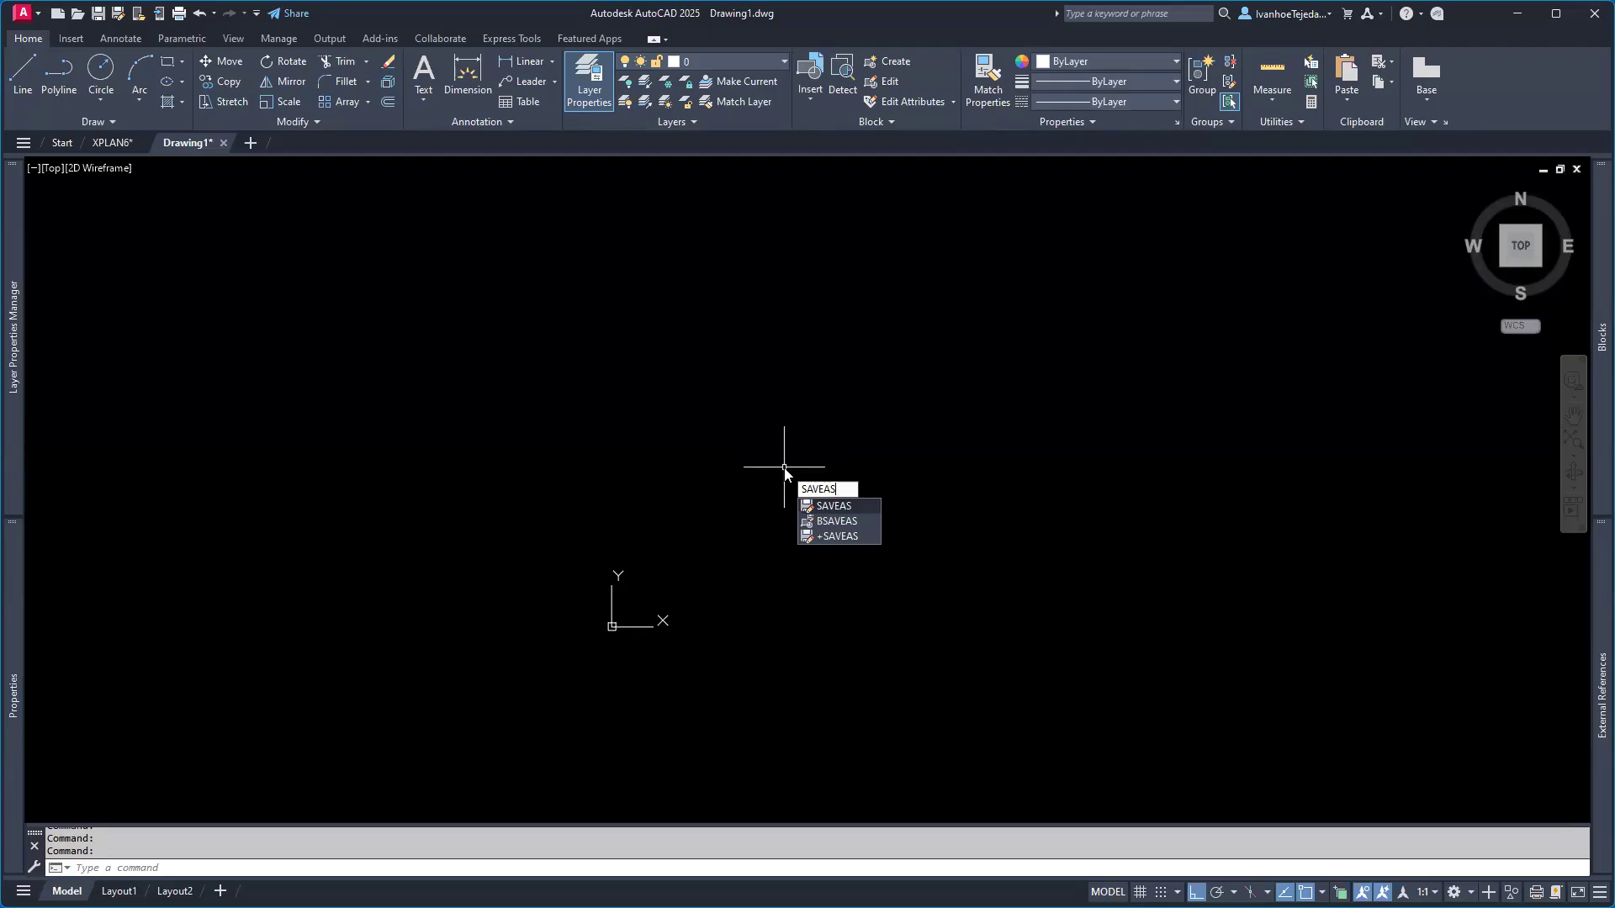
key("Escape")
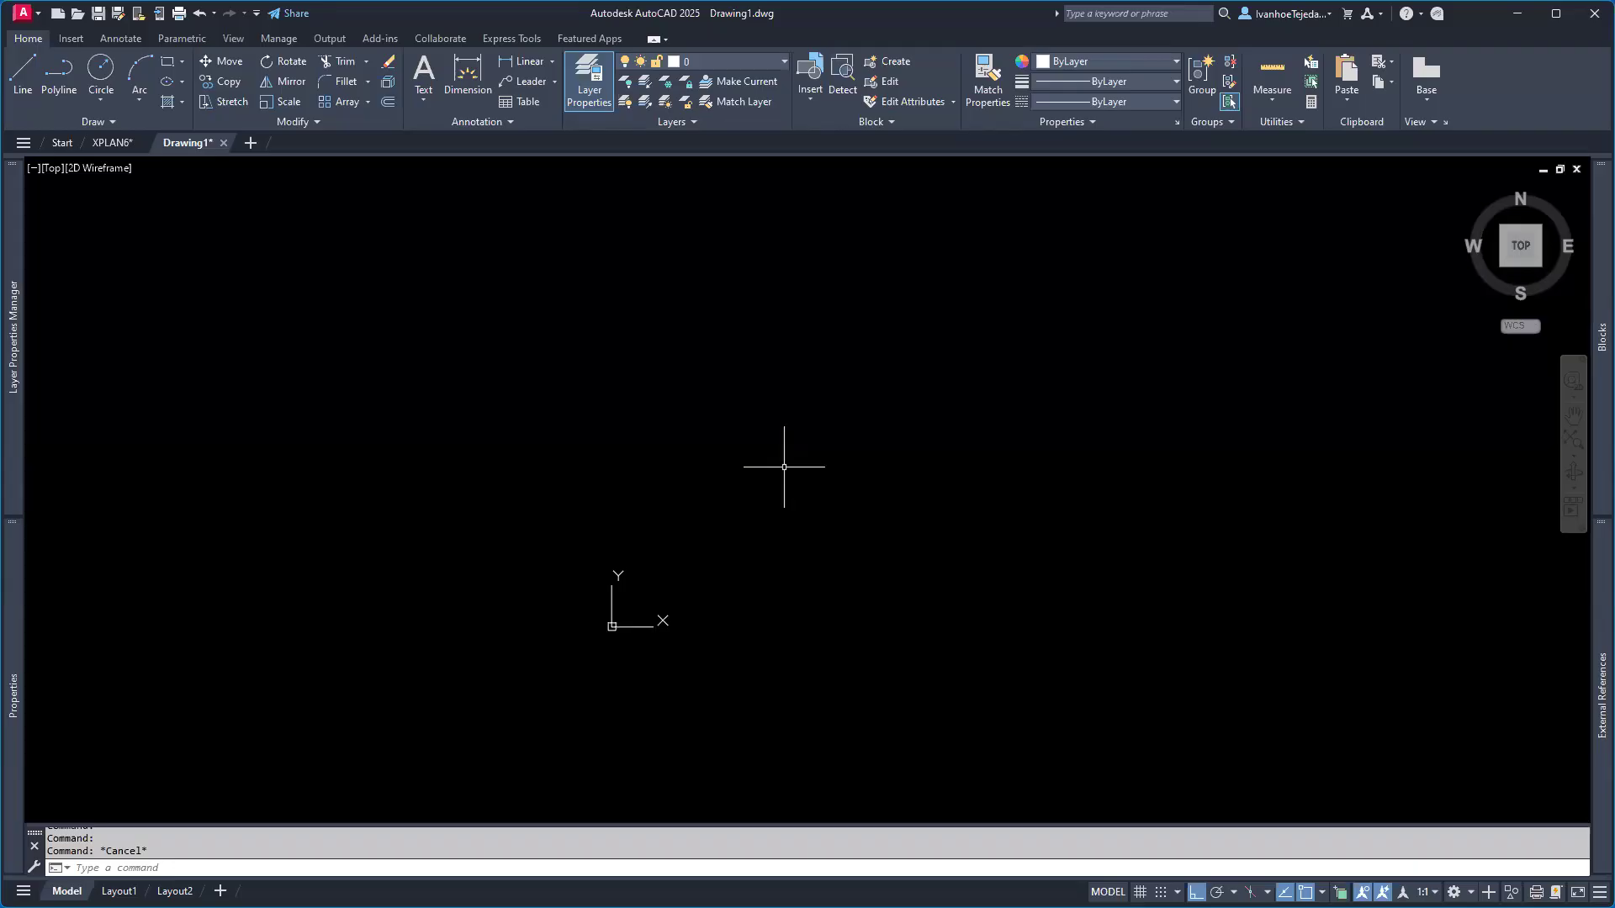
- In XPLAN6, measure the plan's depth with DIST from the living room's lower-left outer corner straight up to the terrace's upper edge
left_click(125, 148)
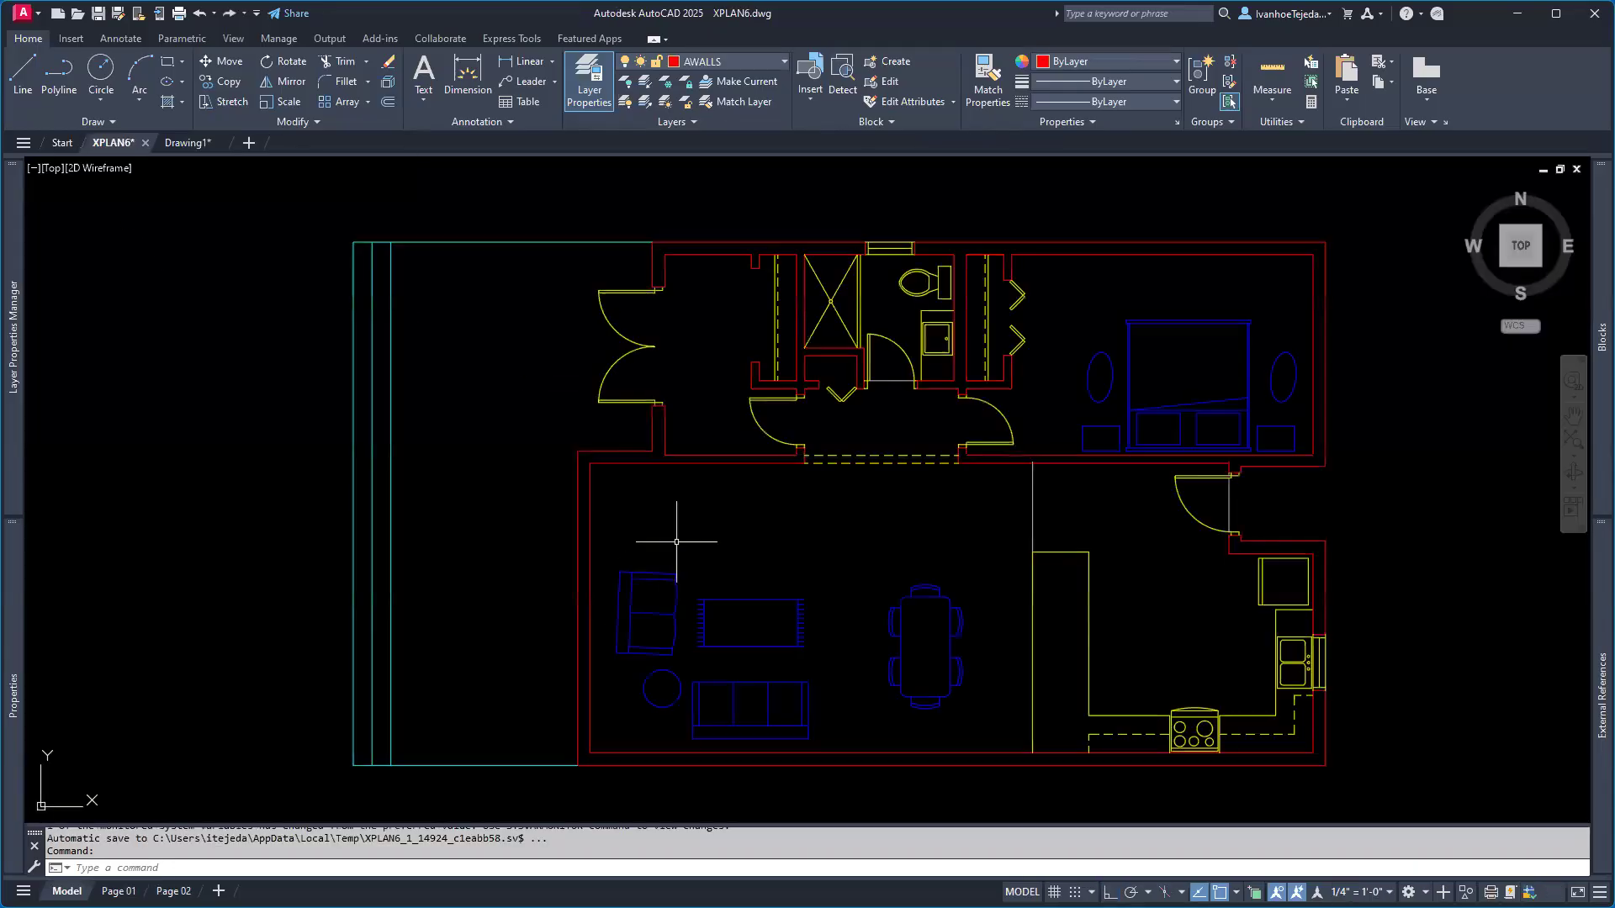
type("di")
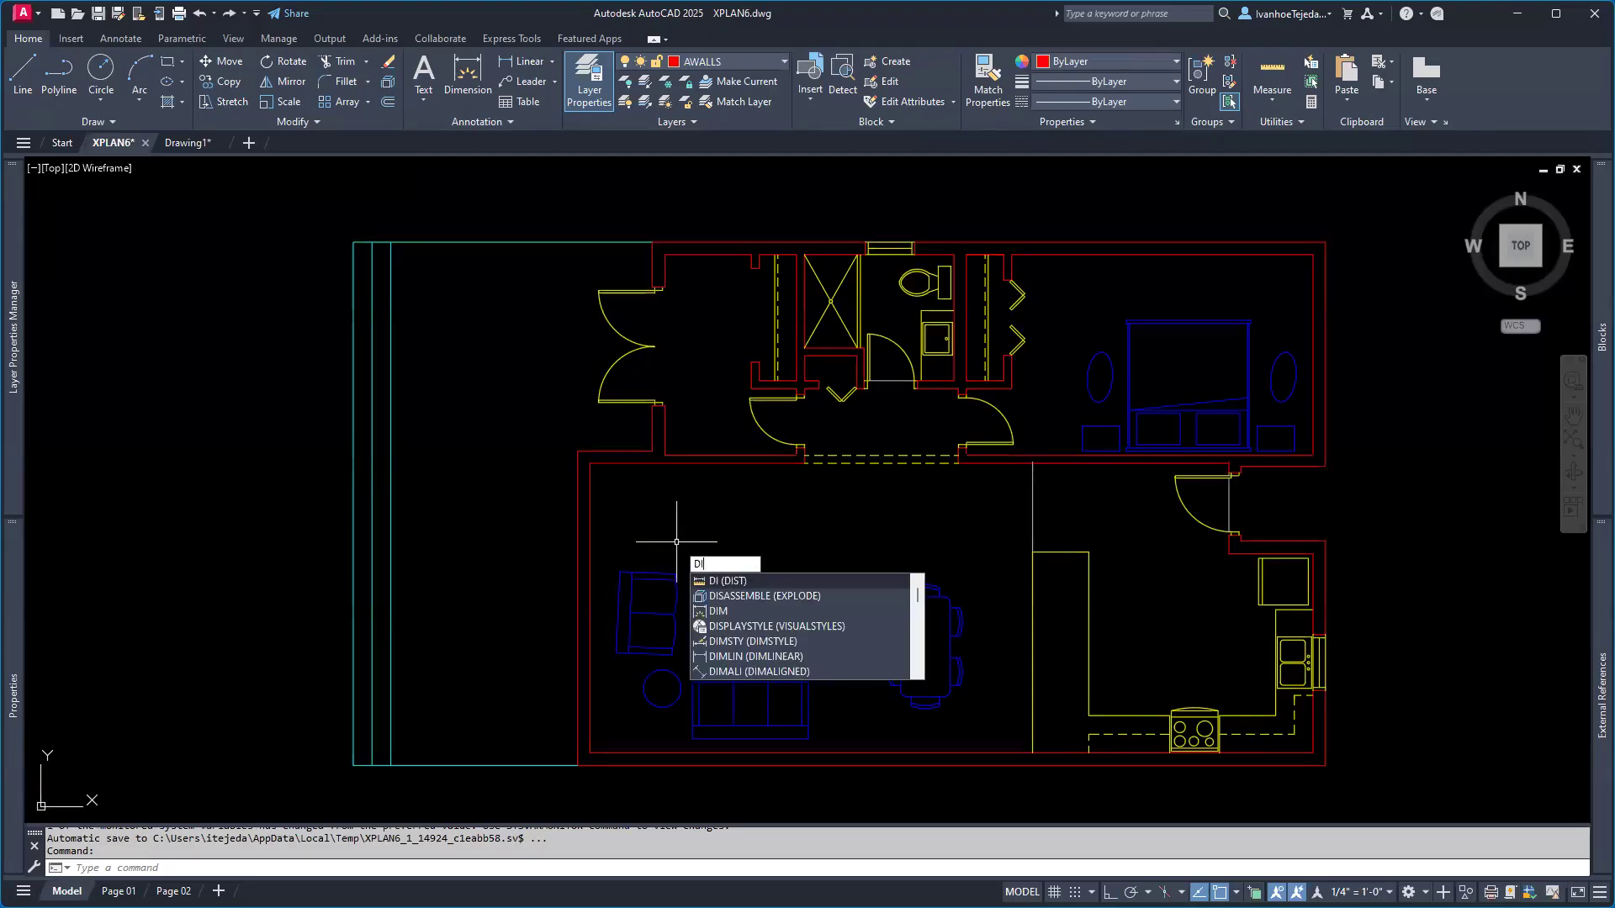
key("Return")
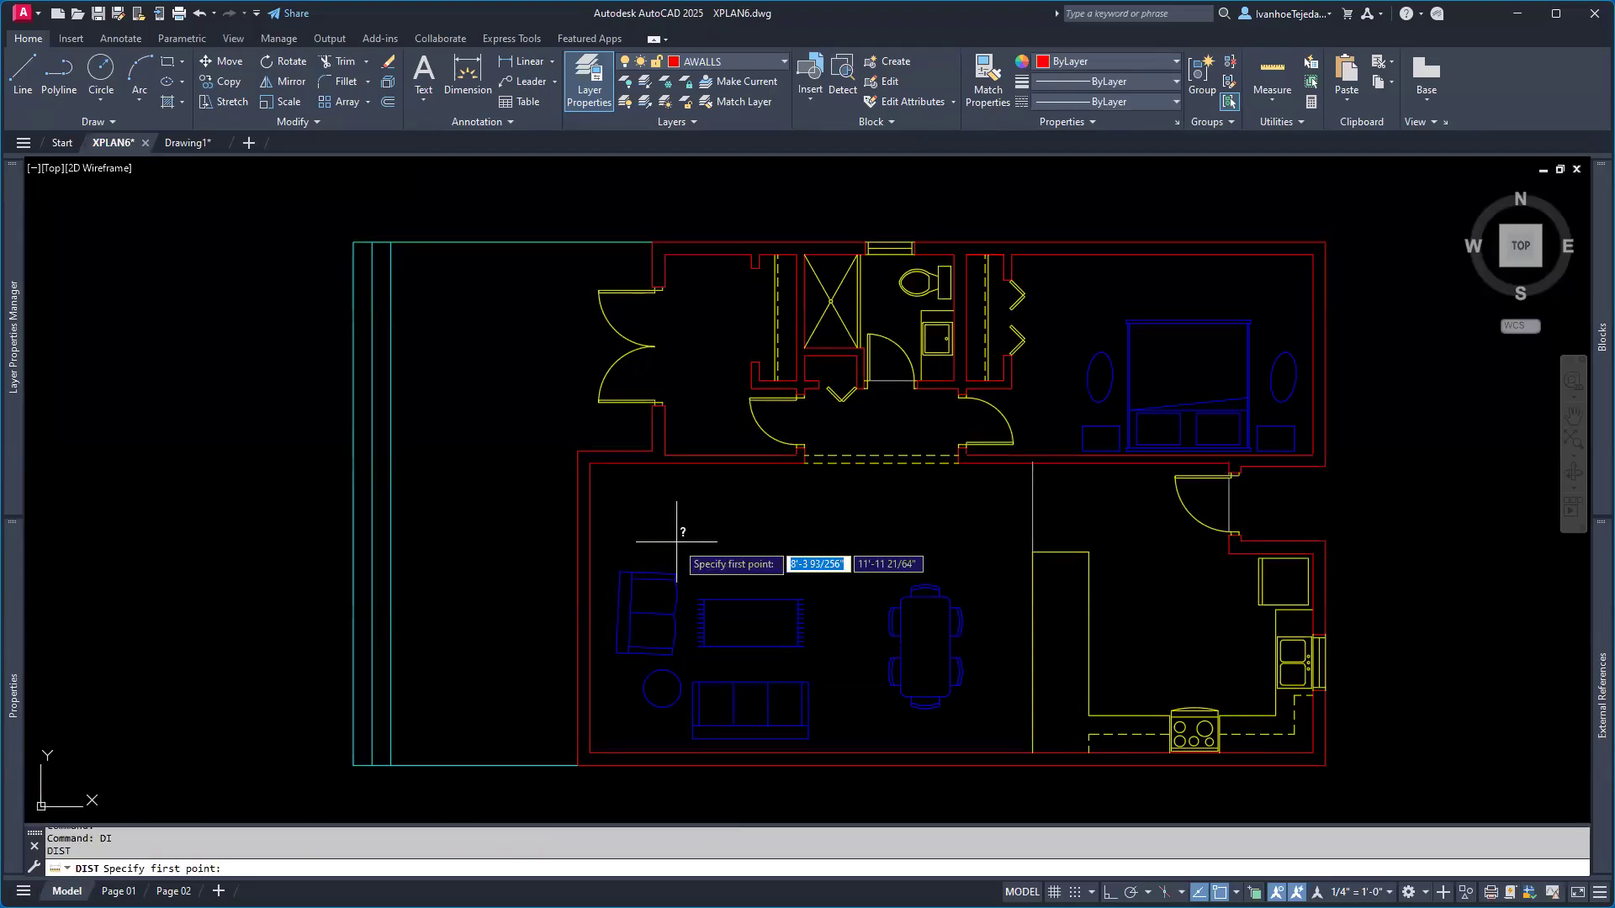
left_click(577, 765)
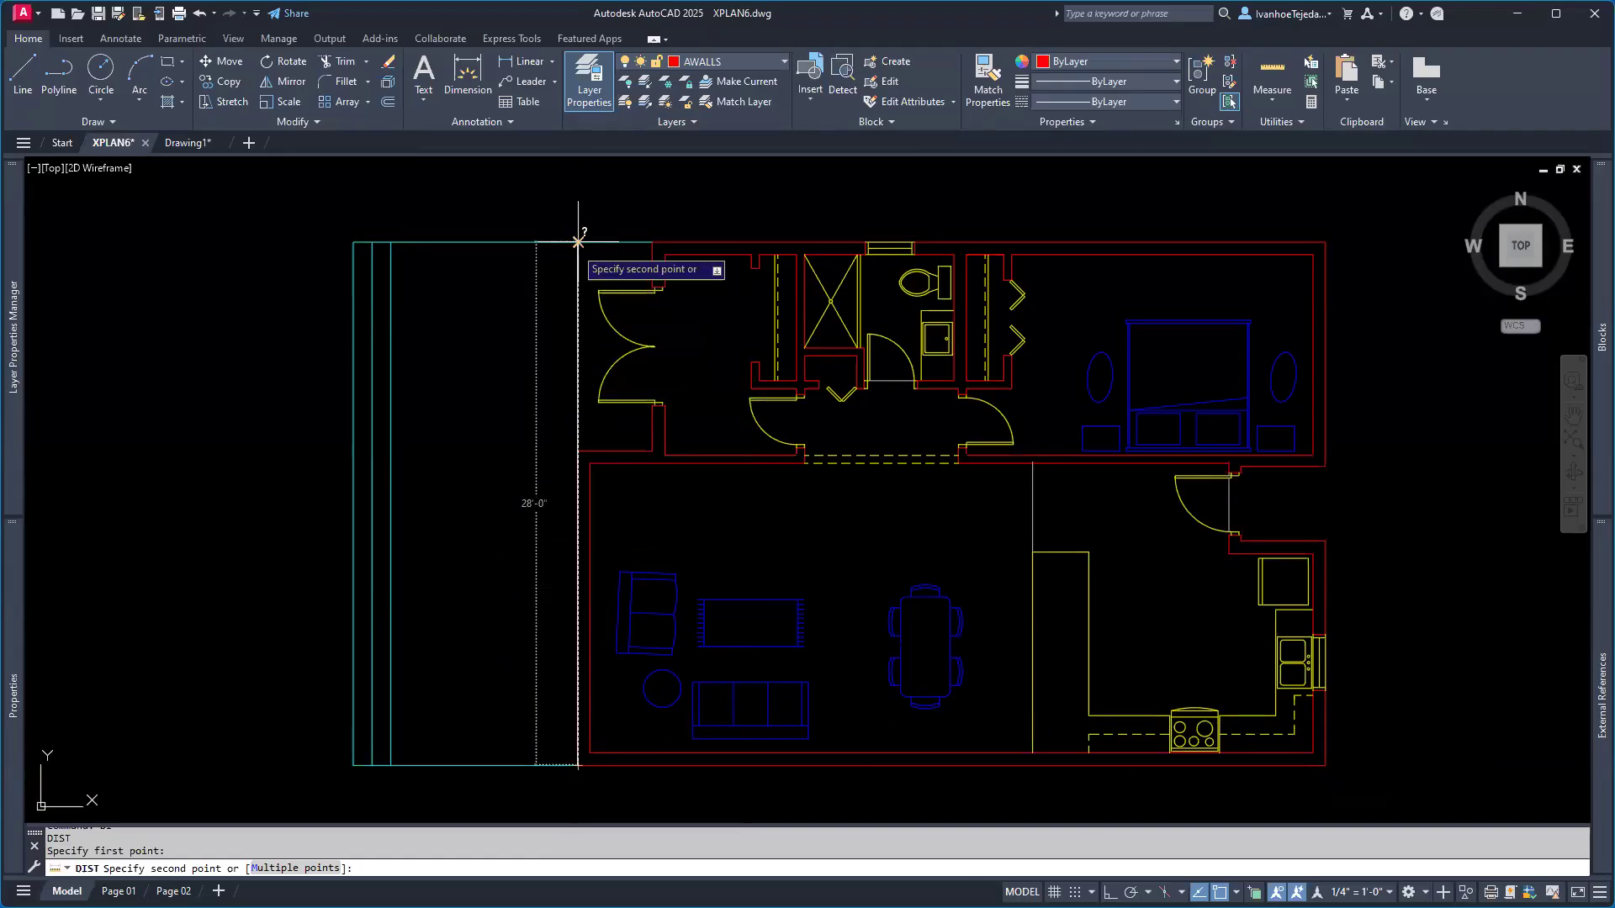
key("Escape")
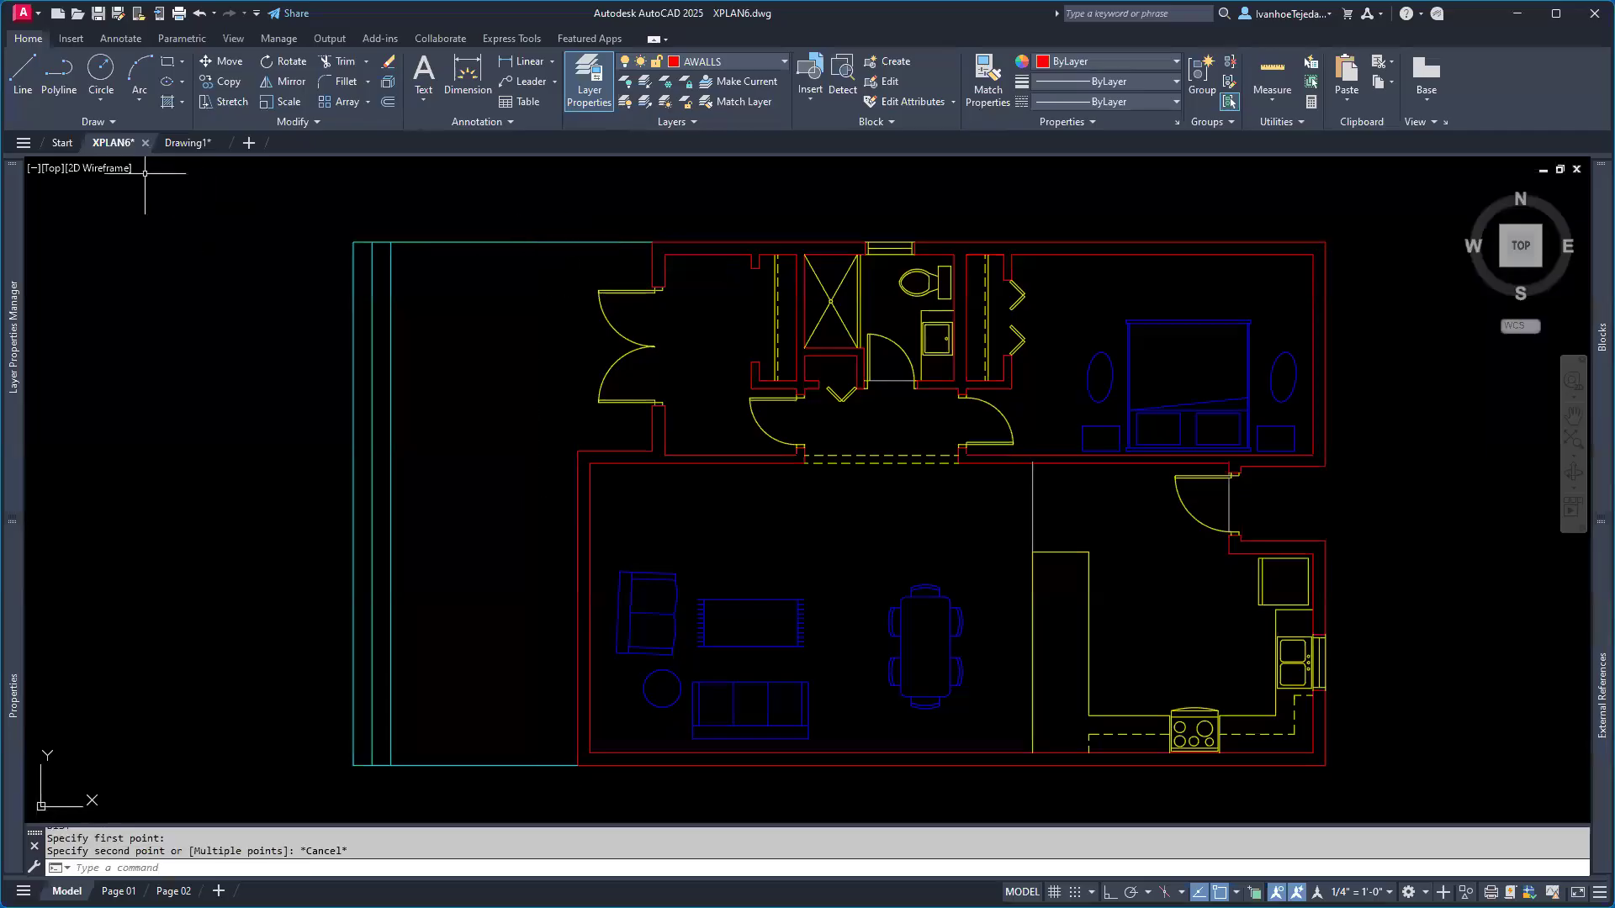
- In Drawing1, draw a 40' horizontal line to the right from the origin 0,0
left_click(187, 142)
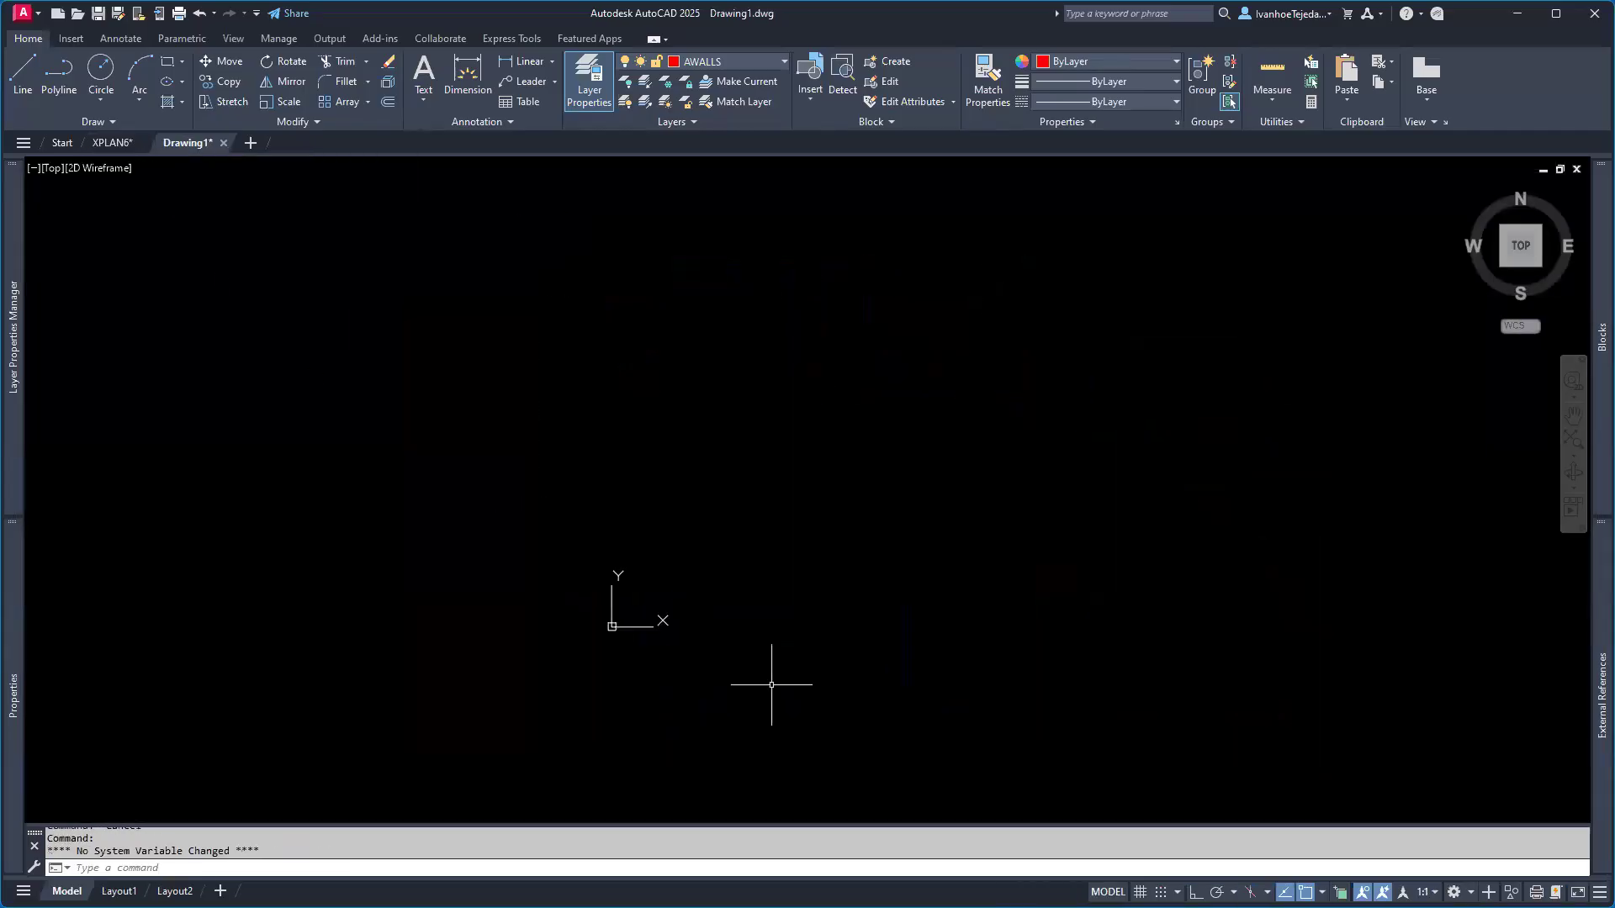
type("l")
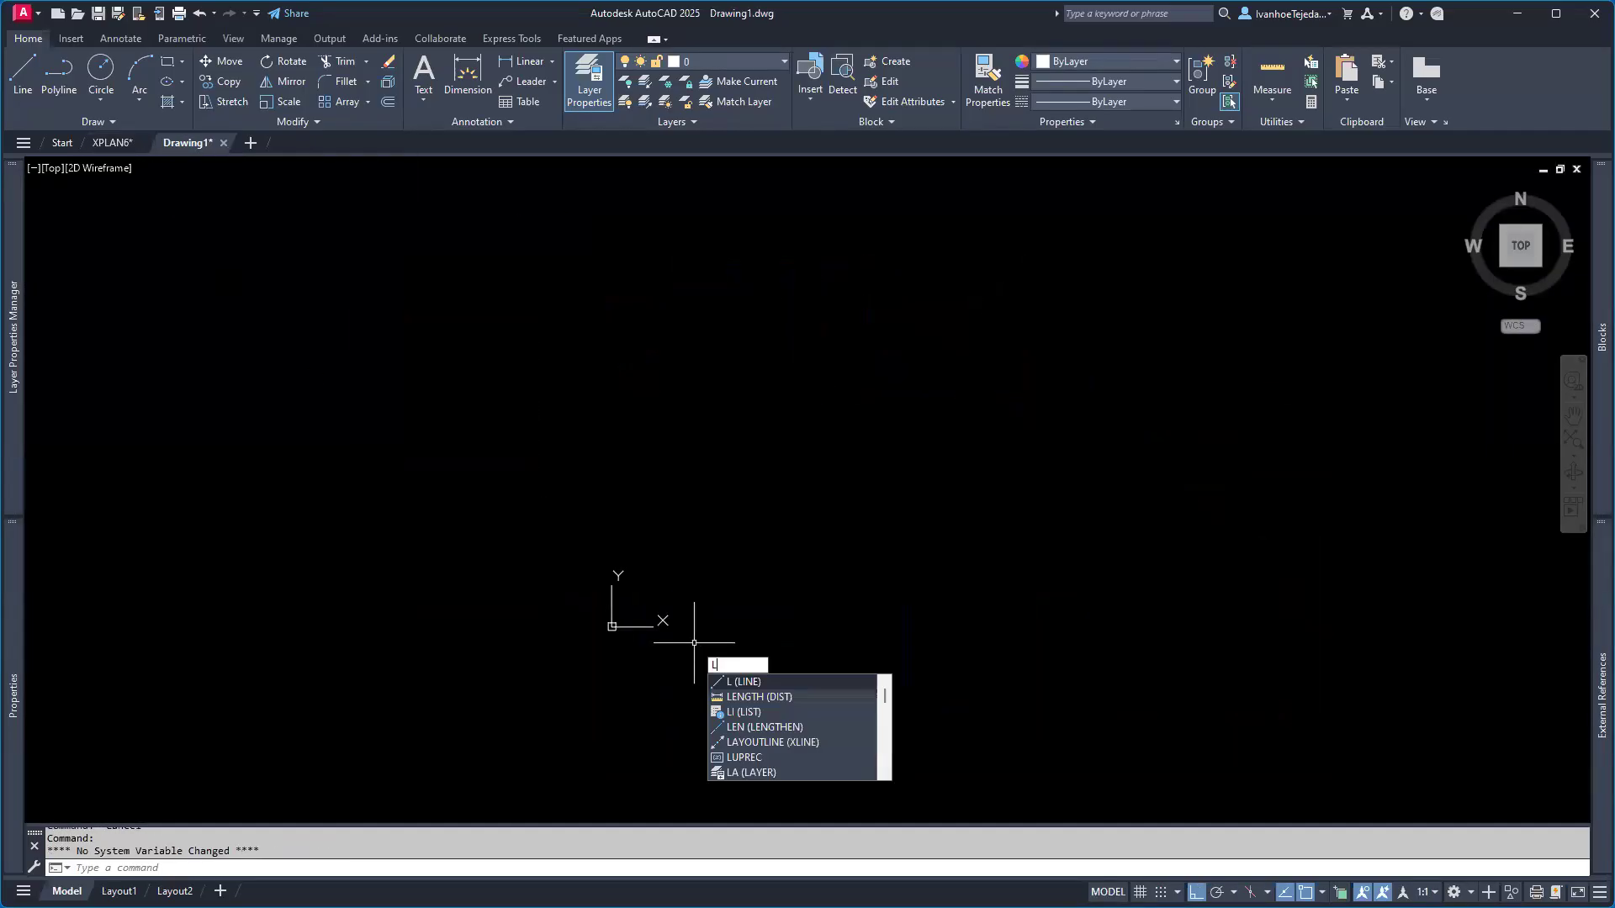
key("Return")
type("0,0")
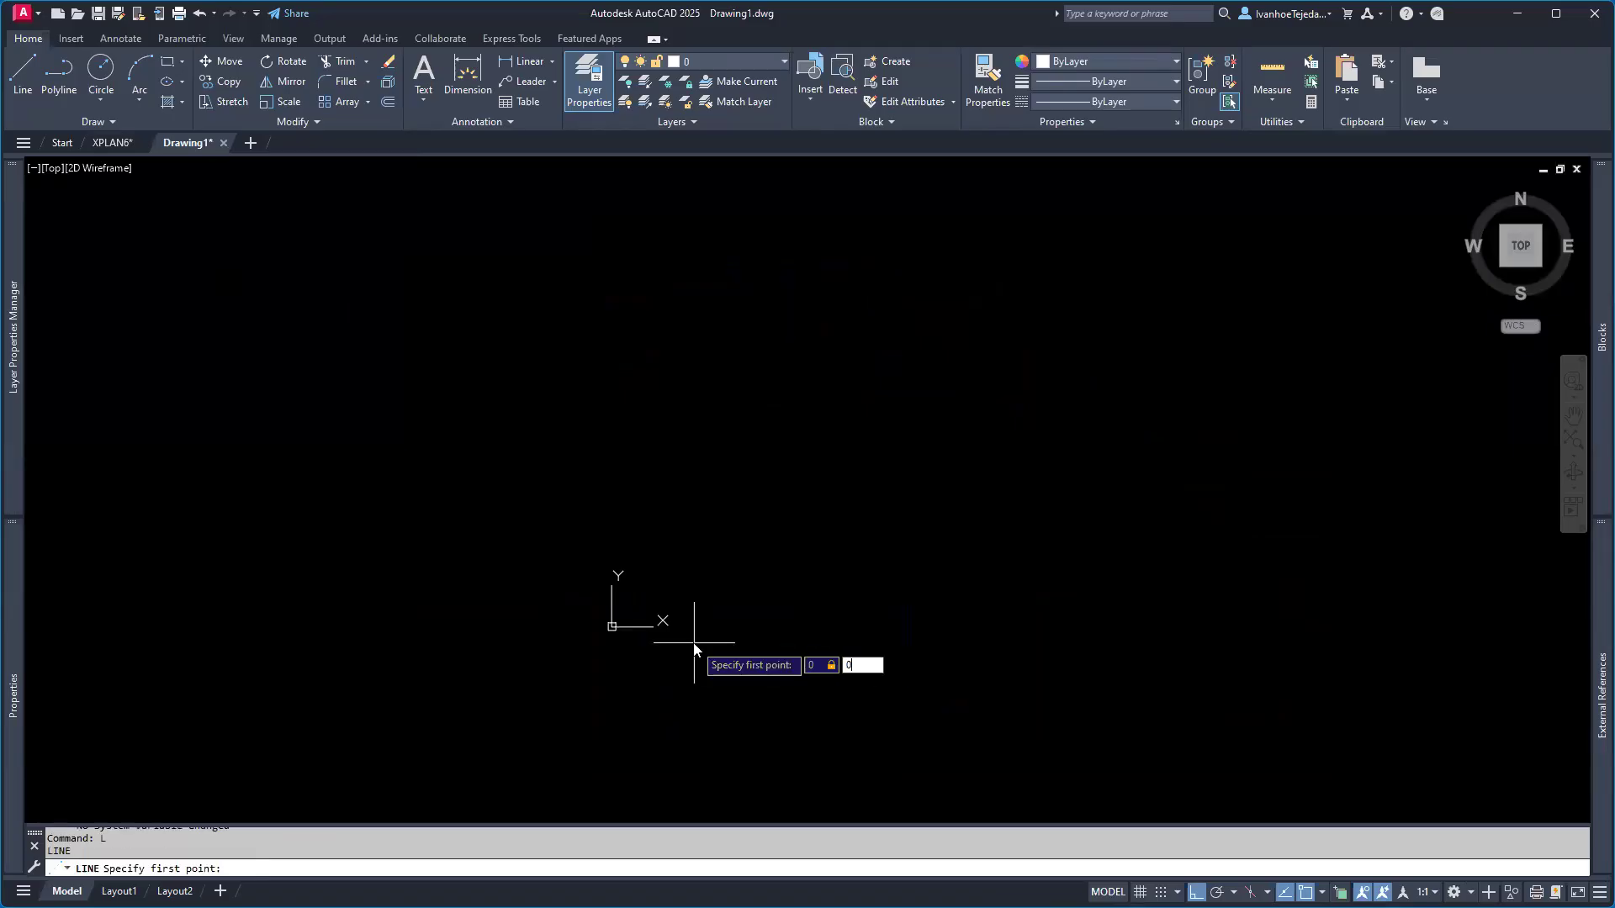
key("Return")
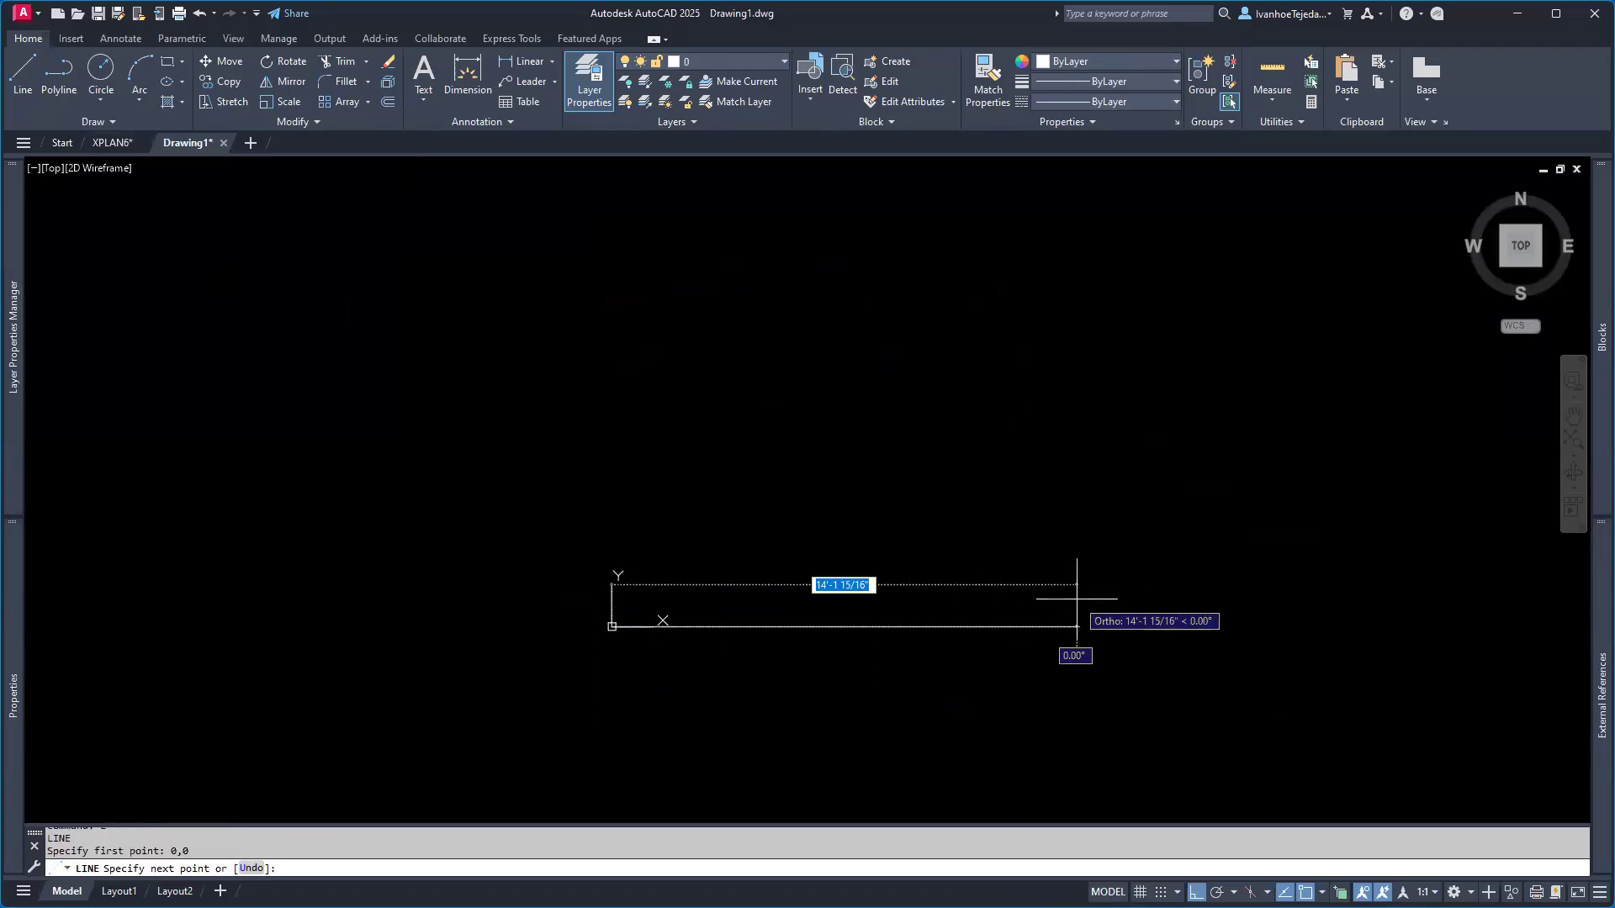
type("40")
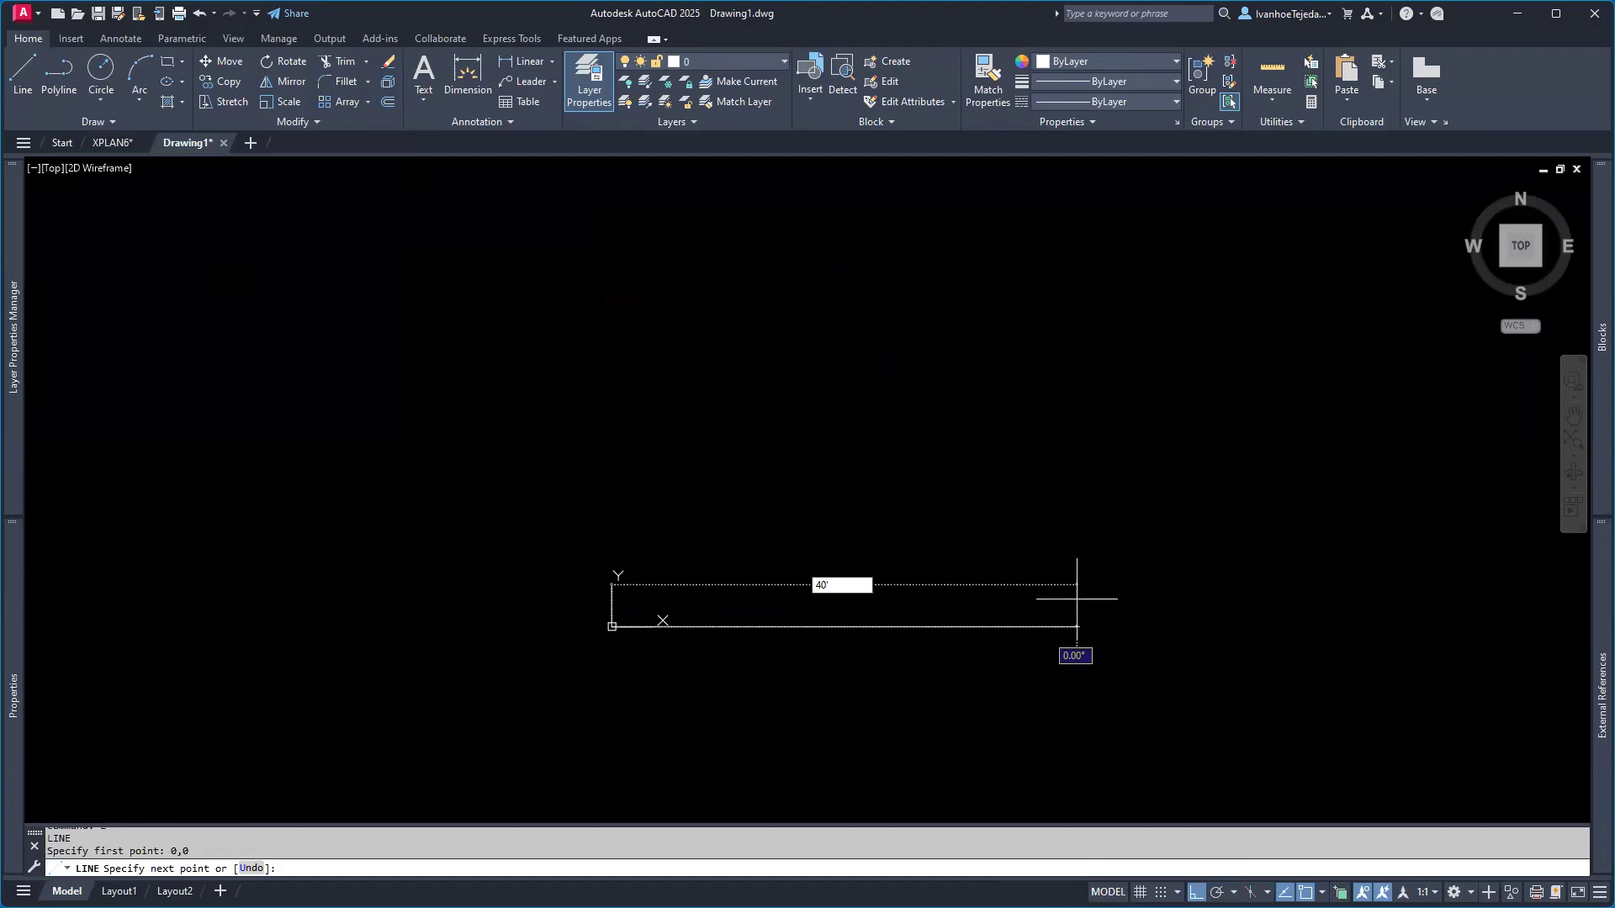
type("'")
key("Return")
key("Return")
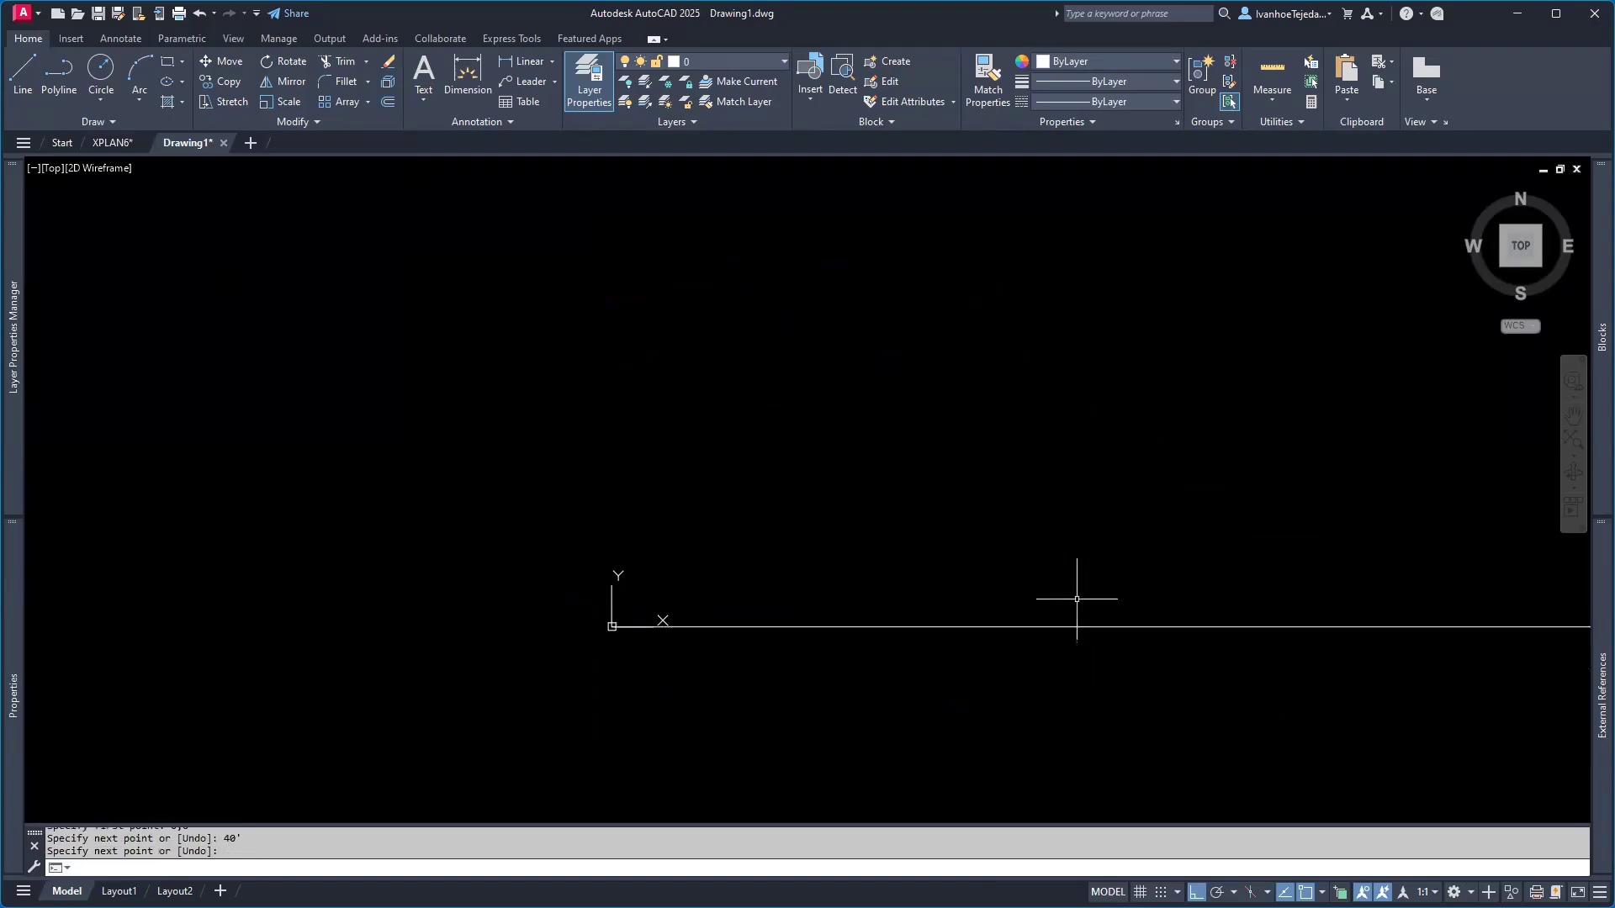
- Draw a 28' vertical line upward from the origin 0,0
right_click(812, 477)
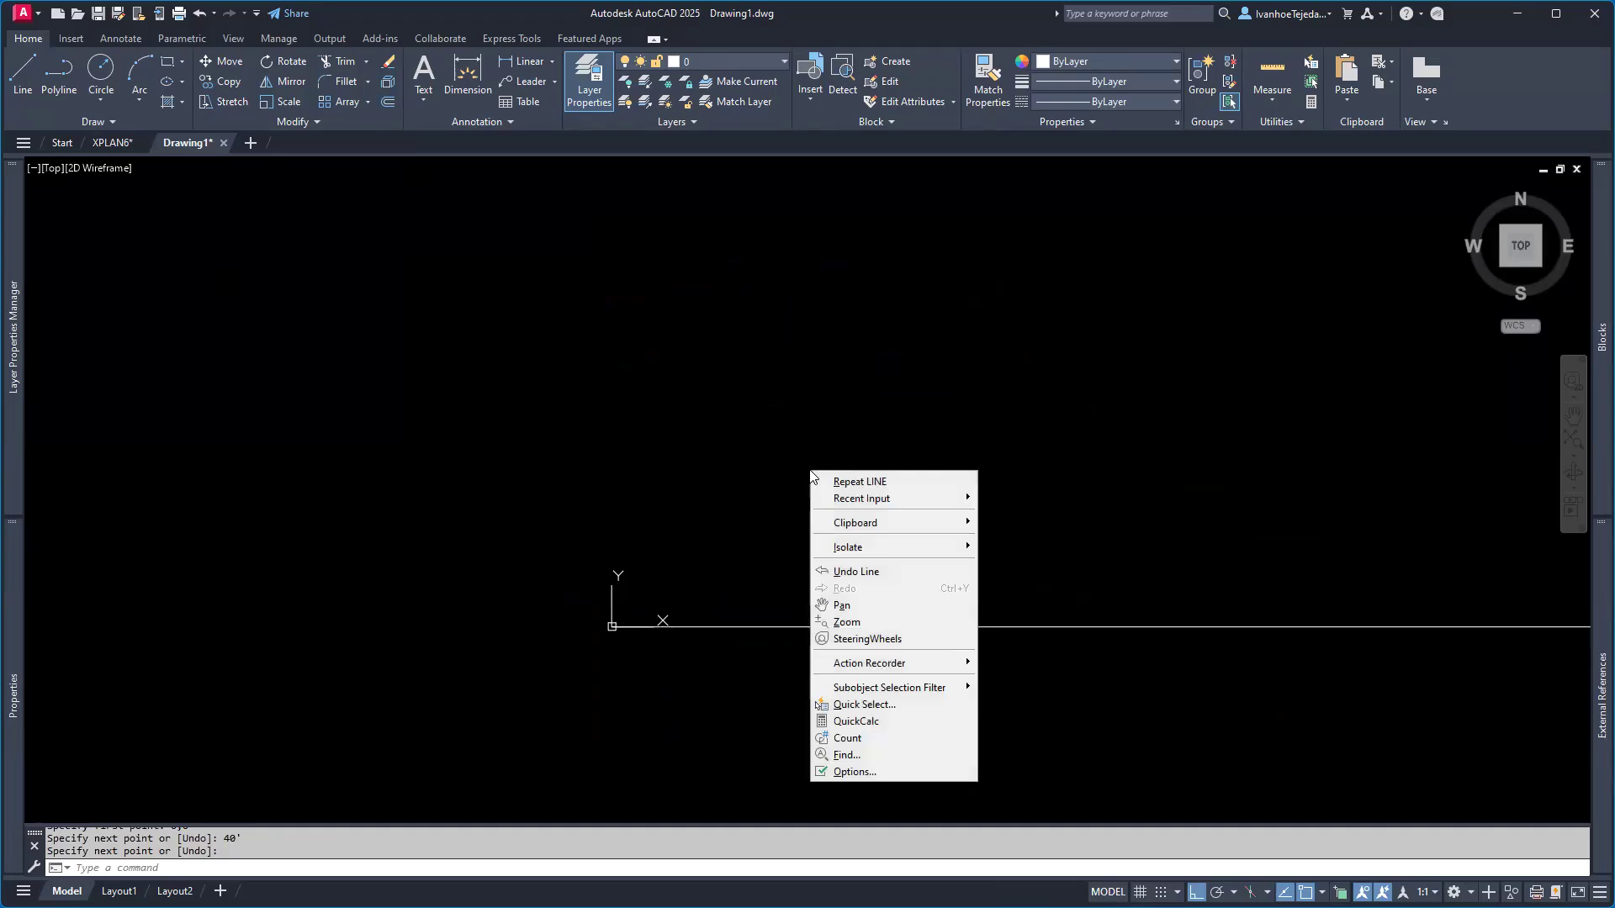
left_click(846, 481)
type("0,0")
key("Return")
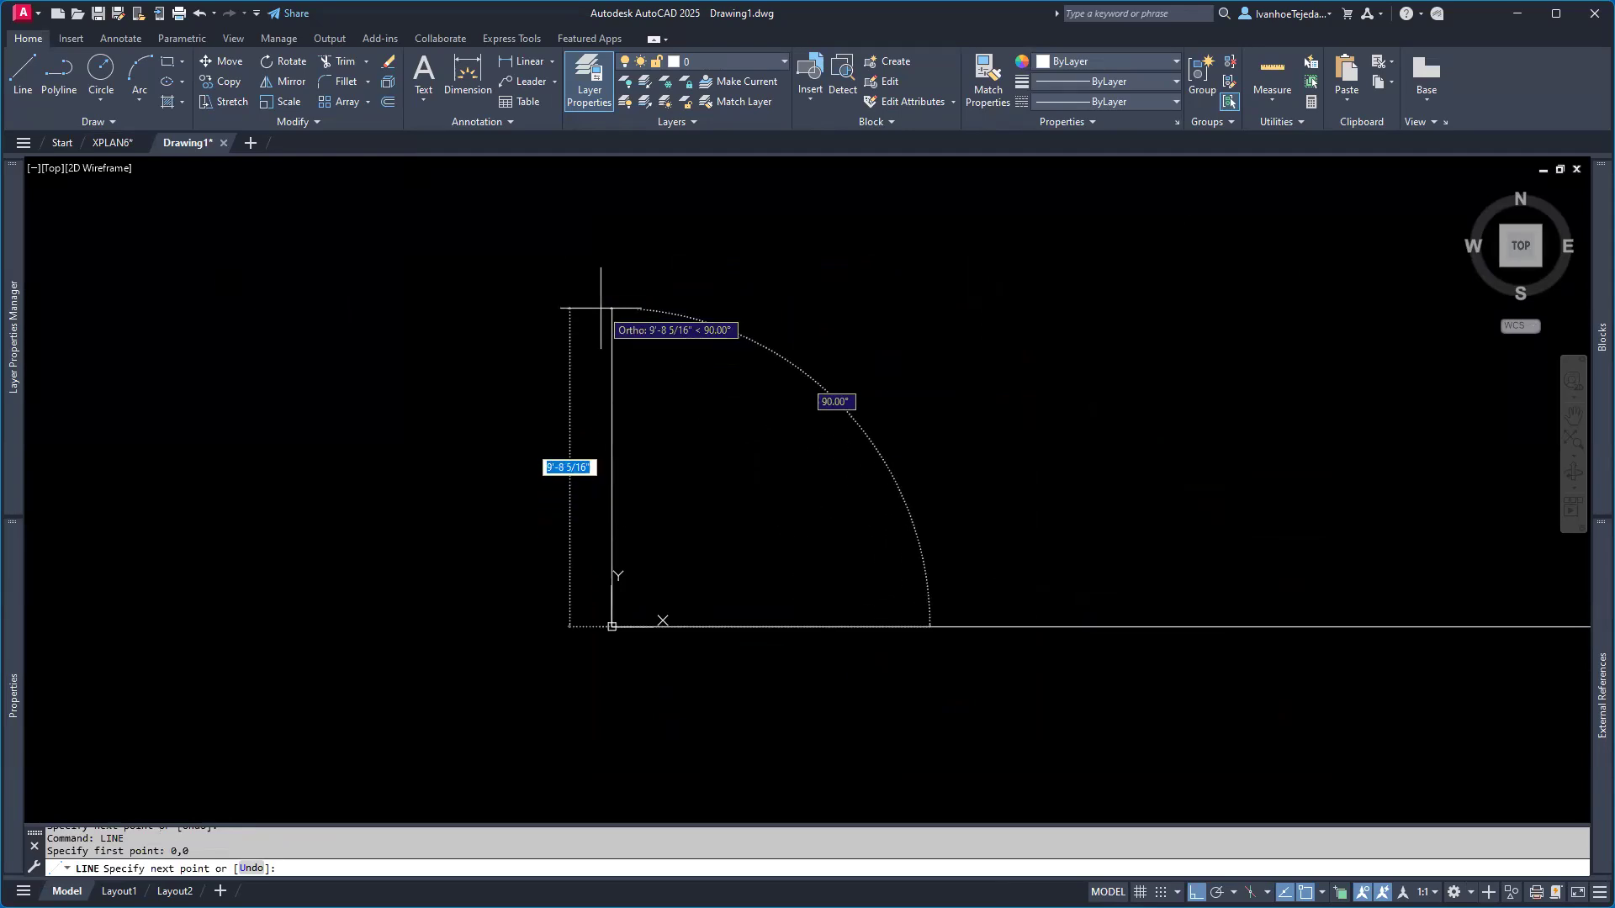
type("28")
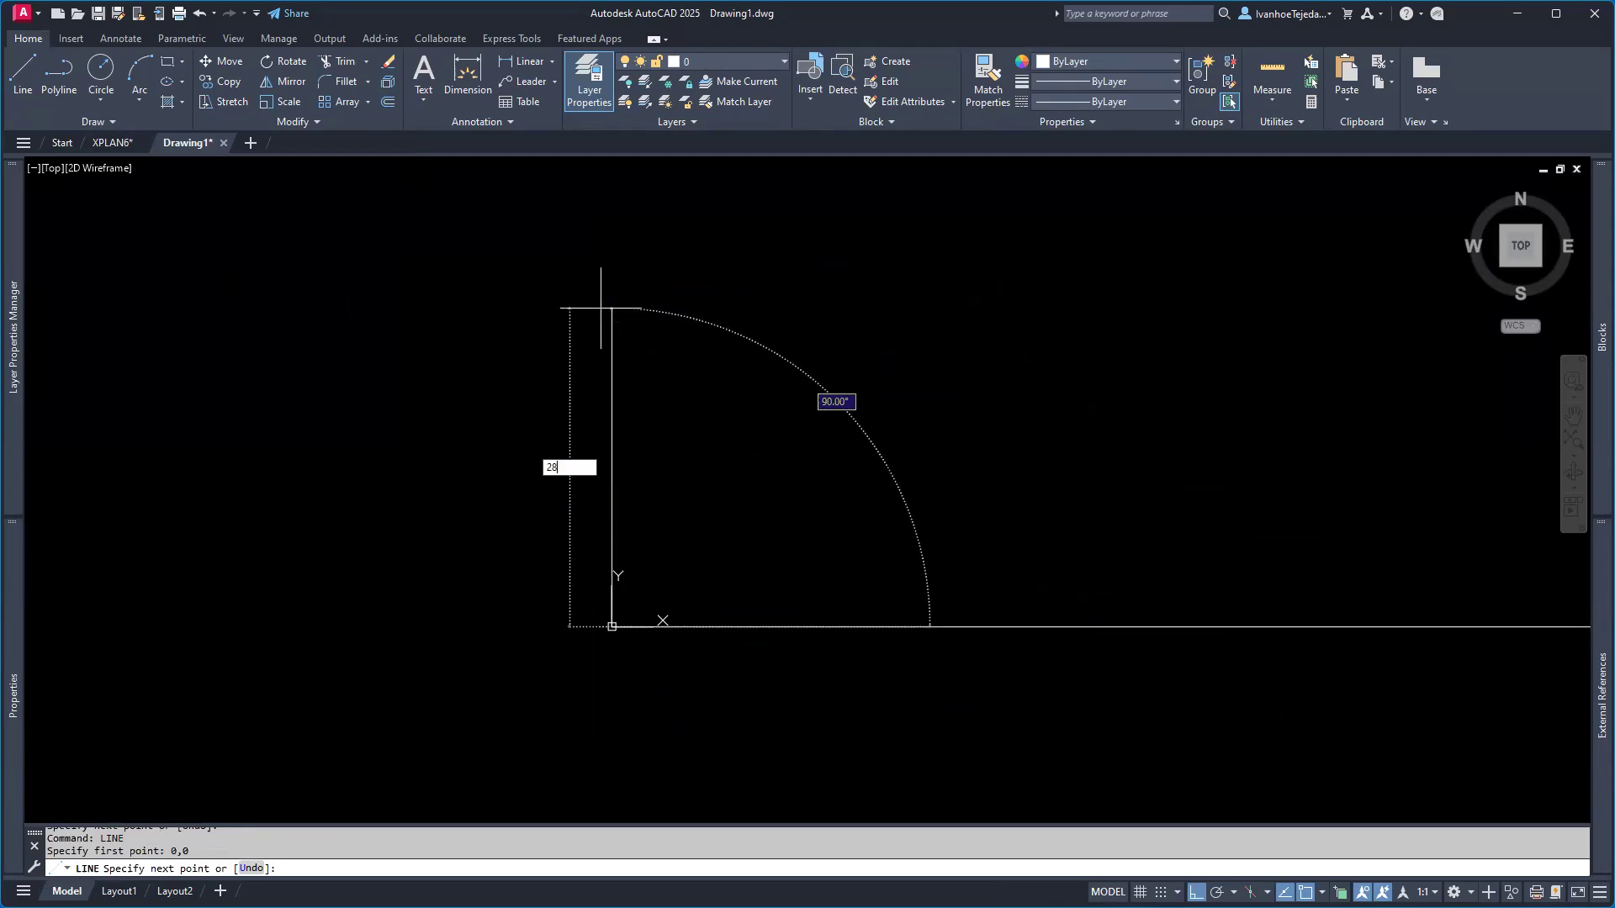
type("'")
key("Return")
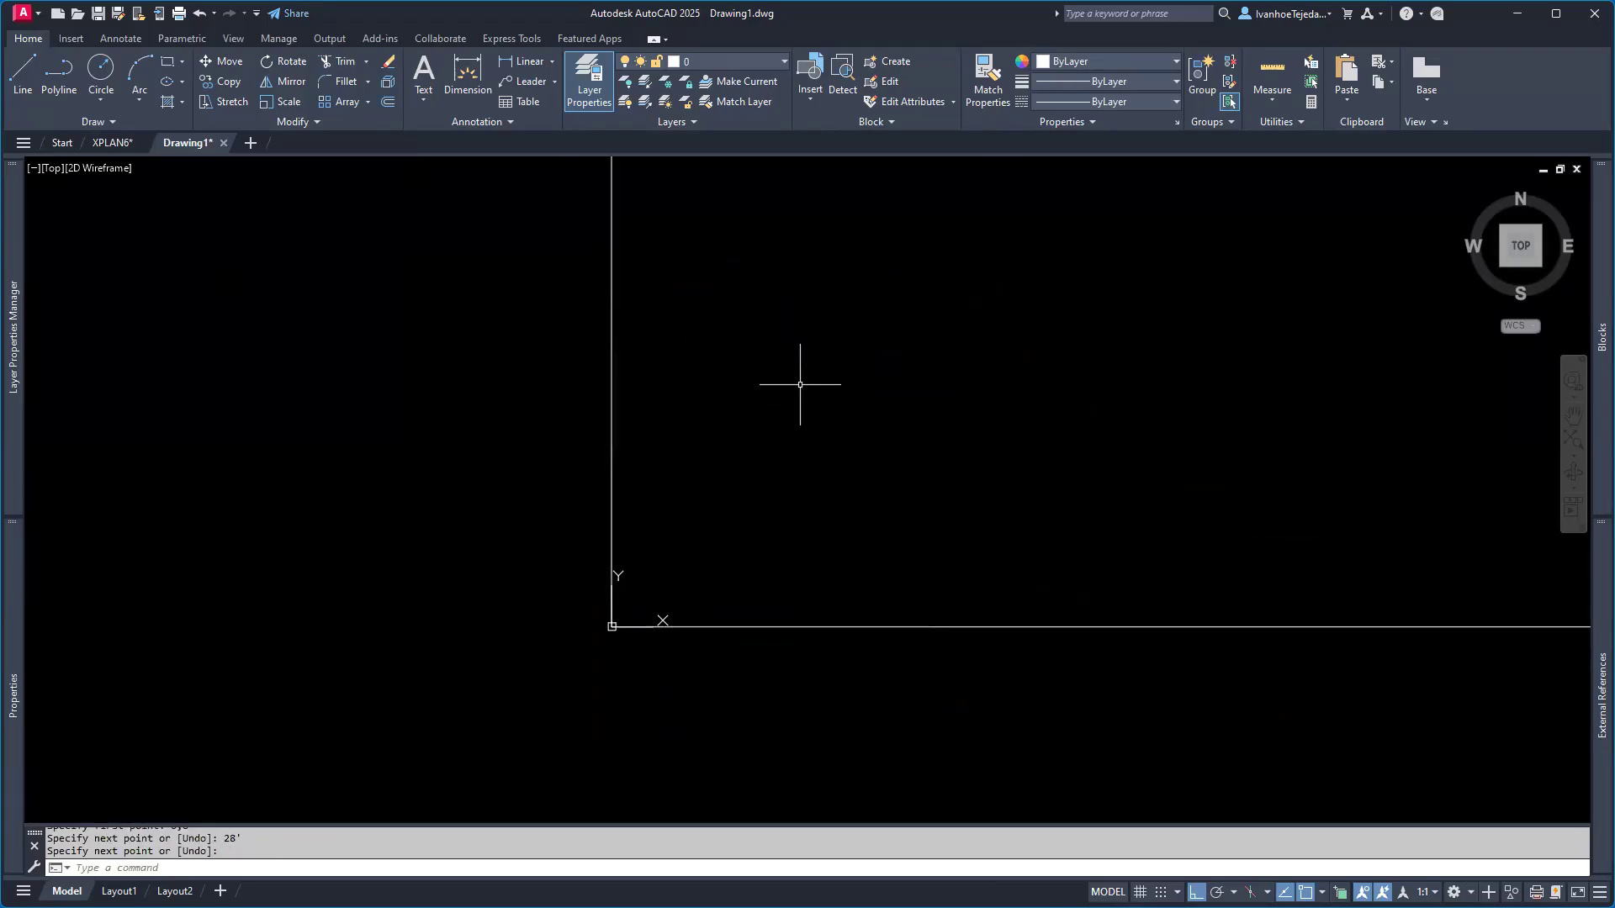
- Zoom to the drawing's extents and back out a little so both lines fit with margin around them
type("z")
key("Return")
type("e")
key("Return")
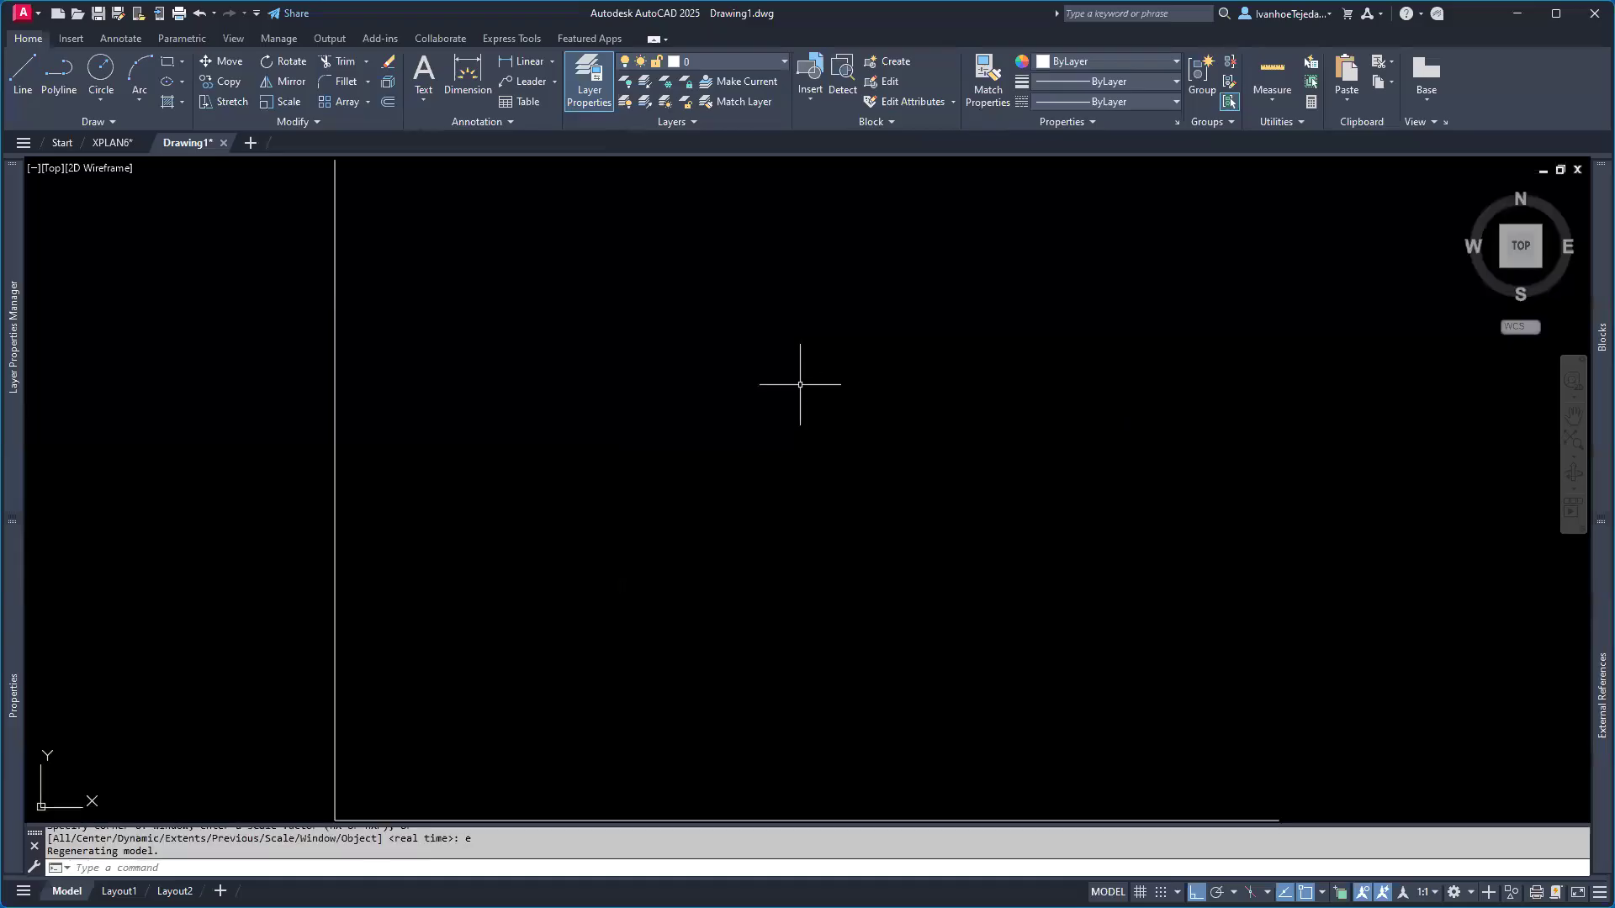
scroll(795, 380, "down", 2)
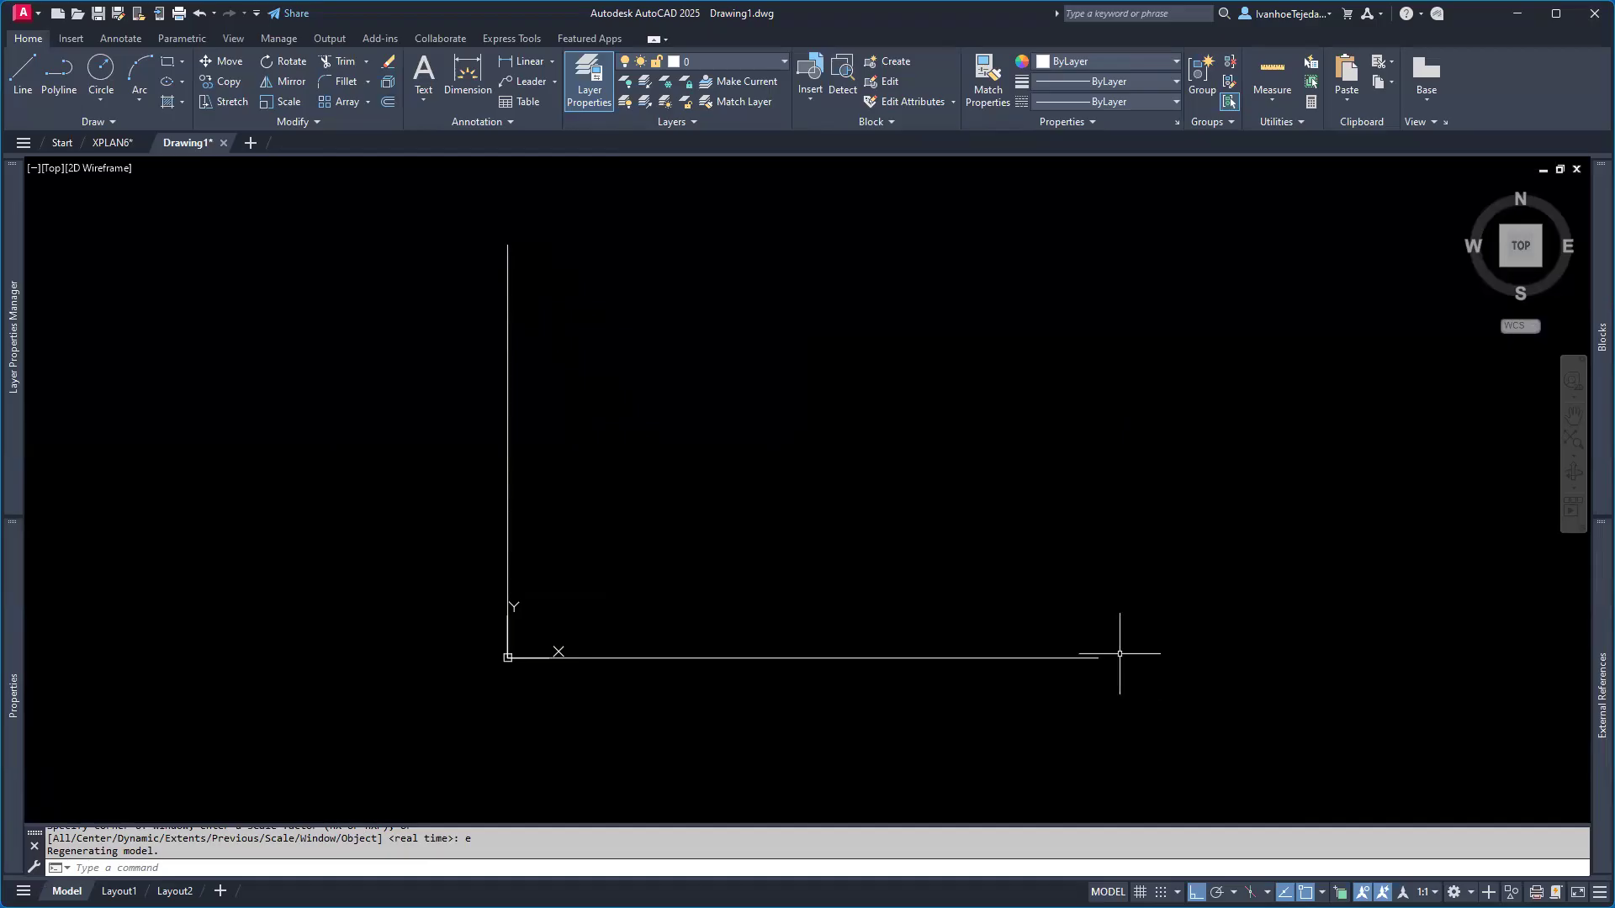
- Return to XPLAN6 and examine the stair lines at the terrace's upper-left corner
left_click(112, 143)
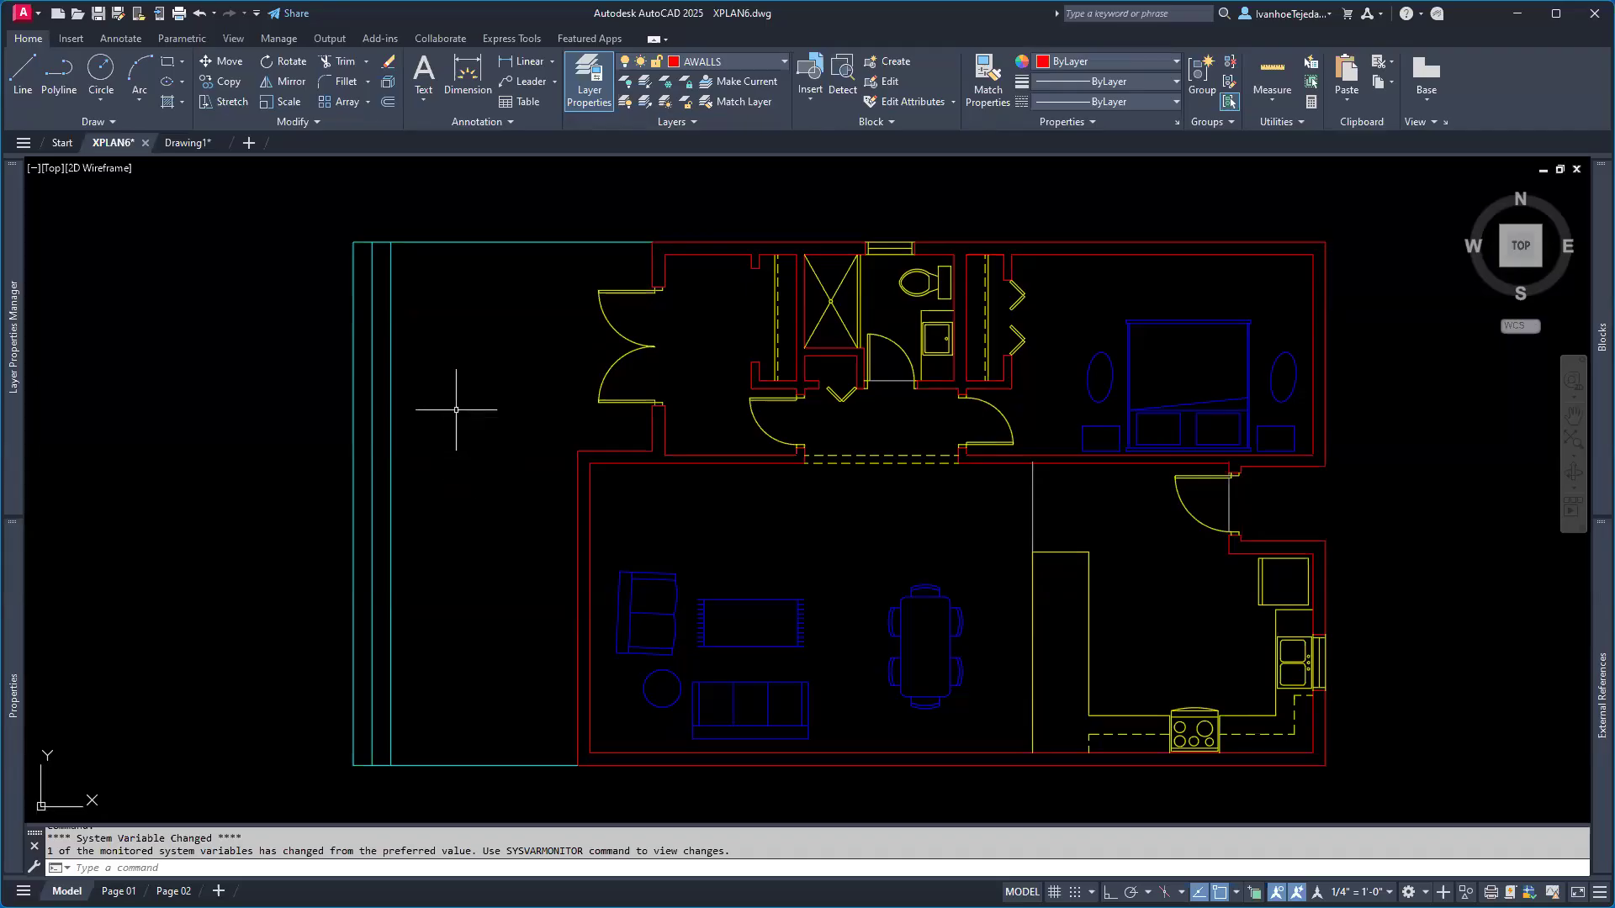
mouse_move(411, 350)
middle_mouse_down()
mouse_move(616, 468)
mouse_move(656, 443)
middle_mouse_up()
scroll(656, 443, "up", 2)
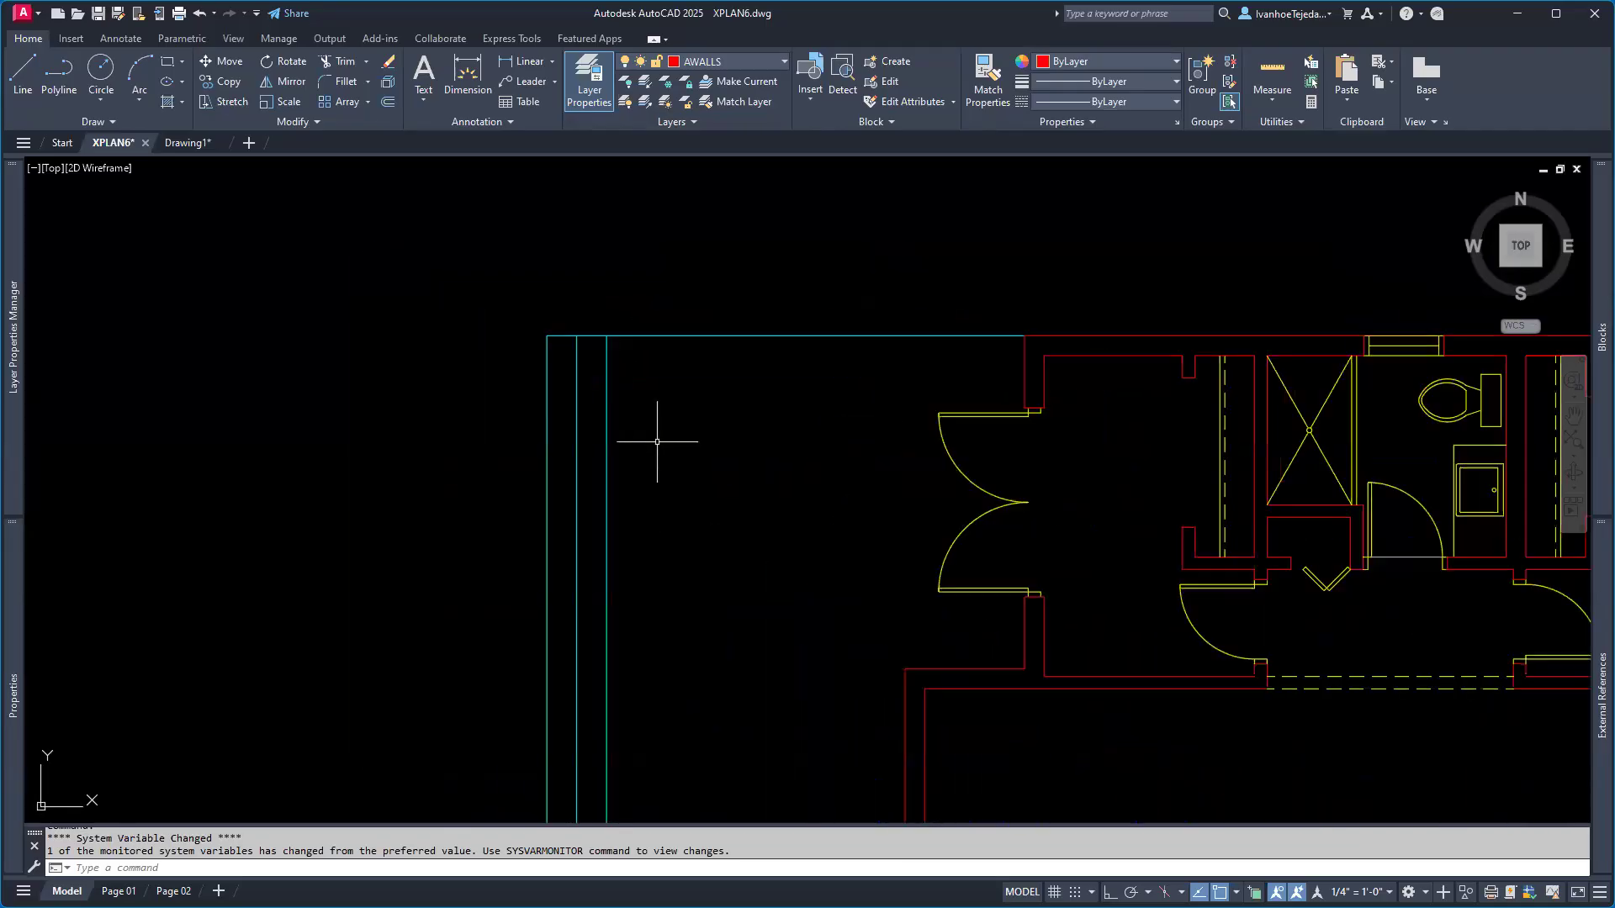
scroll(533, 346, "up", 4)
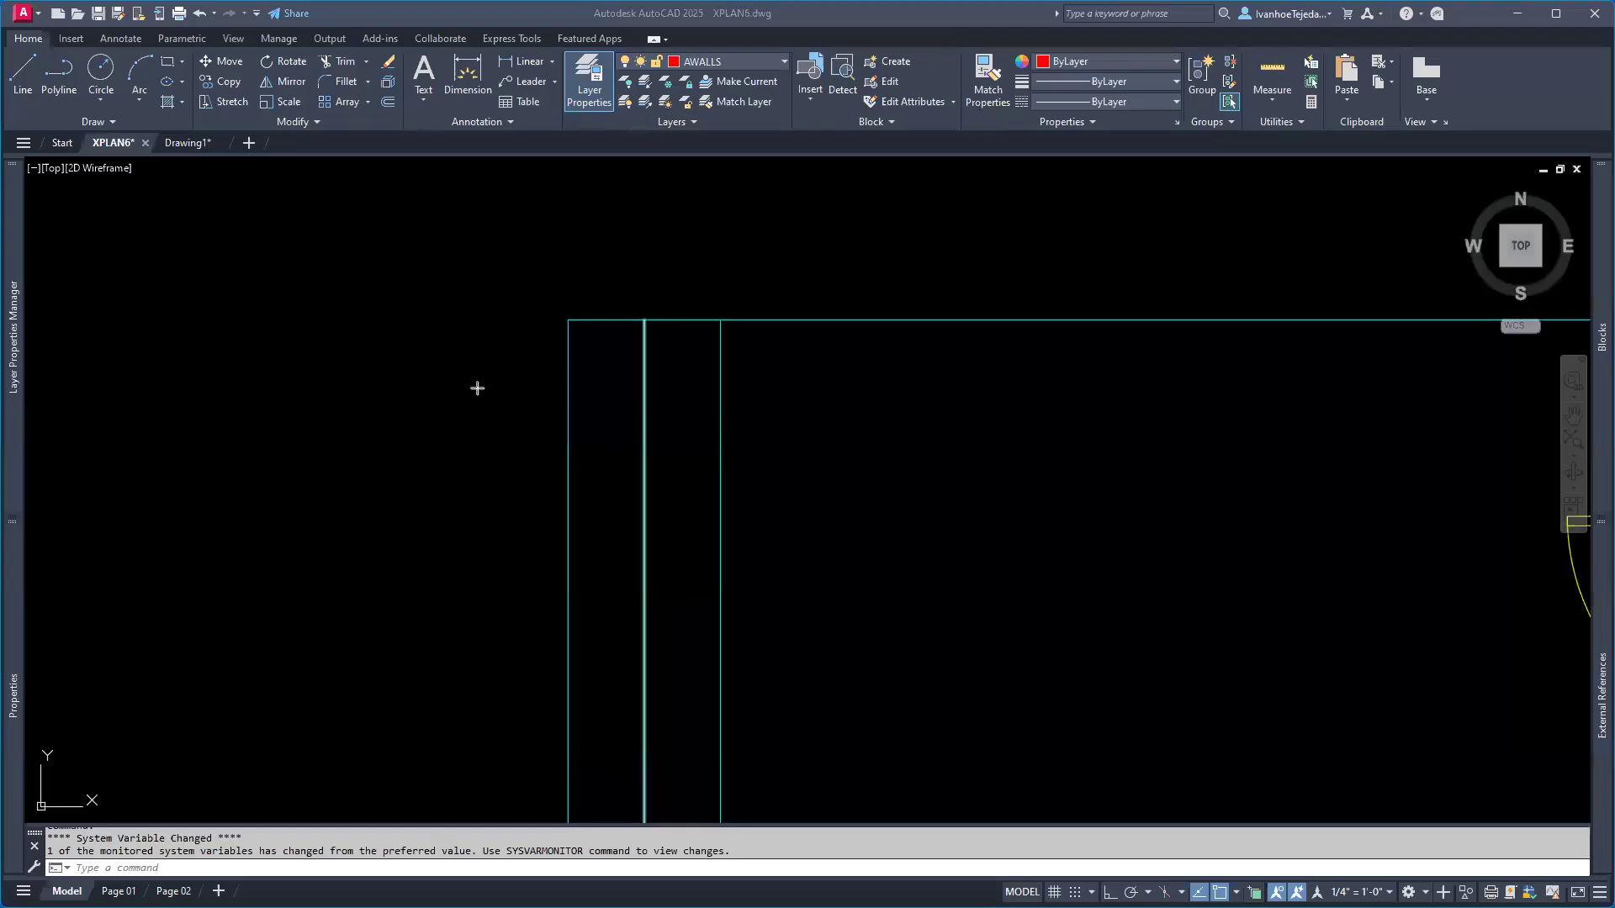
left_click_drag(466, 364, 493, 391)
left_click_drag(595, 373, 615, 398)
left_click_drag(678, 377, 692, 397)
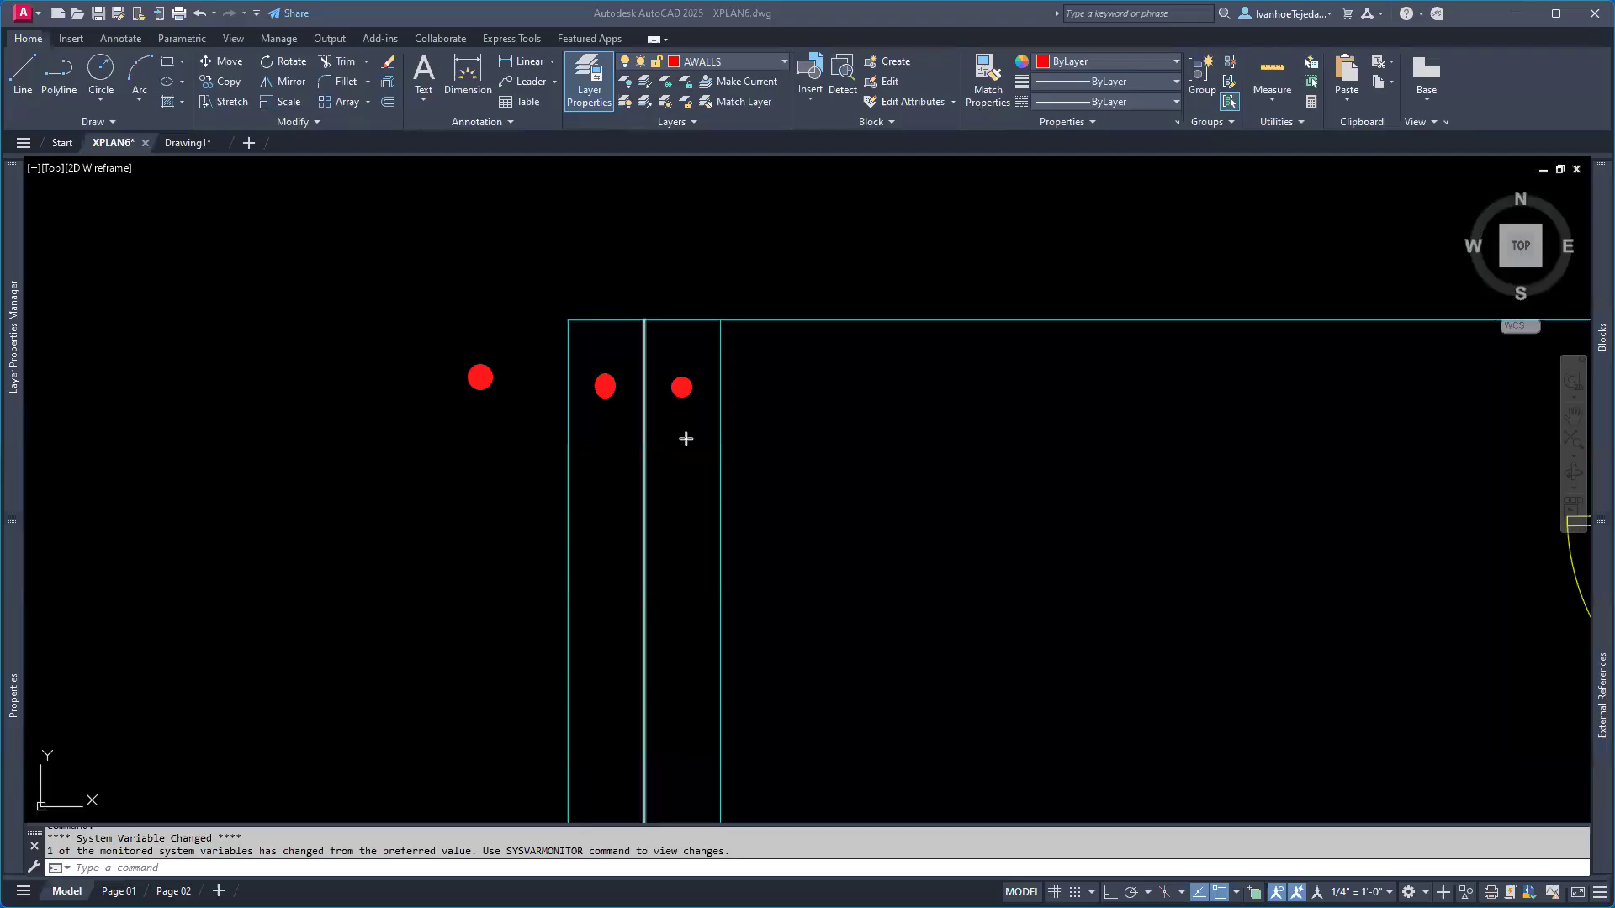
left_click_drag(756, 378, 781, 407)
- Select the three vertical stair lines, clear the selection, and quick-measure the spacing between the outer two treads' lines at the left
left_click(569, 389)
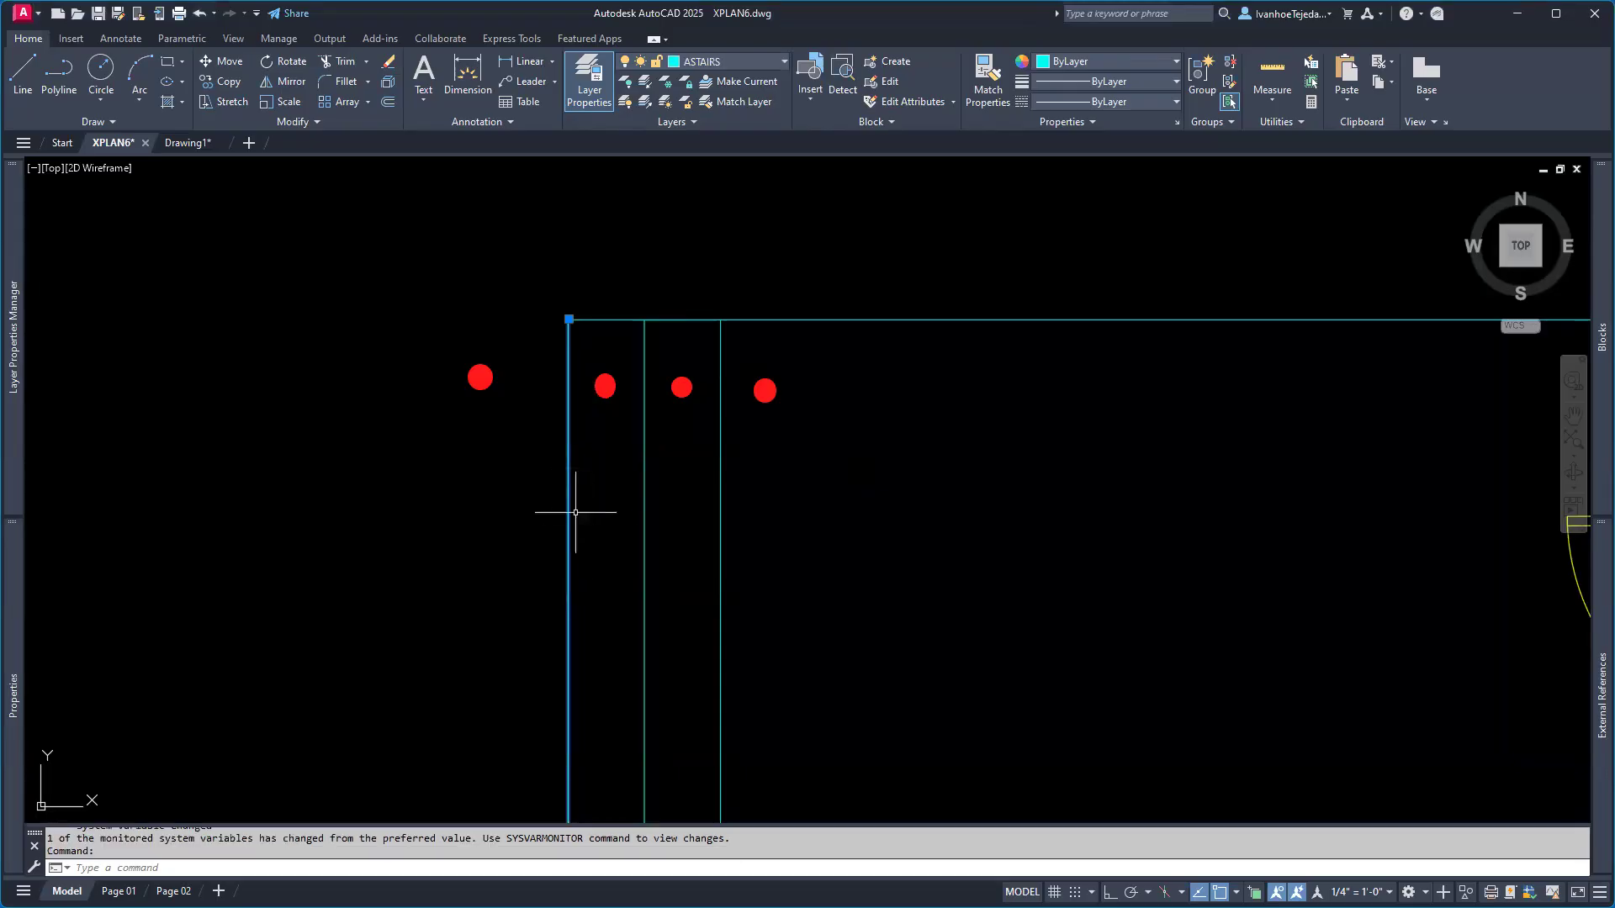
left_click(644, 450)
left_click(720, 430)
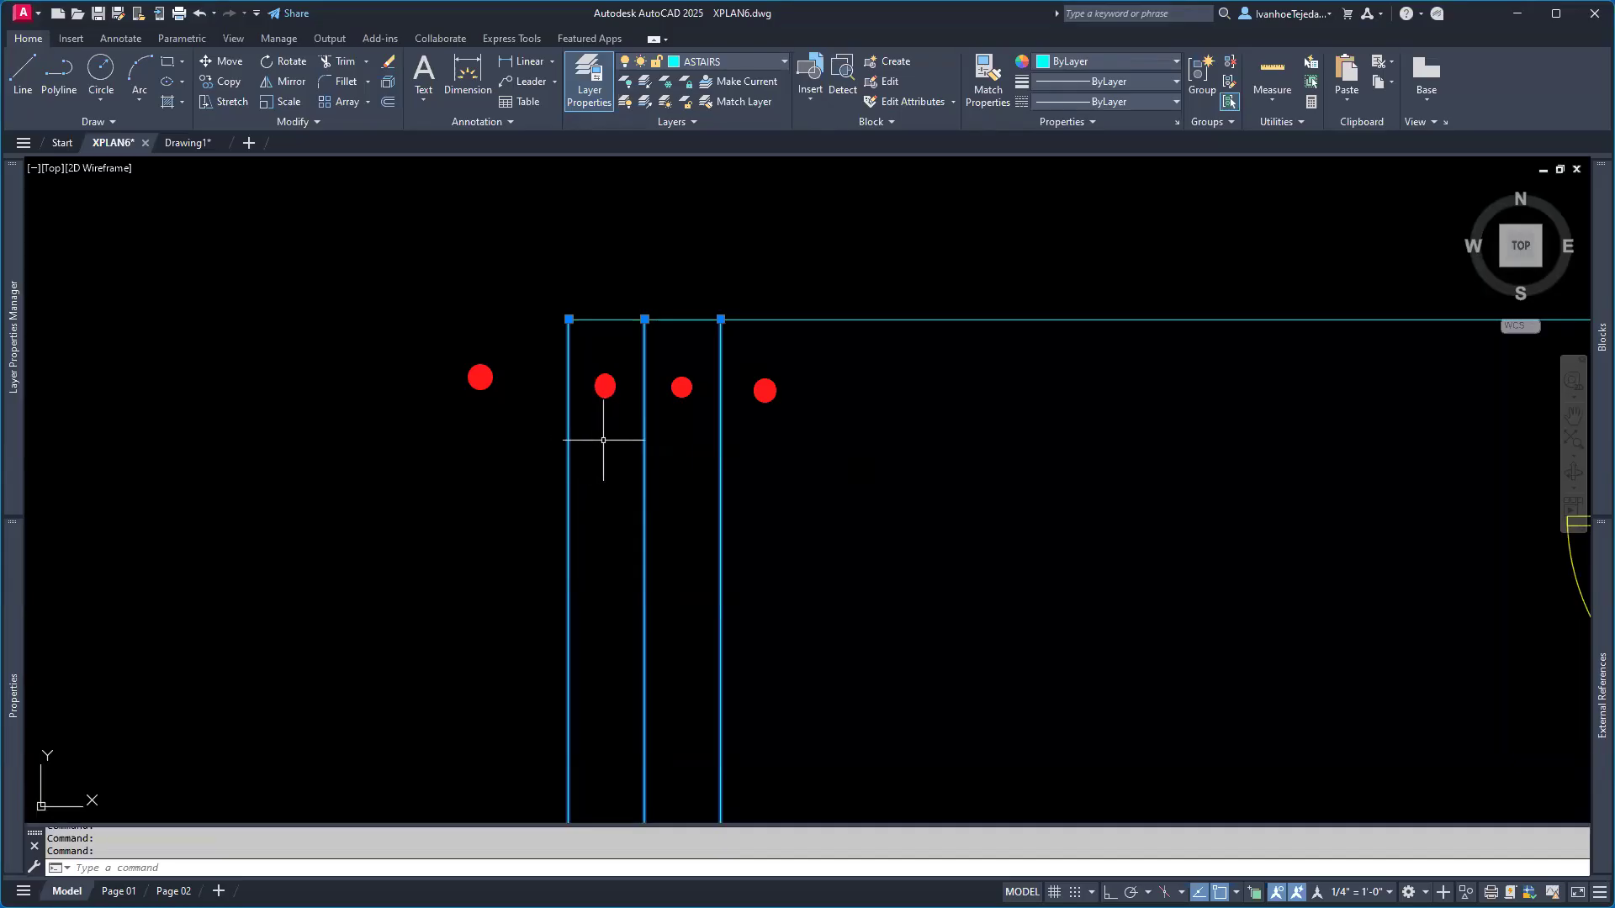
key("Escape")
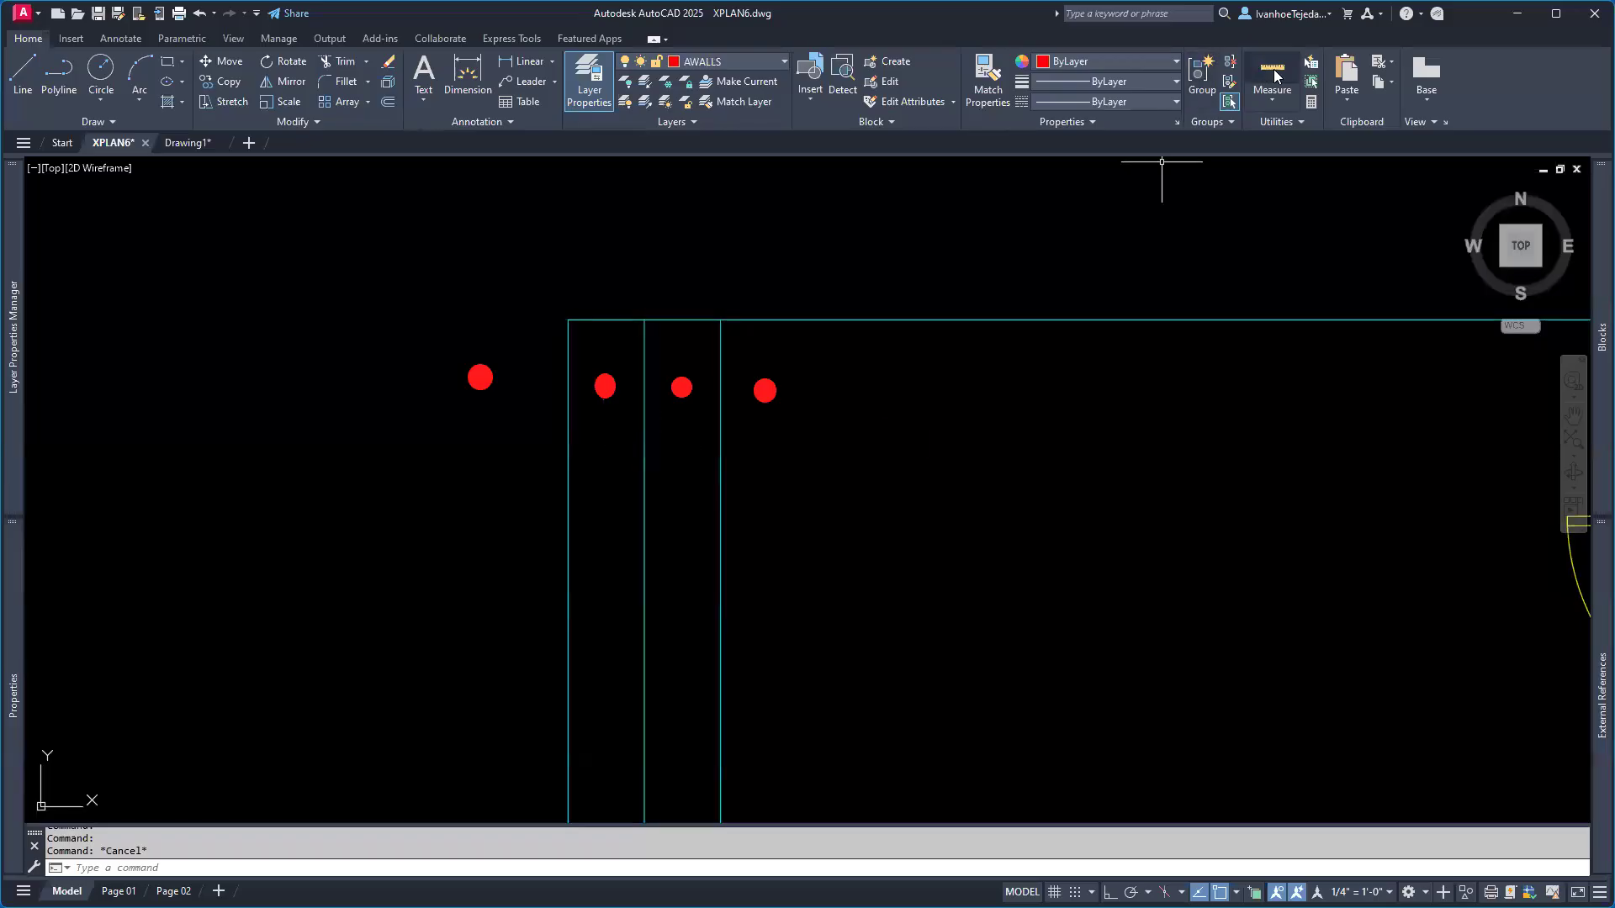
left_click(1275, 74)
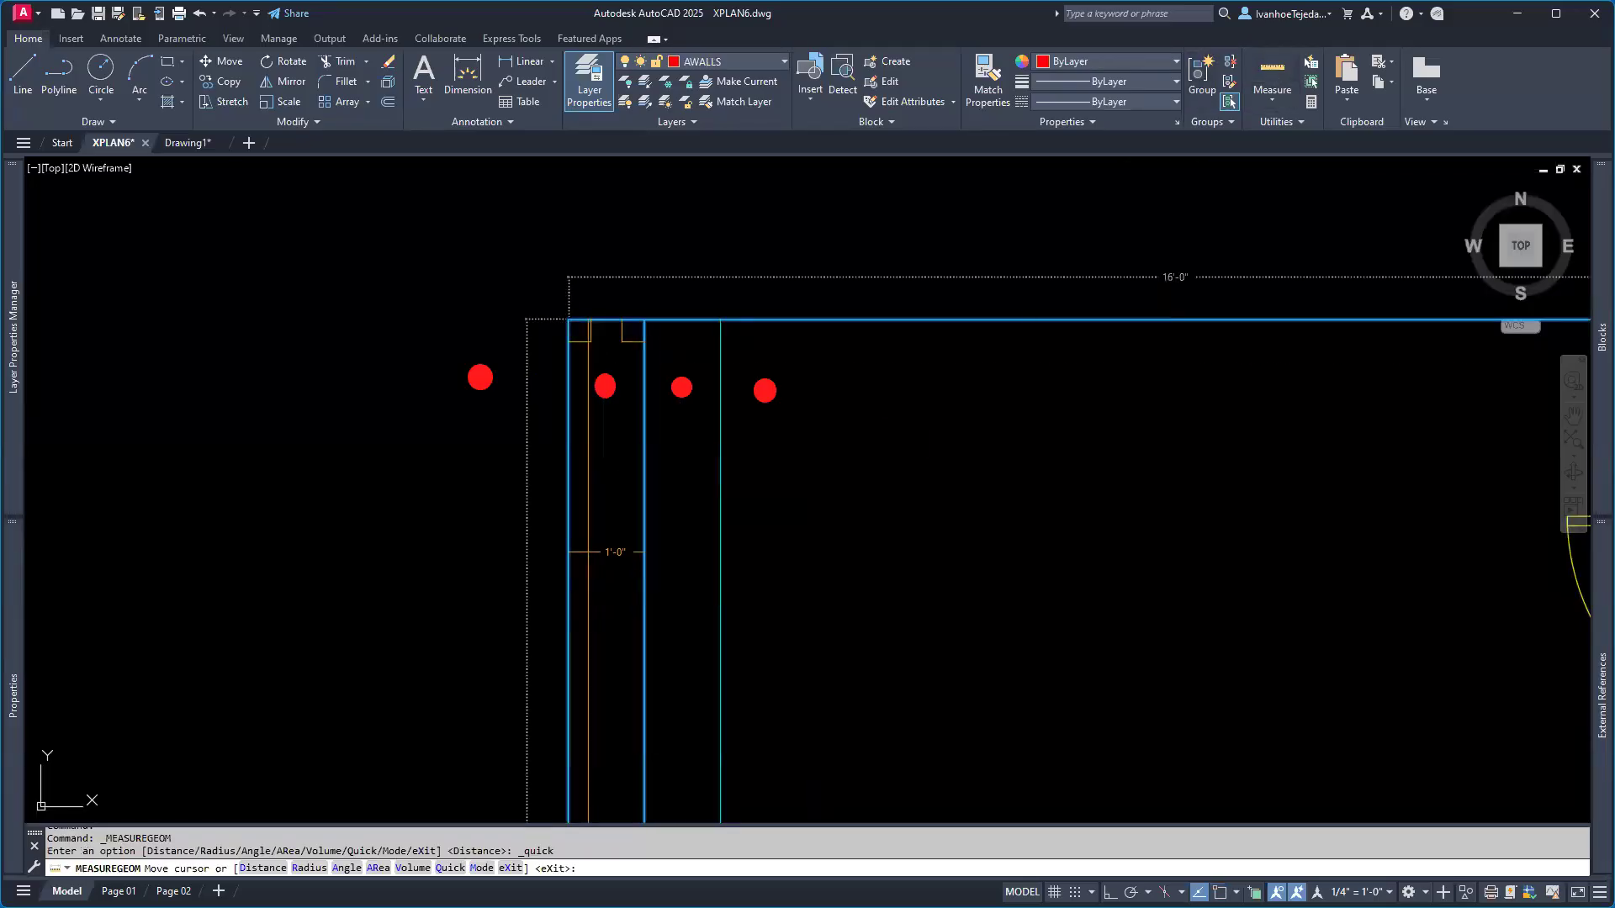
key("Escape")
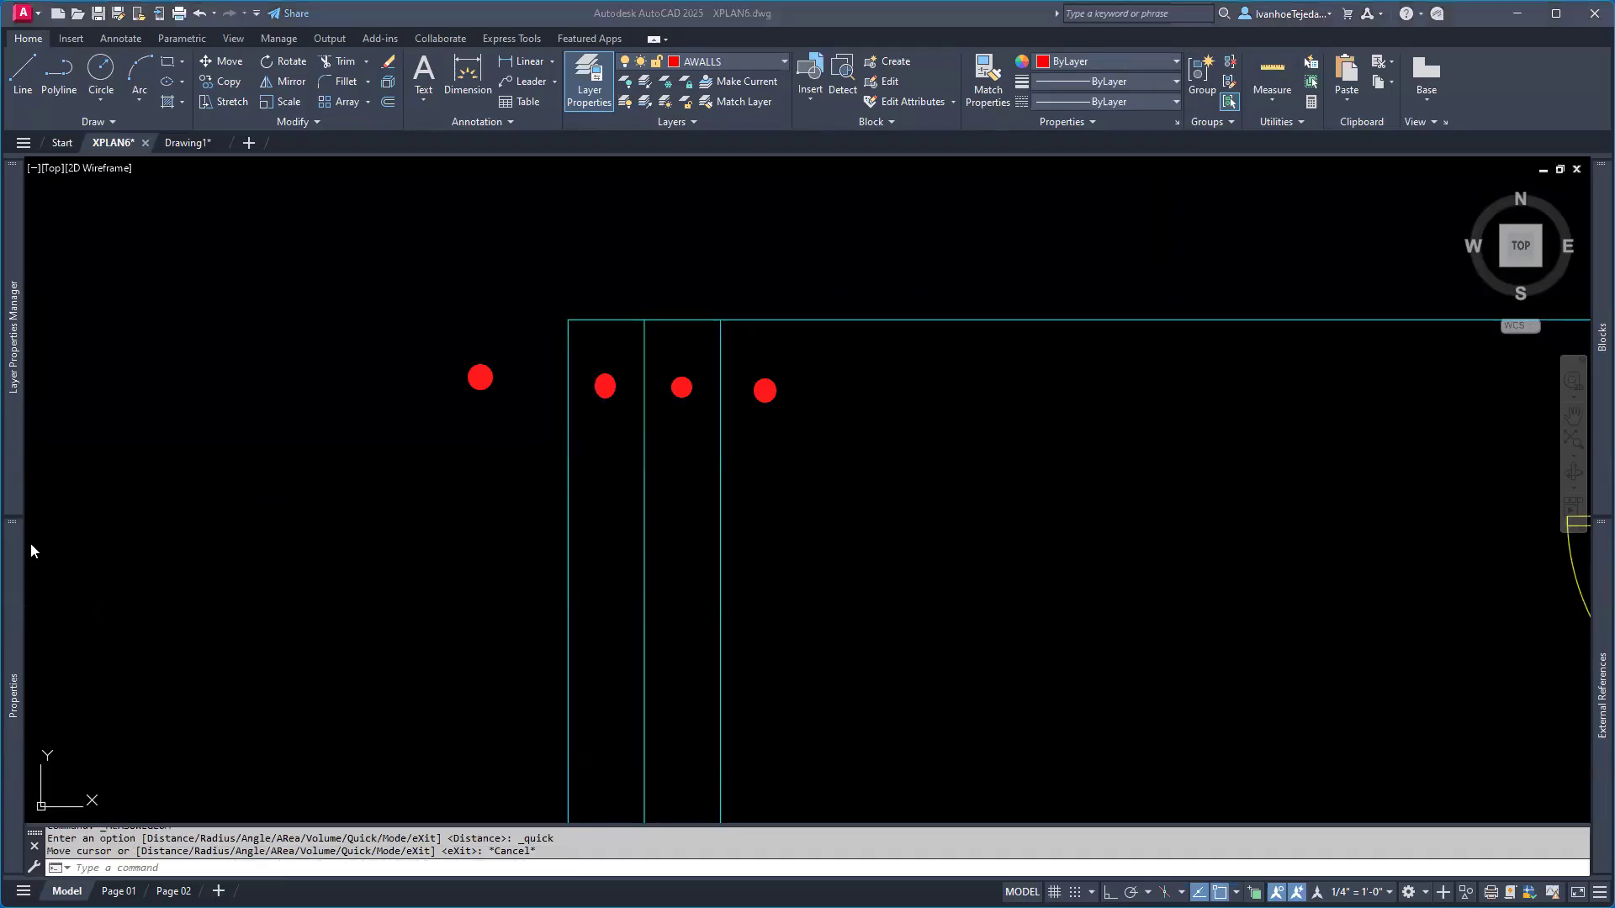
- Bring the whole XPLAN6 floor plan back into view and compare it with the two lines in Drawing1
scroll(979, 545, "down", 6)
middle_click_drag(1103, 615, 548, 388)
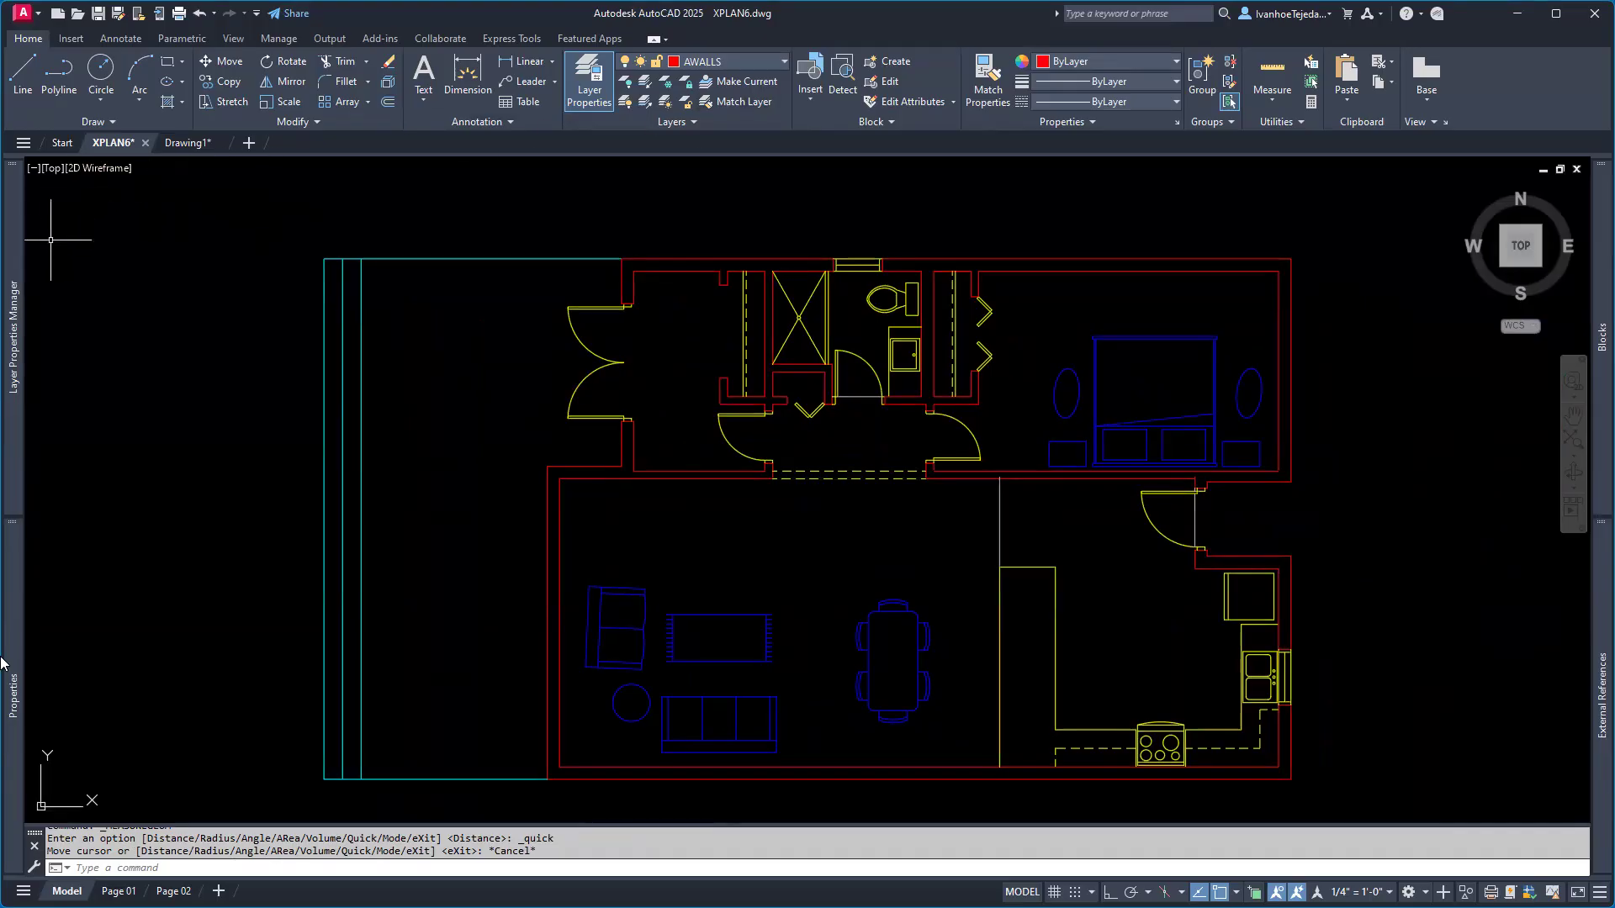
mouse_move(18, 690)
mouse_move(12, 319)
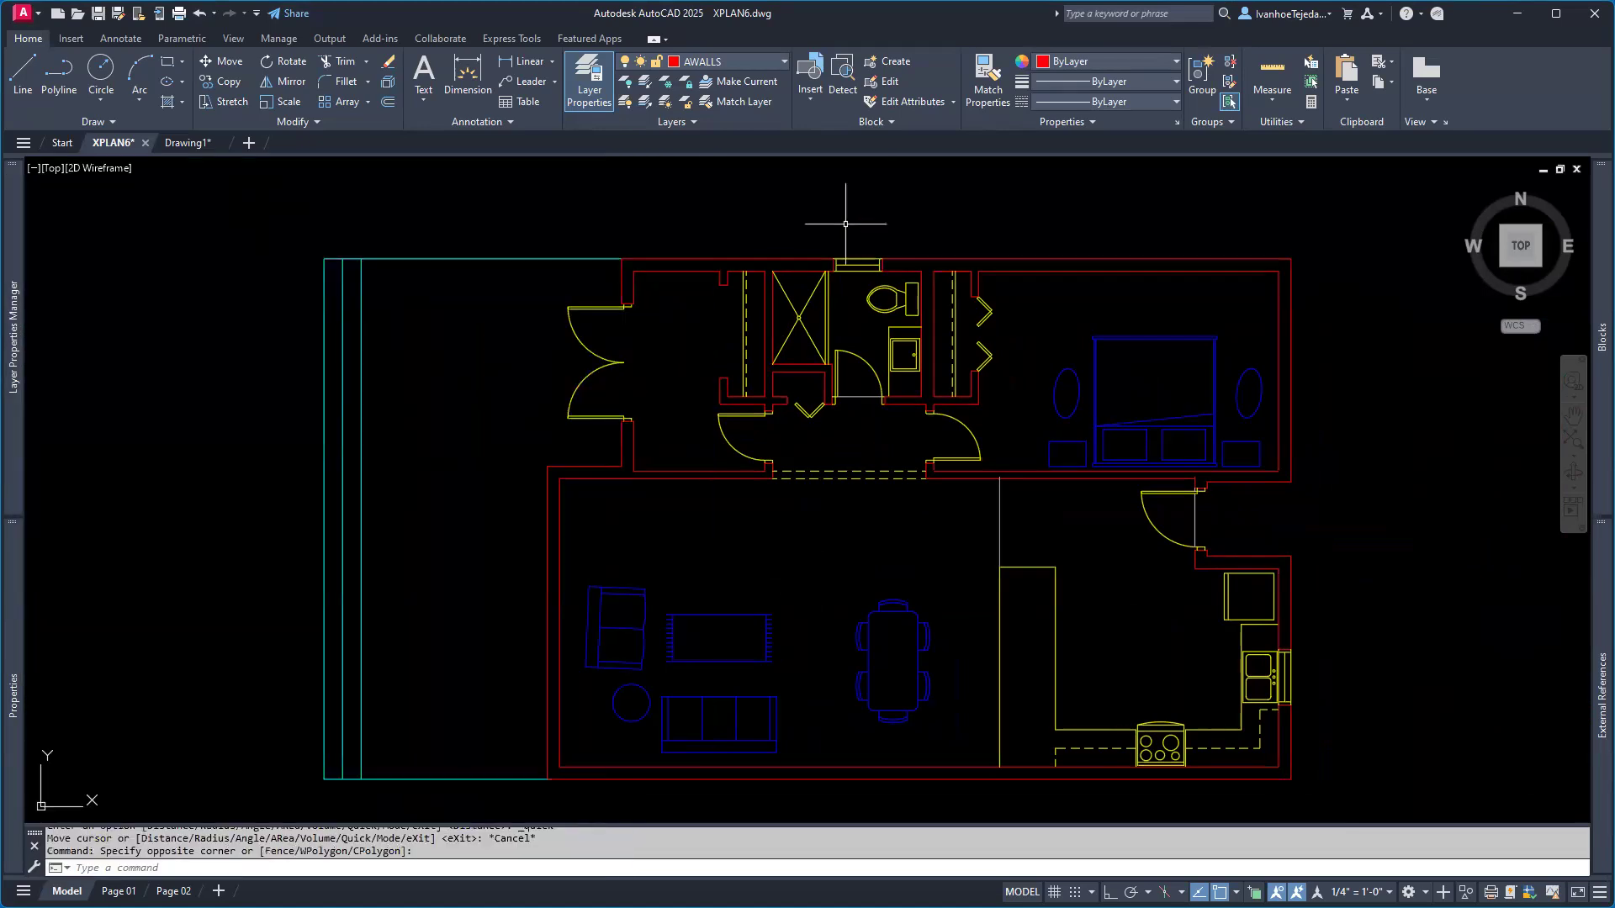
left_click(187, 143)
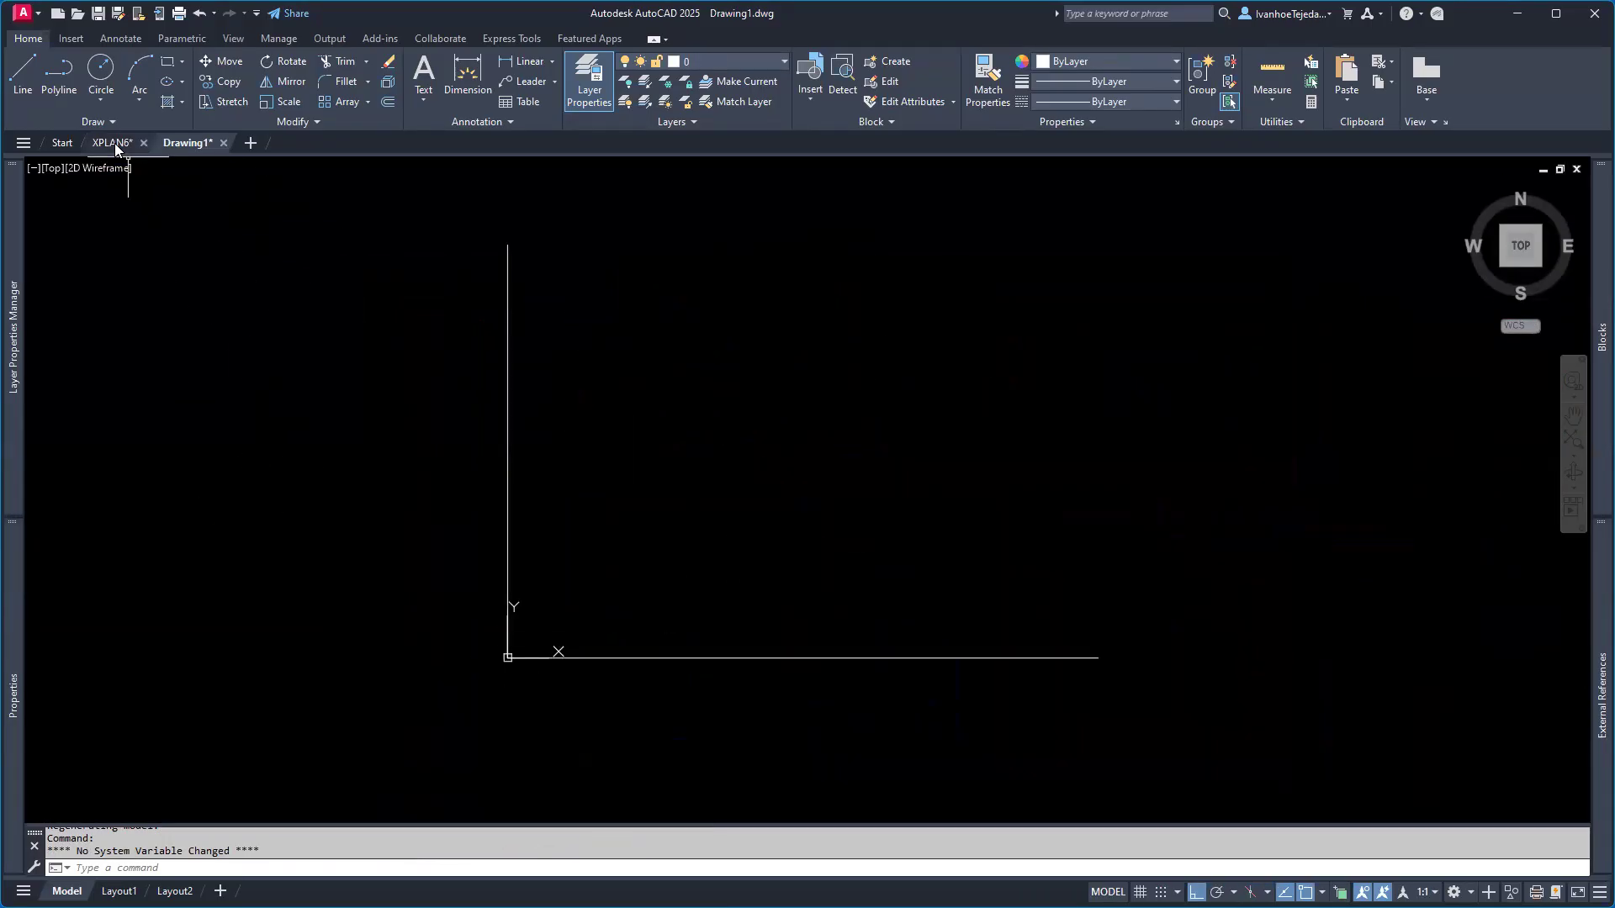
left_click(94, 207)
- Review the AWALLS and APLAN layers in XPLAN6's layer list and turn off the APLAN layer
mouse_move(7, 351)
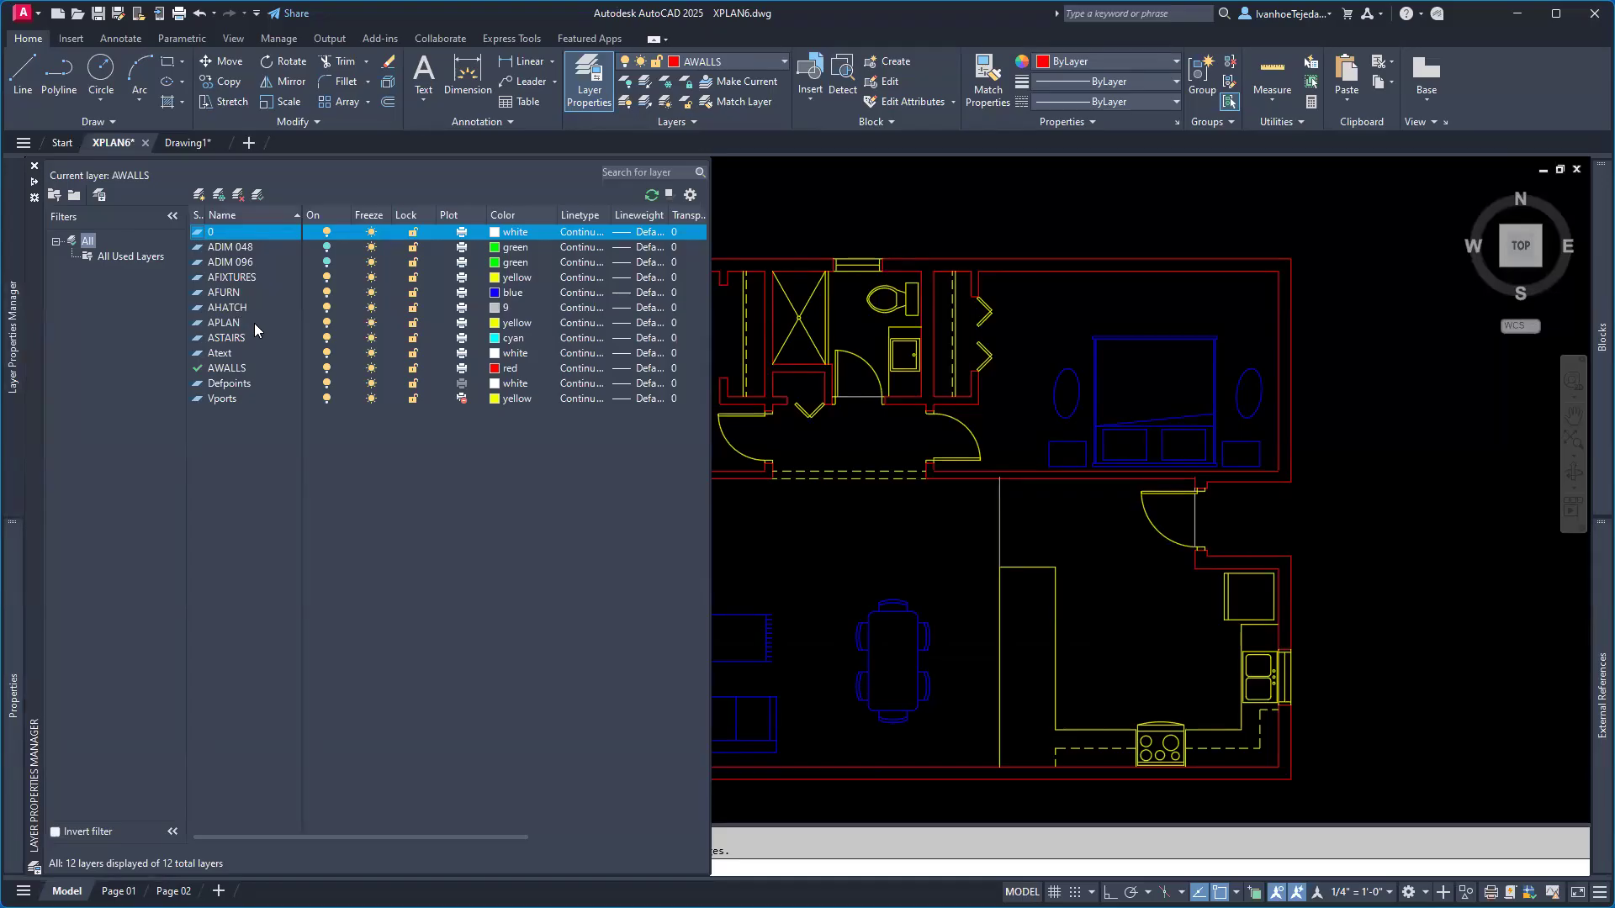
left_click(237, 369)
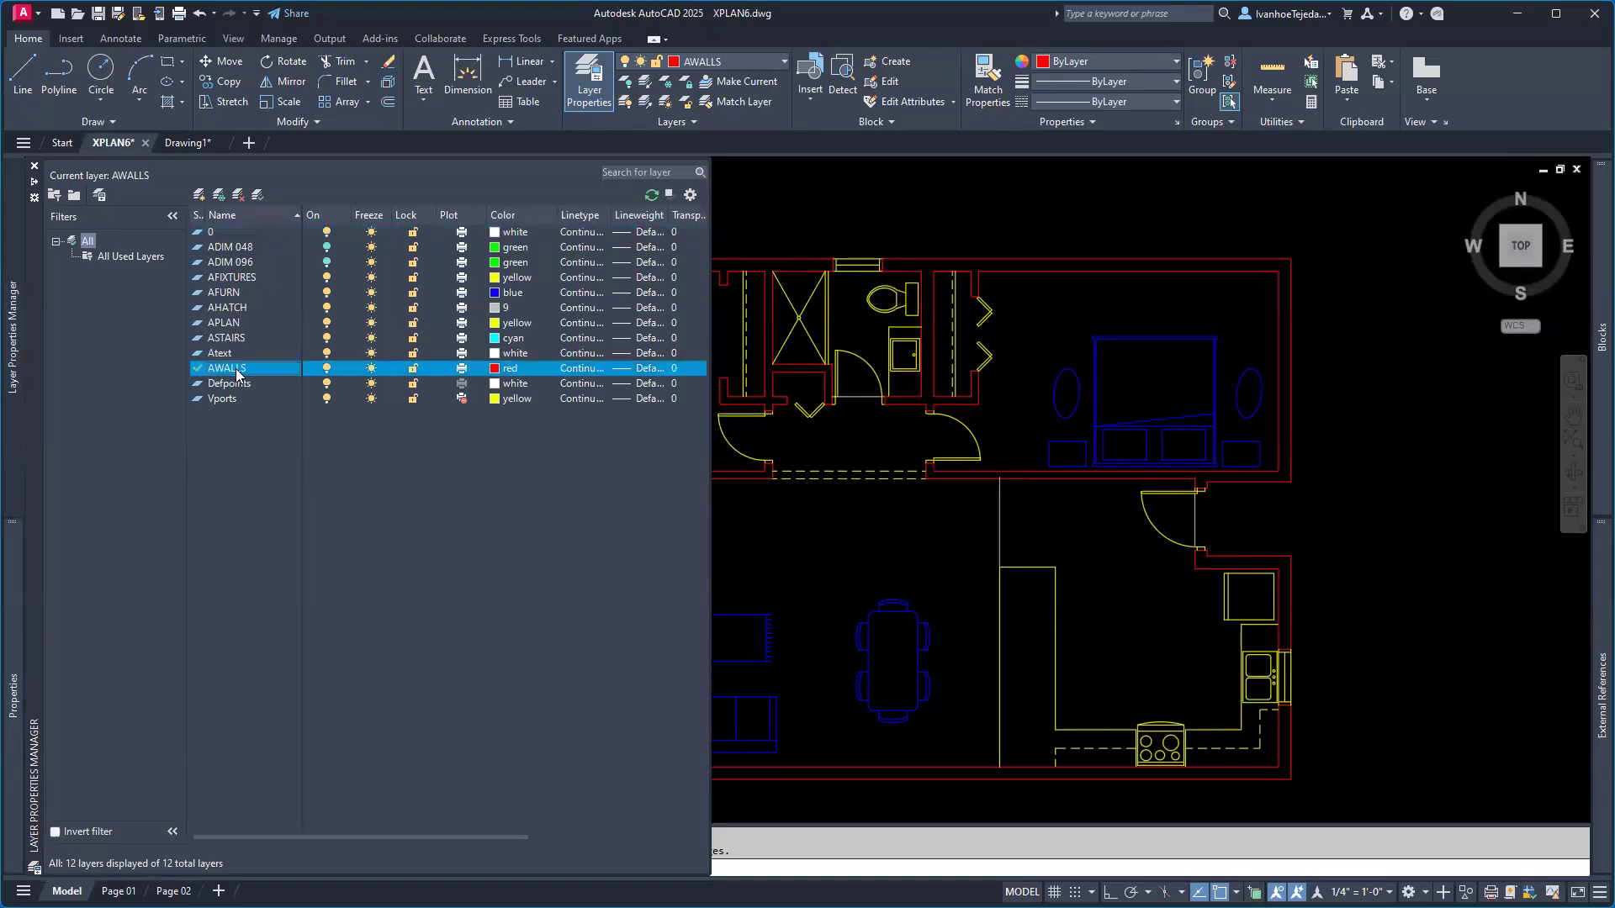
left_click(222, 325)
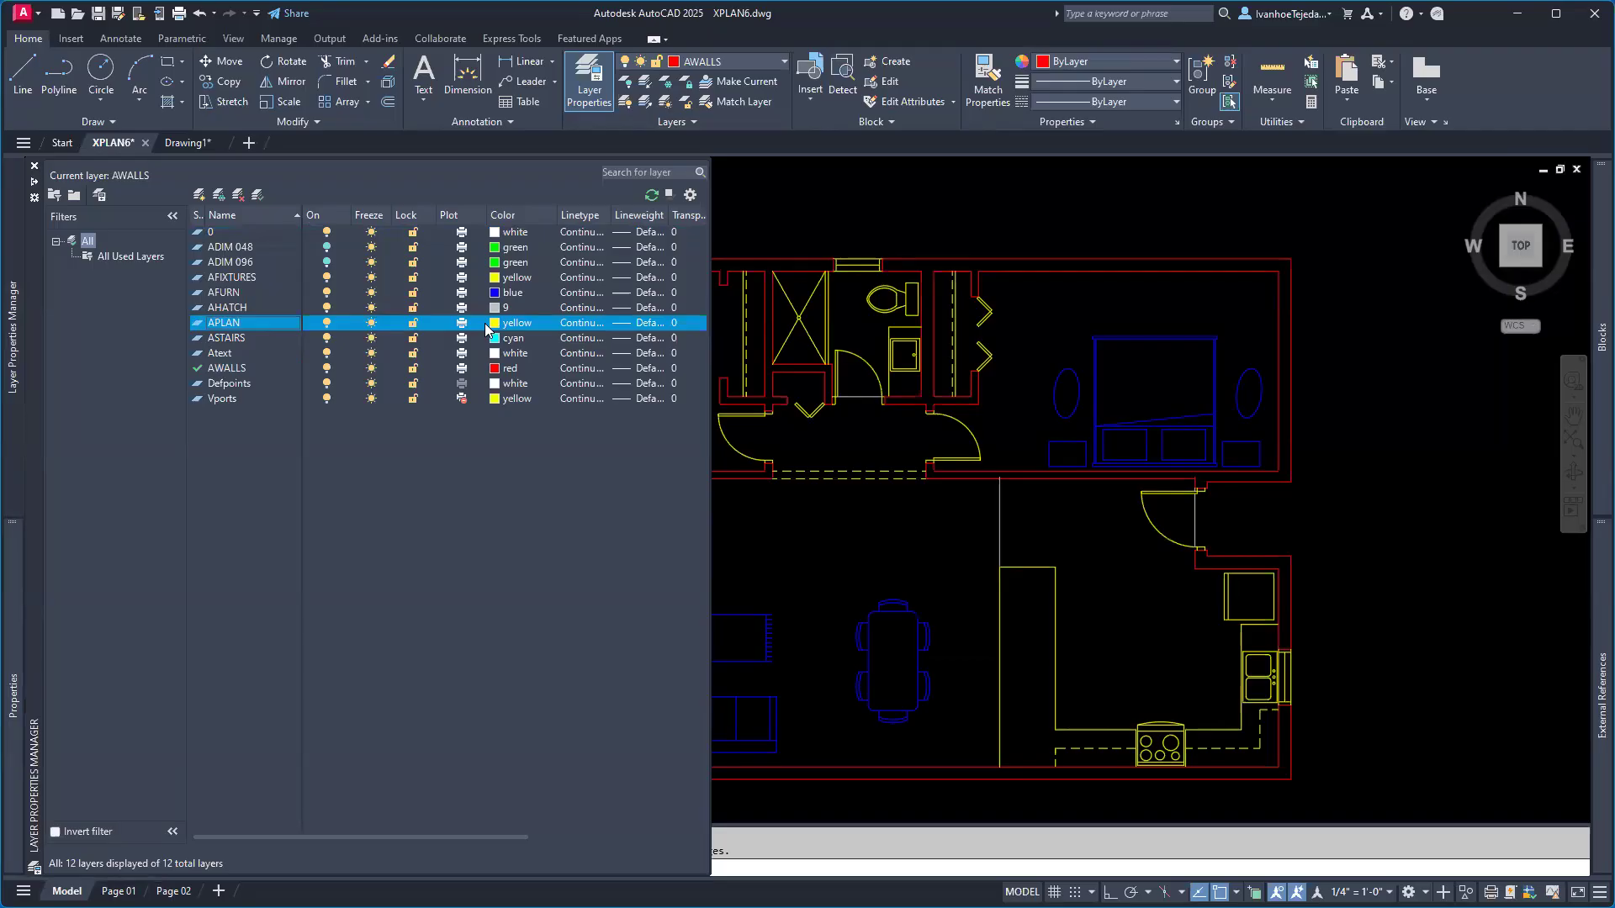
left_click(327, 324)
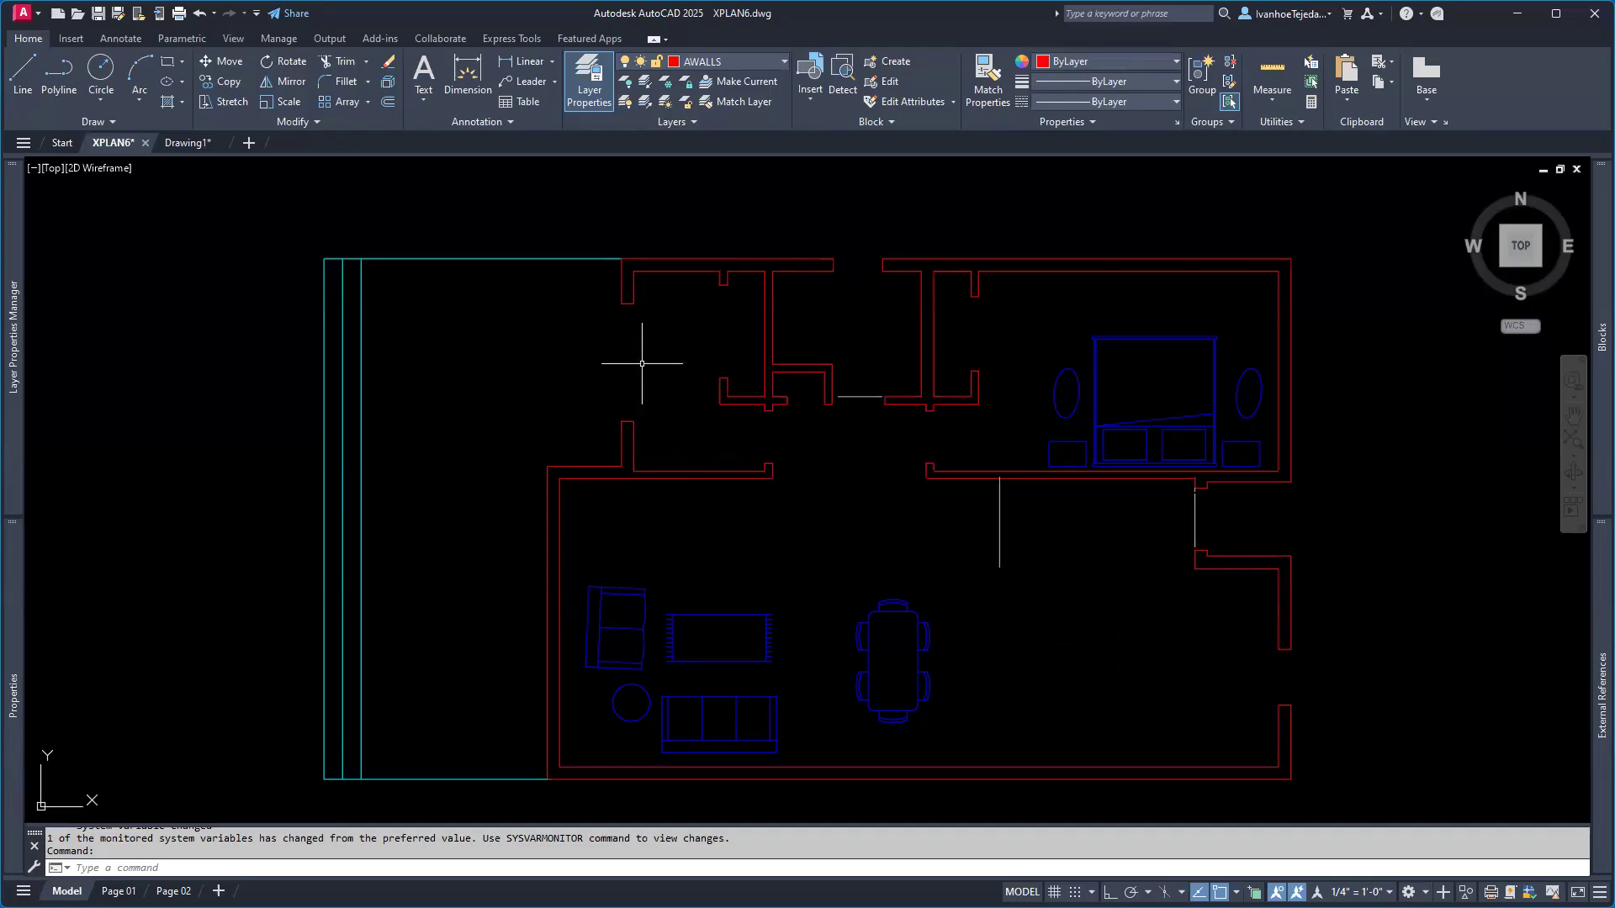
- Turn the APLAN layer back on and look over the layer list once more
left_click(740, 62)
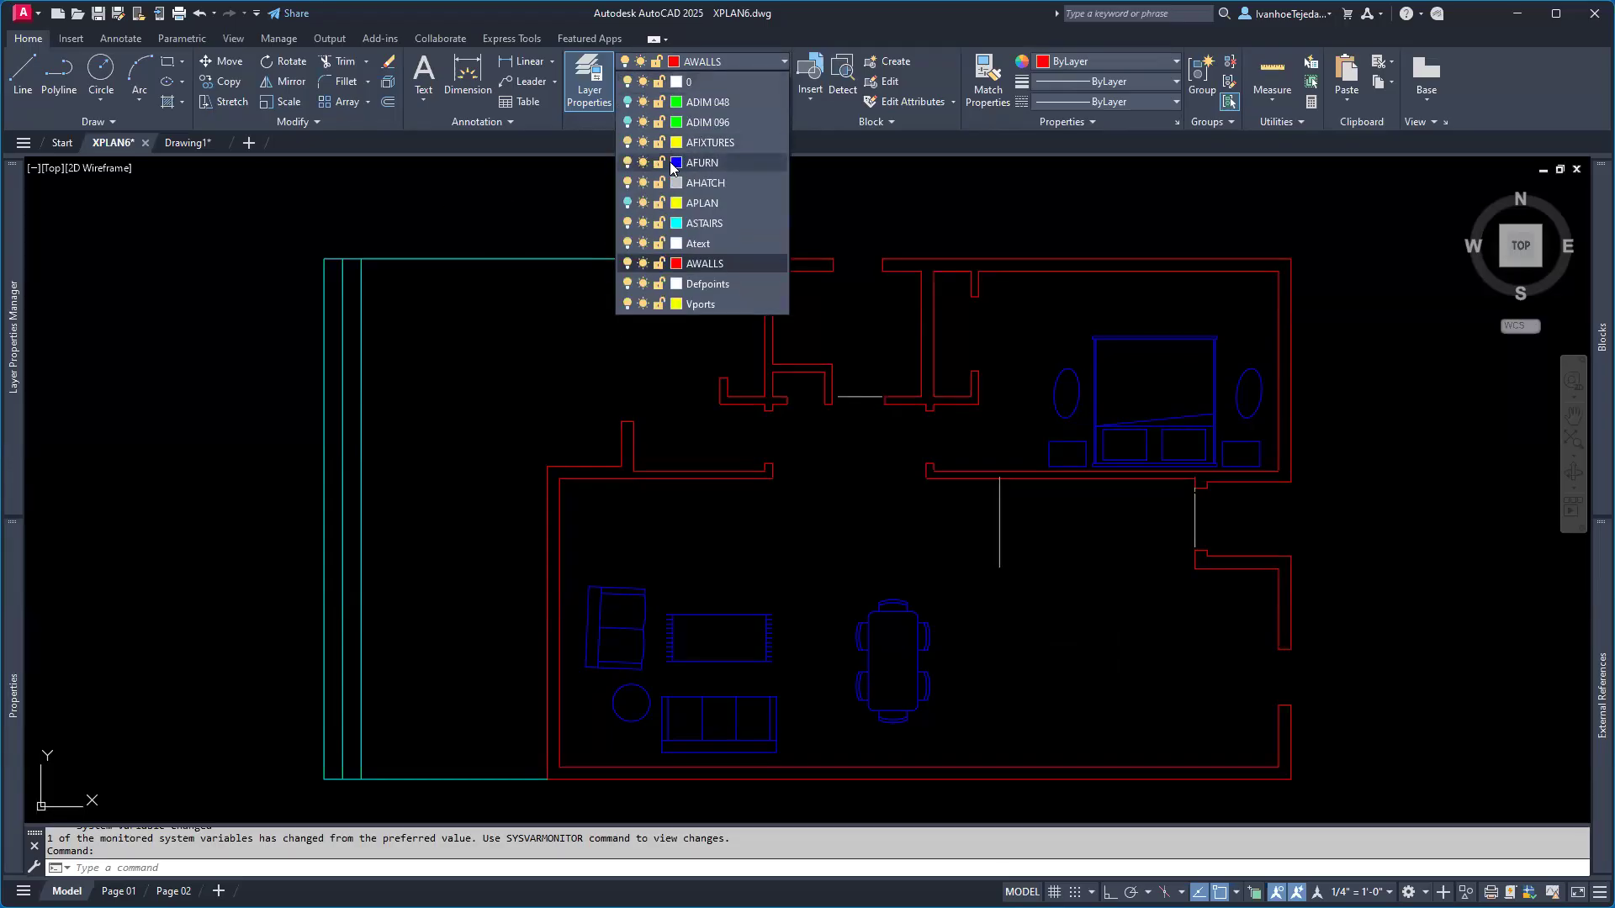
left_click(628, 203)
left_click(509, 219)
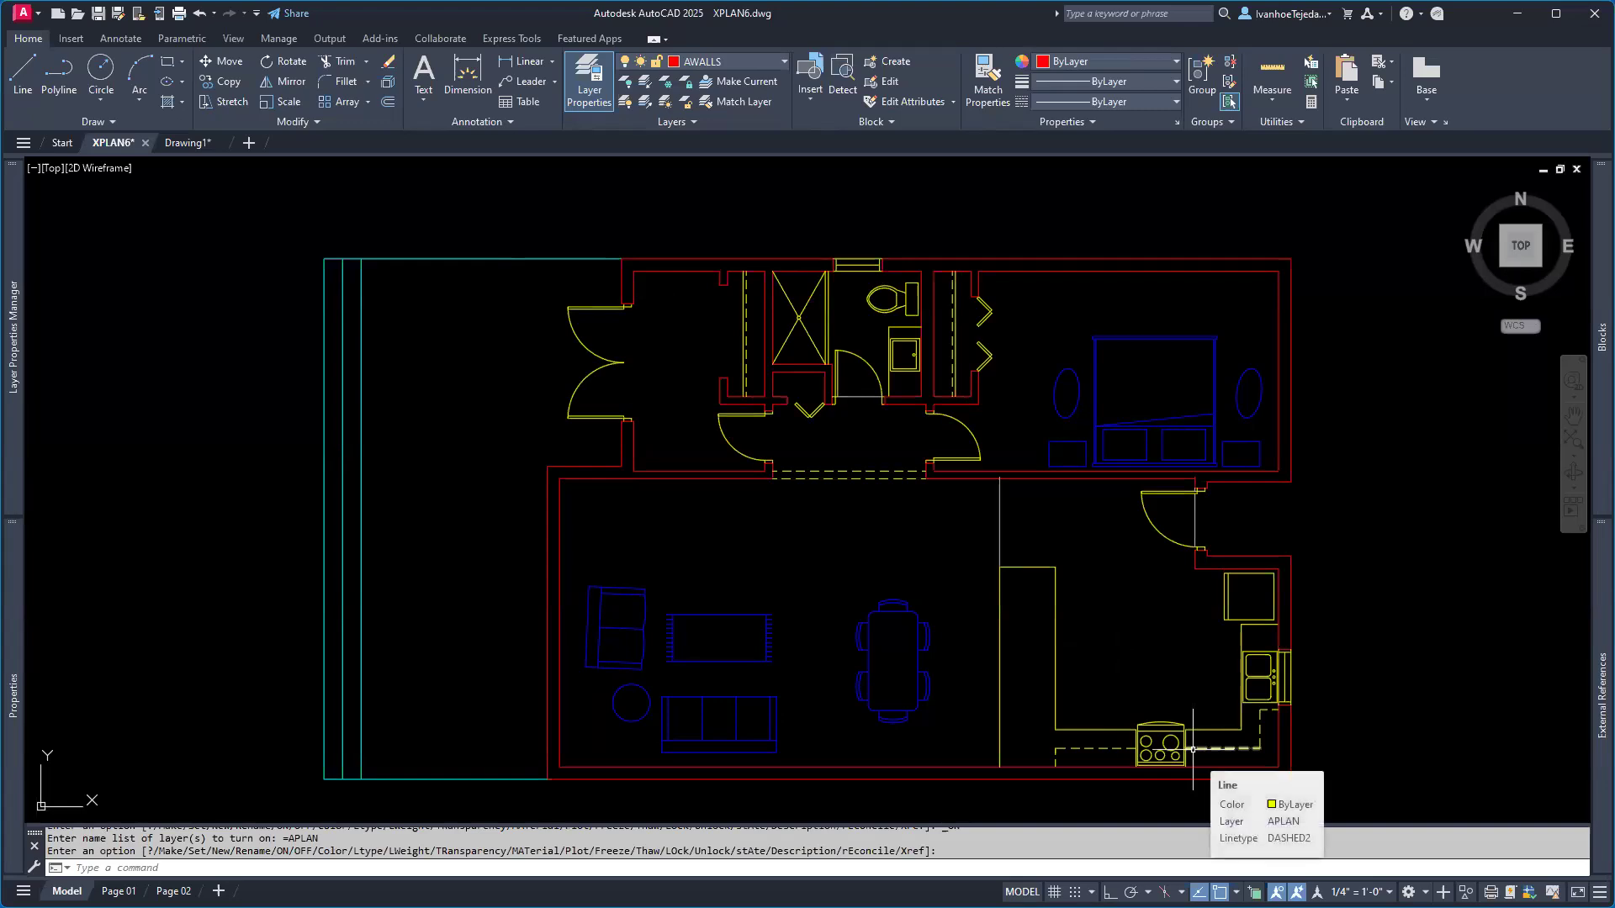
left_click(753, 63)
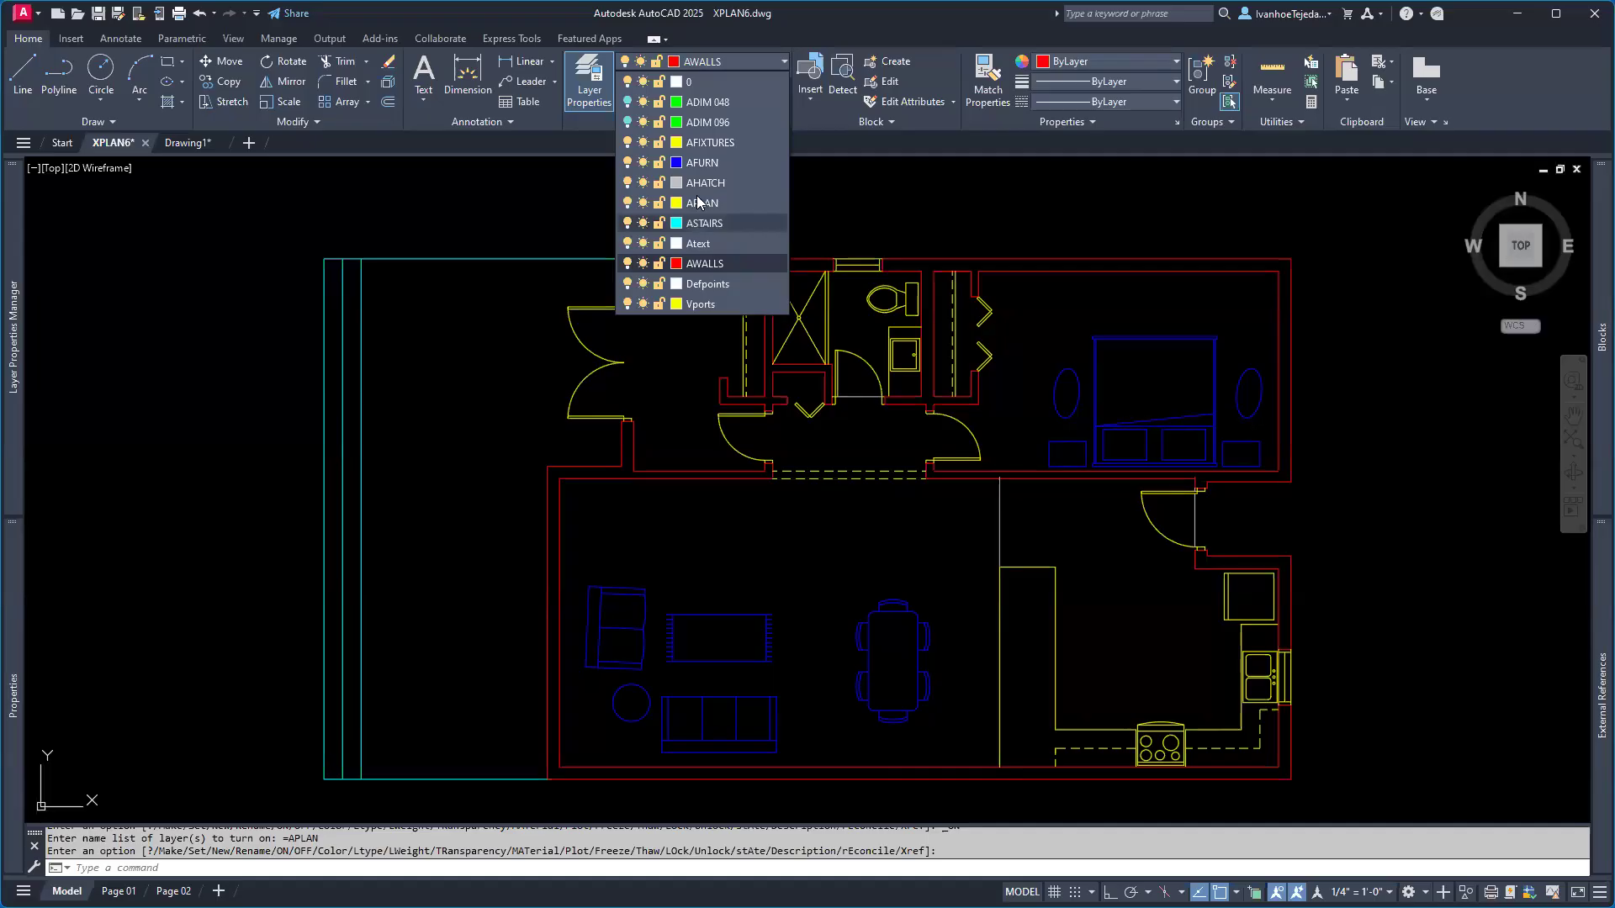
left_click(877, 217)
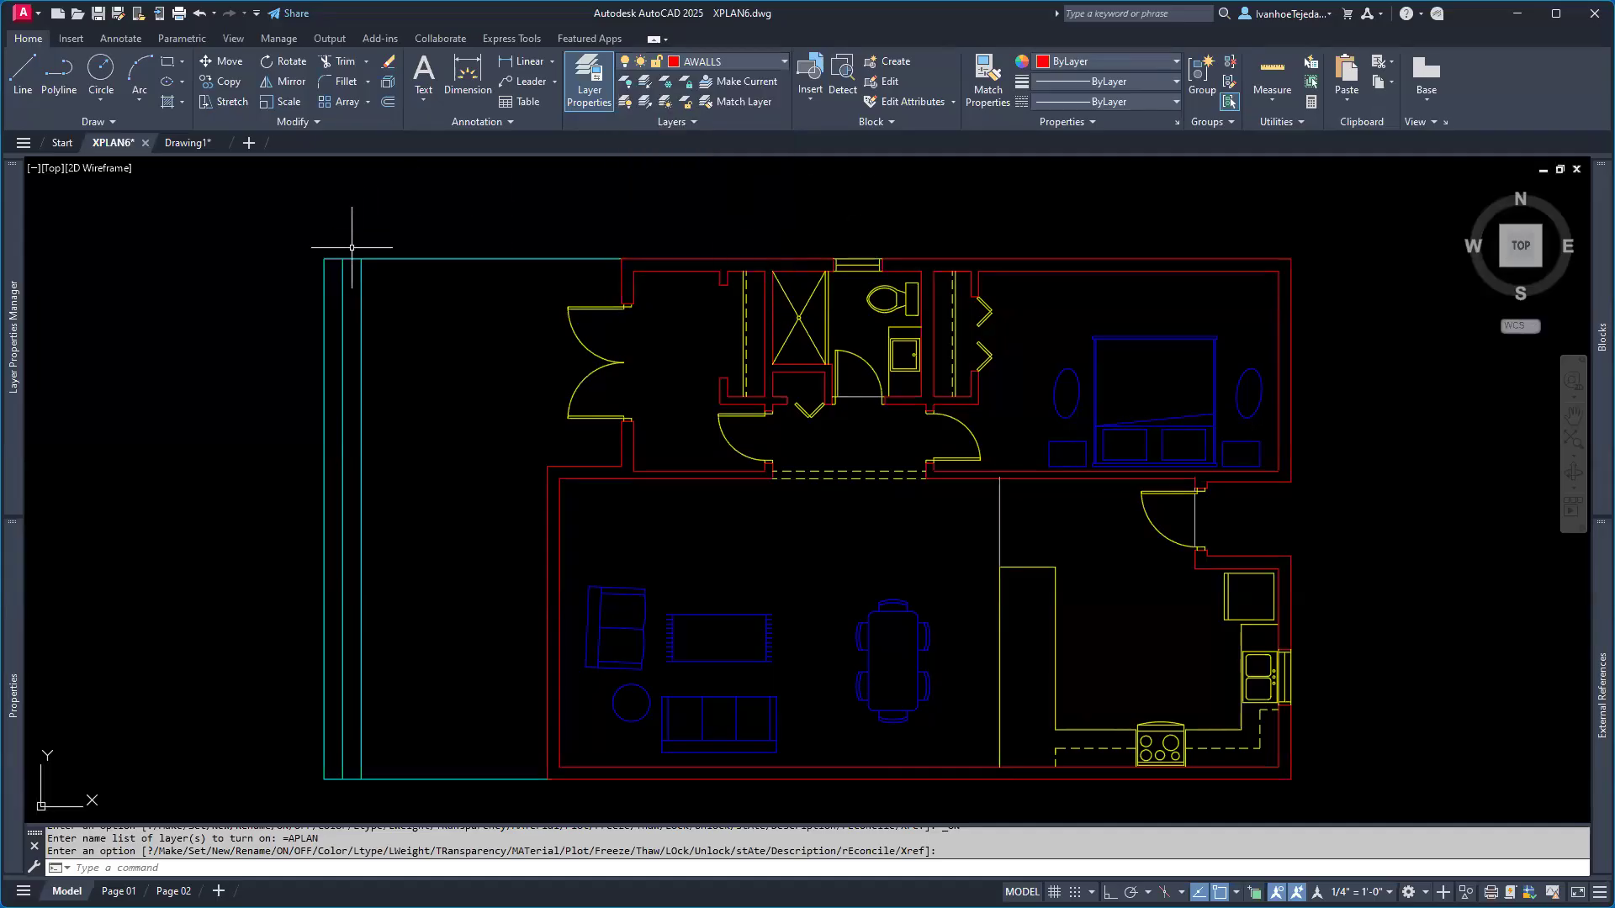
- Switch to Drawing1 and create two new layers named AWALL and APLAN
left_click(187, 142)
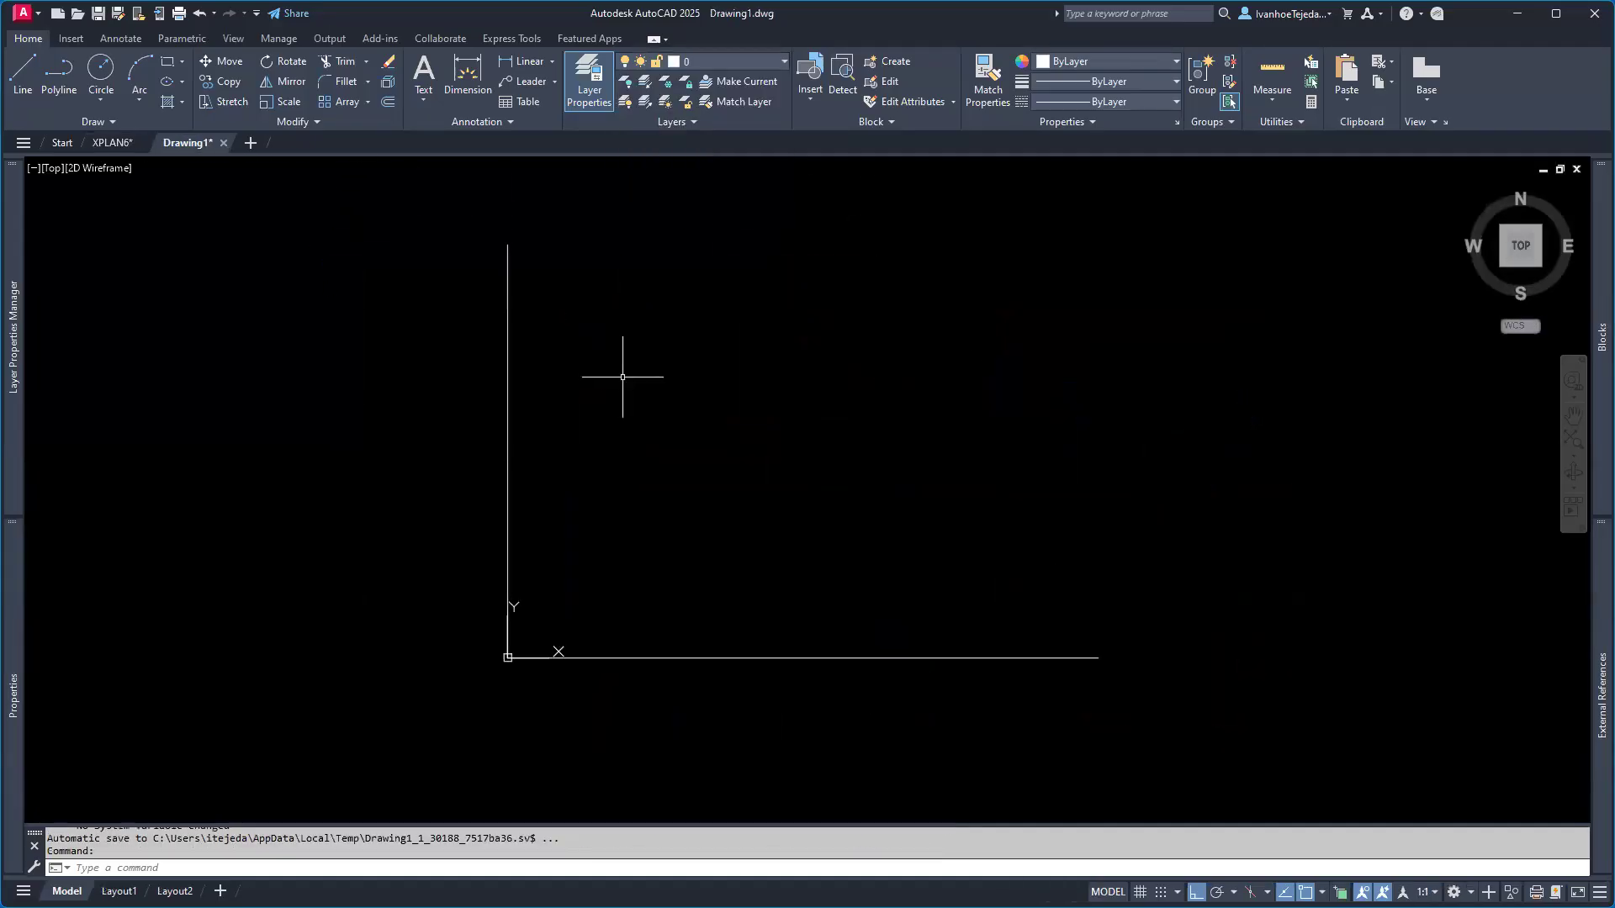
mouse_move(11, 389)
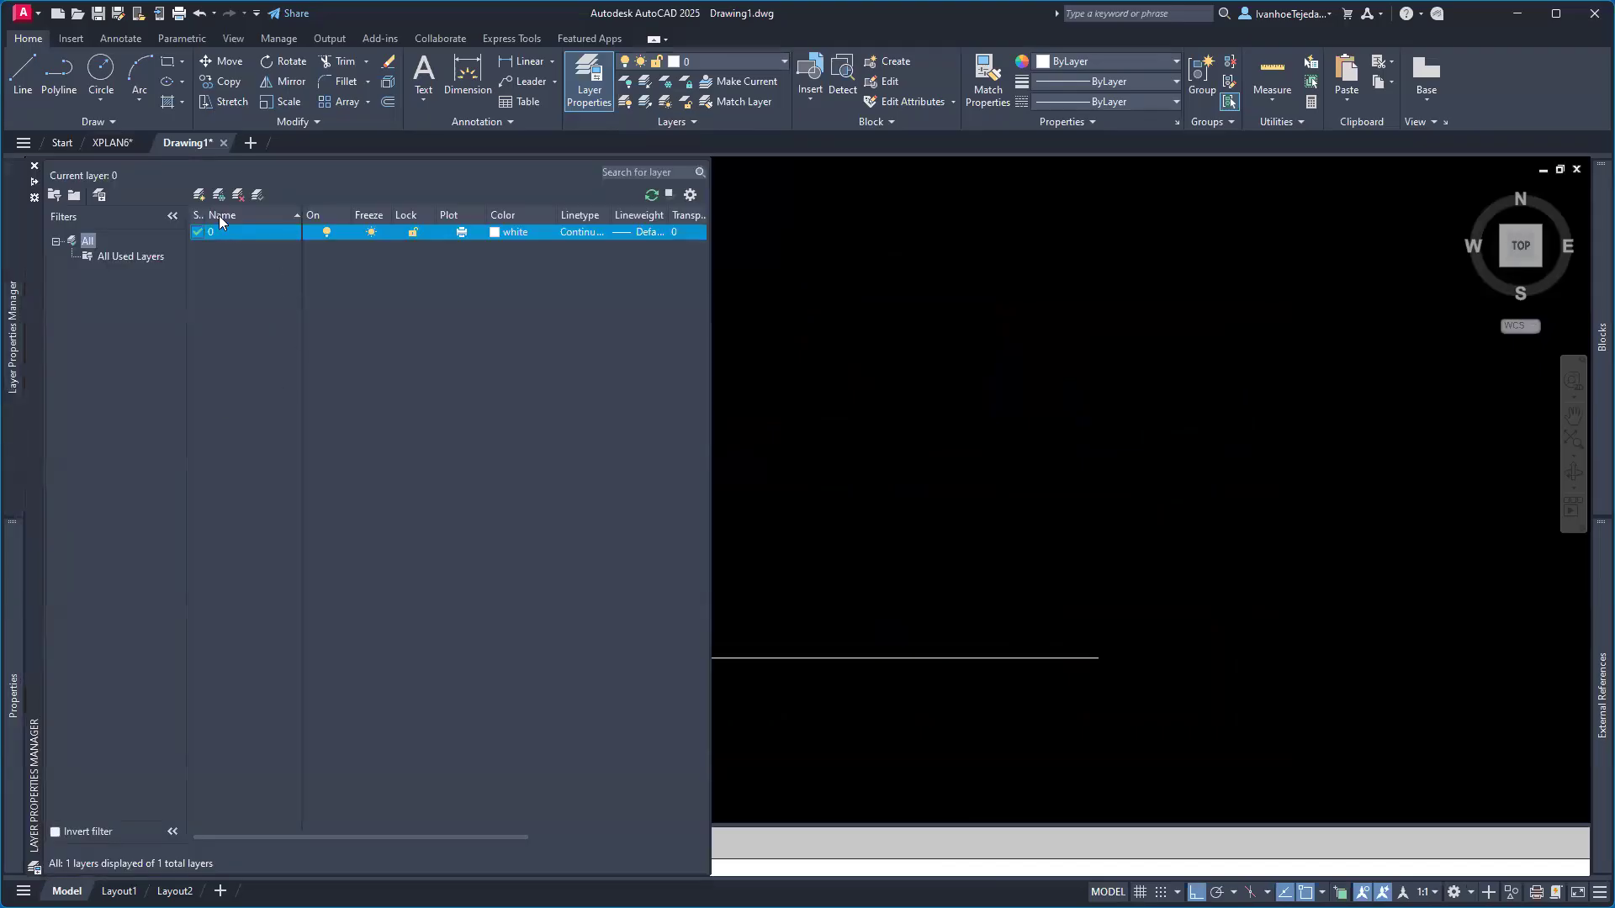
left_click(199, 194)
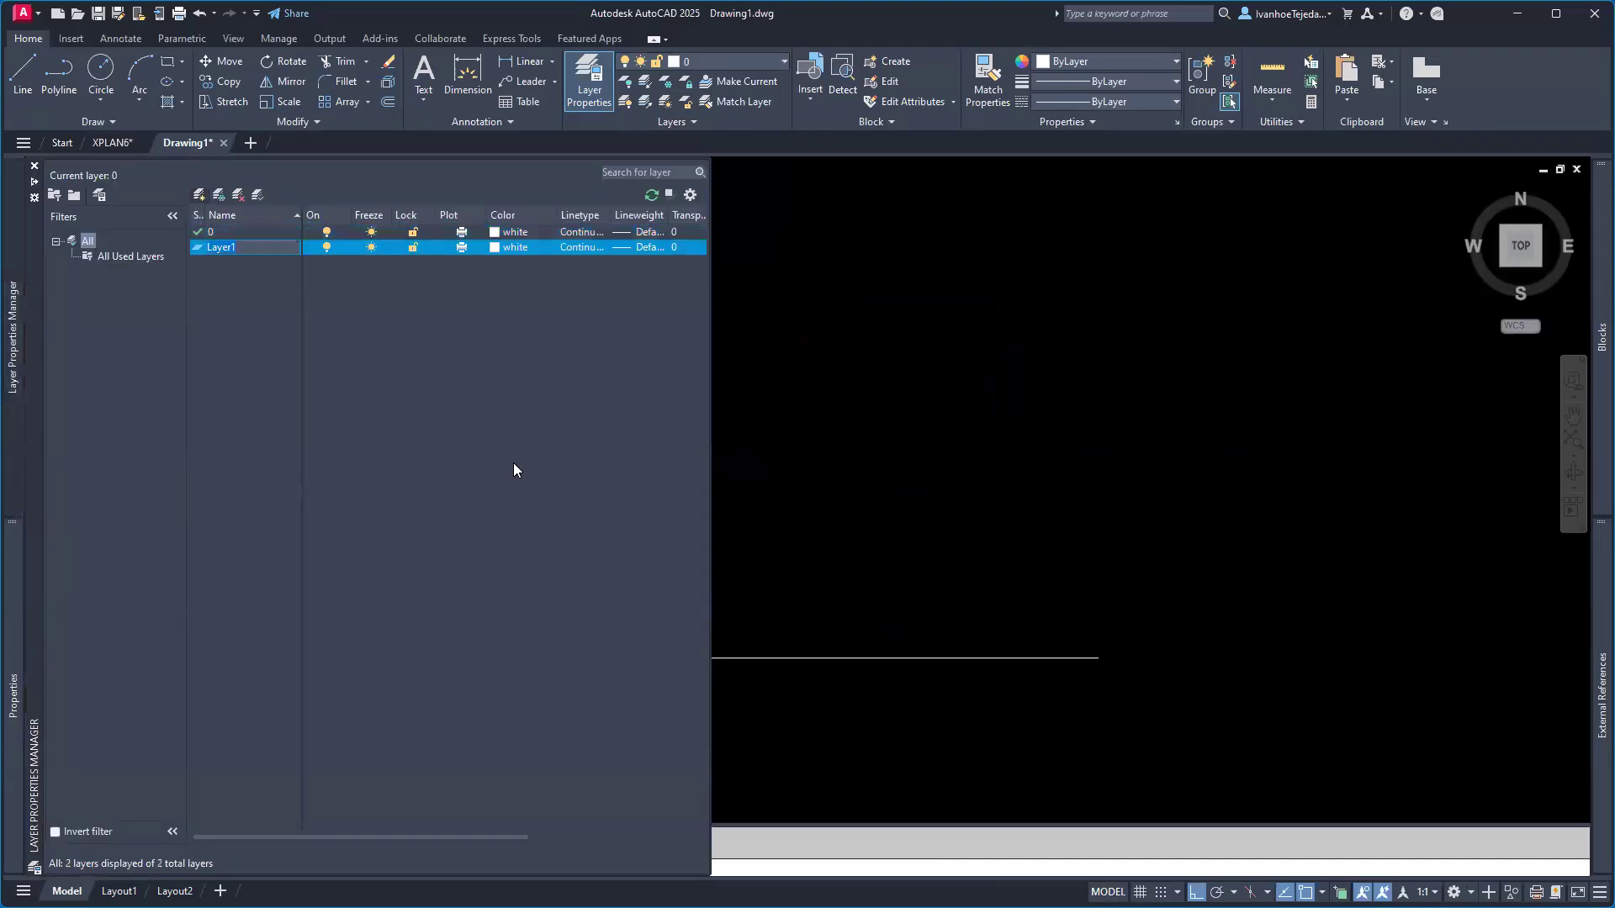
type("AWALL")
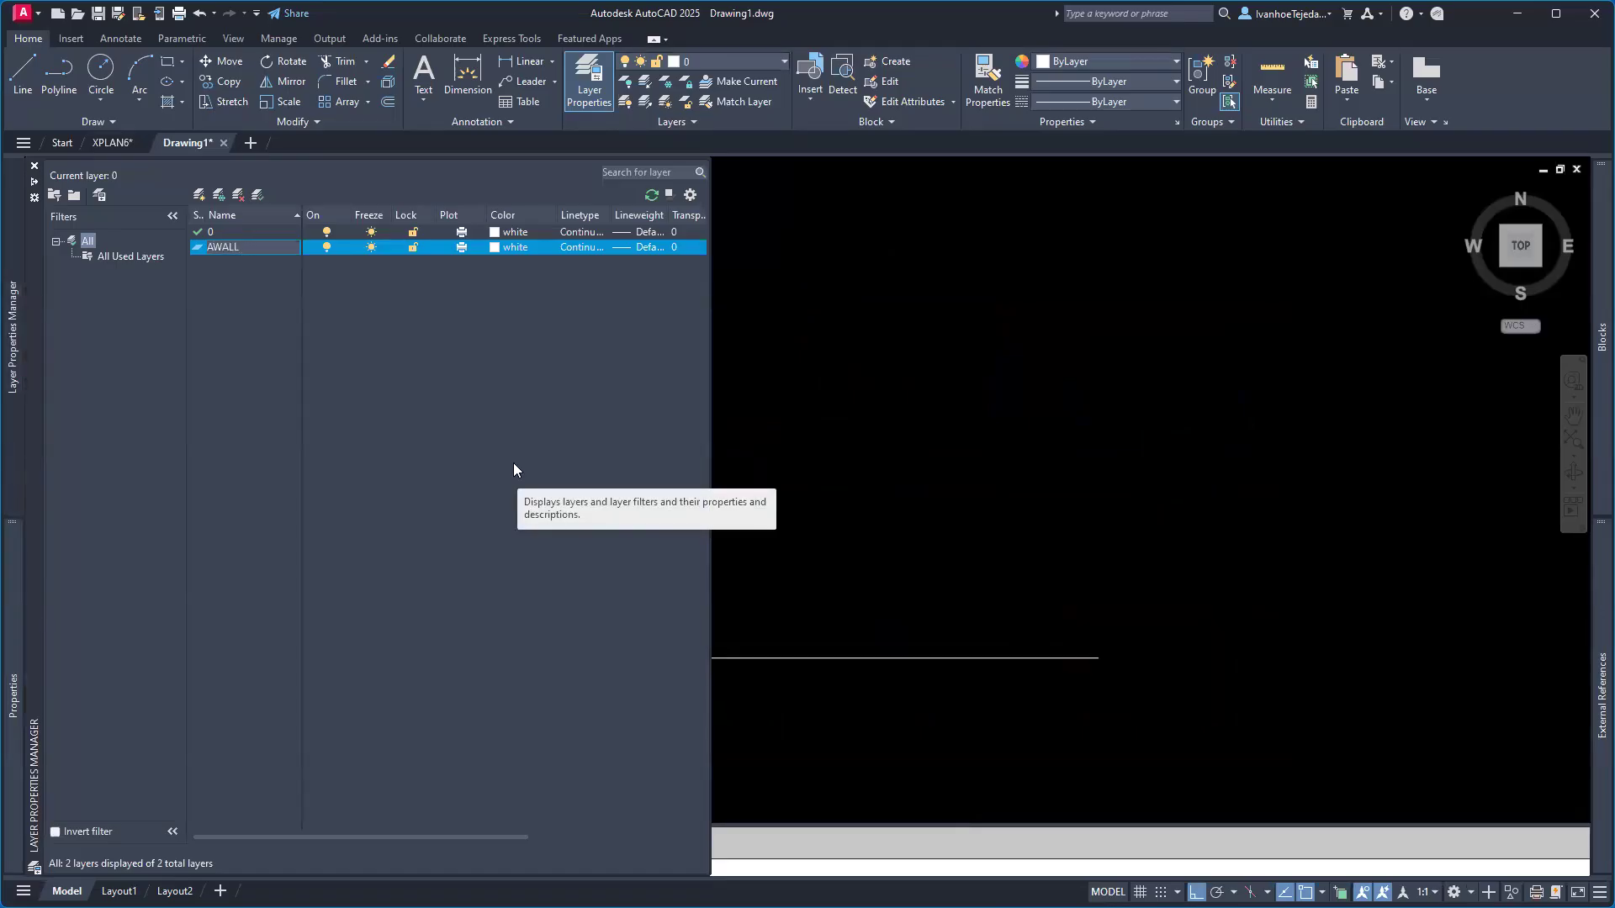
key("Return")
key("alt+n")
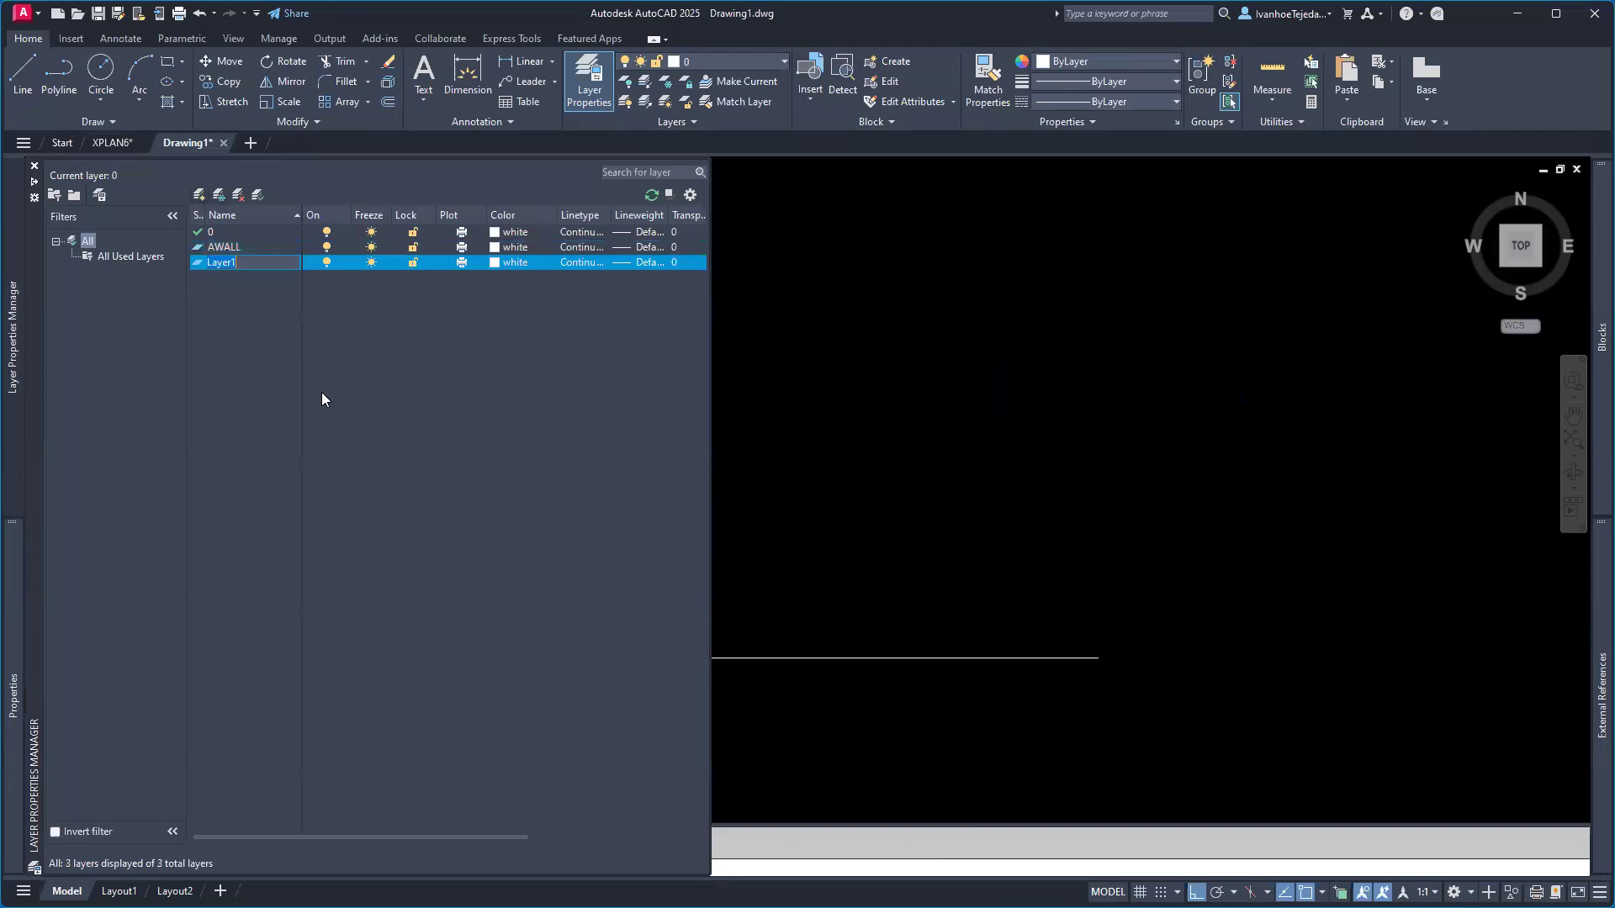
type("APLAN")
key("Return")
- Set the AWALL layer's color to red and the APLAN layer's color to yellow
left_click(504, 248)
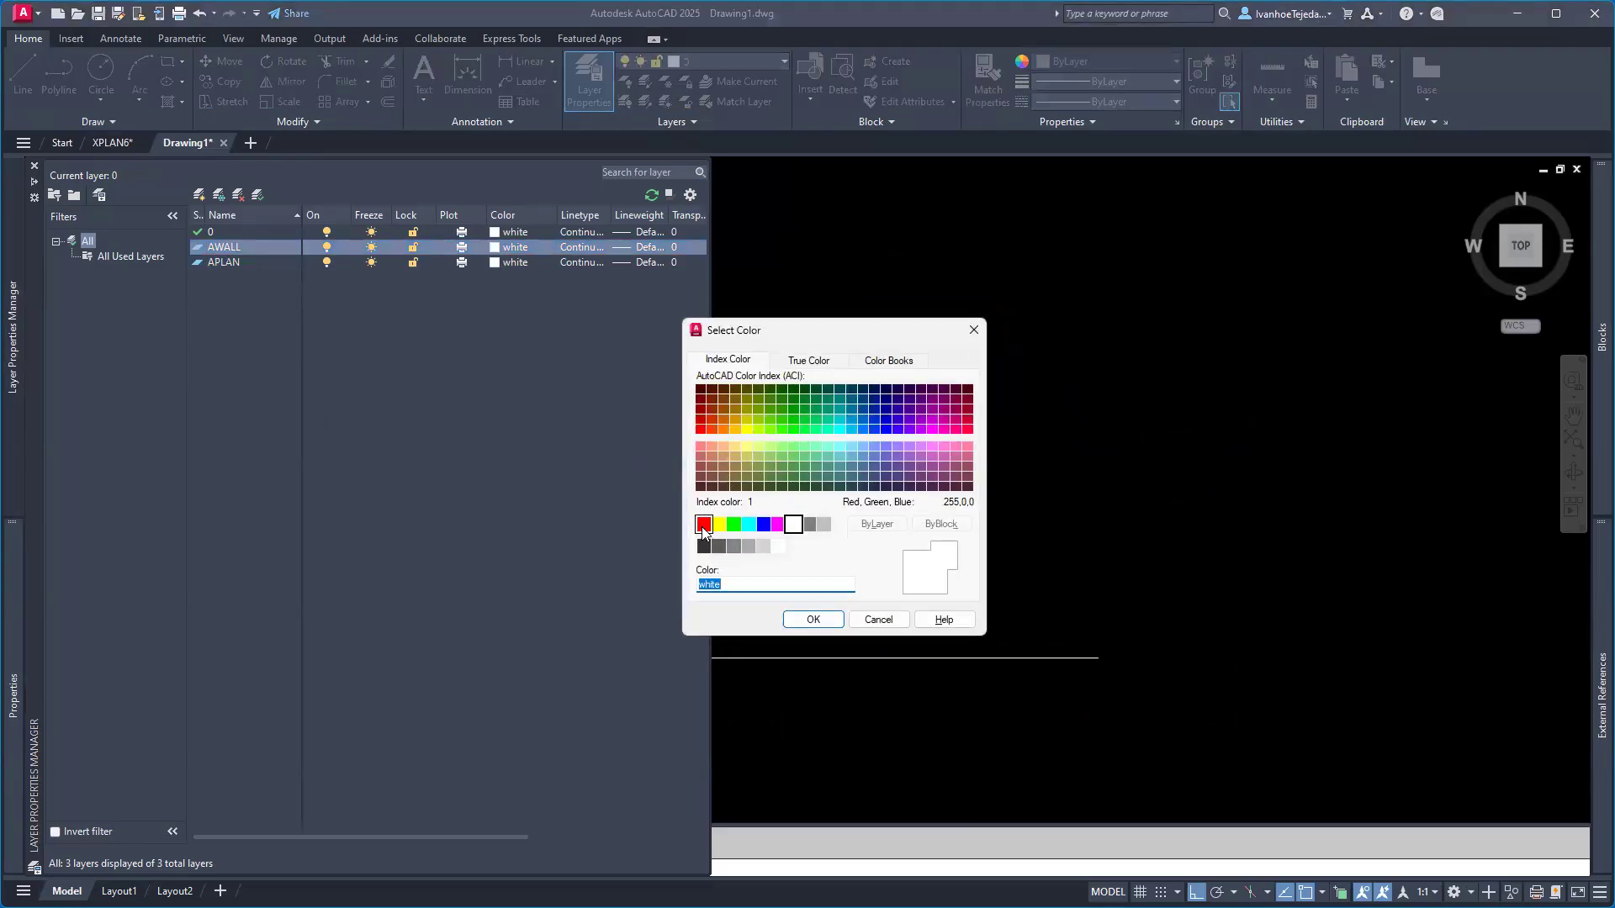
left_click(703, 526)
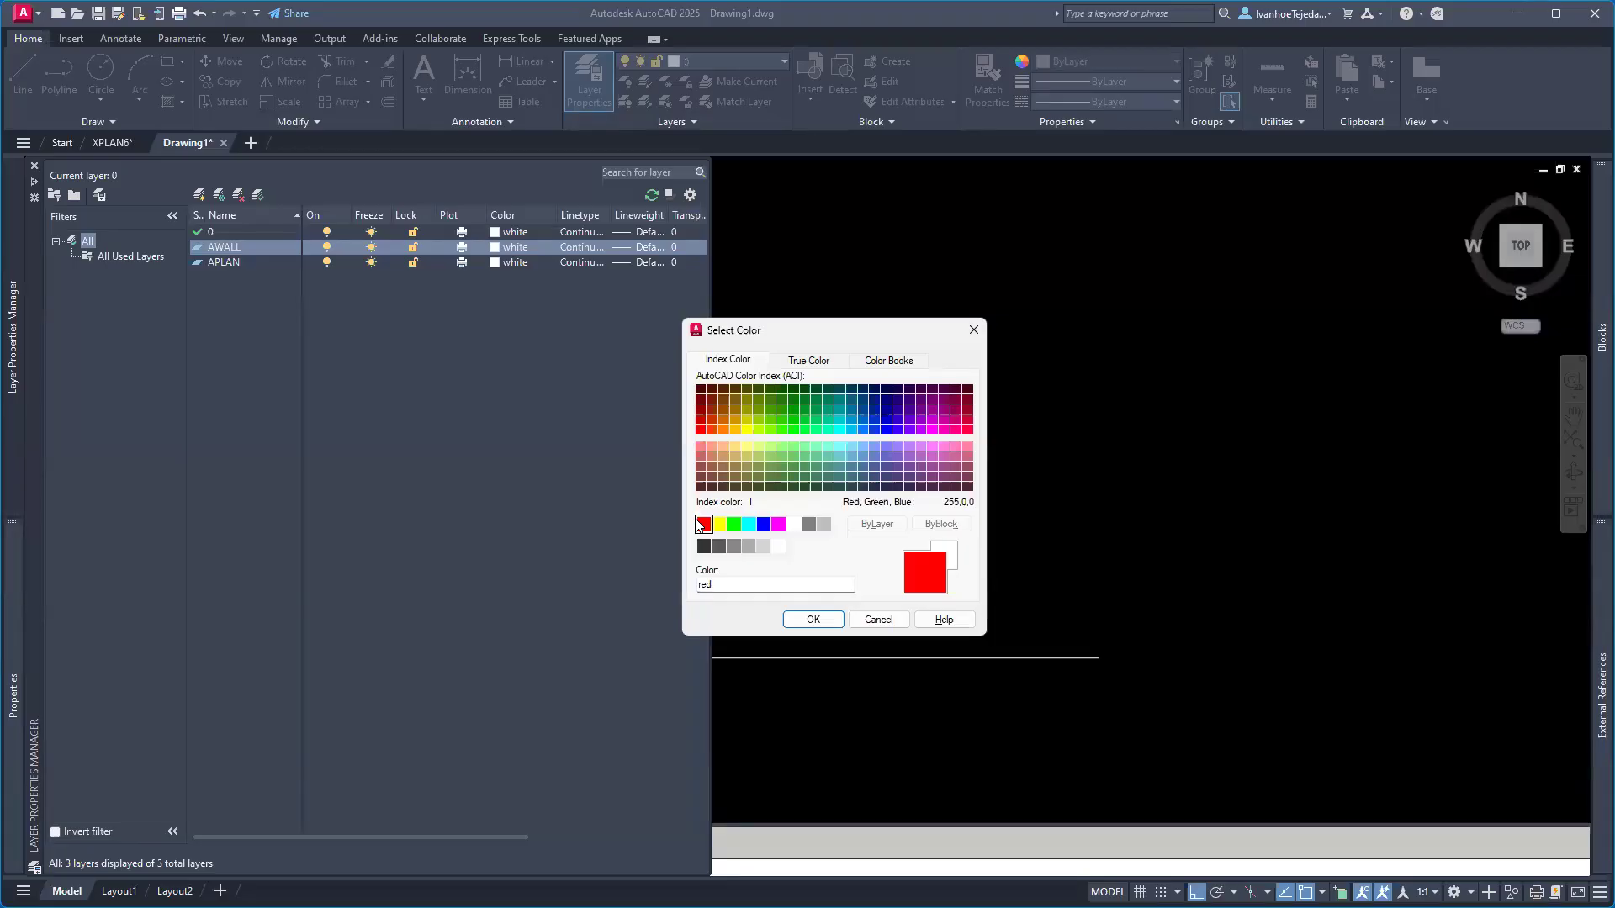
left_click(812, 619)
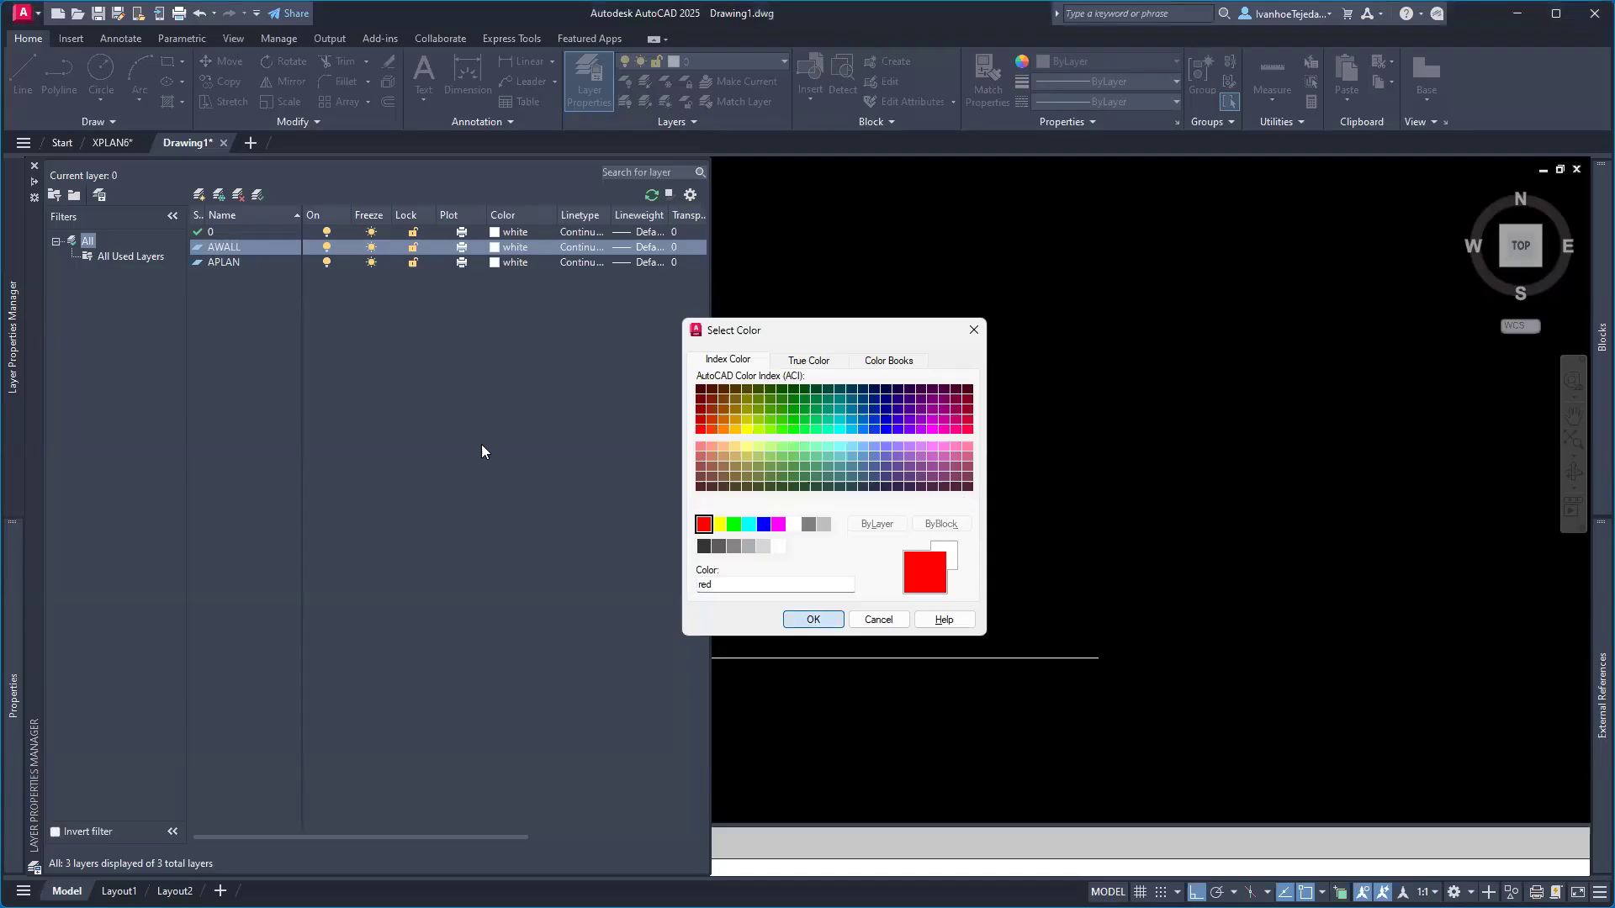
left_click(494, 262)
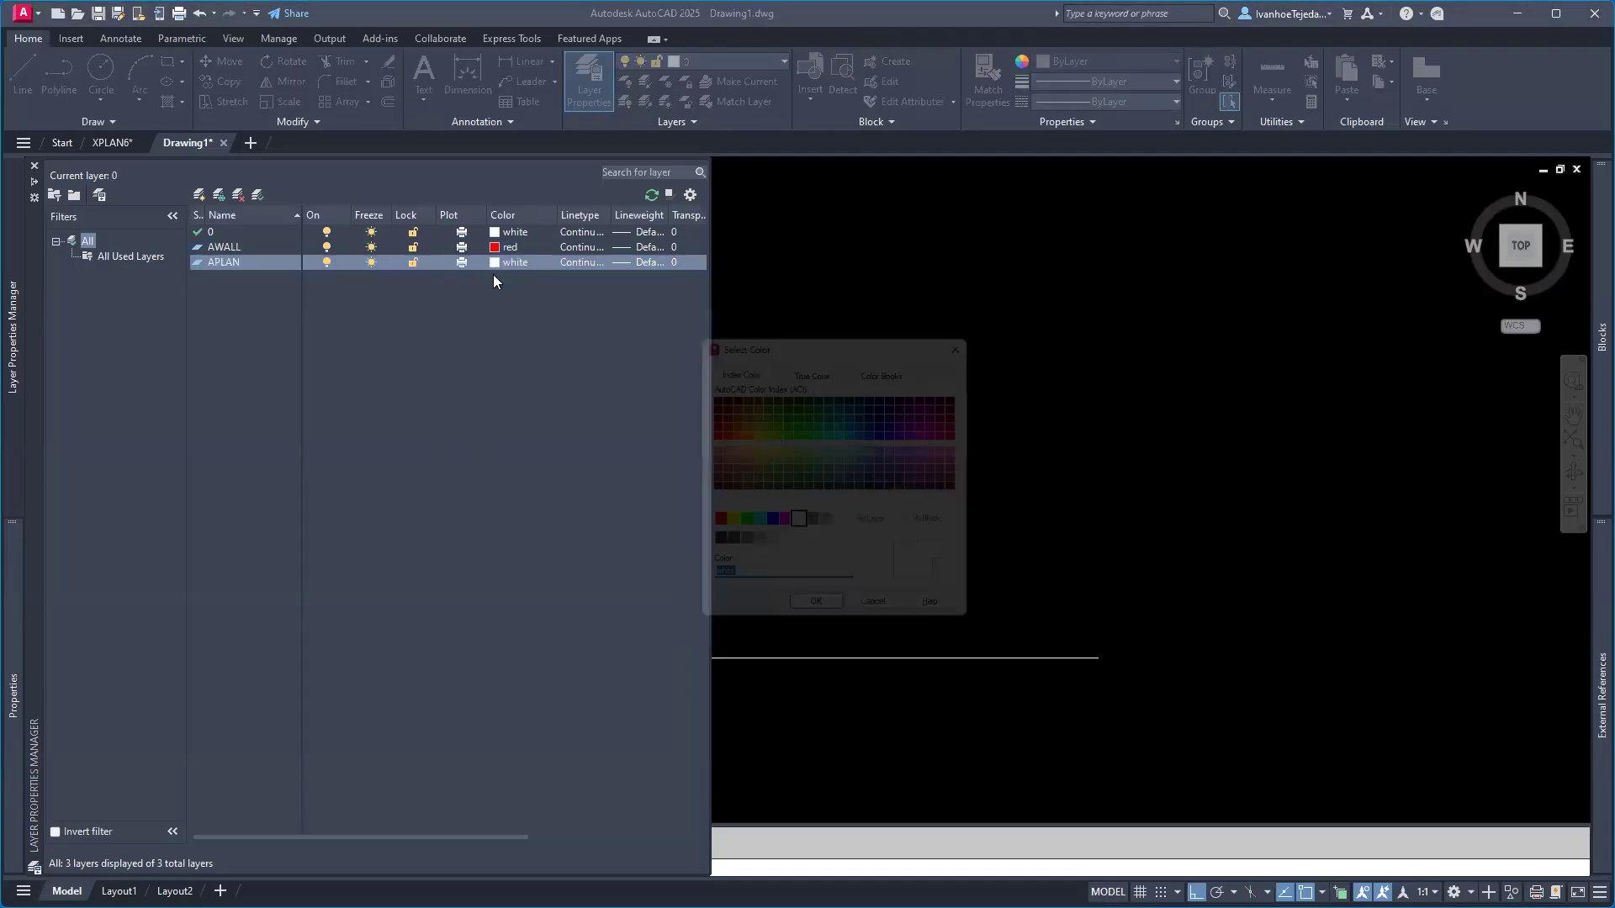
left_click(719, 526)
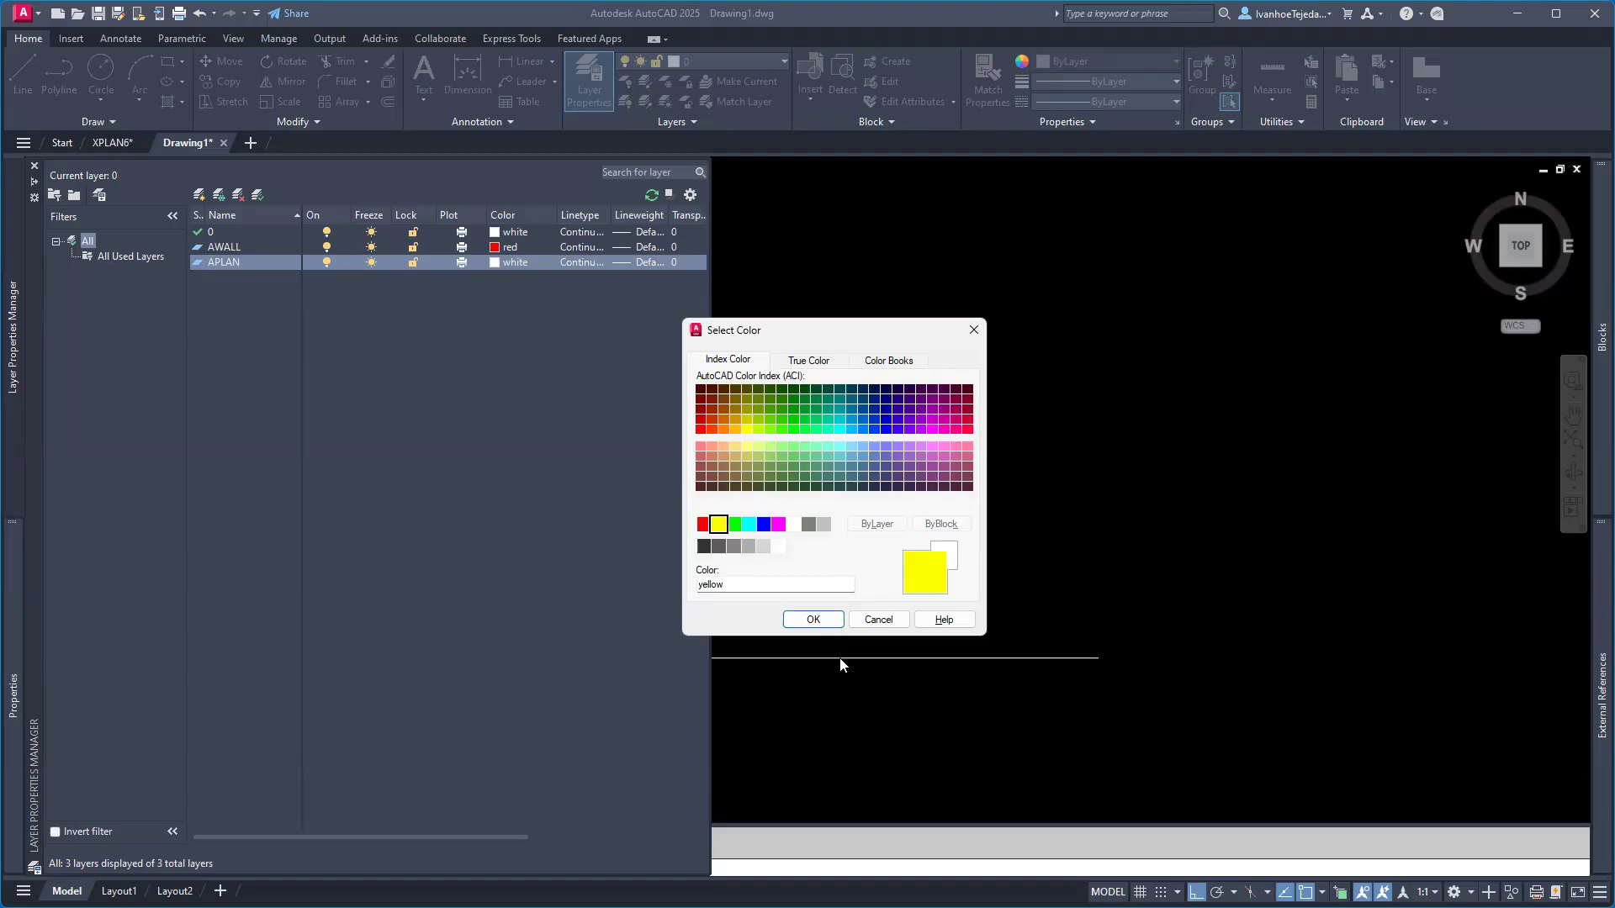
left_click(813, 620)
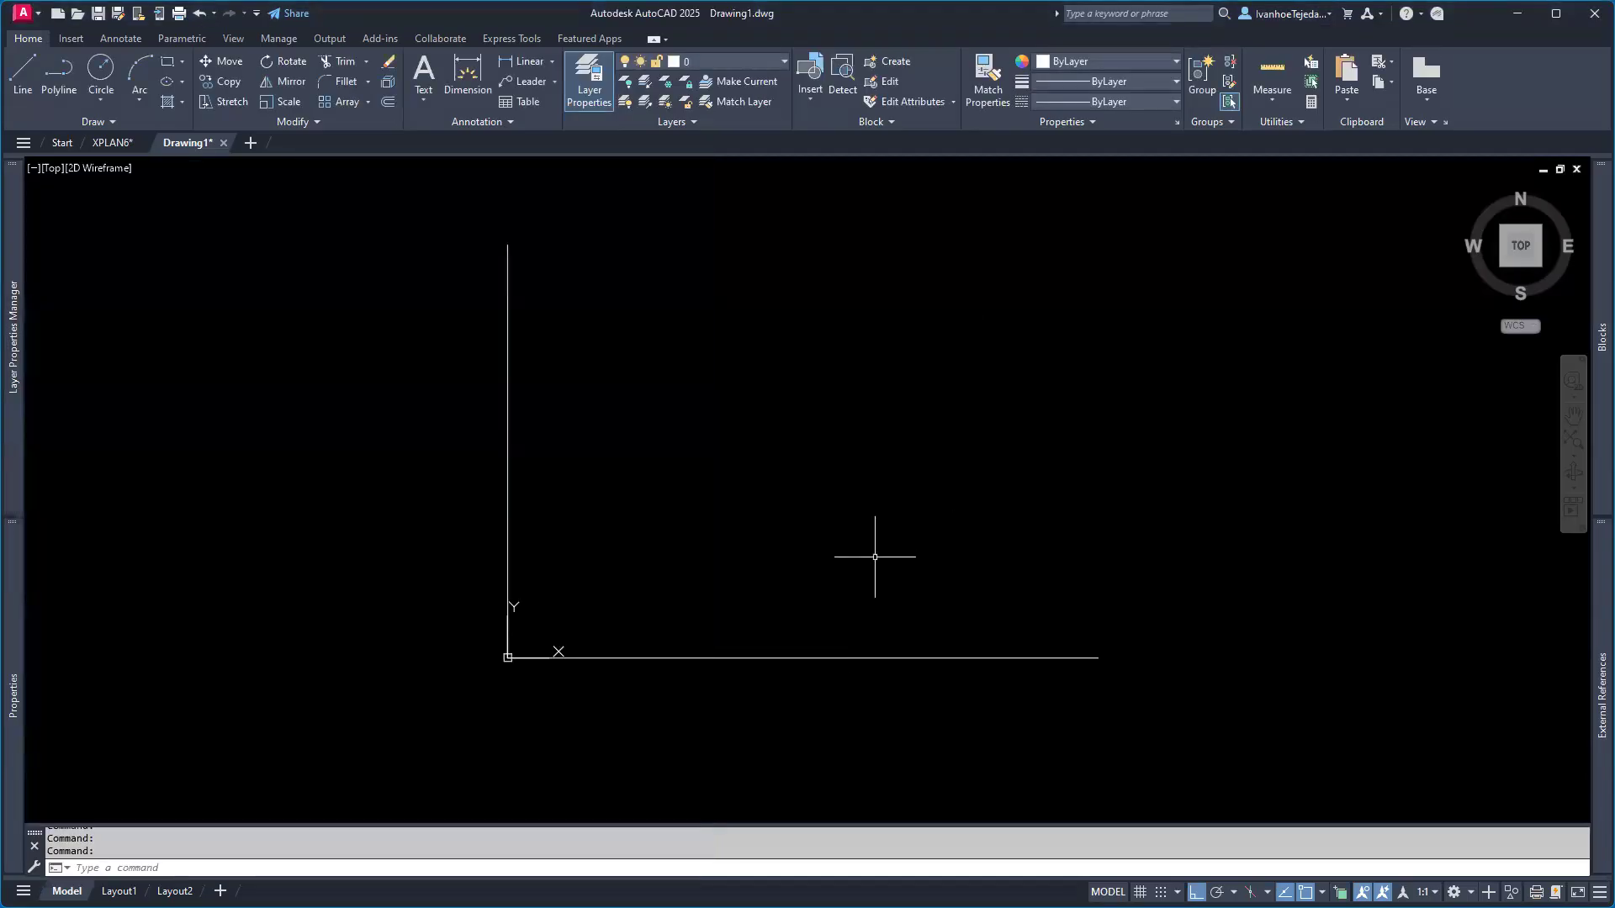
- Make AWALL the current layer and move the existing vertical and horizontal lines onto it
left_click(744, 61)
left_click(713, 123)
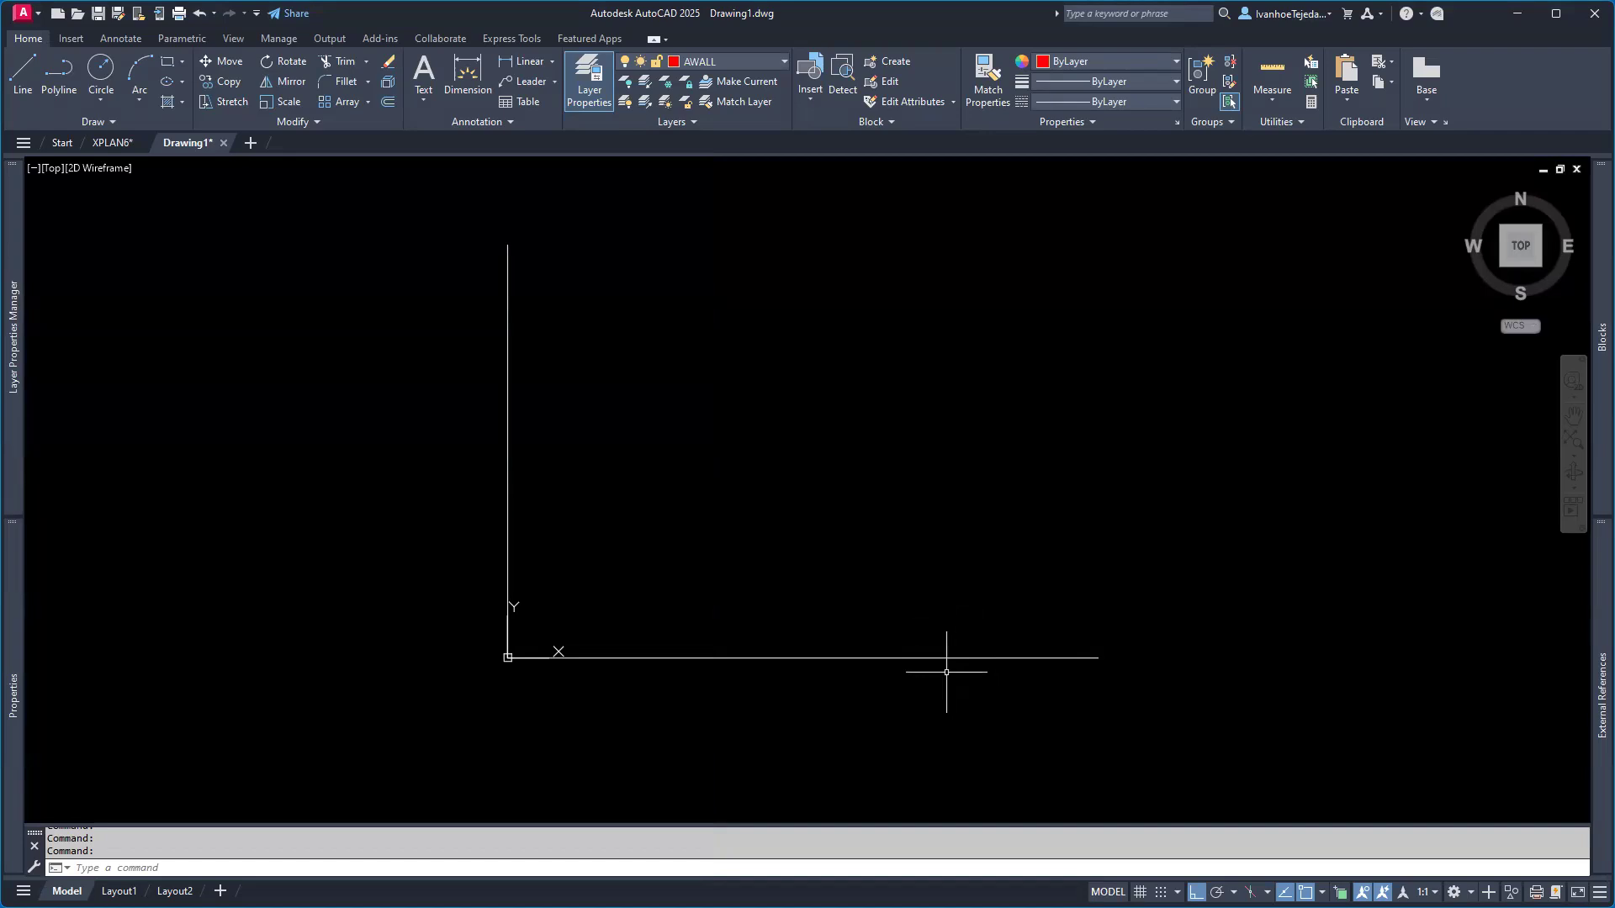
left_click(805, 692)
left_click(290, 340)
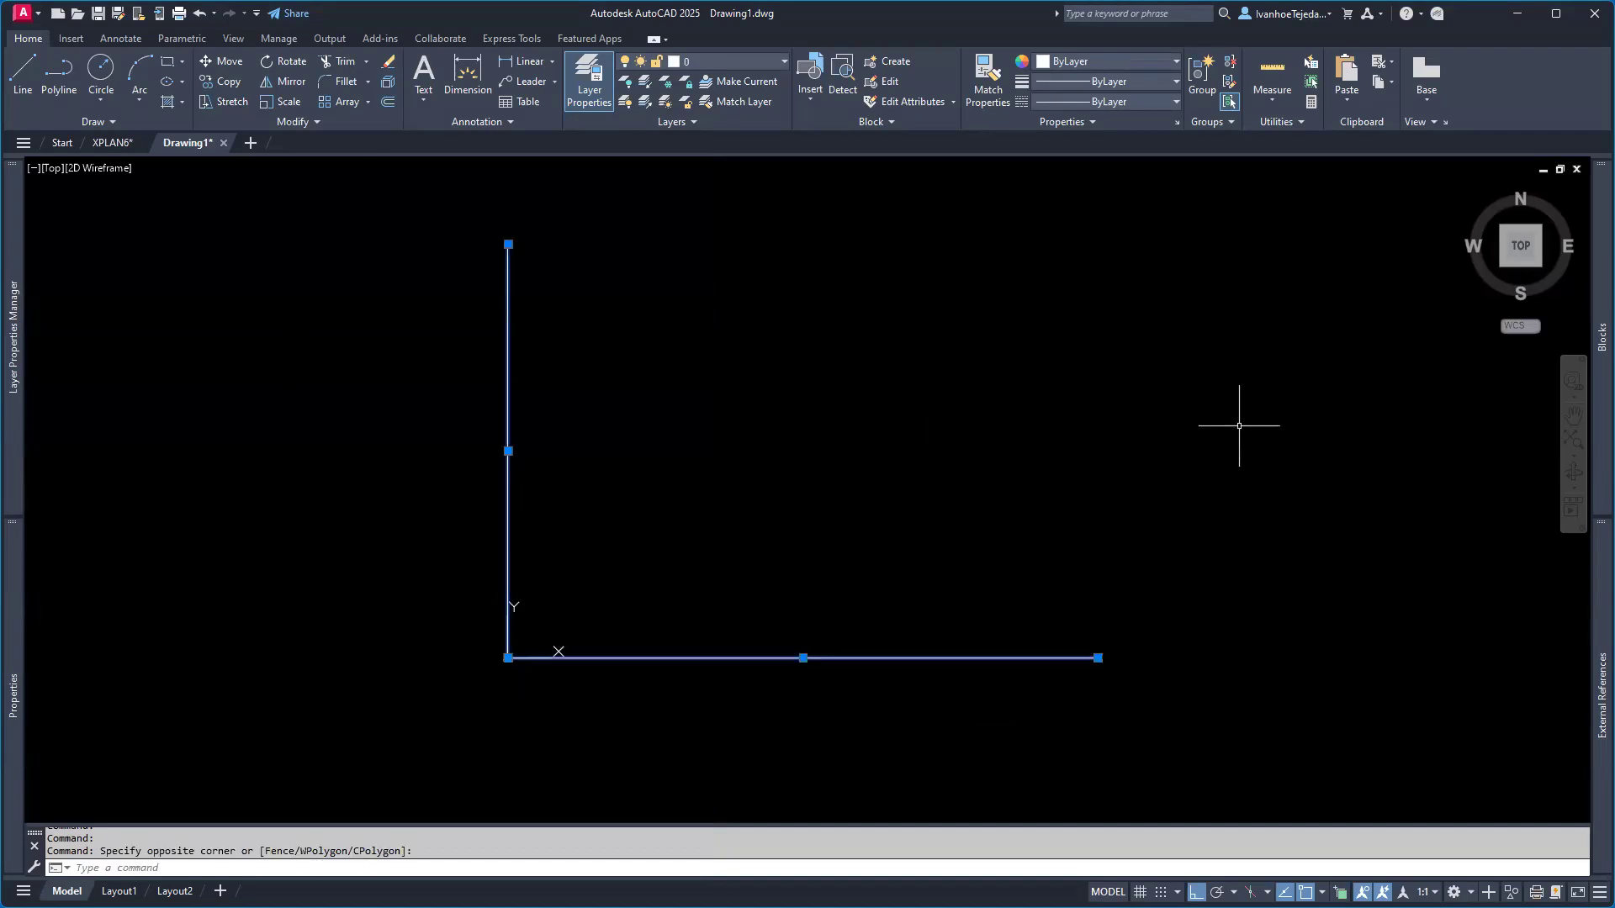
left_click(765, 62)
left_click(715, 123)
key("Escape")
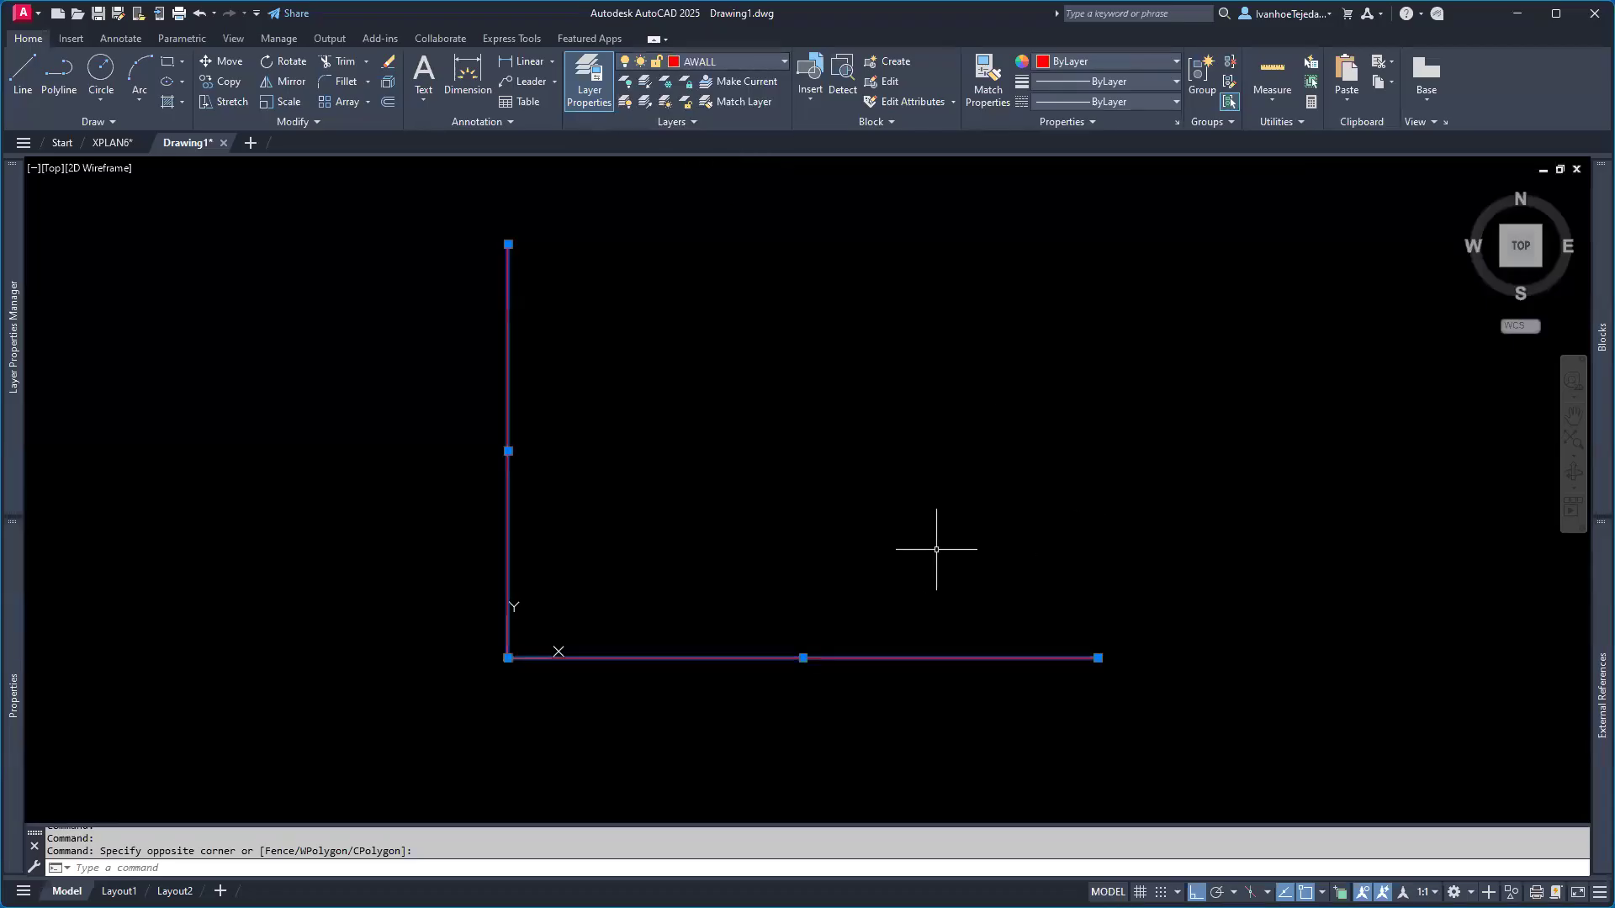
key("Escape")
key("Escape")
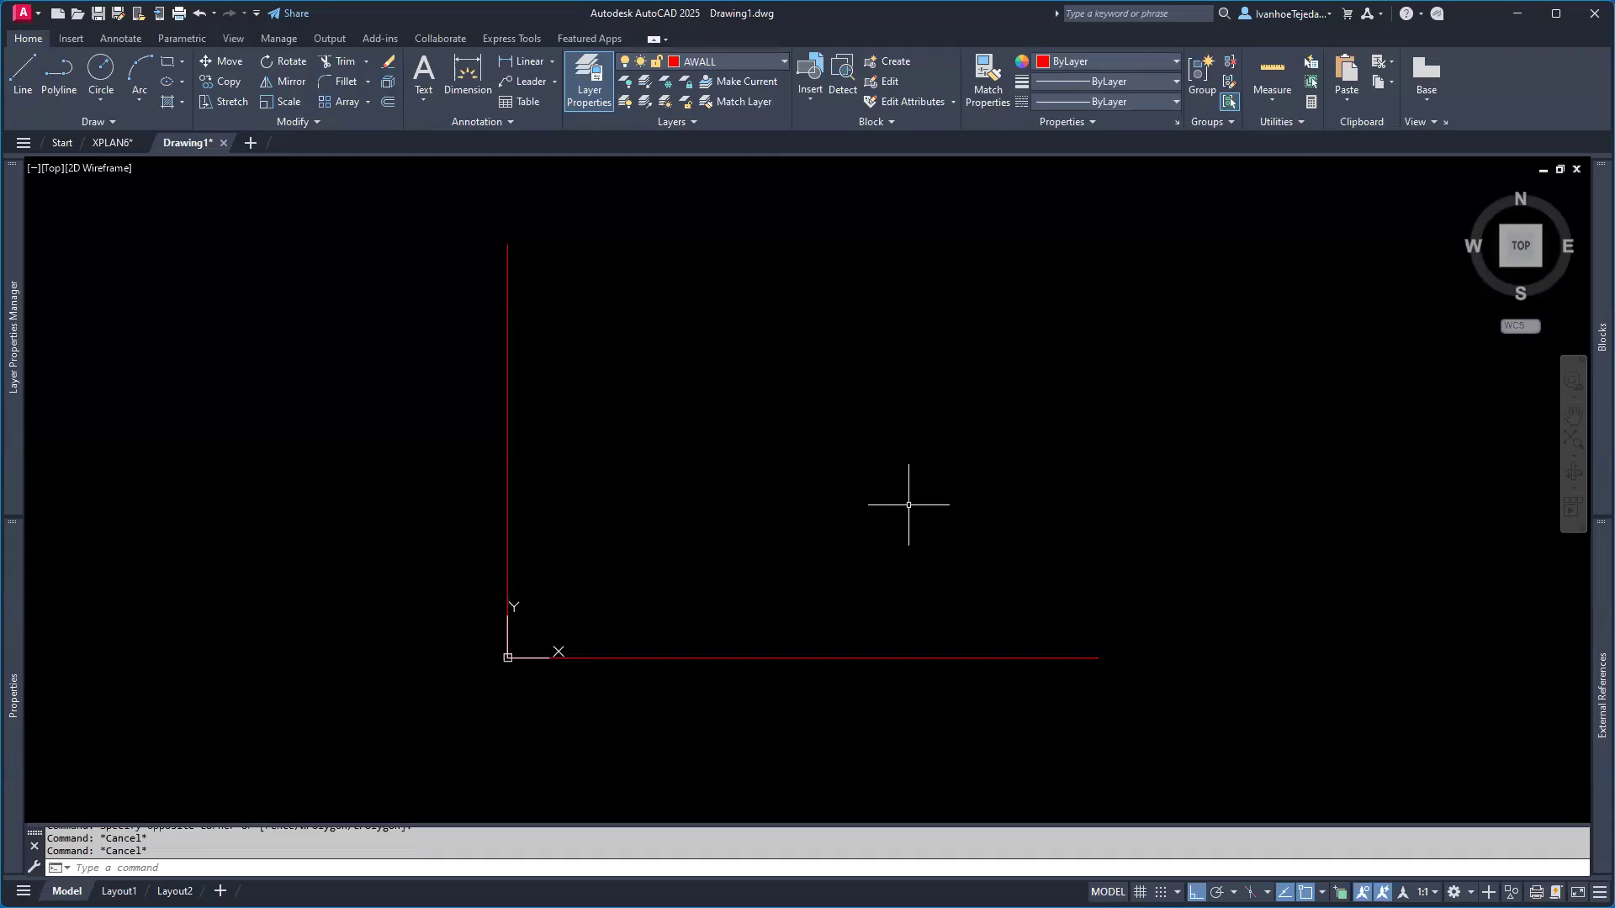
- Close the rectangle with lines from the horizontal line's right end up to the vertical line's height and across to its upper end
type("l")
key("Return")
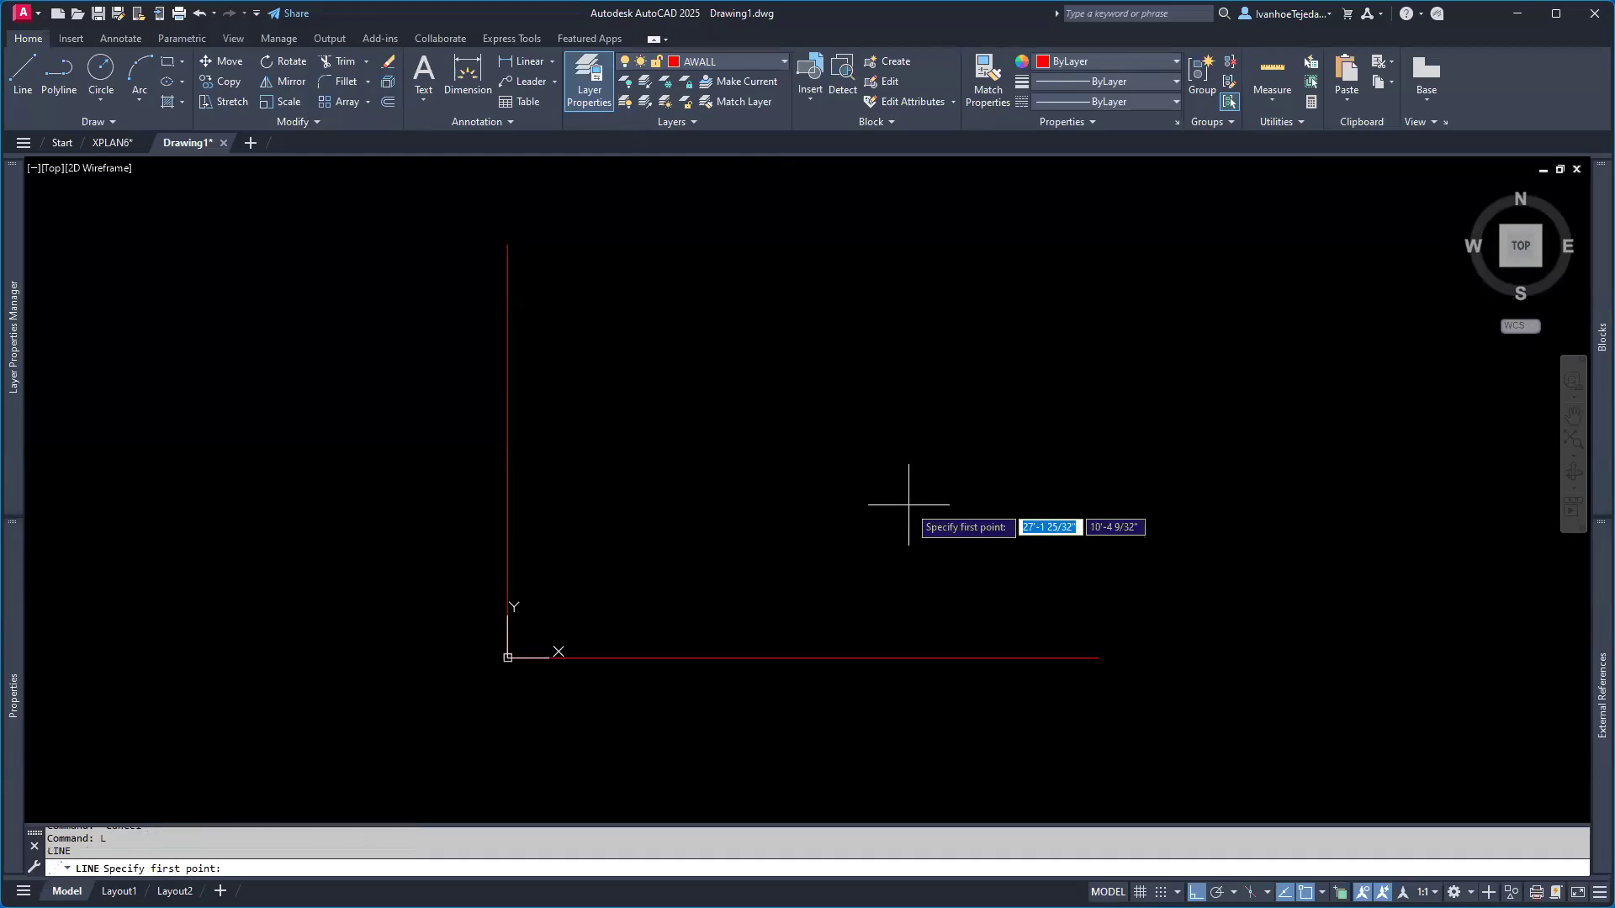
left_click(1098, 657)
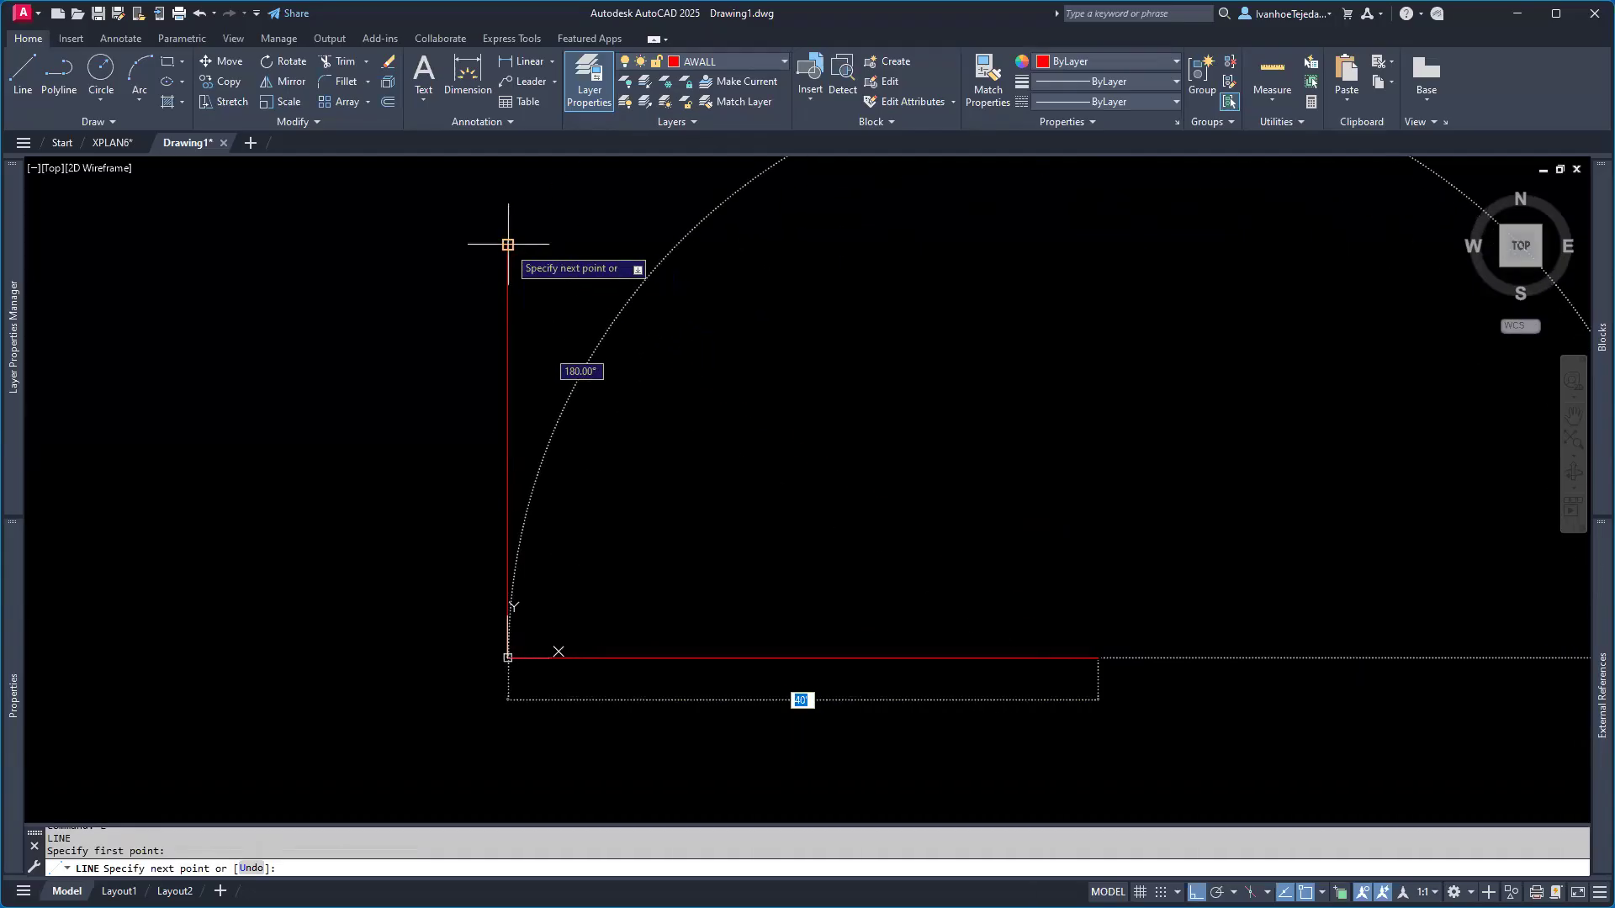
left_click(1089, 244)
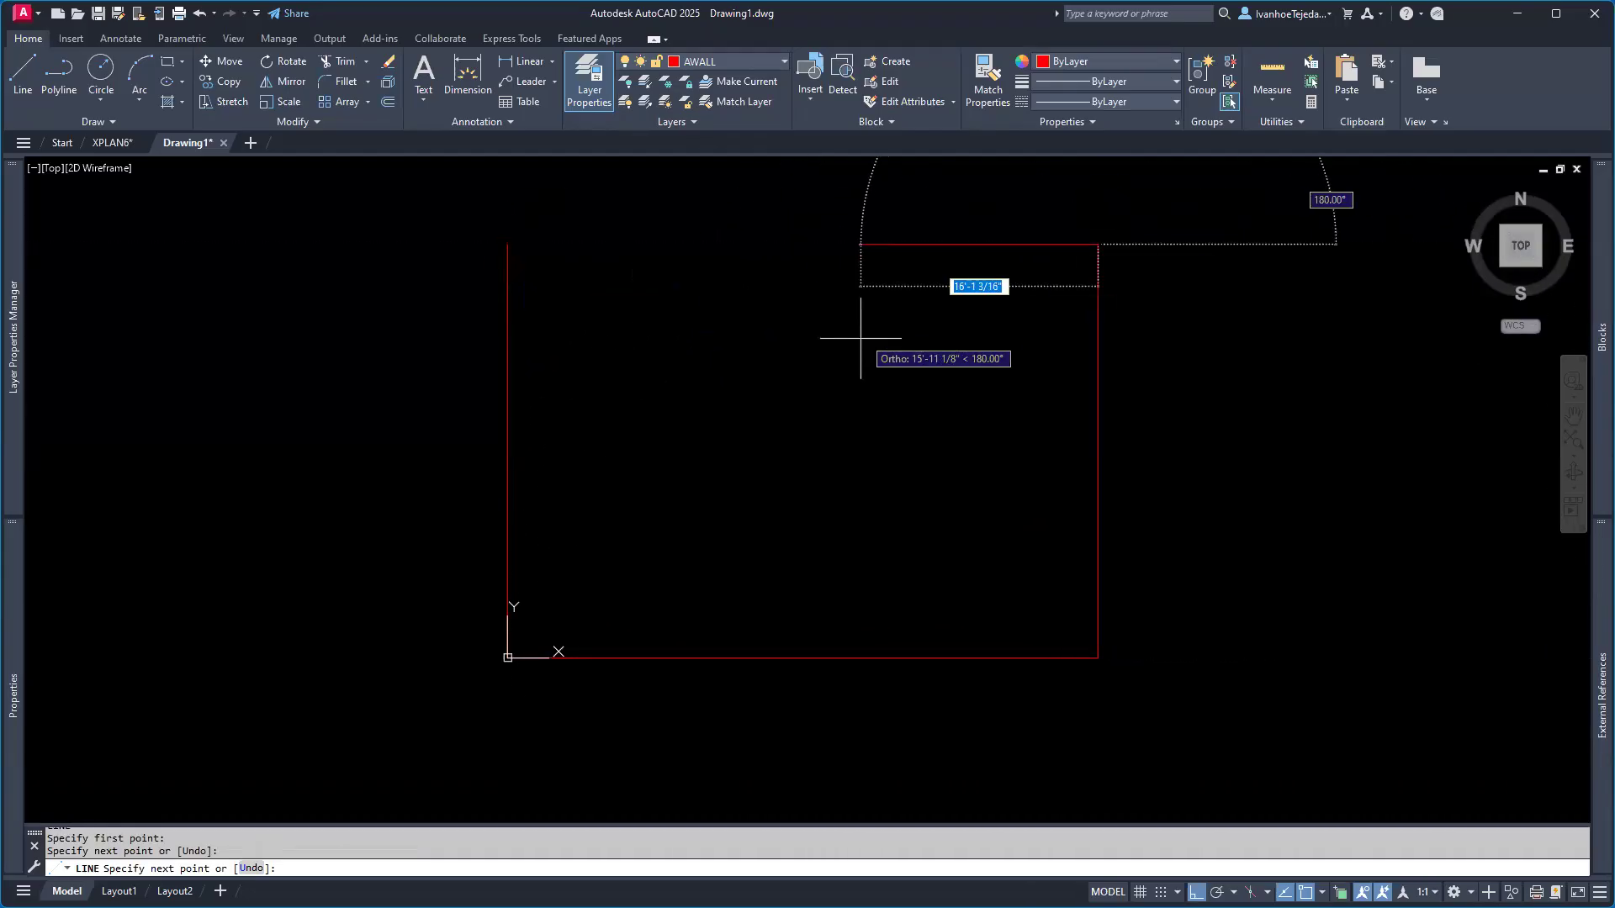
left_click(507, 244)
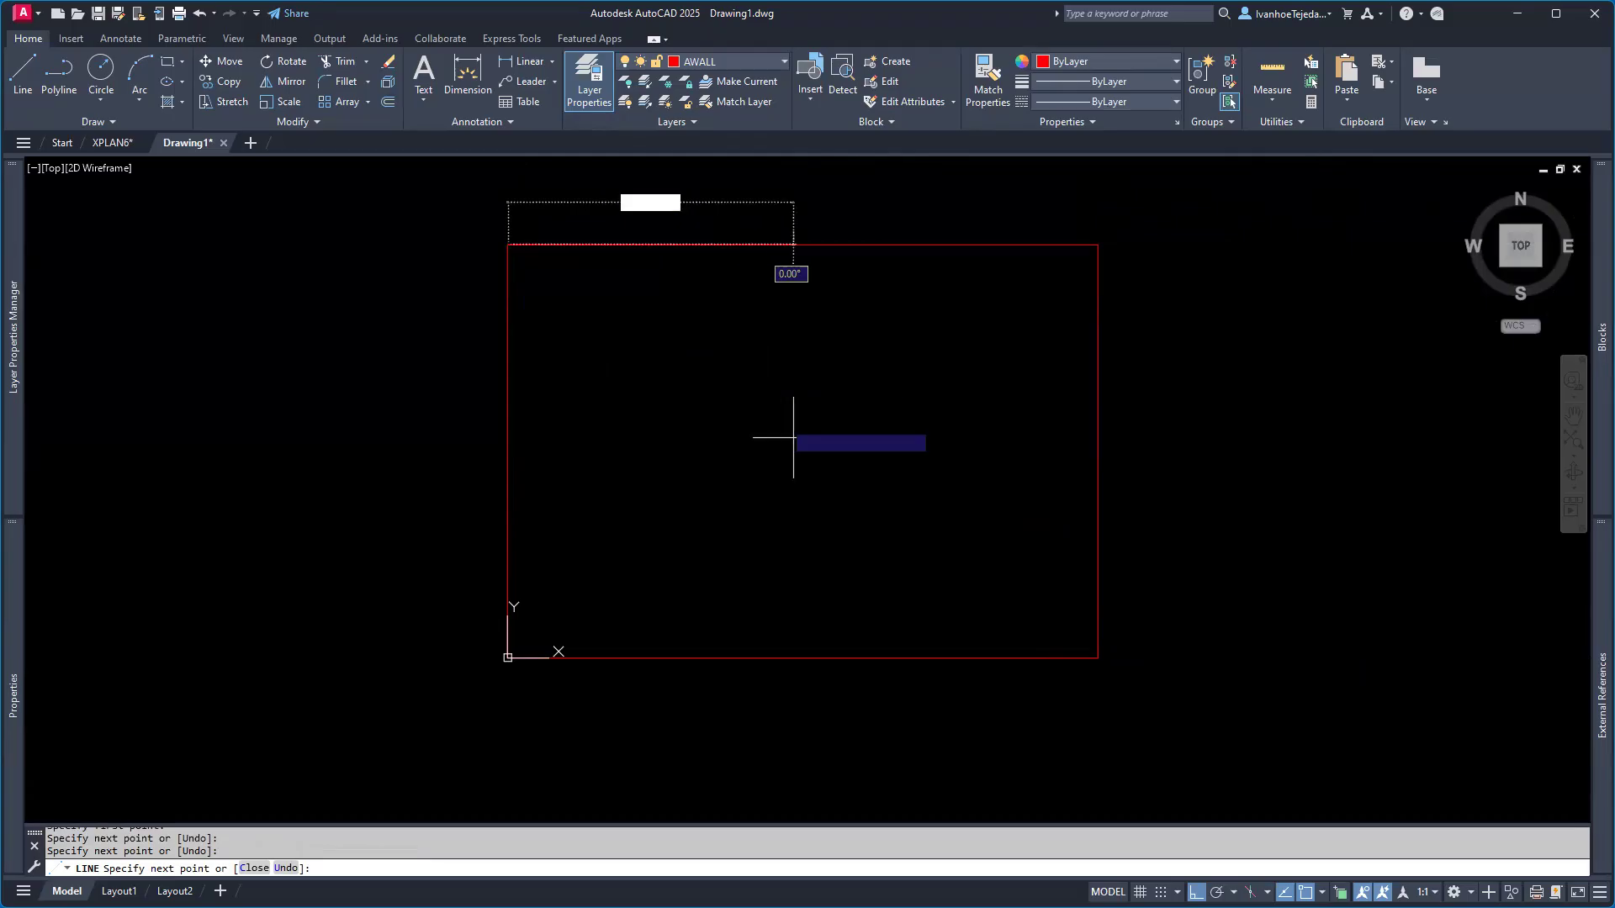
key("Escape")
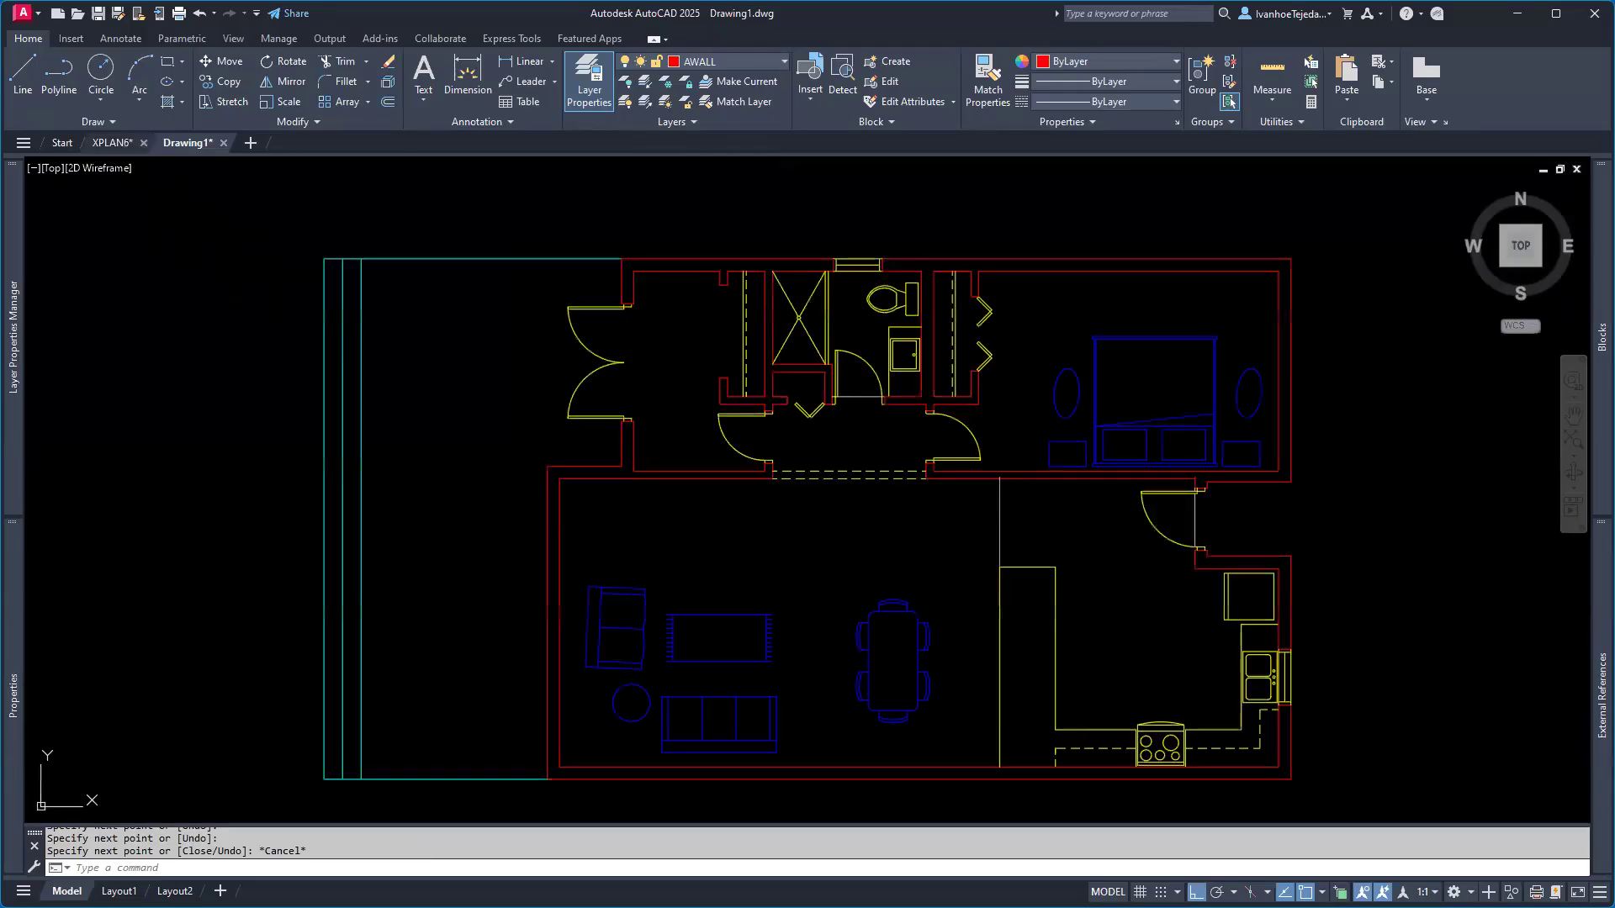
- Switch to the XPLAN6 drawing and measure the length of the short horizontal exterior wall jog below the double doors
key("ctrl+Tab")
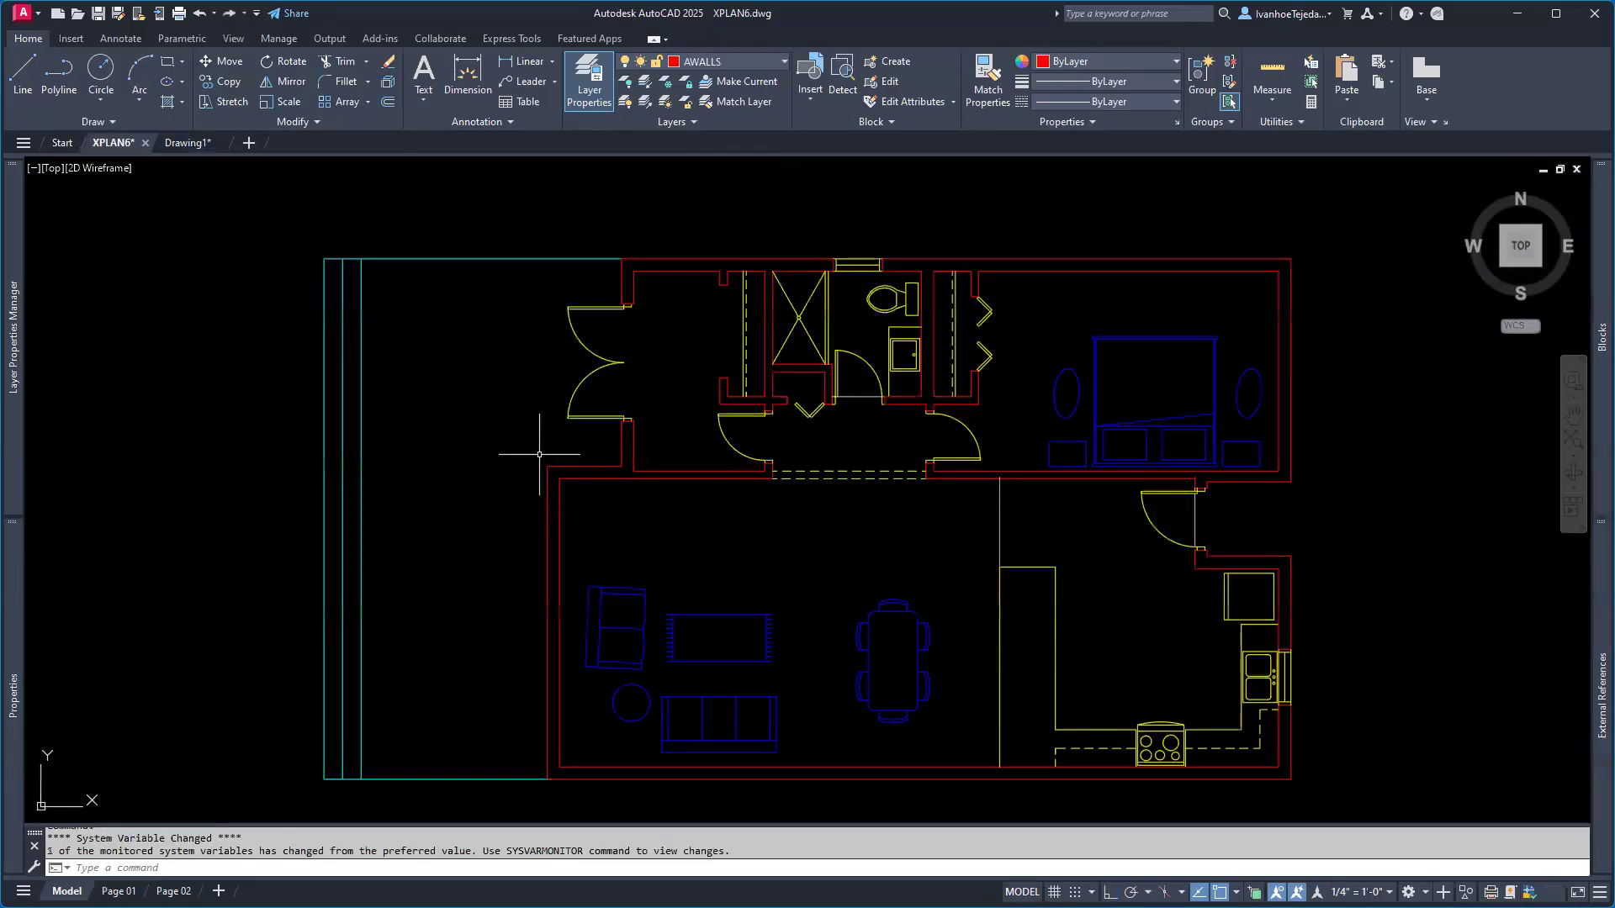
scroll(613, 456, "up", 4)
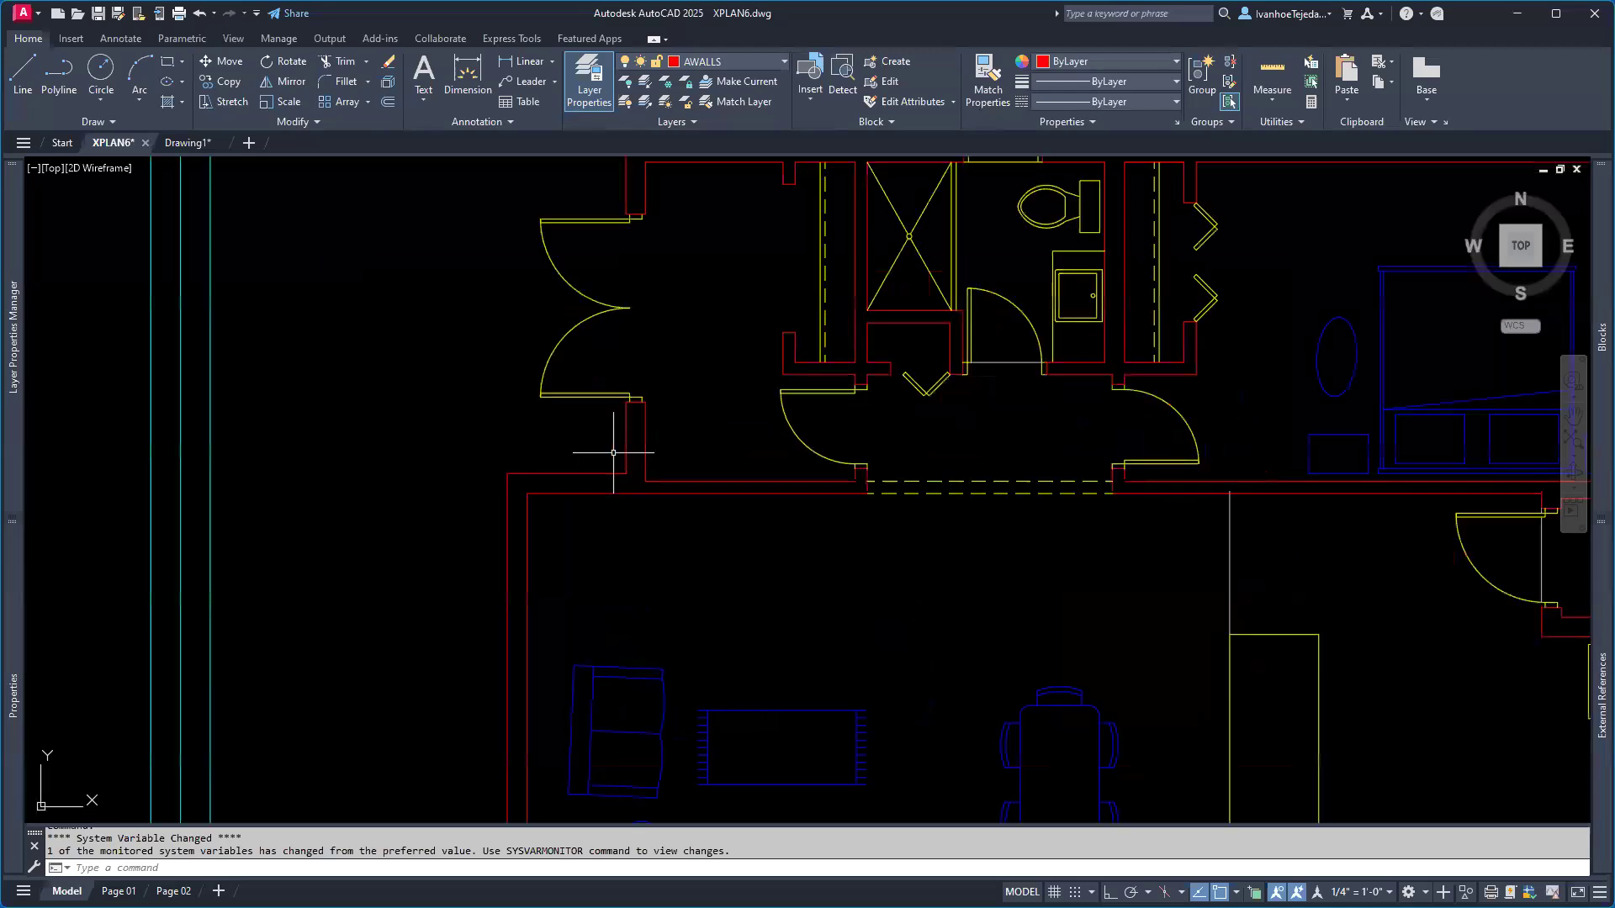
type("di")
key("Return")
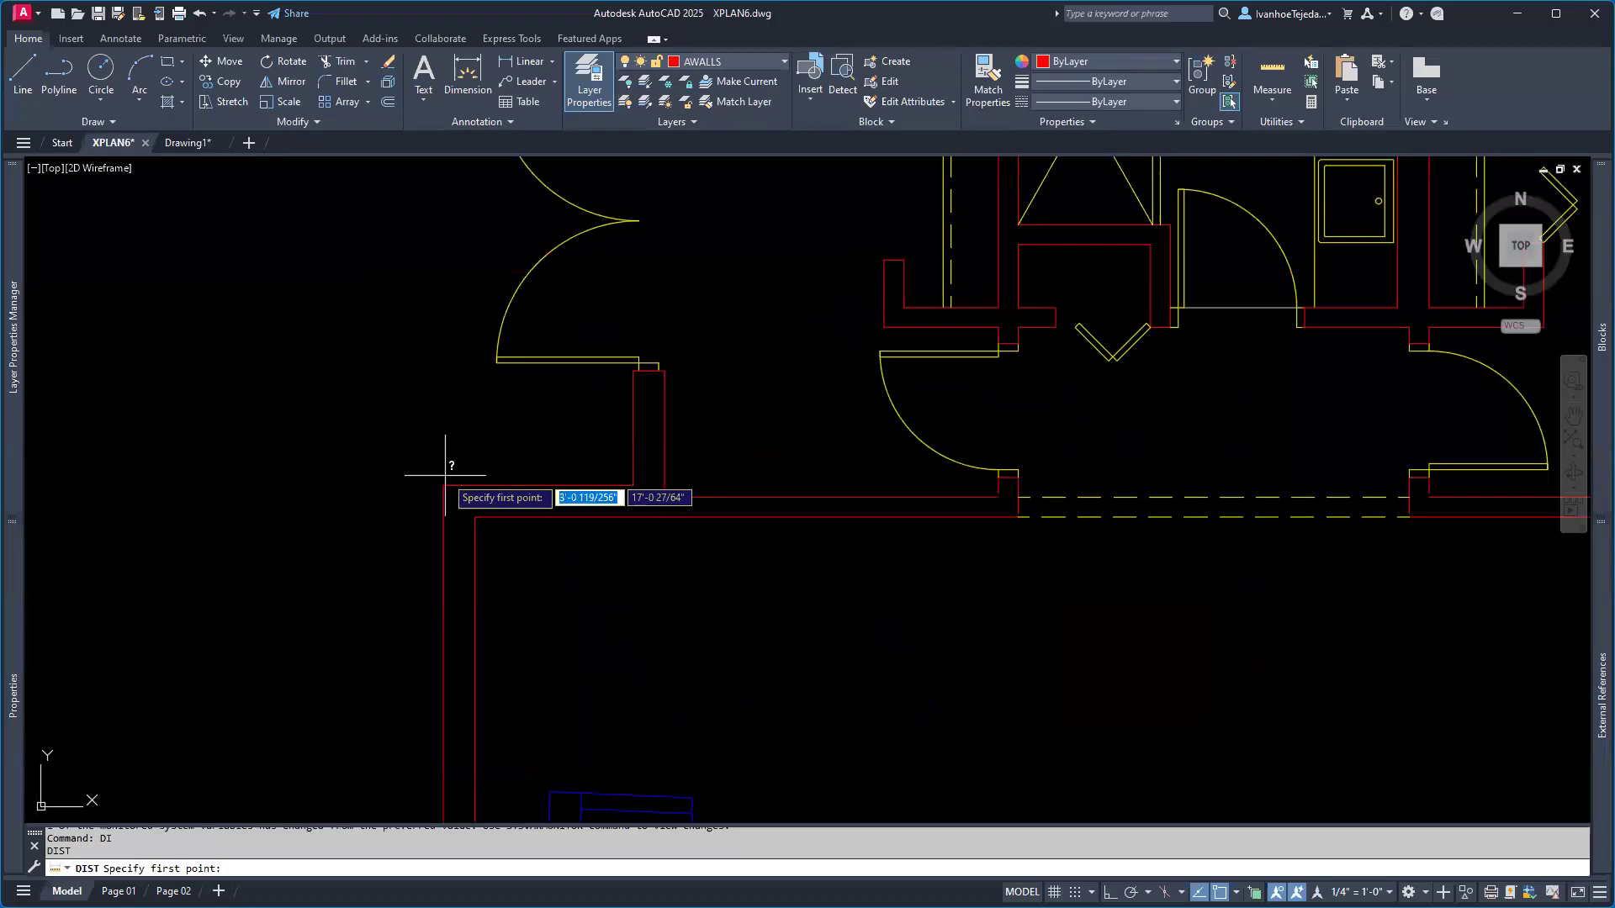
left_click(443, 486)
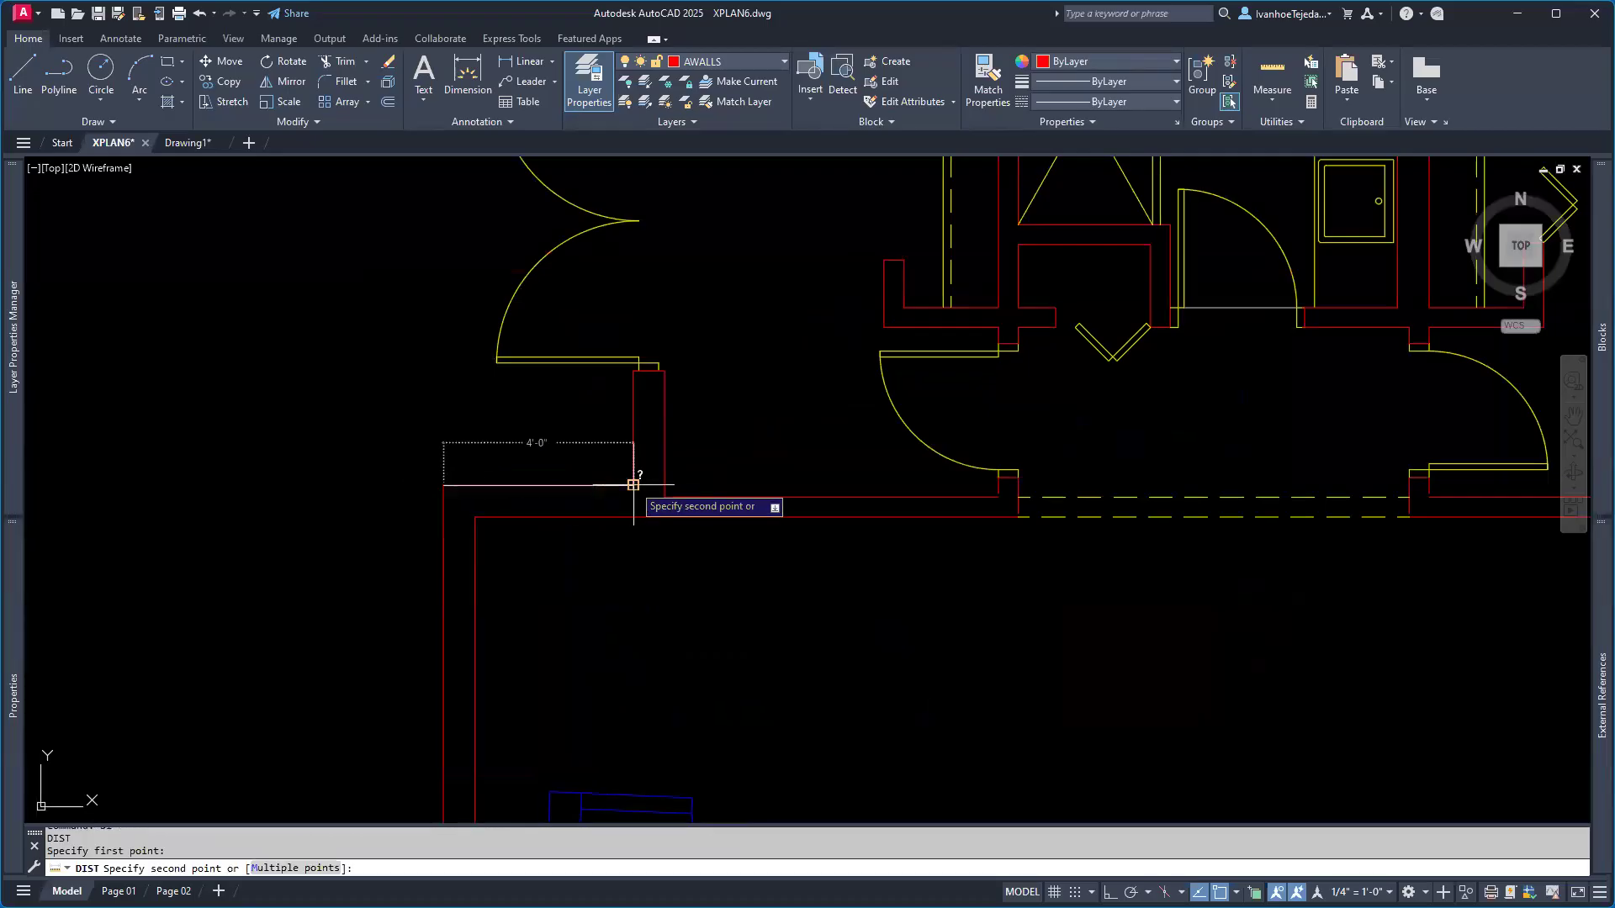
key("Escape")
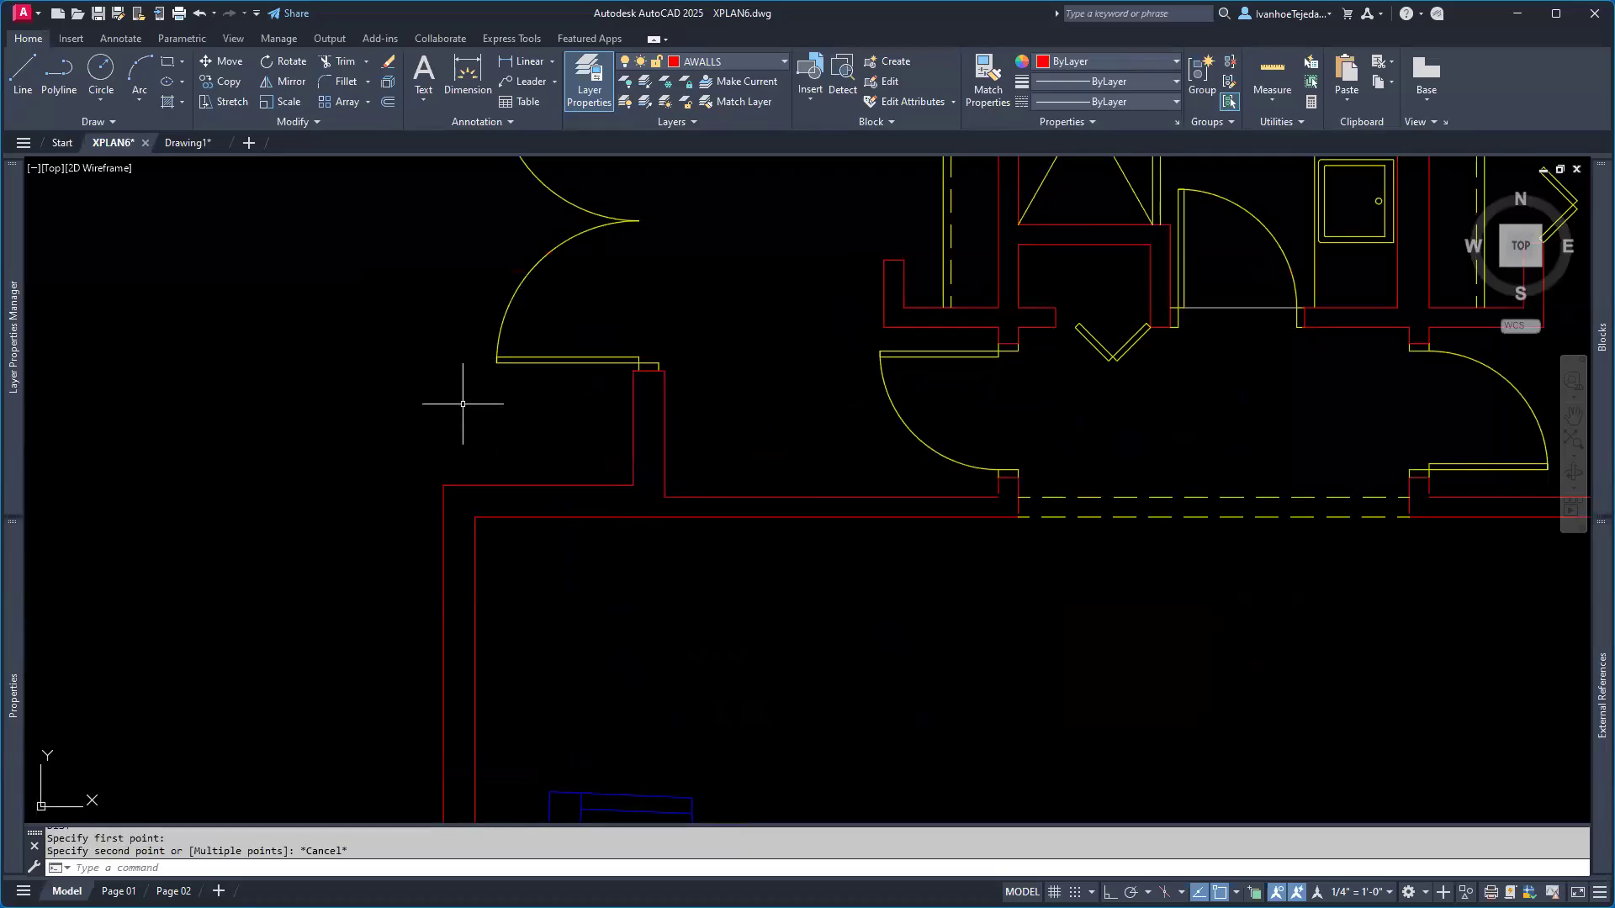
- In Drawing1, offset the rectangle's left vertical line 4' toward the inside
left_click(187, 143)
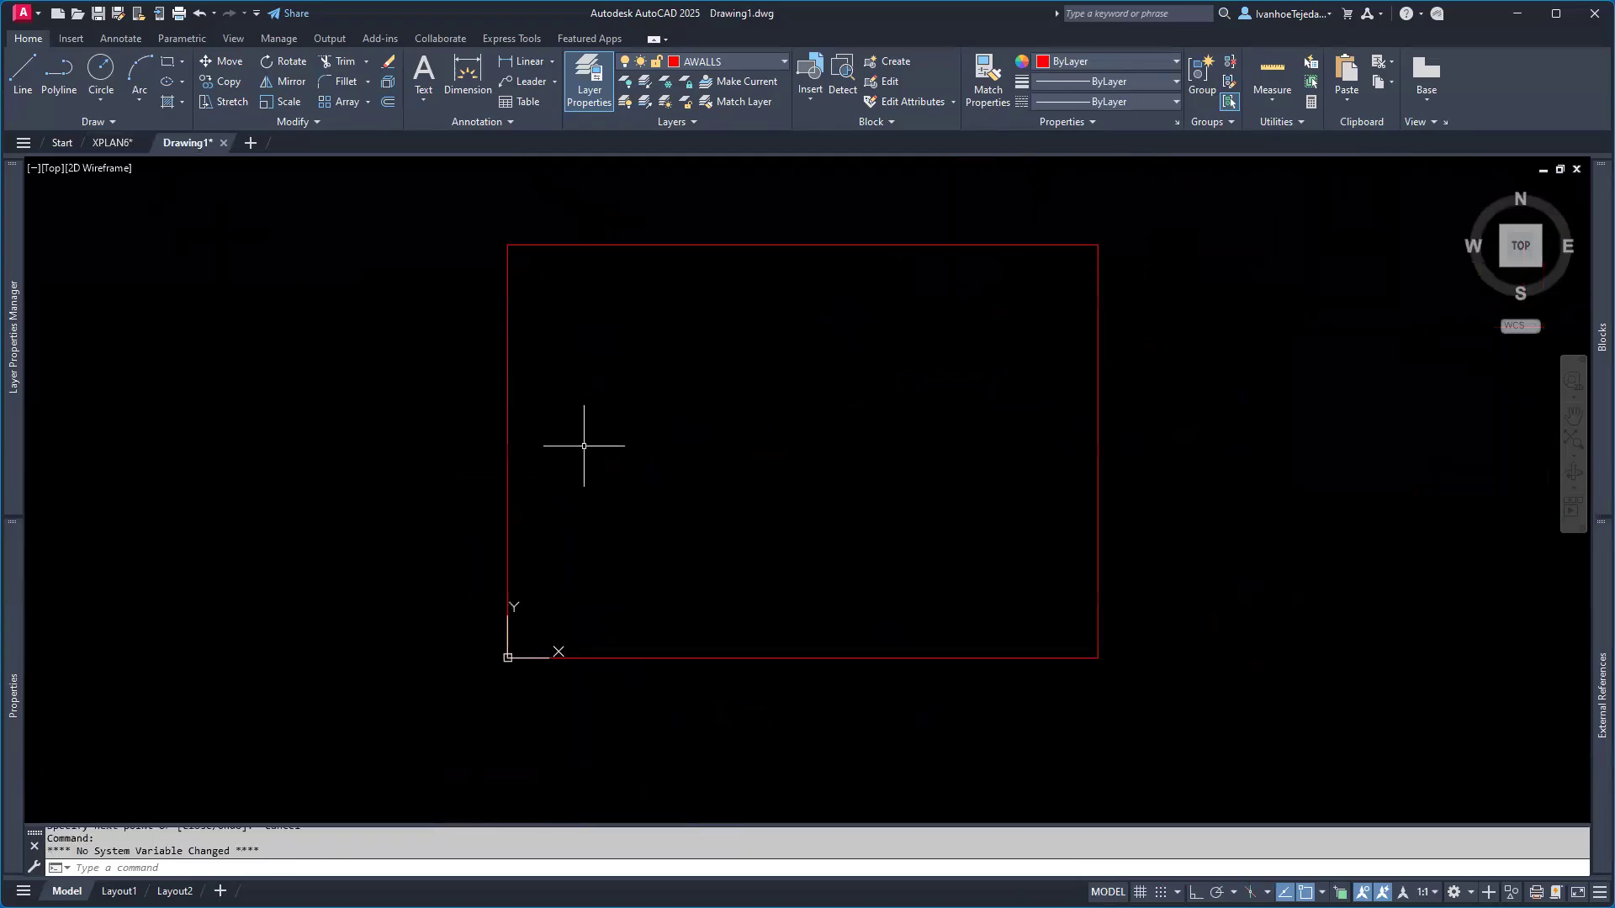
middle_click_drag(547, 436, 580, 484)
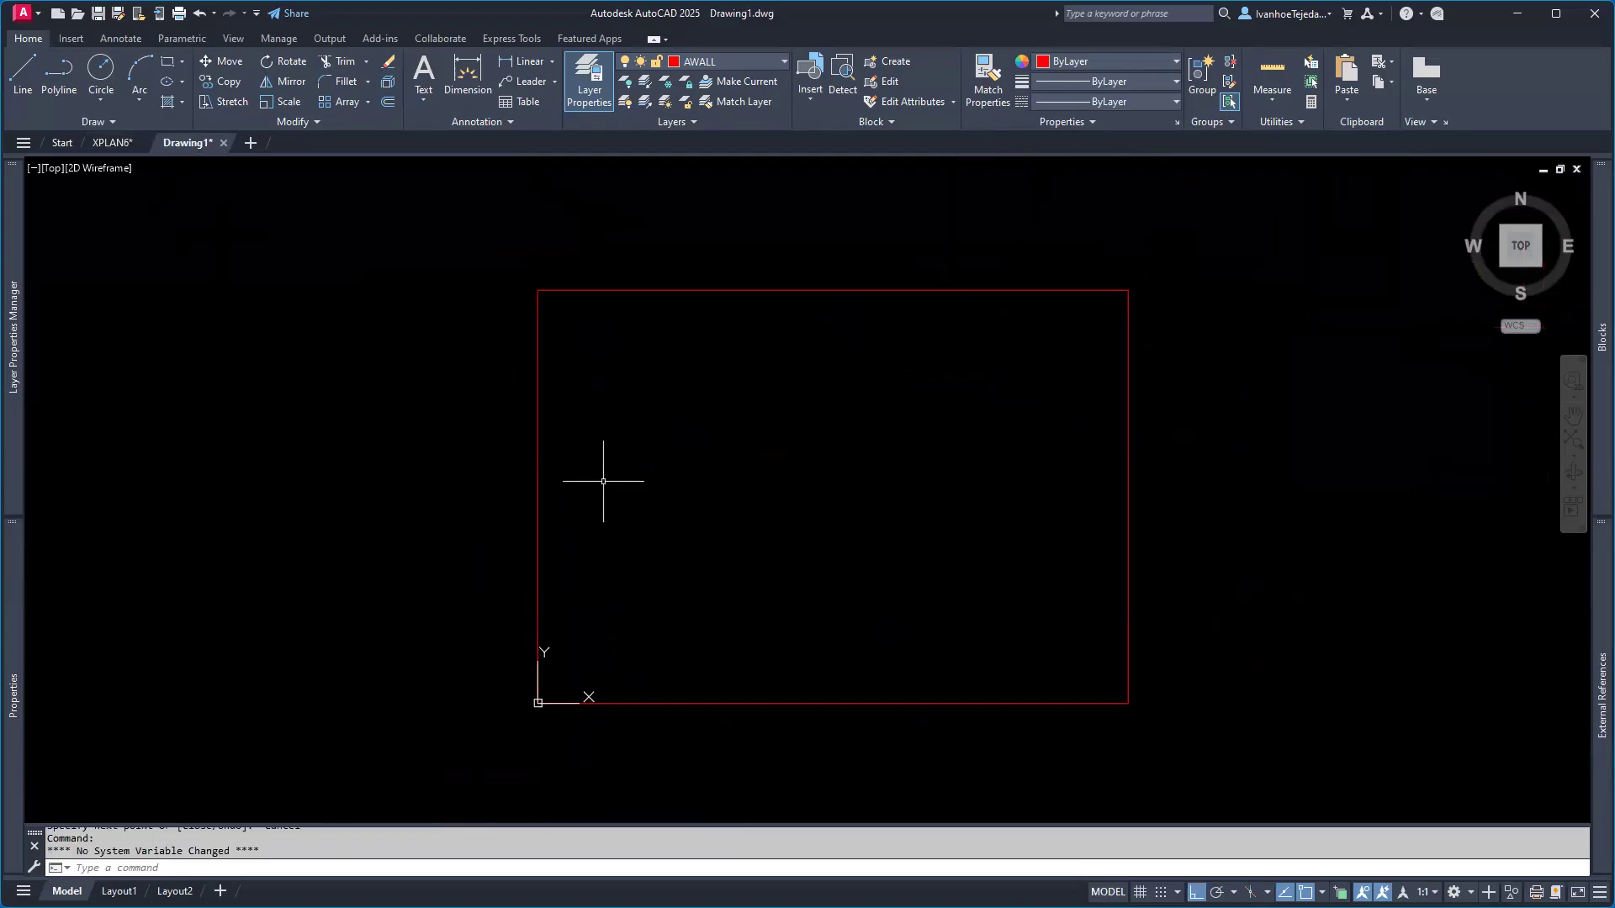
type("o")
key("Return")
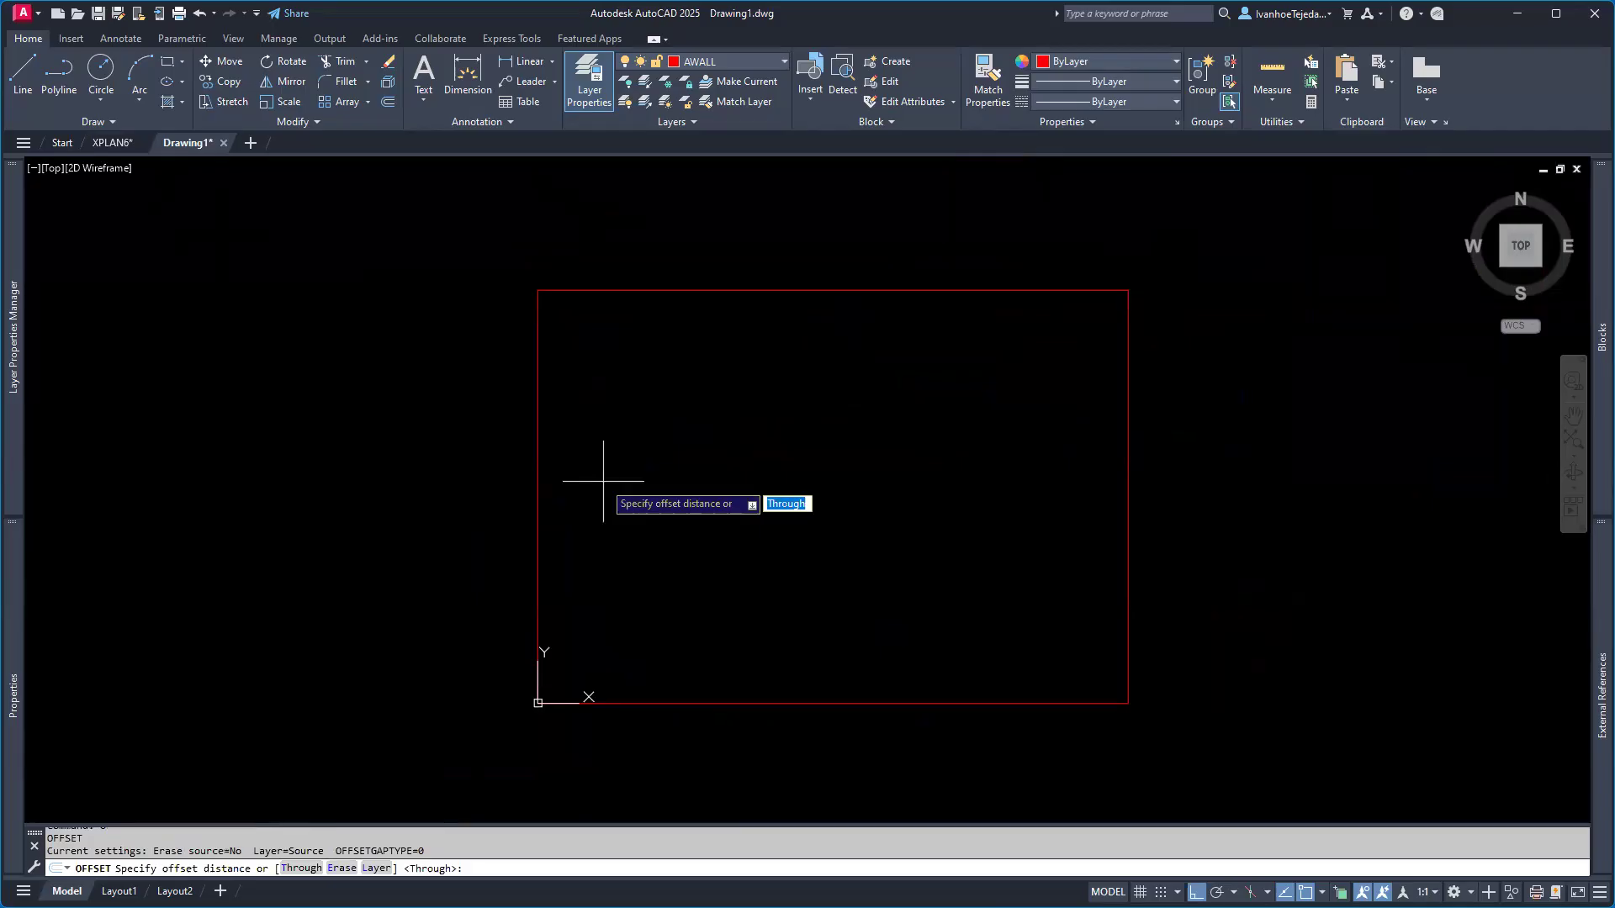
type("4'")
key("Return")
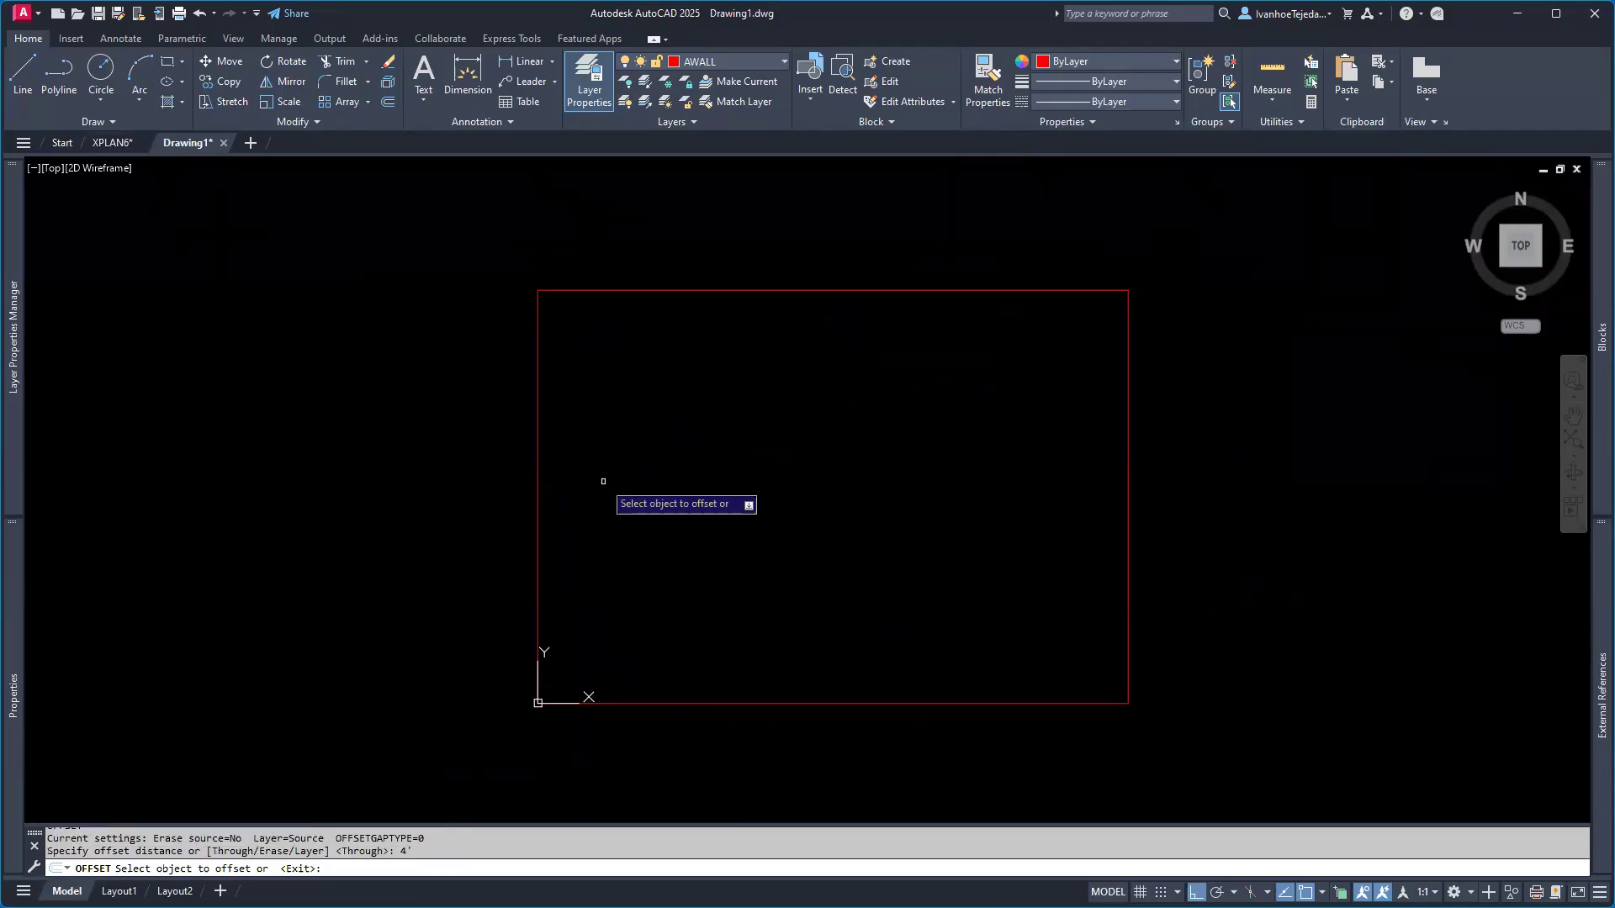
left_click(537, 442)
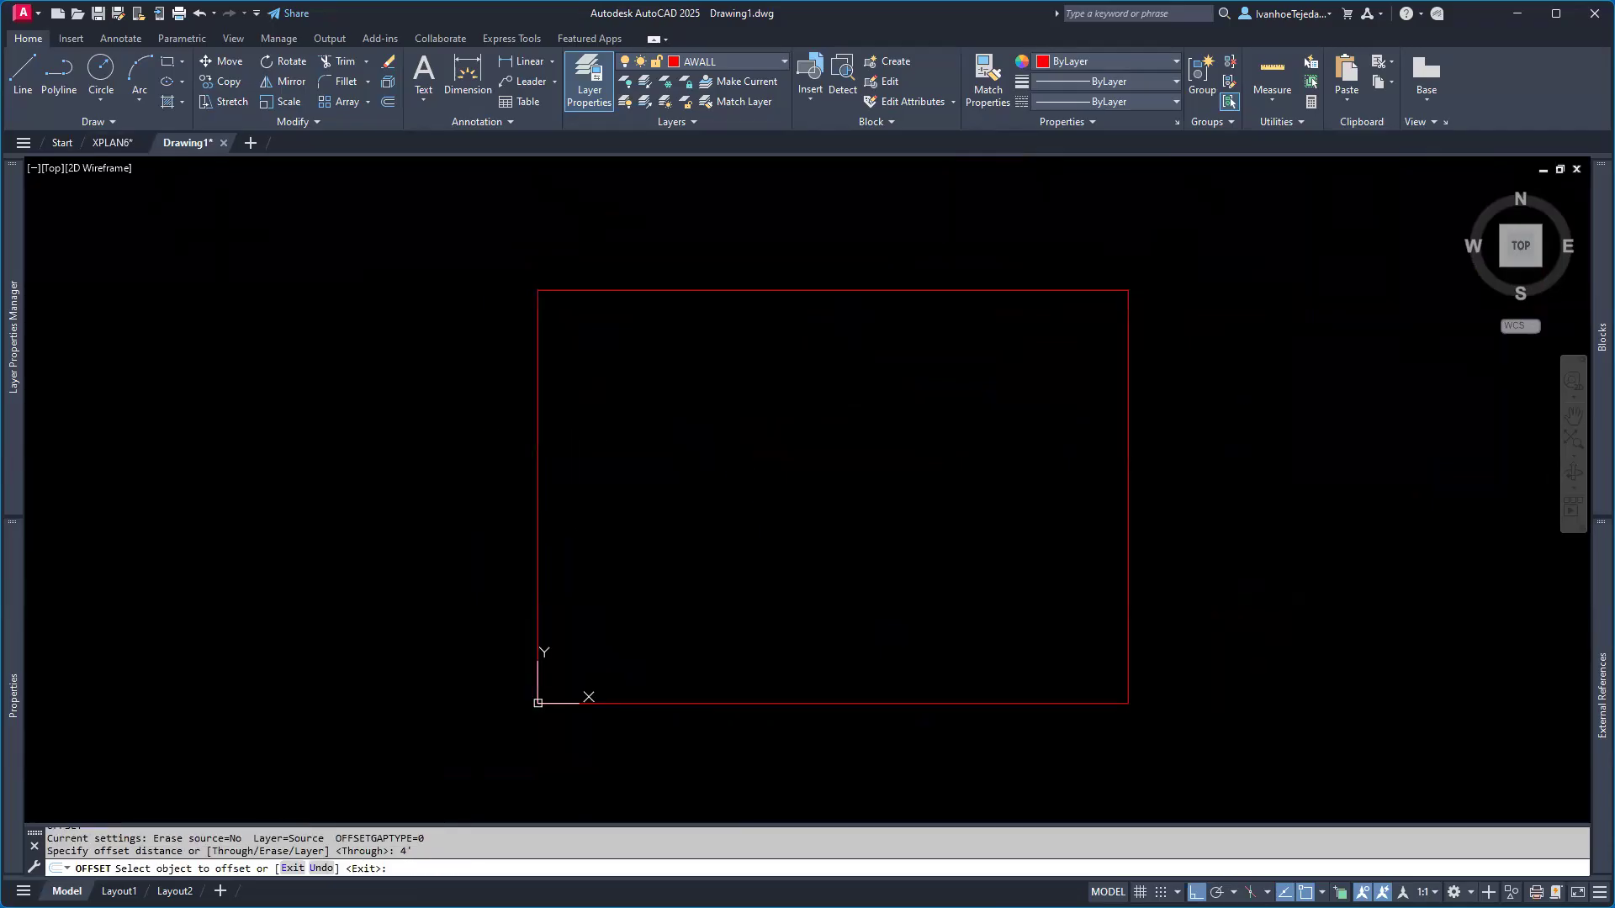
left_click(684, 450)
key("Return")
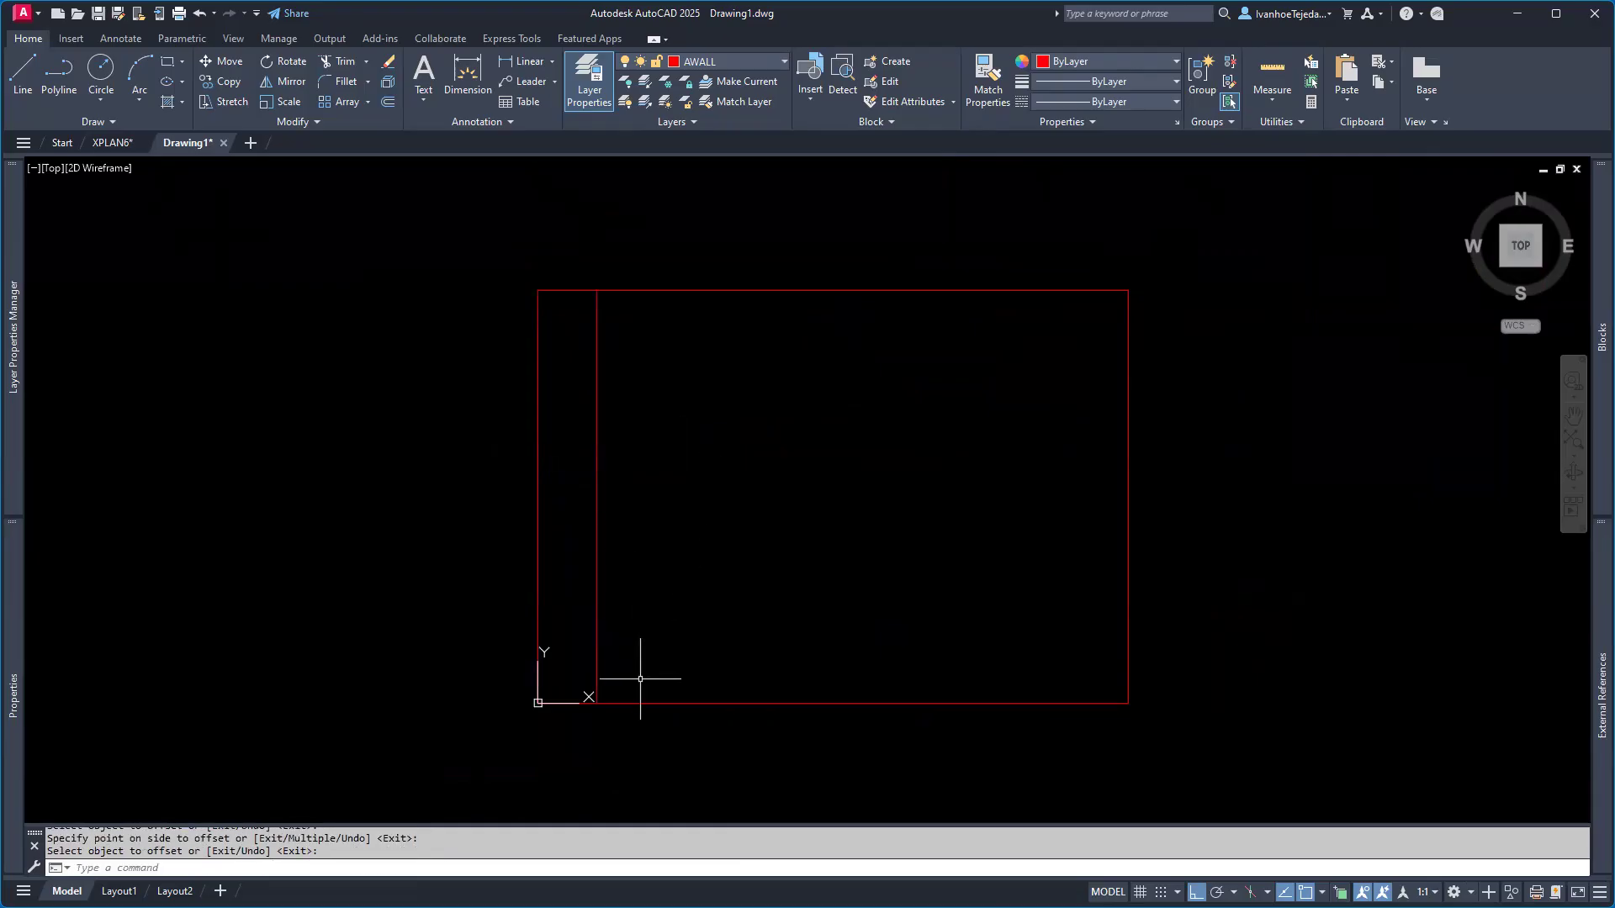
- In XPLAN6, measure the living room's left exterior wall from its lower outer corner up to the jog
left_click(110, 143)
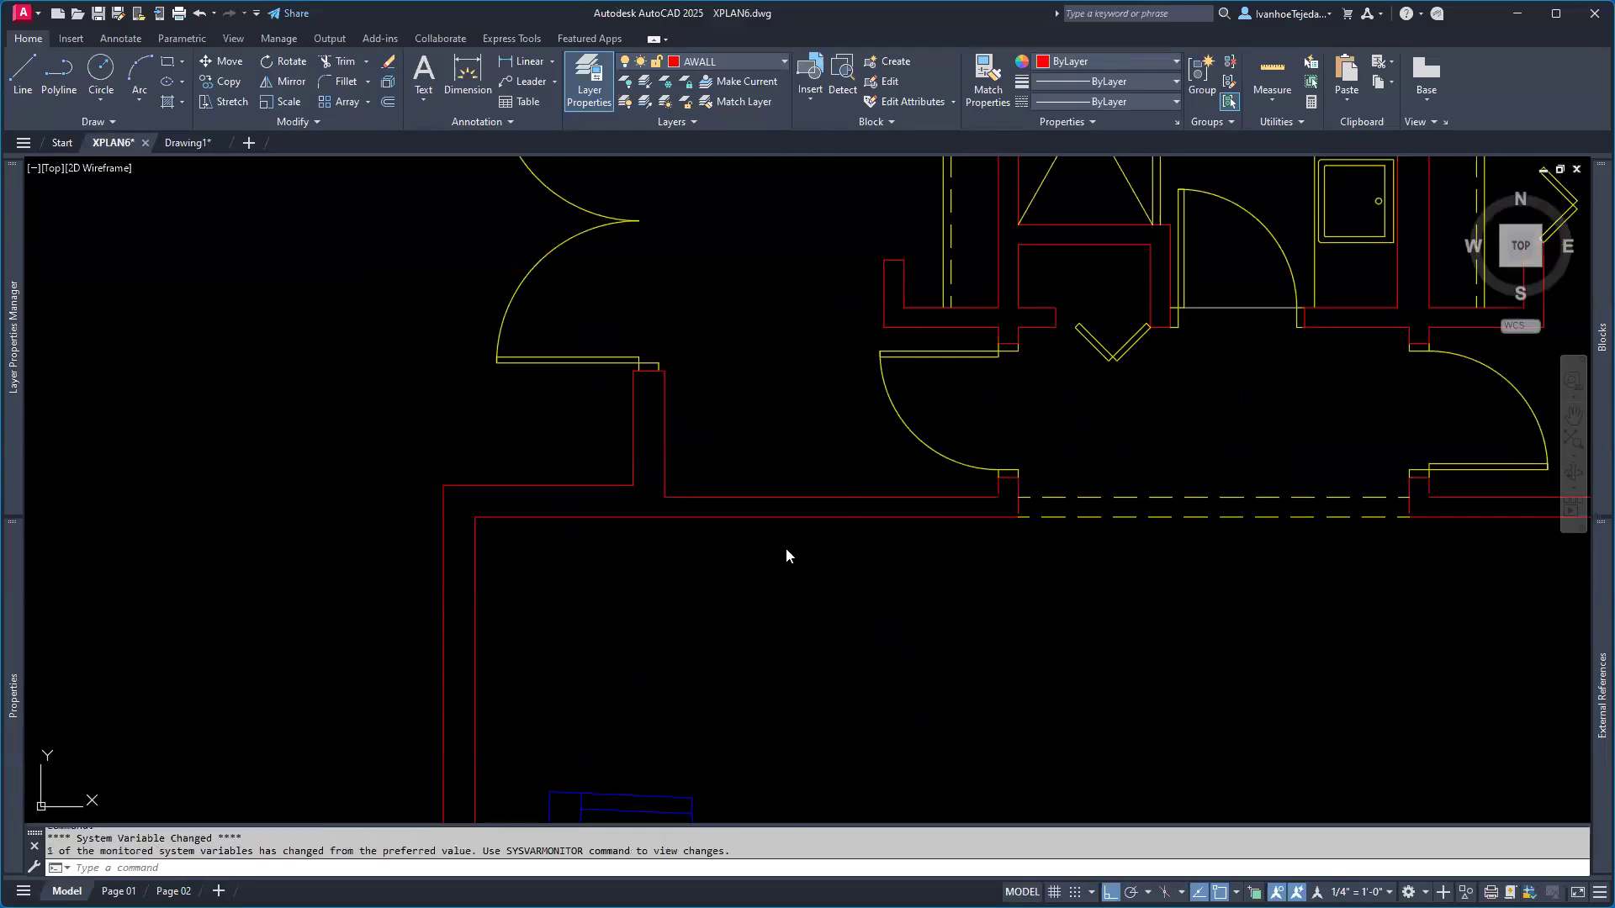
scroll(785, 555, "down", 2)
middle_click_drag(800, 648, 898, 355)
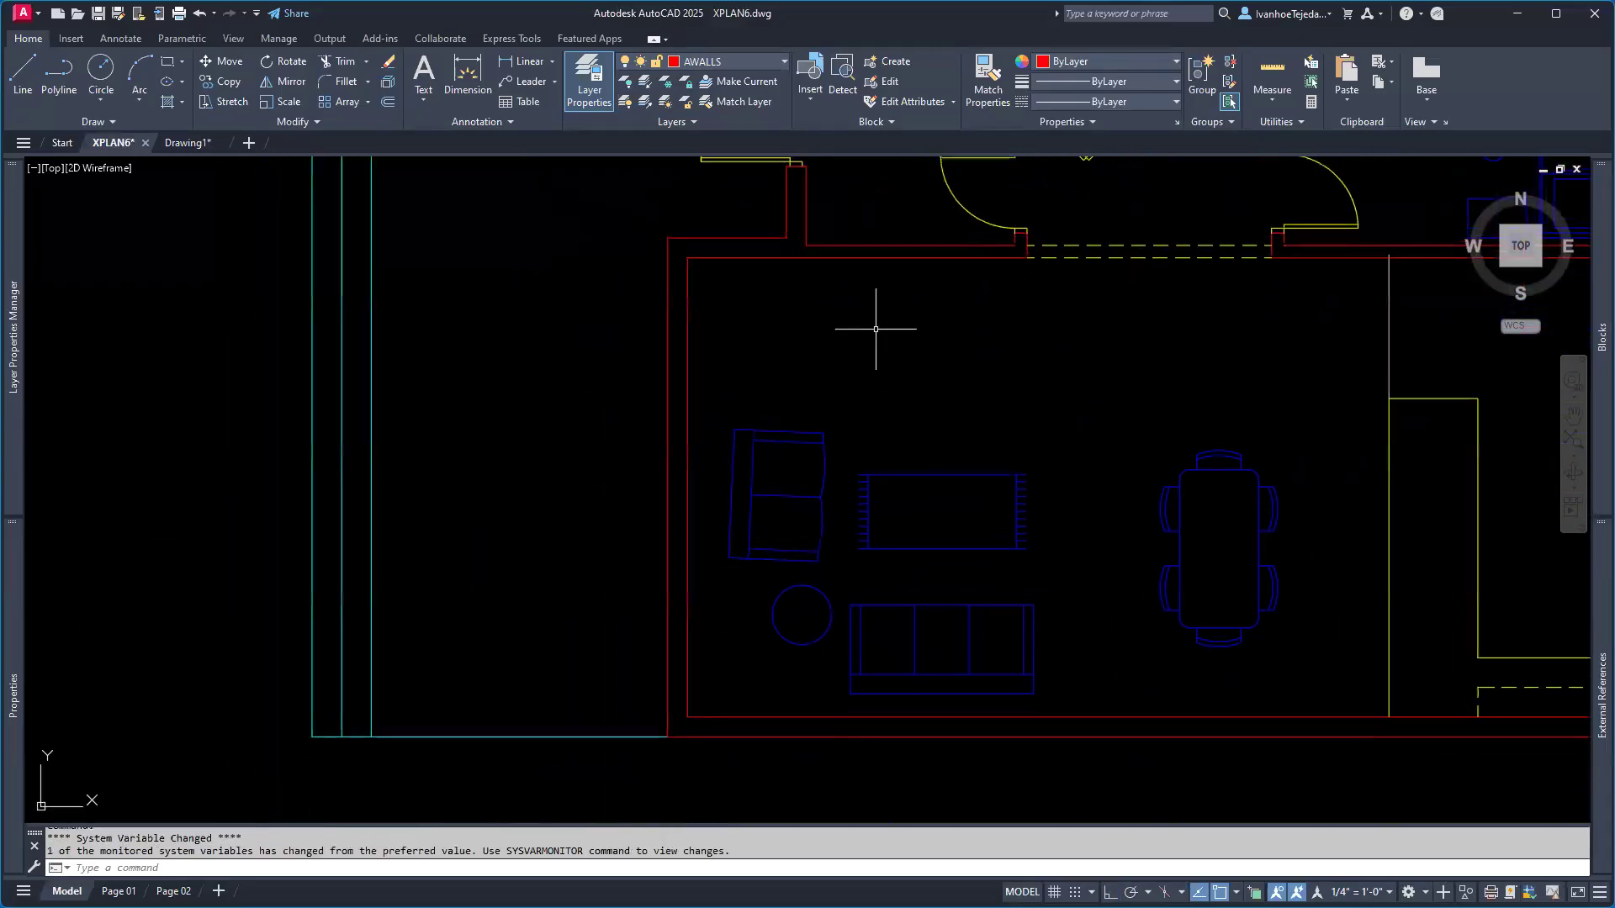
left_click(1275, 101)
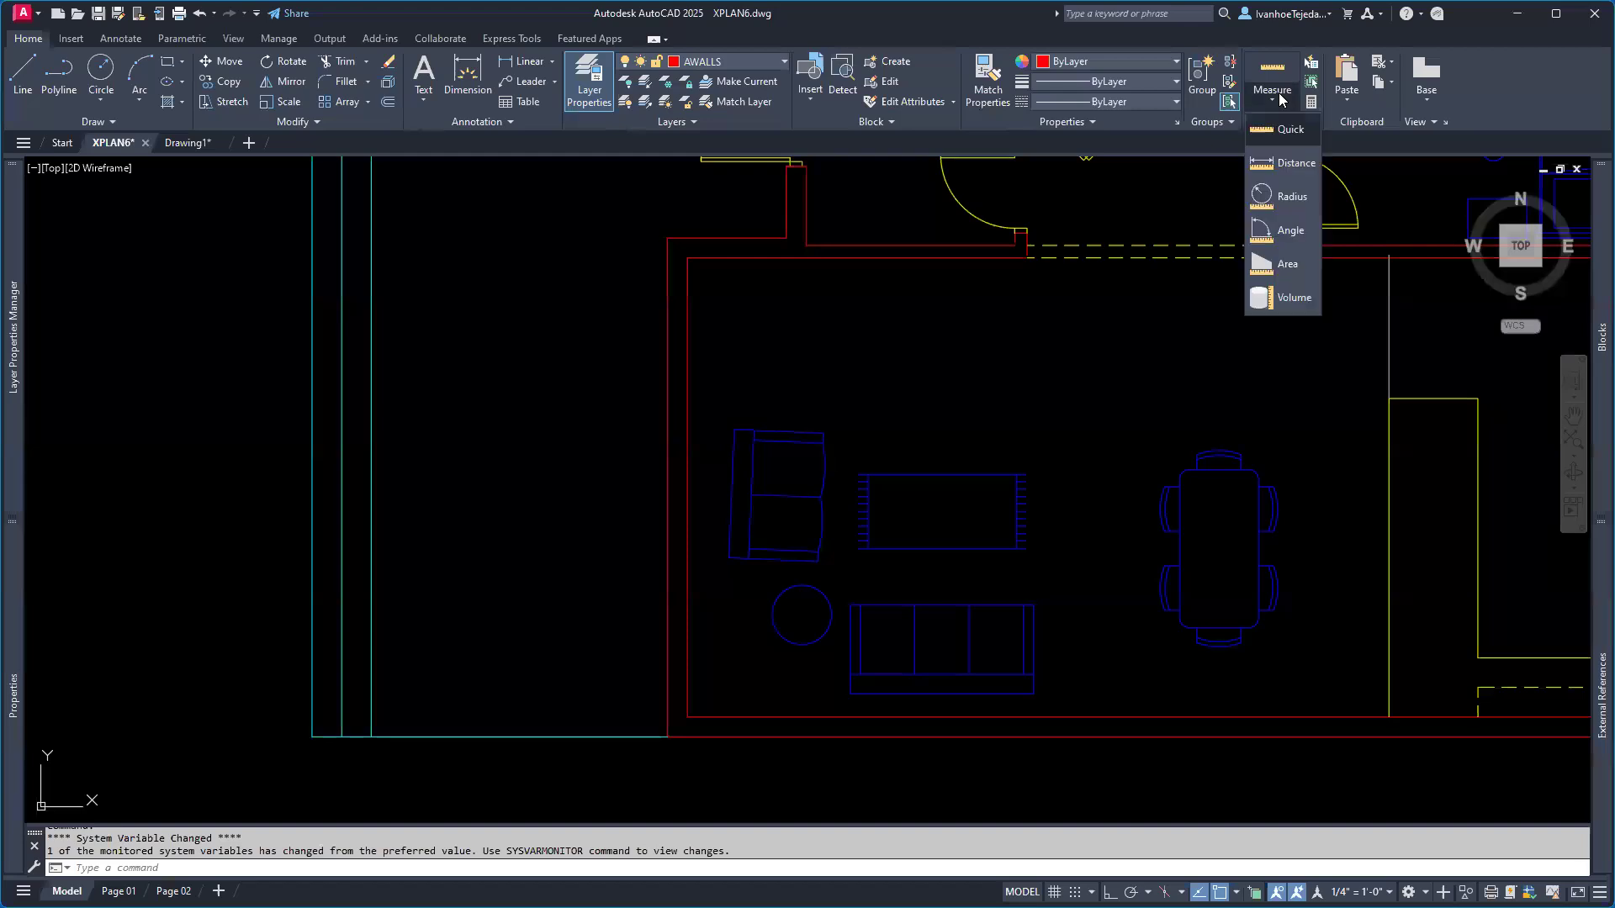
left_click(1270, 165)
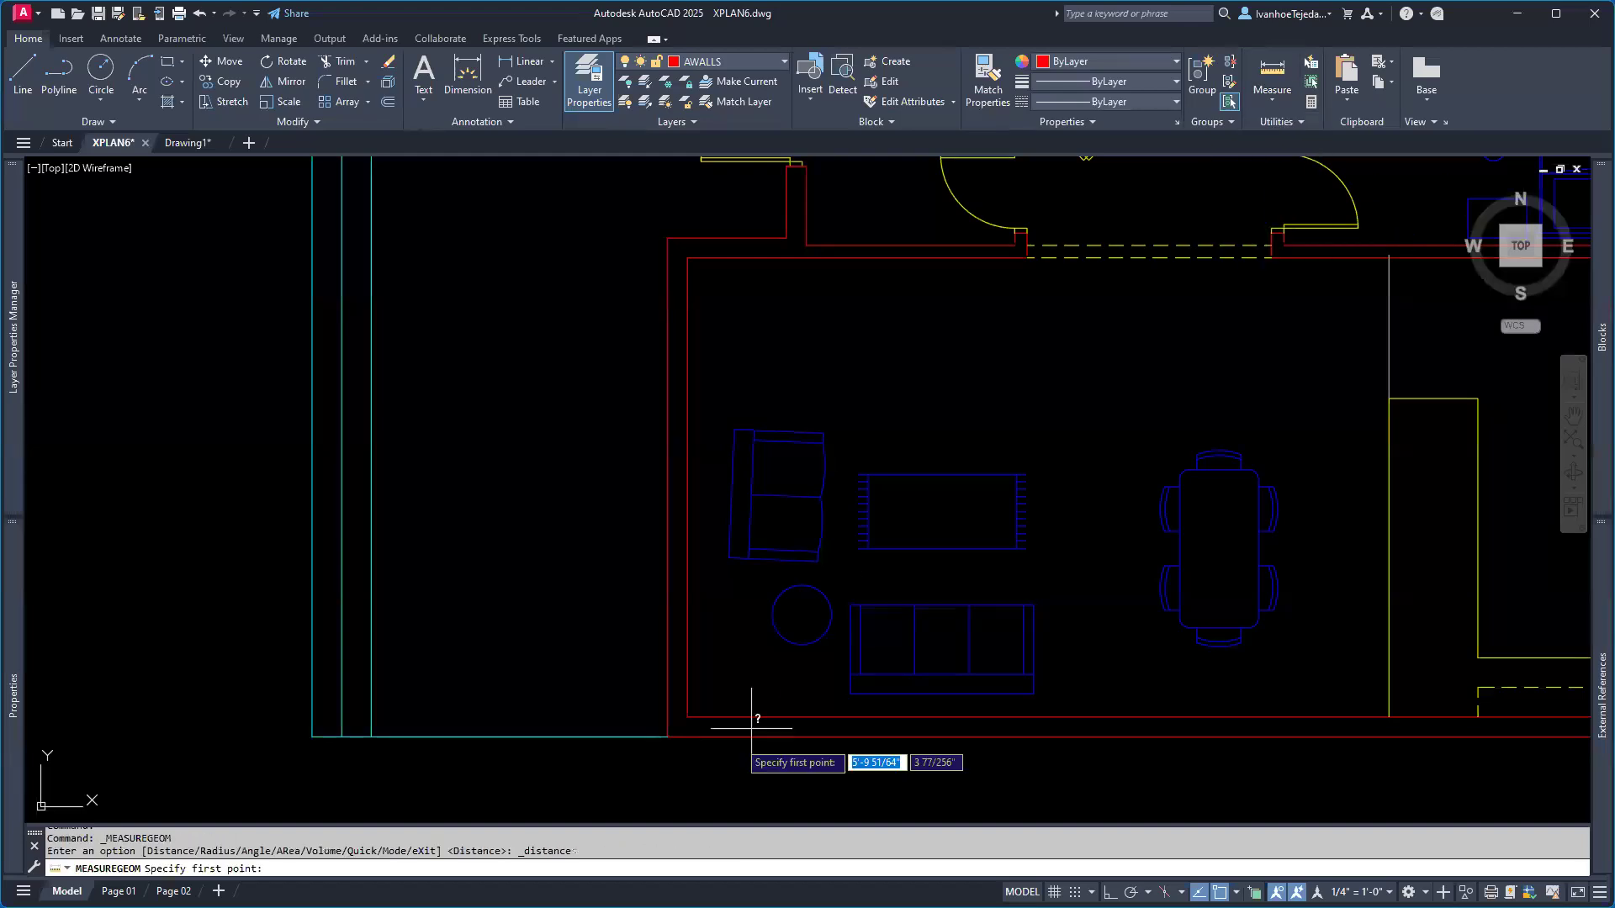
left_click(666, 737)
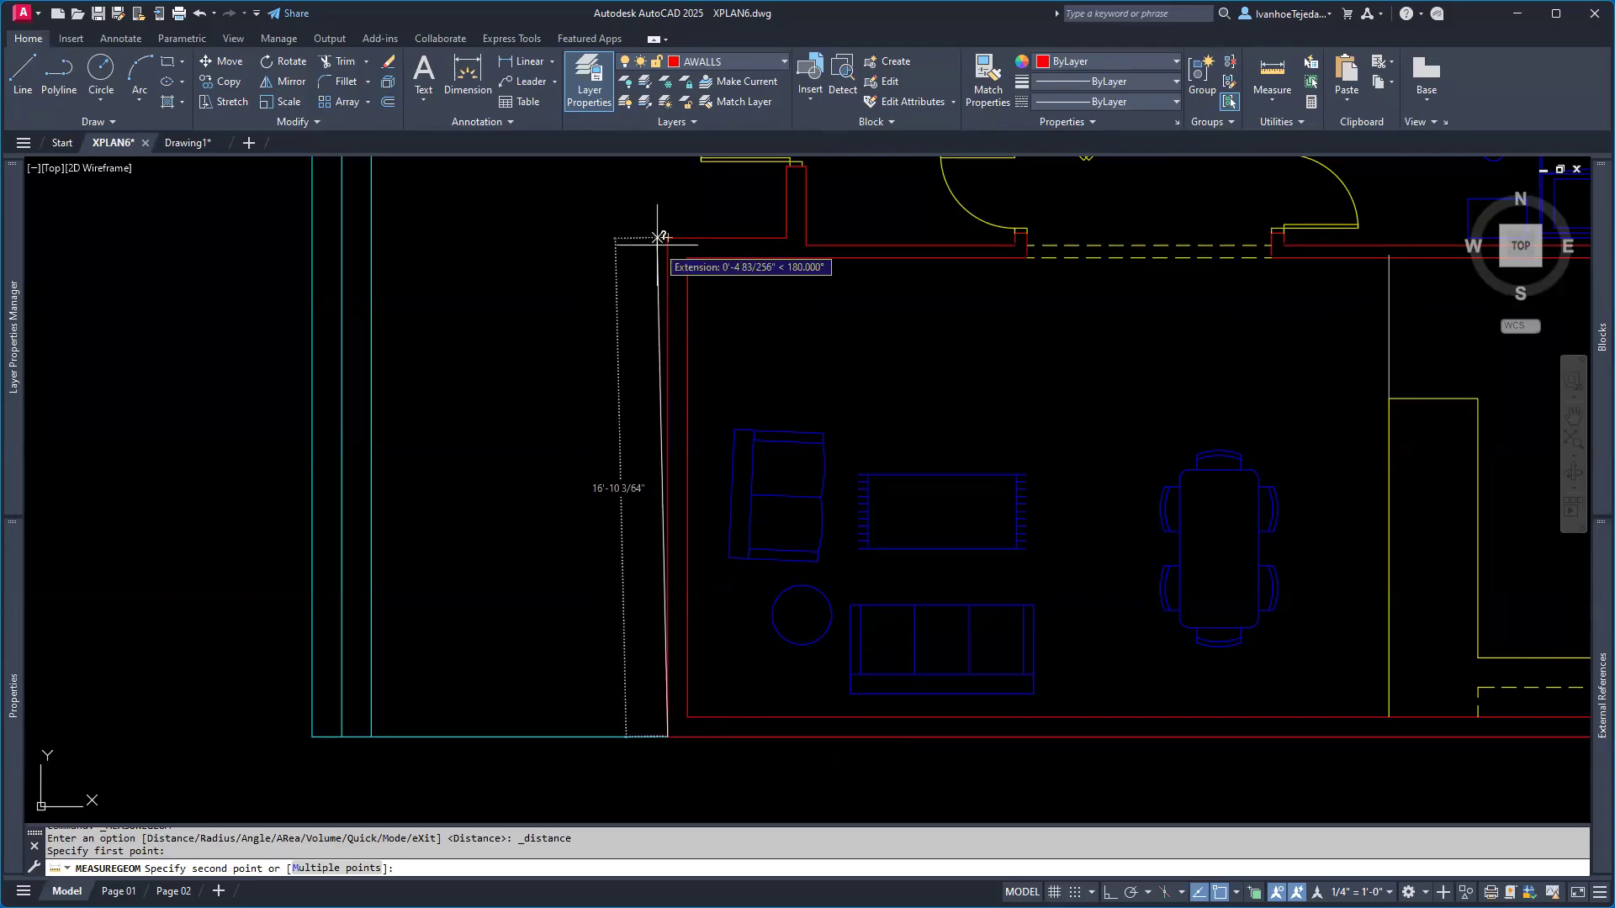
key("Escape")
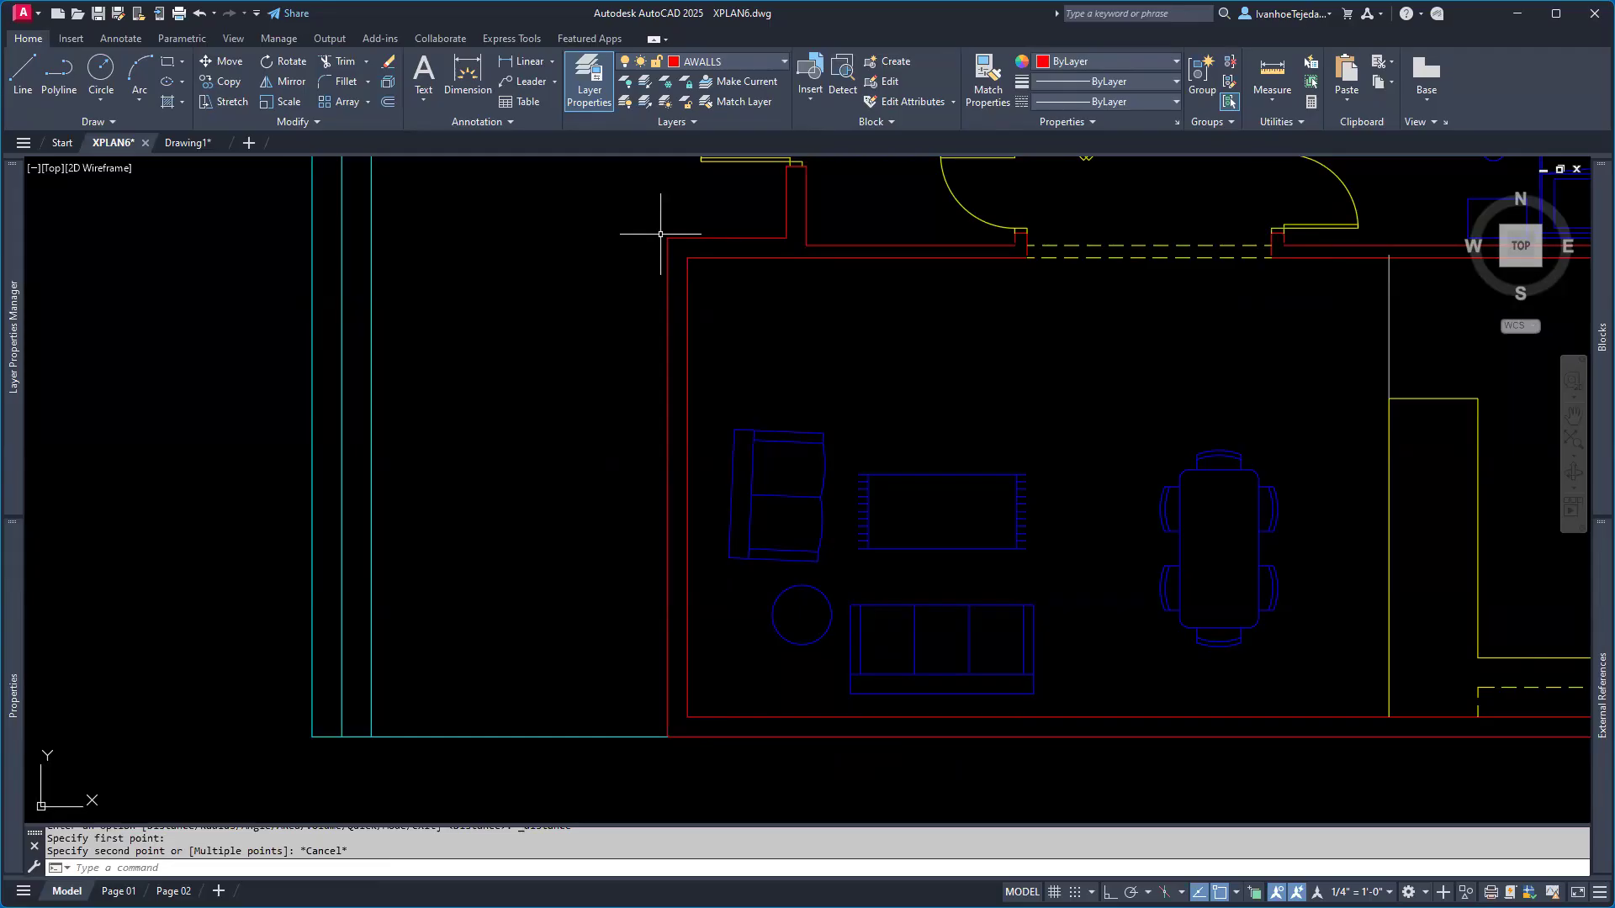
- In Drawing1, offset the rectangle's bottom line 16'-10" upward
left_click(185, 143)
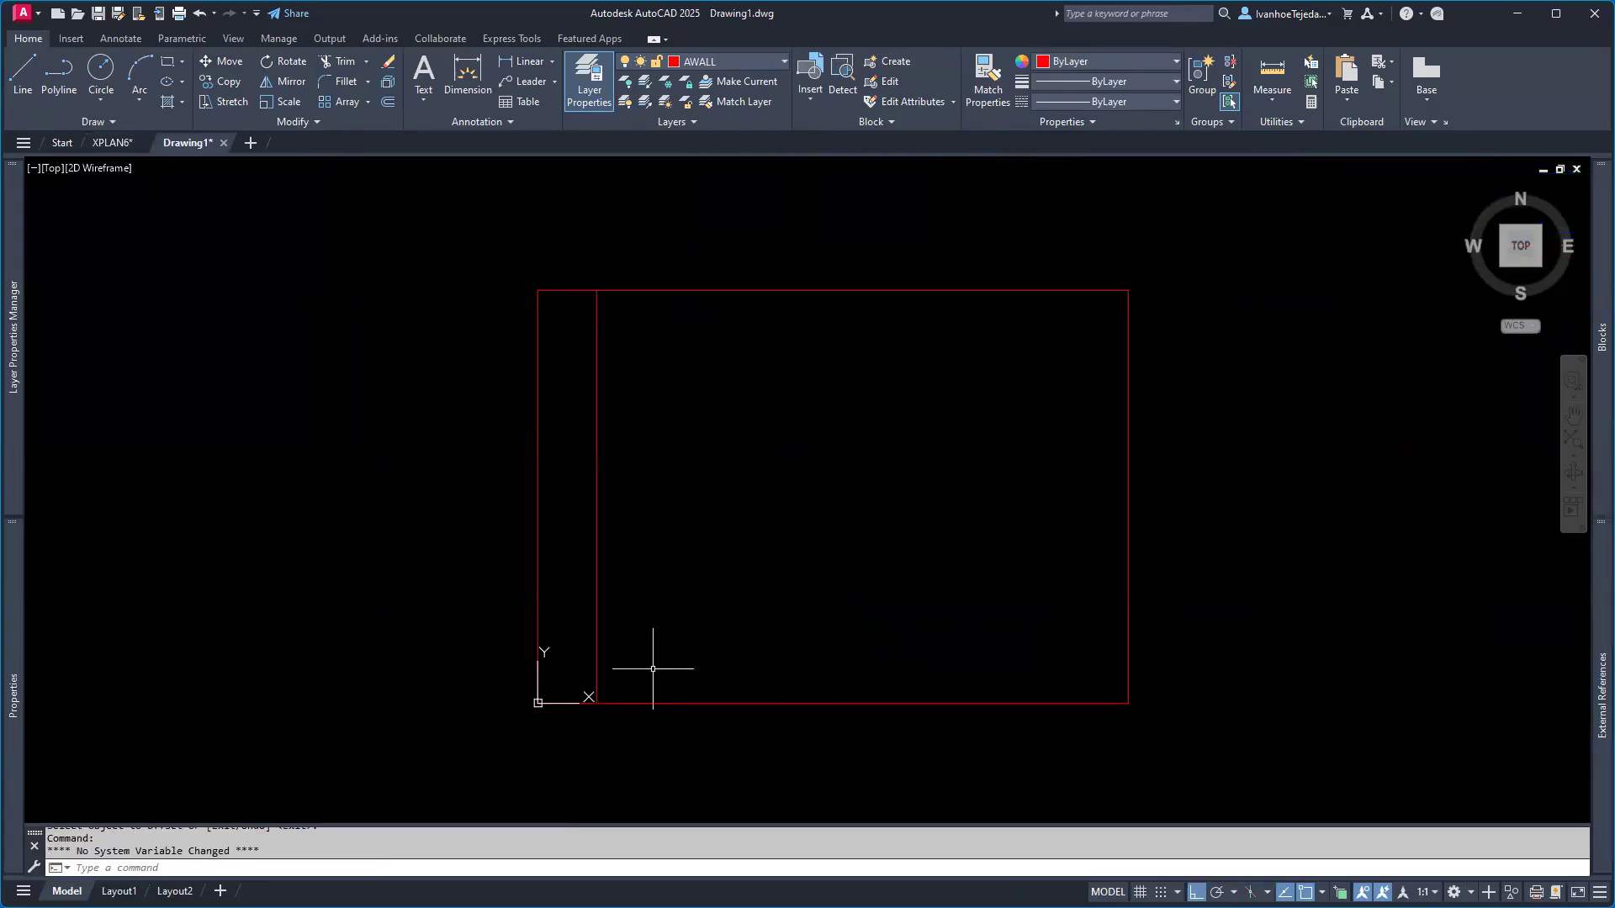
type("o")
key("Return")
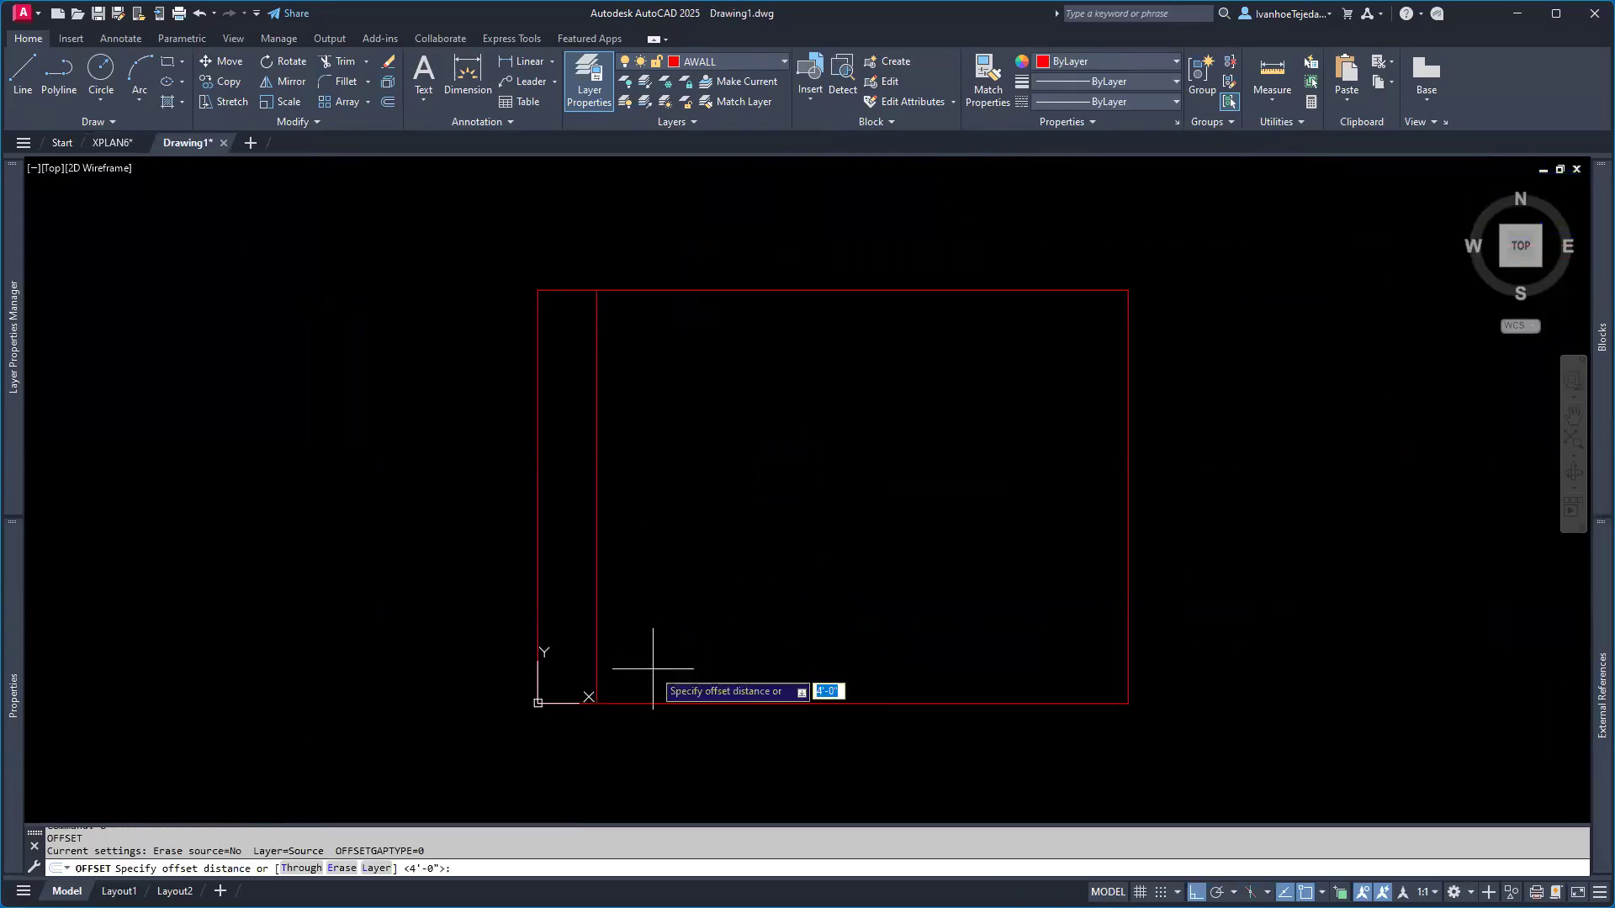
type("16'10")
key("Return")
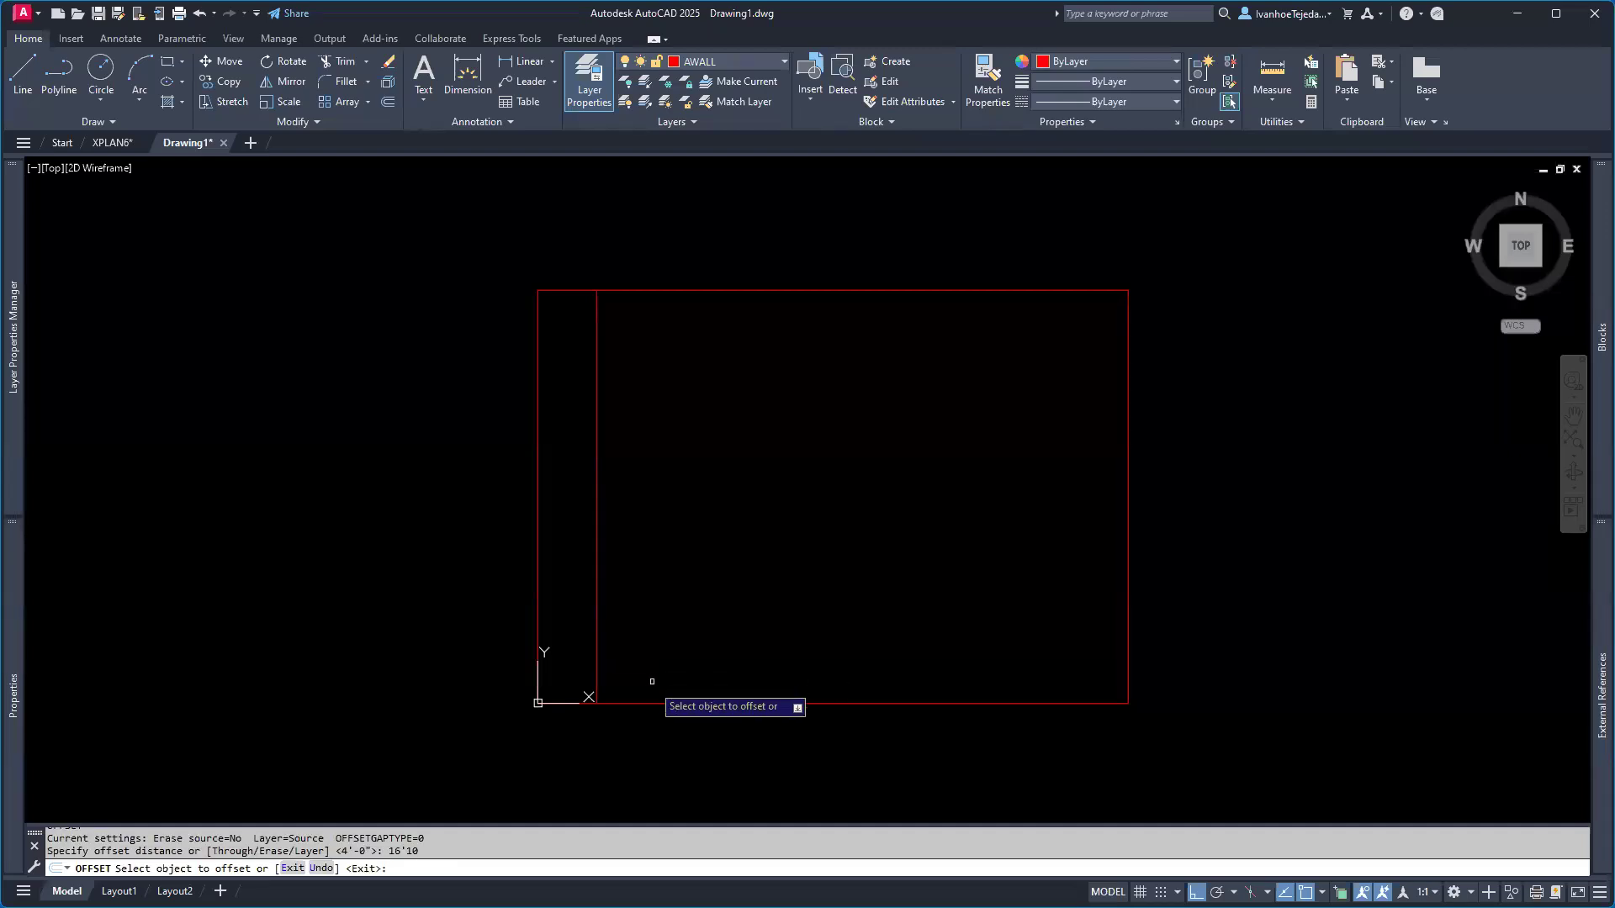
left_click(653, 703)
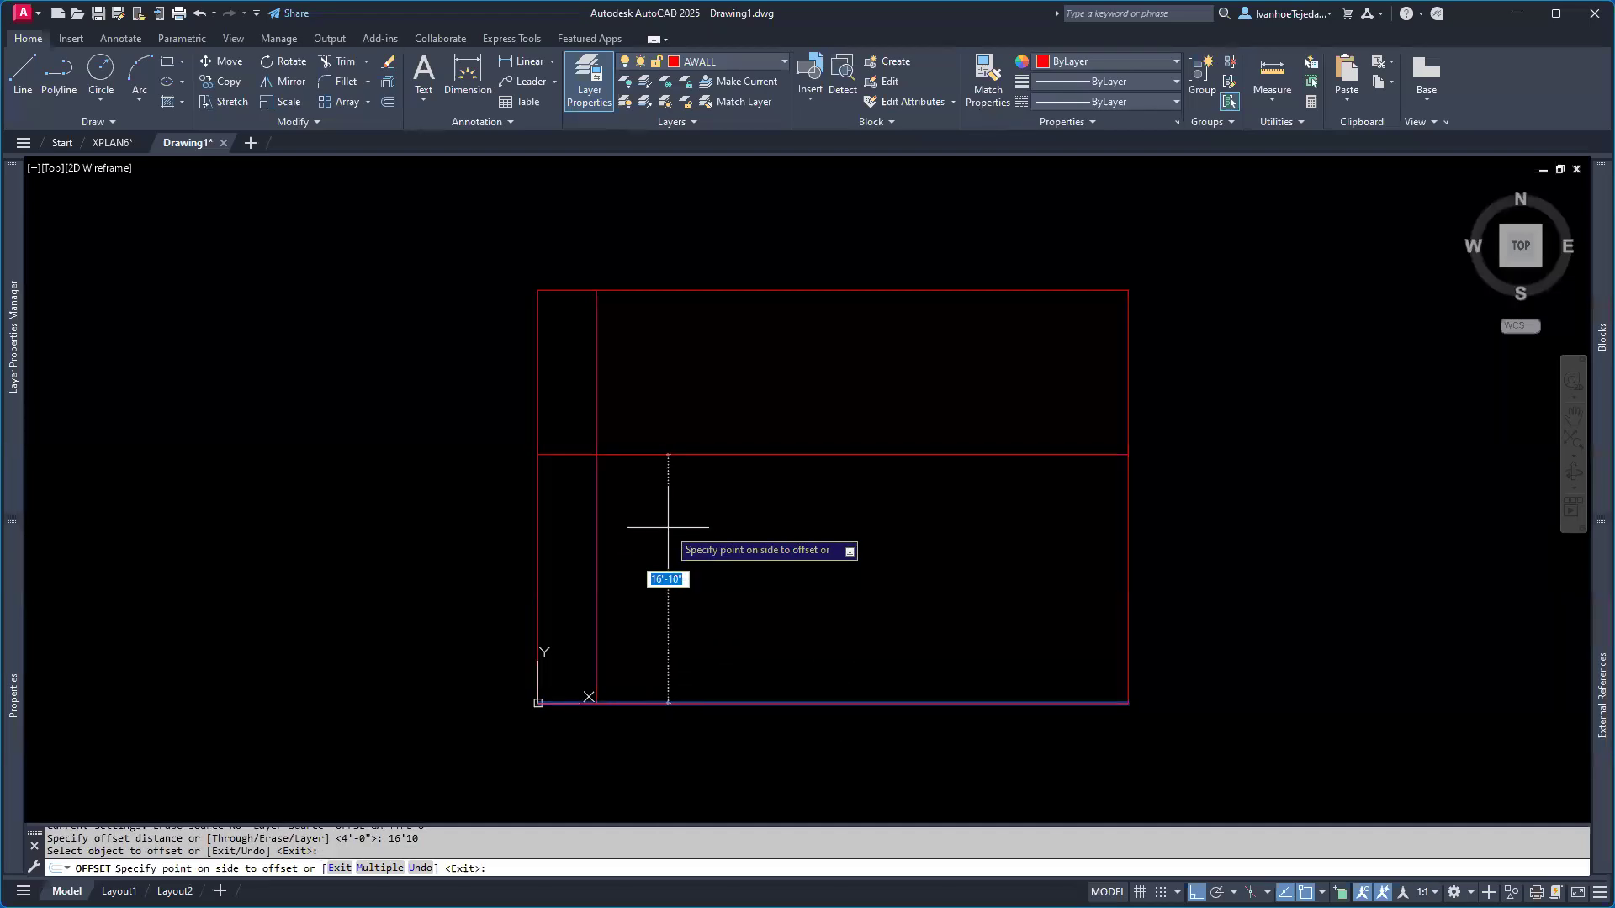
left_click(663, 534)
key("Return")
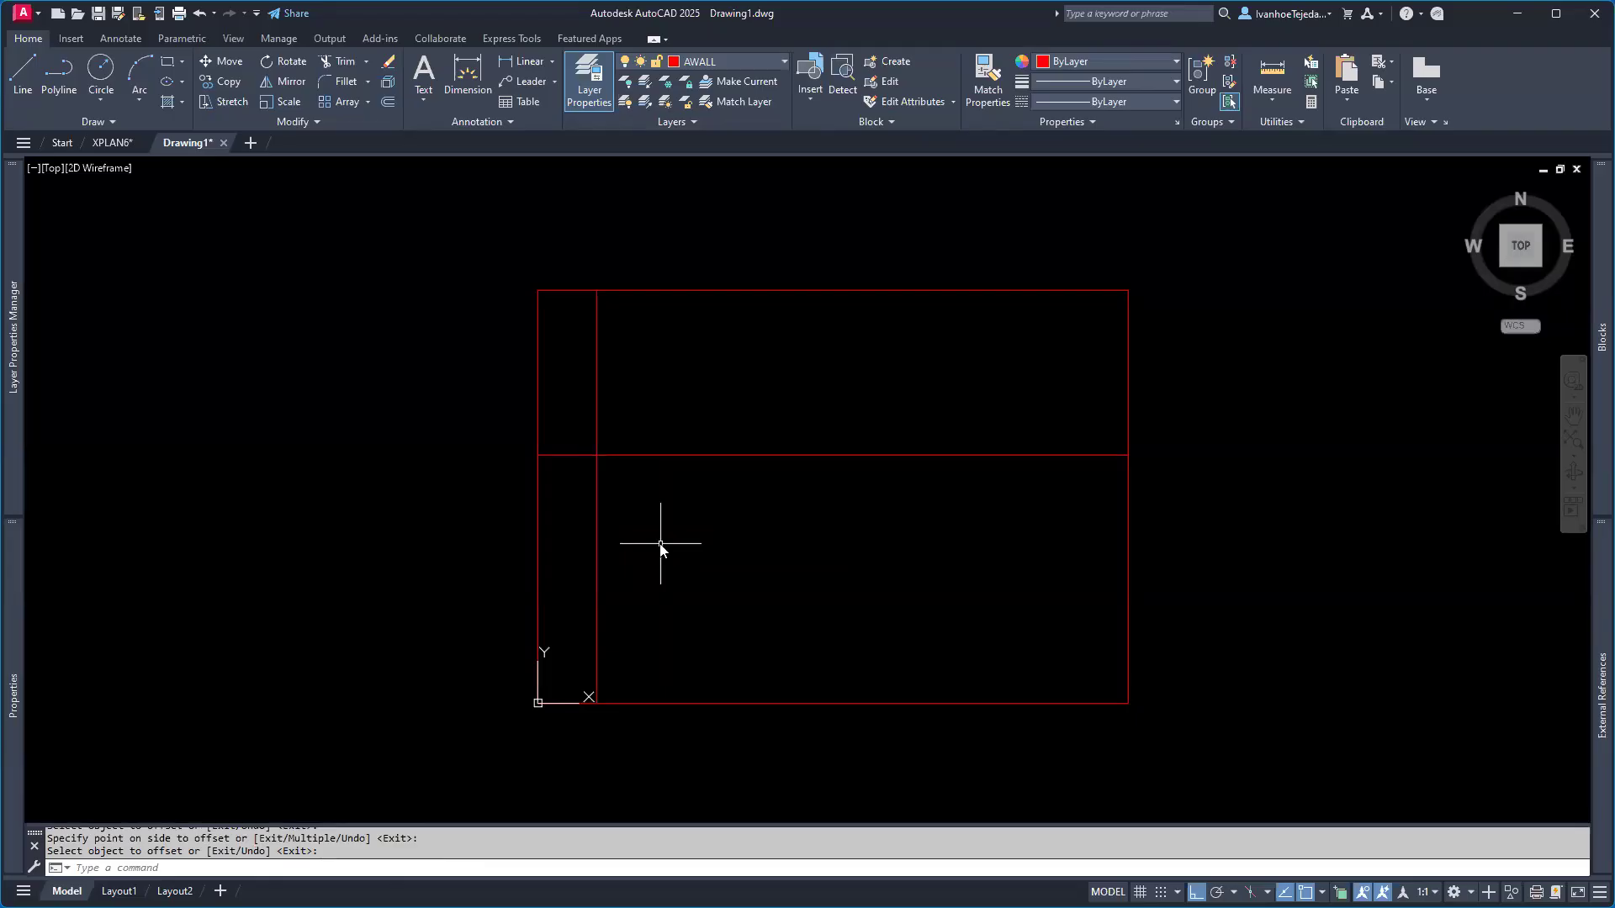
- Fillet the left, offset and top lines with the Multiple option to form the stepped notch at the outline's upper-left corner
type("F")
key("Return")
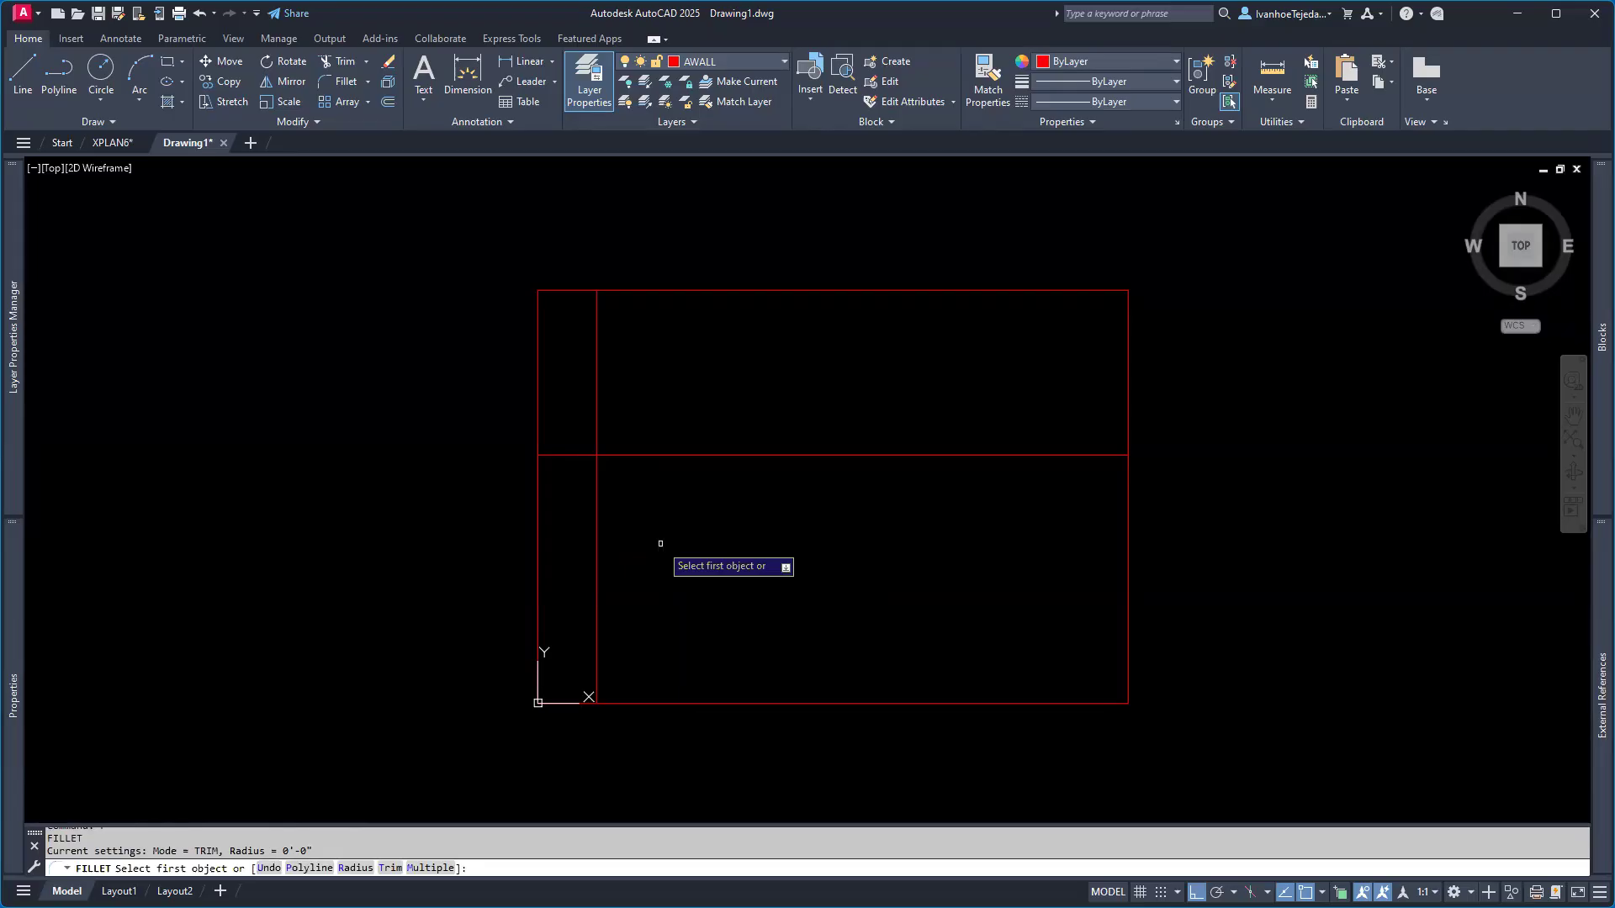
type("m")
key("Return")
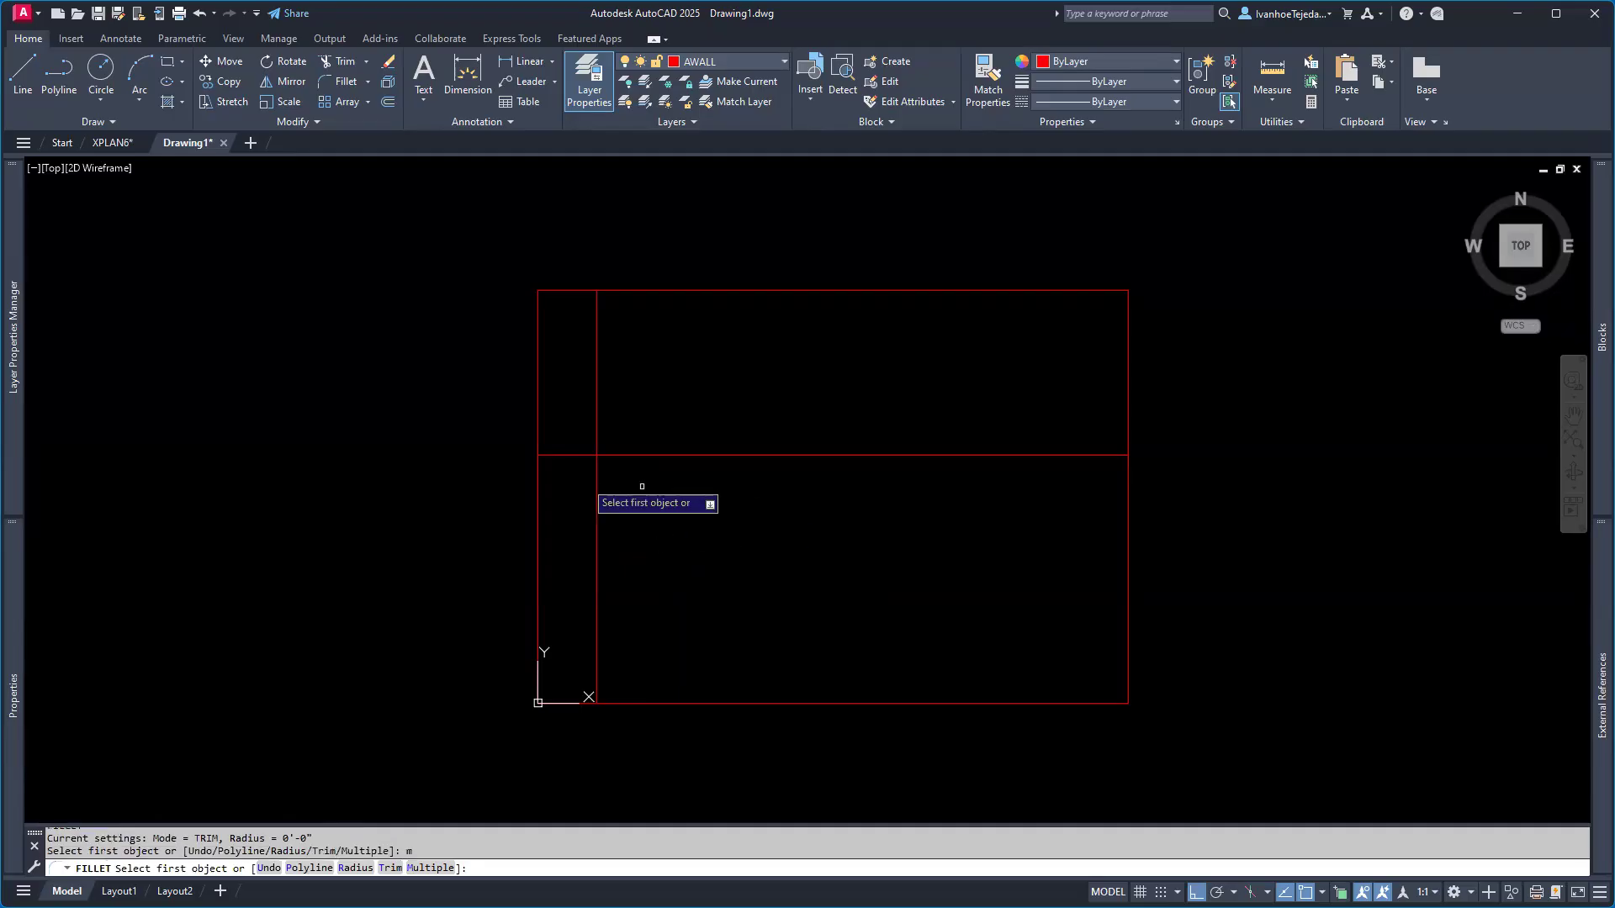
left_click(535, 480)
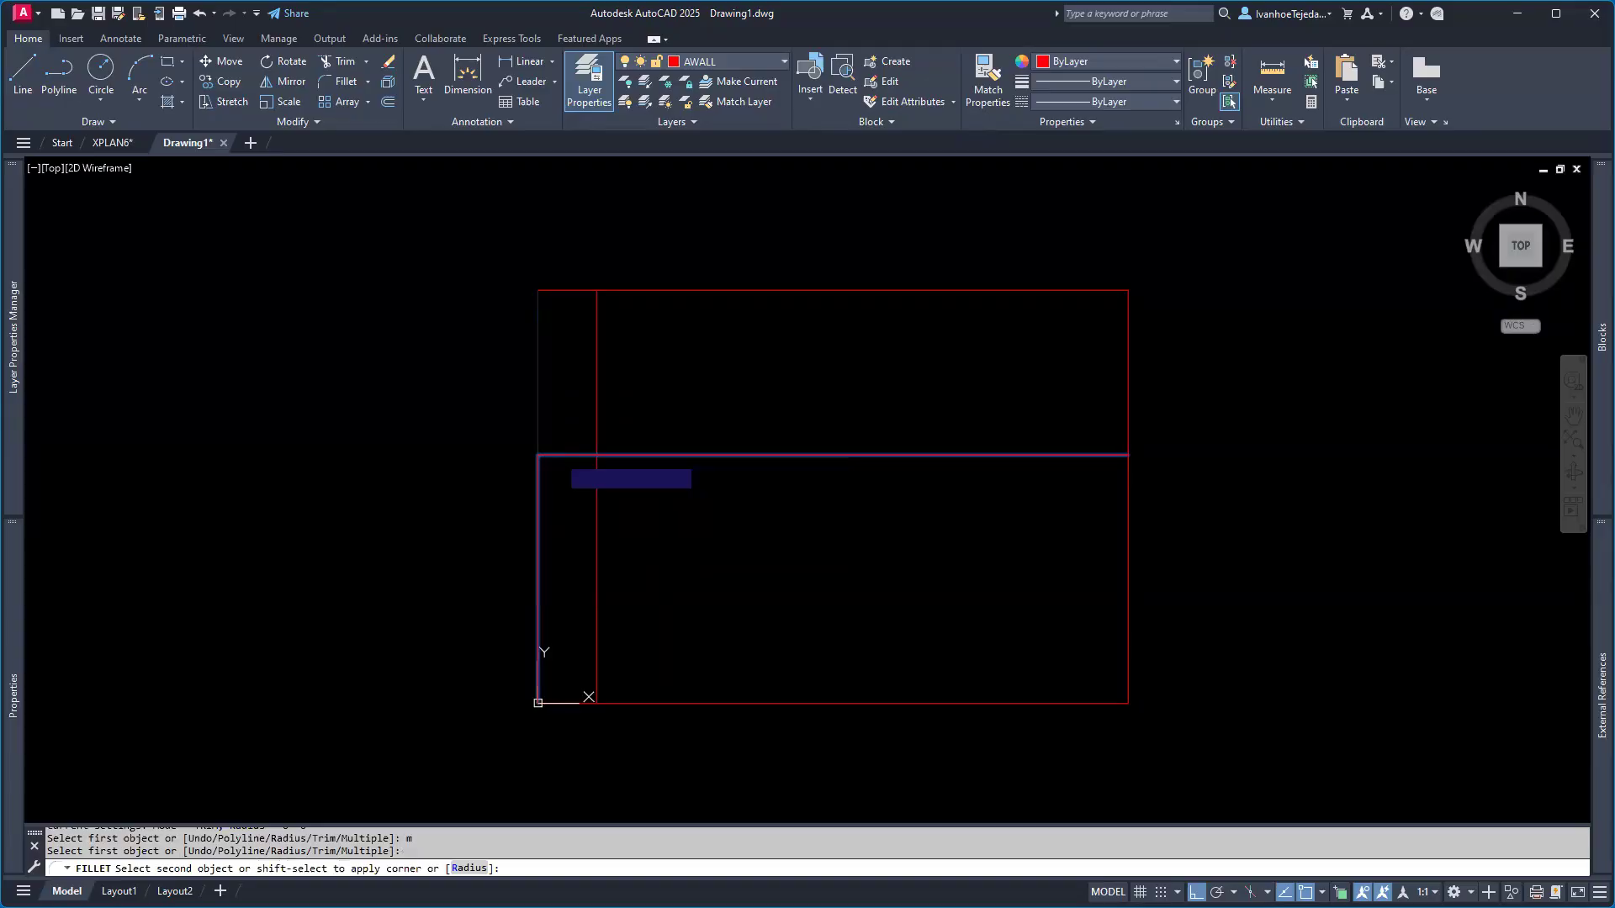
left_click(575, 456)
left_click(576, 455)
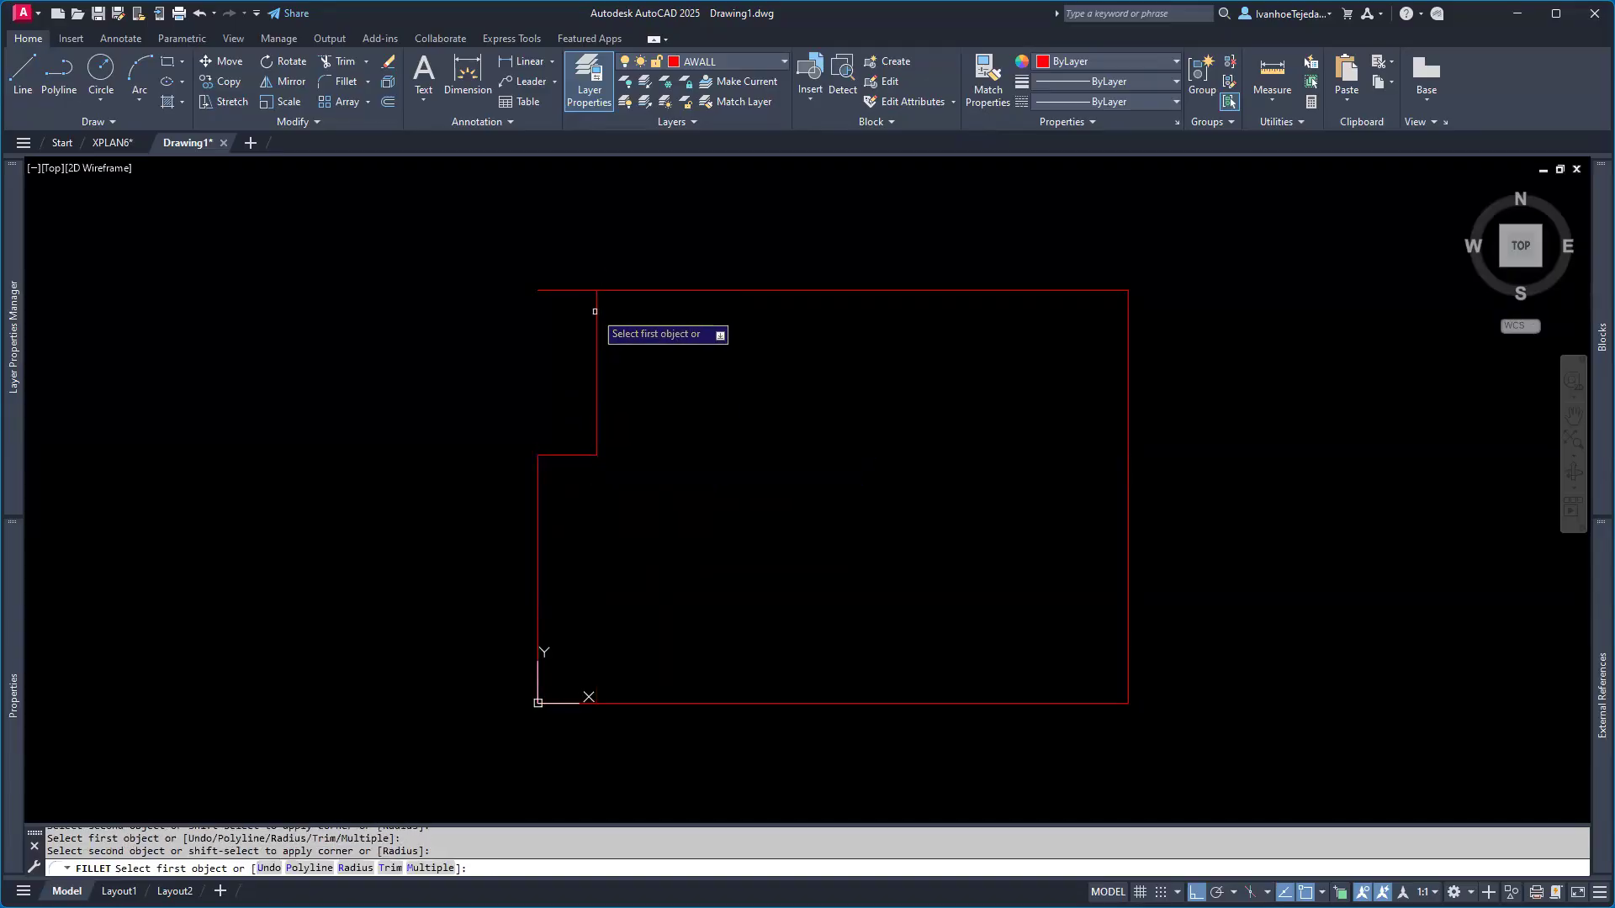
left_click(612, 291)
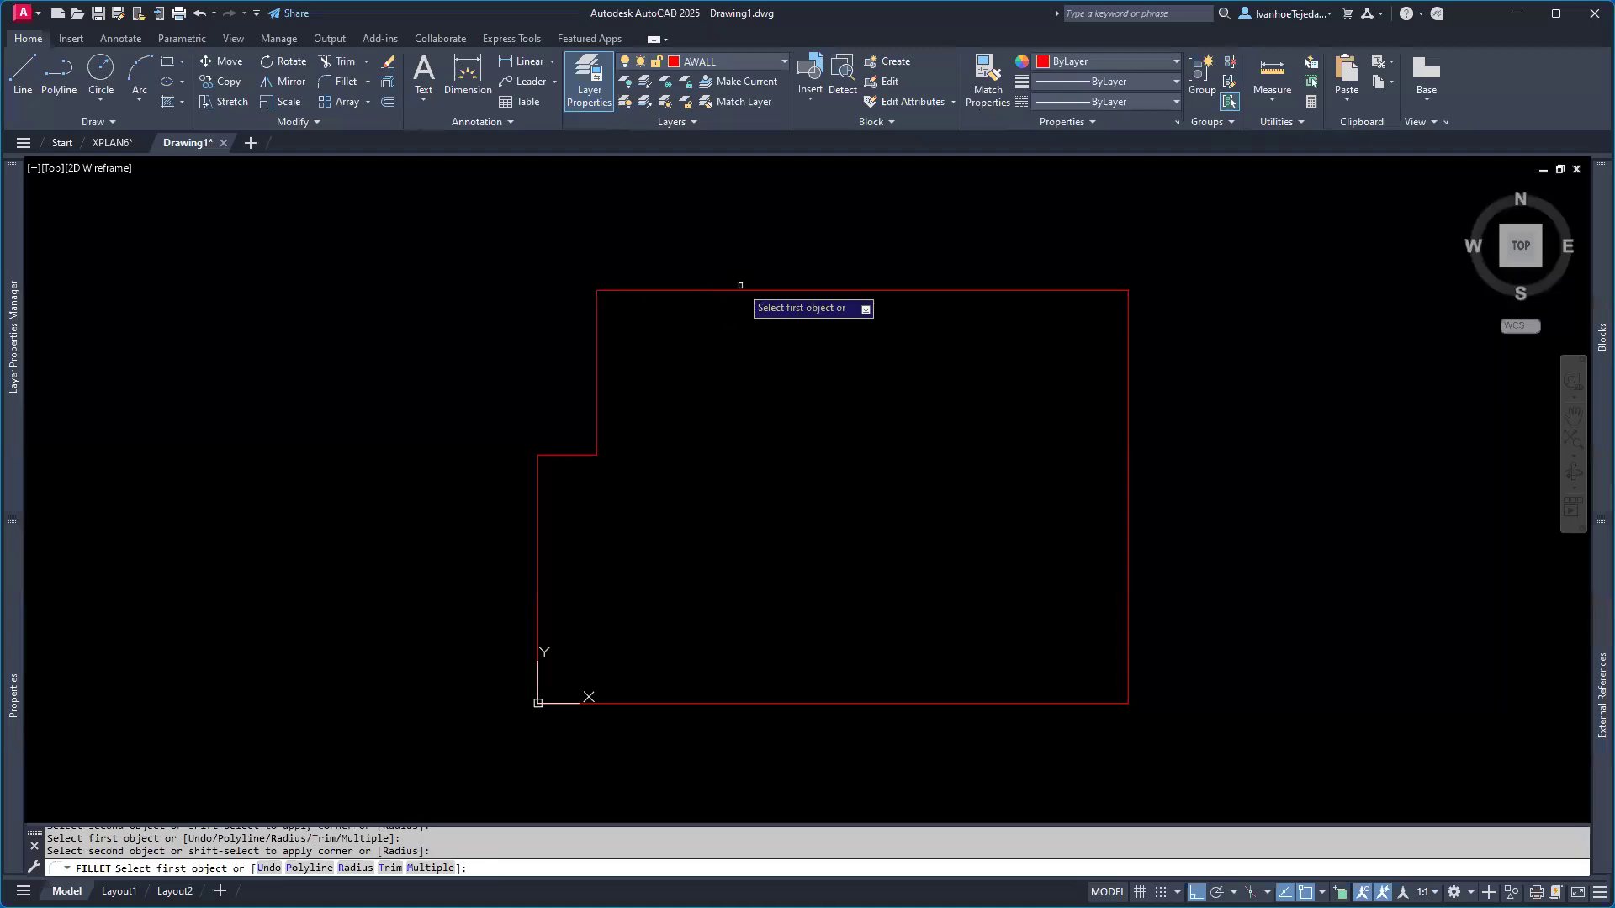
key("Escape")
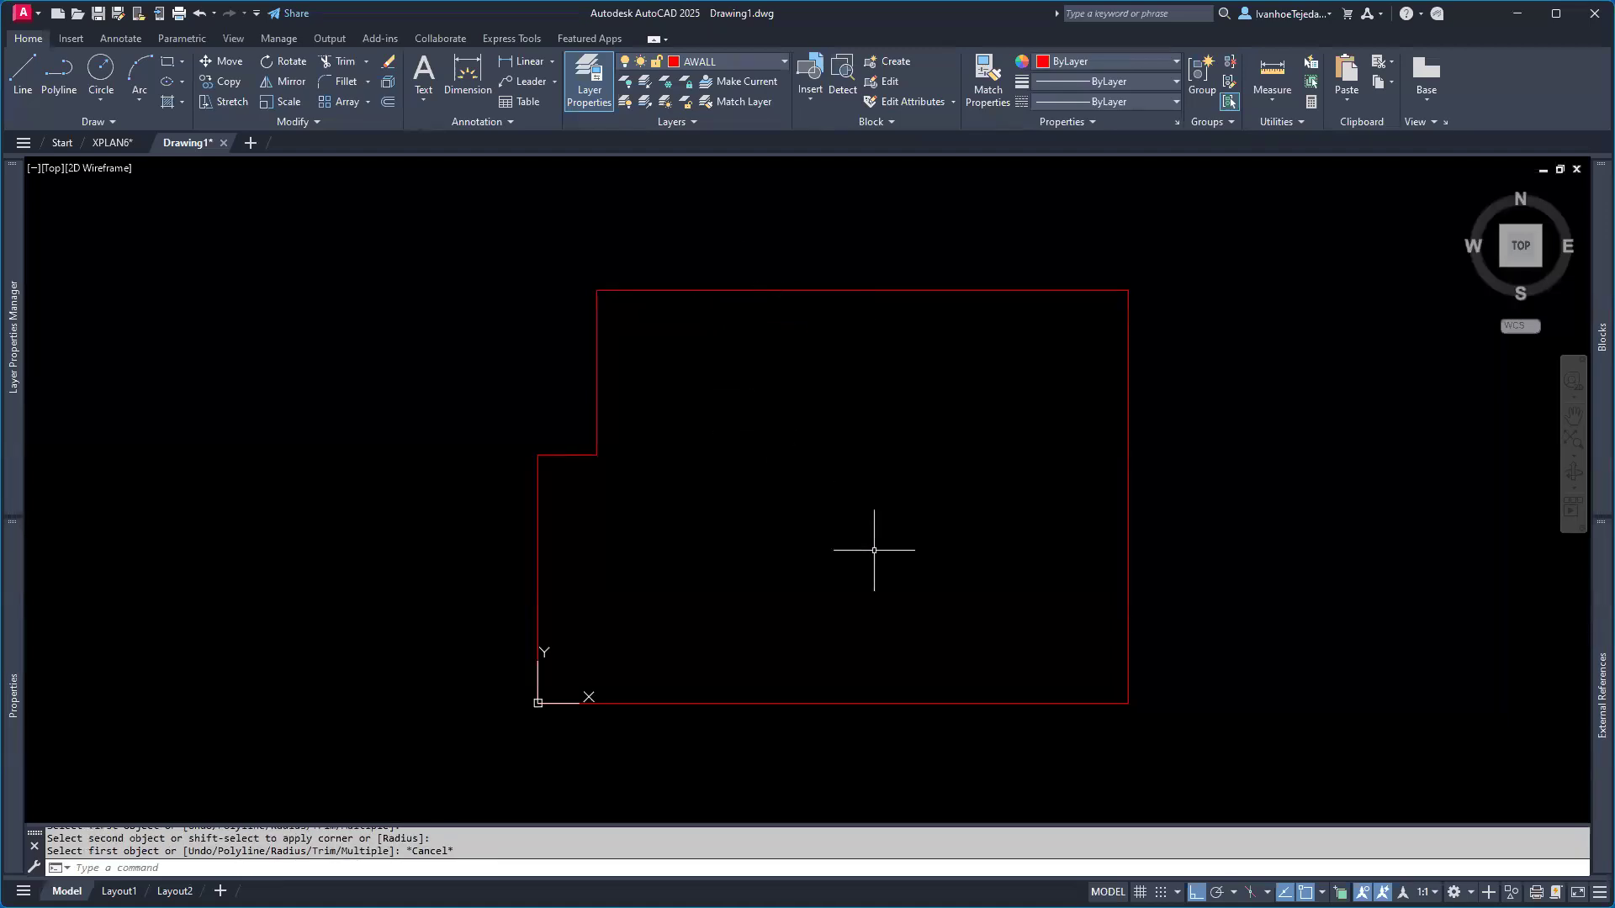
- In XPLAN6, use Quick measure to check the dimensions of the exterior walls along the plan's bottom side
left_click(111, 143)
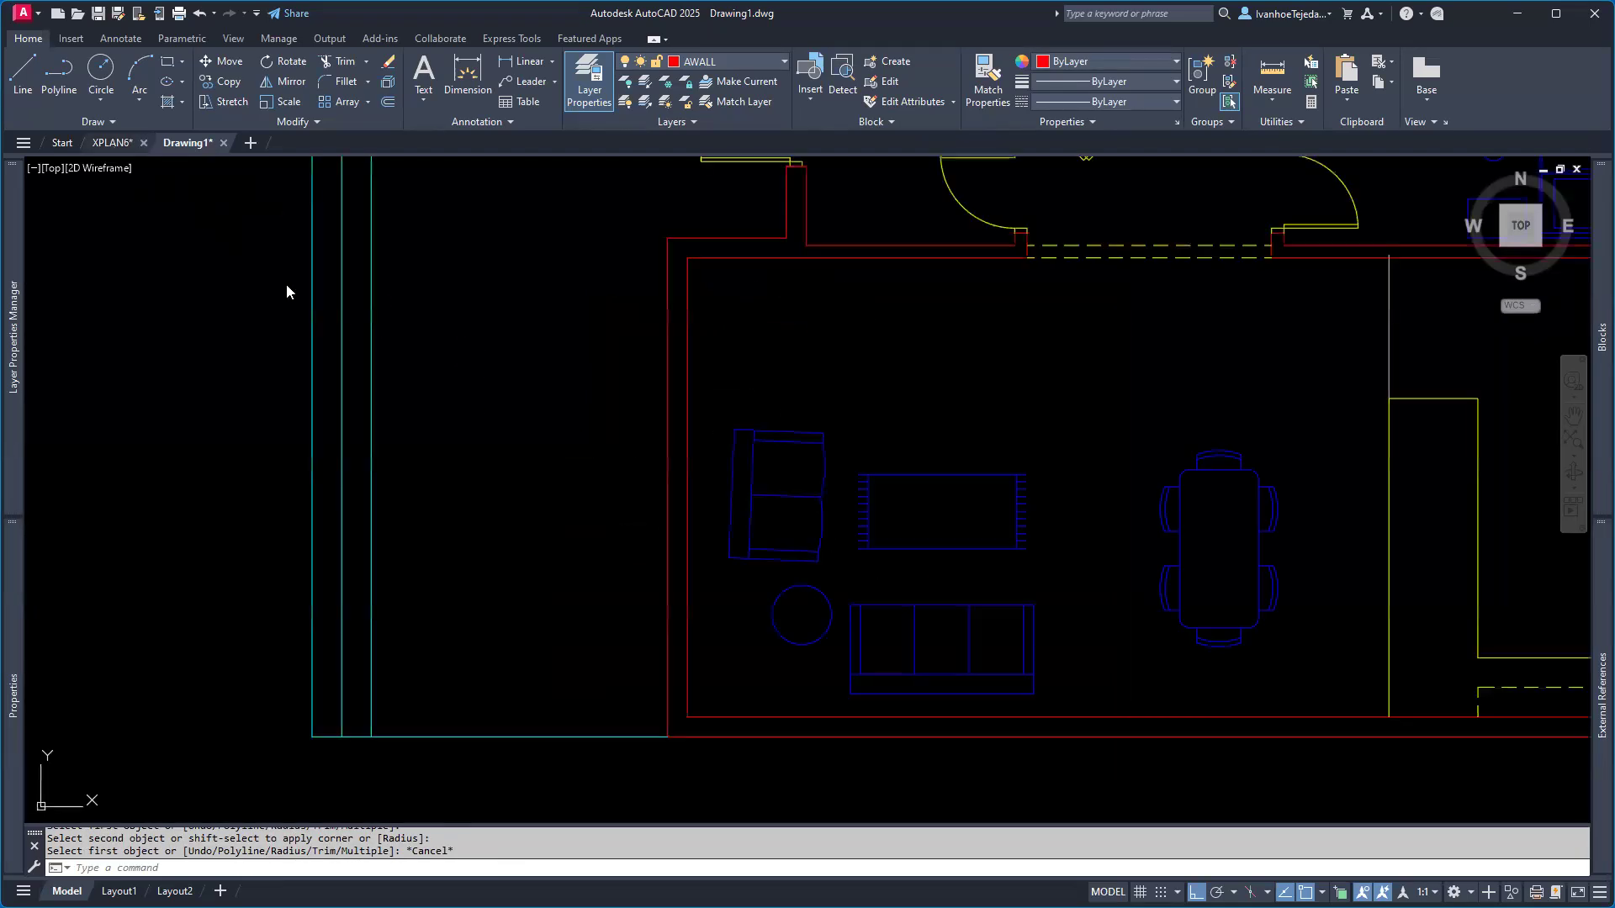
scroll(1169, 496, "down", 5)
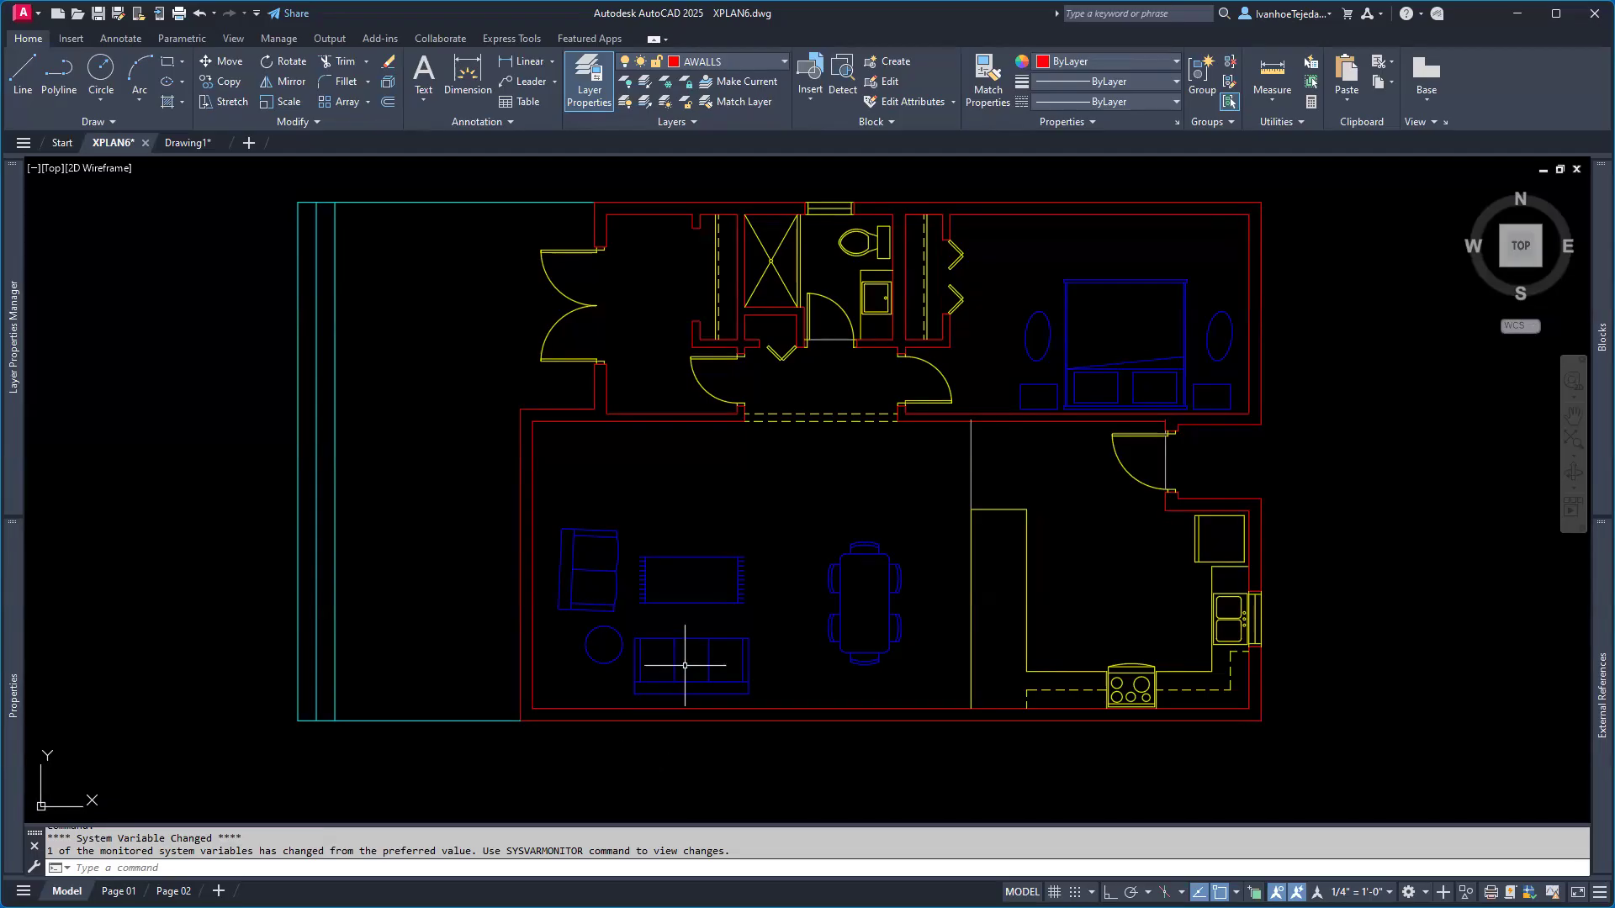
left_click(1273, 99)
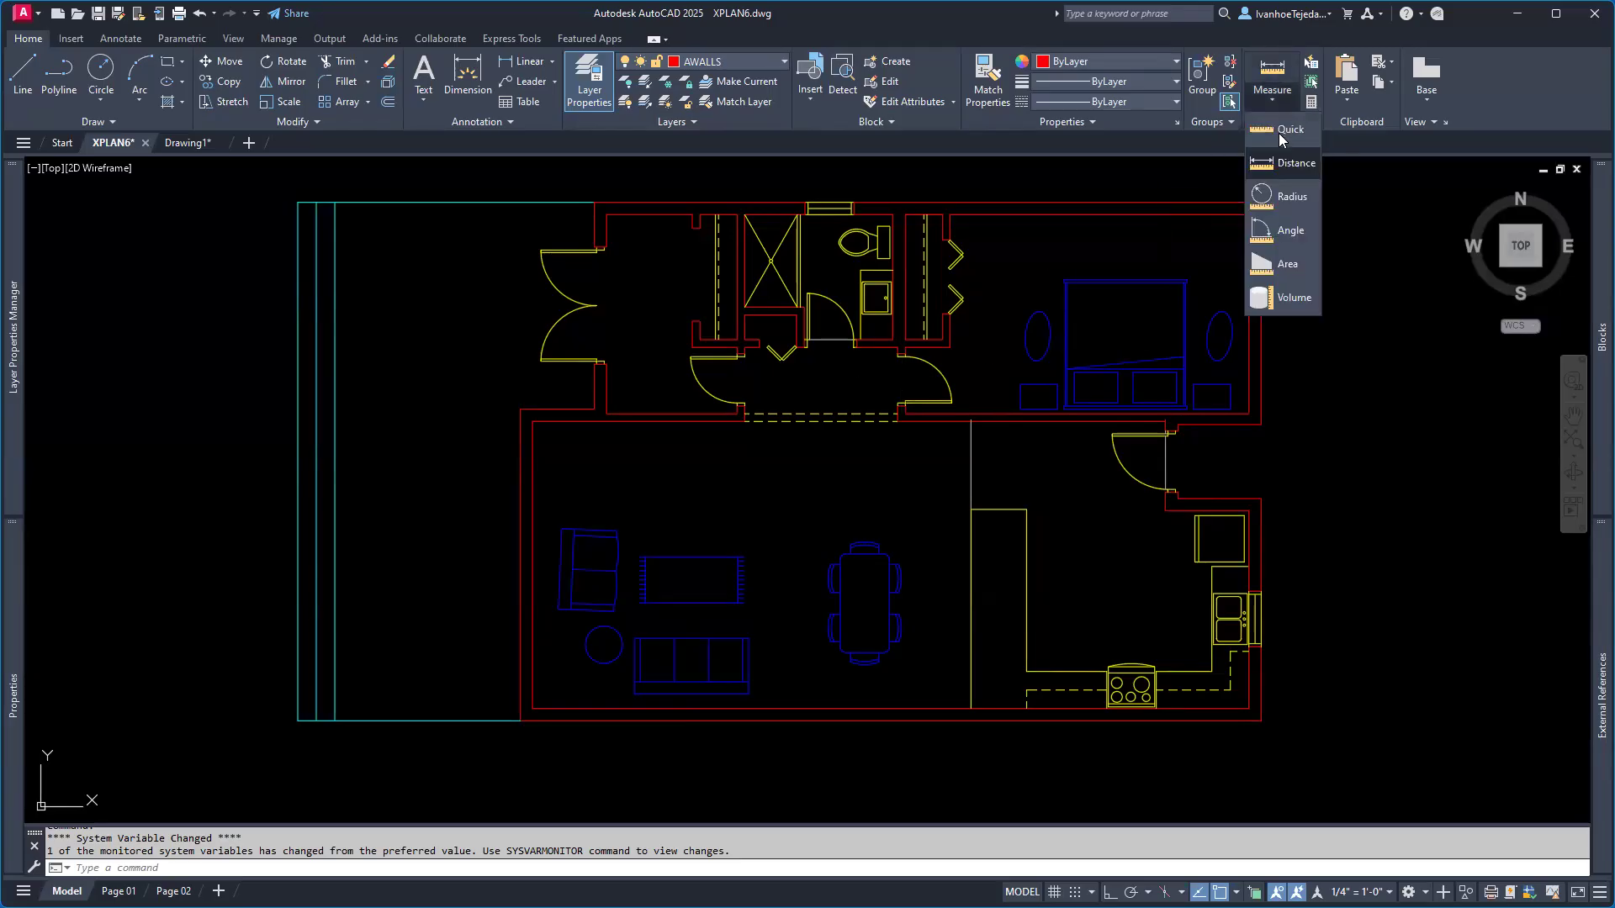
left_click(1276, 130)
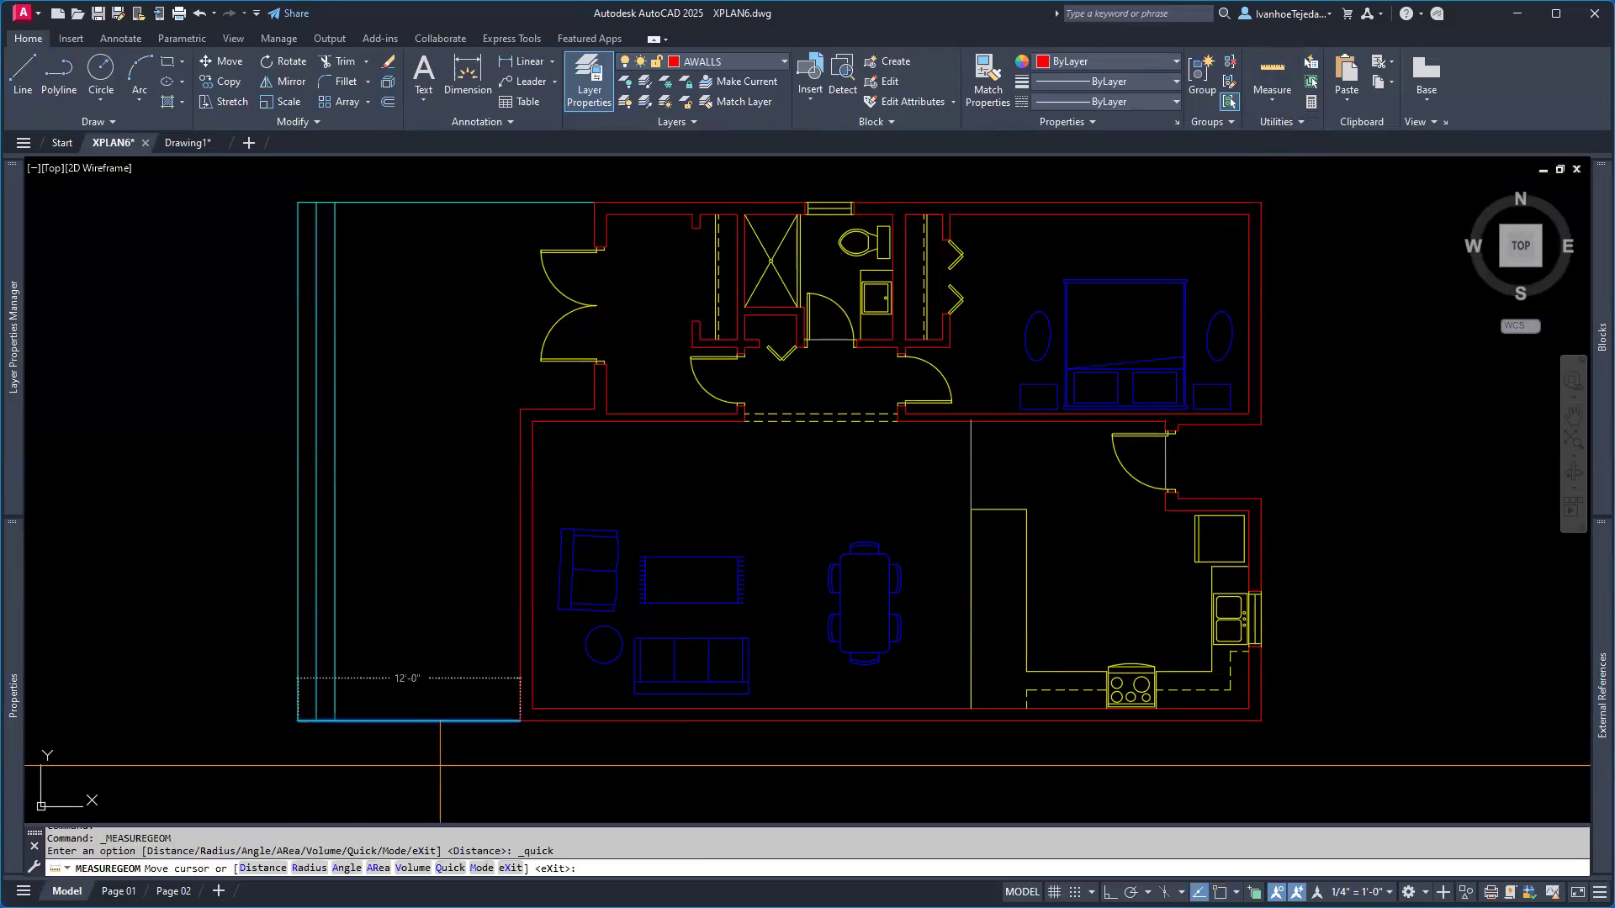
scroll(505, 732, "up", 4)
scroll(572, 673, "down", 1)
scroll(841, 627, "down", 2)
middle_click_drag(929, 617, 566, 605)
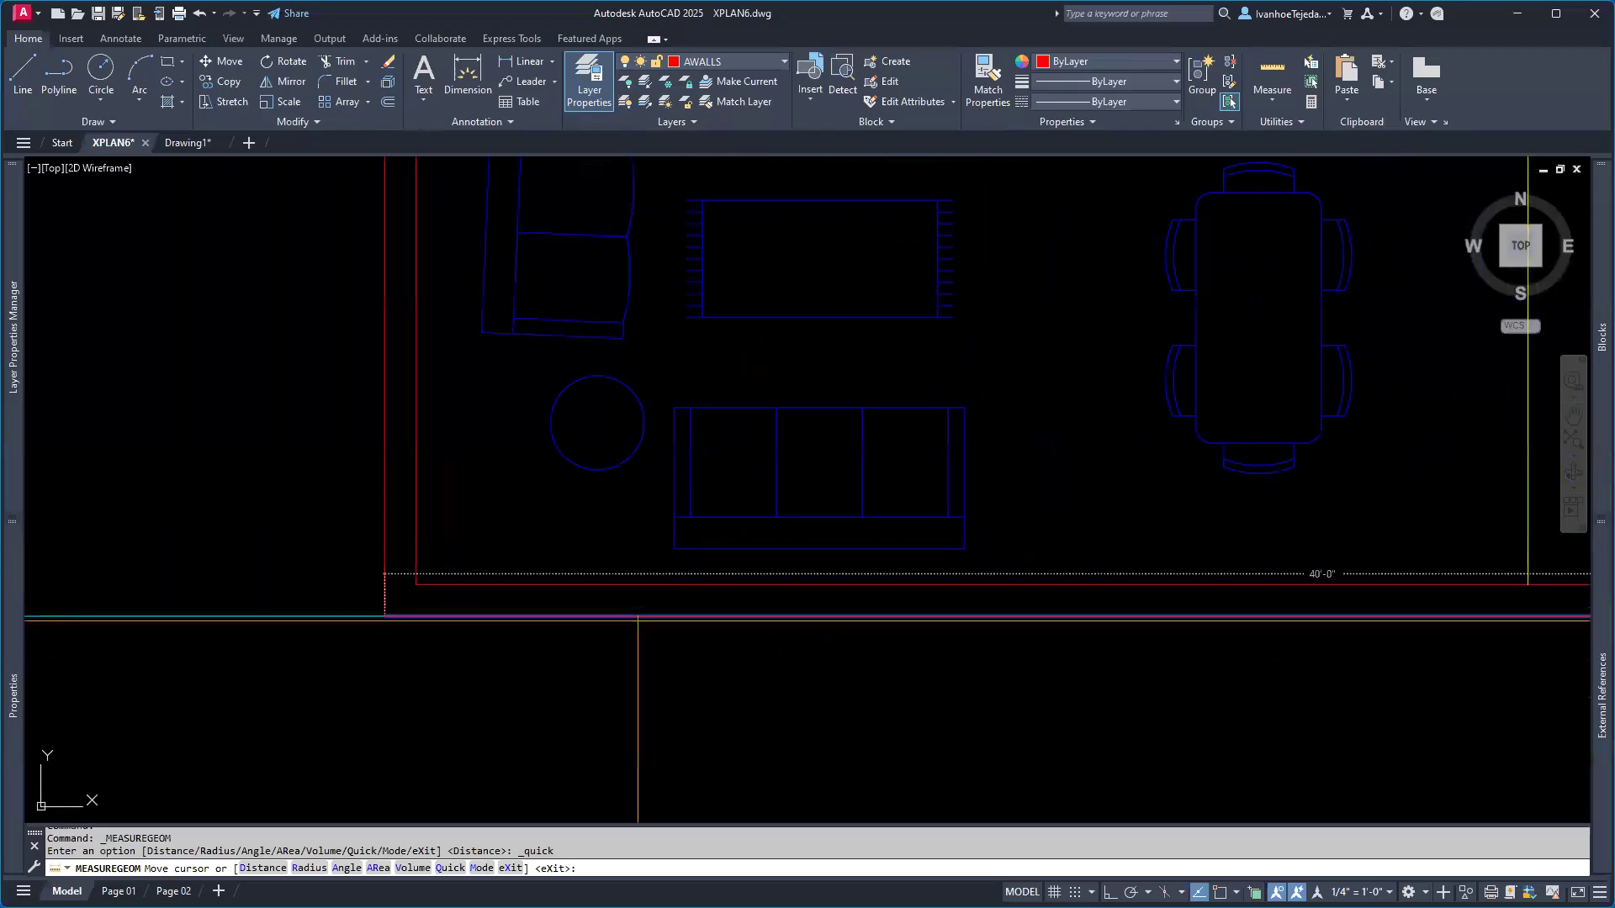
middle_click_drag(952, 606, 372, 588)
scroll(685, 586, "down", 2)
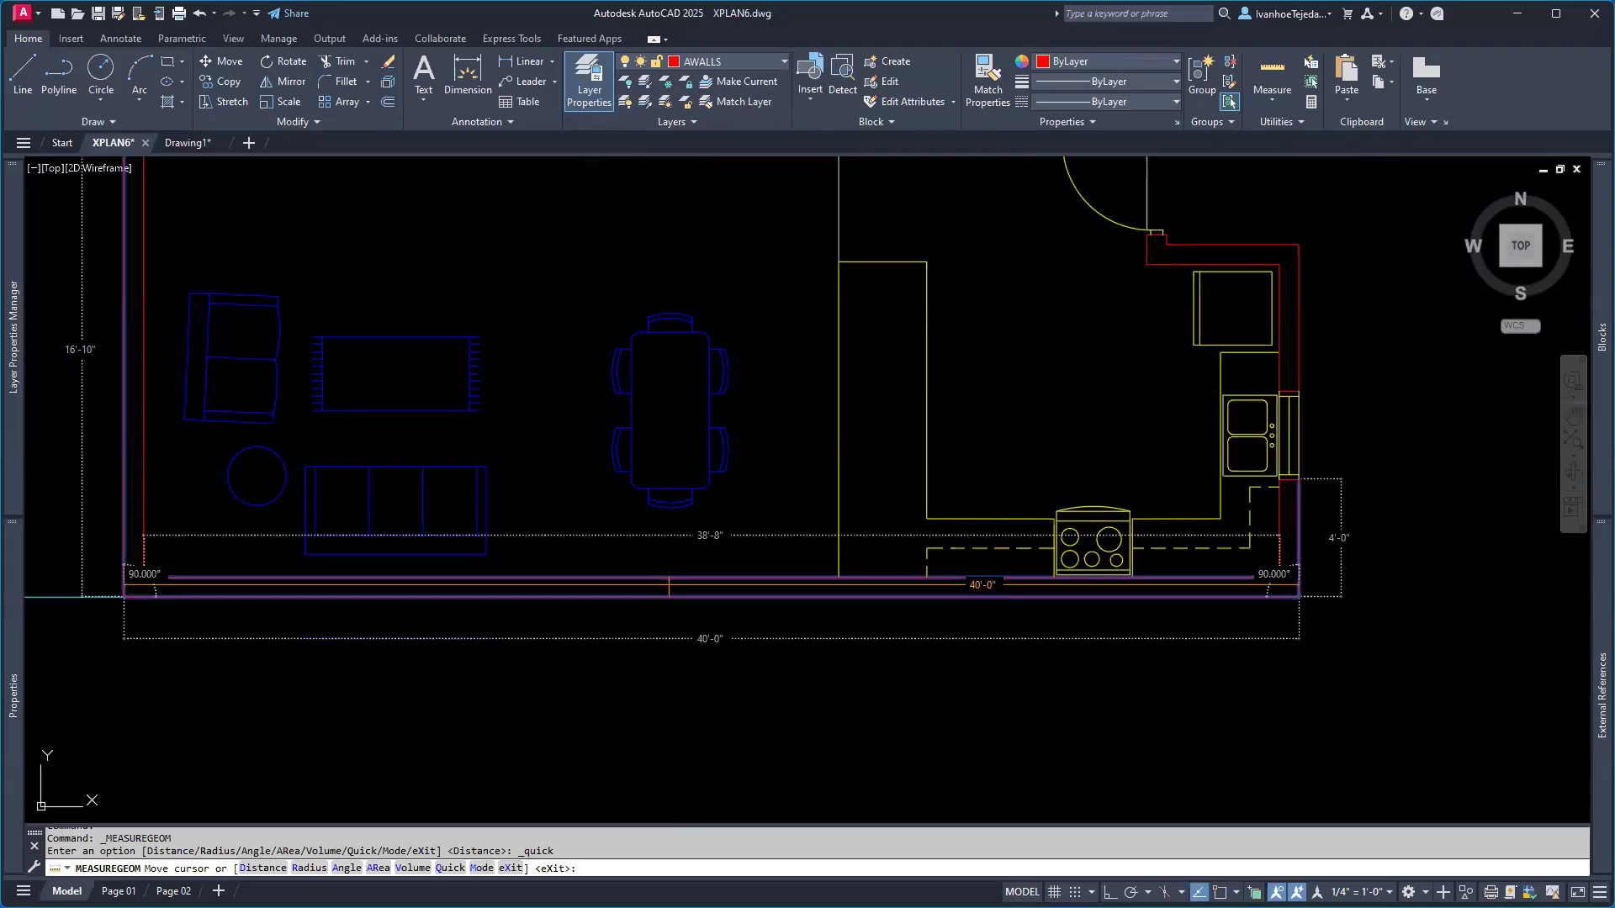
scroll(631, 471, "down", 3)
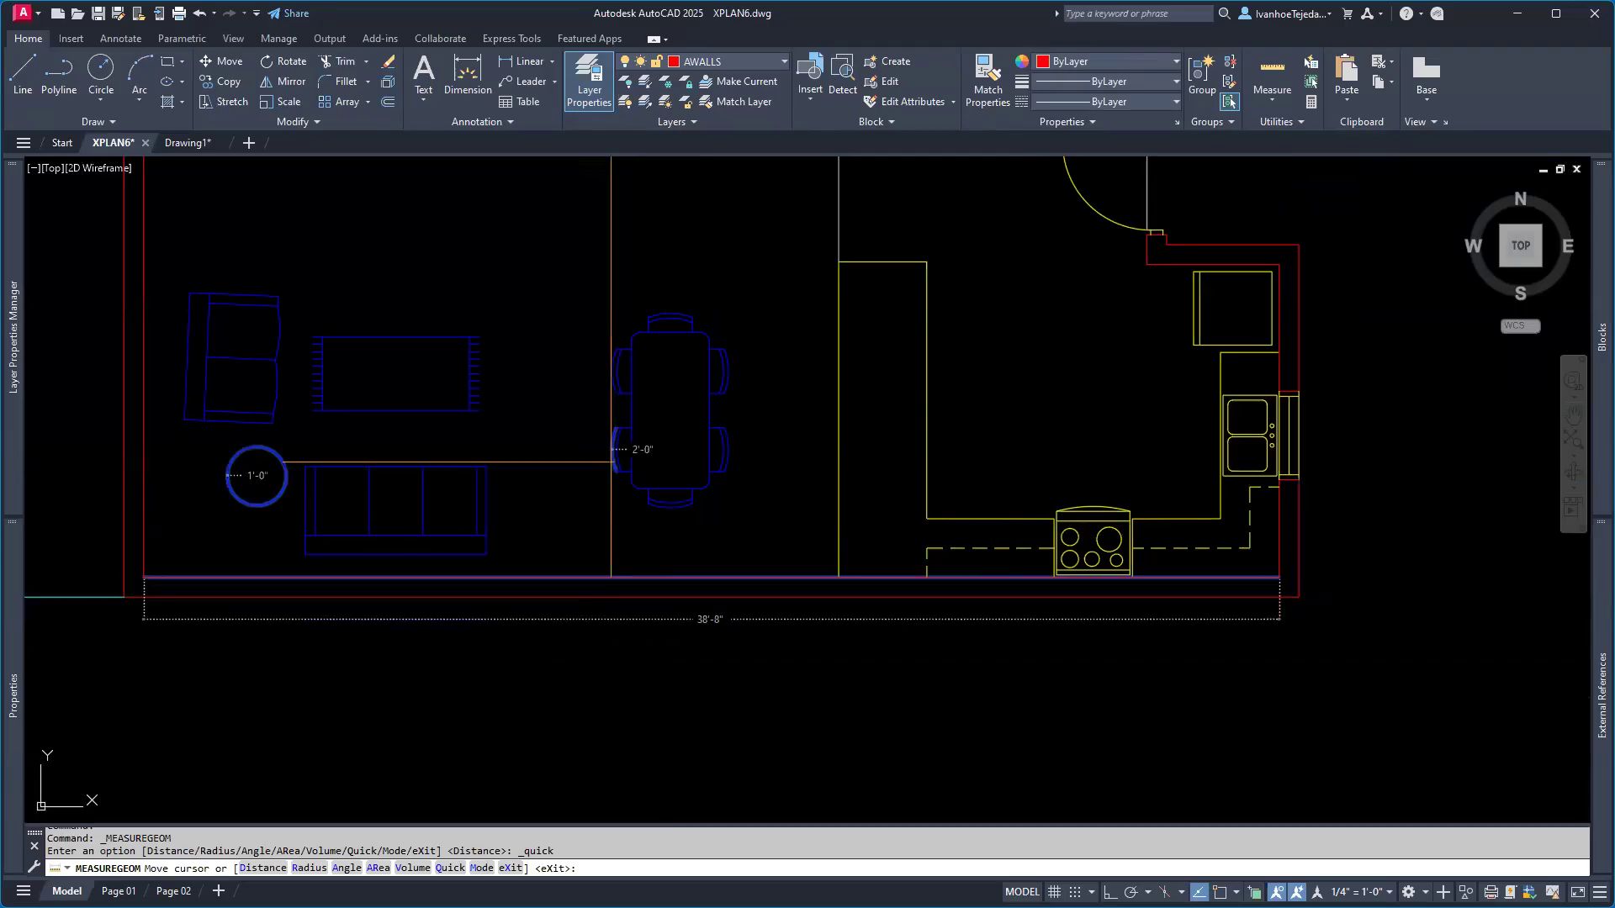
- Quick-measure the walls around the living room's upper-left corner
scroll(816, 678, "up", 3)
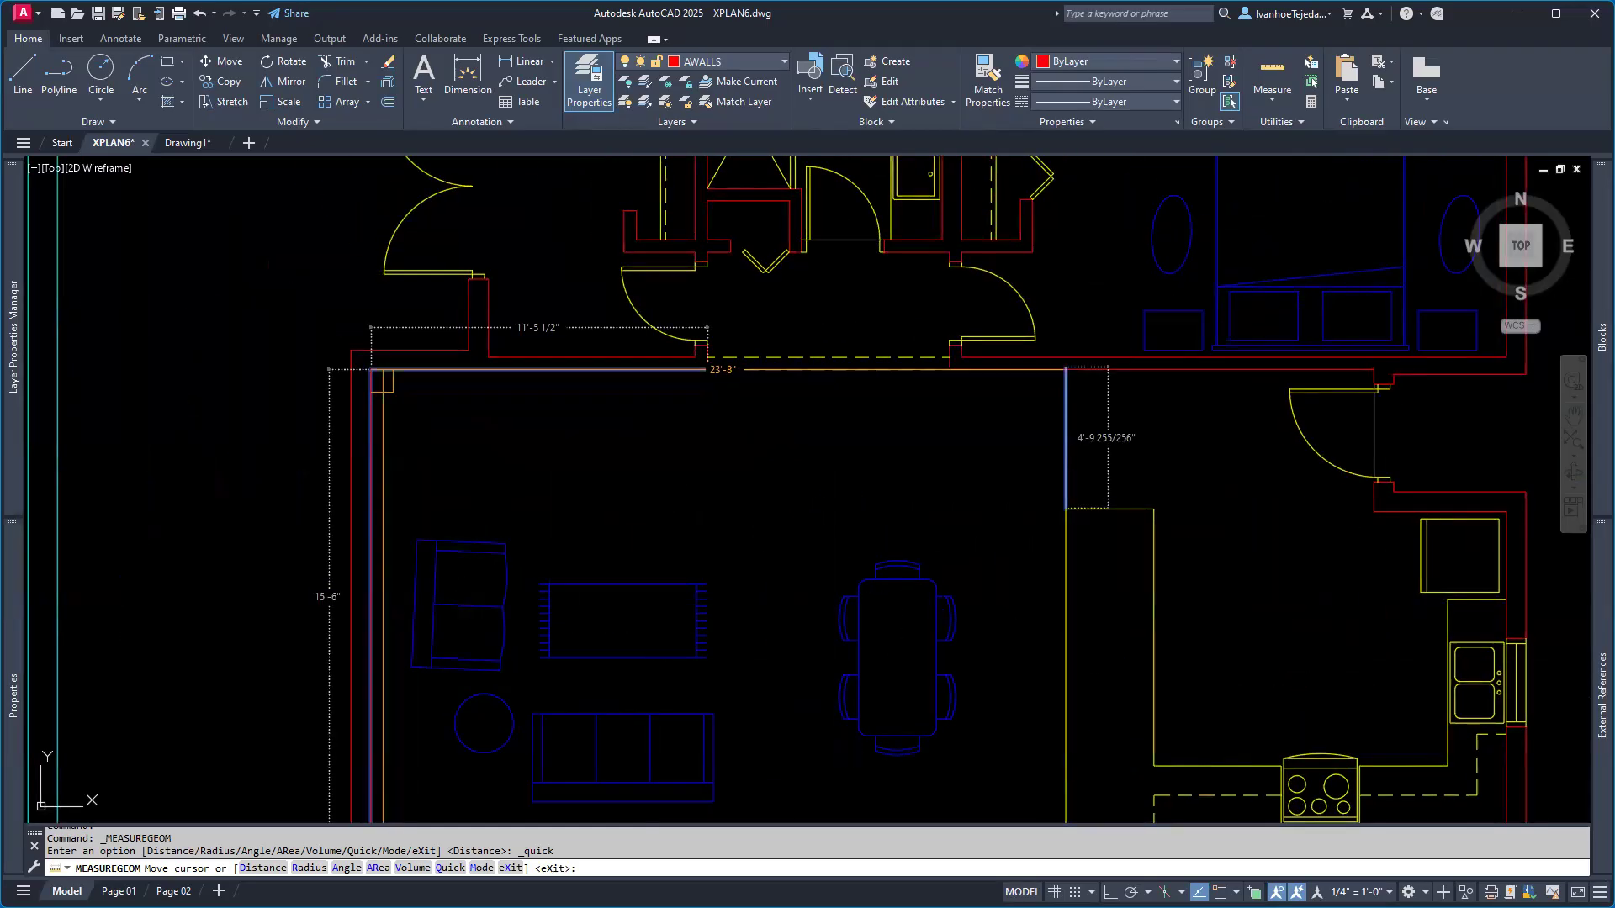
scroll(407, 365, "up", 4)
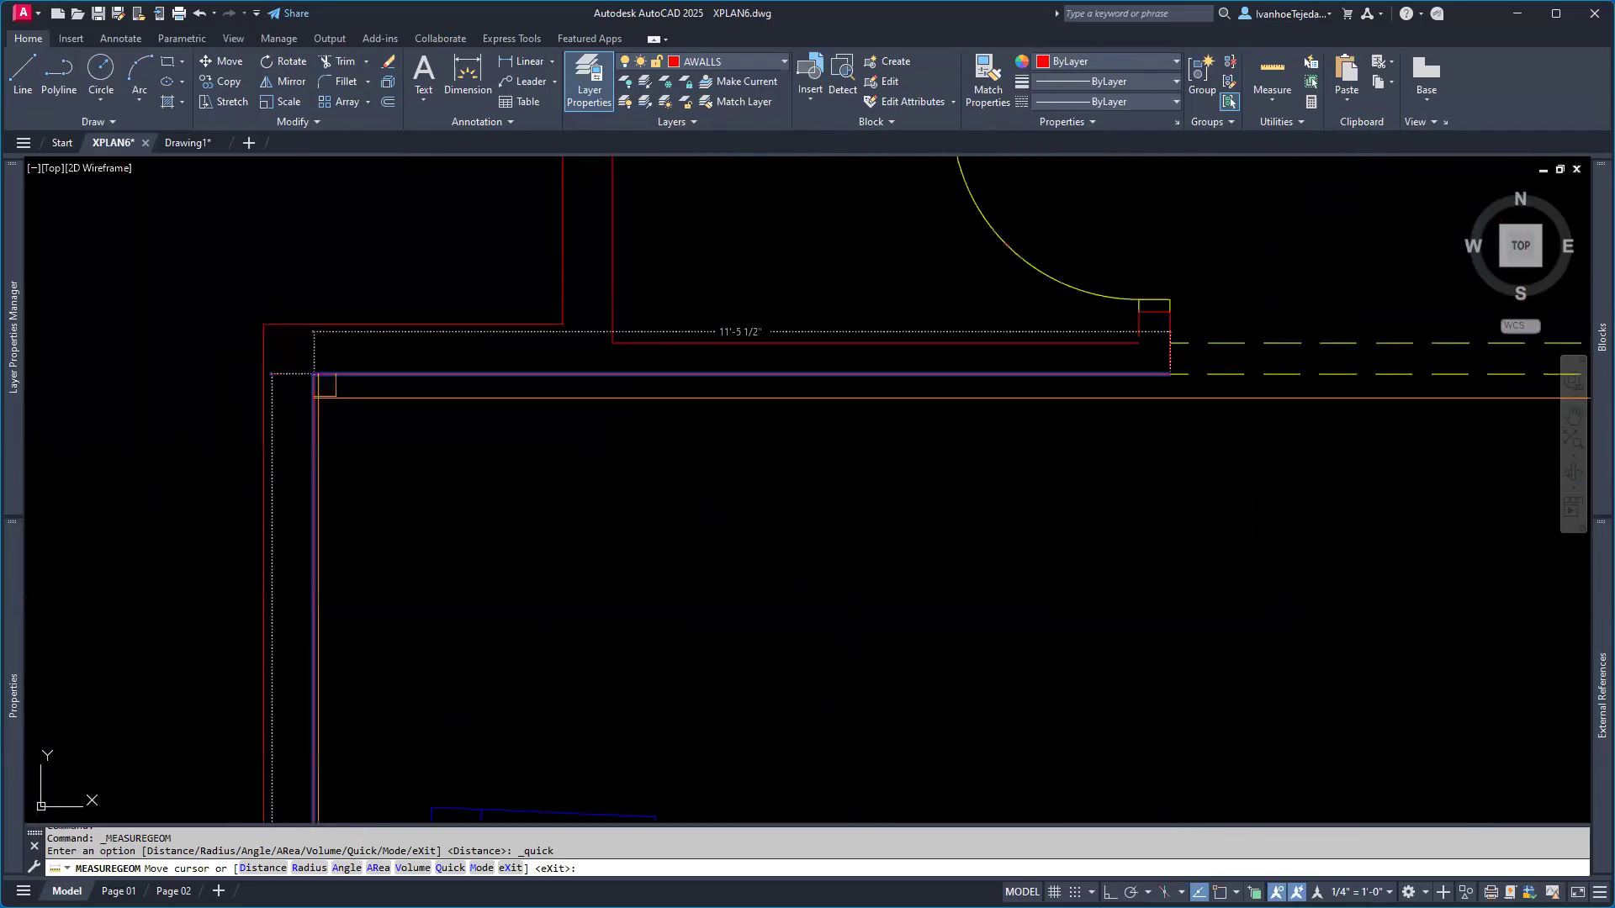
key("Escape")
key("Escape")
scroll(756, 530, "down", 5)
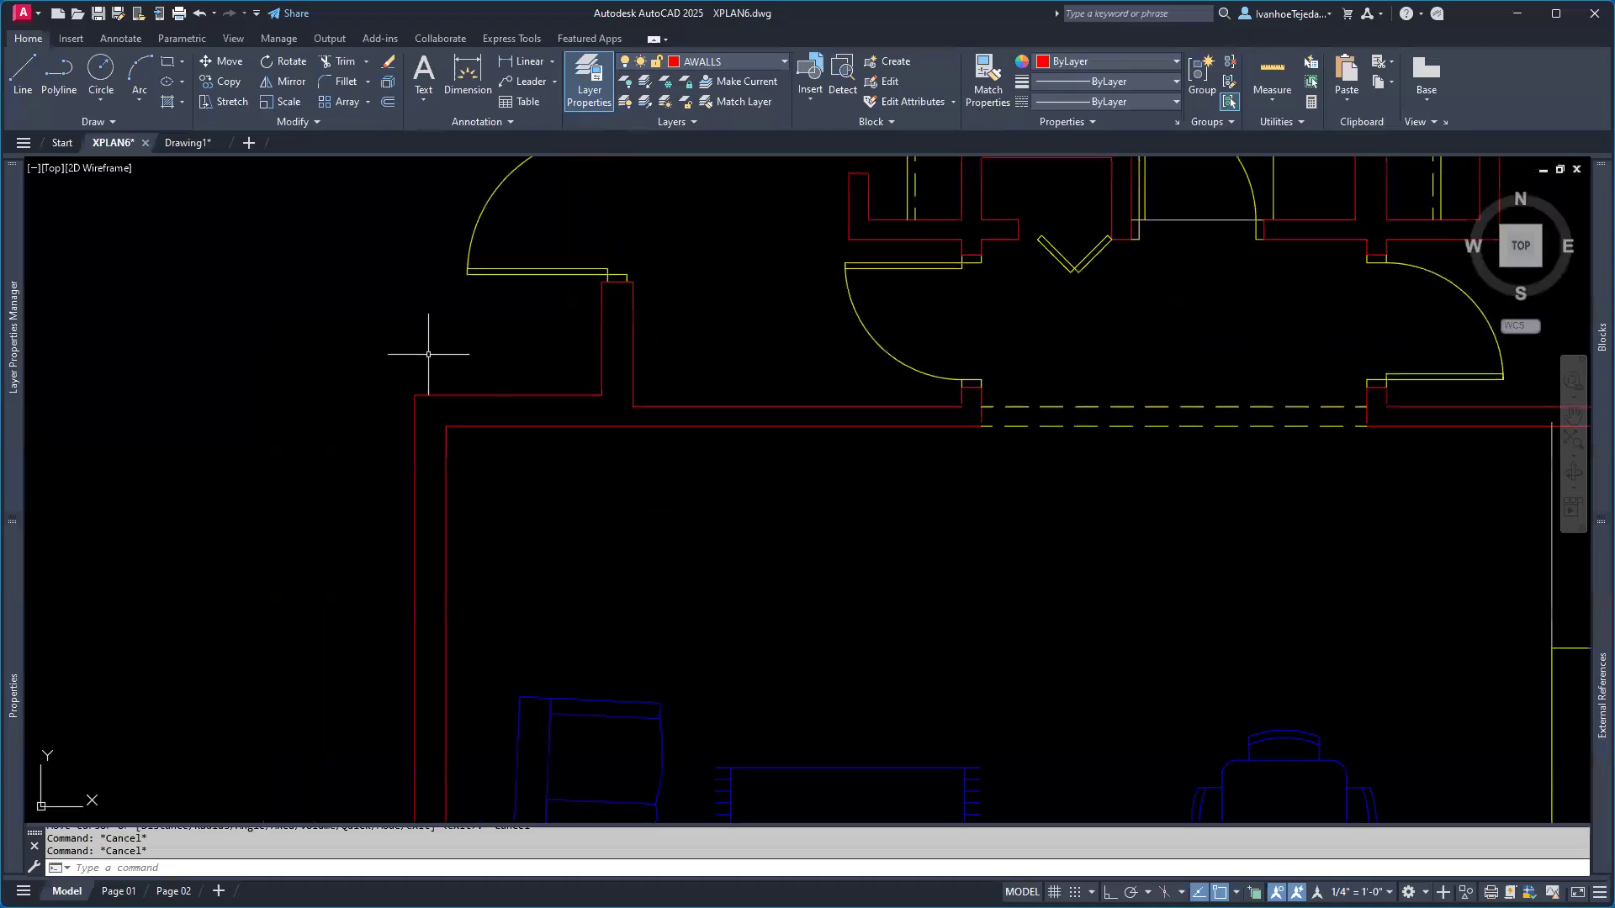
- In Drawing1, offset the outline's bottom and right lines 8" toward the inside
left_click(188, 142)
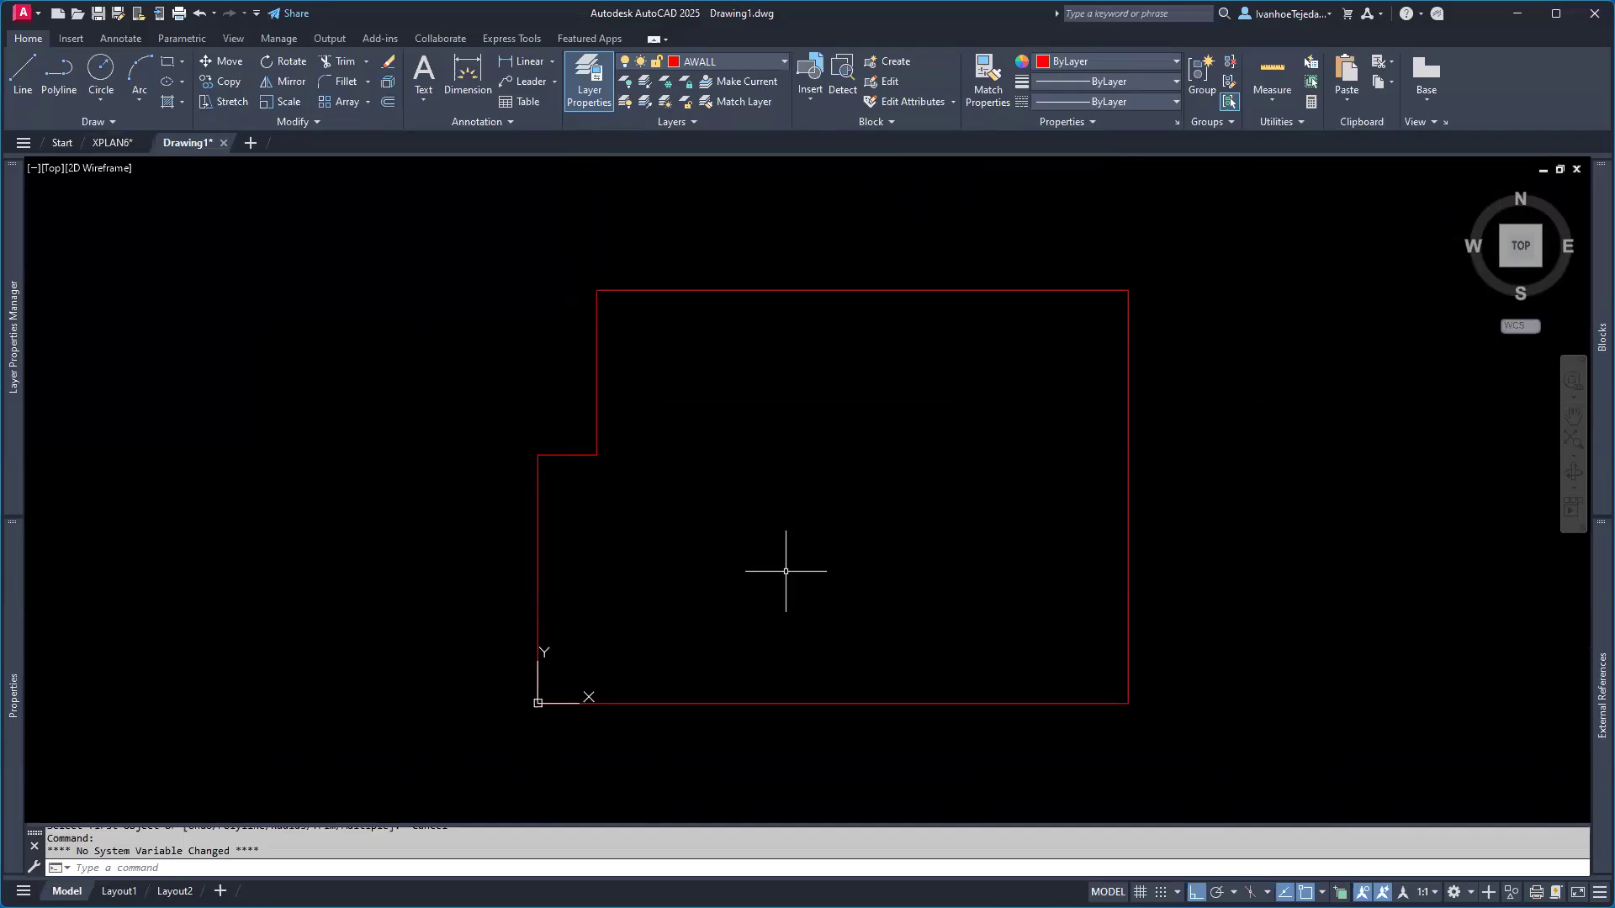
type("0")
key("Return")
type("8")
key("Return")
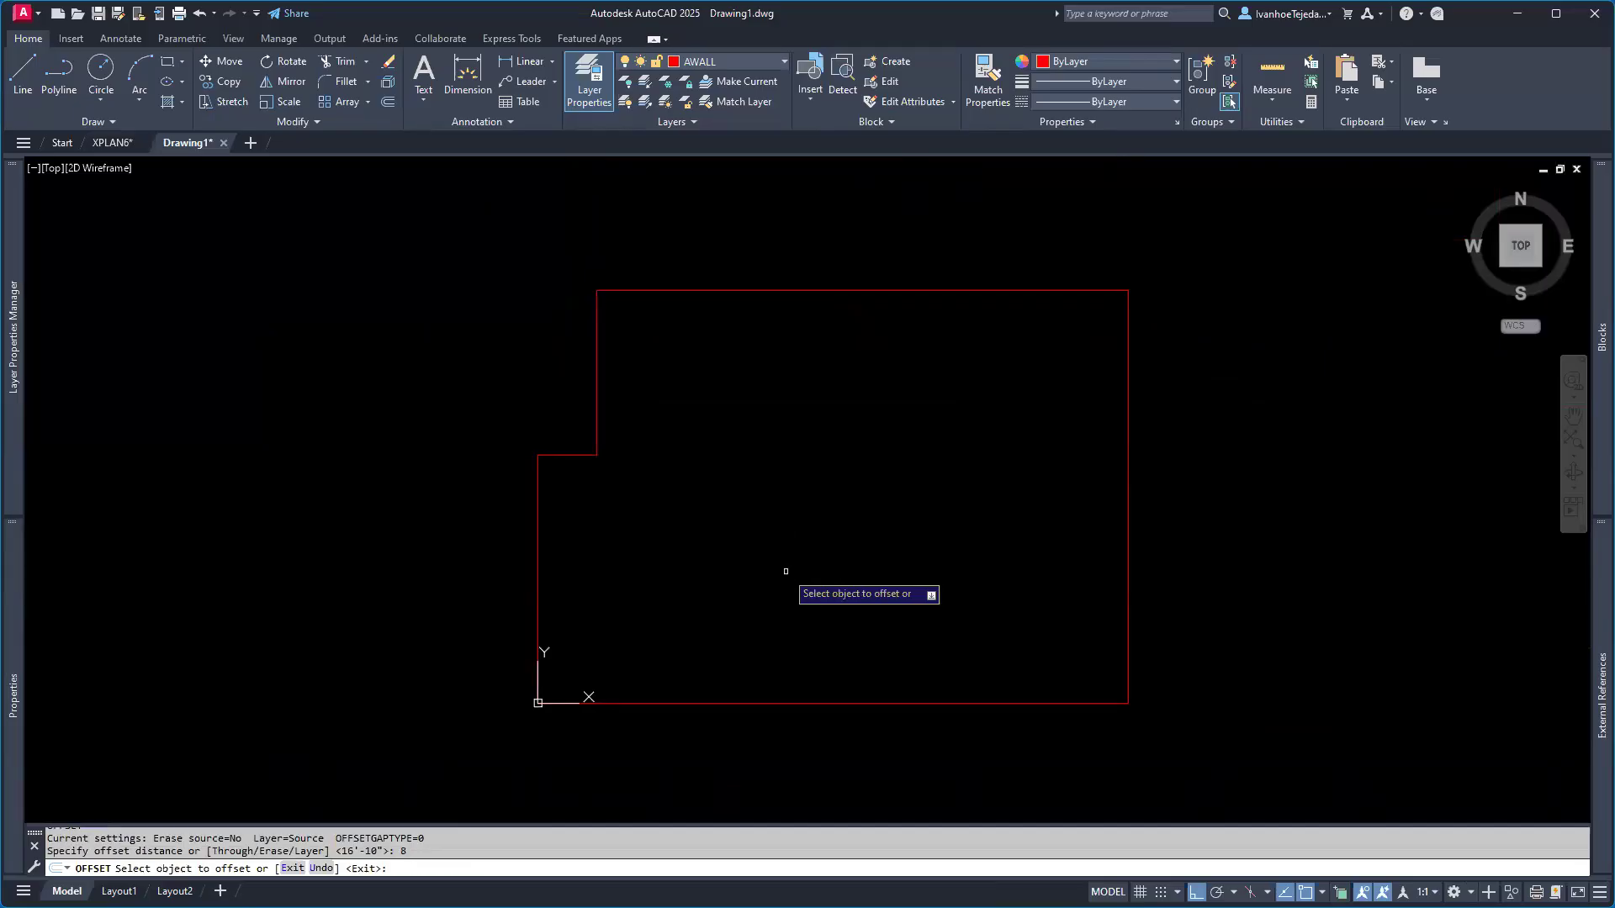
left_click(903, 703)
left_click(903, 621)
left_click(1128, 589)
left_click(1027, 517)
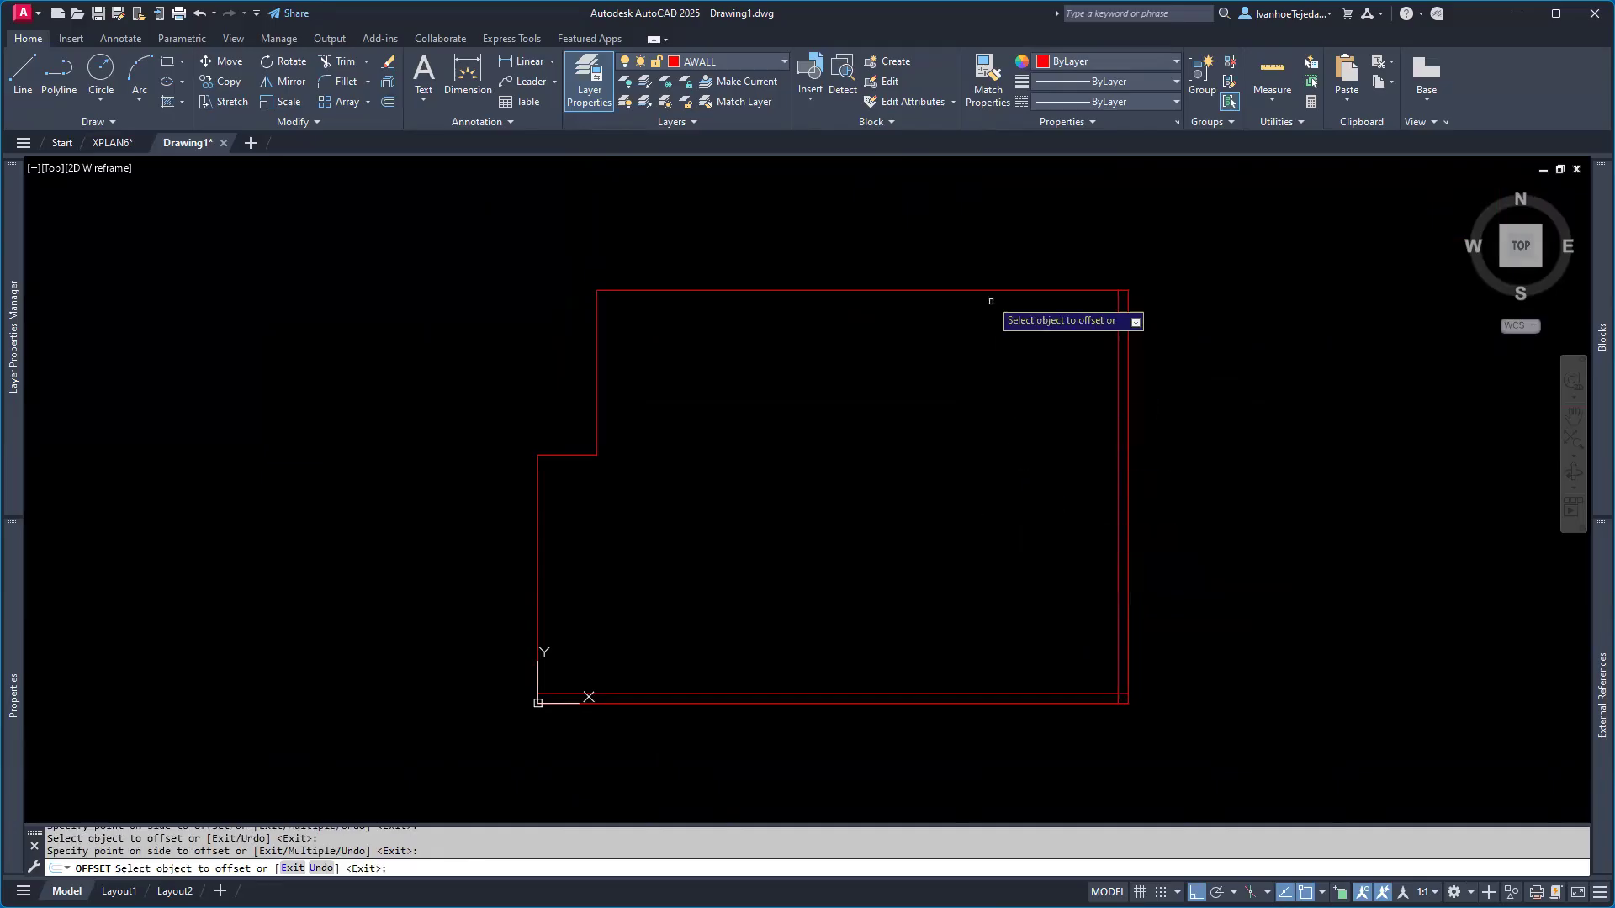
- Offset the top line, both notch lines and the lower left line 8" toward the inside
left_click(994, 291)
left_click(967, 383)
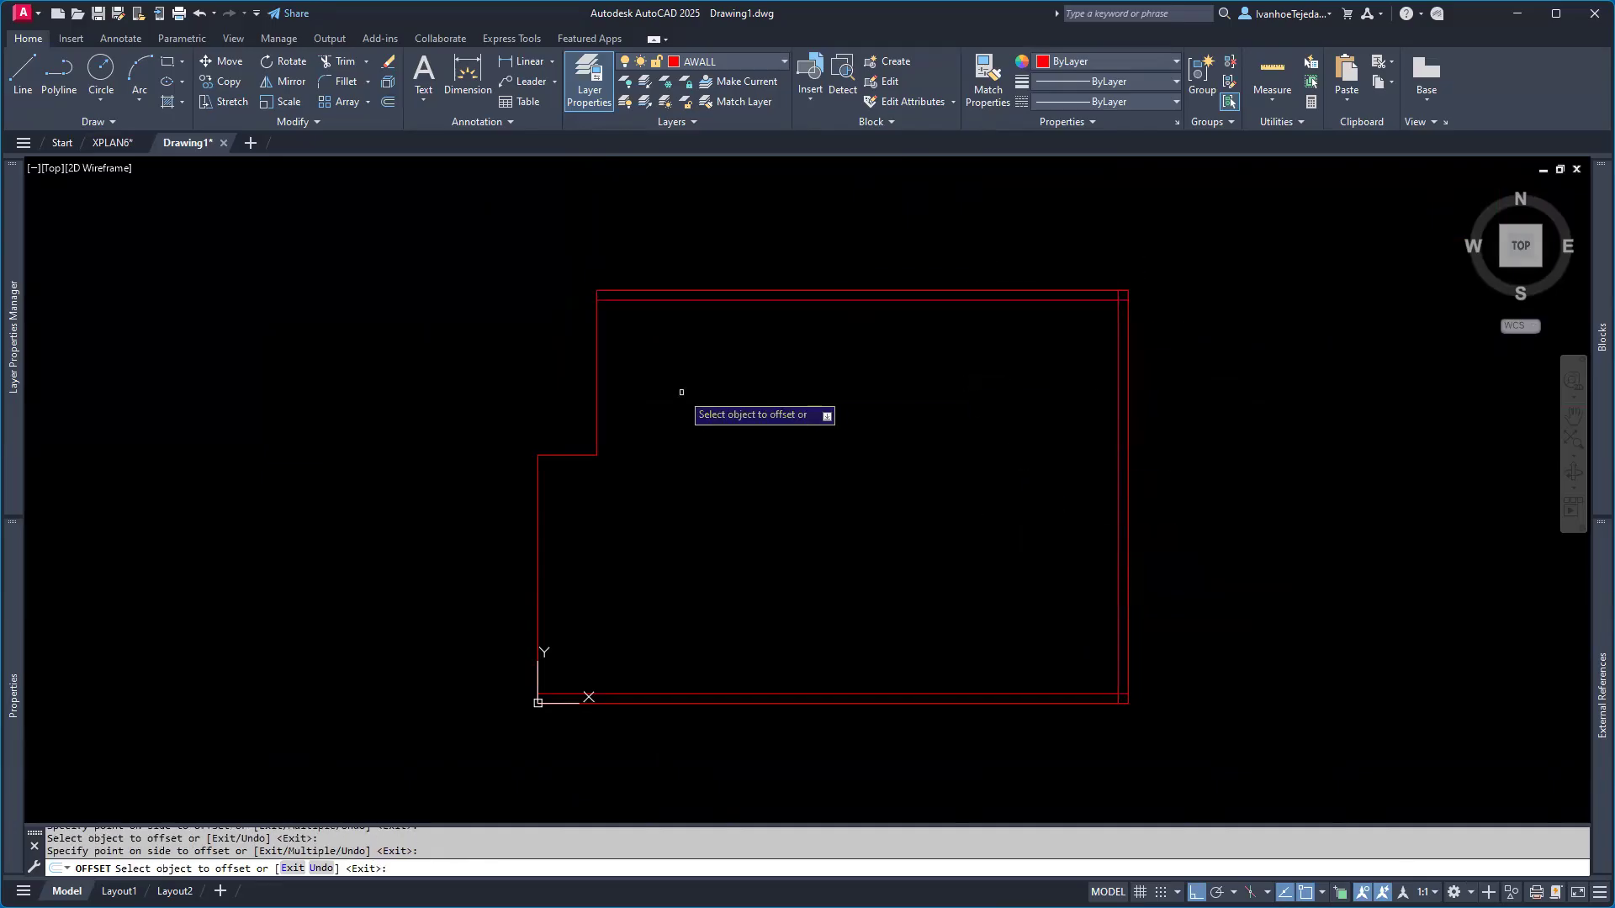
left_click(597, 357)
left_click(681, 376)
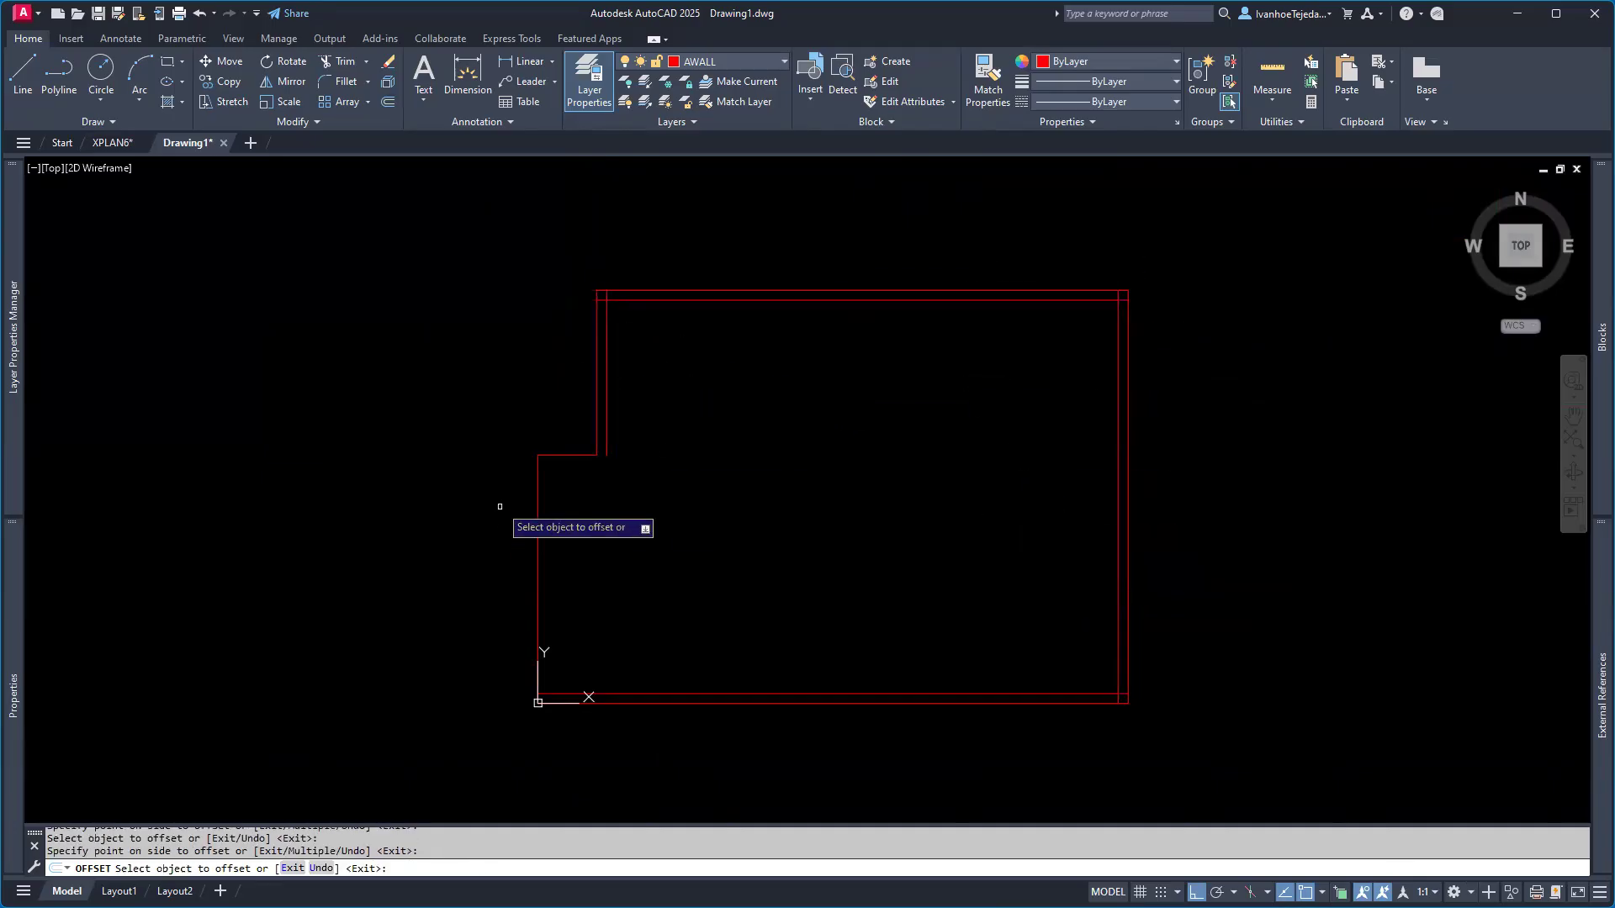
left_click(578, 456)
left_click(558, 513)
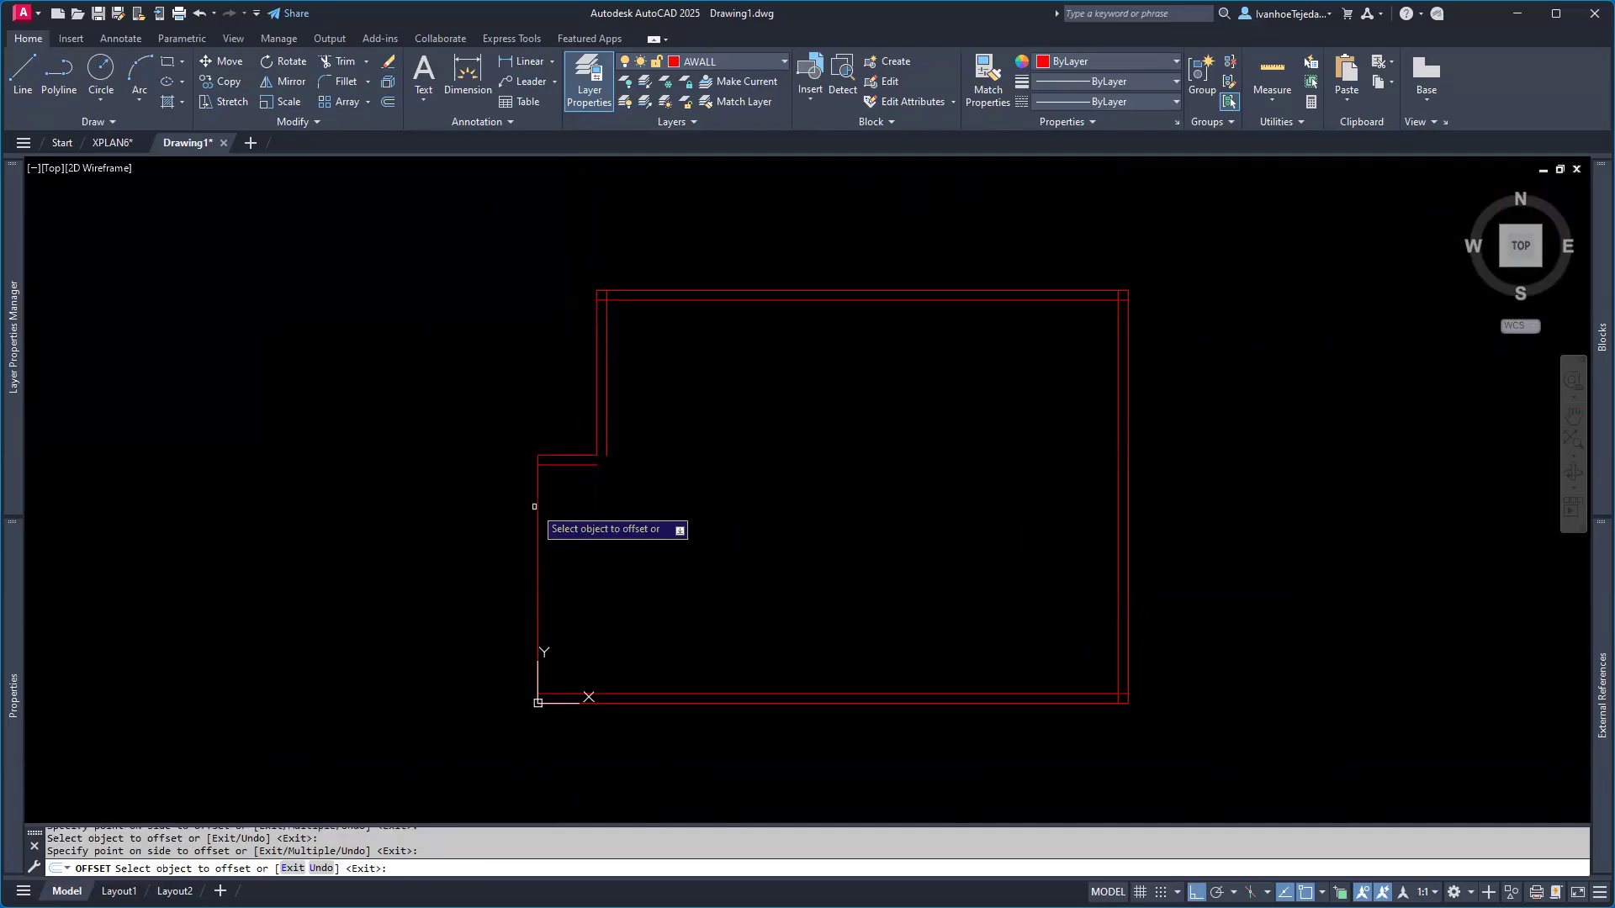
left_click(536, 507)
left_click(627, 526)
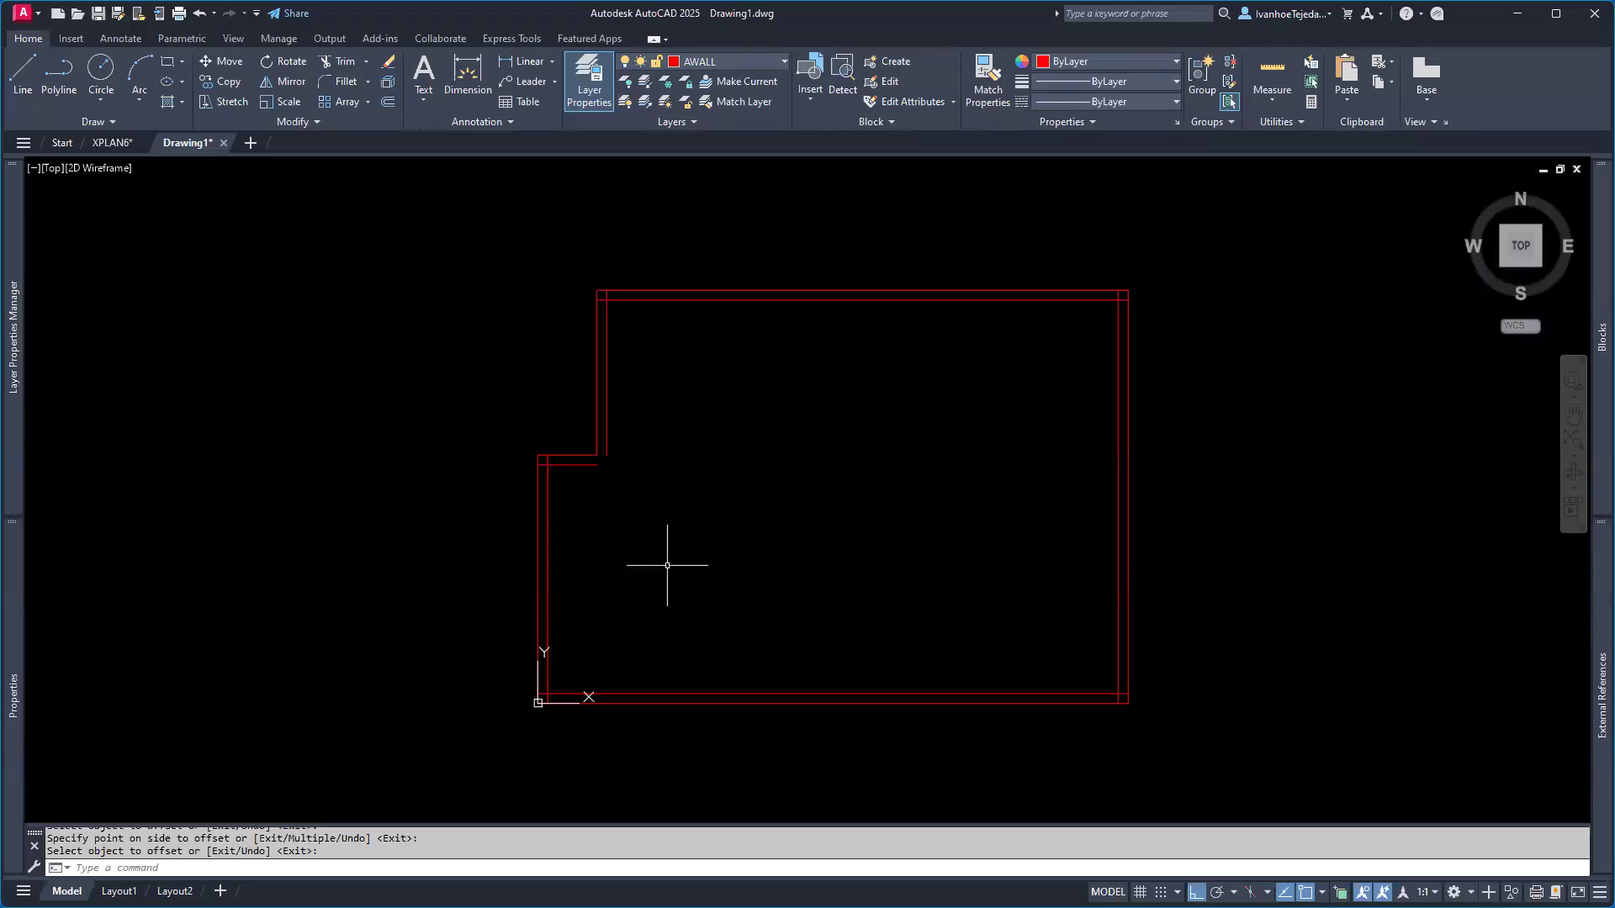
- Fillet the inner wall lines at the upper-left corner above the notch, selecting both with a crossing window
scroll(784, 488, "up", 2)
scroll(772, 458, "down", 3)
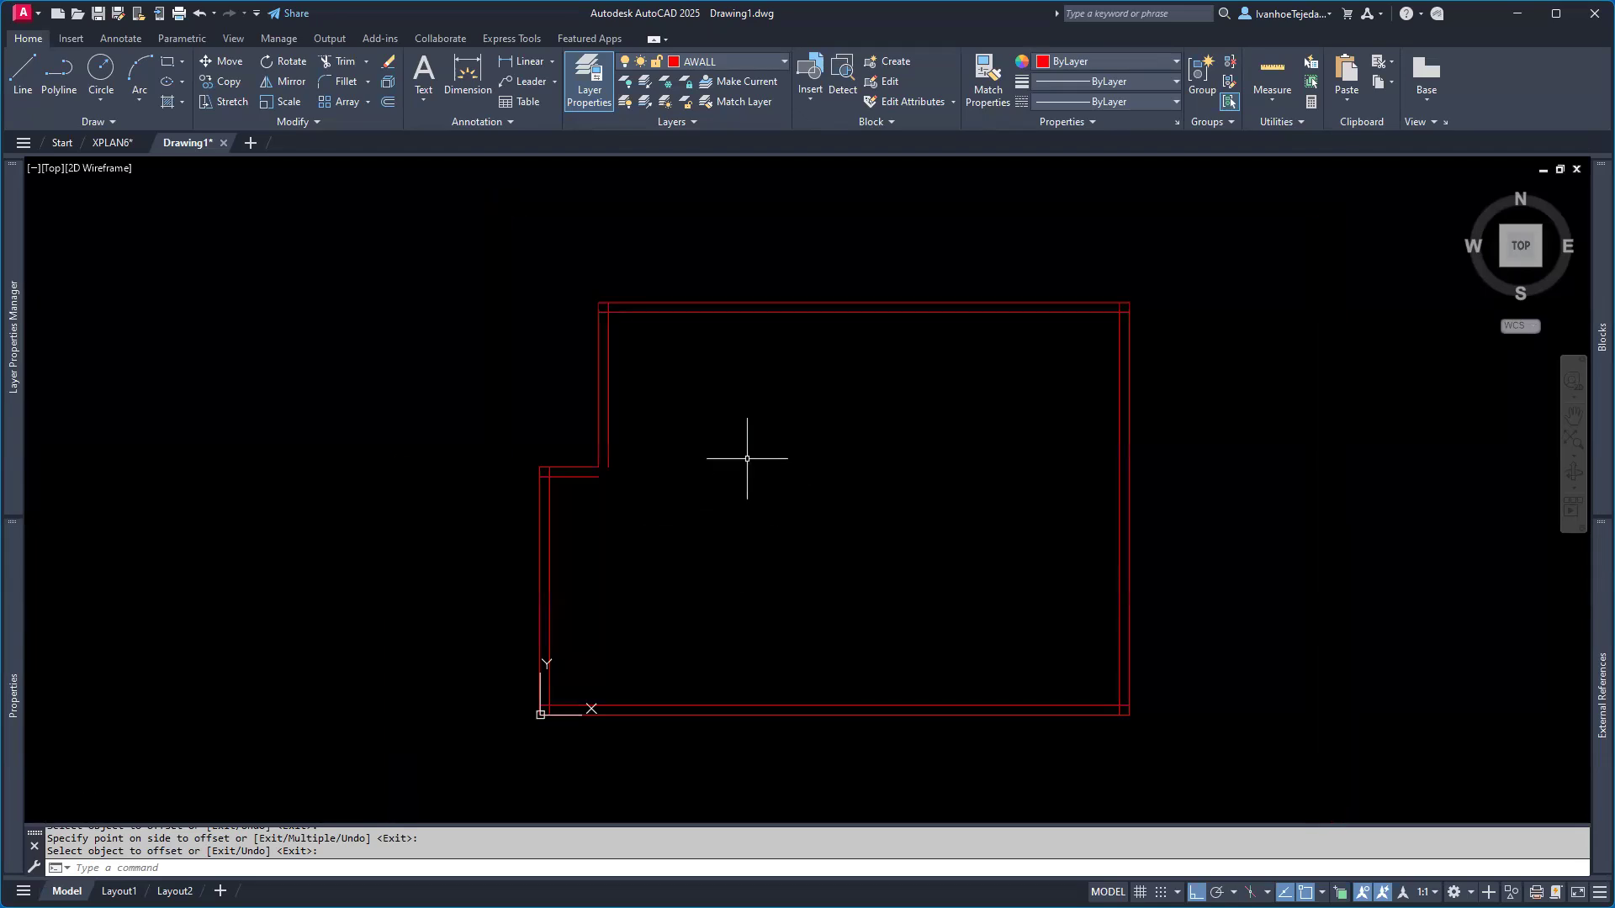
scroll(692, 396, "up", 4)
mouse_move(662, 460)
middle_mouse_down()
mouse_move(778, 565)
mouse_move(953, 580)
middle_mouse_up()
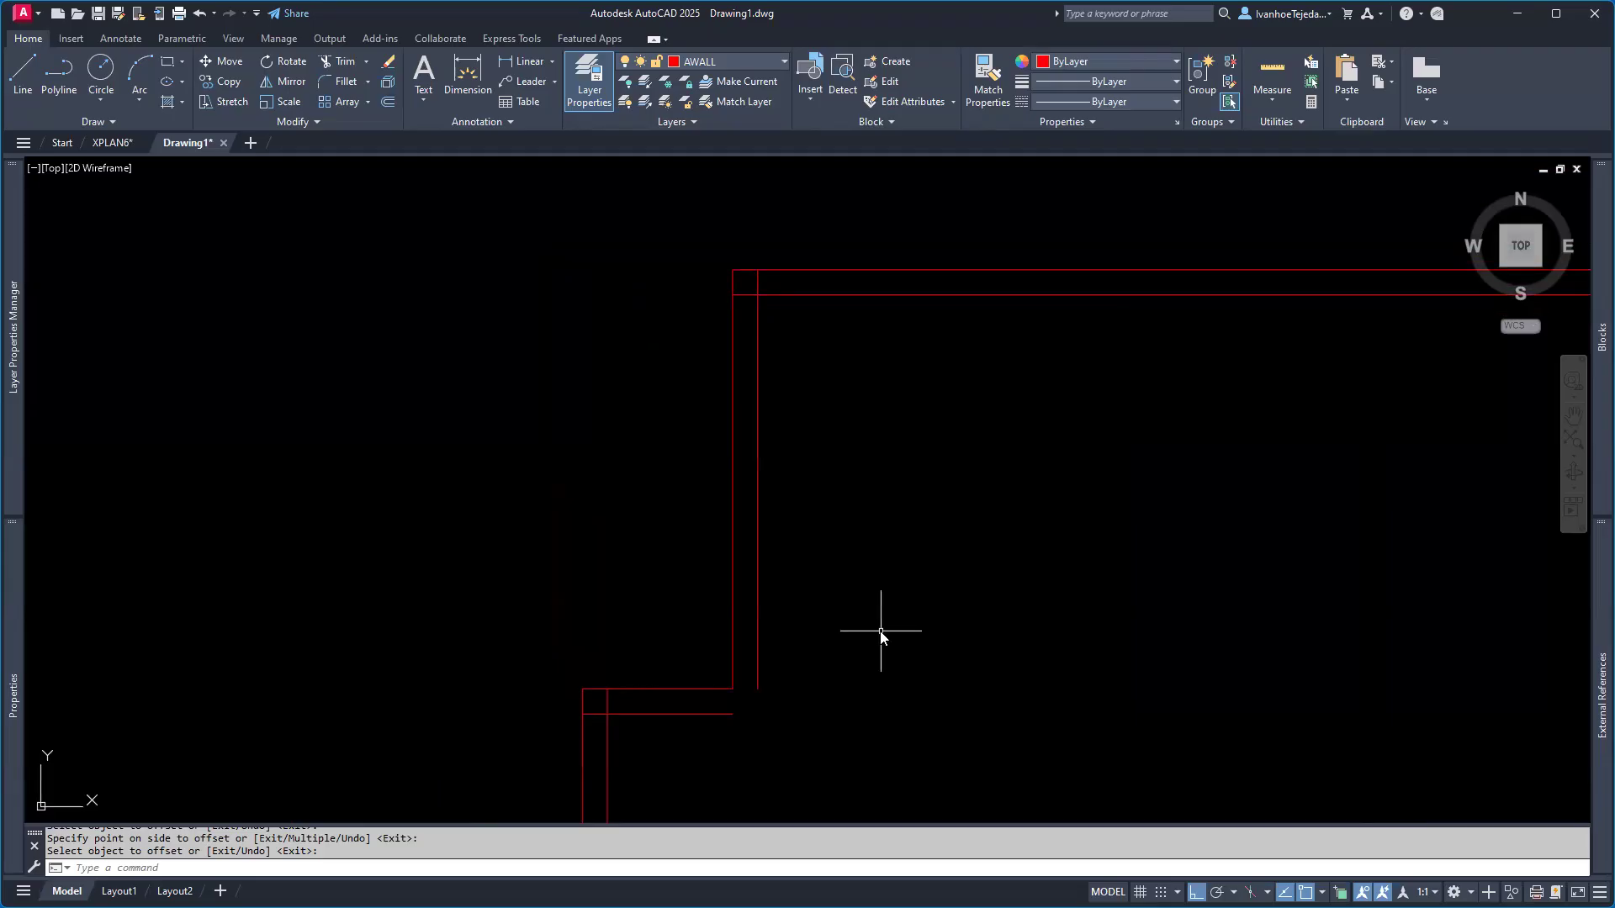
type("F")
key("Return")
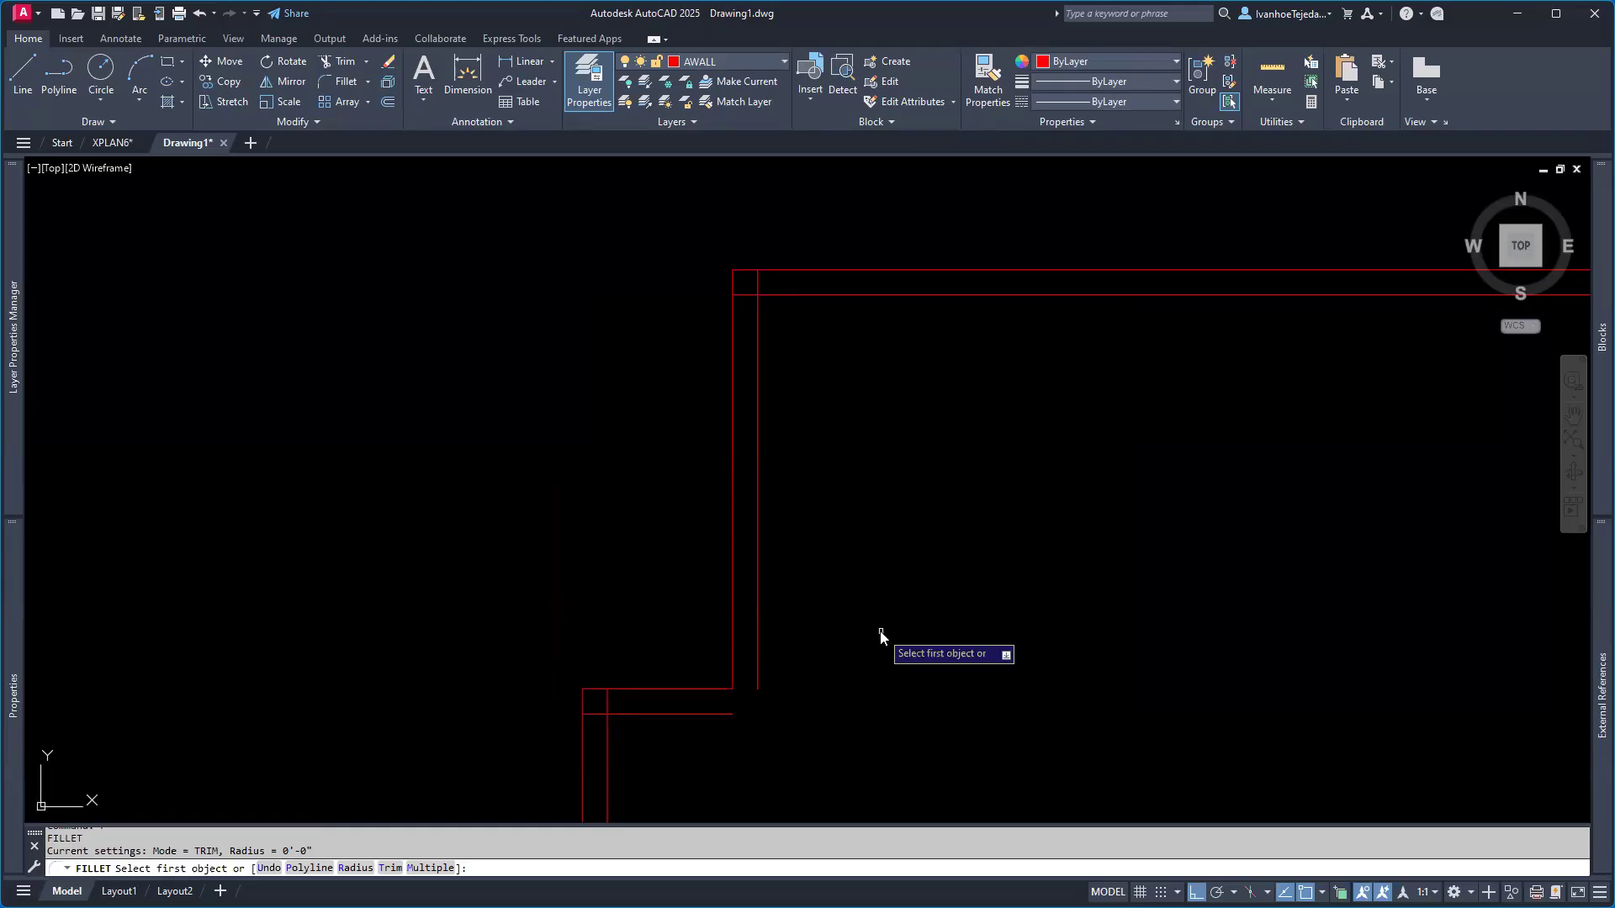
type("c")
key("Return")
left_click(762, 281)
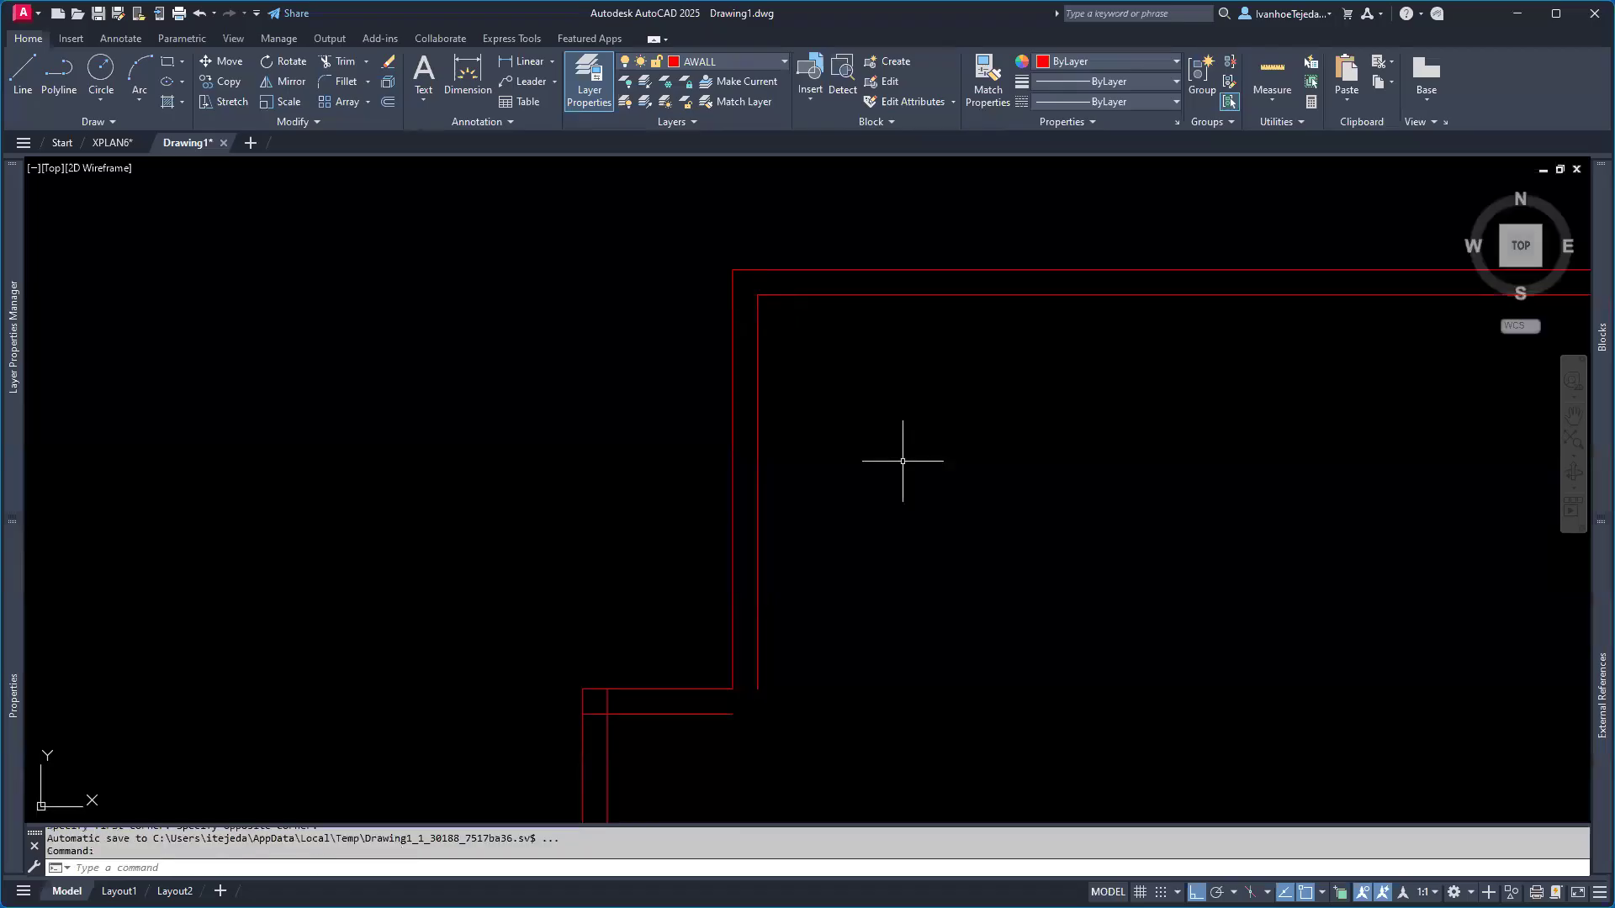
scroll(750, 757, "up", 4)
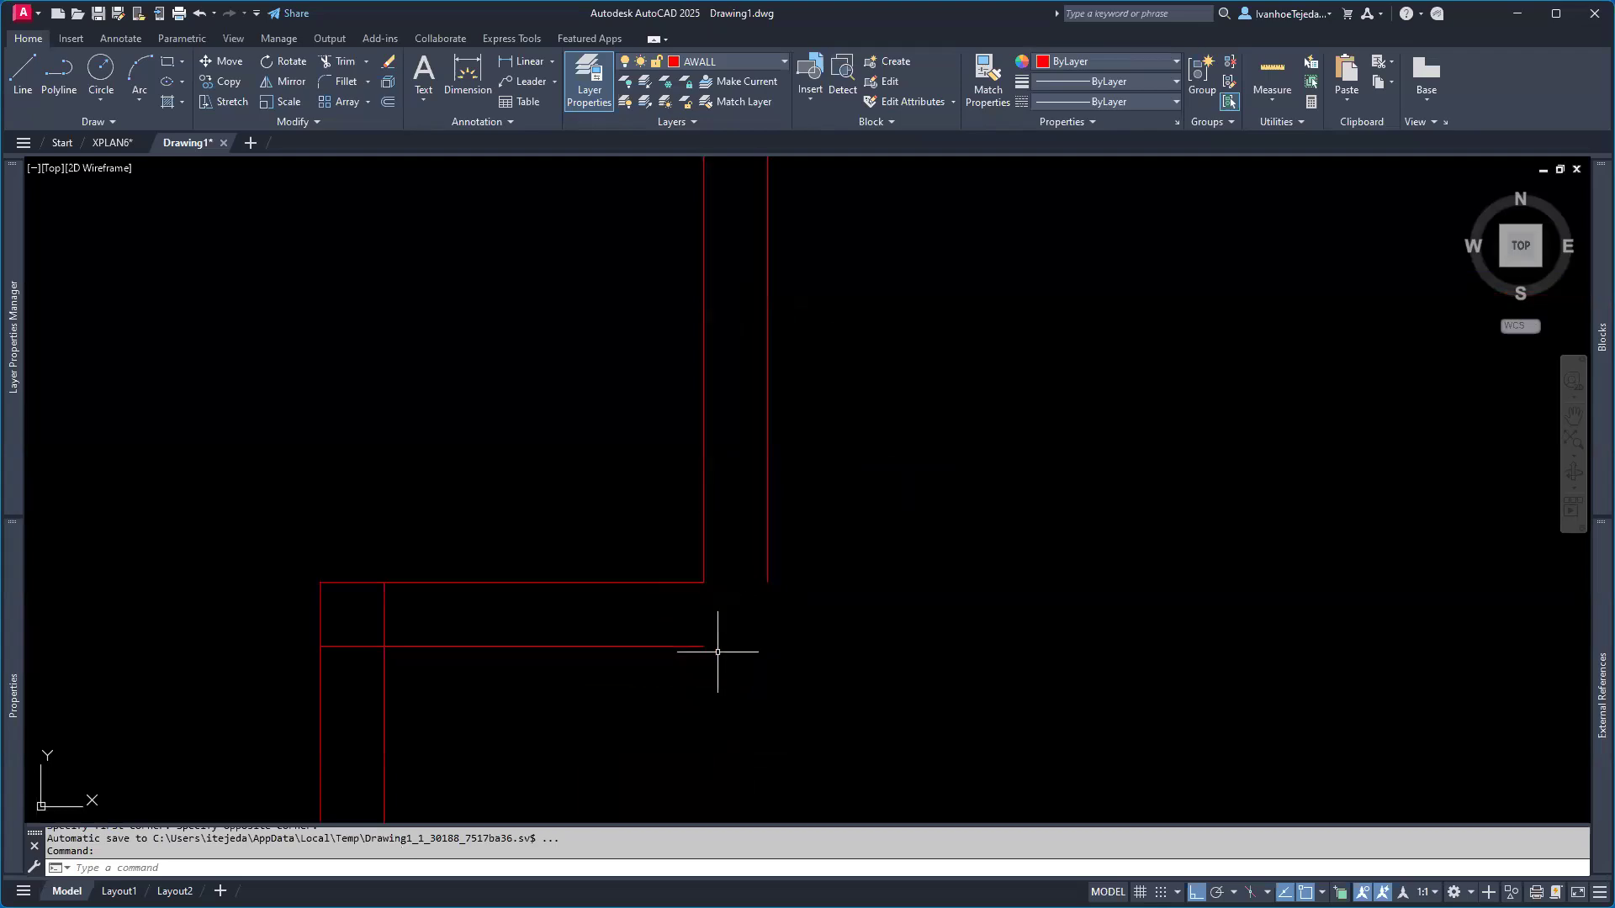
type("f")
key("Return")
type("c")
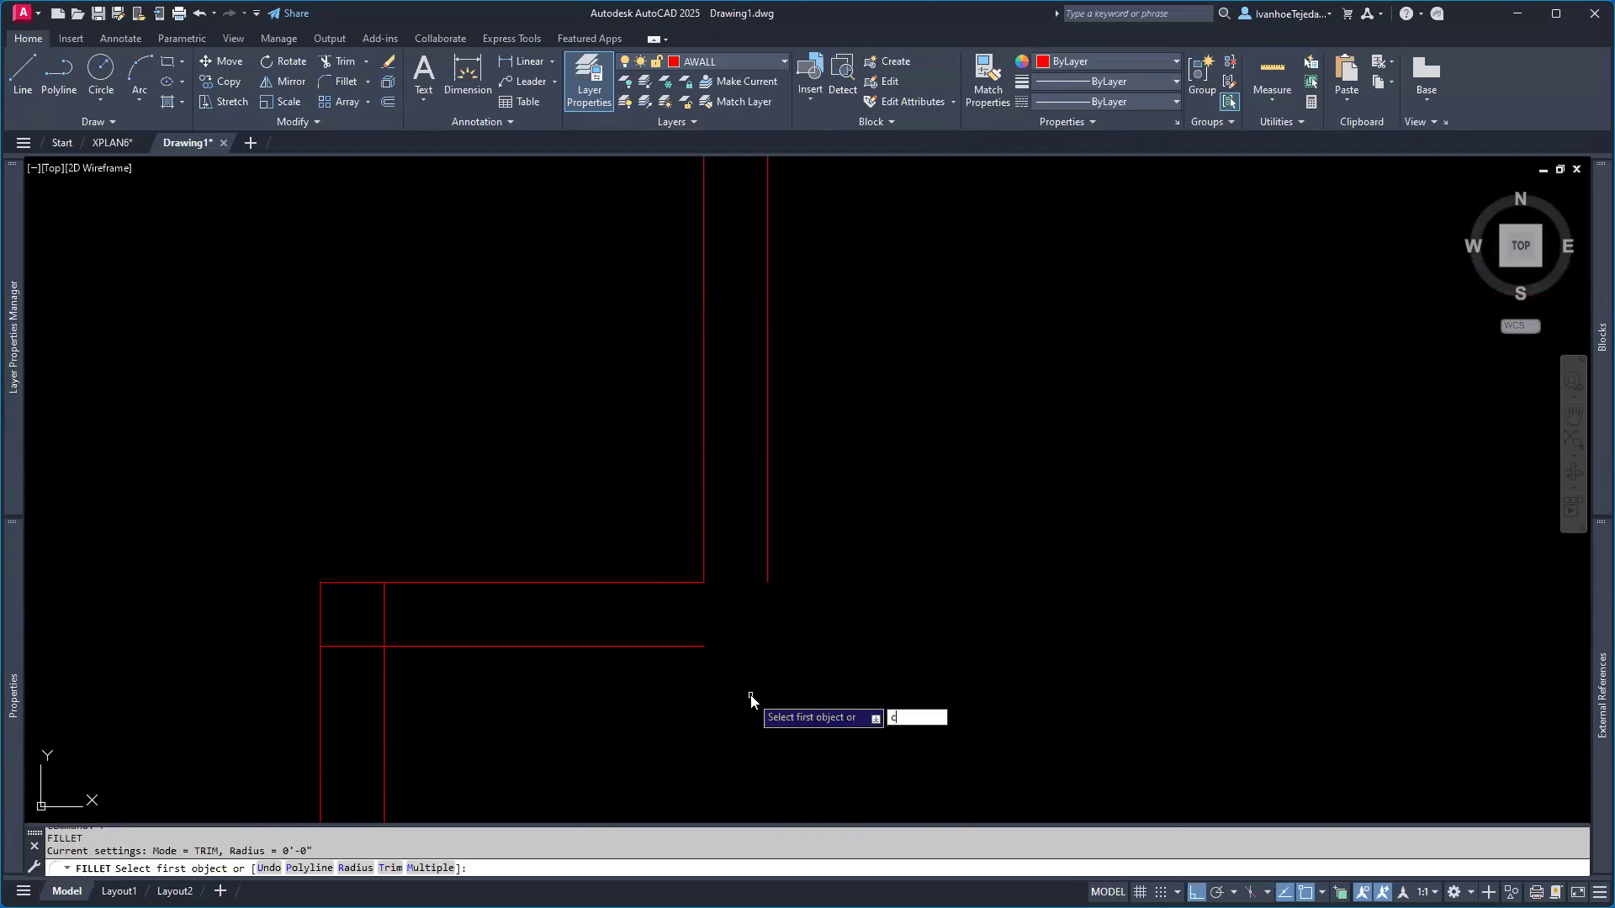
key("Return")
left_click(709, 712)
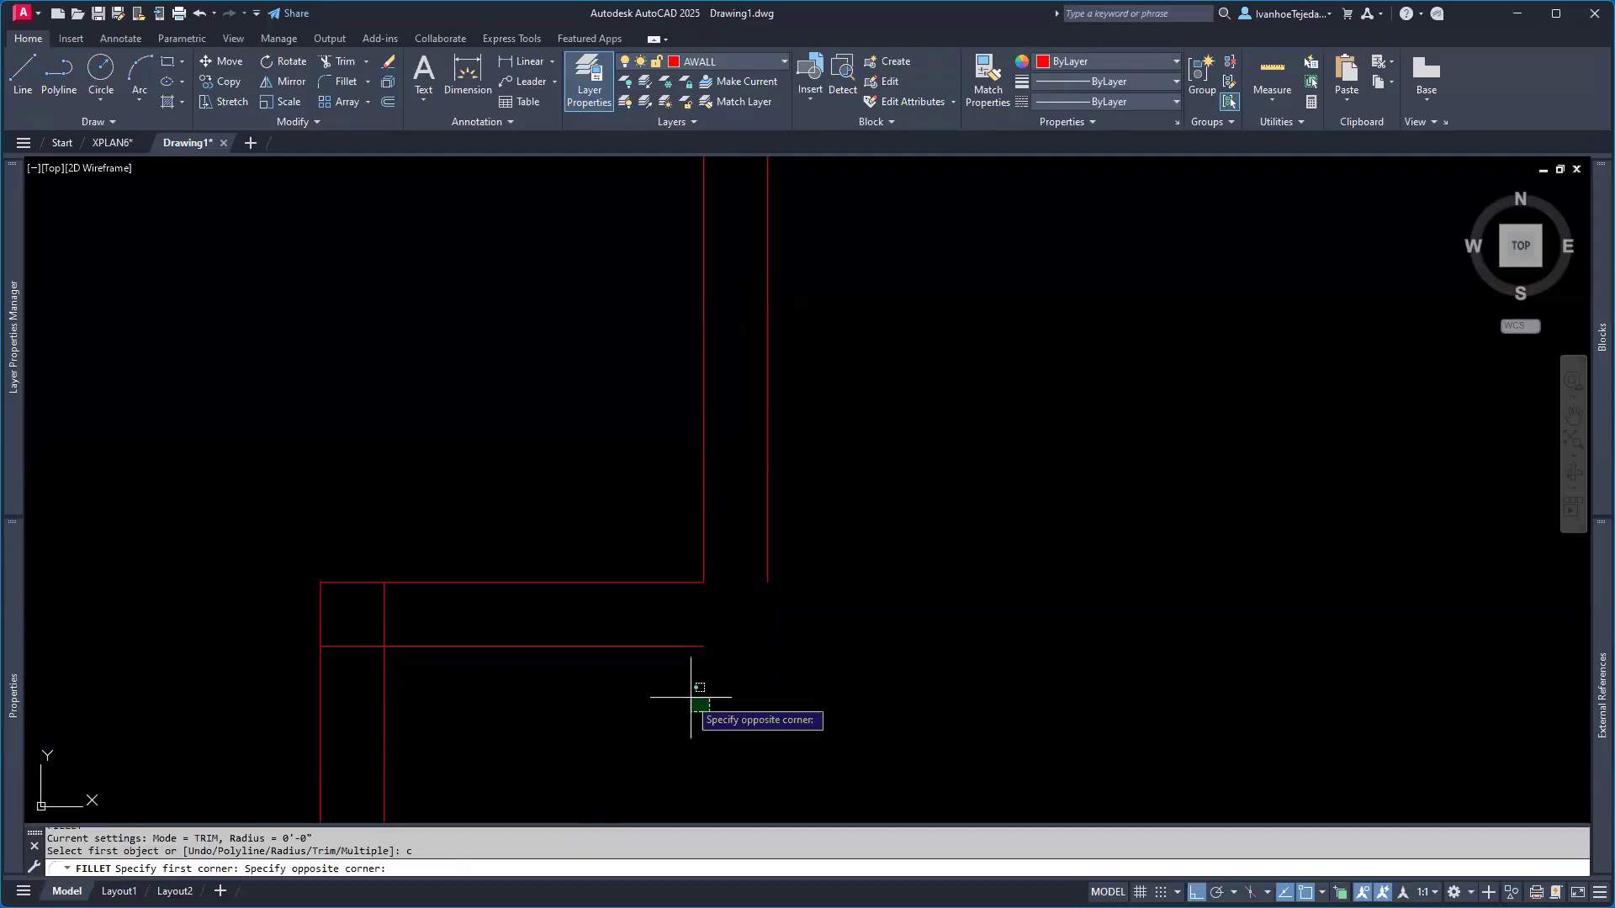
left_click(784, 554)
key("Escape")
key("Escape")
key("Escape")
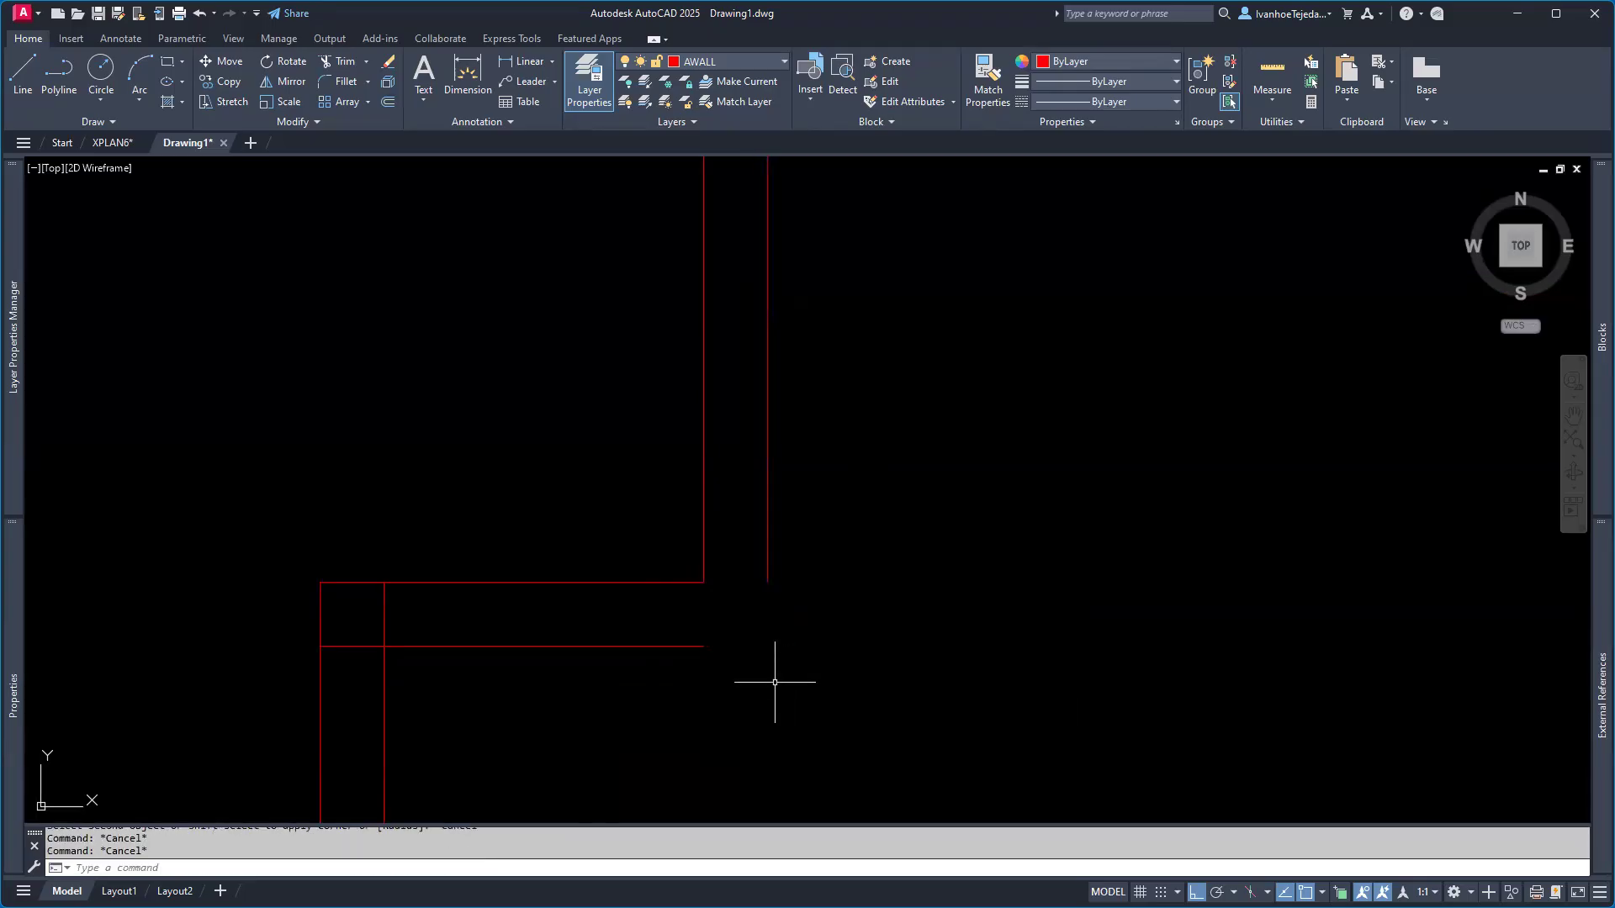
- Try to fillet the inner wall lines at the notch's inside corner with a crossing window, and undo that fillet
type("f")
key("Return")
type("c")
key("Return")
left_click(874, 715)
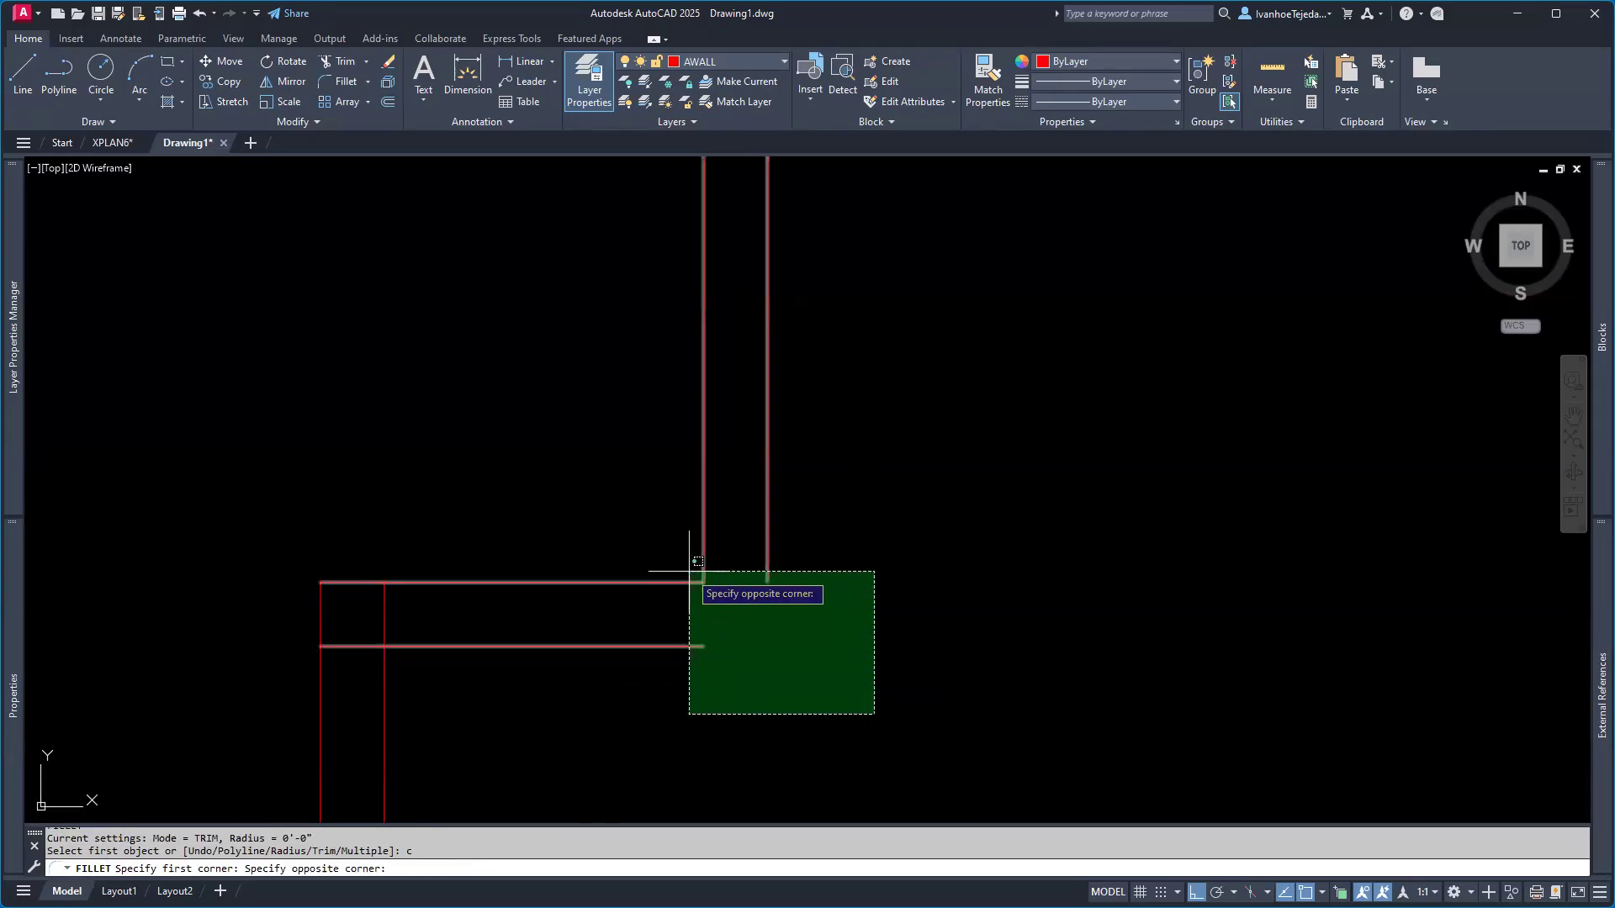
left_click(693, 570)
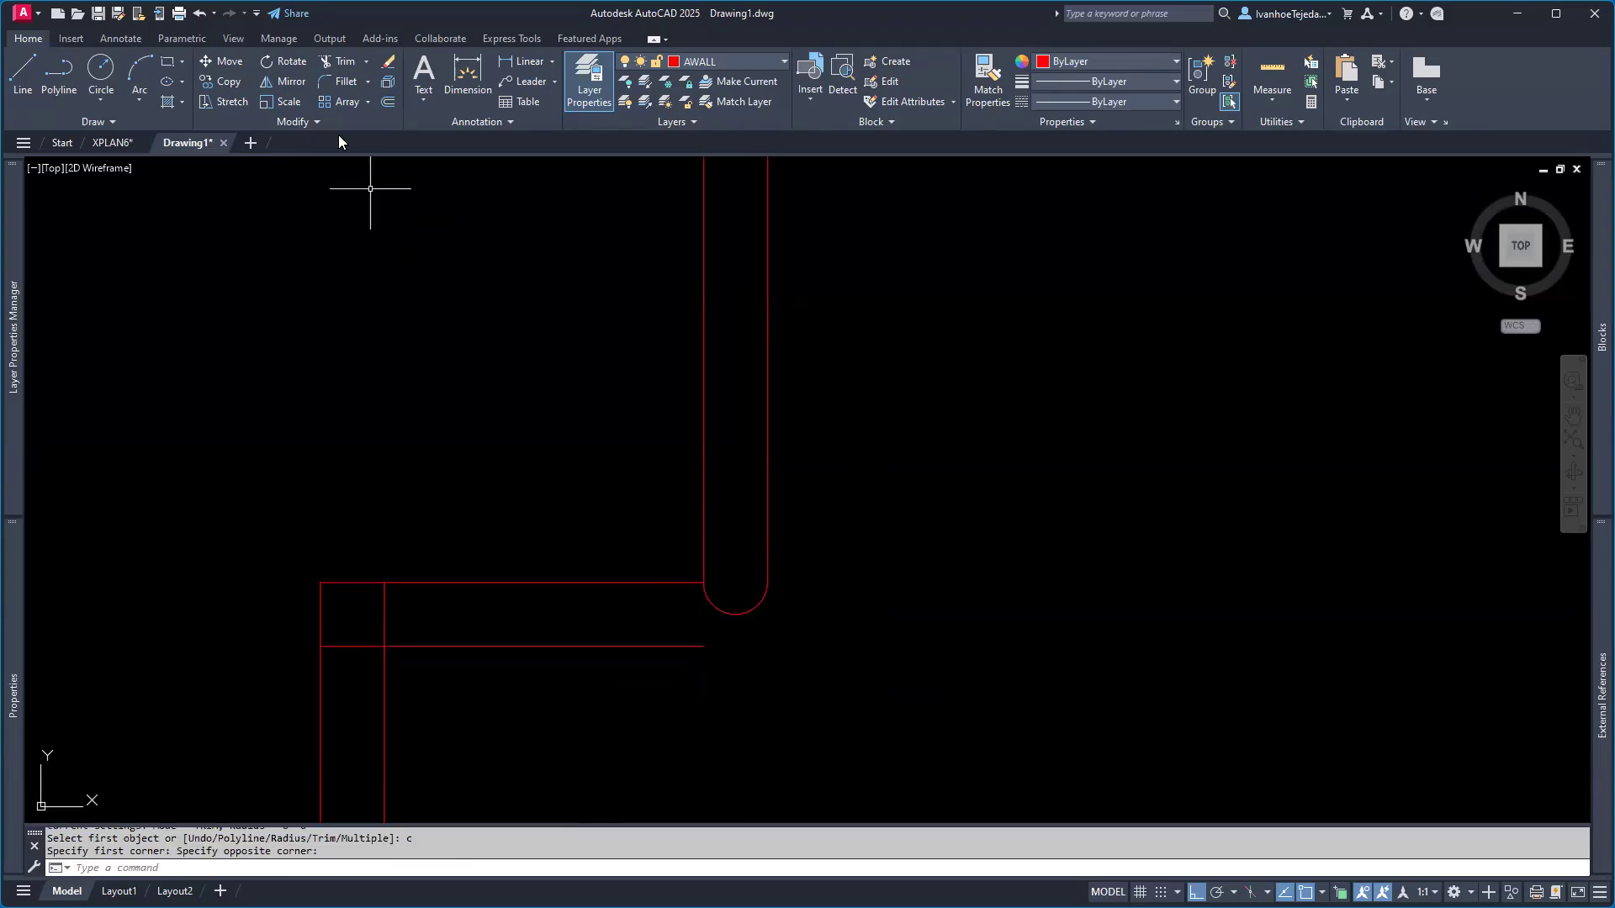
left_click(199, 13)
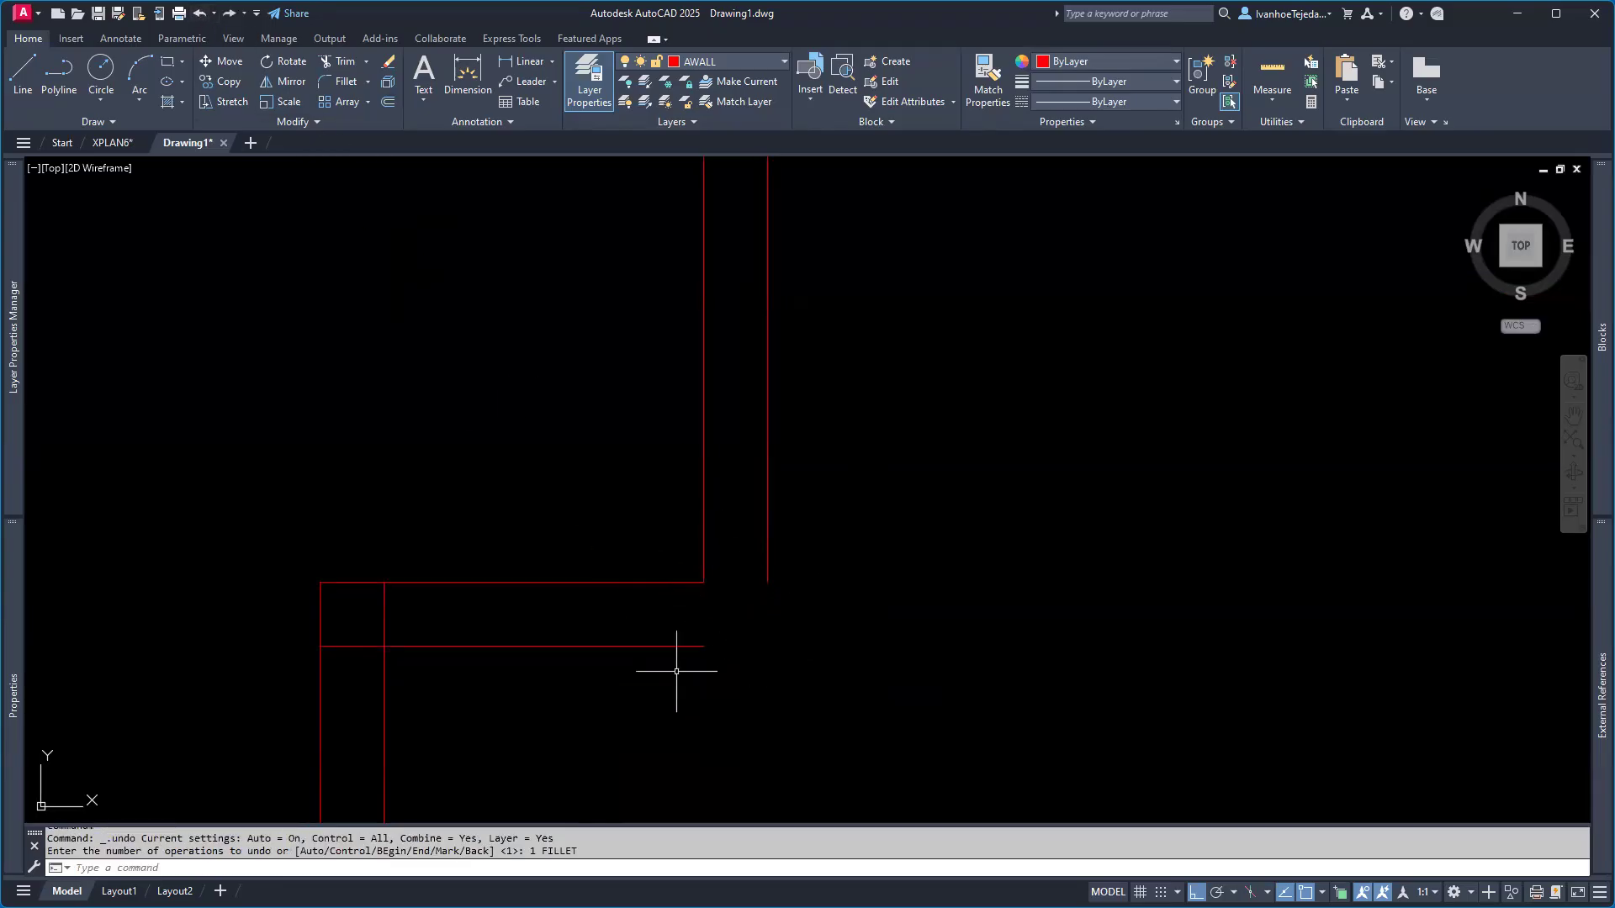
- Fillet the notch's inner horizontal line with the inner vertical line above it to close the inside corner
type("f")
key("Return")
left_click(680, 647)
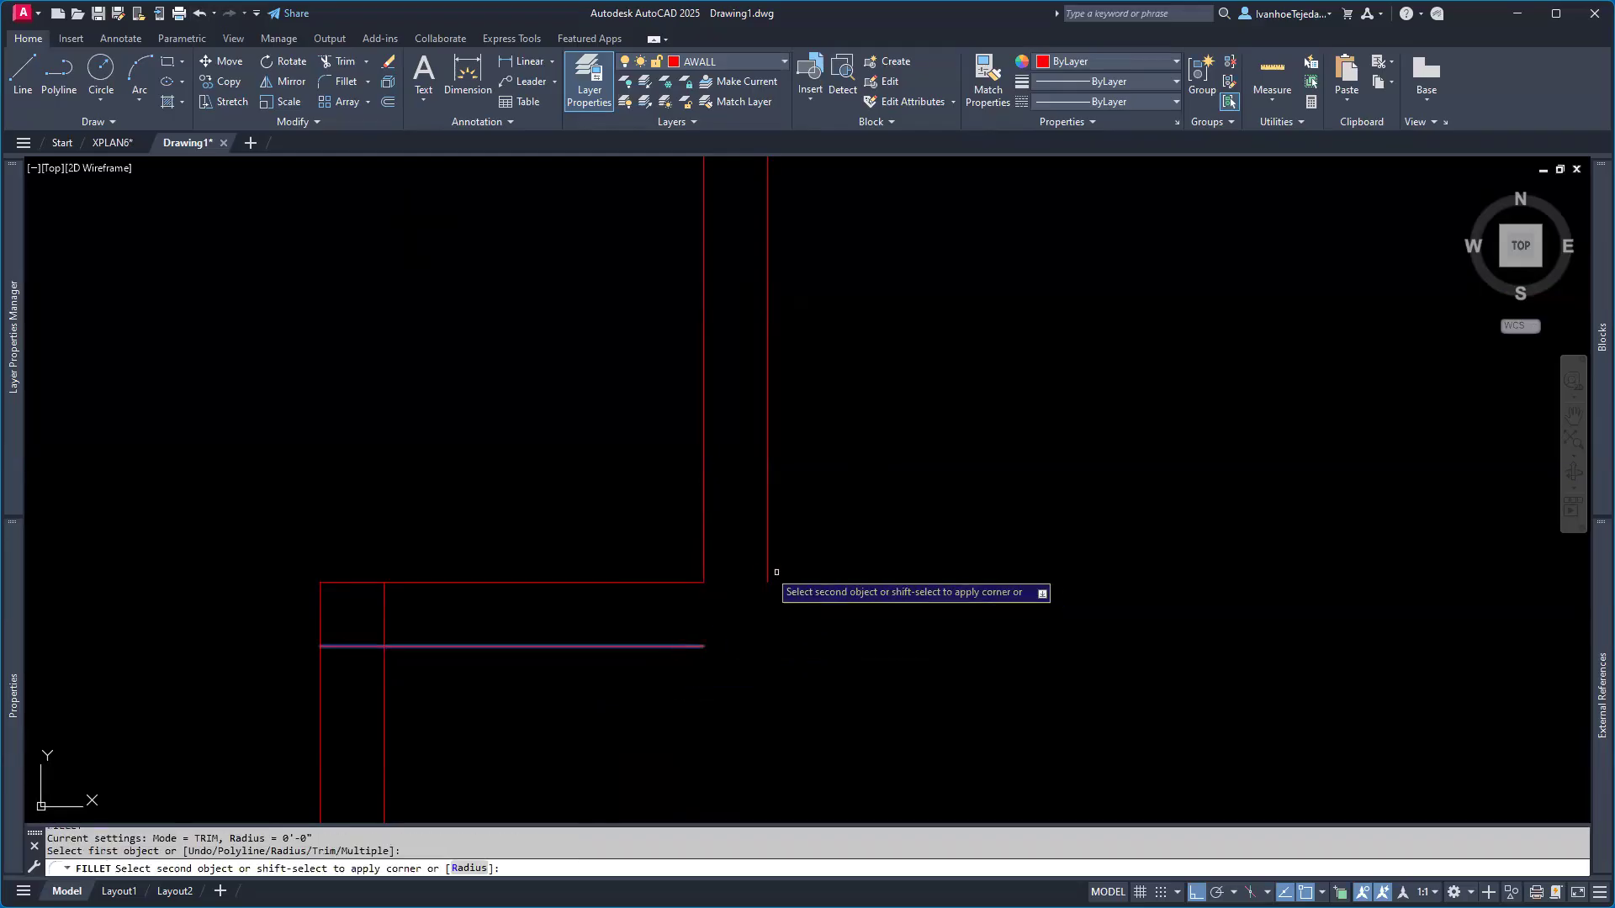
left_click(768, 564)
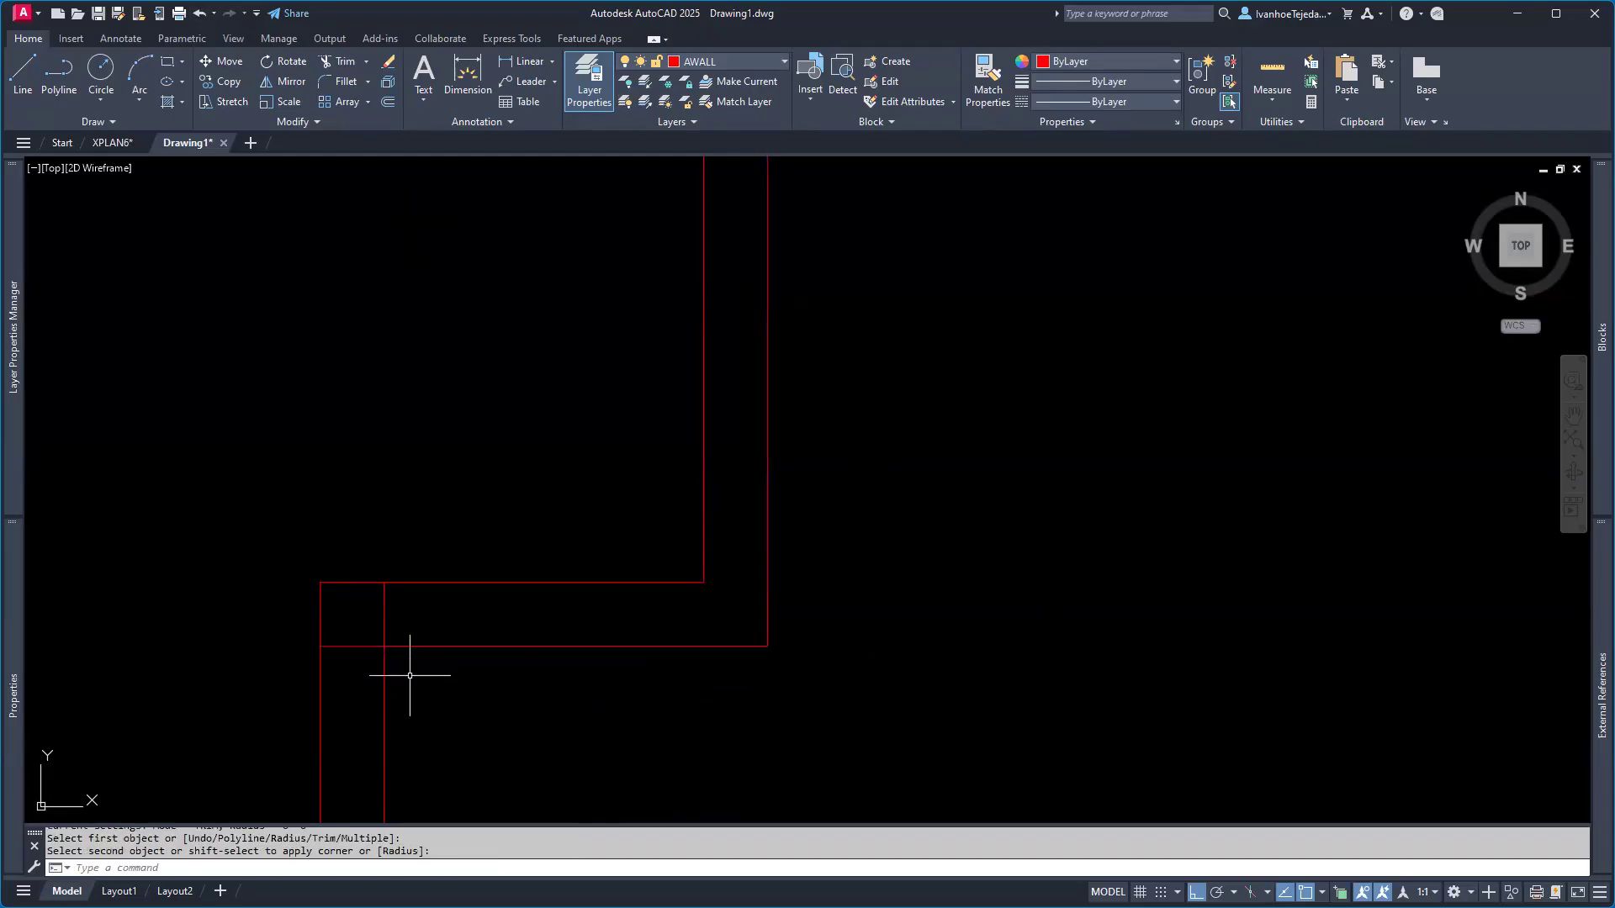
- Fillet the crossing inner wall lines at the notch's far left corner, selecting both with a crossing window
type("f")
key("Return")
type("c")
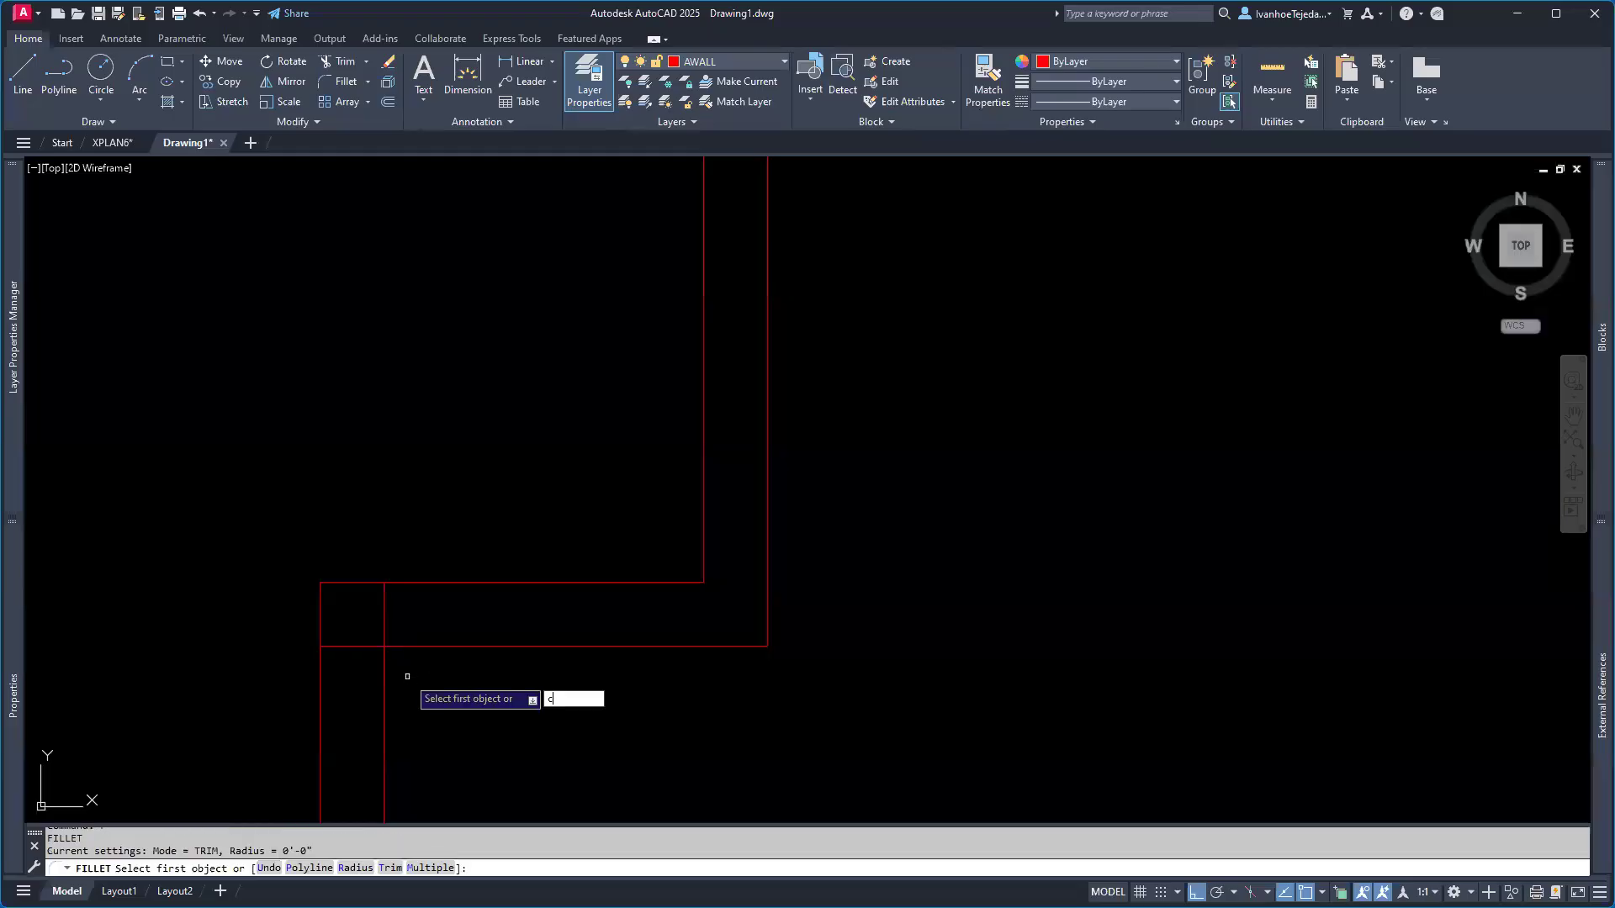
key("Return")
left_click(410, 675)
left_click(353, 623)
- Fillet the inner wall lines at the outline's lower-left corner, selecting both with a crossing window
scroll(614, 608, "down", 4)
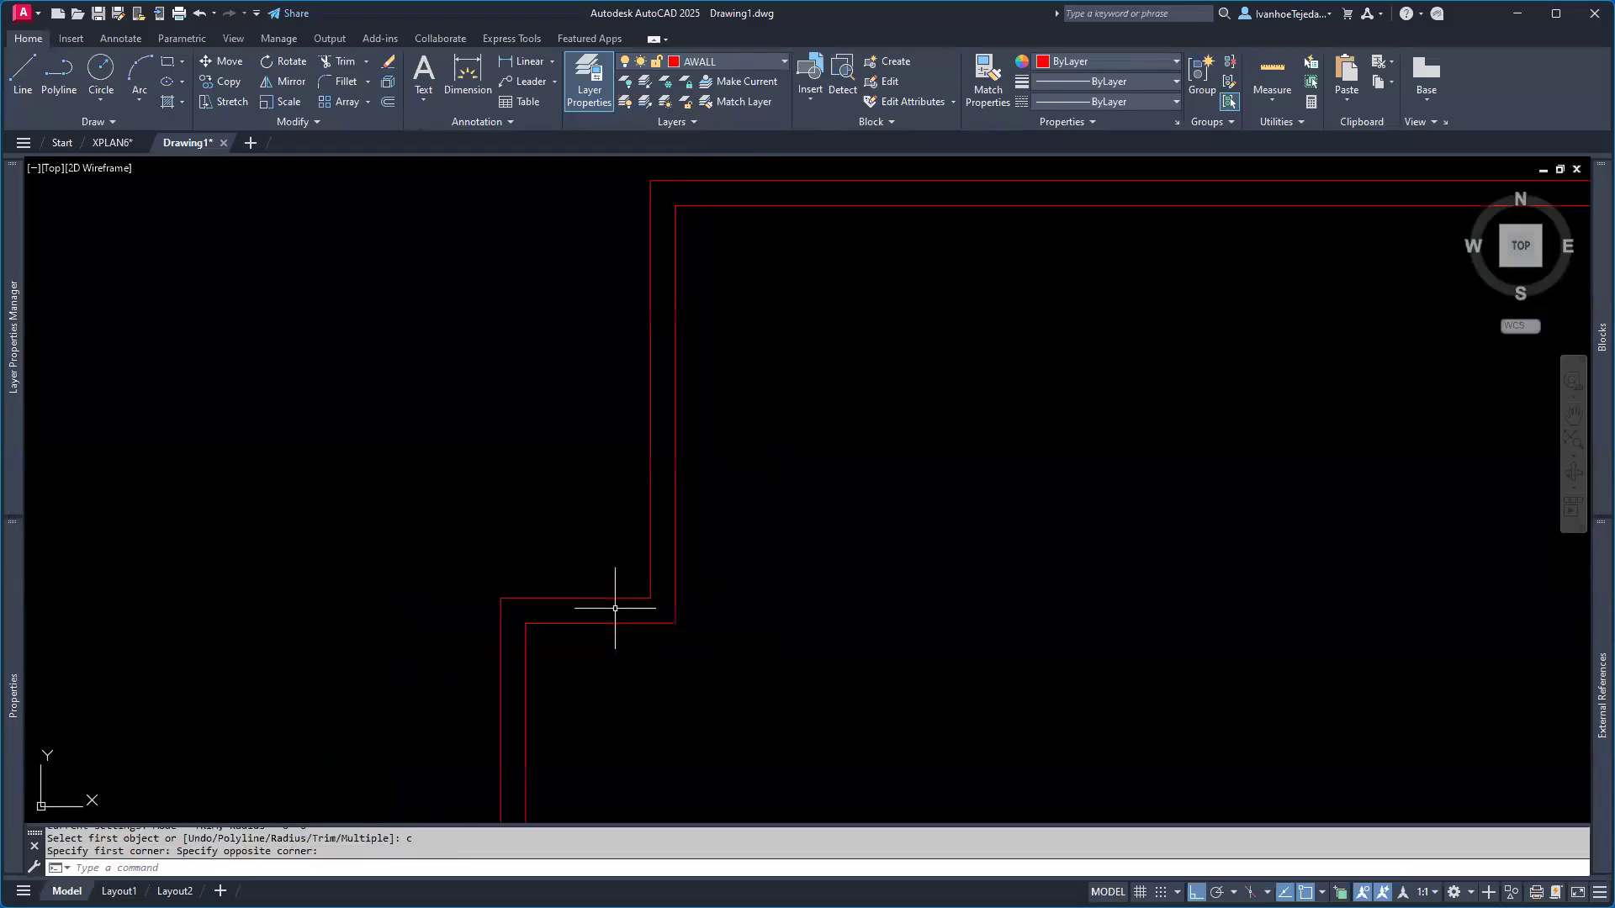
scroll(627, 613, "down", 5)
scroll(555, 673, "up", 5)
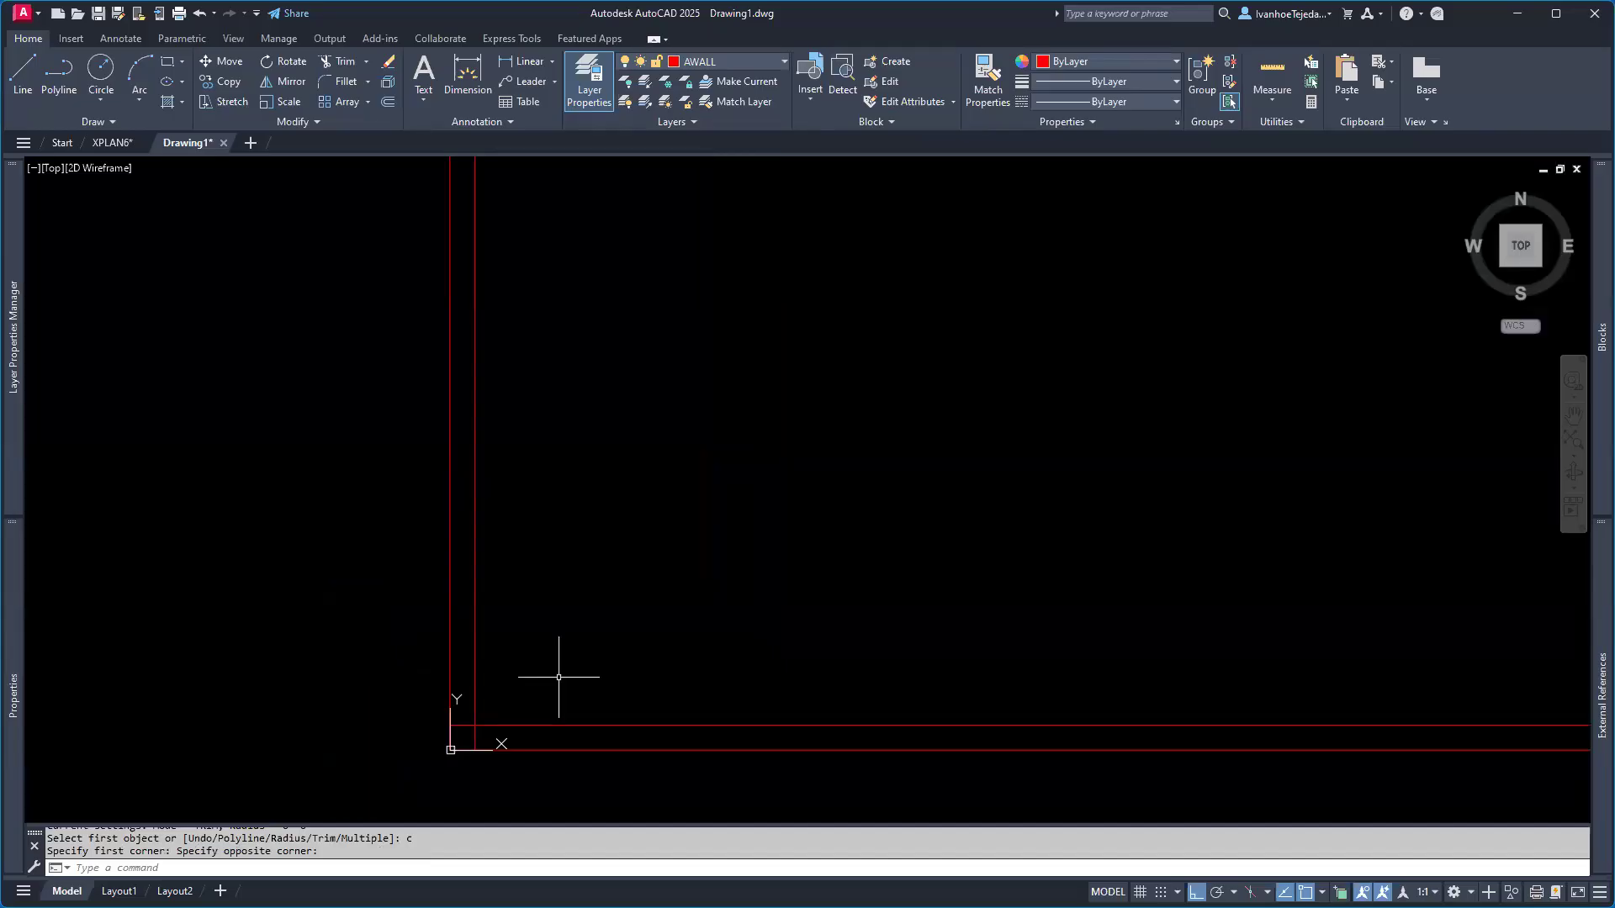
type("F")
key("Return")
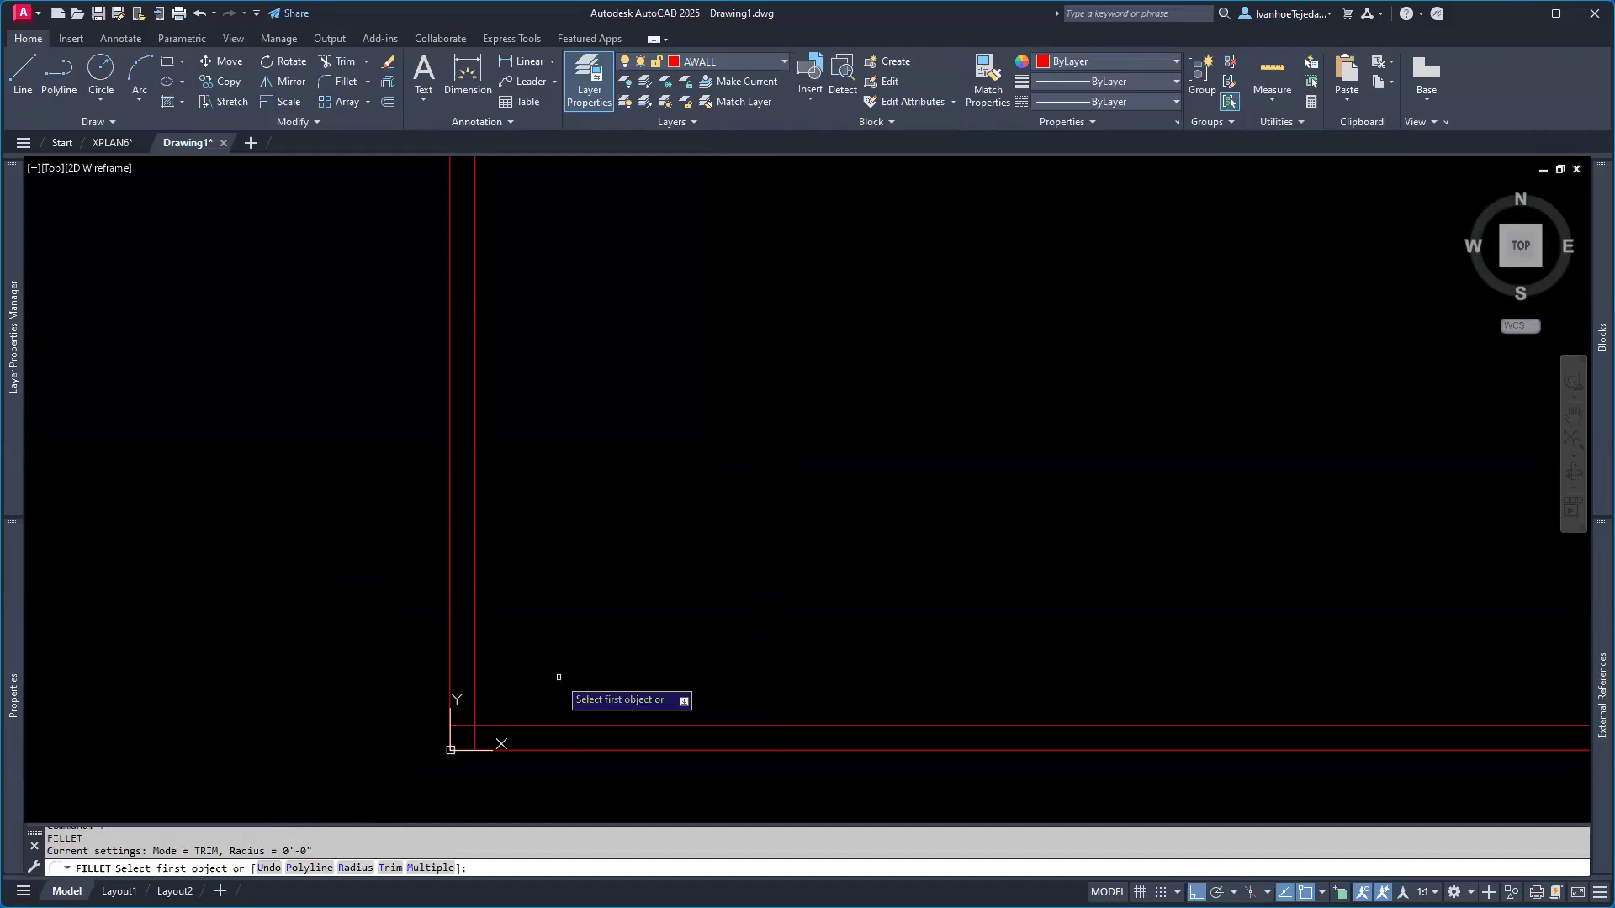
type("c")
key("Return")
left_click(467, 741)
left_click(534, 678)
scroll(661, 618, "down", 4)
middle_click_drag(965, 618, 746, 656)
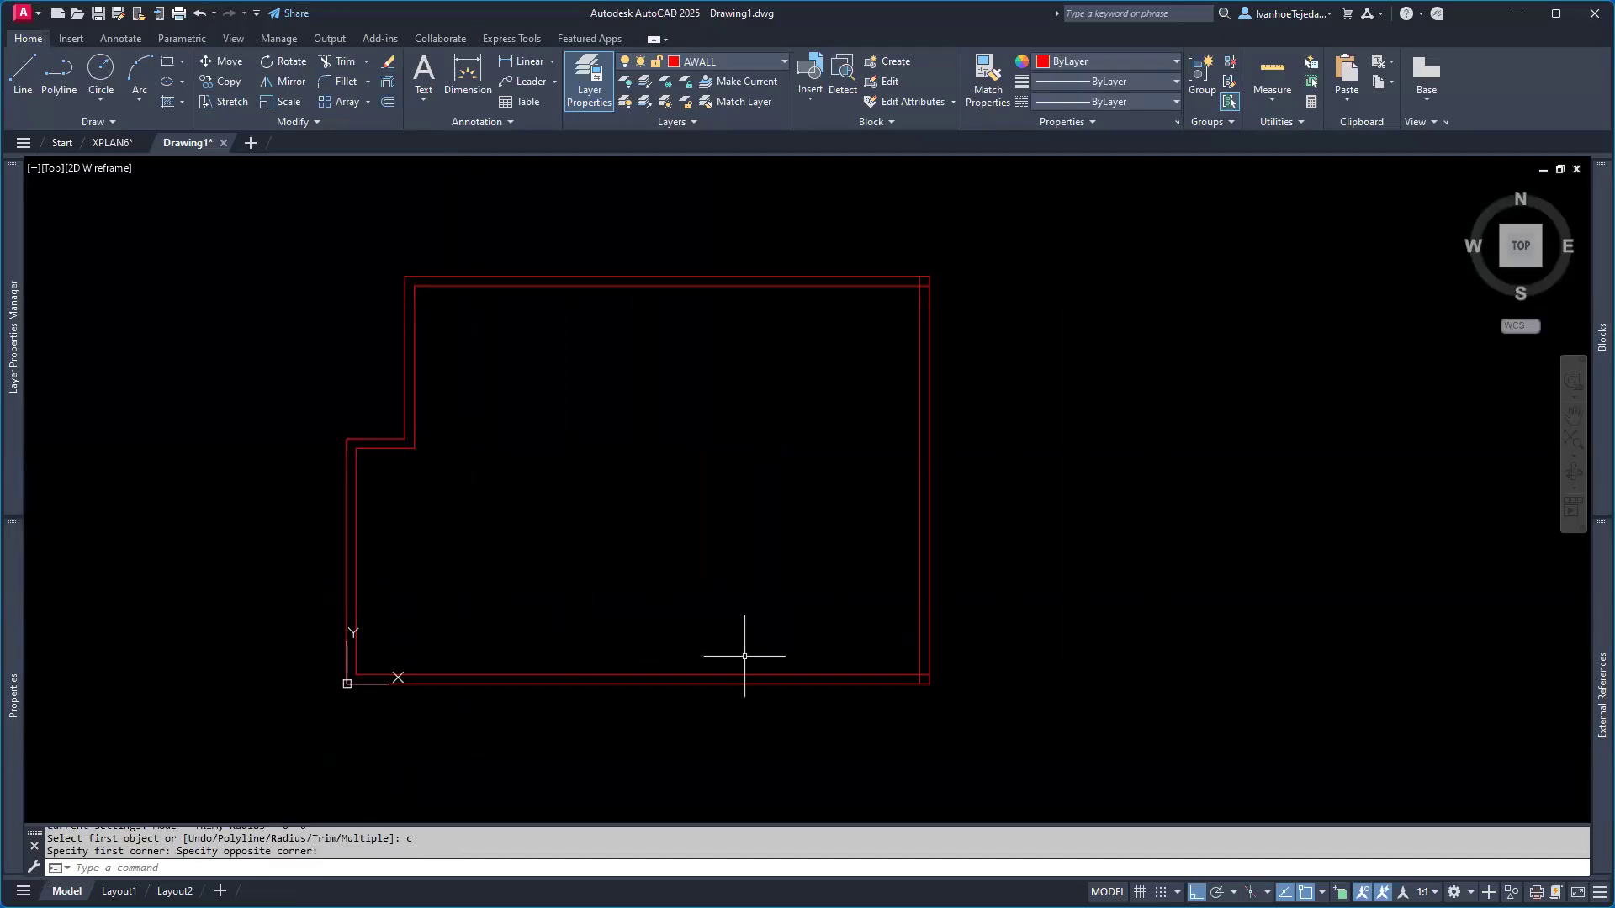
- Fillet the crossing inner wall lines at the outline's lower-right corner, selecting both with a crossing window
scroll(821, 587, "up", 6)
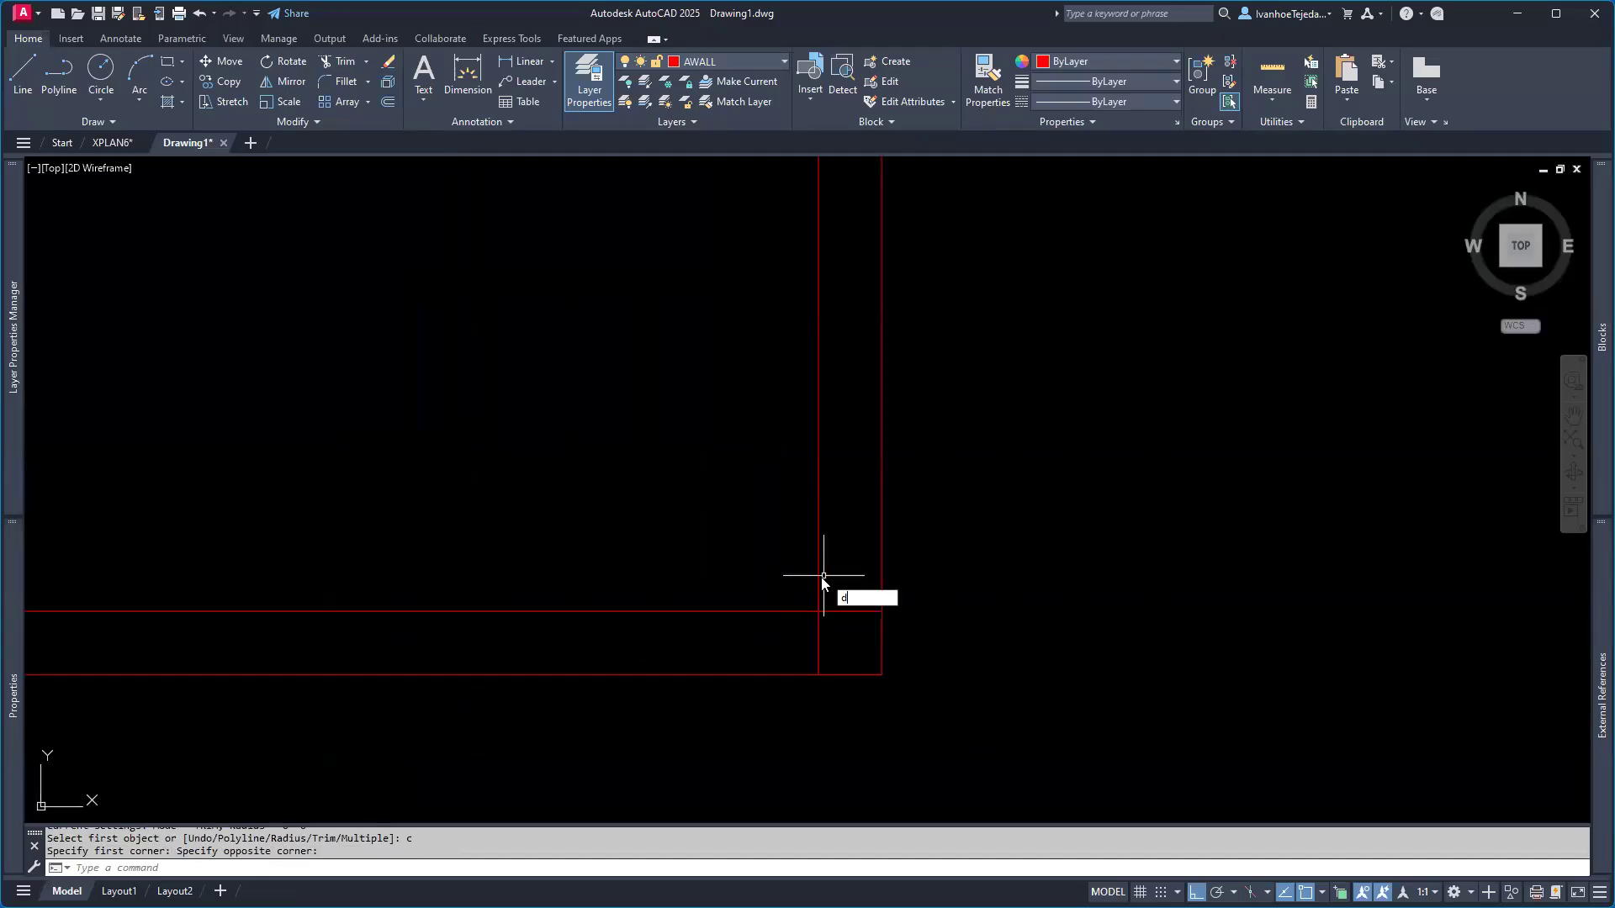
key("Escape")
key("Escape")
type("f")
key("Return")
type("c")
key("Return")
left_click(846, 644)
left_click(772, 556)
- Fillet the inner wall lines at the outline's upper-right corner, selecting both with a crossing window
scroll(775, 521, "down", 2)
middle_click_drag(748, 420, 847, 713)
scroll(908, 521, "down", 2)
middle_click_drag(879, 336, 917, 739)
scroll(916, 738, "down", 2)
middle_click_drag(919, 317, 925, 595)
scroll(944, 411, "up", 5)
middle_click_drag(1010, 360, 1010, 362)
type("f")
key("Return")
left_click(978, 361)
left_click(919, 458)
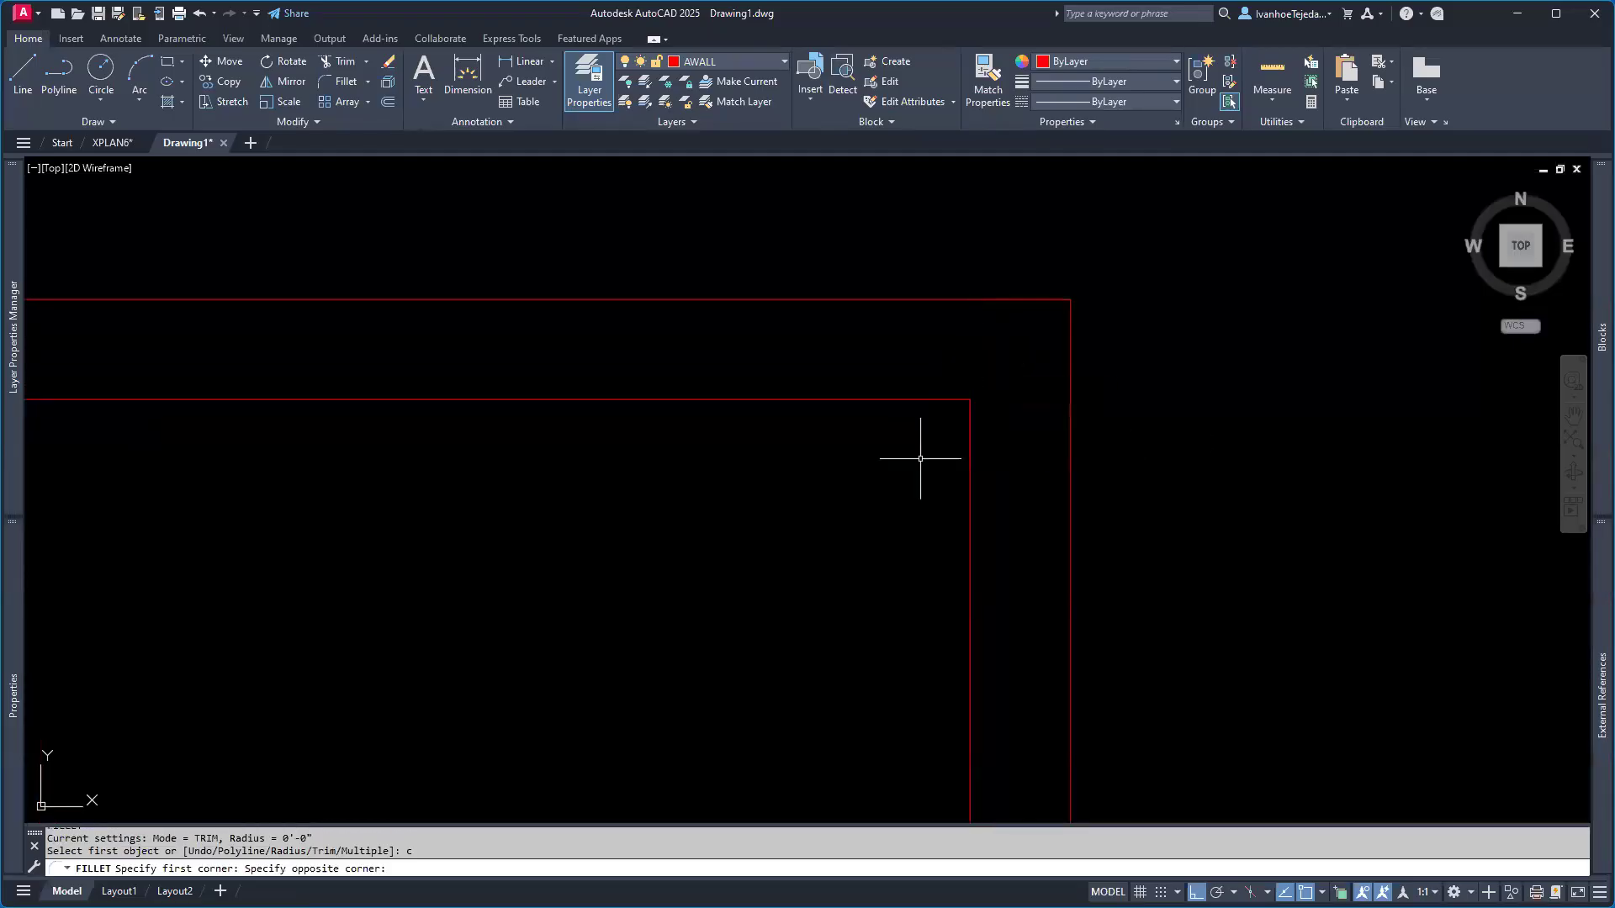
scroll(919, 459, "down", 10)
scroll(812, 497, "up", 4)
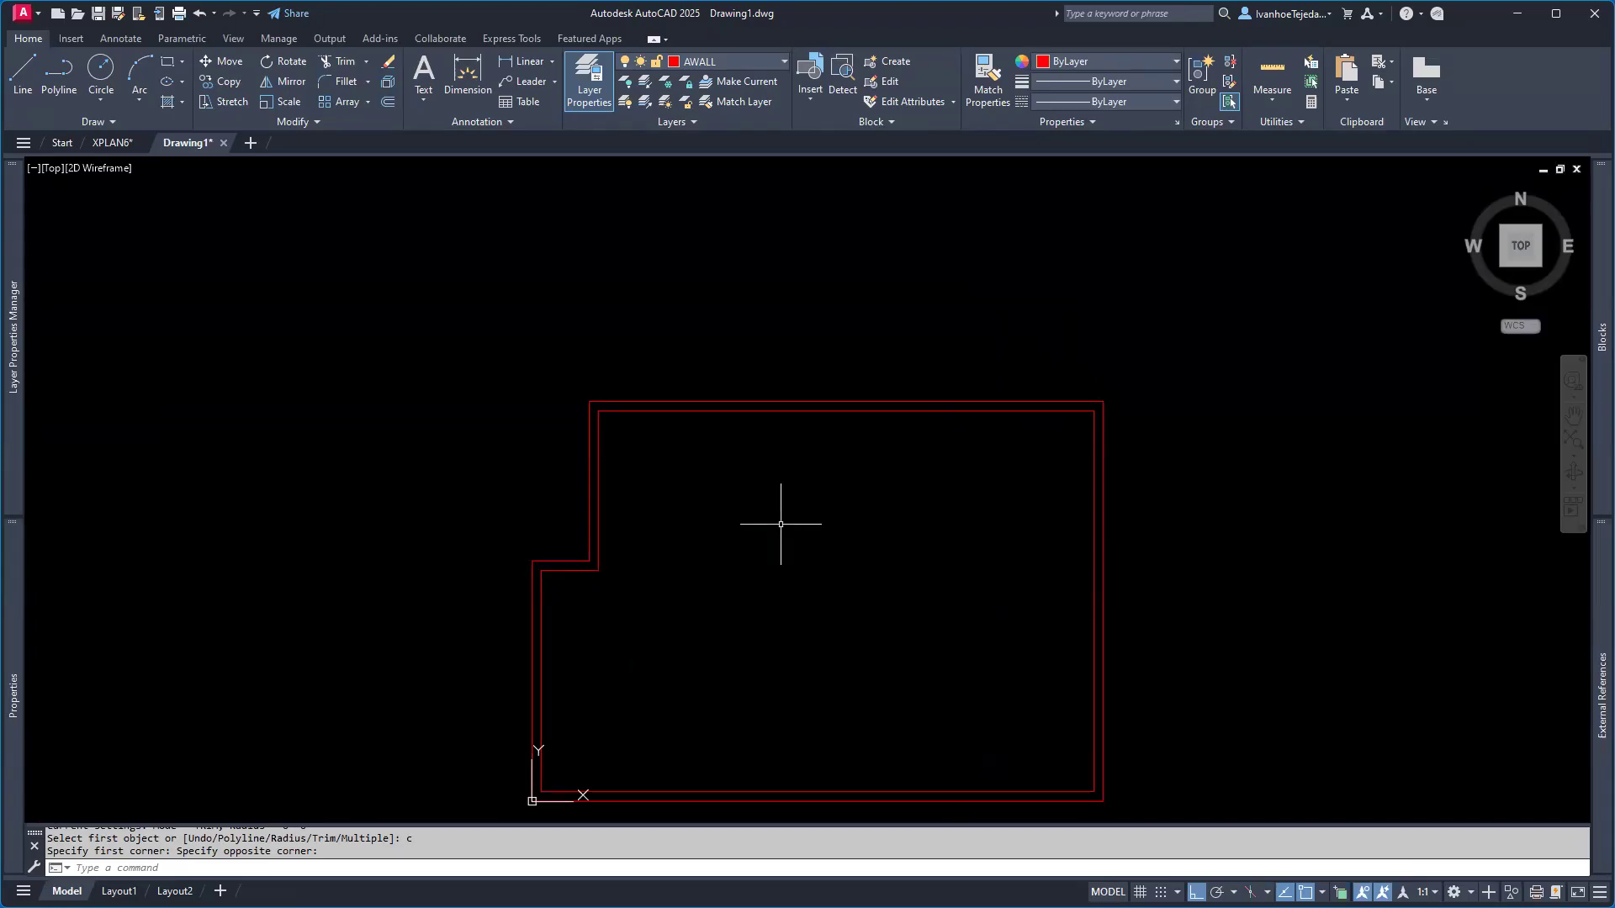
- Erase all six inner wall lines, keeping only the outer wall outline
left_click(720, 411)
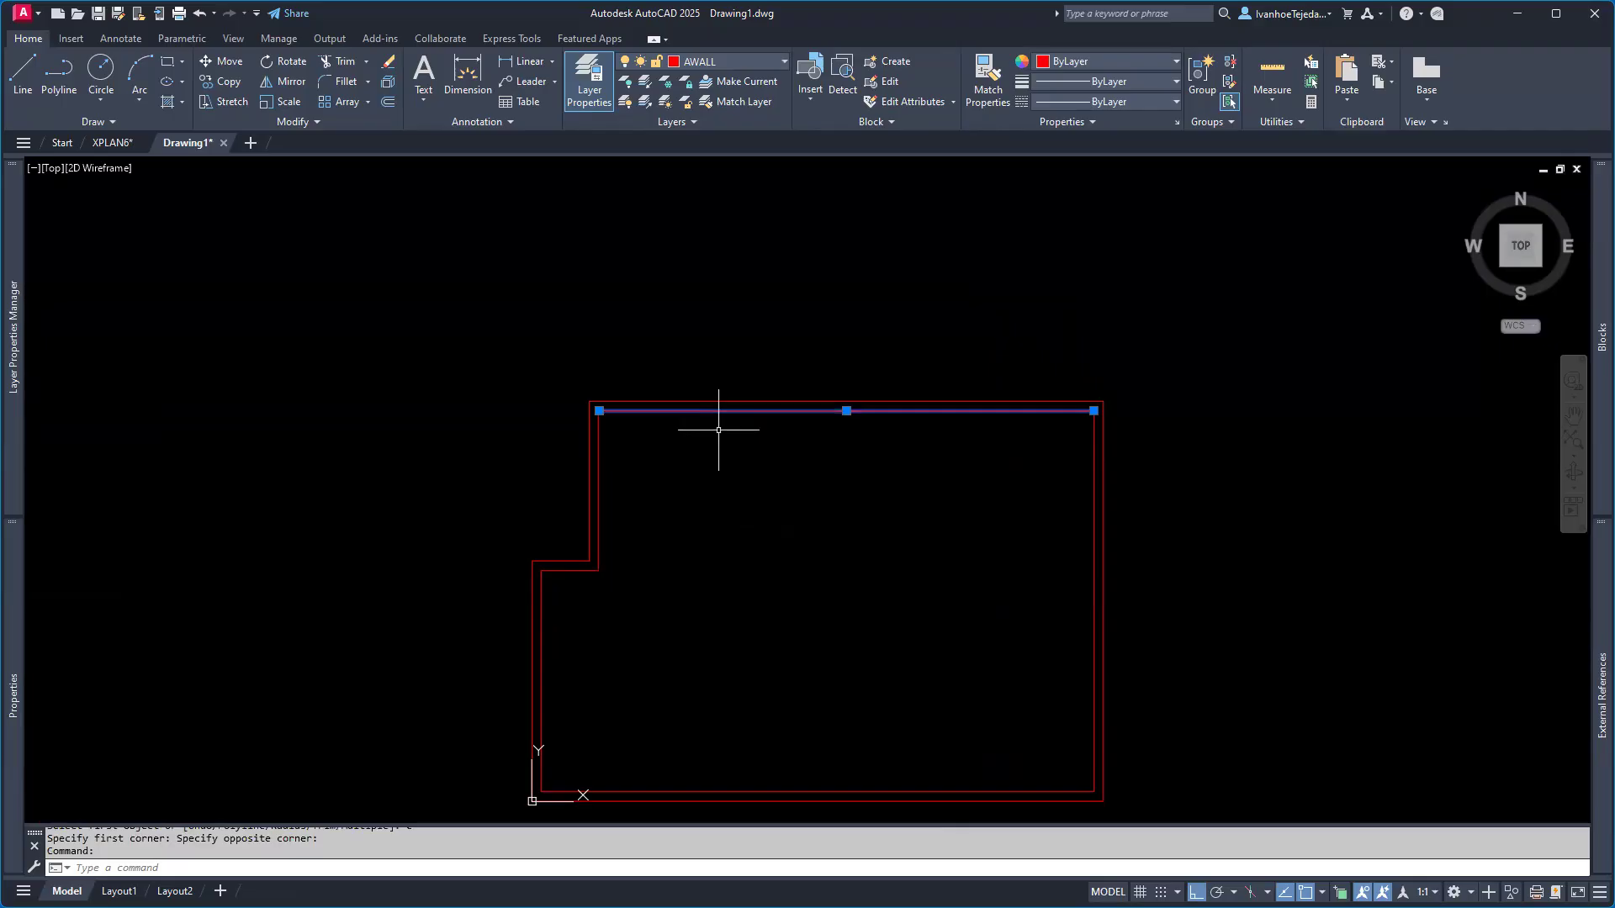
key("Delete")
left_click(1094, 736)
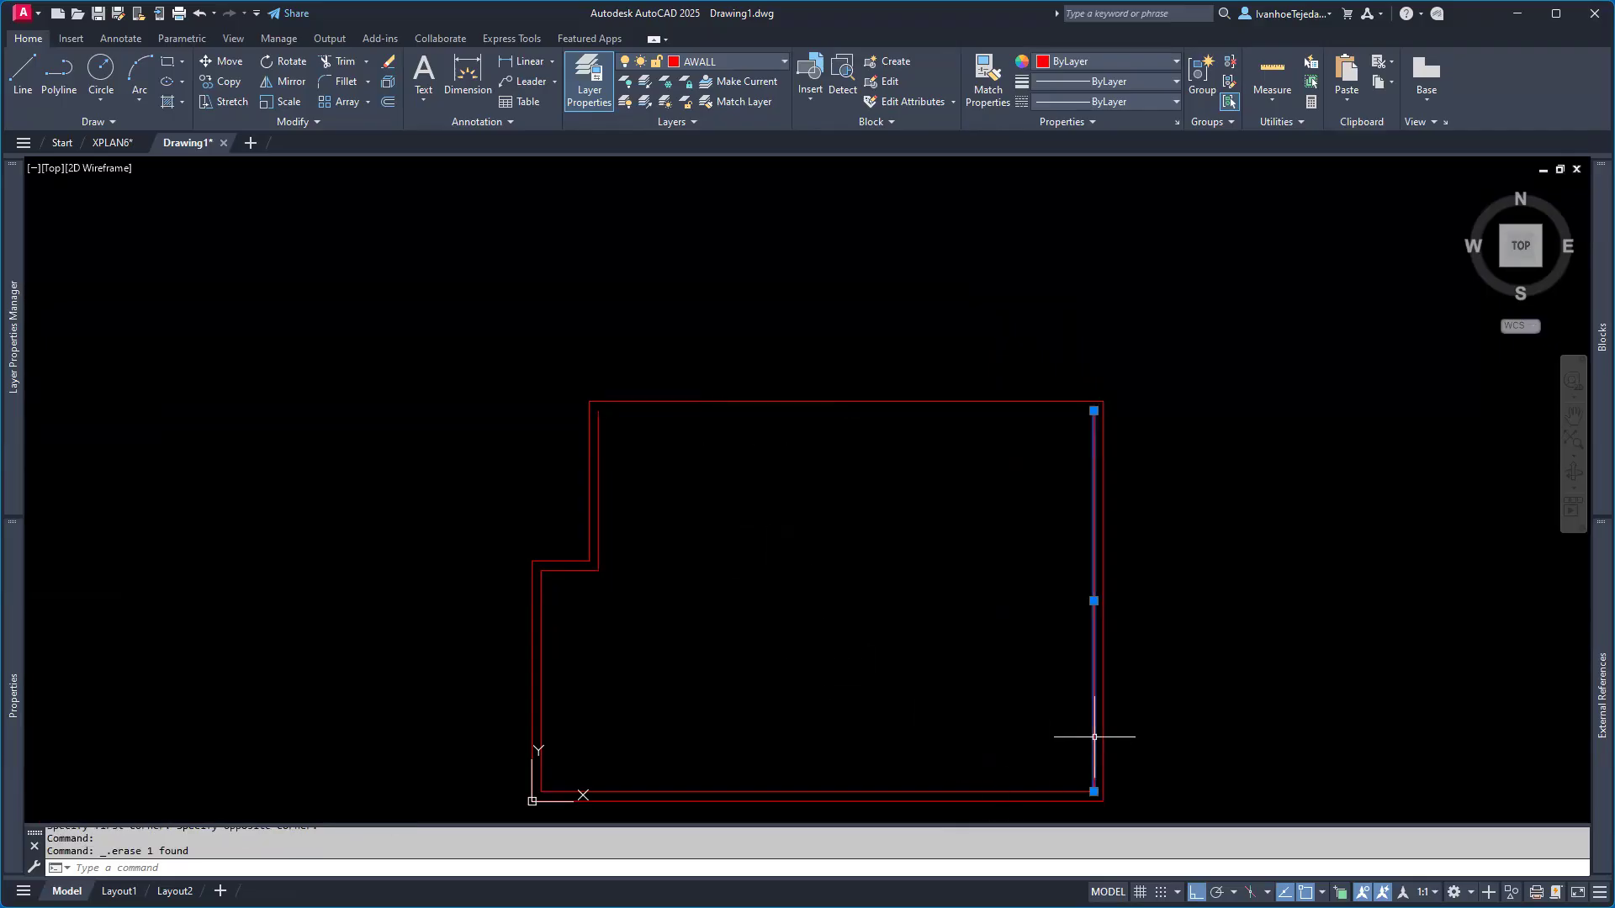
left_click(1072, 786)
left_click(1050, 788)
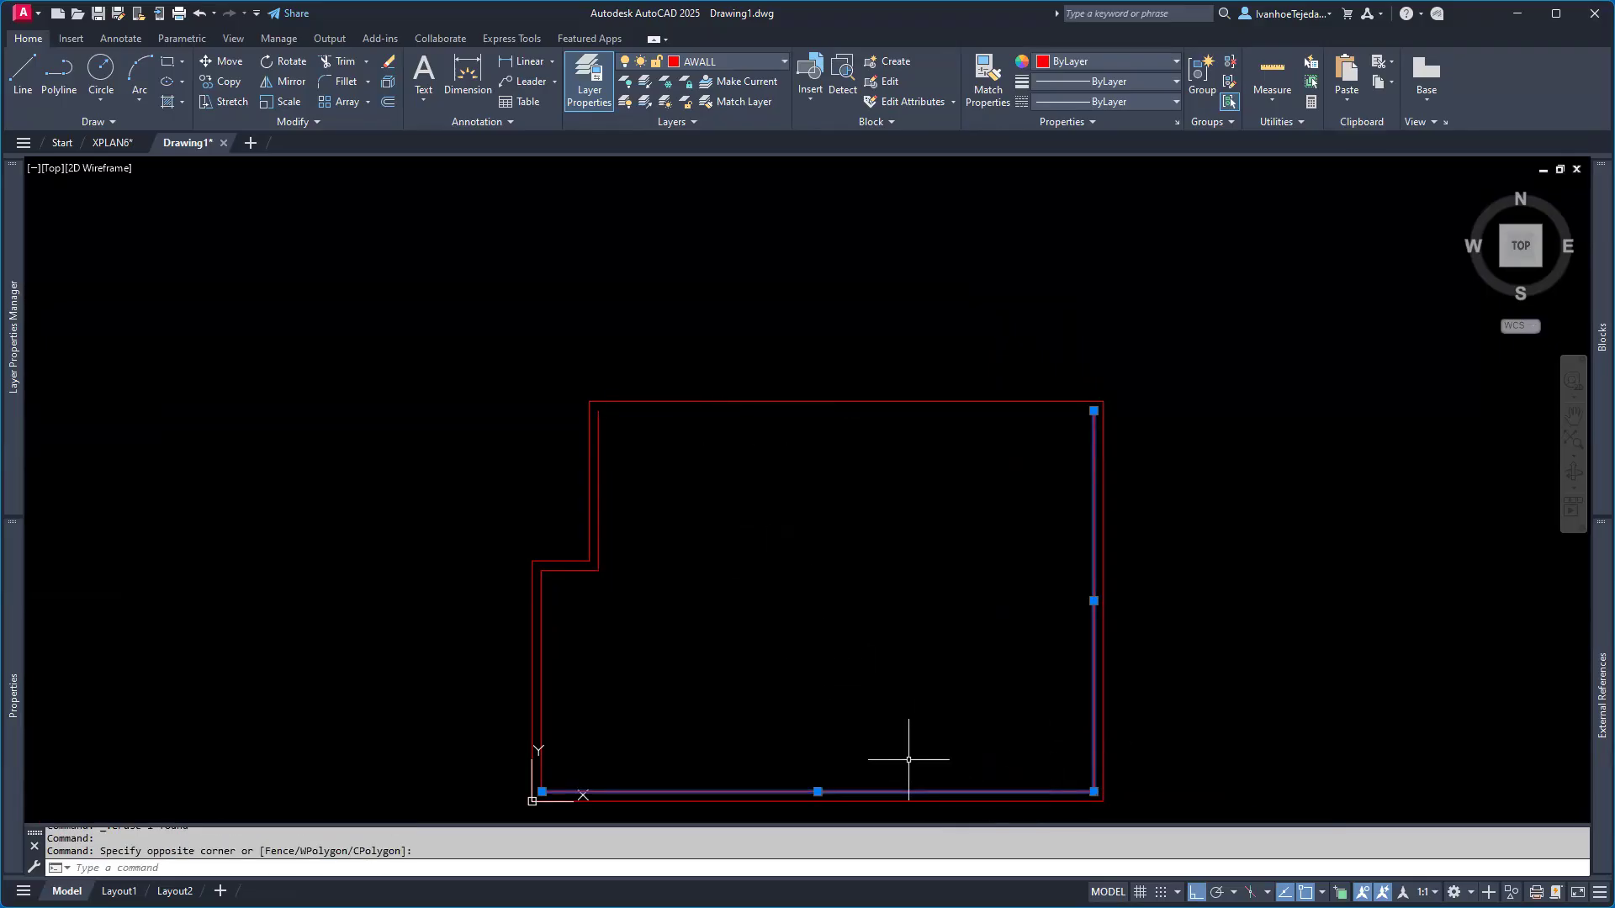
key("Delete")
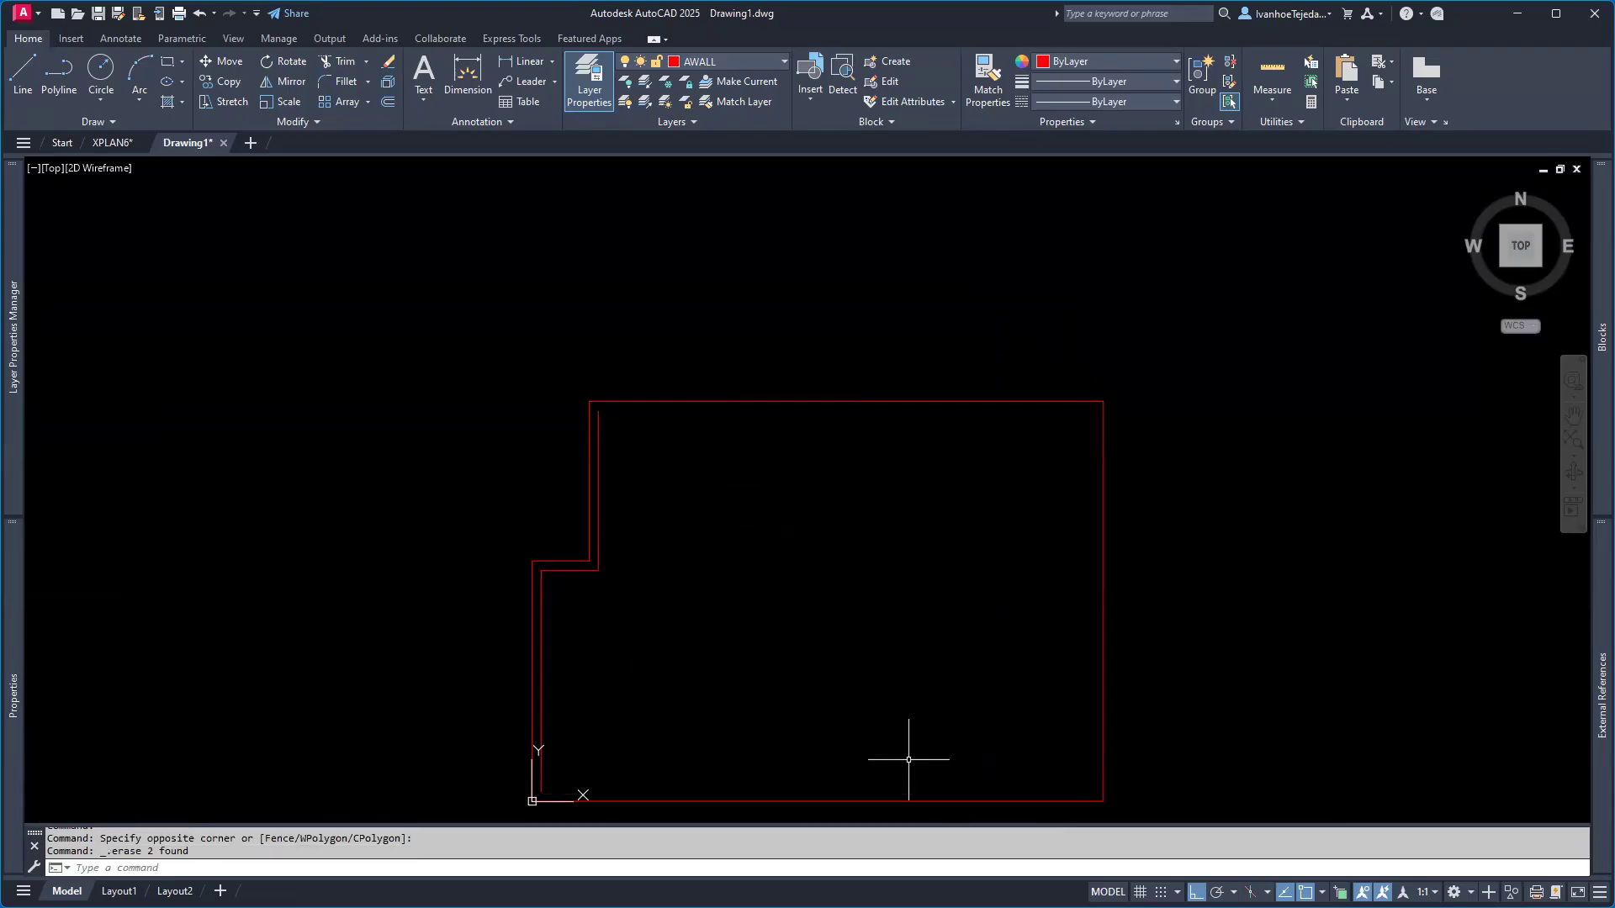
scroll(558, 569, "up", 5)
left_click(771, 603)
left_click(560, 574)
key("Delete")
scroll(845, 580, "down", 4)
middle_click_drag(884, 526, 725, 457)
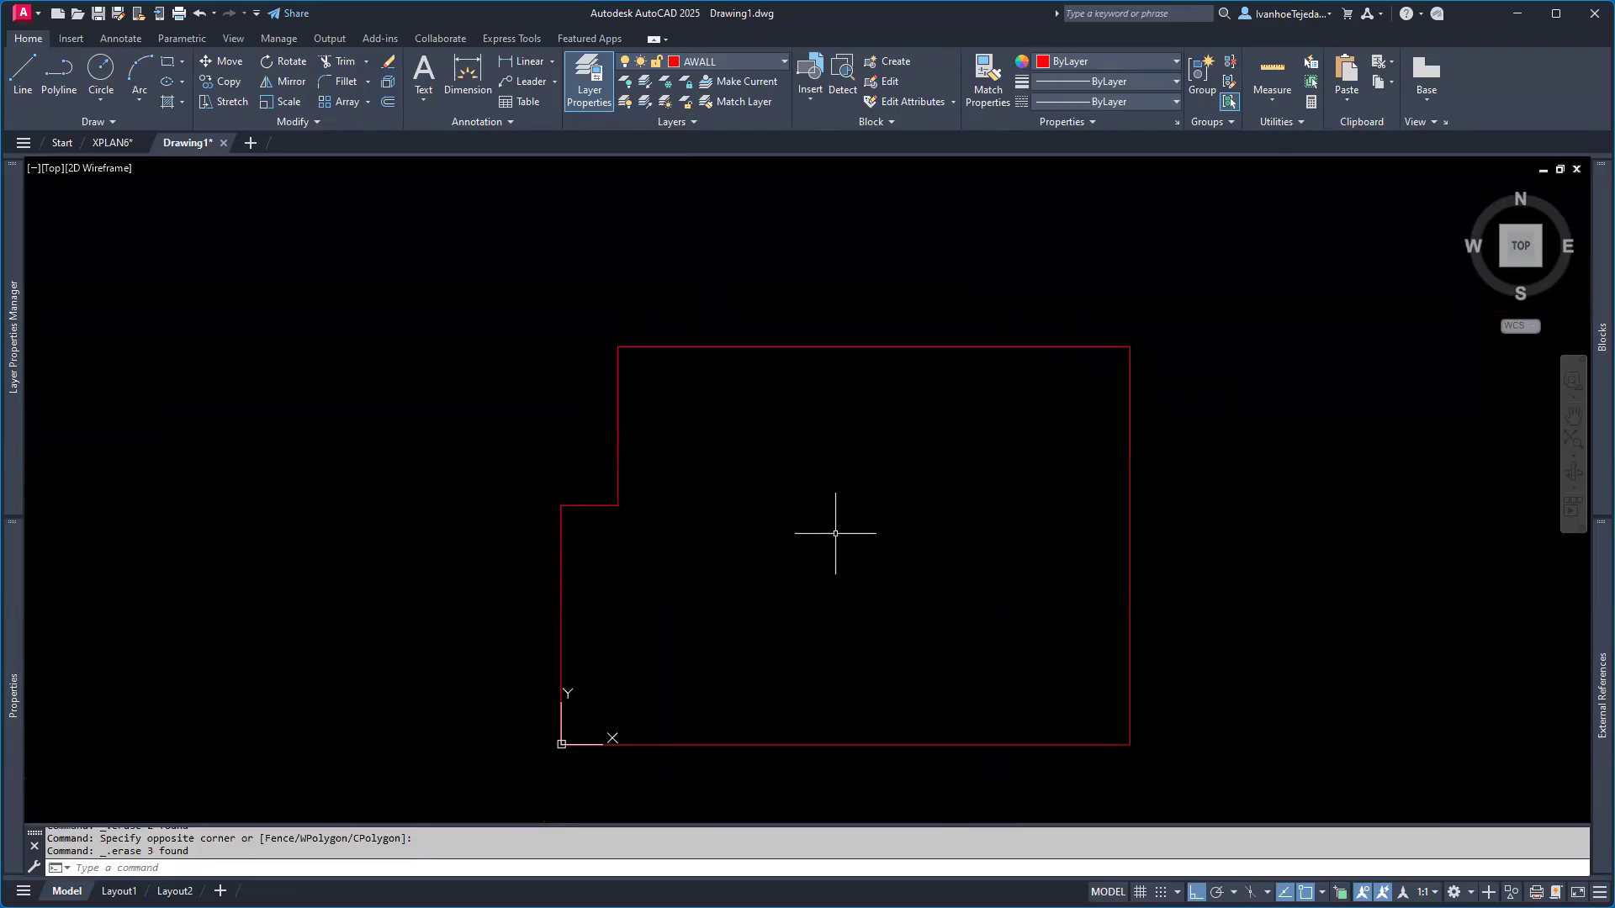
- Join the six outer wall lines into a single polyline, selecting them all with a window
type("J")
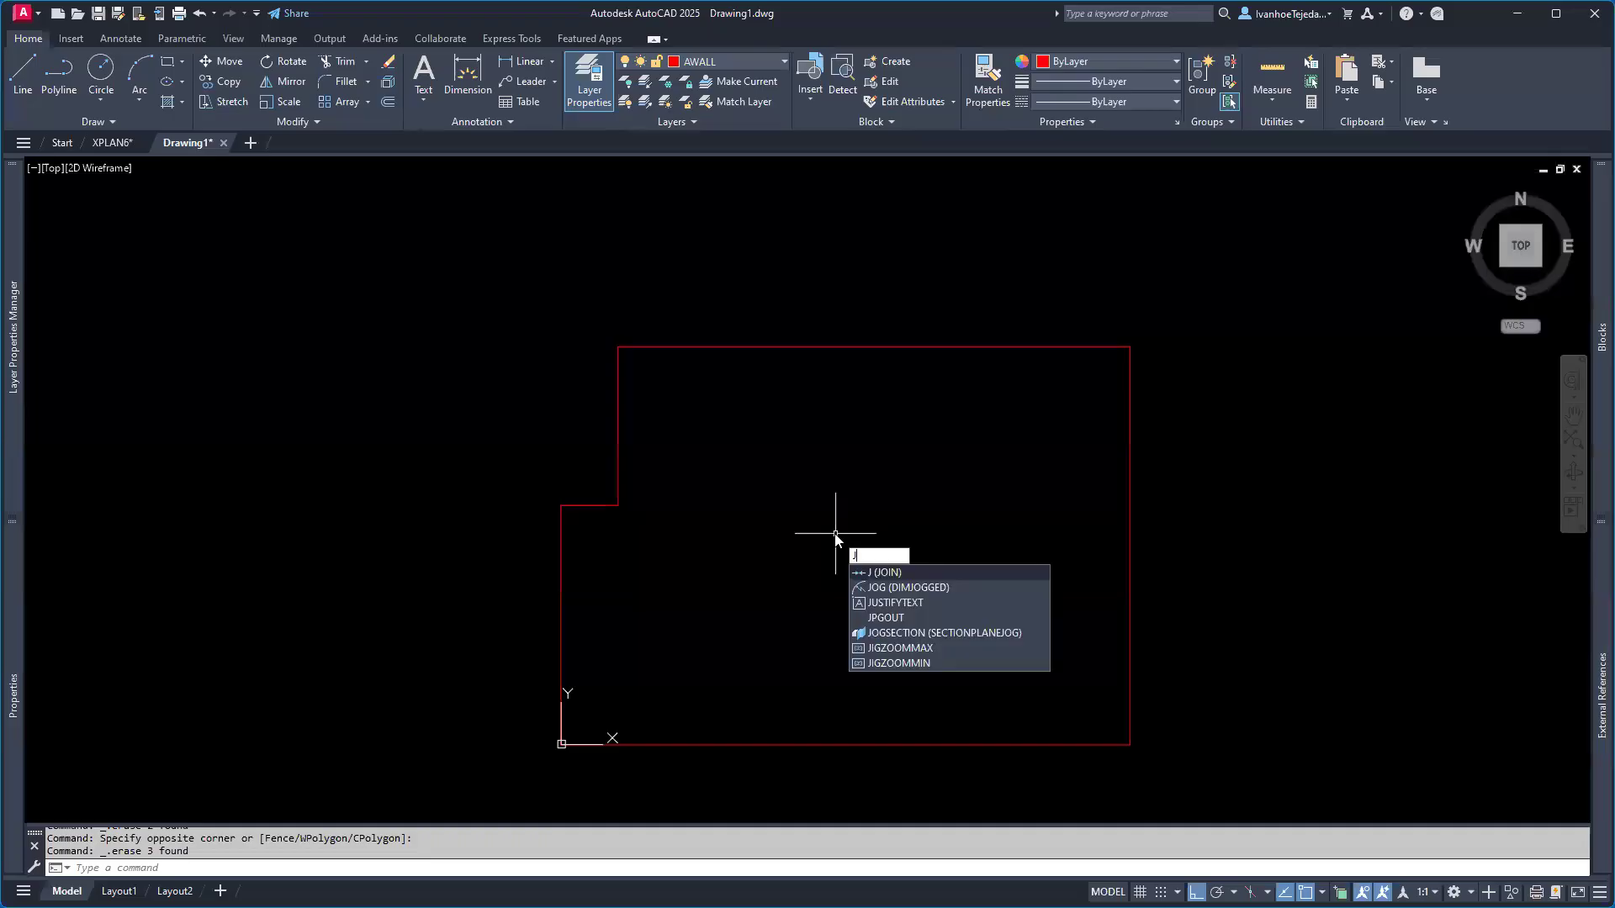
key("Return")
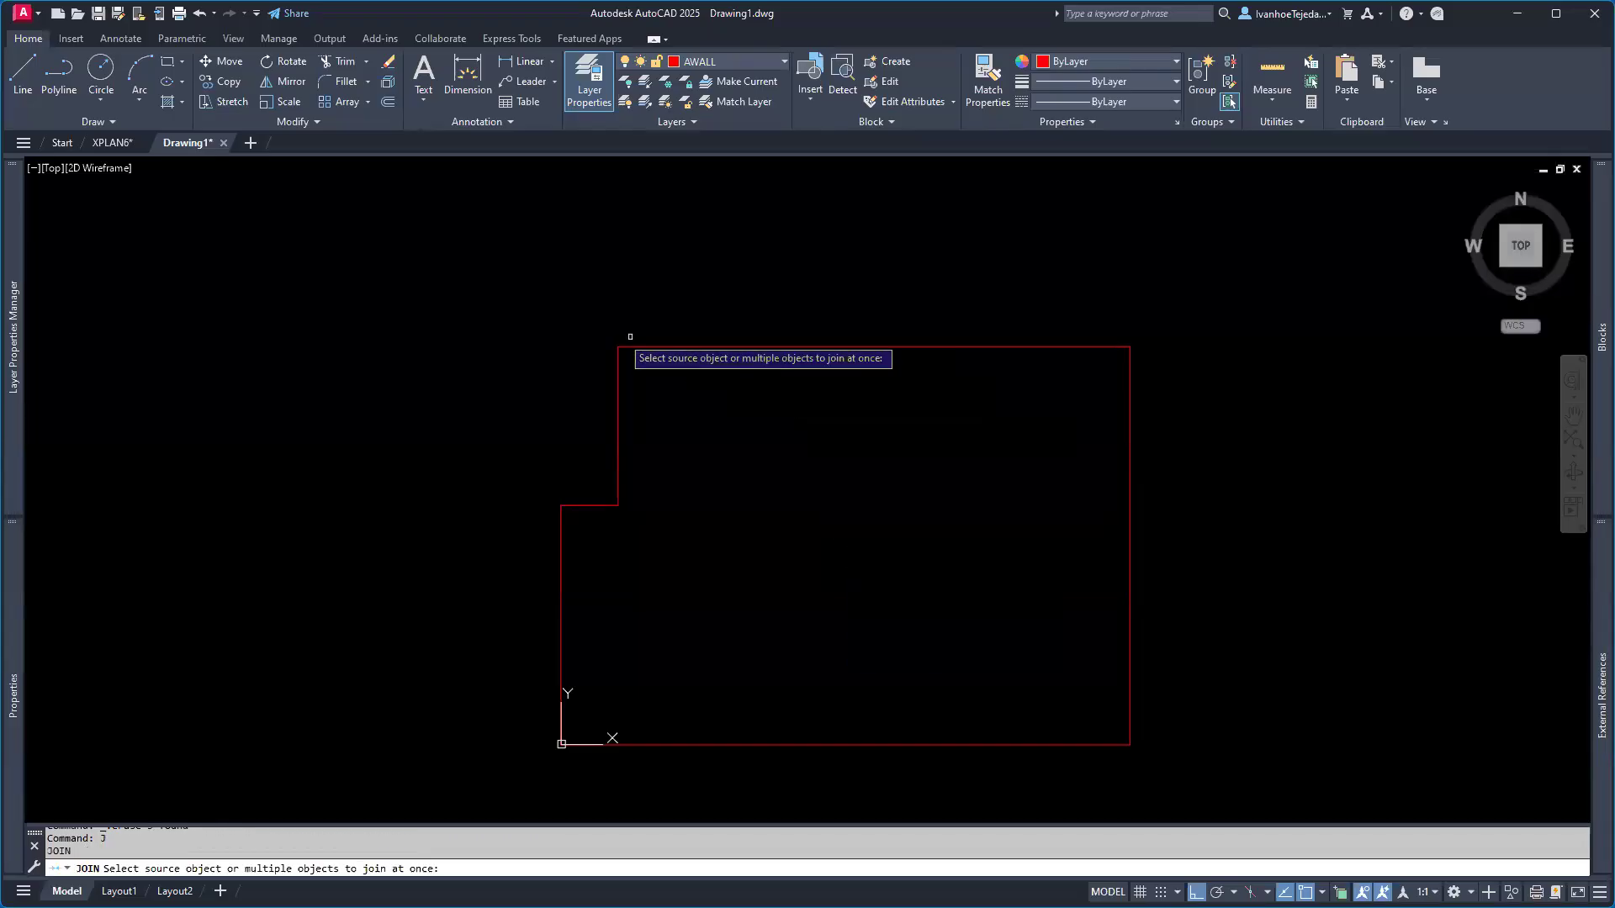
left_click(488, 312)
left_click(1197, 769)
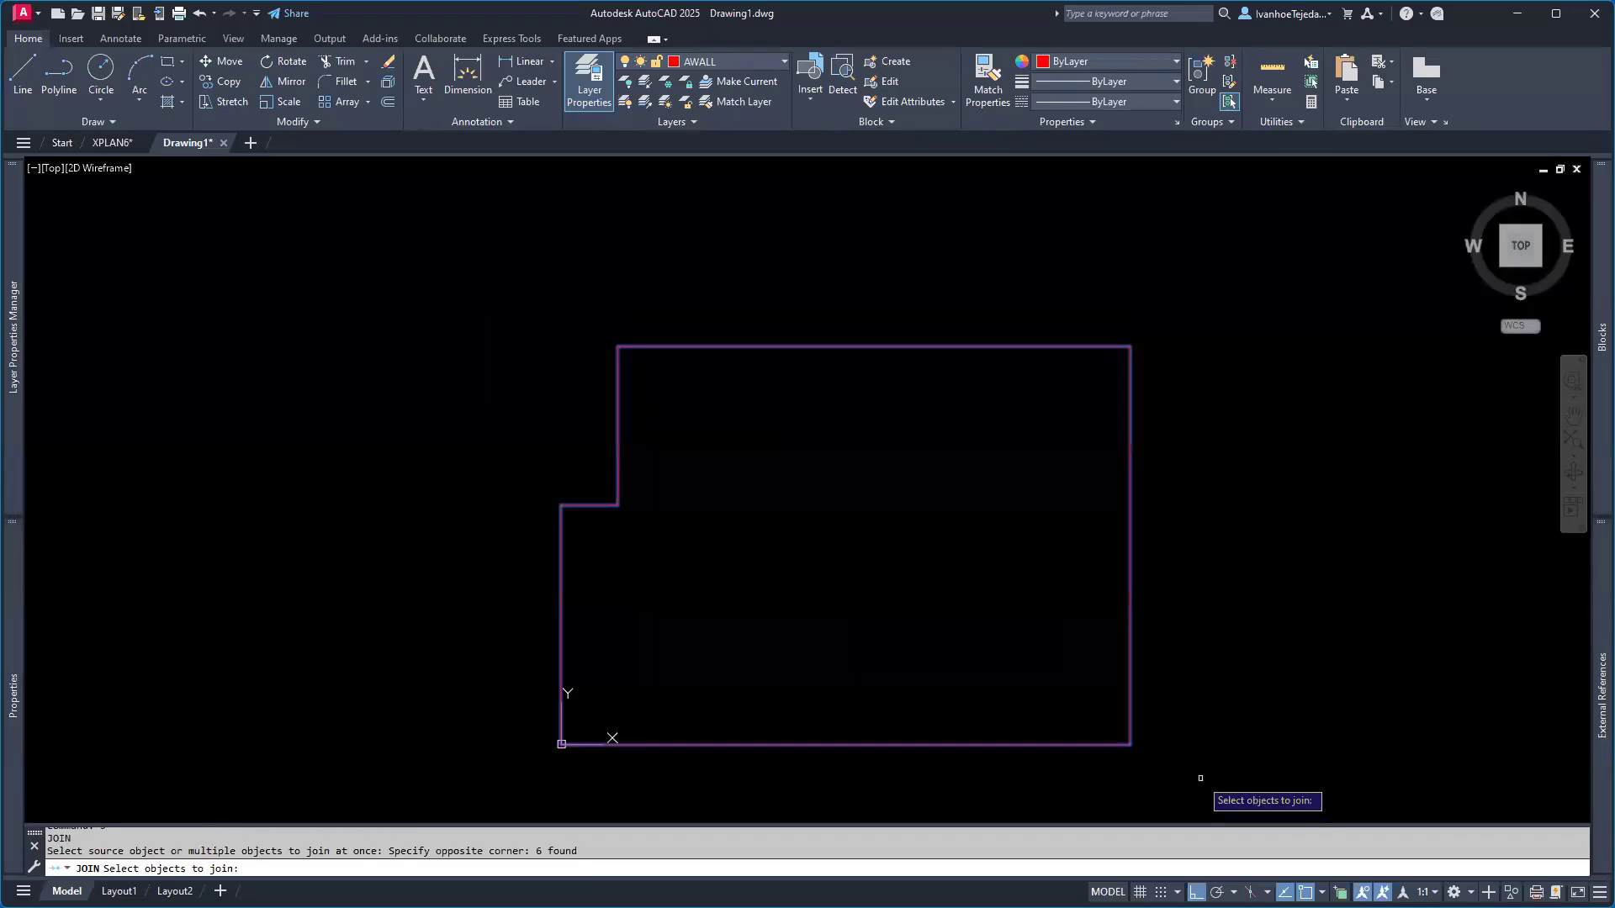
key("Return")
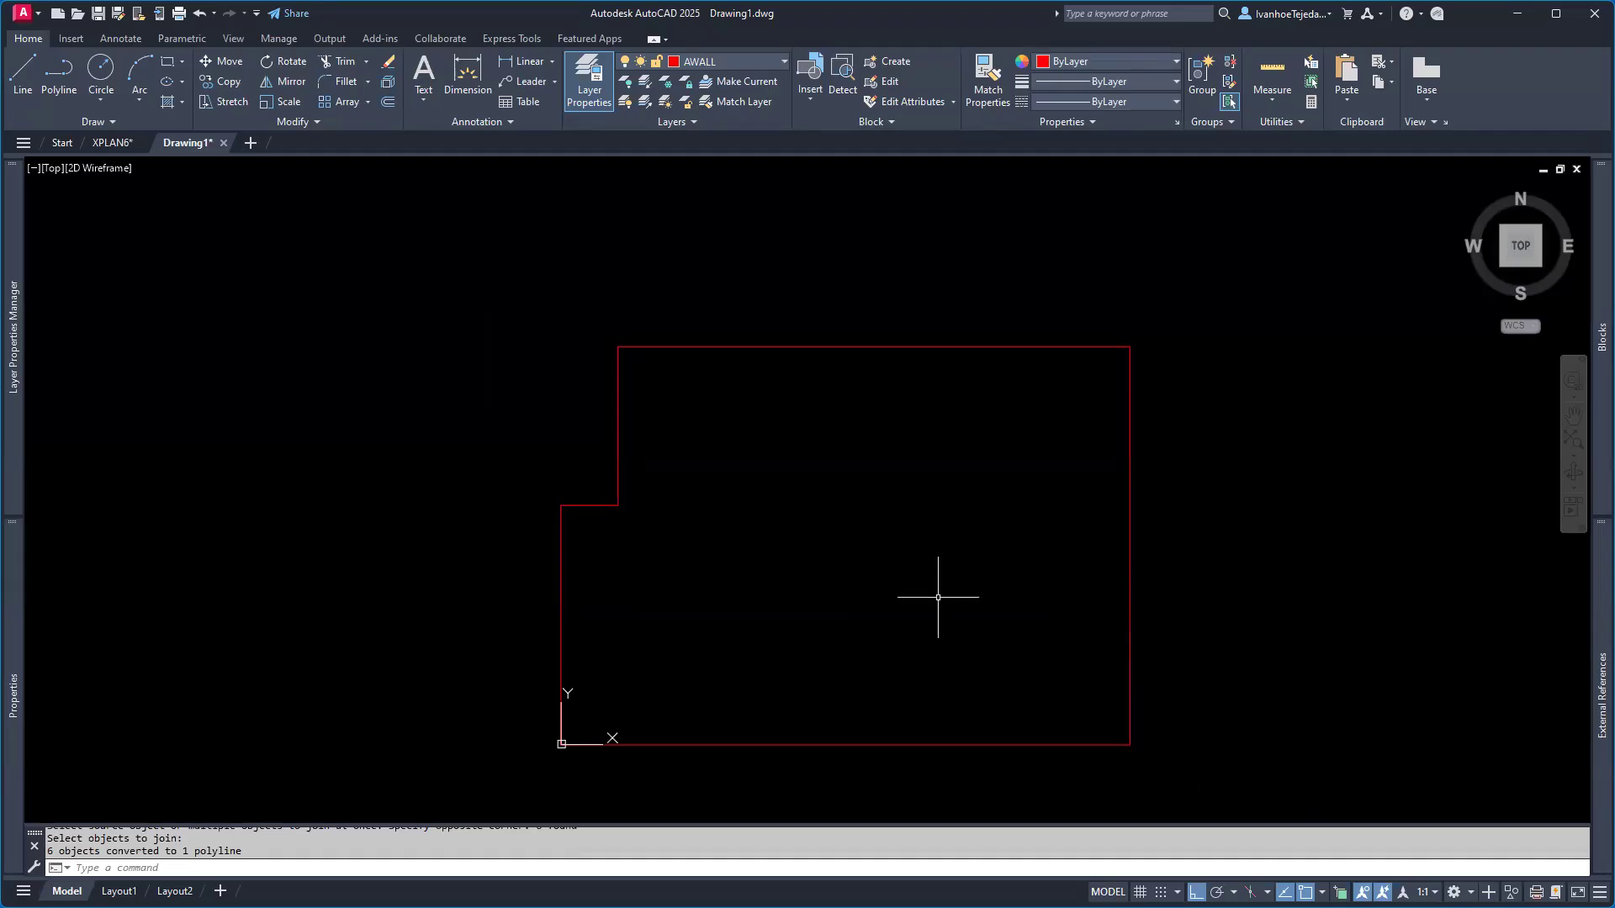
- Offset the joined outer wall polyline 8" toward the inside to form the inner wall face
type("o")
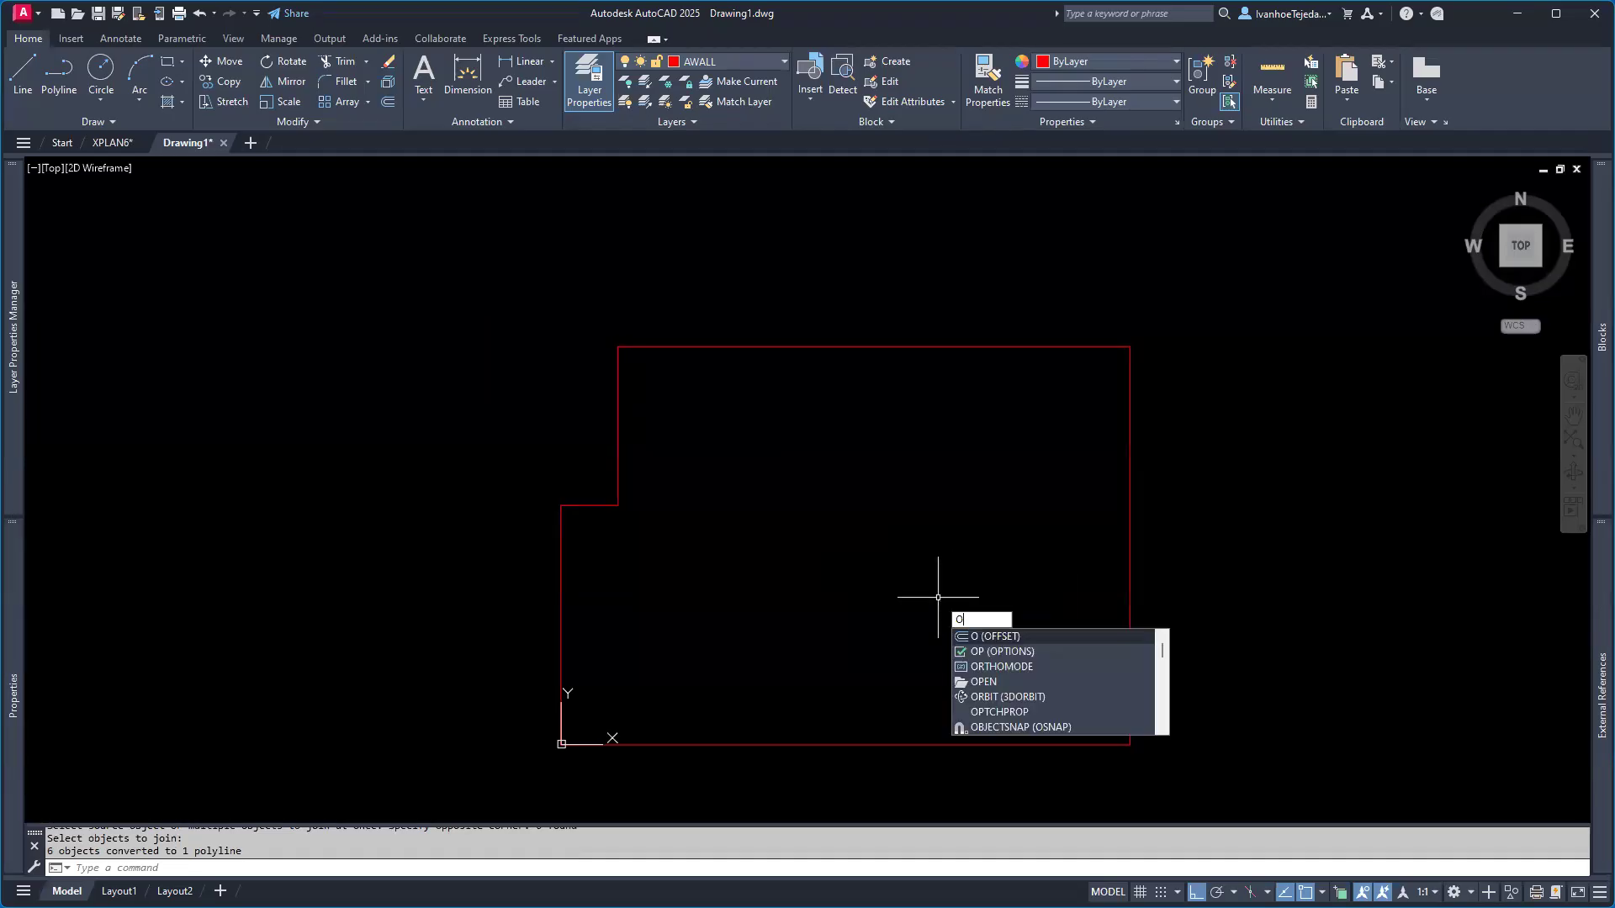
key("Return")
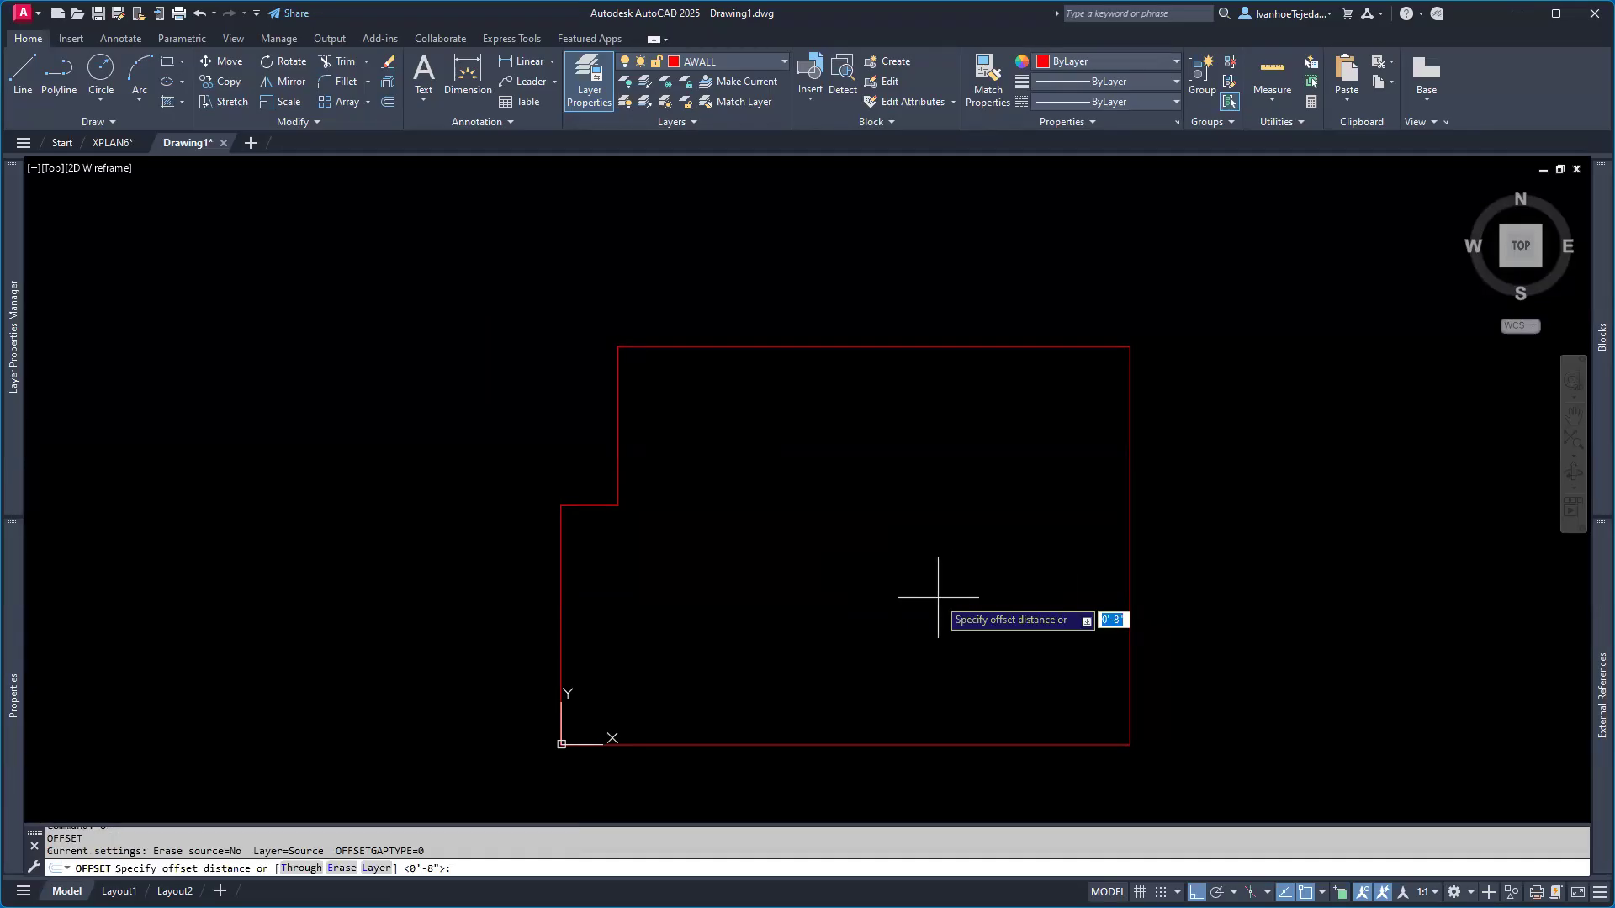
key("Return")
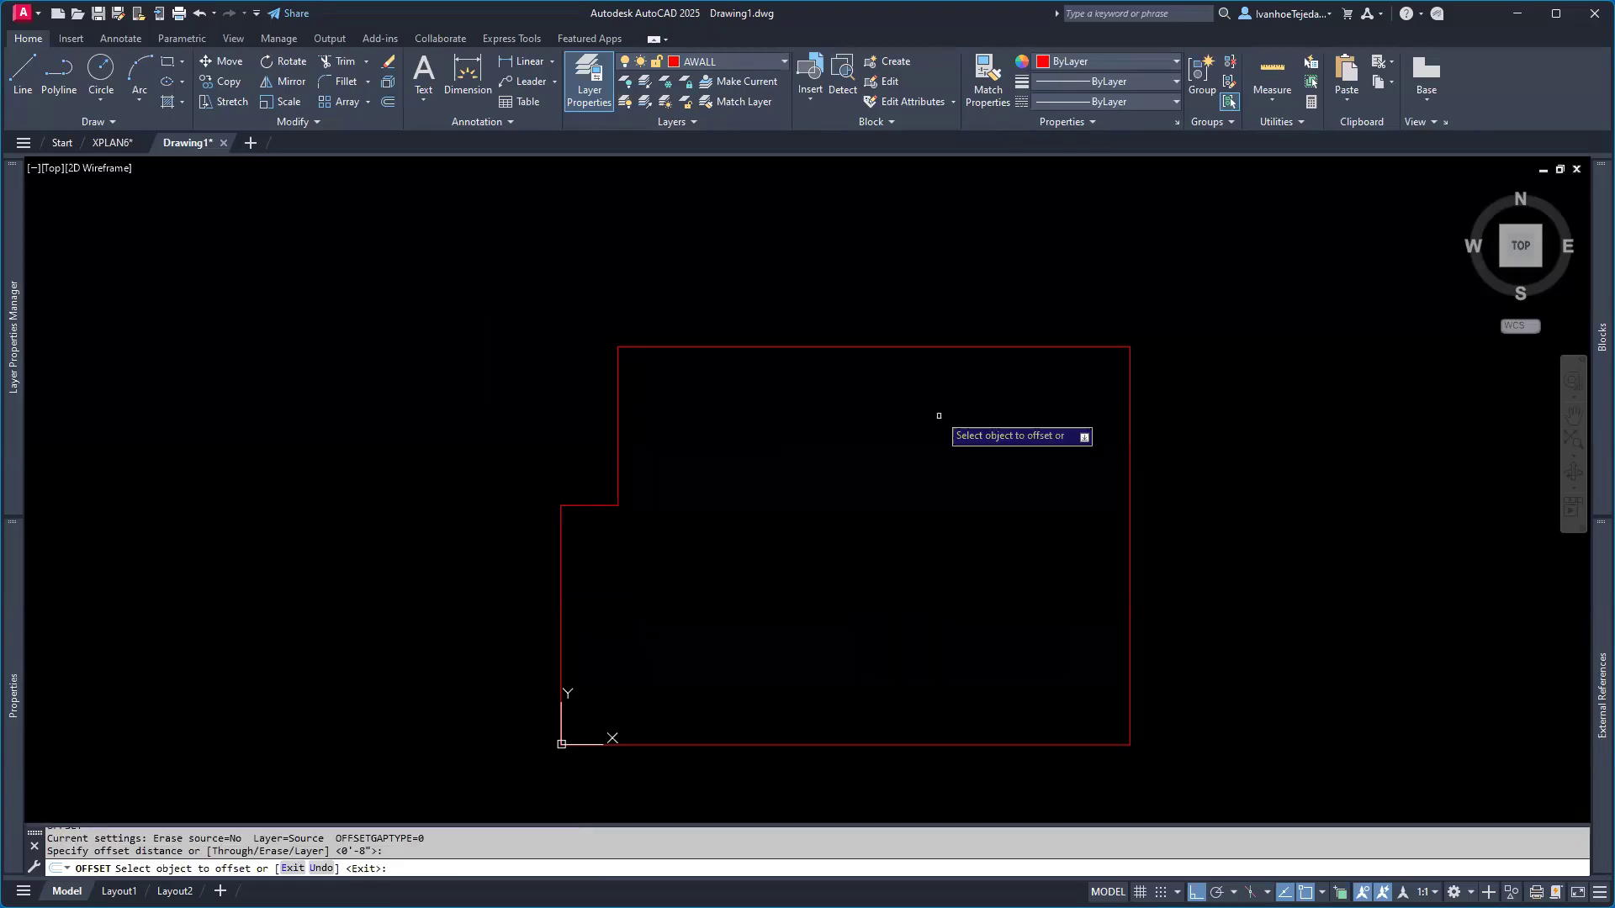
left_click(944, 346)
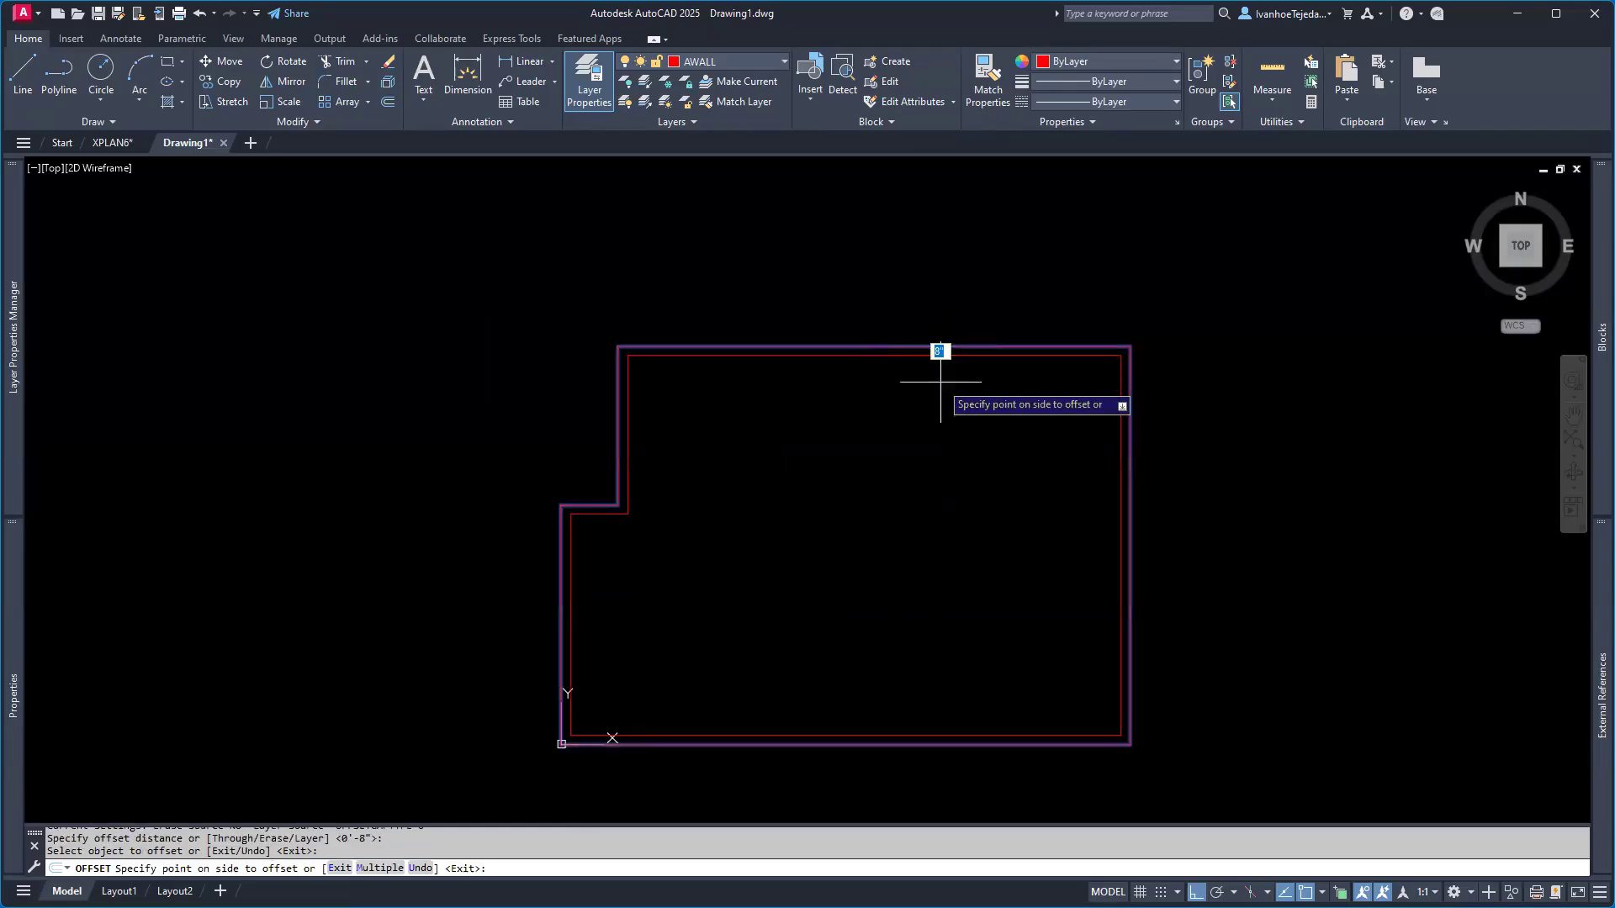
left_click(917, 478)
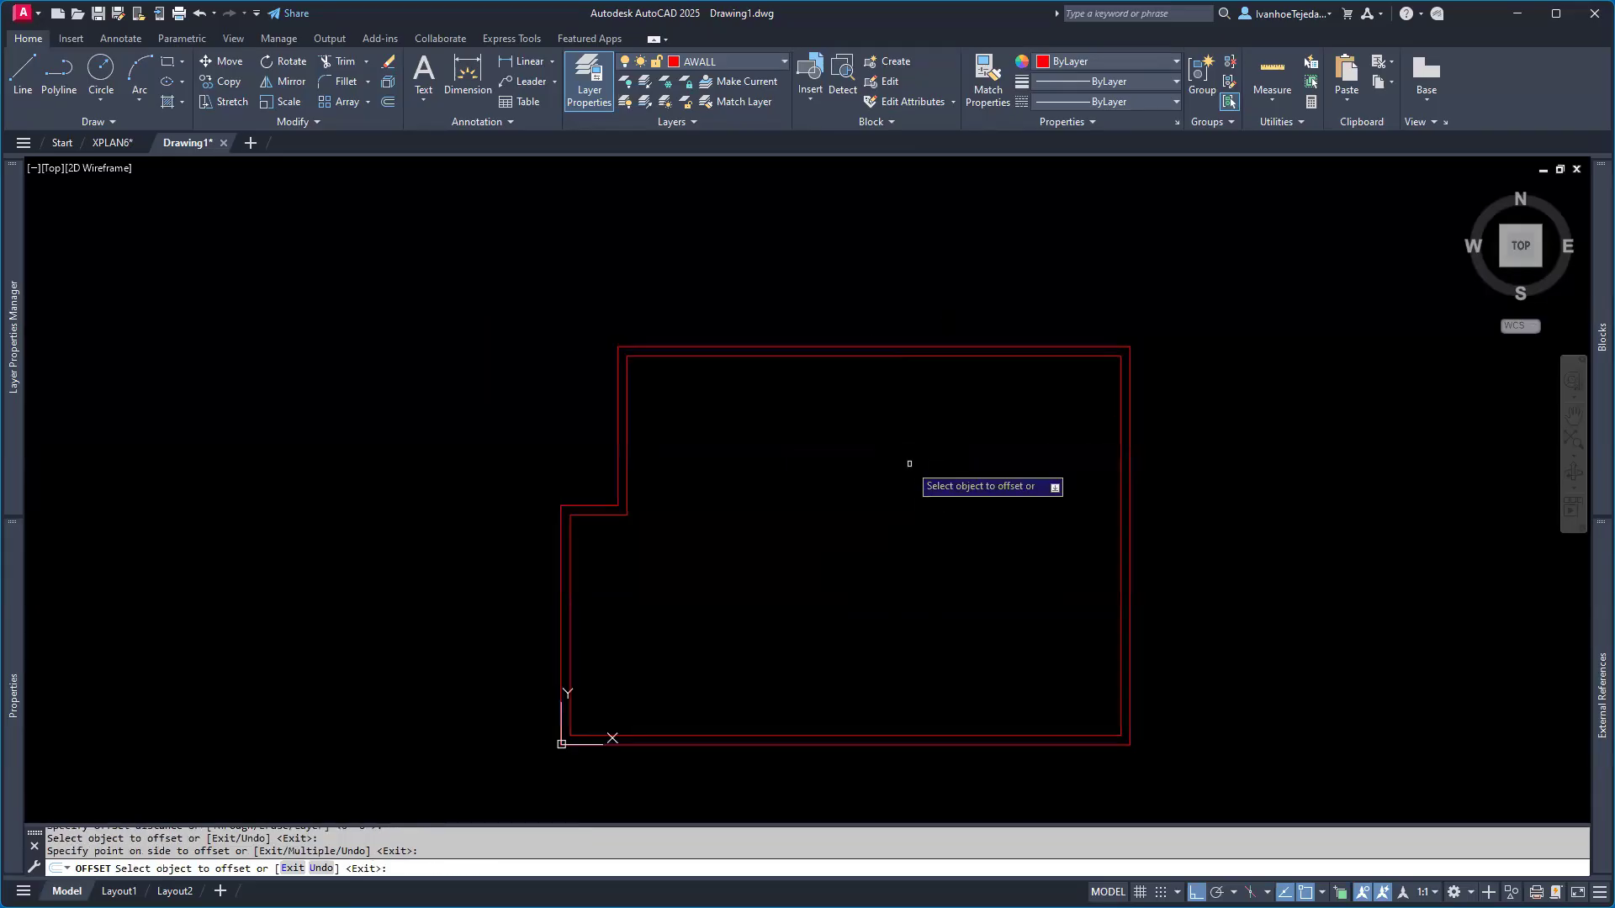
key("Return")
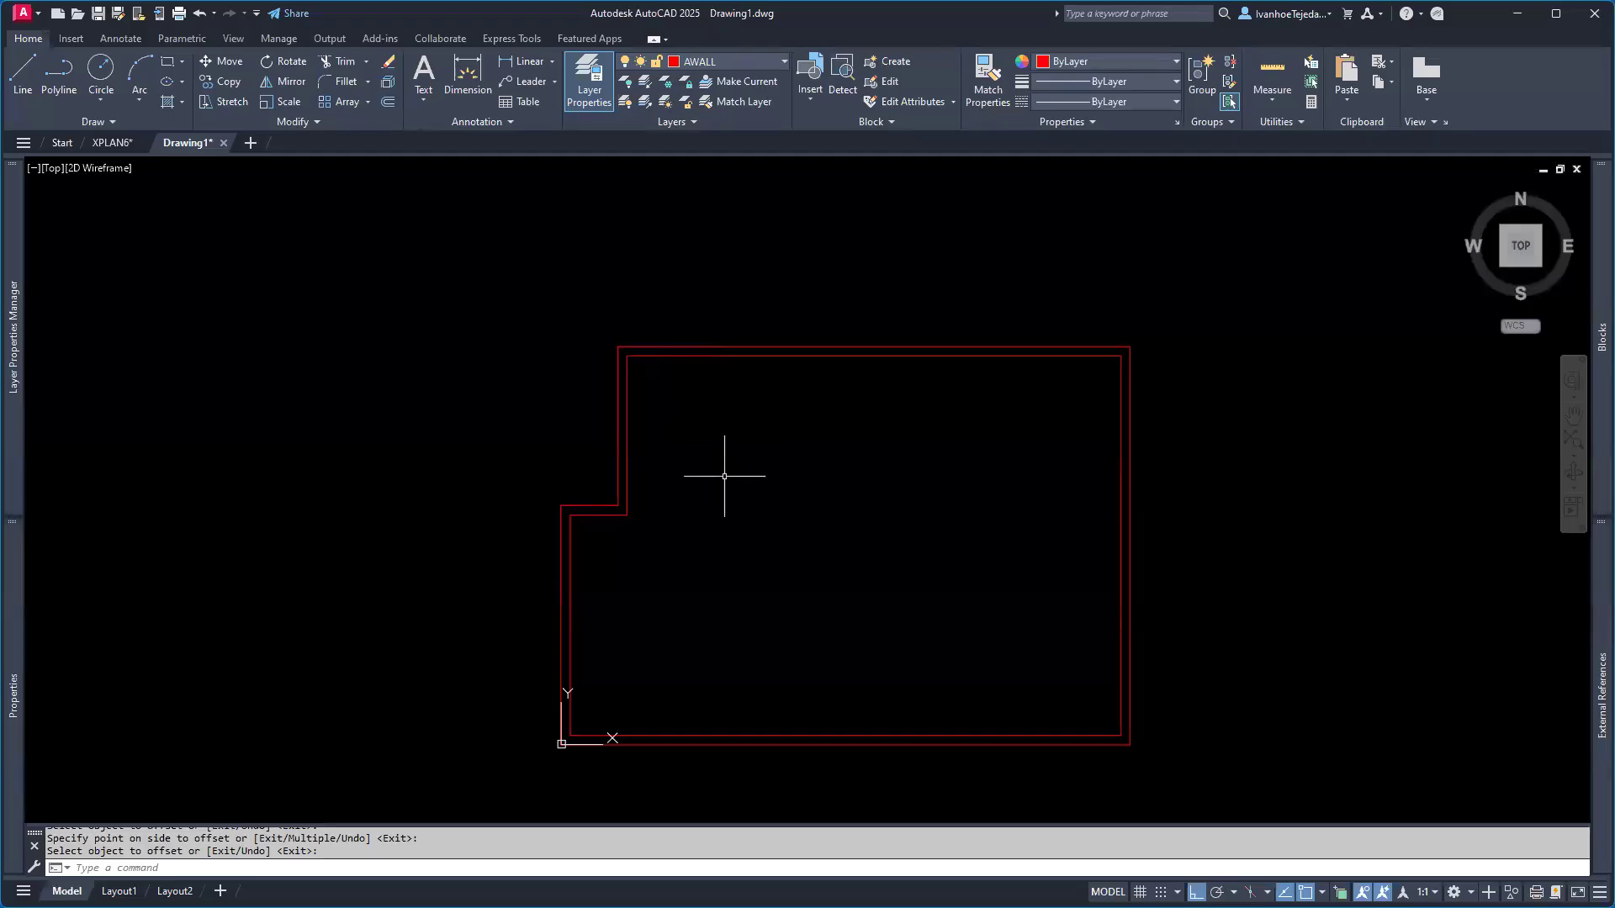
- Explode both the inner and outer wall polylines into separate lines
type("X")
key("Return")
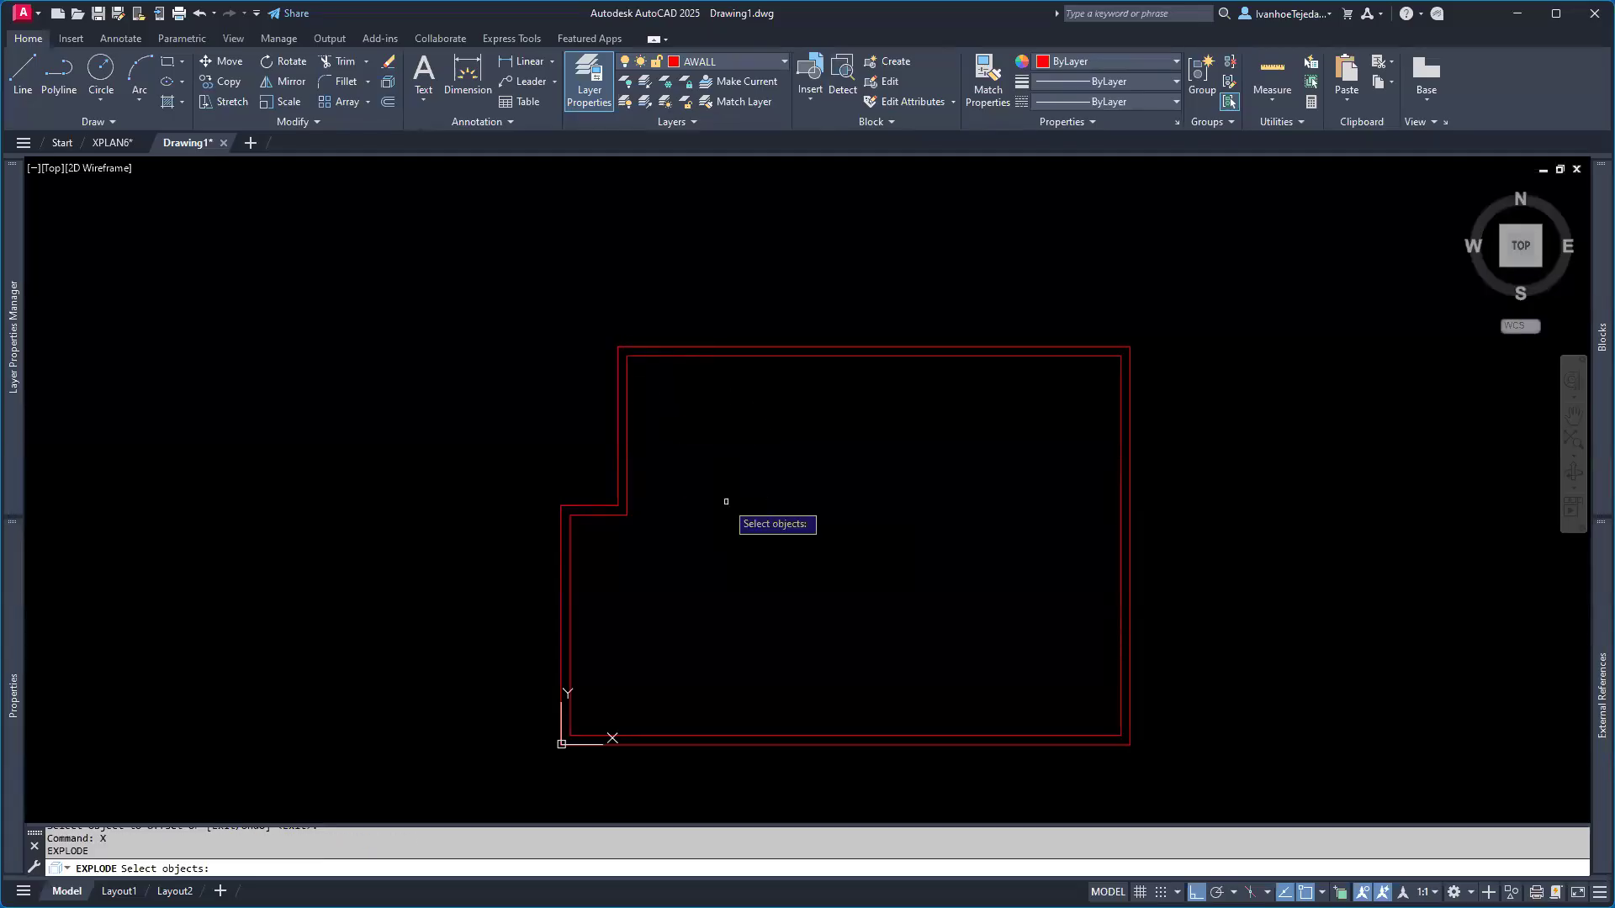
left_click(667, 351)
left_click(672, 345)
key("Return")
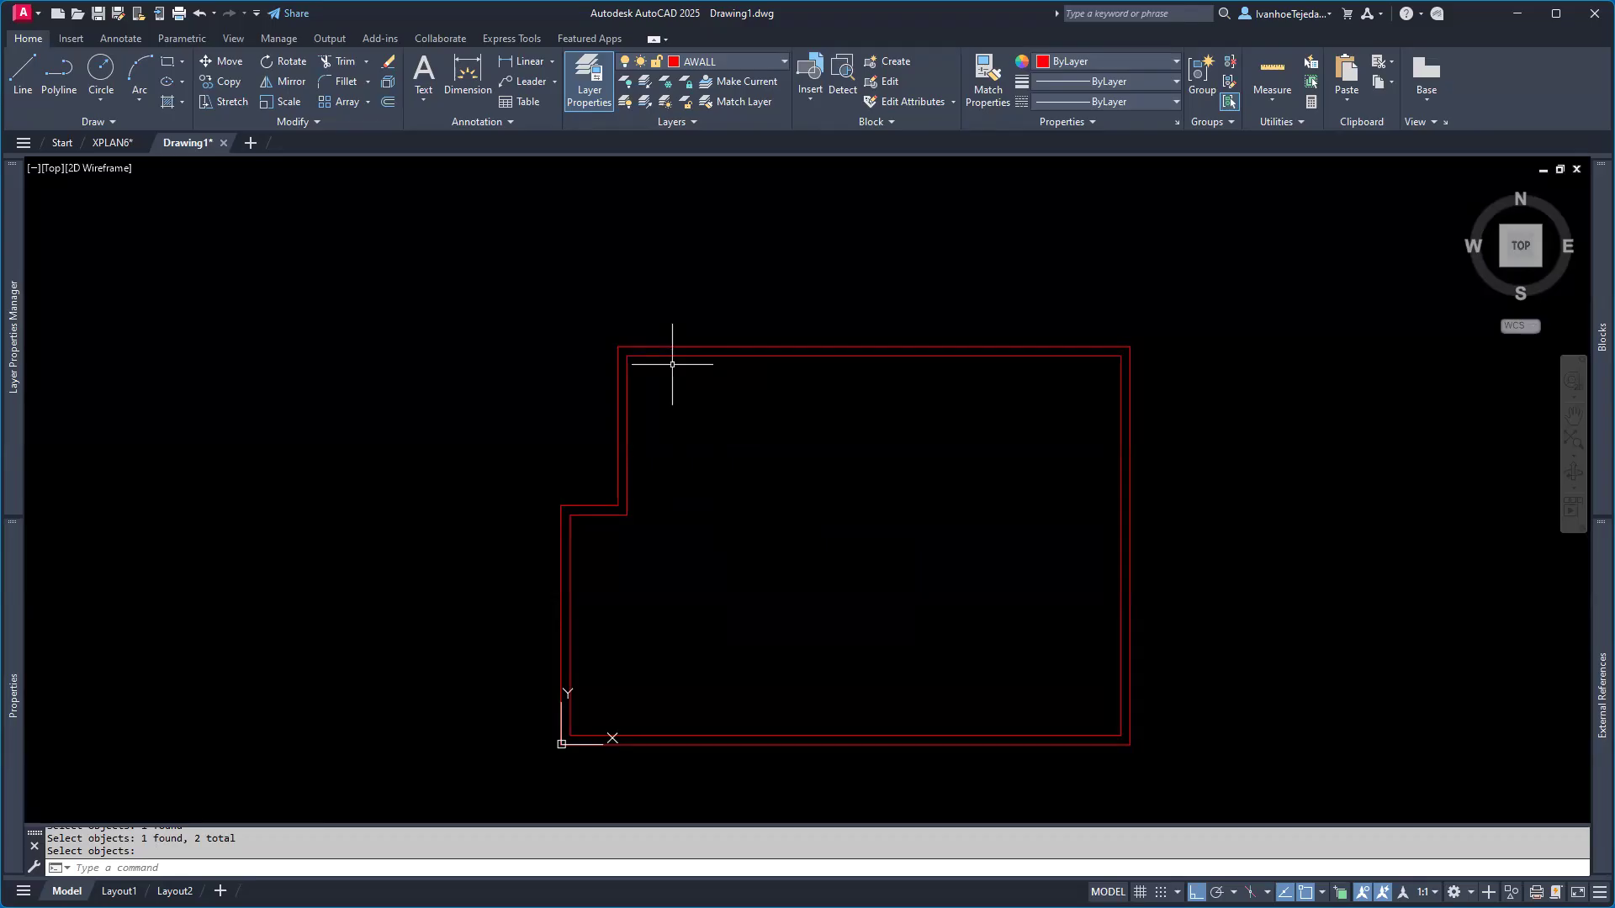
- Switch to the XPLAN6 drawing and quick-measure the interior wall thicknesses beside the notch and around the closet
left_click(122, 144)
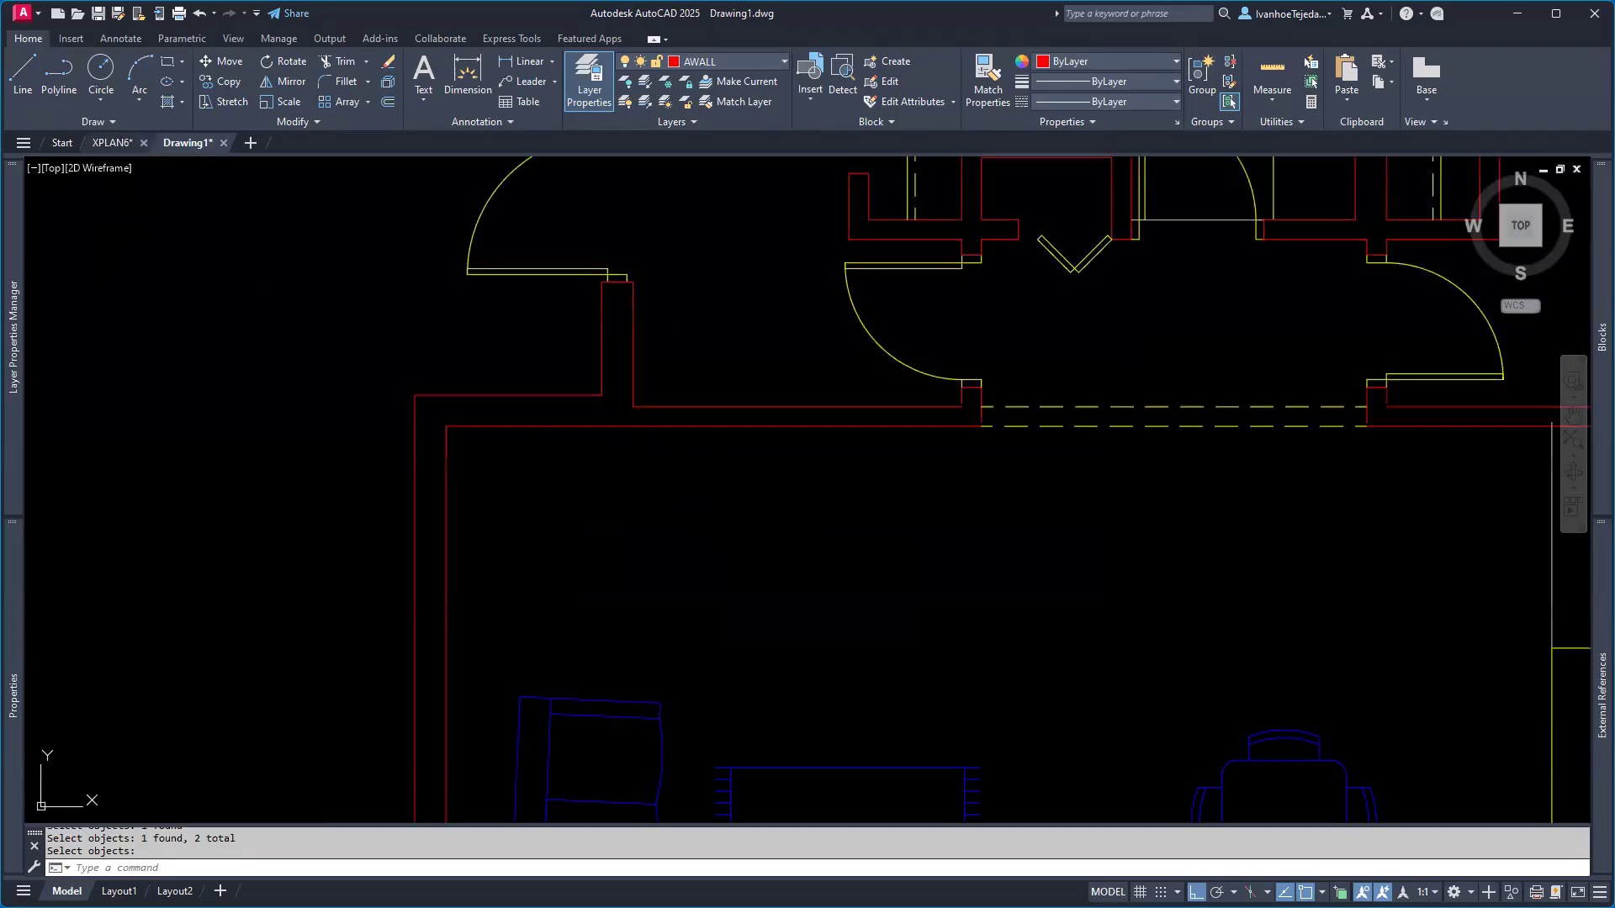
scroll(991, 589, "down", 6)
middle_click_drag(922, 506, 770, 506)
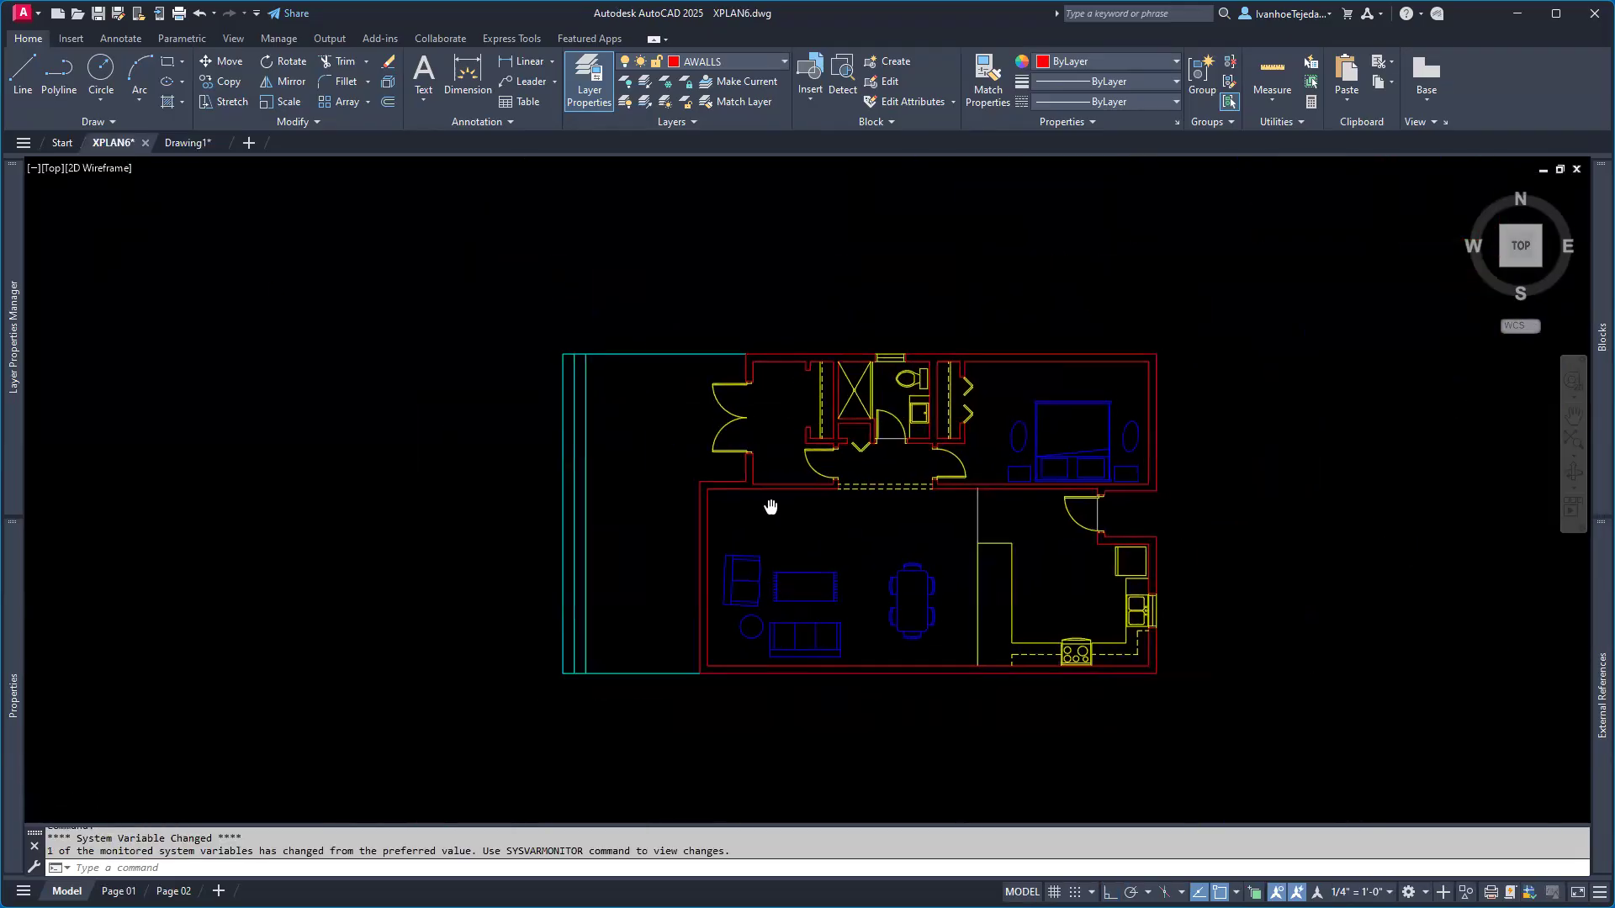
scroll(833, 521, "up", 2)
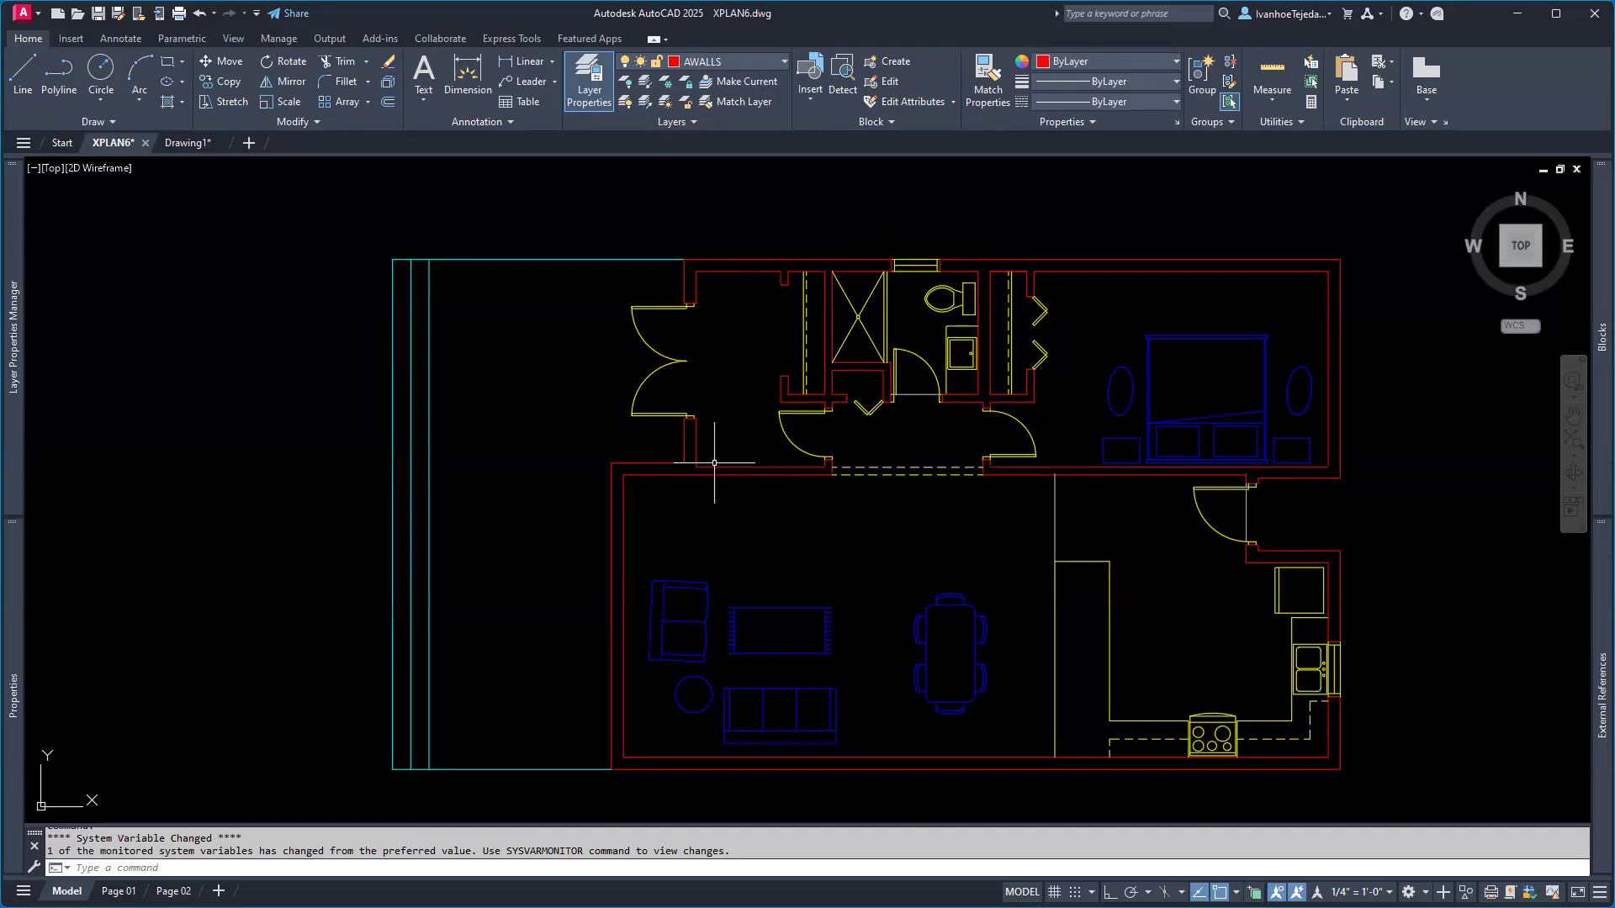
scroll(721, 462, "up", 6)
middle_click_drag(646, 534, 799, 594)
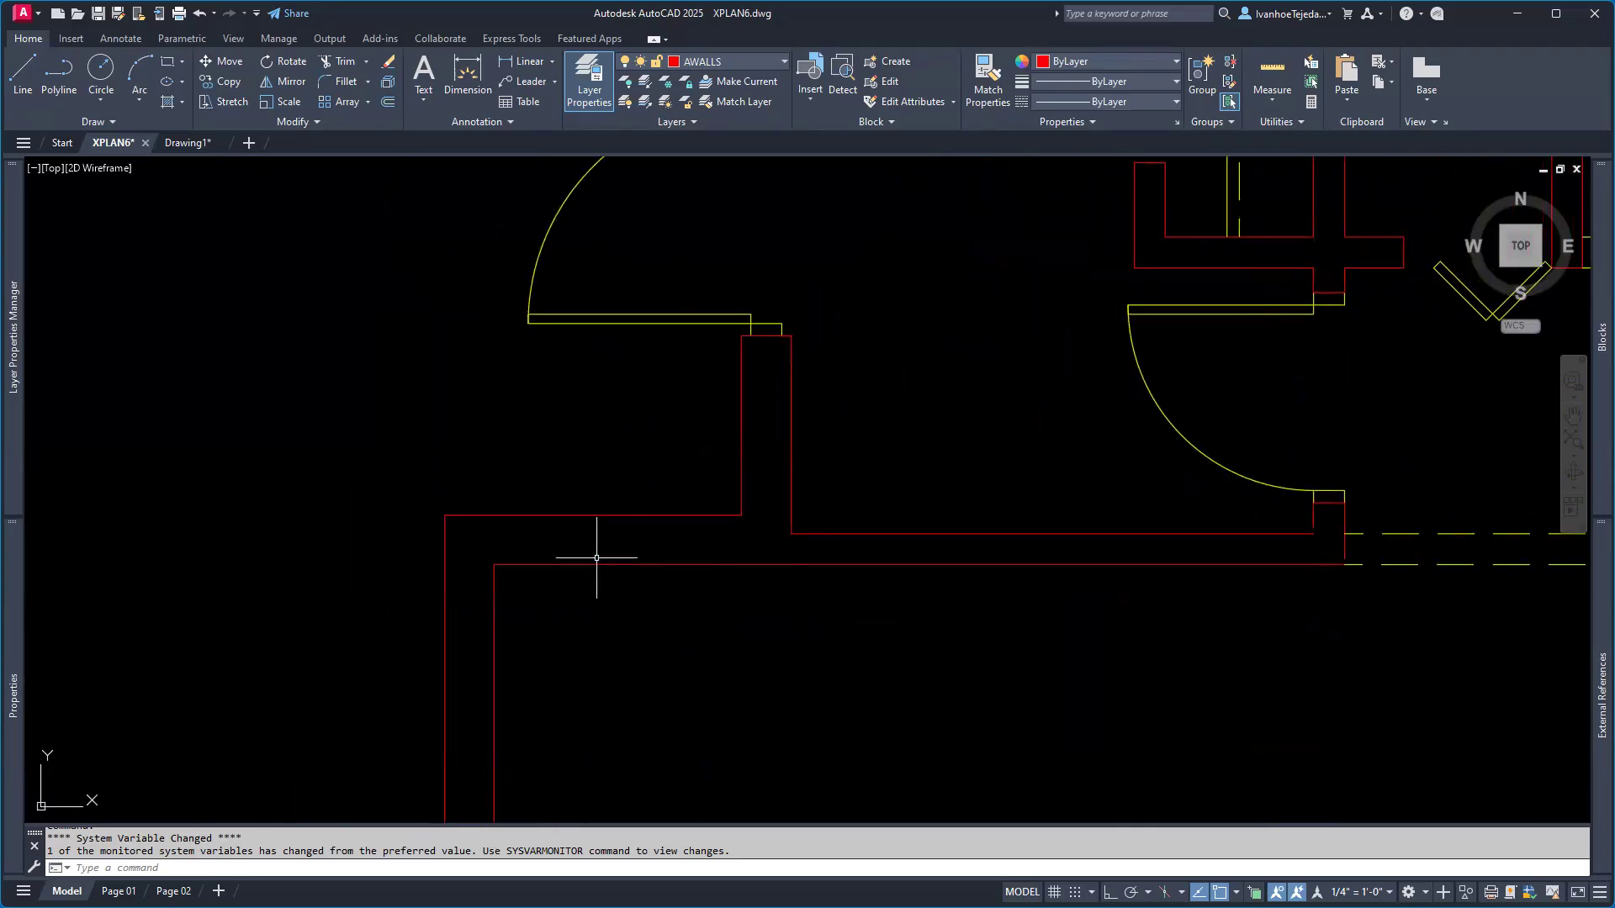
mouse_move(868, 531)
left_click(1272, 74)
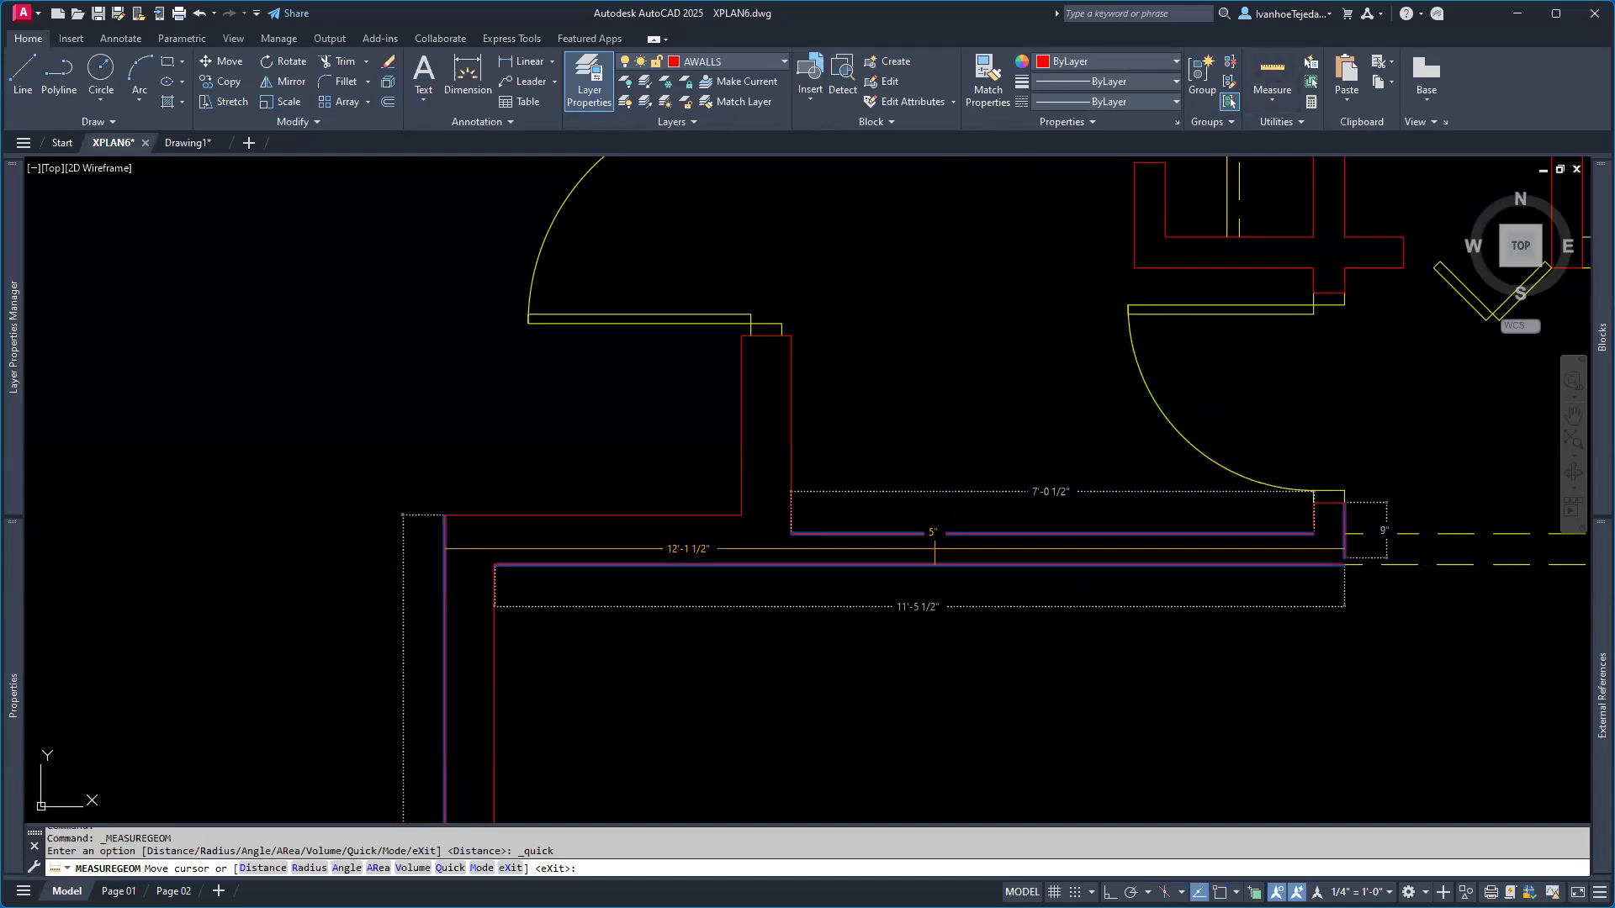
middle_click_drag(943, 489, 589, 703)
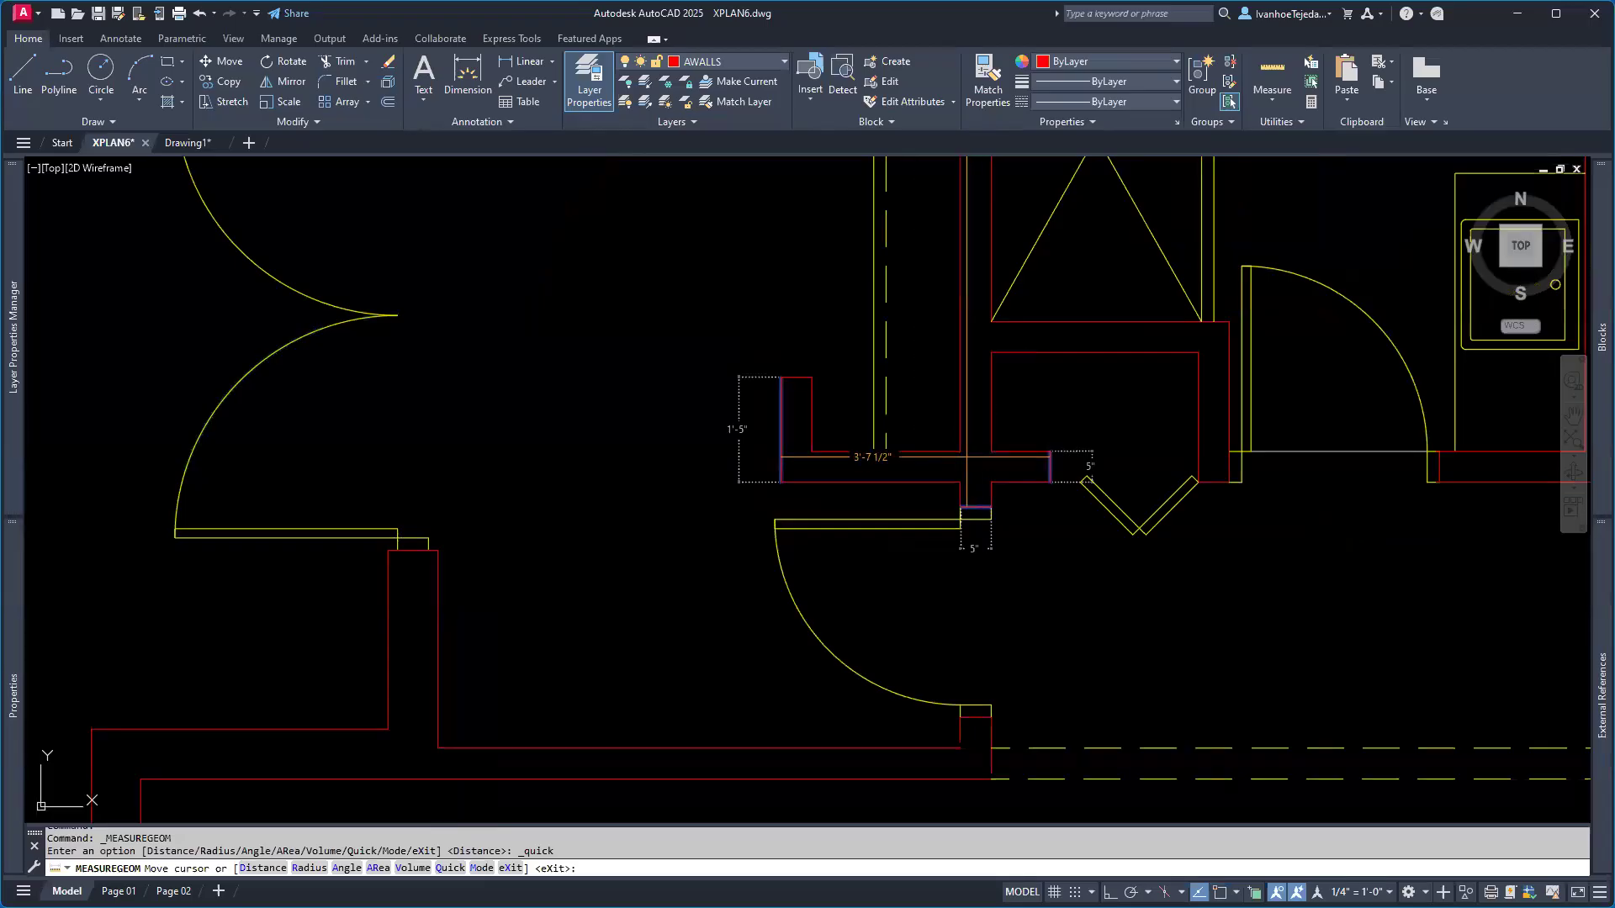
key("Escape")
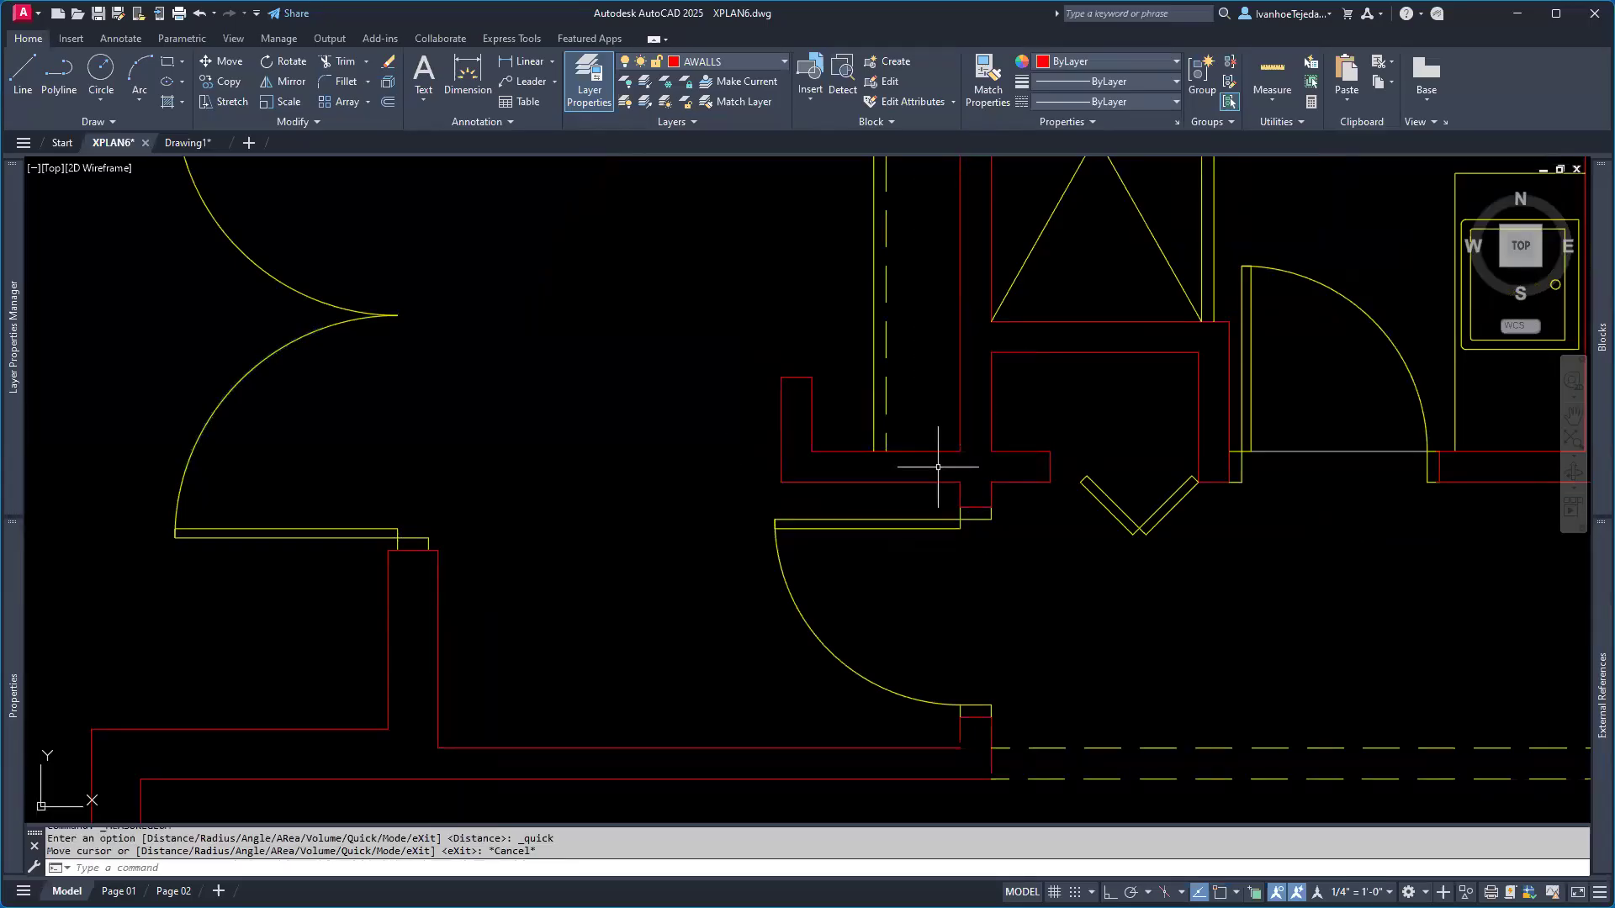
scroll(721, 538, "down", 5)
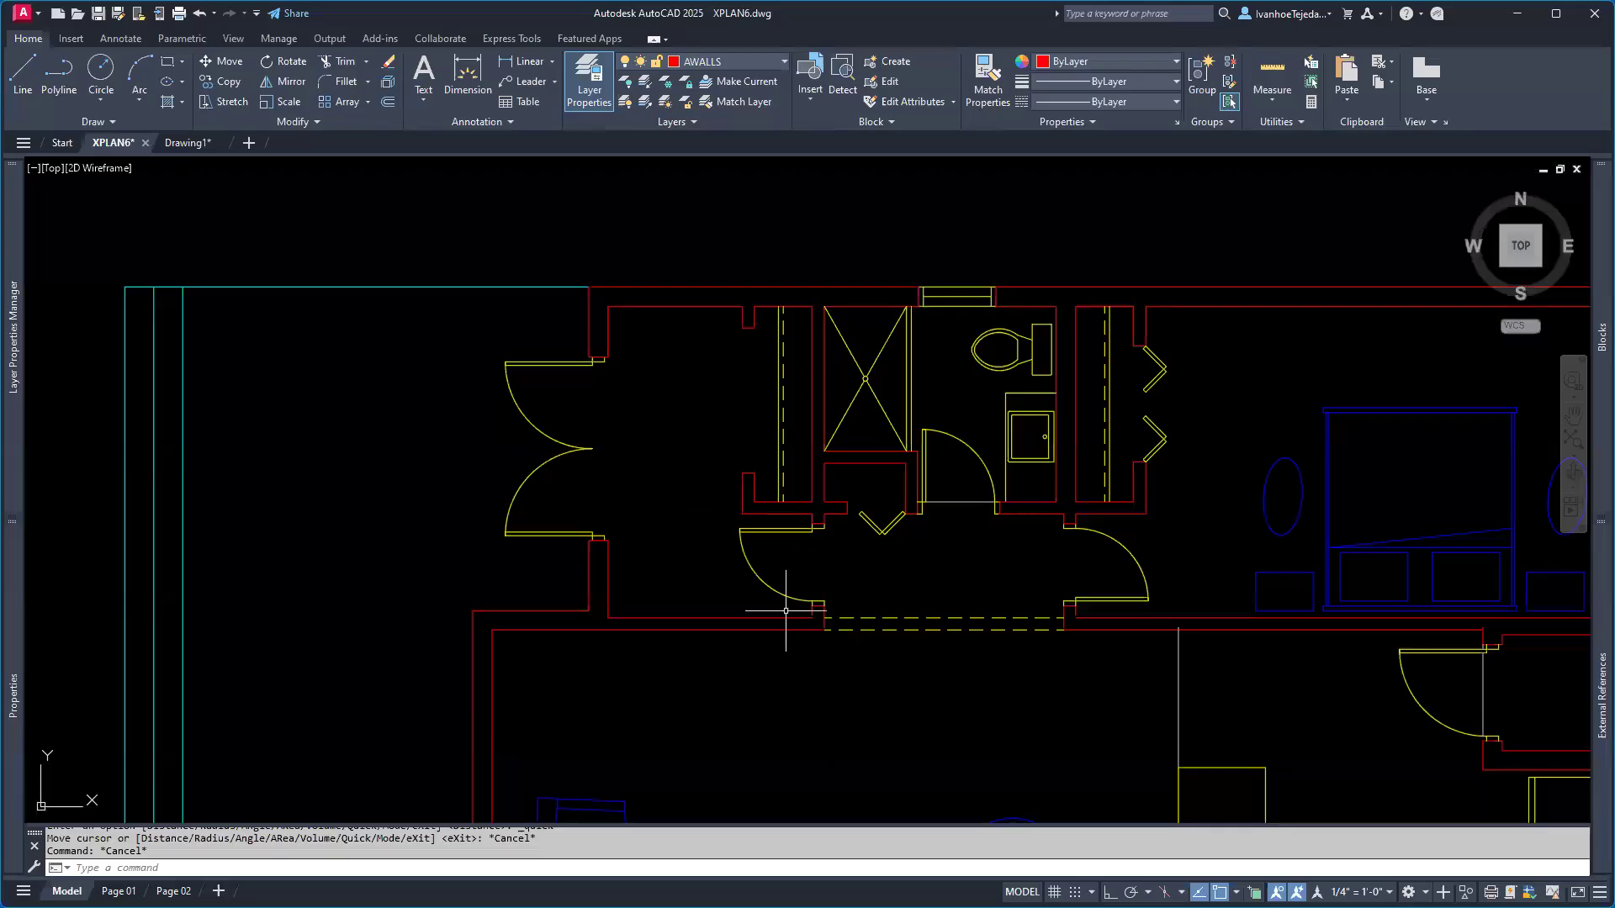
- Back in Drawing1, stretch the notch's inner horizontal line from its right endpoint perpendicular to the inner line of the right exterior wall
left_click(187, 143)
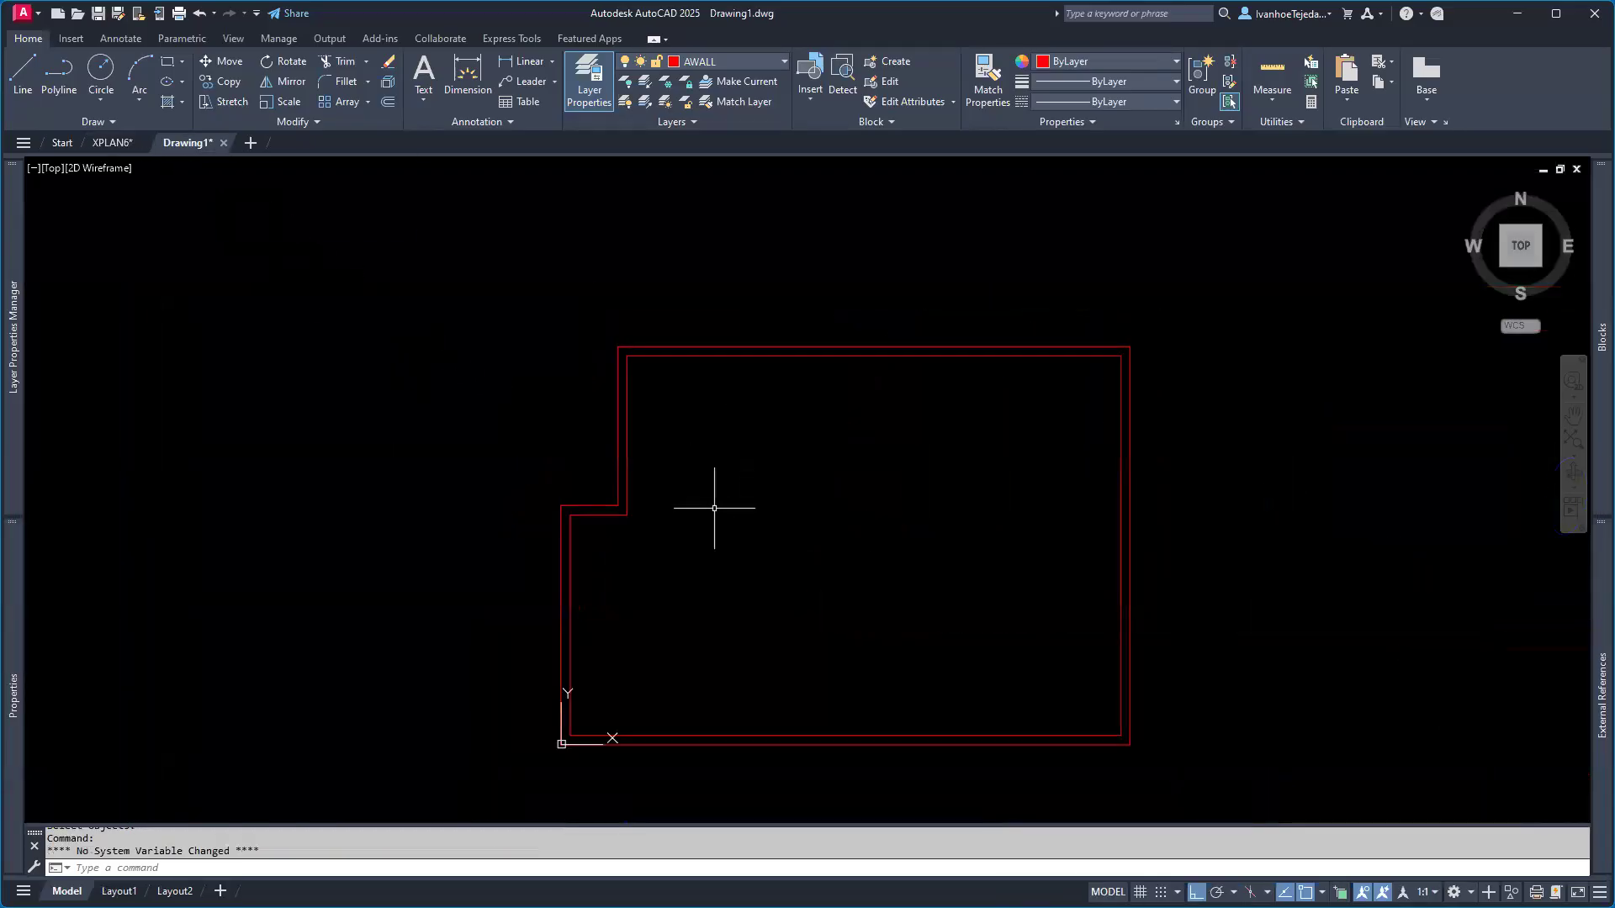
scroll(639, 519, "up", 2)
mouse_move(589, 530)
middle_mouse_down()
mouse_move(548, 559)
mouse_move(425, 577)
middle_mouse_up()
left_click(428, 559)
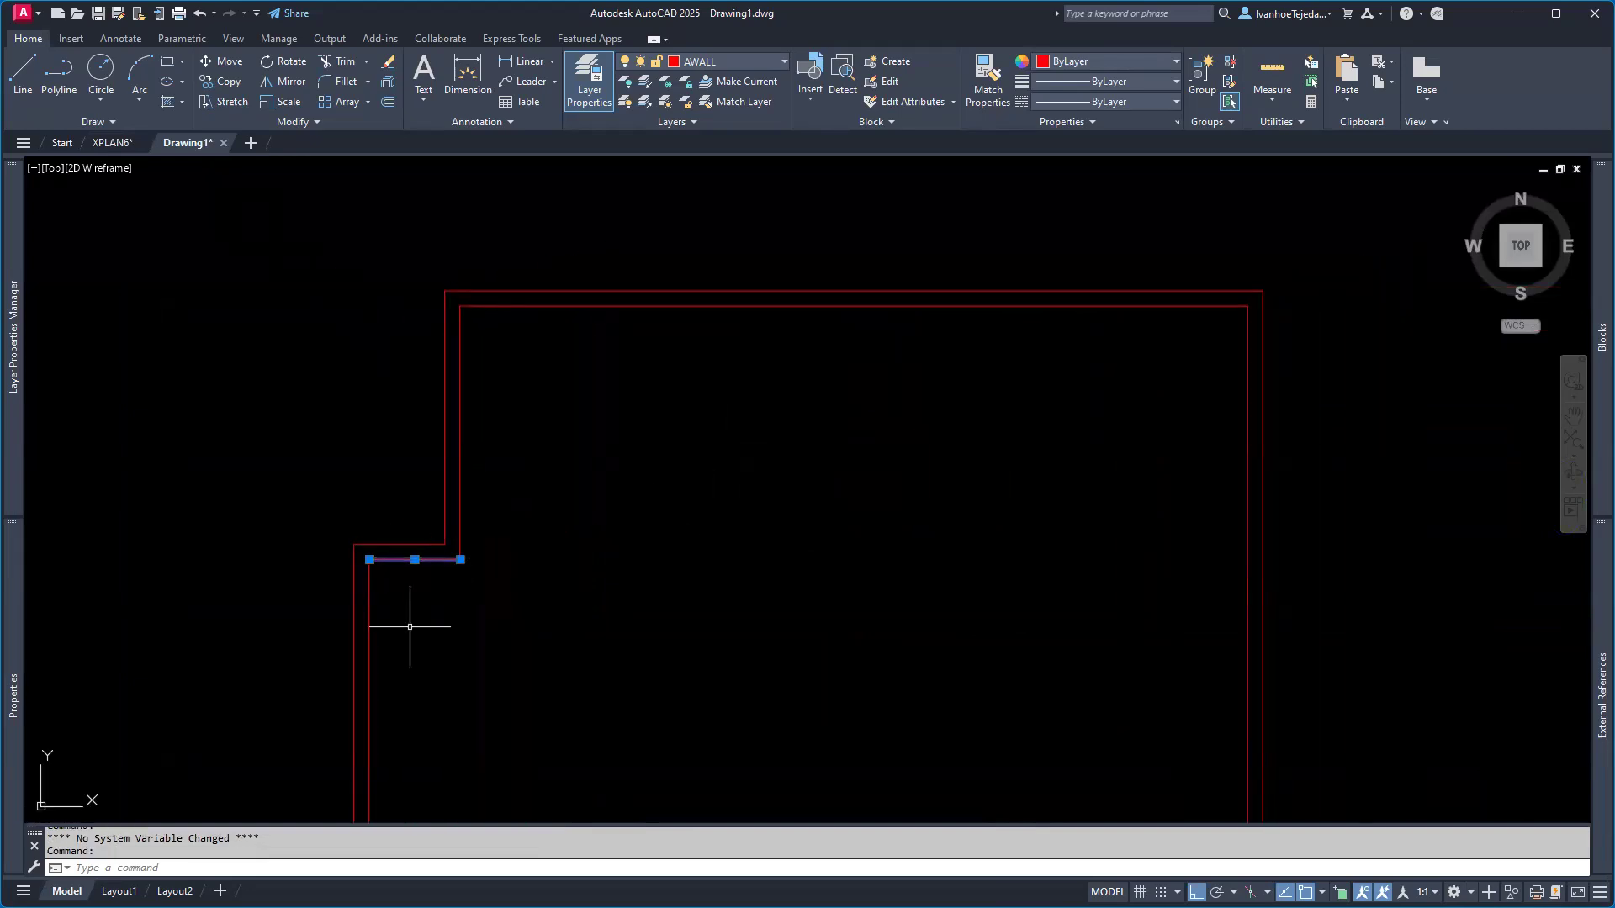
left_click(460, 559)
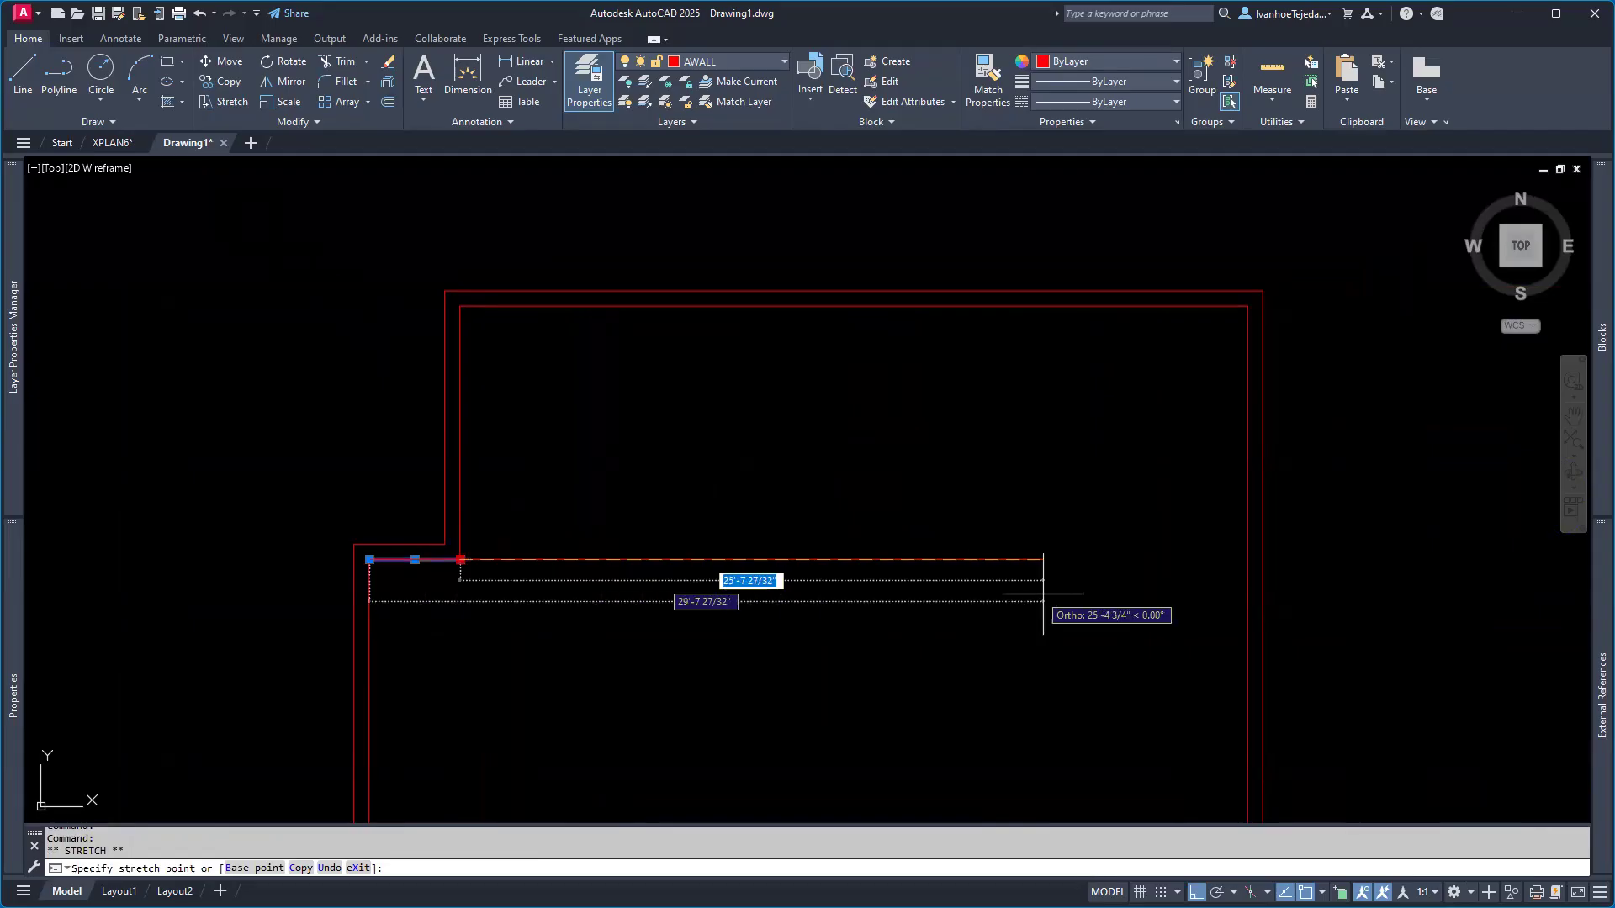
key("F8")
right_click(1157, 592, "shift")
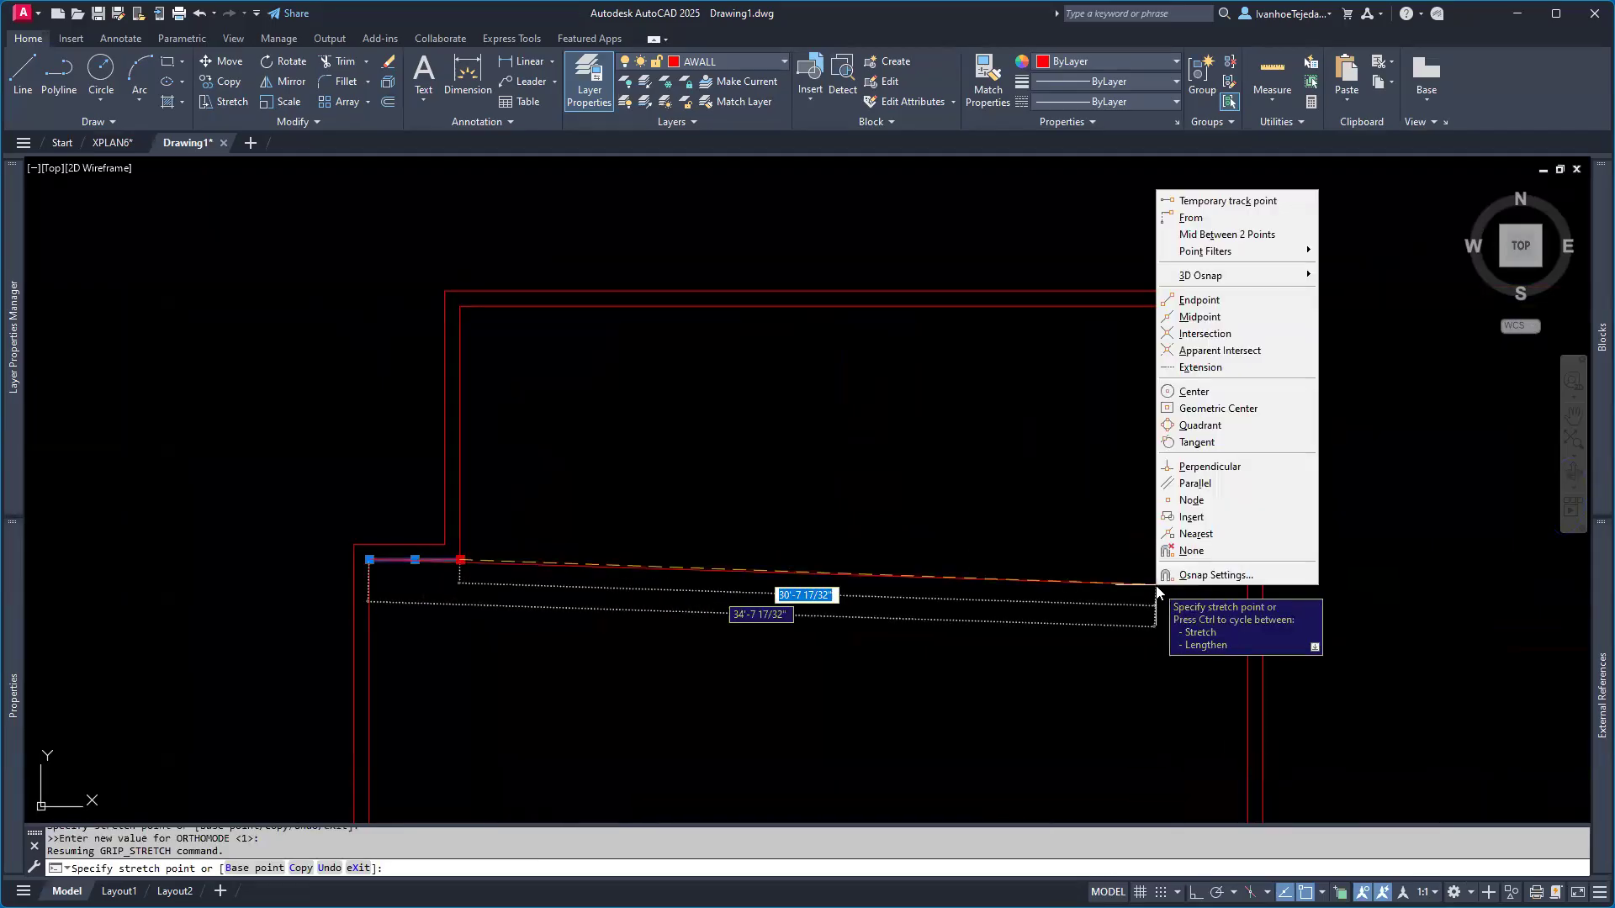
left_click(1194, 467)
key("F8")
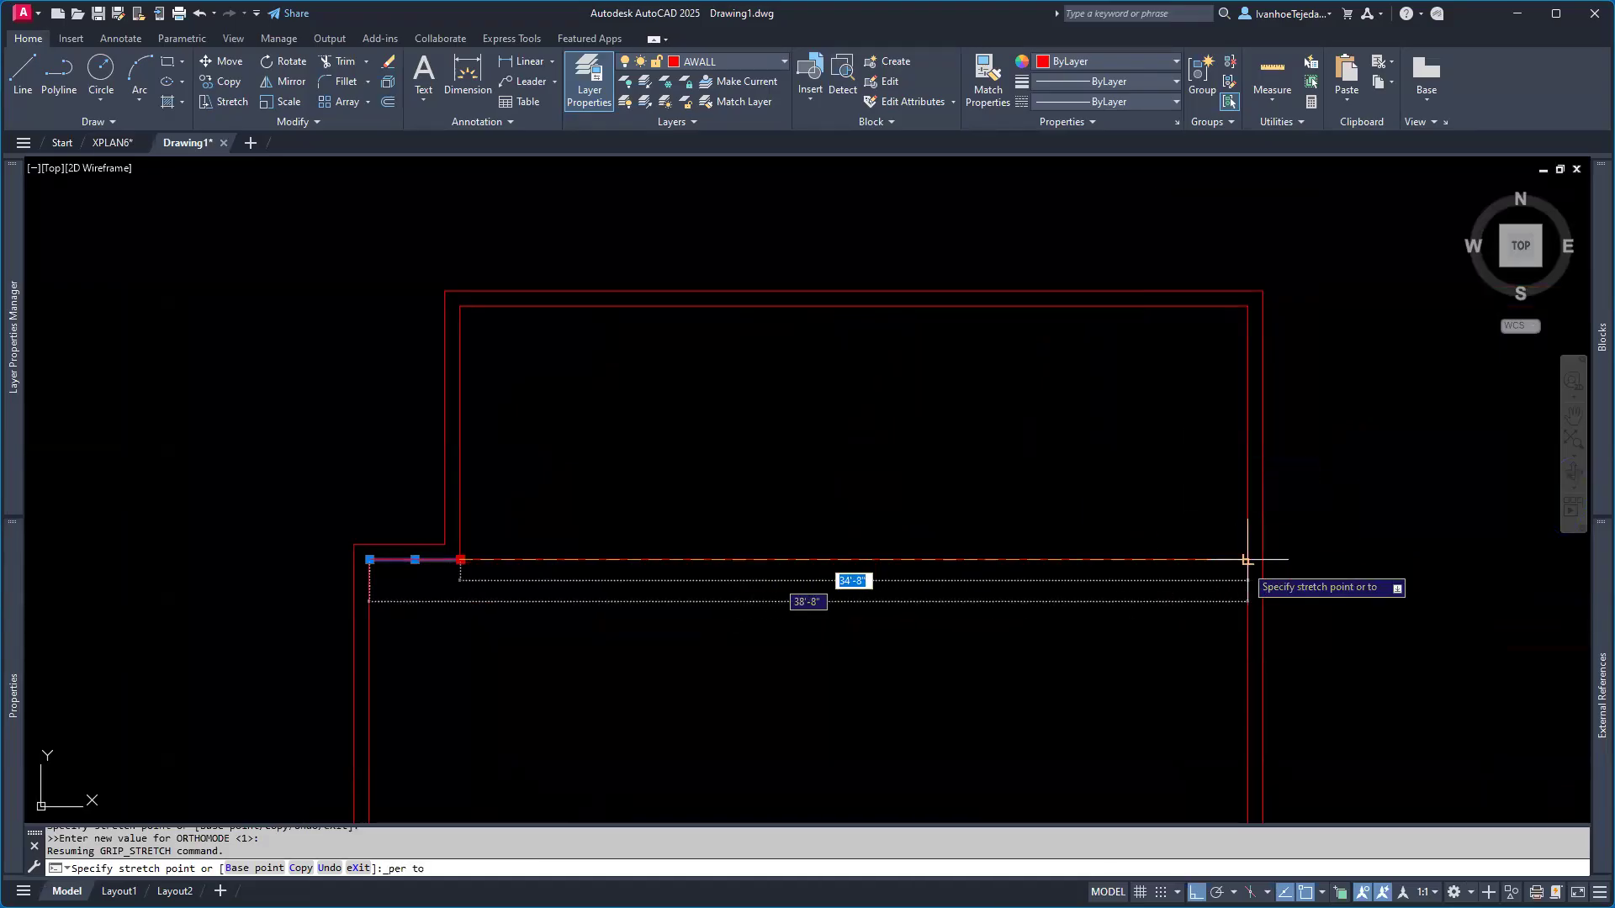
left_click(1243, 560)
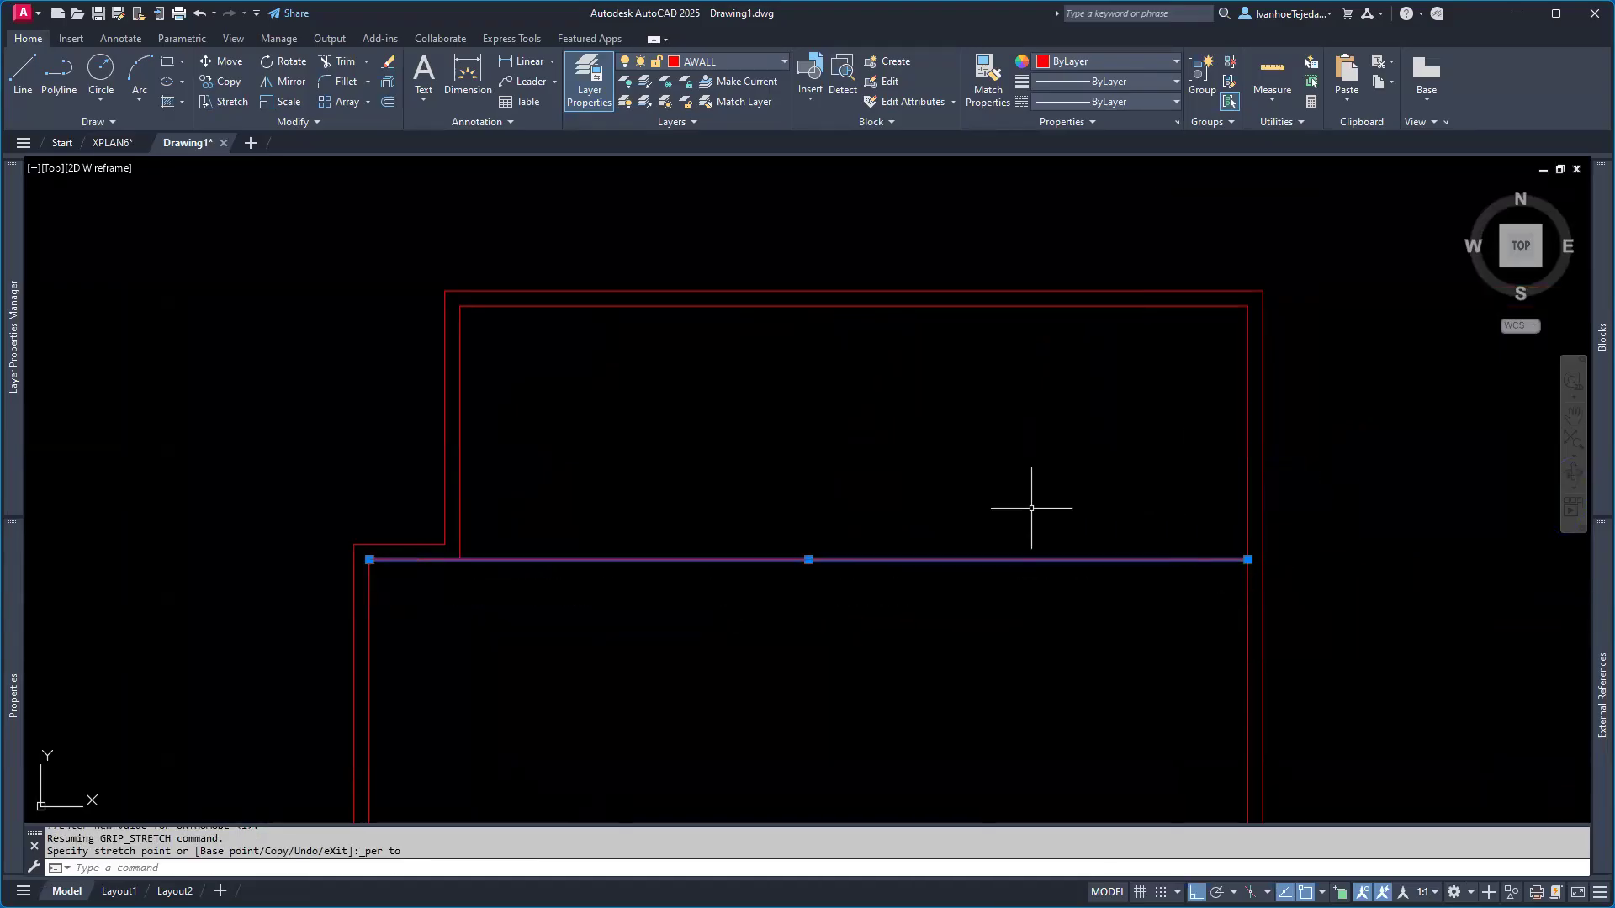
key("Escape")
key("Escape")
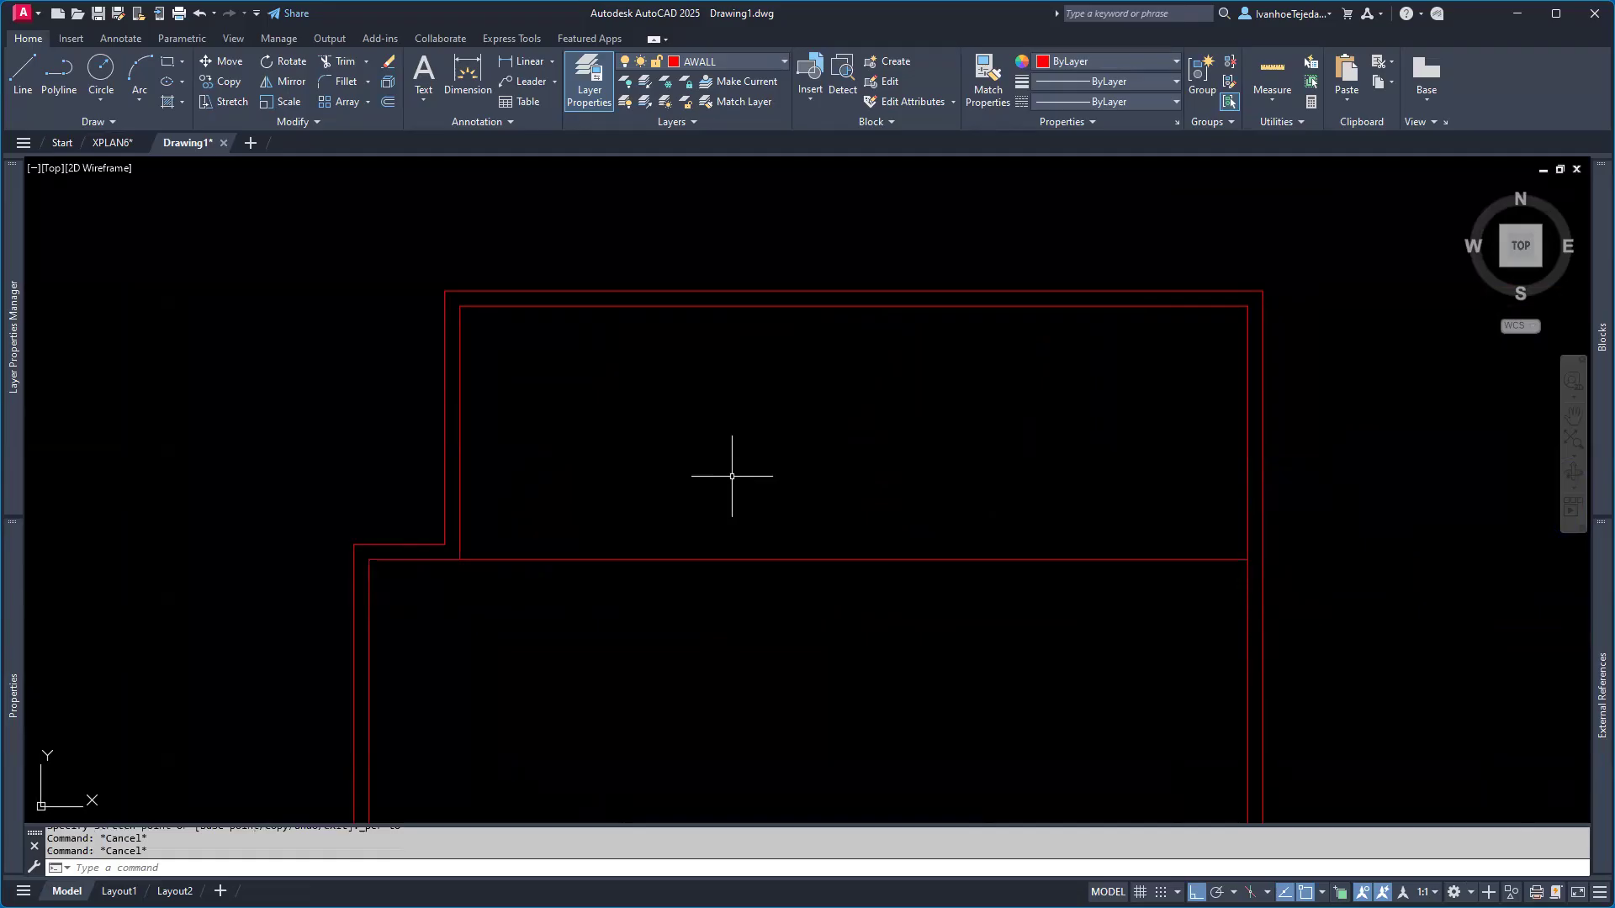
- Offset the long horizontal line running from the notch to the right exterior wall 5" upward to form an interior wall
type("o")
key("Return")
type("5")
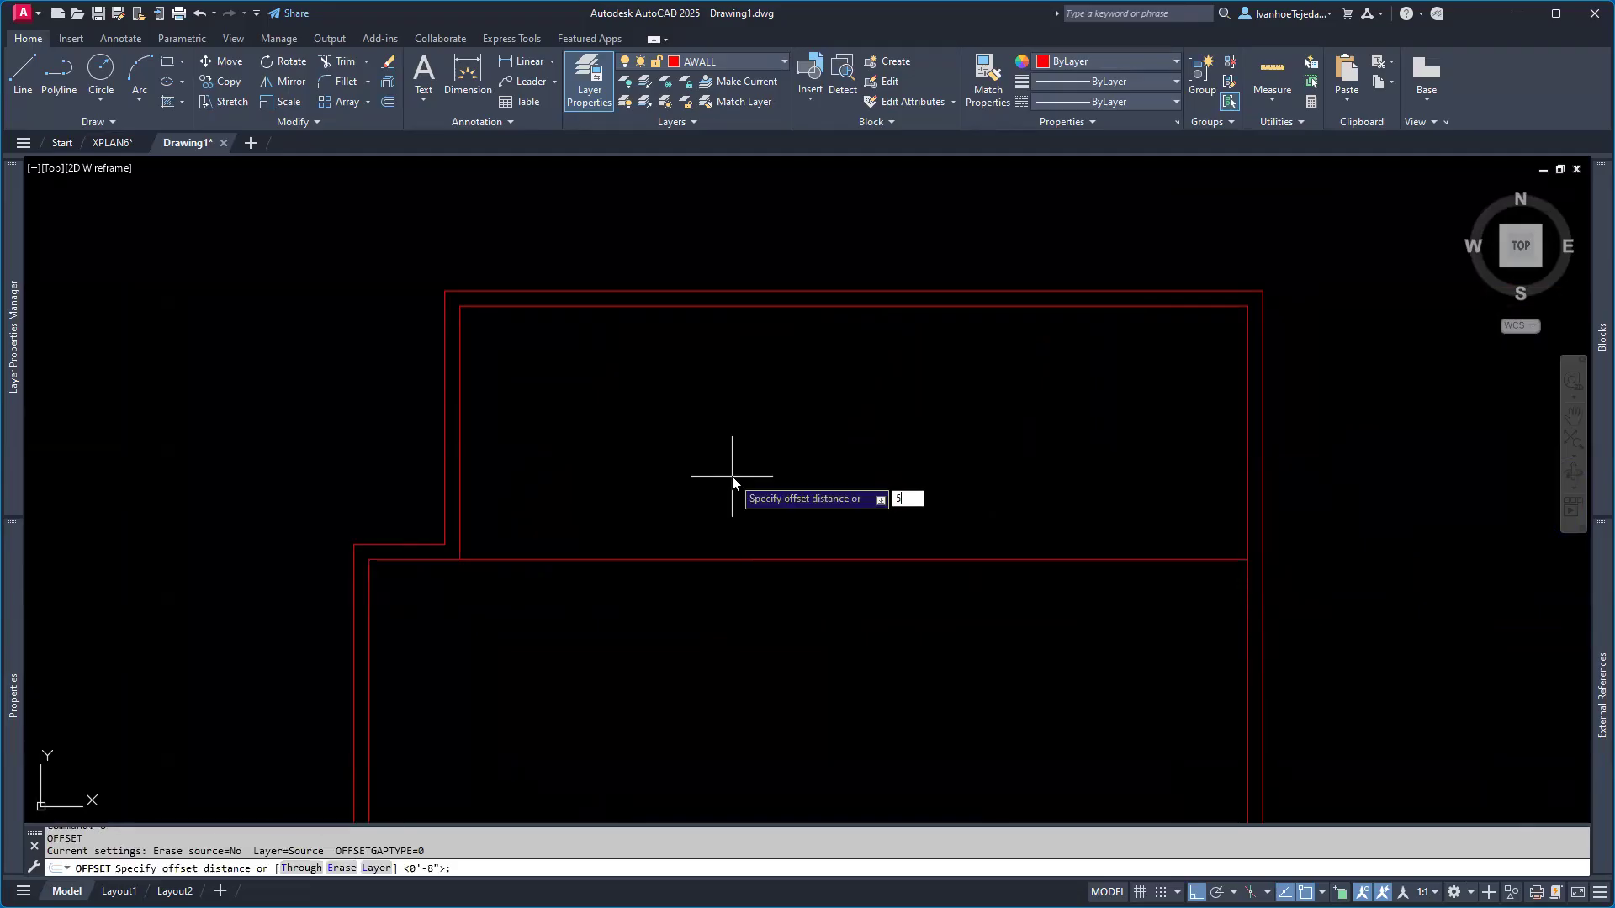
key("Return")
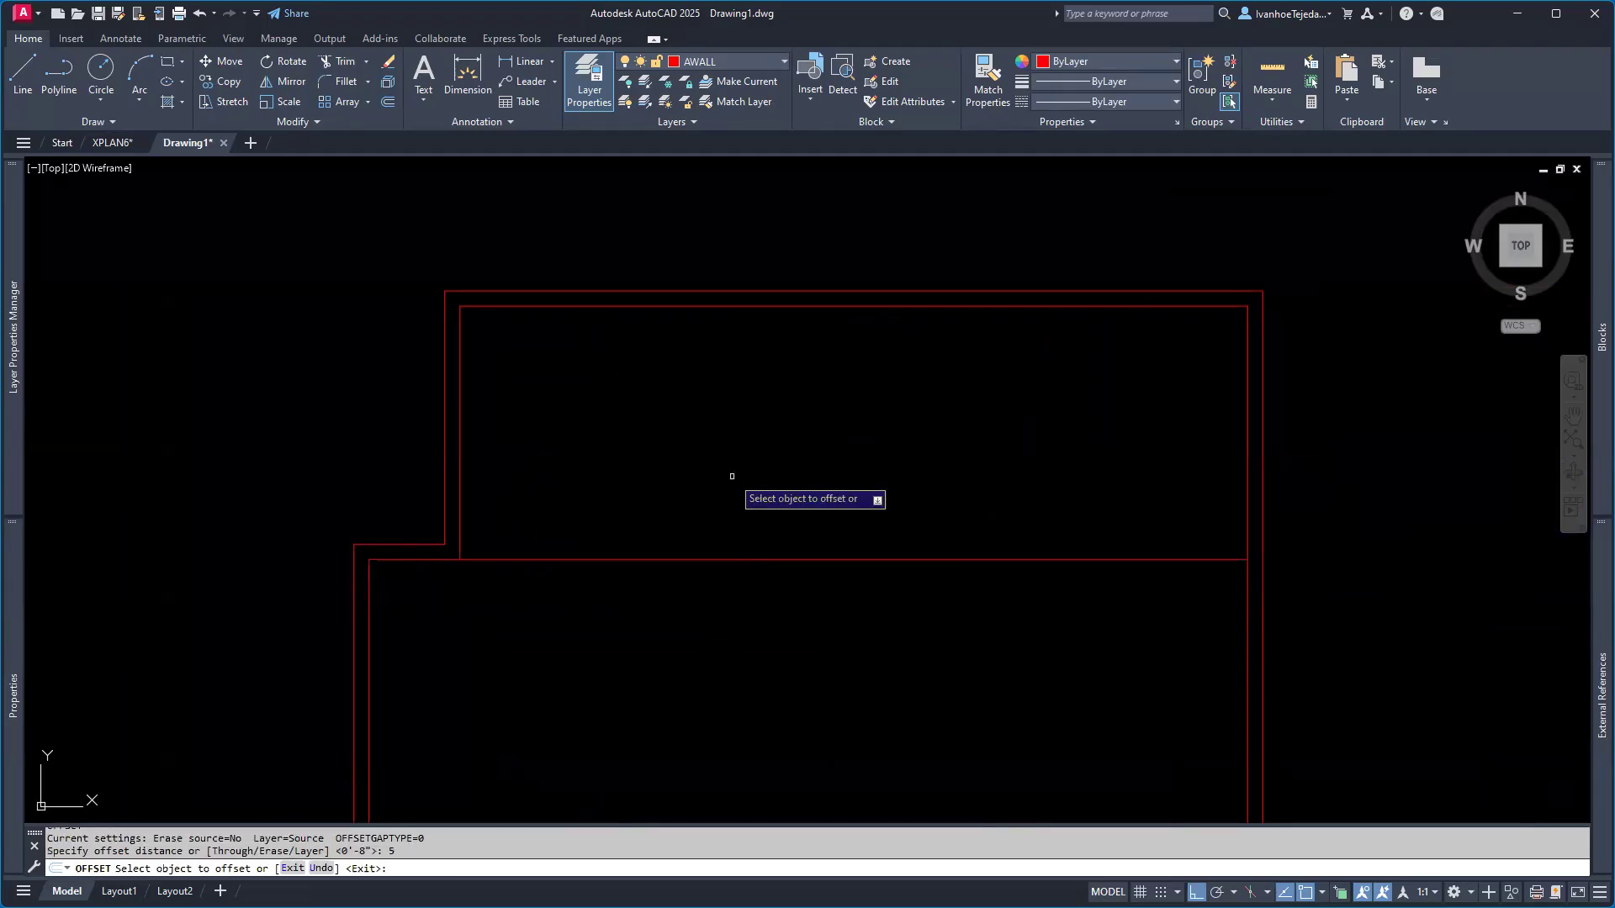
left_click(679, 560)
left_click(672, 496)
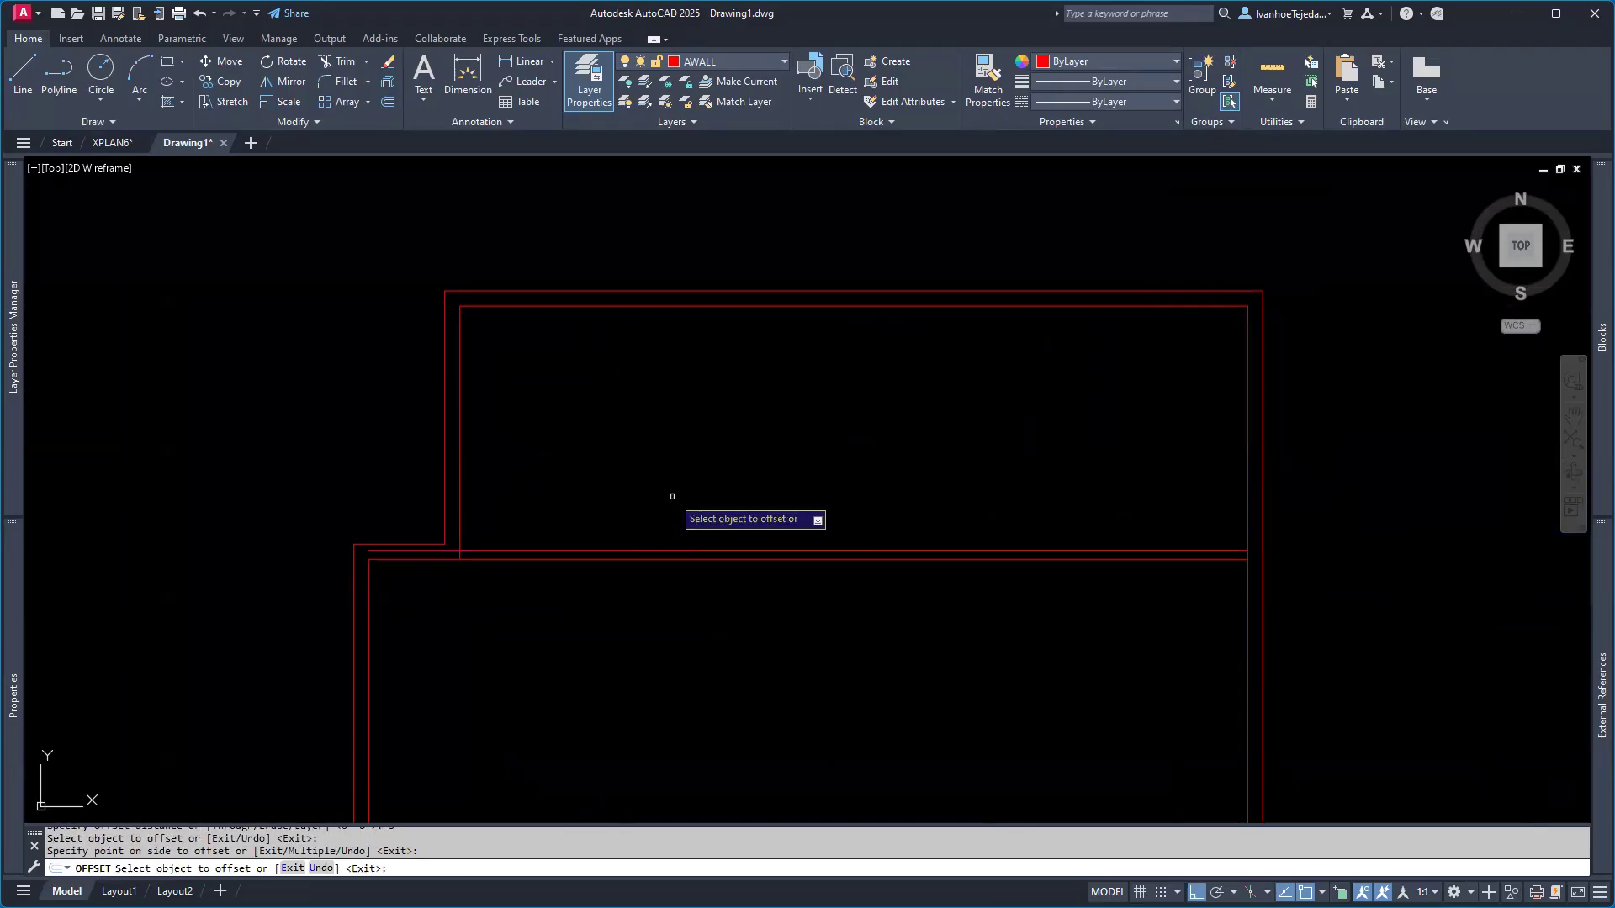
key("Return")
- Fillet the new offset line with the upper room's inner left wall line into a clean corner beside the notch
scroll(462, 547, "up", 8)
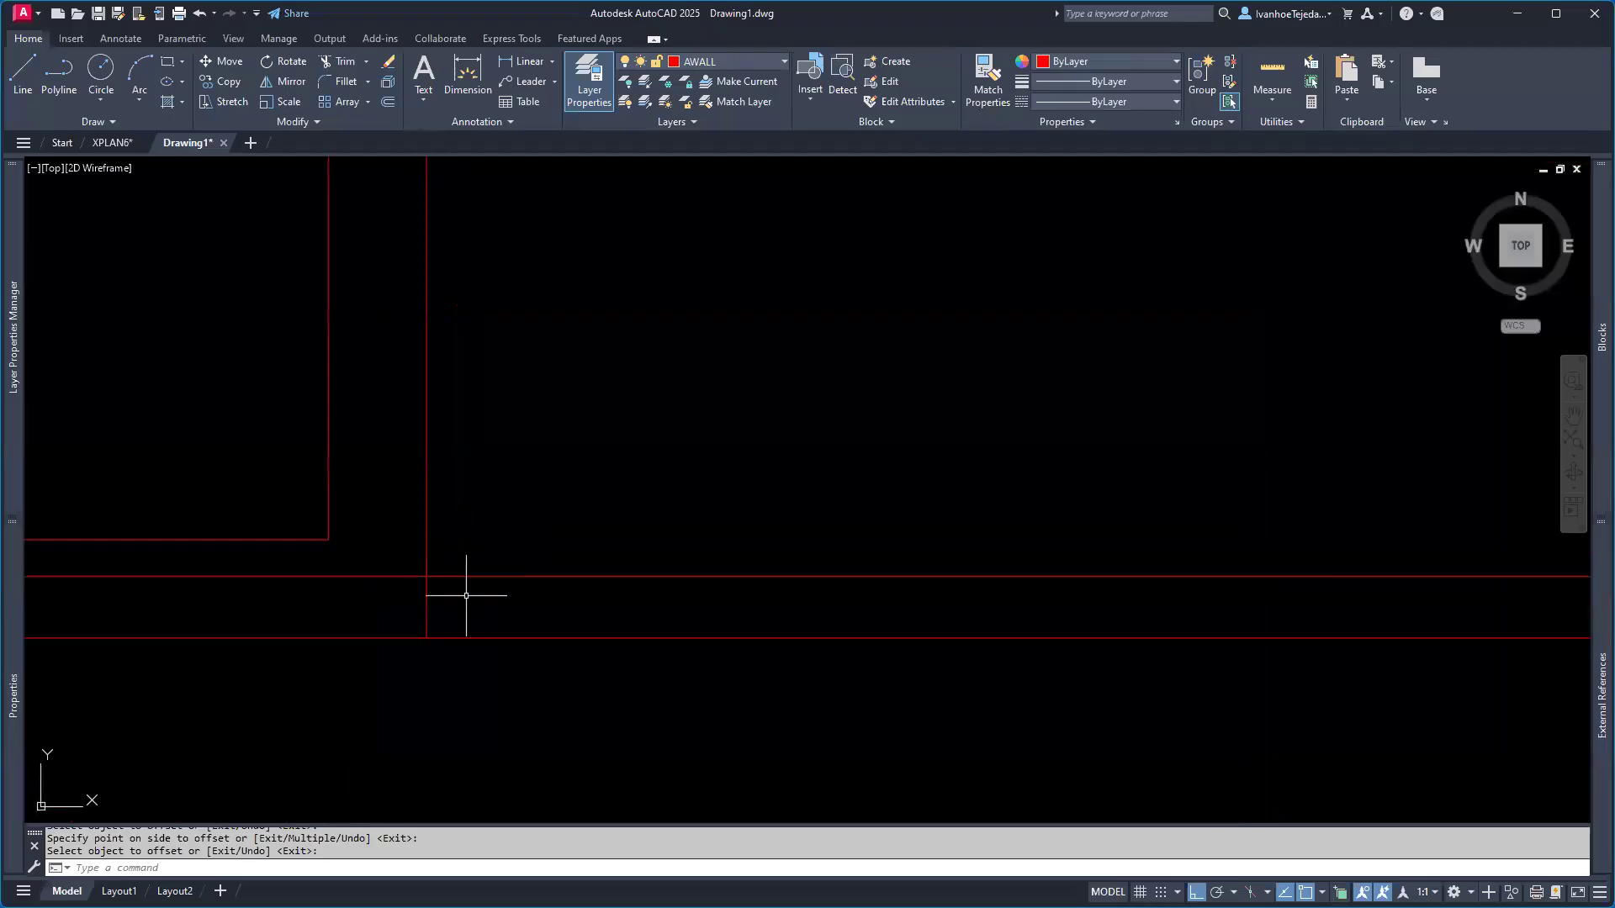
type("f")
key("Return")
left_click(461, 577)
left_click(430, 529)
- Trim the right exterior wall's inner line between the two faces of the new interior wall
scroll(841, 497, "down", 3)
middle_click_drag(1108, 526, 808, 605)
scroll(850, 595, "down", 2)
scroll(1193, 628, "up", 3)
scroll(1192, 628, "up", 5)
type("tr")
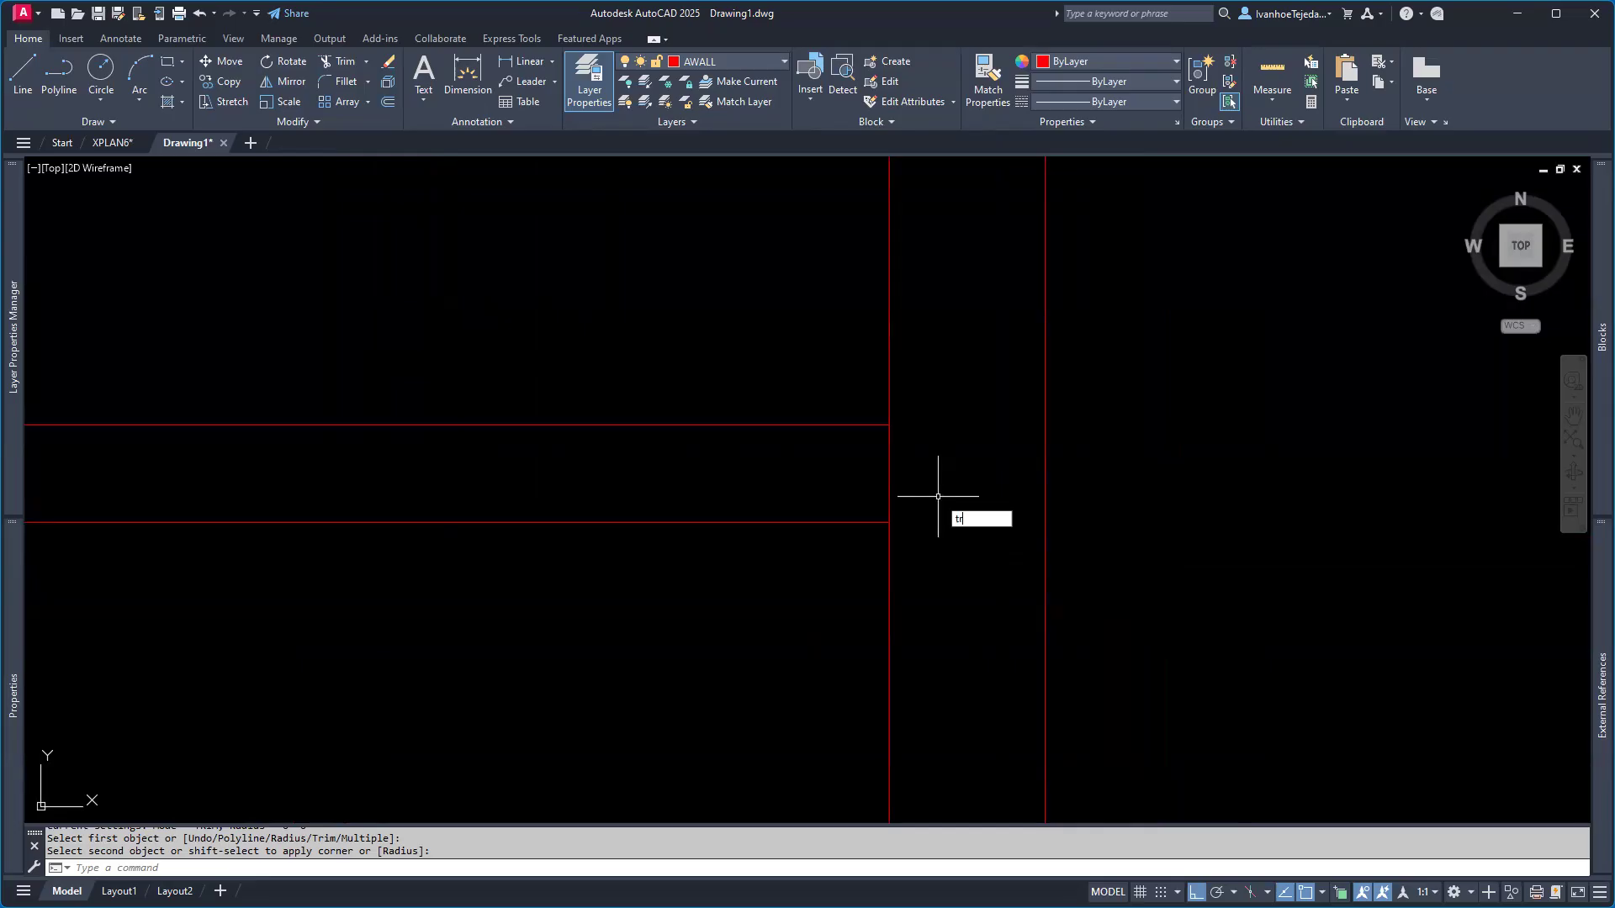
key("Return")
left_click(890, 471)
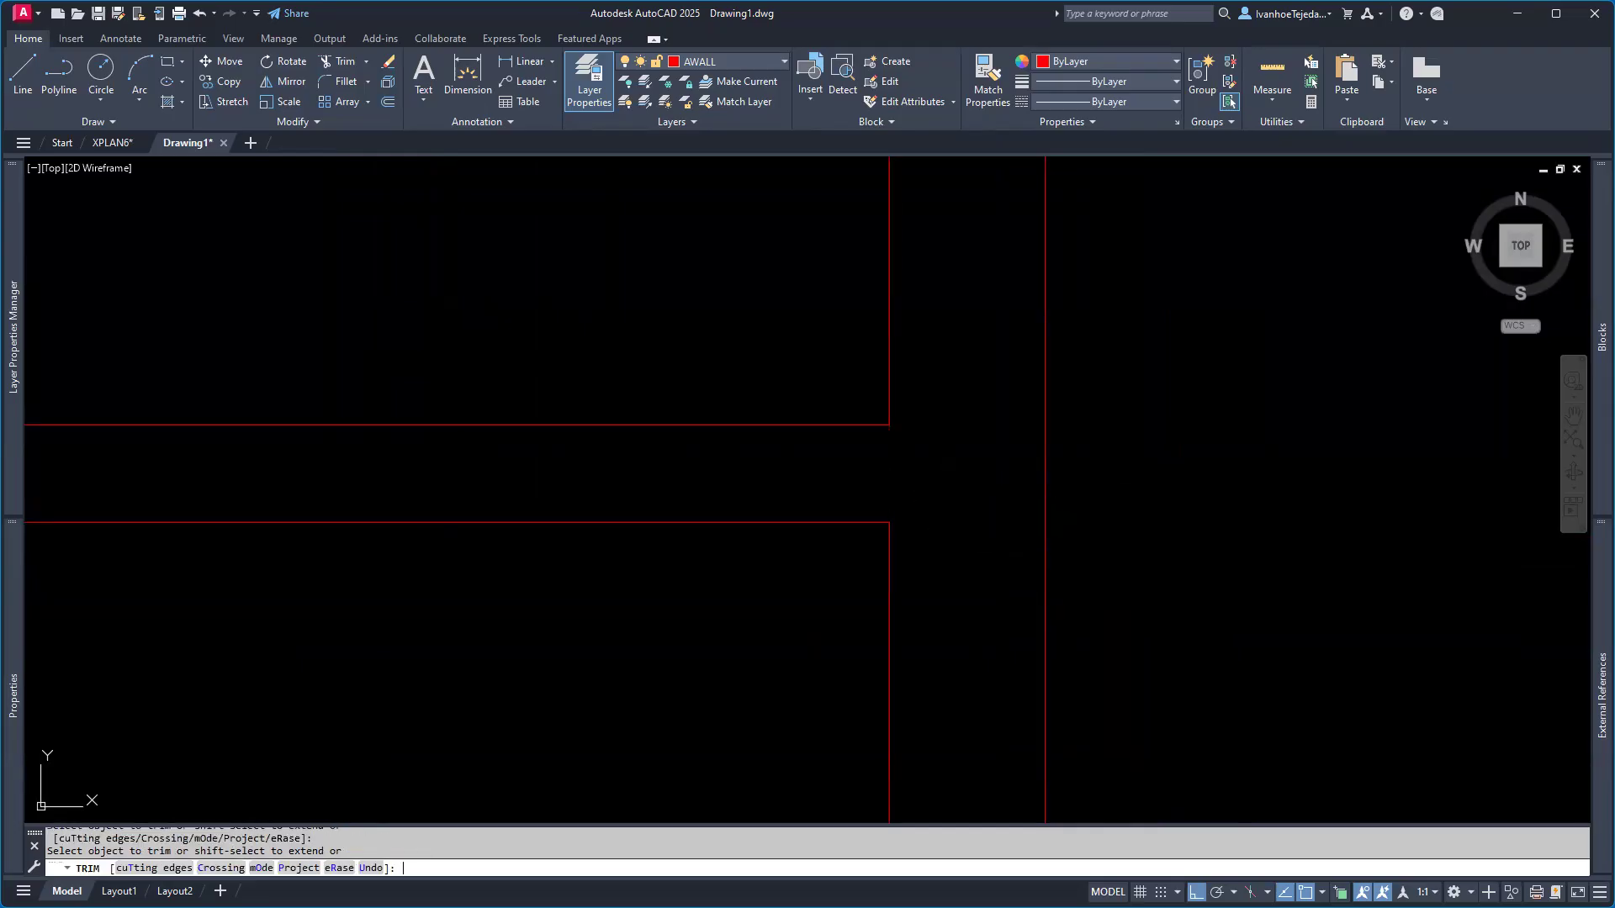
key("Return")
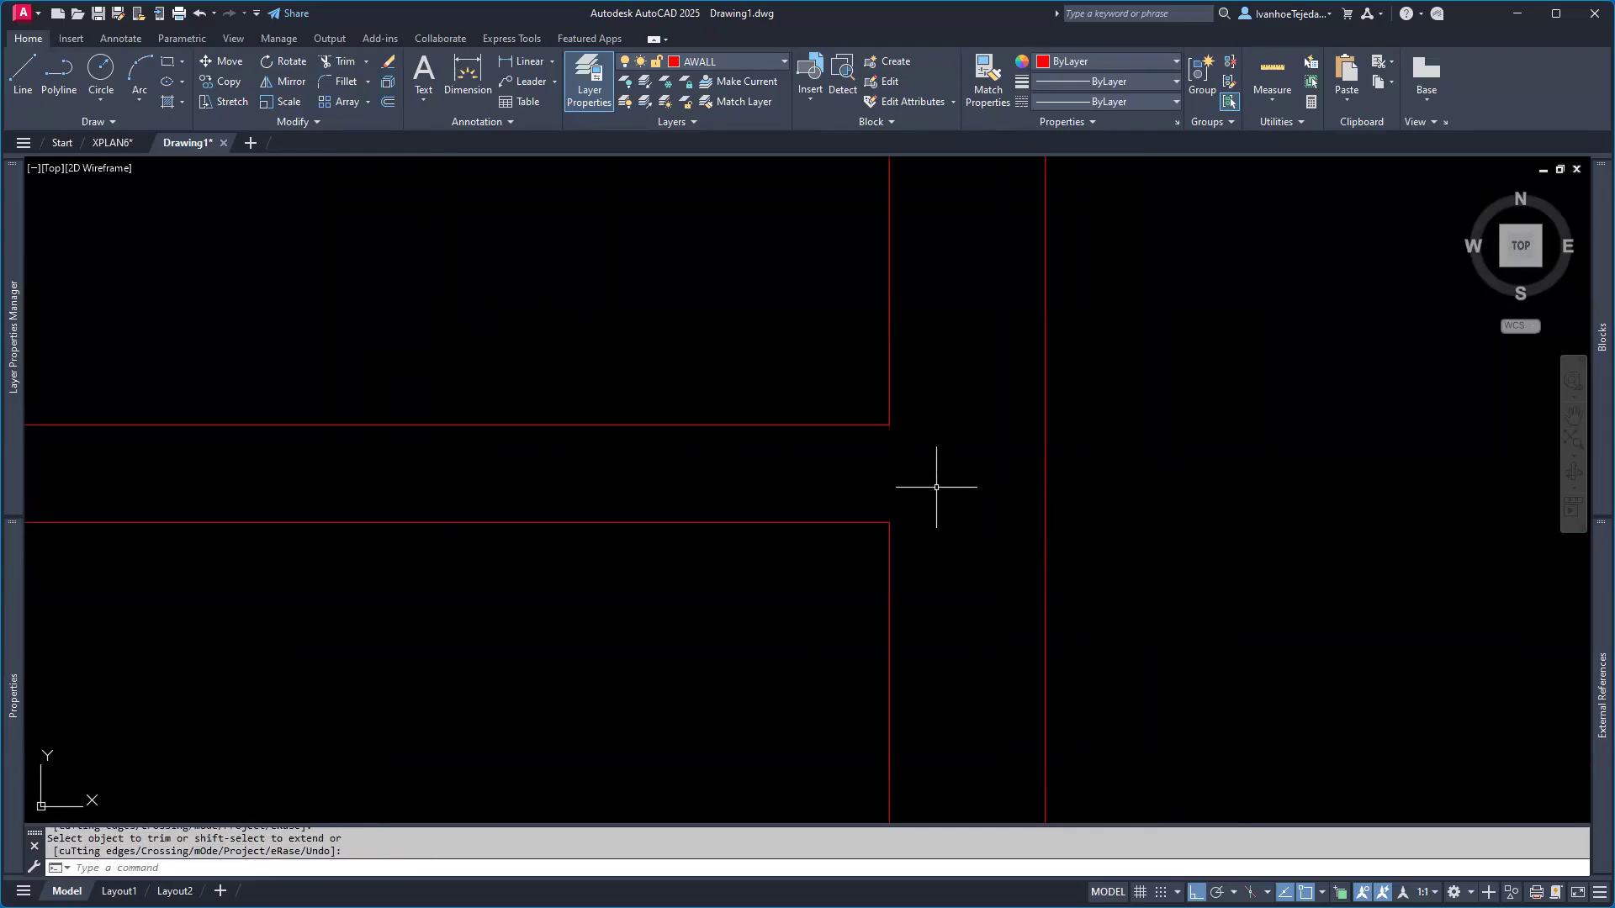
- Set the UCS icon to the Noorigin option so it stays in the corner of the view
scroll(936, 486, "down", 10)
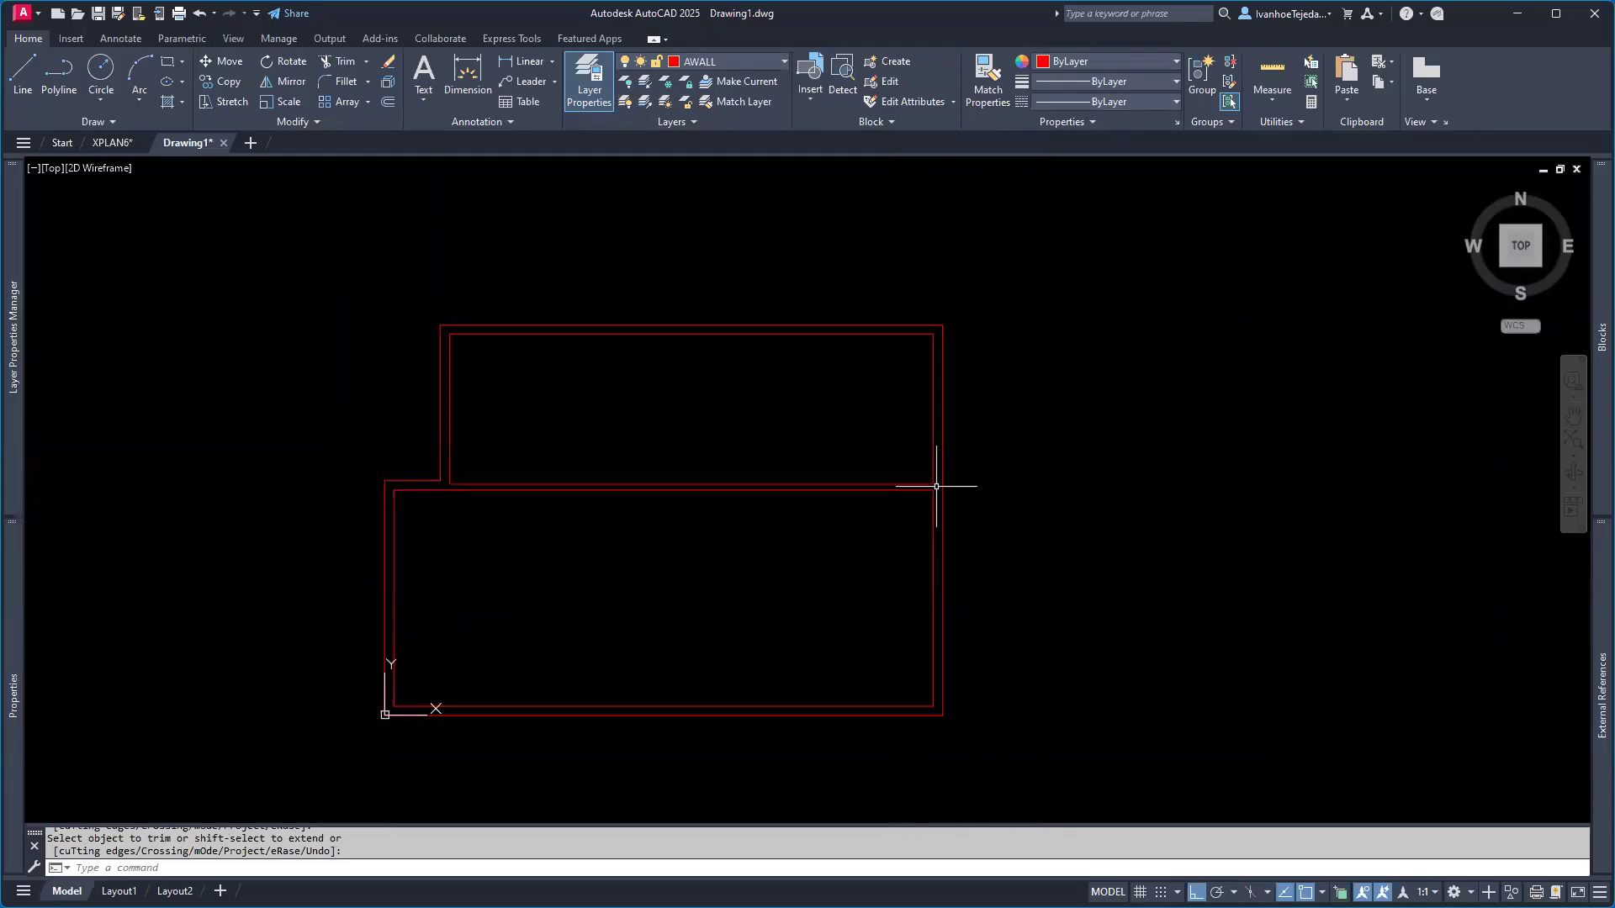
middle_click_drag(818, 528, 876, 541)
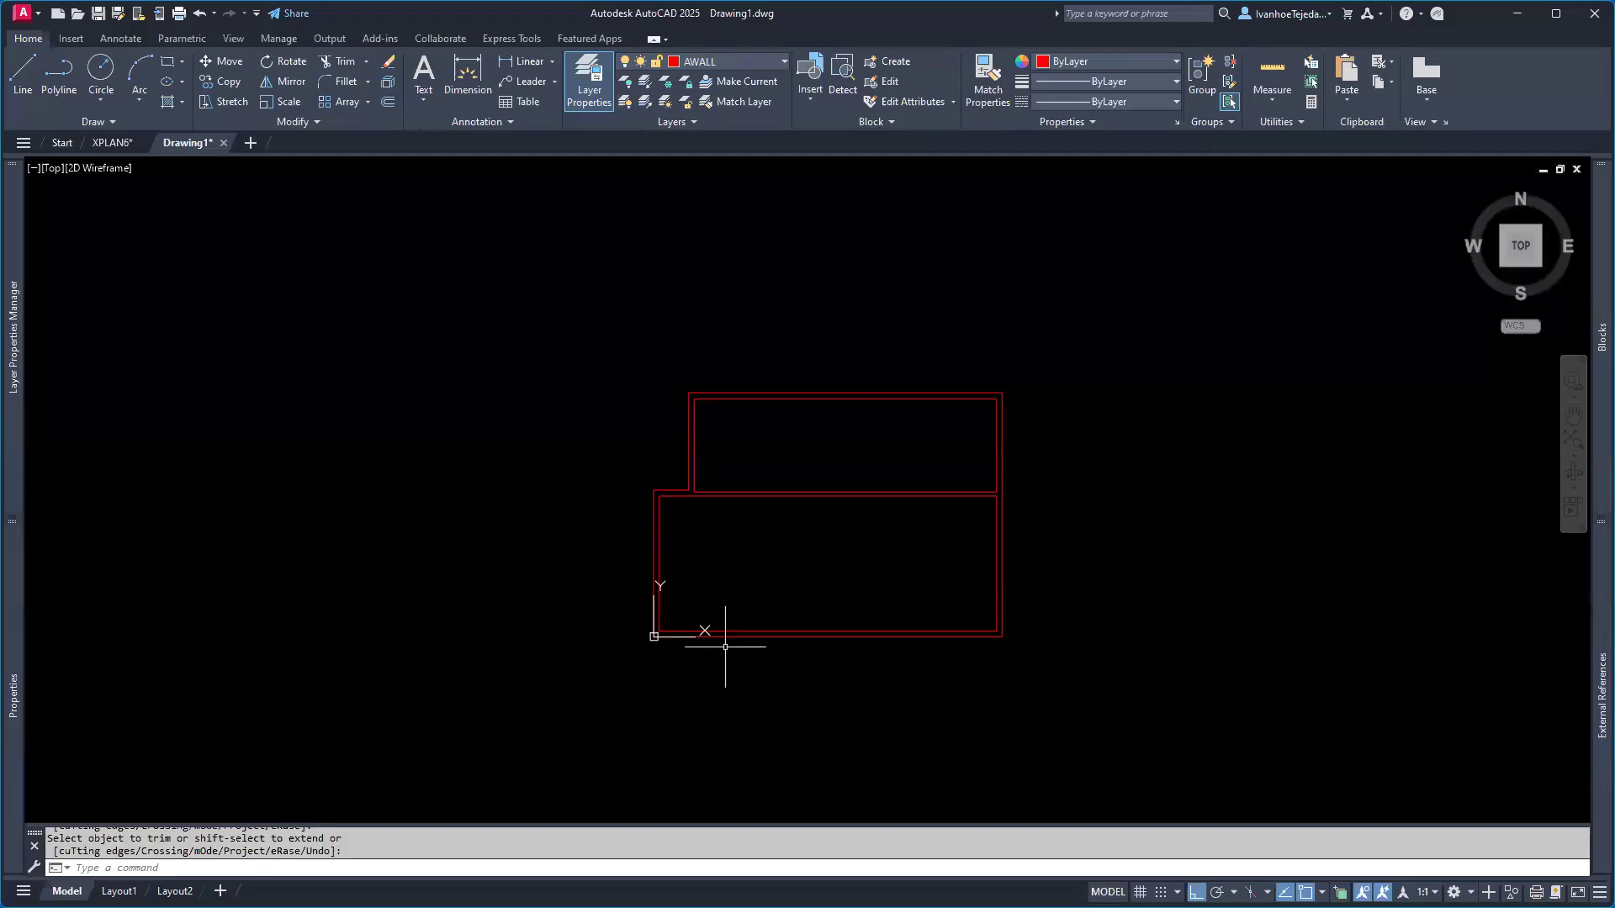
type("UCSIc")
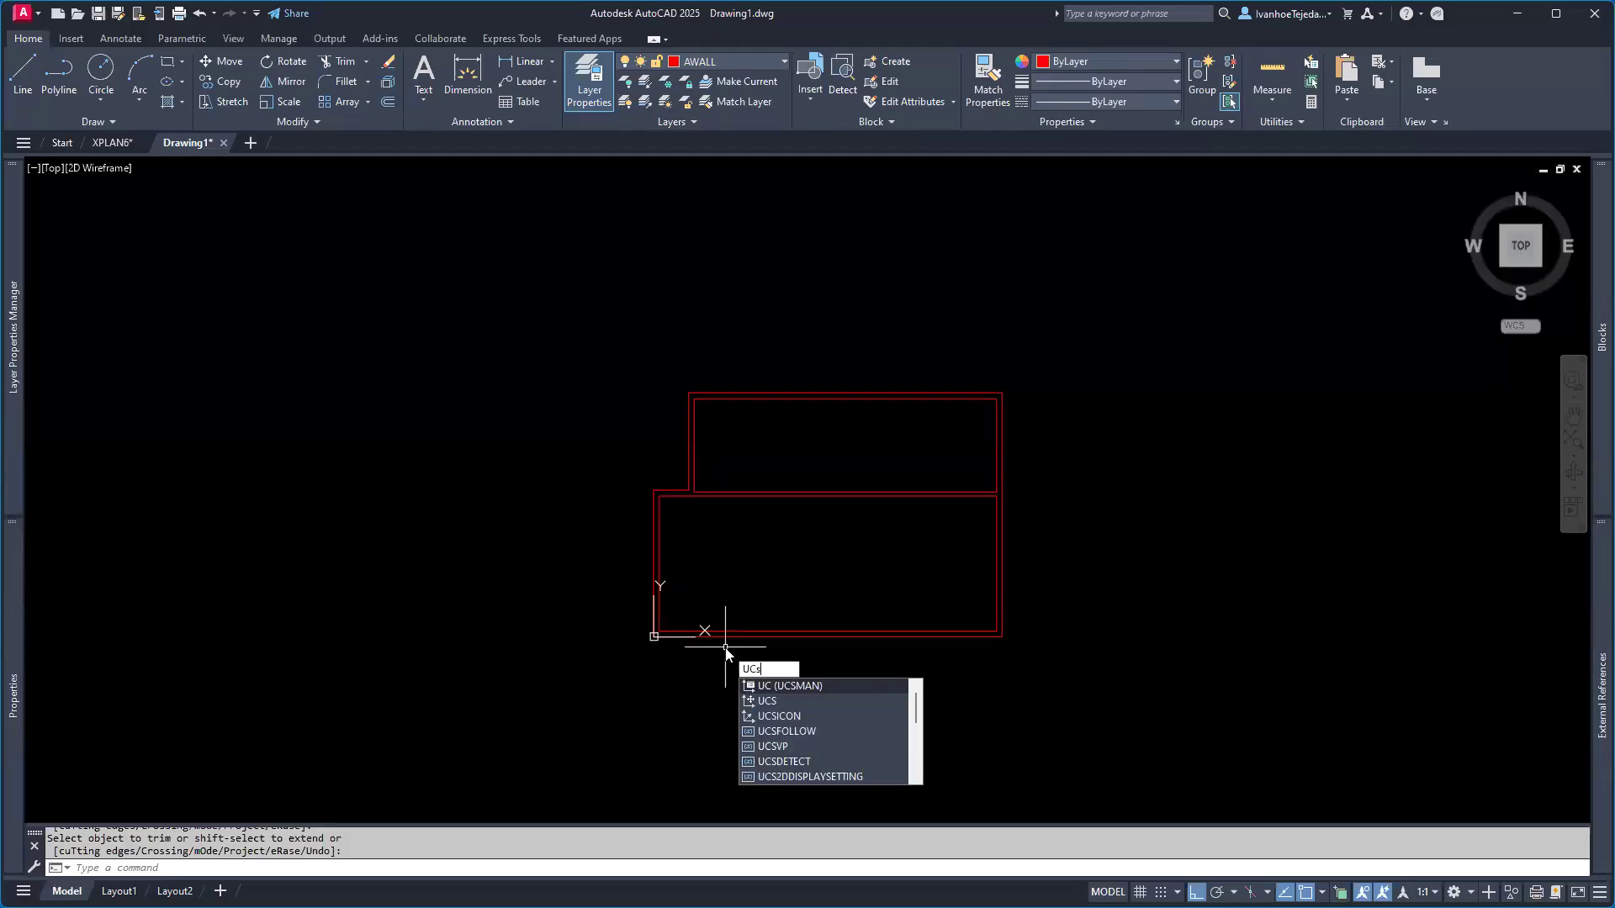
type("ri")
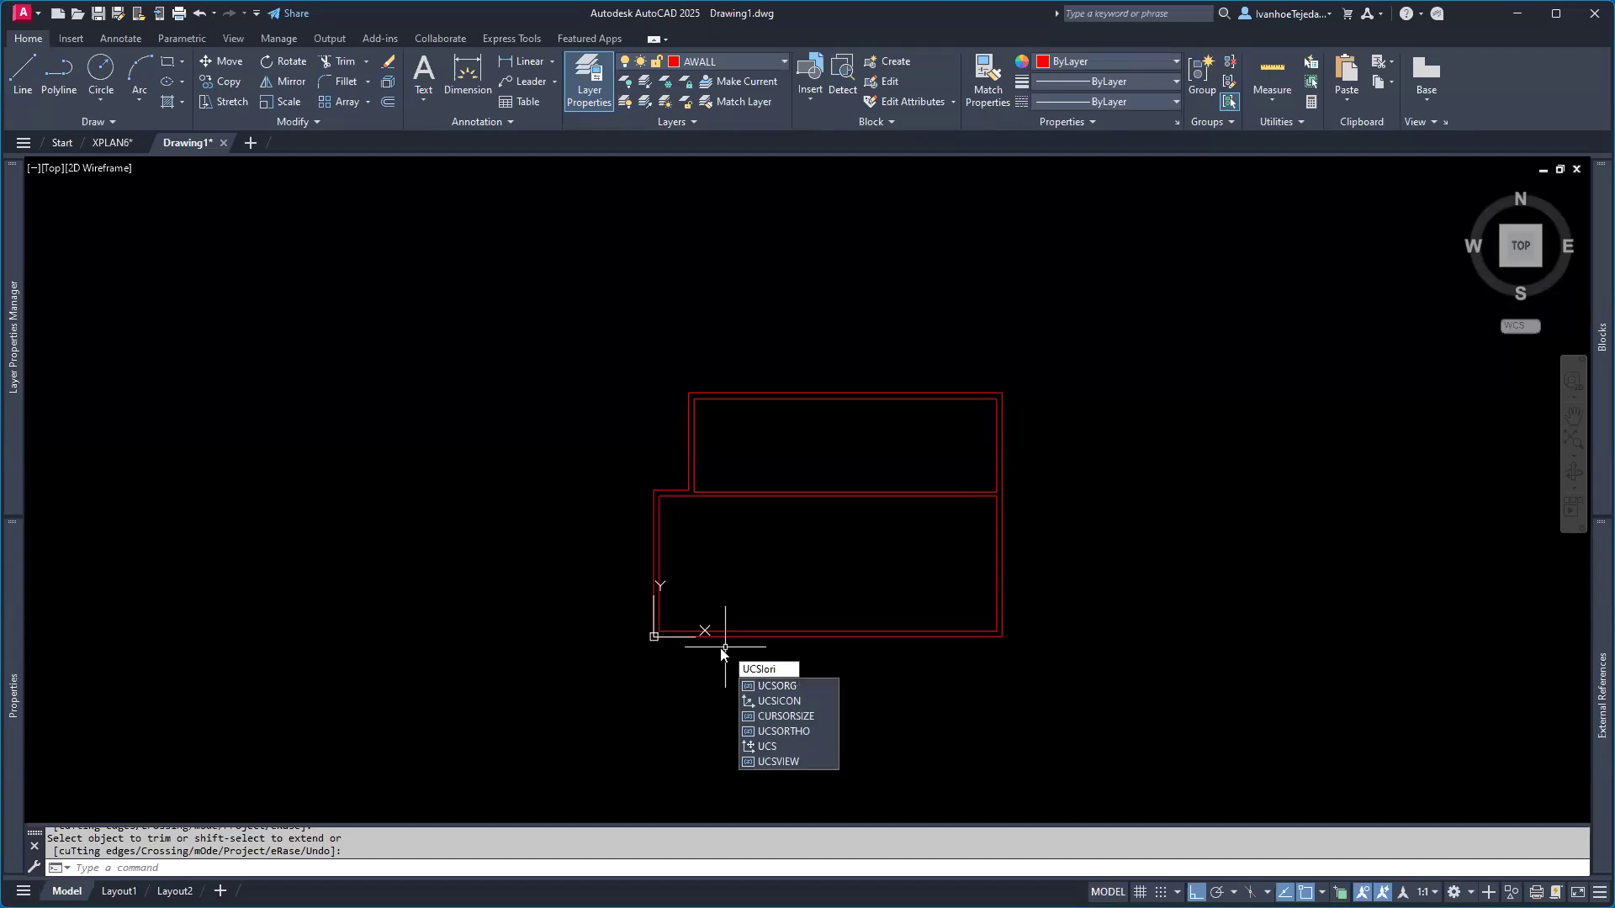
left_click(794, 703)
key("Down")
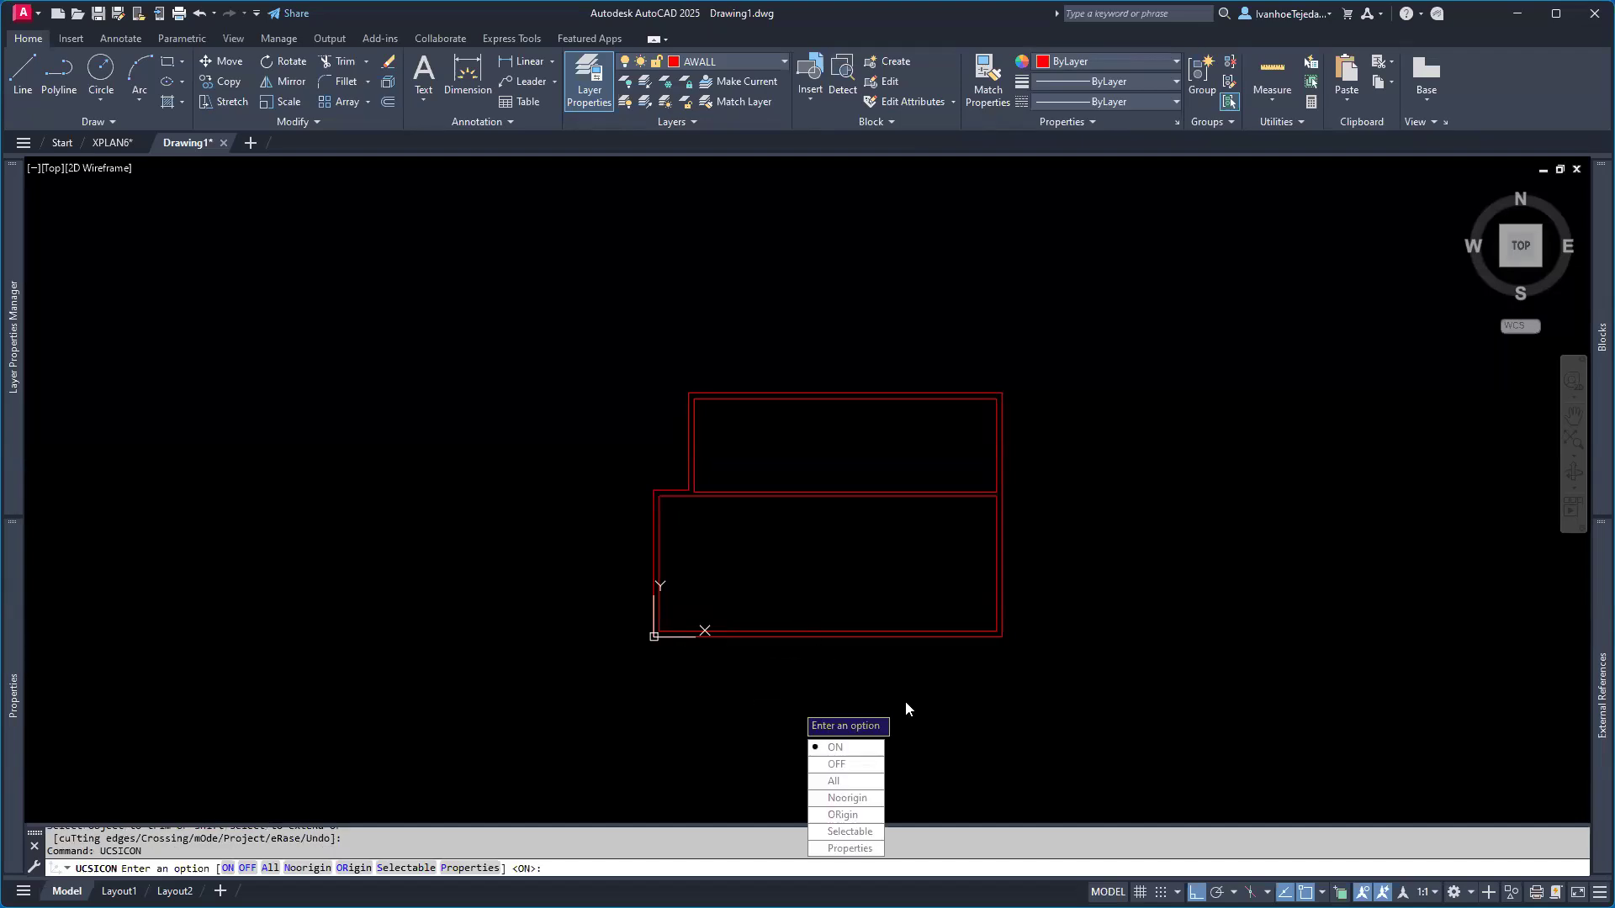
left_click(847, 797)
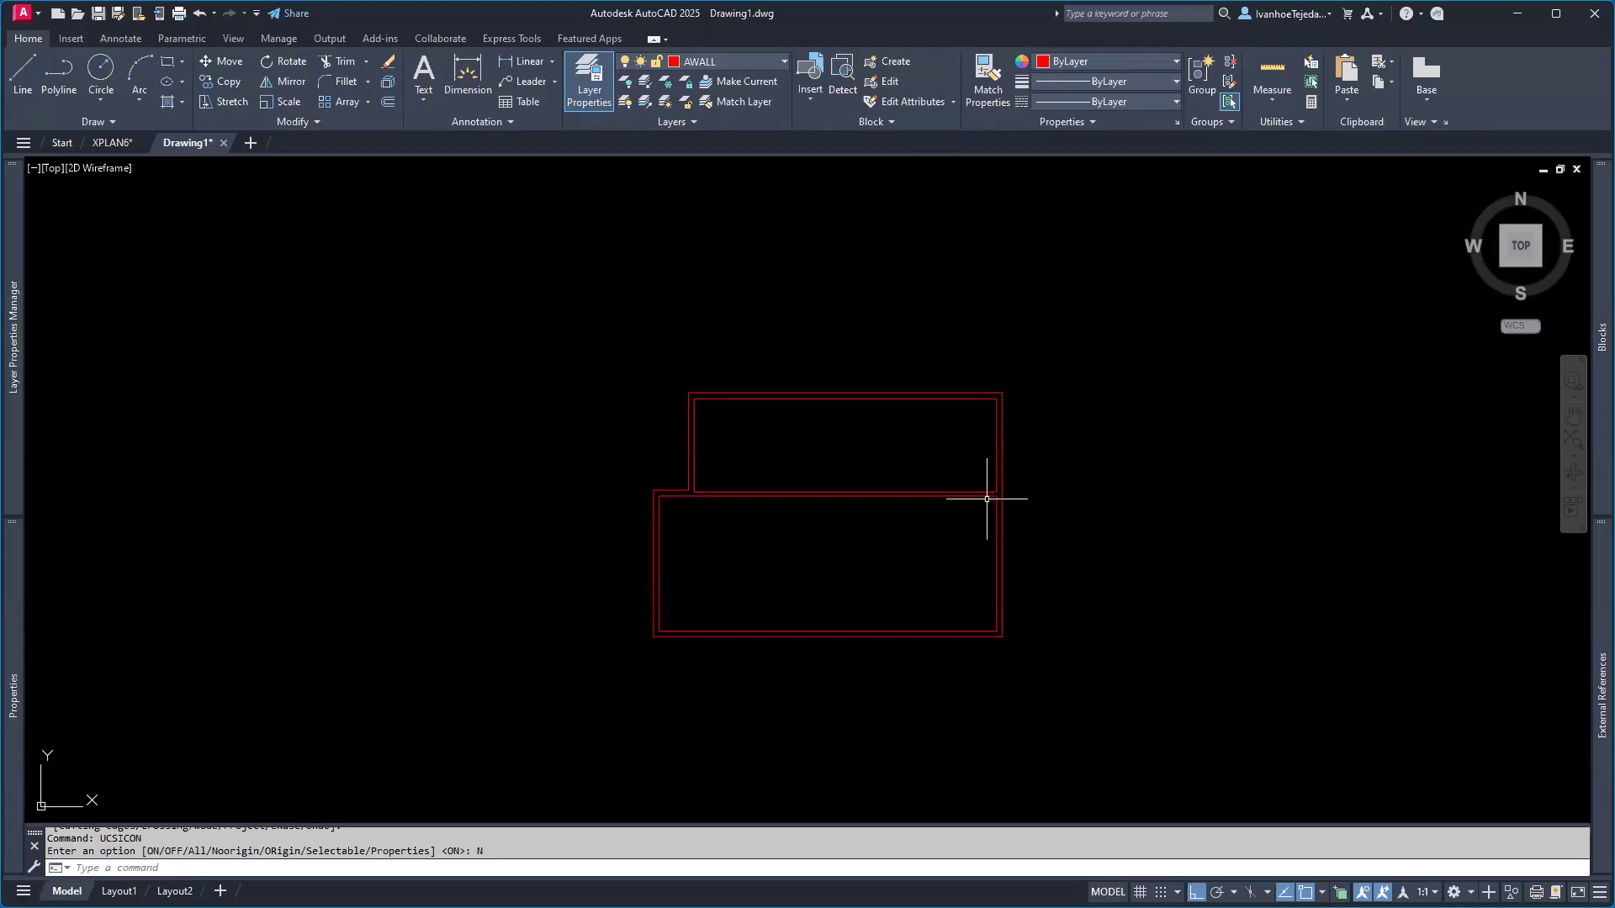
- Switch to the XPLAN6 drawing and measure the width of the dashed hallway opening between its two wall ends
scroll(946, 481, "up", 4)
middle_click_drag(777, 376, 926, 317)
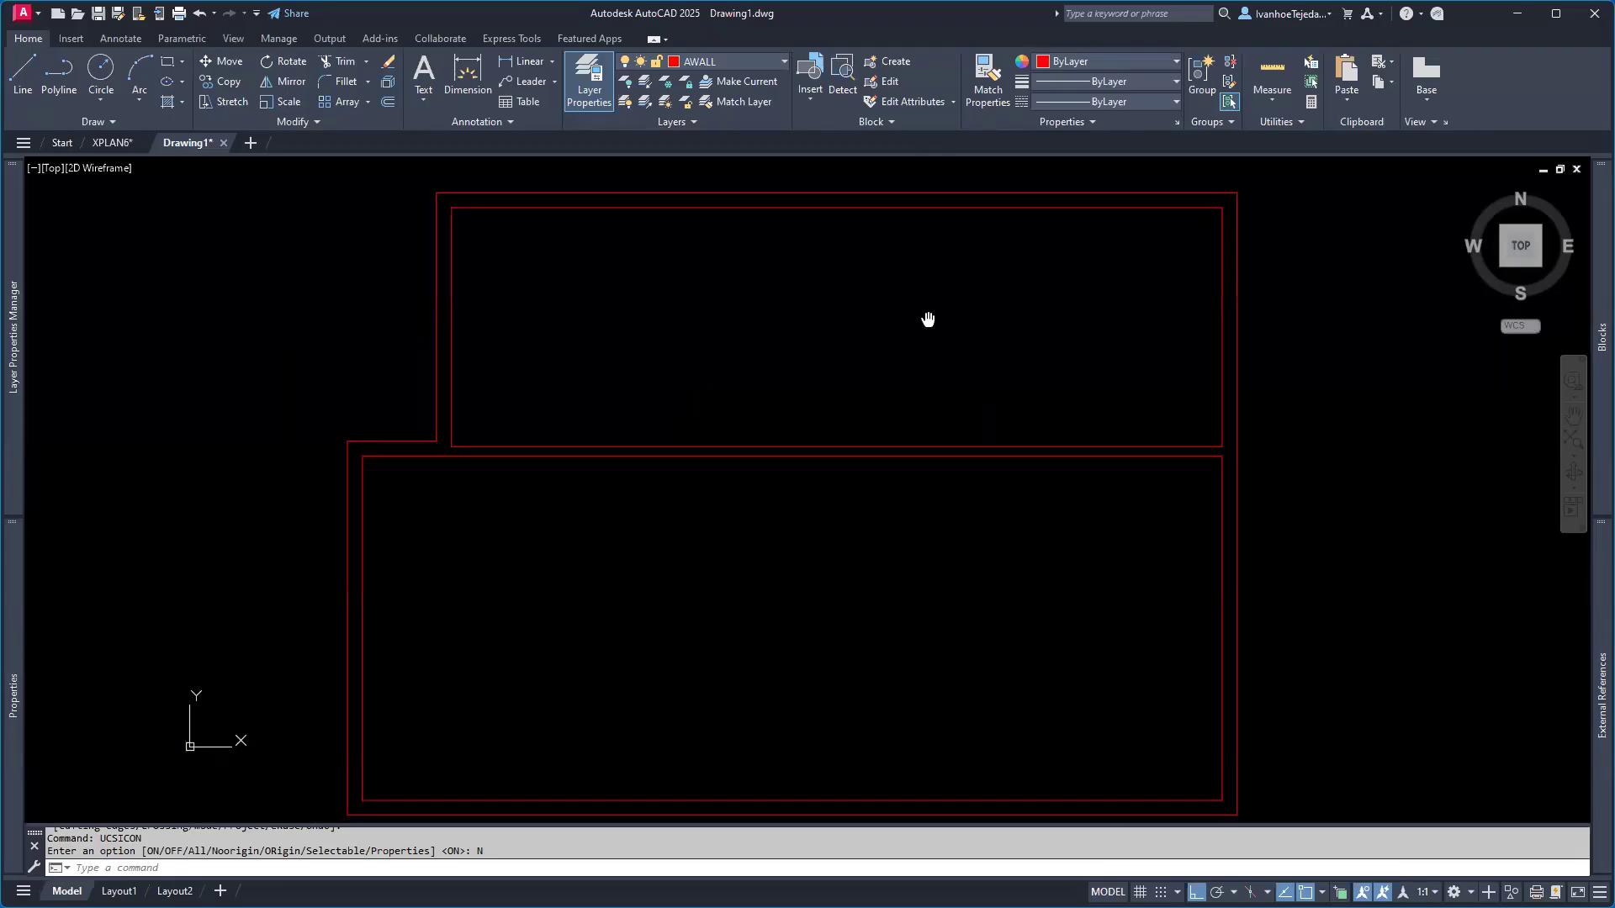
left_click(109, 143)
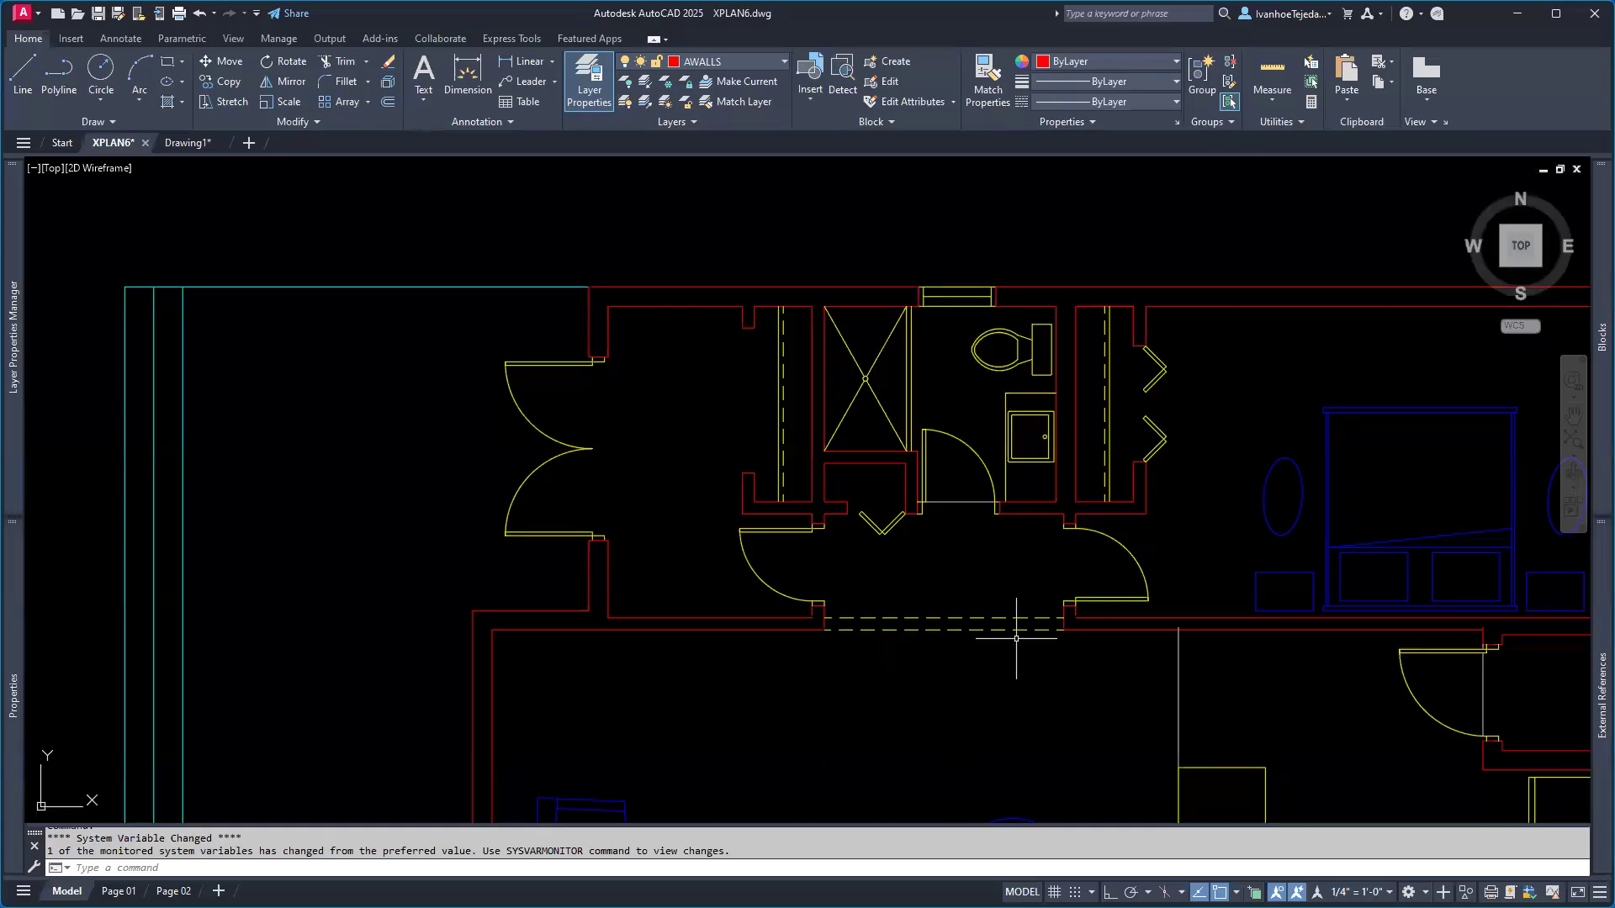
scroll(1013, 640, "up", 2)
scroll(1013, 640, "up", 4)
middle_click_drag(912, 678, 805, 700)
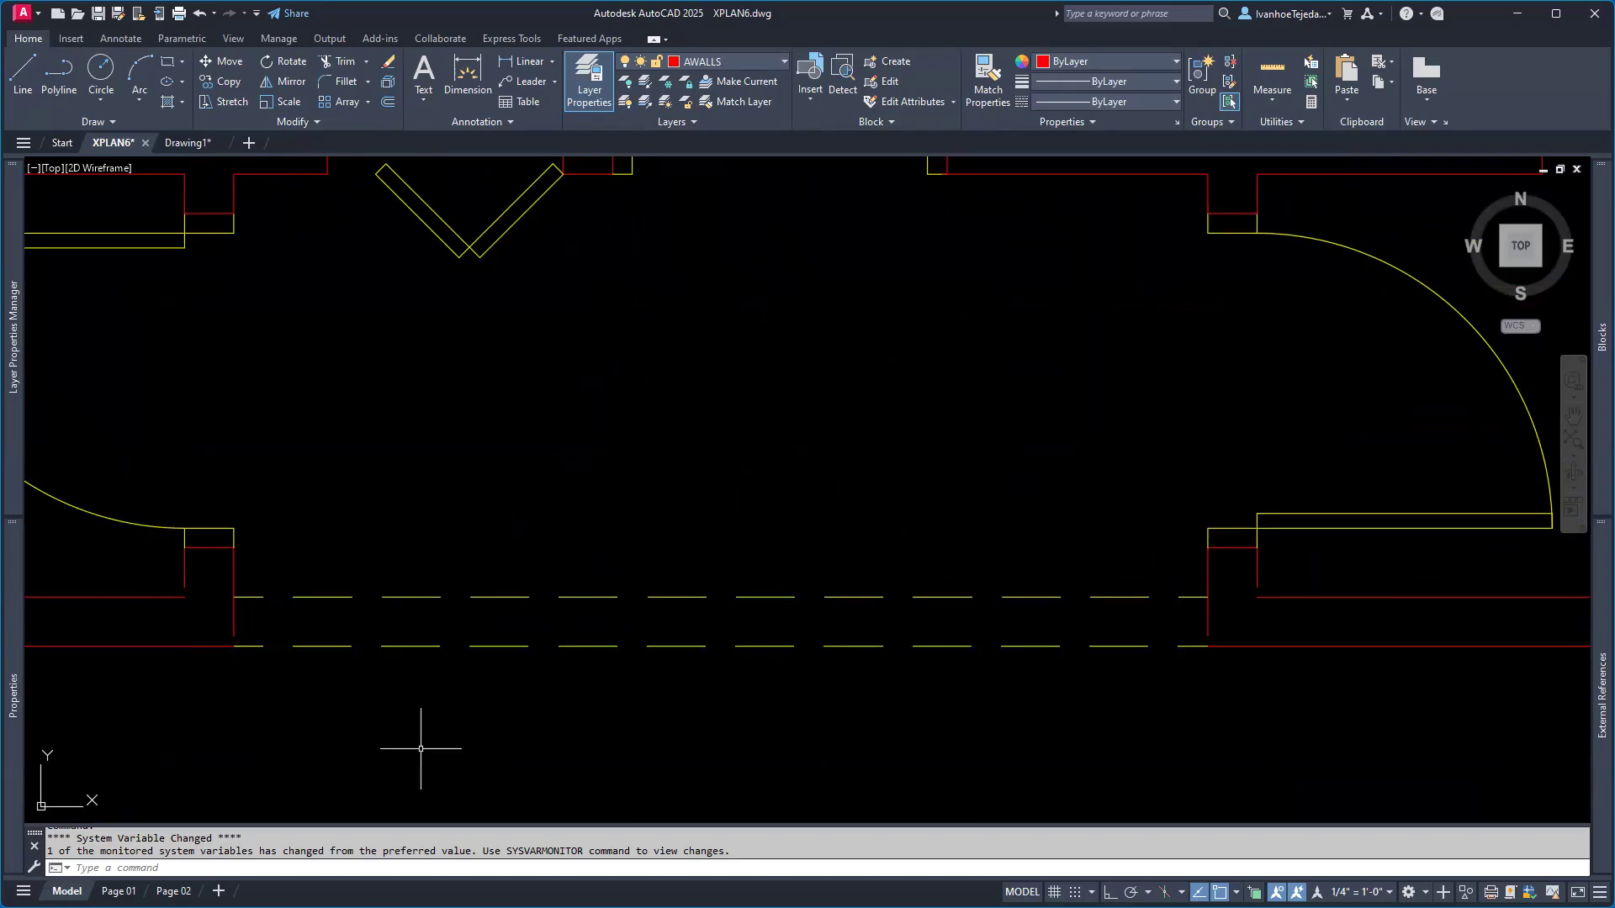
type("DI")
key("Return")
left_click(234, 646)
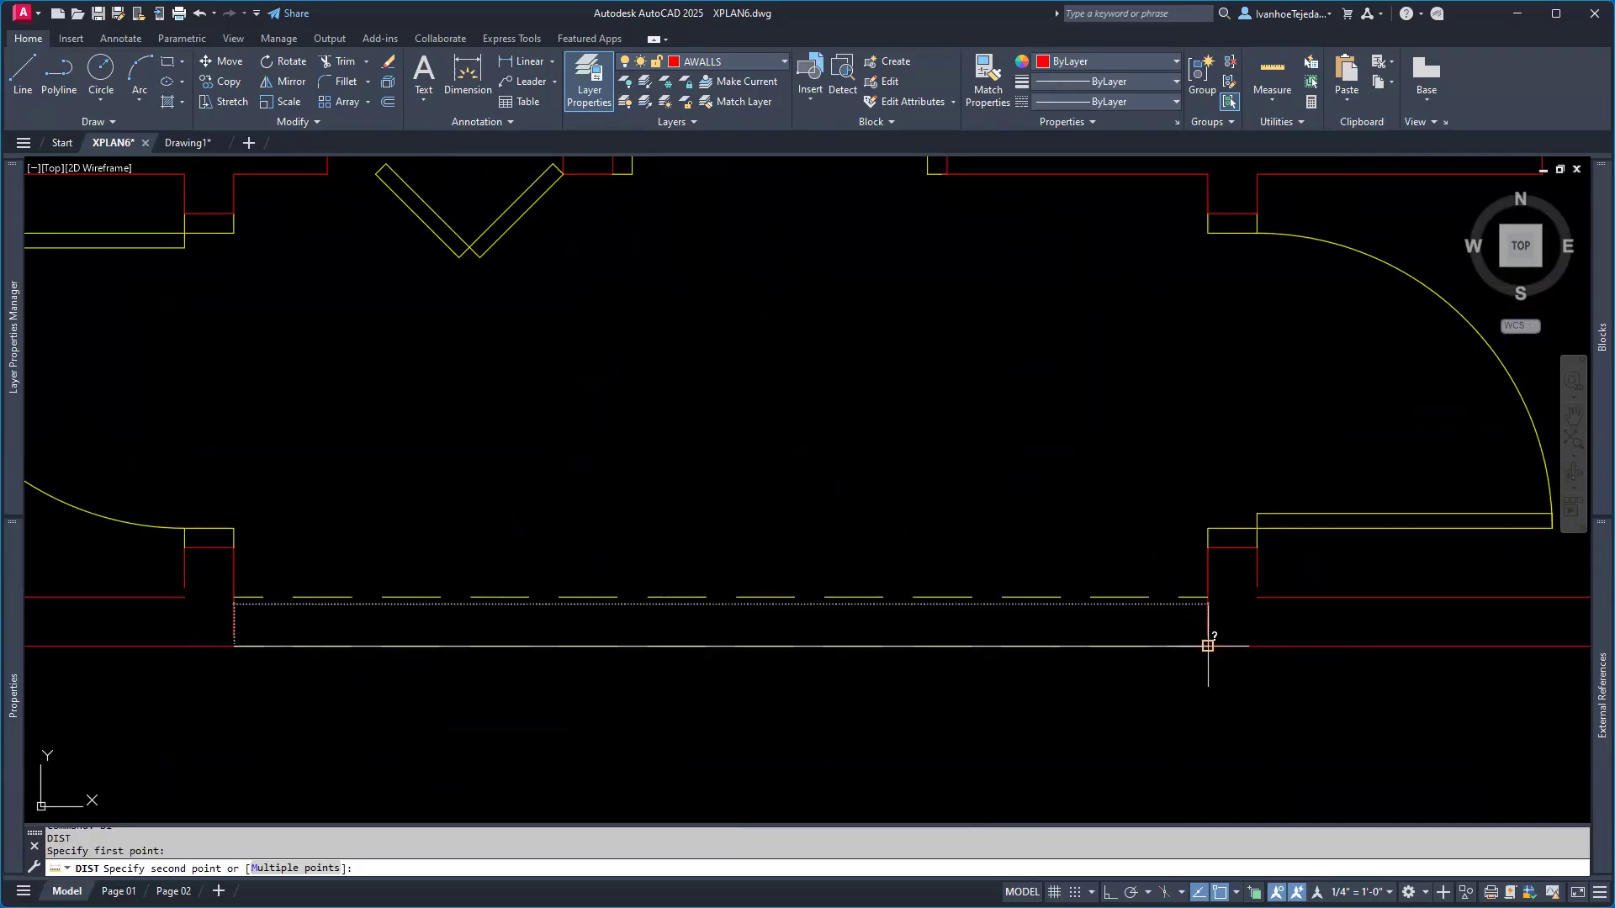
left_click(1208, 646)
- Measure from the living room's upper-left inner corner to the left end of the dashed opening
scroll(1085, 685, "down", 2)
middle_click_drag(673, 664, 978, 645)
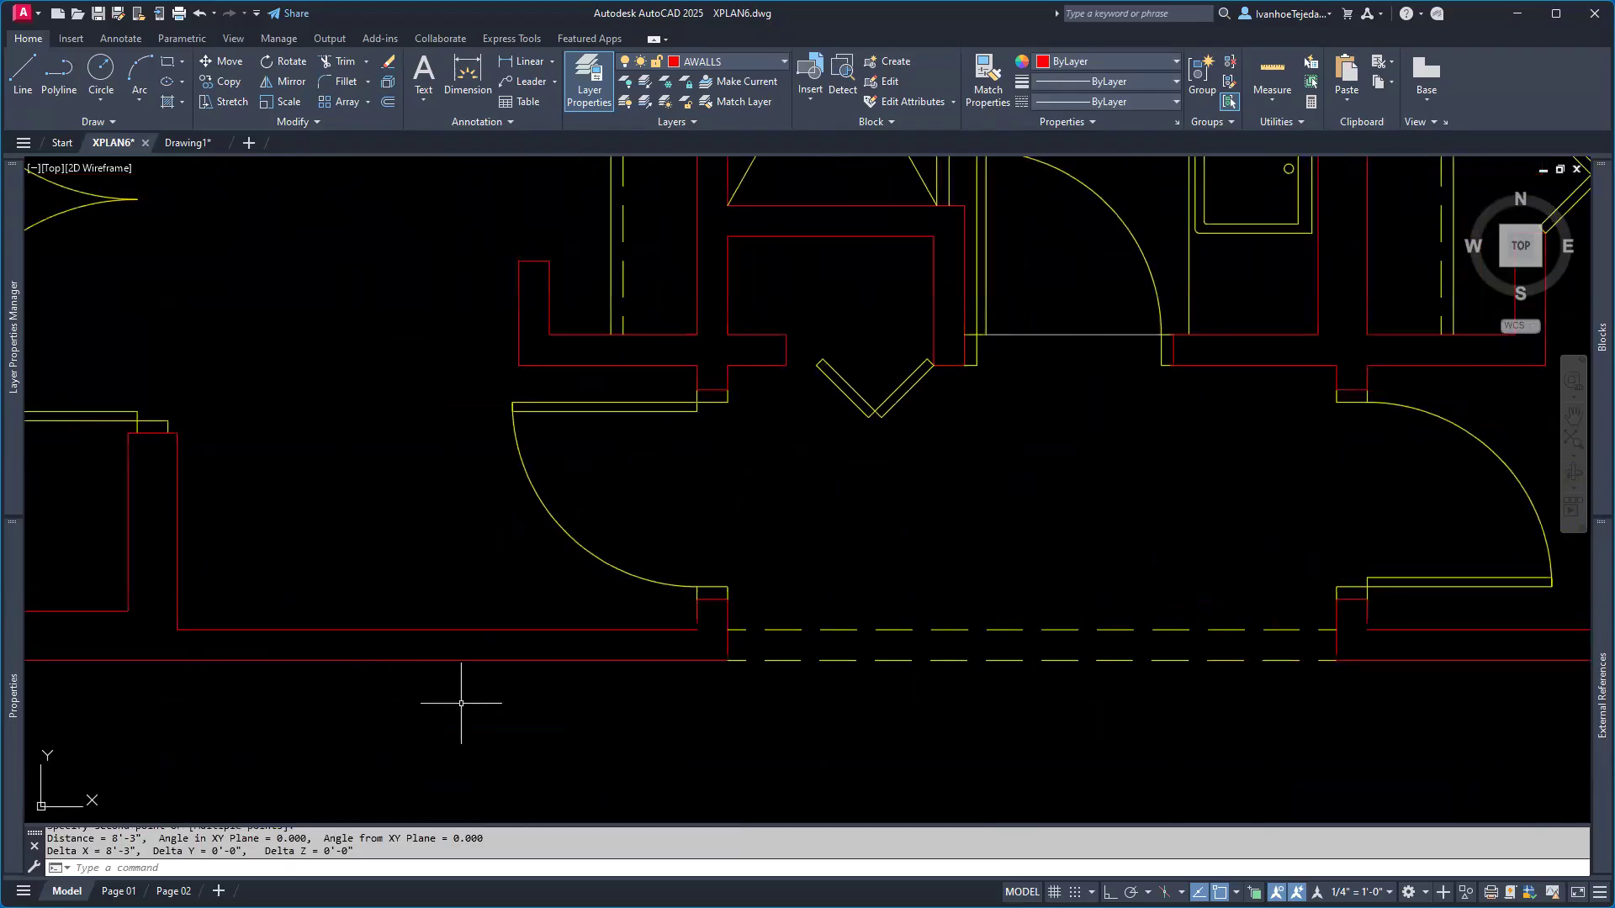
scroll(488, 685, "down", 2)
middle_click_drag(439, 610, 546, 526)
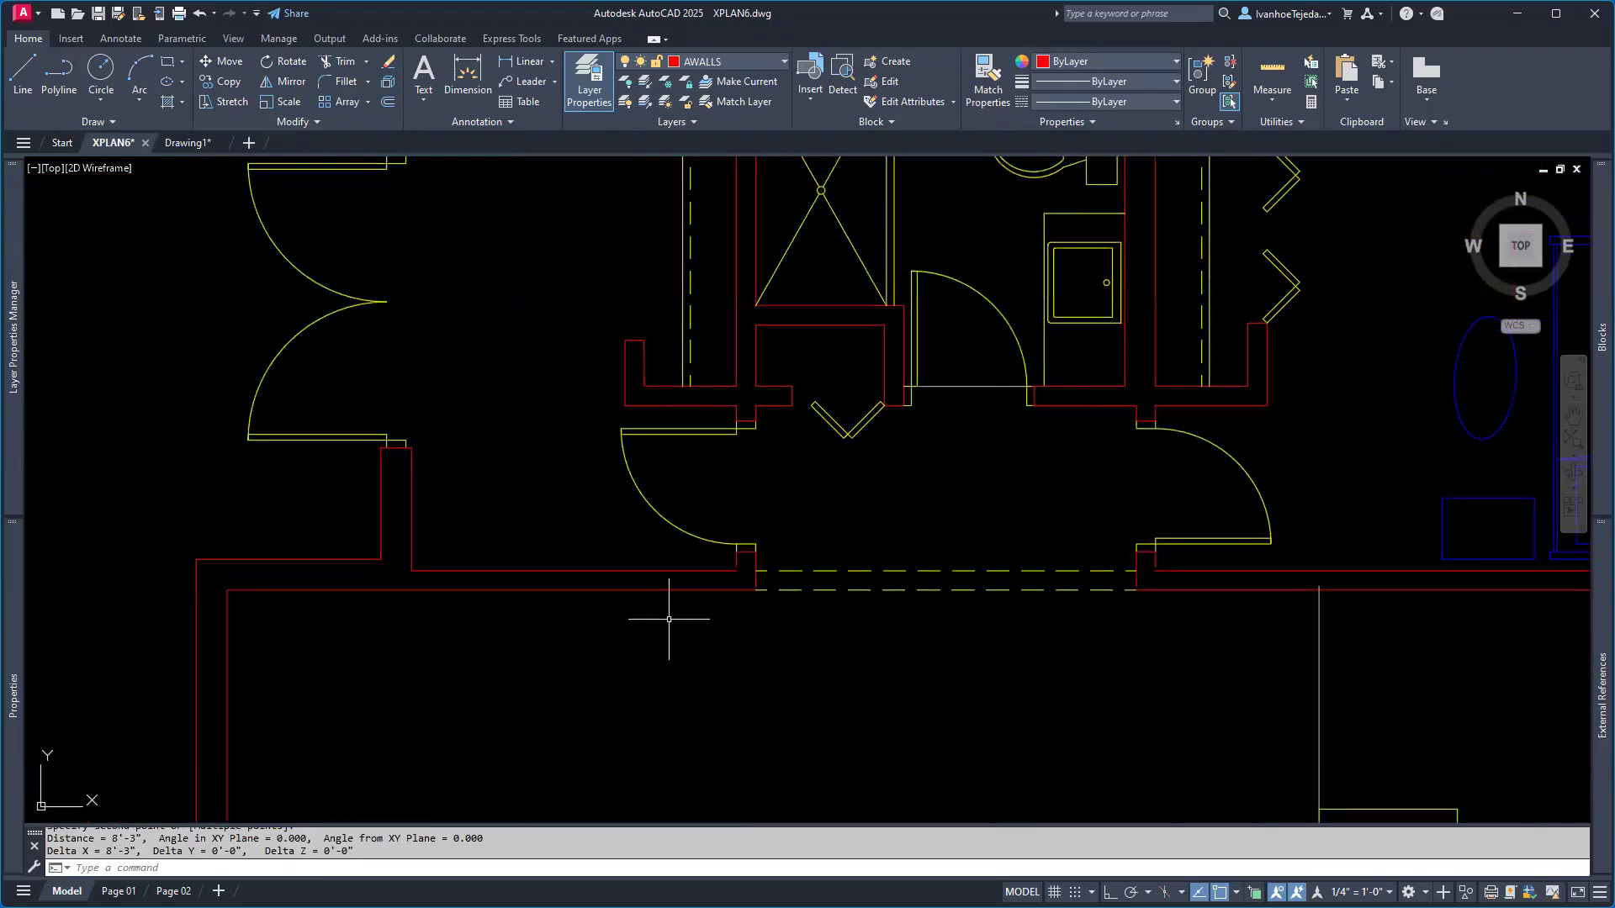
type("di")
key("Return")
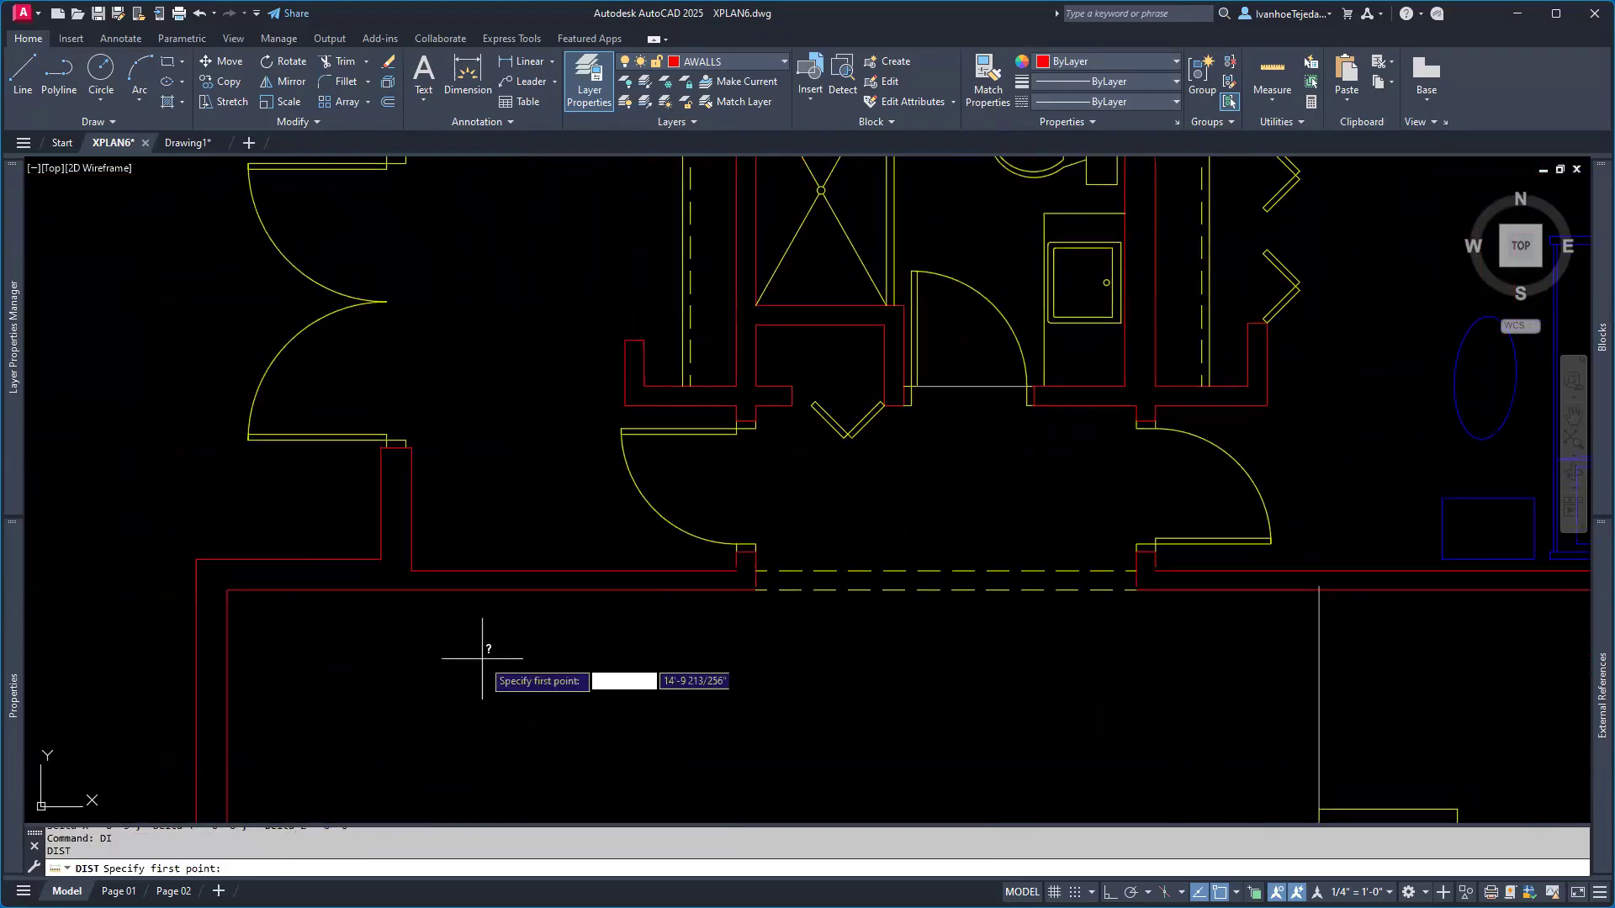
left_click(227, 590)
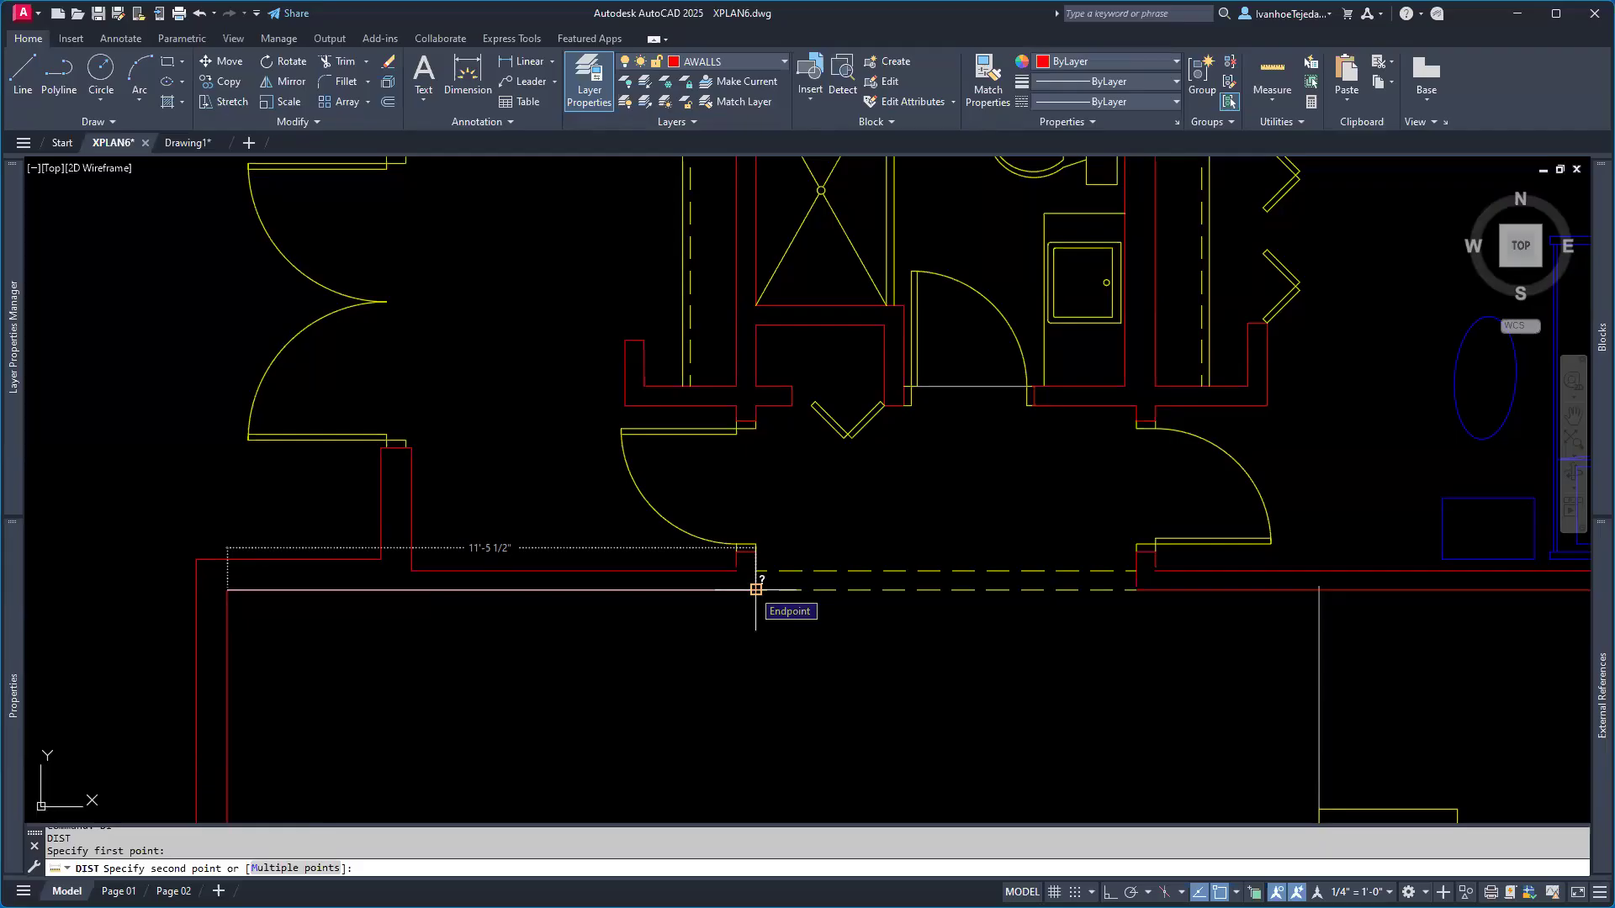
key("Escape")
- Recheck the length of the living room's upper wall face between its left inner corner and the dashed opening
scroll(756, 589, "down", 5)
middle_click_drag(942, 559, 853, 466)
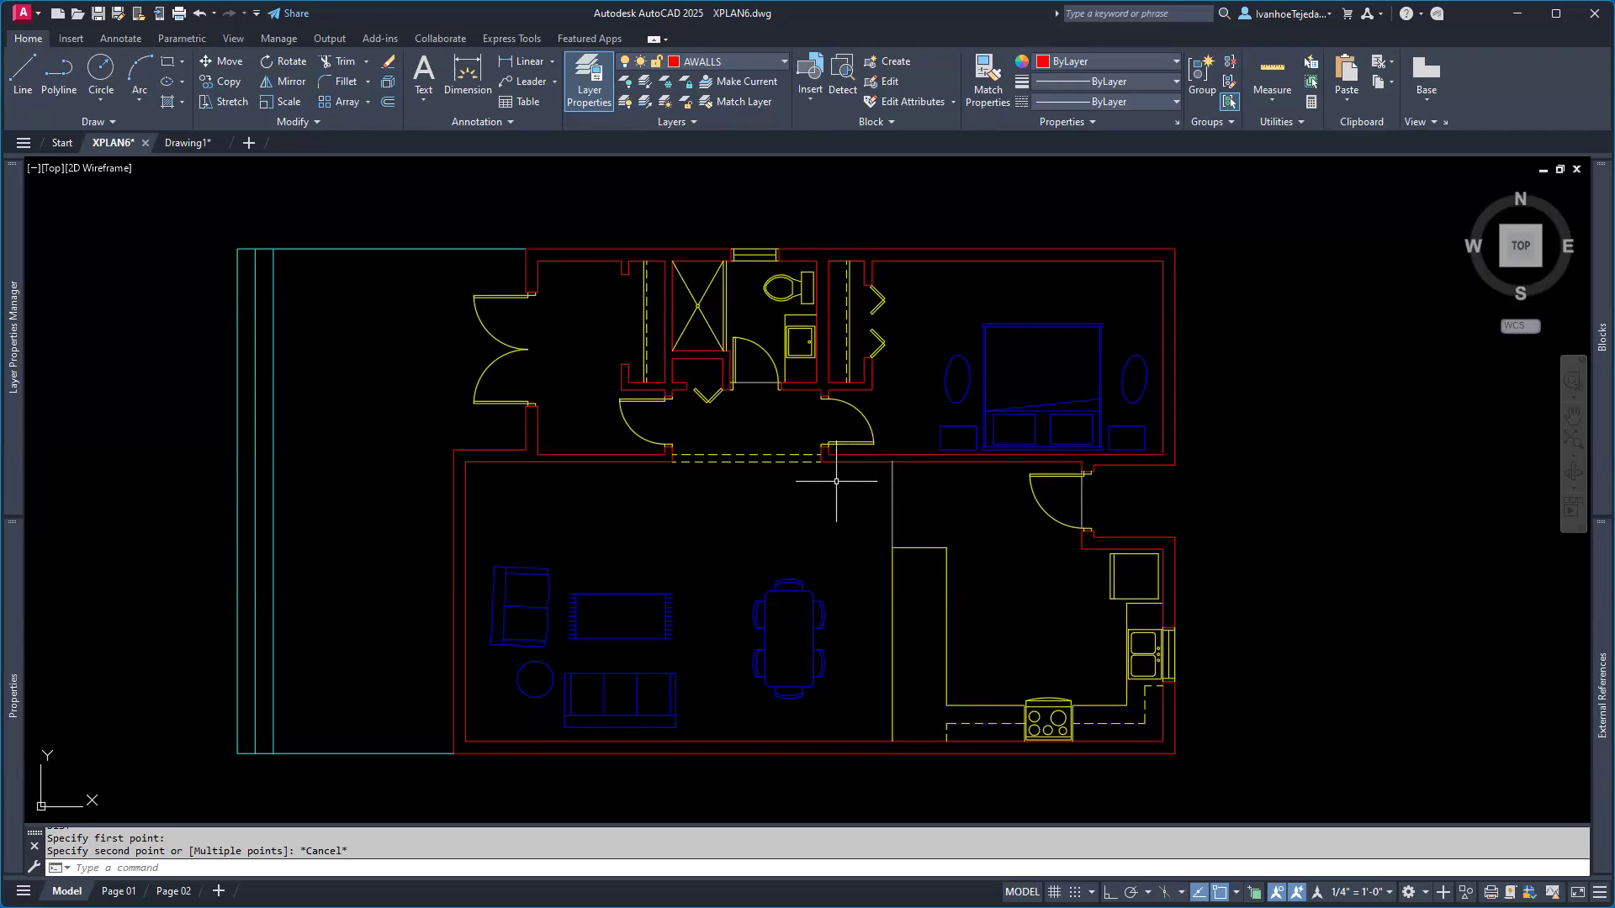
scroll(578, 472, "up", 2)
scroll(579, 472, "up", 2)
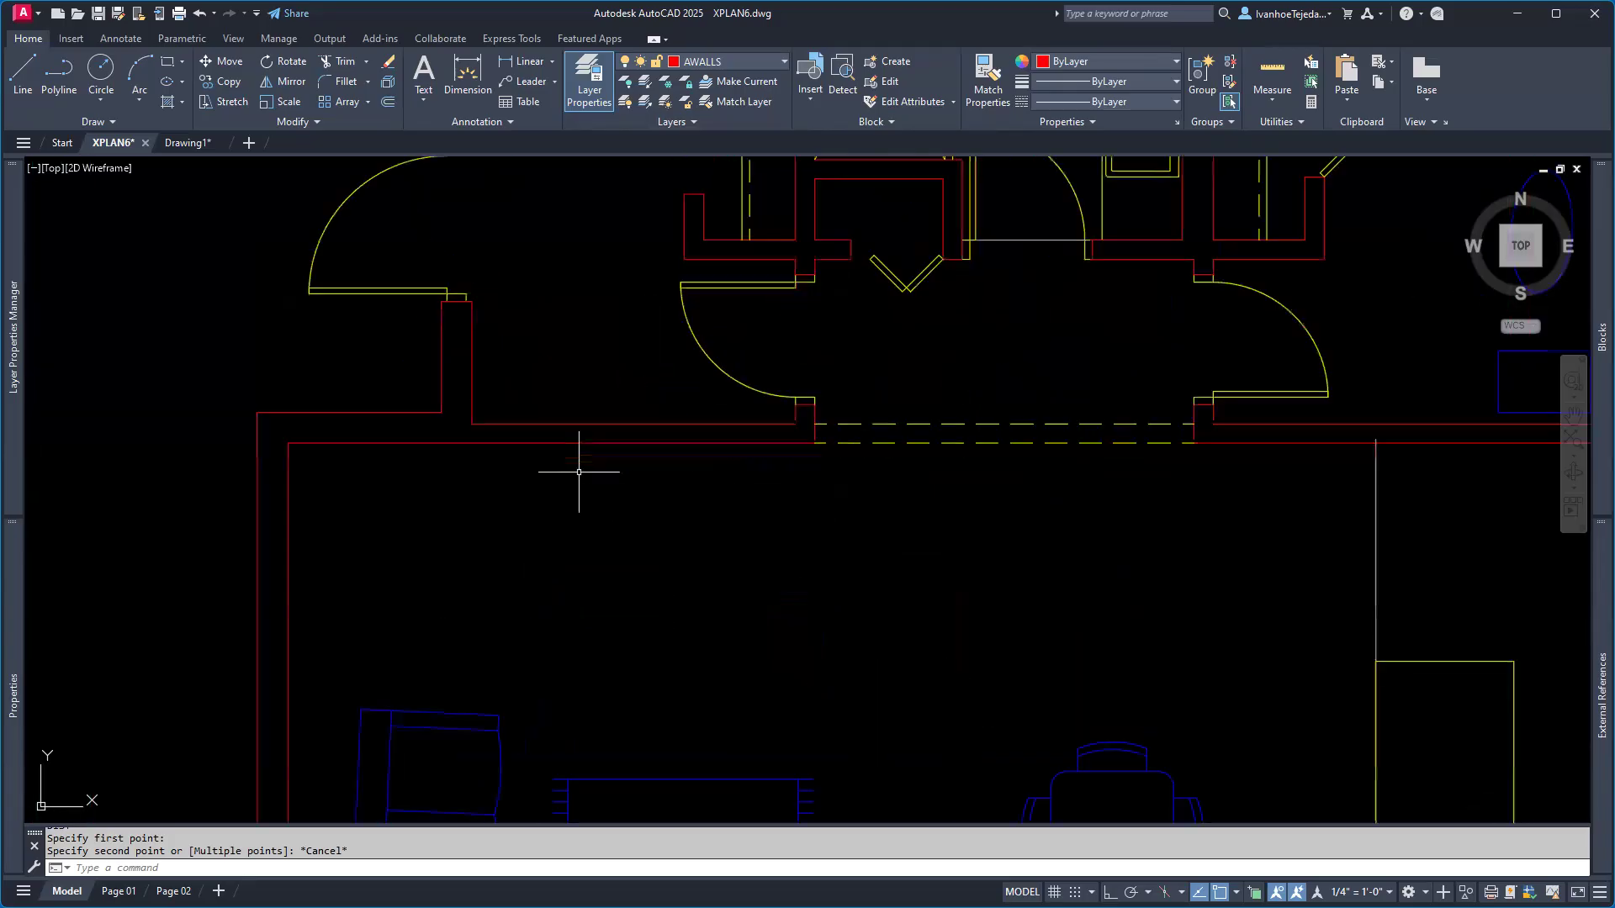
type("di")
key("Return")
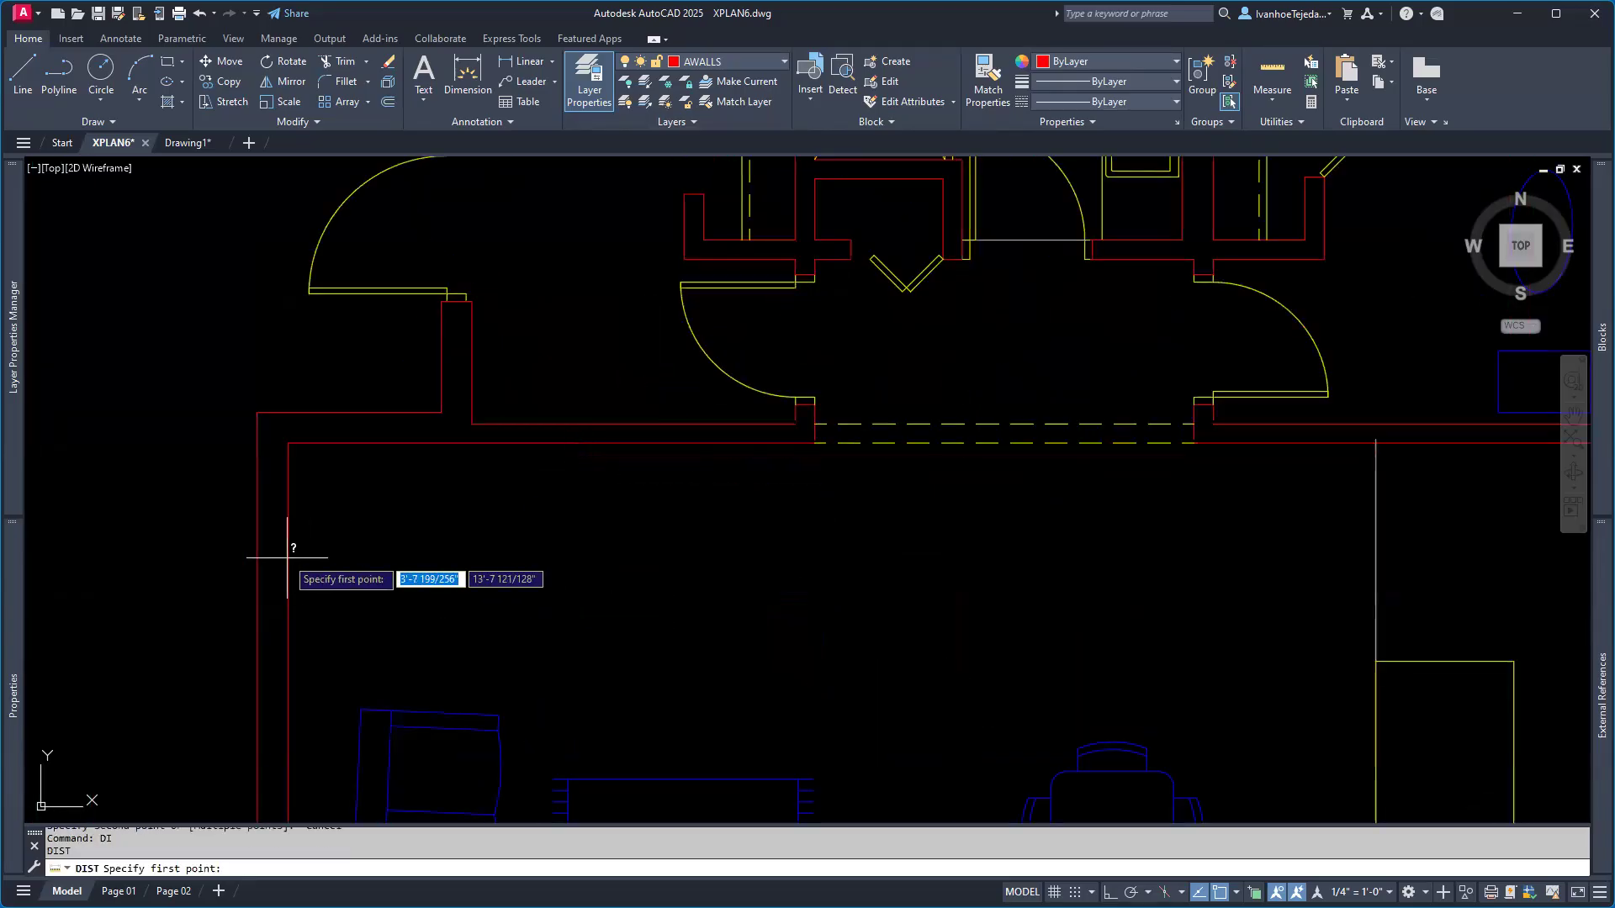
left_click(288, 443)
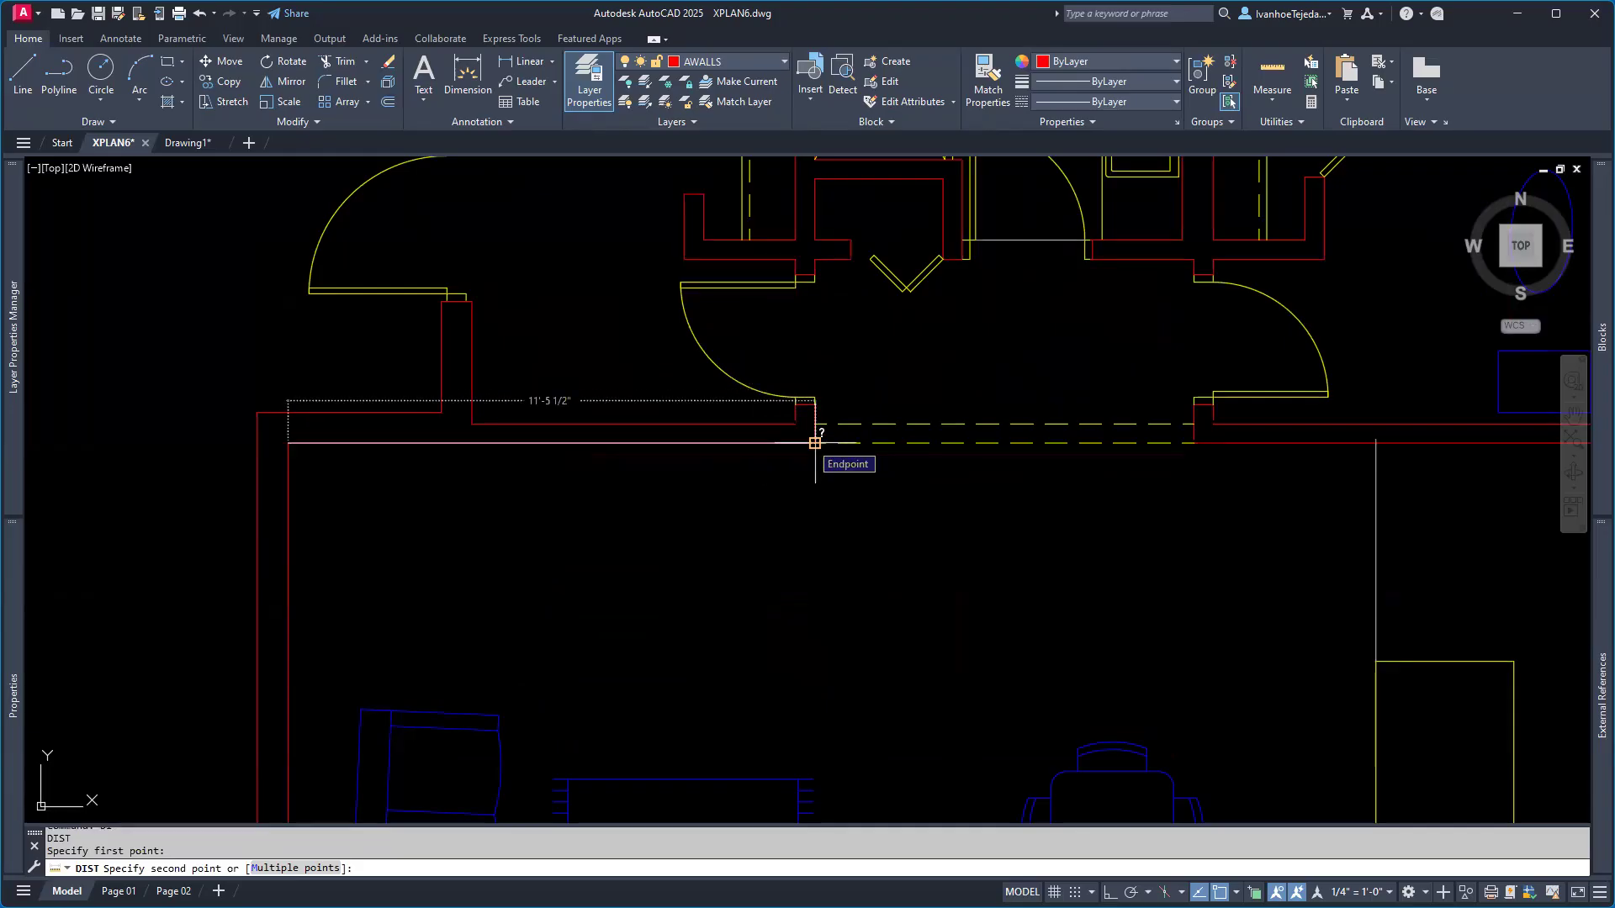
key("Escape")
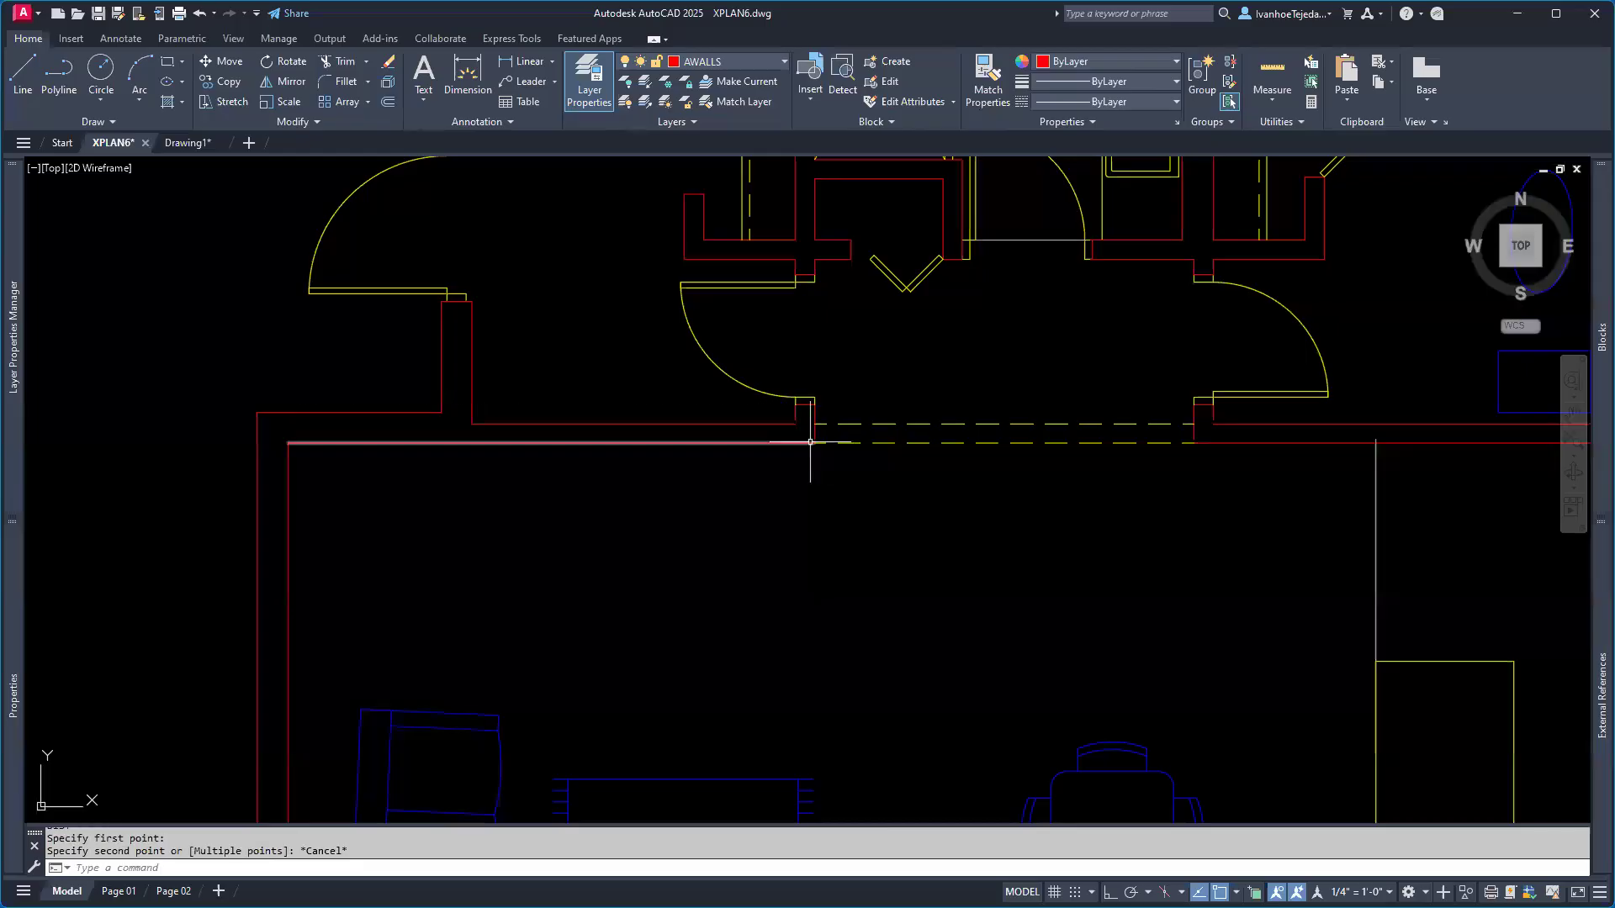
- In Drawing1, start a line on the lower room's top wall face, 11'6" to the right of its upper-left inner corner
left_click(193, 144)
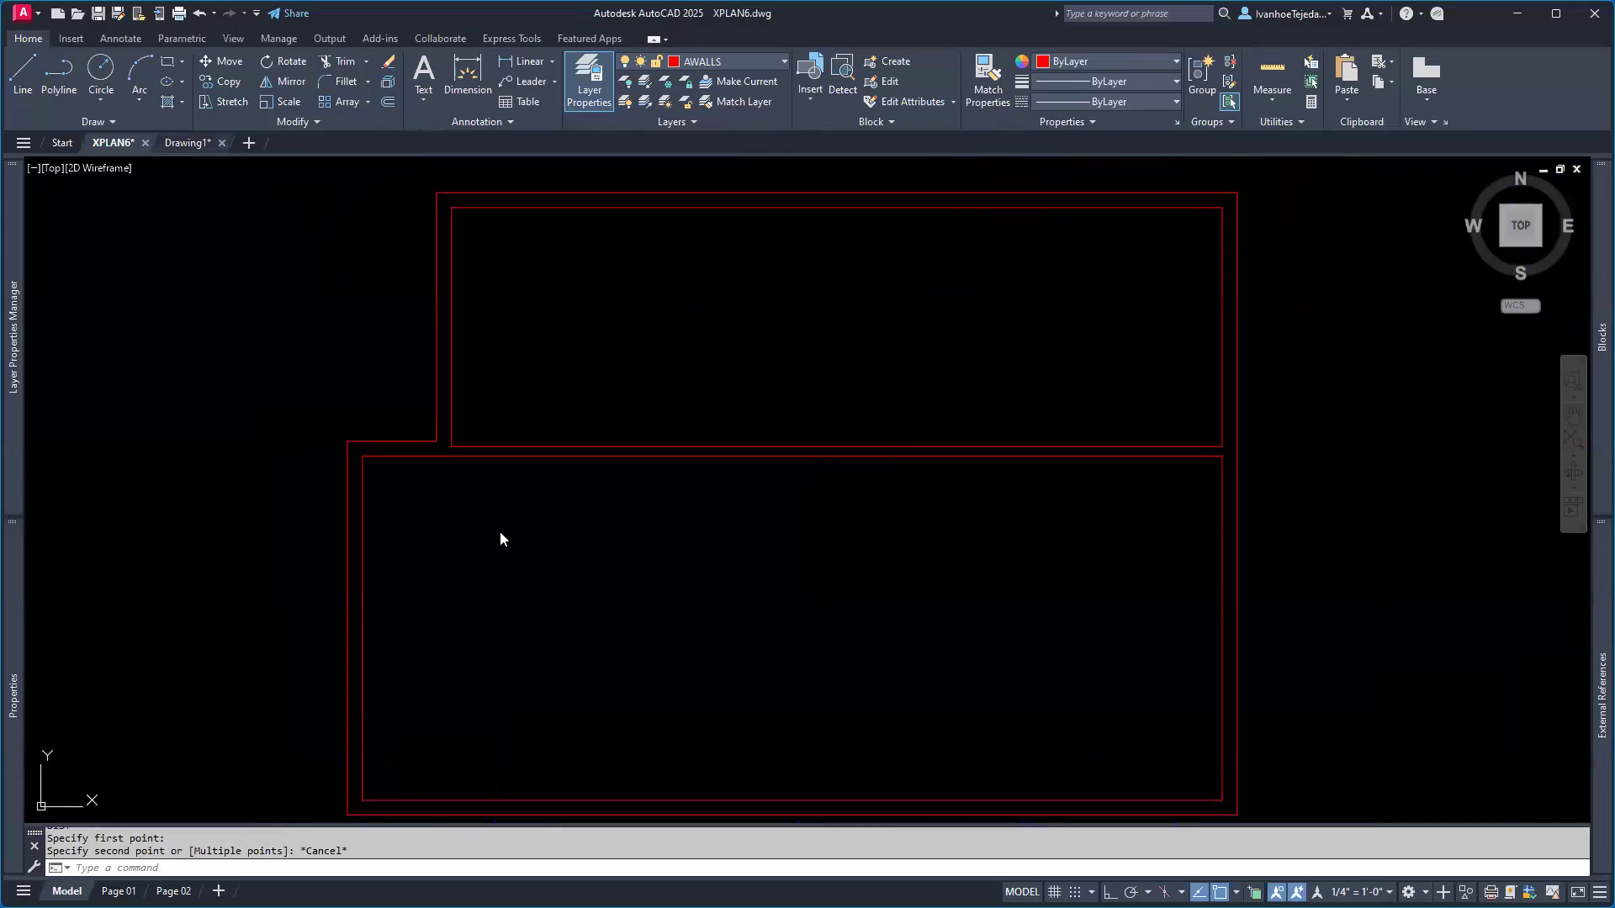
scroll(453, 468, "up", 3)
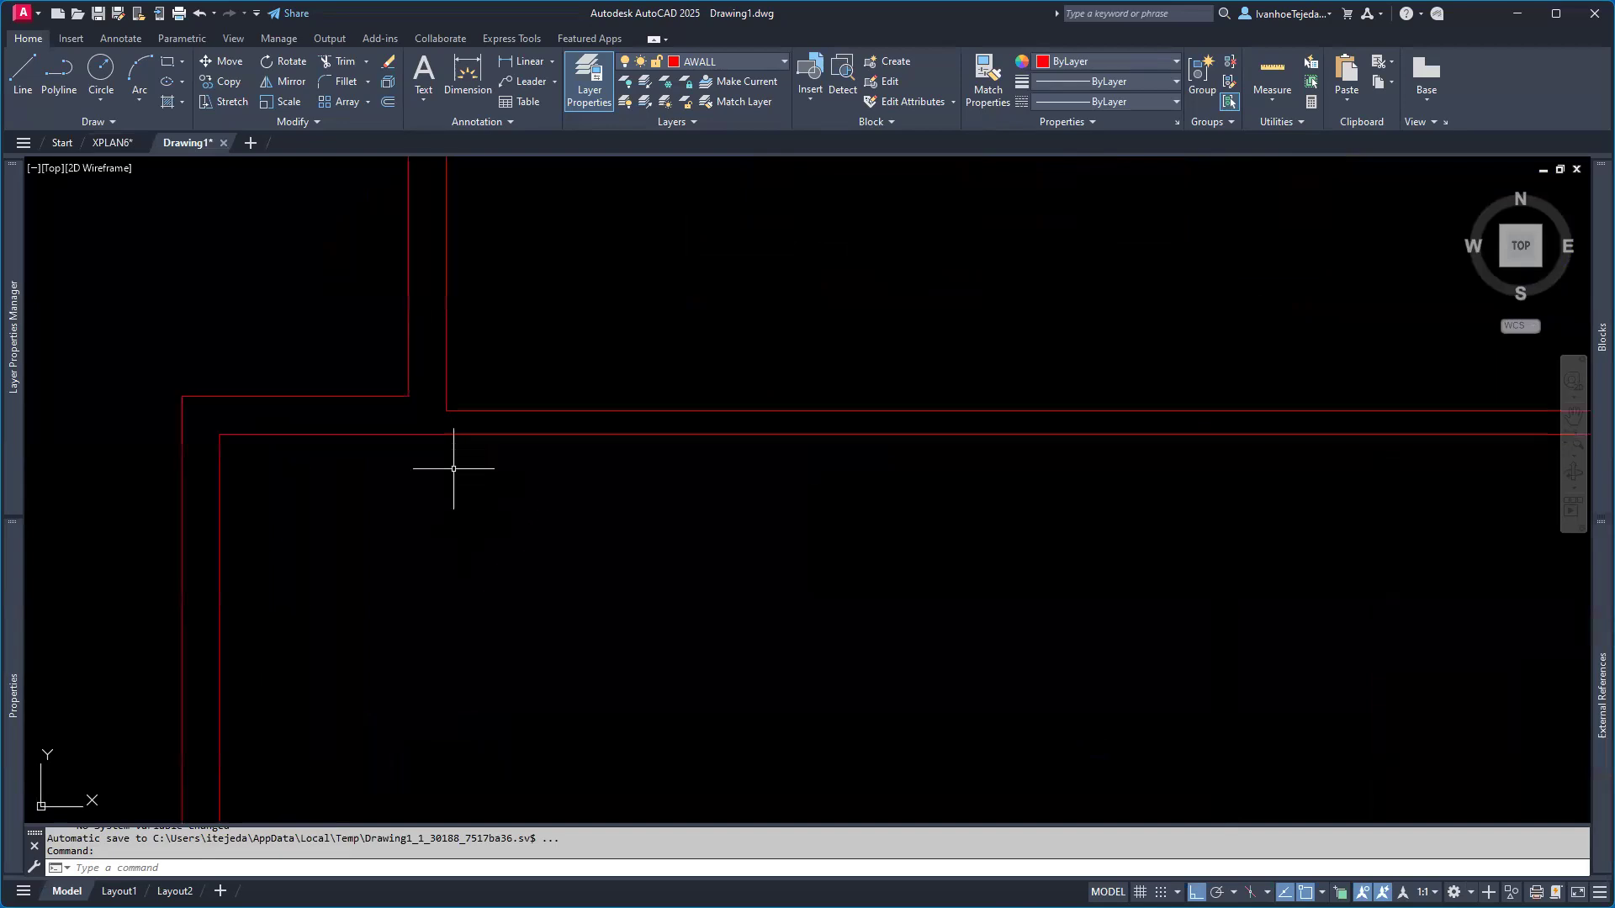
mouse_move(478, 476)
middle_mouse_down()
mouse_move(315, 572)
mouse_move(363, 585)
middle_mouse_up()
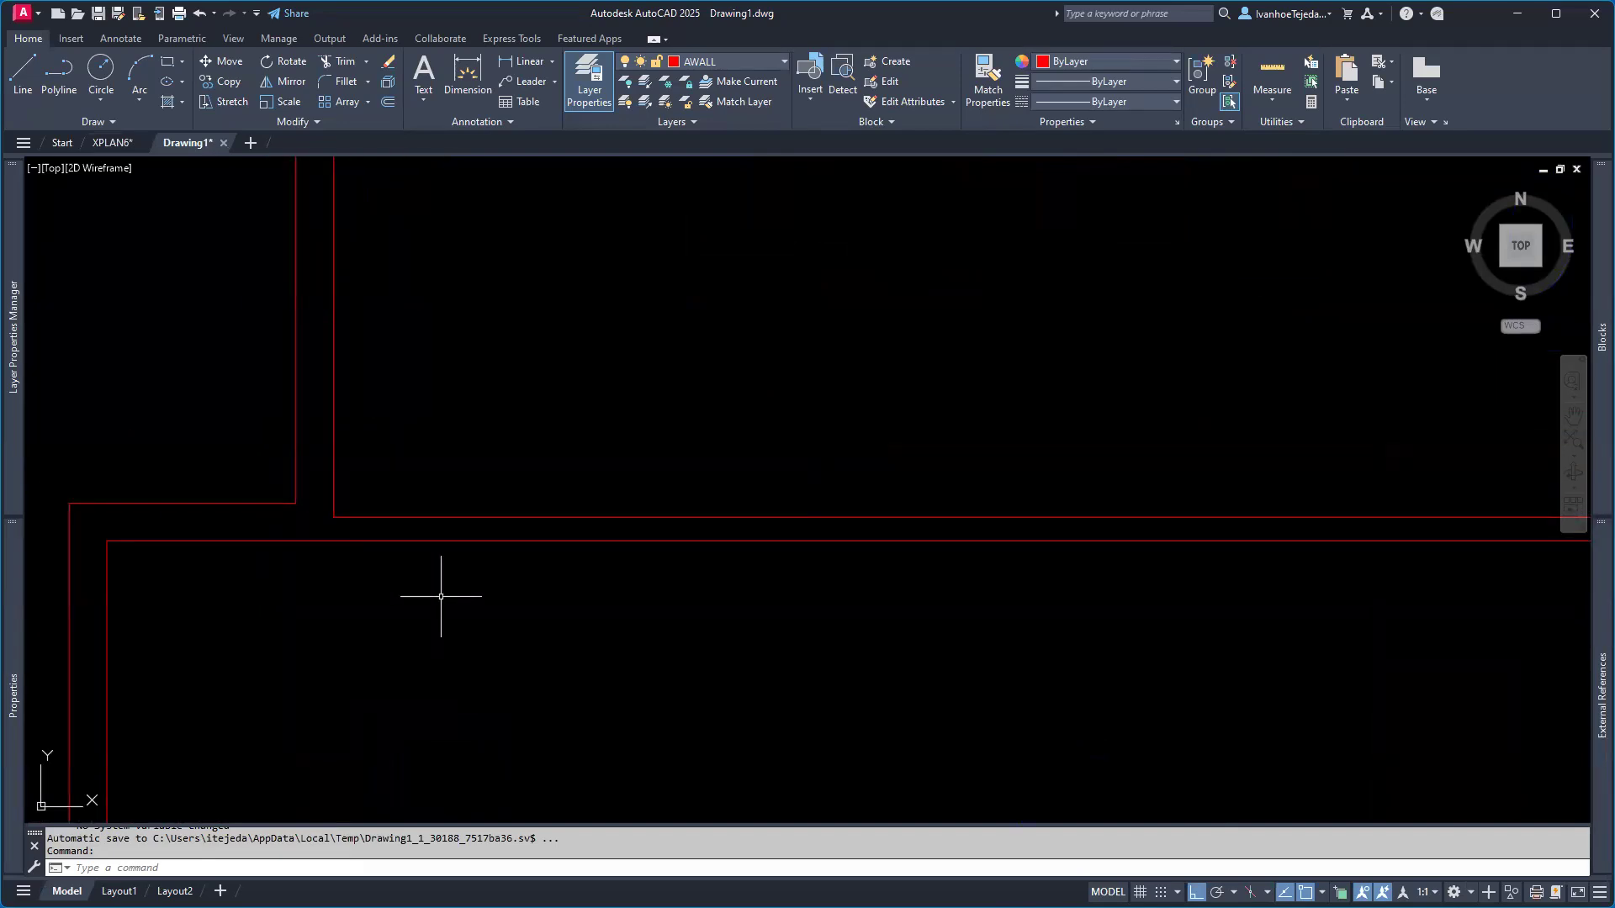
type("L")
key("Return")
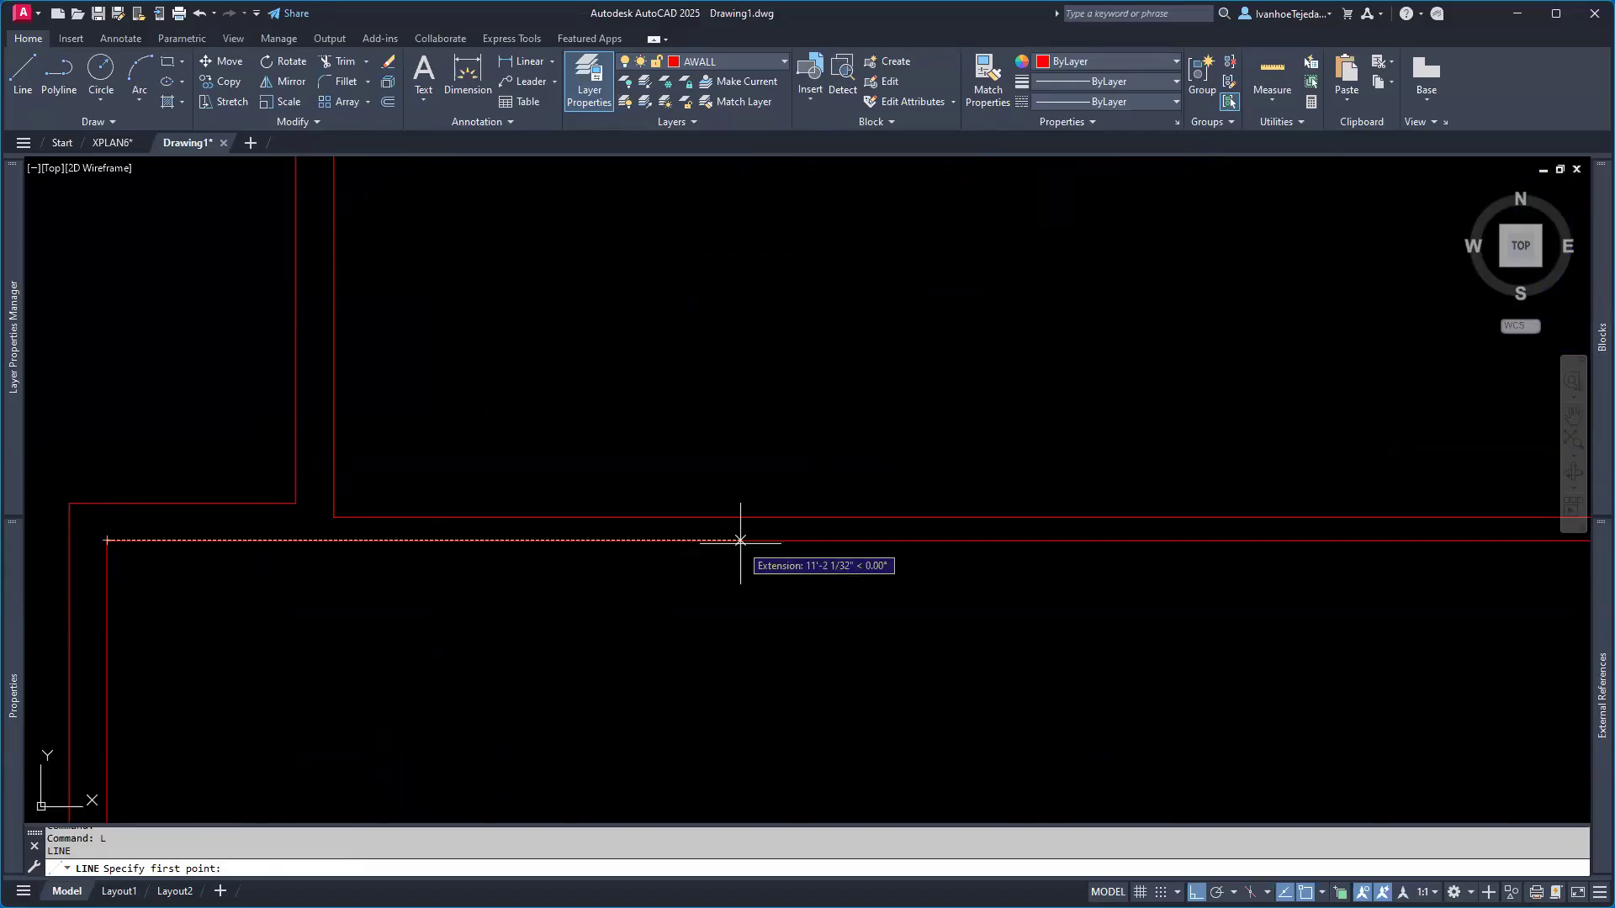
type("11'6")
key("Return")
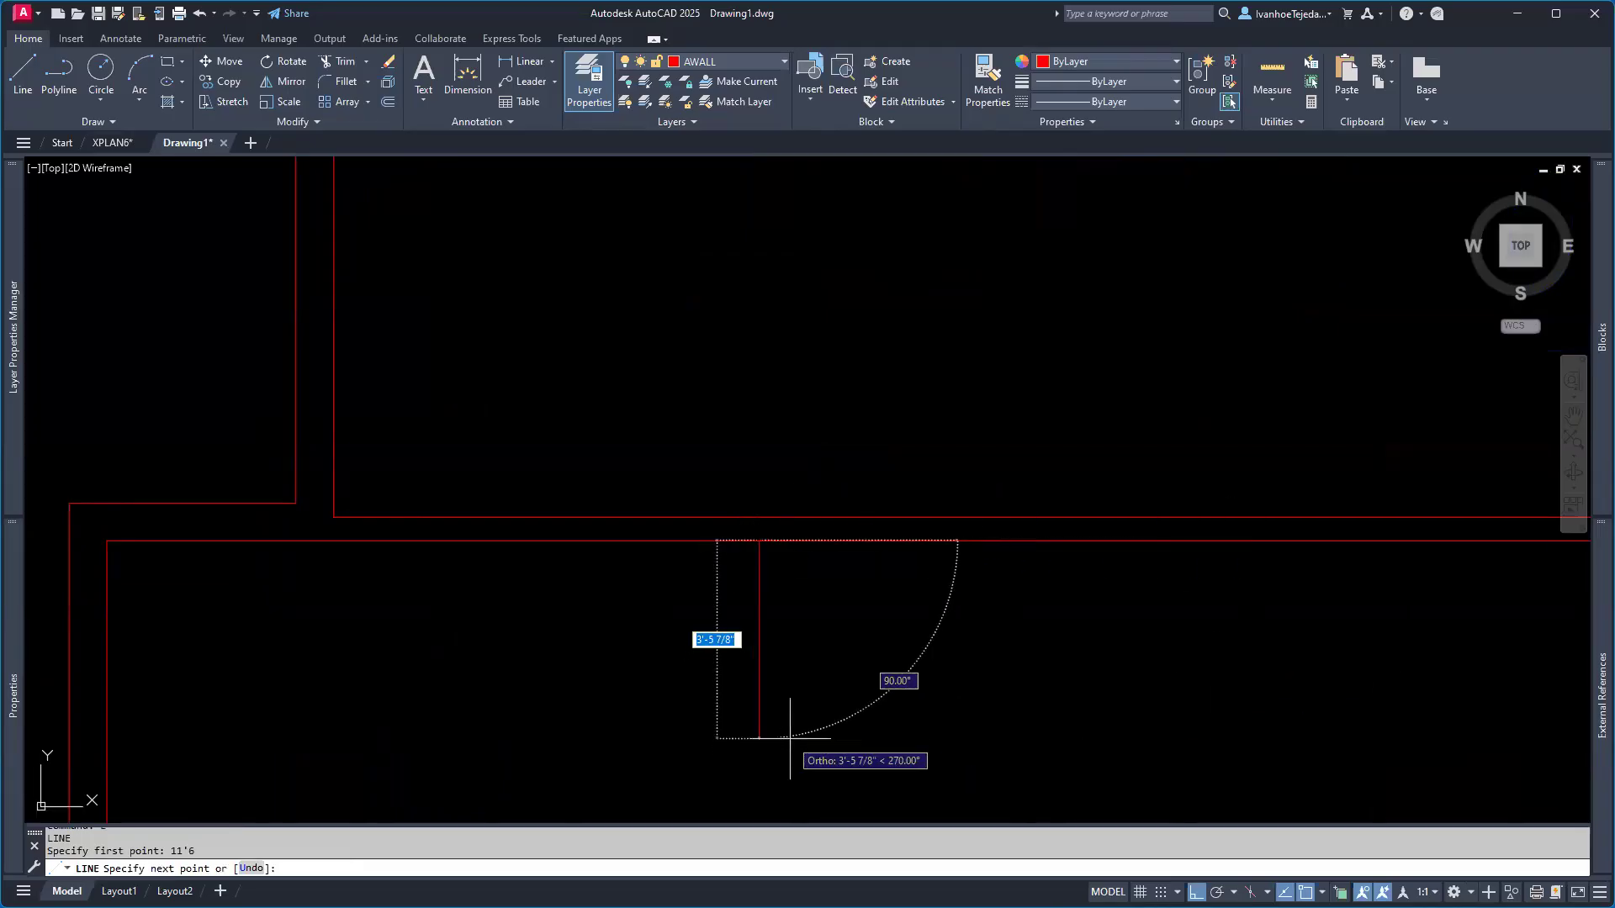
- Enable the Perpendicular object snap while the line across the interior wall is in progress
scroll(751, 516, "up", 2)
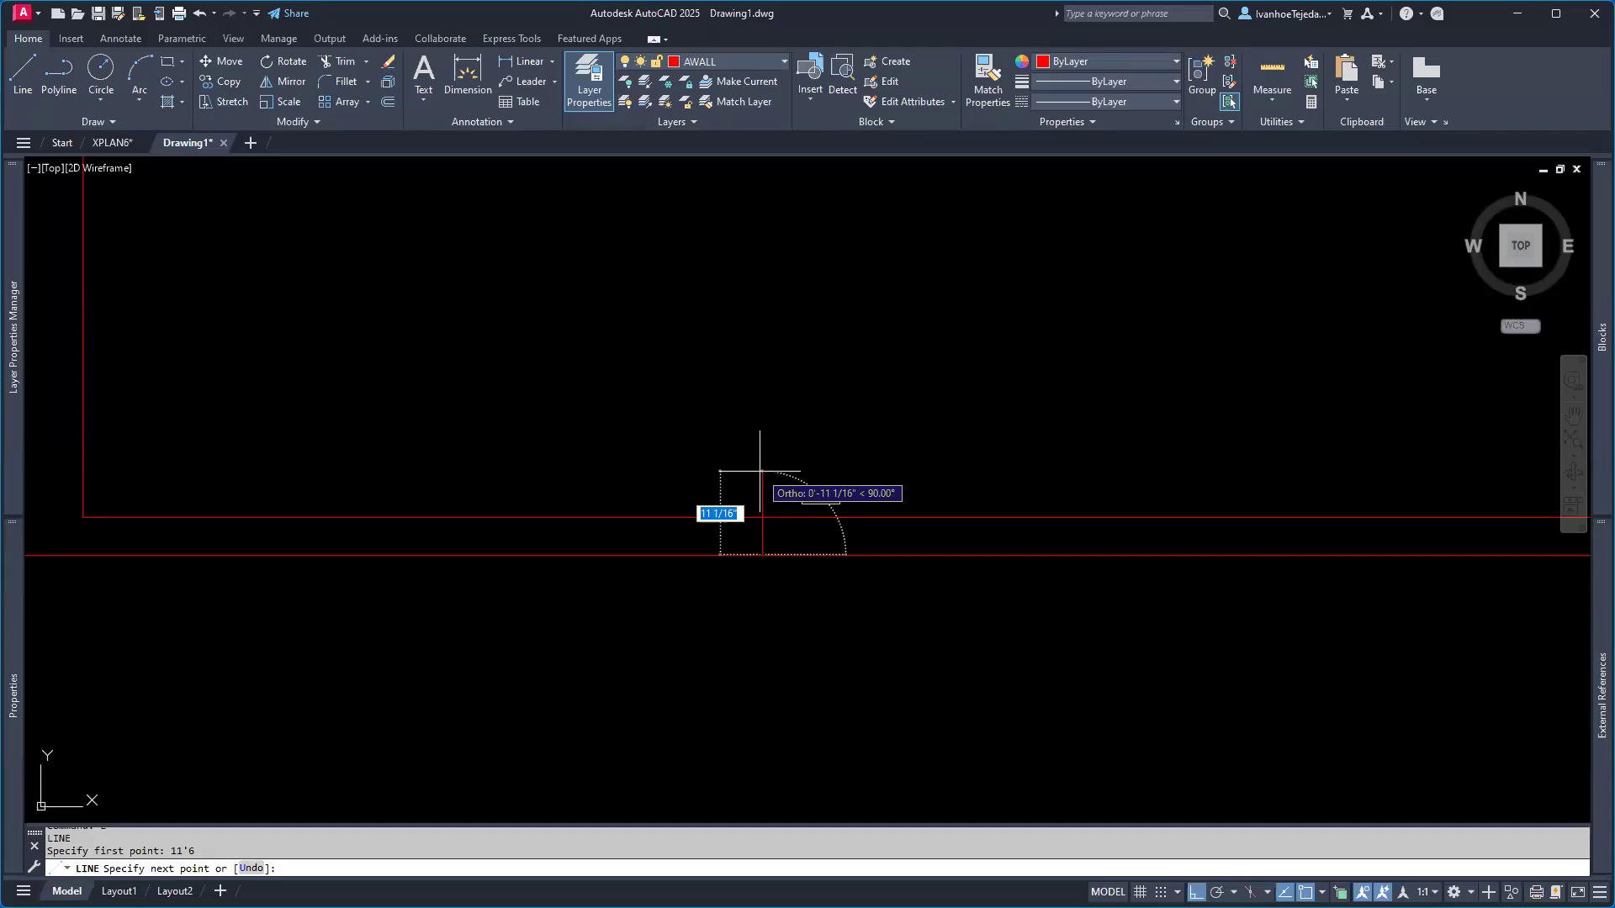
right_click(1308, 819, "shift")
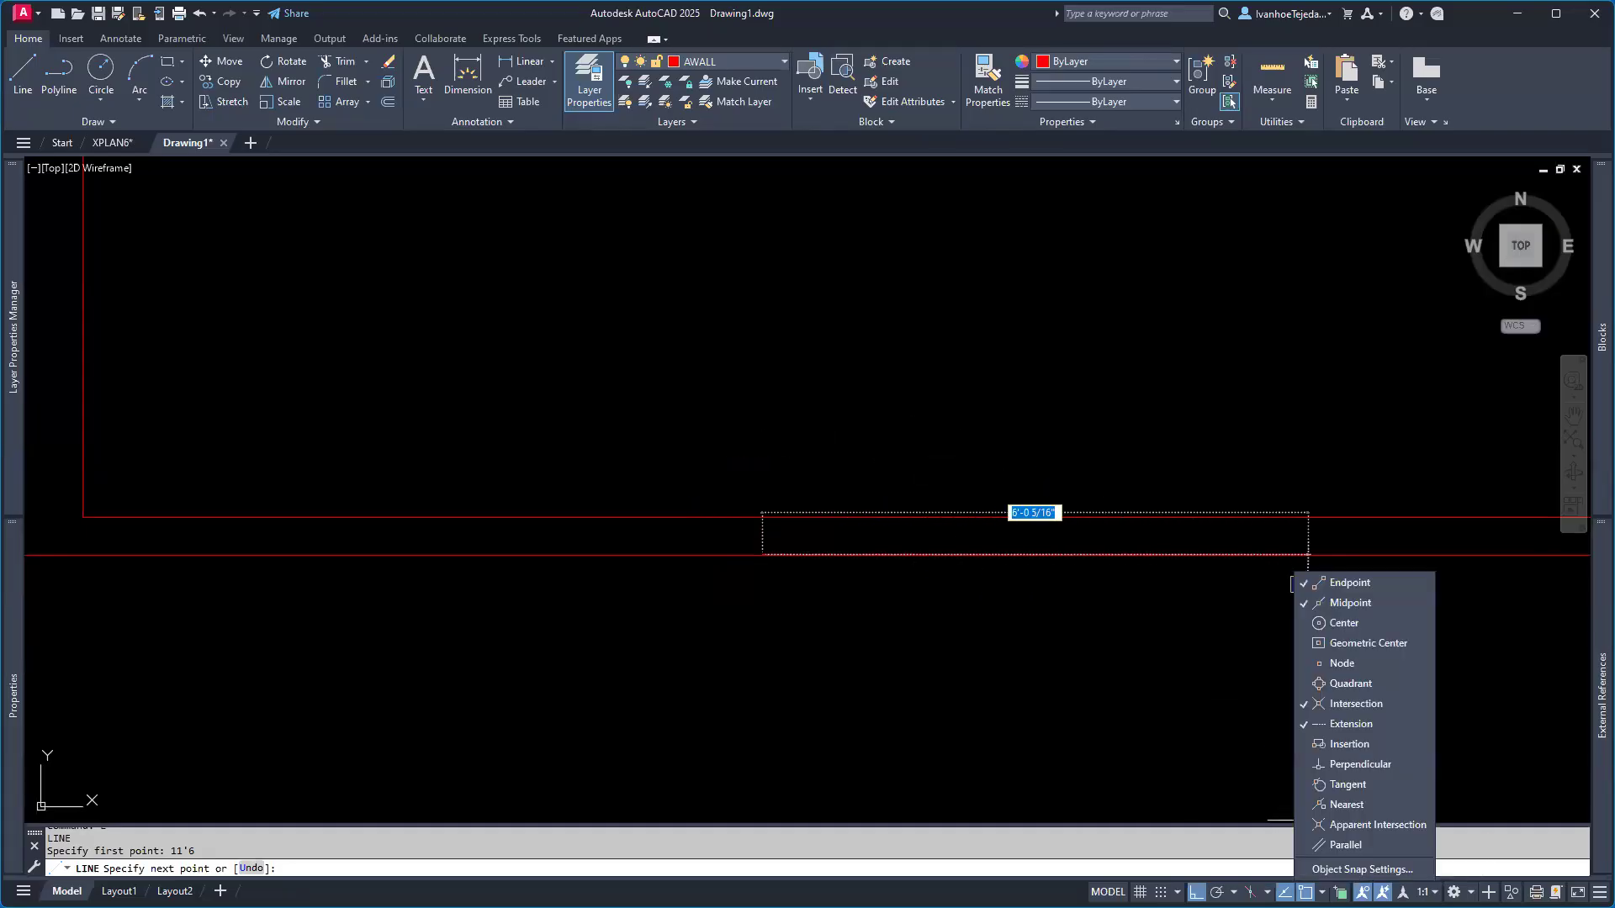
left_click(1349, 765)
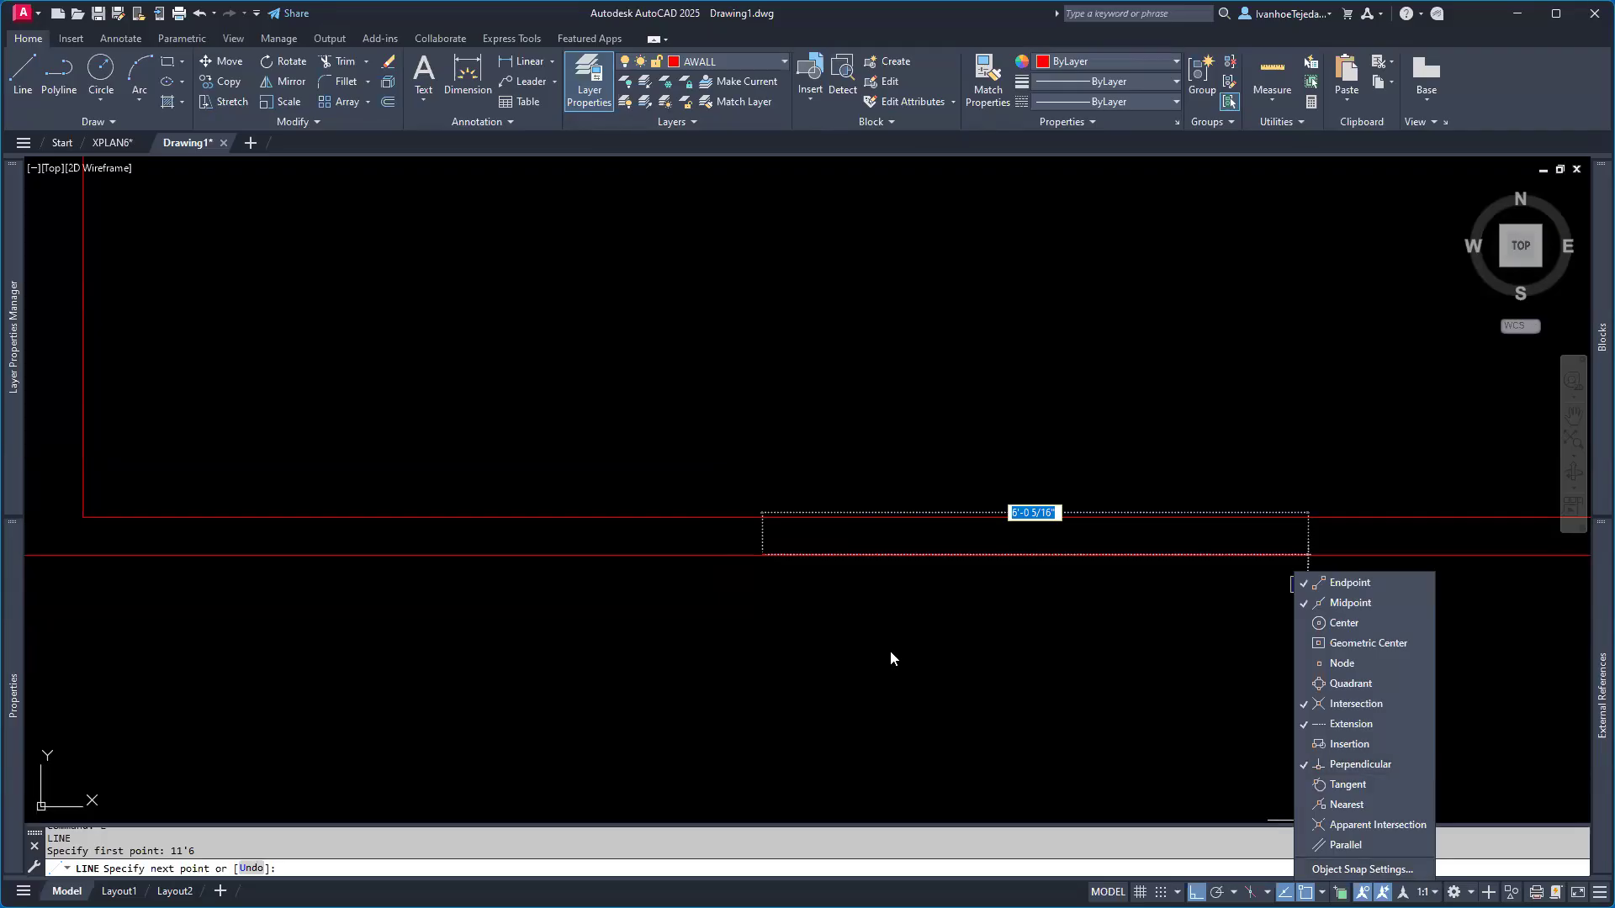
left_click(742, 482)
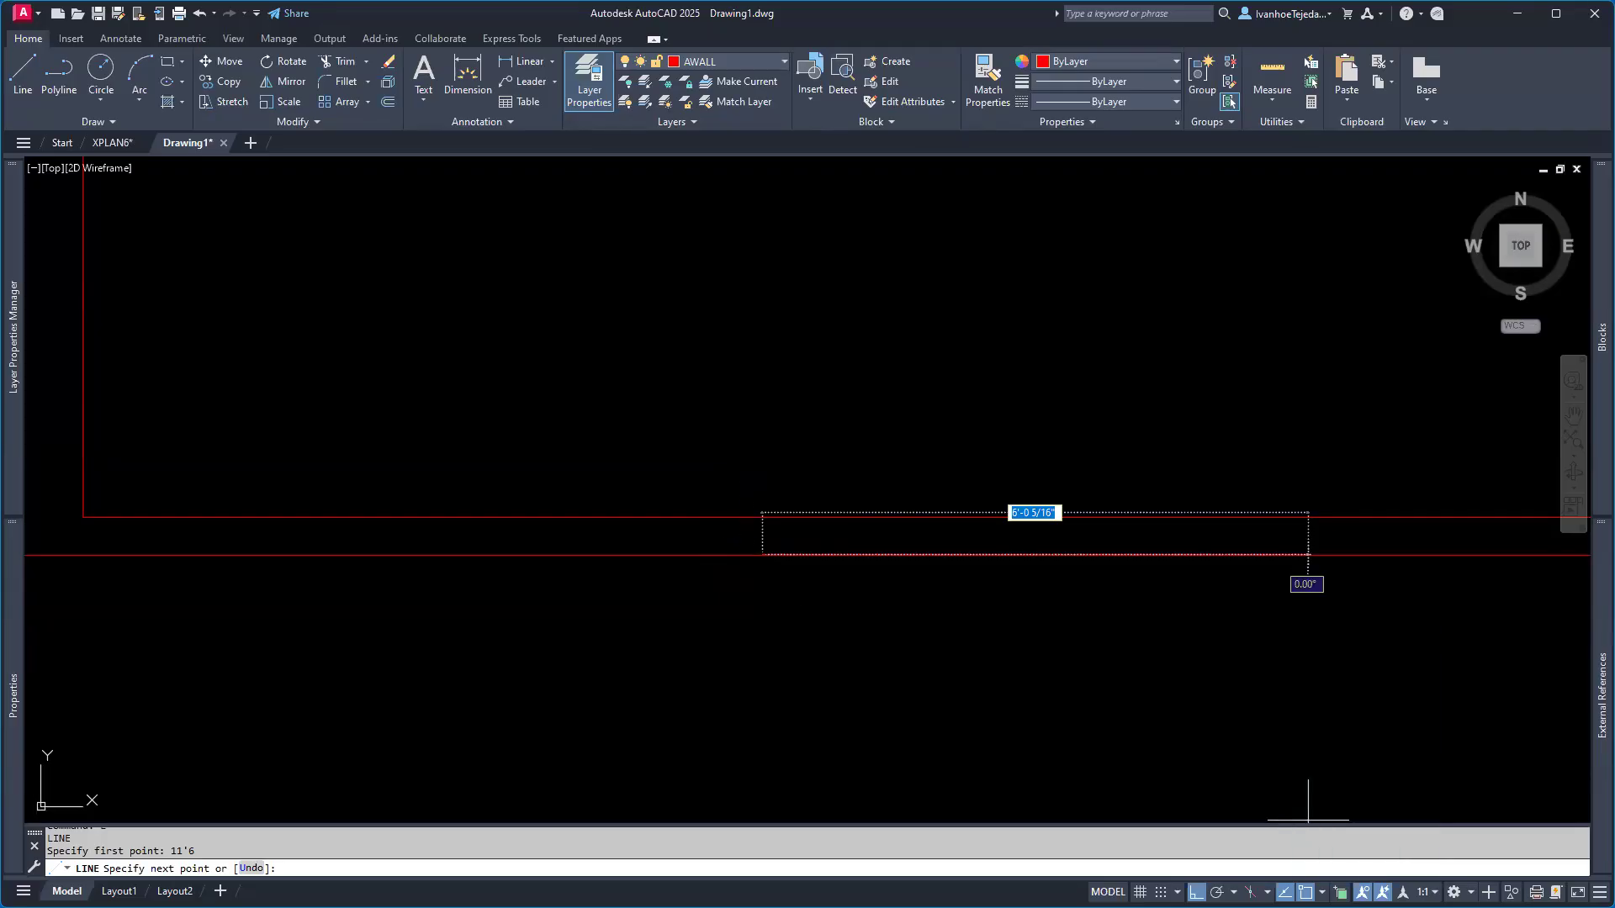
- End the line across the interior wall perpendicular to the wall's upper face
left_click(762, 516)
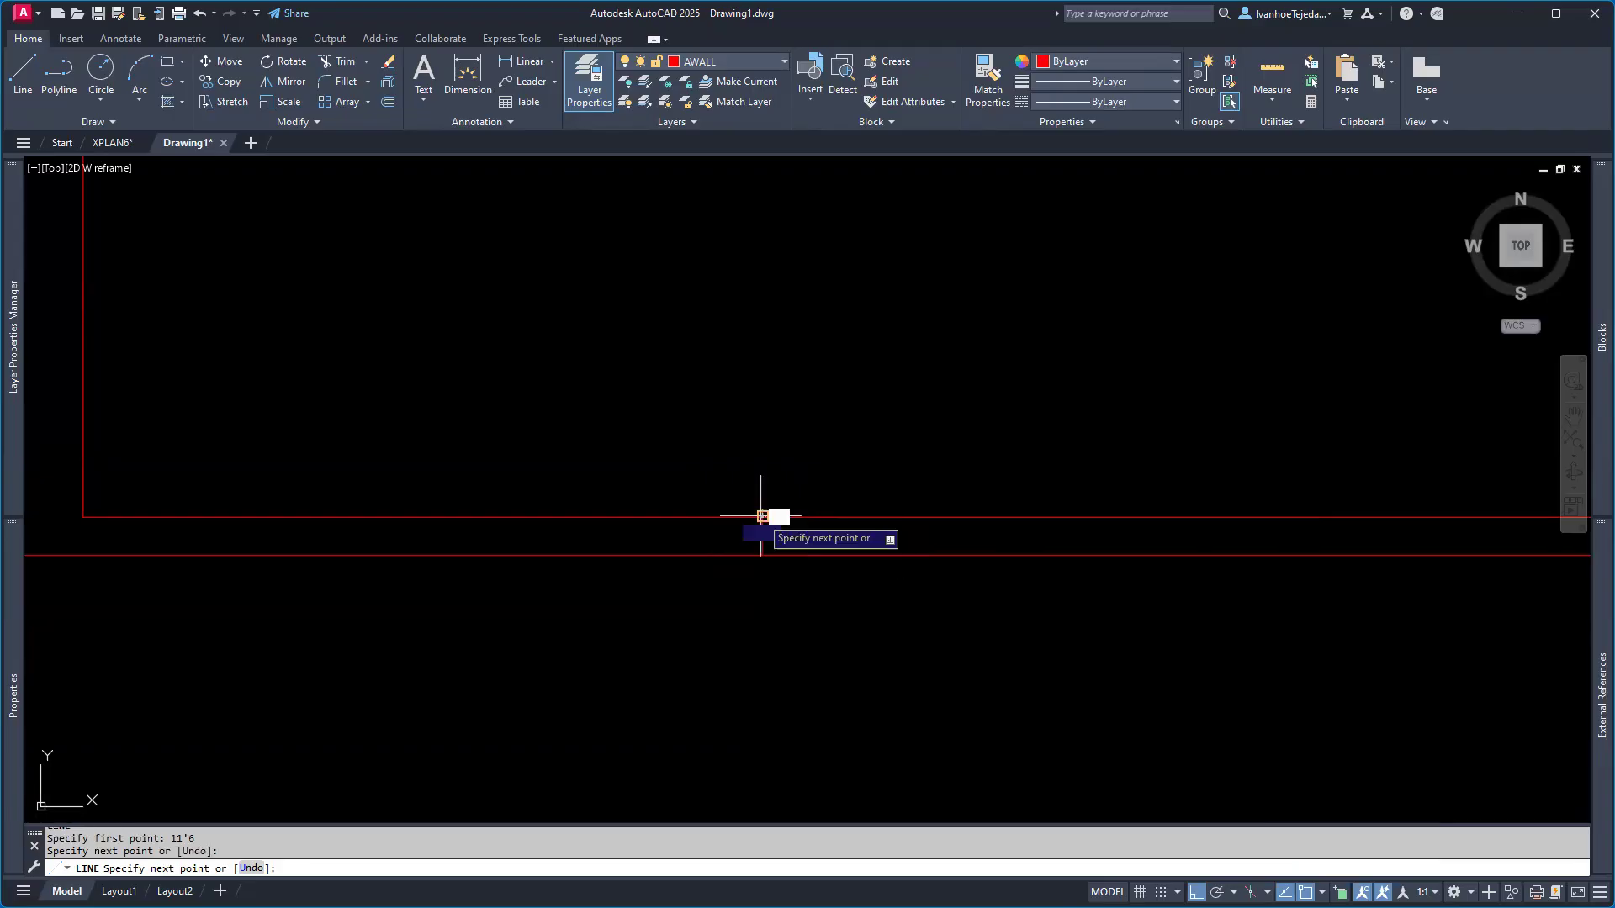
key("Escape")
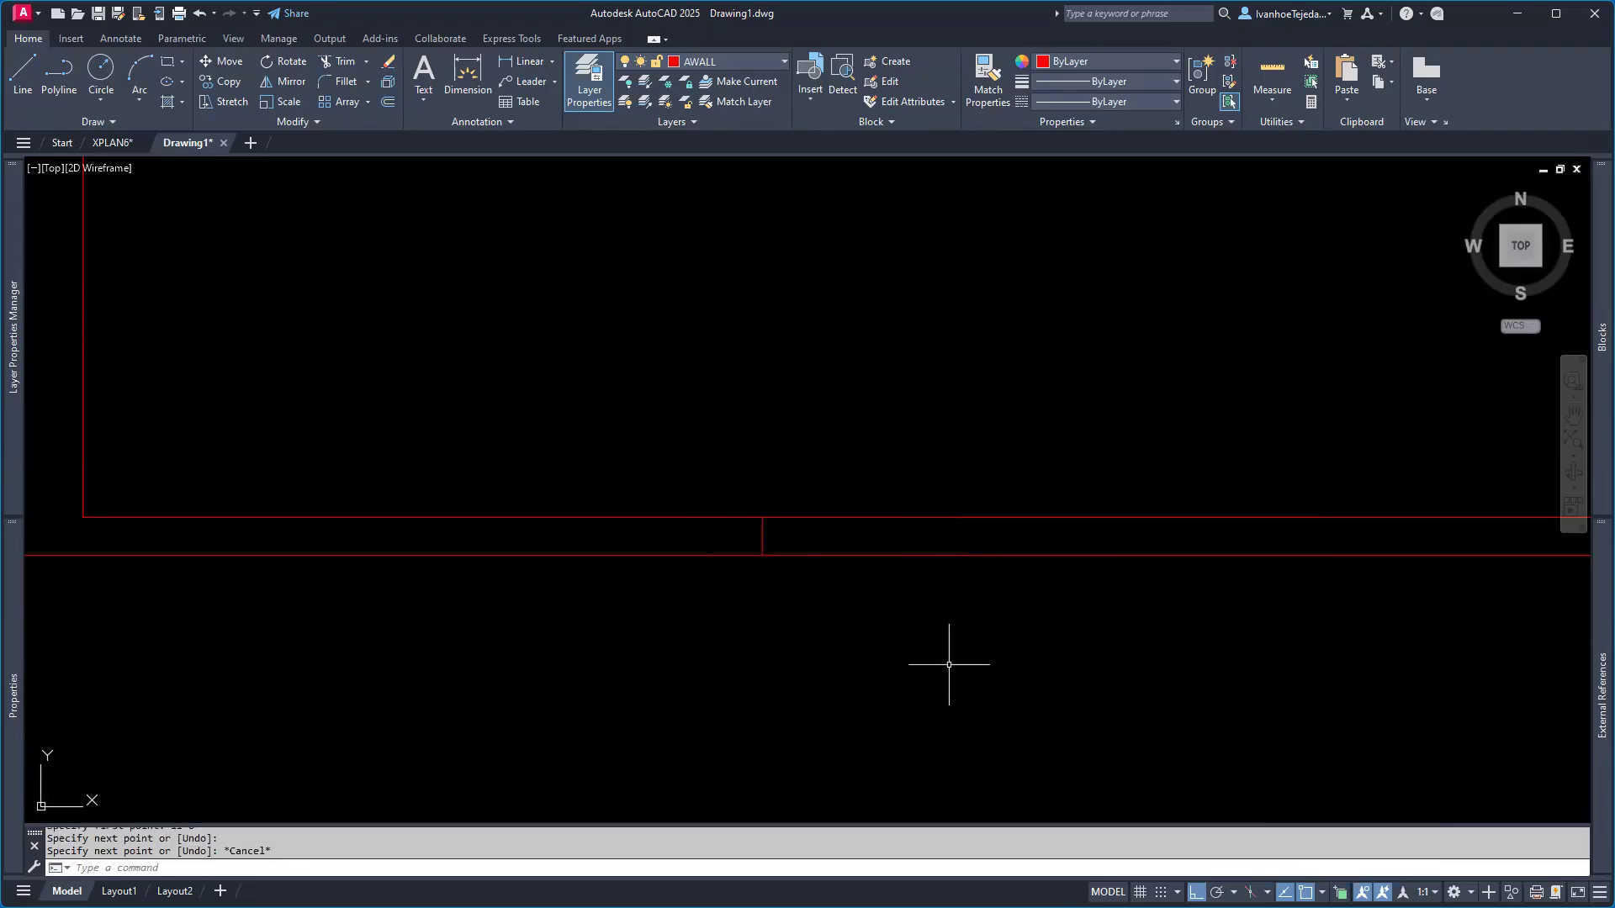
- In XPLAN6, measure the width of the dashed hallway opening along its lower dashed line
left_click(118, 144)
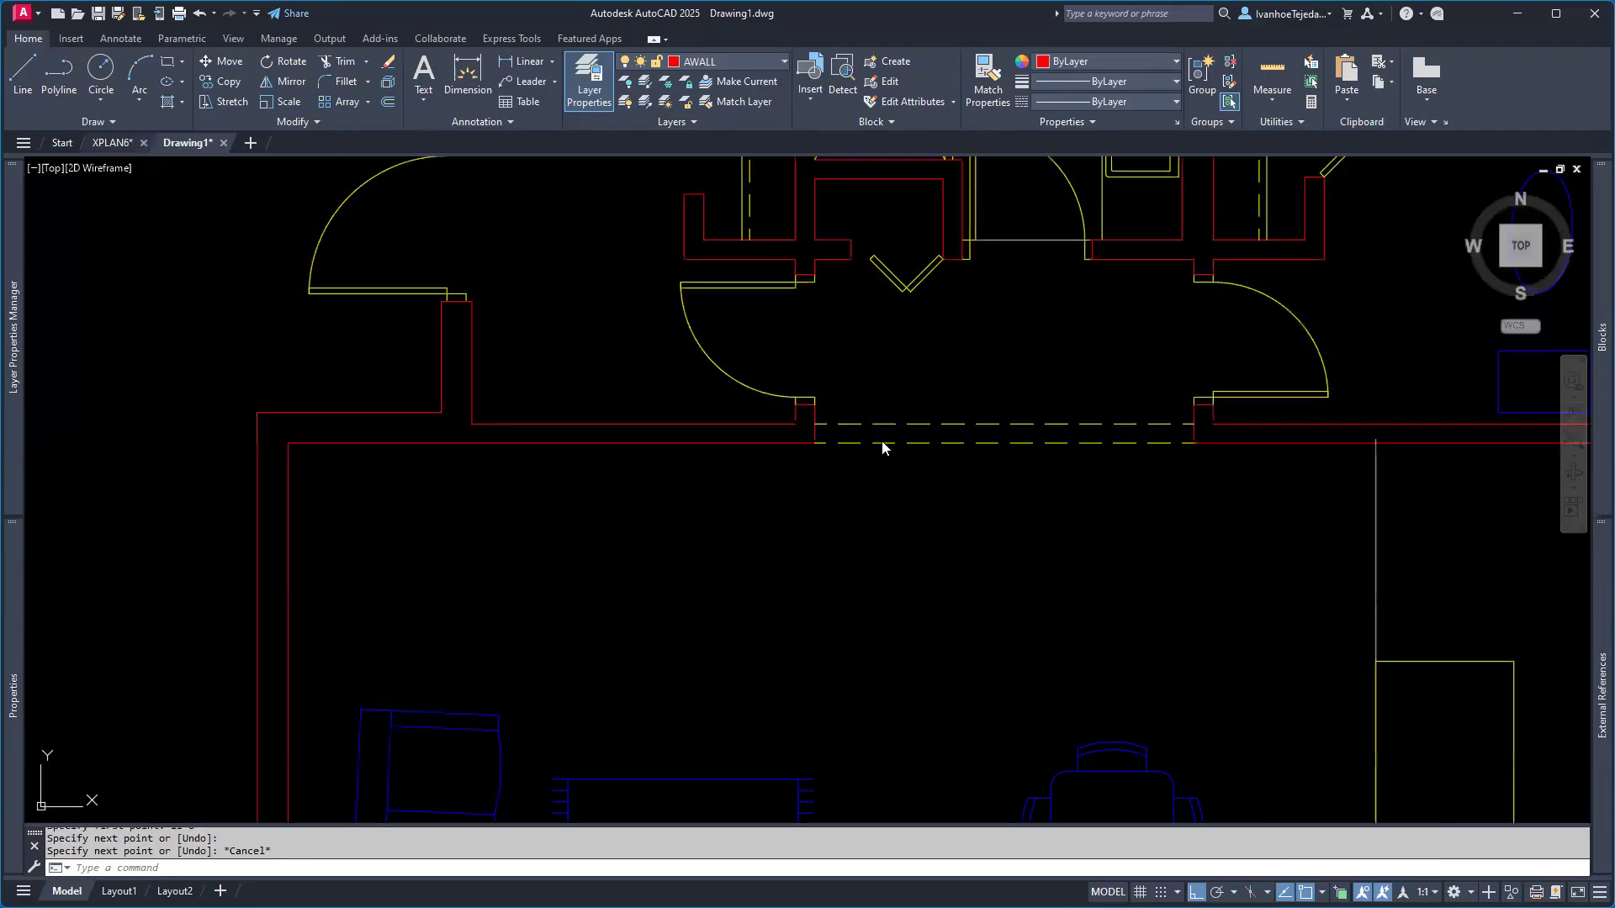
type("di")
key("Return")
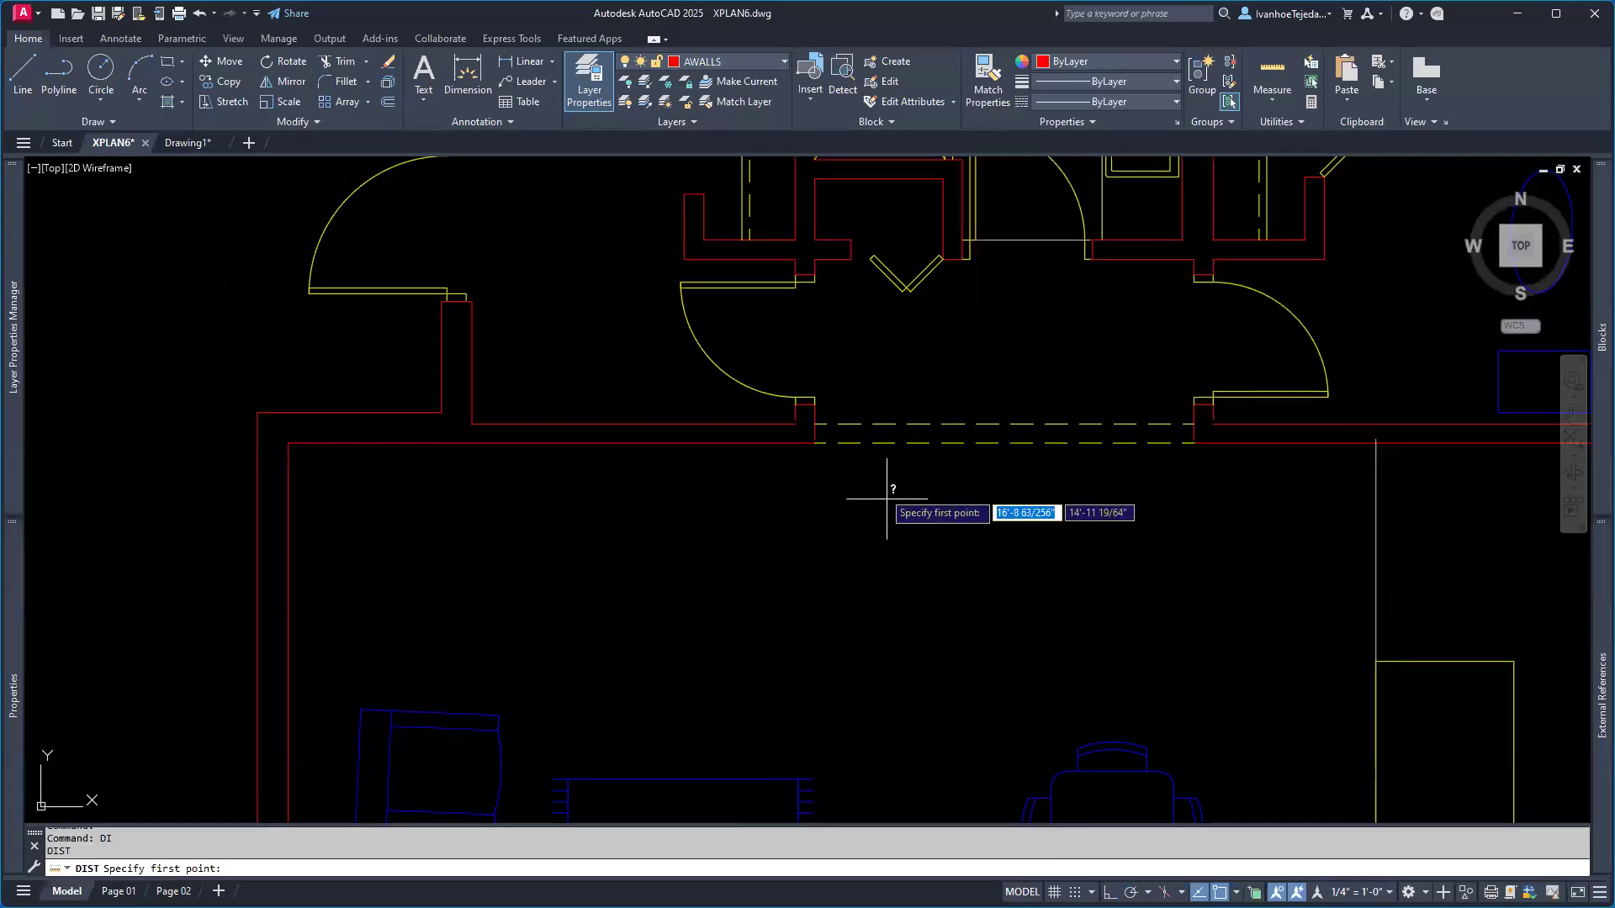
left_click(814, 443)
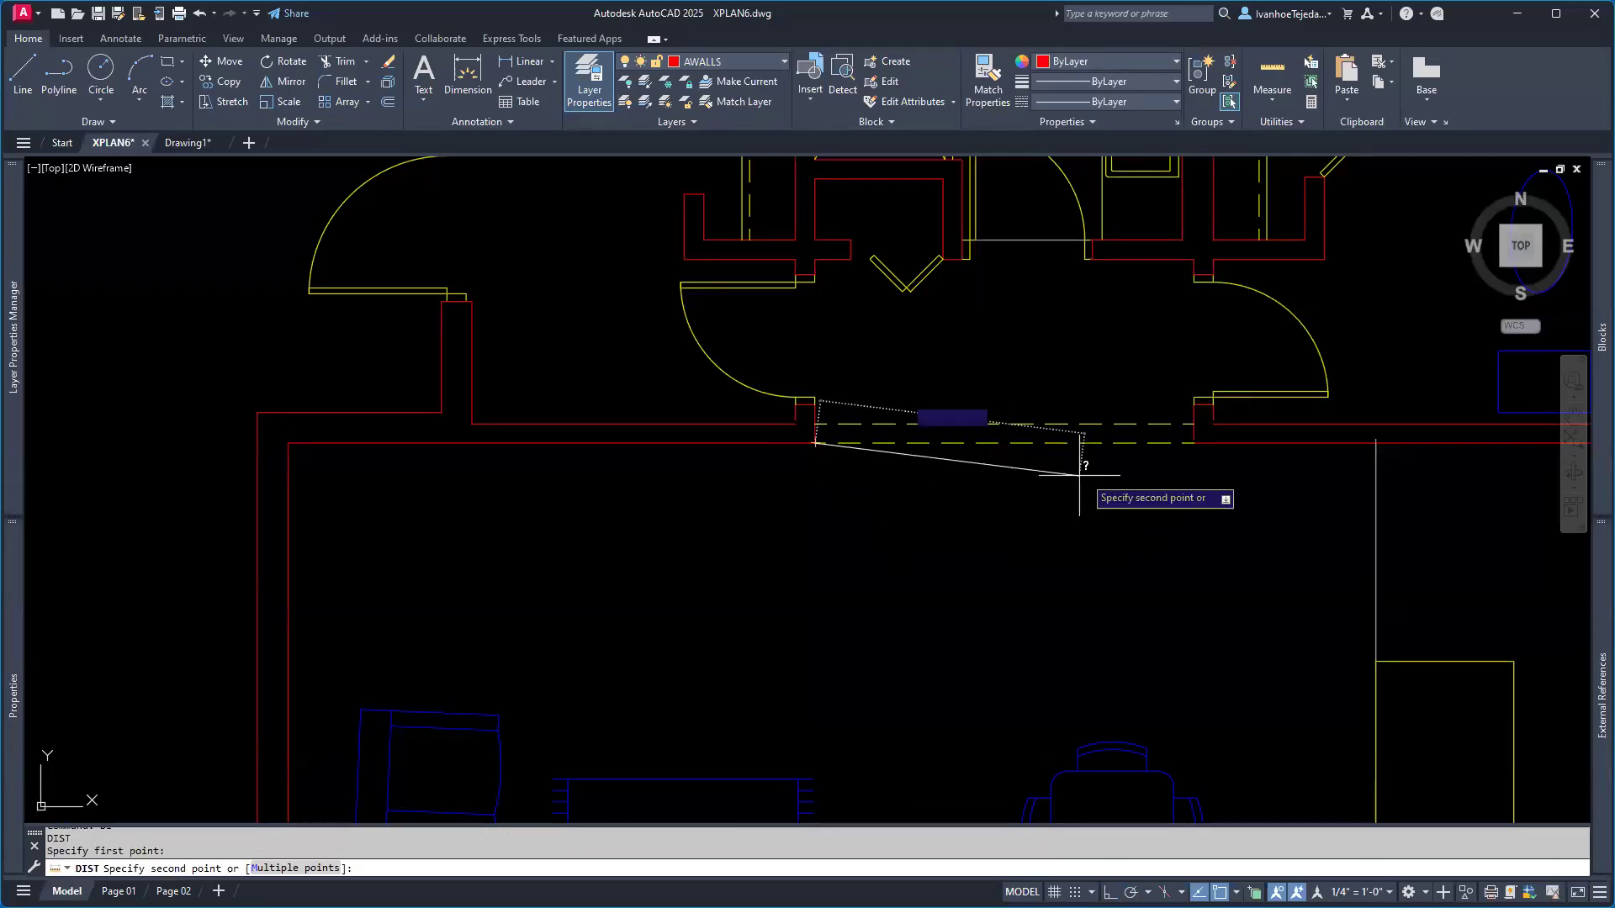
left_click(1193, 443)
- In Drawing1, draw a second line across the interior wall, 8'4" to the right of the first, from its lower to its upper face
left_click(182, 143)
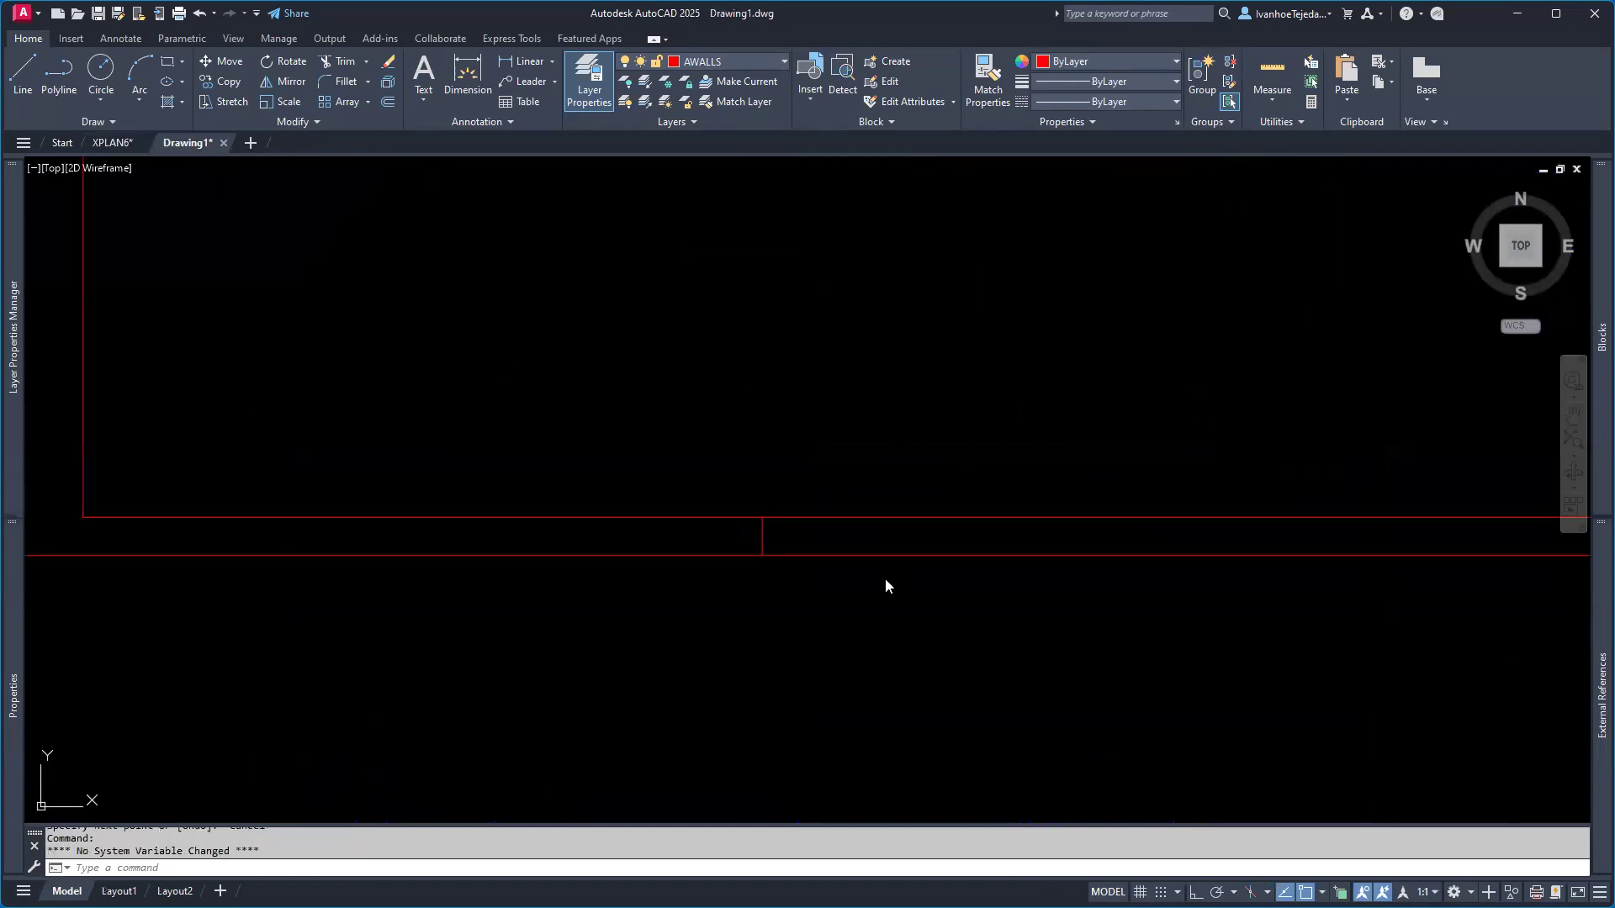
middle_click_drag(868, 569, 505, 566)
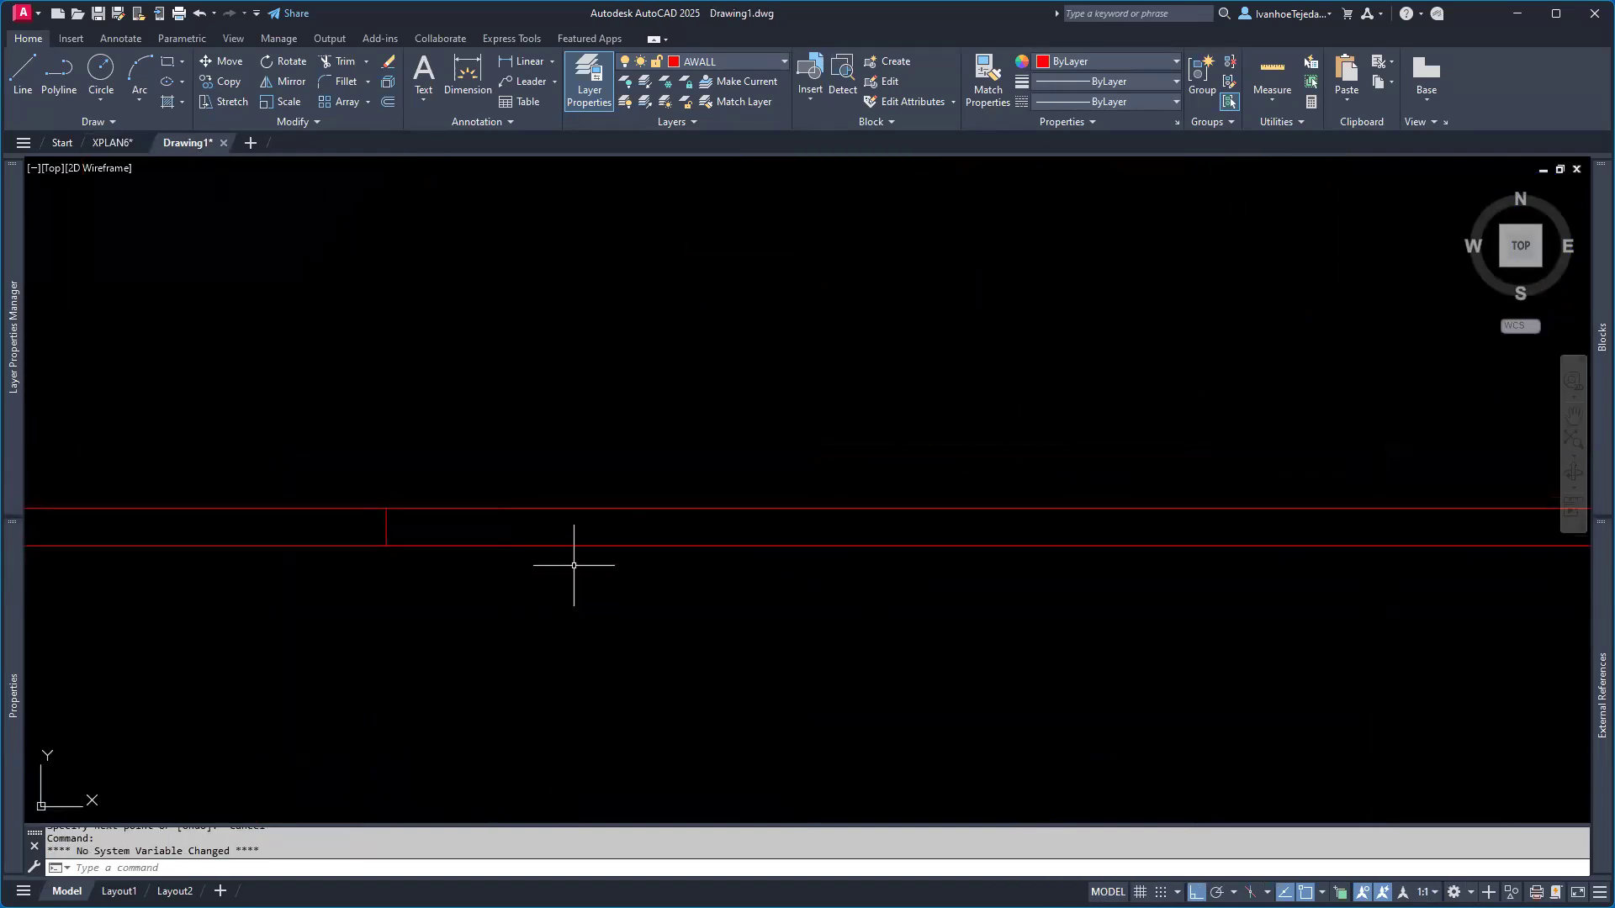
type("l")
key("Return")
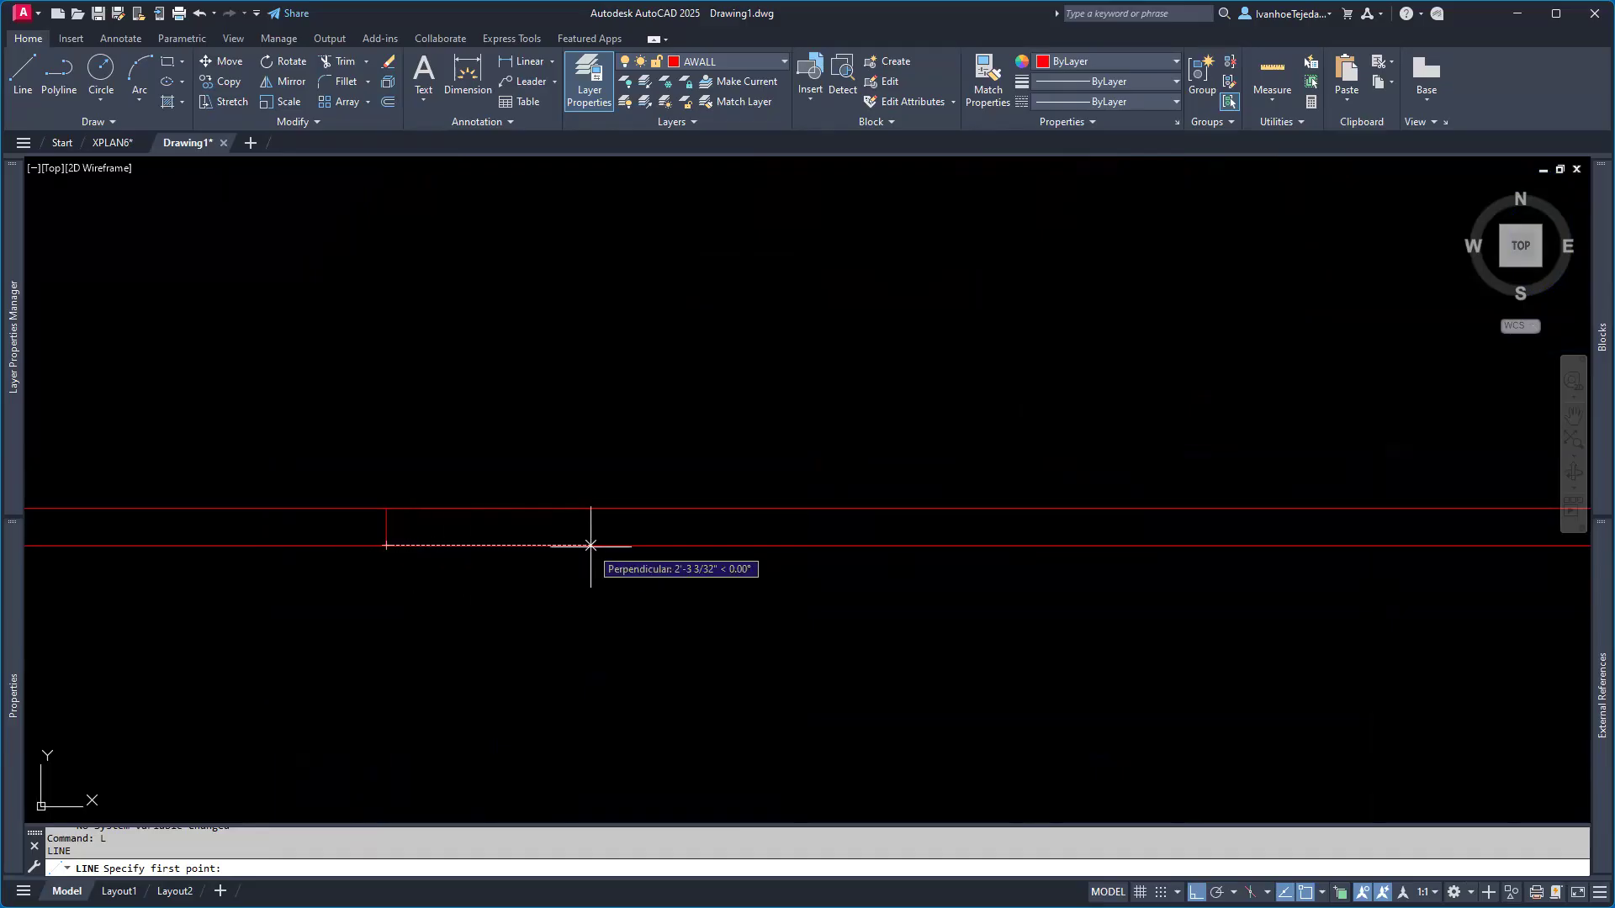
type("8'4")
key("Return")
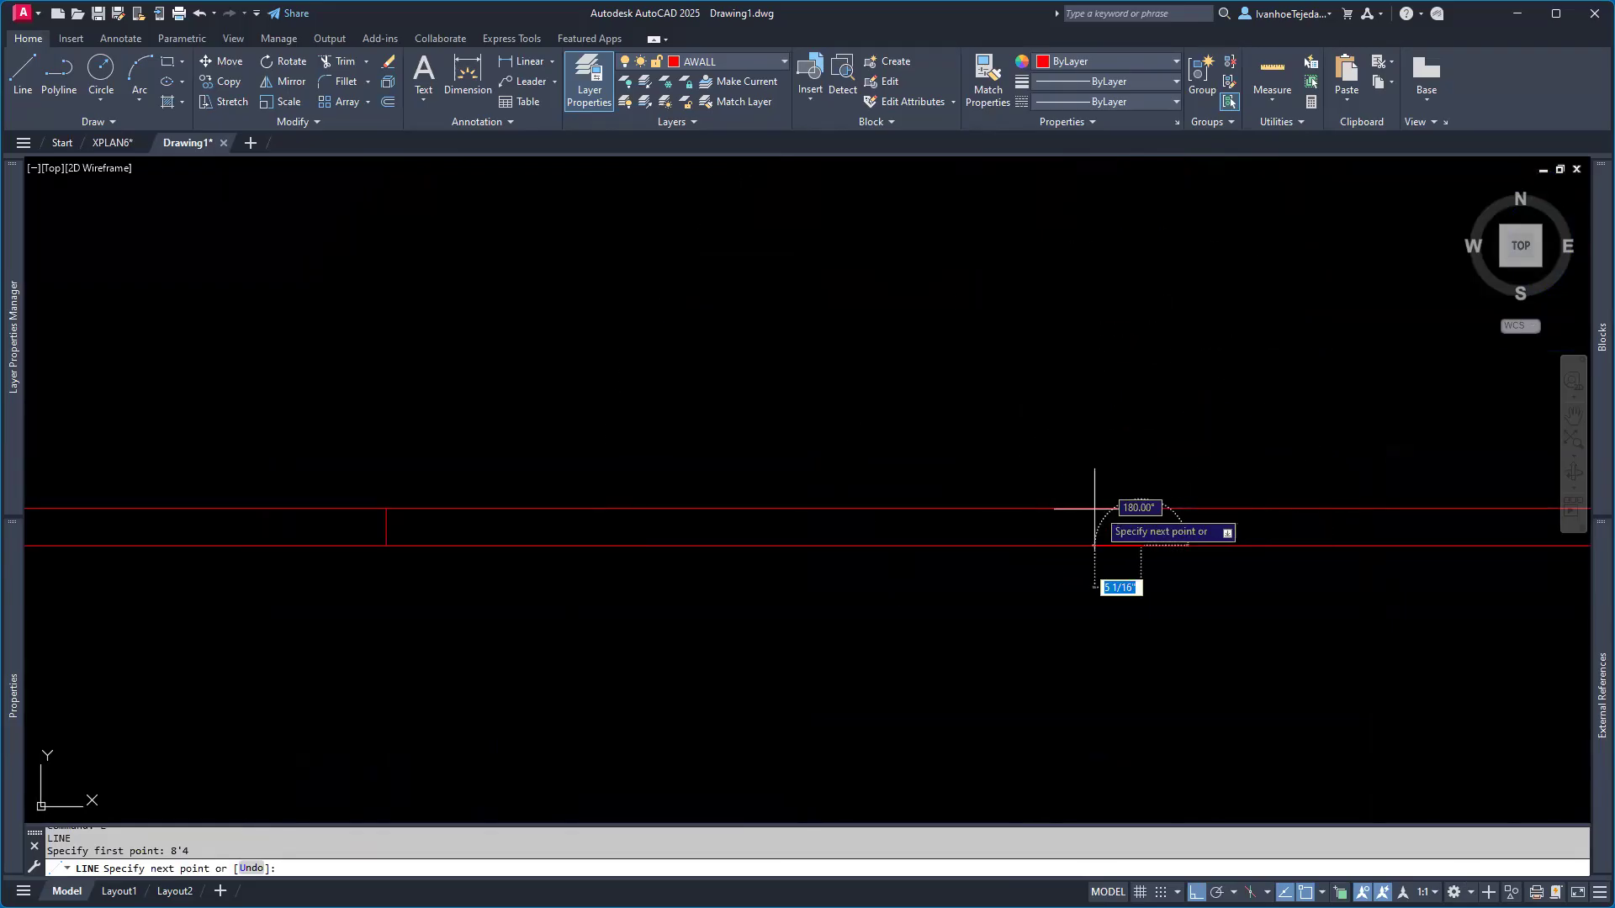
scroll(1140, 509, "down", 3)
mouse_move(1147, 516)
middle_mouse_down()
mouse_move(773, 570)
mouse_move(722, 613)
middle_mouse_up()
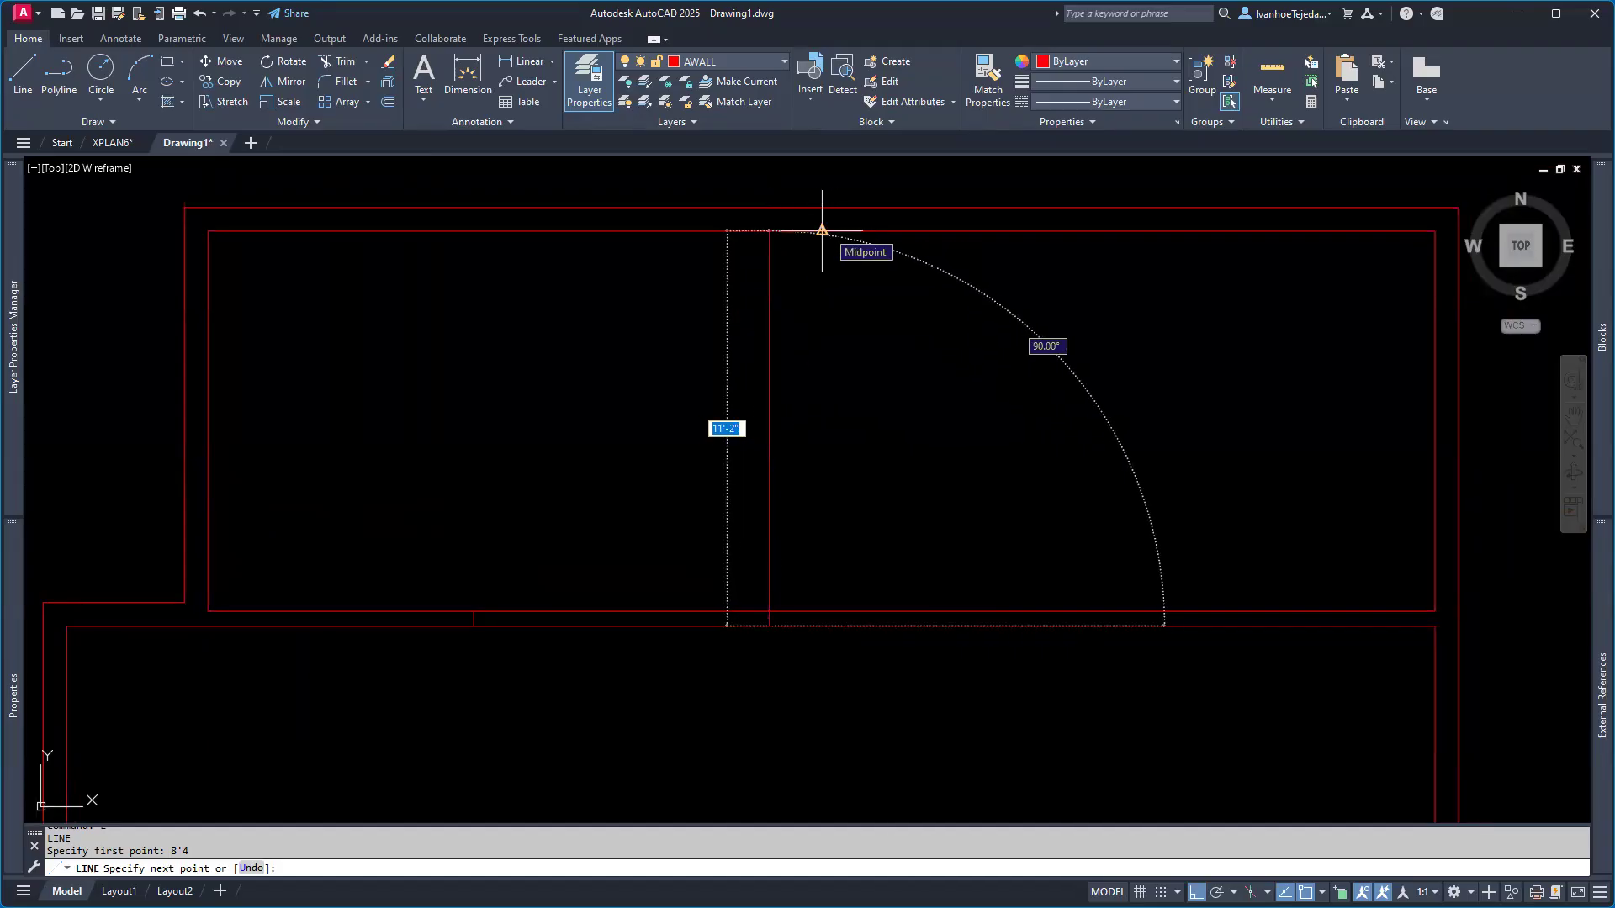
scroll(782, 618, "up", 6)
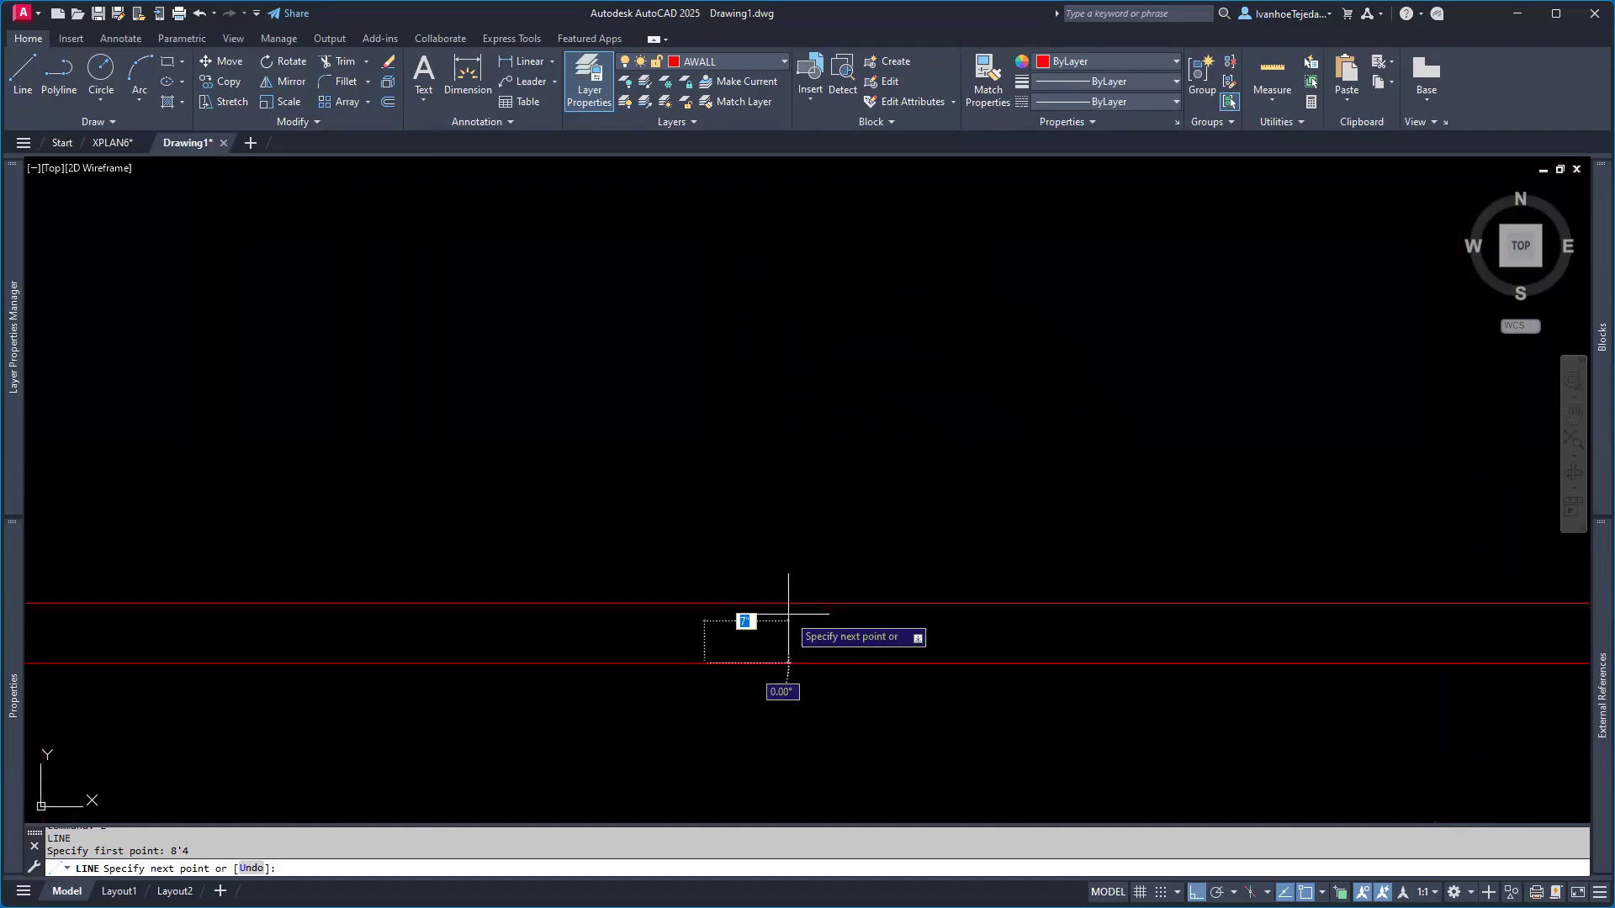
left_click(704, 603)
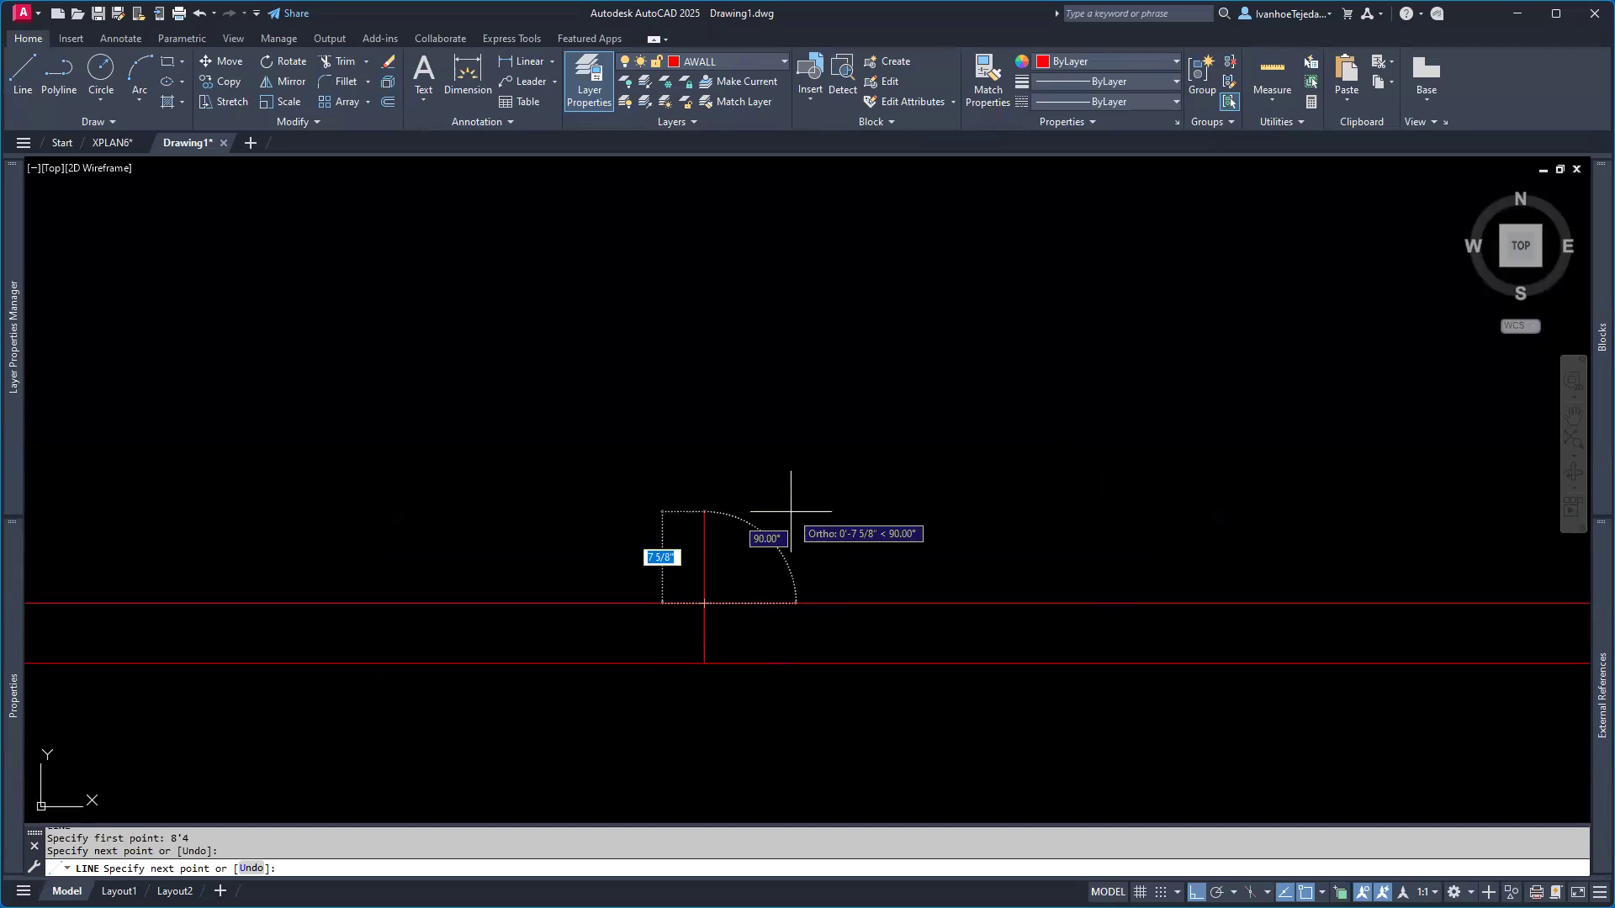
key("Escape")
key("Escape")
- Trim both wall faces between the two short cross lines to open the hallway
scroll(735, 530, "down", 4)
middle_click_drag(622, 589, 767, 599)
type("trv")
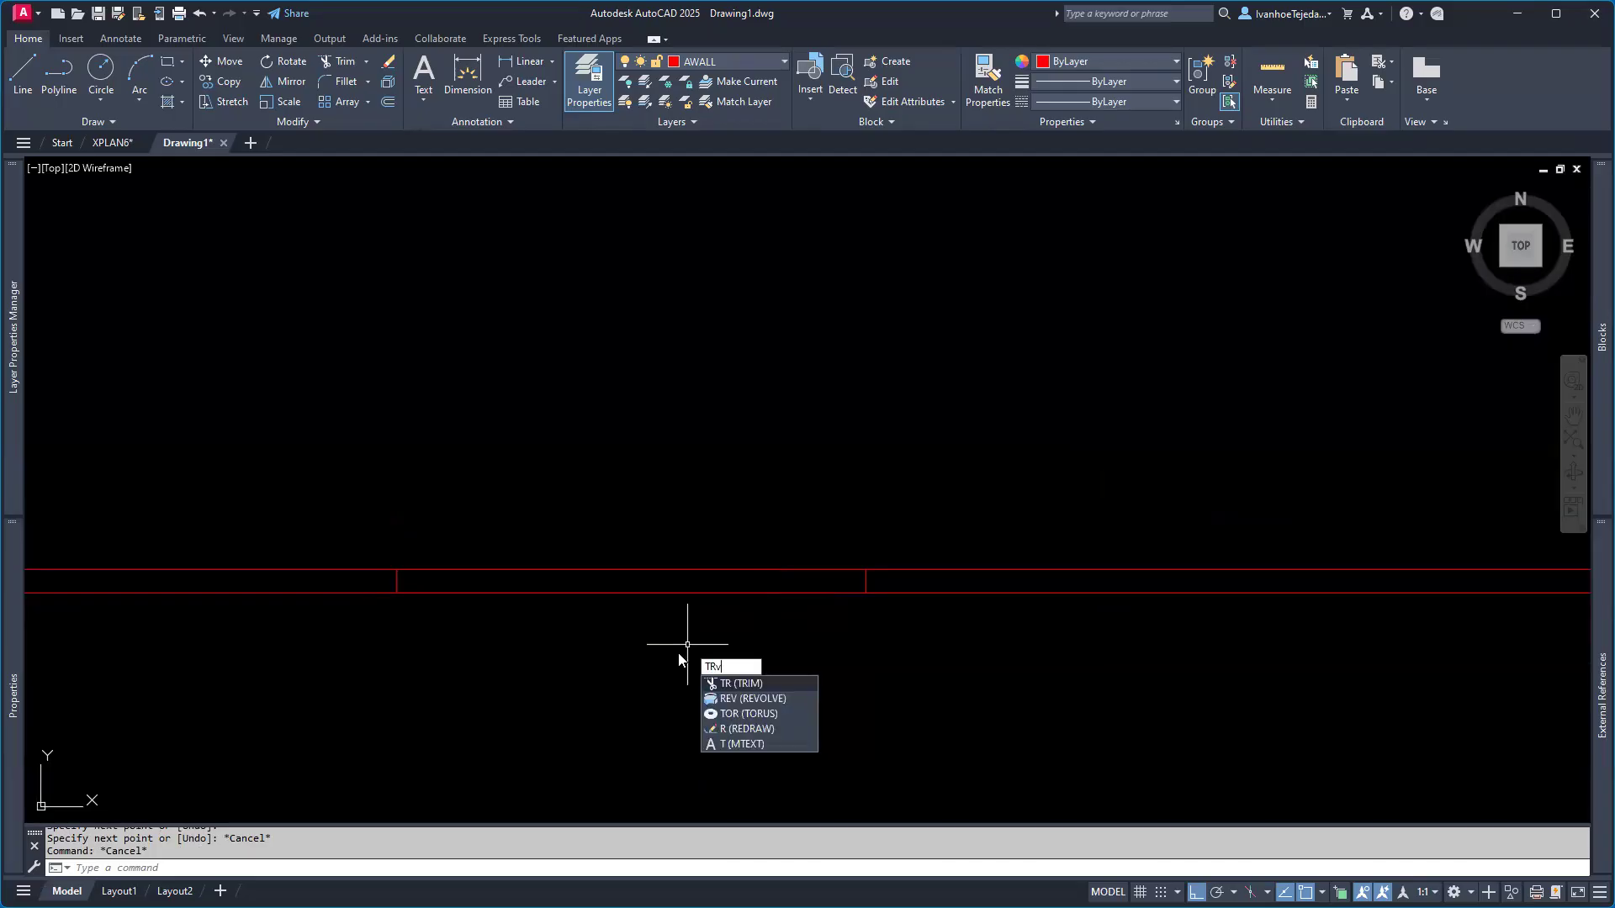
key("Return")
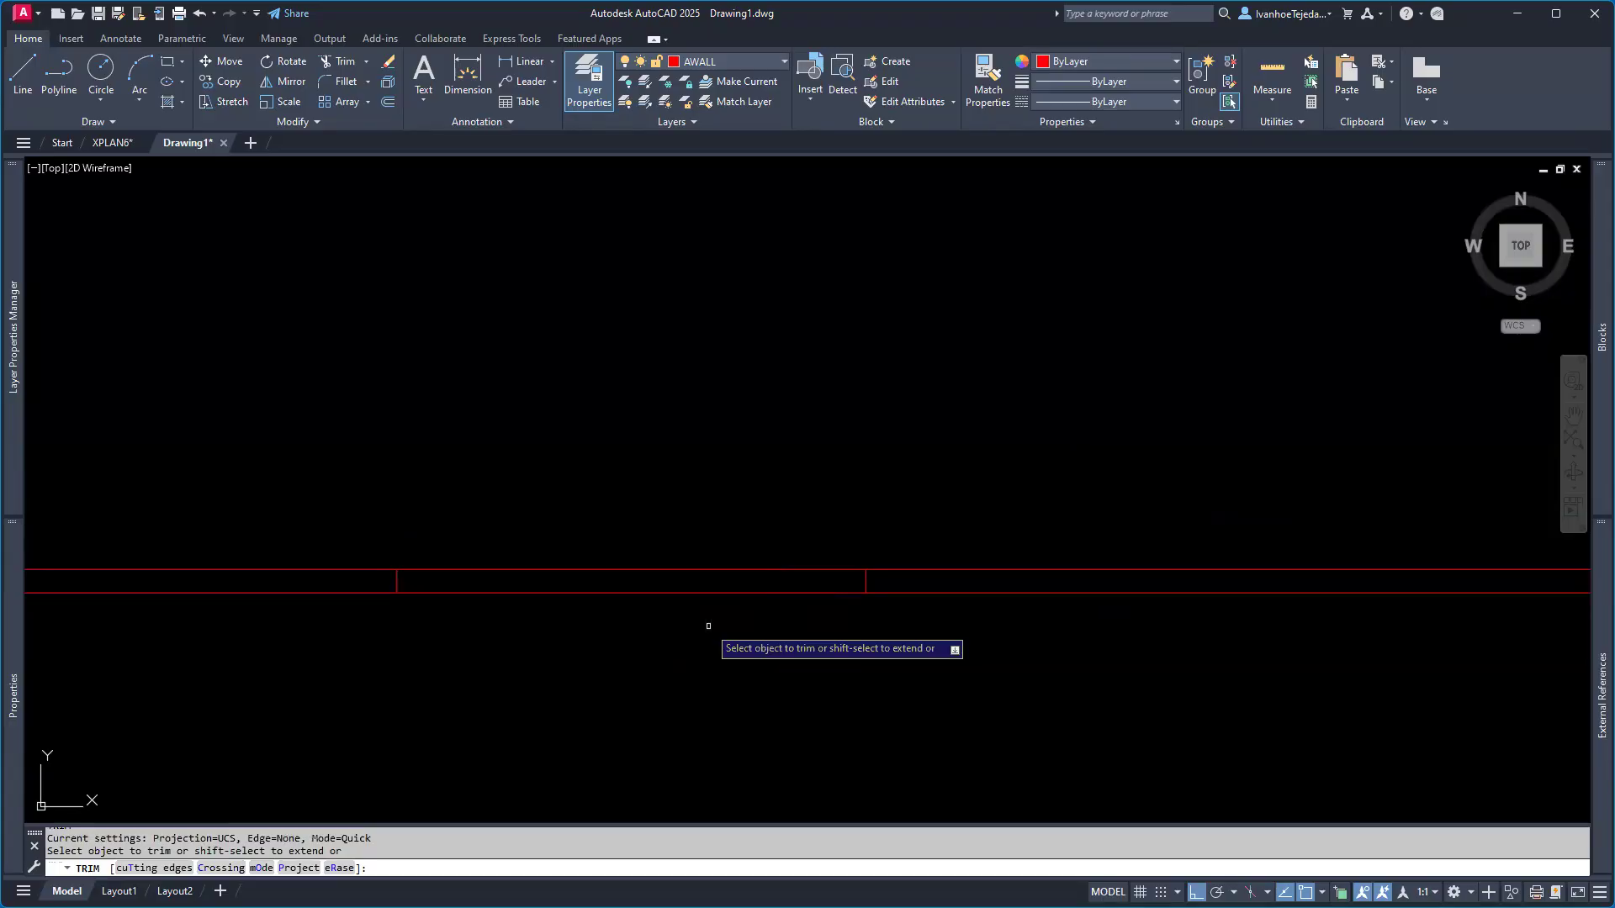
left_click_drag(708, 625, 669, 533)
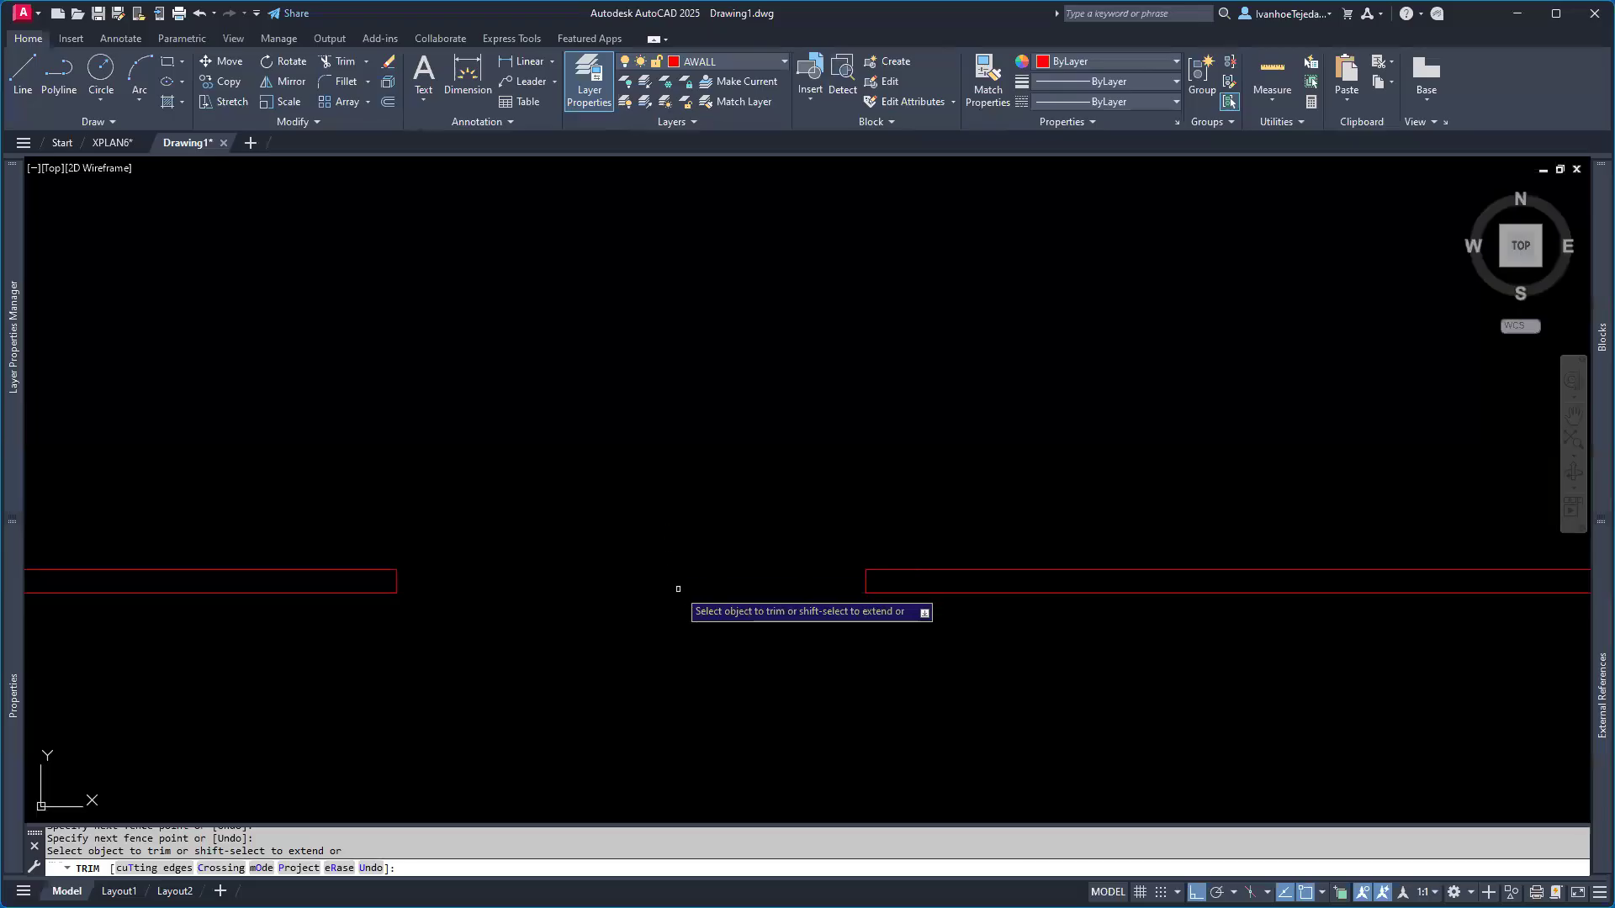
key("Return")
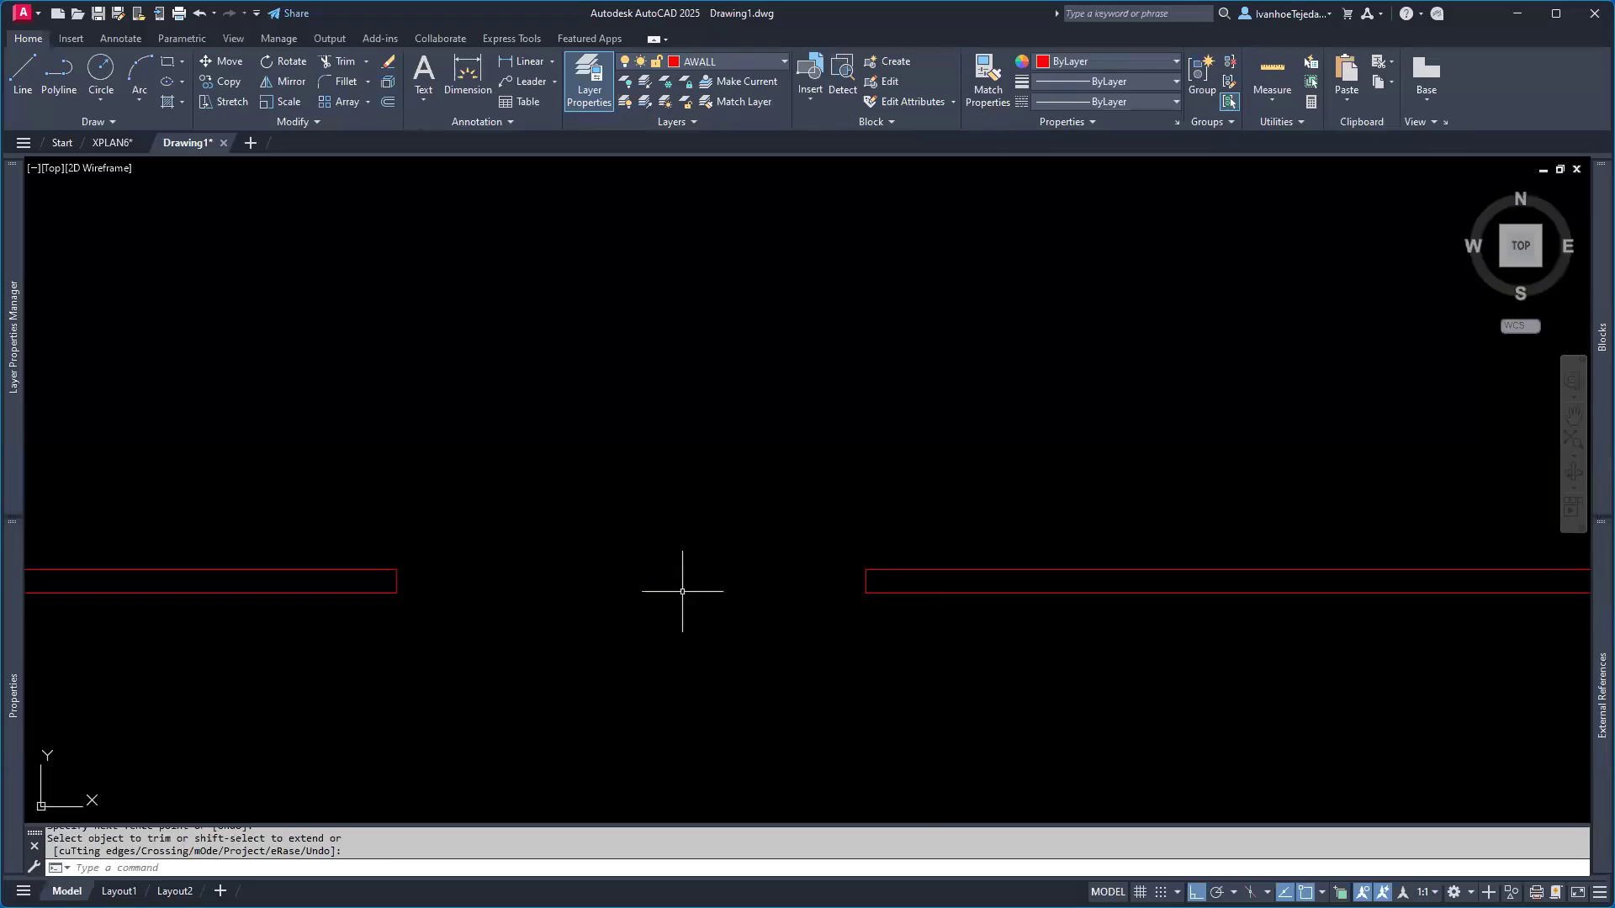
scroll(698, 602, "down", 1)
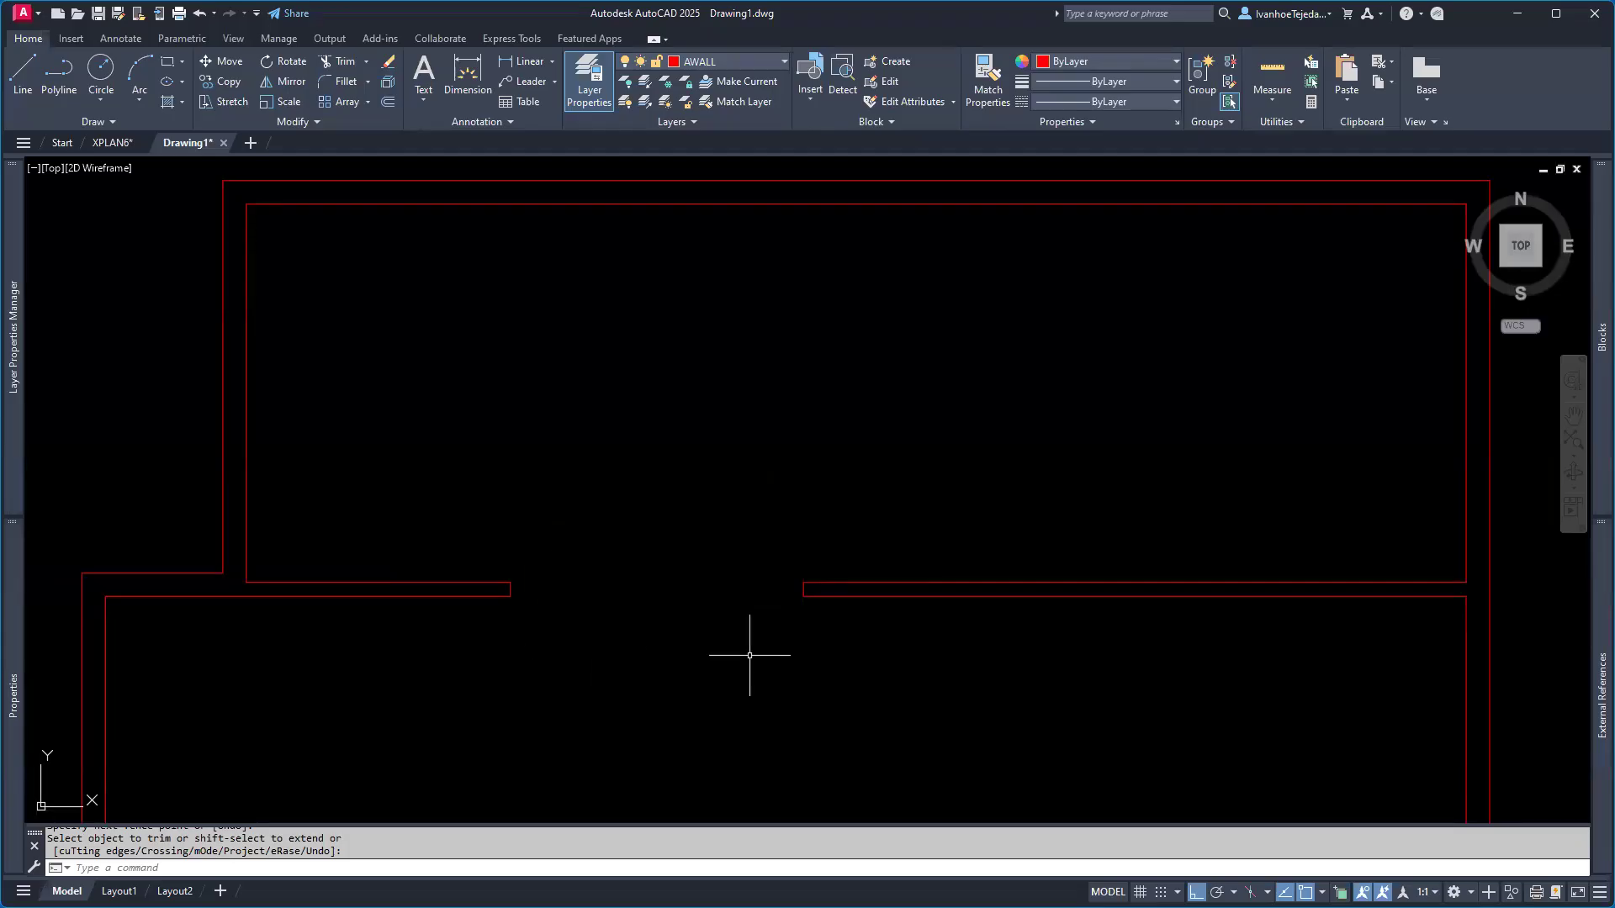
- In XPLAN6, check the layer, linetype and linetype scale of the opening's lower dashed line
left_click(110, 143)
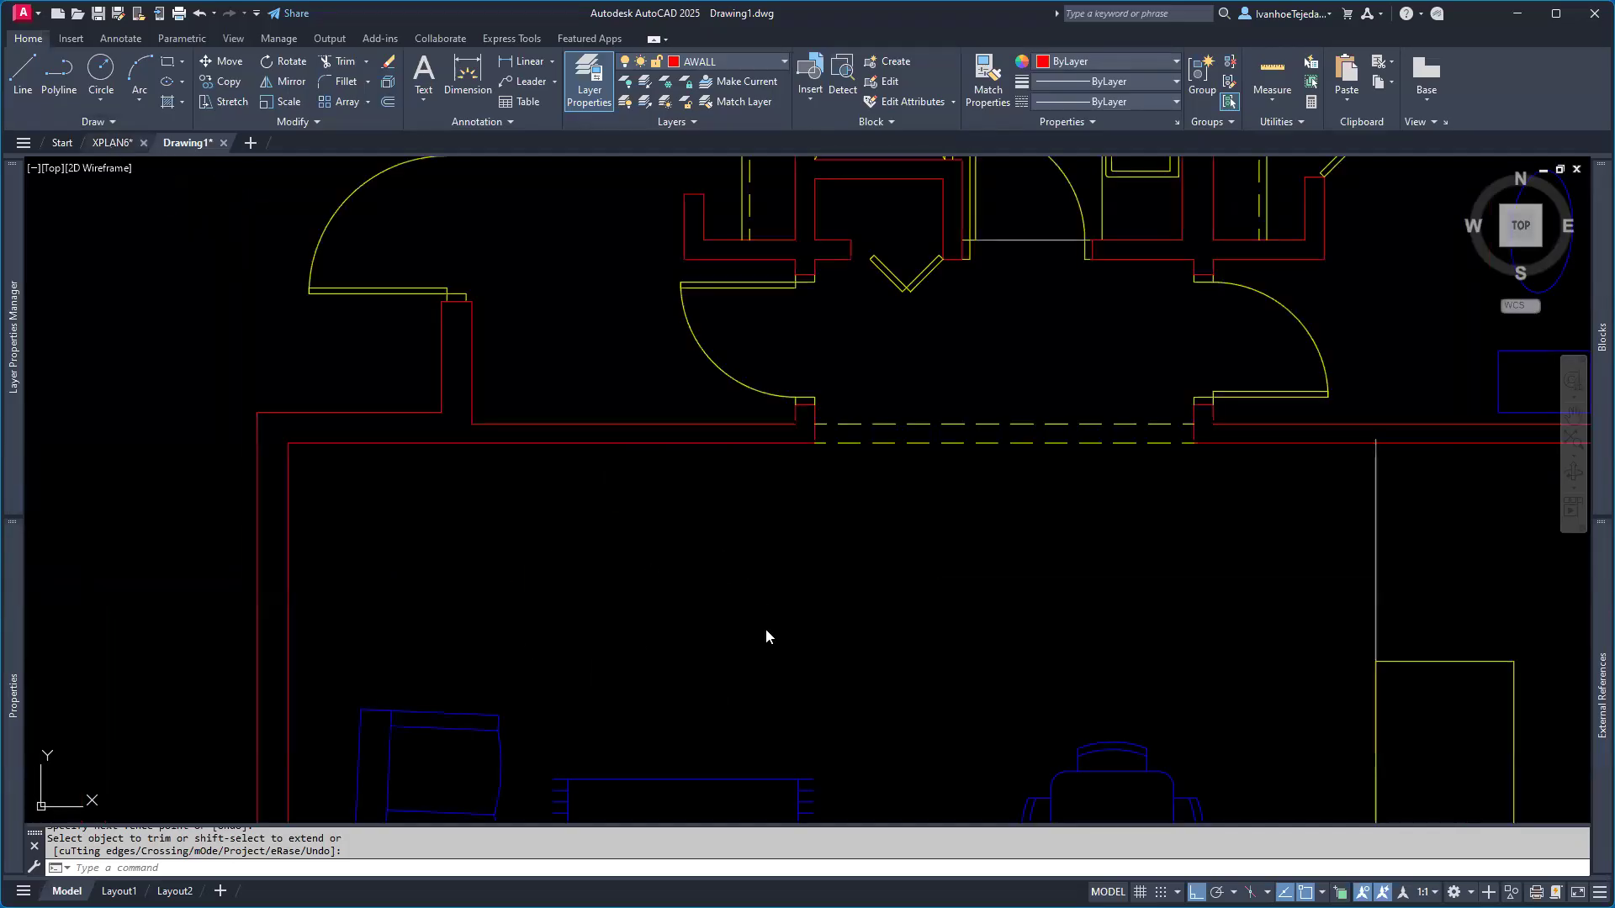
middle_click_drag(922, 515, 680, 730)
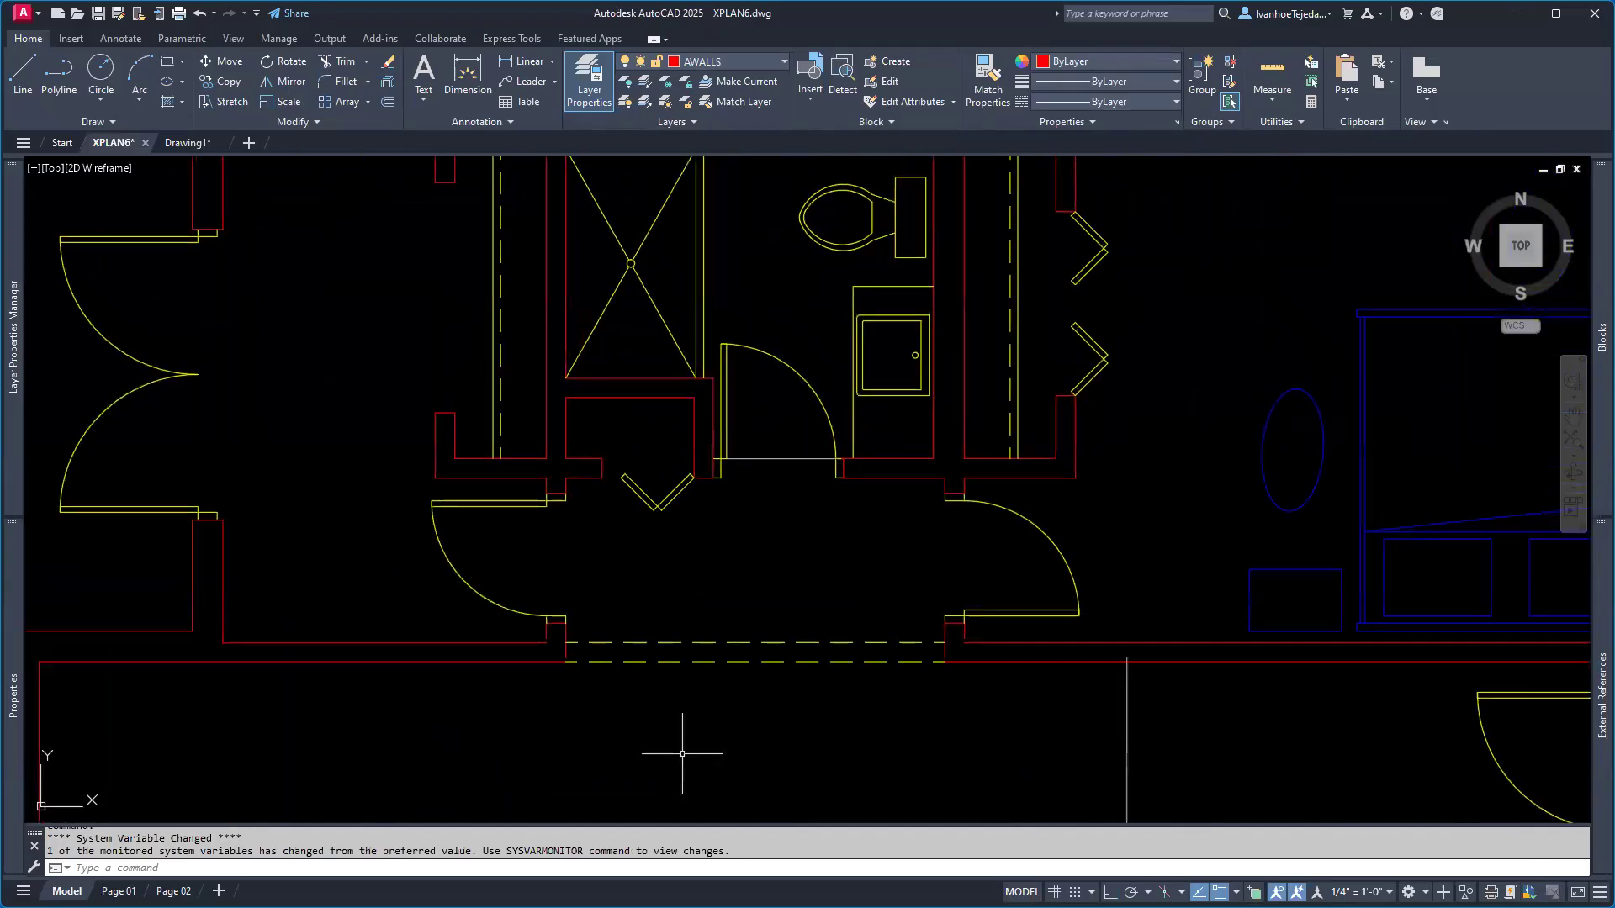
left_click(702, 663)
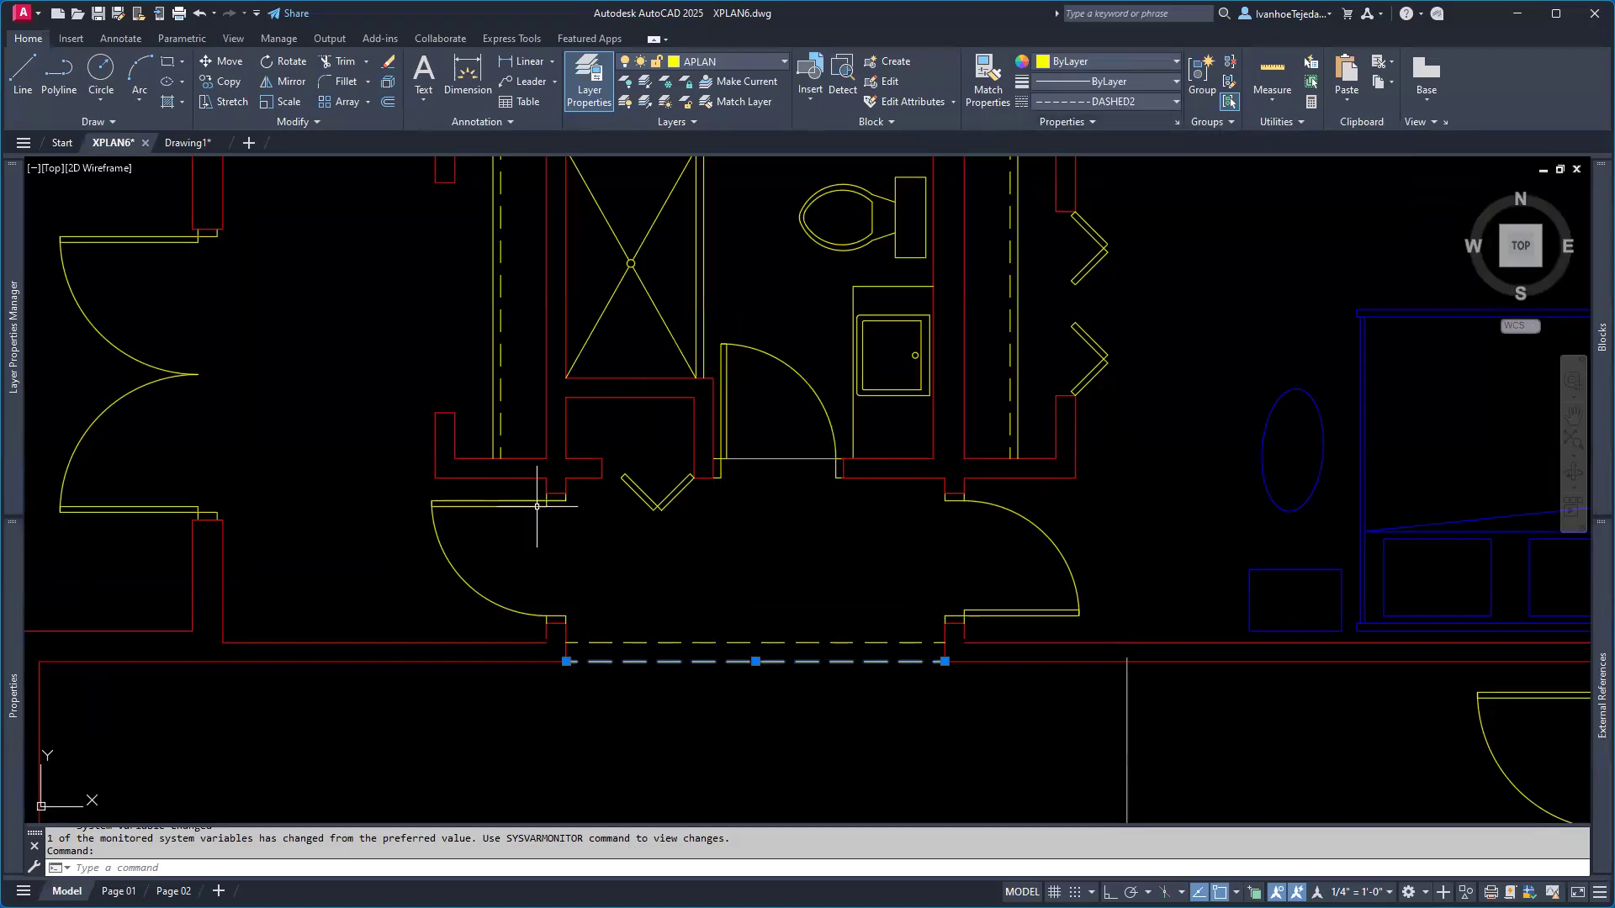
mouse_move(16, 645)
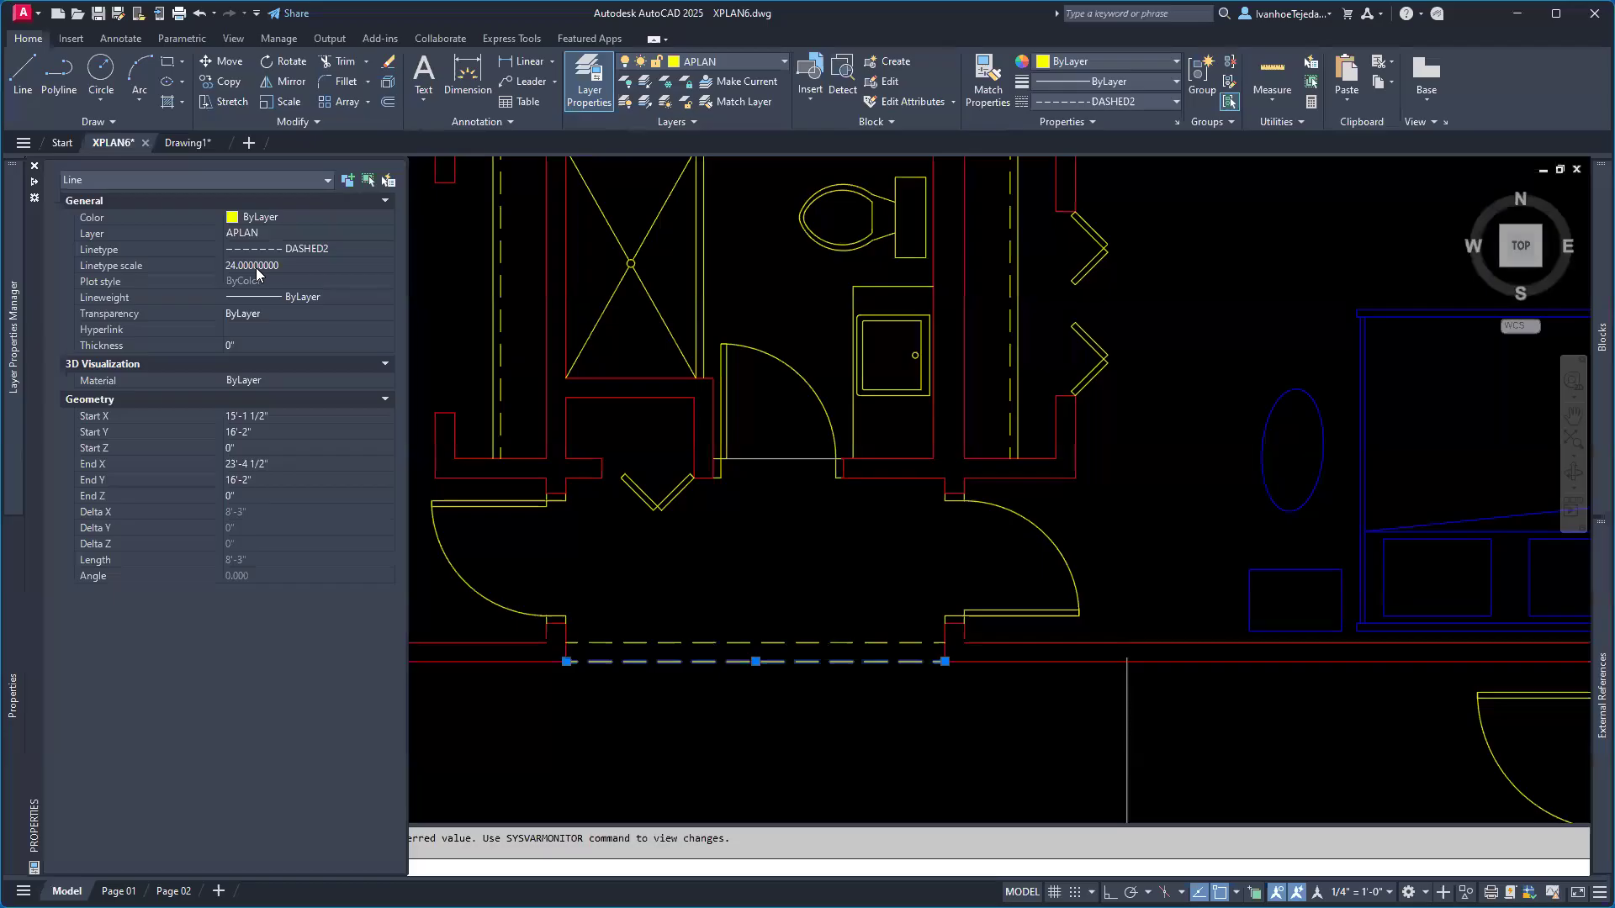
key("Escape")
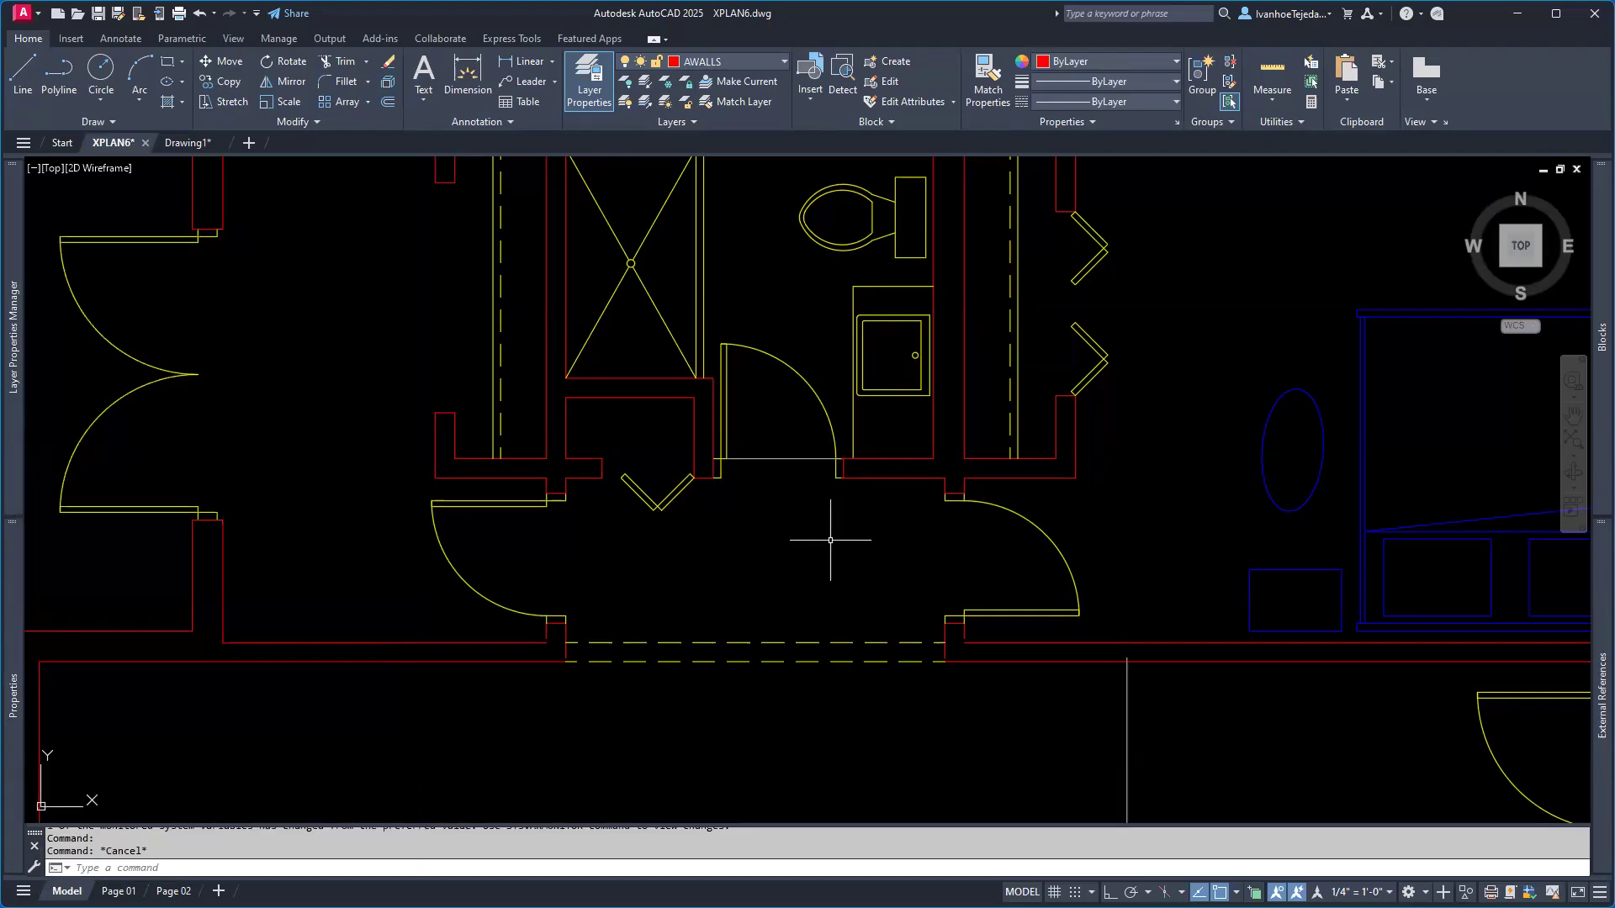
- Load the DASHEDX2 linetype from acad.lin into Drawing1
left_click(186, 144)
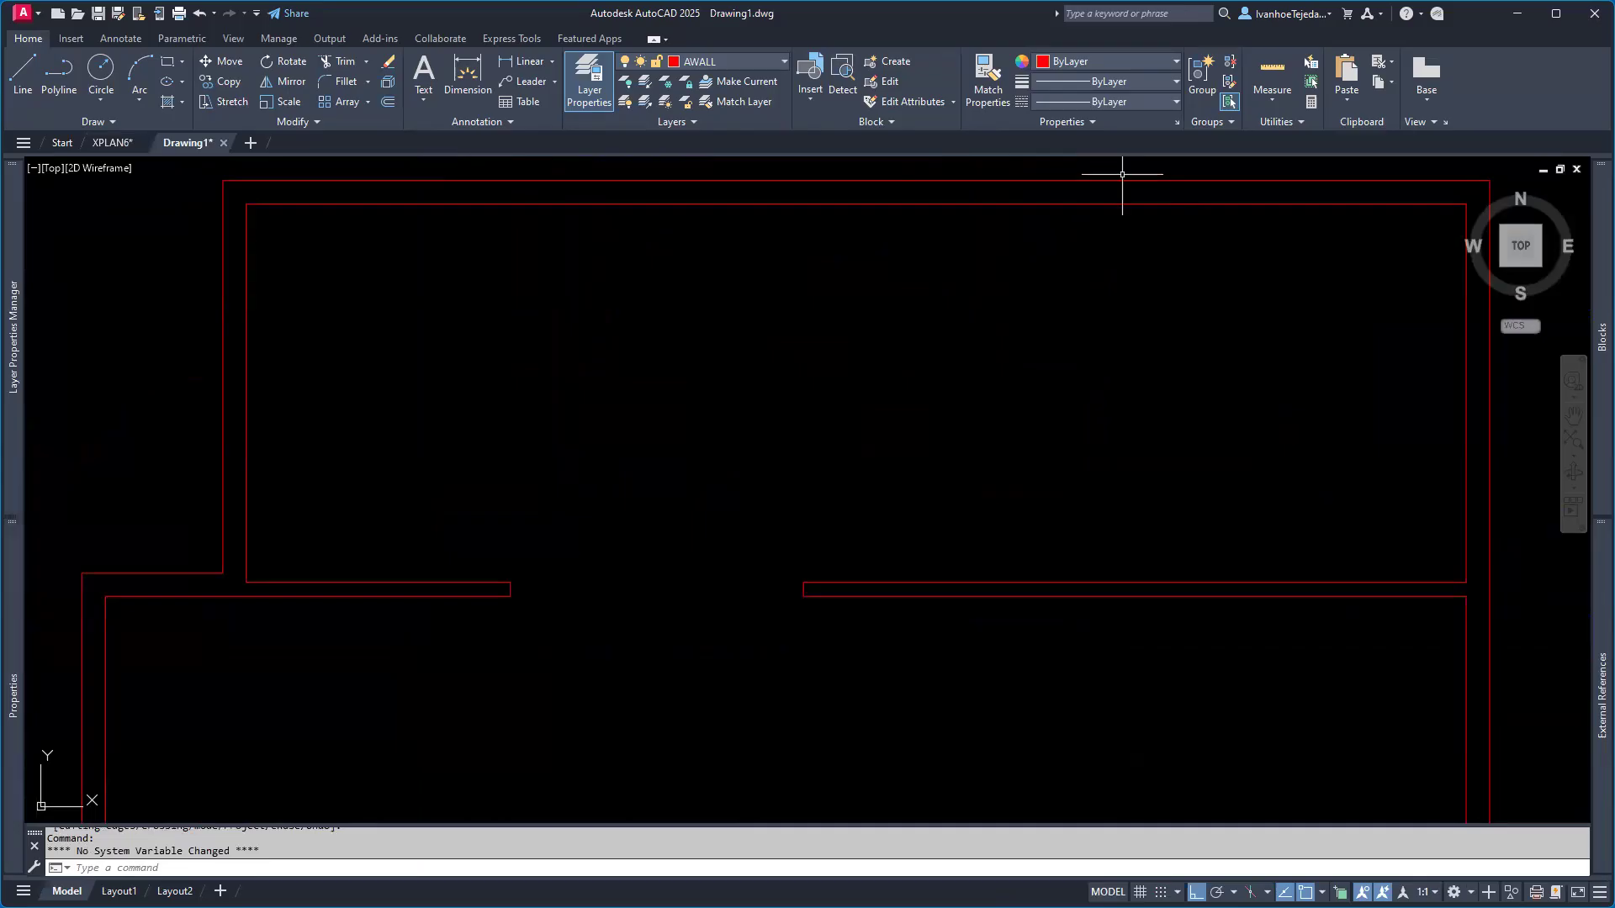
left_click(1167, 102)
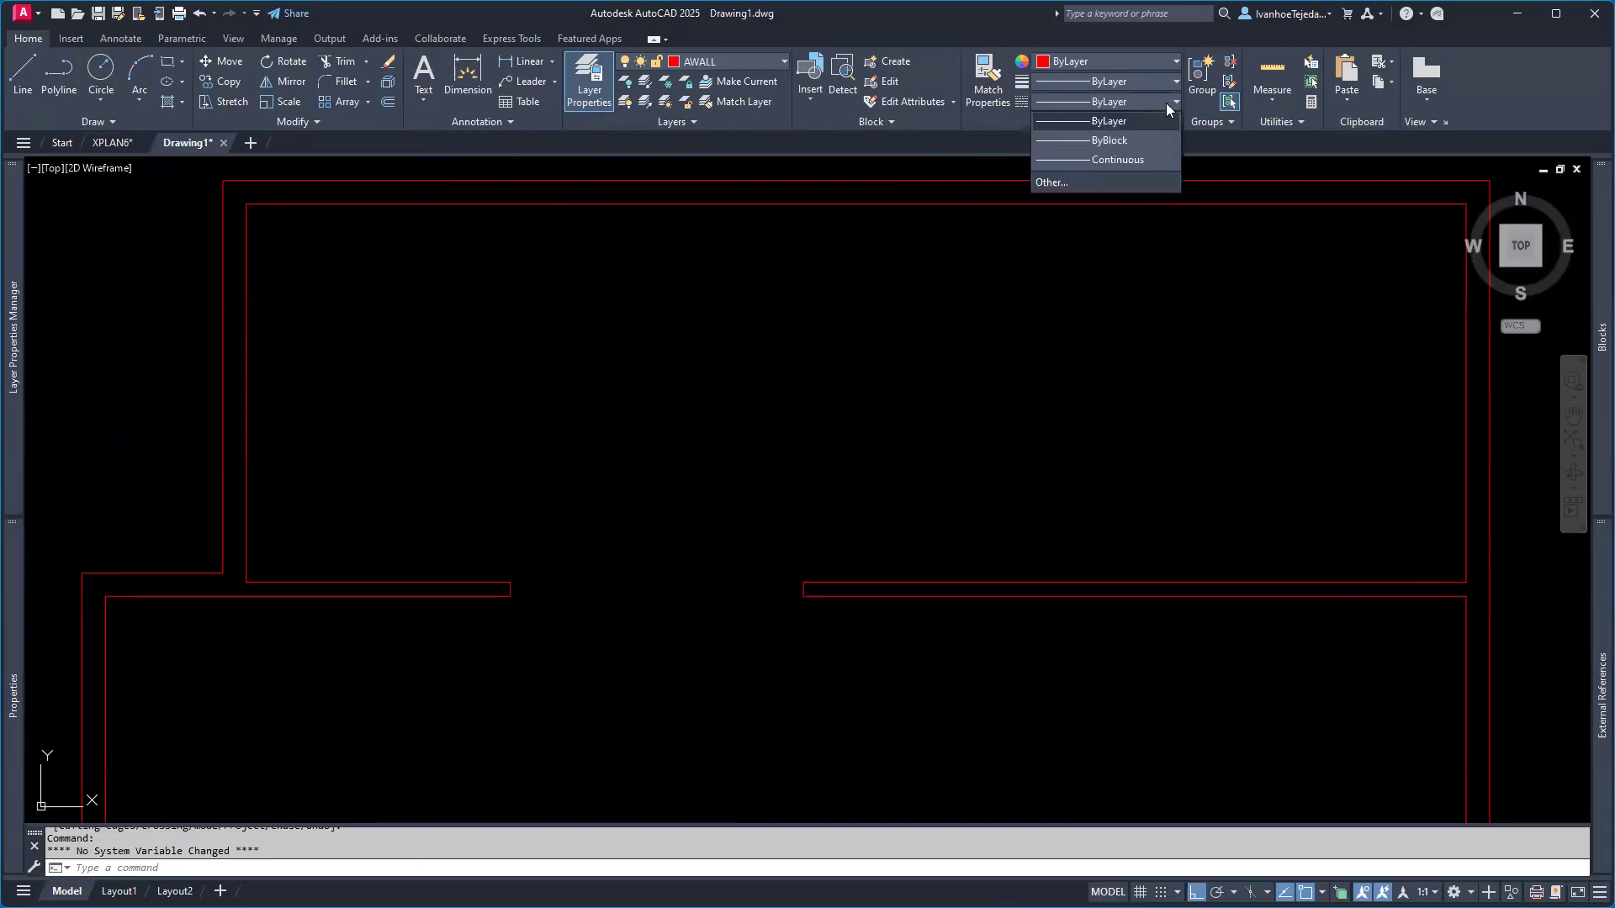
left_click(1049, 184)
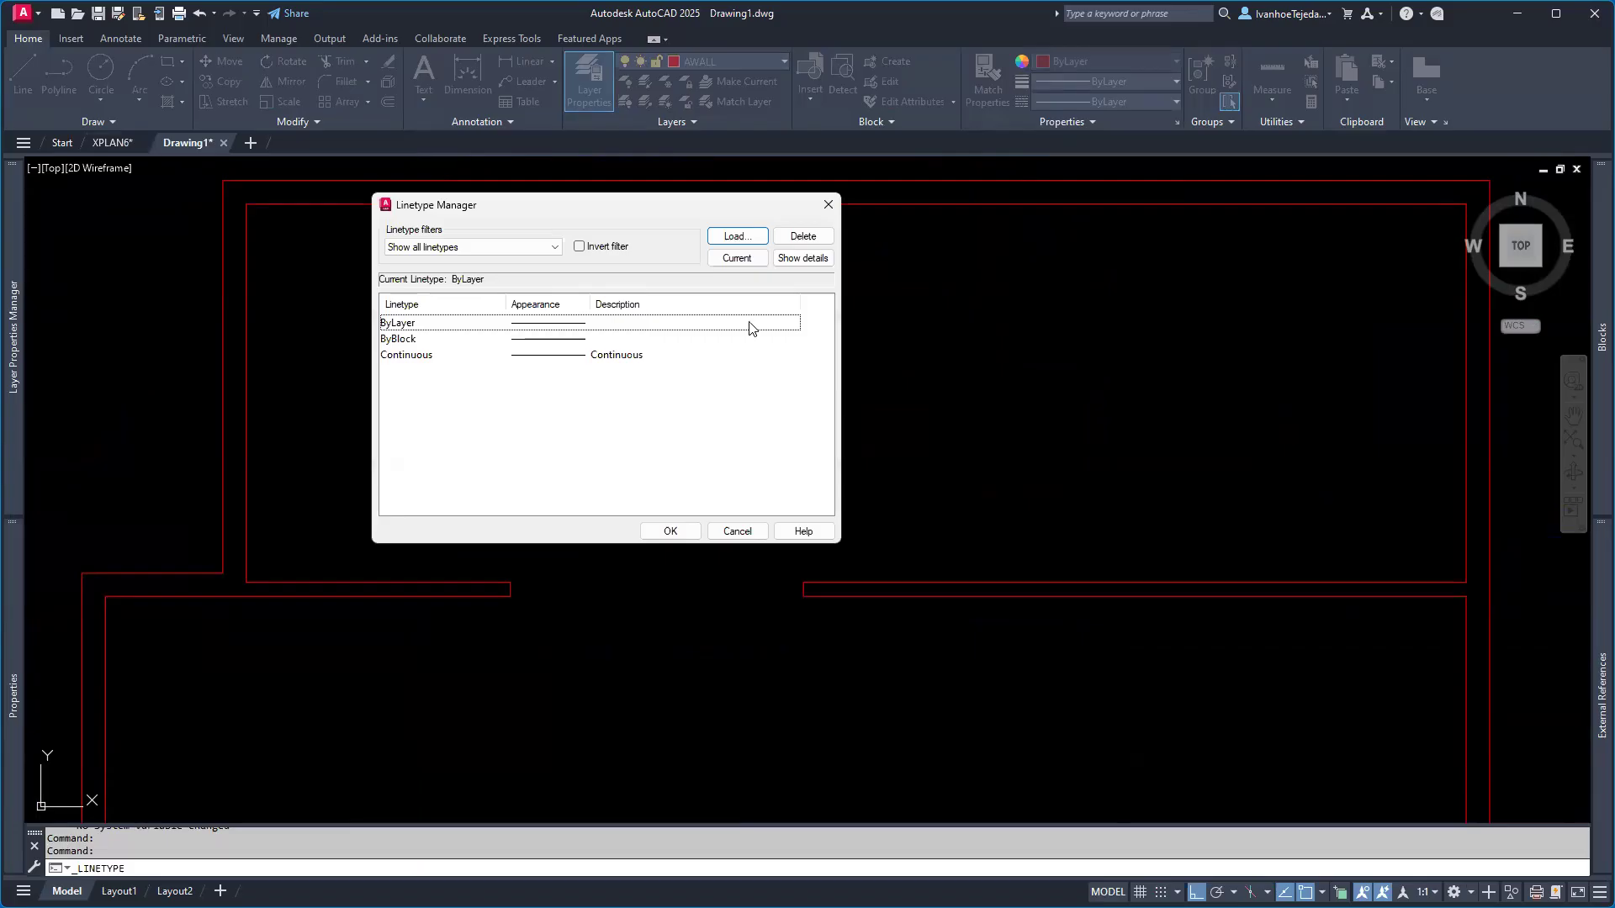
left_click(736, 238)
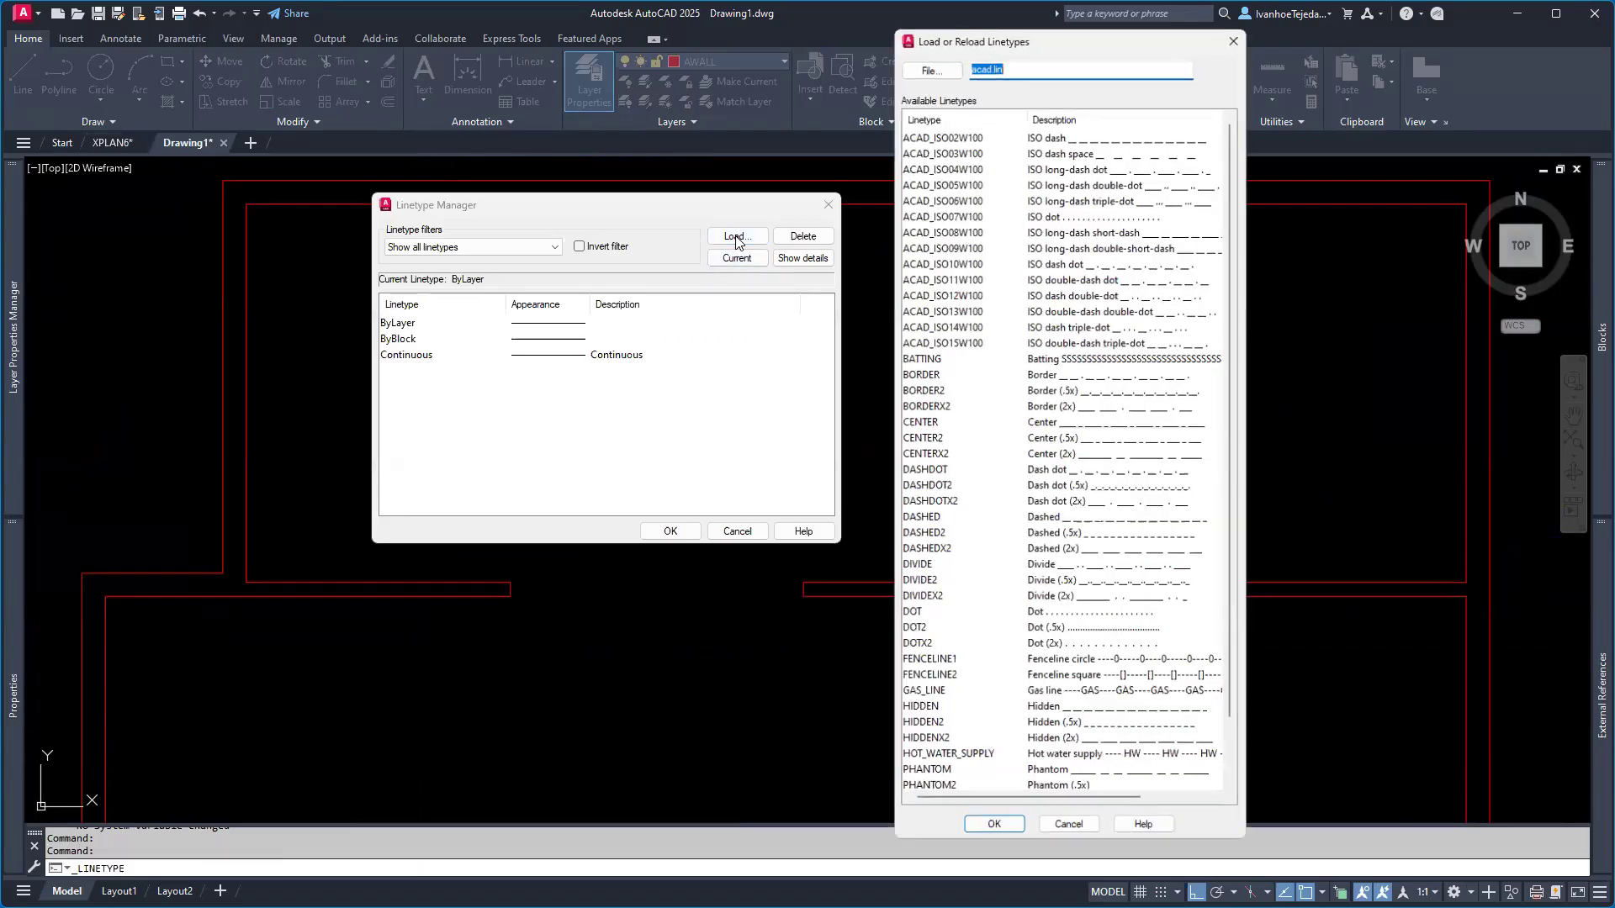
left_click(923, 519)
left_click(925, 535)
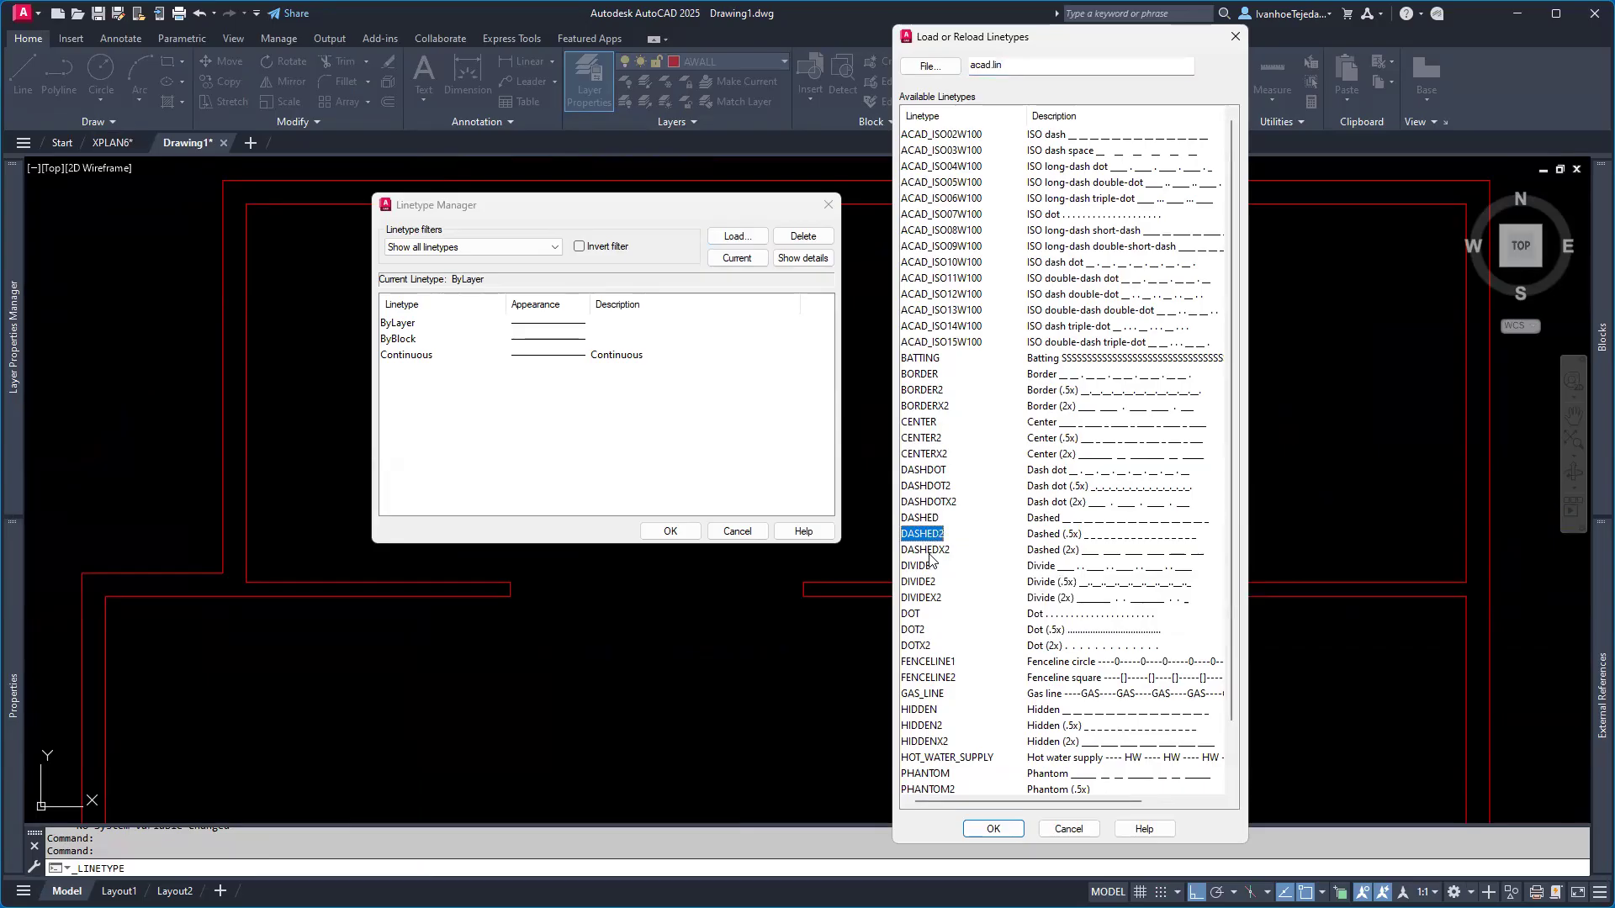
left_click(930, 551)
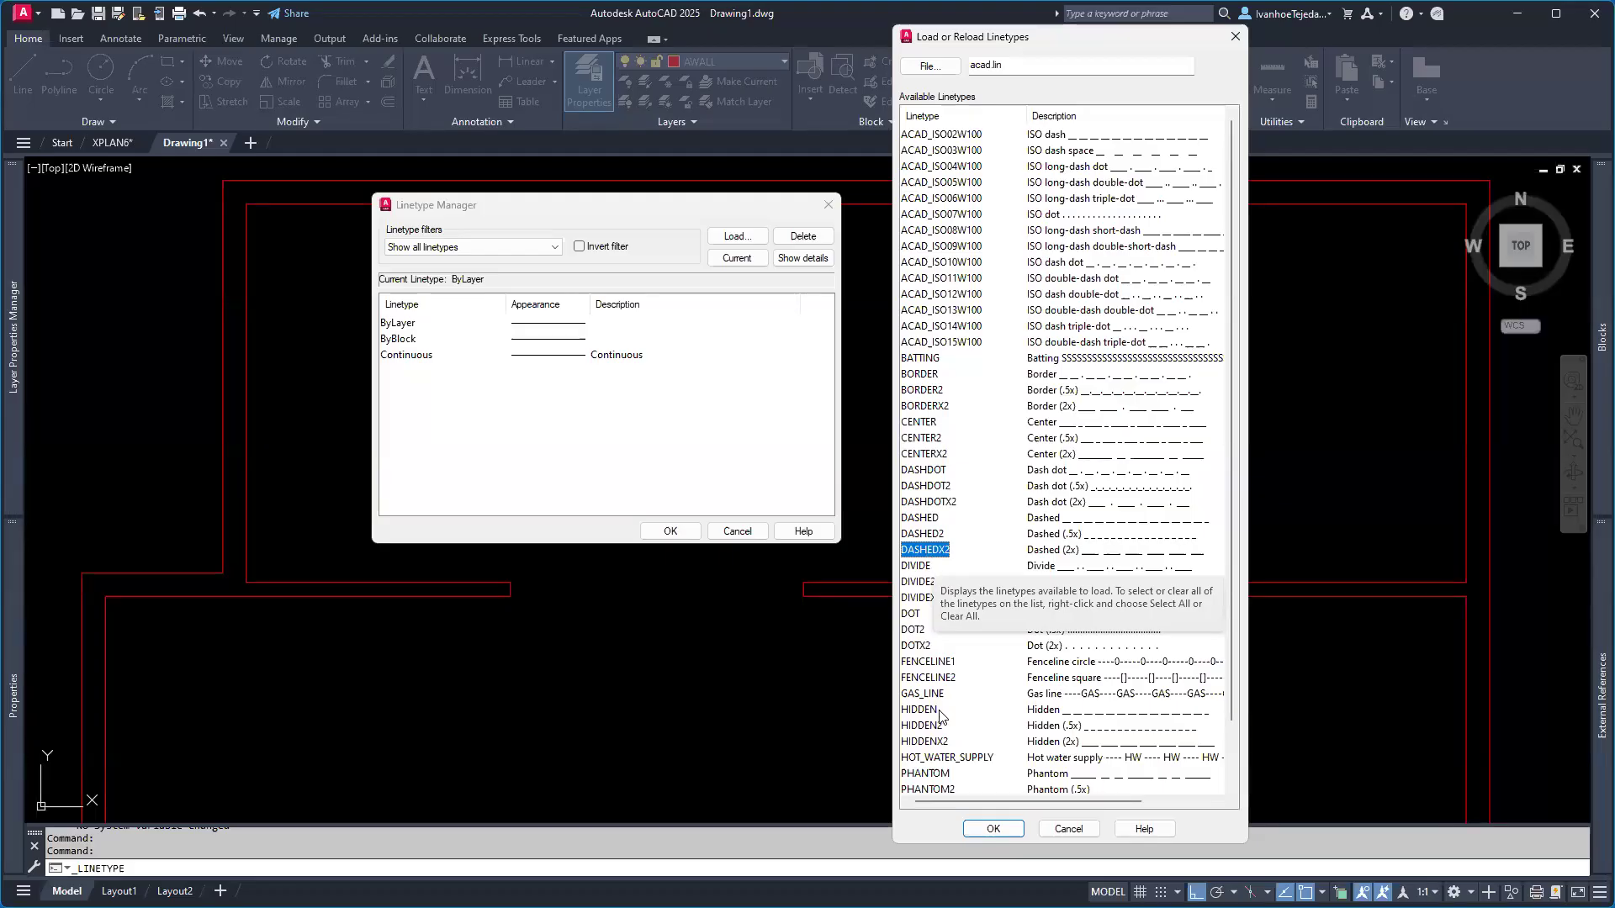
left_click(993, 829)
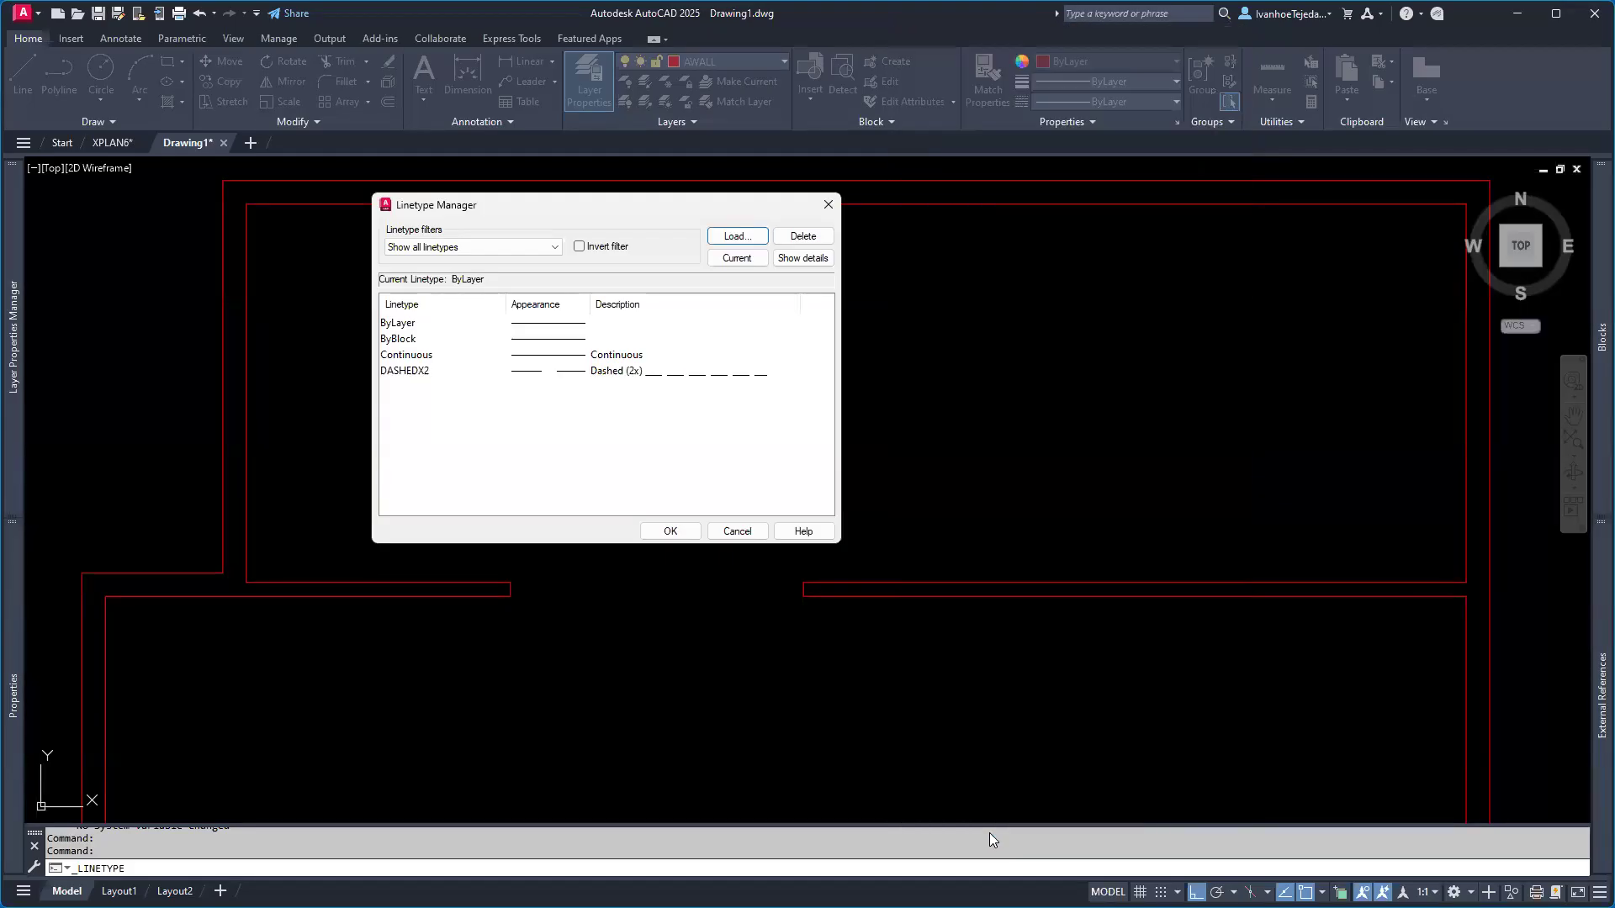
left_click(670, 531)
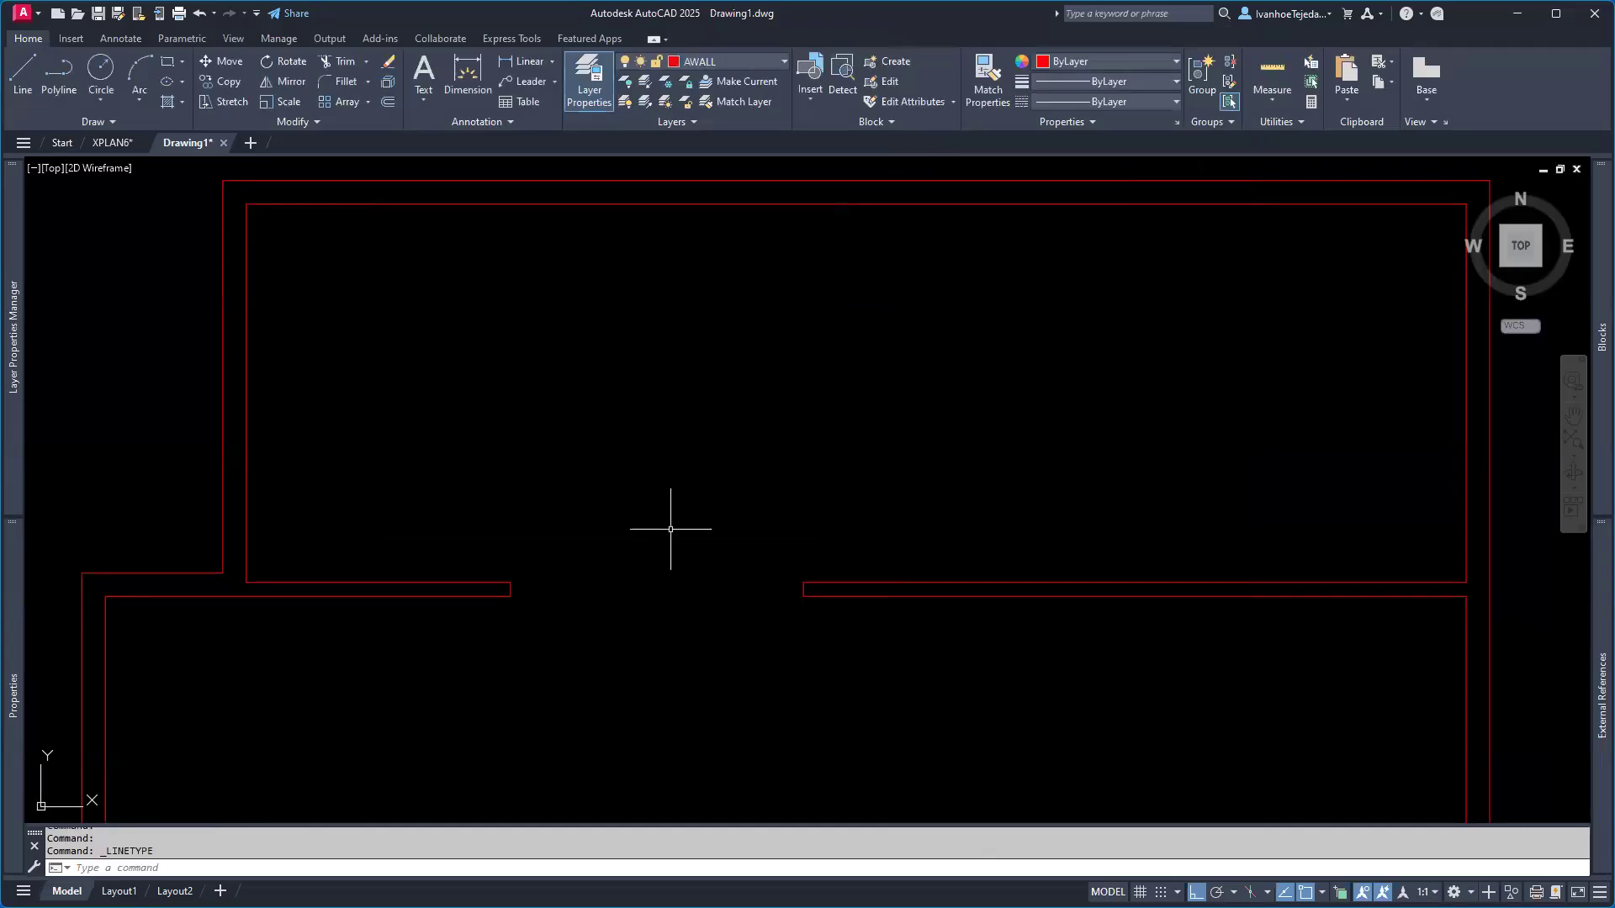
- Make APLAN the current layer and draw a line across the hallway opening, joining the ends of the upper wall face
left_click(760, 62)
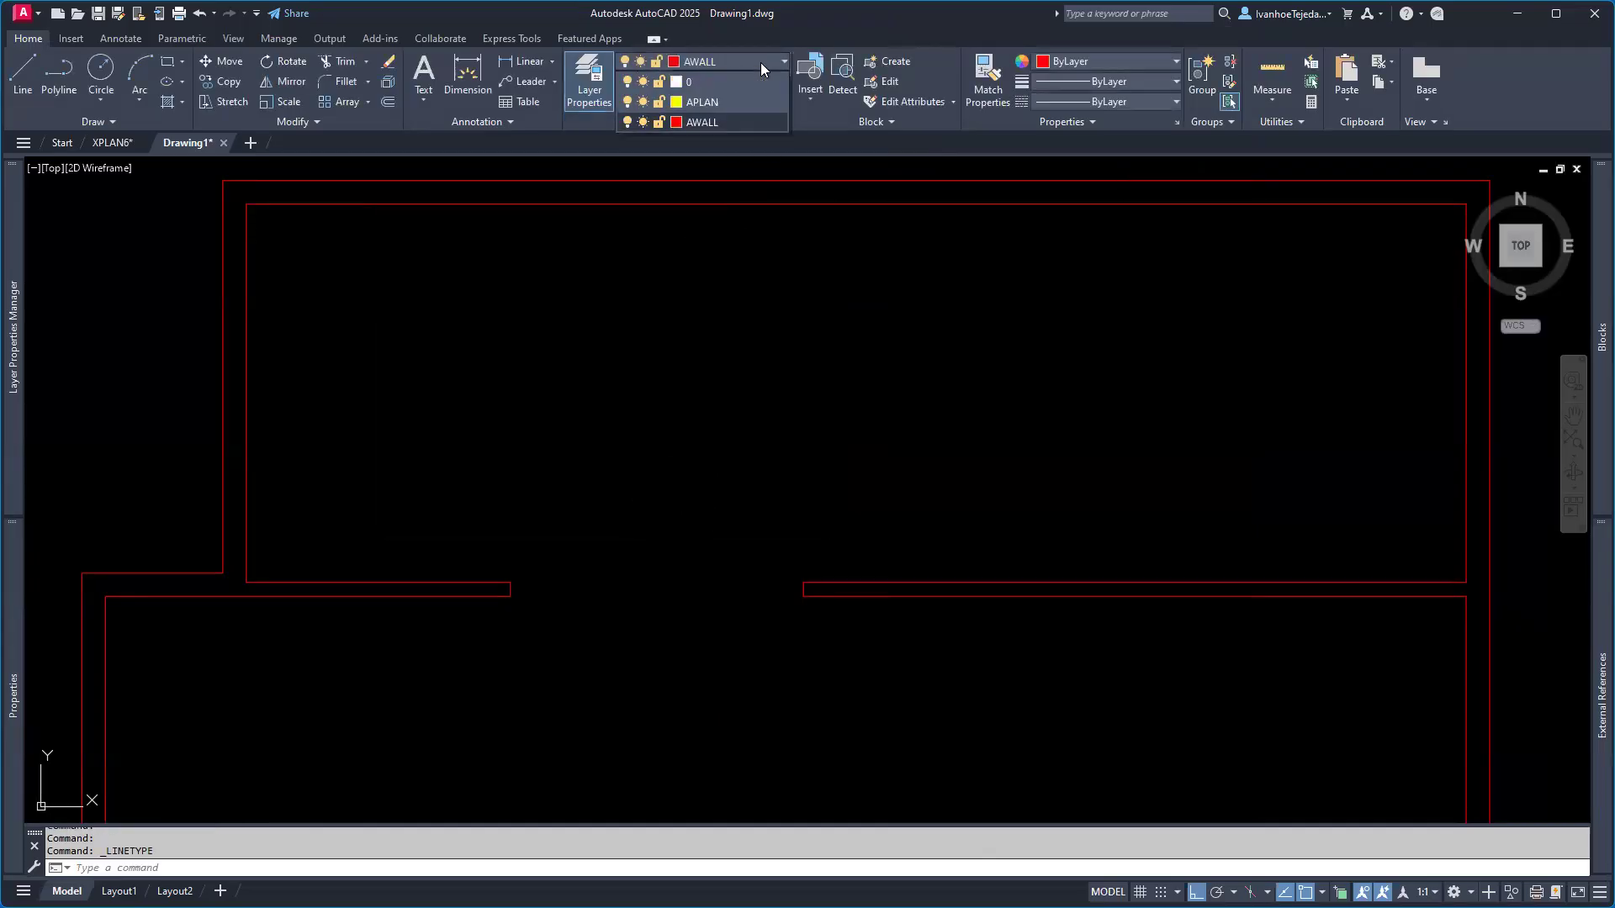
left_click(726, 102)
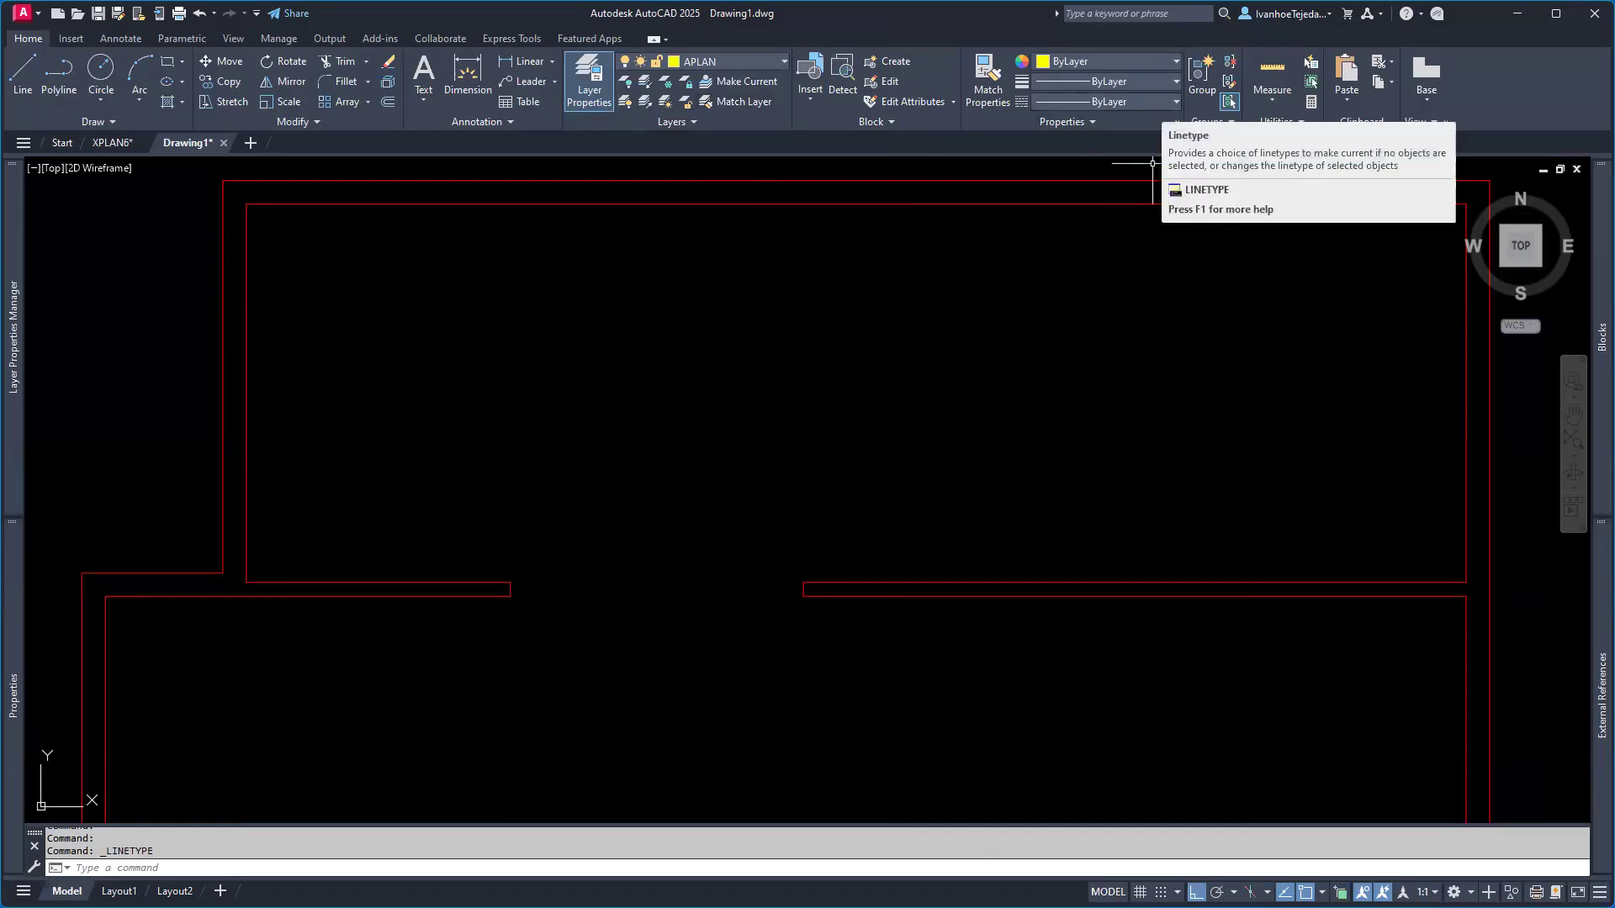
type("l")
key("Return")
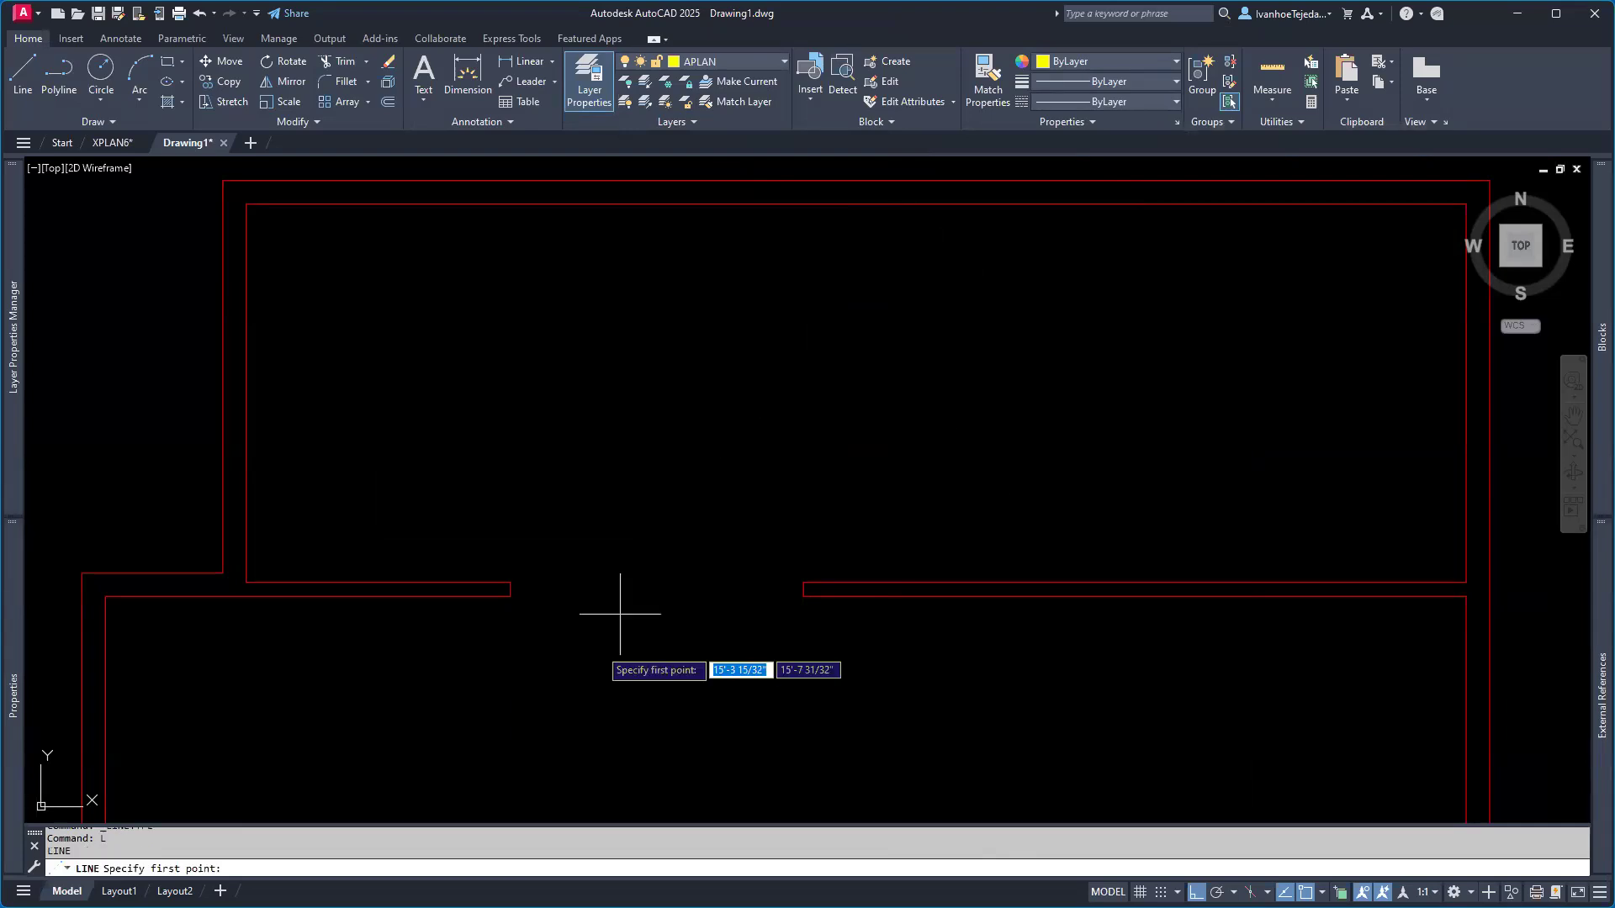
left_click(509, 581)
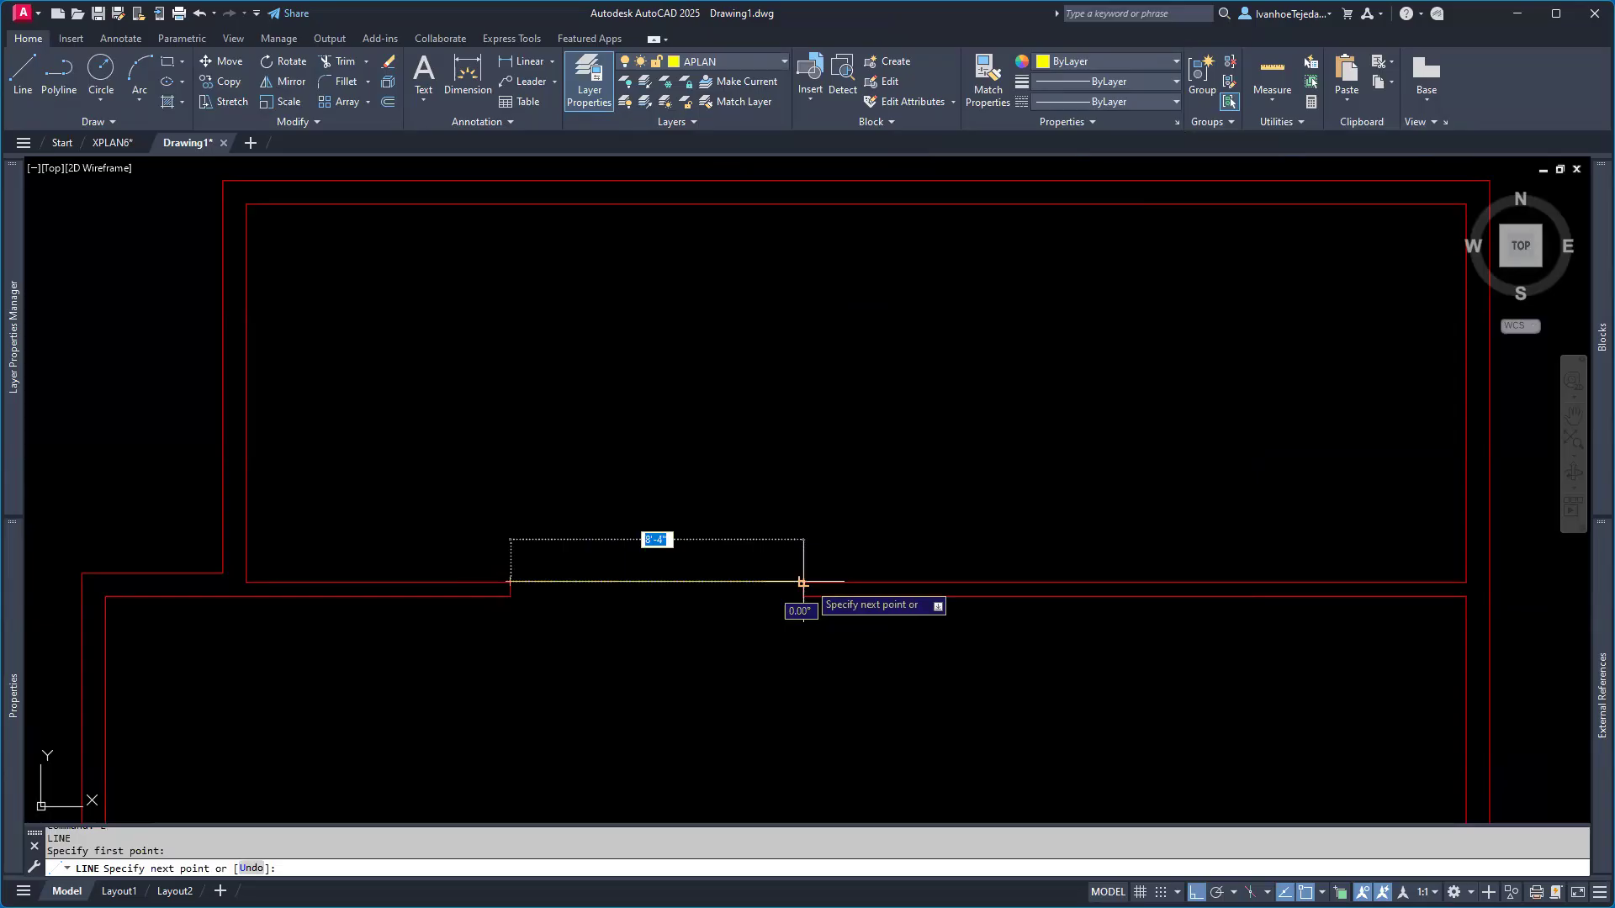
left_click(801, 581)
key("Return")
- Draw a second line across the hallway opening, joining the ends of the lower wall face
key("Return")
left_click(804, 596)
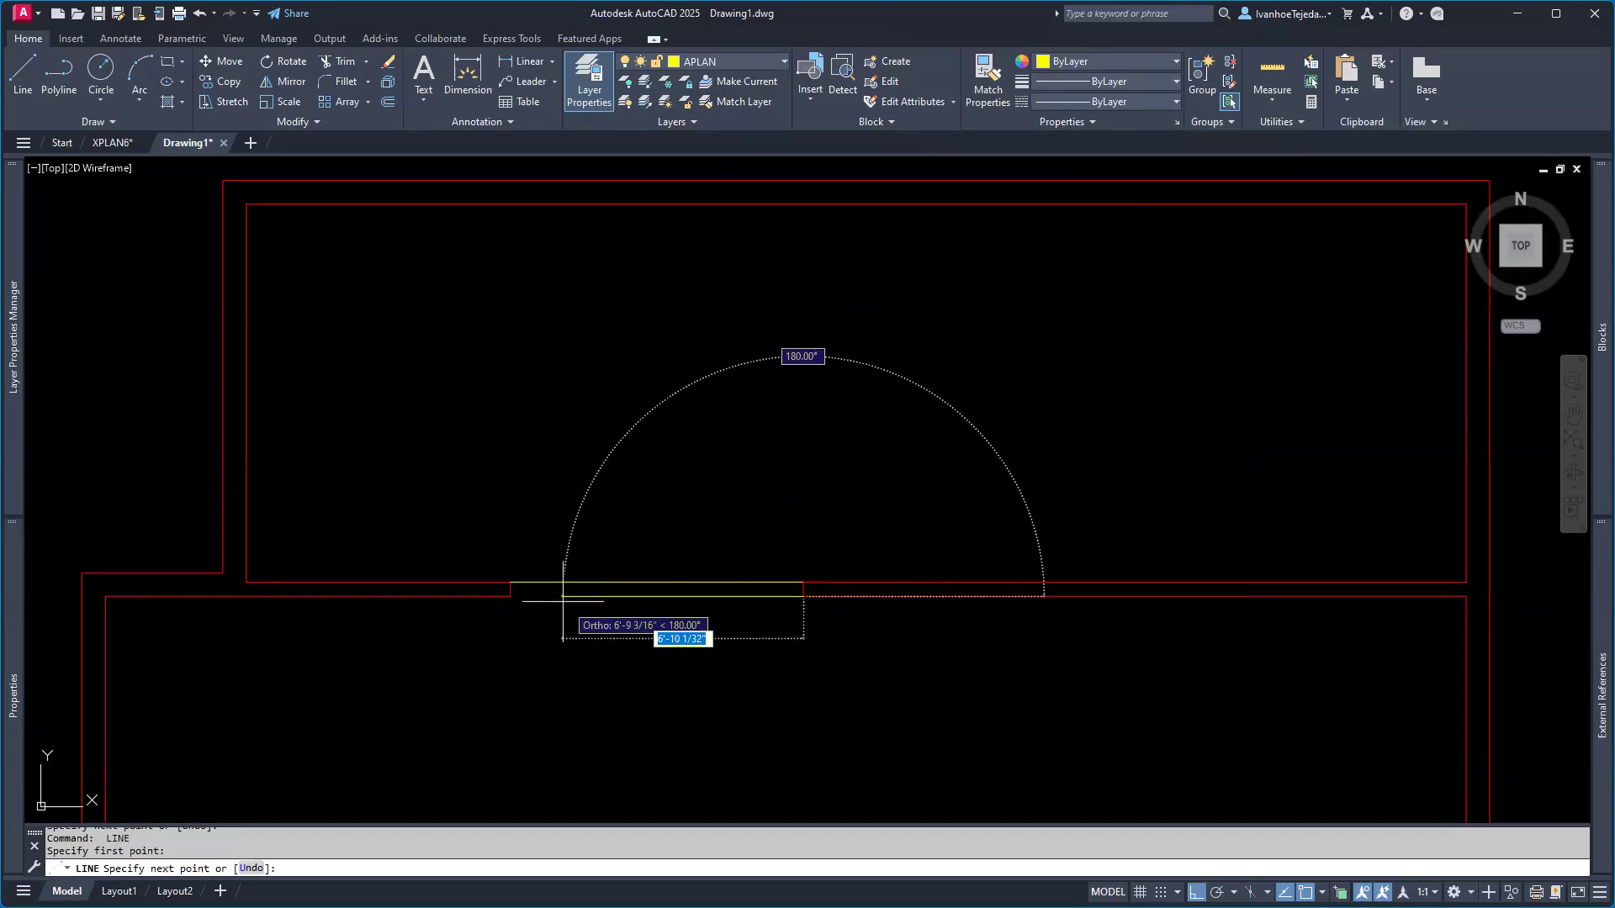
left_click(510, 597)
key("Return")
- Change the linetype of both hallway opening lines to DASHEDX2
middle_click_drag(588, 642, 1022, 578)
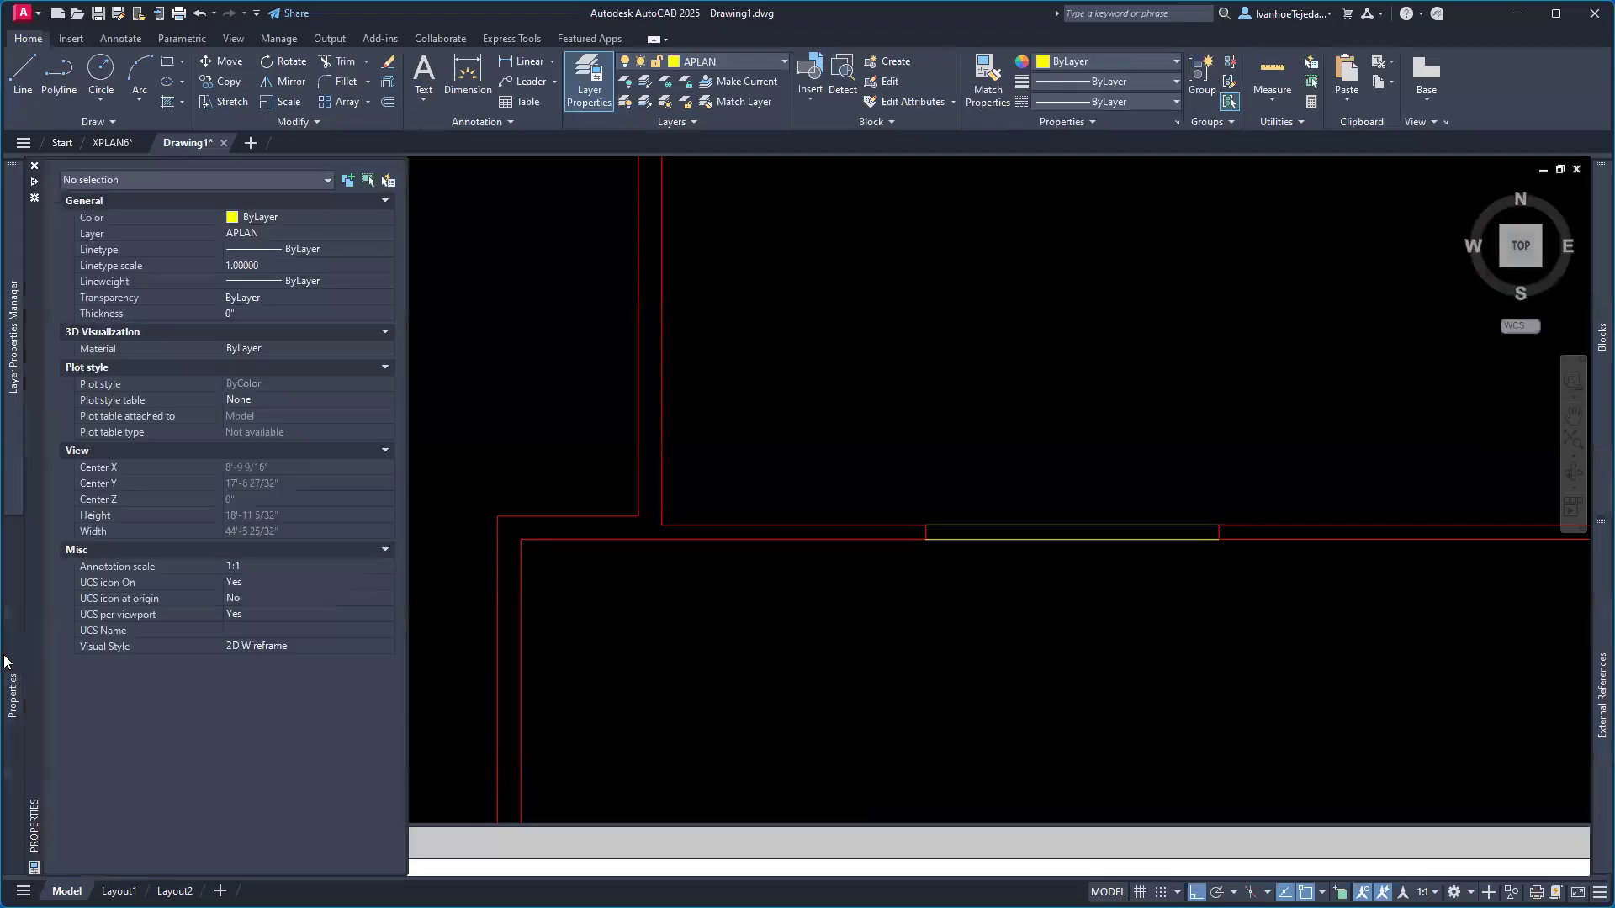
left_click(1151, 599)
left_click(1039, 463)
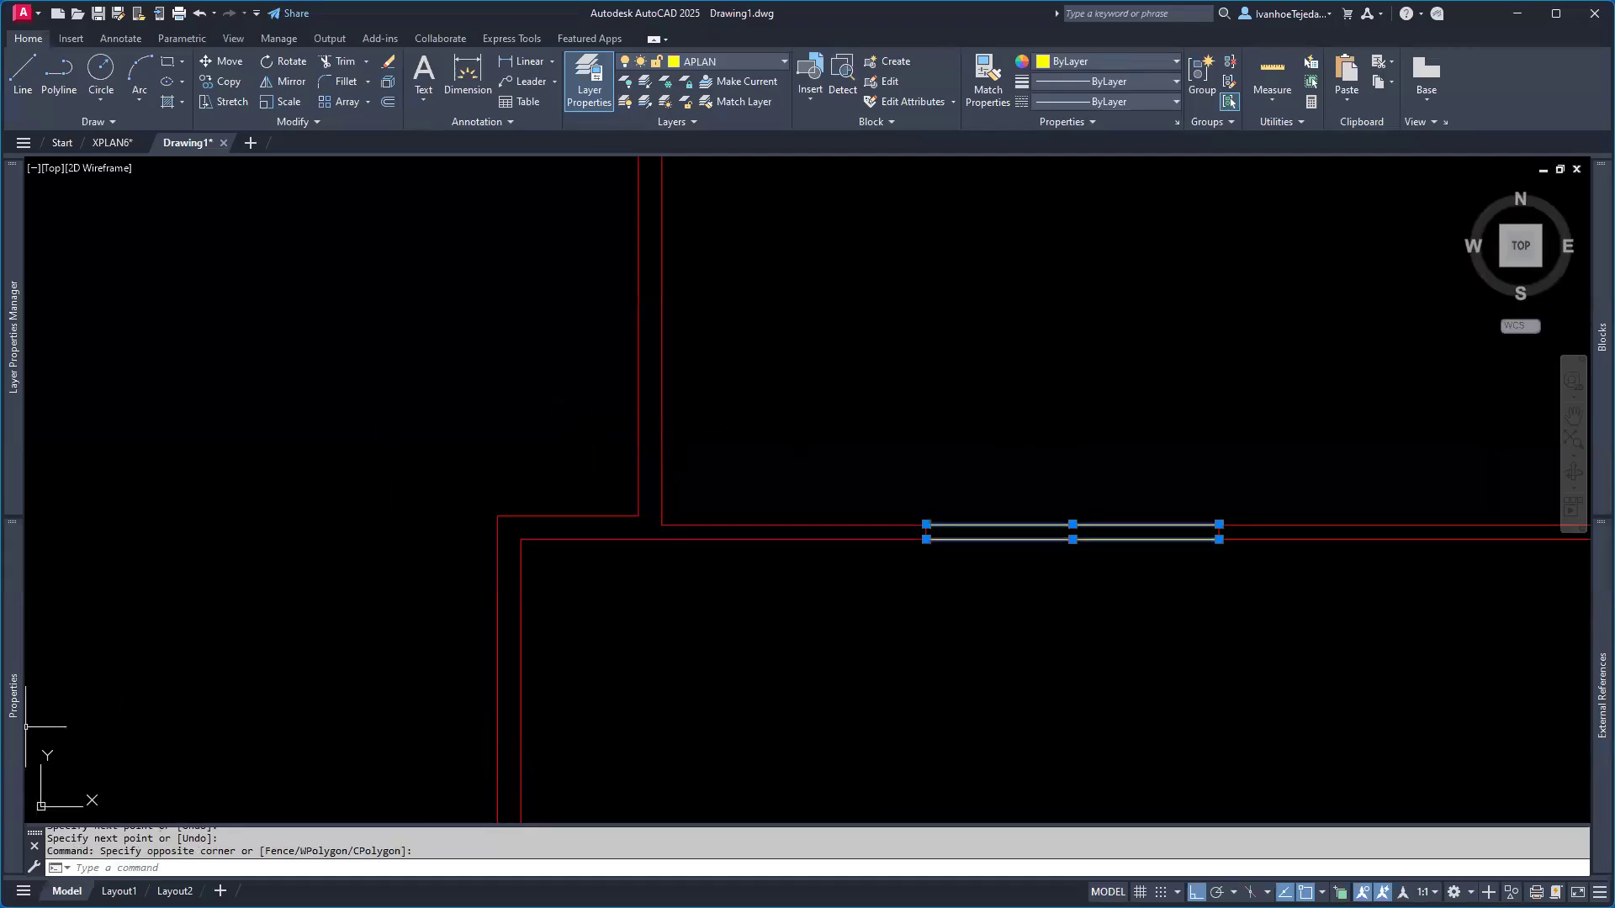
mouse_move(15, 723)
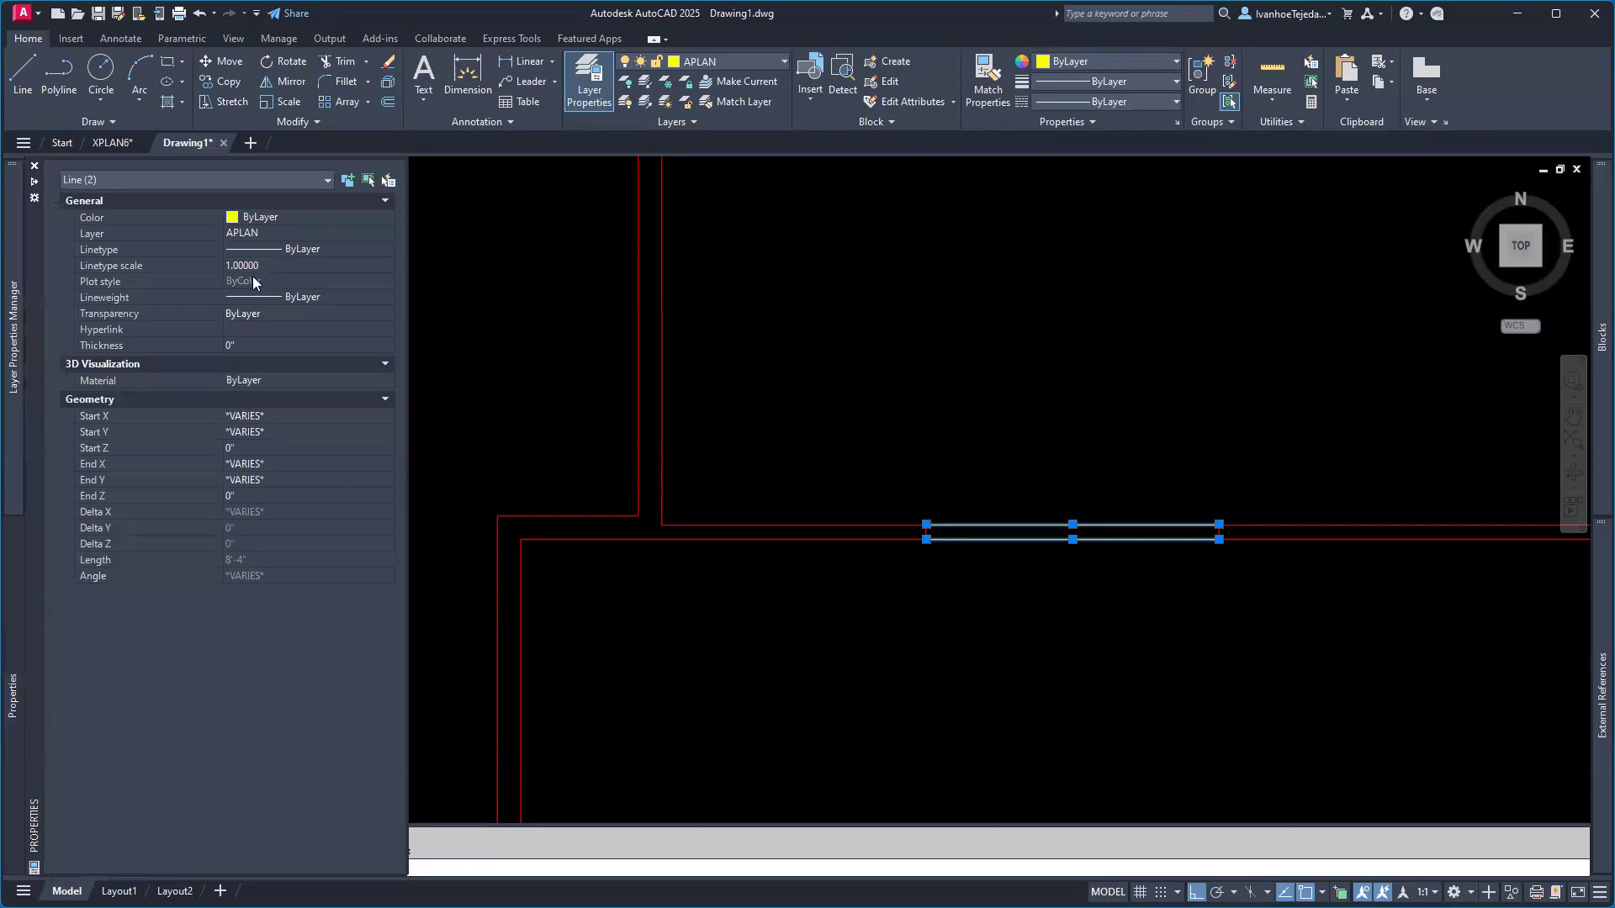
left_click(338, 249)
left_click(387, 249)
left_click(323, 311)
- Try linetype scales of 12 and 24 on the two hallway opening lines
left_click(278, 270)
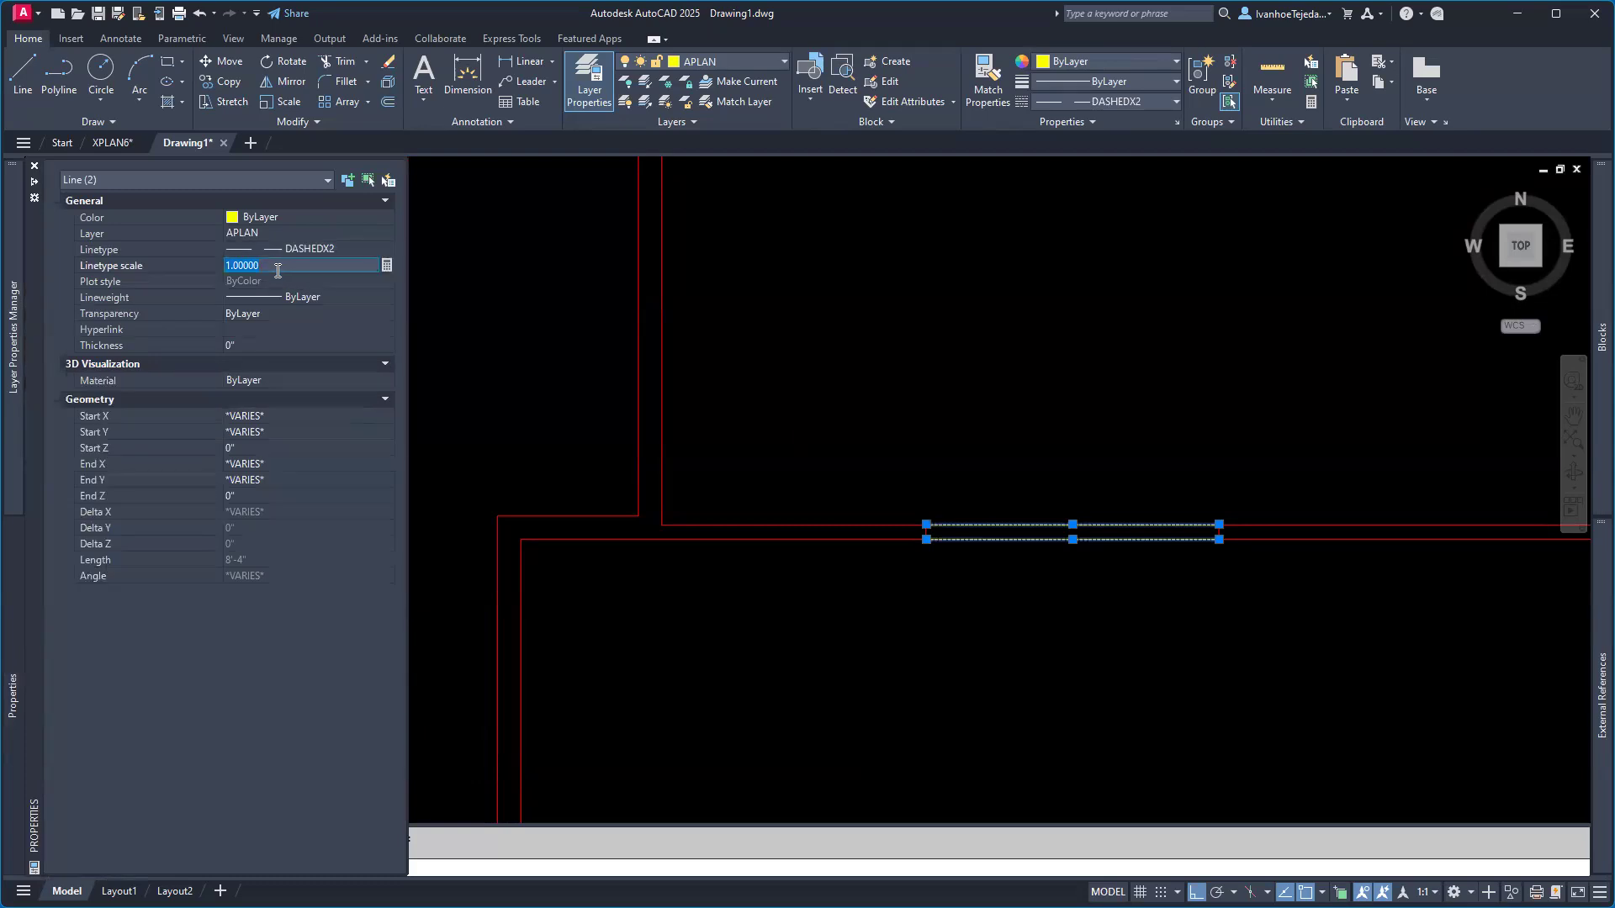
type("12")
key("Return")
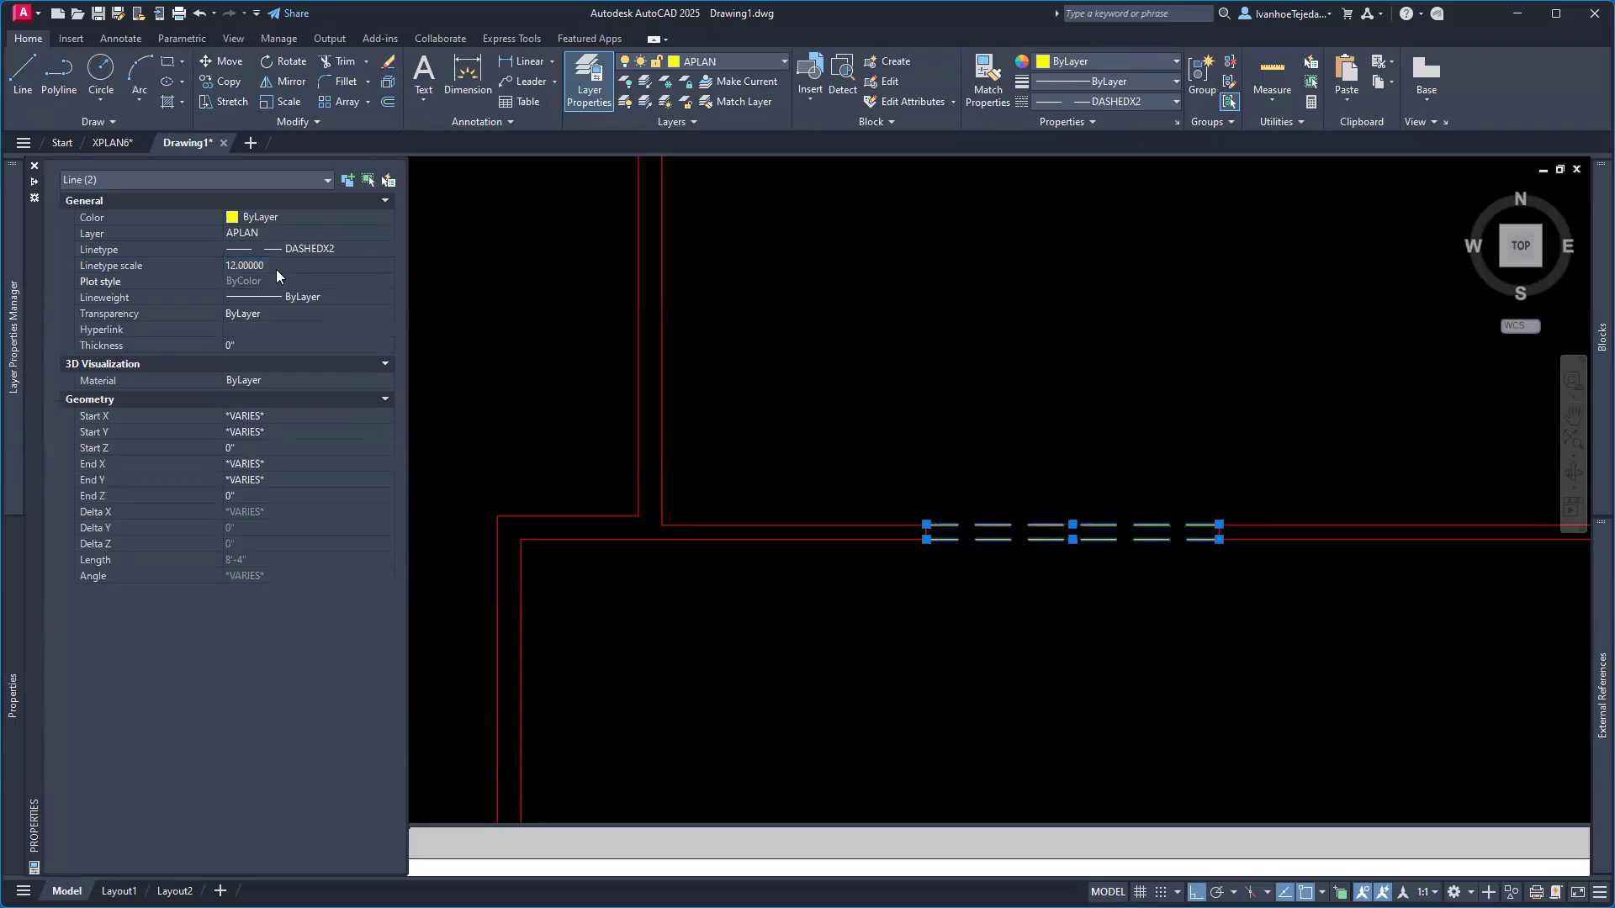
left_click(276, 267)
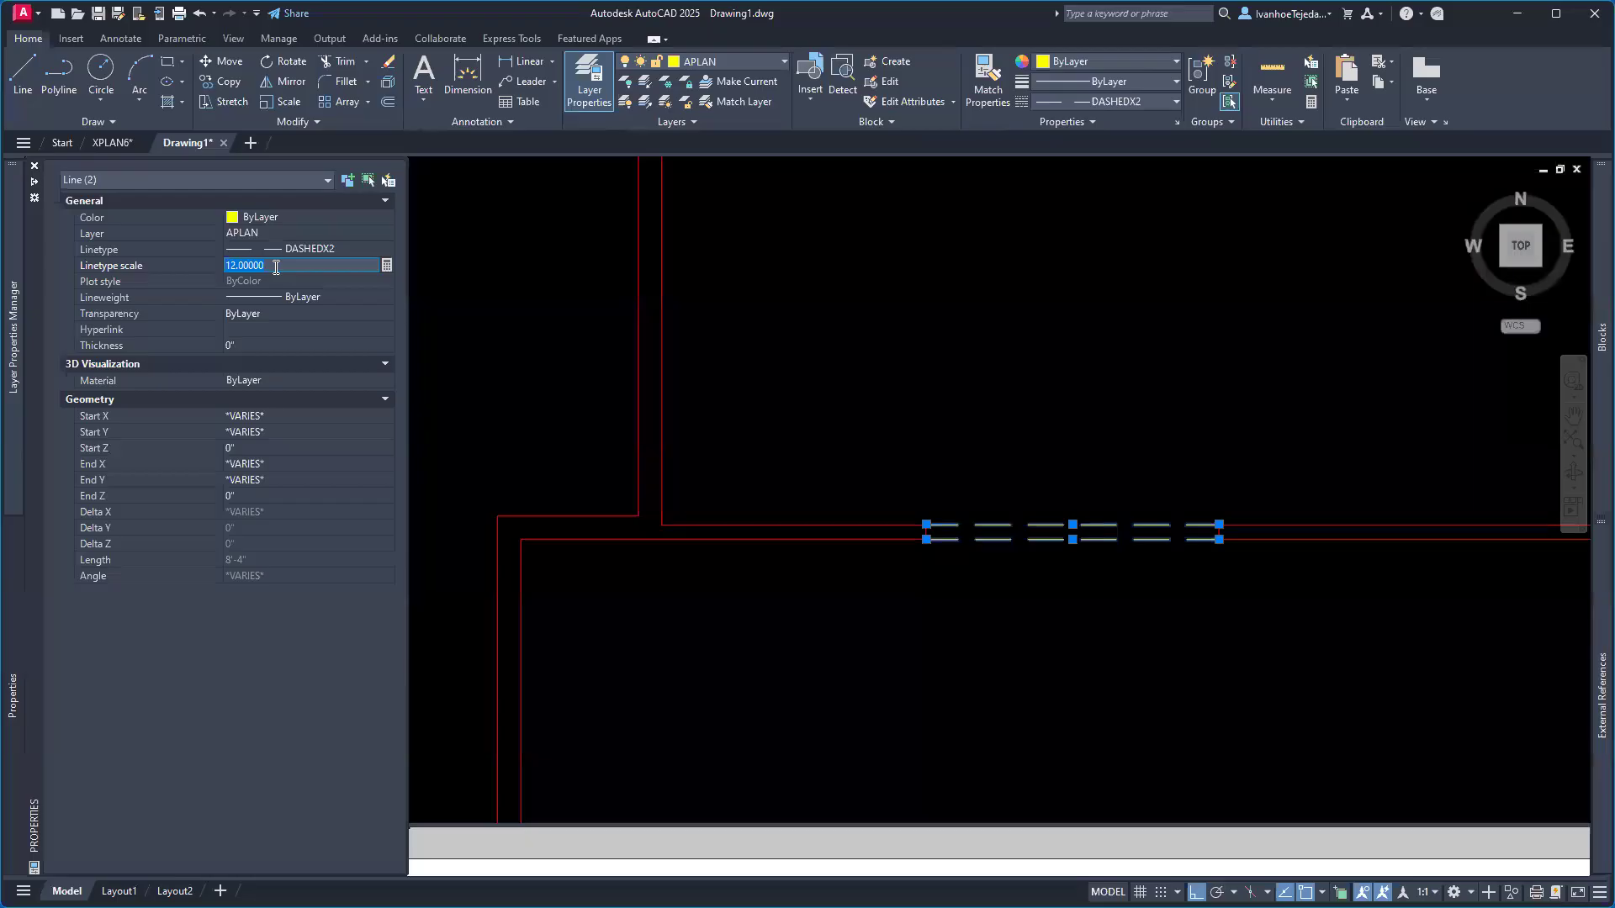
type("24")
key("Return")
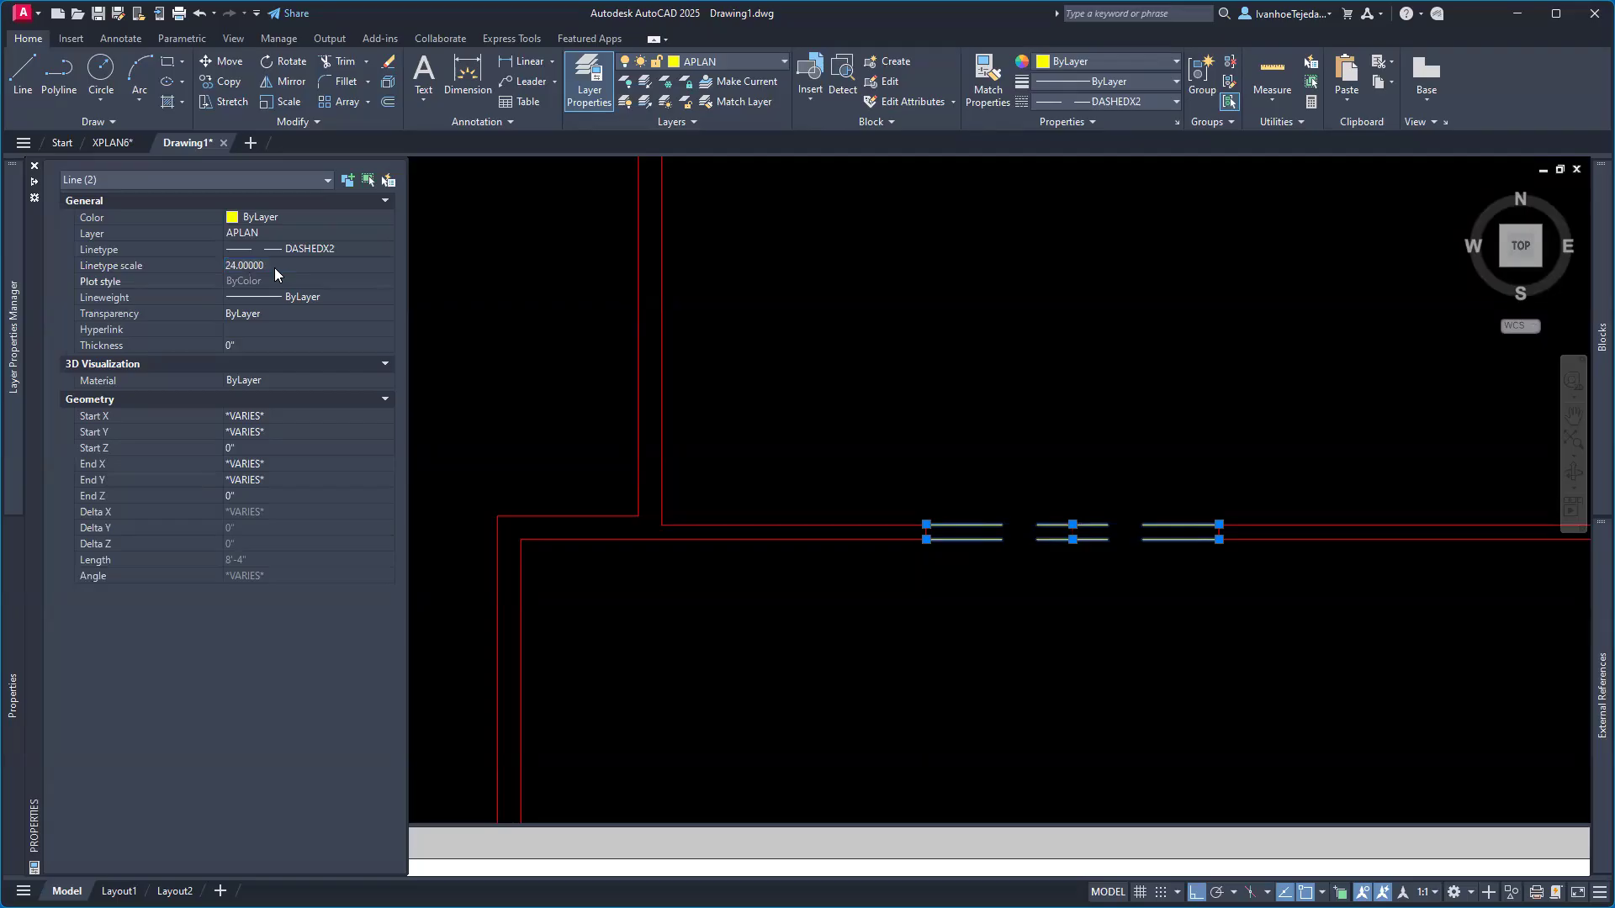
- Set the linetype scale of the two hallway opening lines to 6 and deselect them
left_click(275, 267)
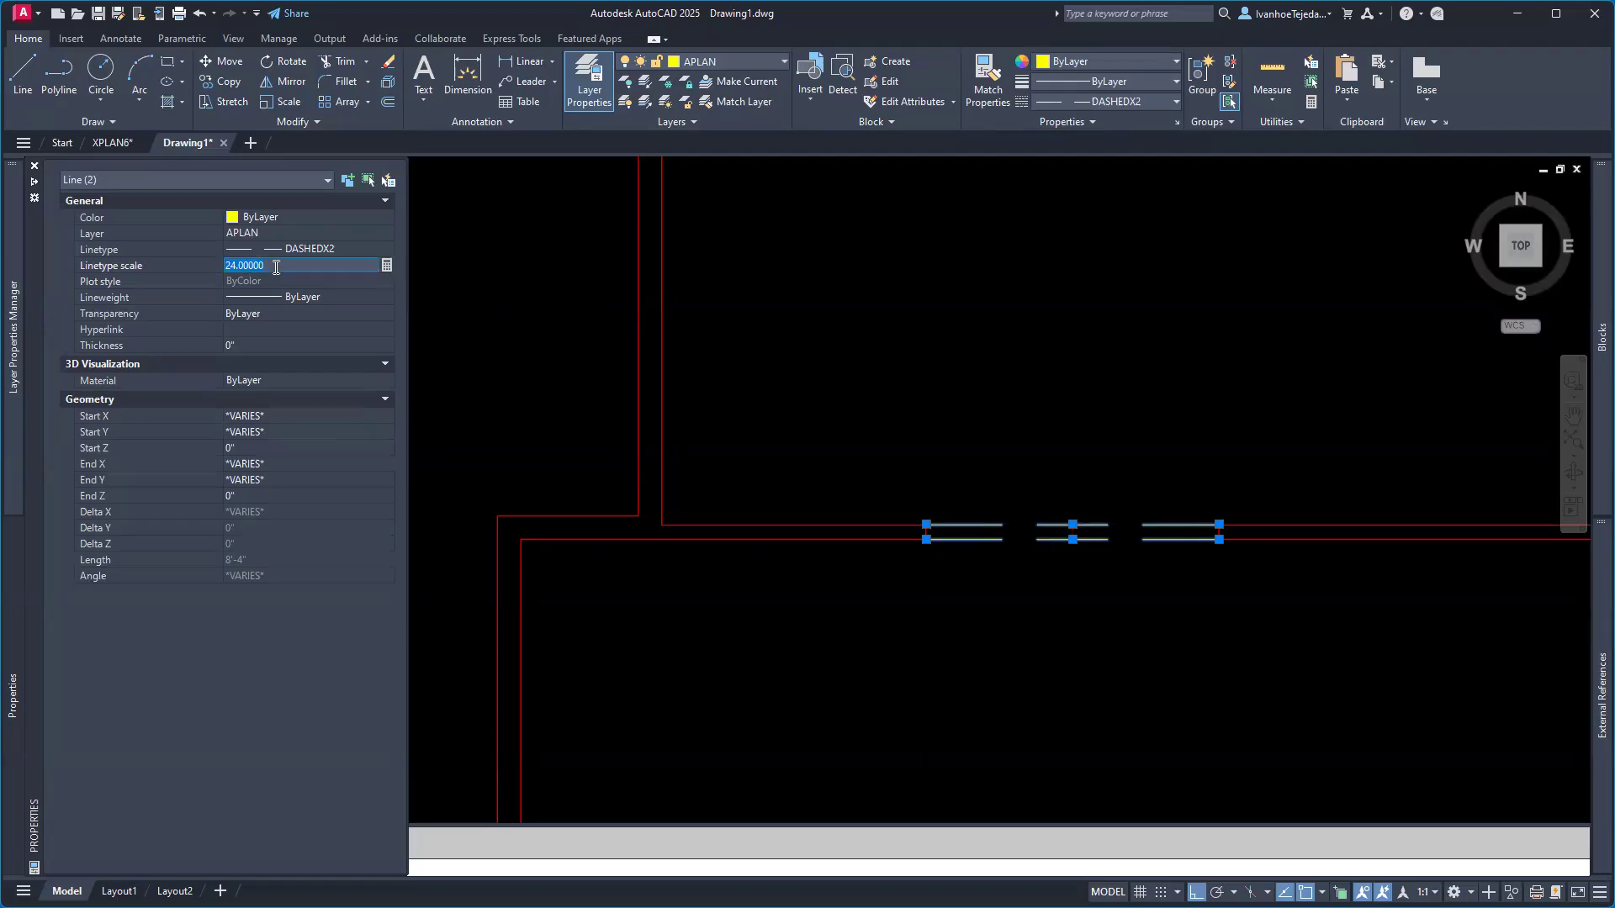
type("6")
key("Return")
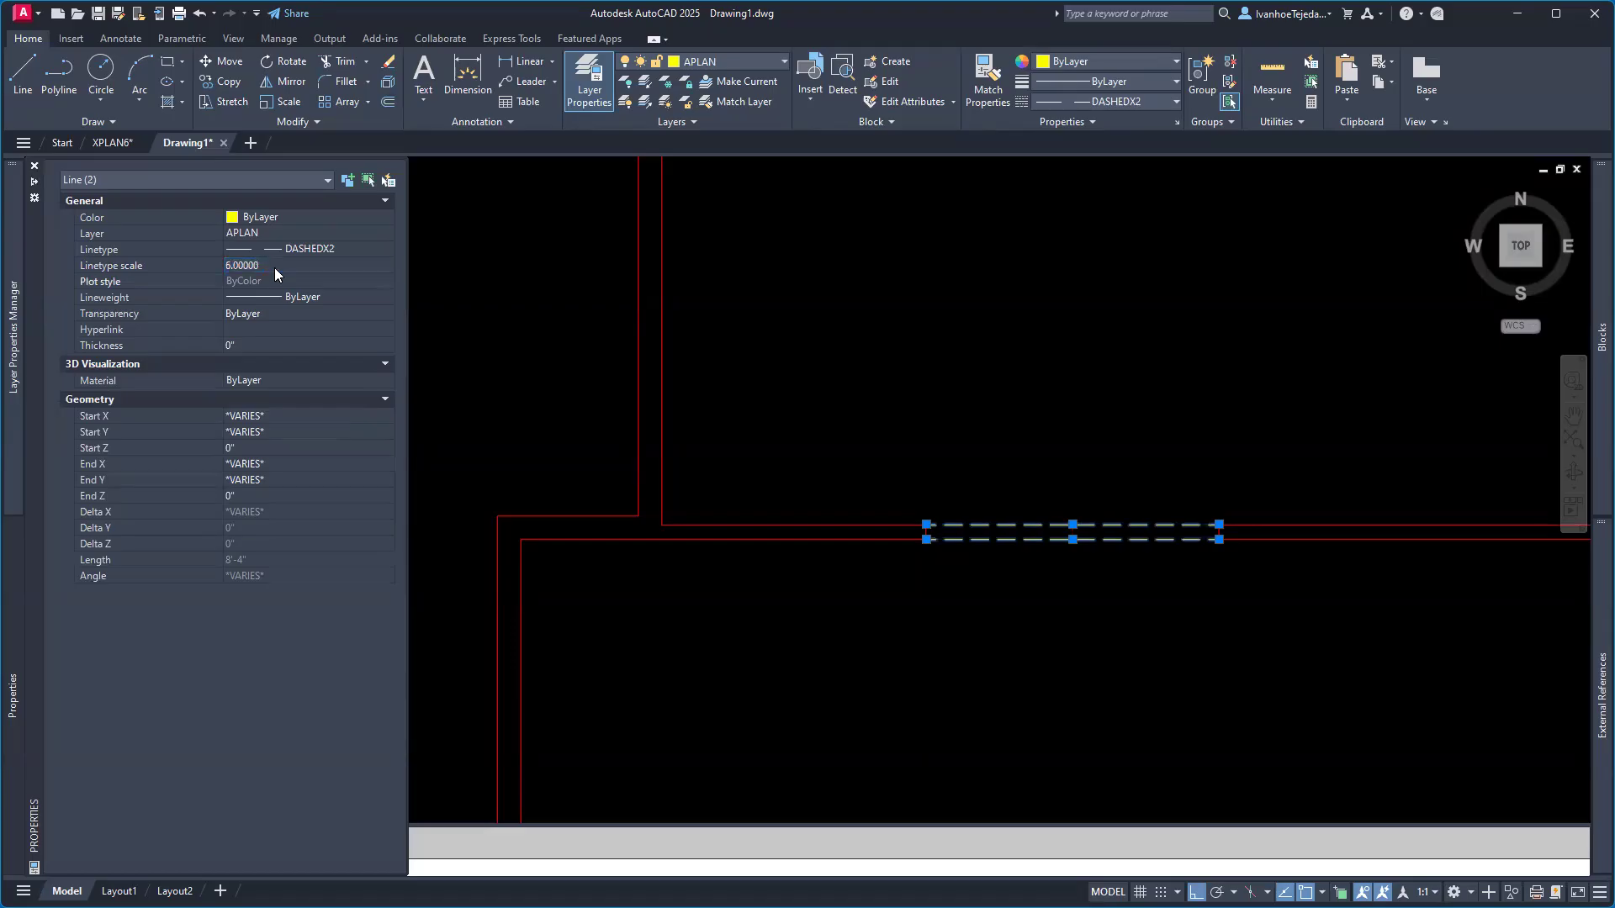
key("ctrl+1")
key("Escape")
middle_click_drag(1061, 612, 882, 660)
scroll(917, 531, "down", 2)
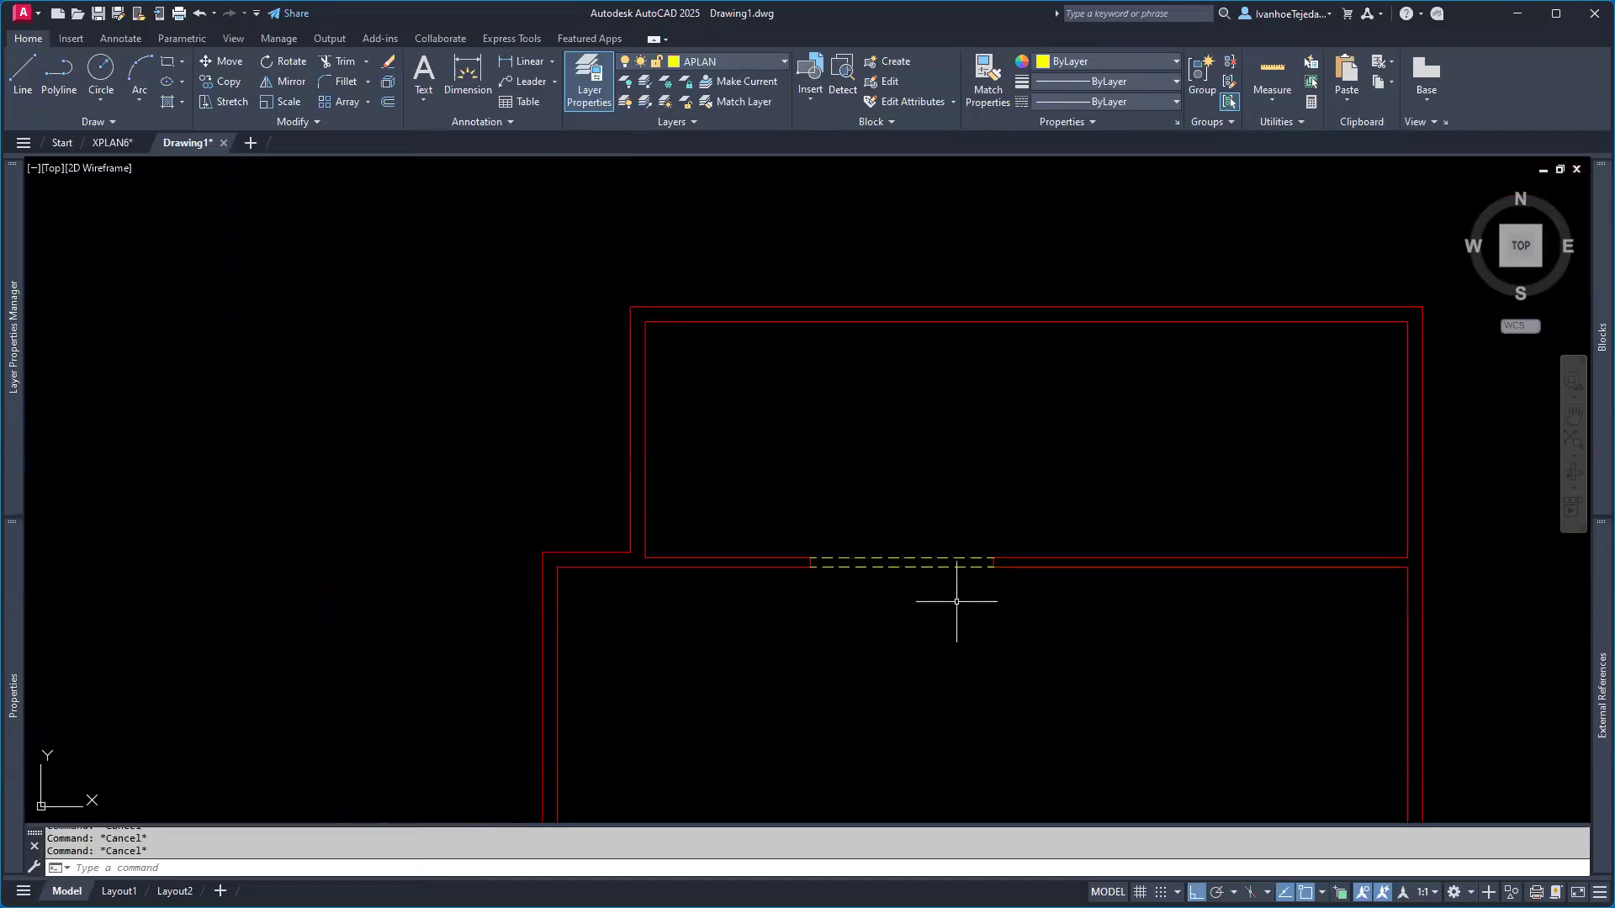
middle_click_drag(857, 576, 797, 566)
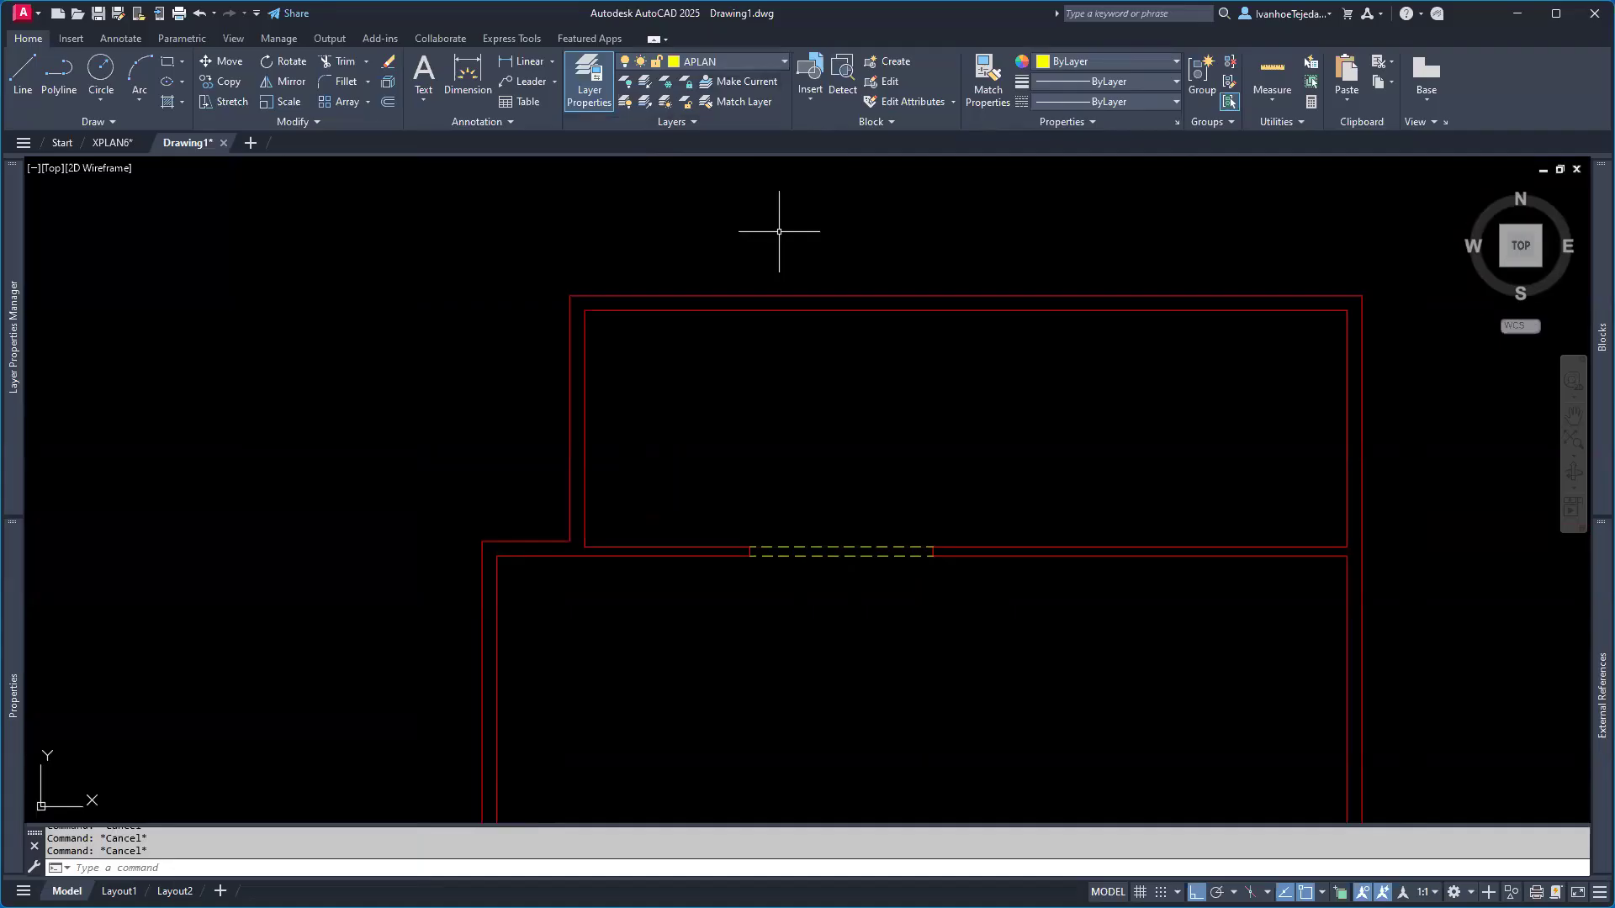
scroll(846, 328, "down", 3)
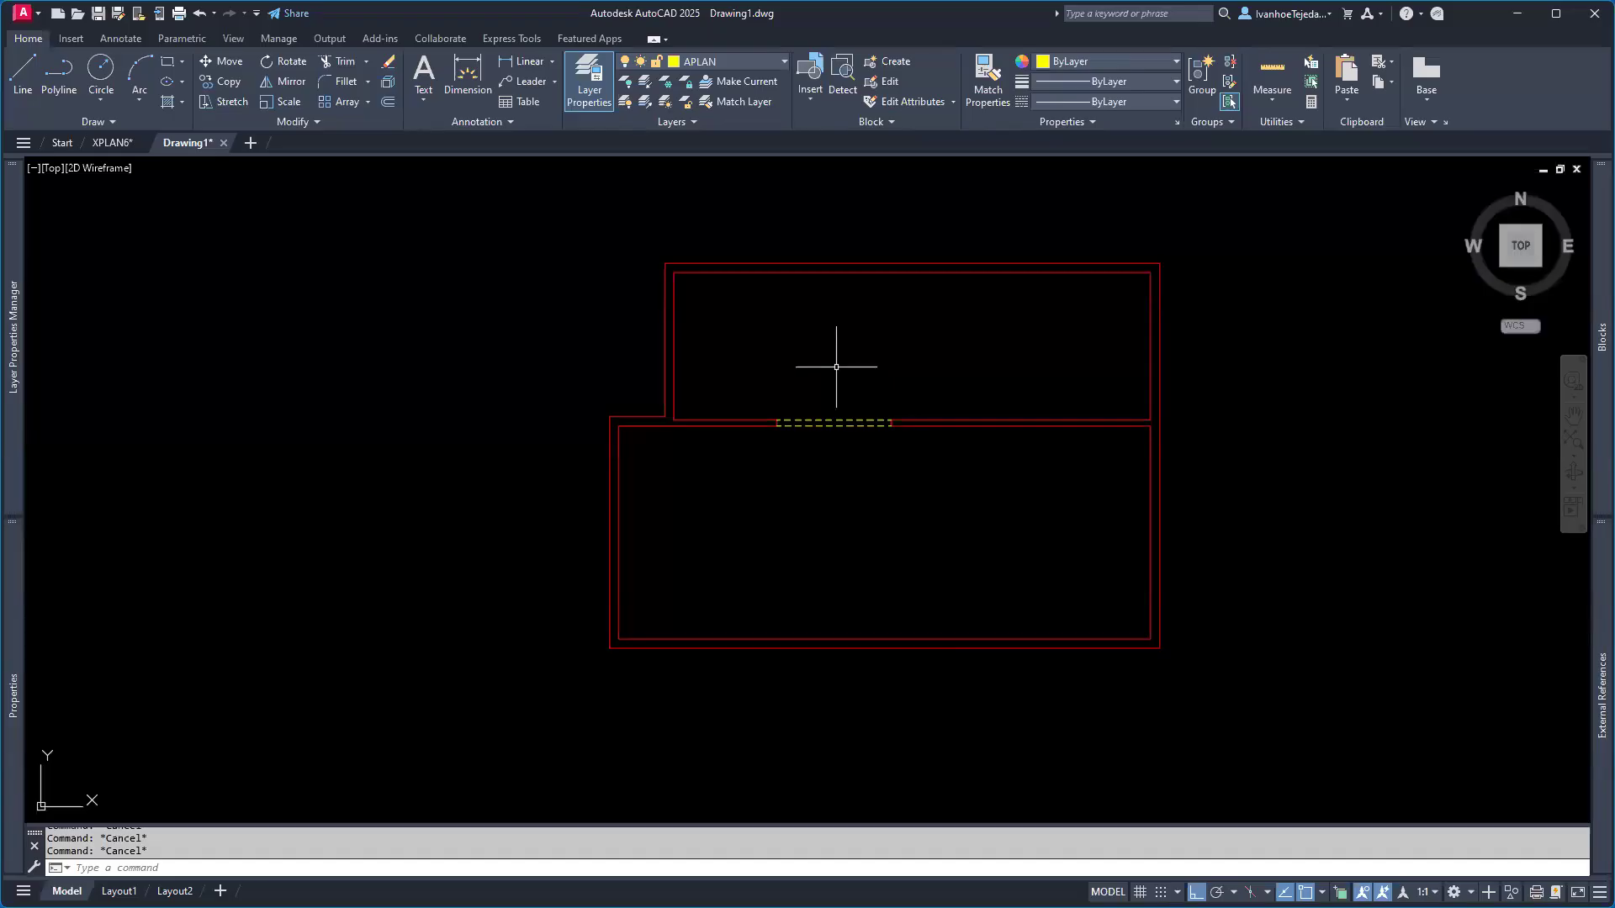
- Examine the doors, hallway opening and room layout of the reference floor plan in XPLAN6
left_click(96, 140)
scroll(807, 577, "down", 2)
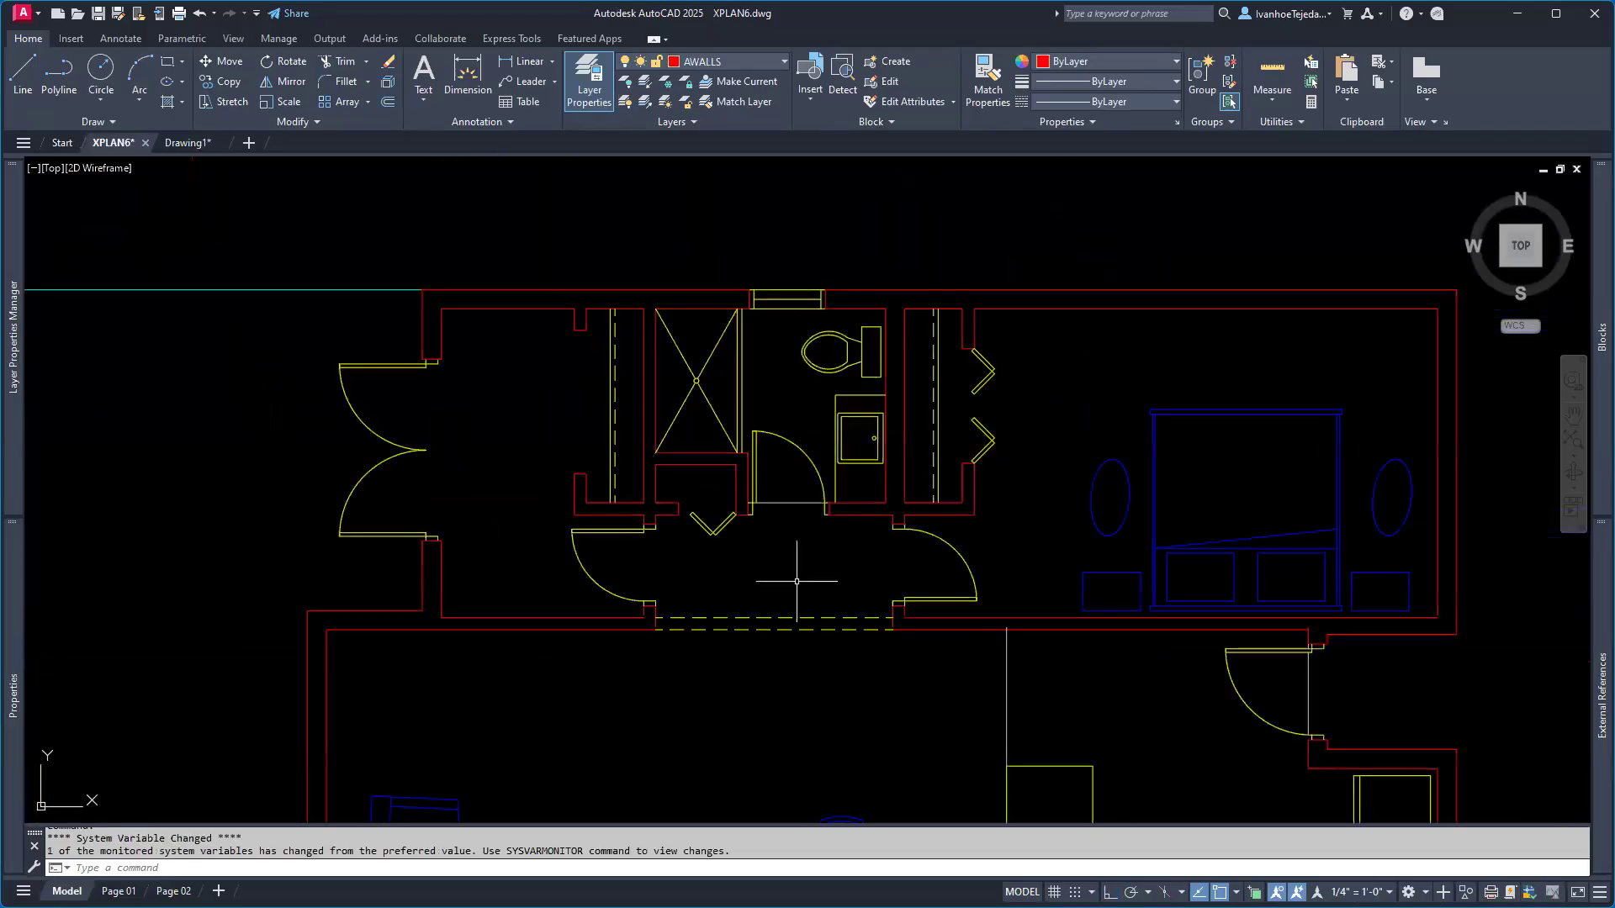
middle_click_drag(696, 618, 1061, 627)
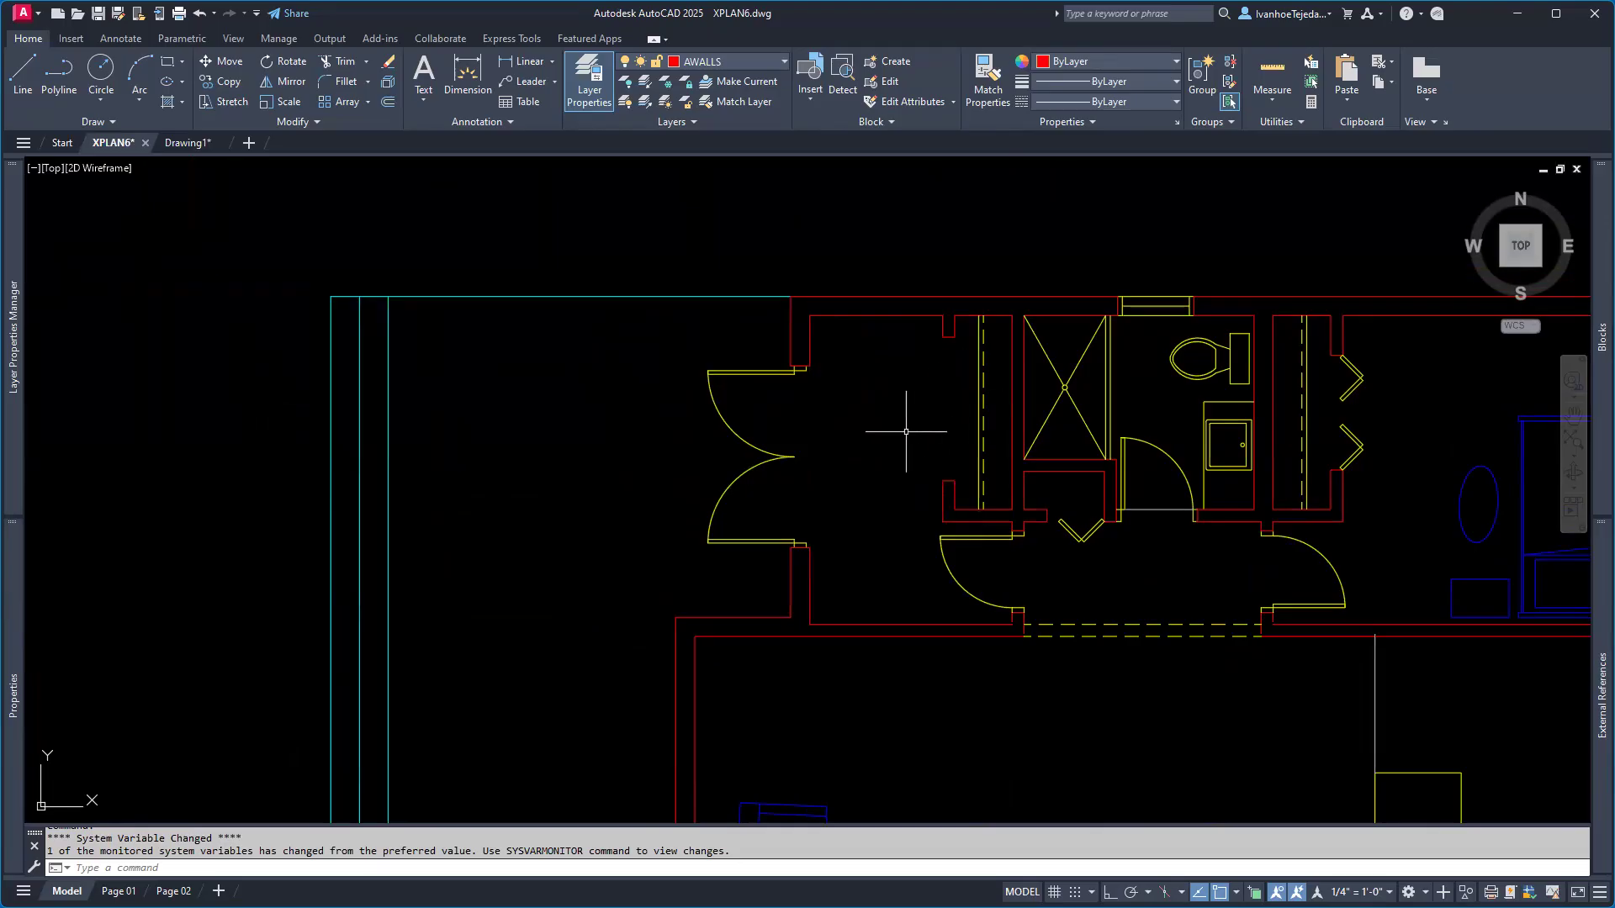
middle_click_drag(906, 431, 642, 371)
scroll(635, 371, "down", 4)
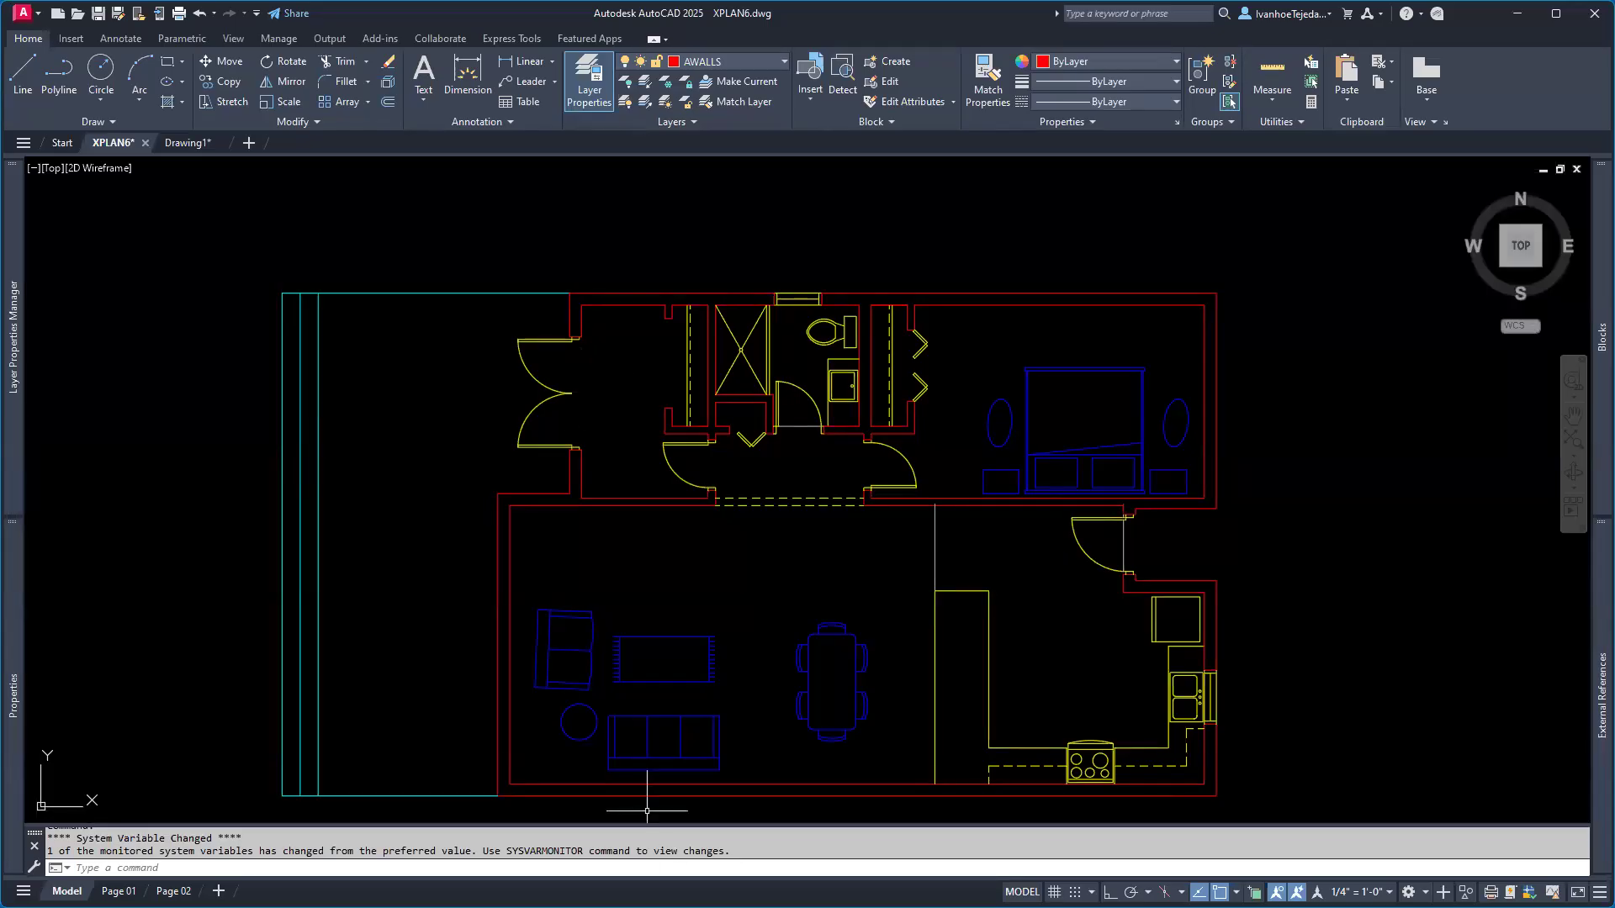
key("alt+Tab")
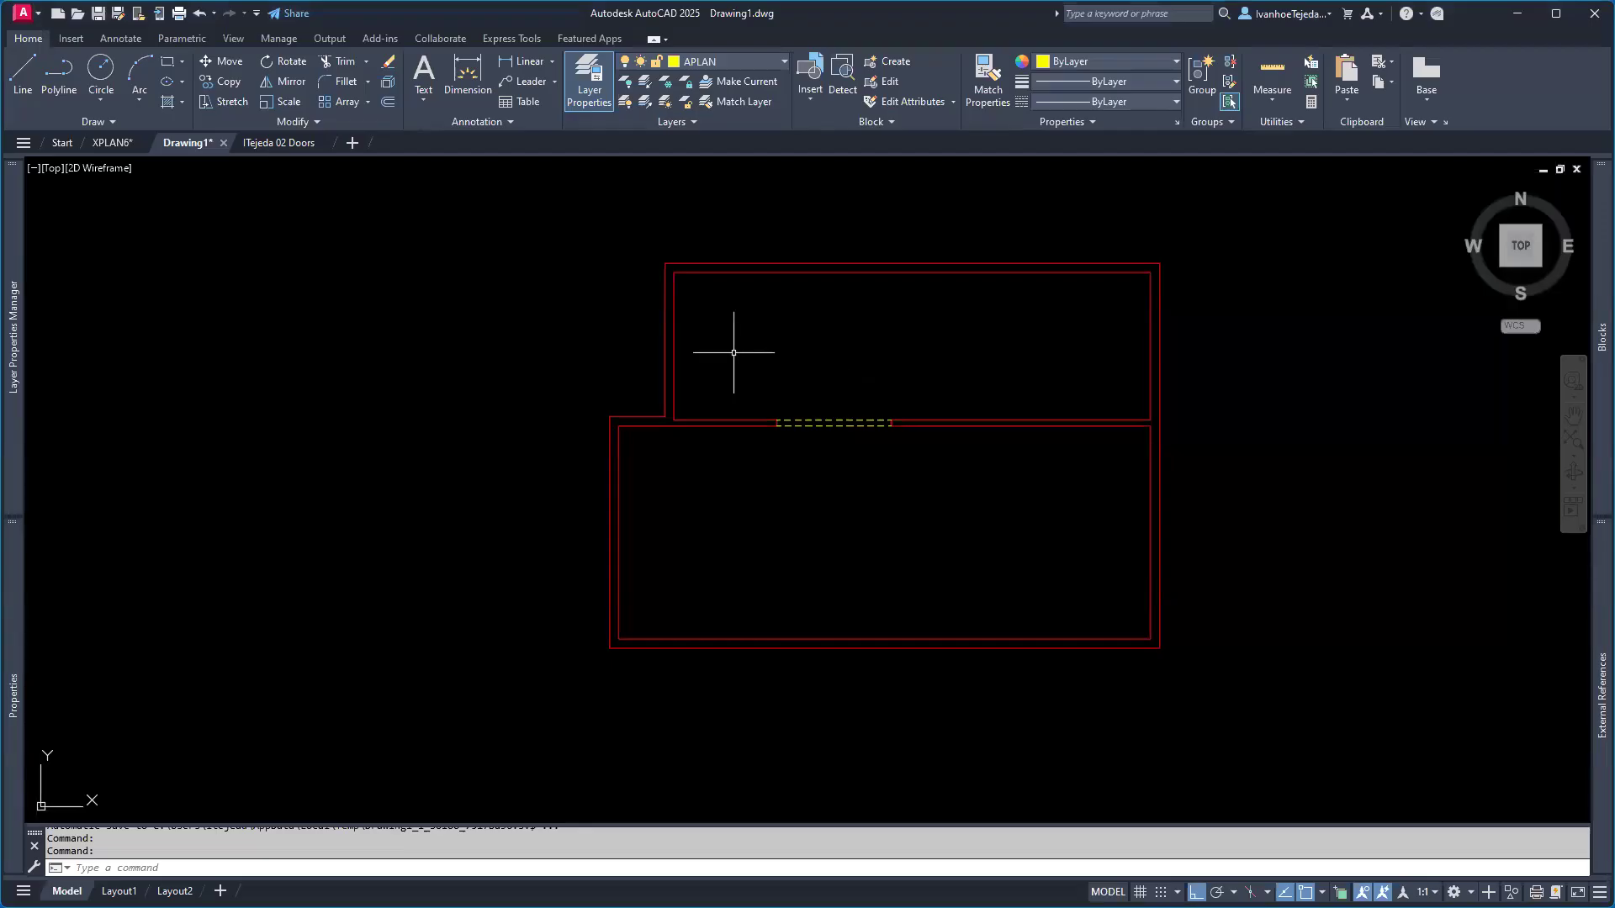
- In XPLAN6, inspect the double door block's geometry, insertion point and flip parameter in the Block Editor, and close the editor
left_click(104, 144)
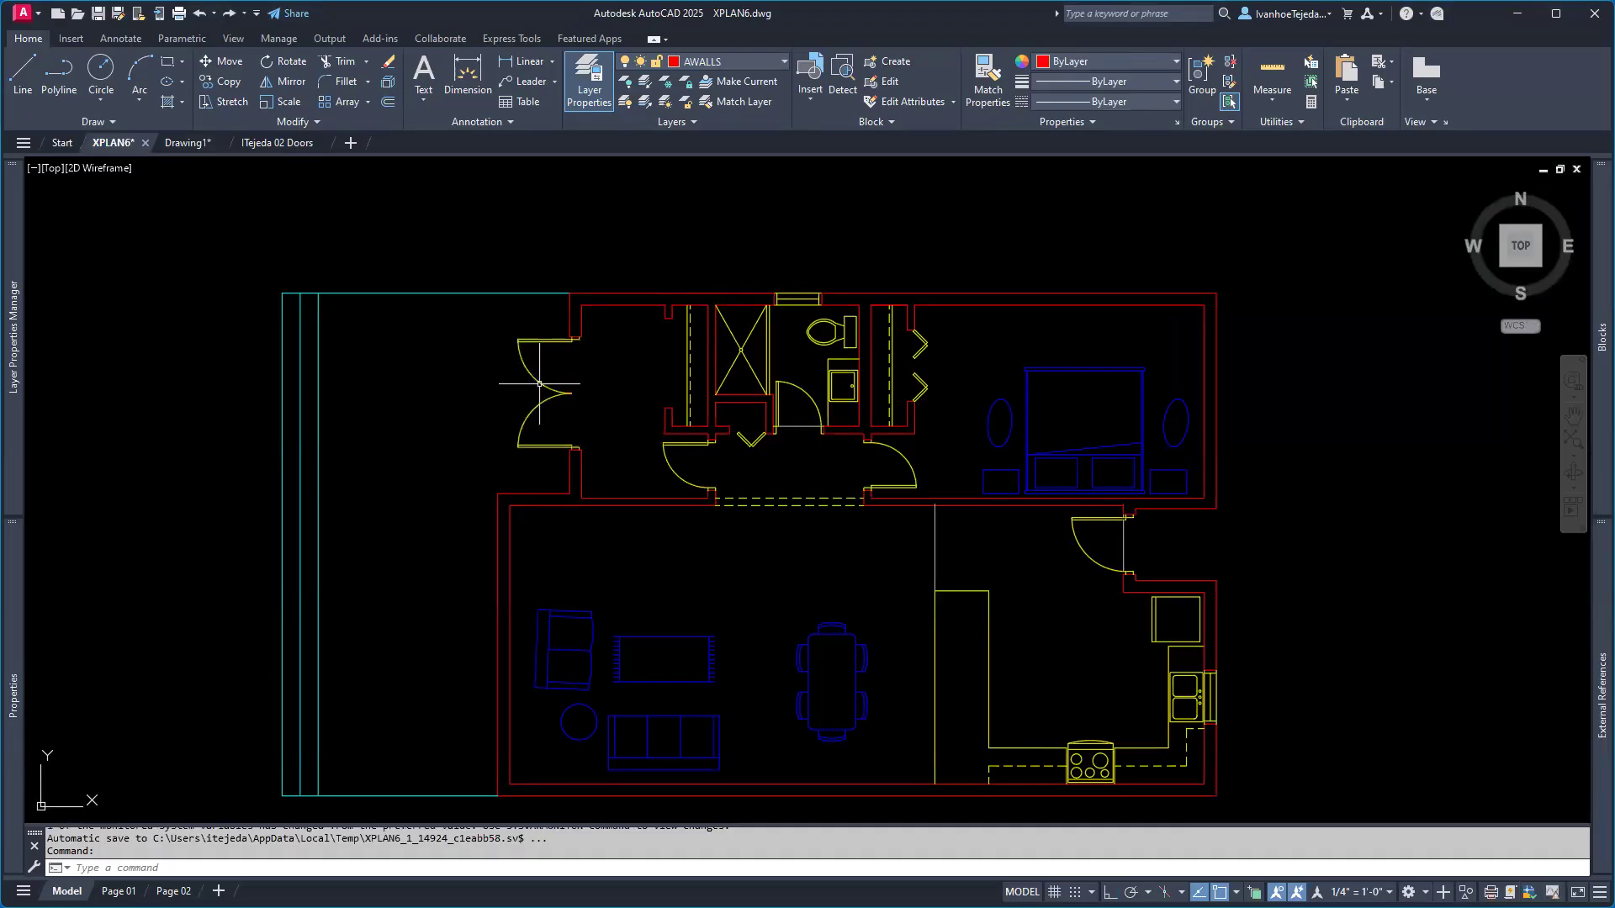
left_click(538, 385)
scroll(572, 350, "up", 5)
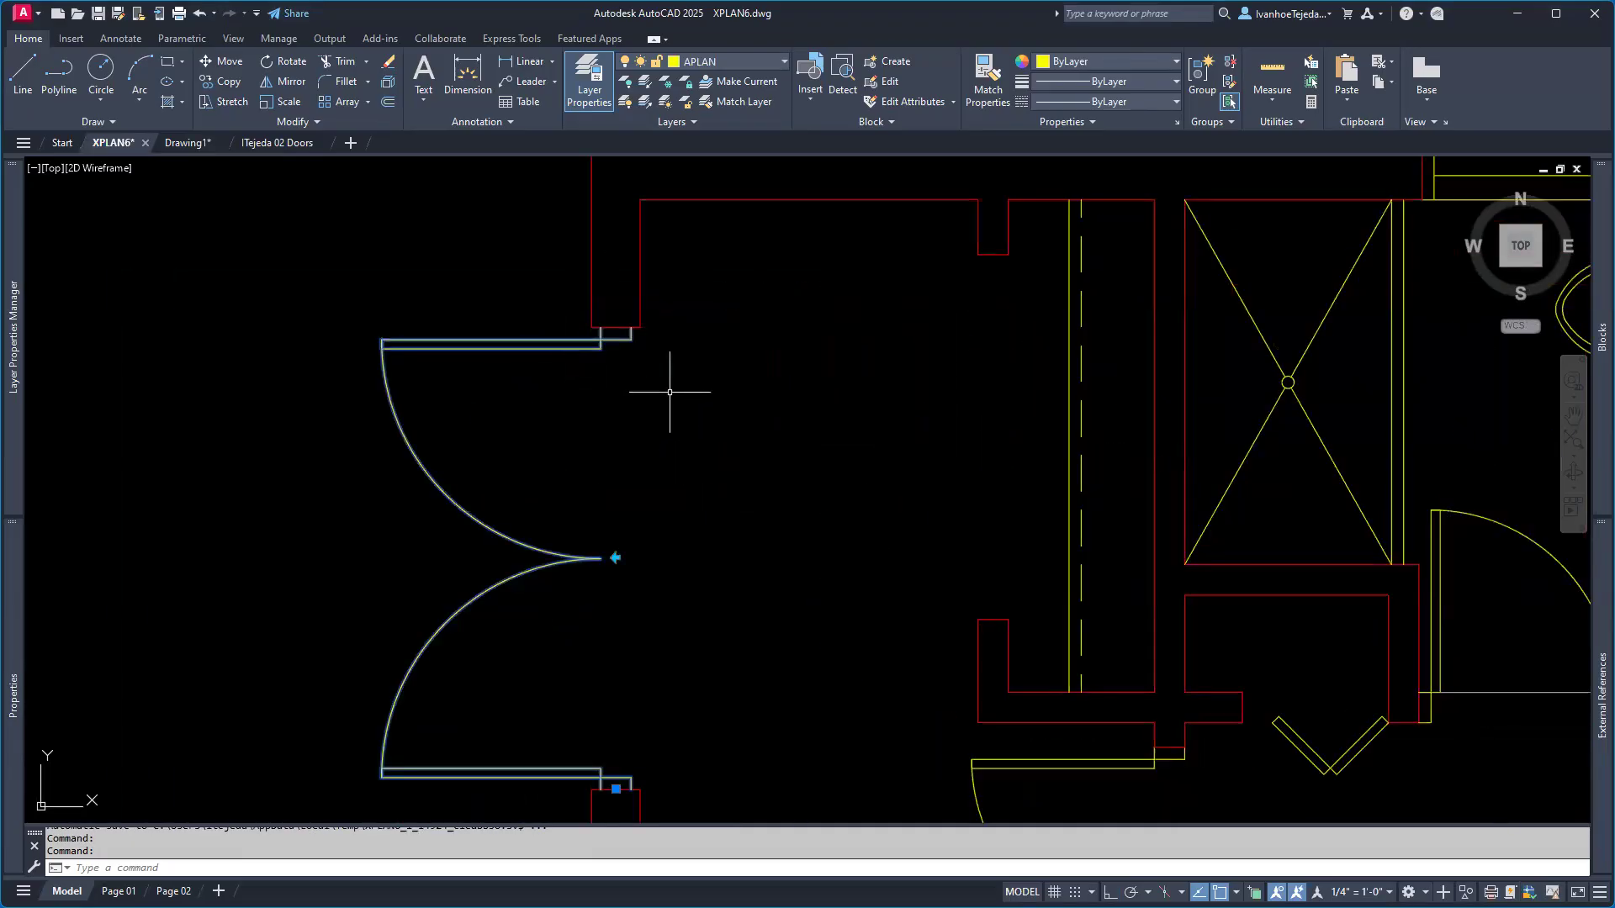
mouse_move(659, 462)
middle_mouse_down()
mouse_move(811, 367)
mouse_move(855, 371)
middle_mouse_up()
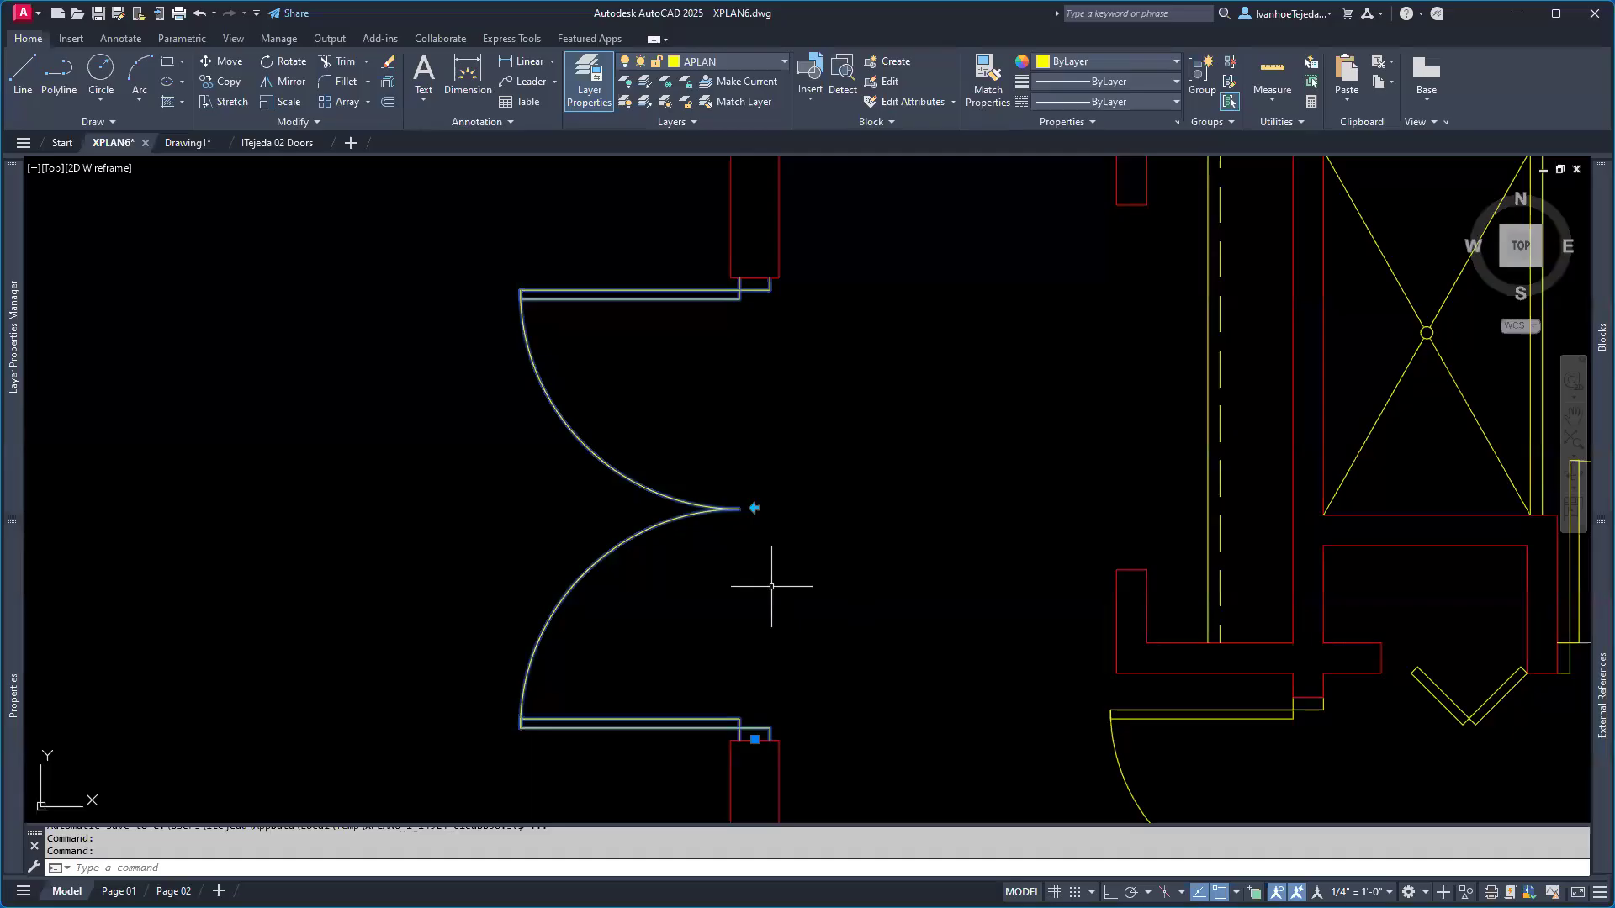
right_click(643, 487)
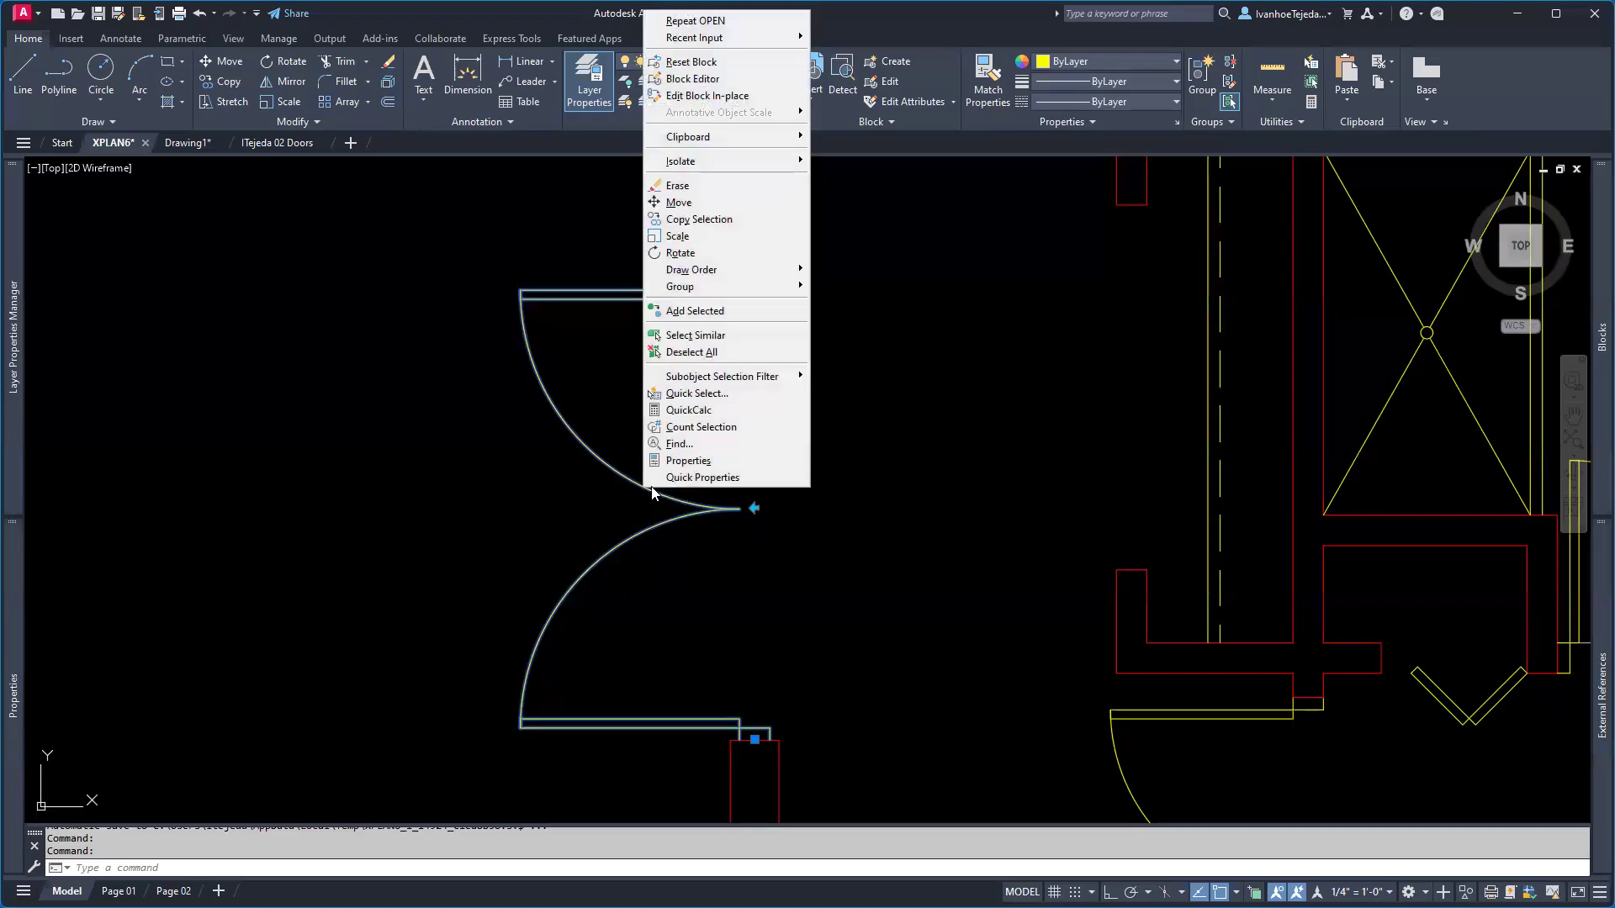
left_click(715, 79)
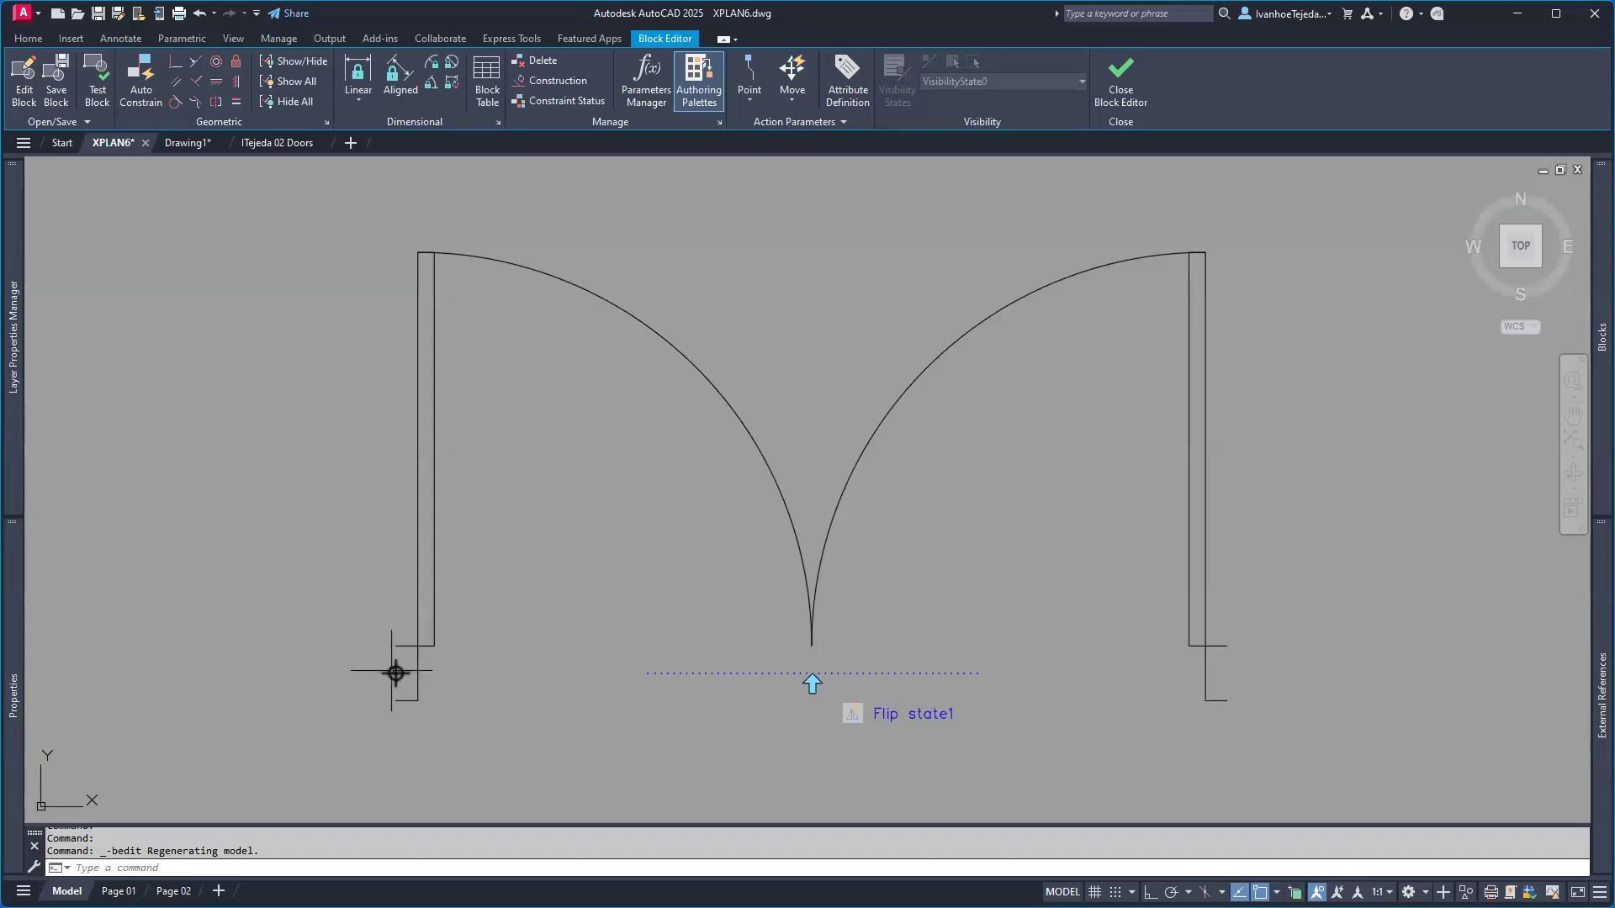
left_click(1124, 80)
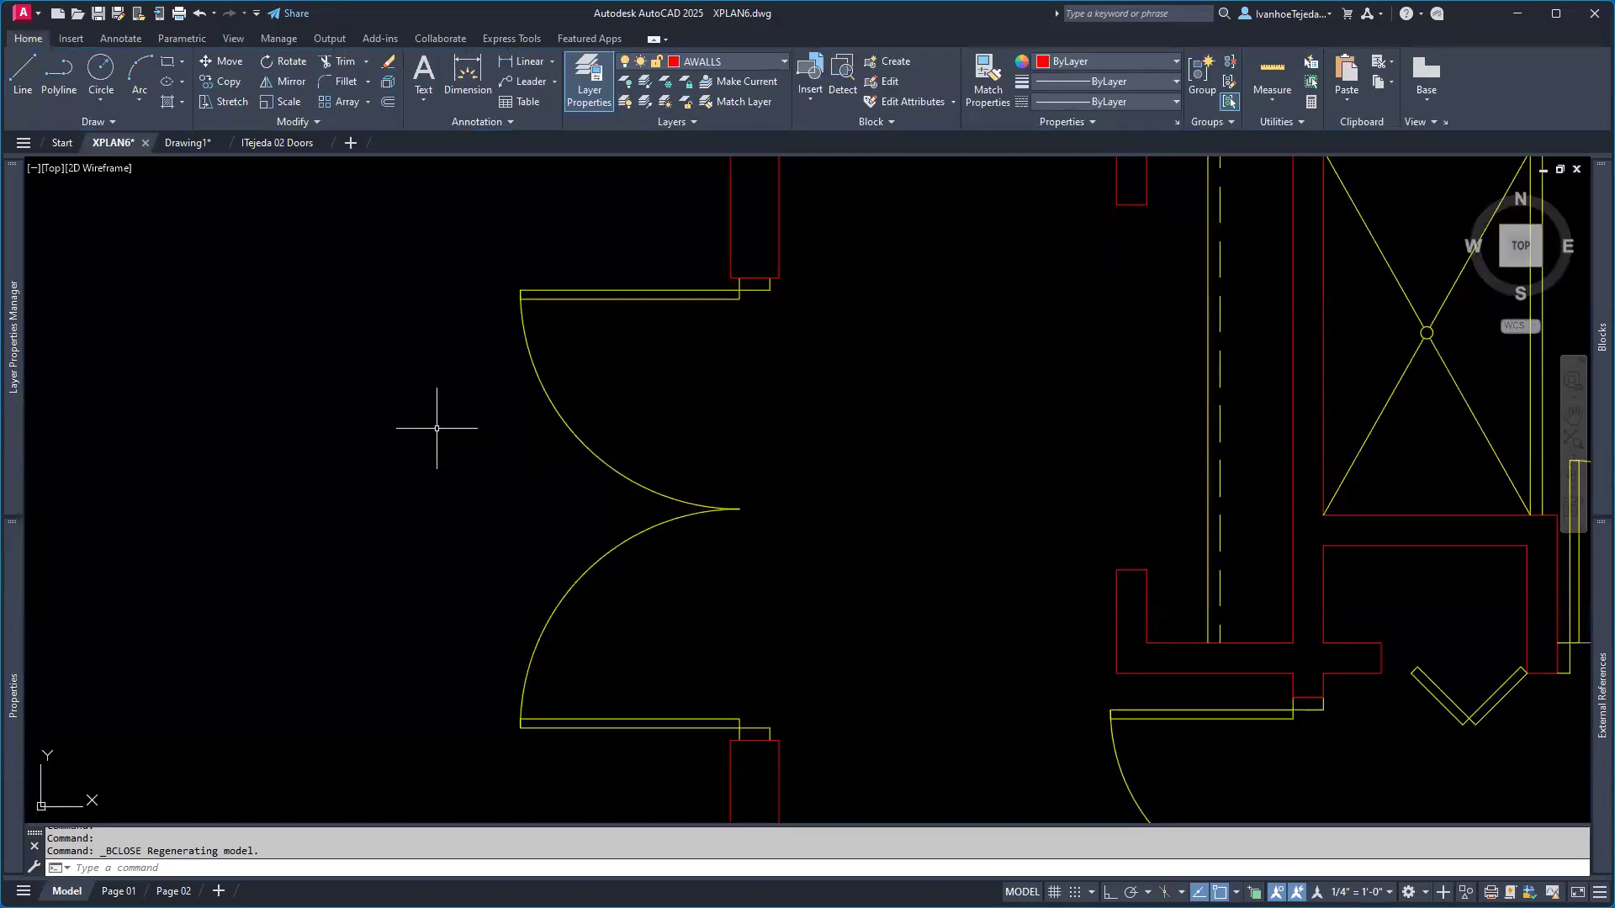
- Switch to the doors drawing and start a block definition named Door-Double 72
left_click(281, 145)
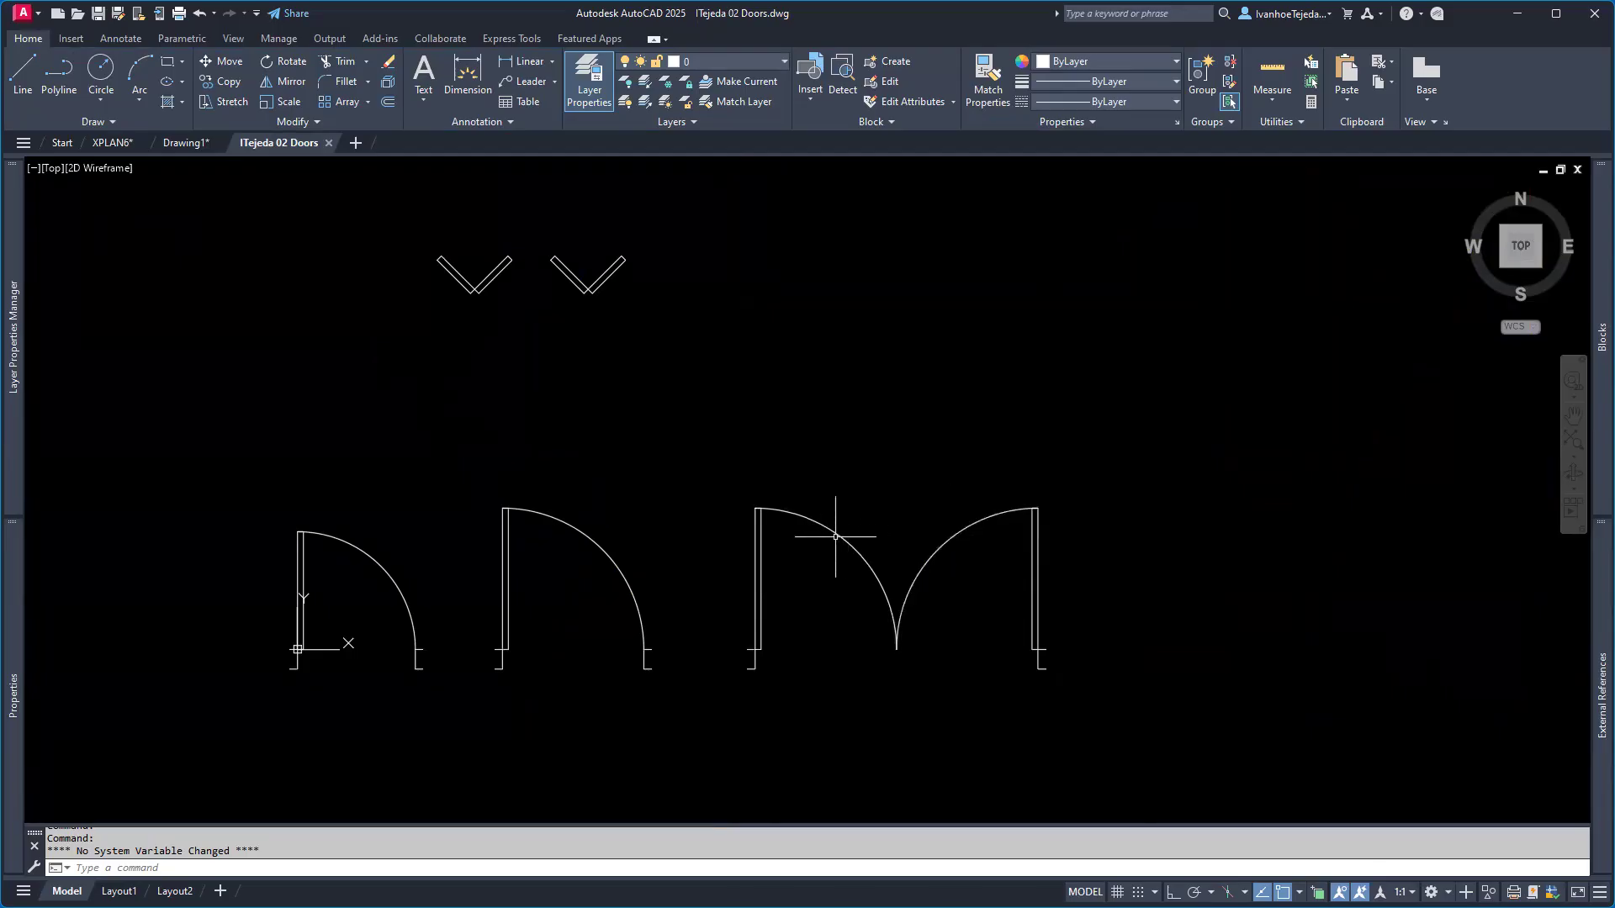
scroll(866, 595, "up", 6)
scroll(660, 537, "down", 4)
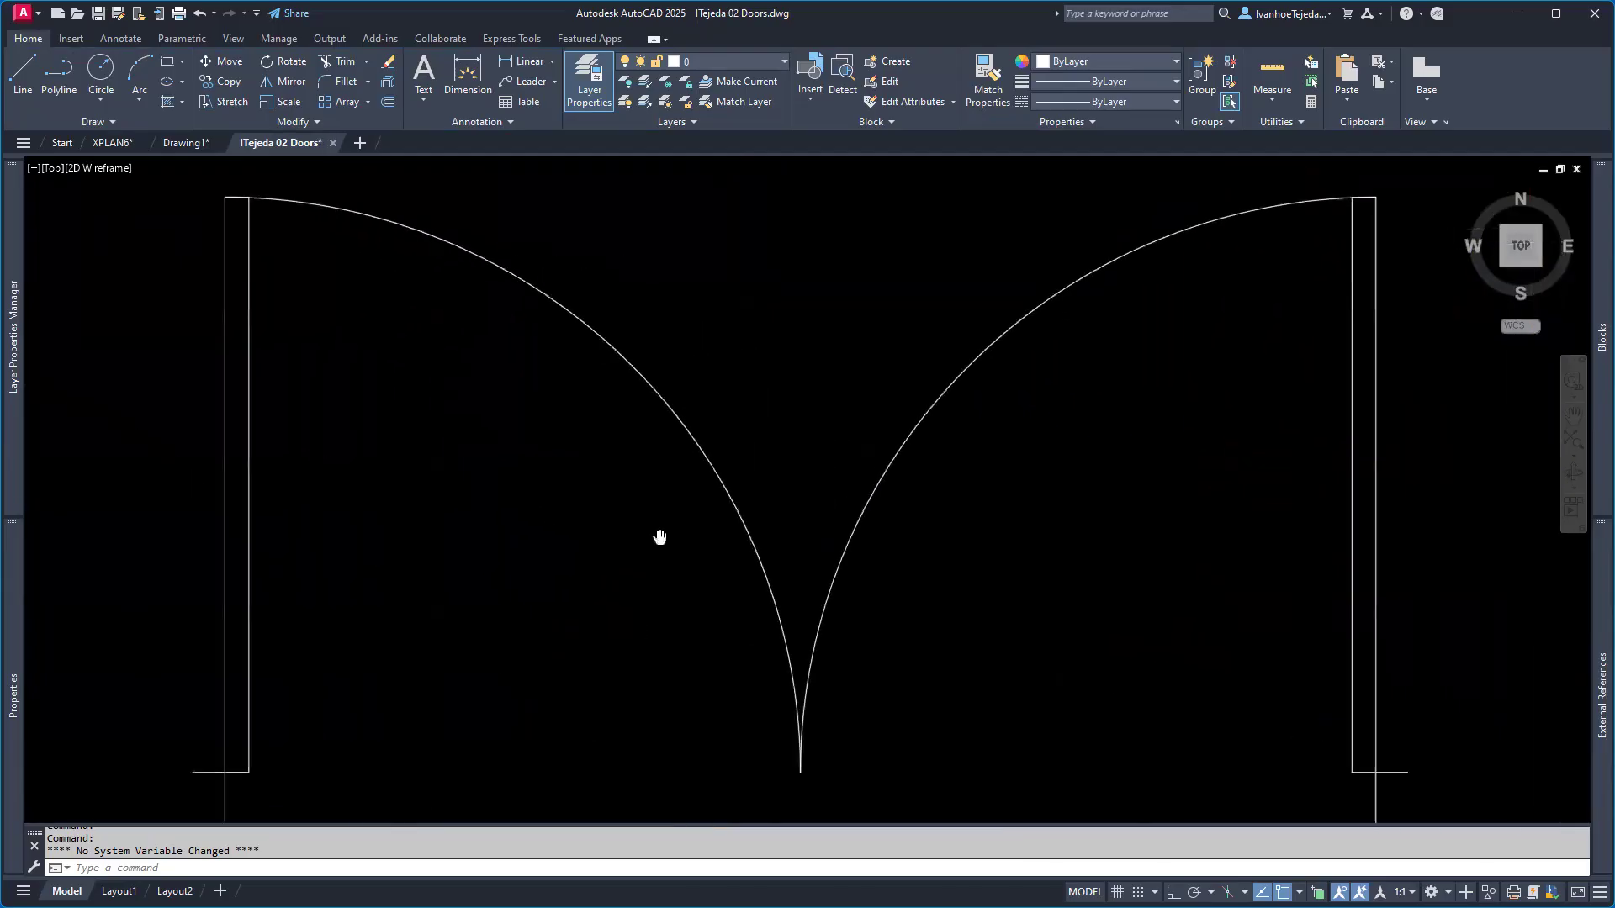
middle_click_drag(674, 550, 794, 555)
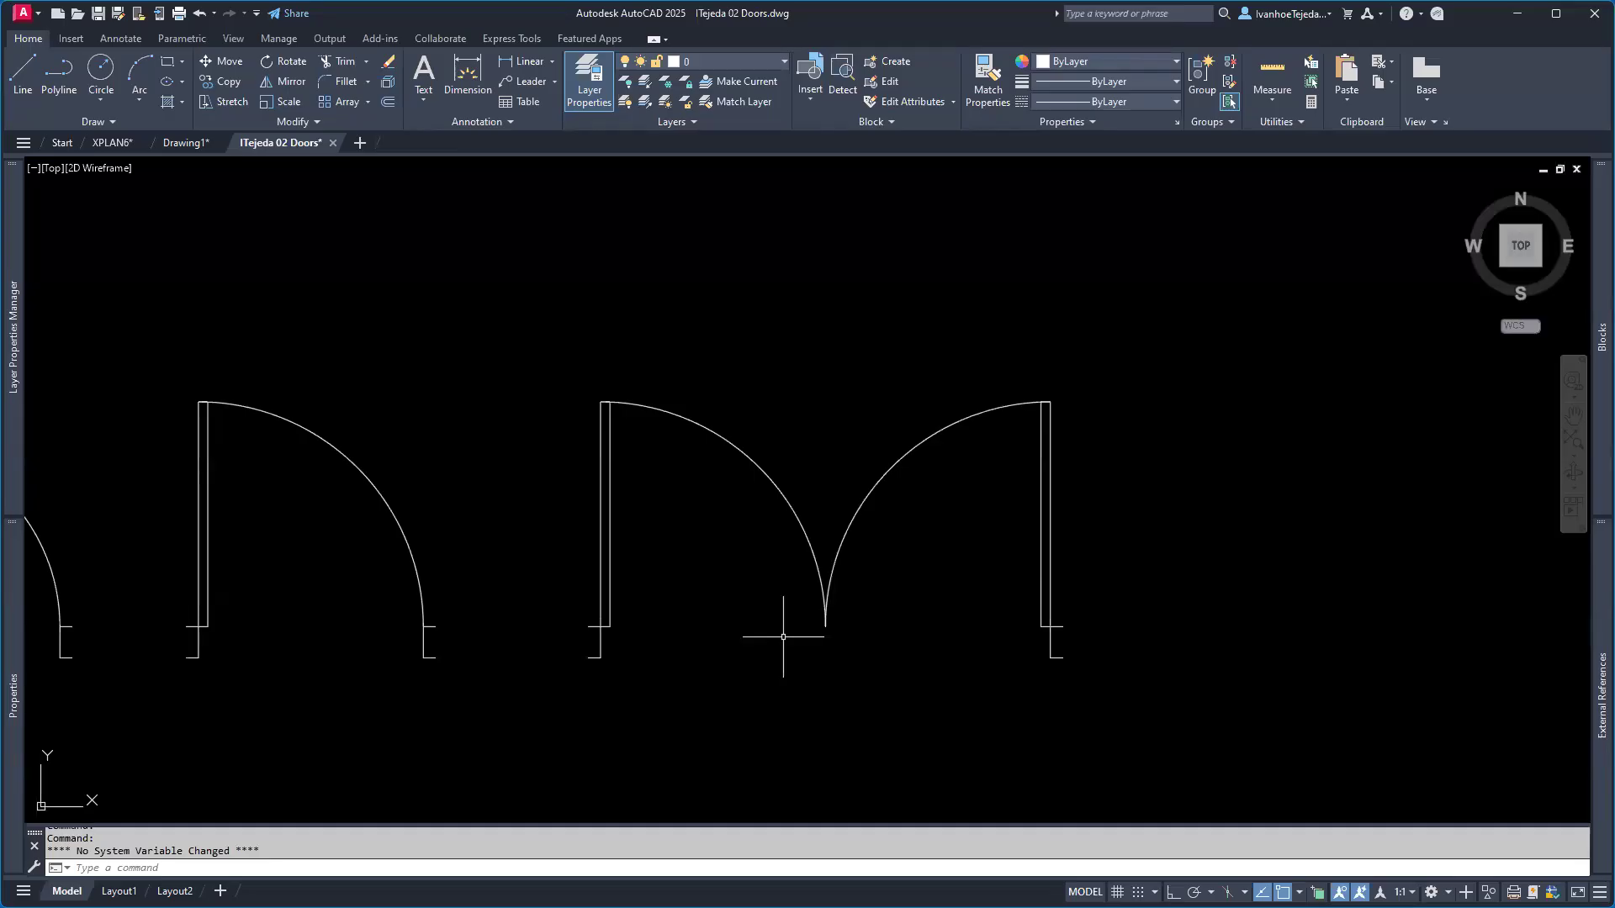
type("b")
key("Return")
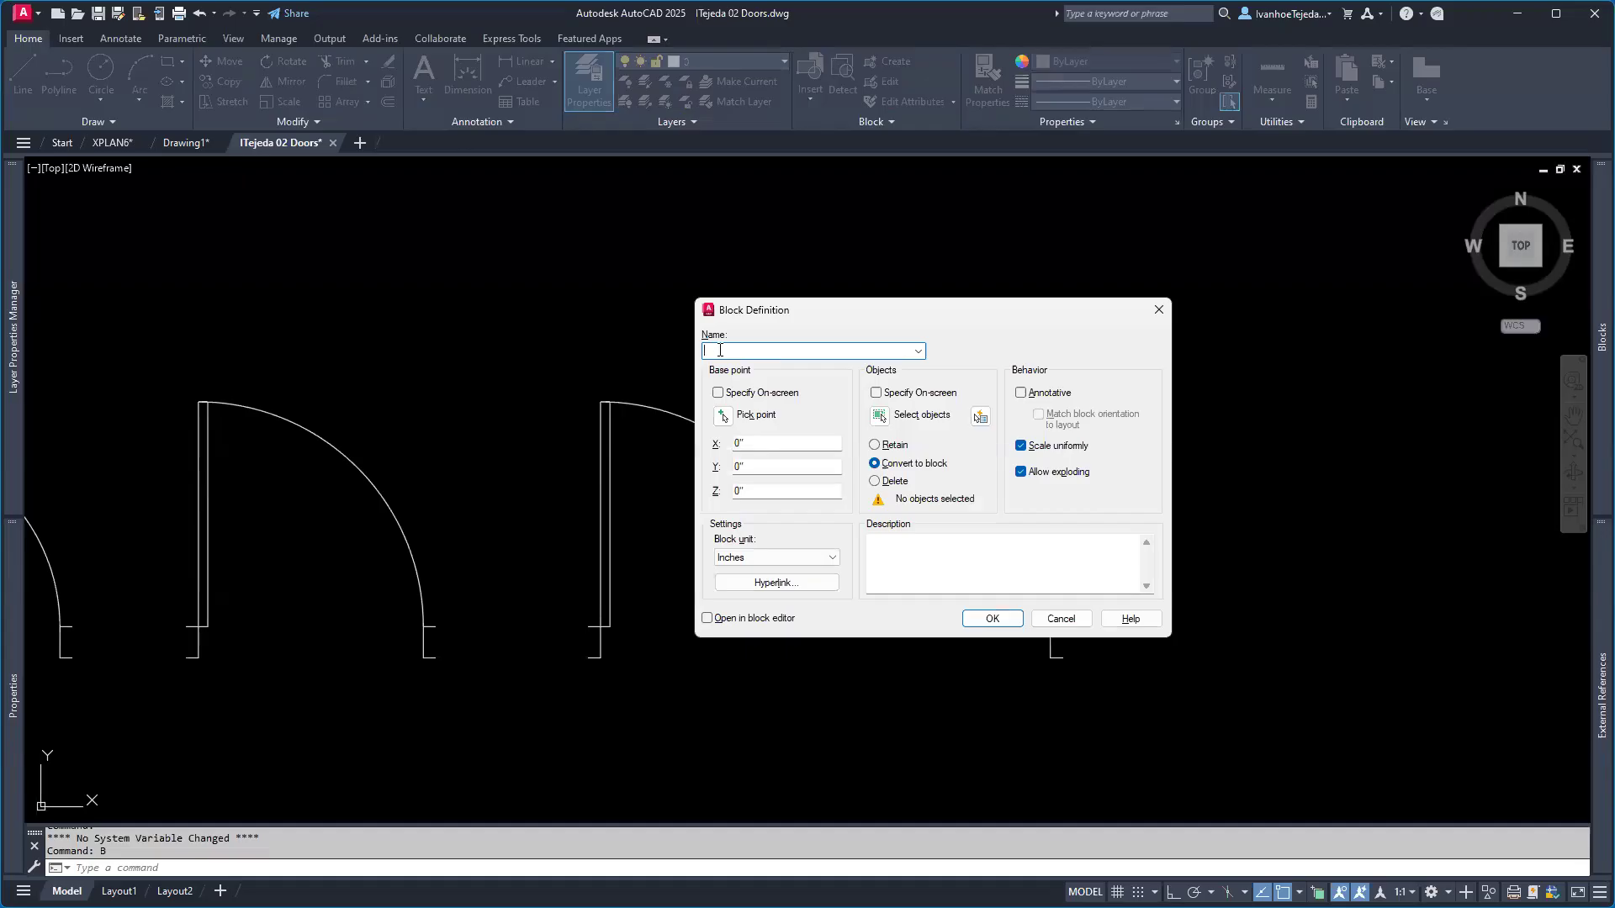
type("Door-Doub;;e")
key("BackSpace")
type("72")
- Set the block's base point at the midpoint of the left jamb line and select the entire double door as its objects
left_click(723, 417)
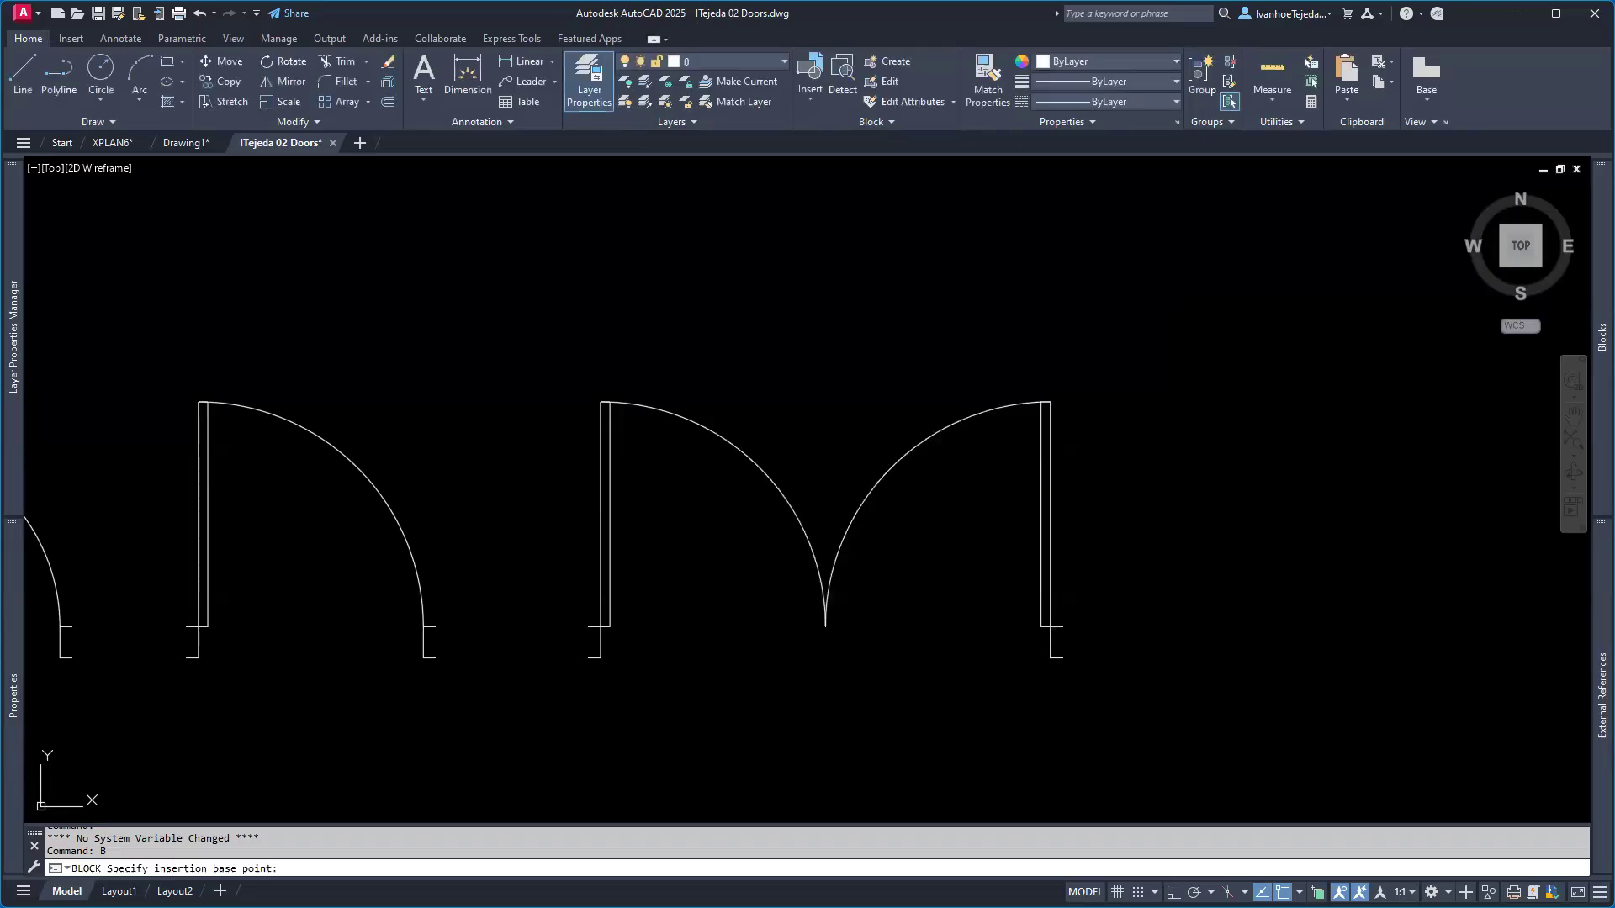
left_click(601, 642)
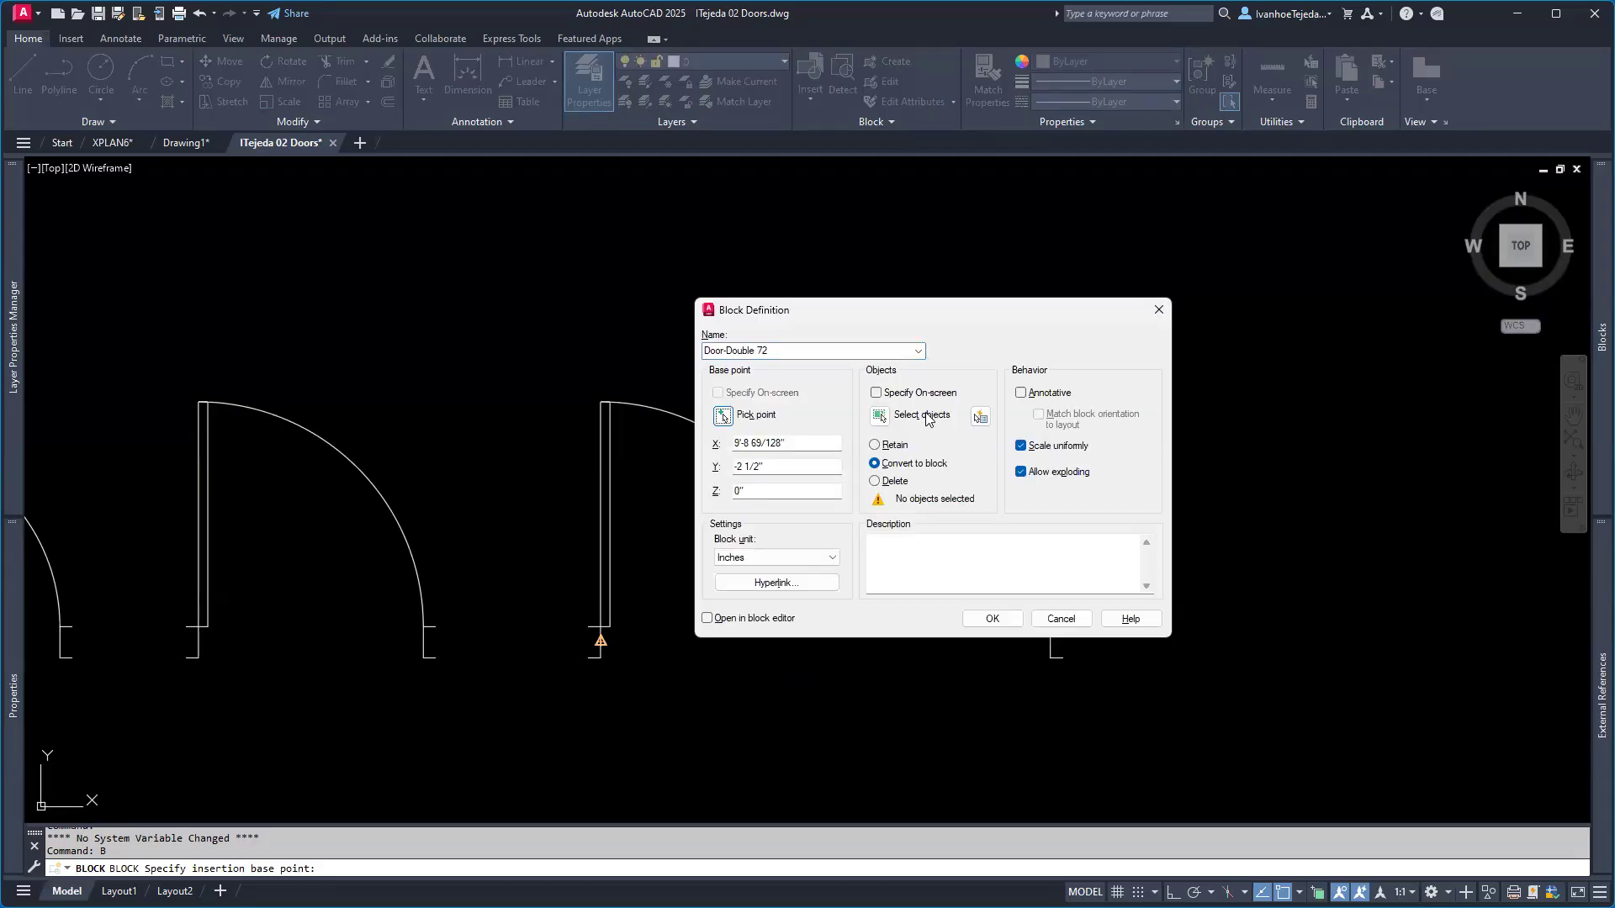
left_click(879, 417)
left_click(548, 350)
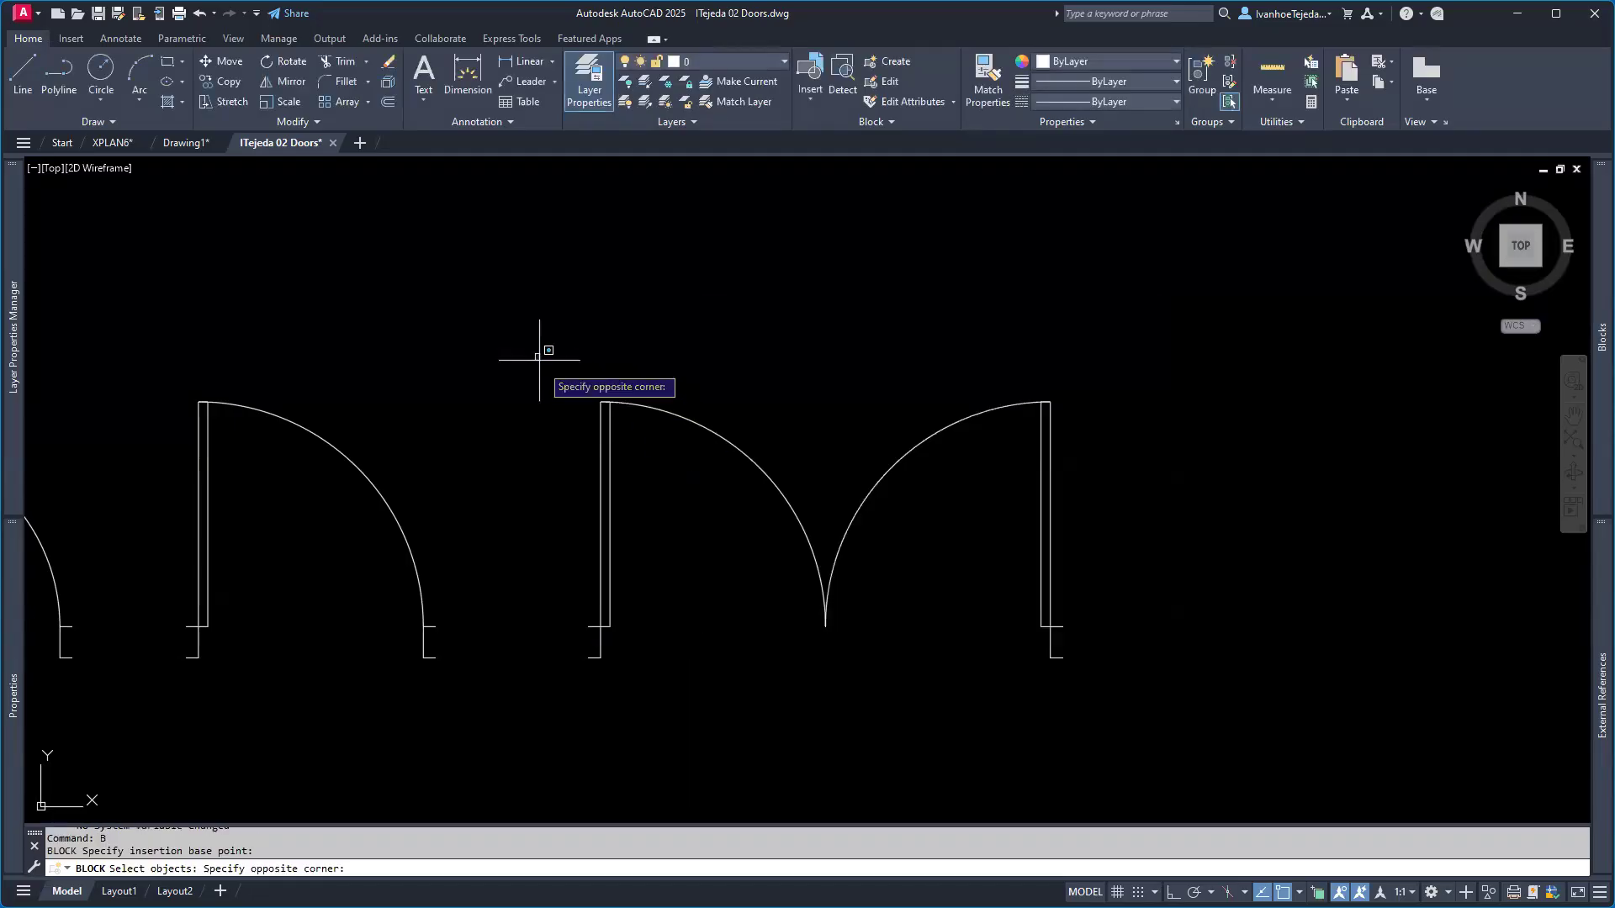
left_click(1148, 717)
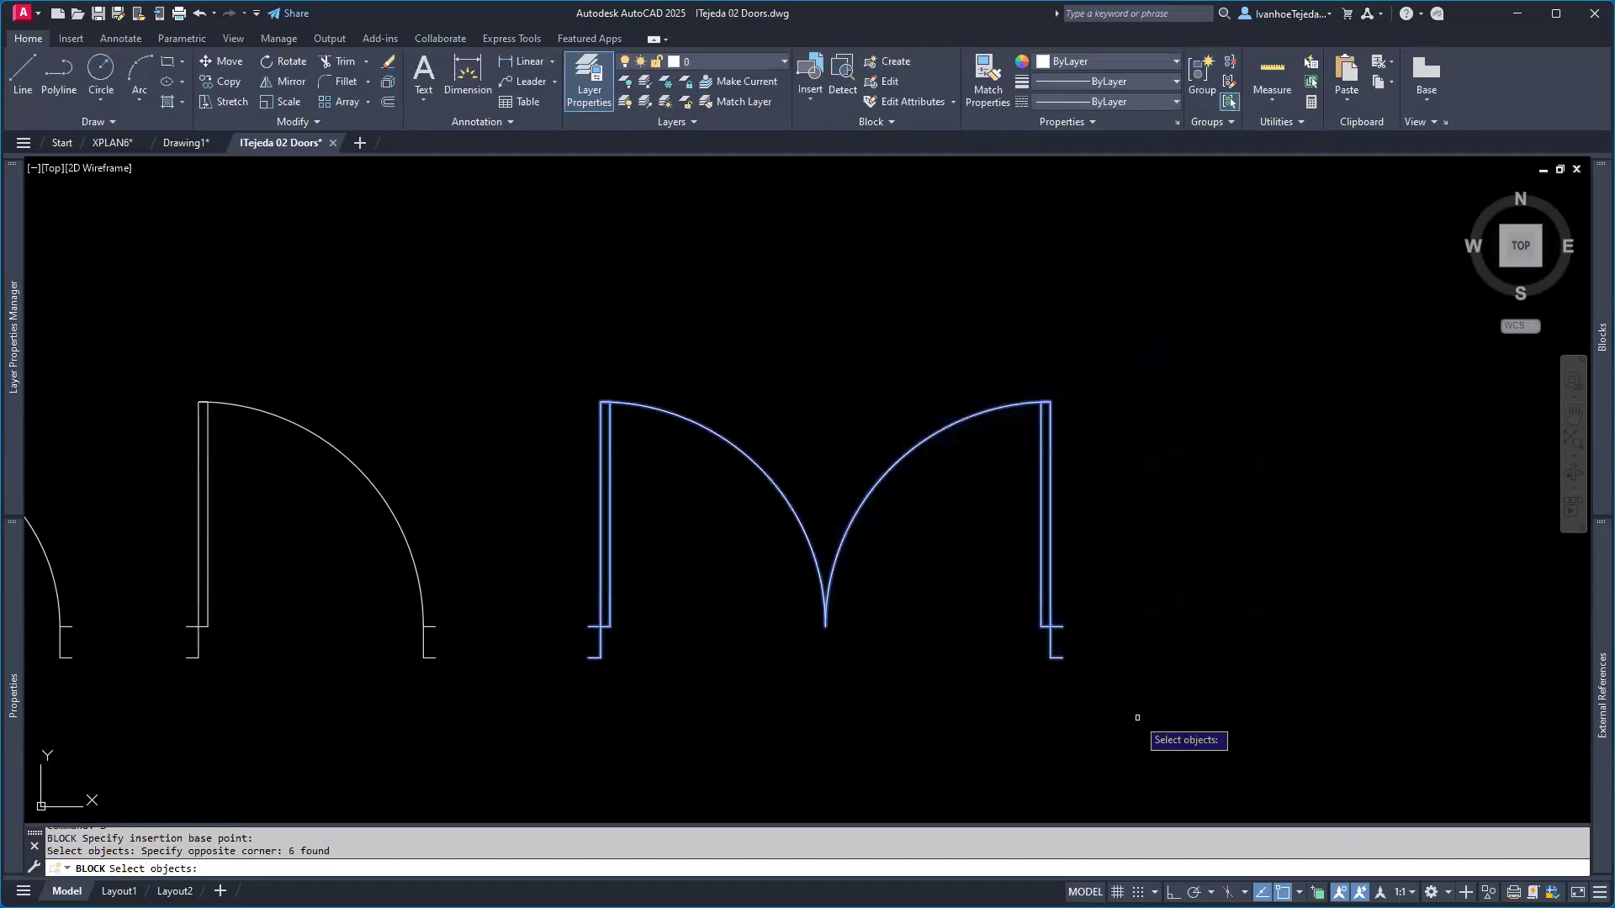
key("Return")
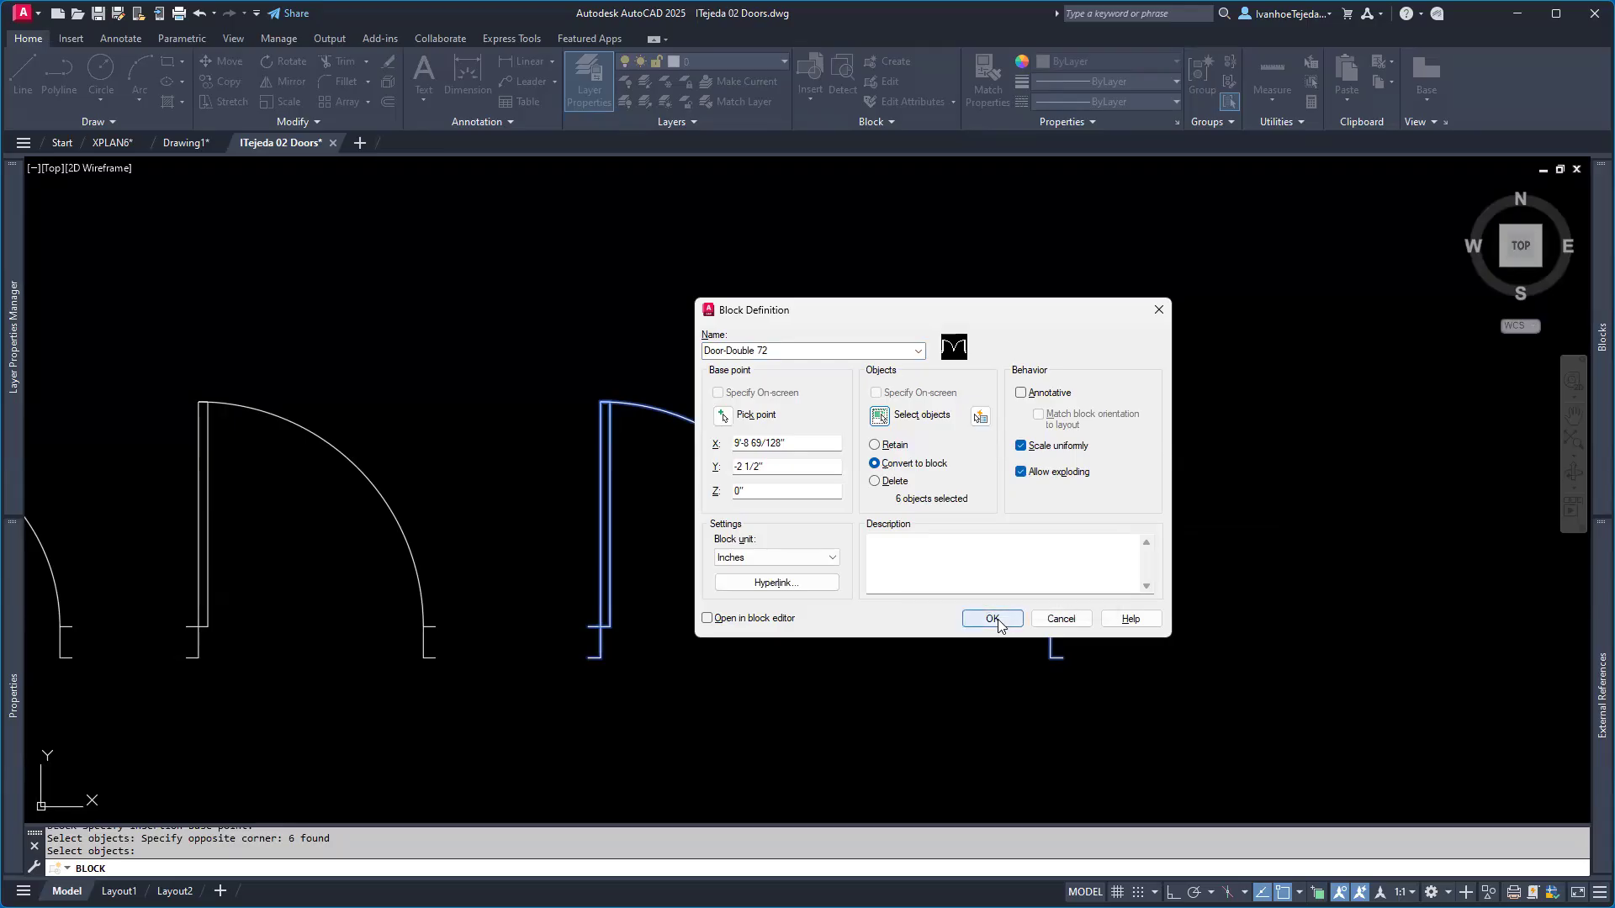
- Create the block with Open in block editor enabled and place the Block Authoring Palettes beside the door
left_click(707, 619)
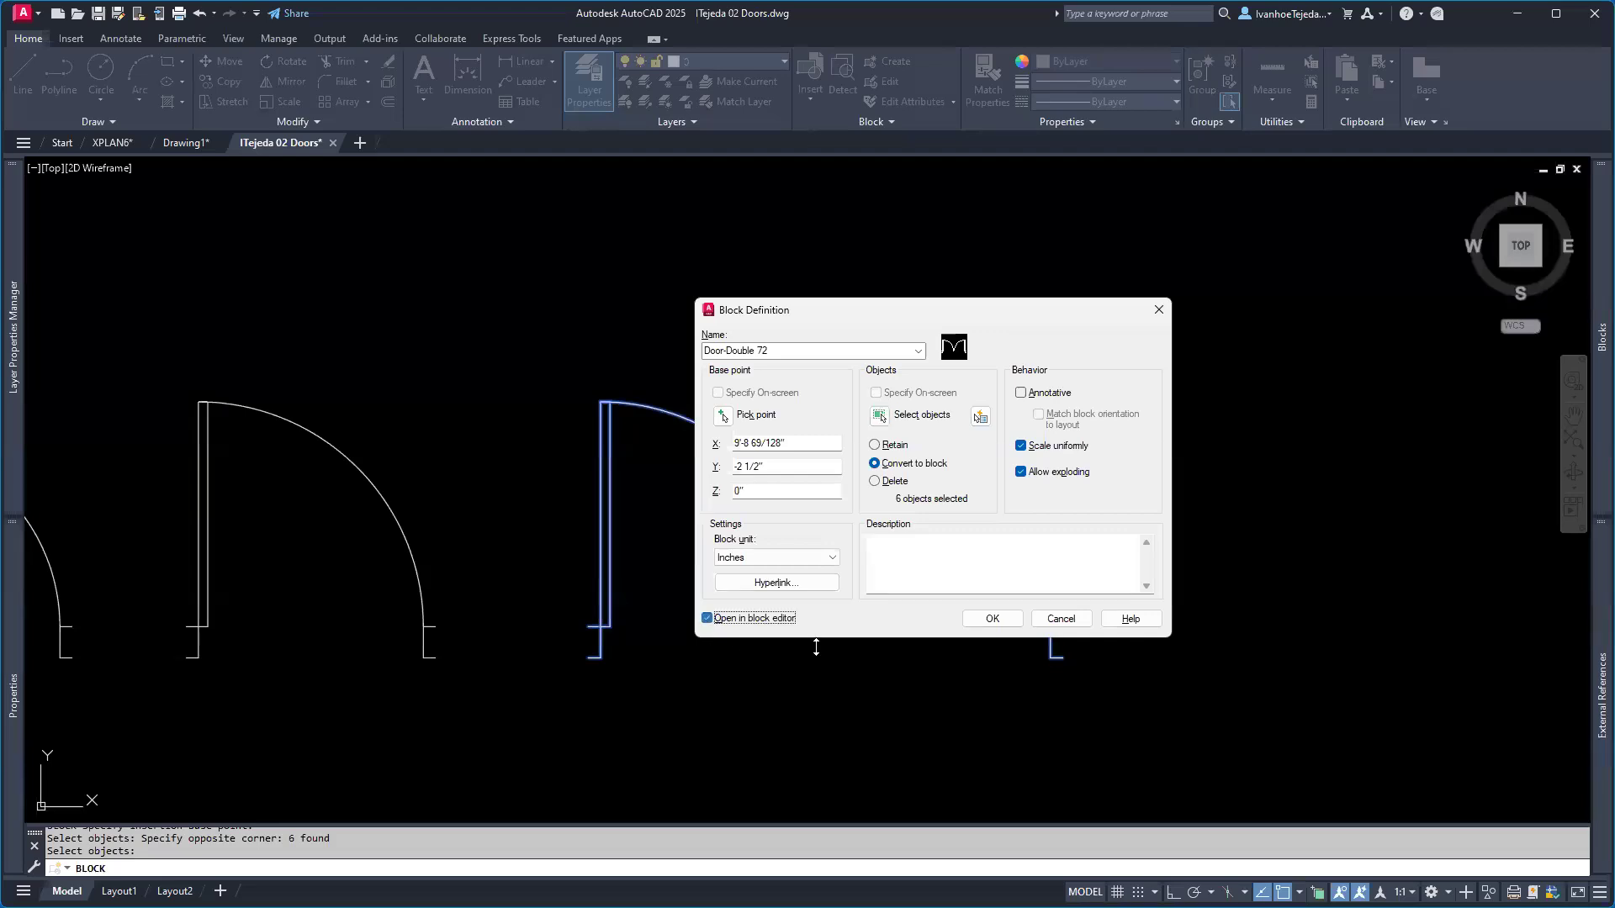
left_click(992, 619)
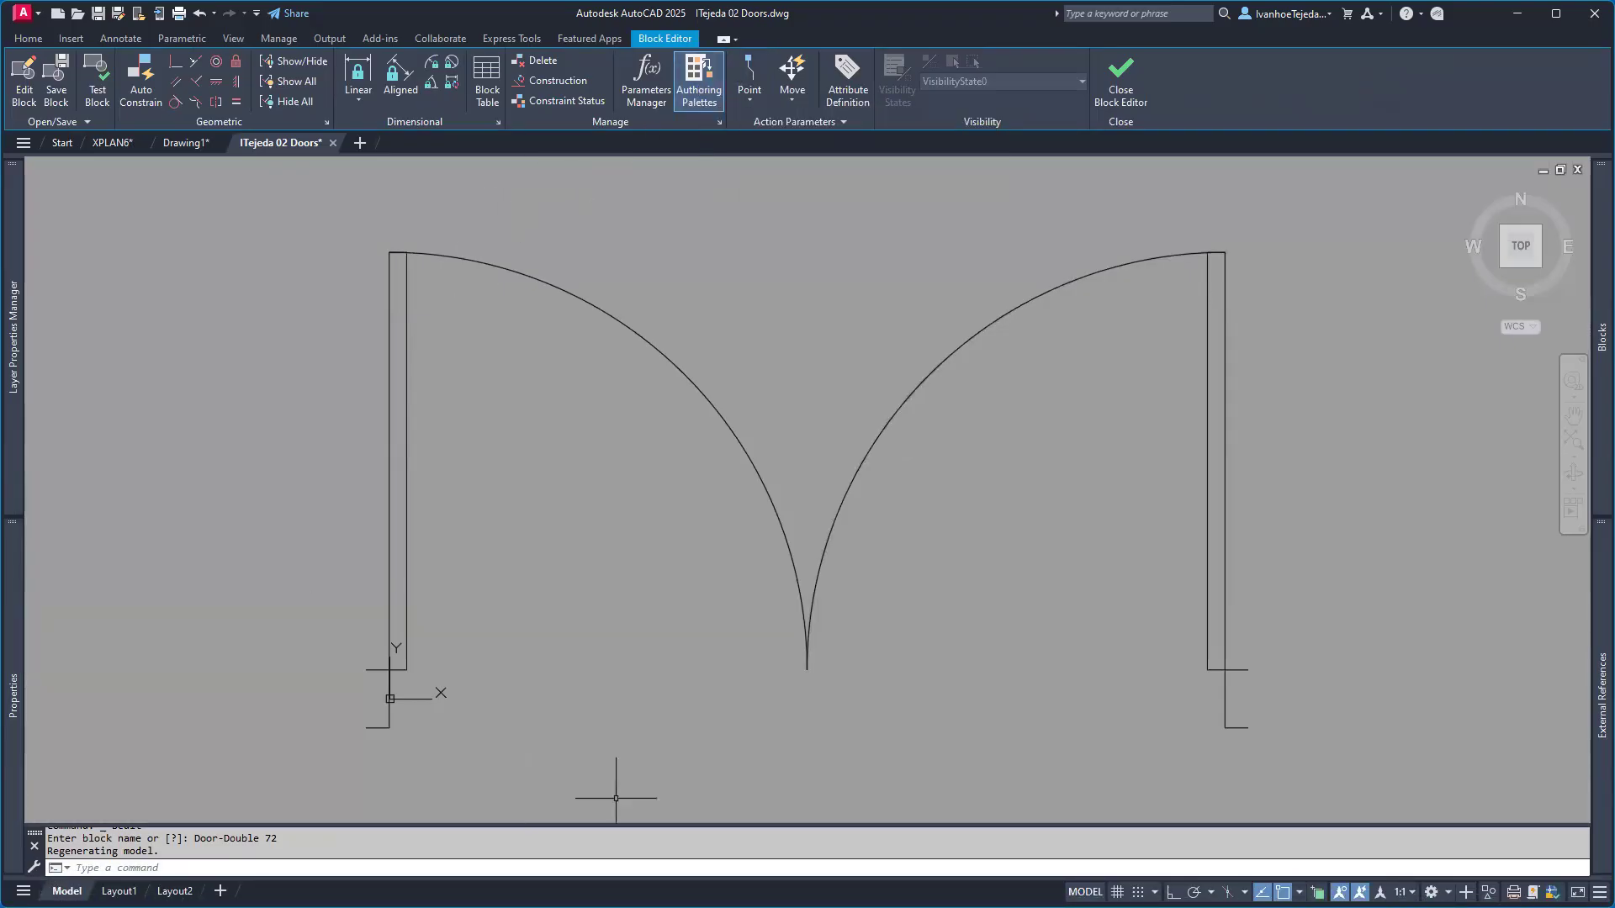
mouse_move(0, 421)
left_mouse_down()
mouse_move(116, 419)
mouse_move(114, 374)
mouse_move(171, 332)
left_mouse_up()
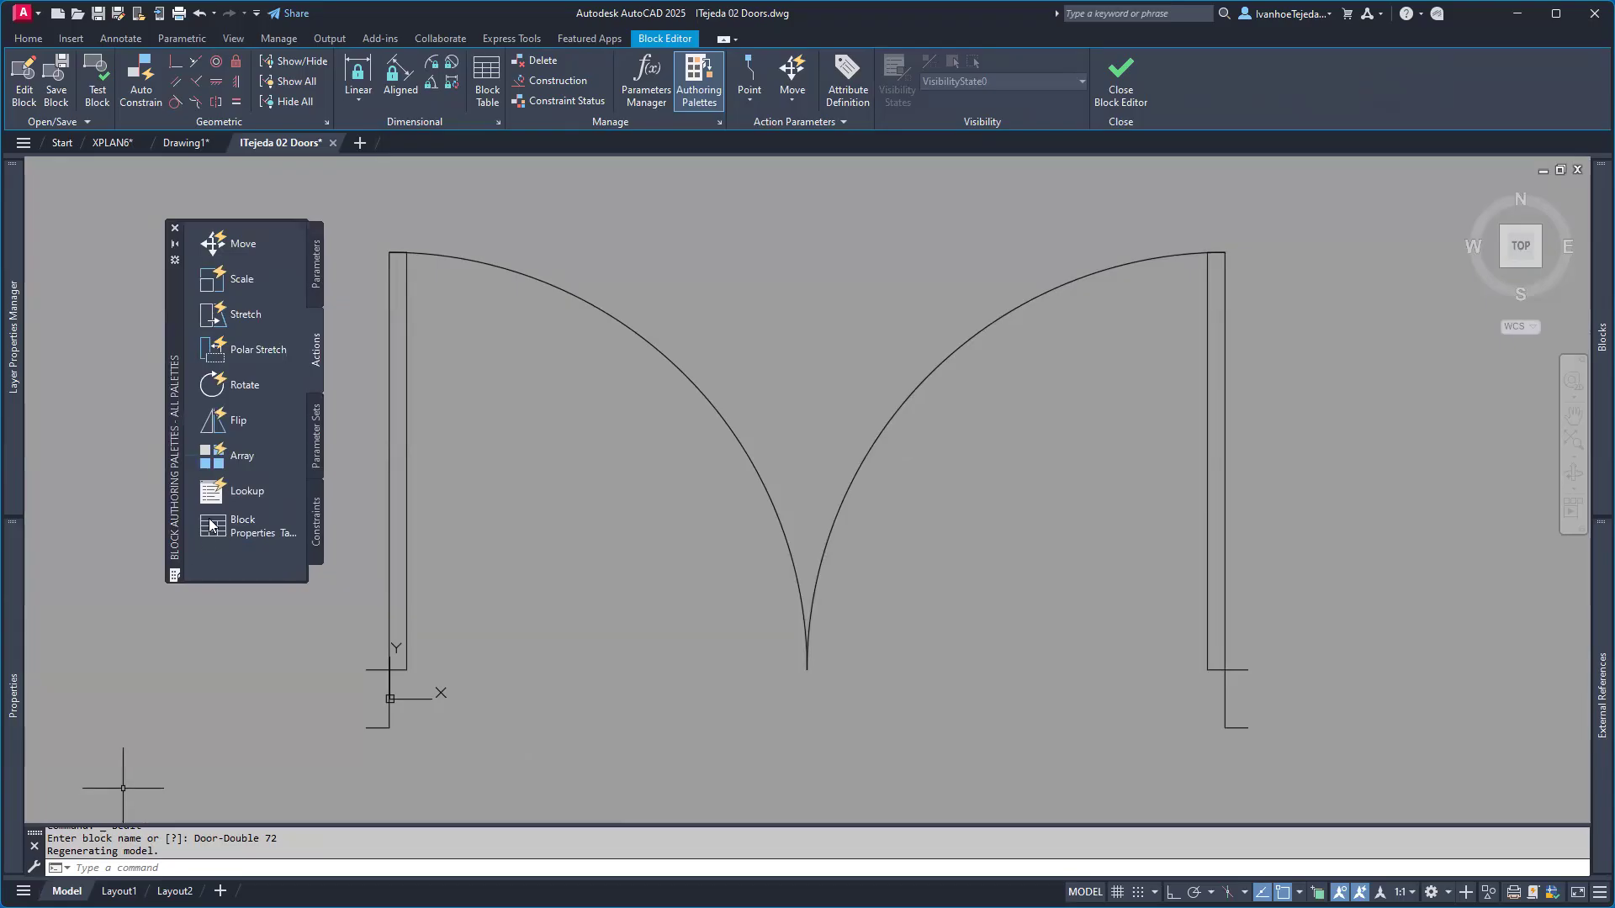
left_click(316, 261)
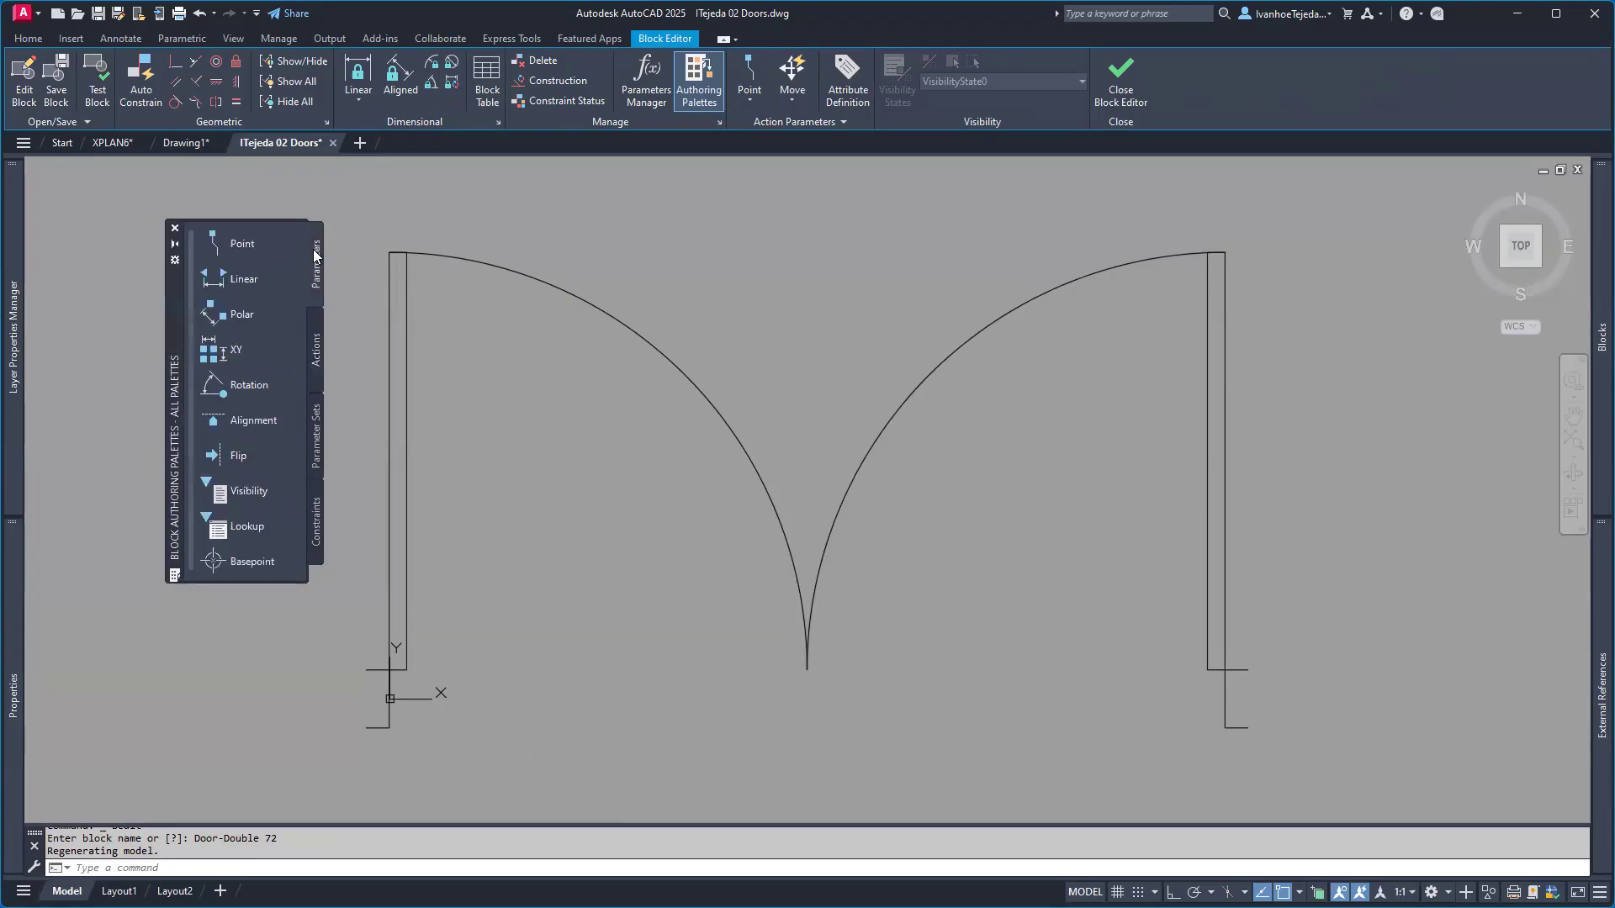
left_click(312, 359)
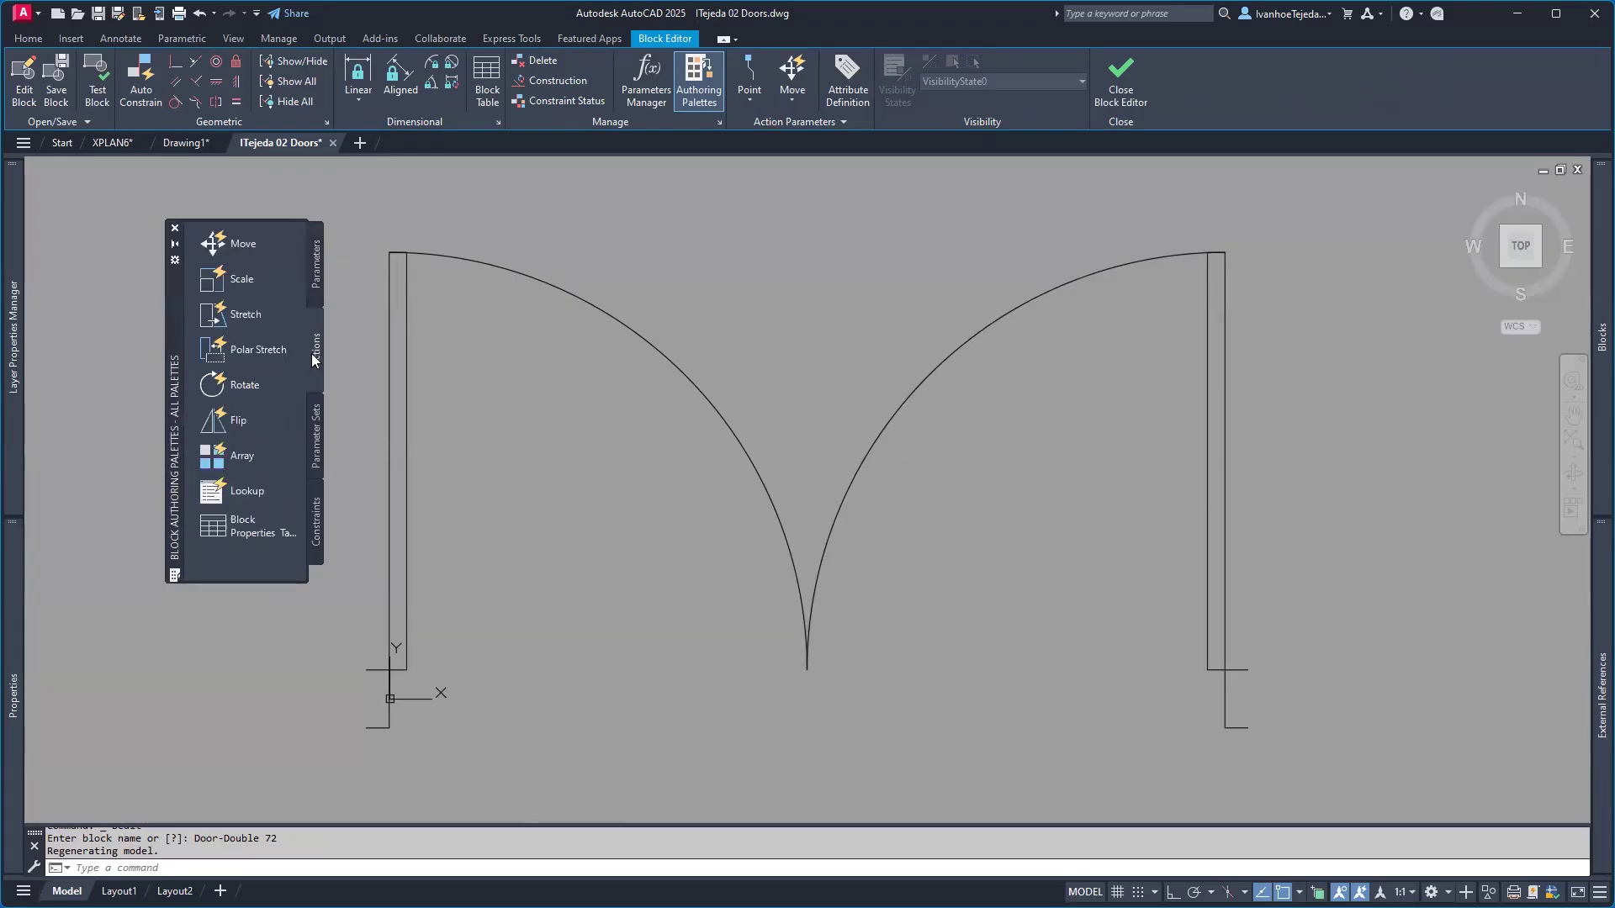
left_click(319, 263)
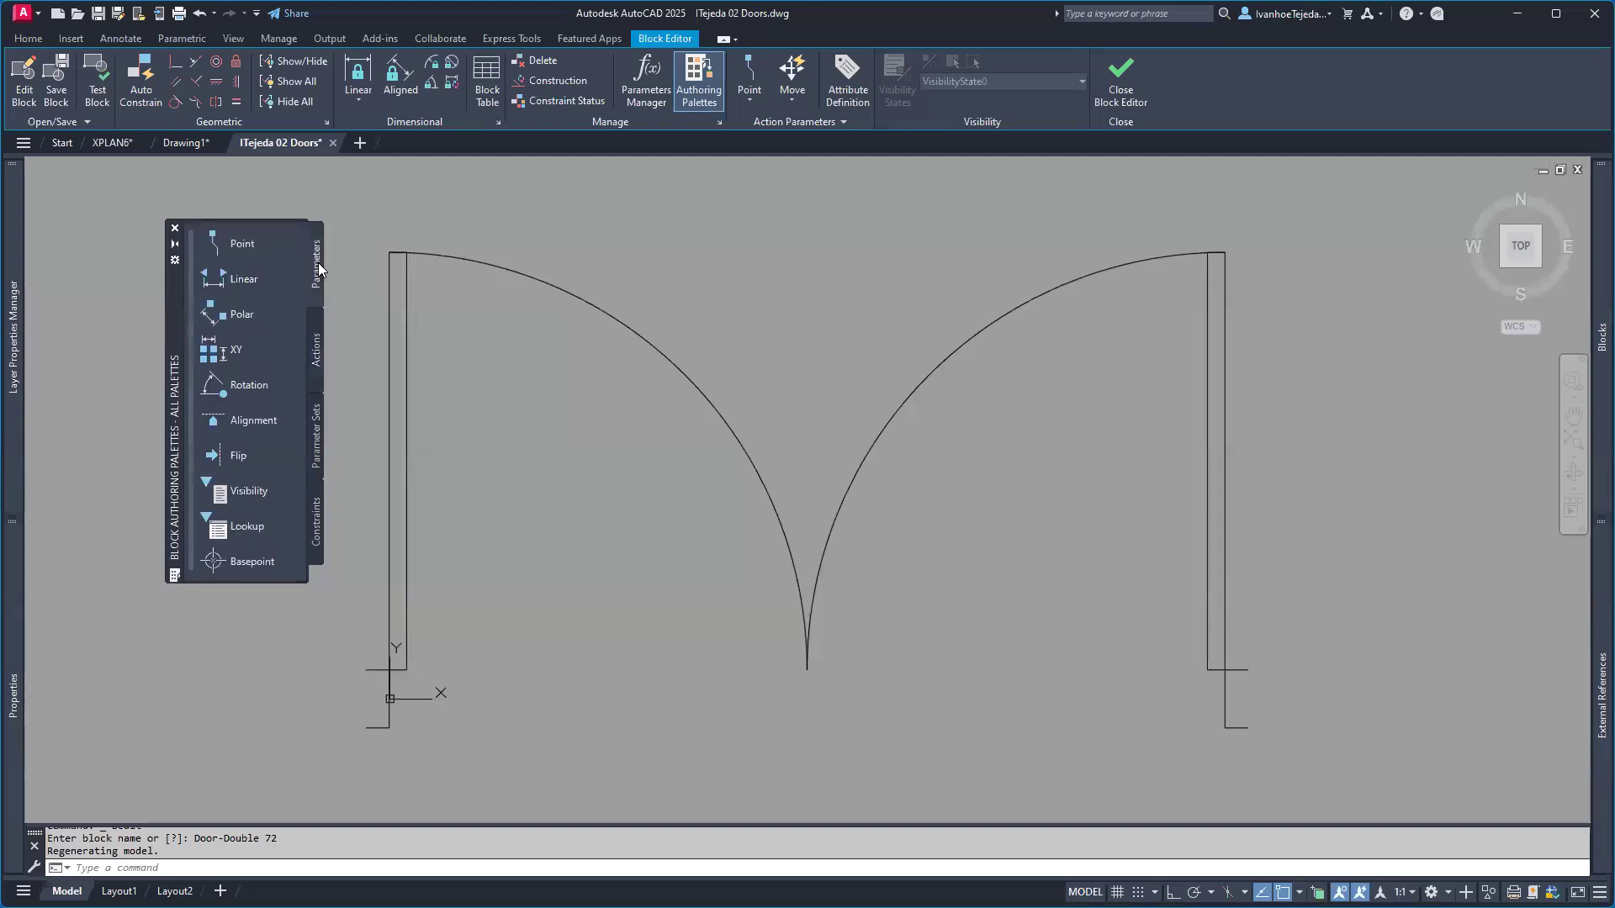
left_click(314, 349)
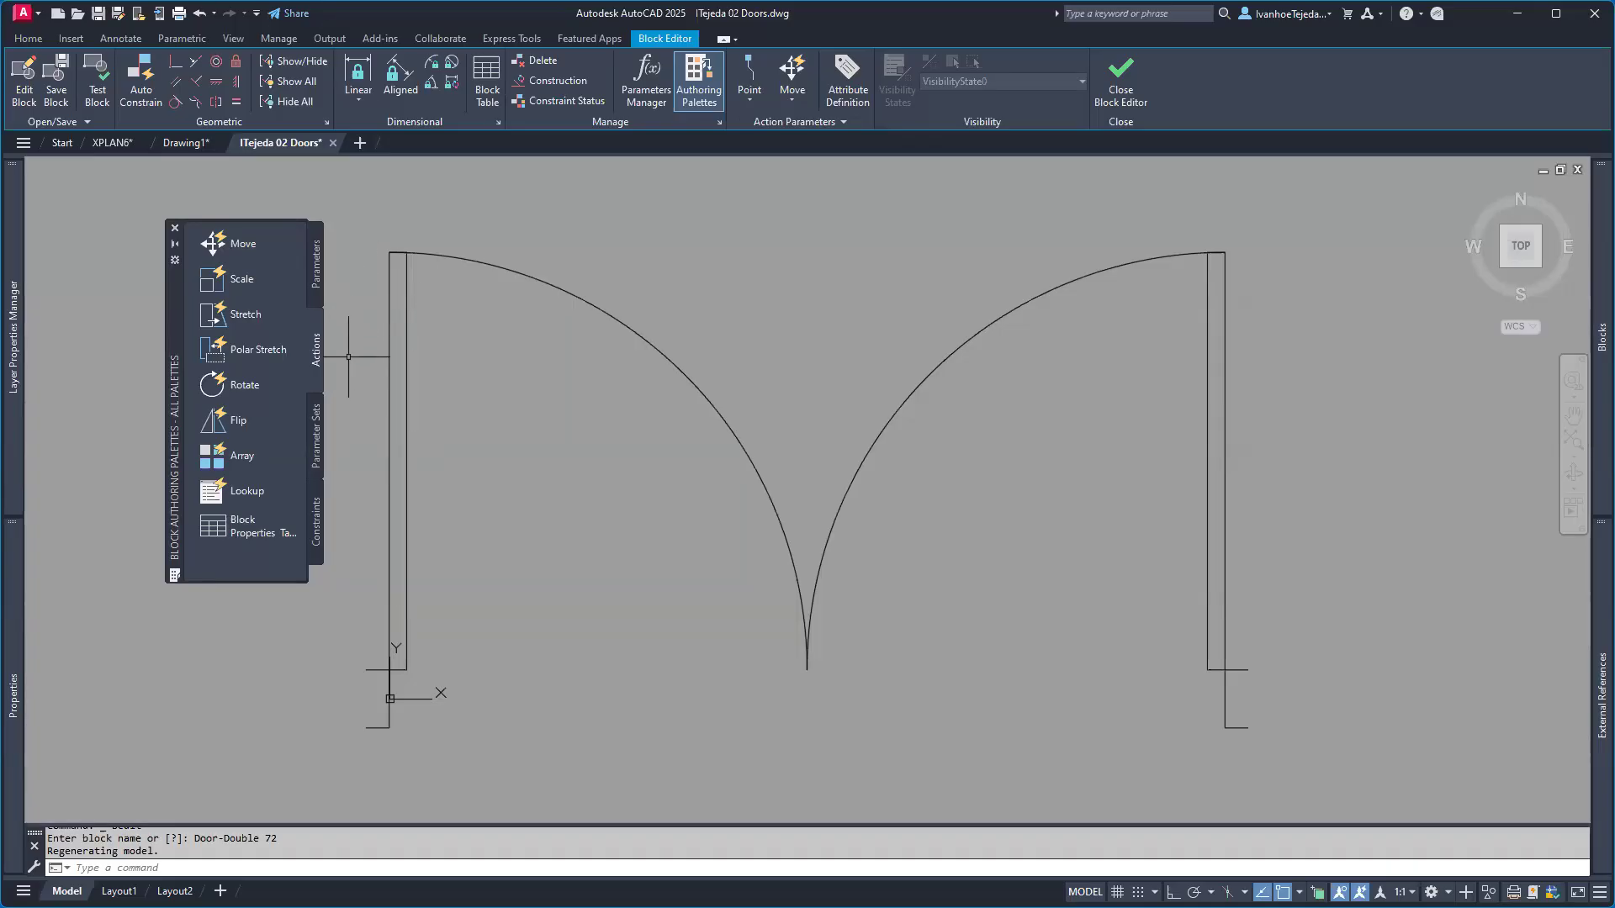
left_click(313, 263)
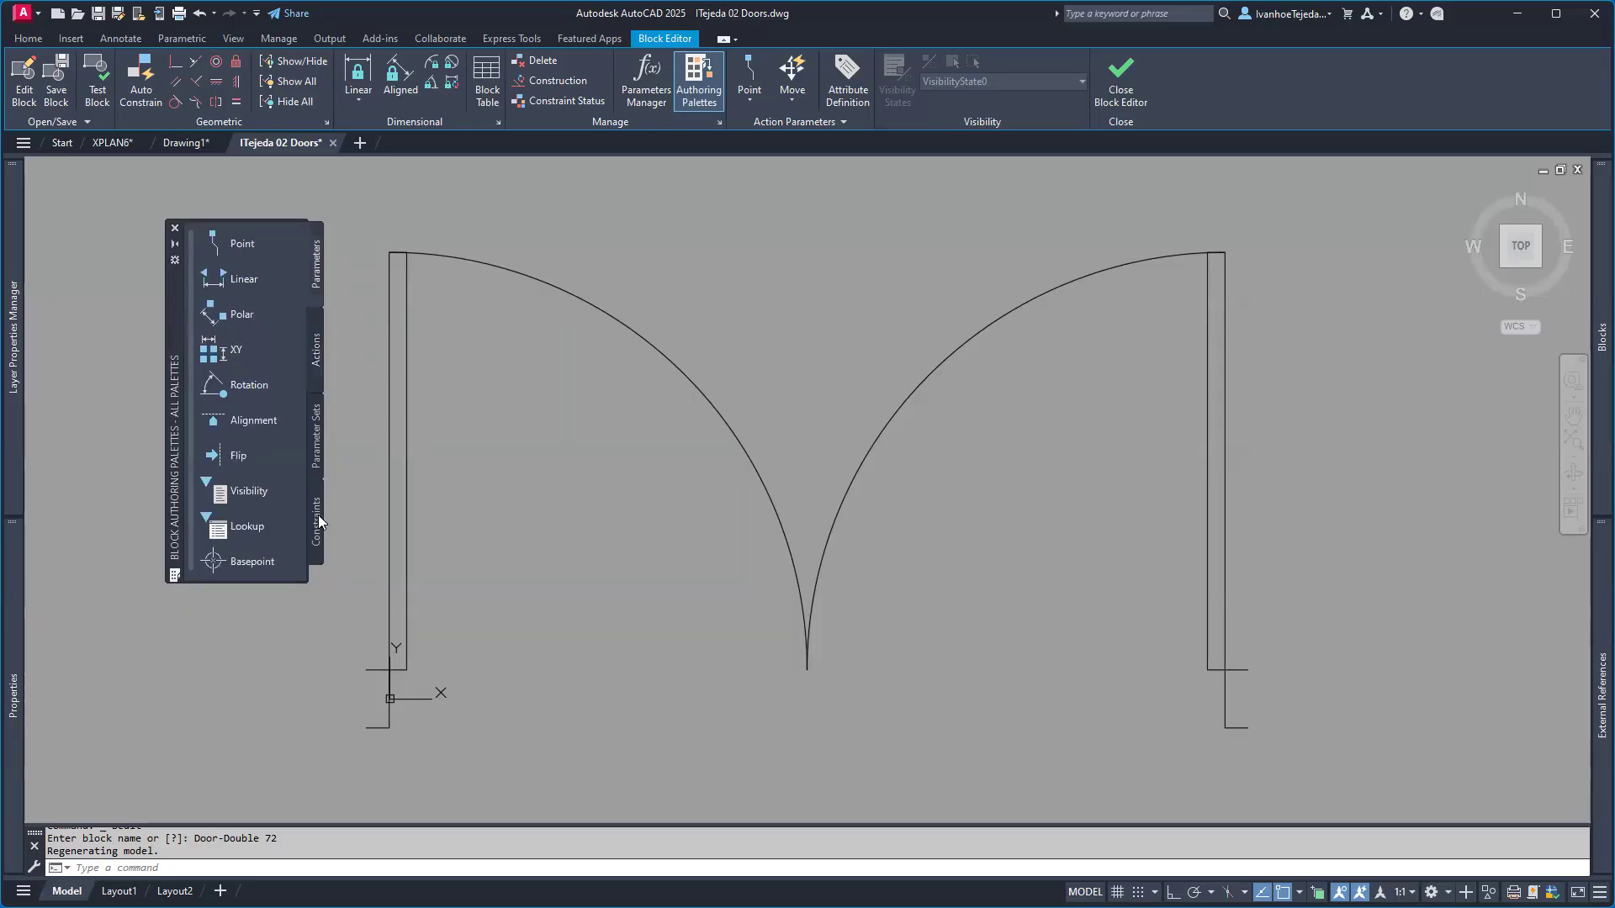
left_click(245, 423)
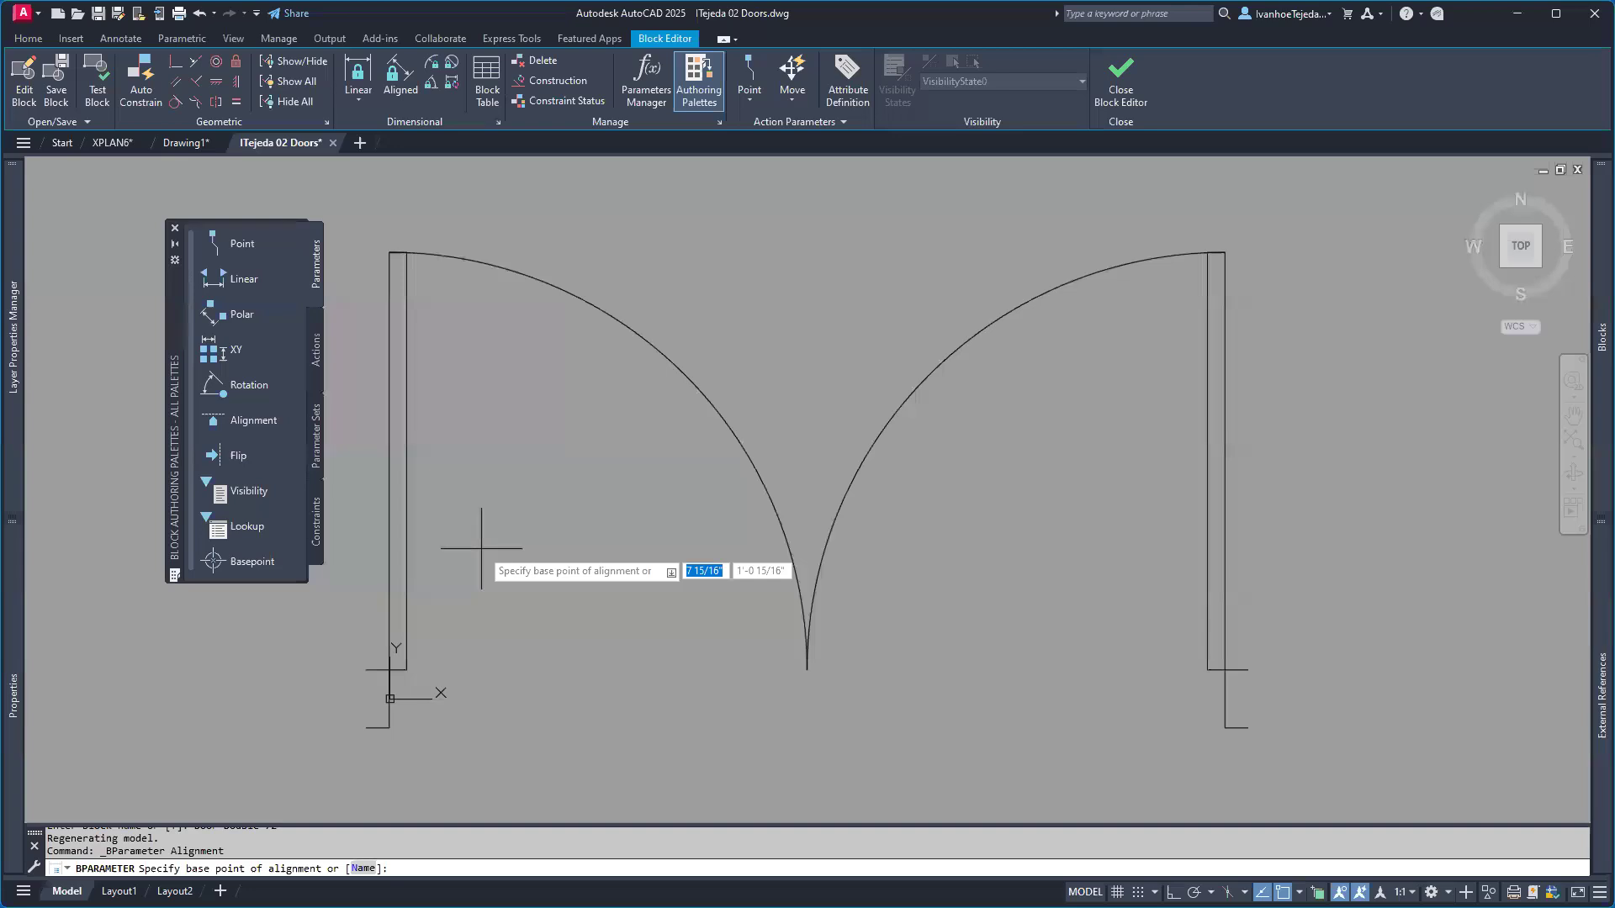
key("Escape")
key("Escape")
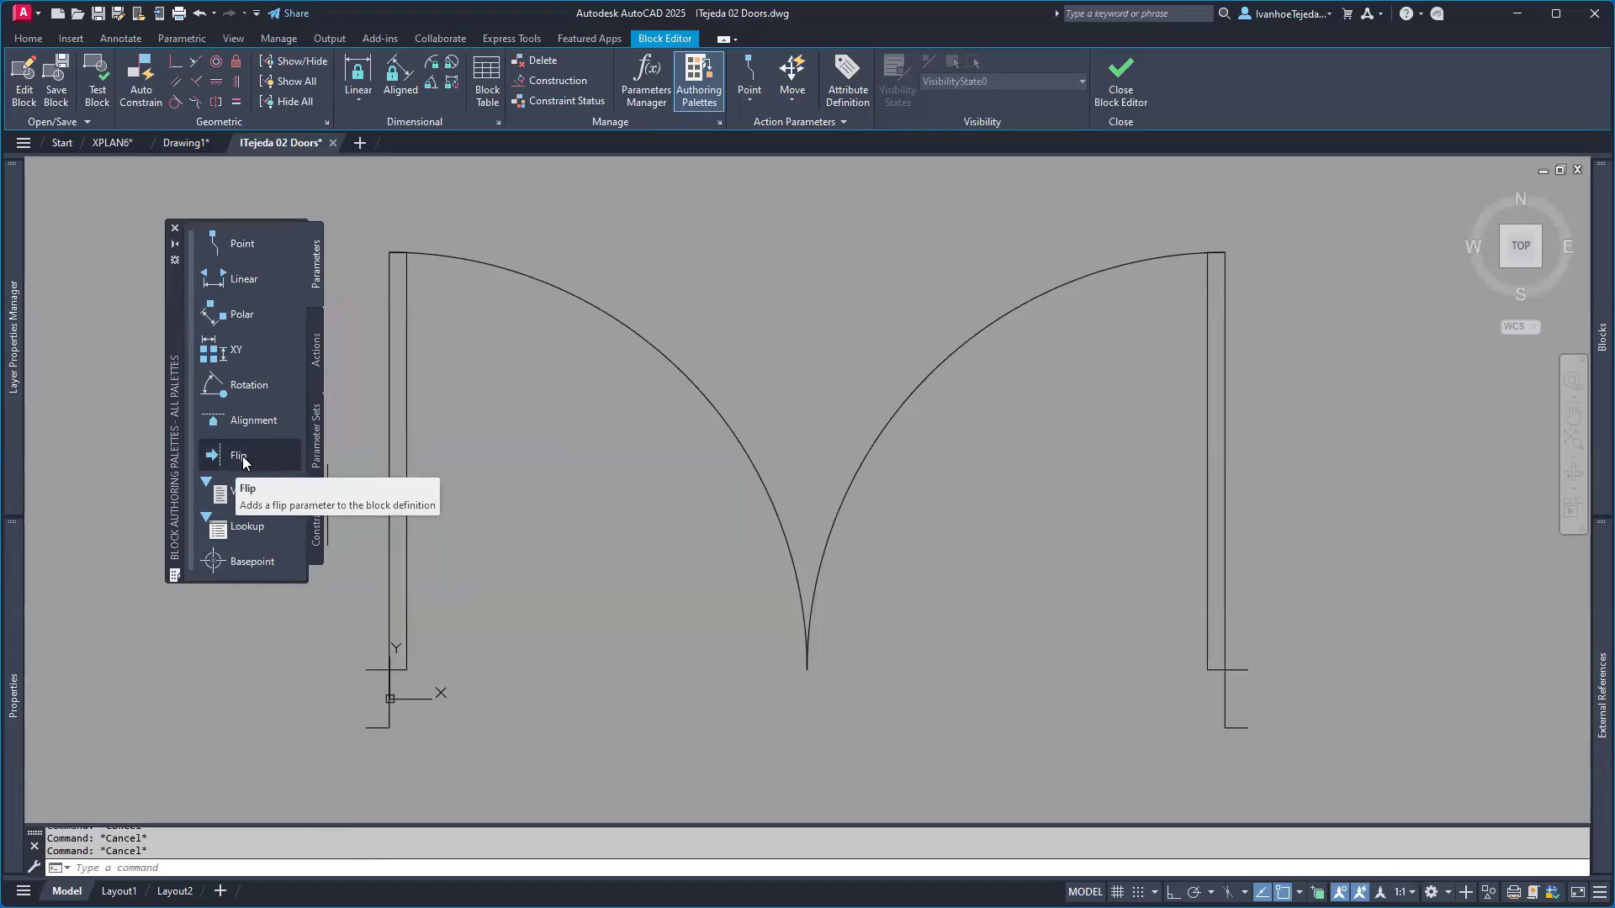
- Add a Flip parameter with its reflection line from the left jamb's midpoint to the right jamb's, labelled just above the line
left_click(242, 456)
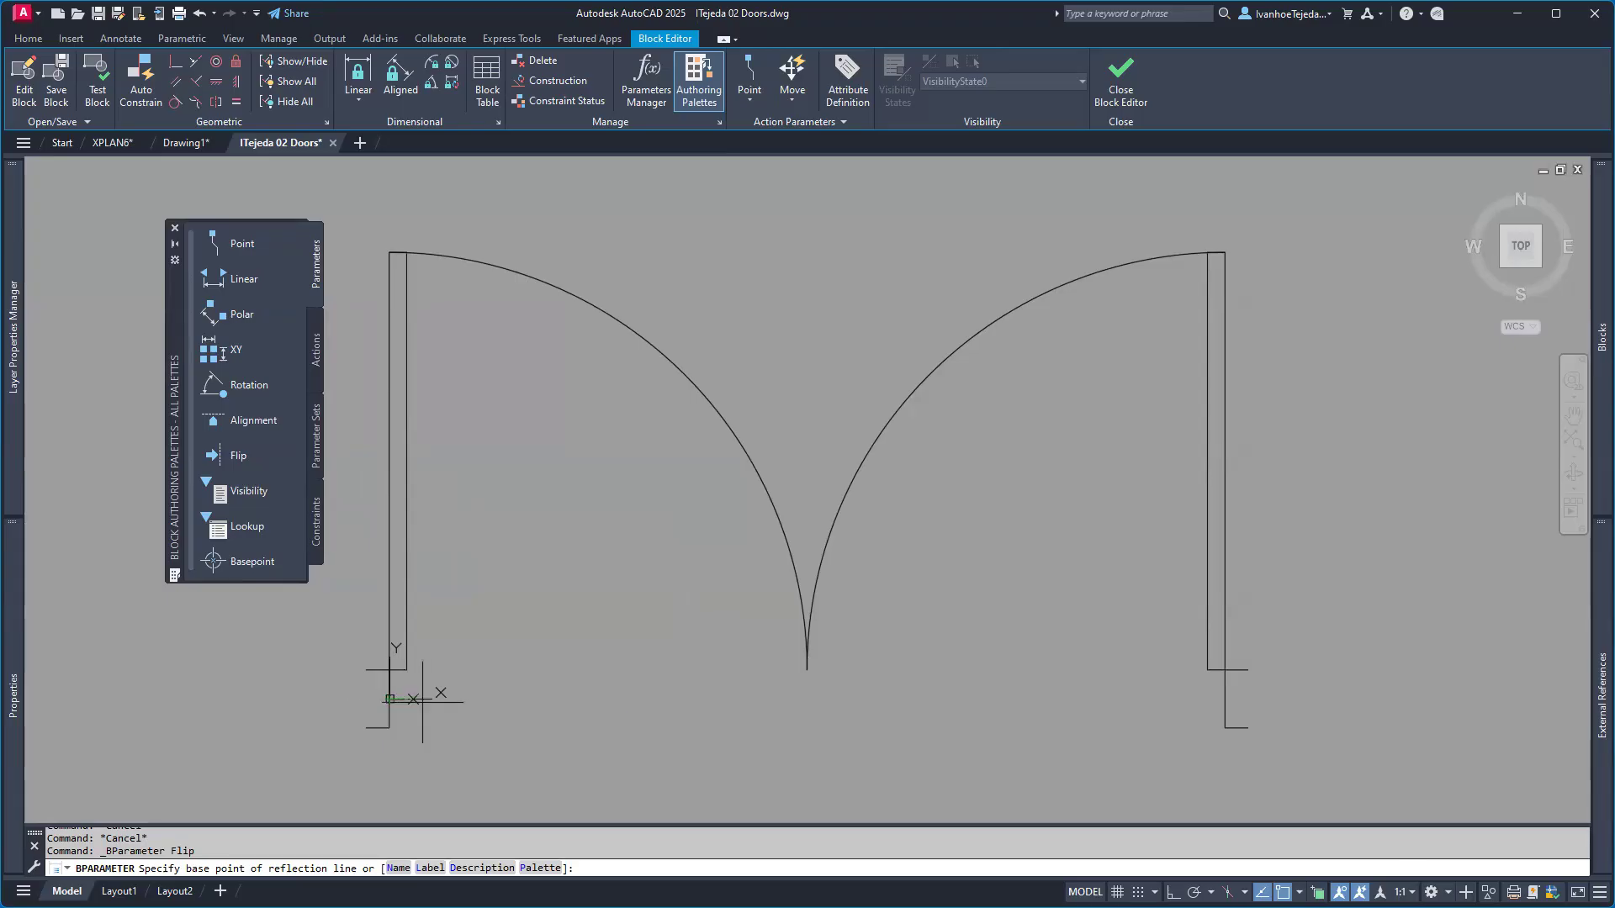
left_click(805, 699)
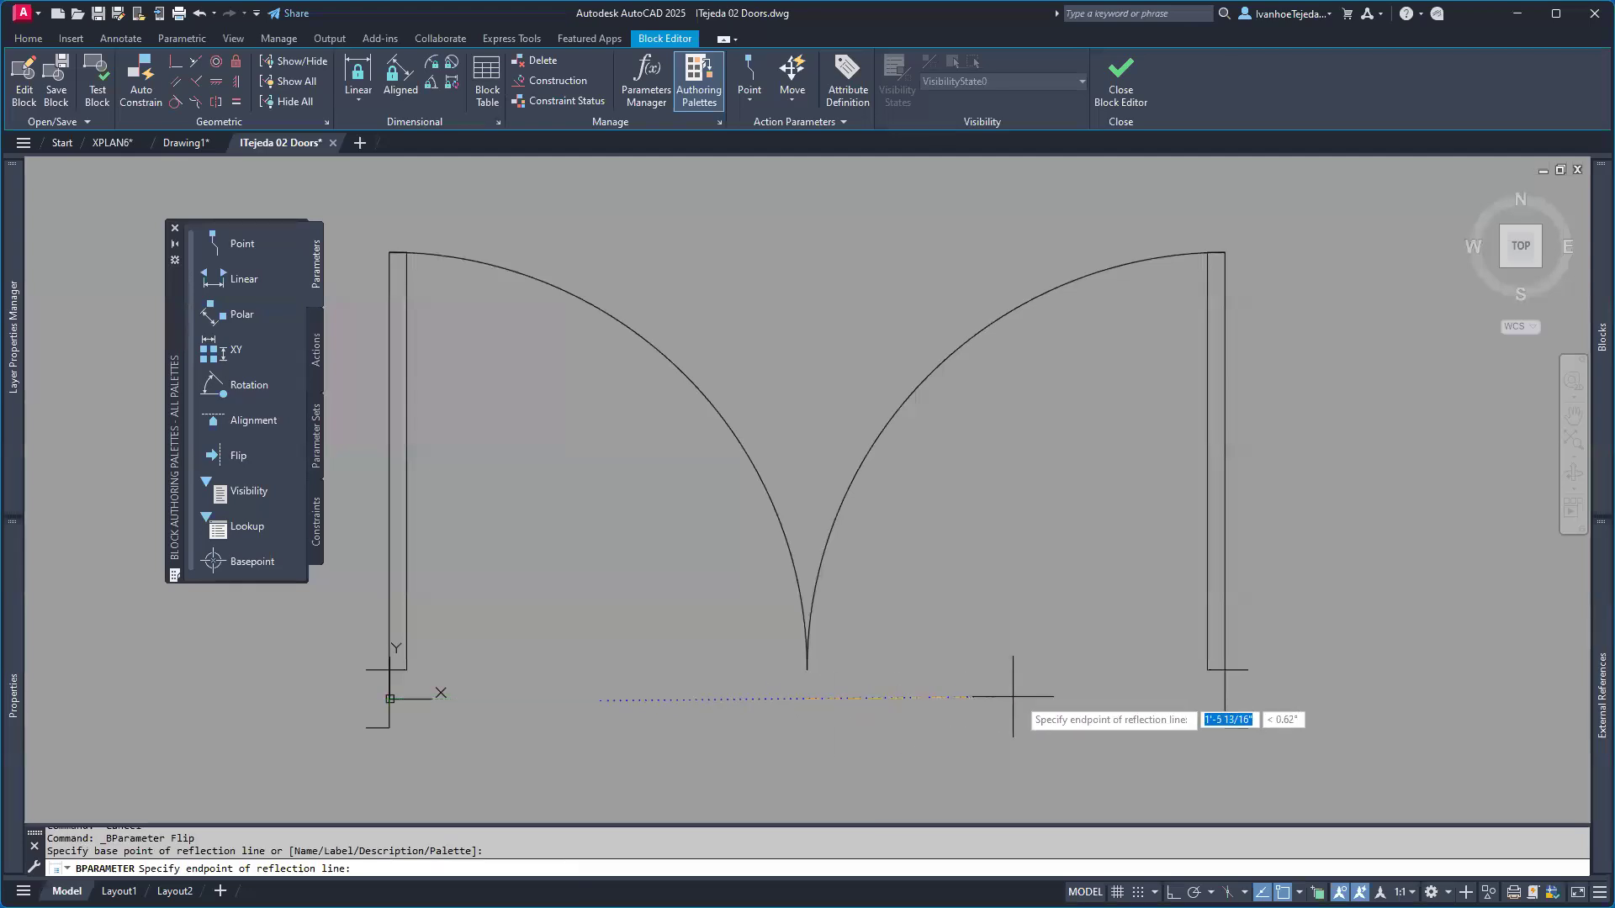
left_click(1225, 698)
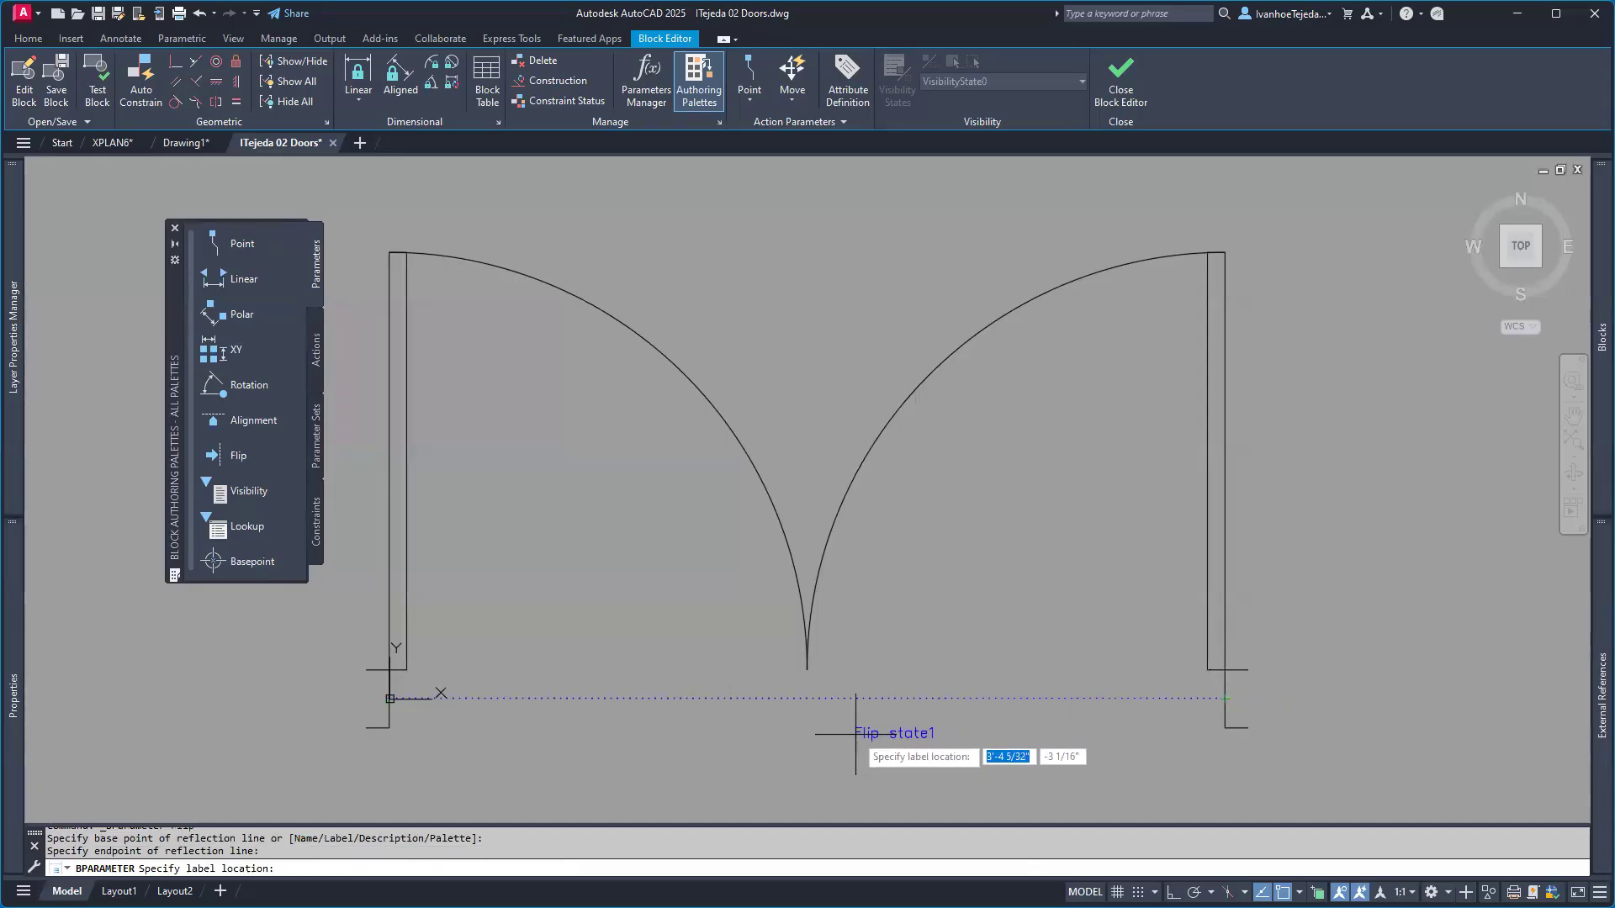
left_click(724, 677)
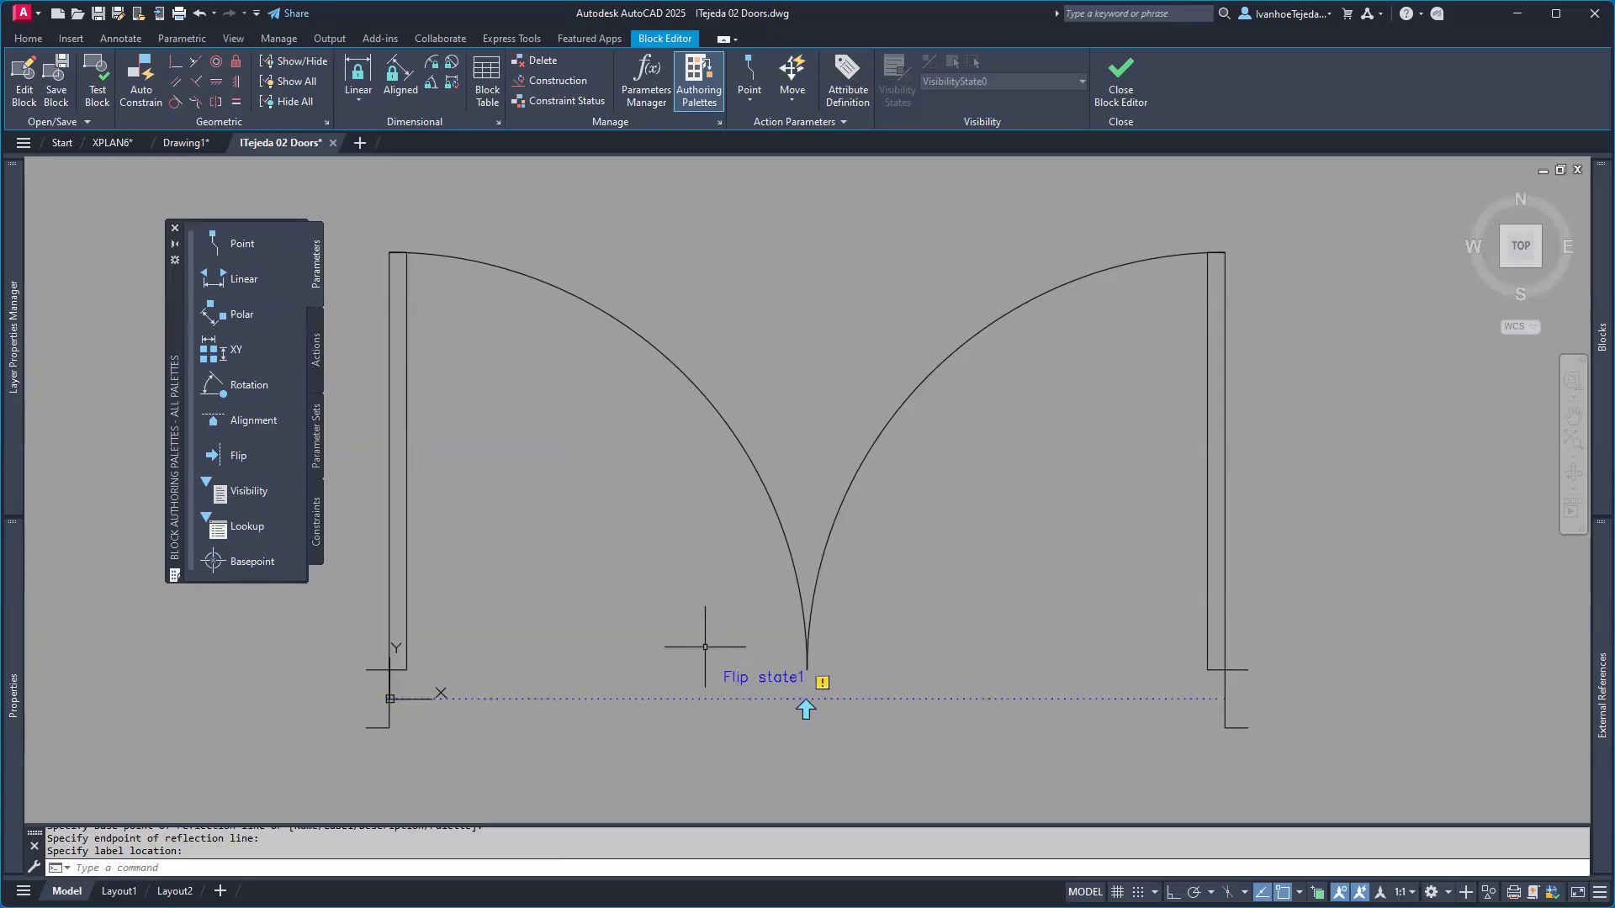
- Assign a Flip action to the flip parameter, with the entire double door and the parameter in its selection set
left_click(317, 355)
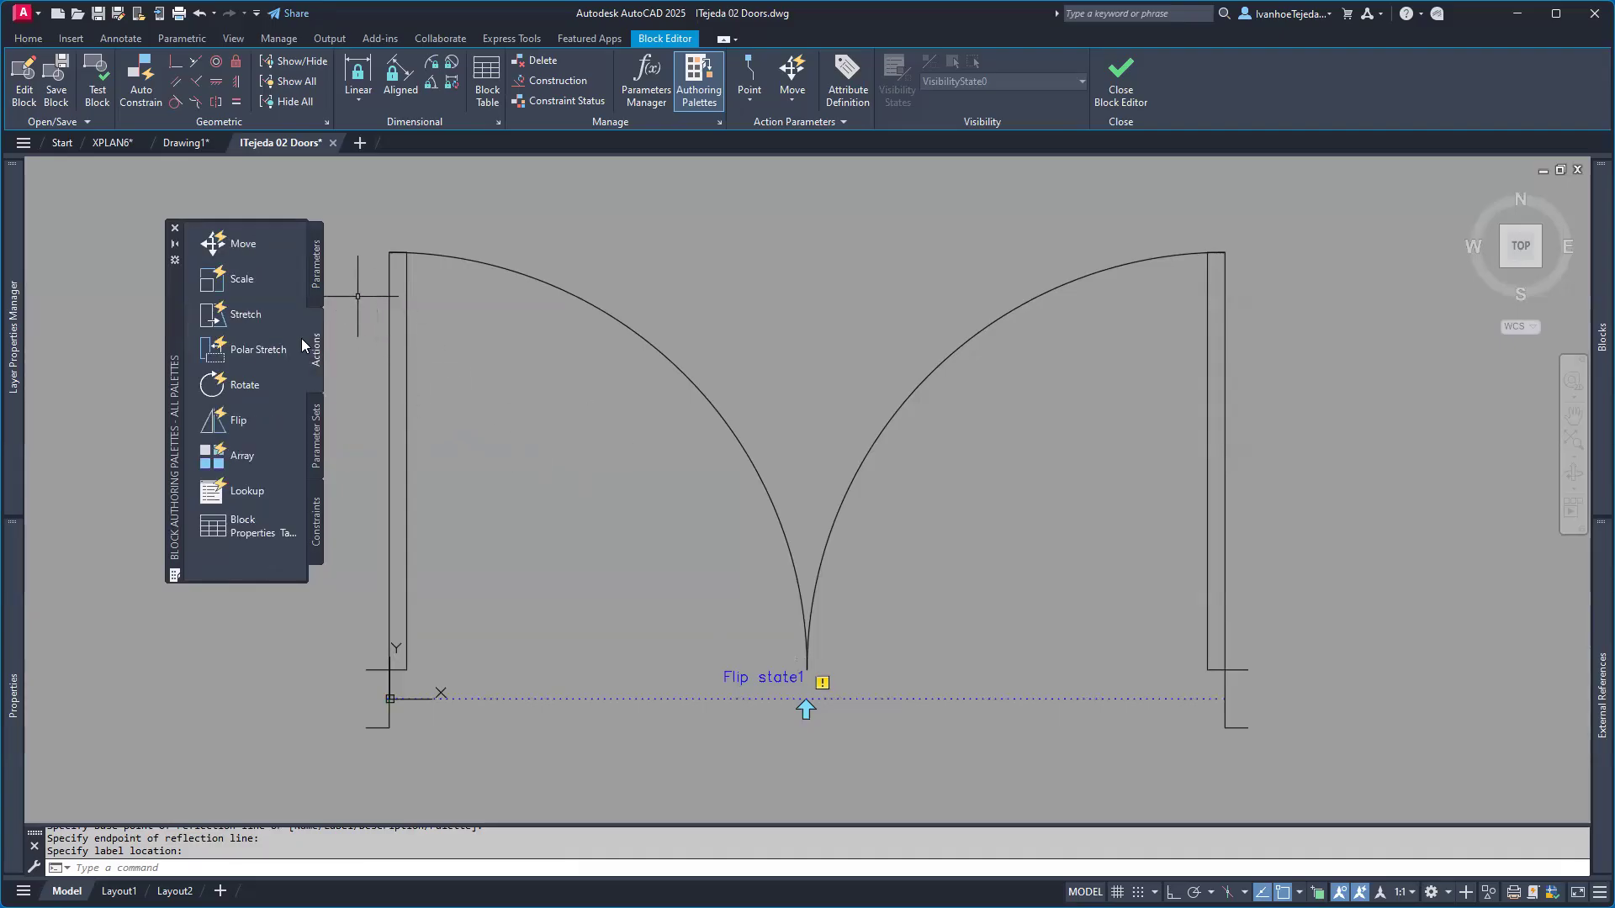
left_click(221, 422)
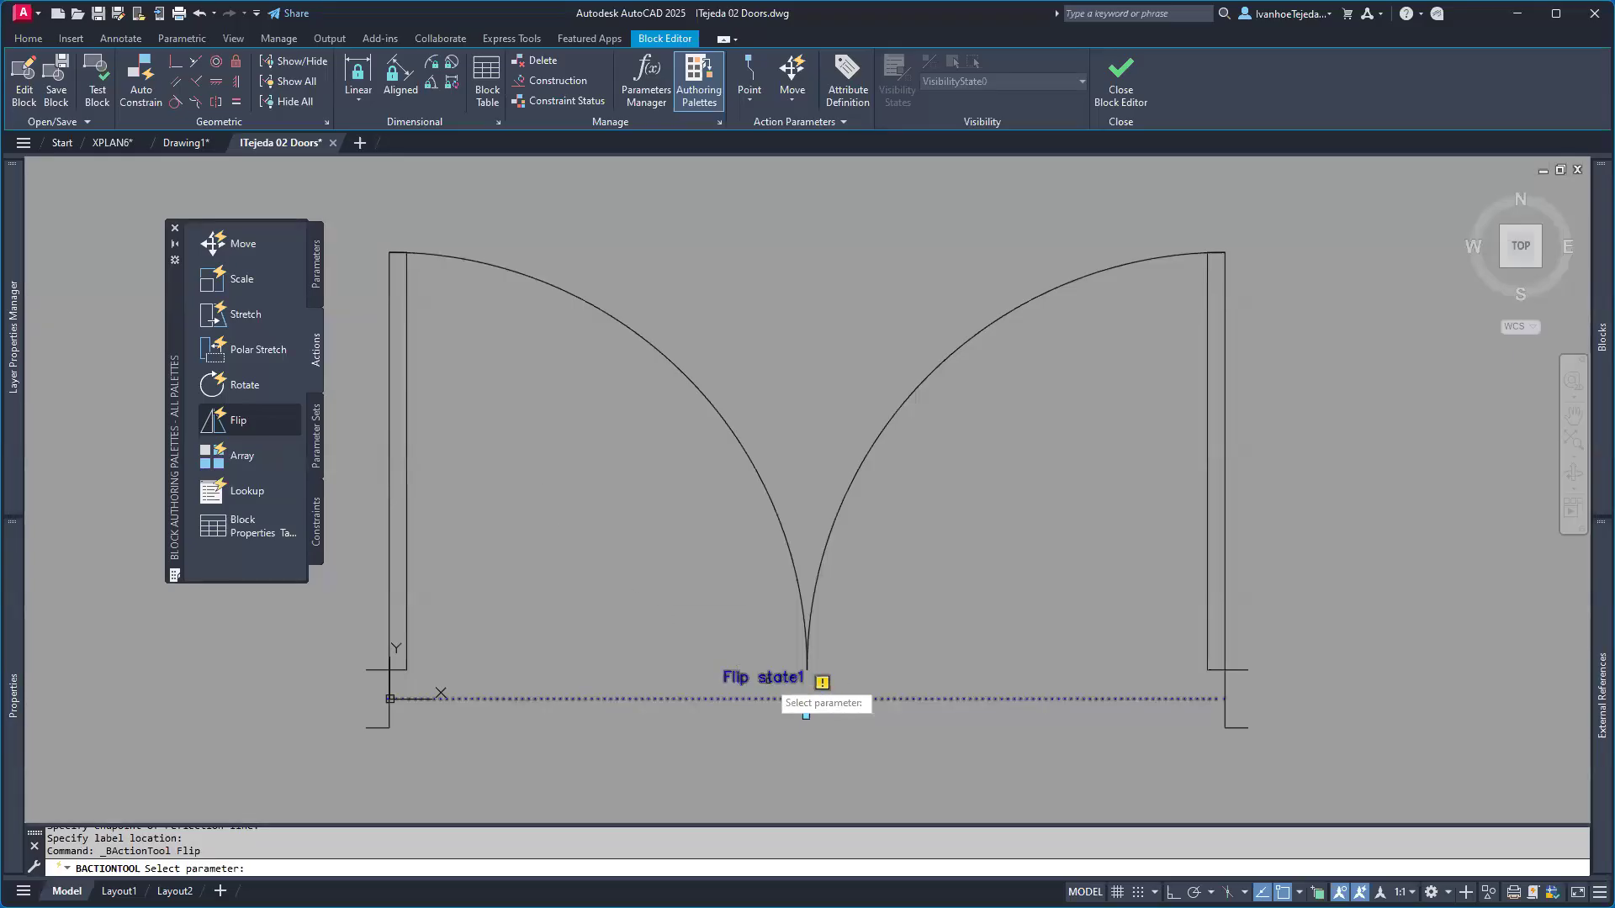
left_click(767, 678)
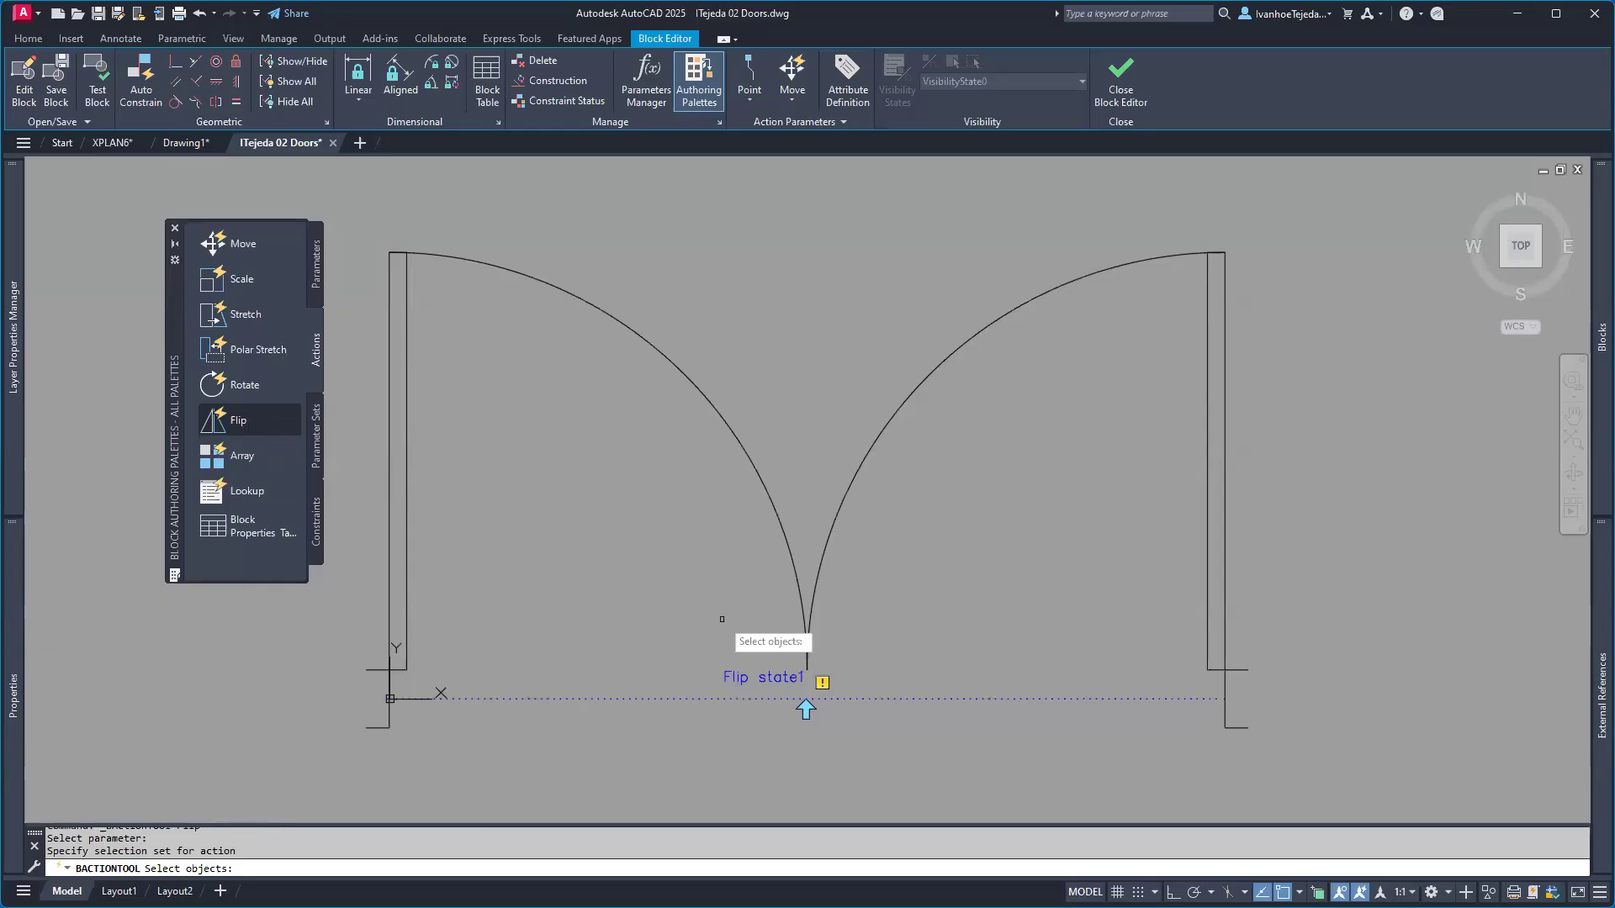
left_click(342, 201)
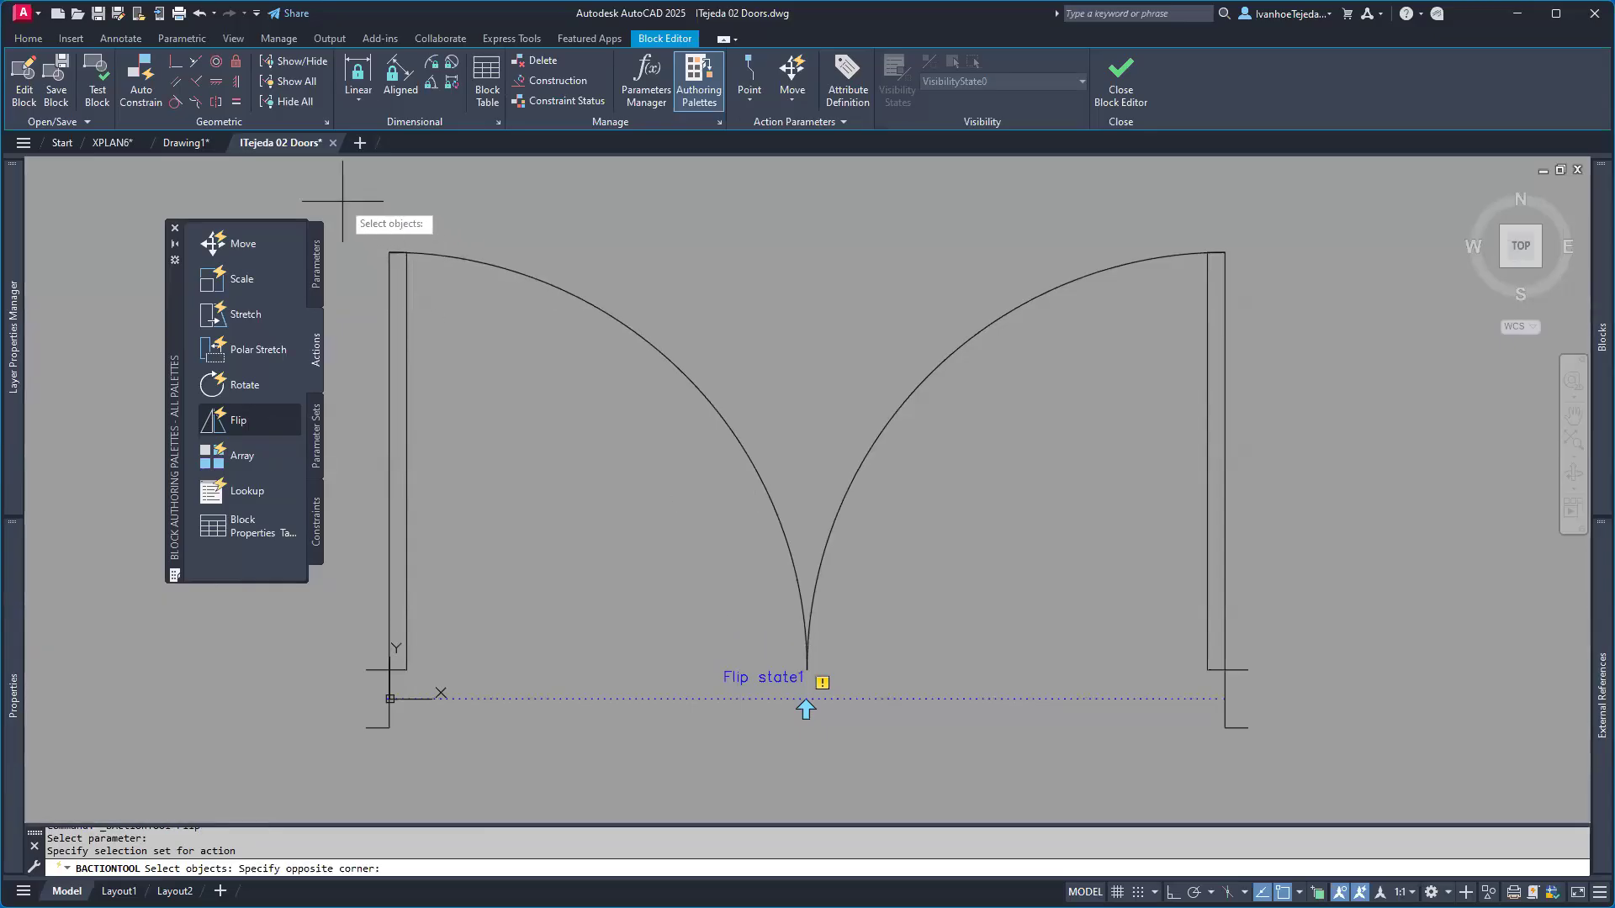
left_click(1331, 765)
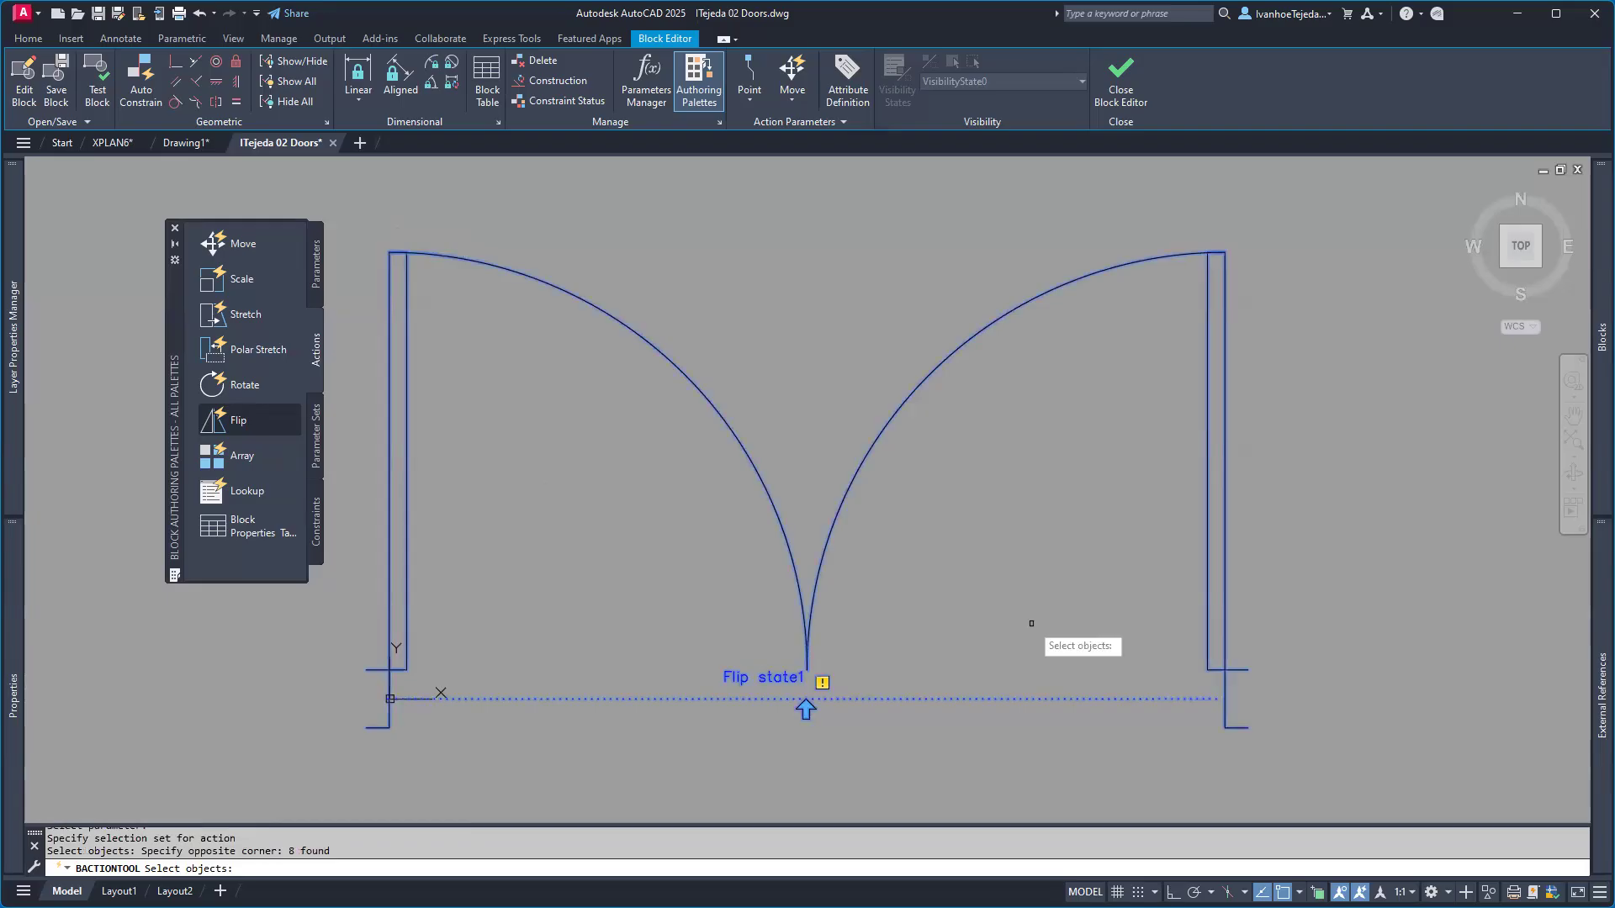
key("Return")
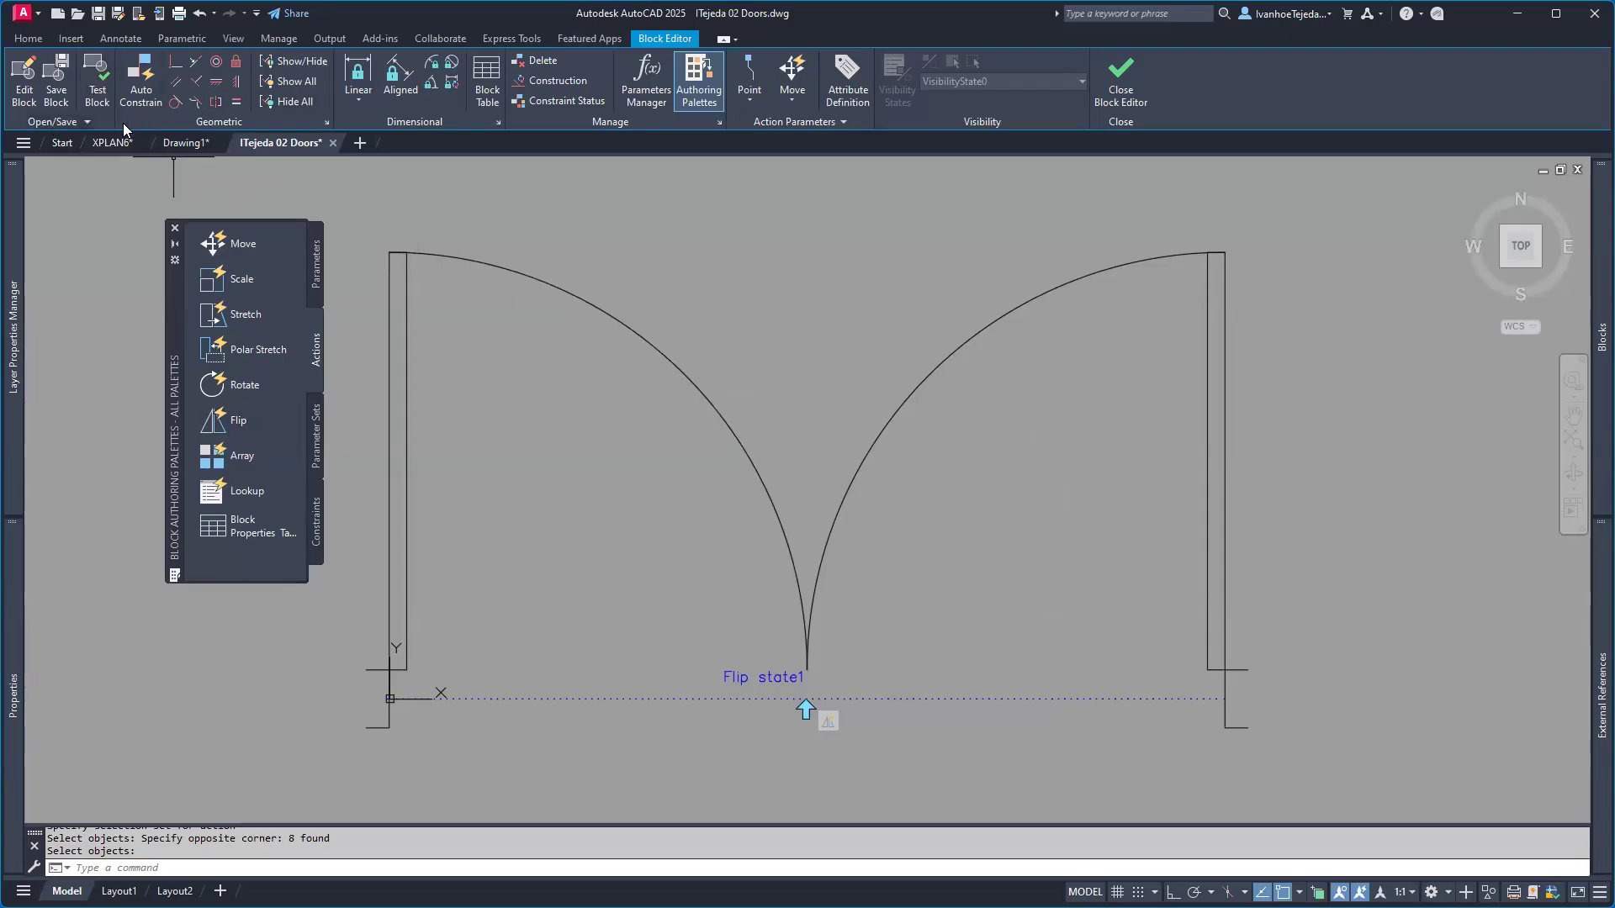
- Test the block by flipping the double door back and forth across its reflection line and inspecting the jamb base point
left_click(98, 81)
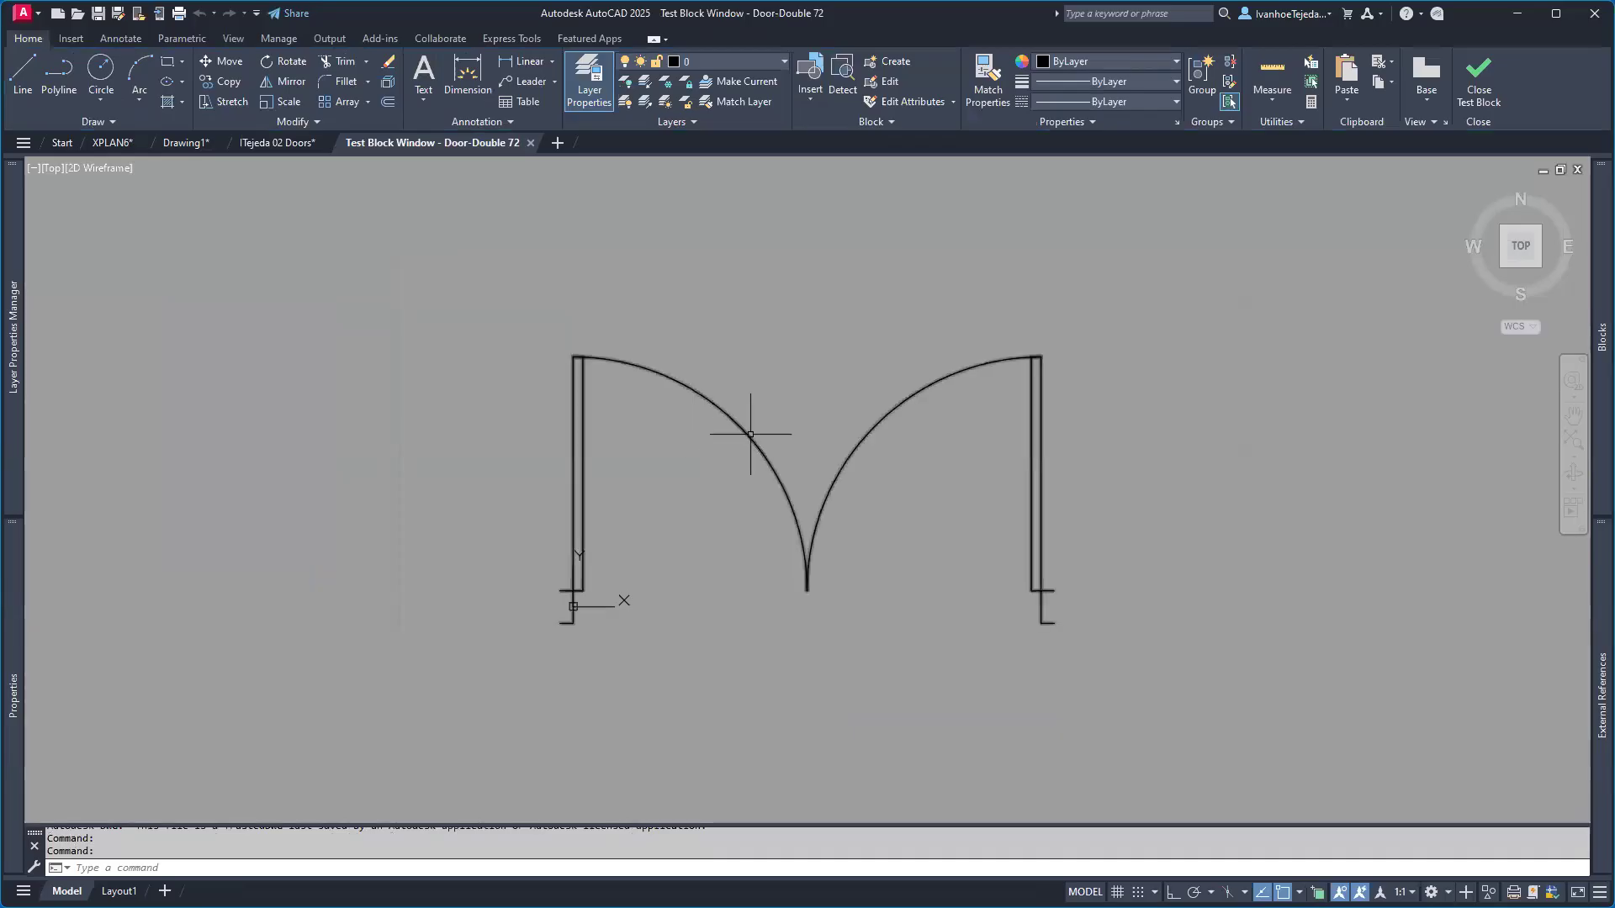
mouse_move(750, 434)
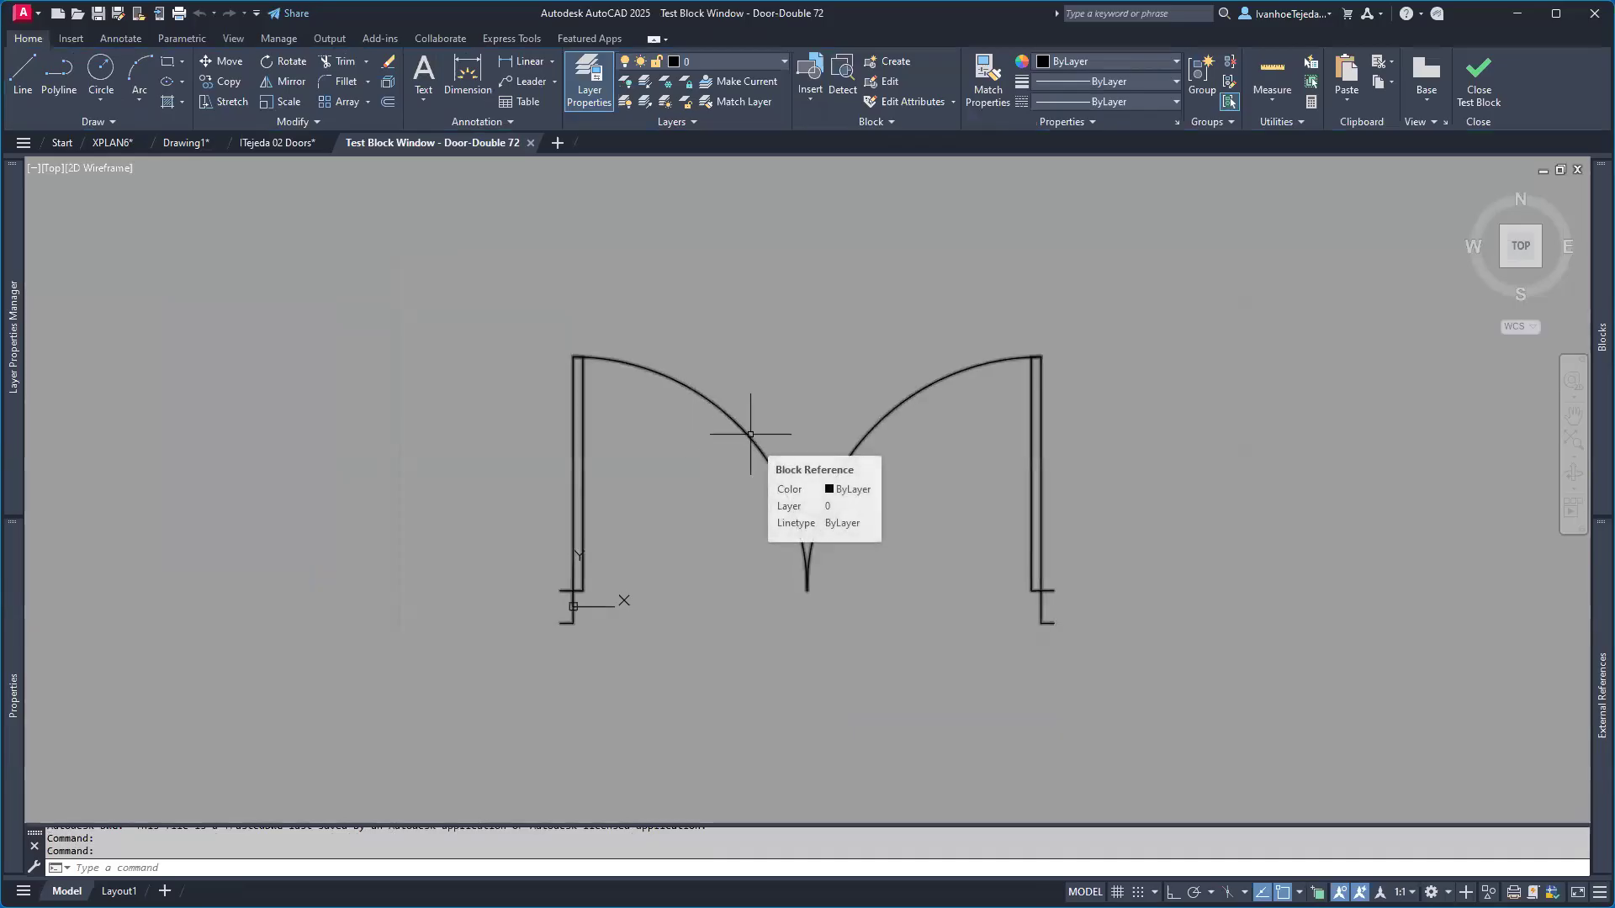
left_click(750, 434)
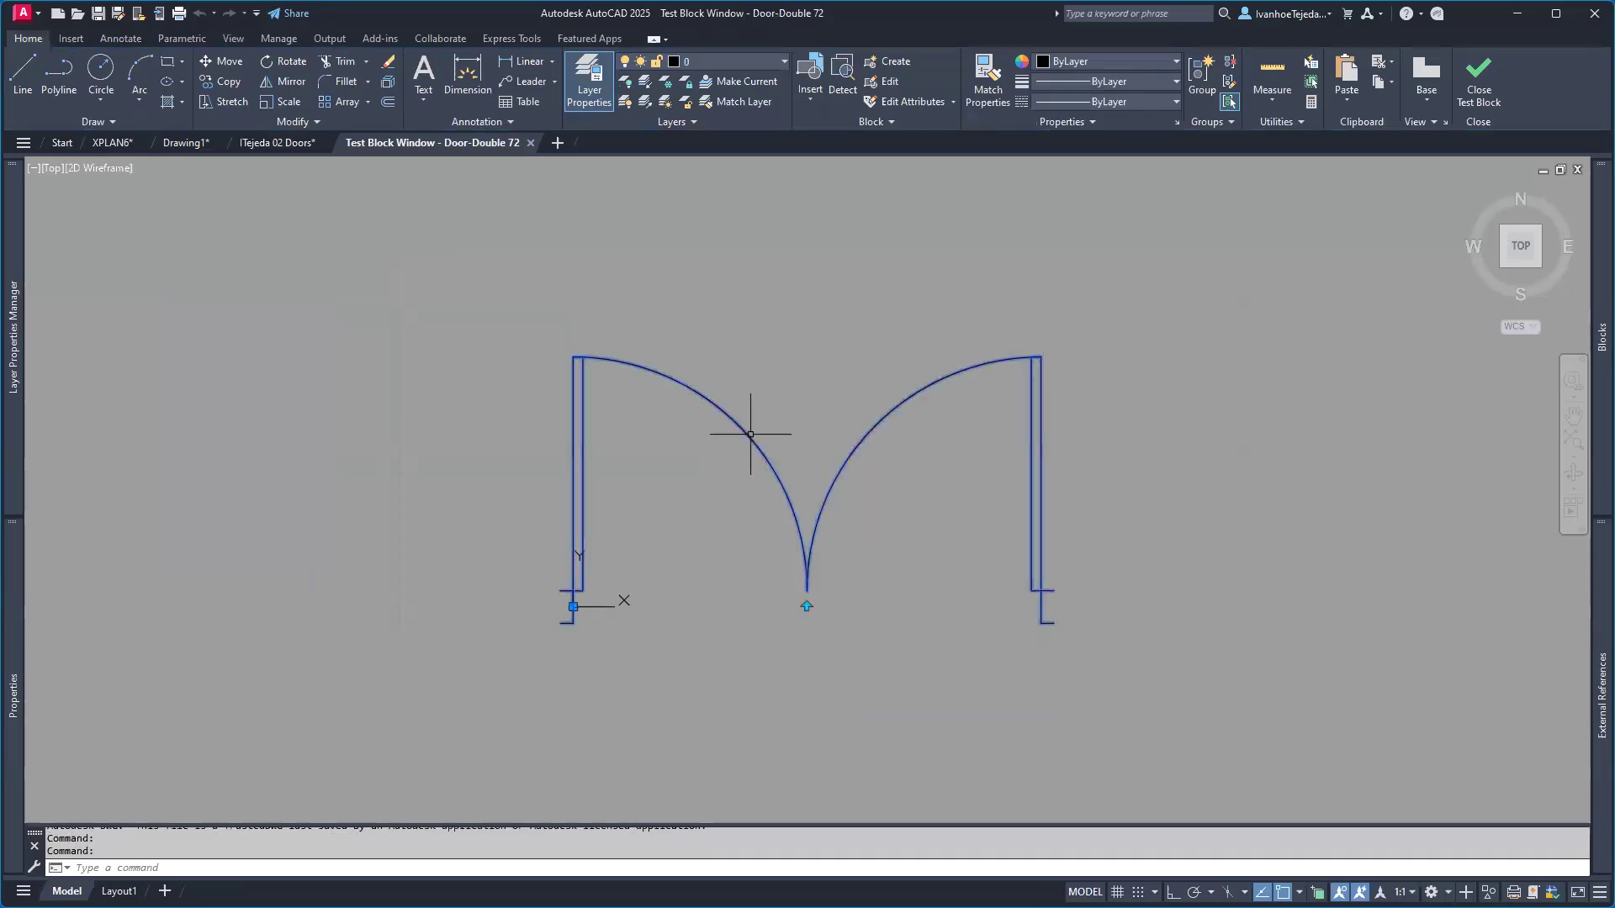
left_click(806, 605)
left_click(805, 604)
left_click(806, 605)
left_click(805, 606)
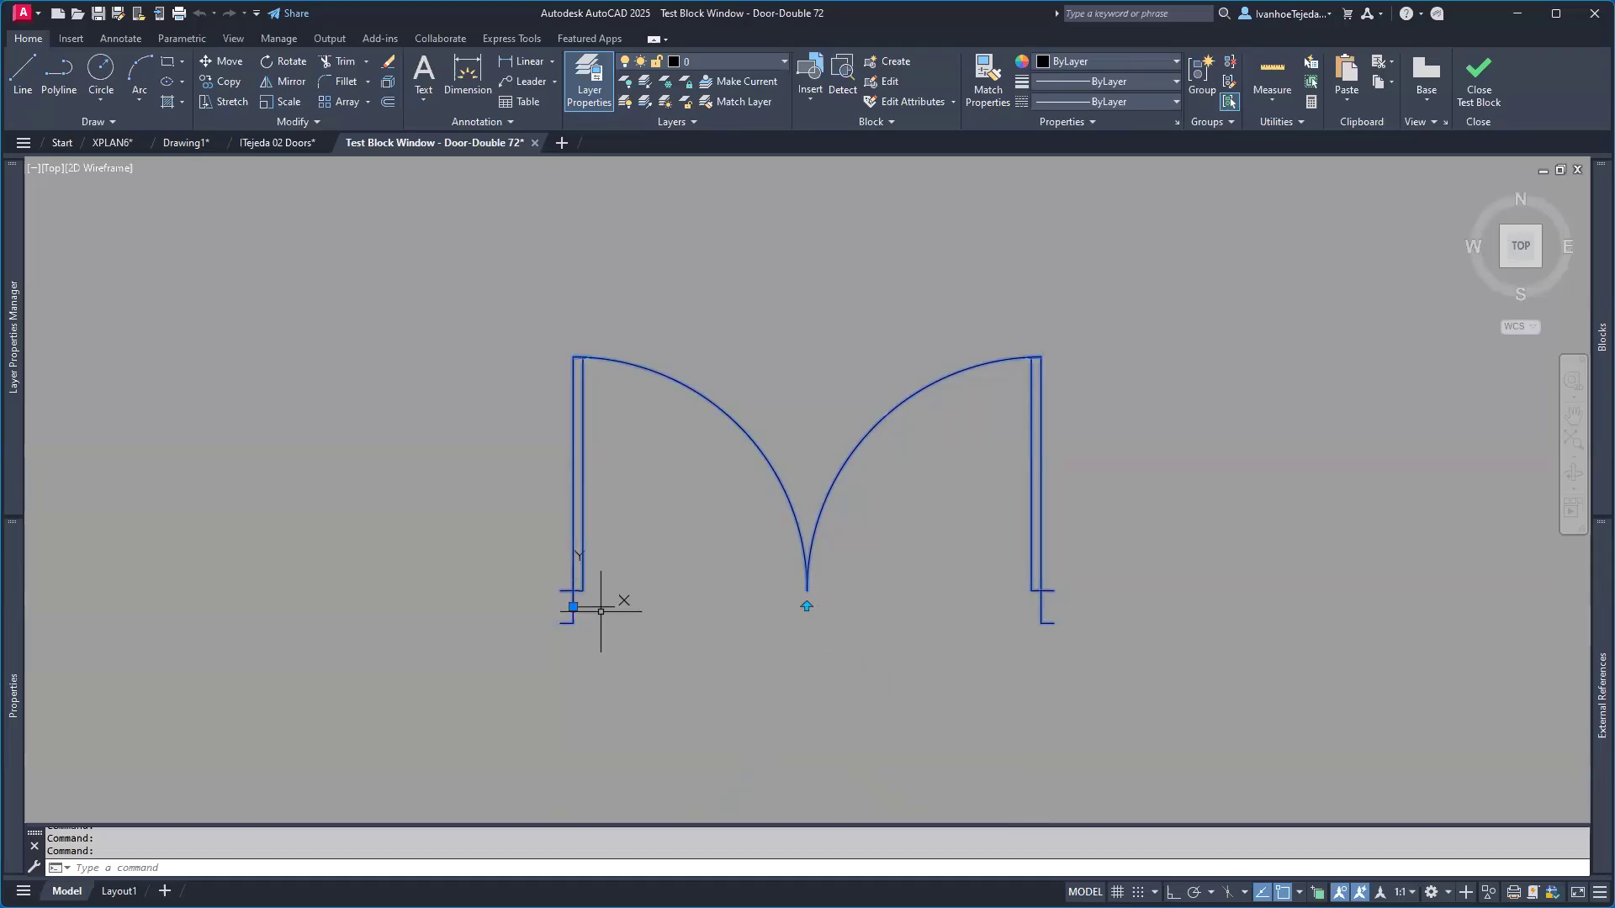
scroll(565, 614, "up", 6)
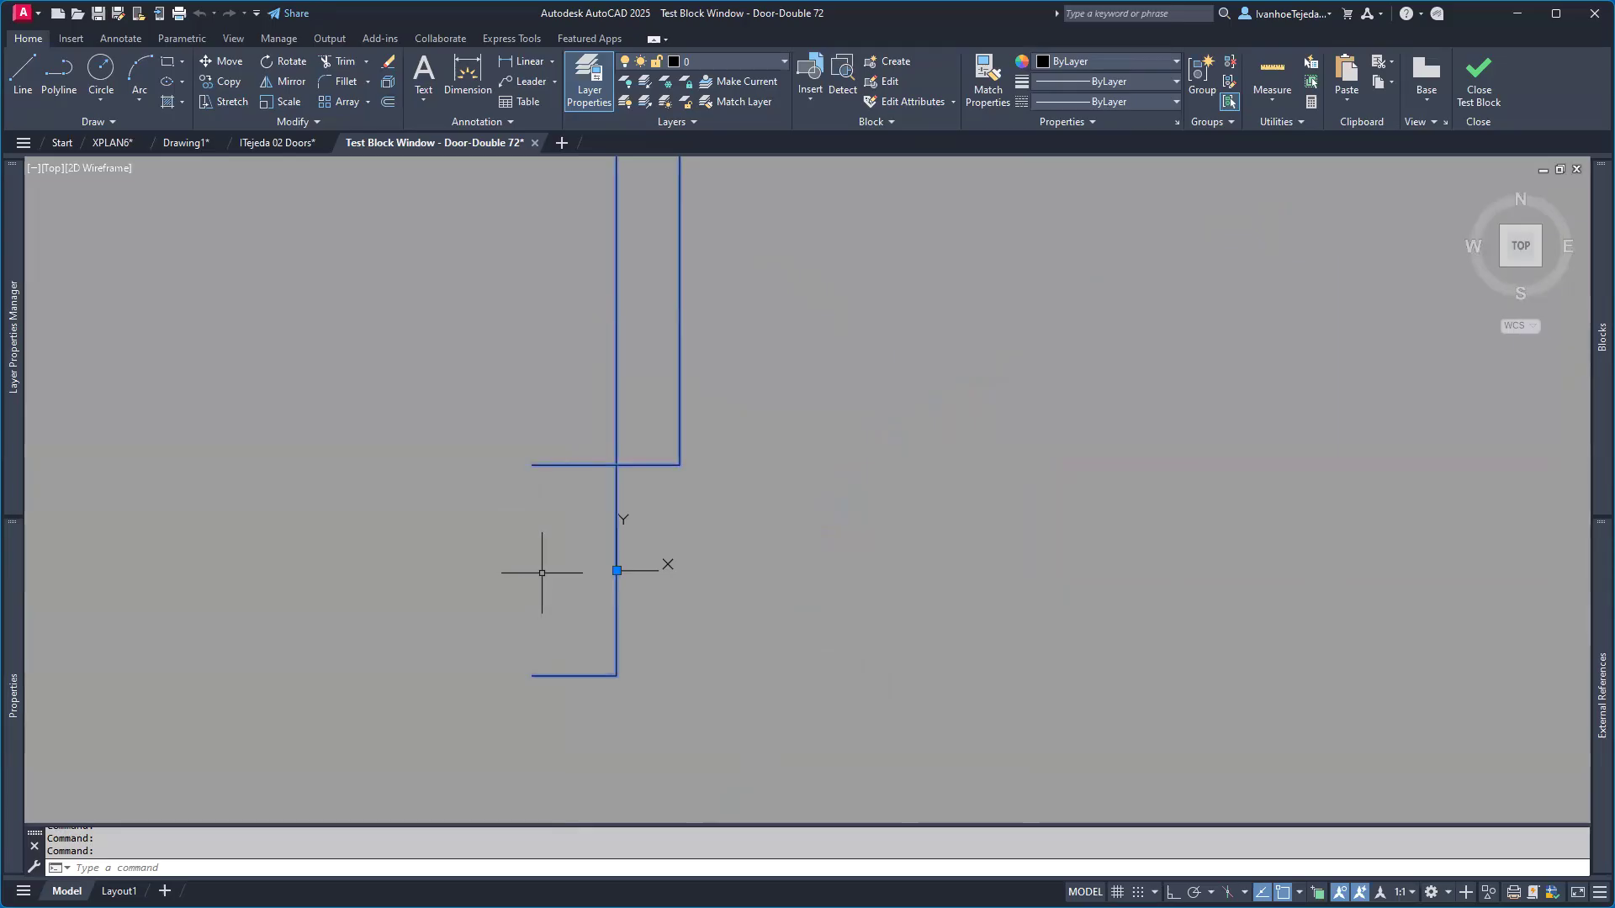
scroll(829, 534, "down", 5)
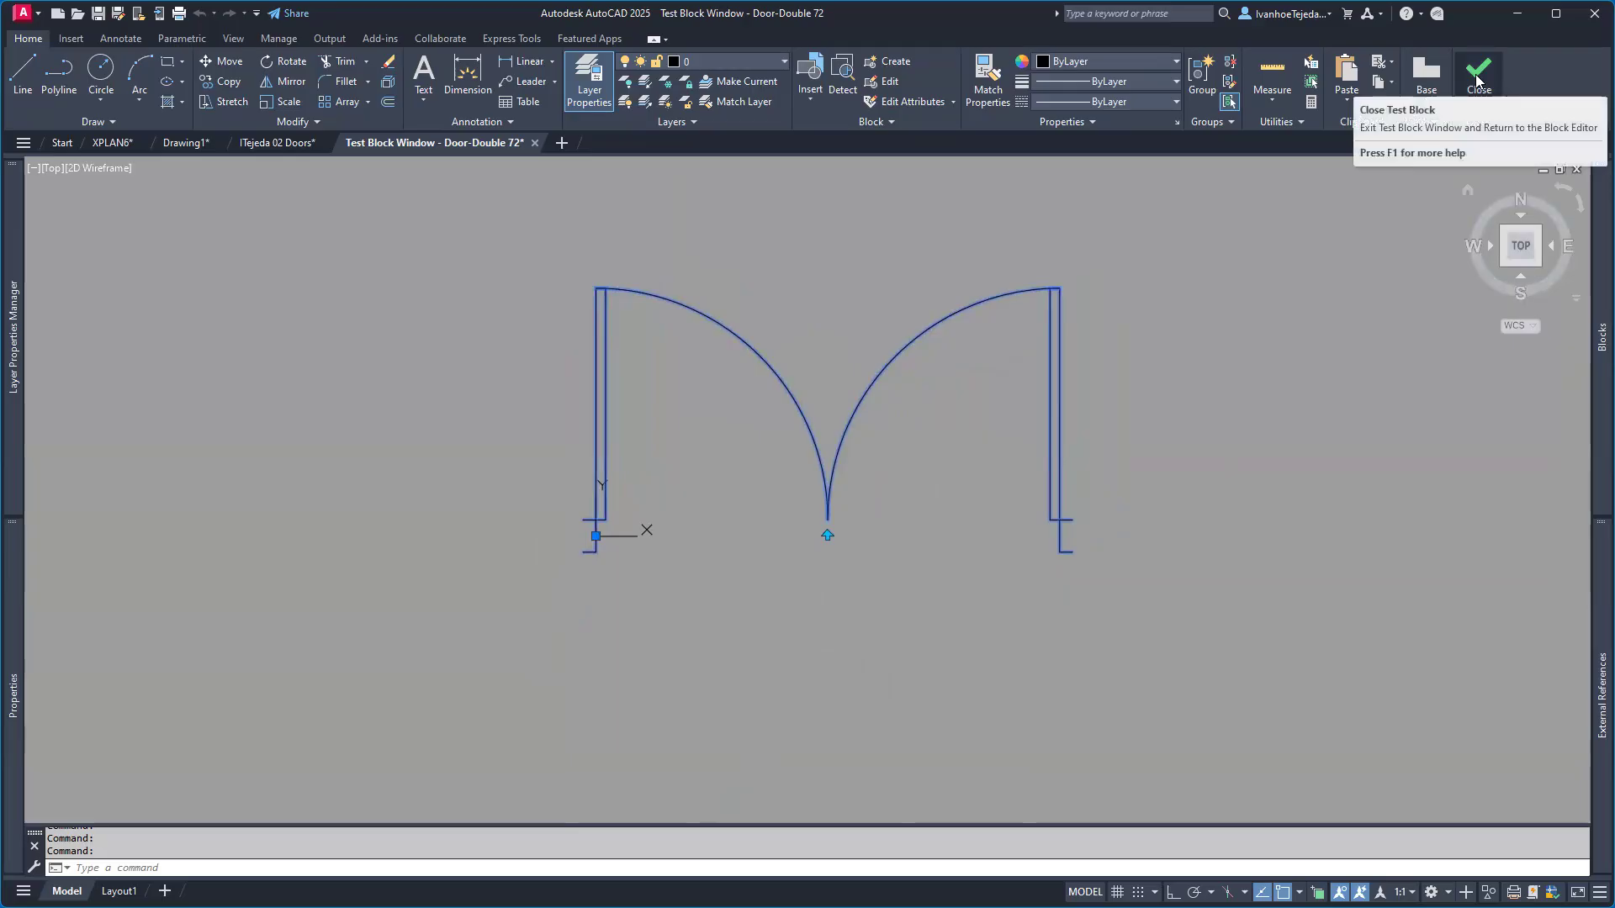
- Return to the block editor and add a Basepoint parameter in line with the left jamb's outer ends, level with the jamb's midpoint
left_click(1478, 80)
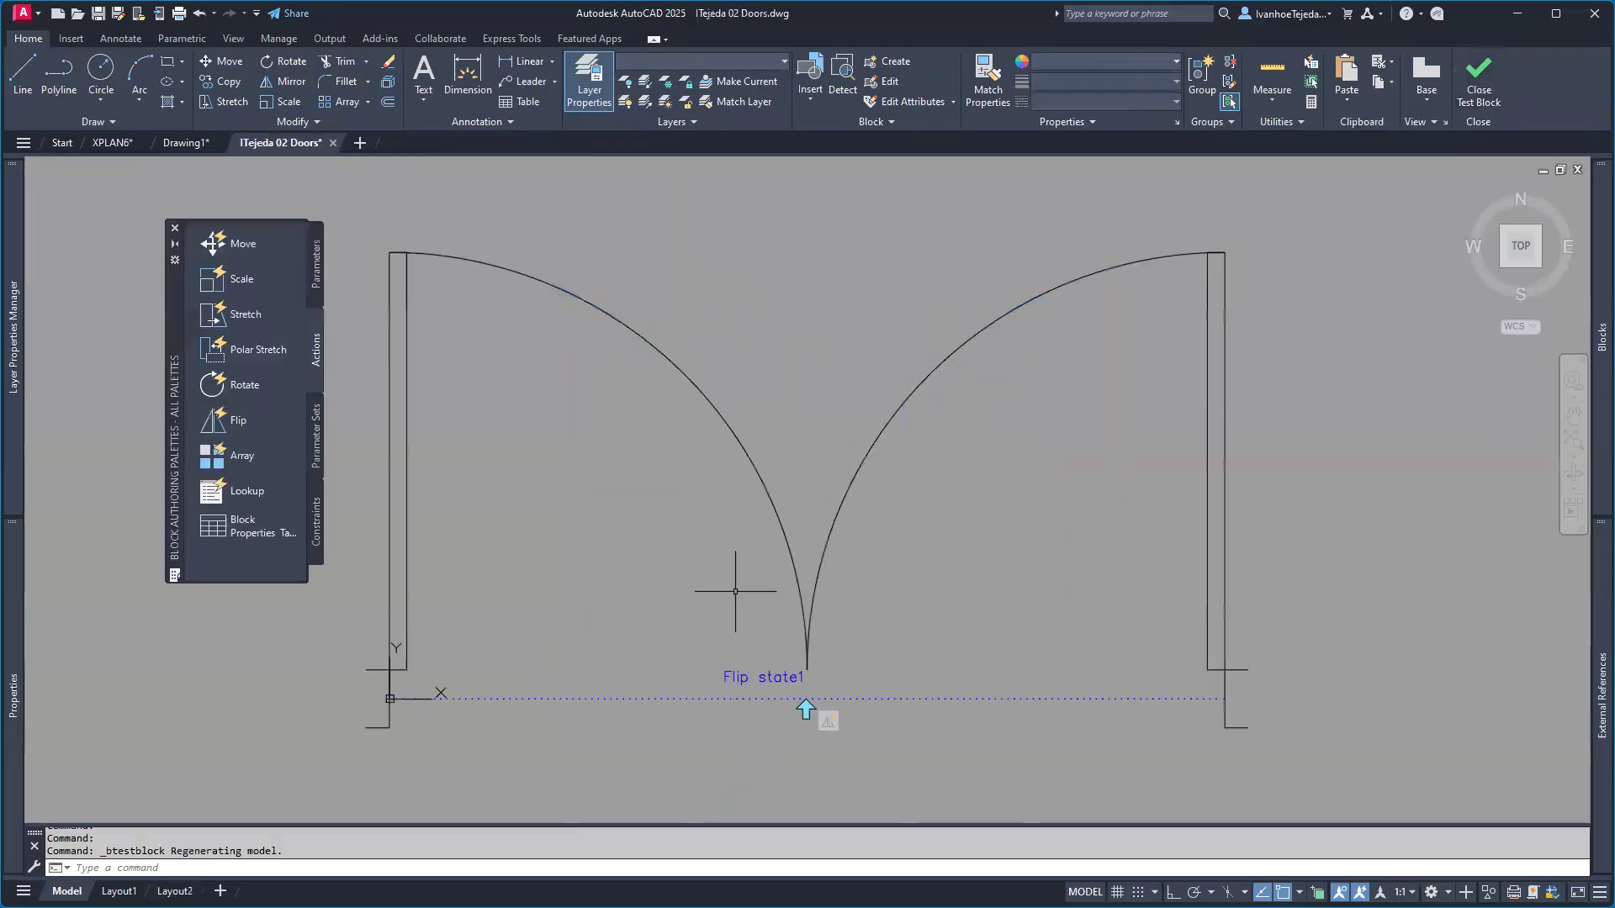
left_click(316, 265)
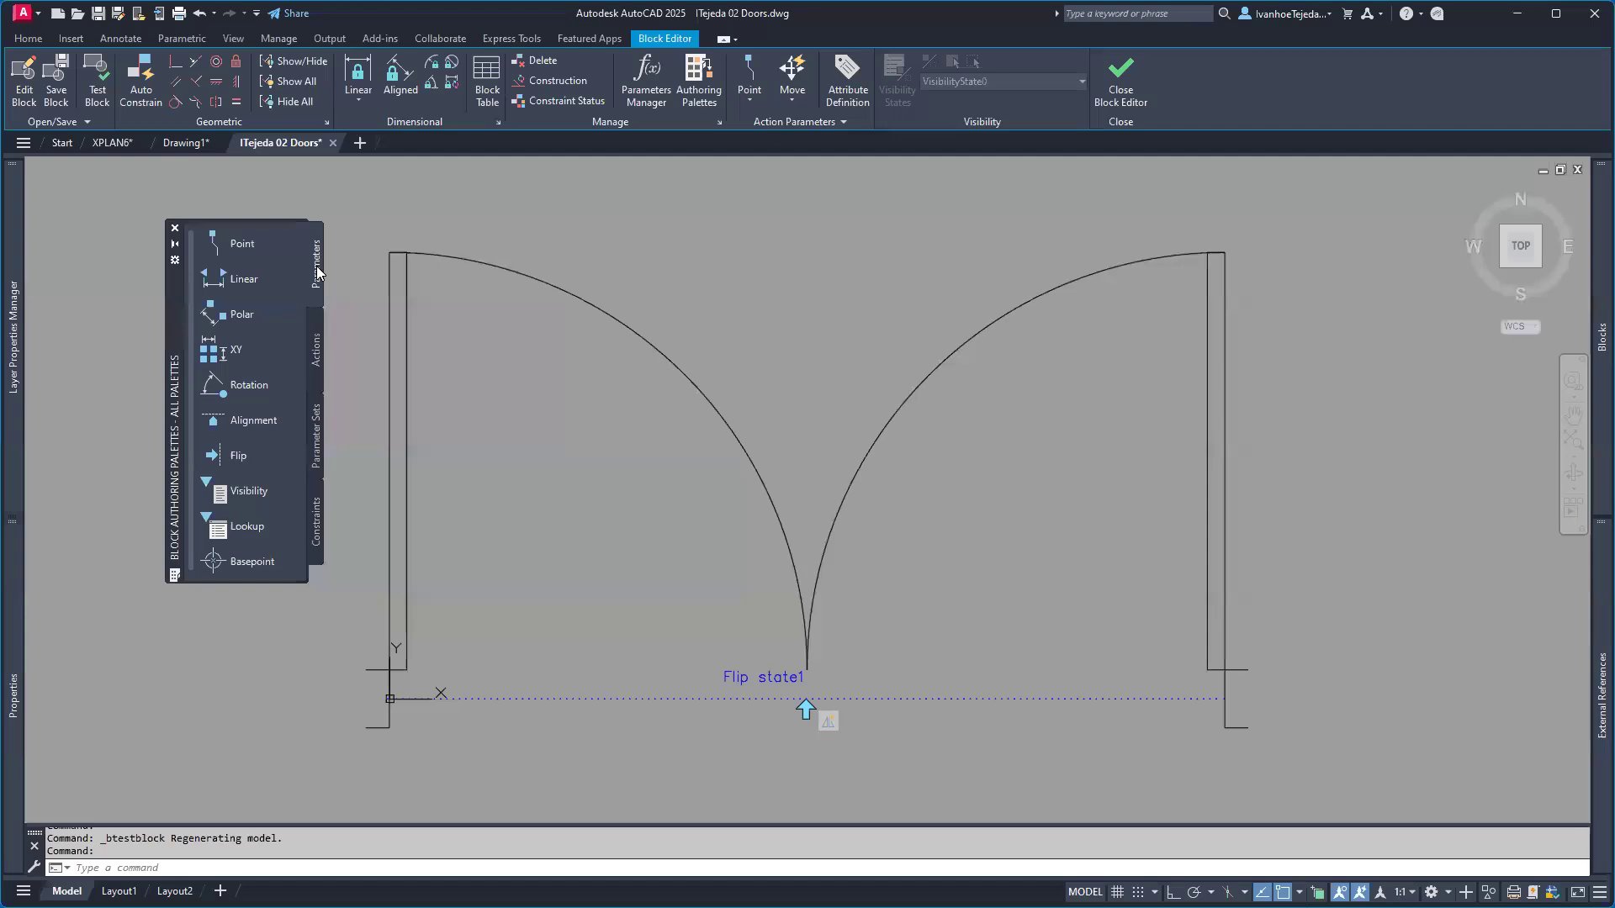
left_click(239, 558)
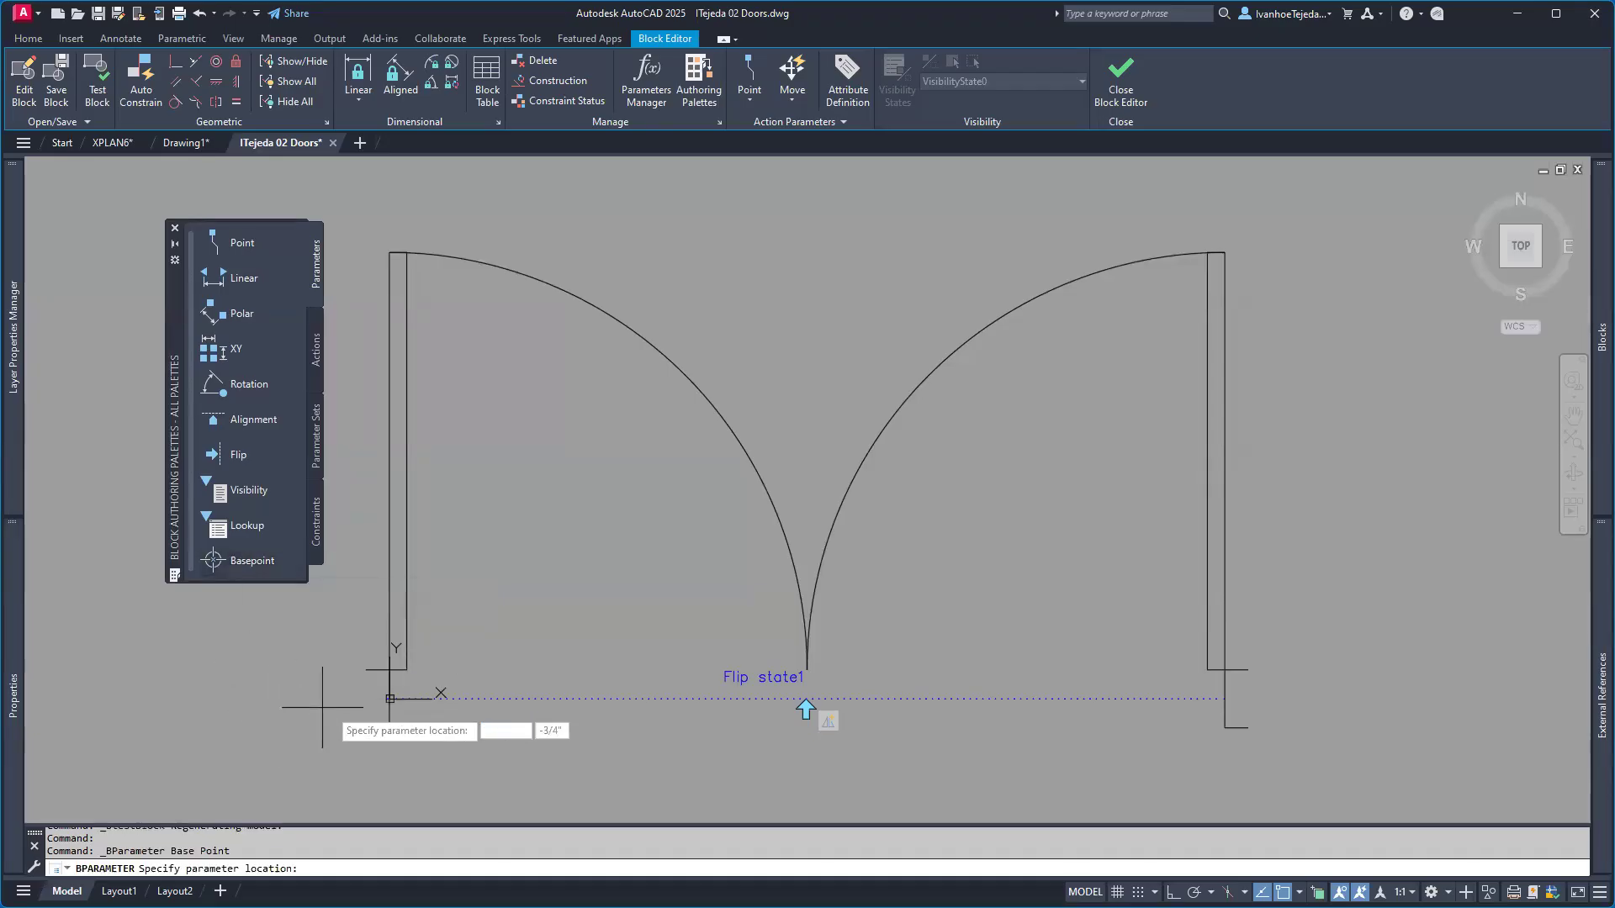
scroll(336, 706, "up", 4)
middle_click_drag(407, 681, 538, 571)
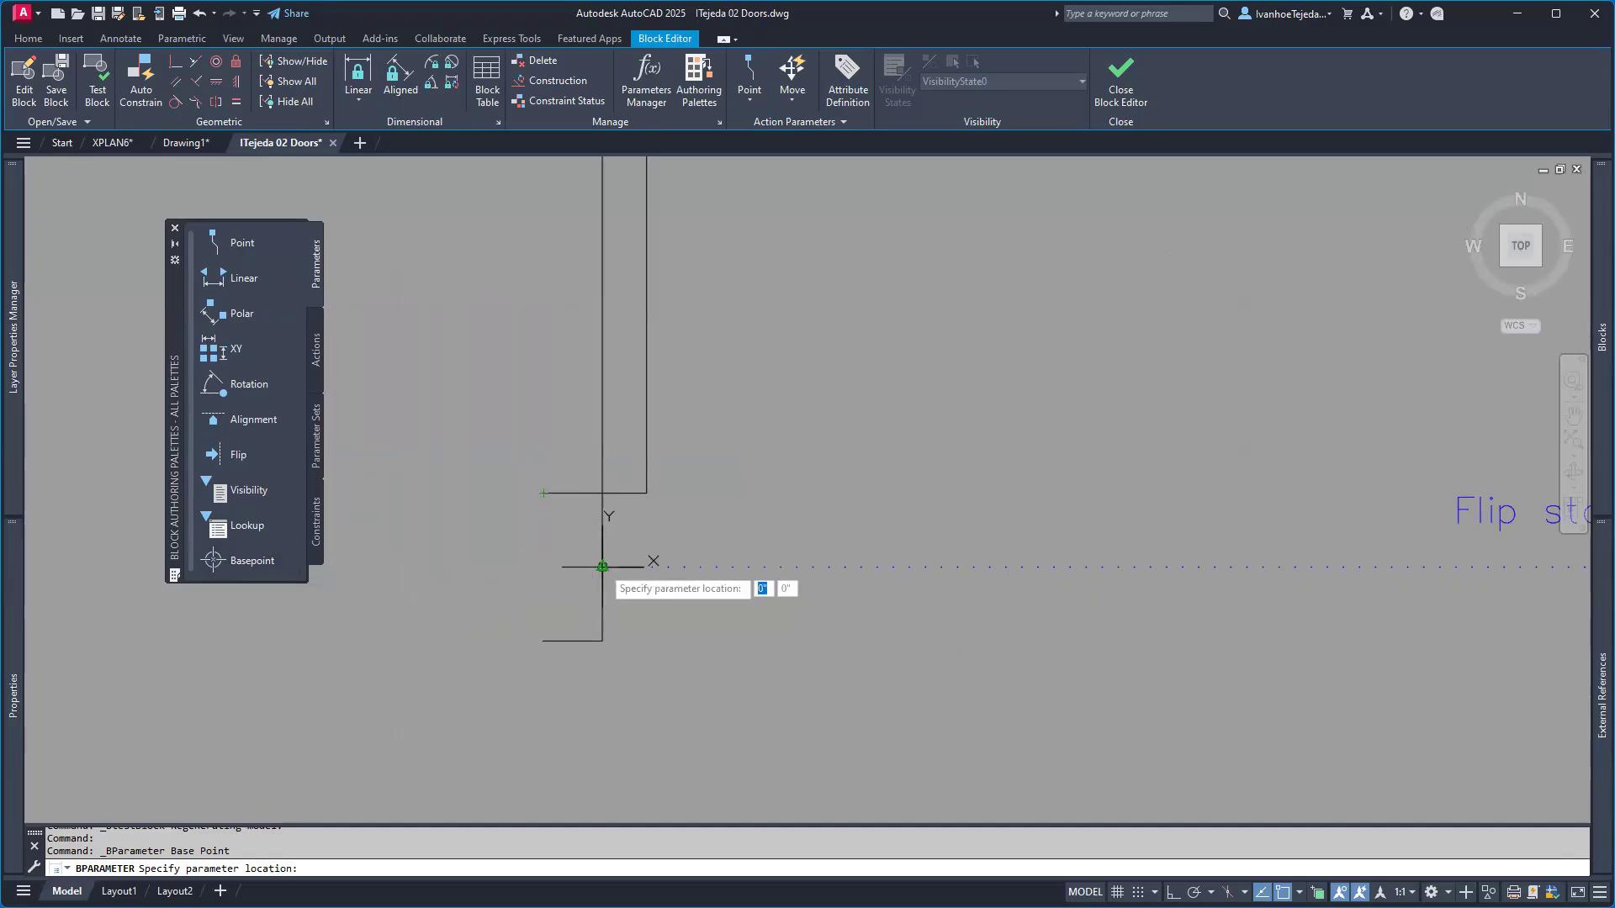
left_click(543, 566)
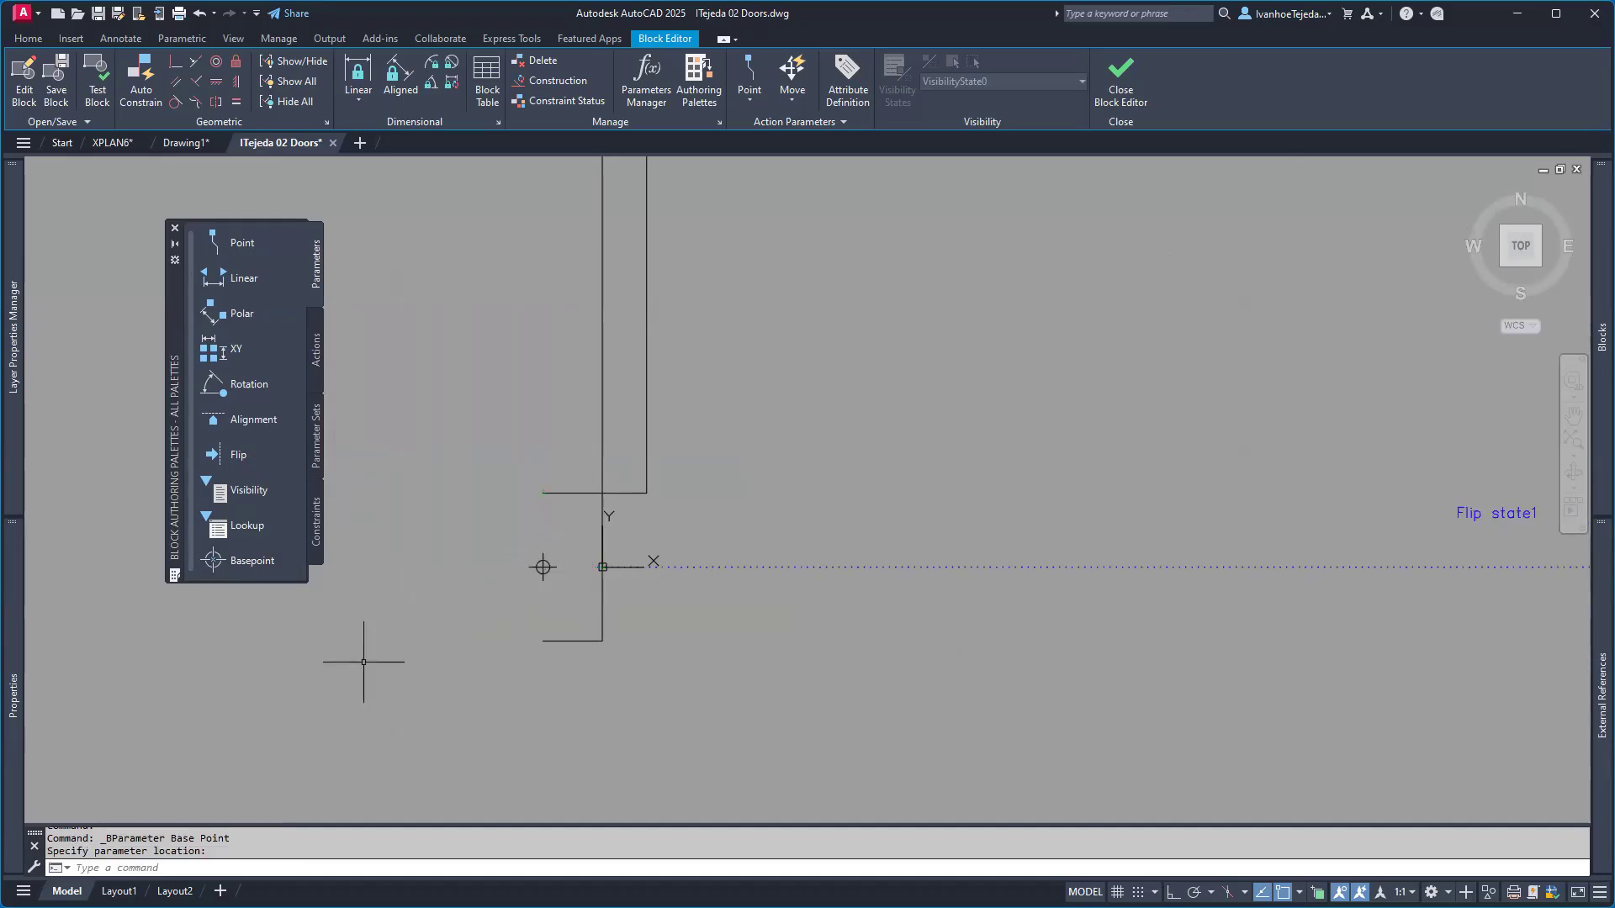
scroll(417, 620, "down", 2)
scroll(417, 620, "down", 4)
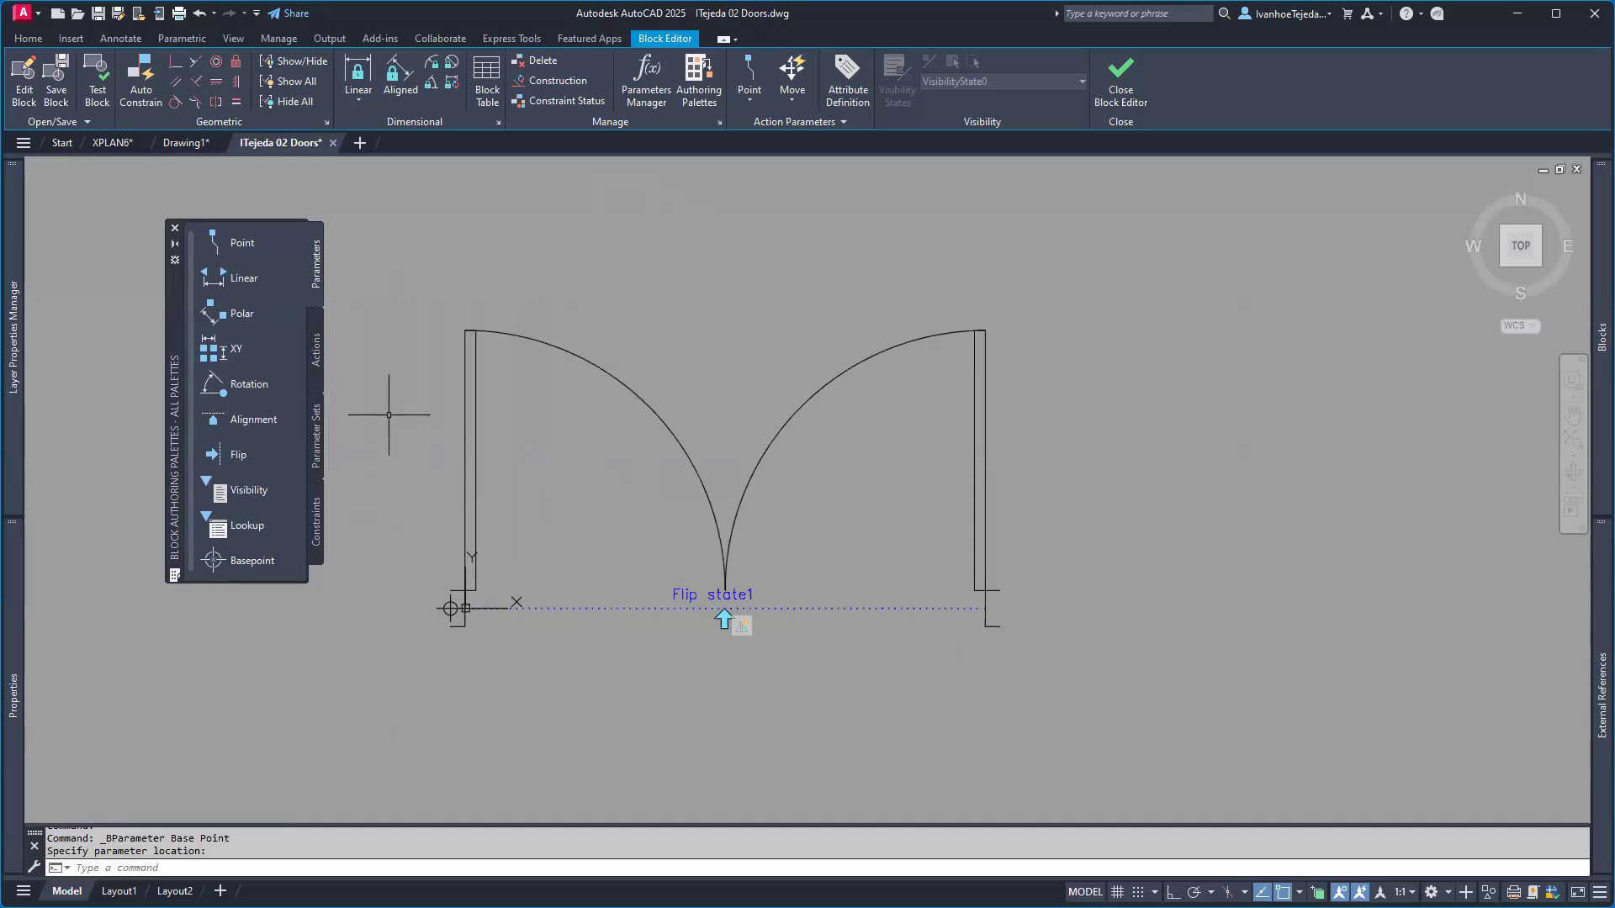
- Test the block again by flipping the double door down and back up across its reflection line
left_click(99, 80)
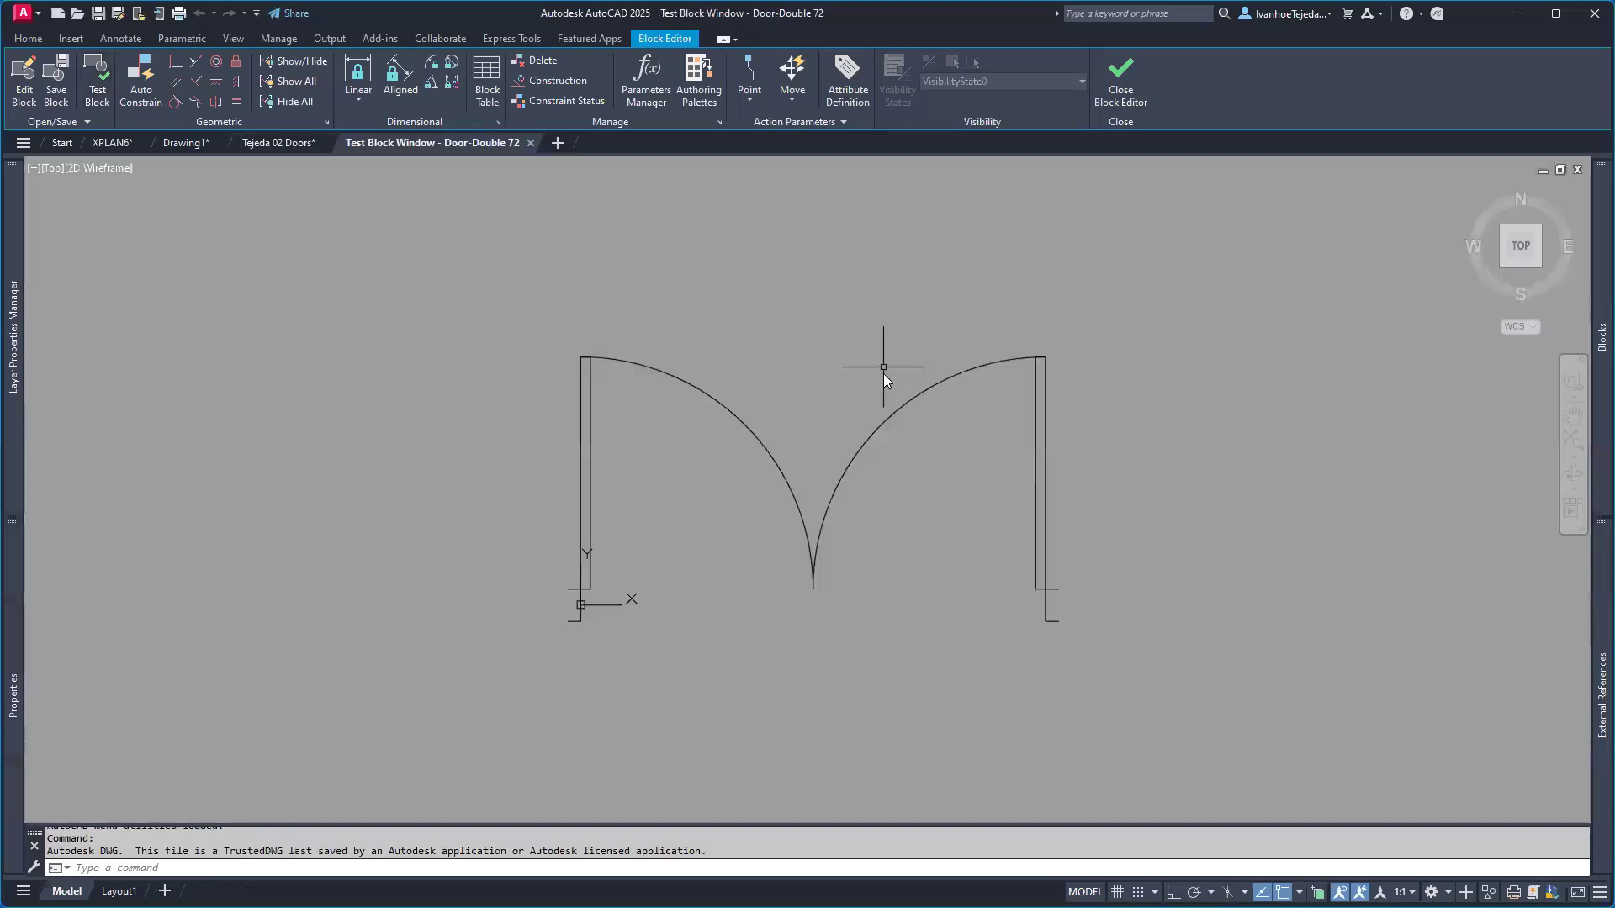
left_click(768, 460)
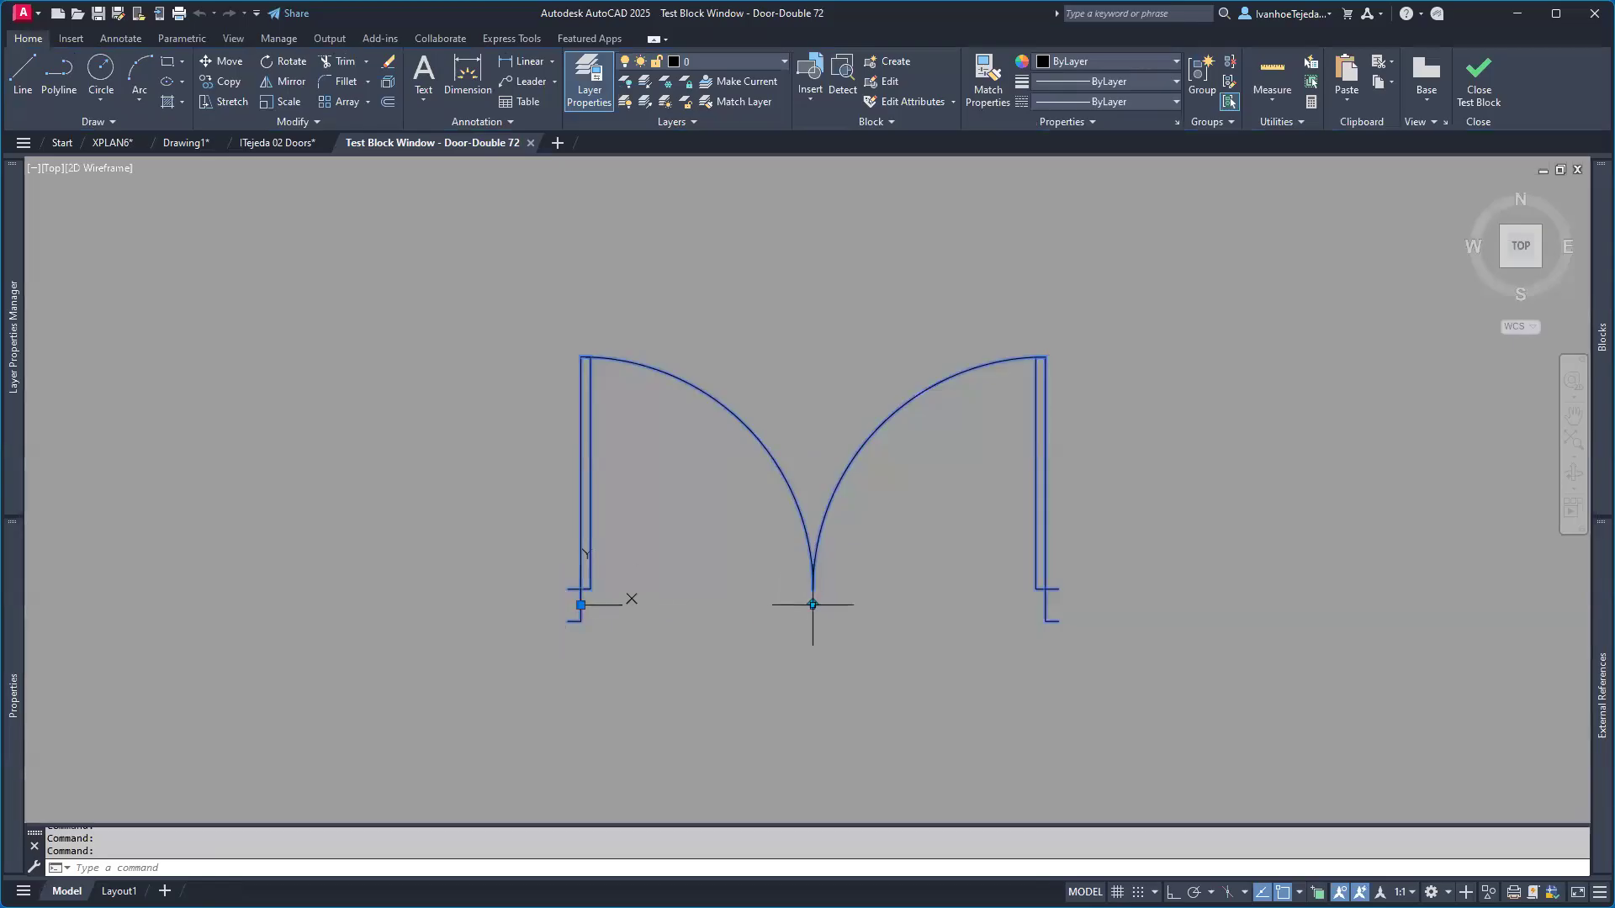
left_click(812, 605)
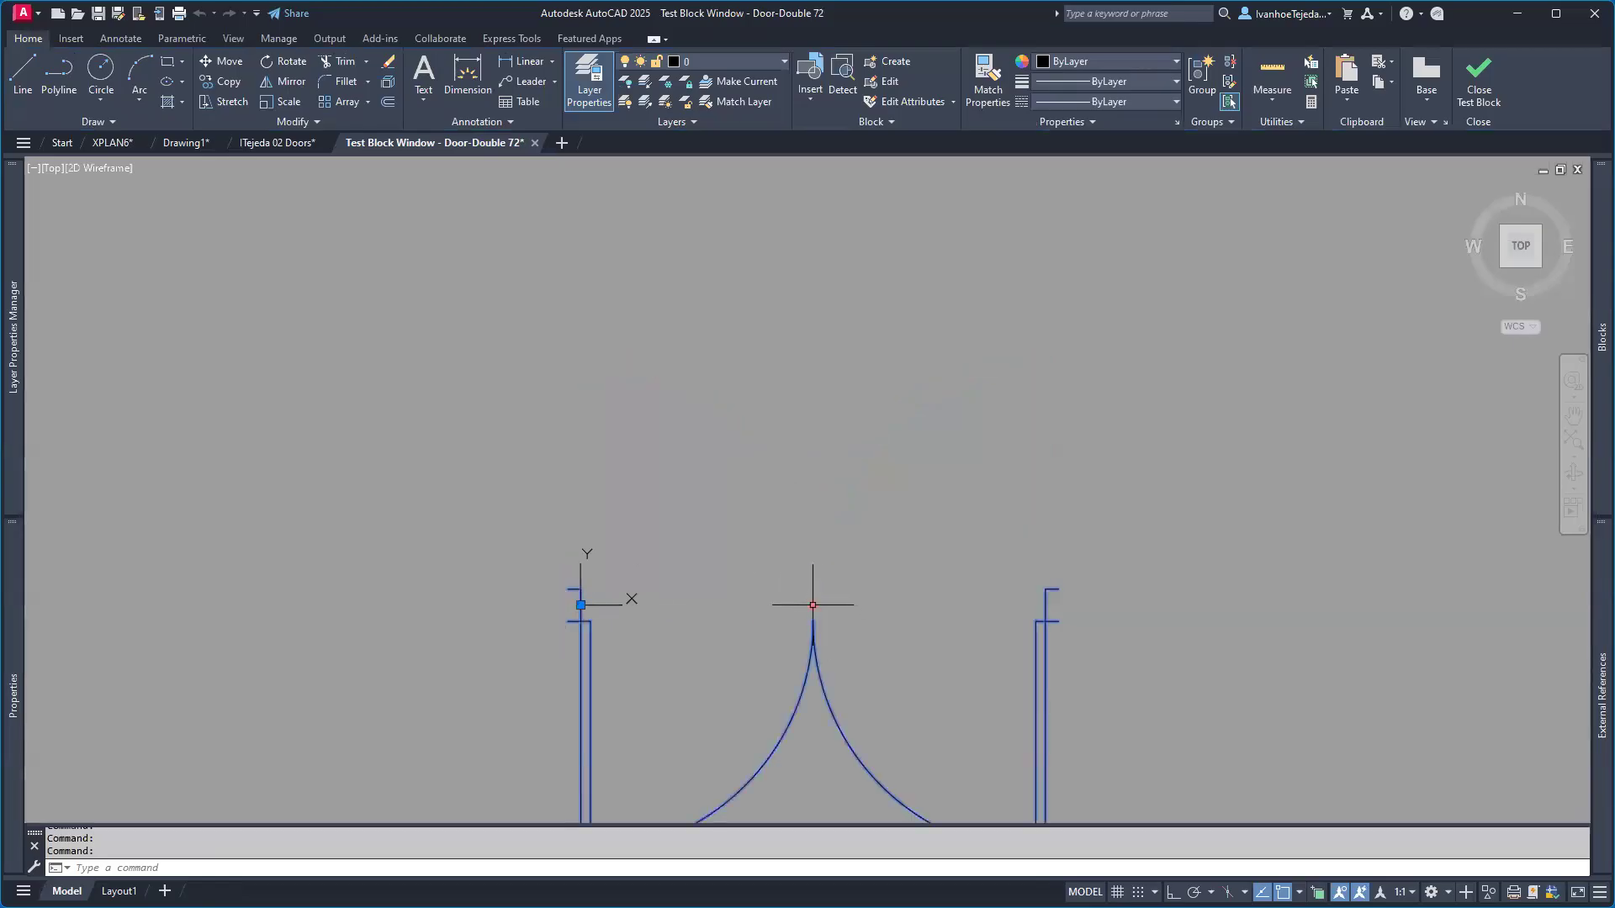
left_click(812, 605)
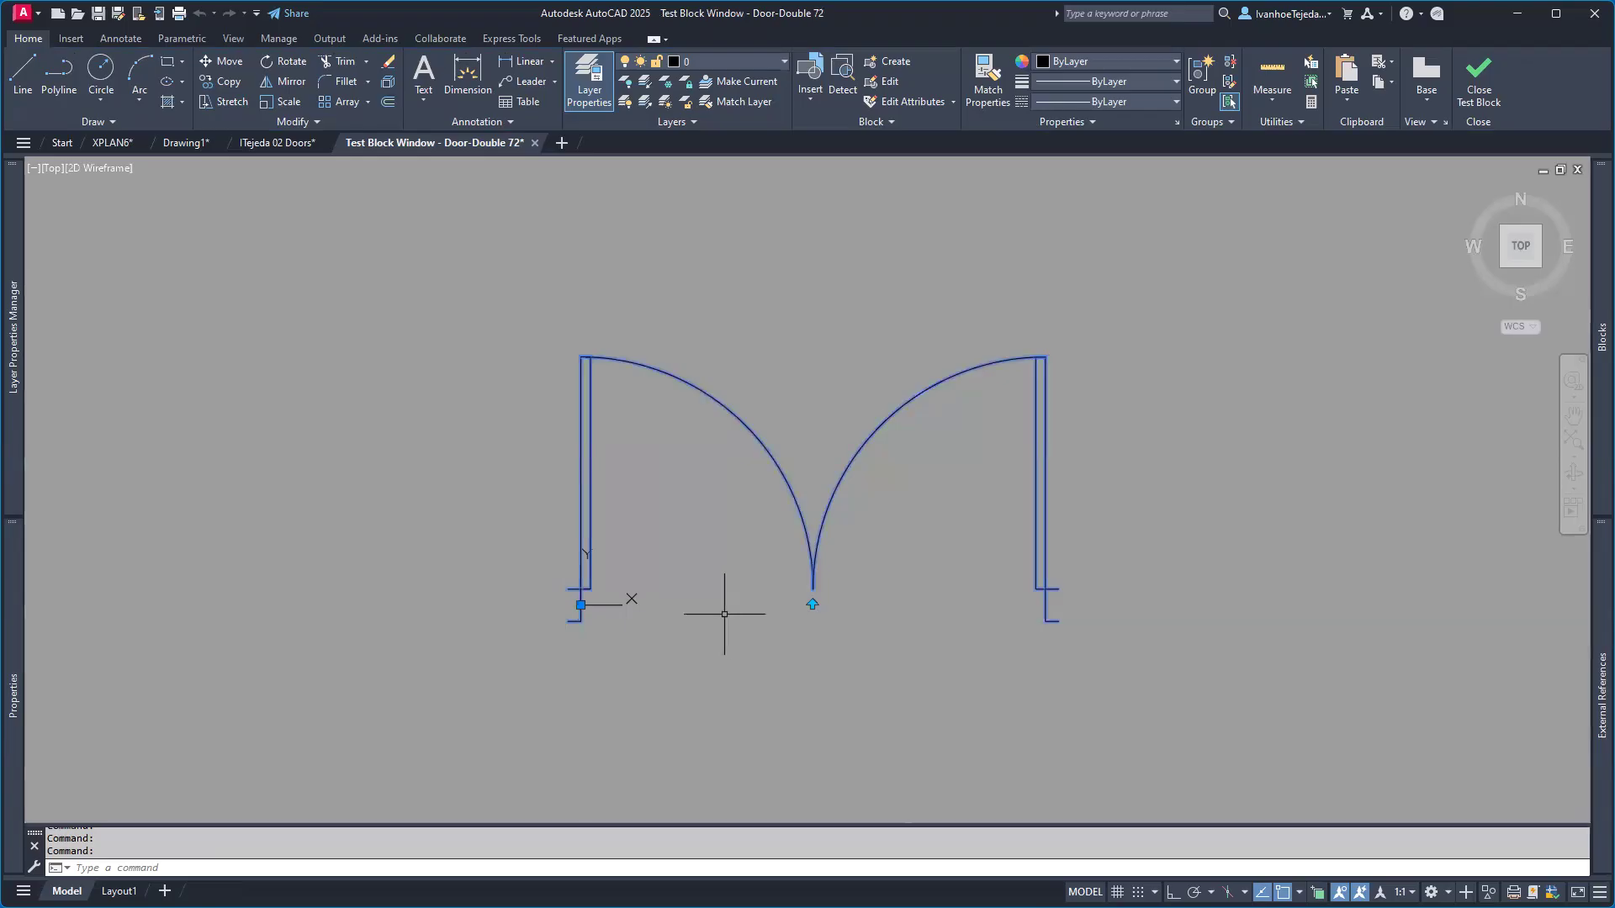
- Leave the block test and close the block editor, saving the changes to Door-Double 72
left_click(1476, 80)
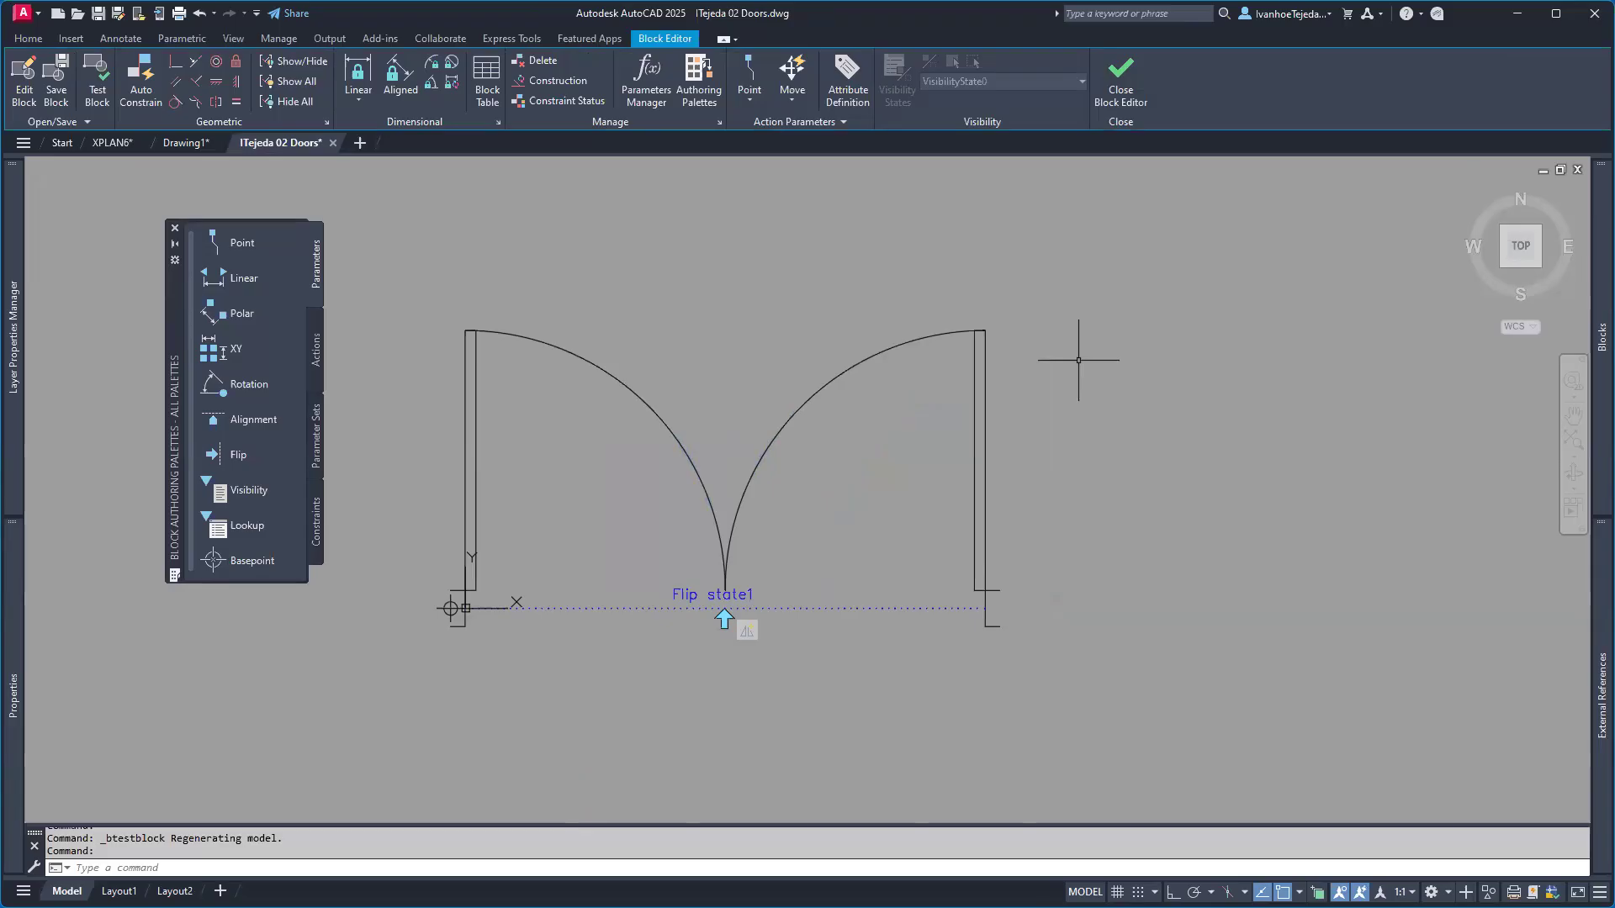
left_click(1120, 79)
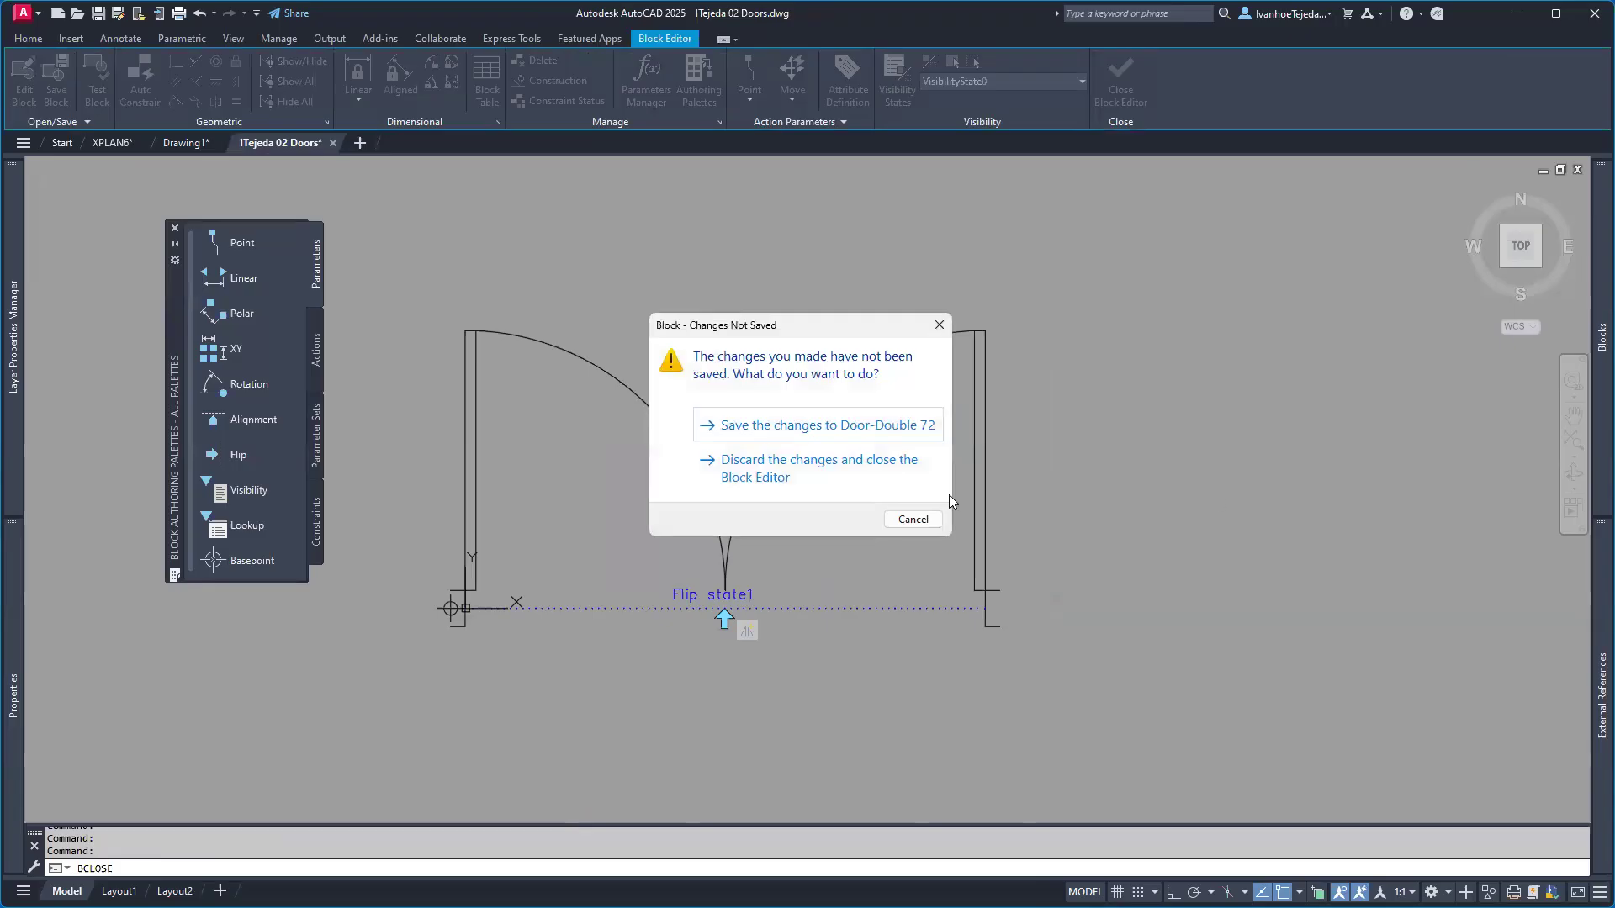
left_click(759, 429)
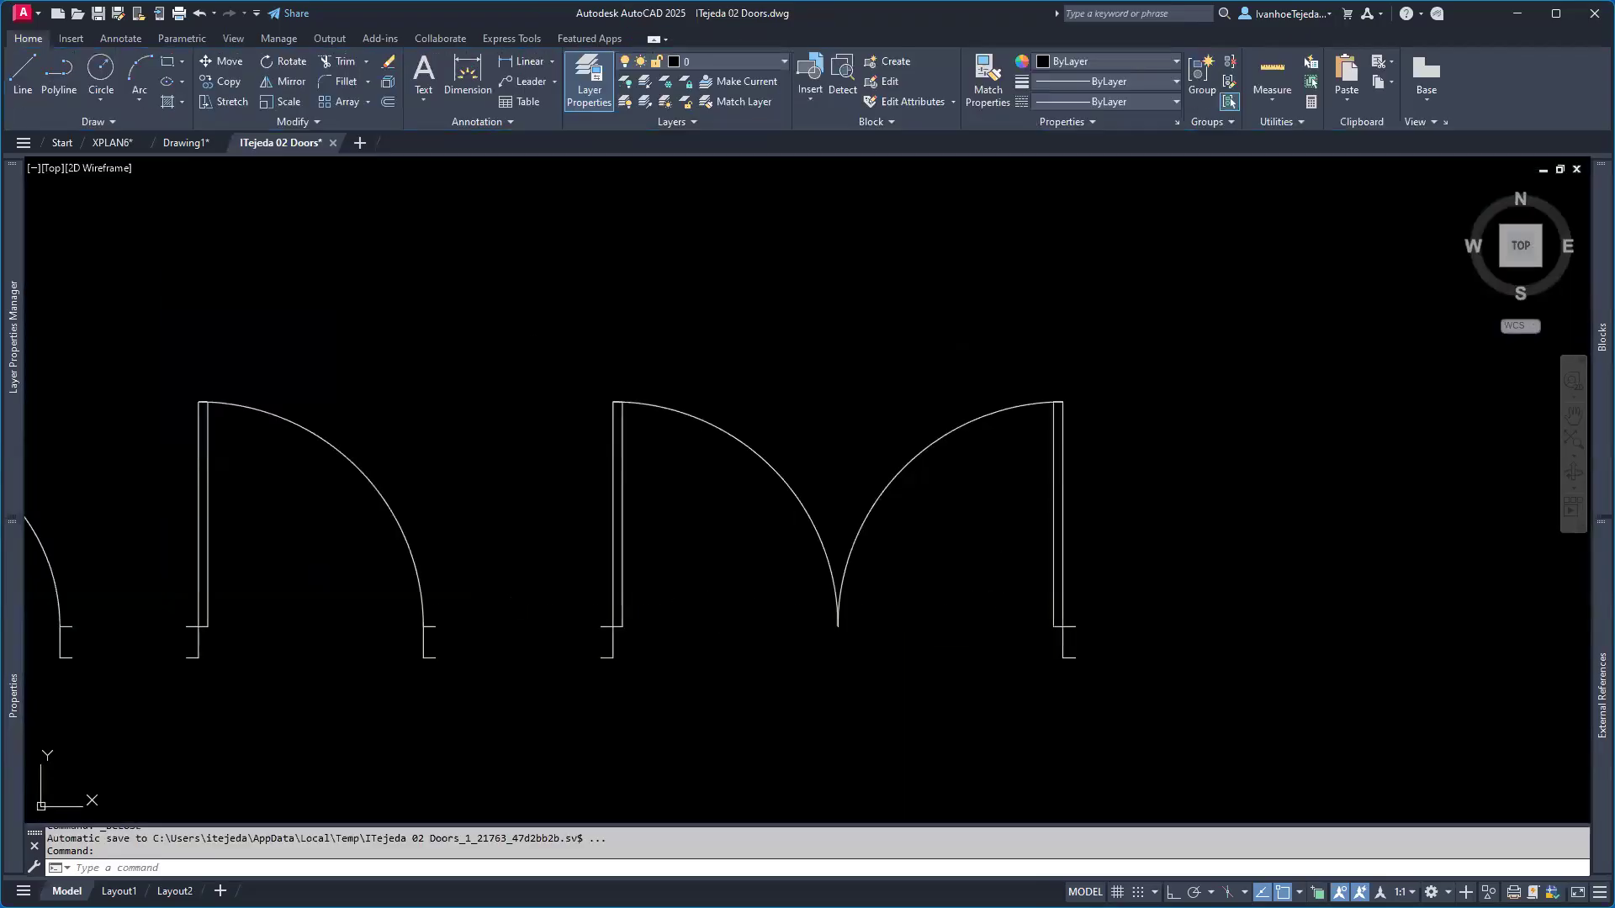
- Inspect the double door's insertion grip at the left jamb, then deselect the door and save the drawing
left_click(879, 493)
scroll(591, 648, "up", 3)
scroll(591, 648, "up", 2)
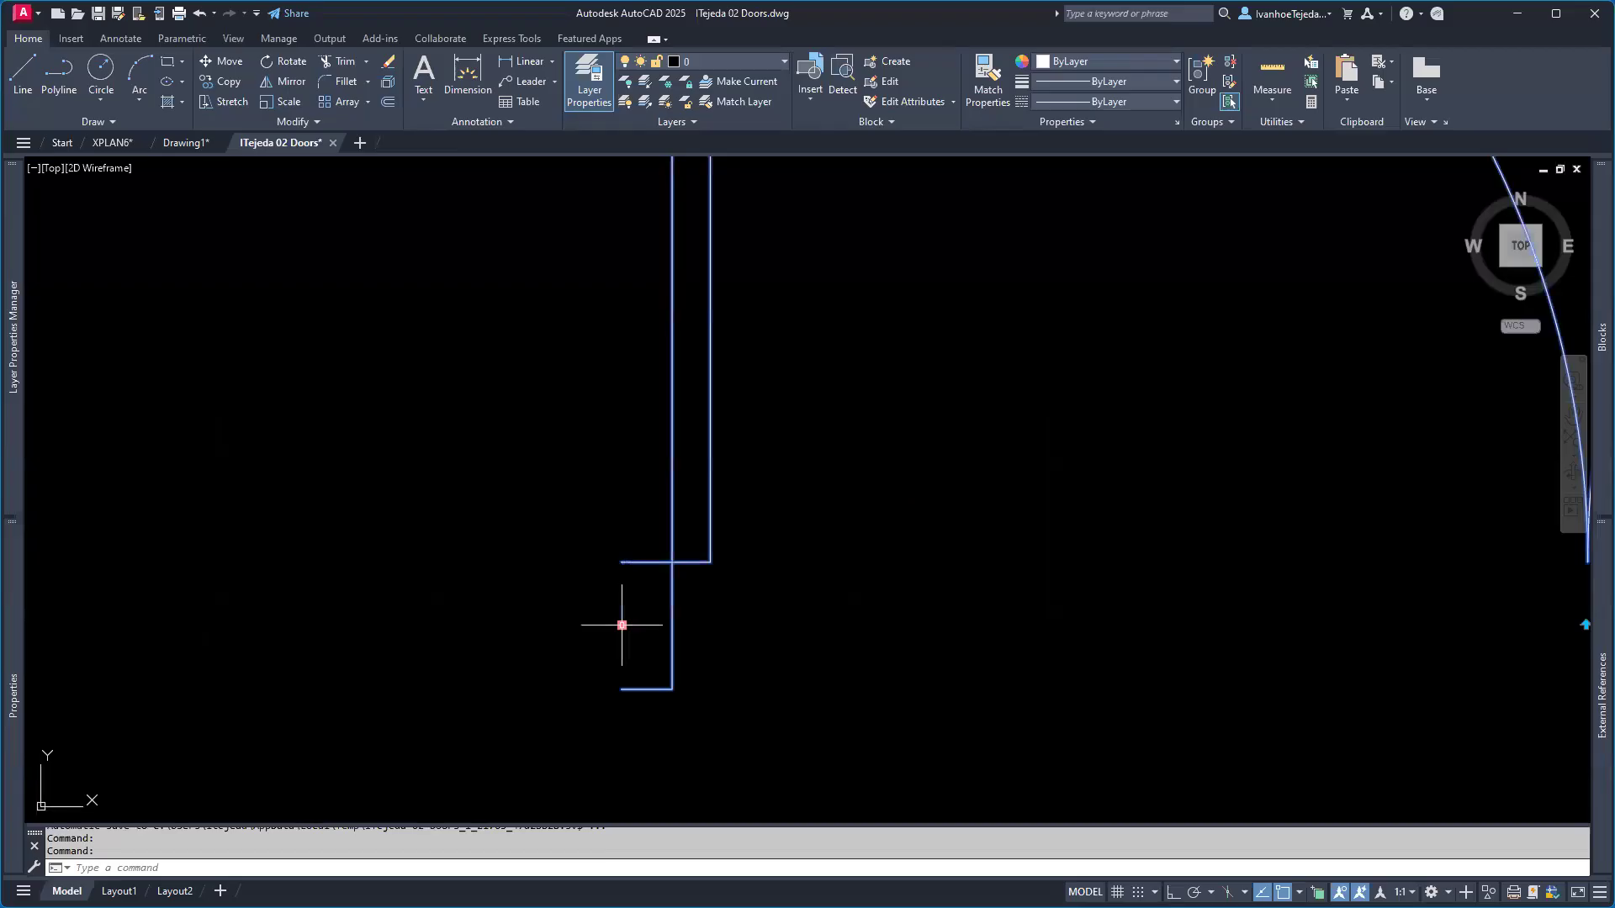
scroll(883, 564, "down", 6)
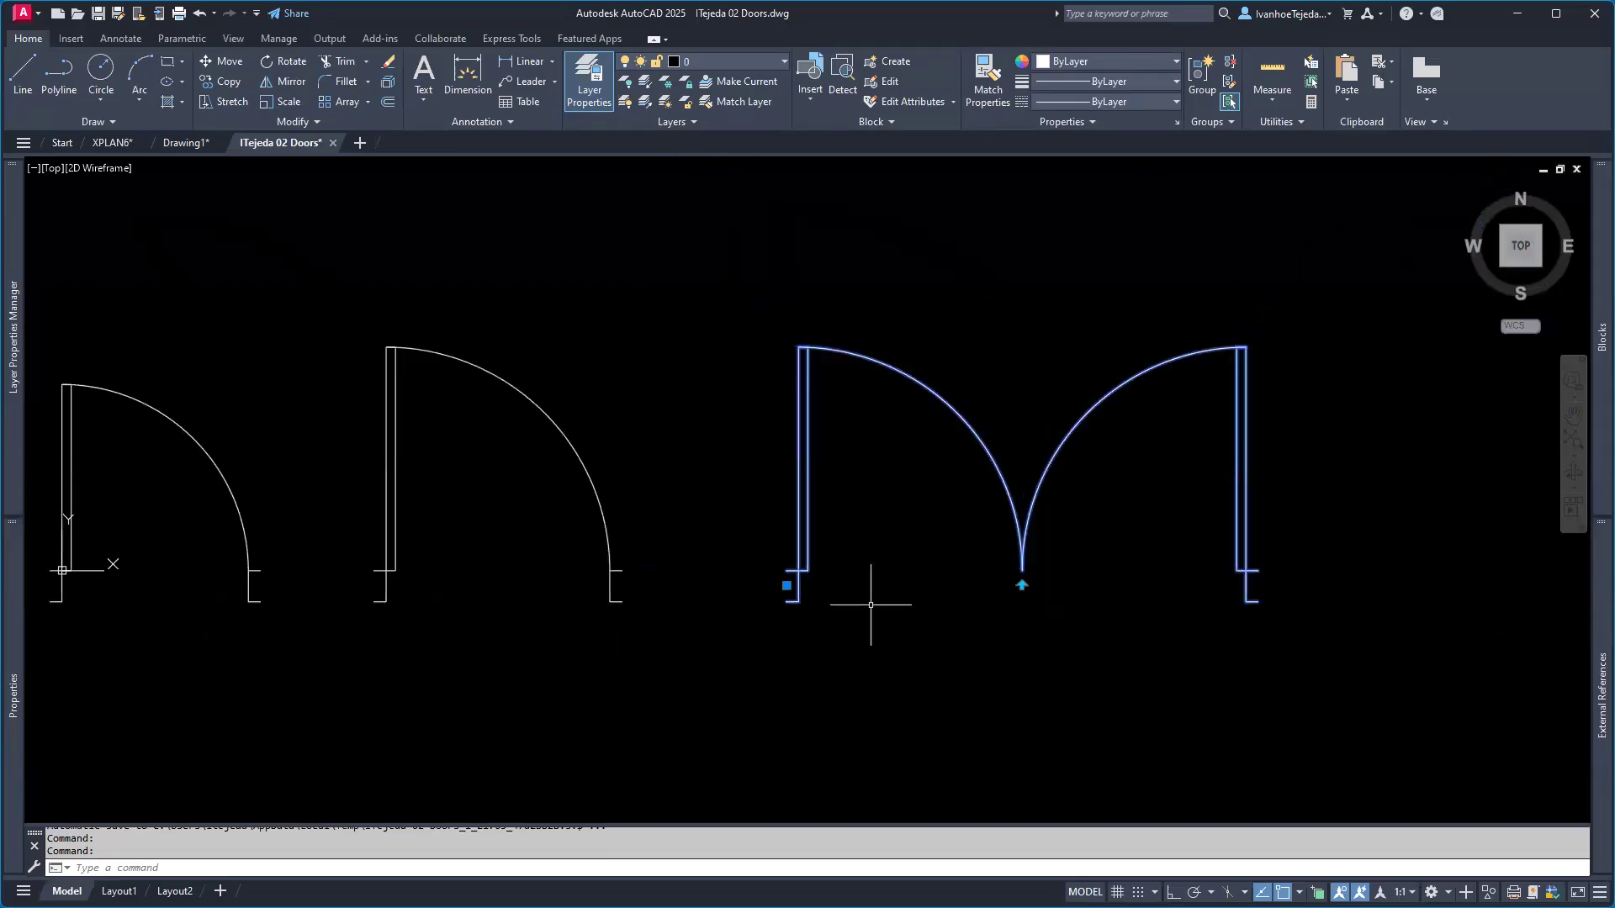
scroll(846, 661, "up", 1)
scroll(846, 661, "down", 2)
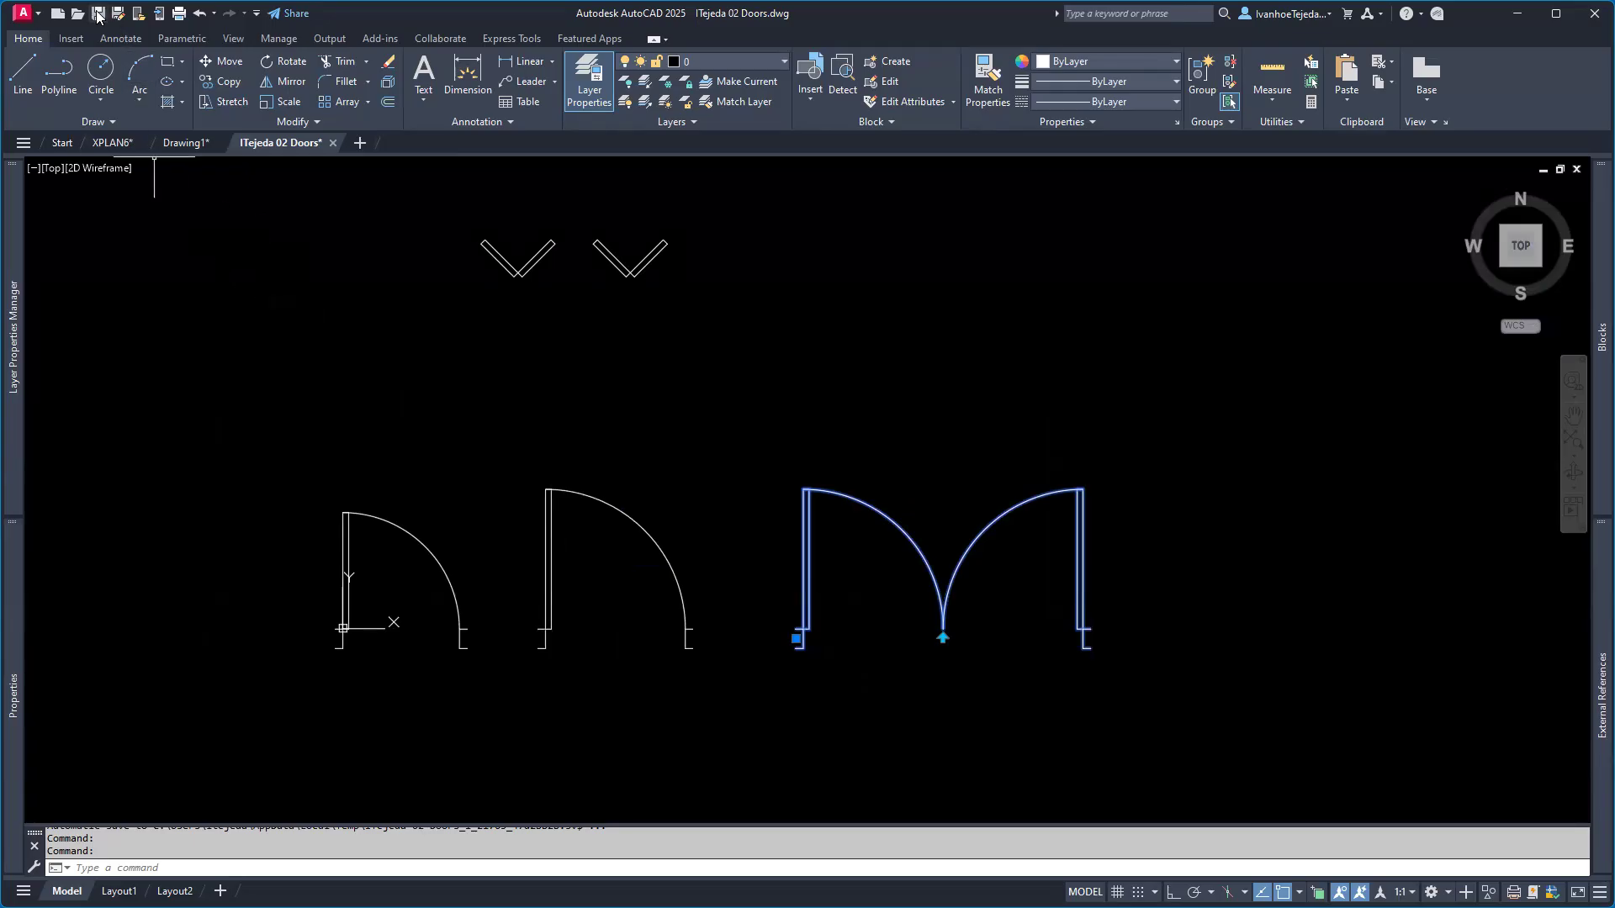
key("Escape")
key("ctrl+s")
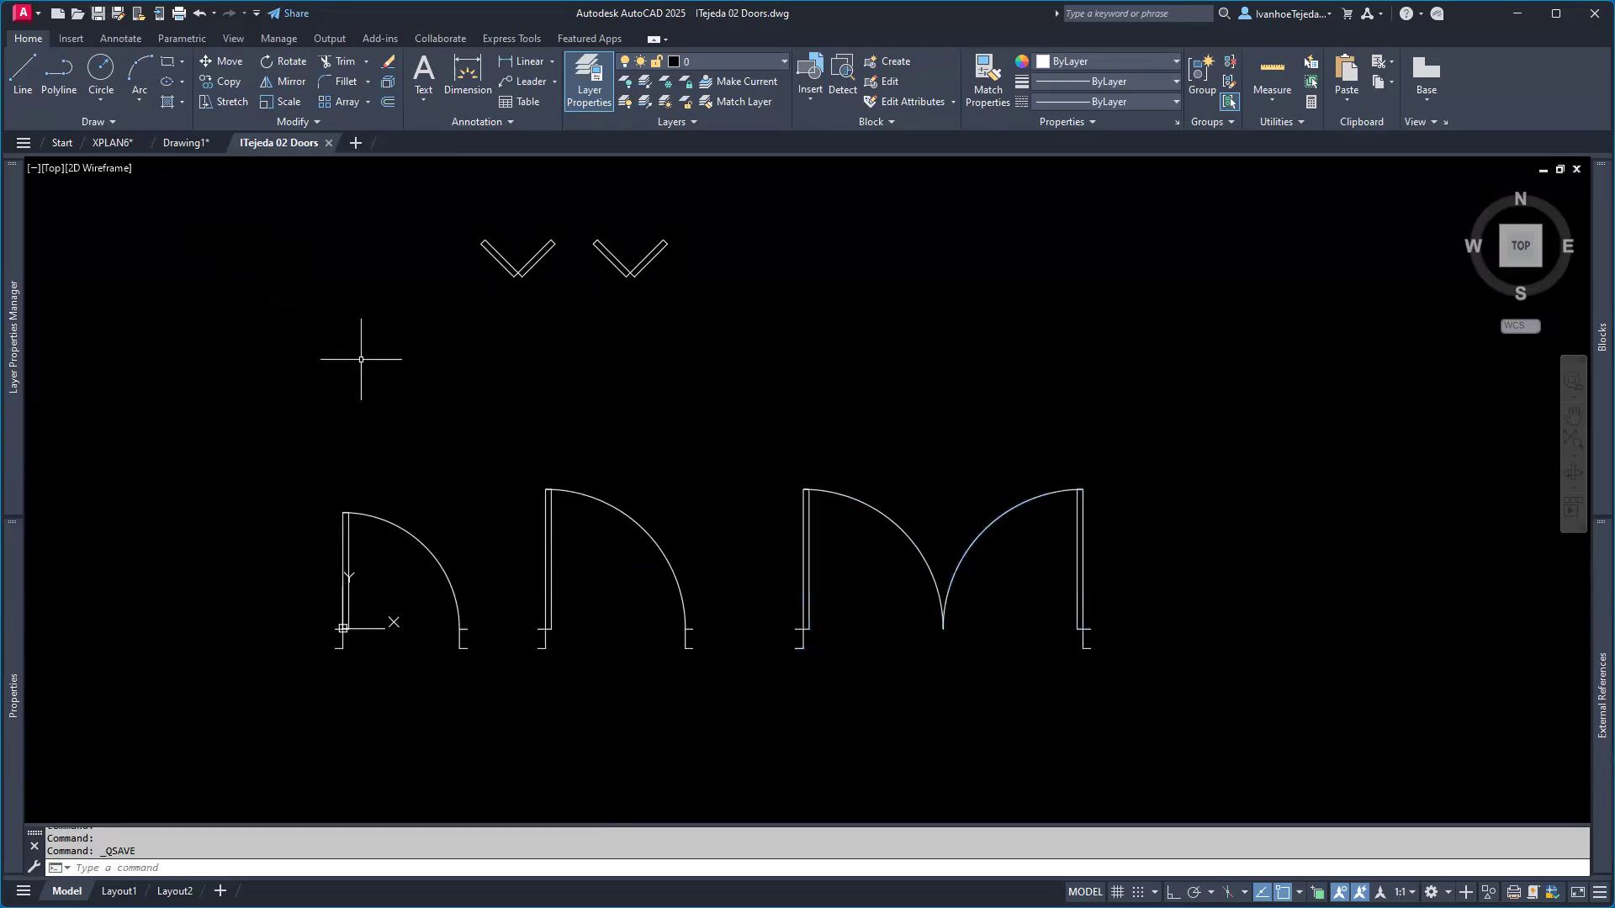
- In Drawing1, load the 02 Doors drawing as the block library to insert from
left_click(182, 143)
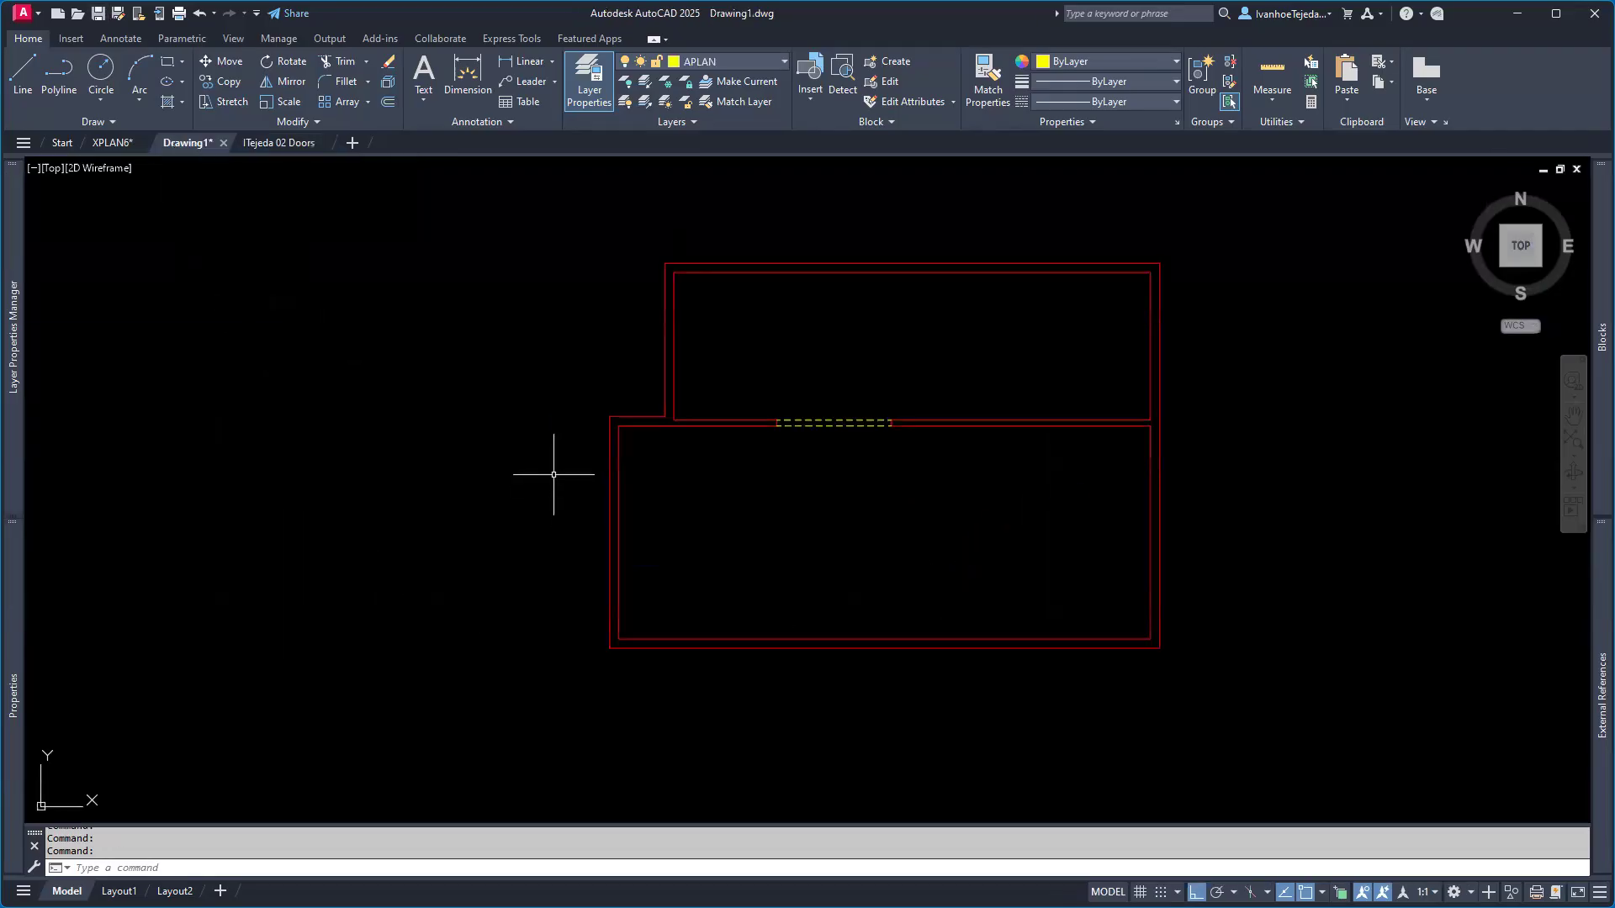
left_click(74, 40)
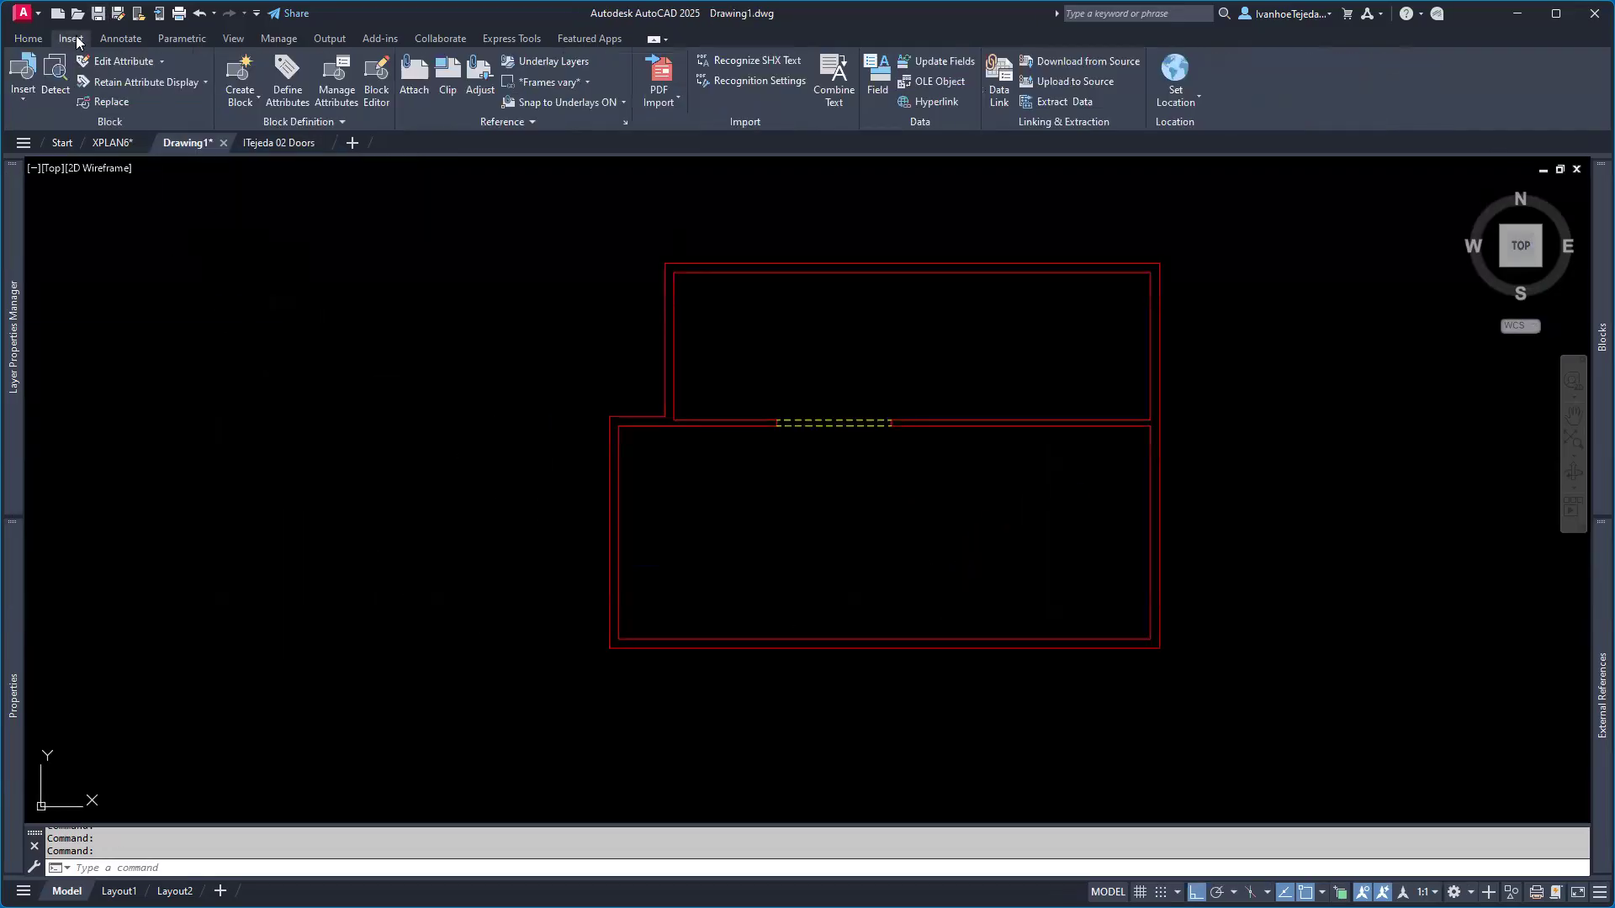
left_click(23, 99)
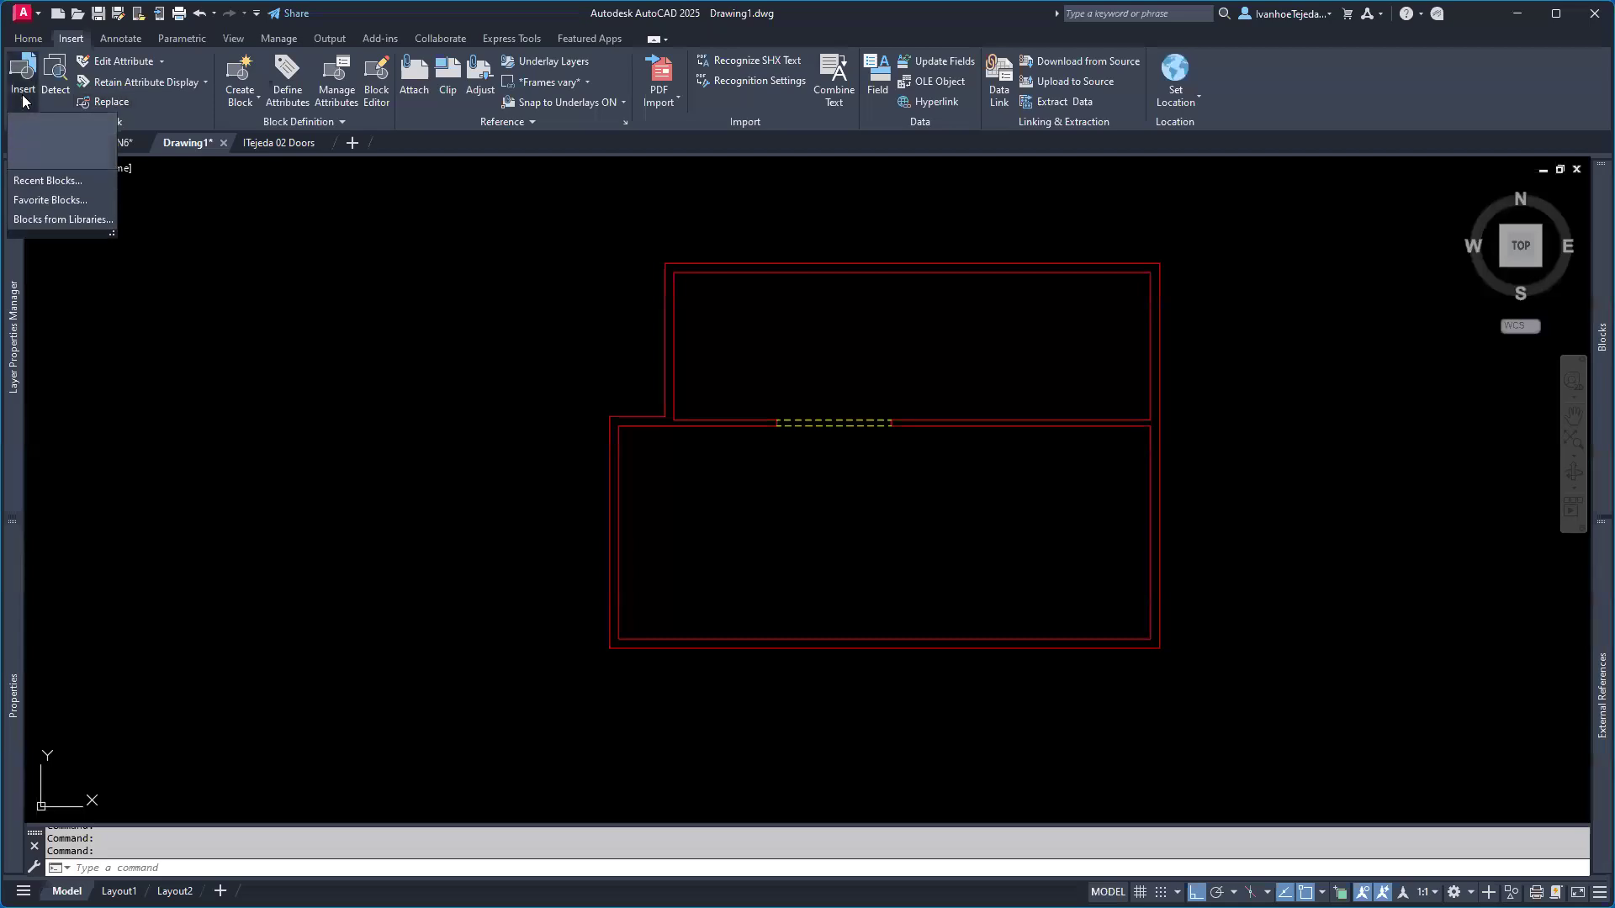
left_click(62, 180)
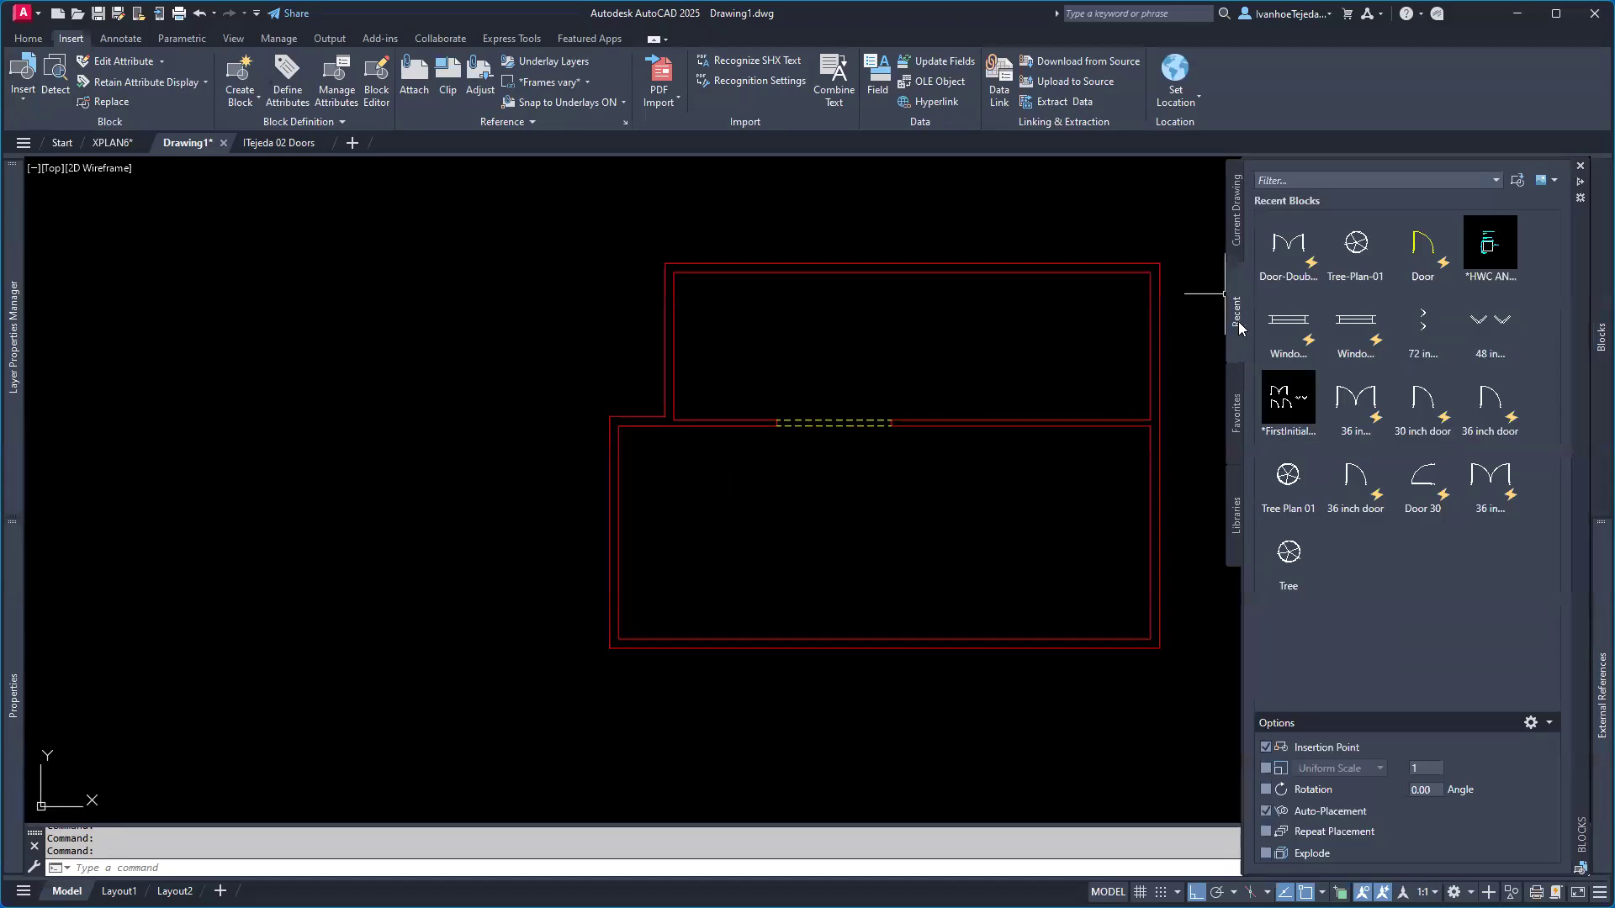
left_click(1237, 515)
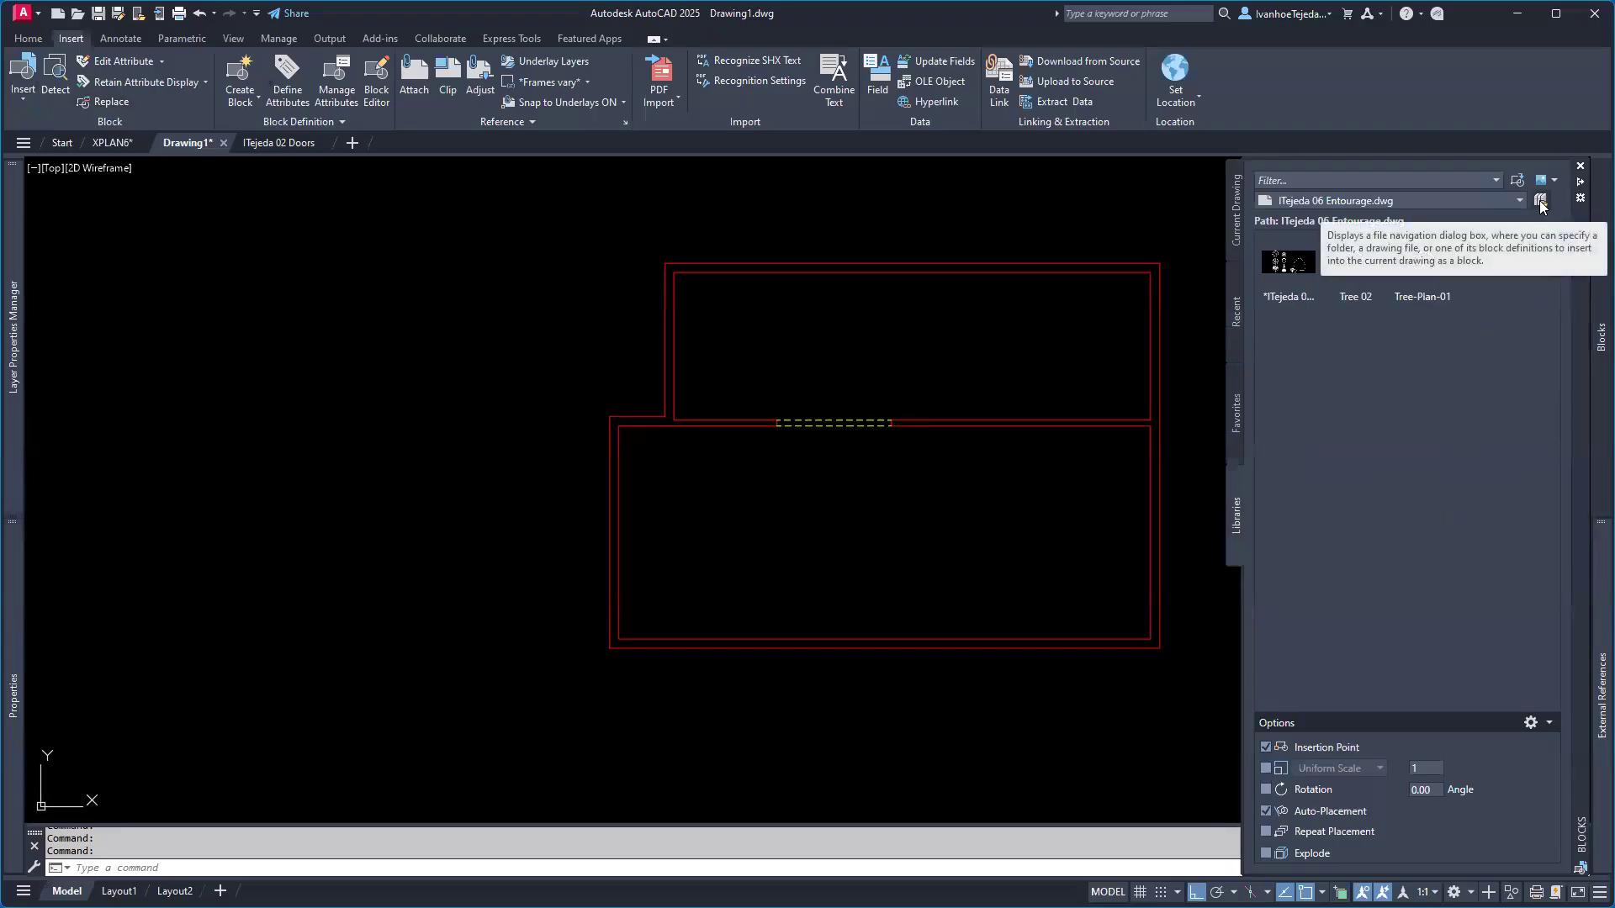
left_click(1541, 201)
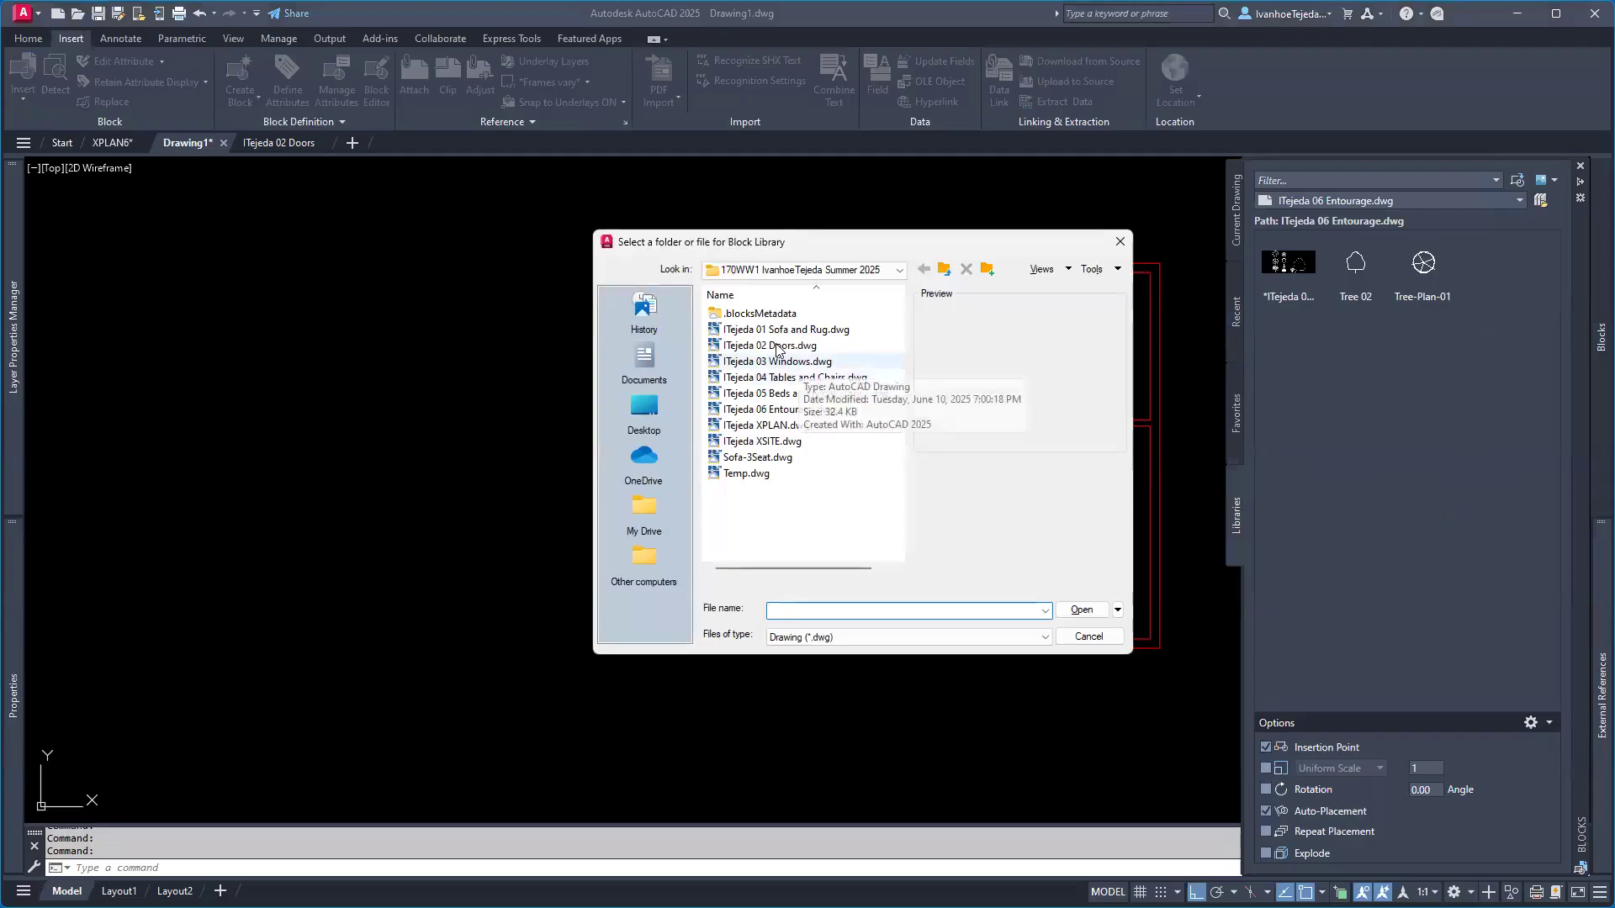
left_click(777, 345)
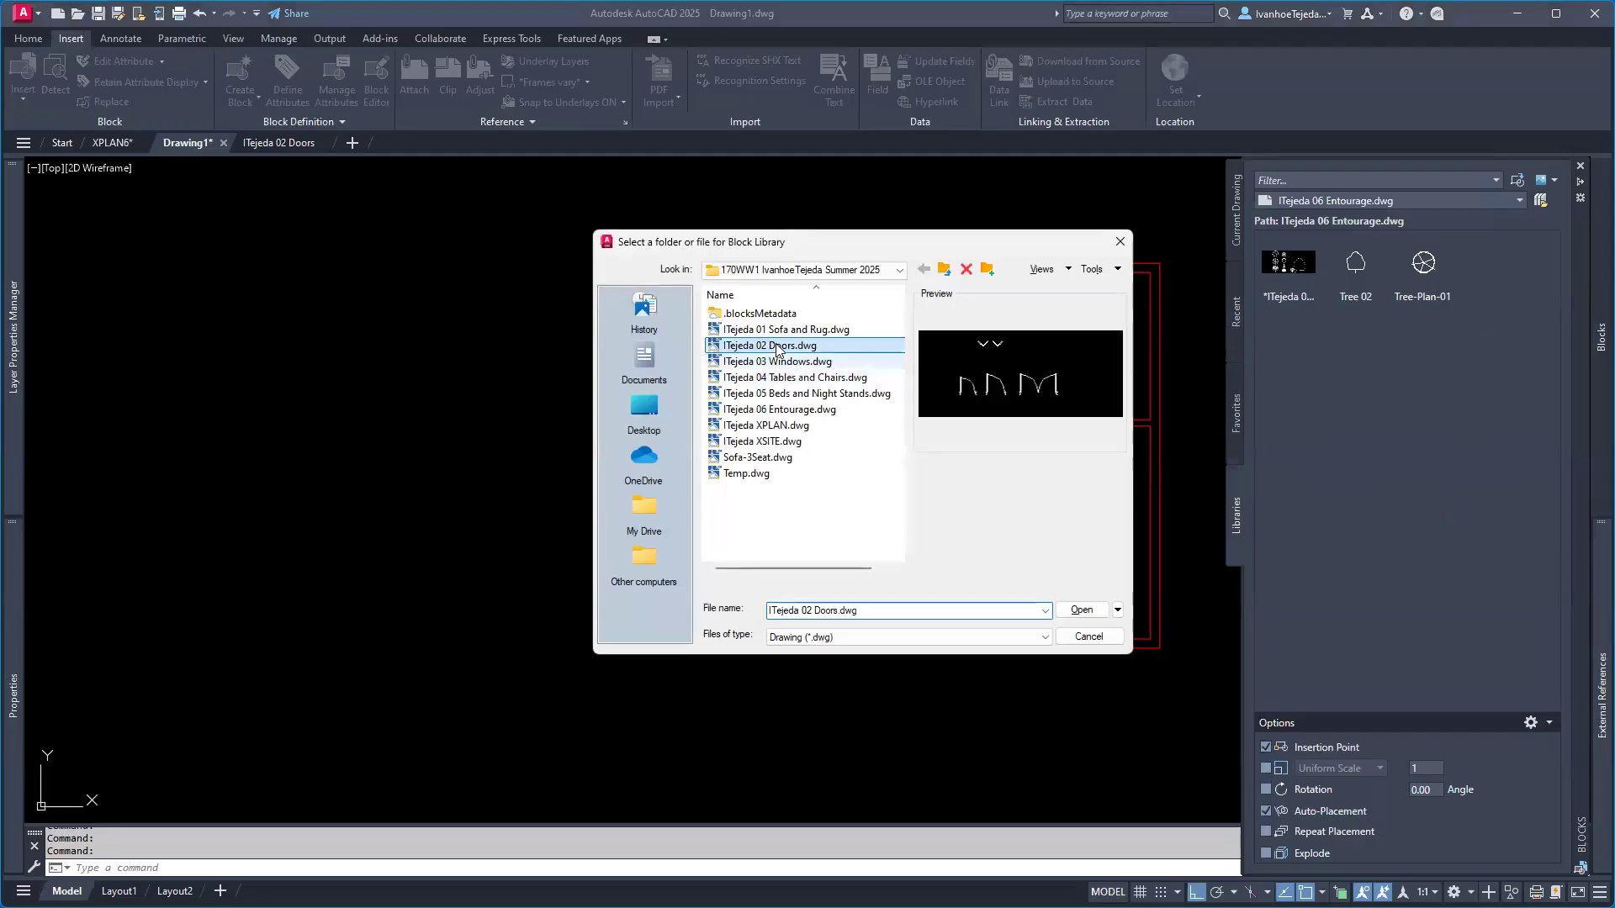
left_click(1076, 618)
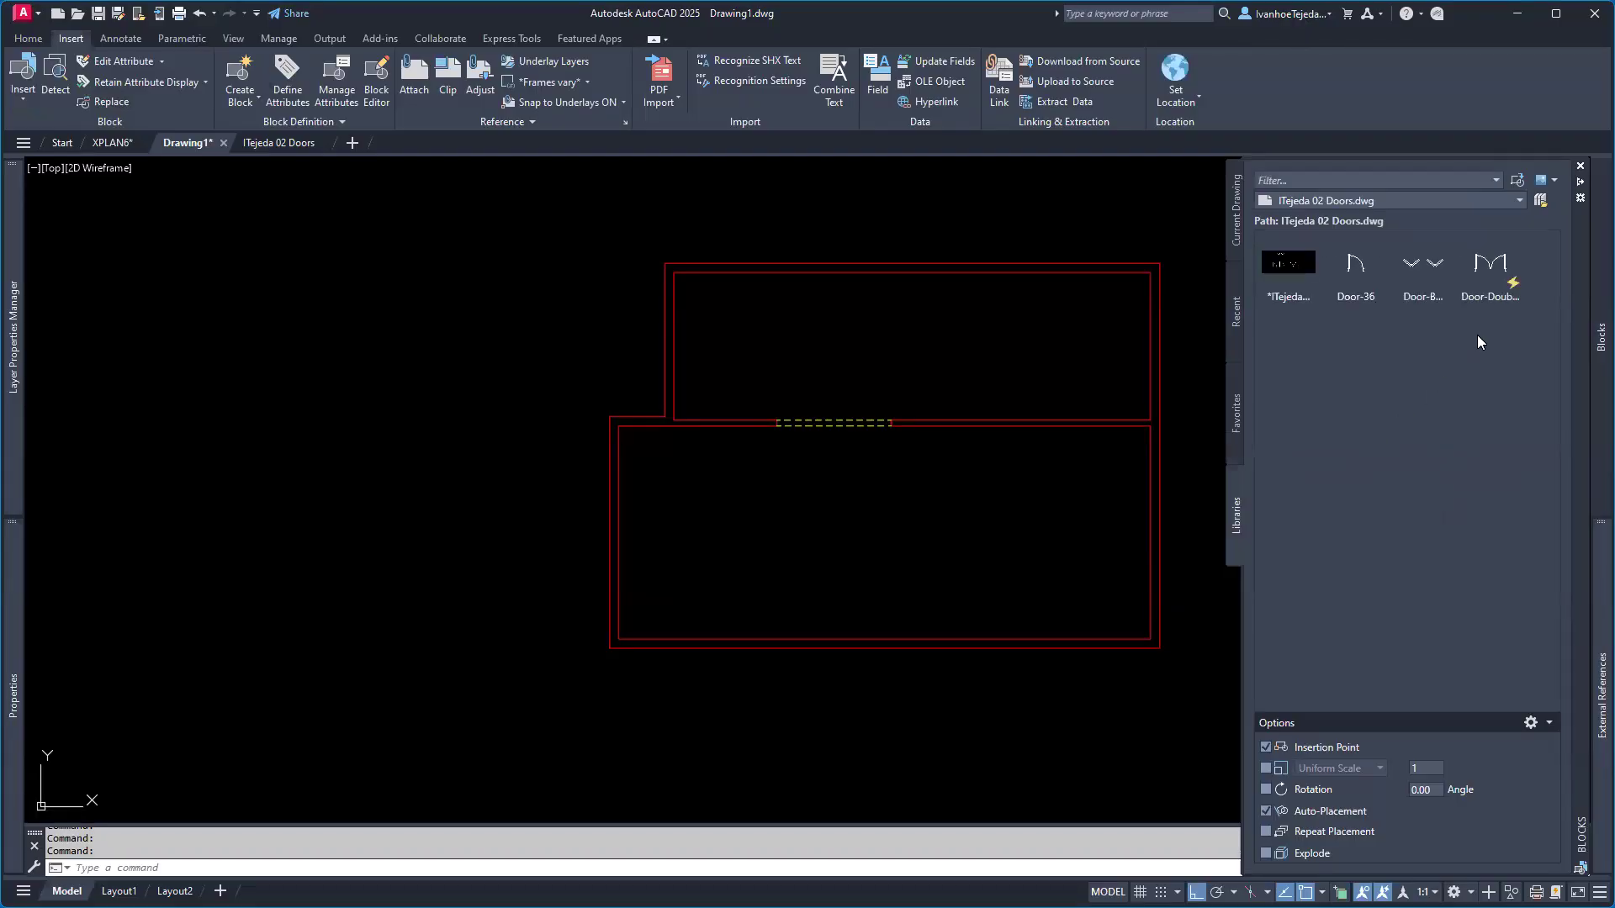
- Insert the dynamic double door block from the library in the empty area to the left of the floor plan
mouse_move(1513, 289)
left_click(1493, 269)
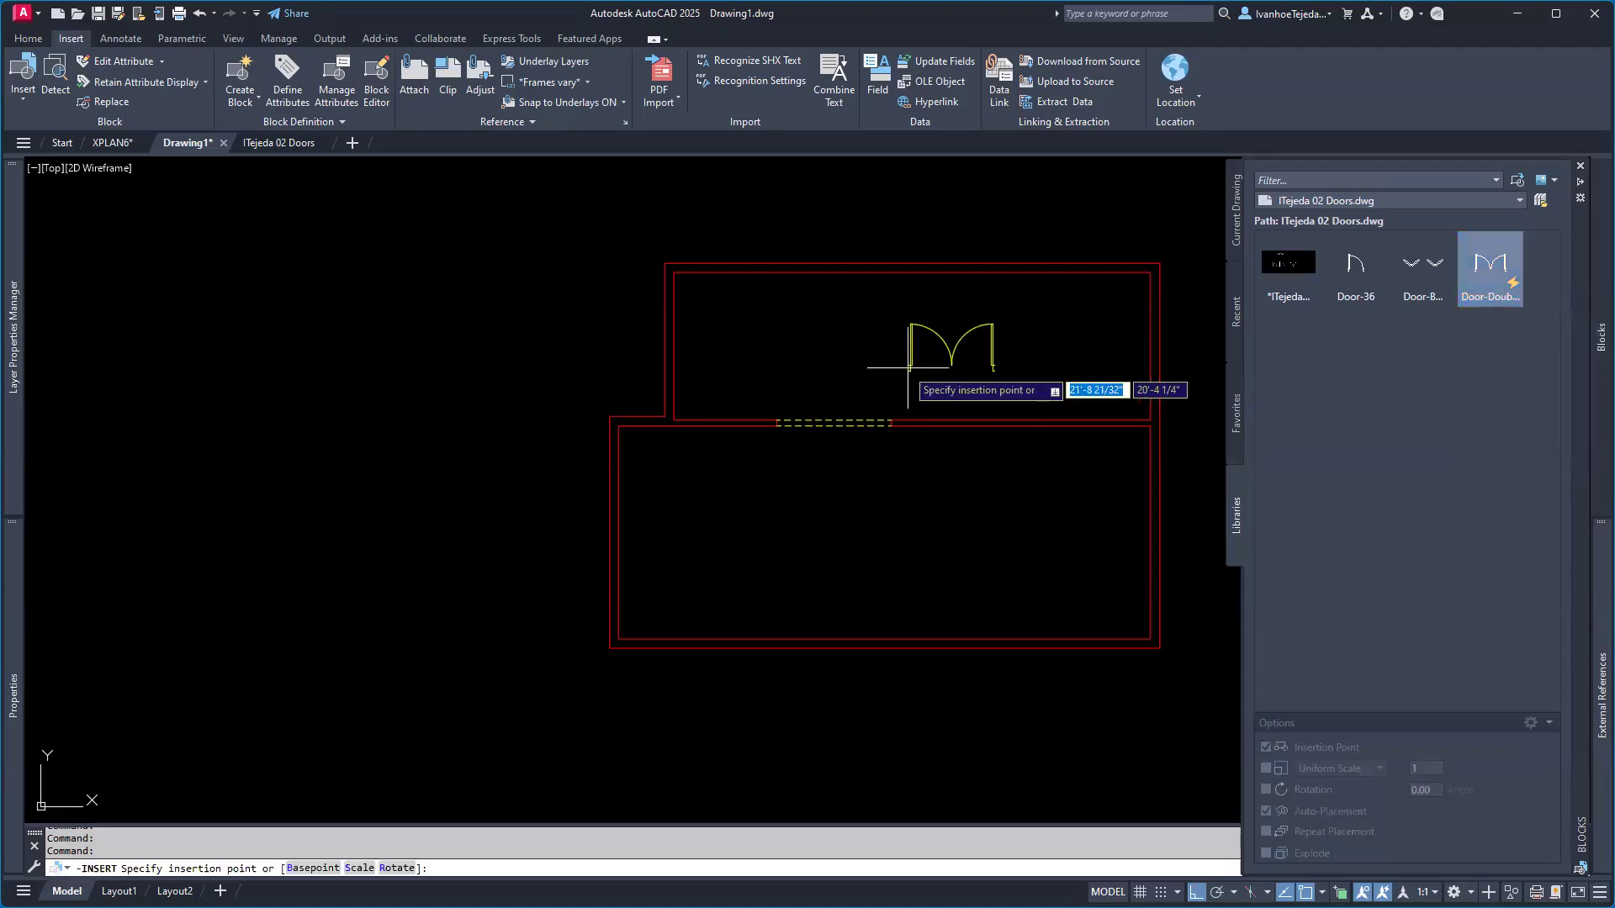
left_click(450, 364)
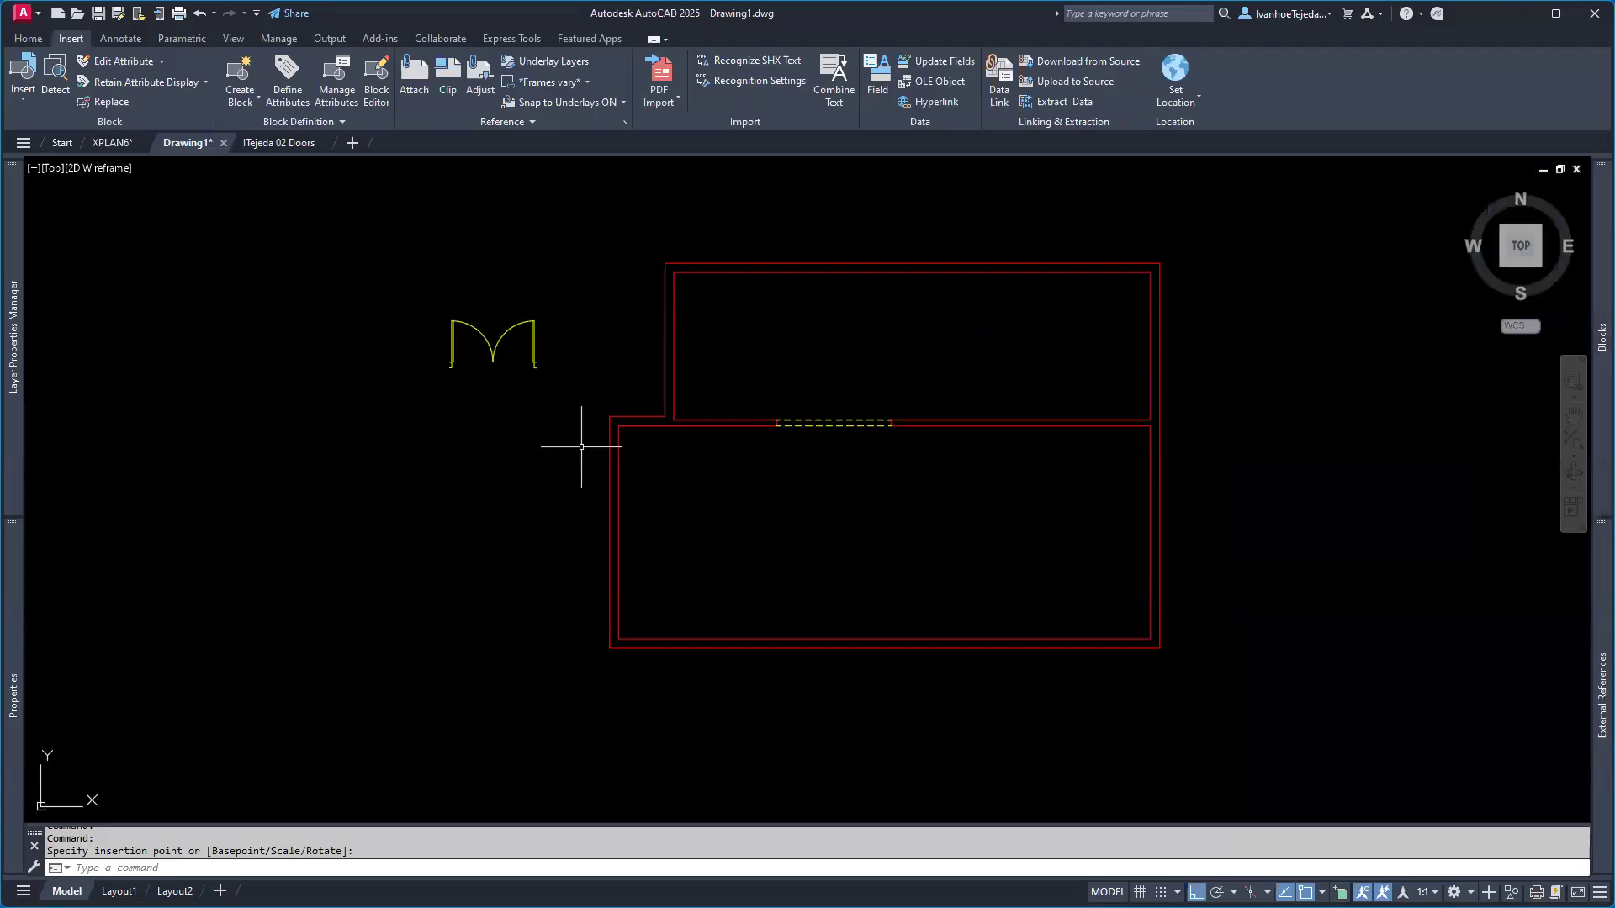
key("Escape")
key("Escape")
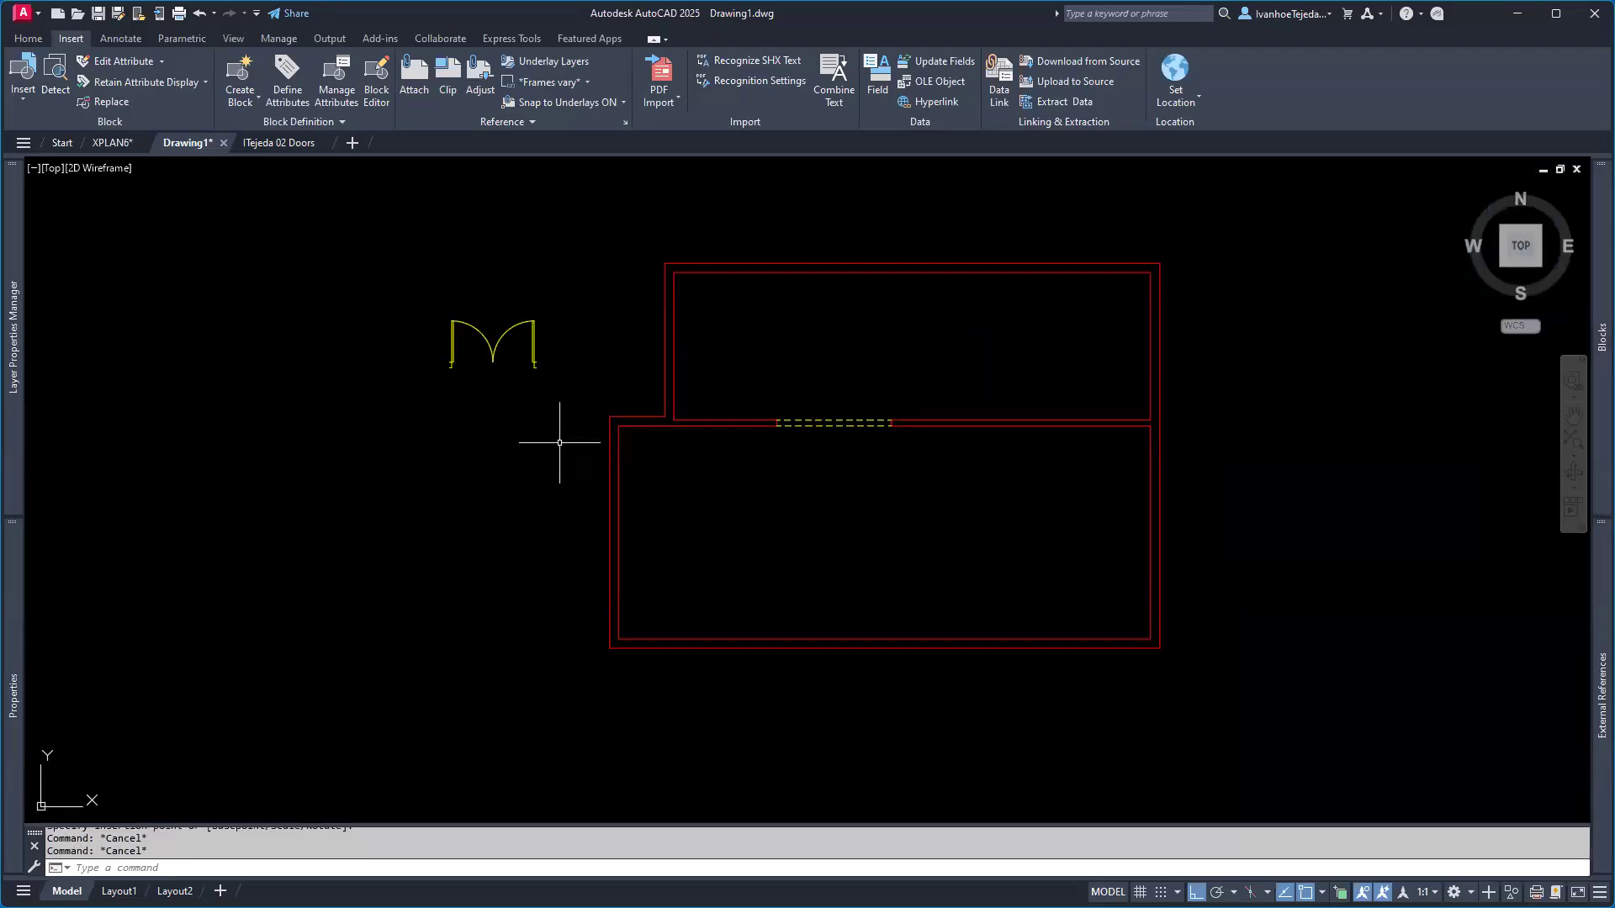
- Undo the view changes and the insertion of the double door block
scroll(471, 357, "up", 4)
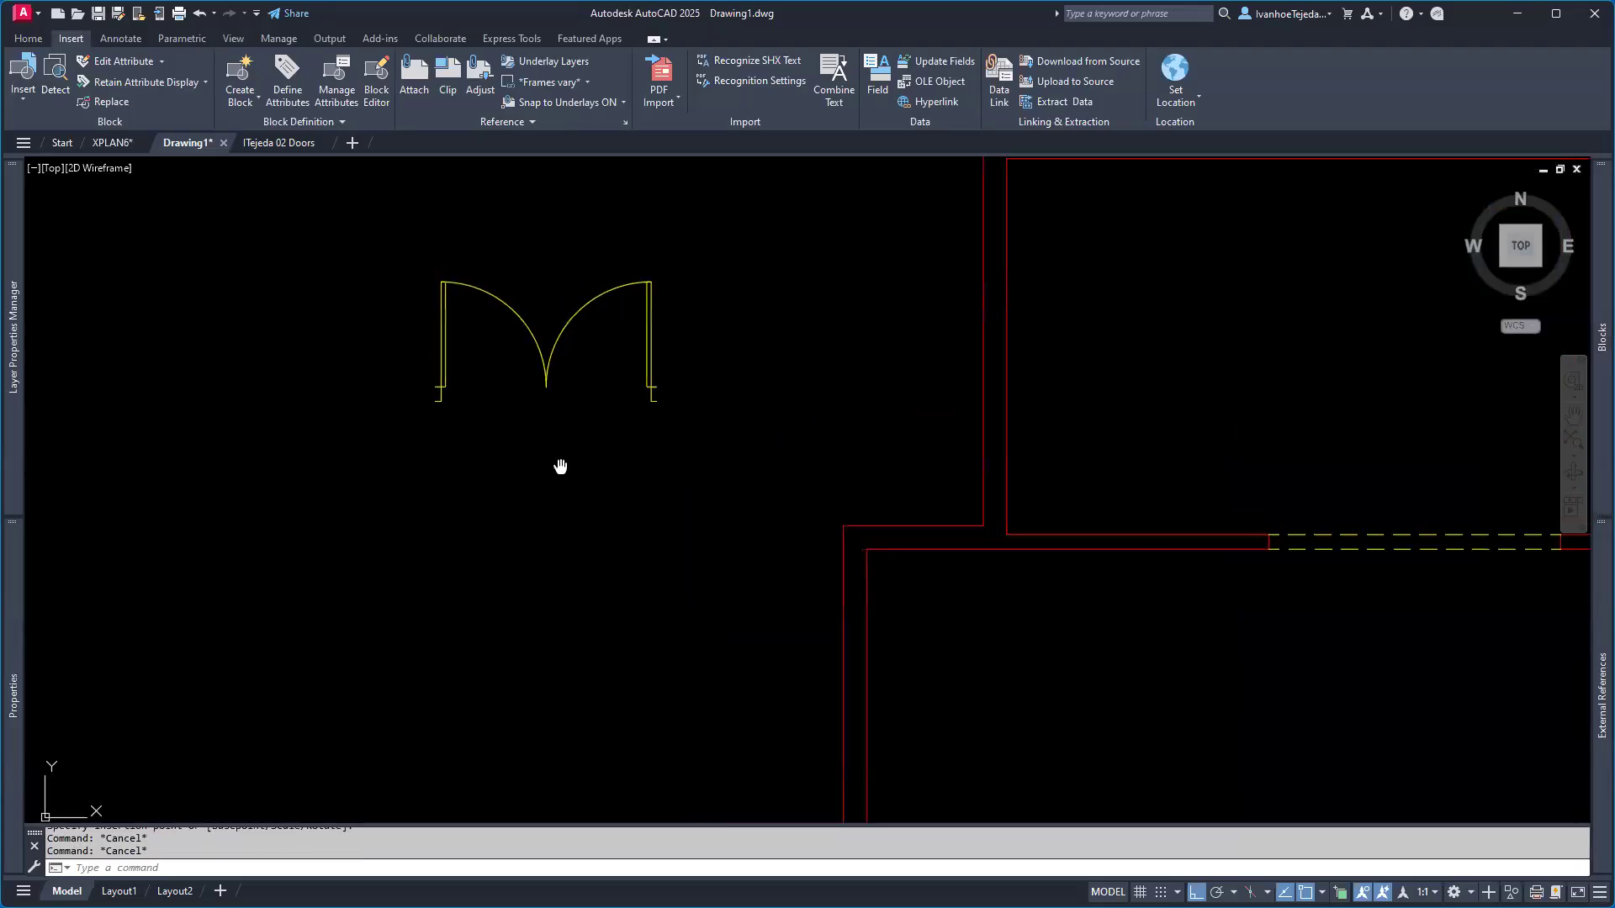
scroll(474, 505, "down", 4)
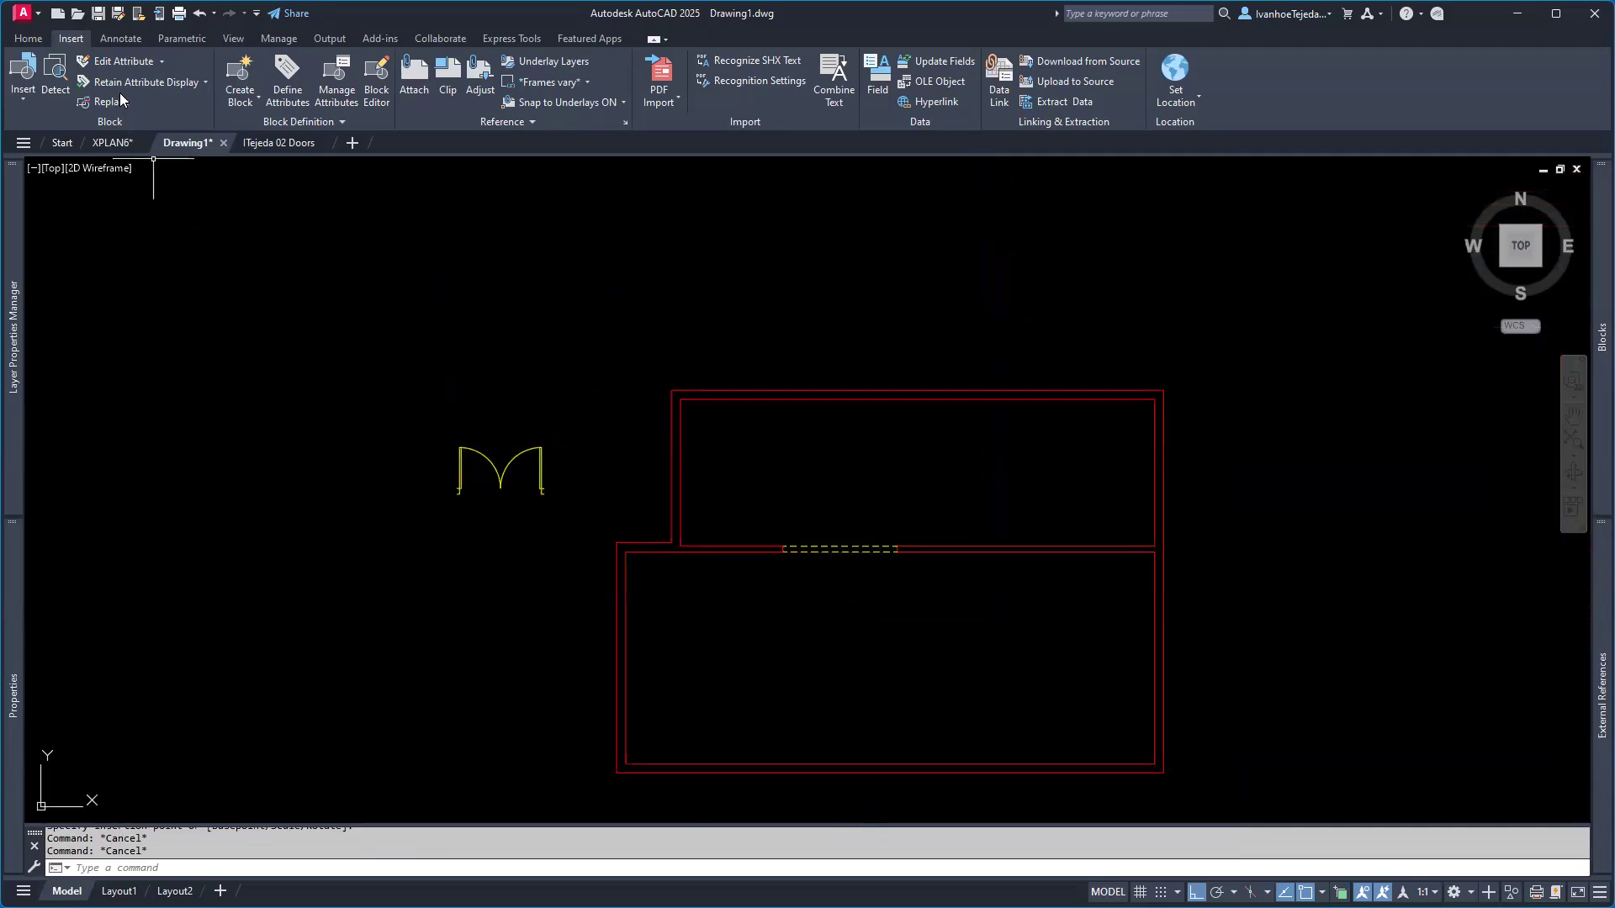
left_click(200, 14)
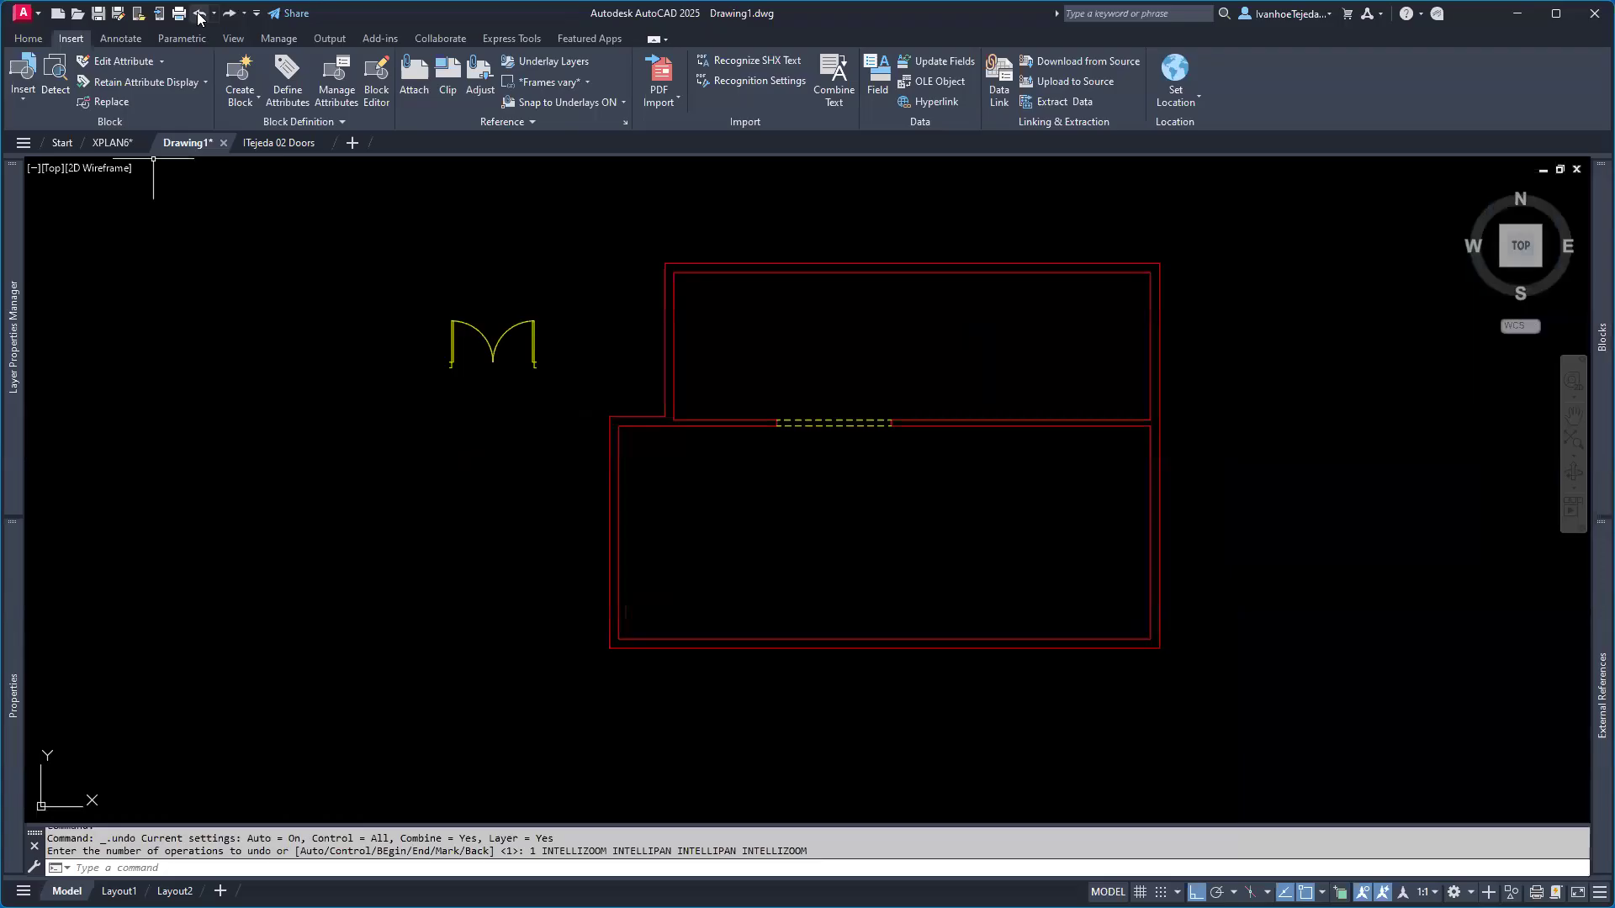
left_click(200, 13)
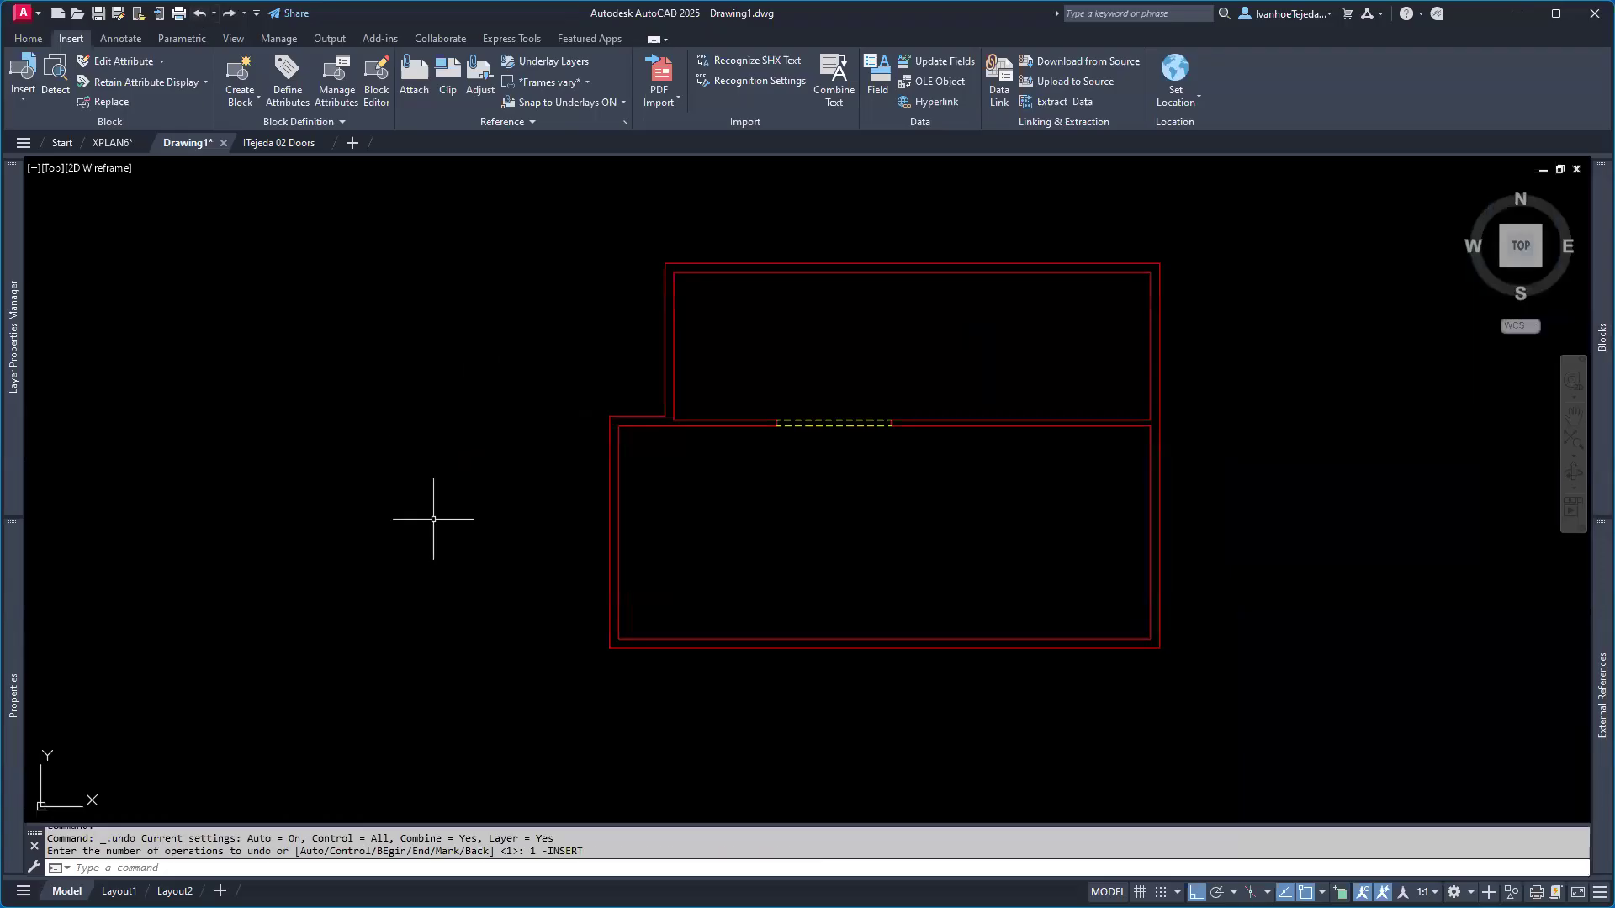
- Copy the double door block from the 02 Doors drawing to the clipboard
left_click(275, 149)
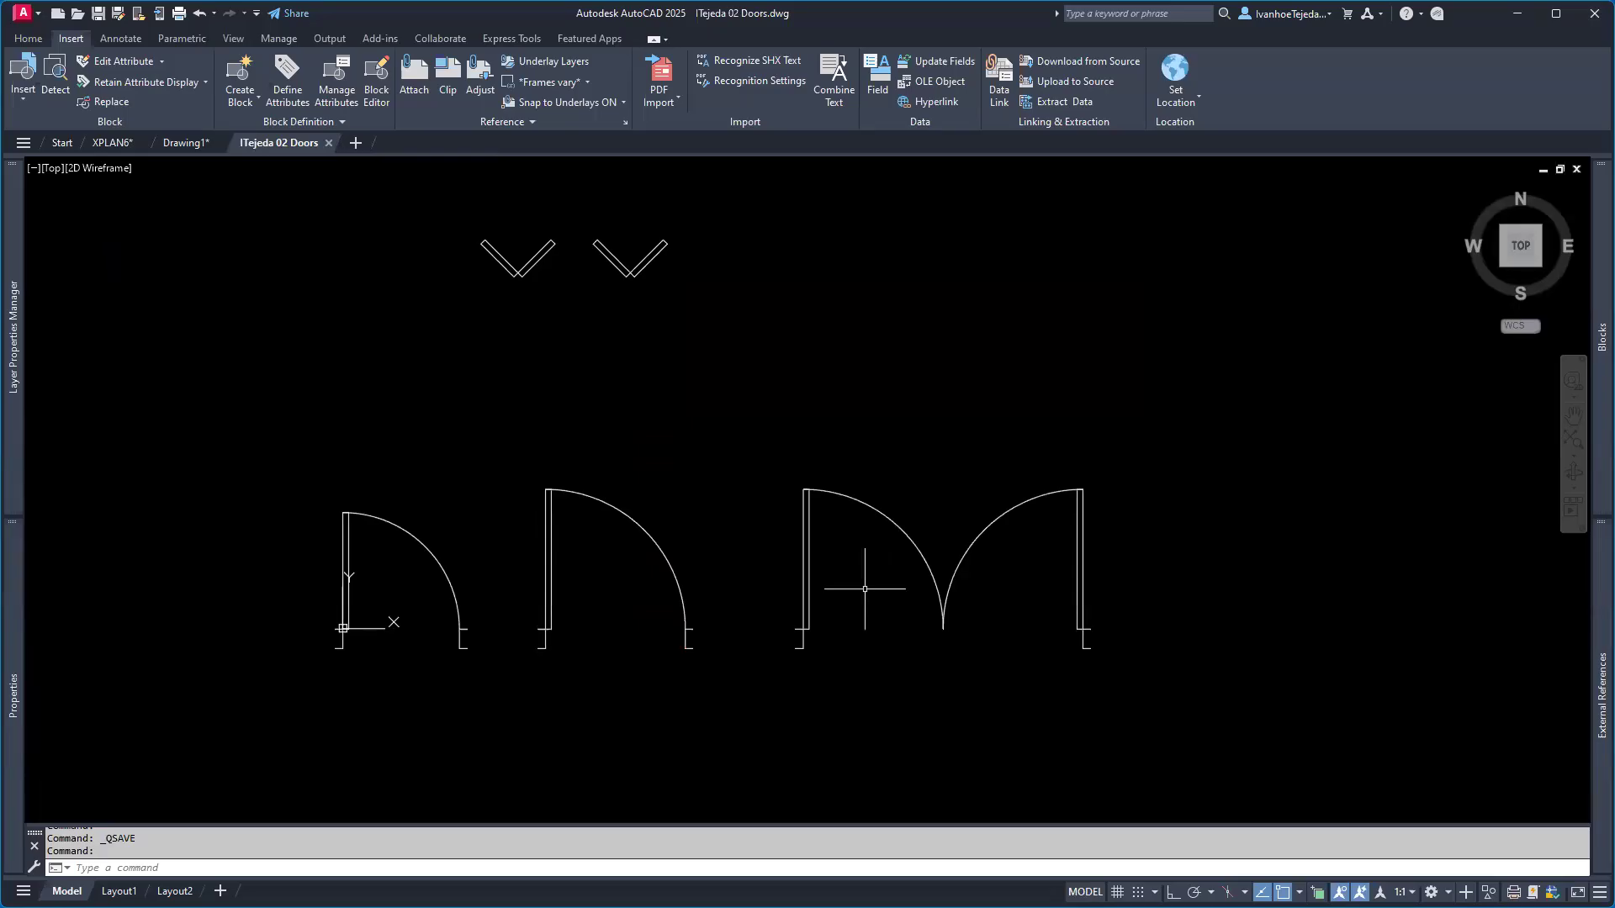
left_click(895, 526)
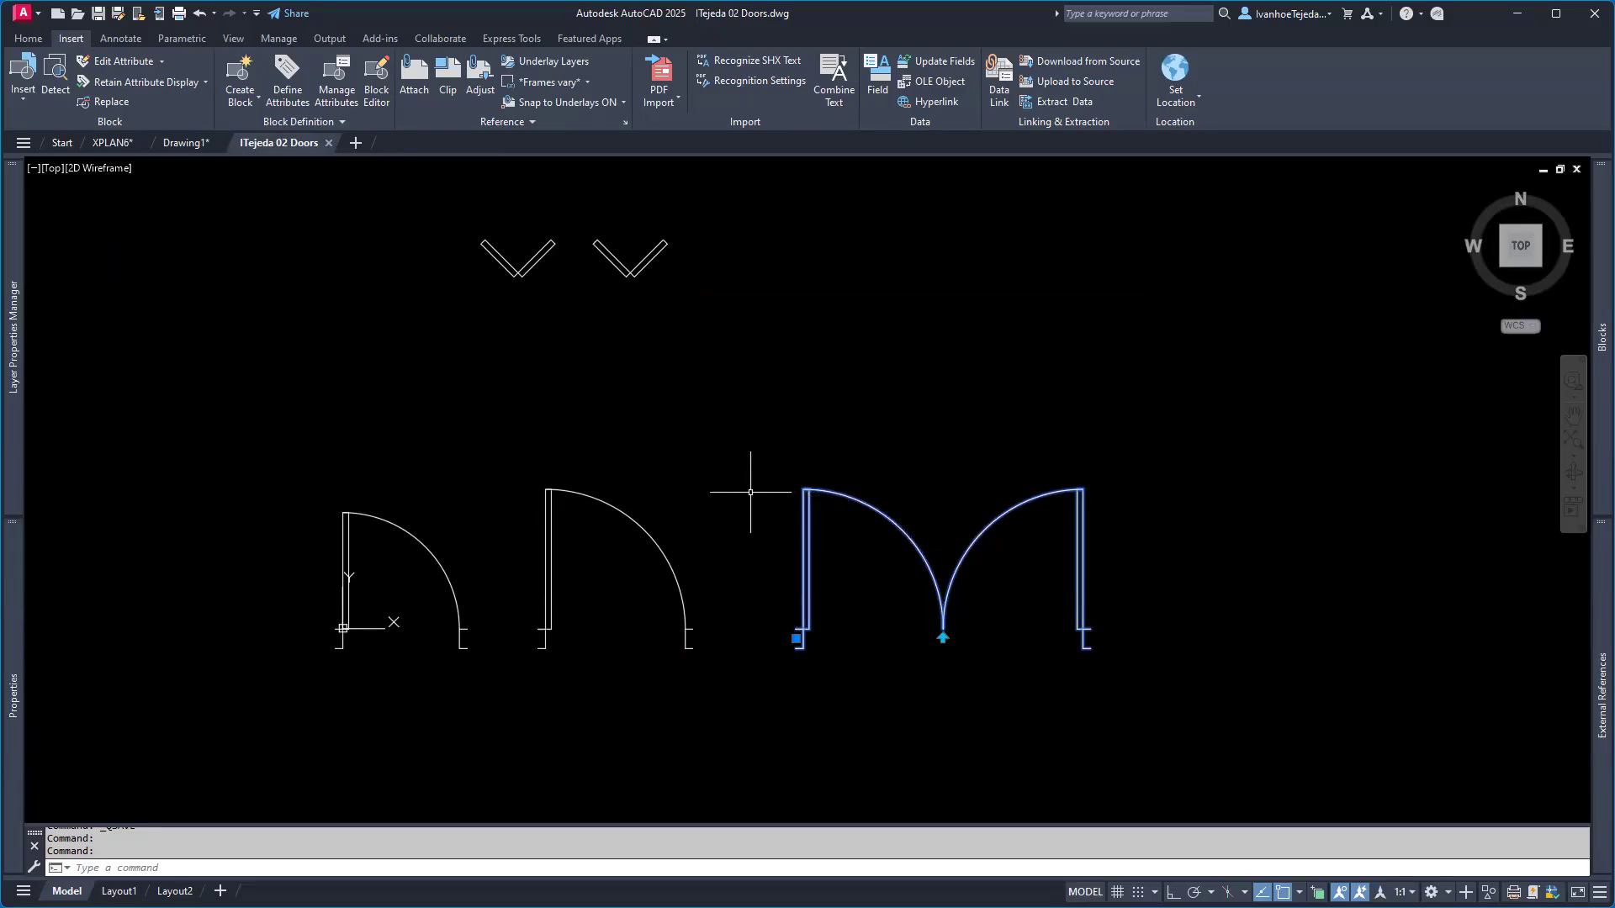
left_click(28, 39)
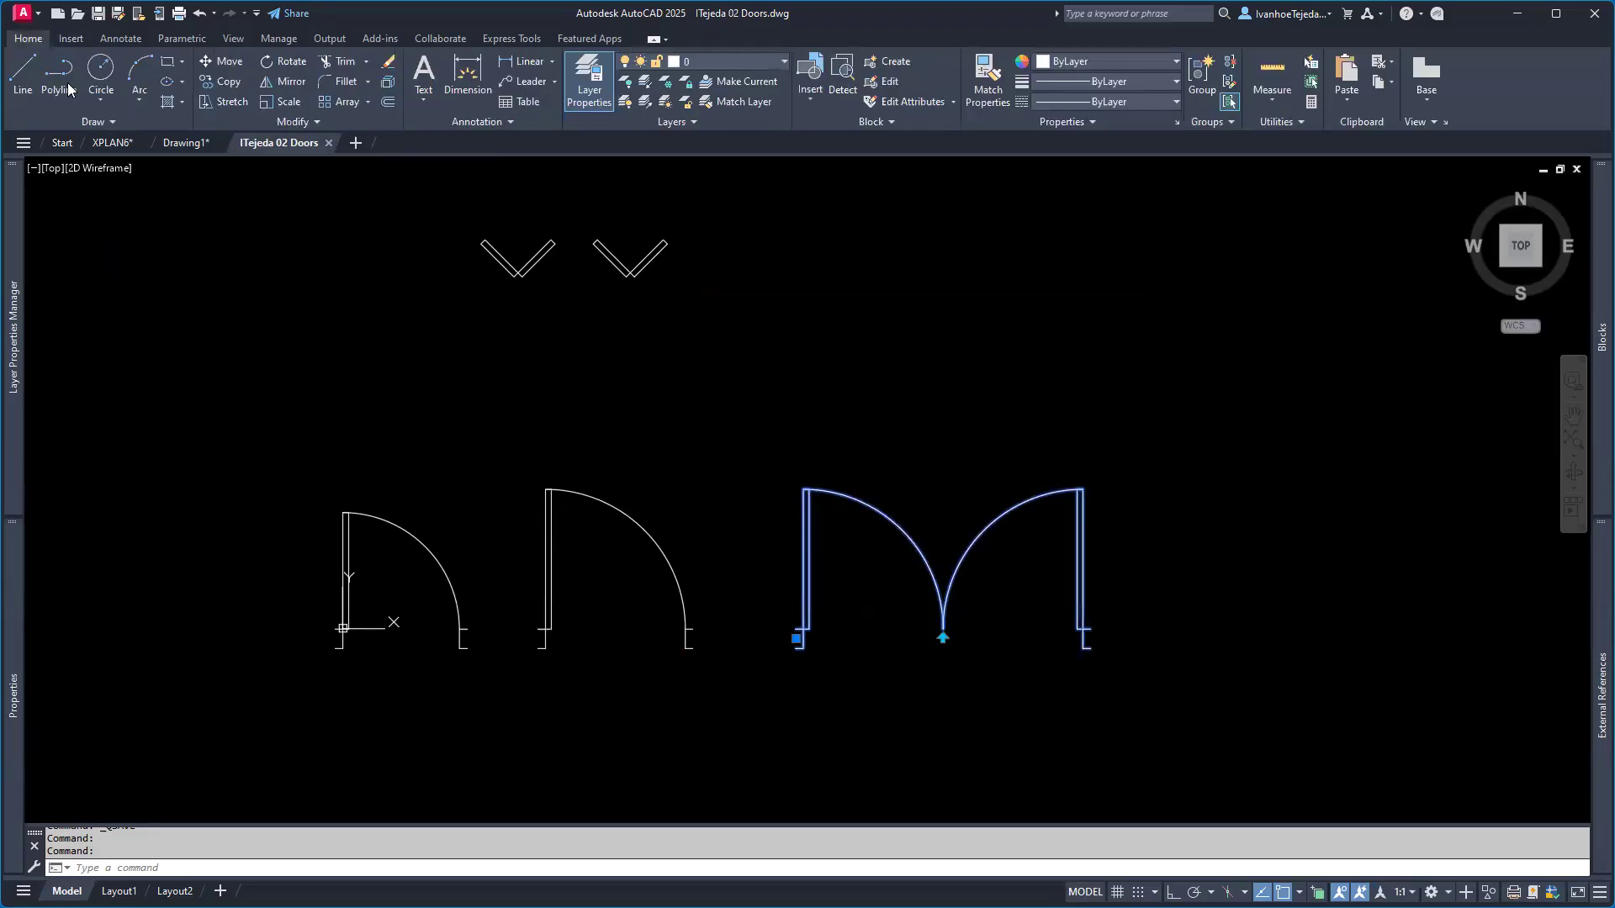
left_click(1383, 85)
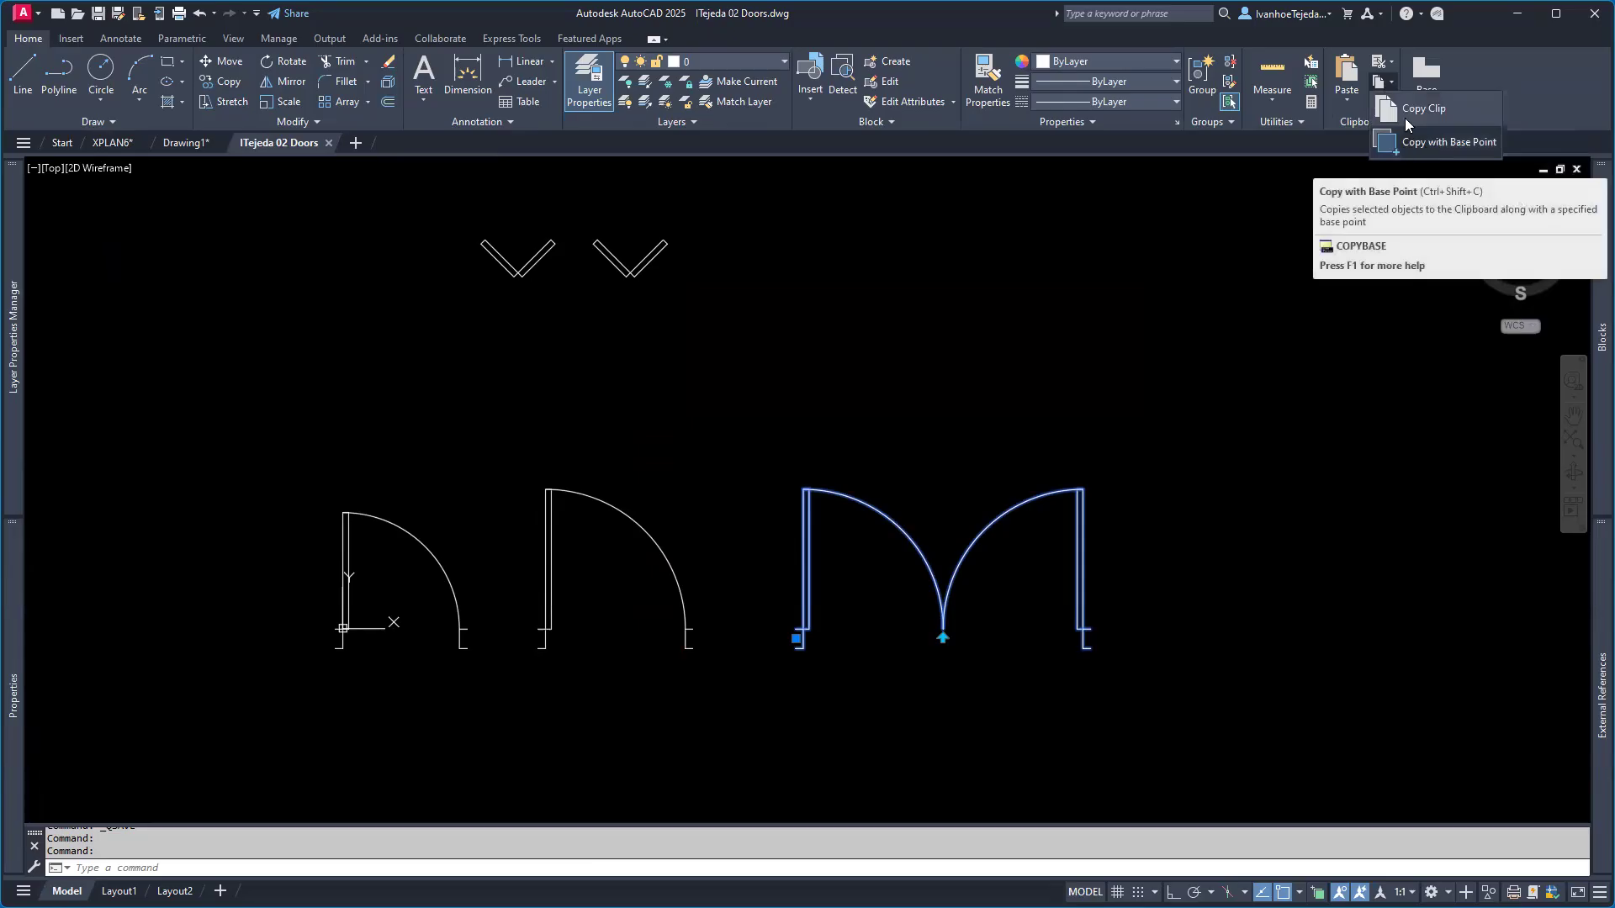
left_click(1386, 108)
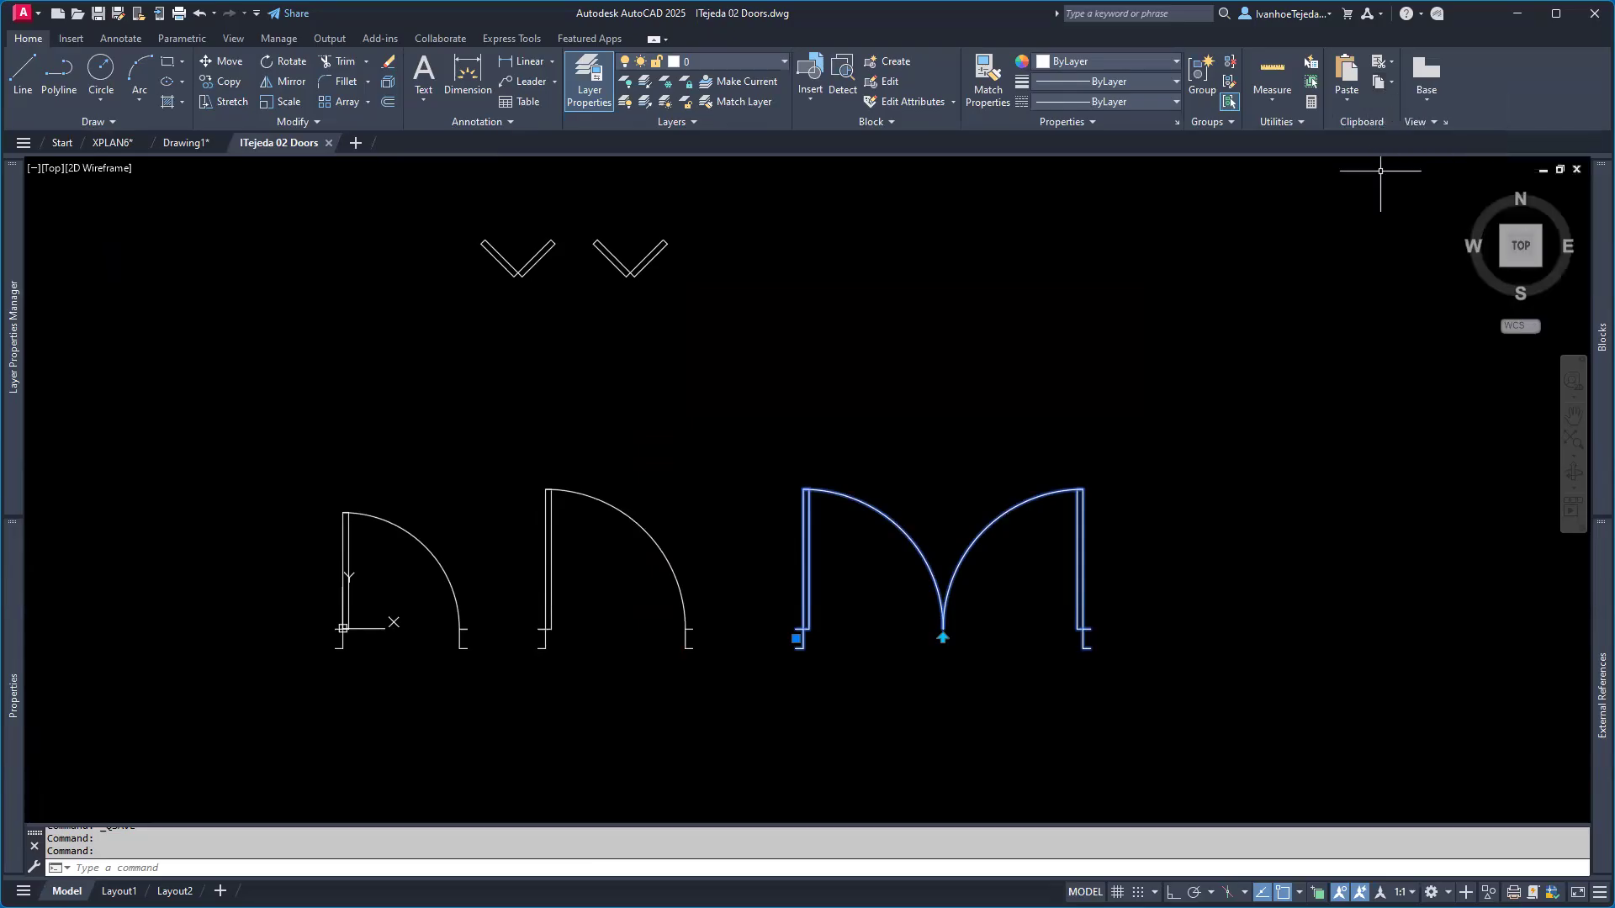
- Paste the copied double door block into Drawing1, in the empty area left of the floor plan
mouse_move(14, 199)
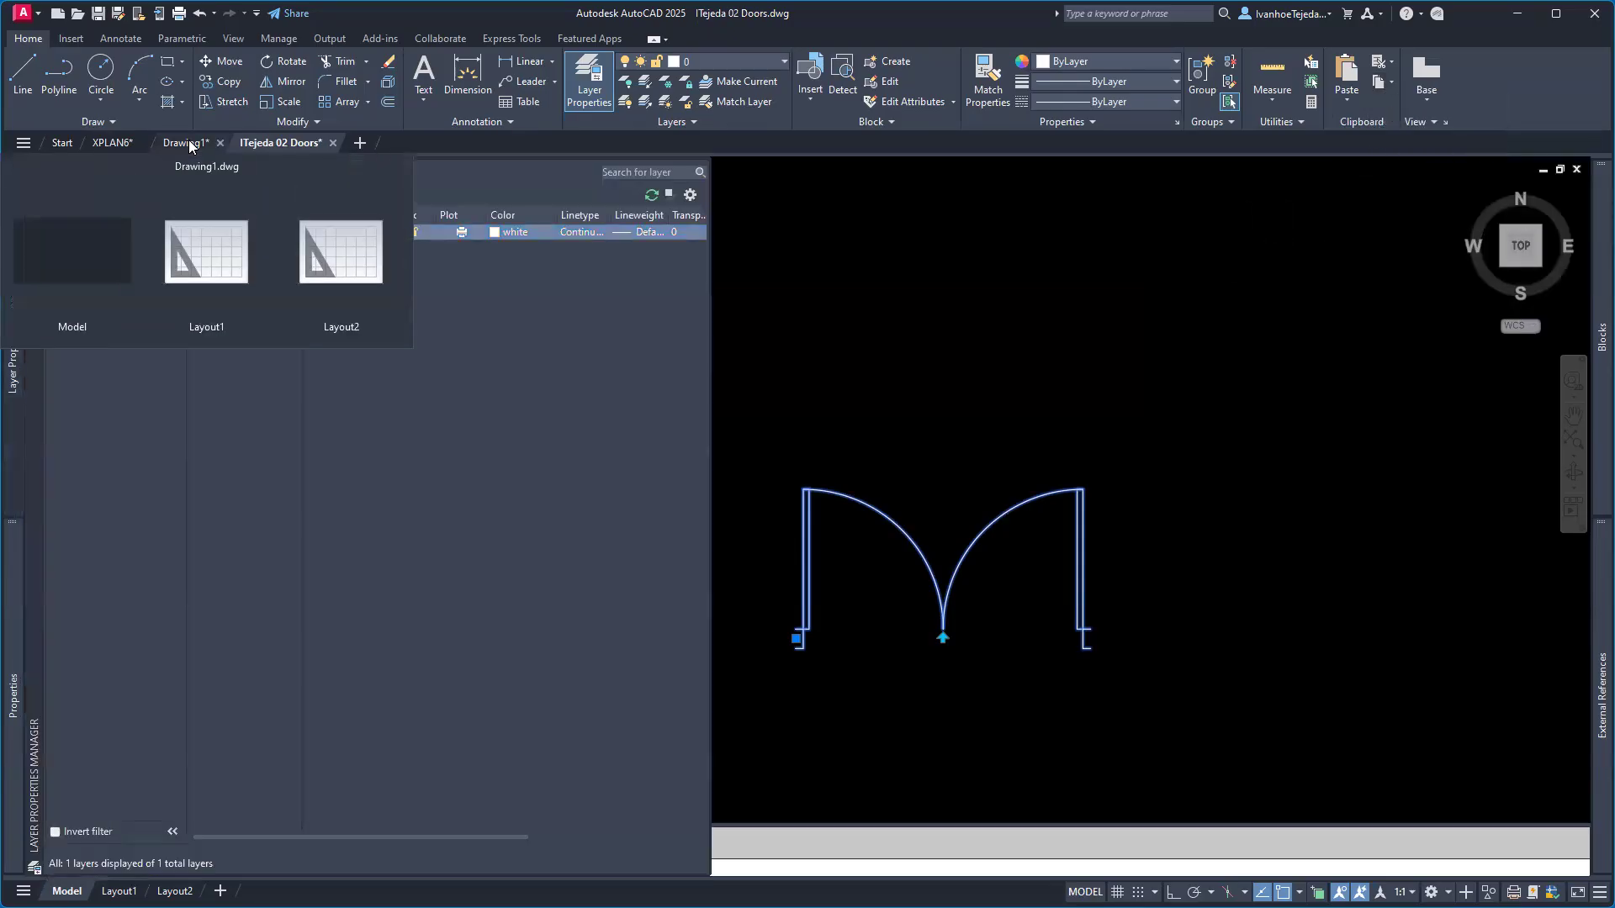
left_click(187, 144)
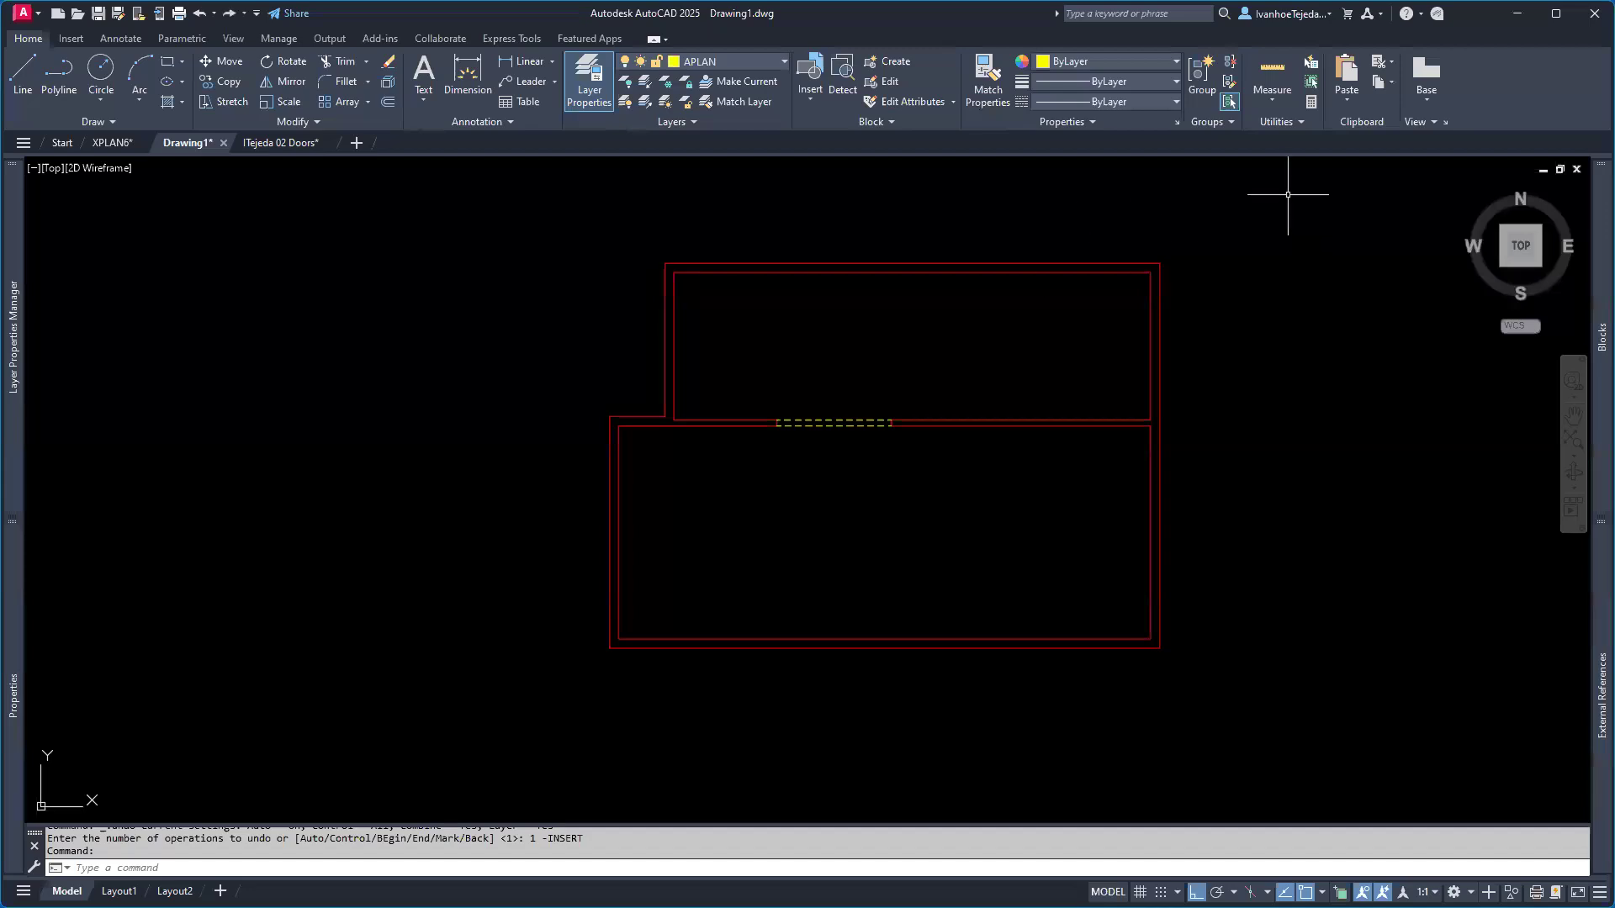
left_click(1344, 100)
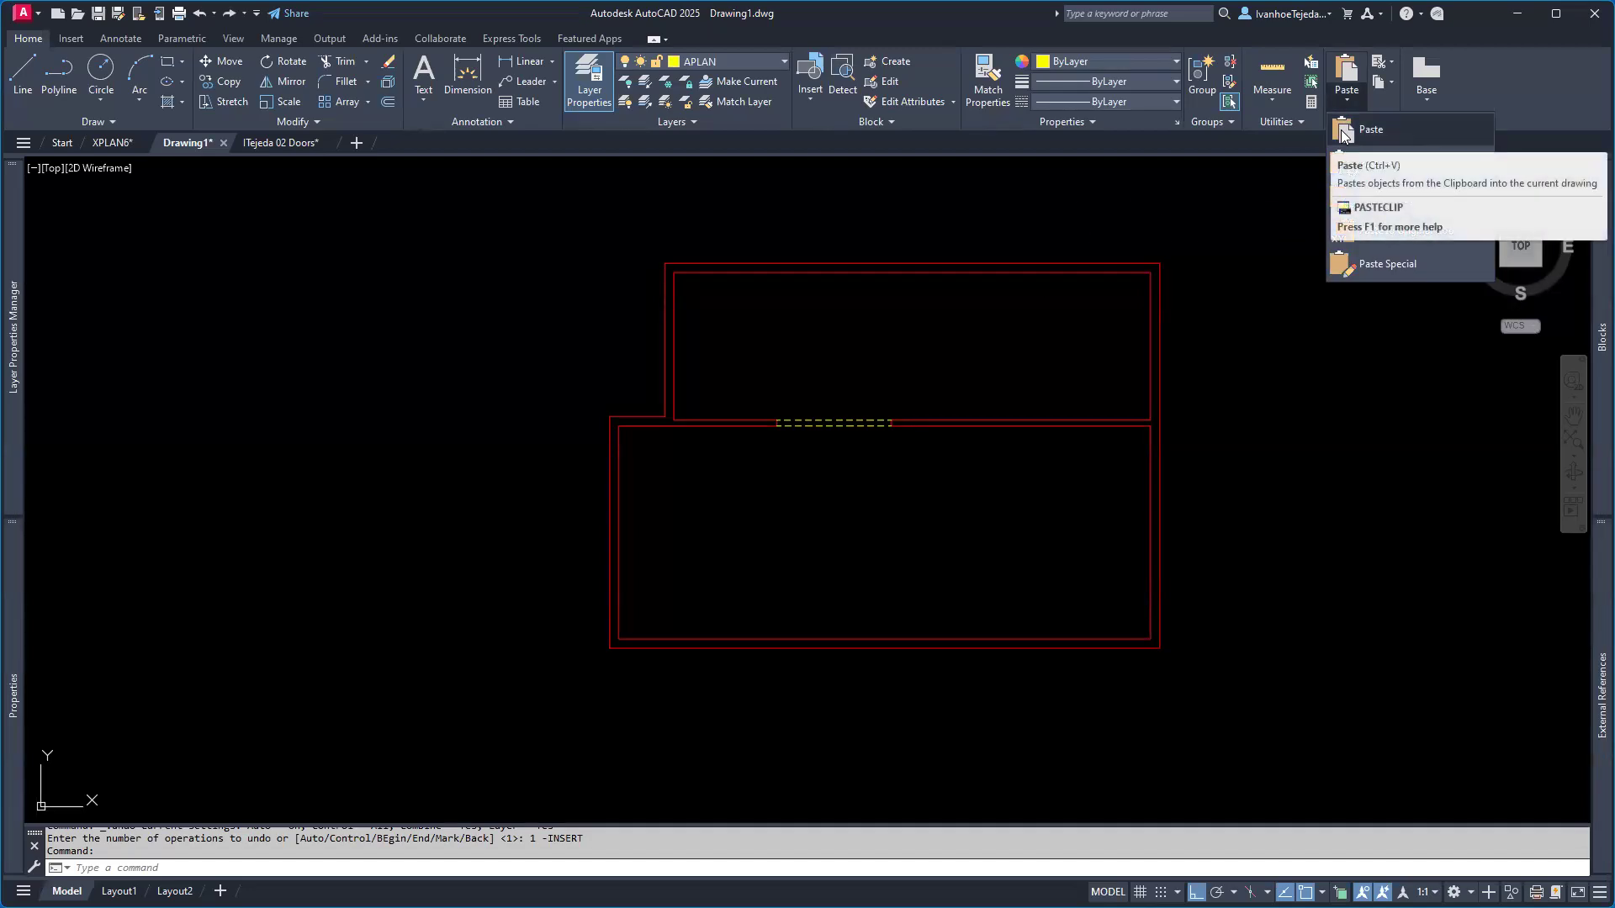
left_click(1343, 133)
left_click(542, 370)
scroll(593, 345, "up", 4)
left_click(604, 321)
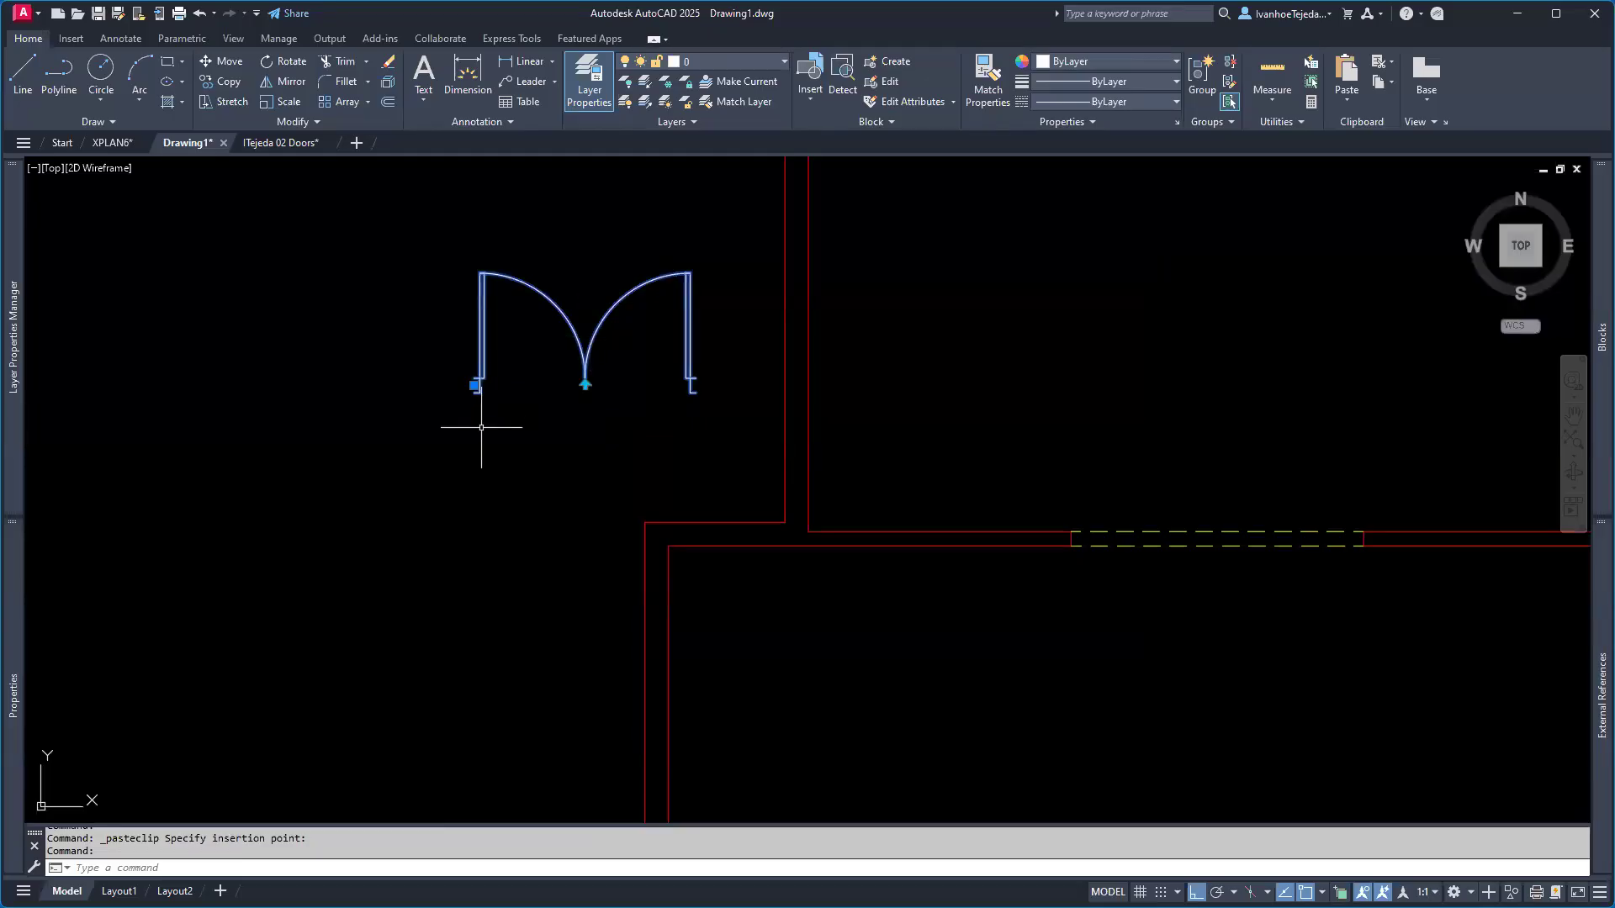
- Review the pasted double door's block properties, deselect it, and undo the zoom and the paste
mouse_move(13, 639)
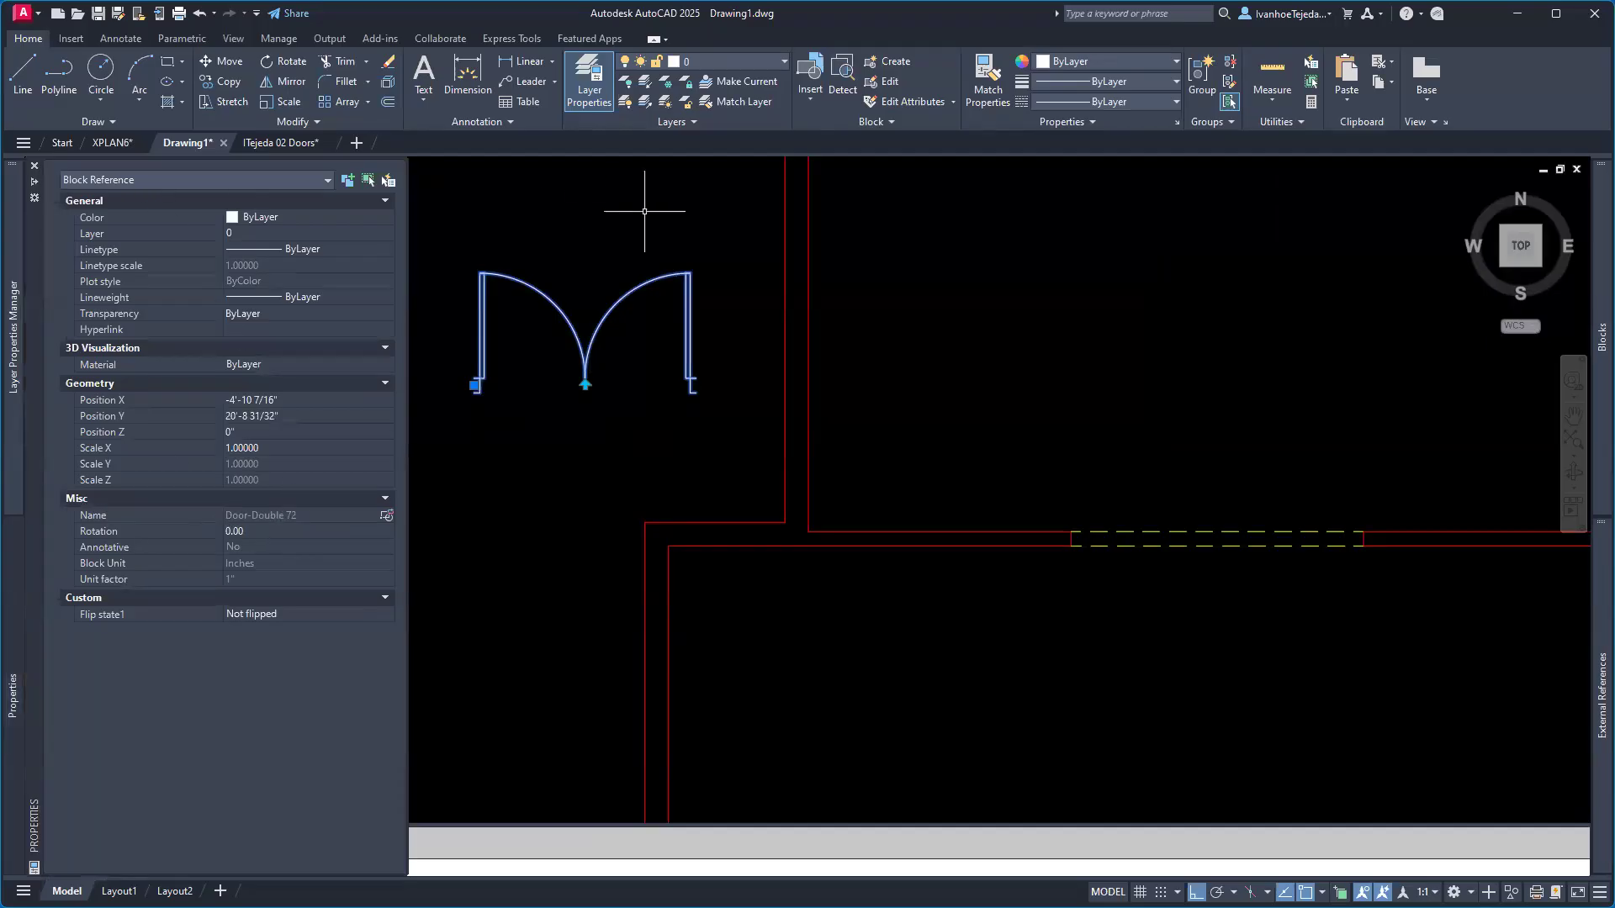
key("Escape")
key("Escape")
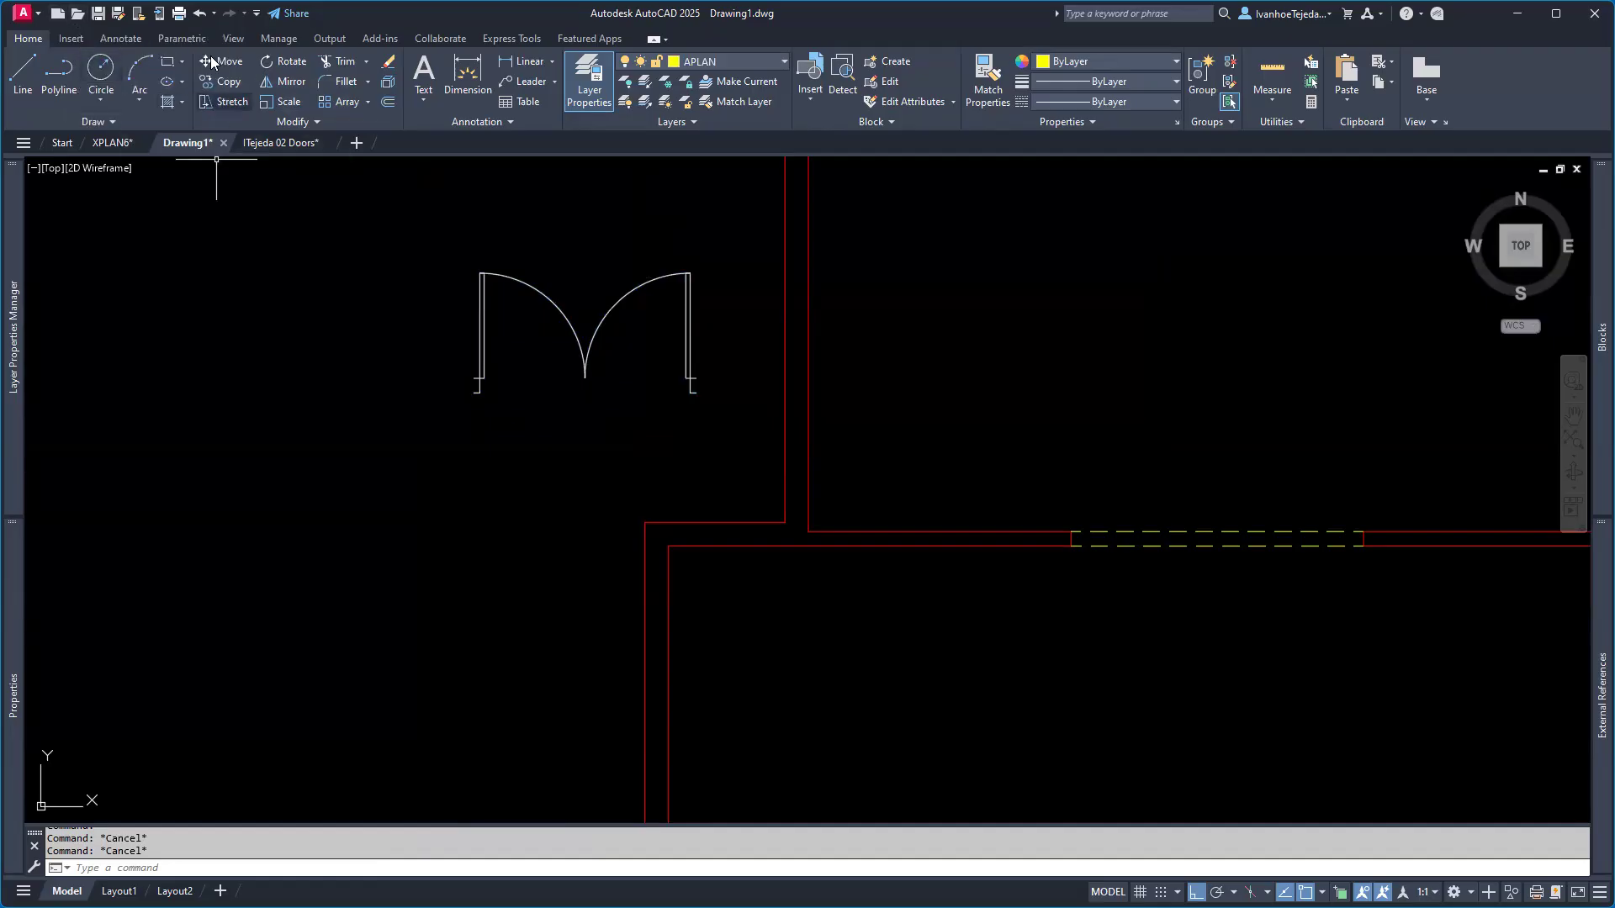
left_click(200, 13)
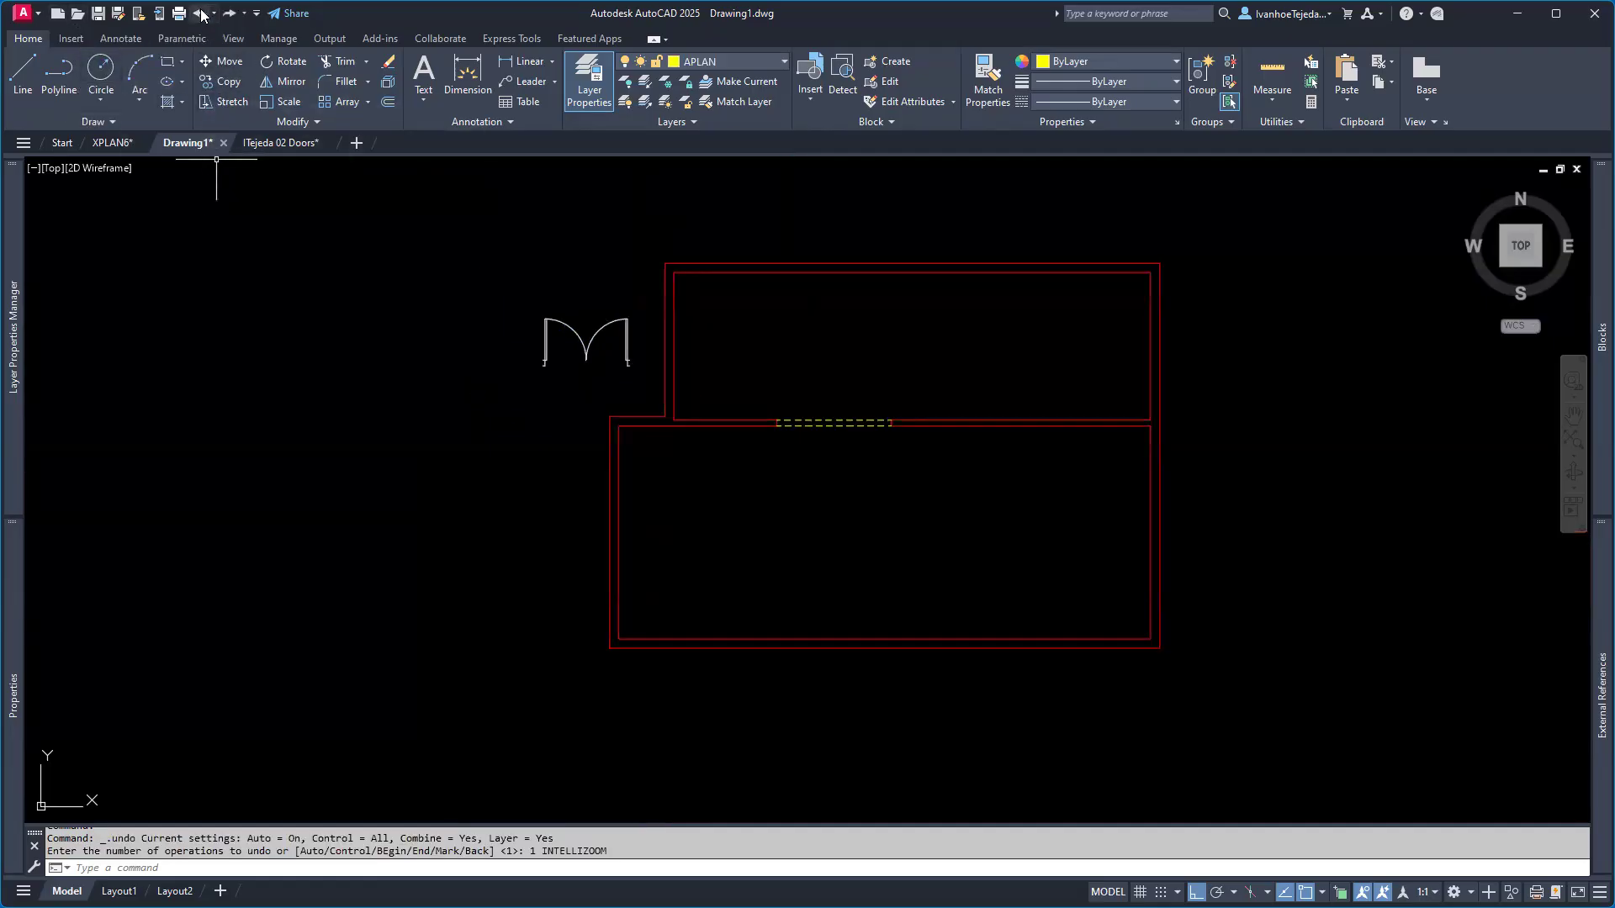
left_click(200, 13)
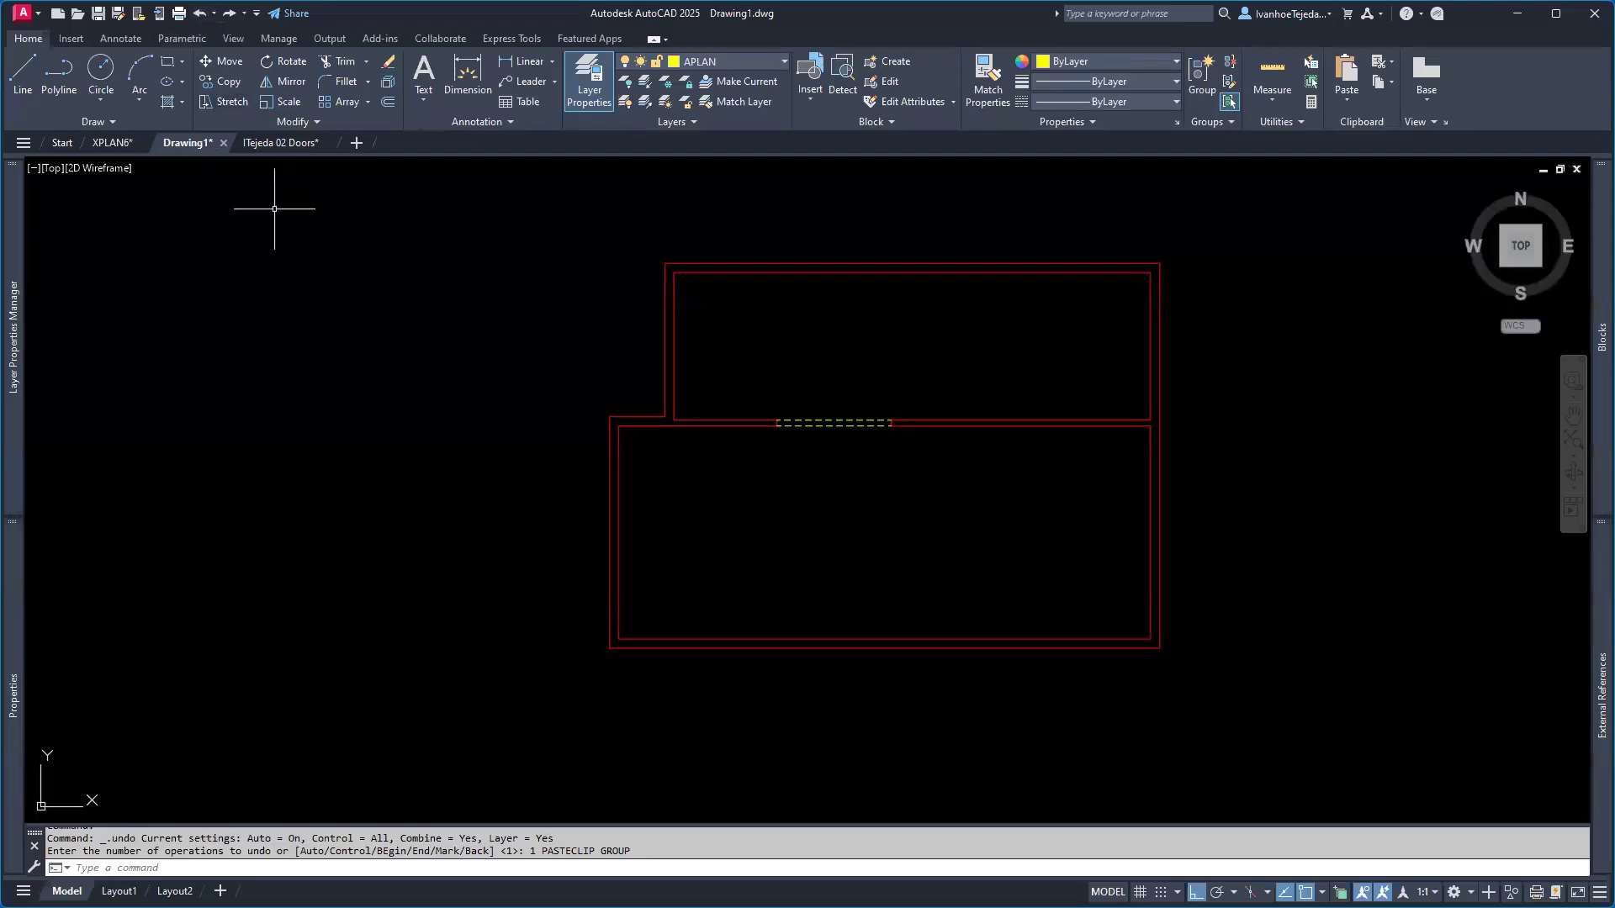
- Open DesignCenter in Drawing1 and cancel any stray selection or command
left_click(235, 41)
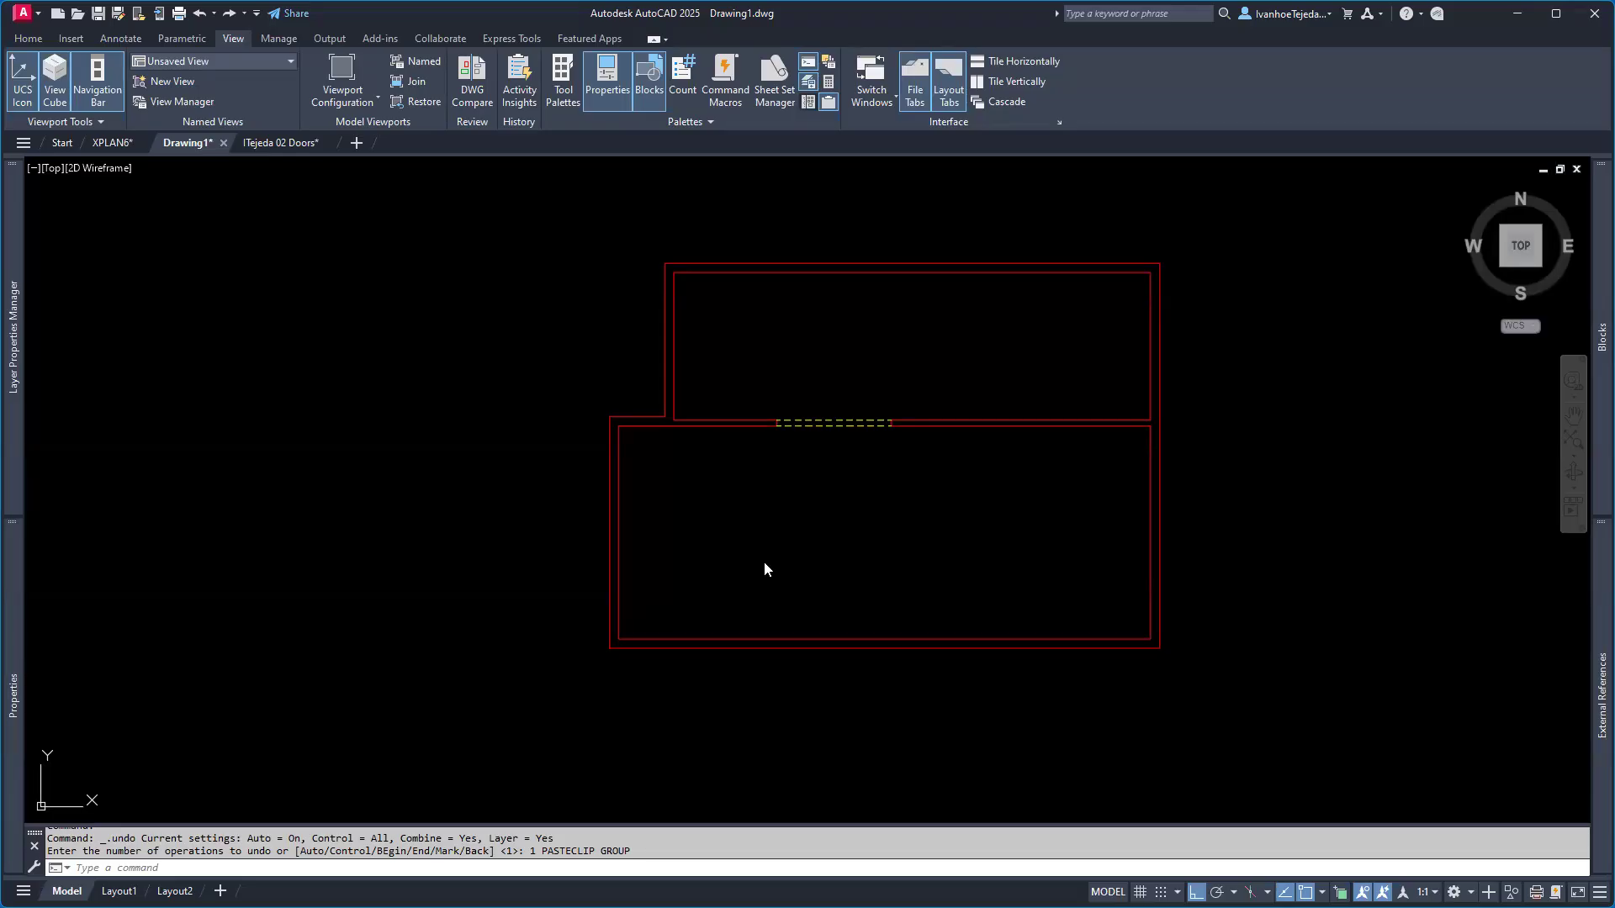
key("ctrl+2")
right_click(845, 579)
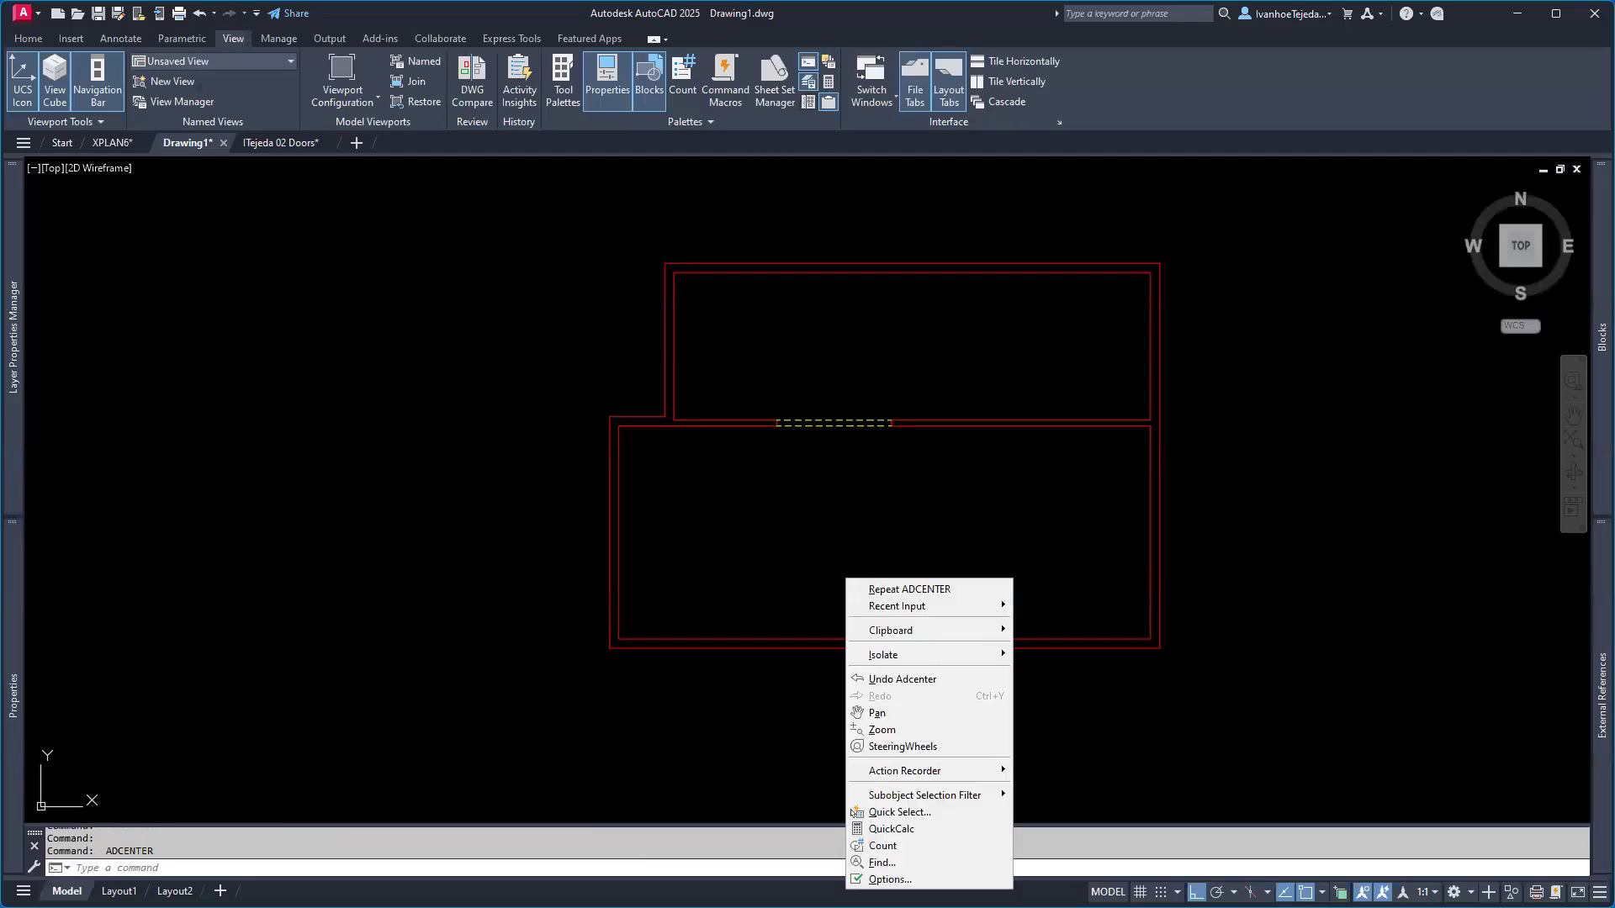
left_click(831, 803)
key("Escape")
key("Escape")
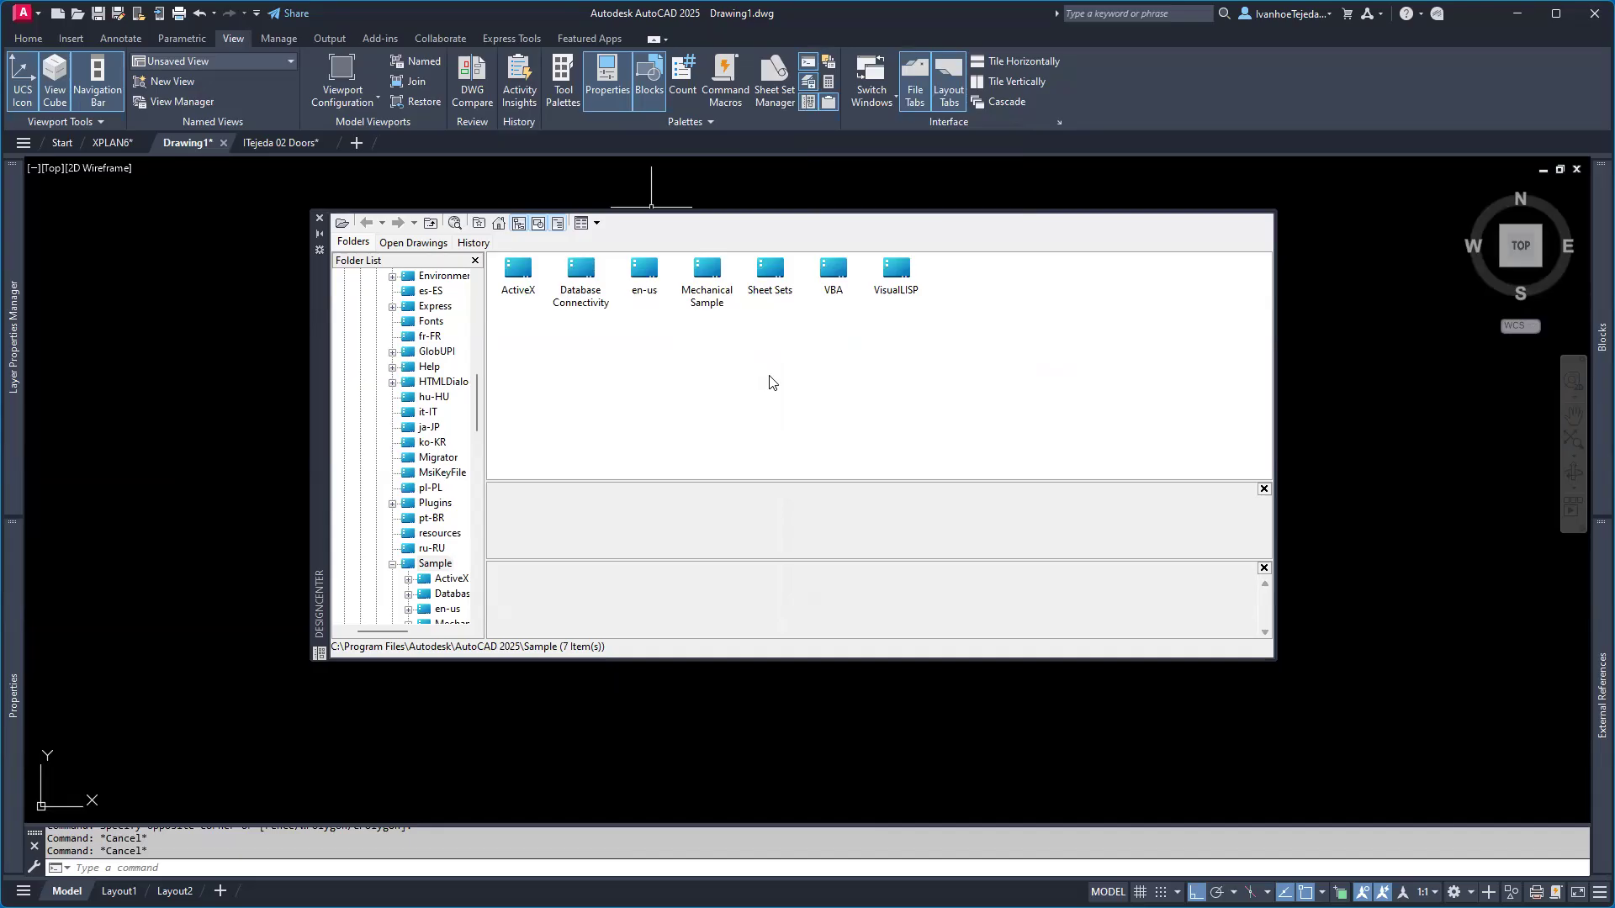
- Insert the Door-Double 72 block from the open 02 Doors drawing through DesignCenter, placing it left of the floor plan's upper room
left_click(415, 243)
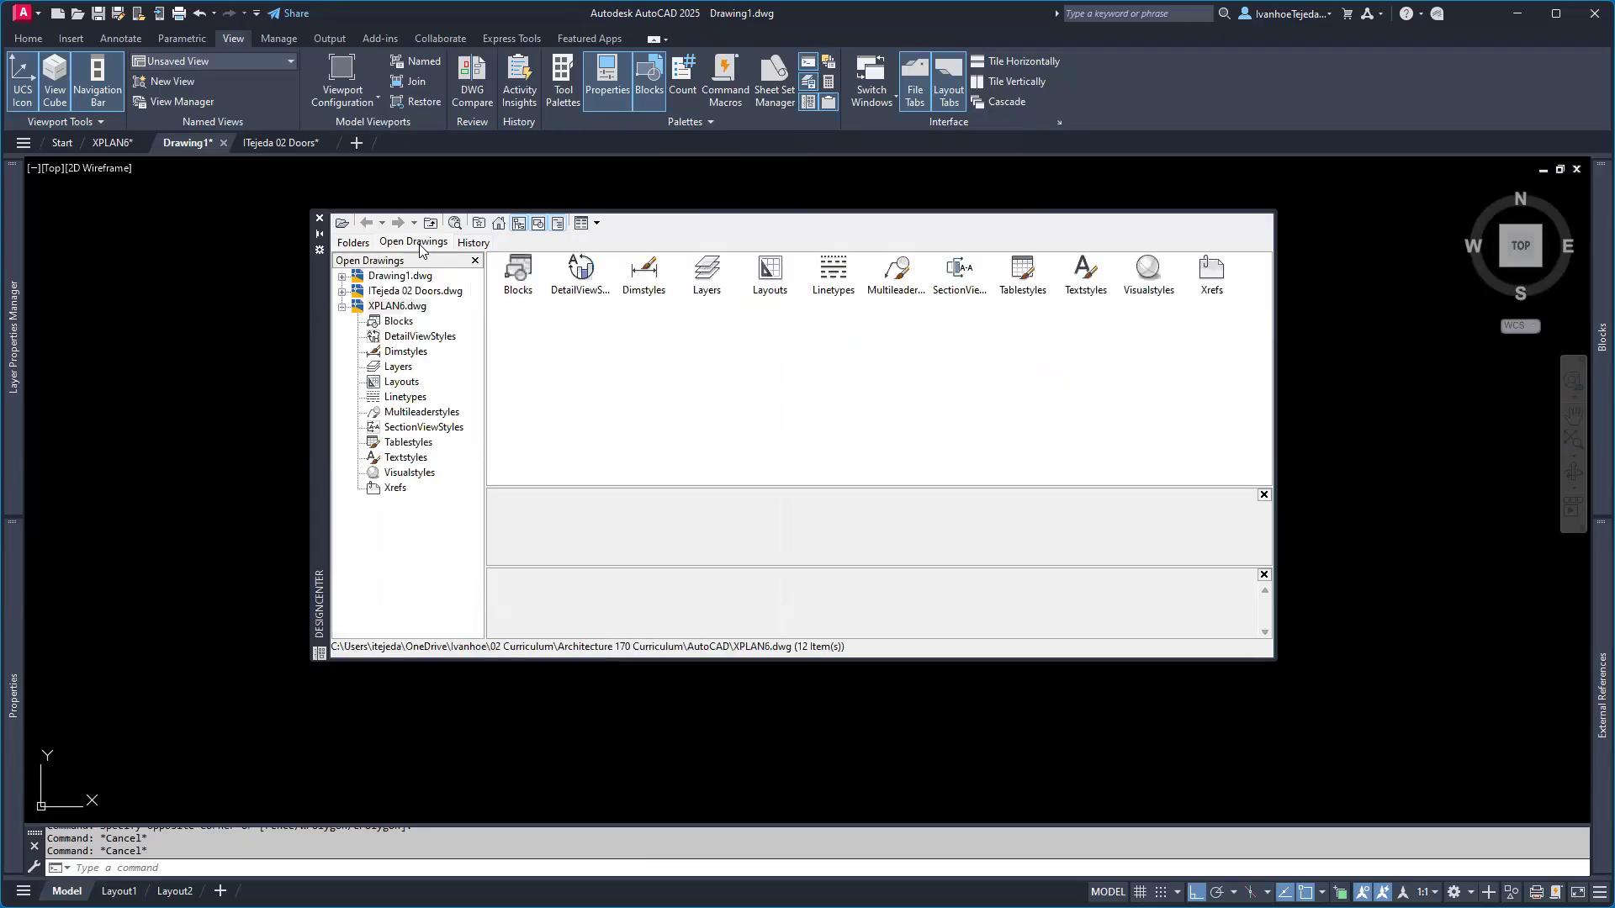
left_click(410, 292)
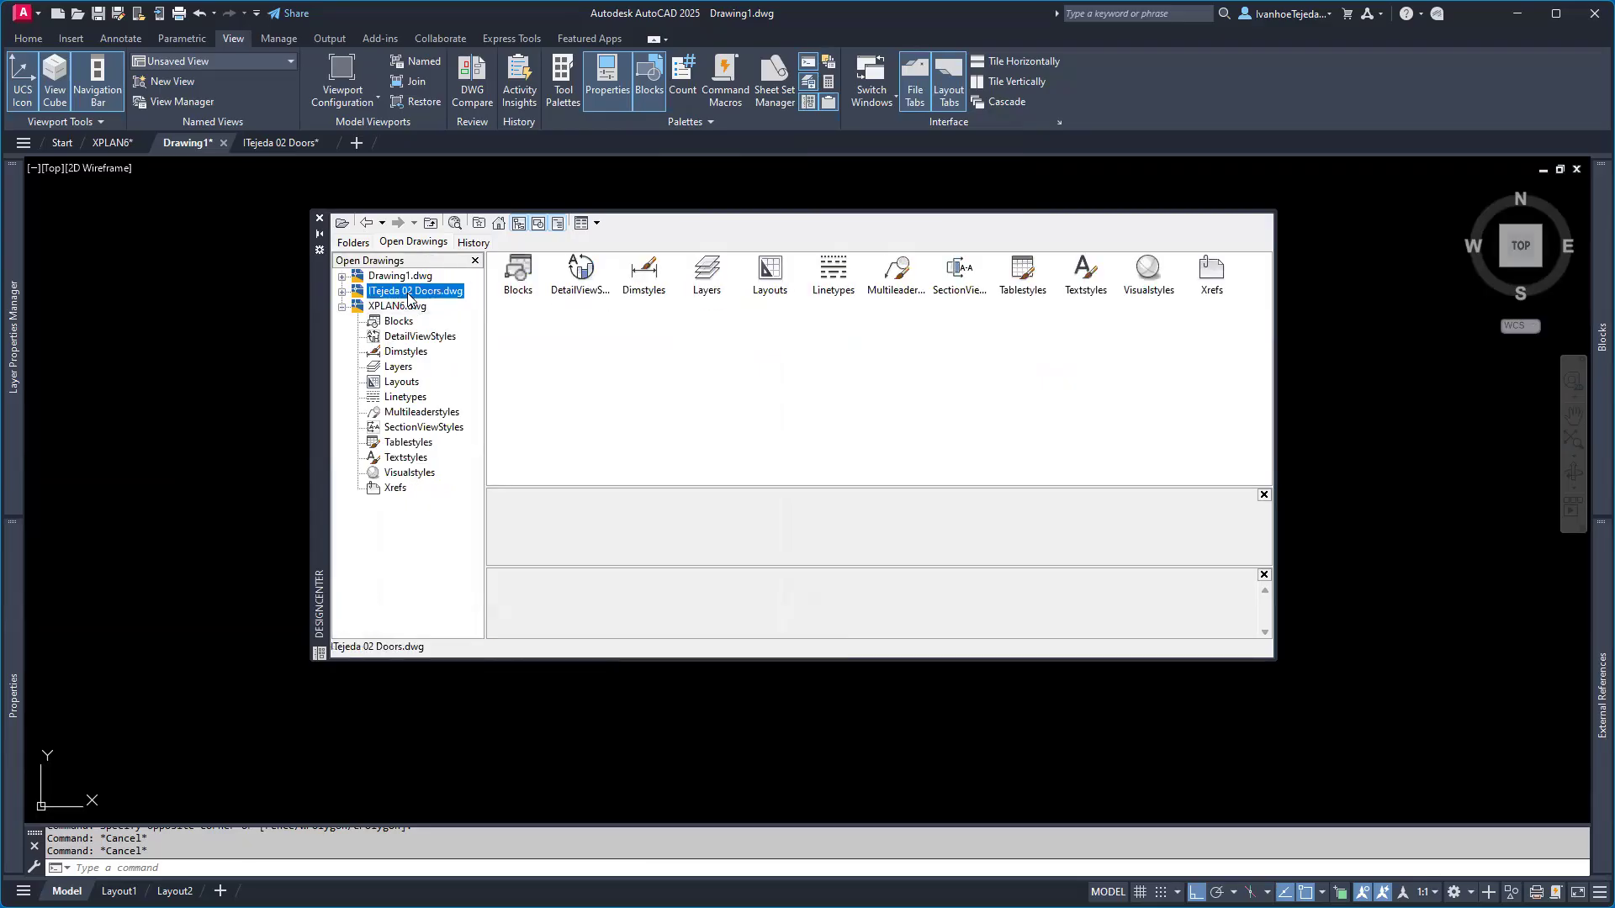
left_click(341, 291)
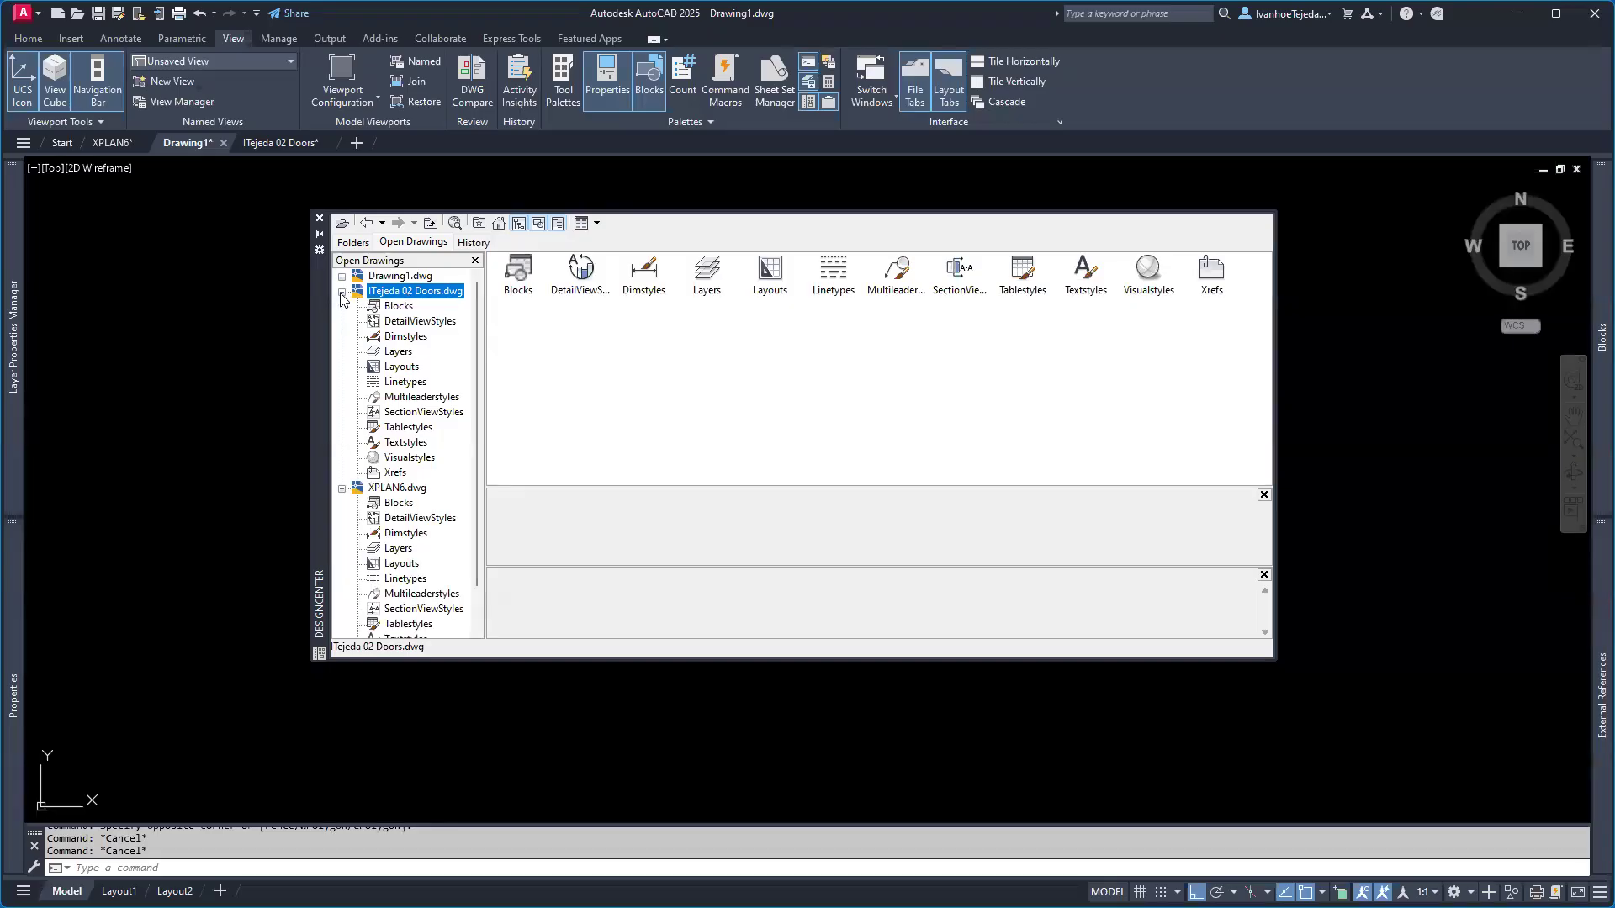
left_click(399, 307)
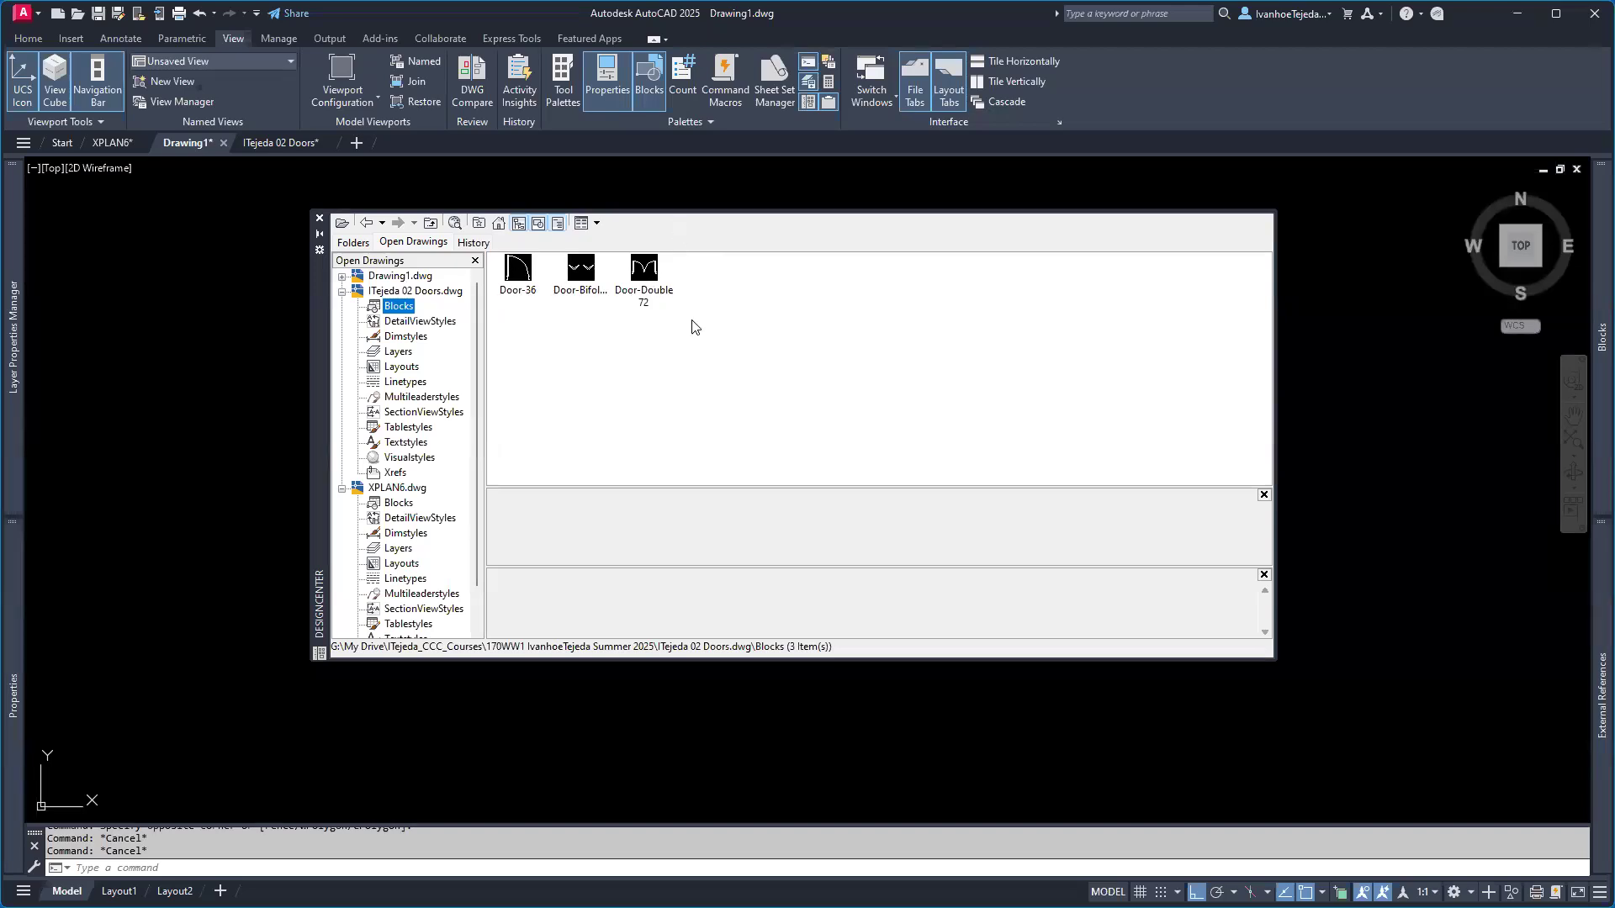
left_click_drag(323, 330, 253, 477)
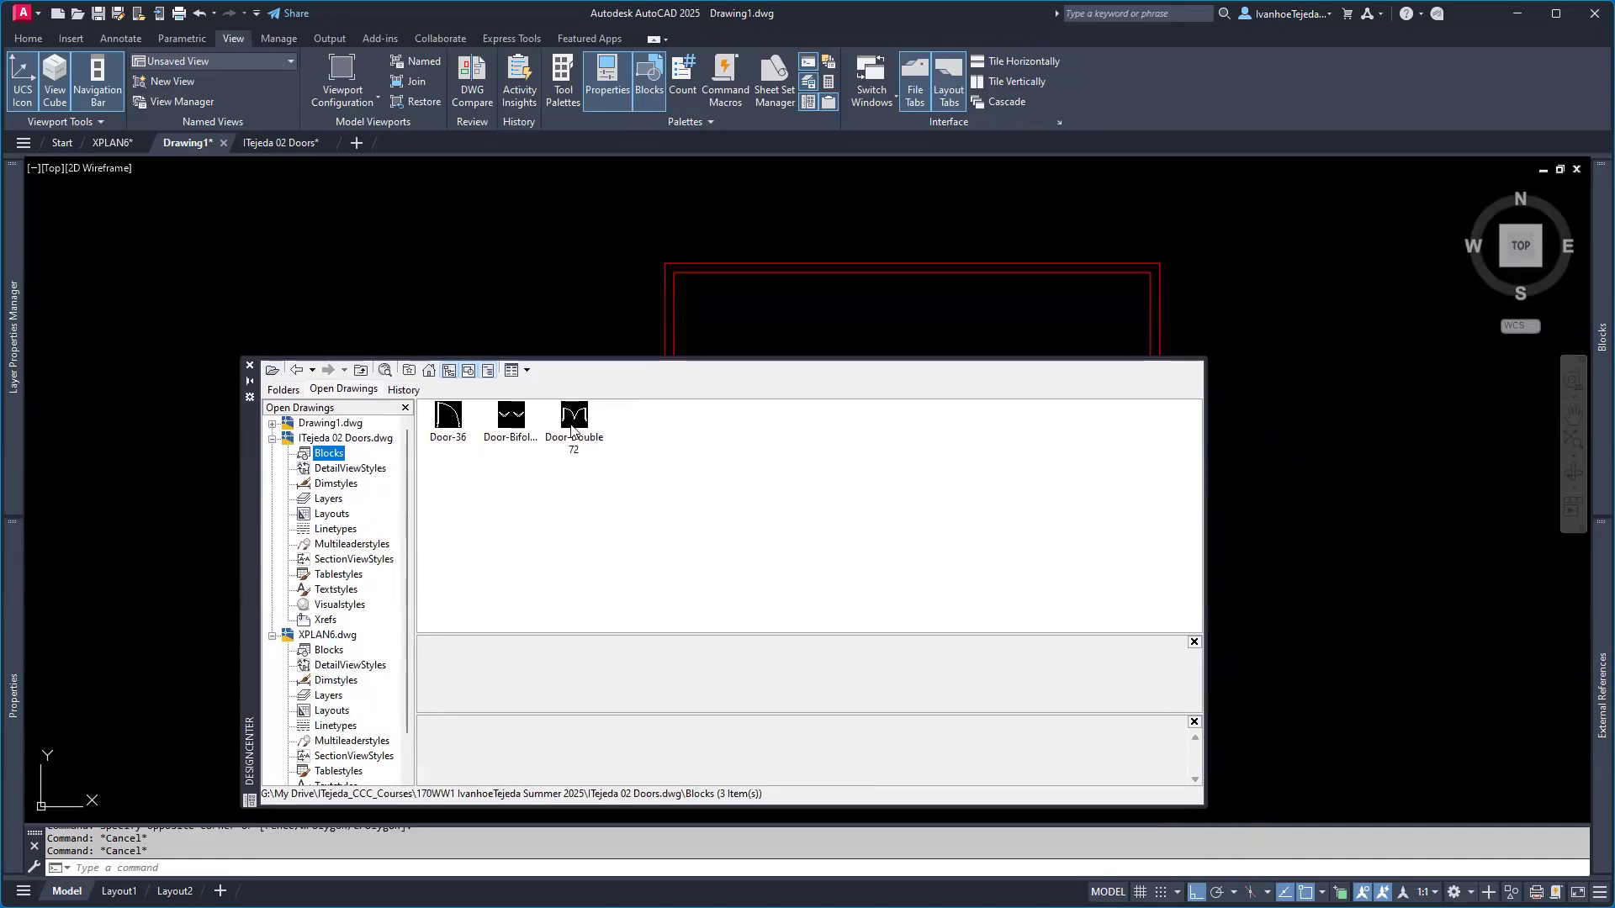
mouse_move(575, 418)
left_mouse_down()
mouse_move(634, 357)
mouse_move(599, 289)
mouse_move(528, 316)
left_mouse_up()
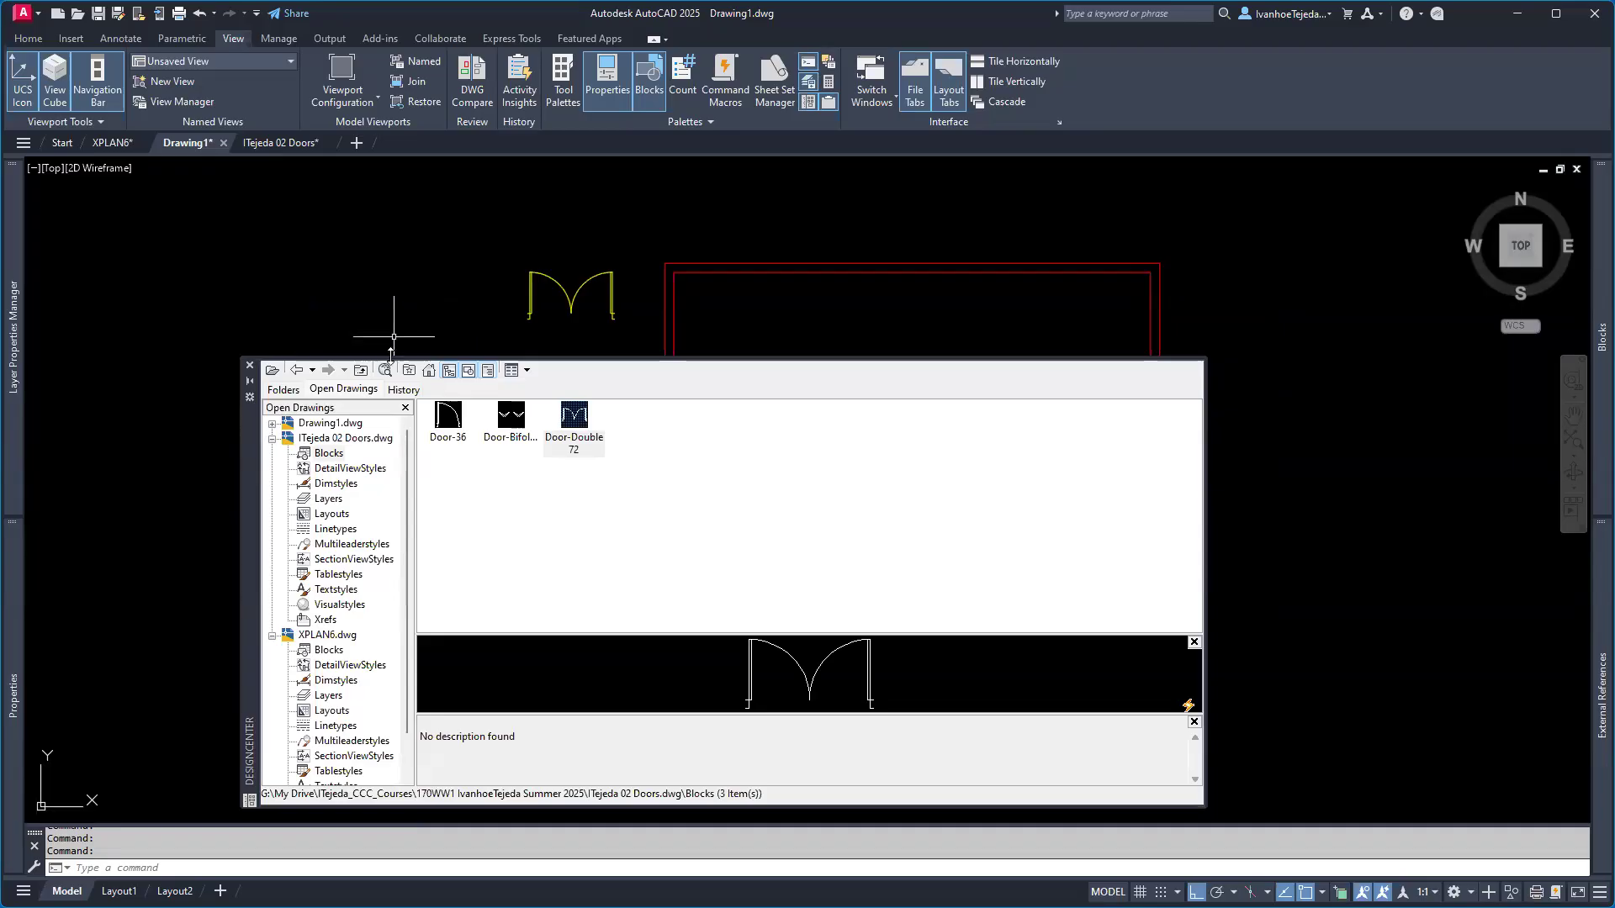
- Collapse the 02 Doors drawing in DesignCenter and list the layers of the open XPLAN6 drawing
left_click(273, 439)
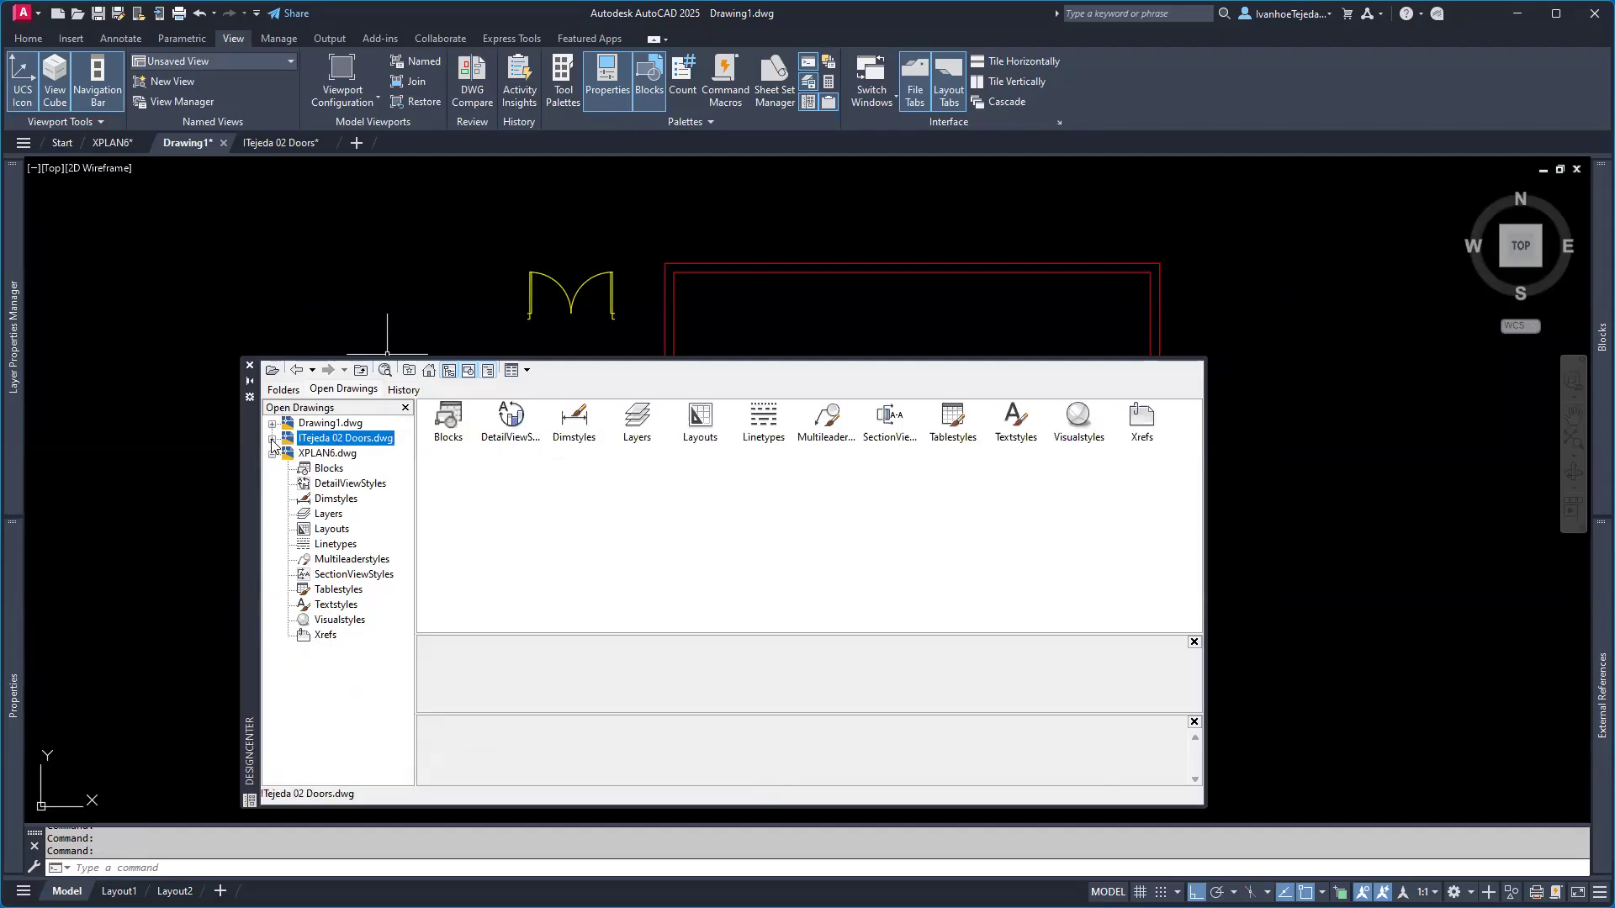
left_click(337, 455)
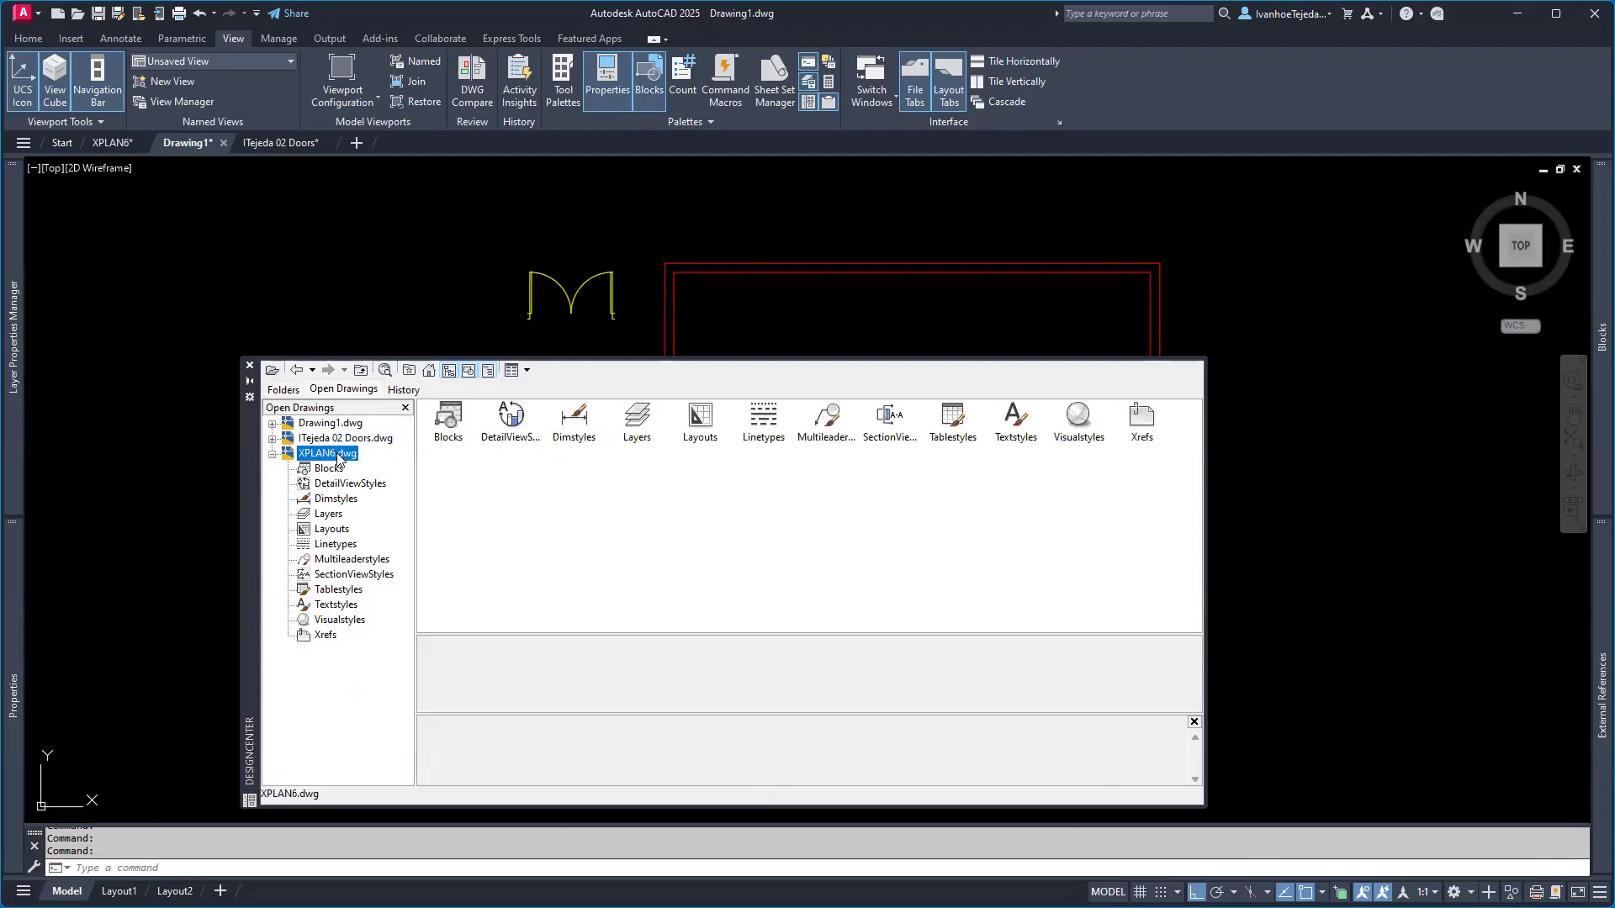
left_click(332, 514)
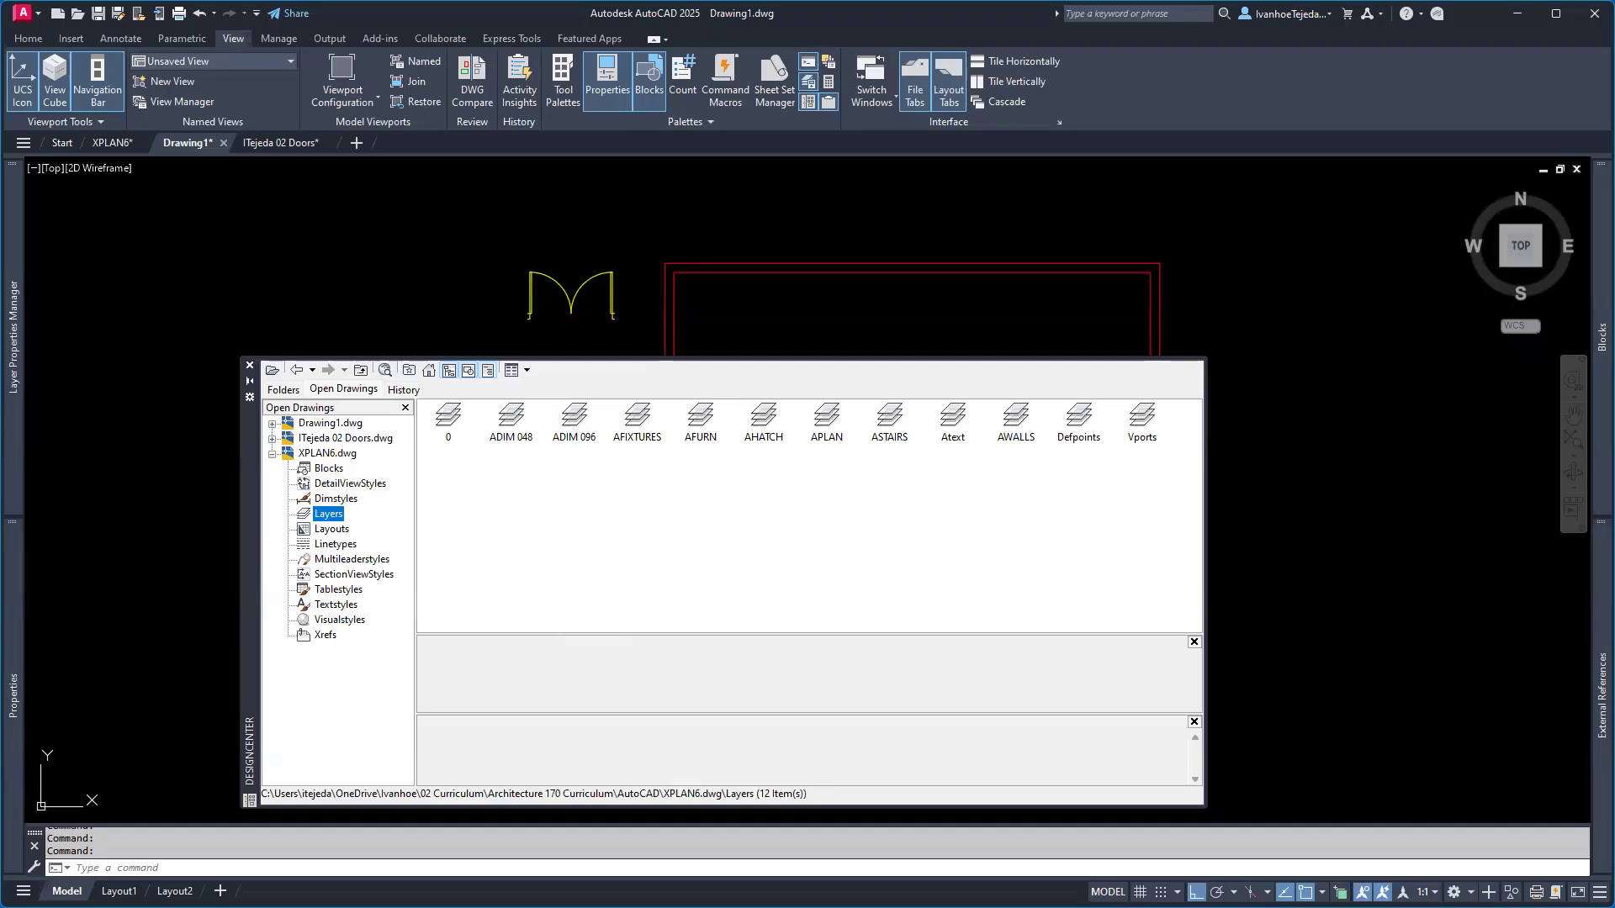
left_click(1016, 446)
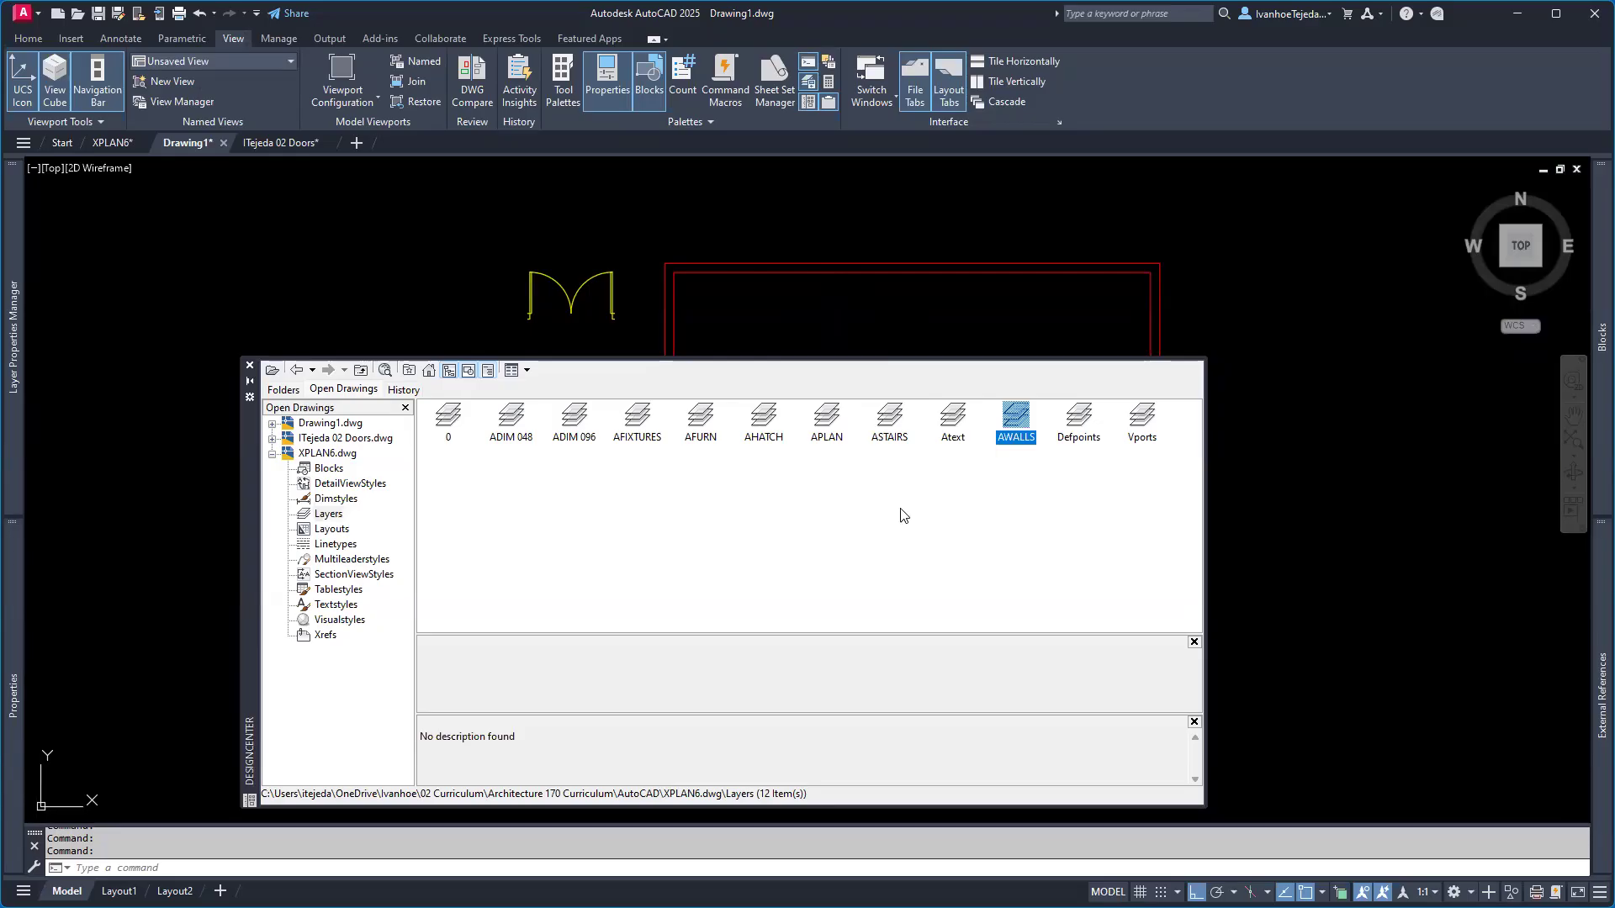
left_click(835, 427)
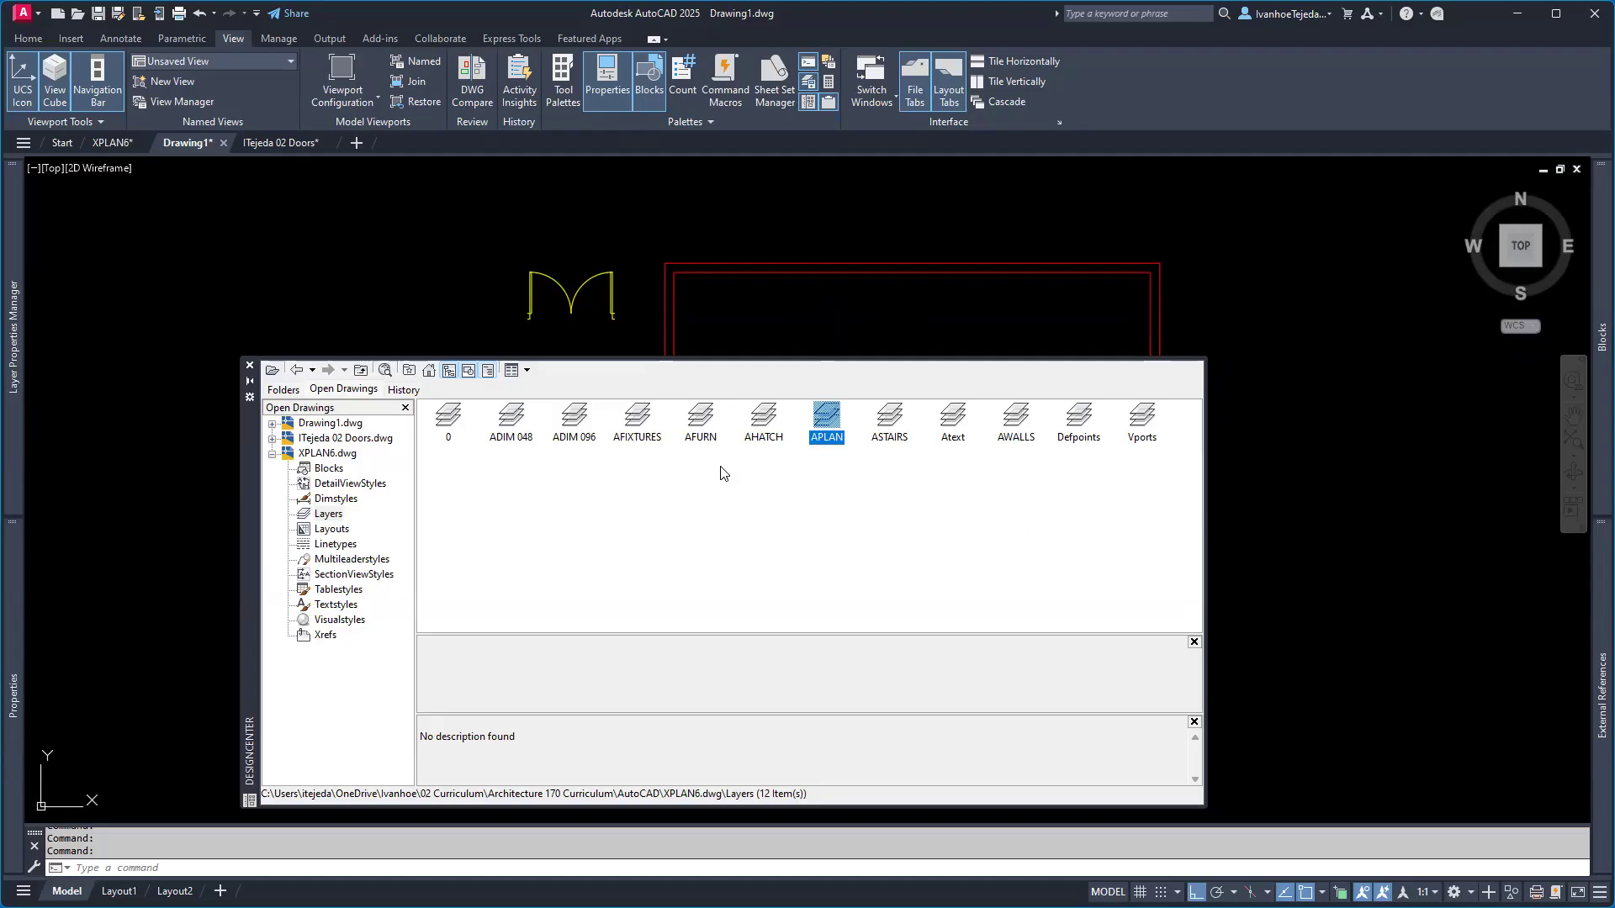
left_click(891, 425)
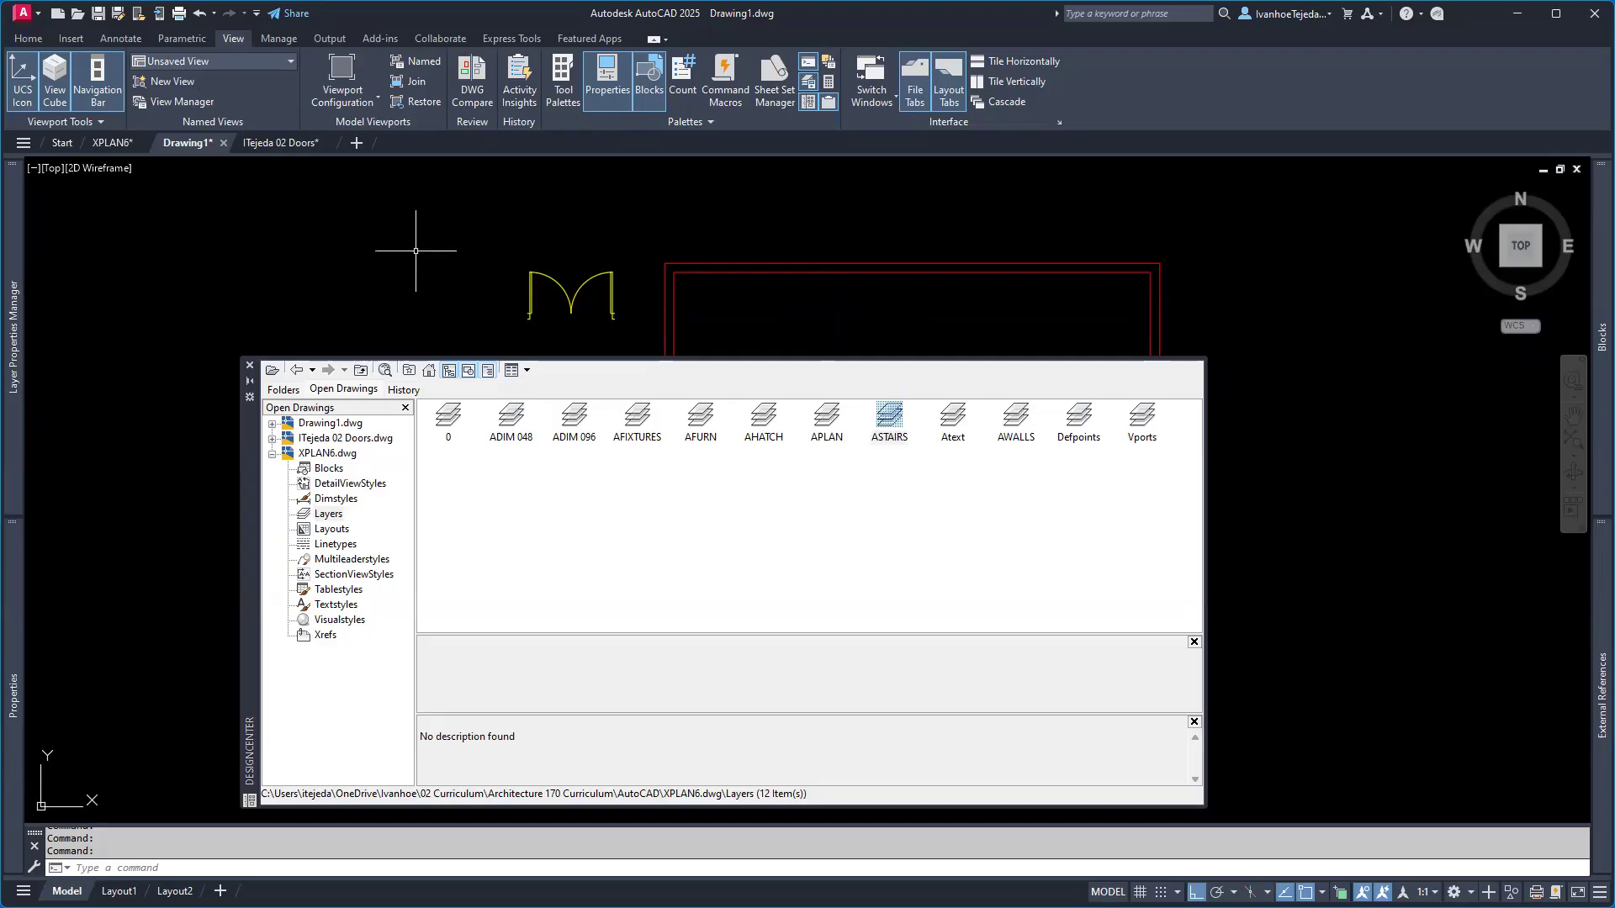
- Add the ASTAIRS layer from XPLAN6 to Drawing1 and check the drawing's layer list for it
left_click(28, 38)
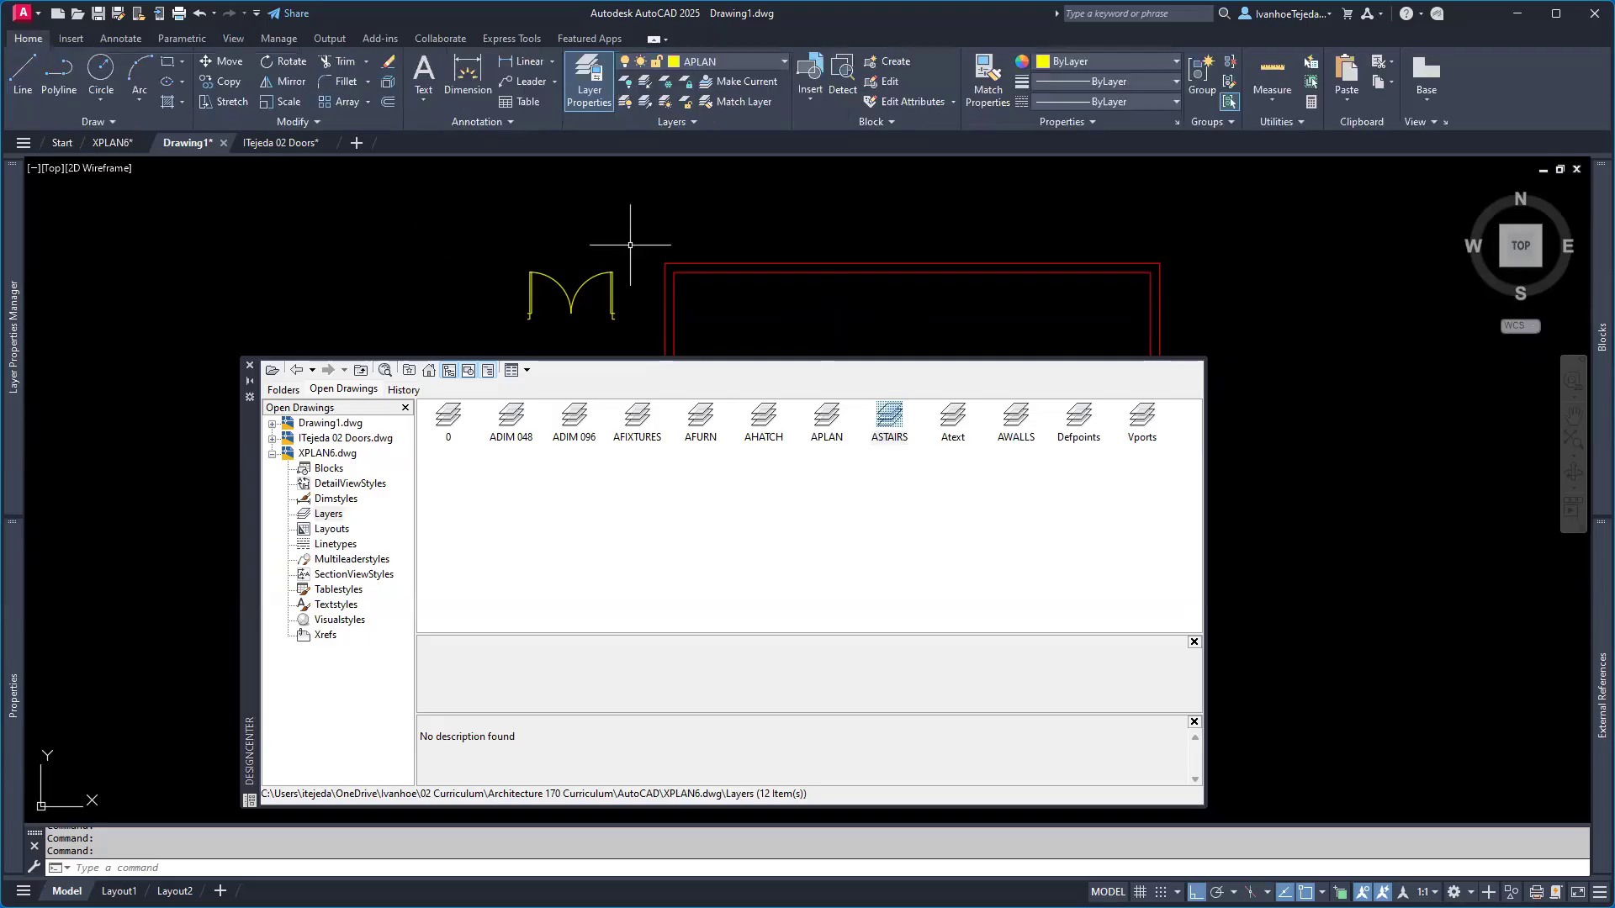
left_click(783, 63)
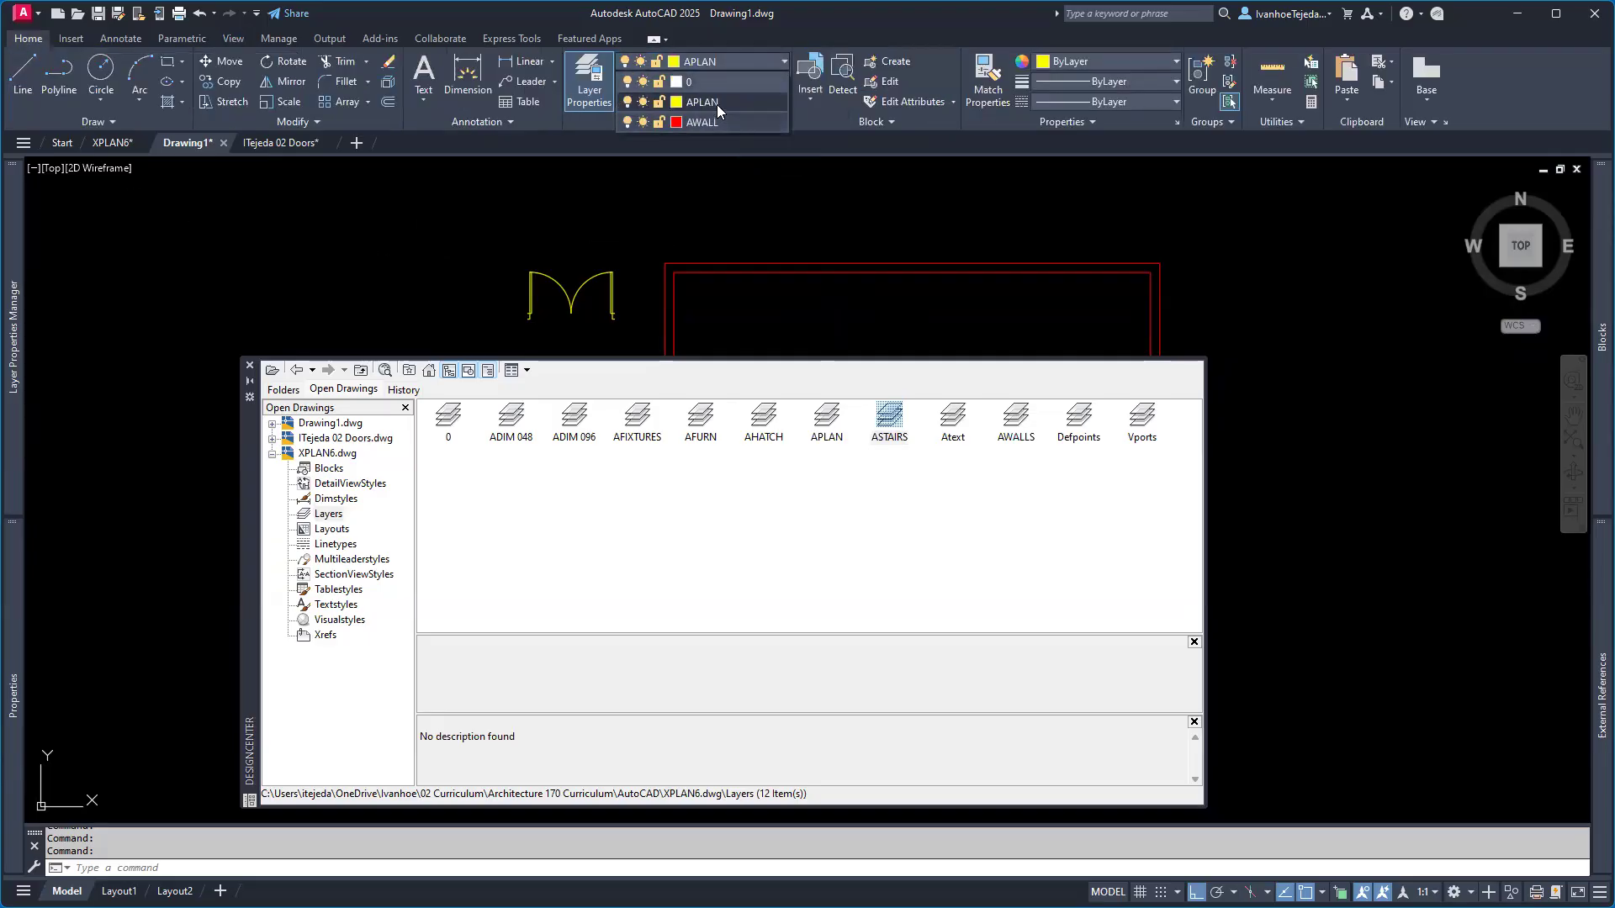
left_click(889, 420)
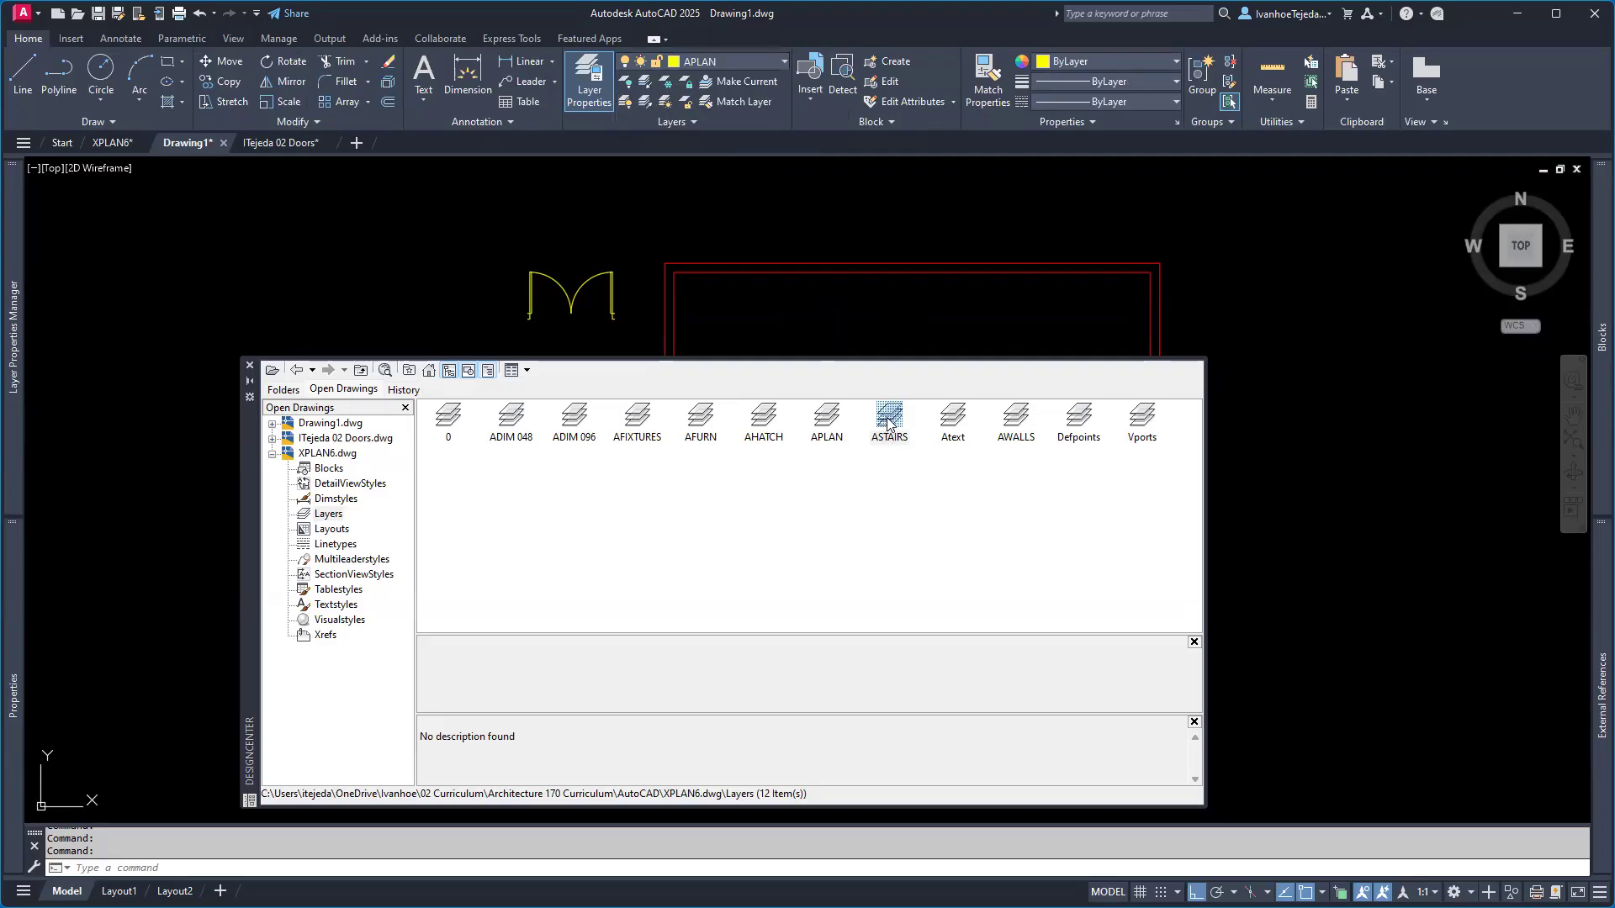
right_click(888, 423)
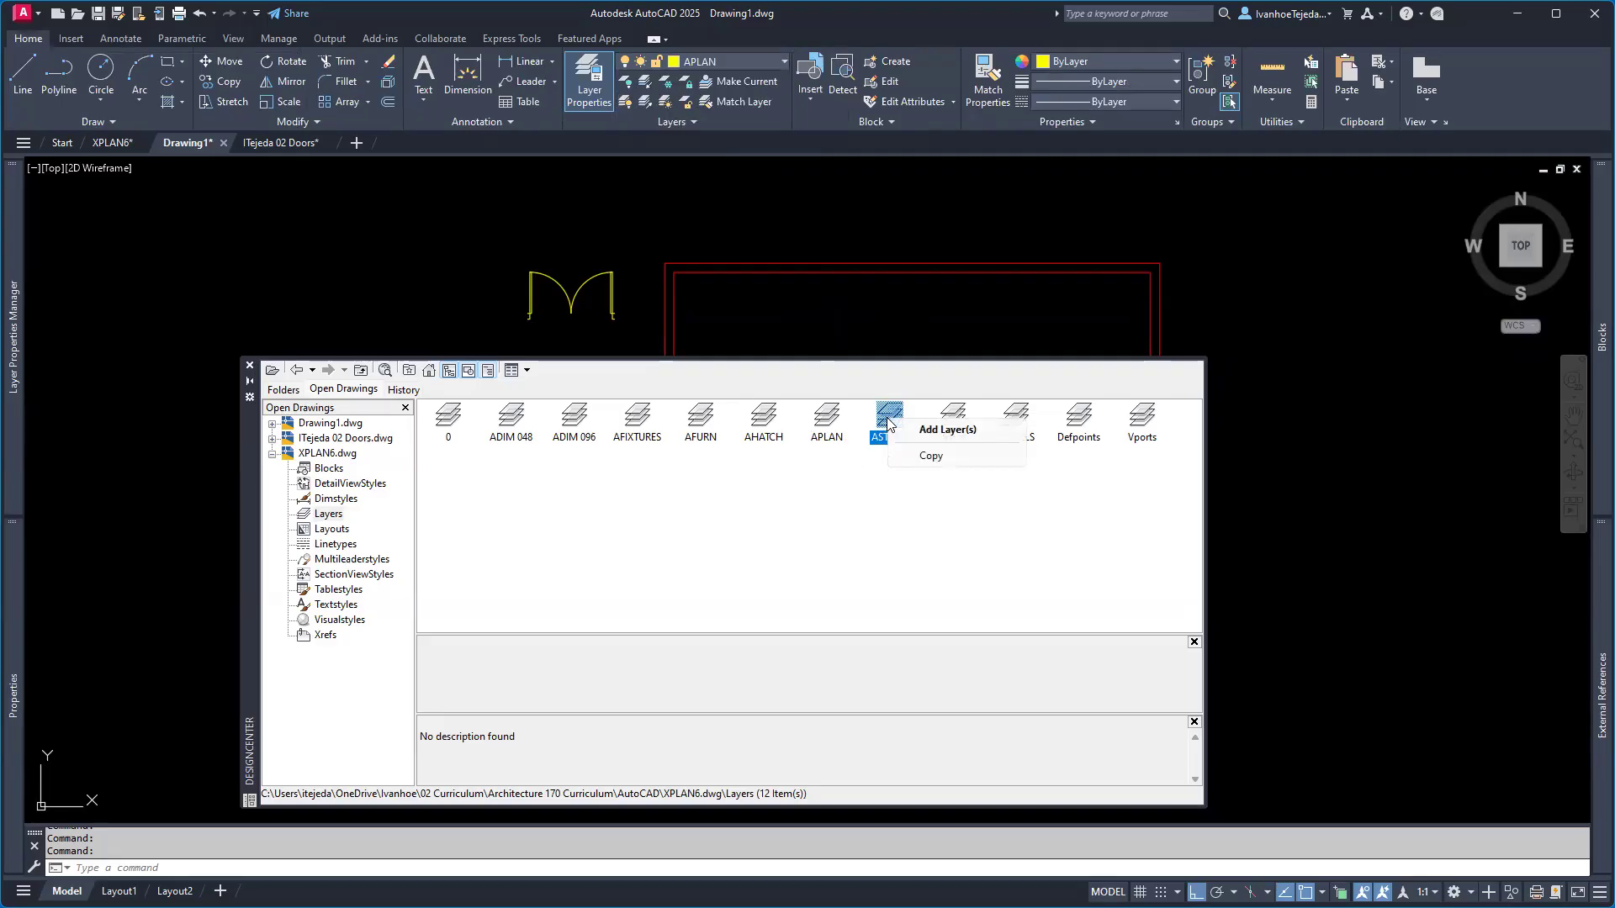
left_click(944, 430)
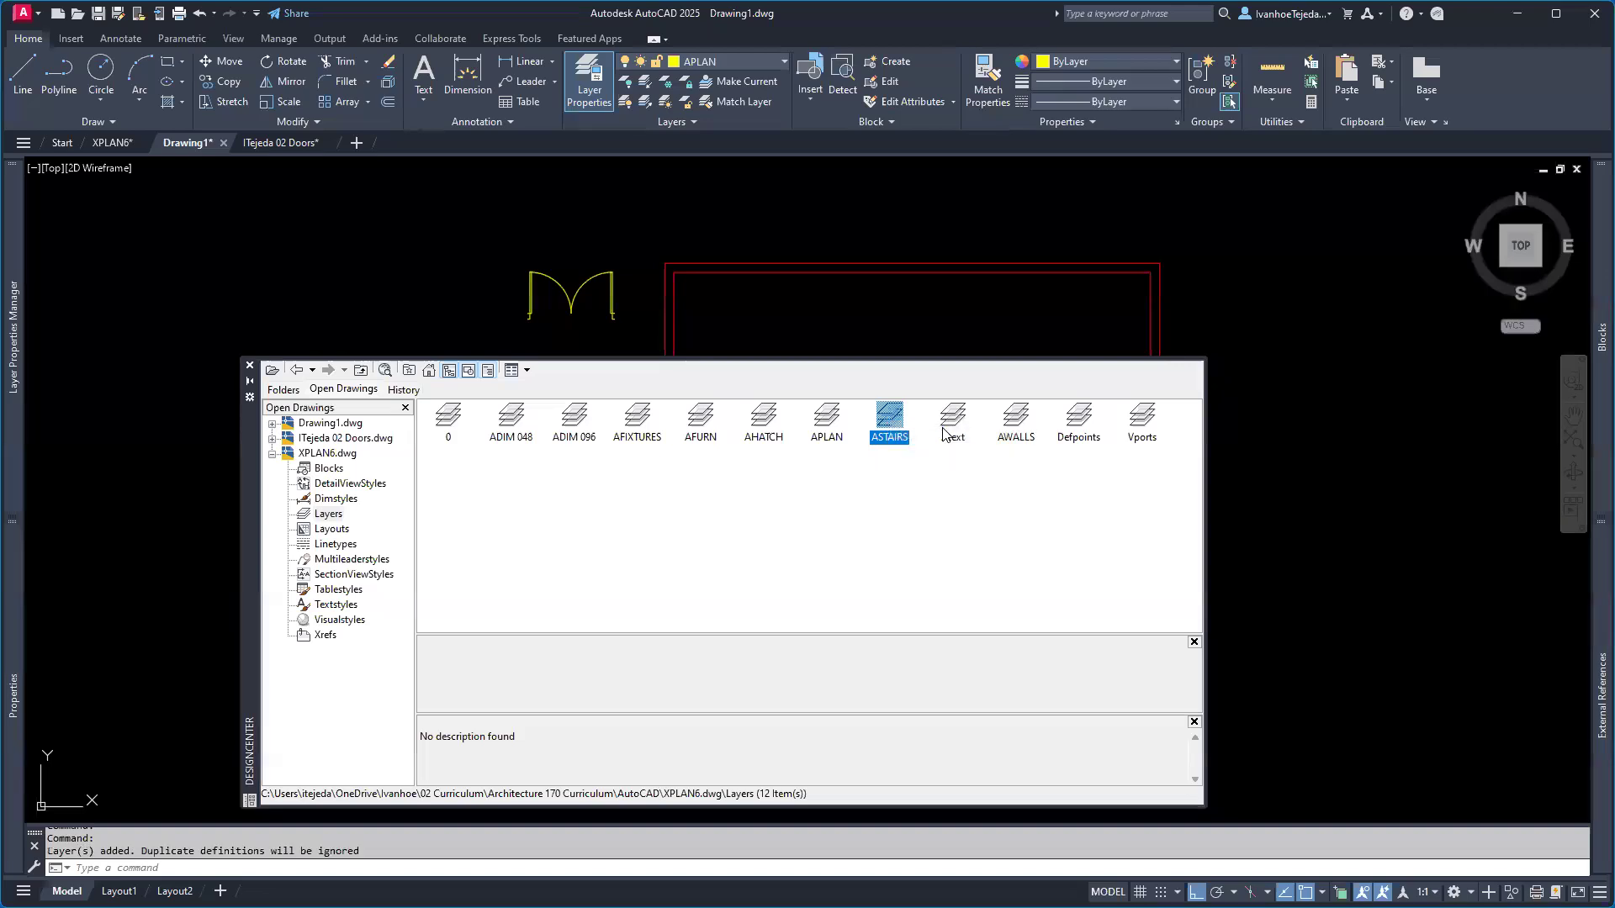
left_click(743, 60)
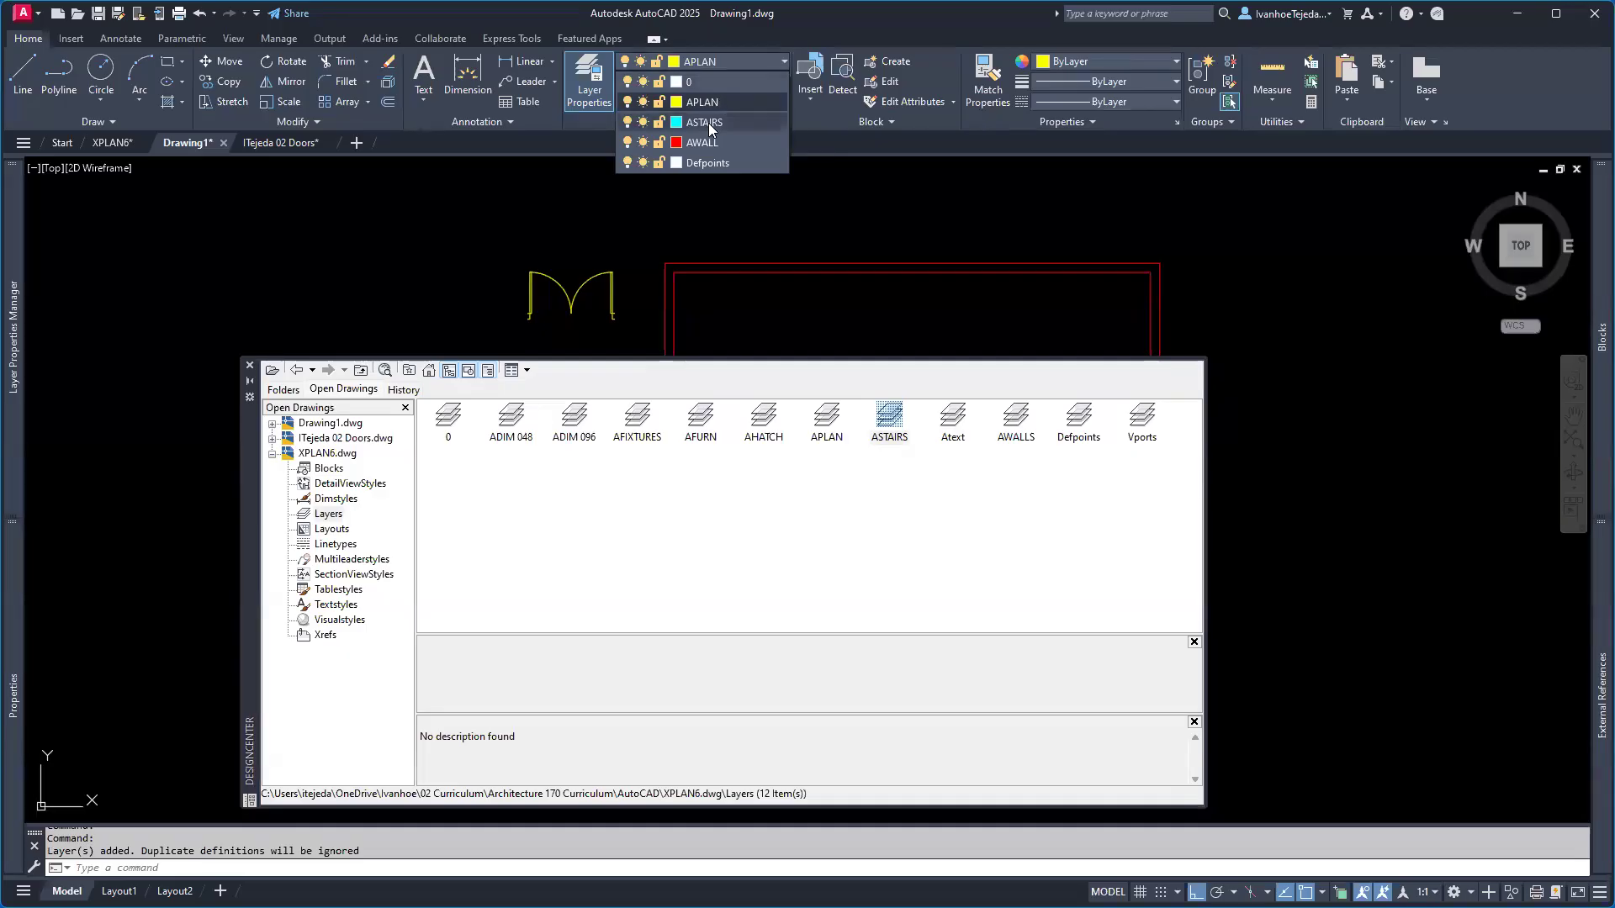
left_click(815, 378)
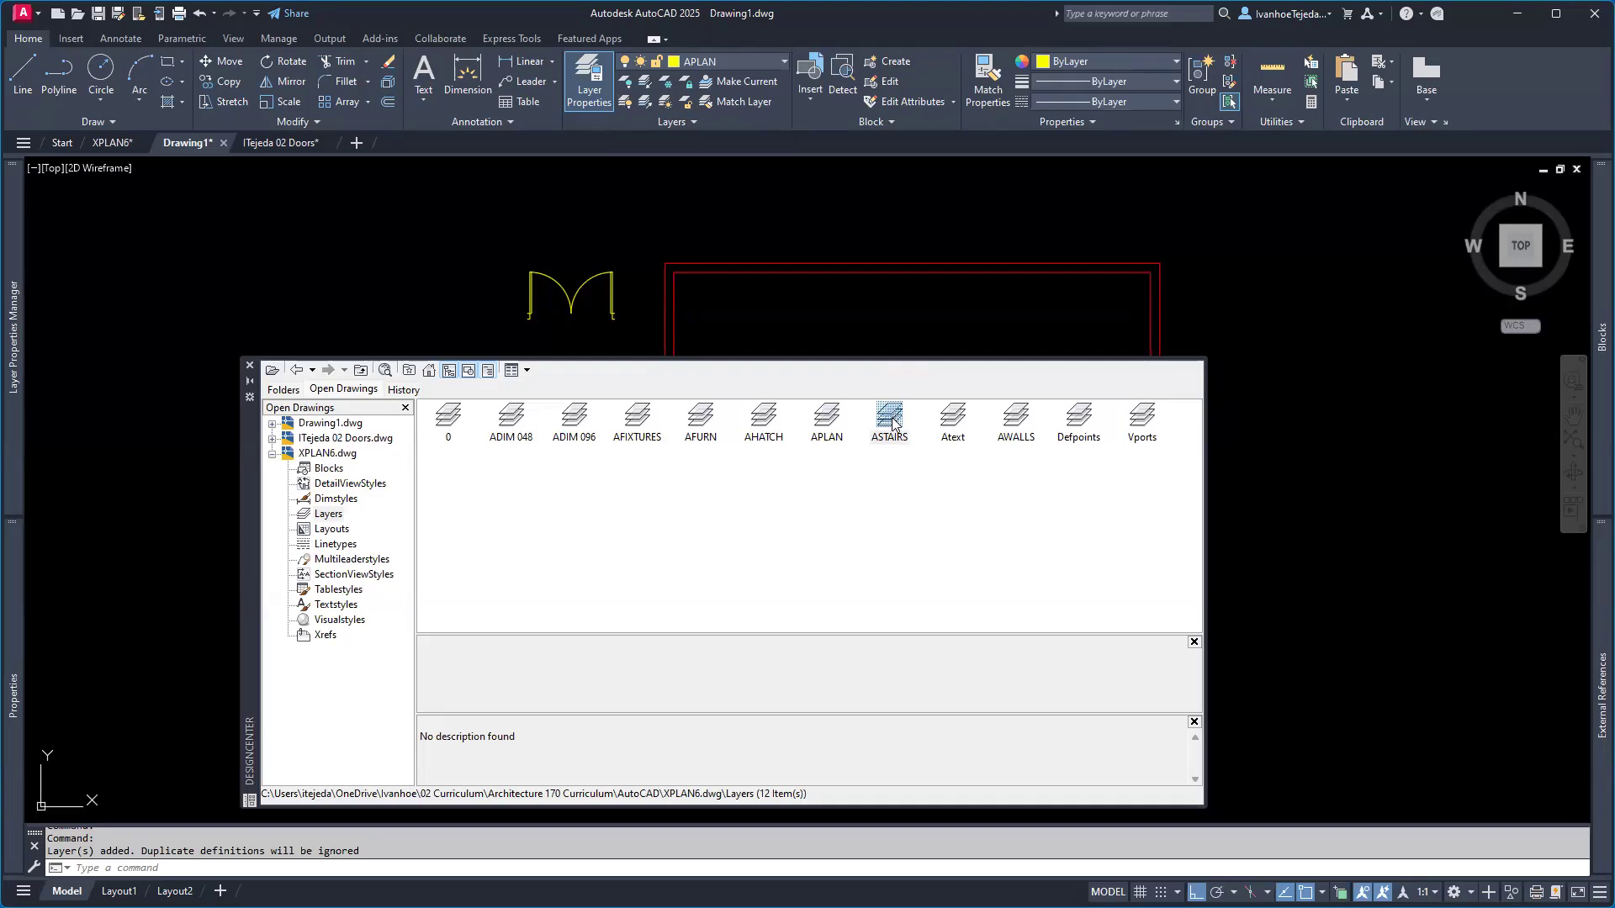
- Add the AFURN and AHATCH layers from XPLAN6 to Drawing1, checking the drawing's layer list after each one
left_click(697, 423)
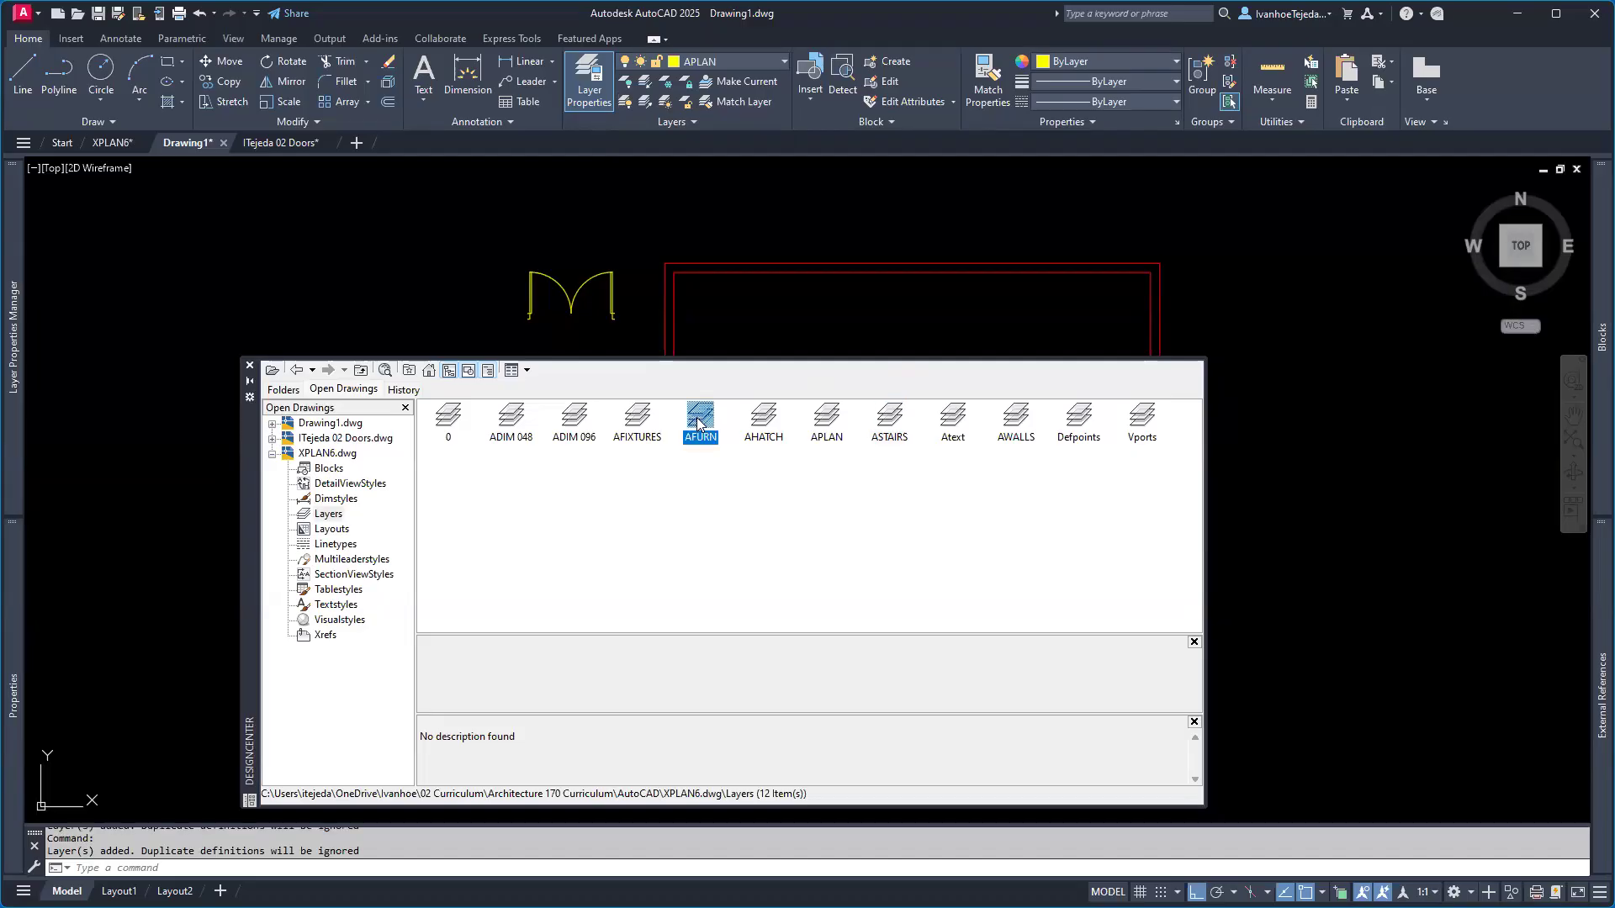
left_click(764, 61)
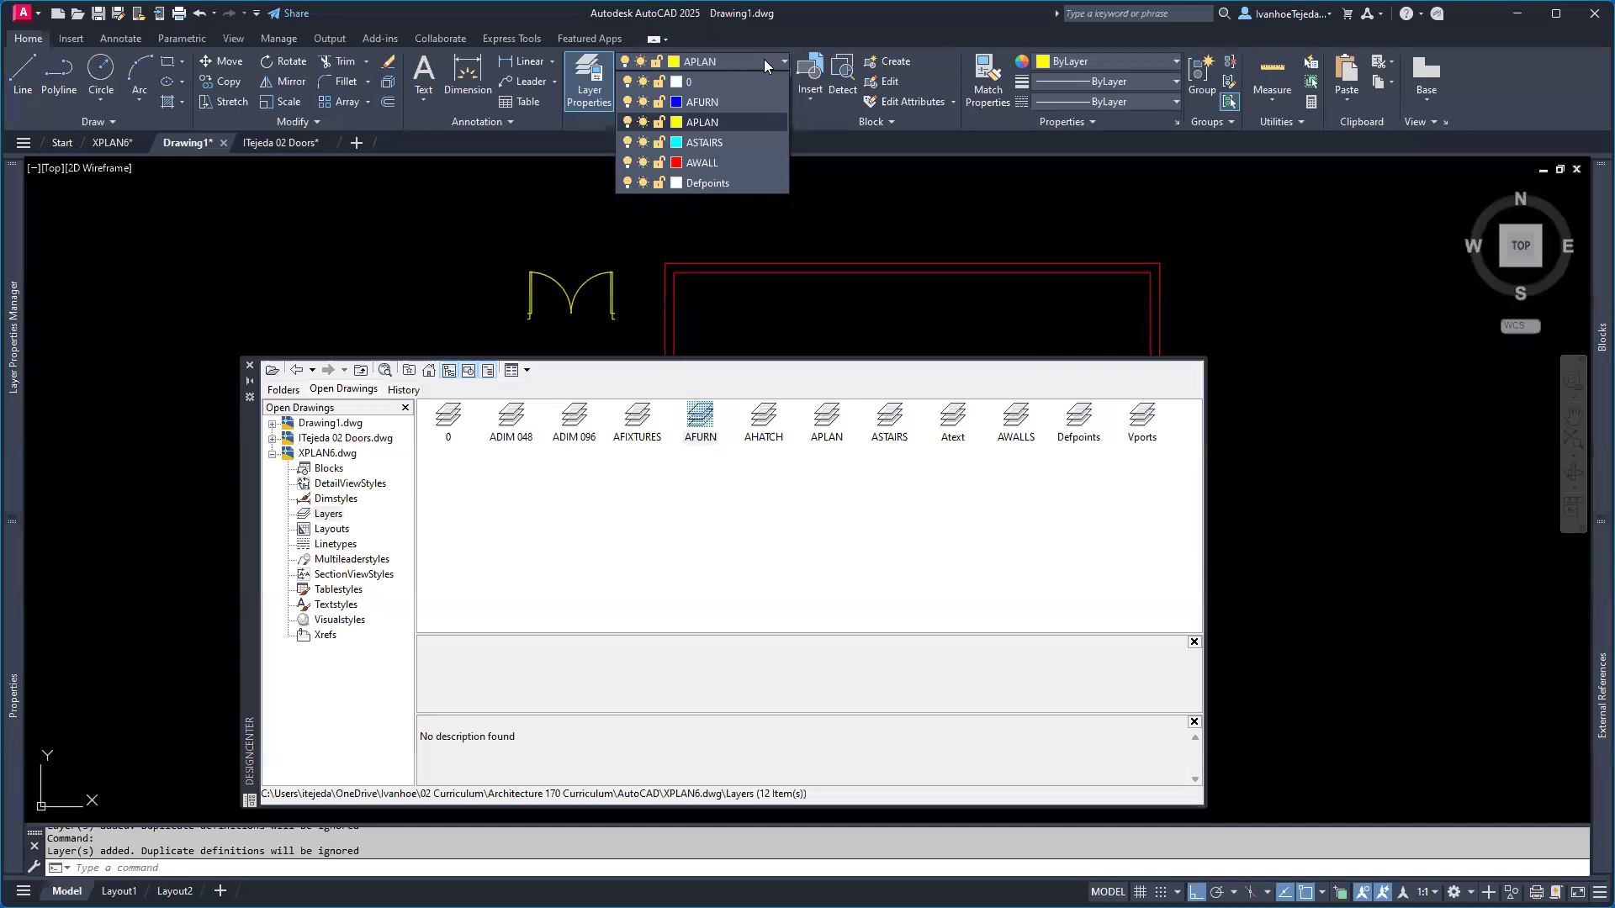
left_click(801, 526)
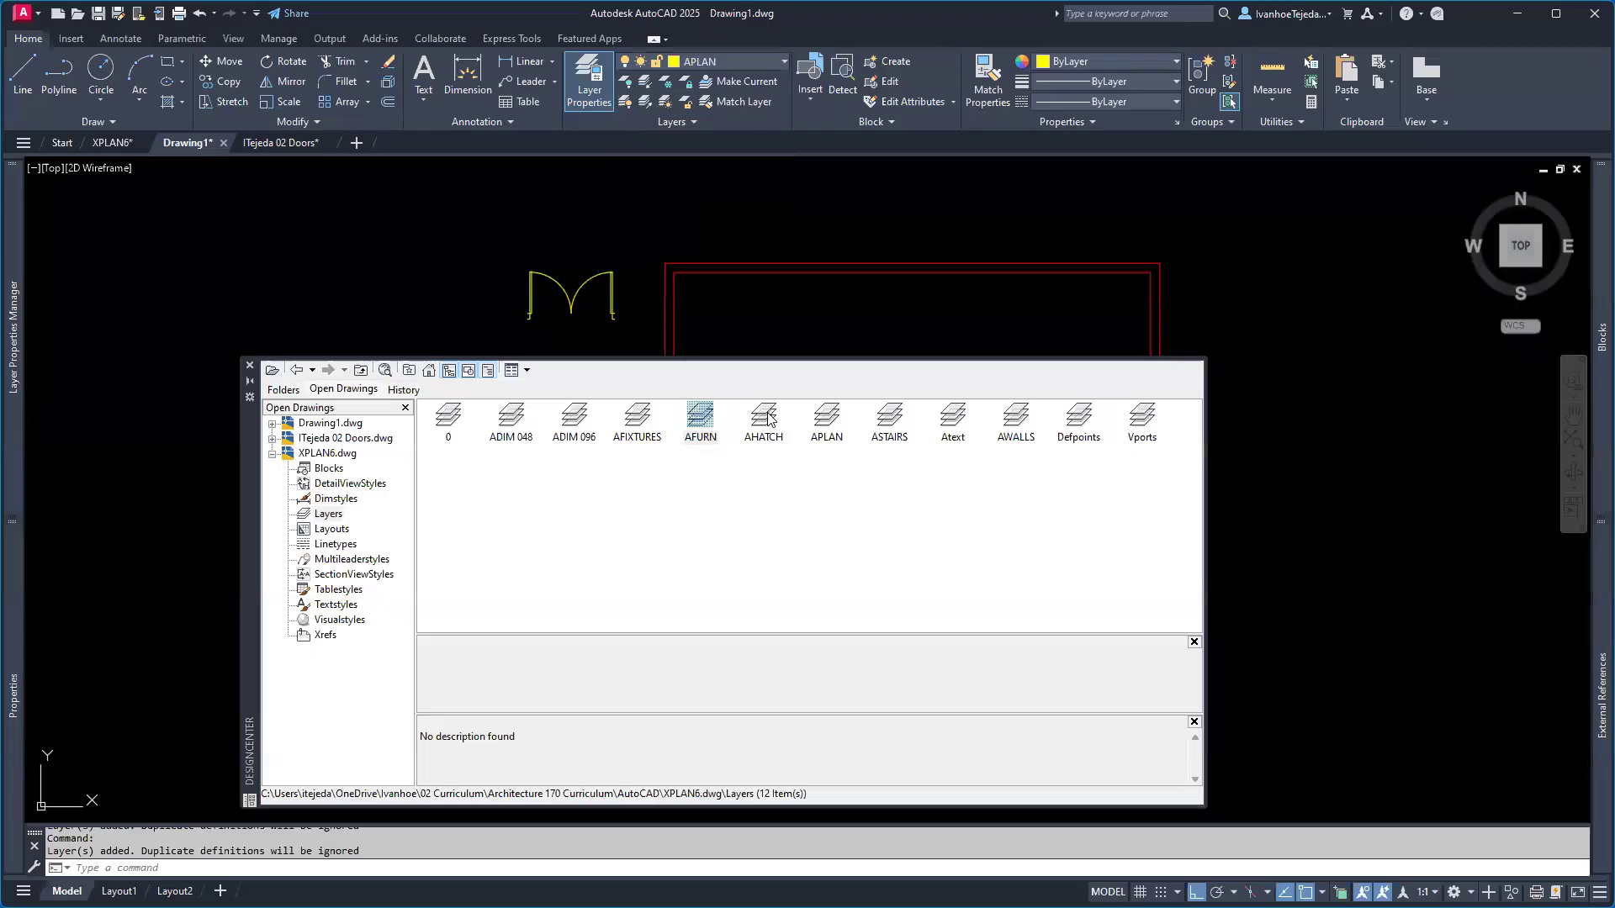
left_click_drag(766, 423, 774, 320)
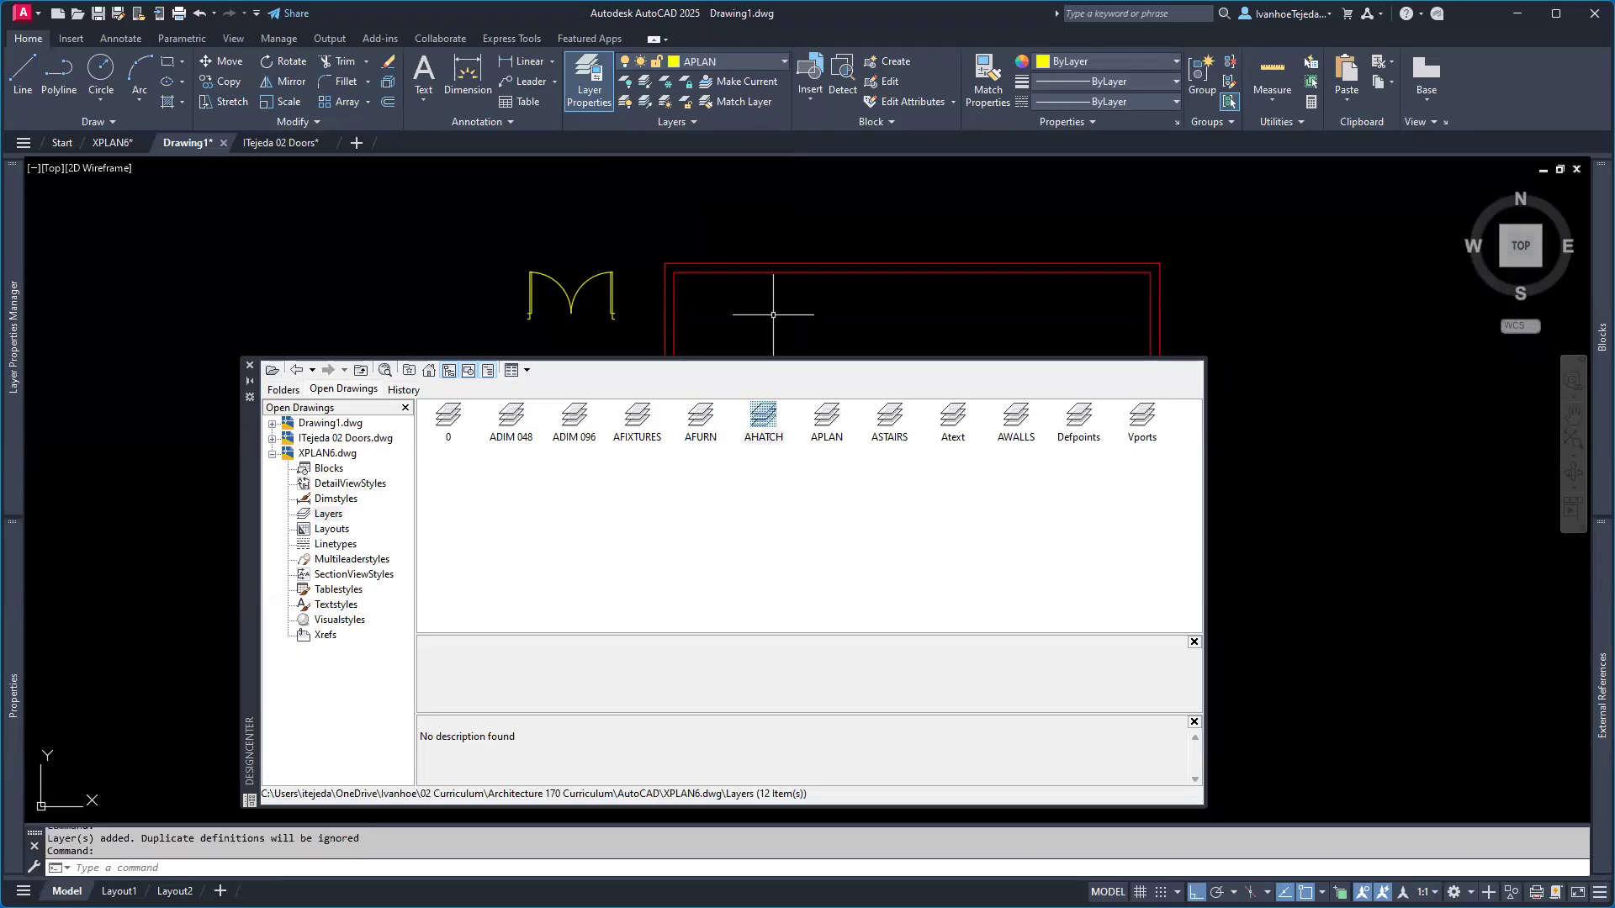
left_click(748, 60)
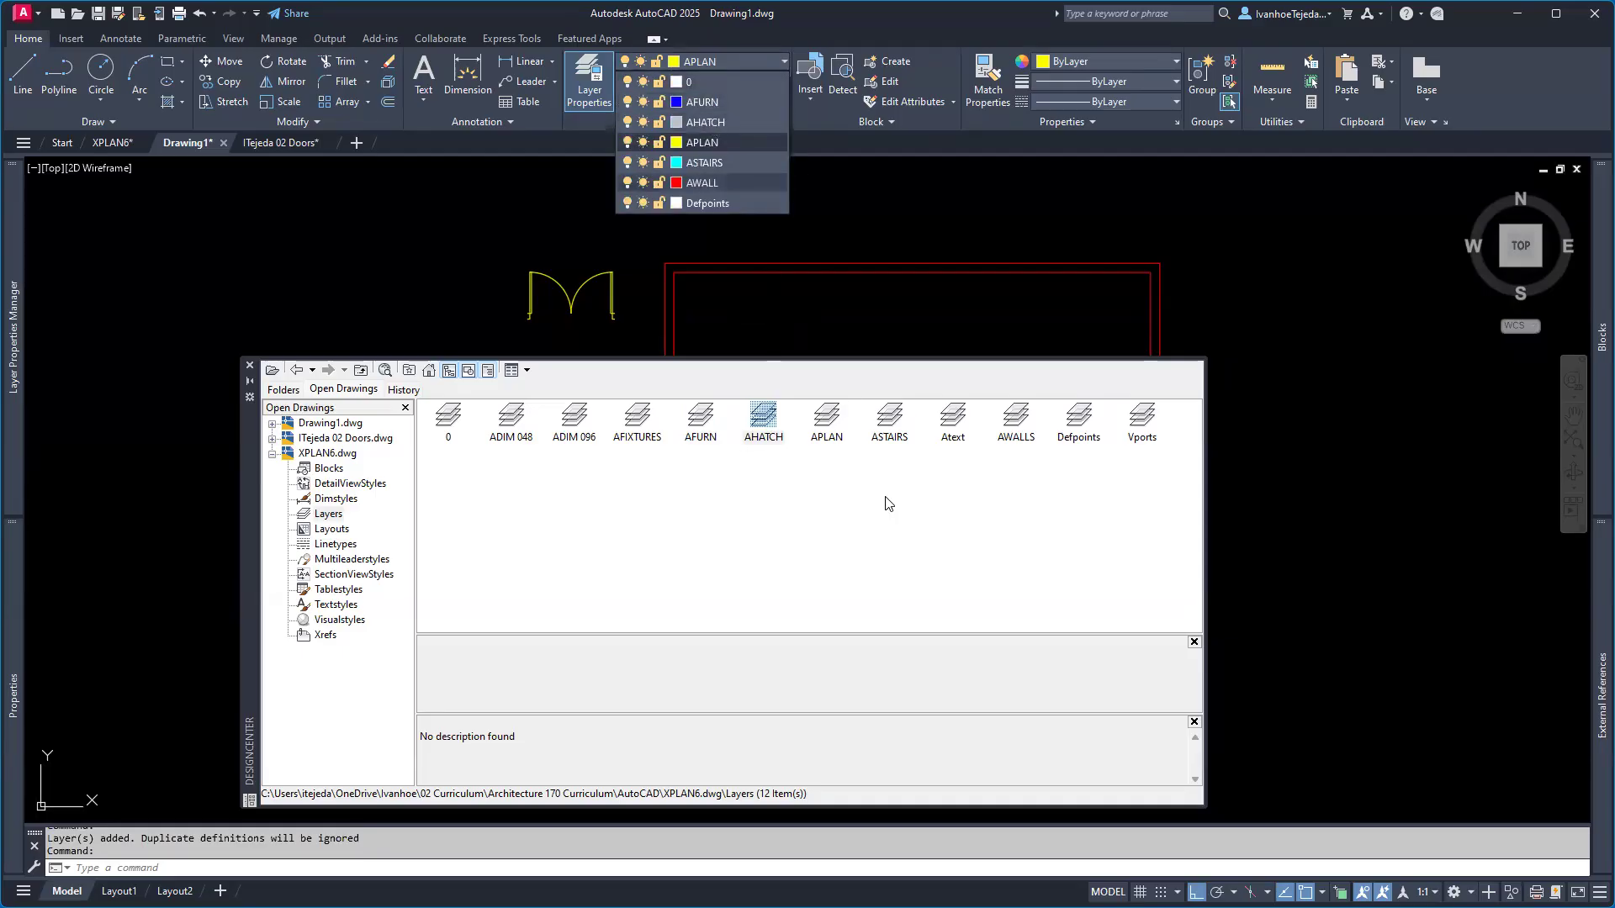
left_click(836, 326)
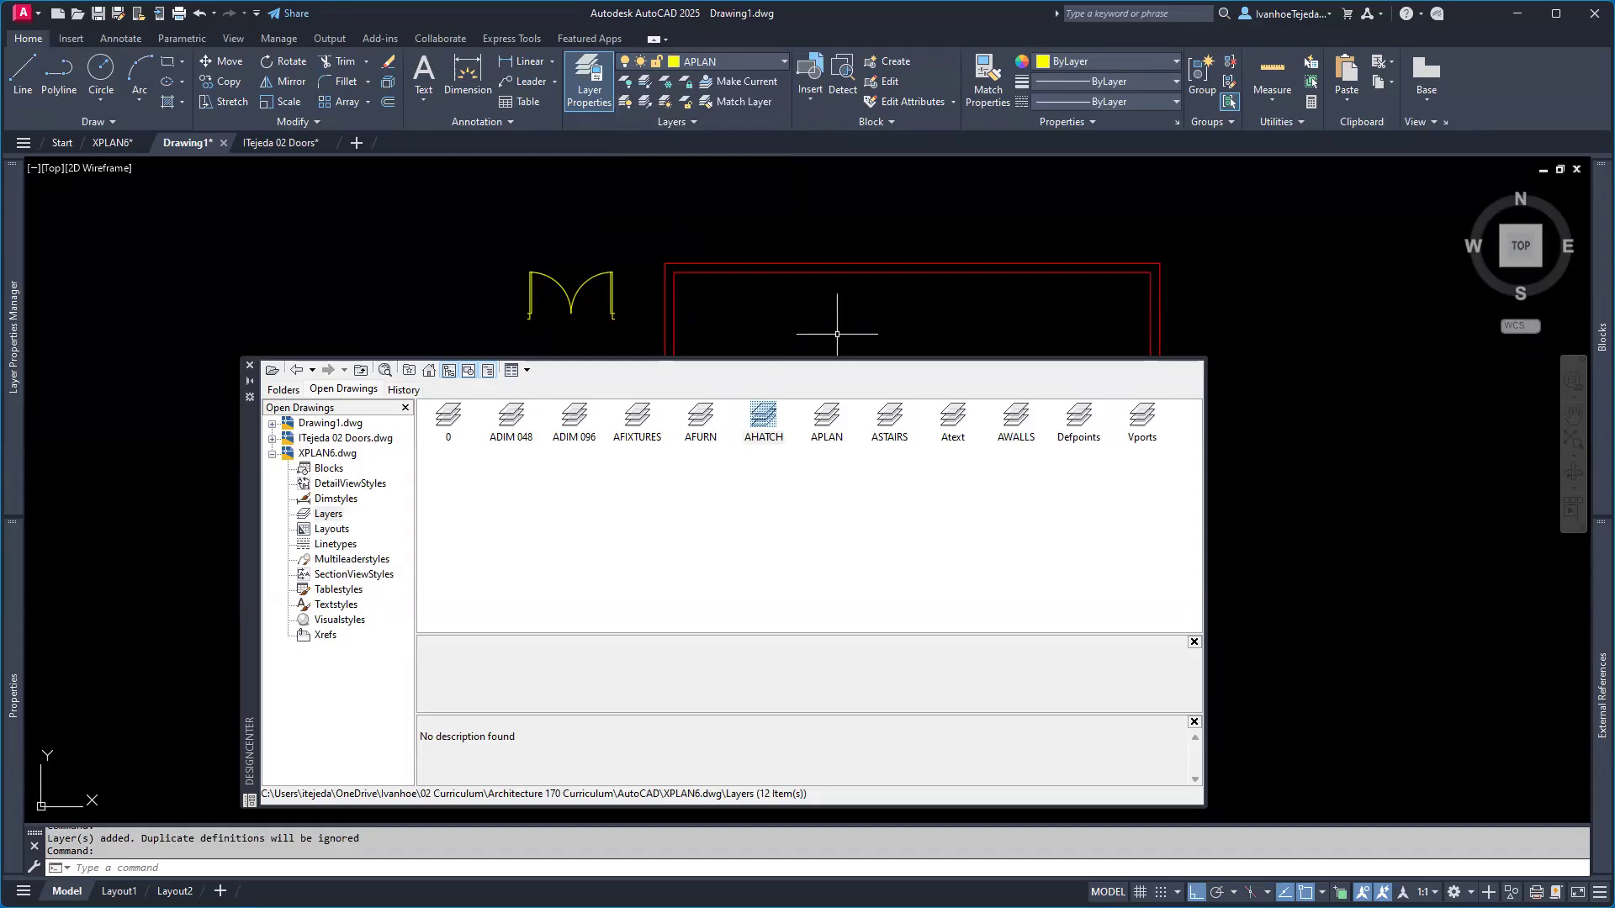
- Close DesignCenter, reopen it with the ADCENTER command and close it again
left_click(250, 365)
type("AD")
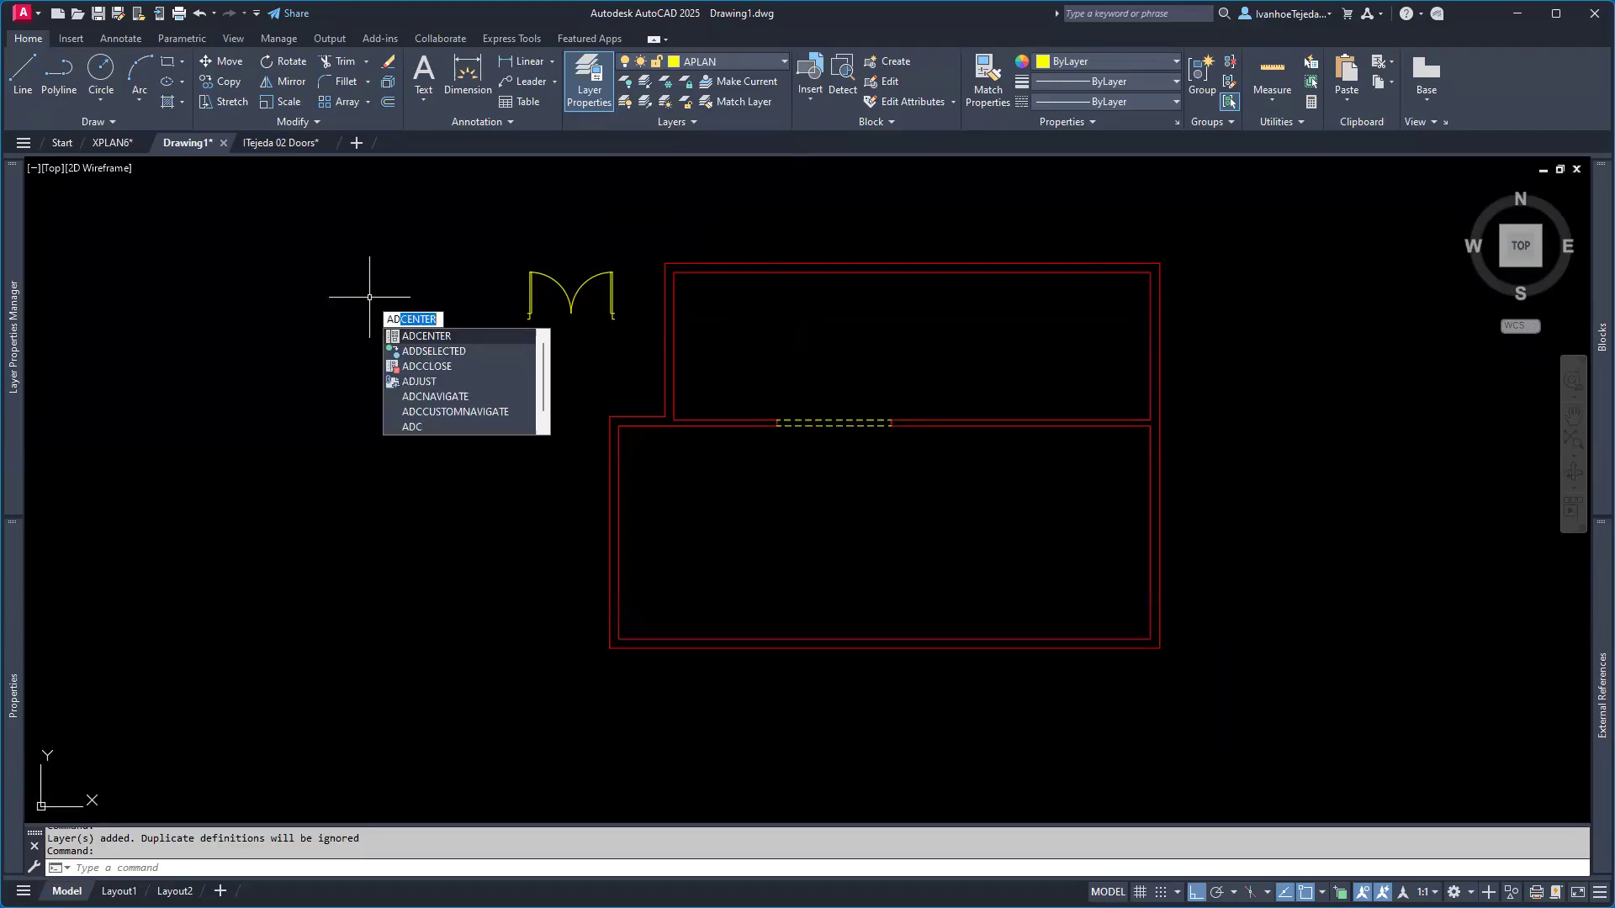
type("C")
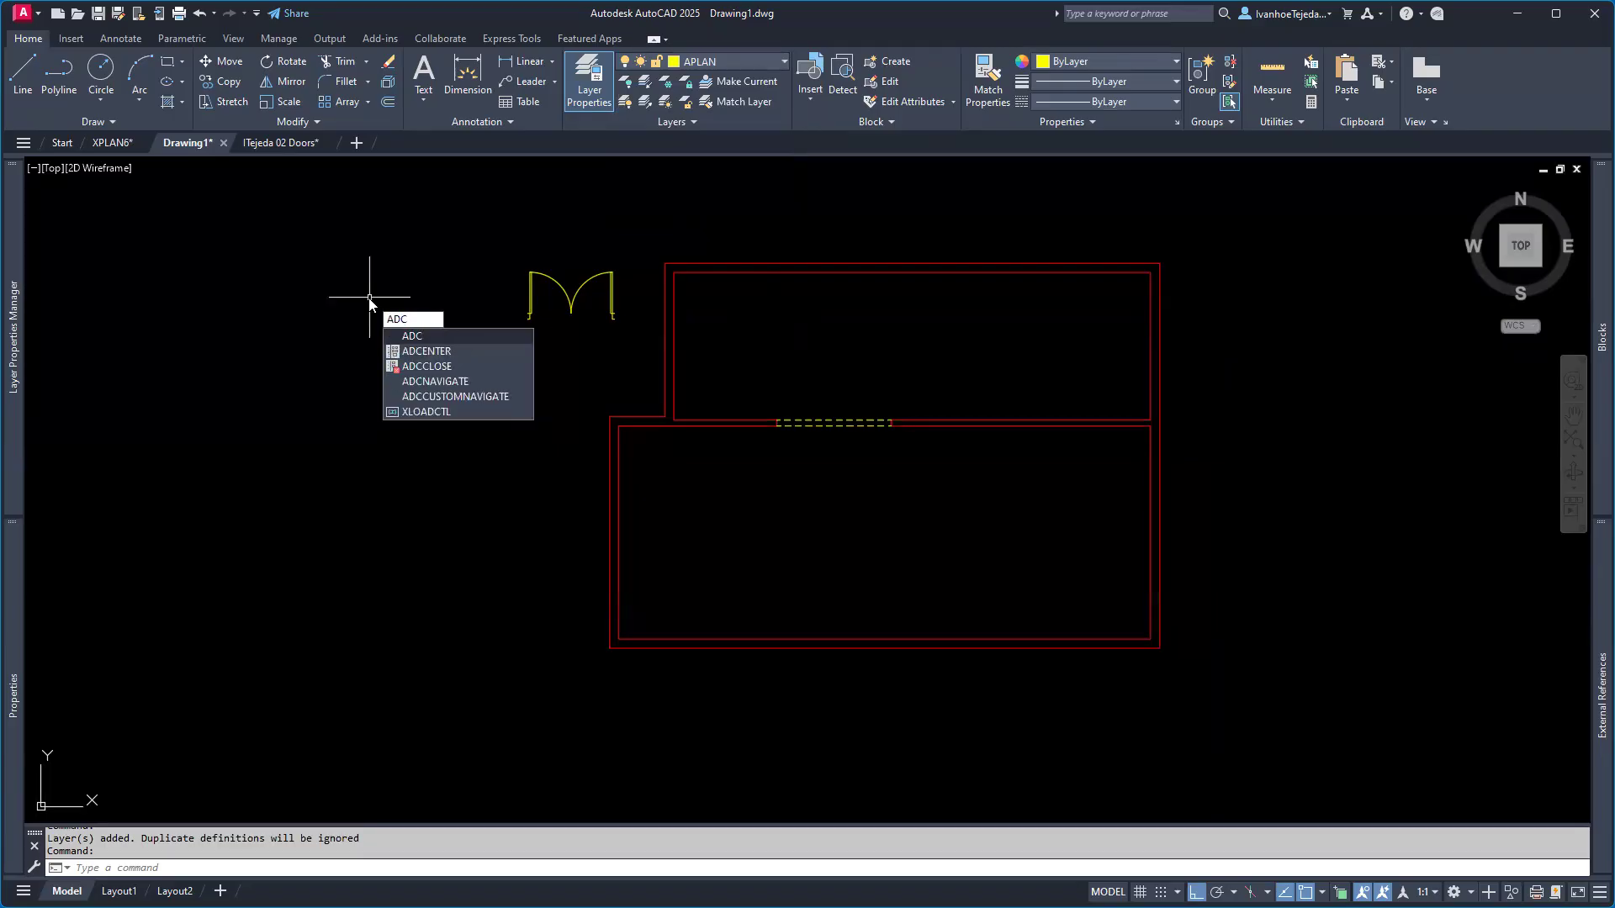
left_click(424, 350)
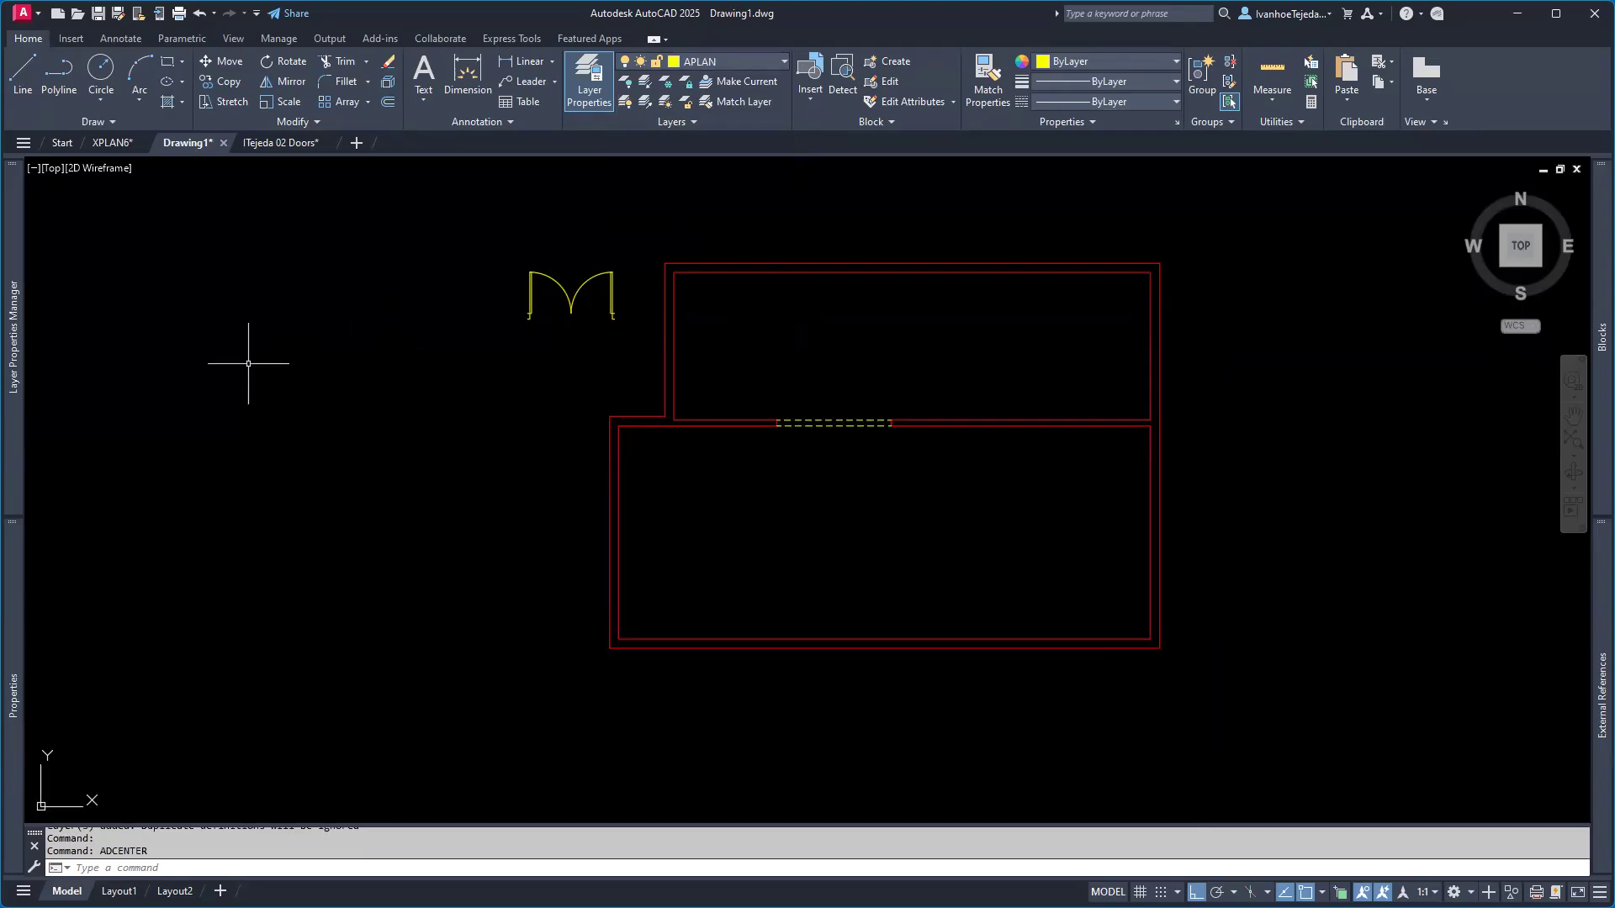
left_click(249, 368)
- Rotate the double-door block beside the upper room a quarter turn counterclockwise about its insertion grip and clear the selection
scroll(619, 308, "up", 4)
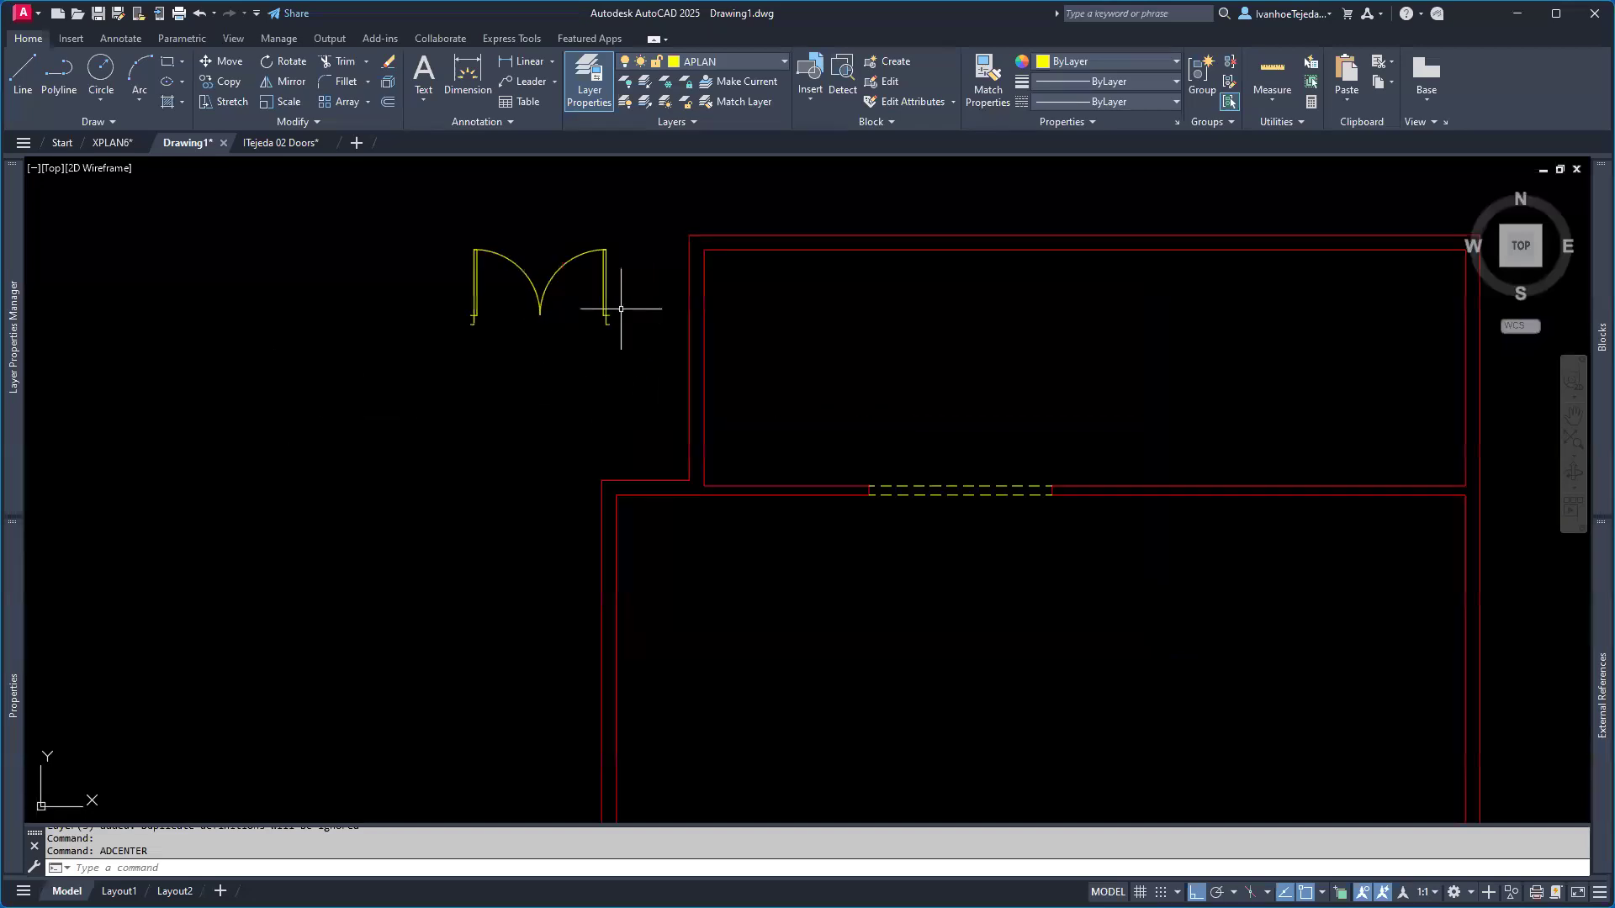
middle_click_drag(617, 342, 660, 432)
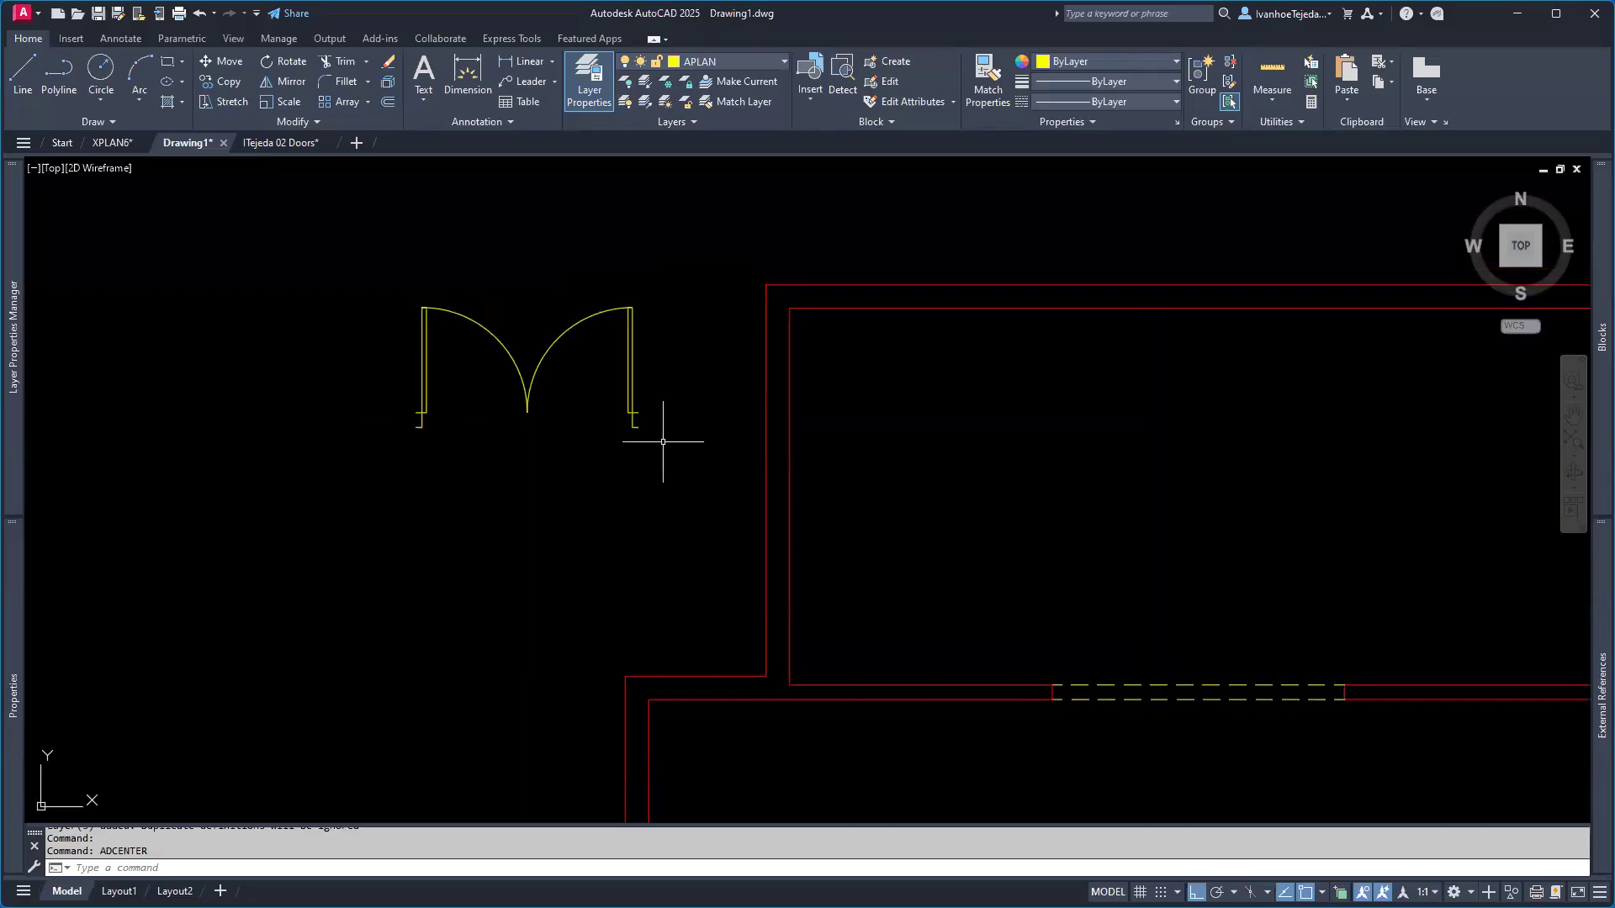
left_click(532, 395)
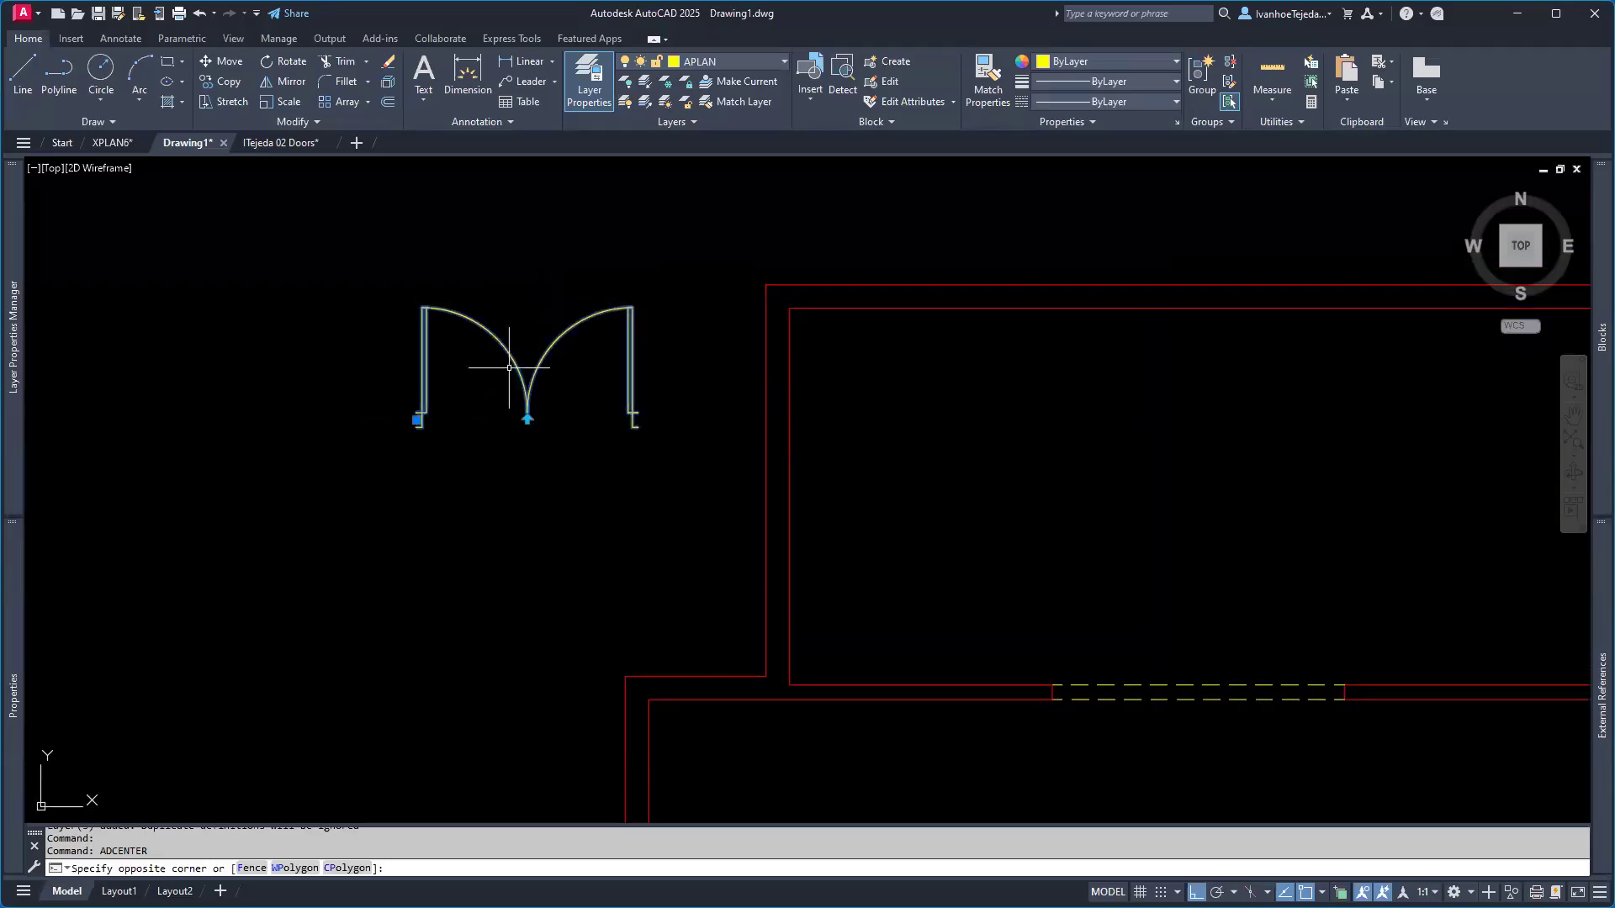
left_click(425, 435)
left_click(416, 420)
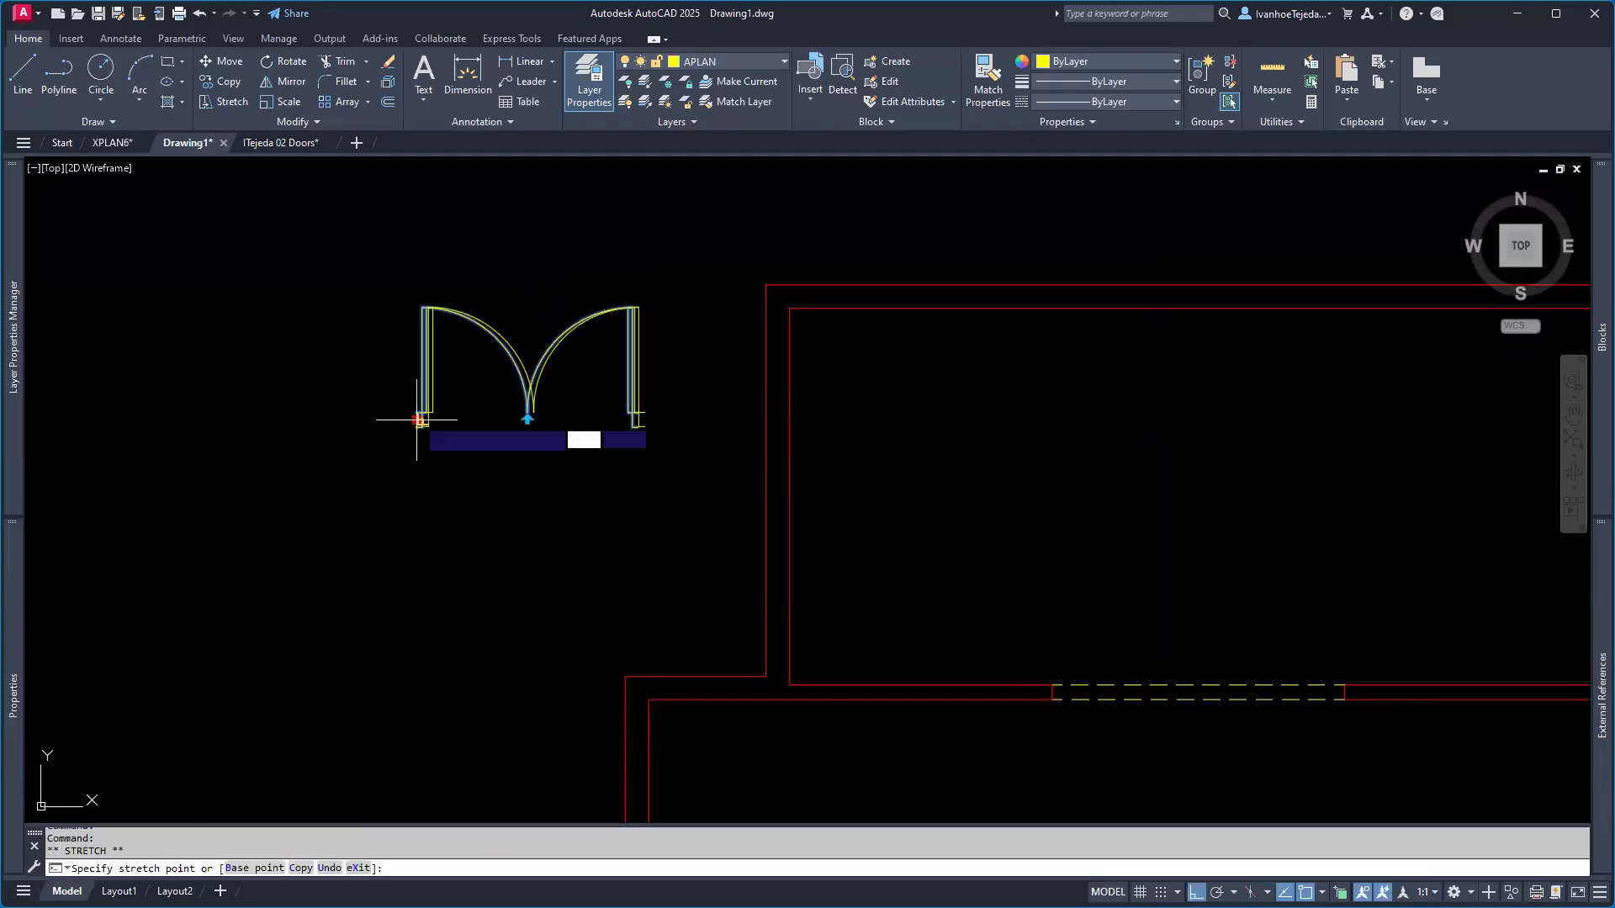
right_click(431, 455)
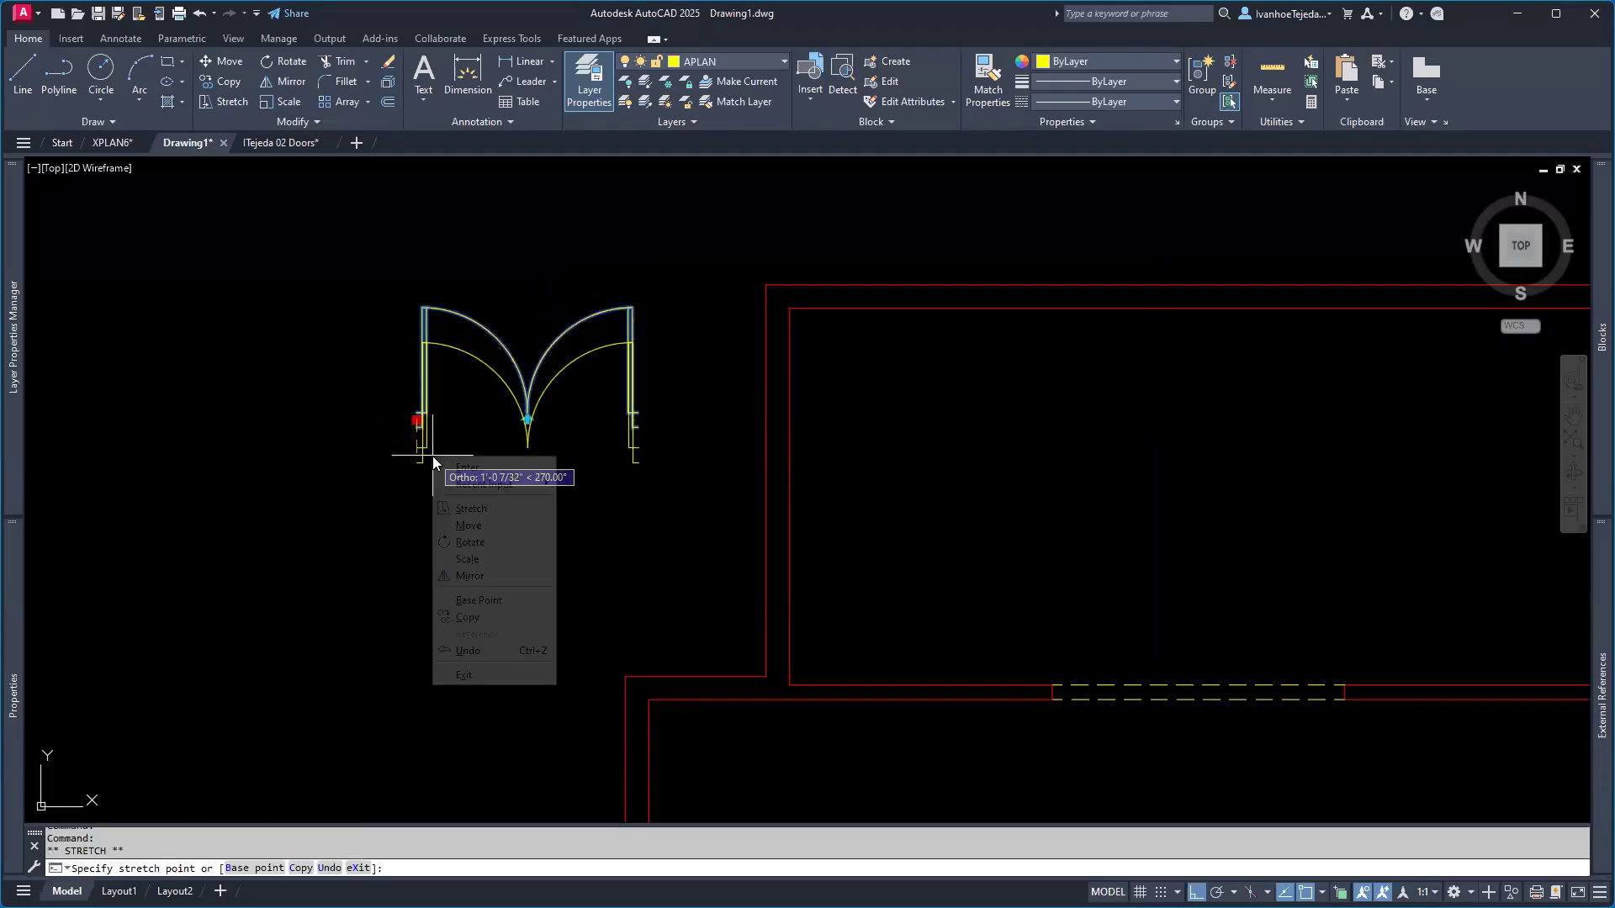
left_click(482, 543)
left_click(483, 543)
left_click(481, 257)
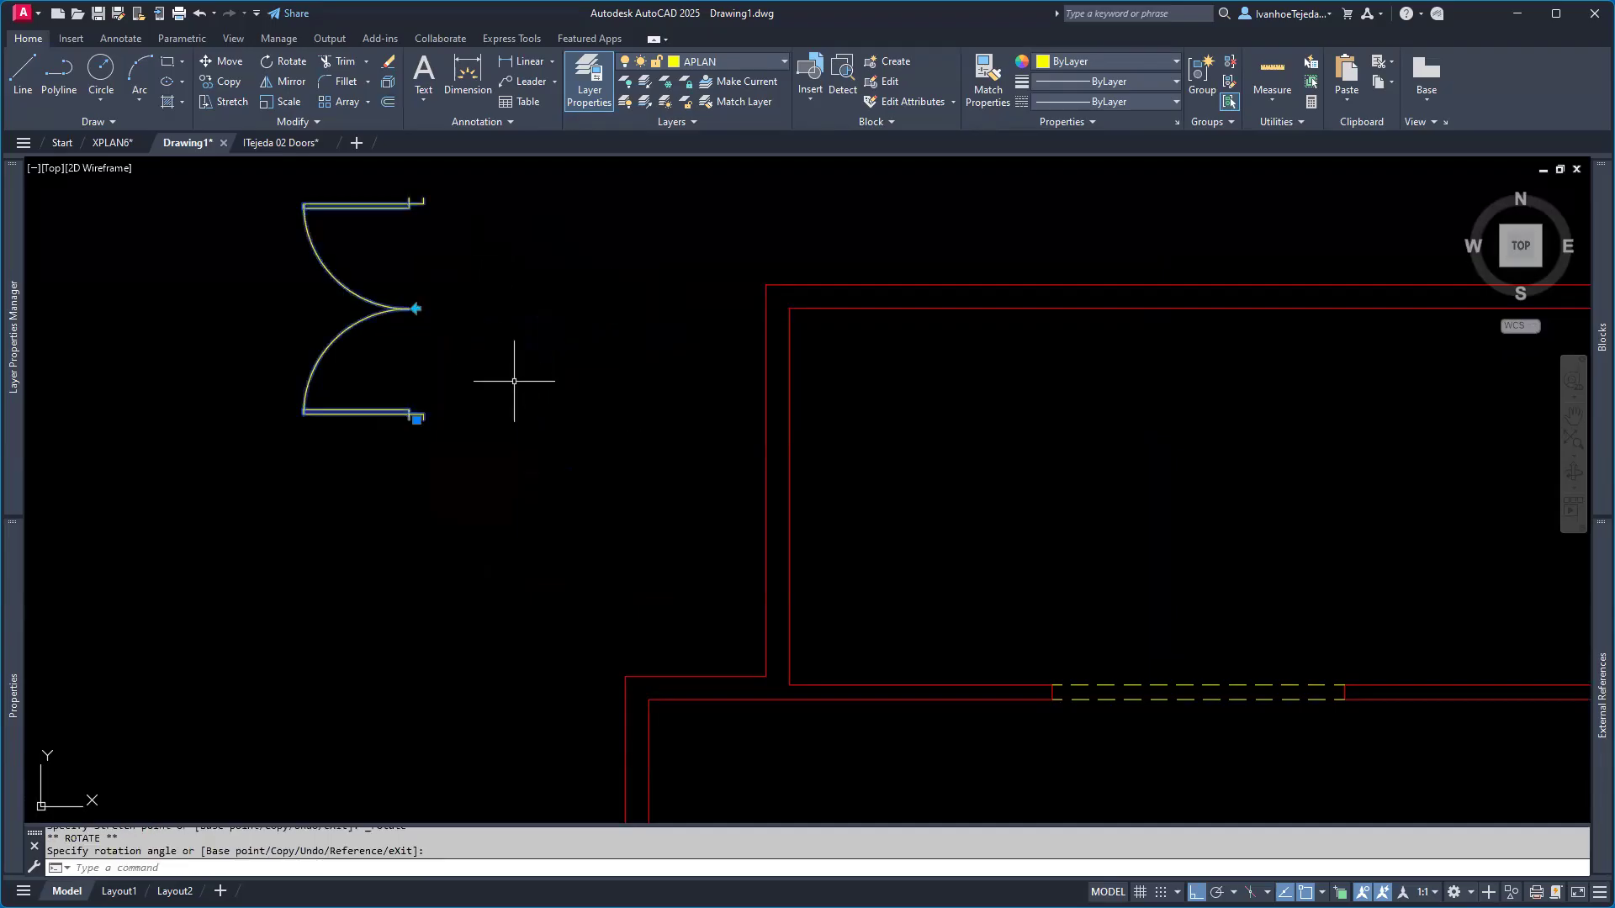
key("Escape")
key("Escape")
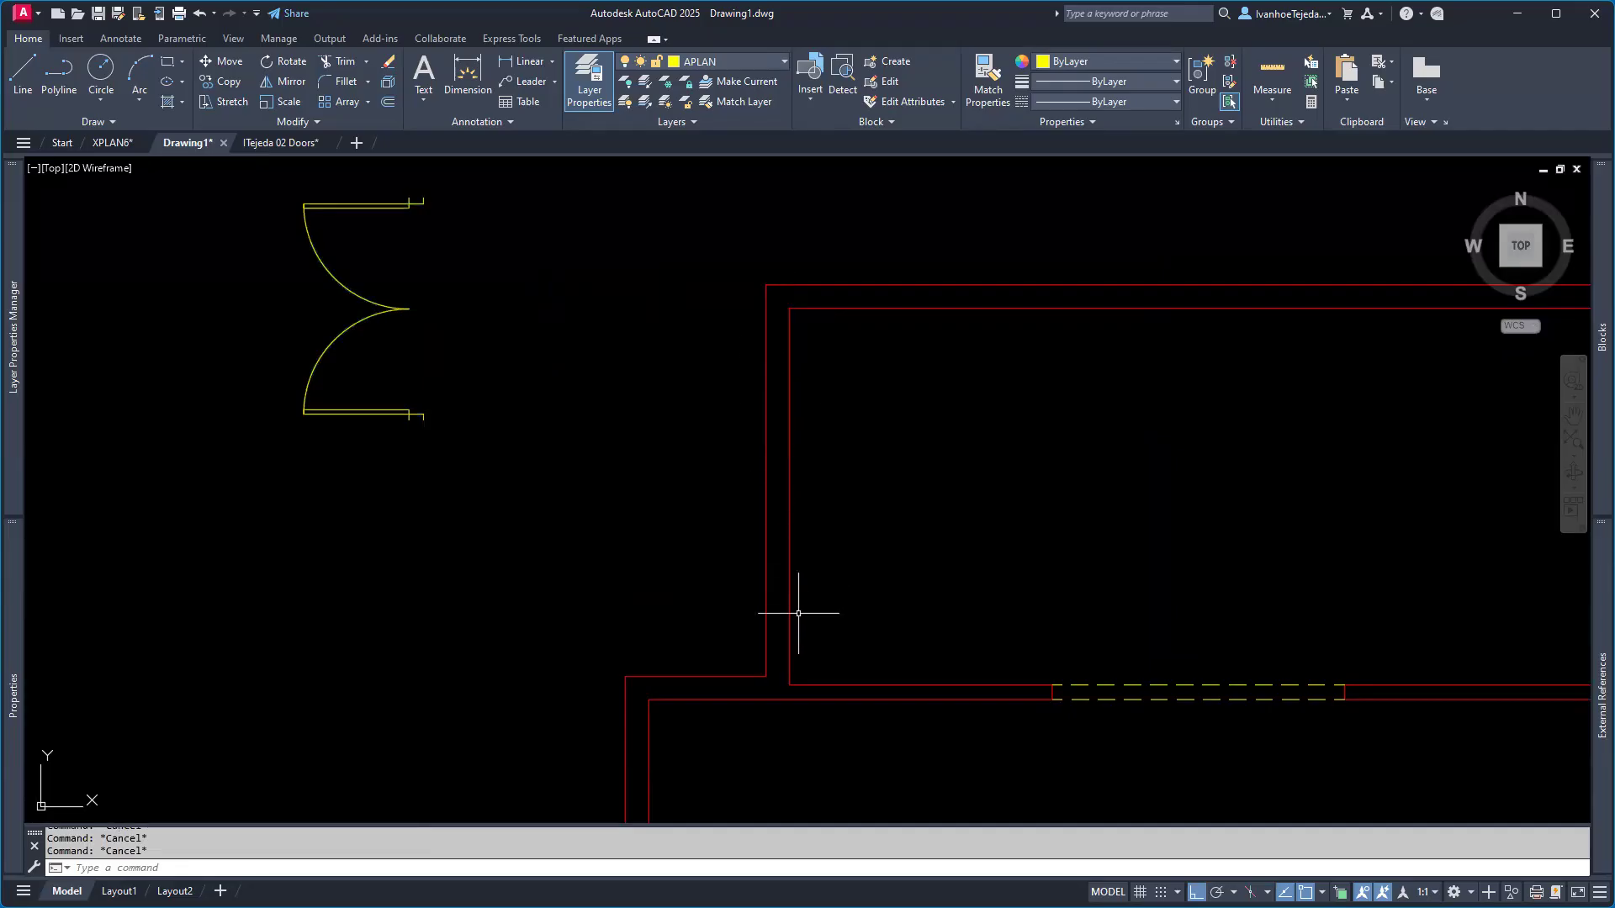
- Move the double door from the point where its leaves meet to the midpoint of the upper room's left inner wall line
left_click(763, 366)
key("Escape")
left_click(788, 439)
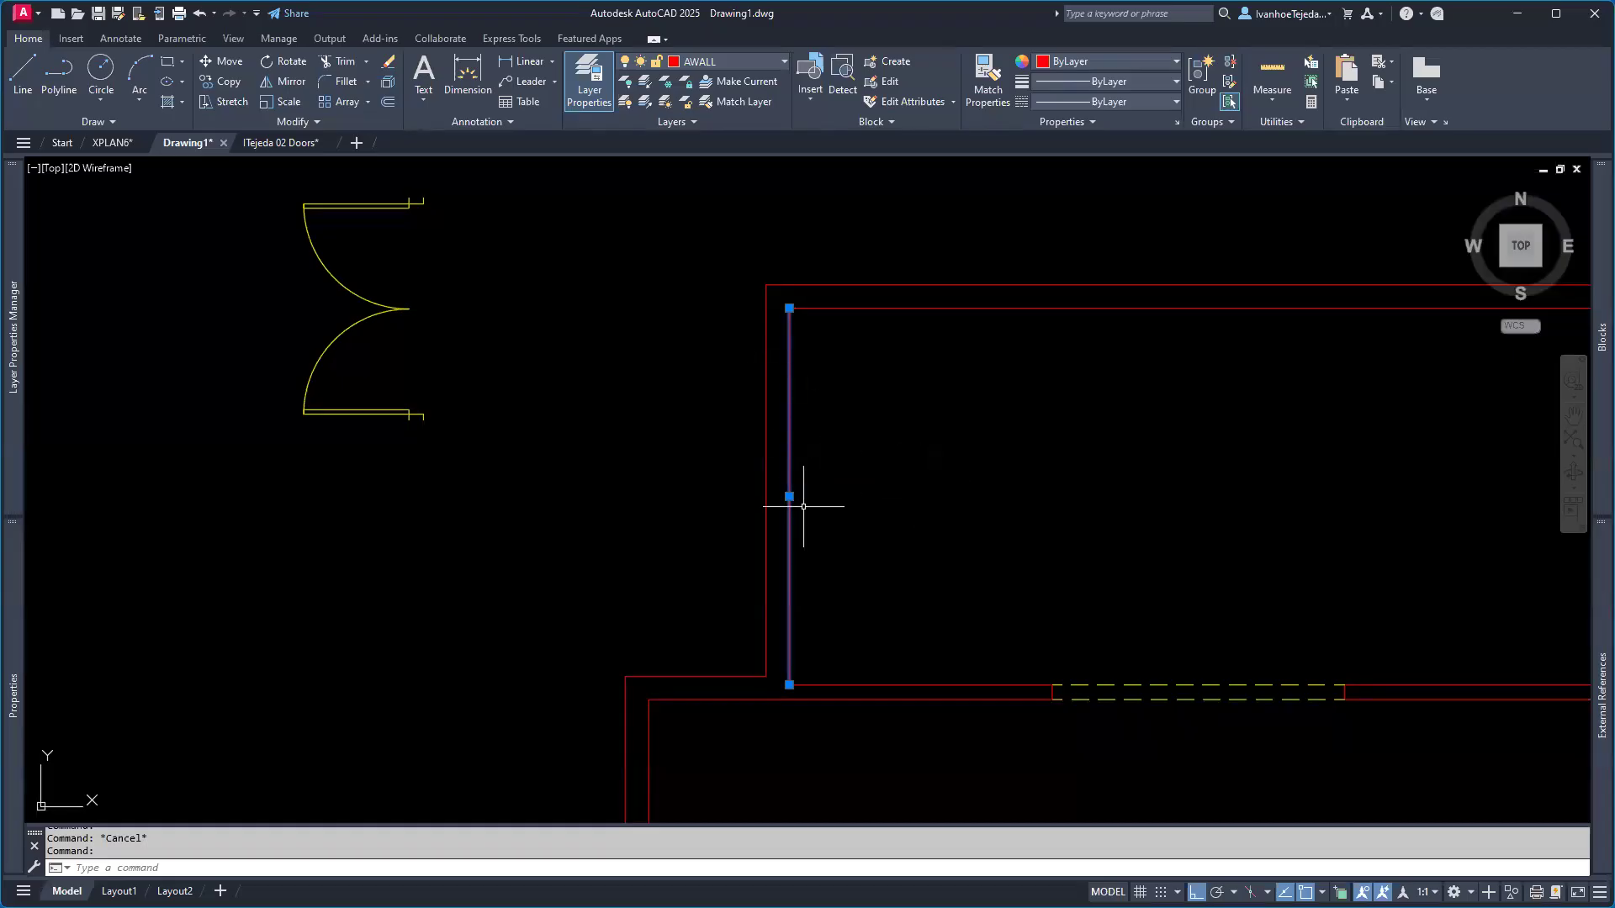
key("Escape")
key("Escape")
type("m")
key("Return")
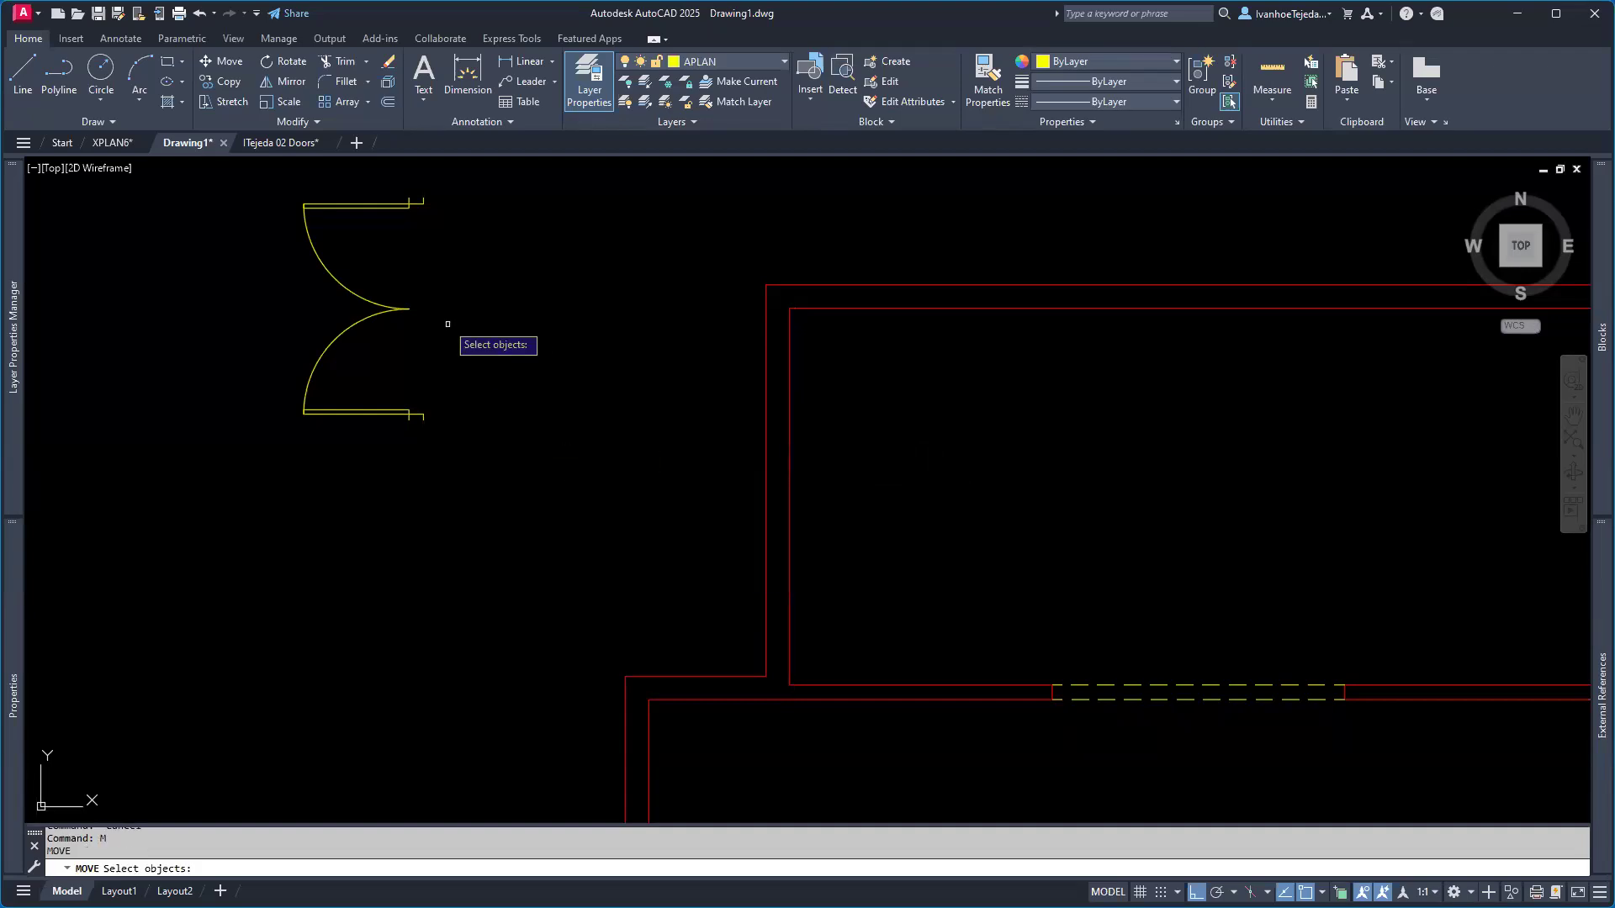
left_click(409, 311)
key("Return")
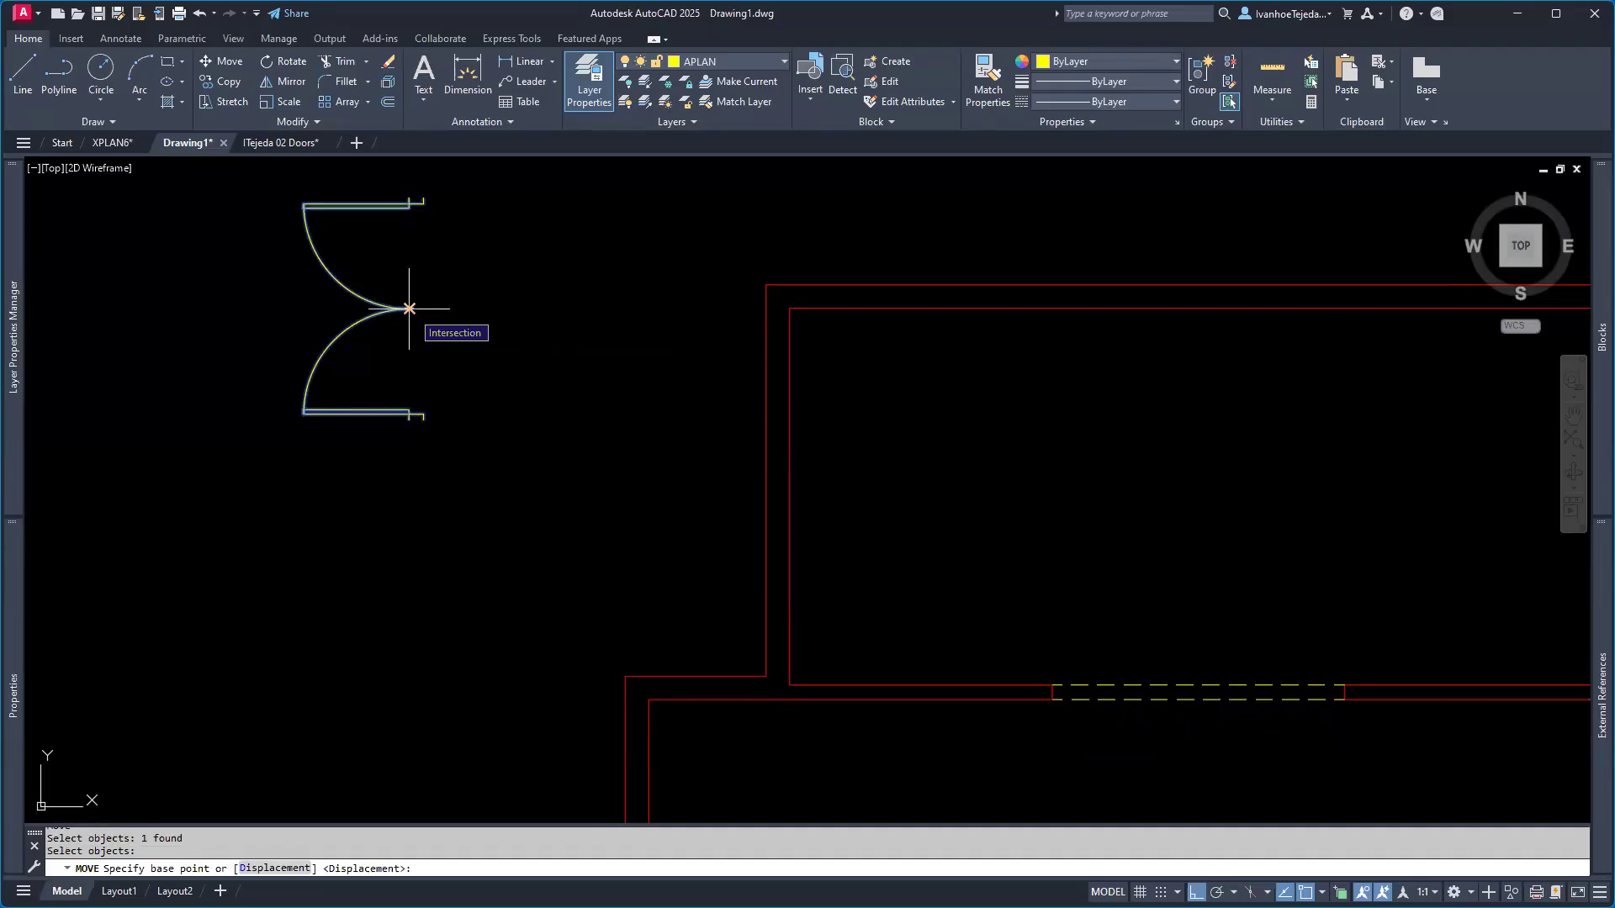
left_click(409, 308)
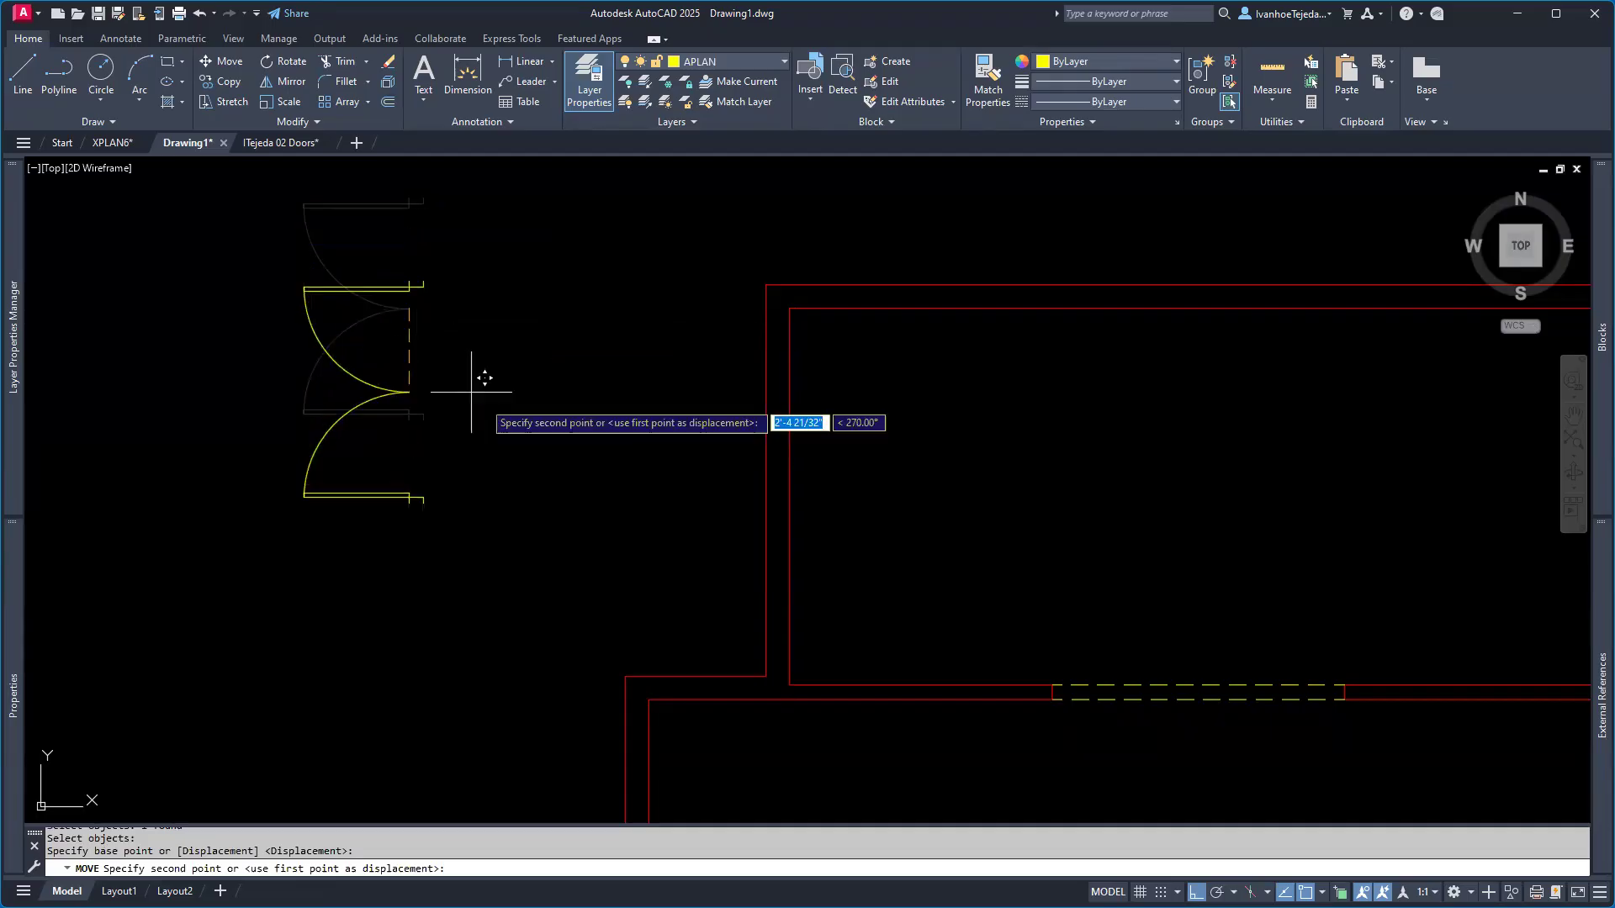
left_click(789, 497)
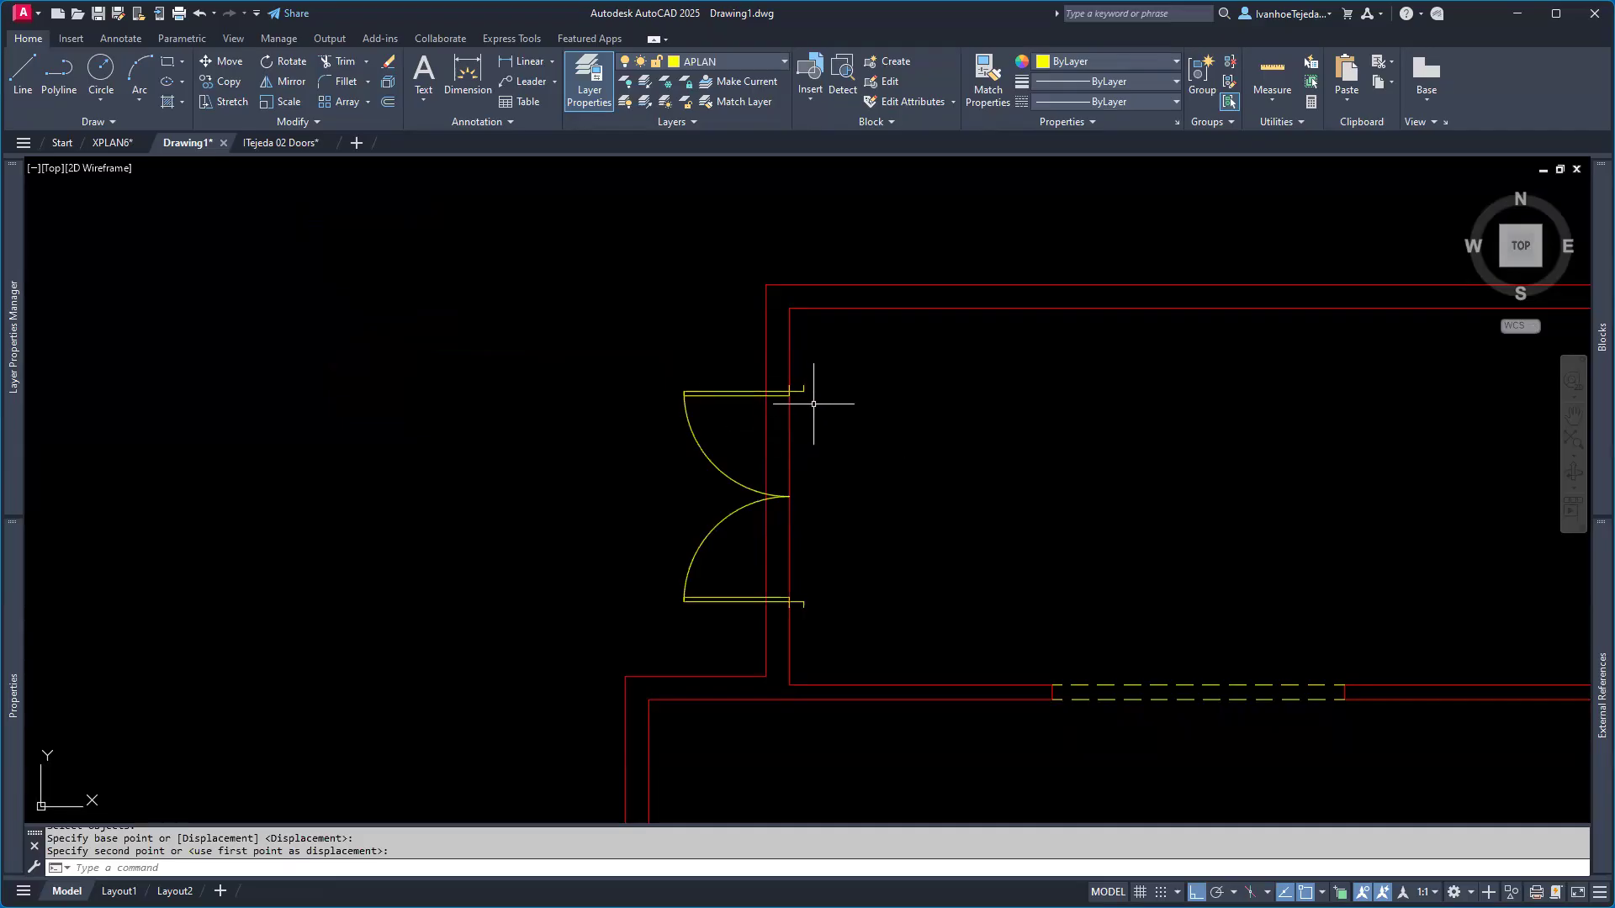
- Make AWALL the current layer by picking a wall line, and draw the door's upper jamb line perpendicular across the wall
left_click(740, 80)
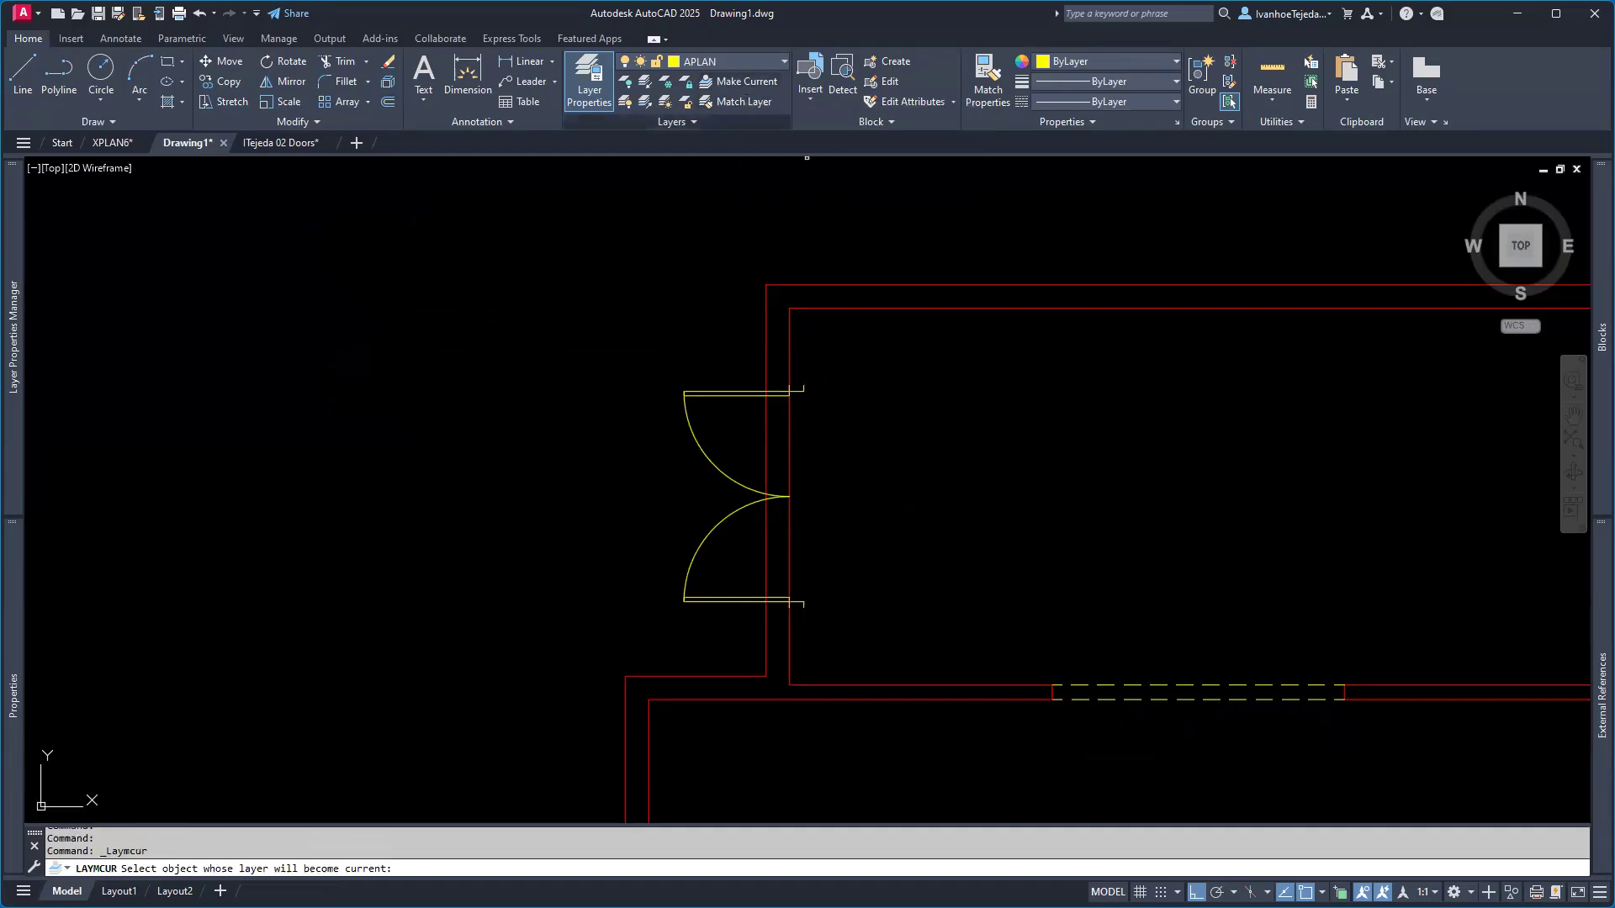
left_click(824, 284)
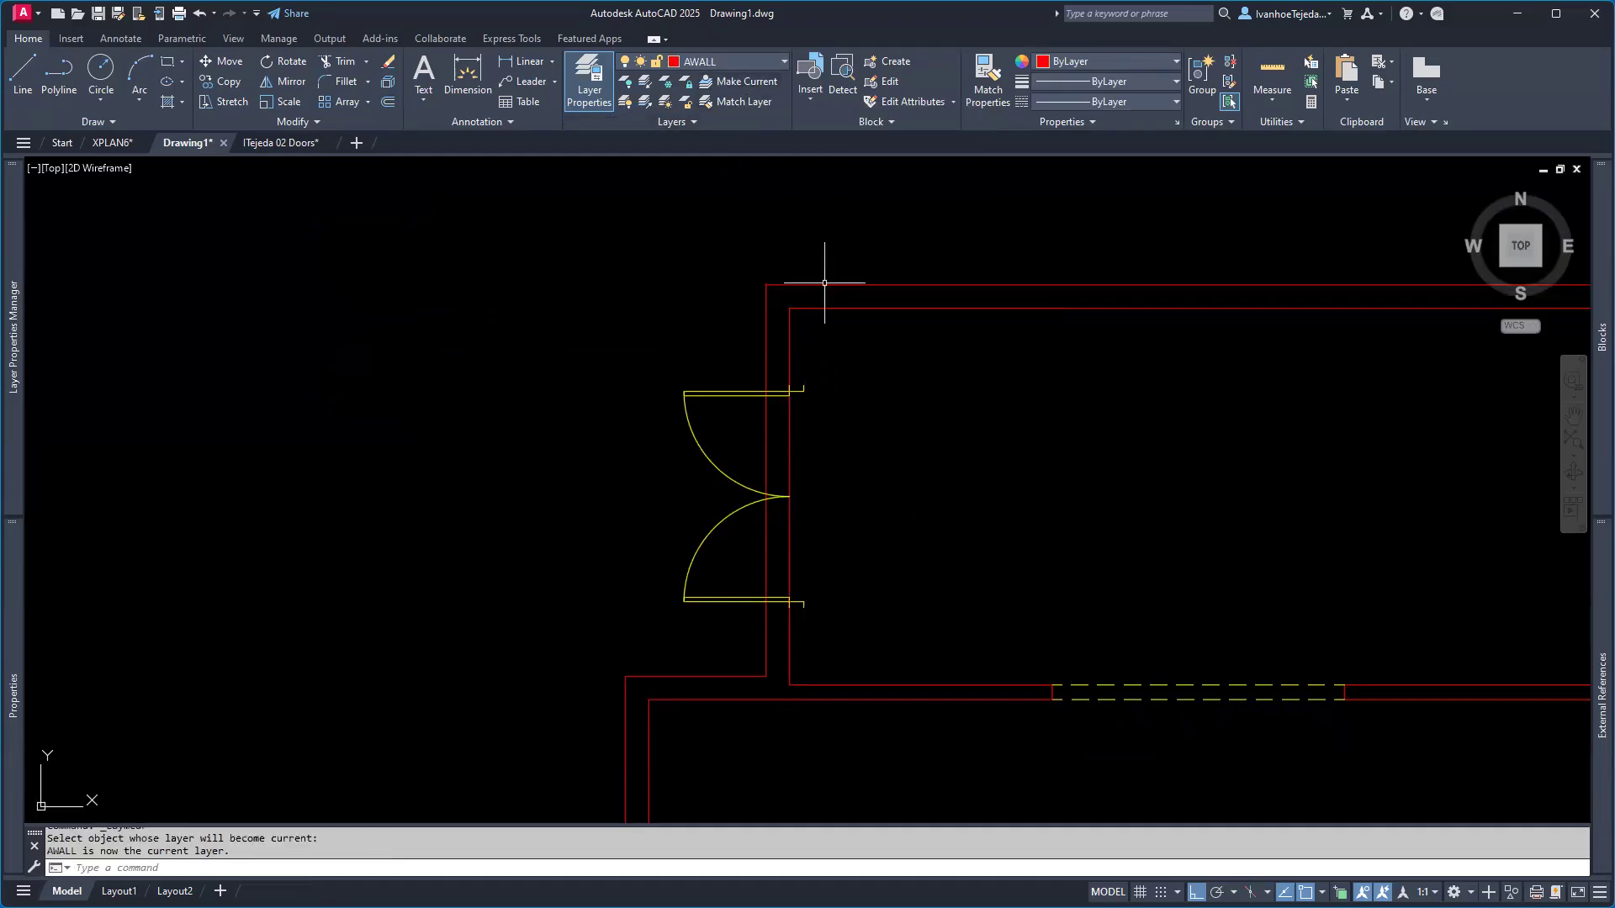
scroll(782, 383, "up", 8)
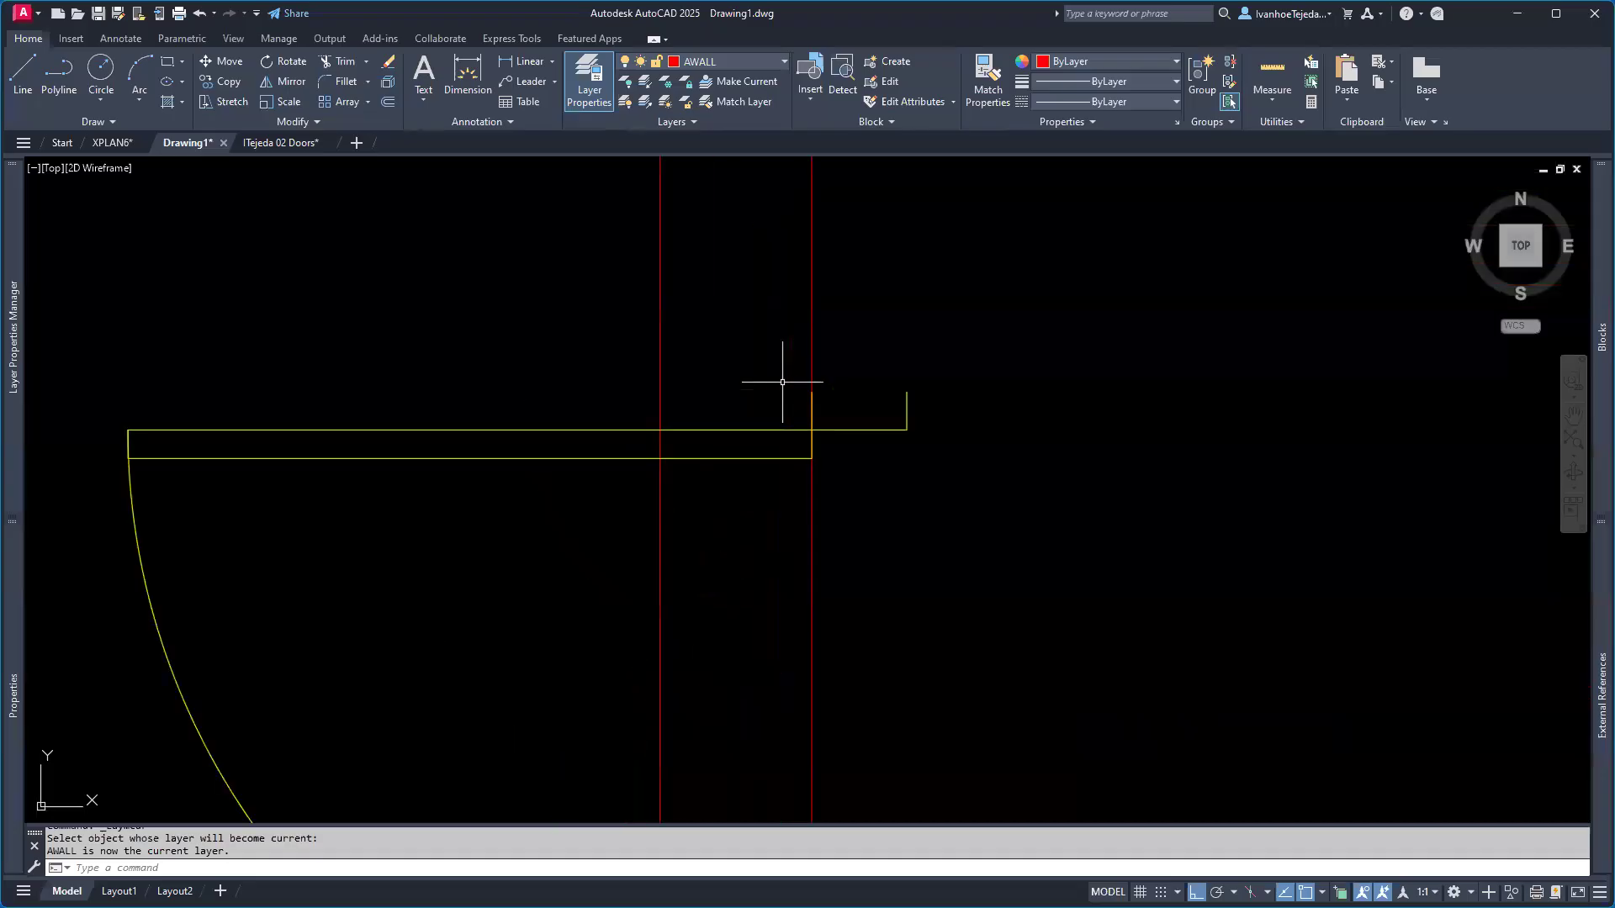
type("L")
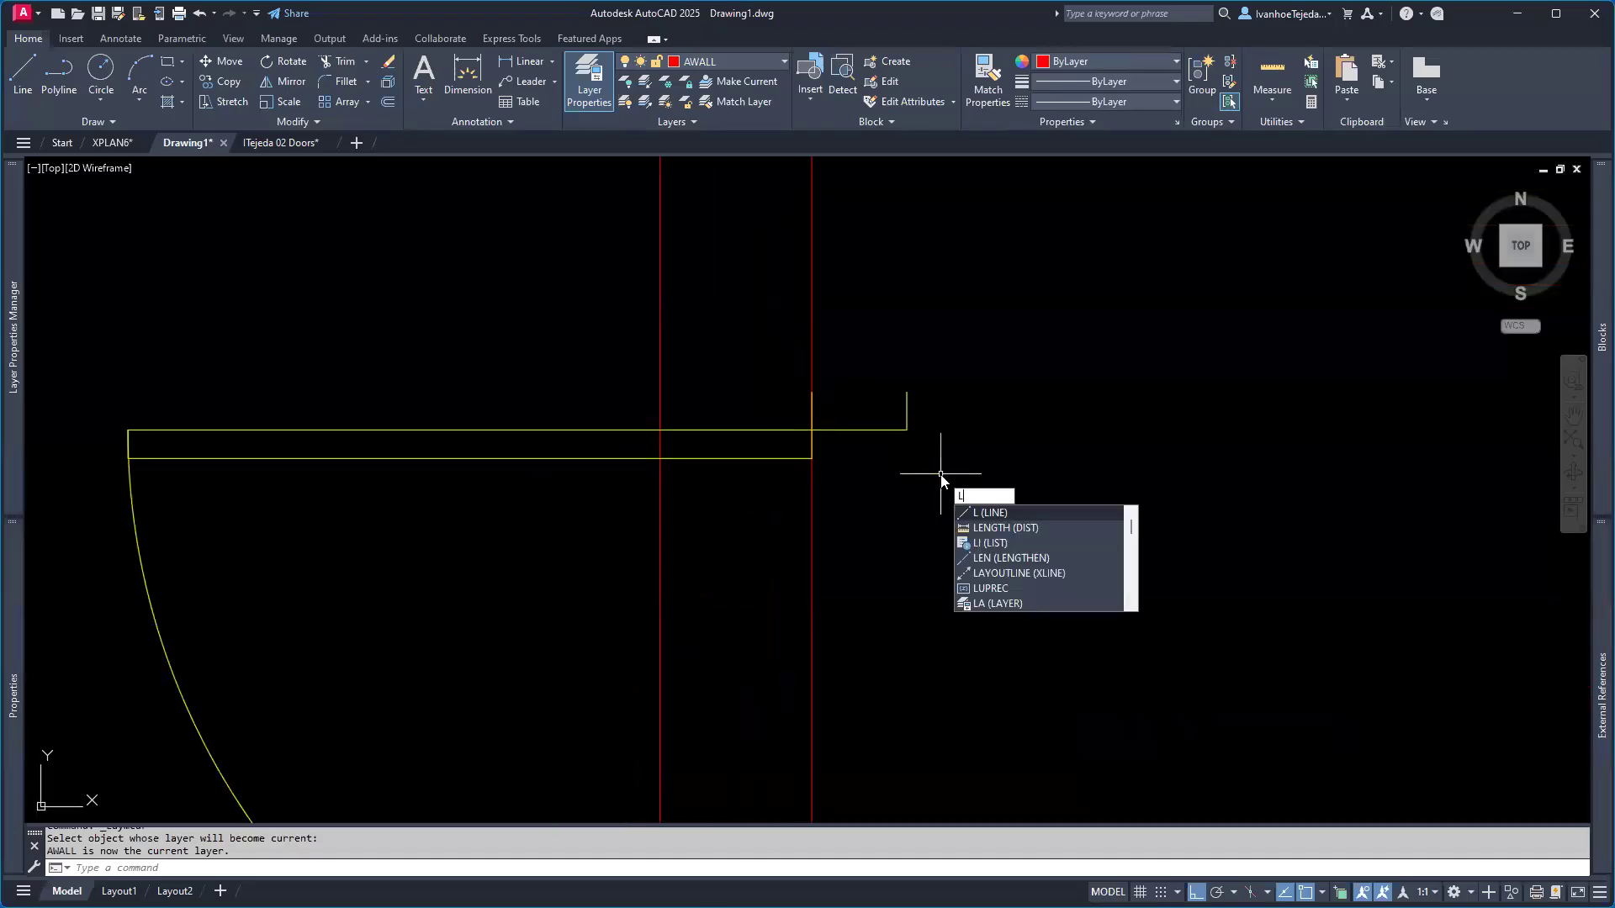
key("Return")
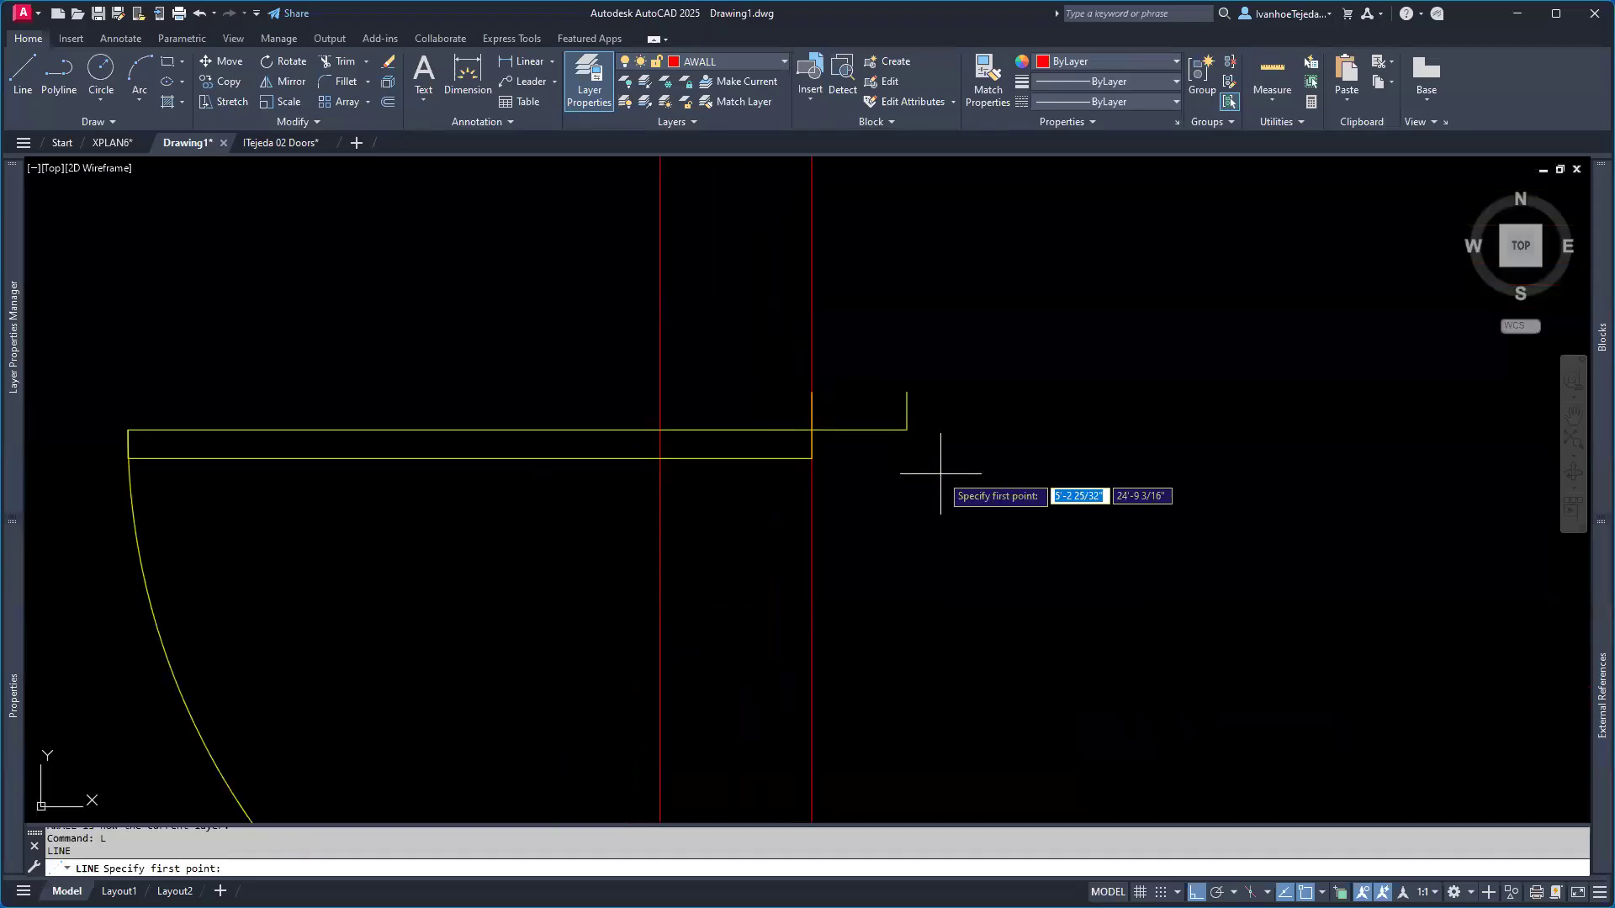
left_click(812, 391)
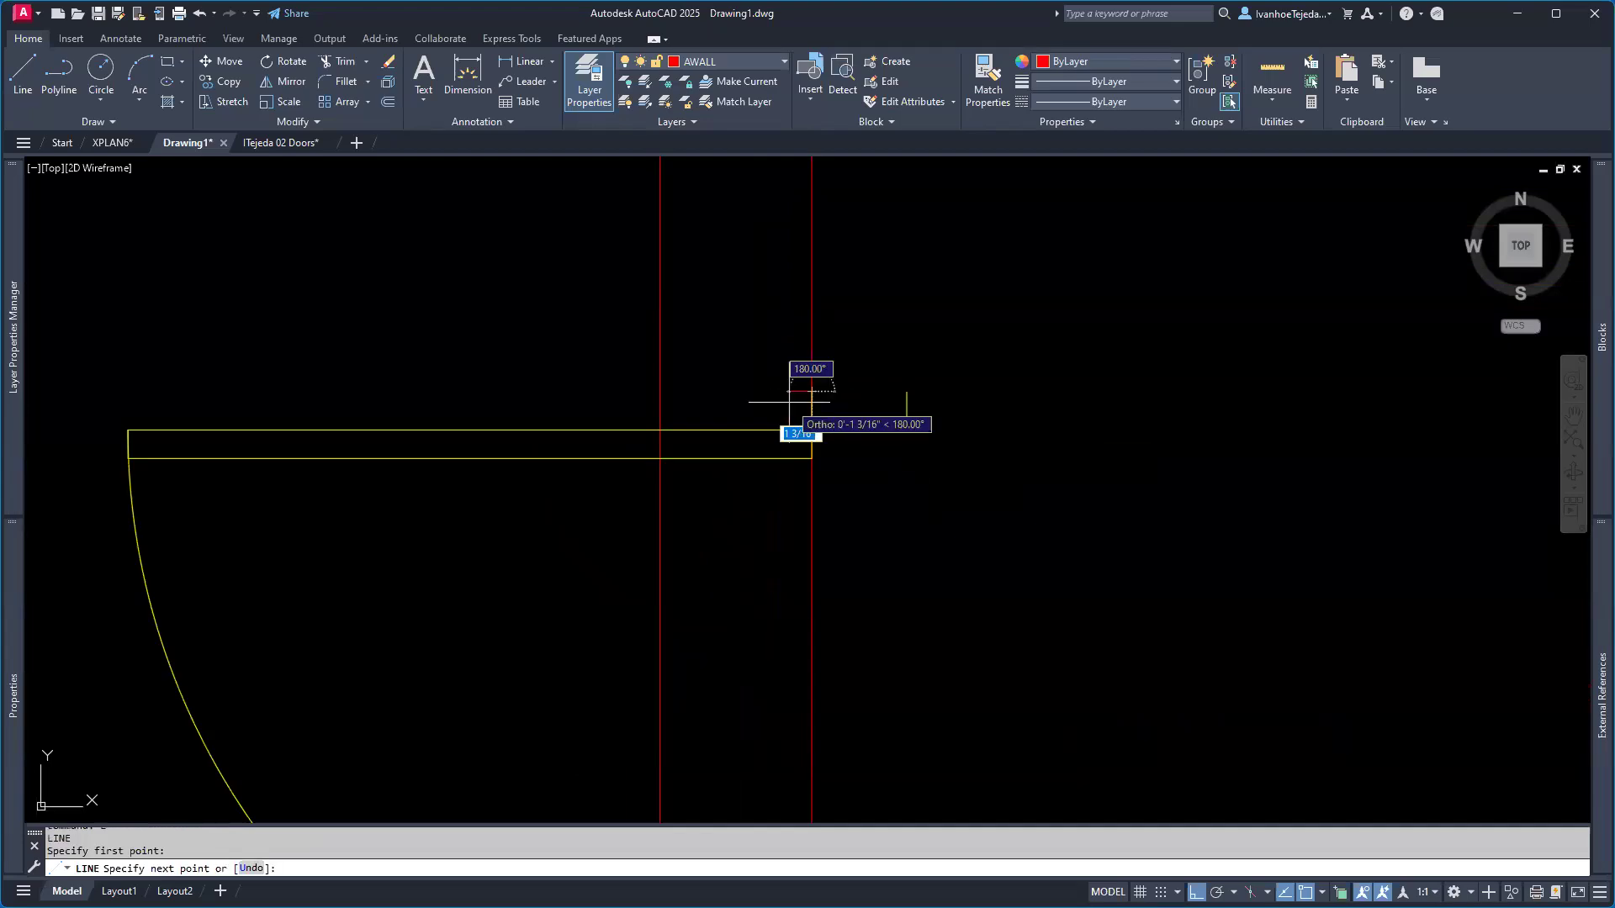
left_click(660, 391)
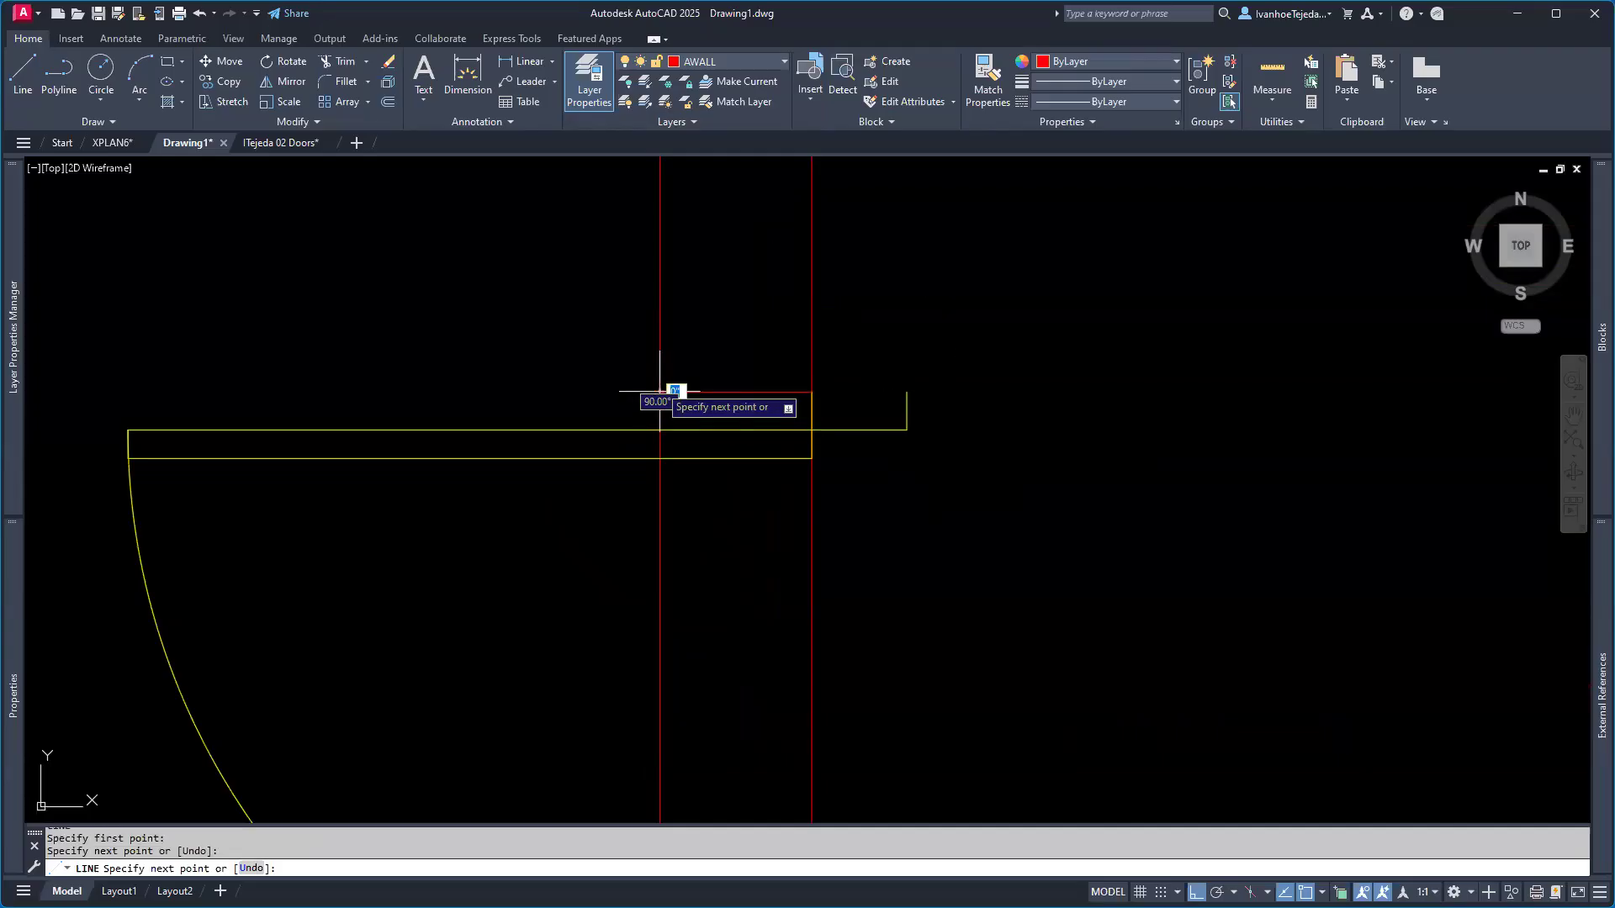
key("Return")
- Draw the door's lower jamb line from the end of the frame perpendicular to the outer wall line
scroll(719, 349, "down", 5)
scroll(733, 724, "up", 8)
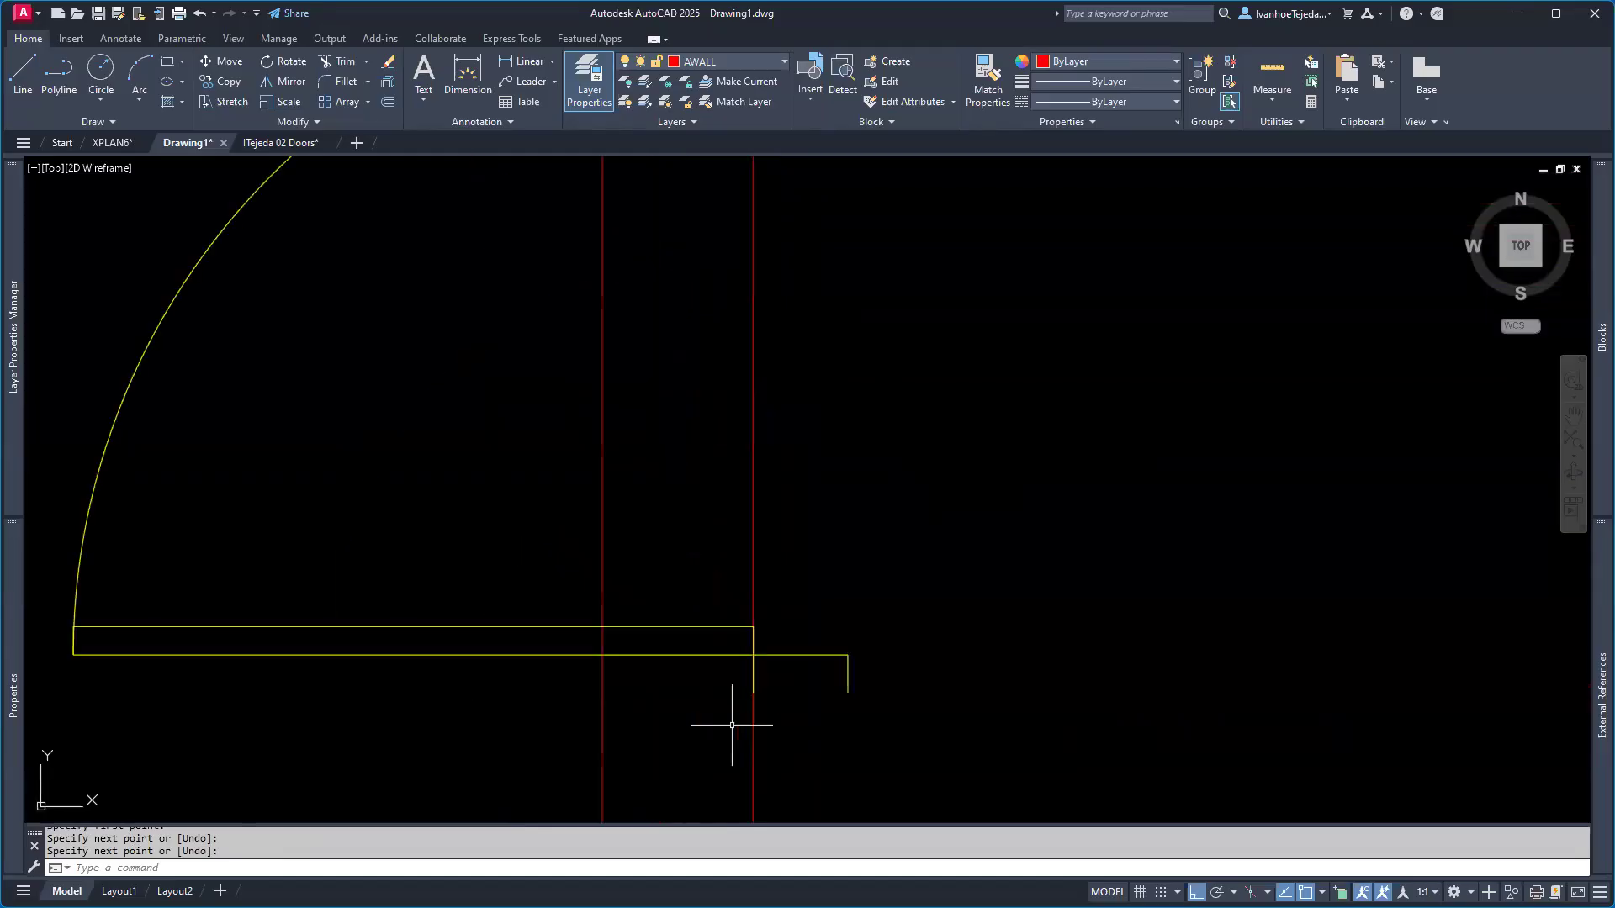
right_click(686, 505)
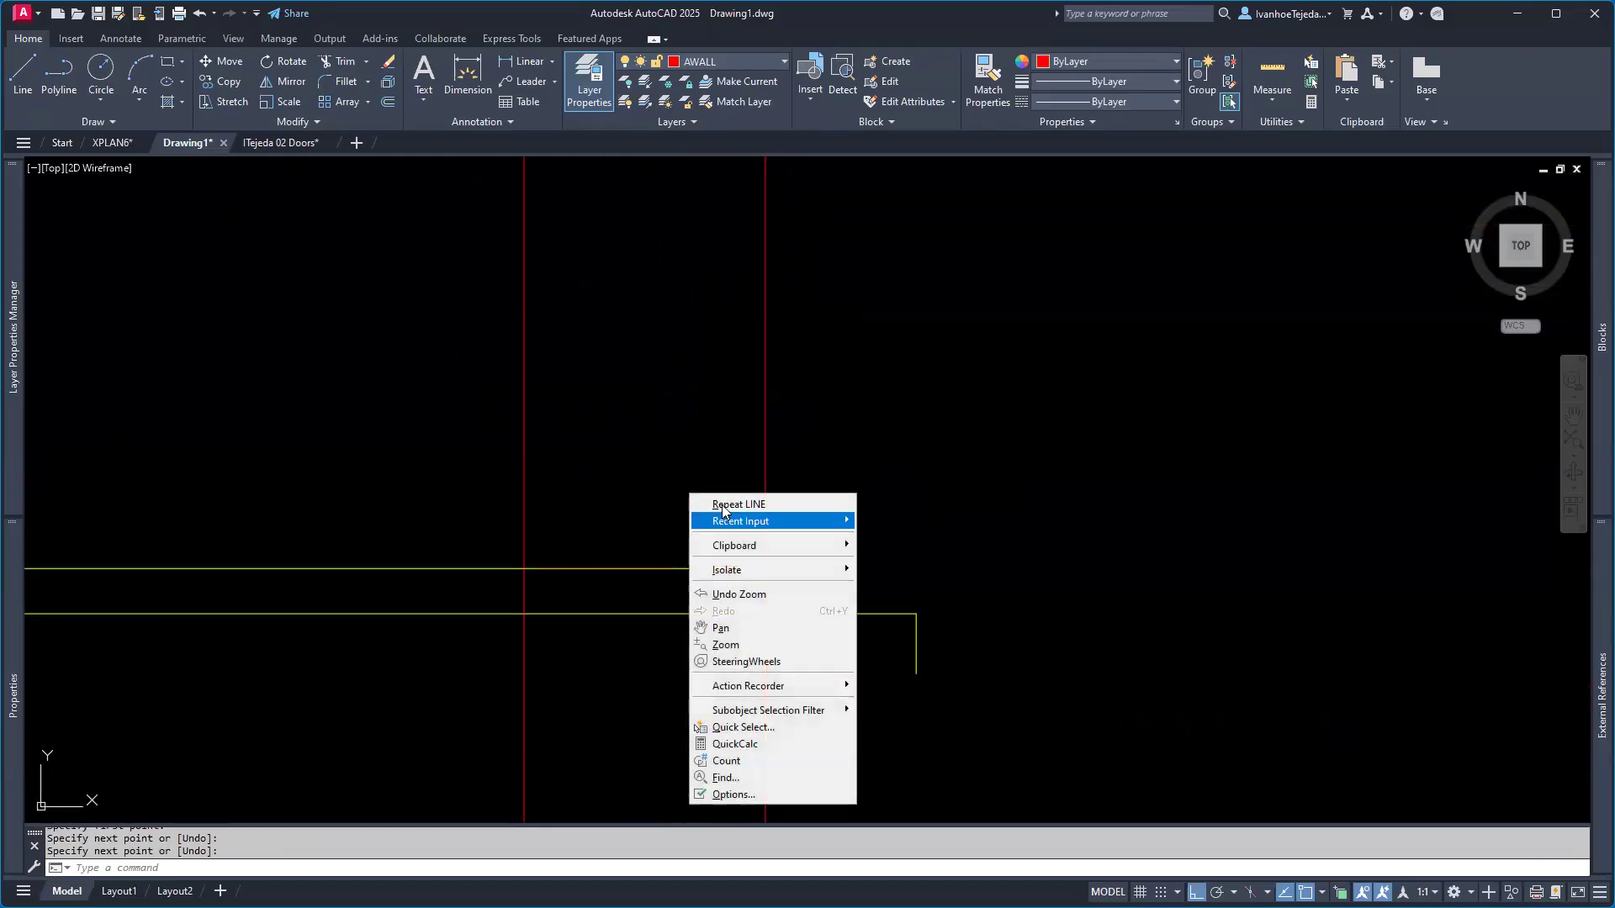
left_click(727, 508)
left_click(765, 673)
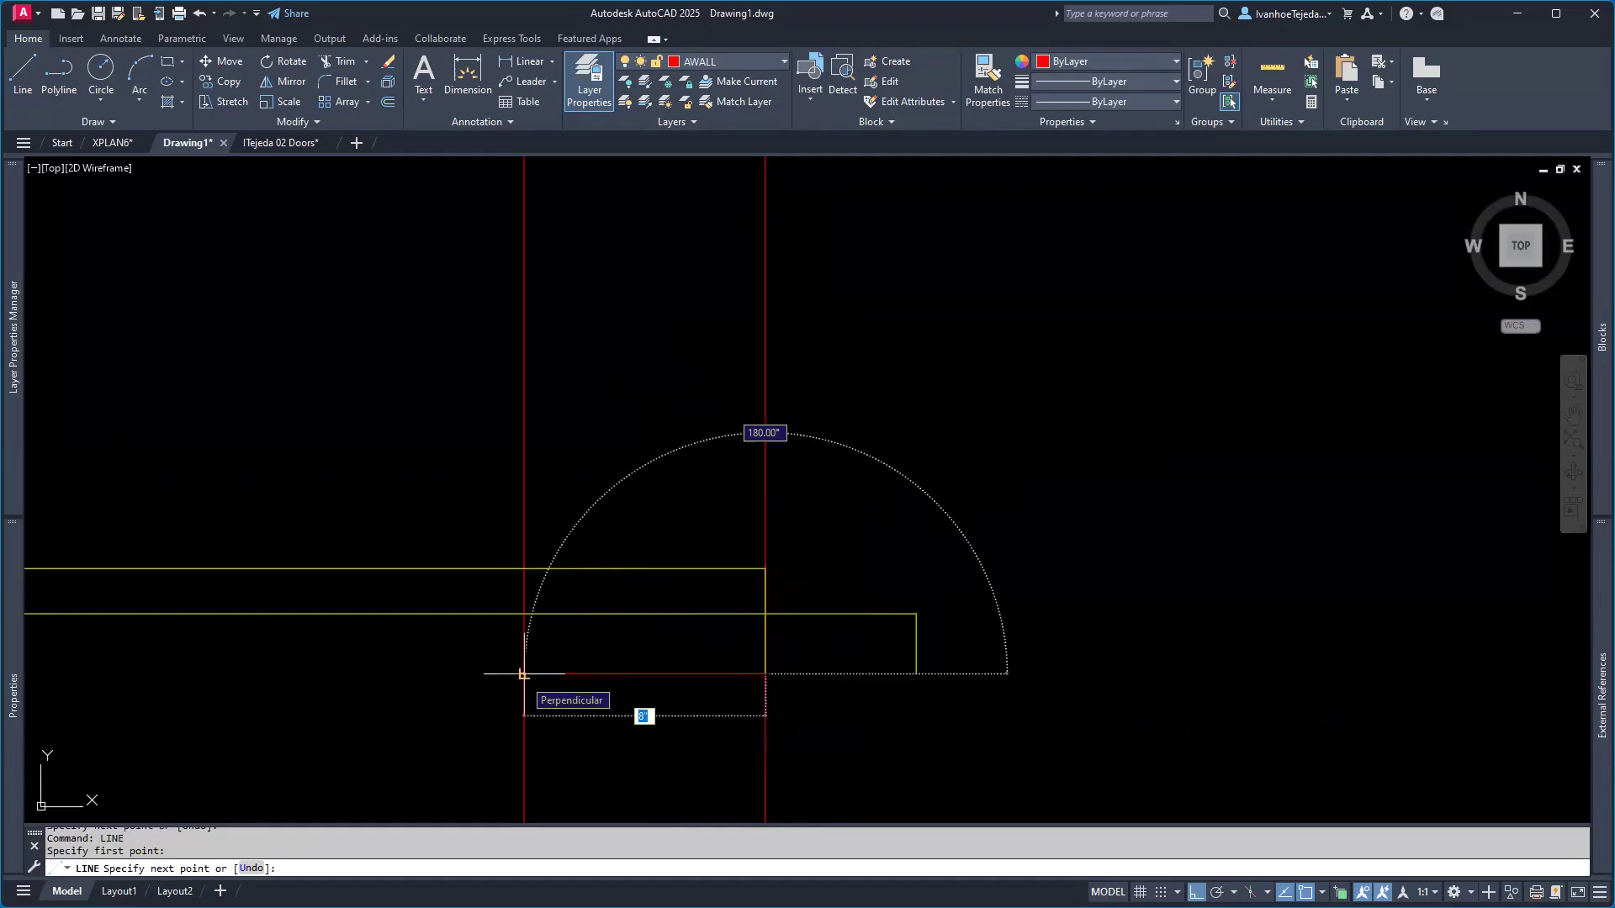
left_click(523, 674)
key("Return")
- Turn off the APLAN layer to hide the doors and leave the wall and jamb lines
scroll(642, 450, "down", 5)
middle_click_drag(655, 486, 721, 620)
scroll(710, 615, "down", 2)
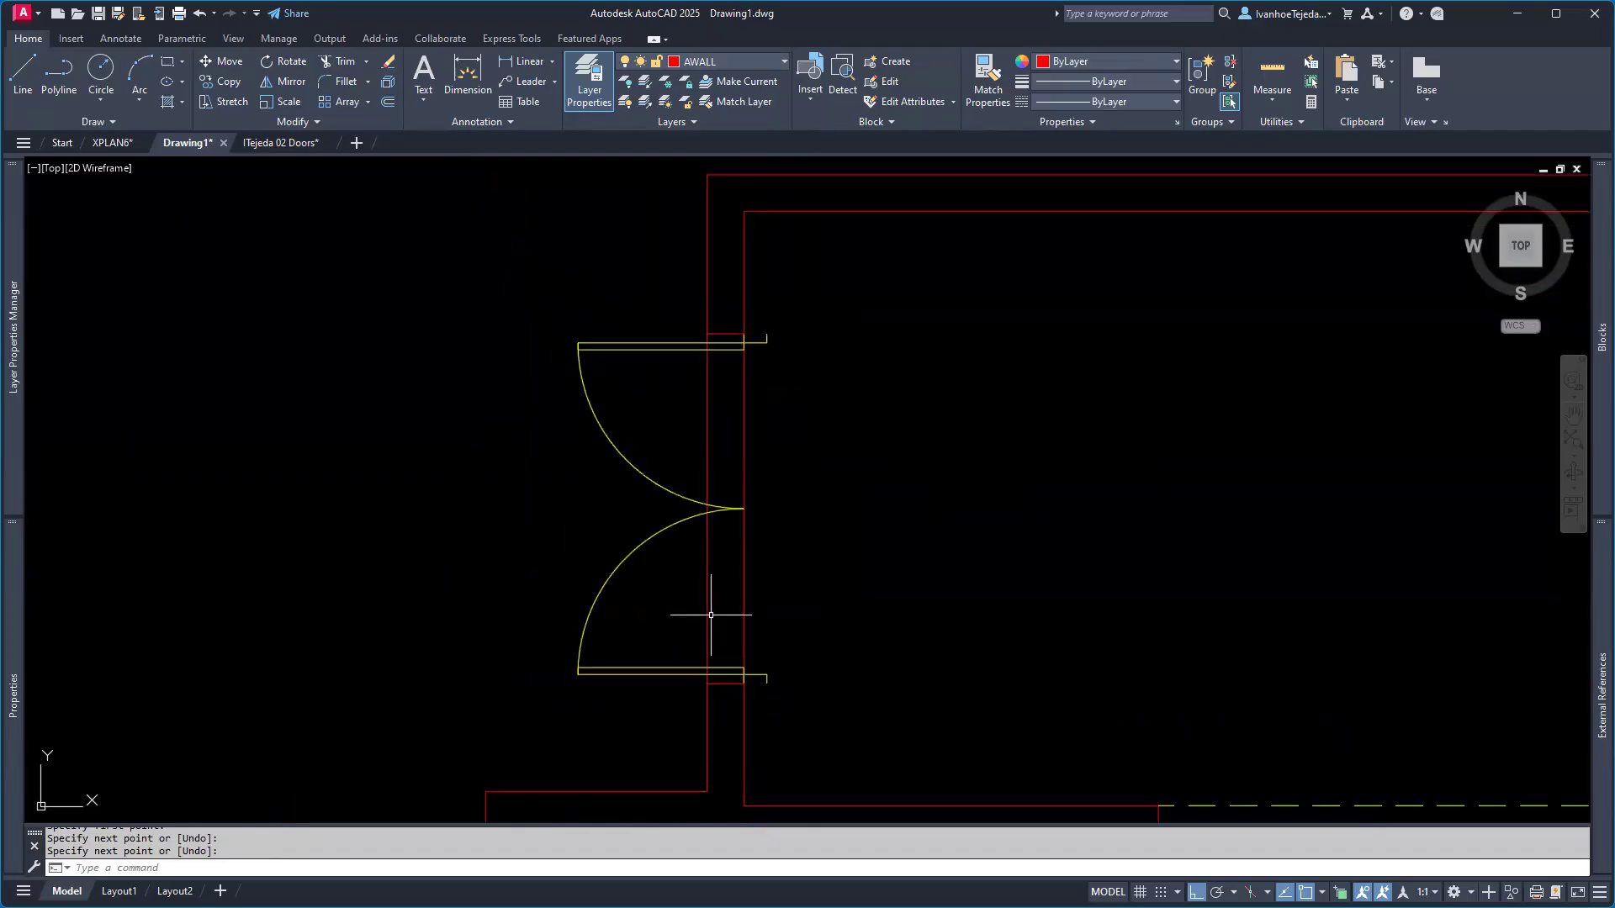
left_click(736, 59)
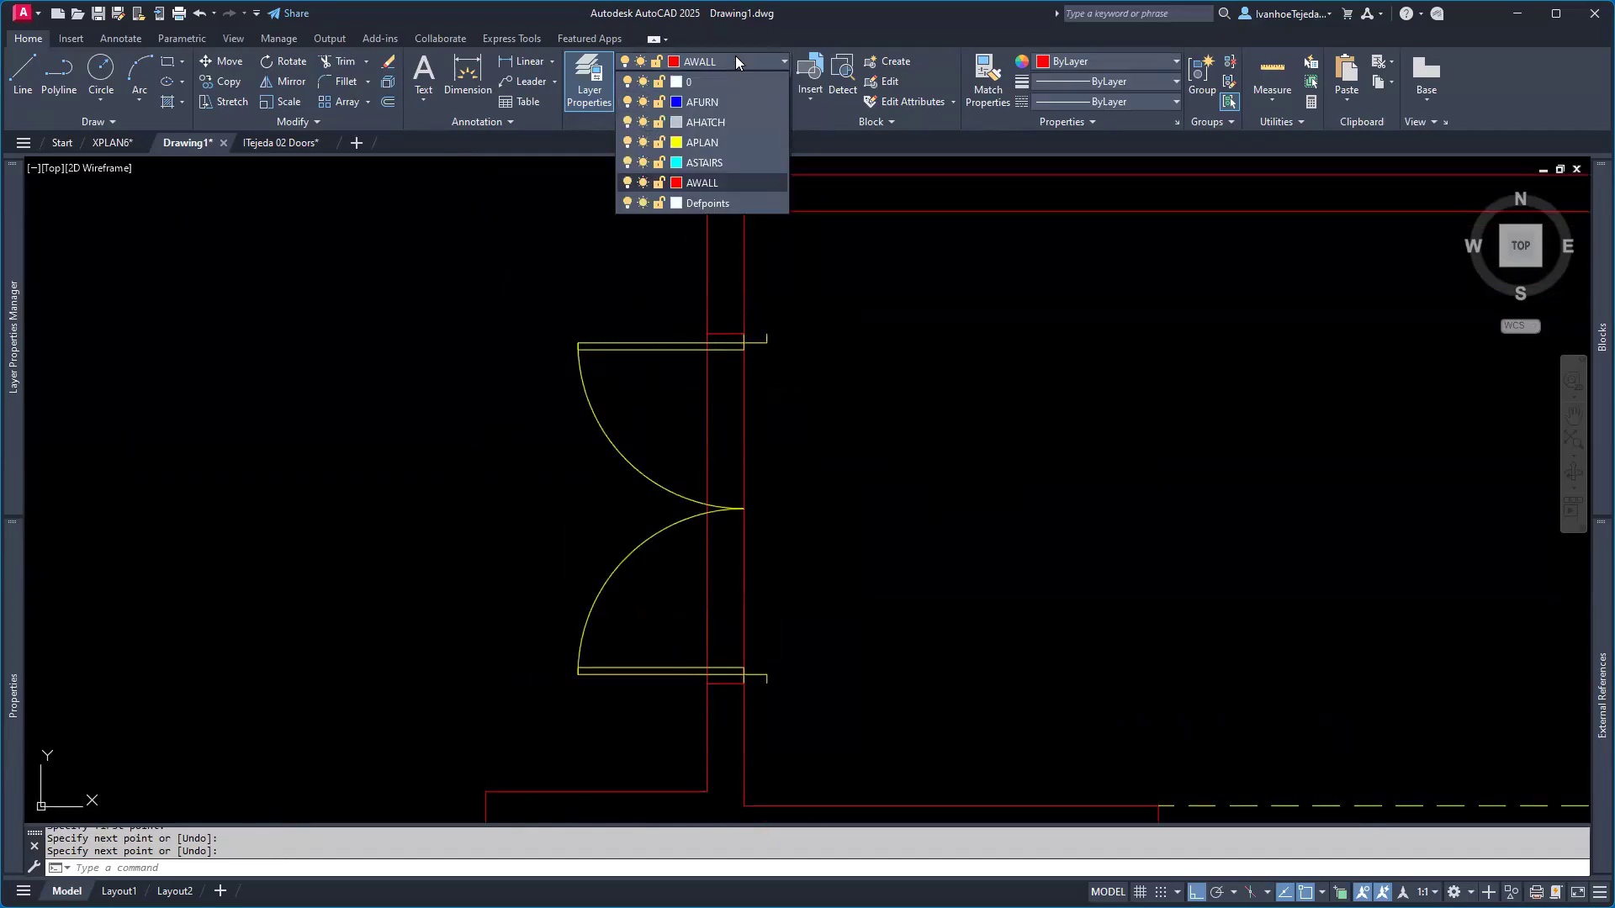
left_click(627, 142)
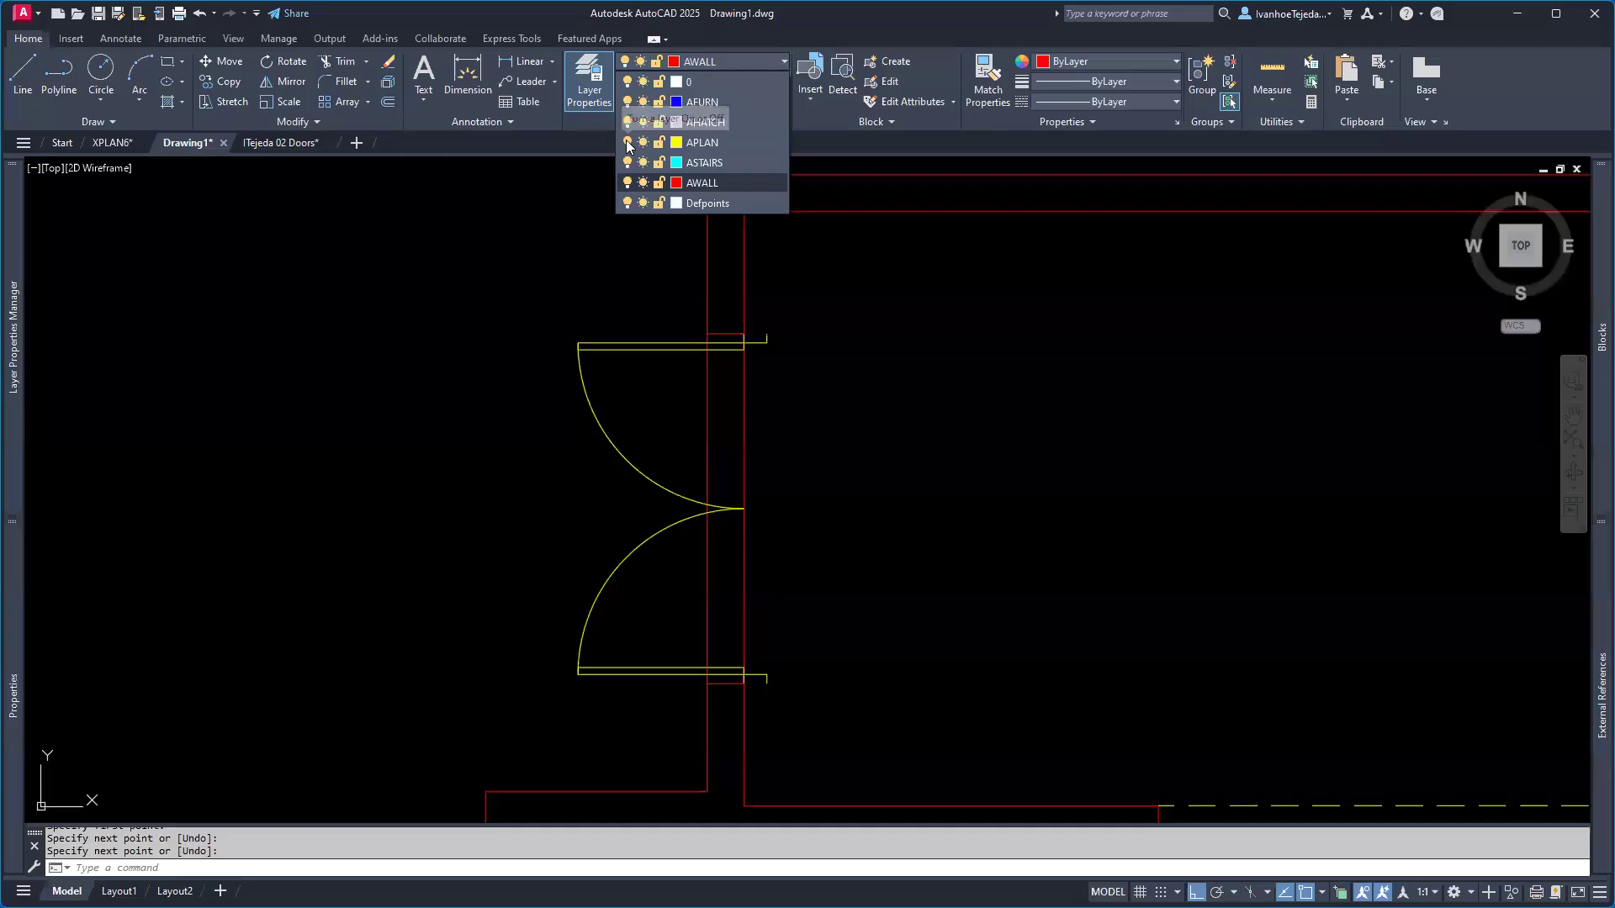
left_click(748, 432)
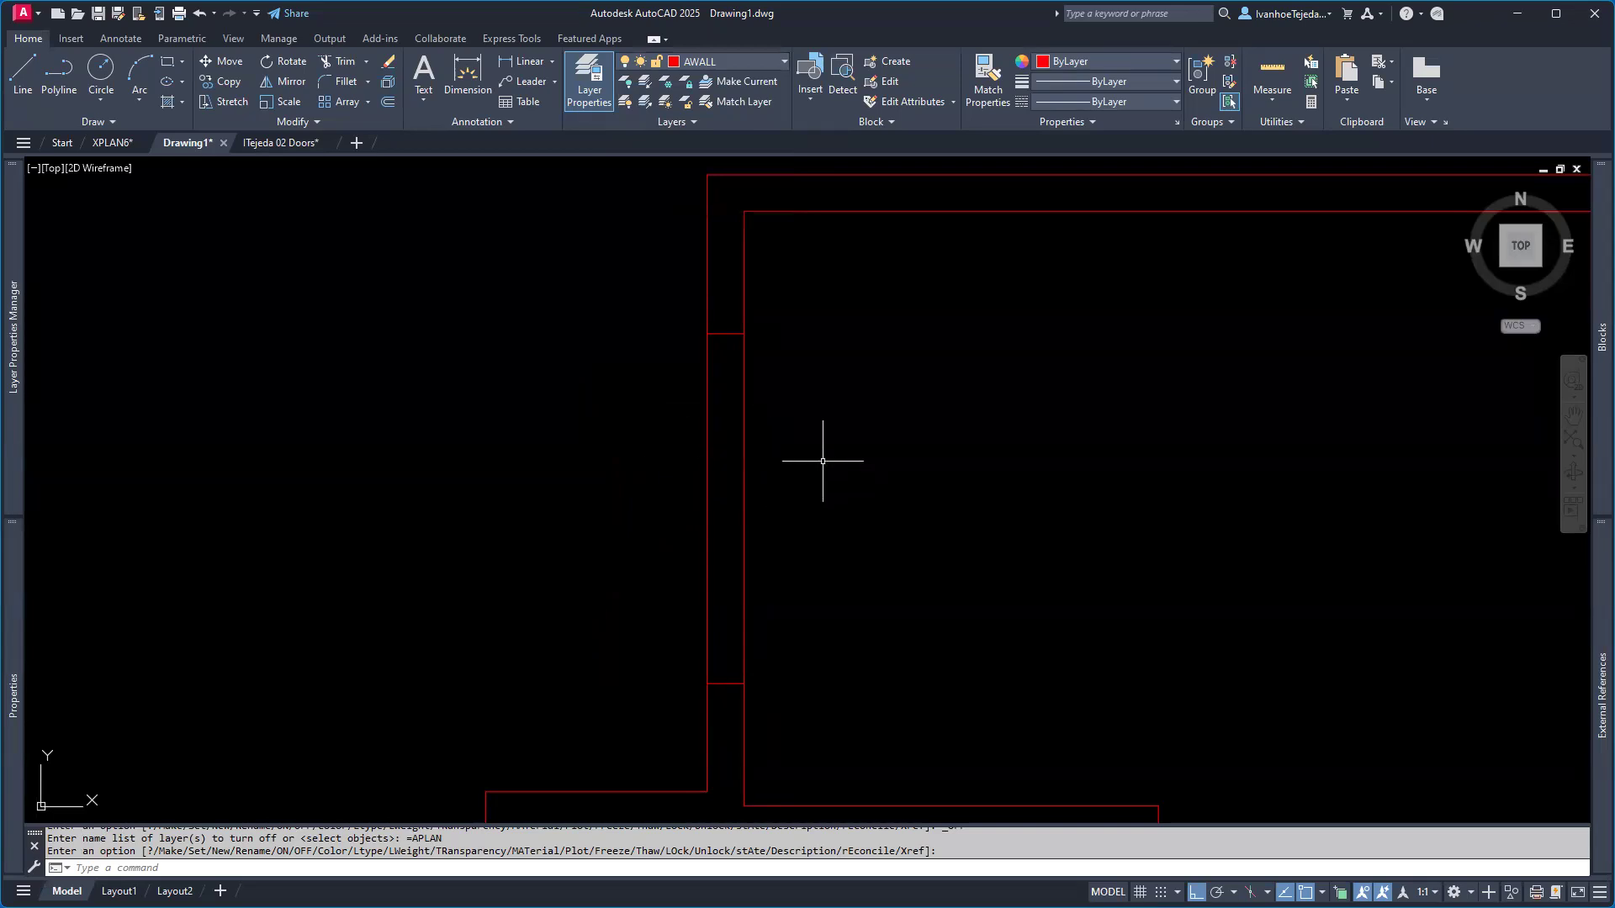
- Trim both wall lines between the two door jamb lines with a fence, and restore the previous layer state
type("TR")
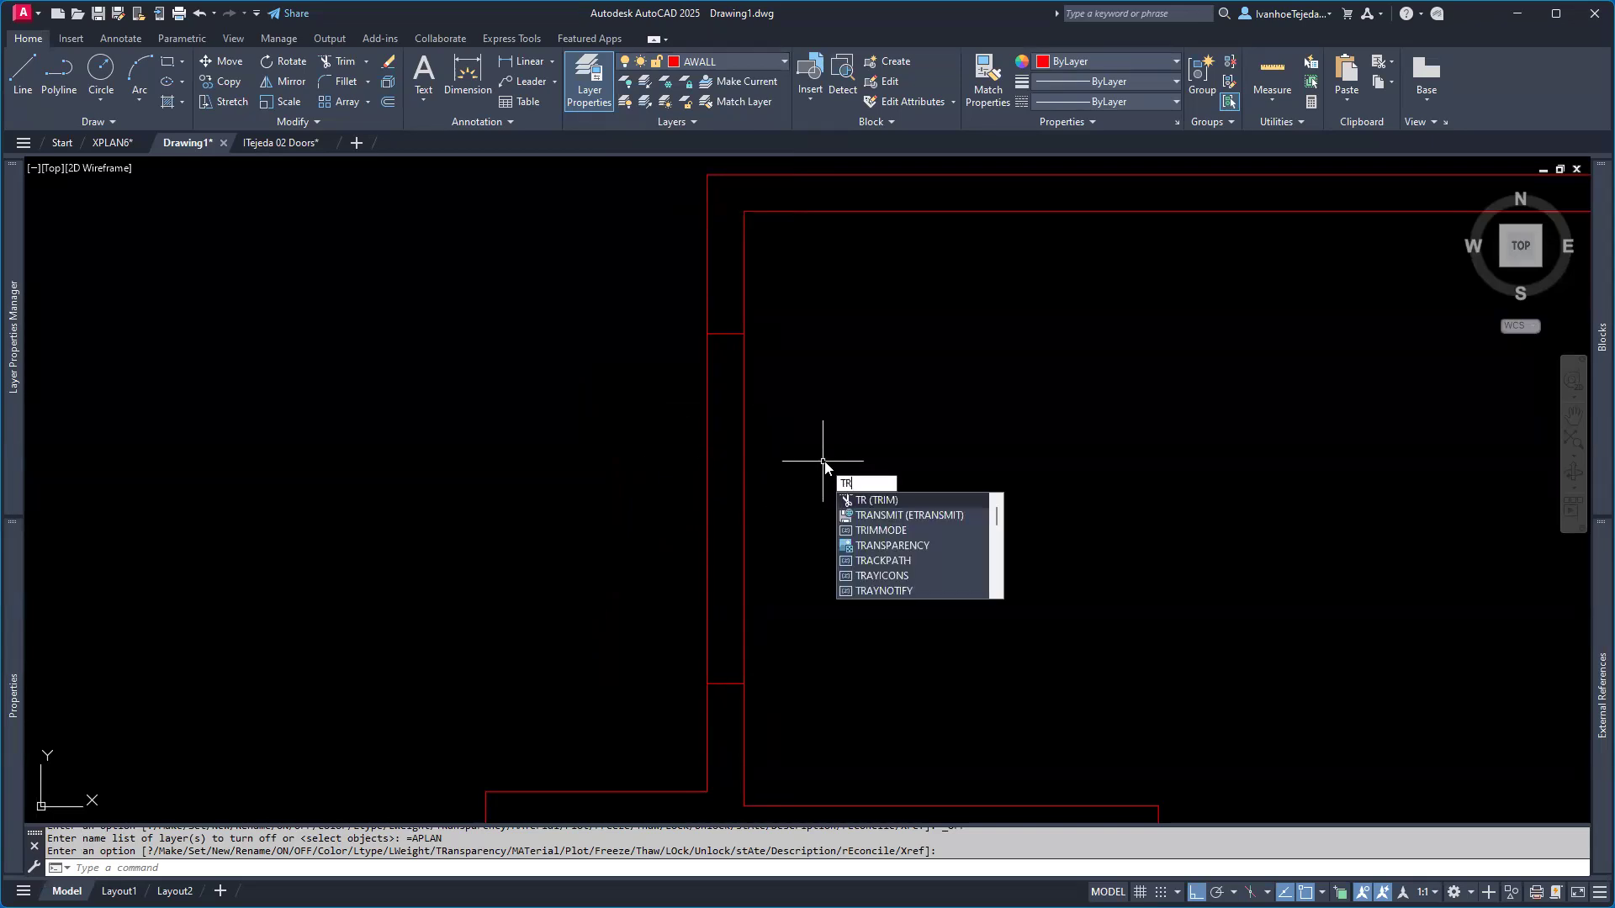
key("Return")
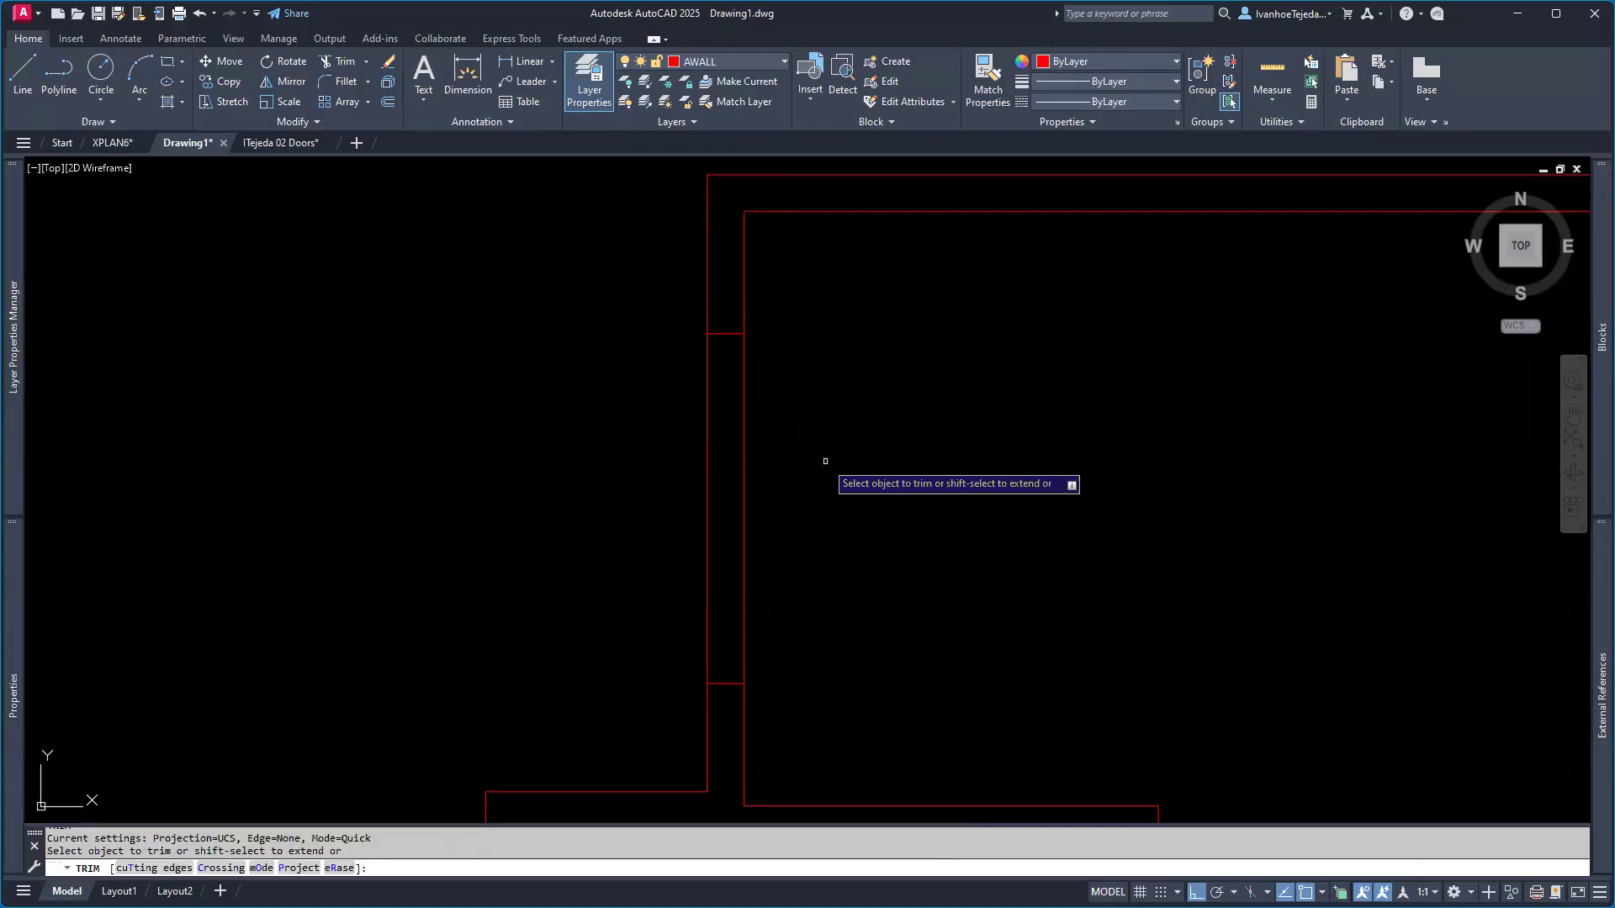
left_click(820, 388)
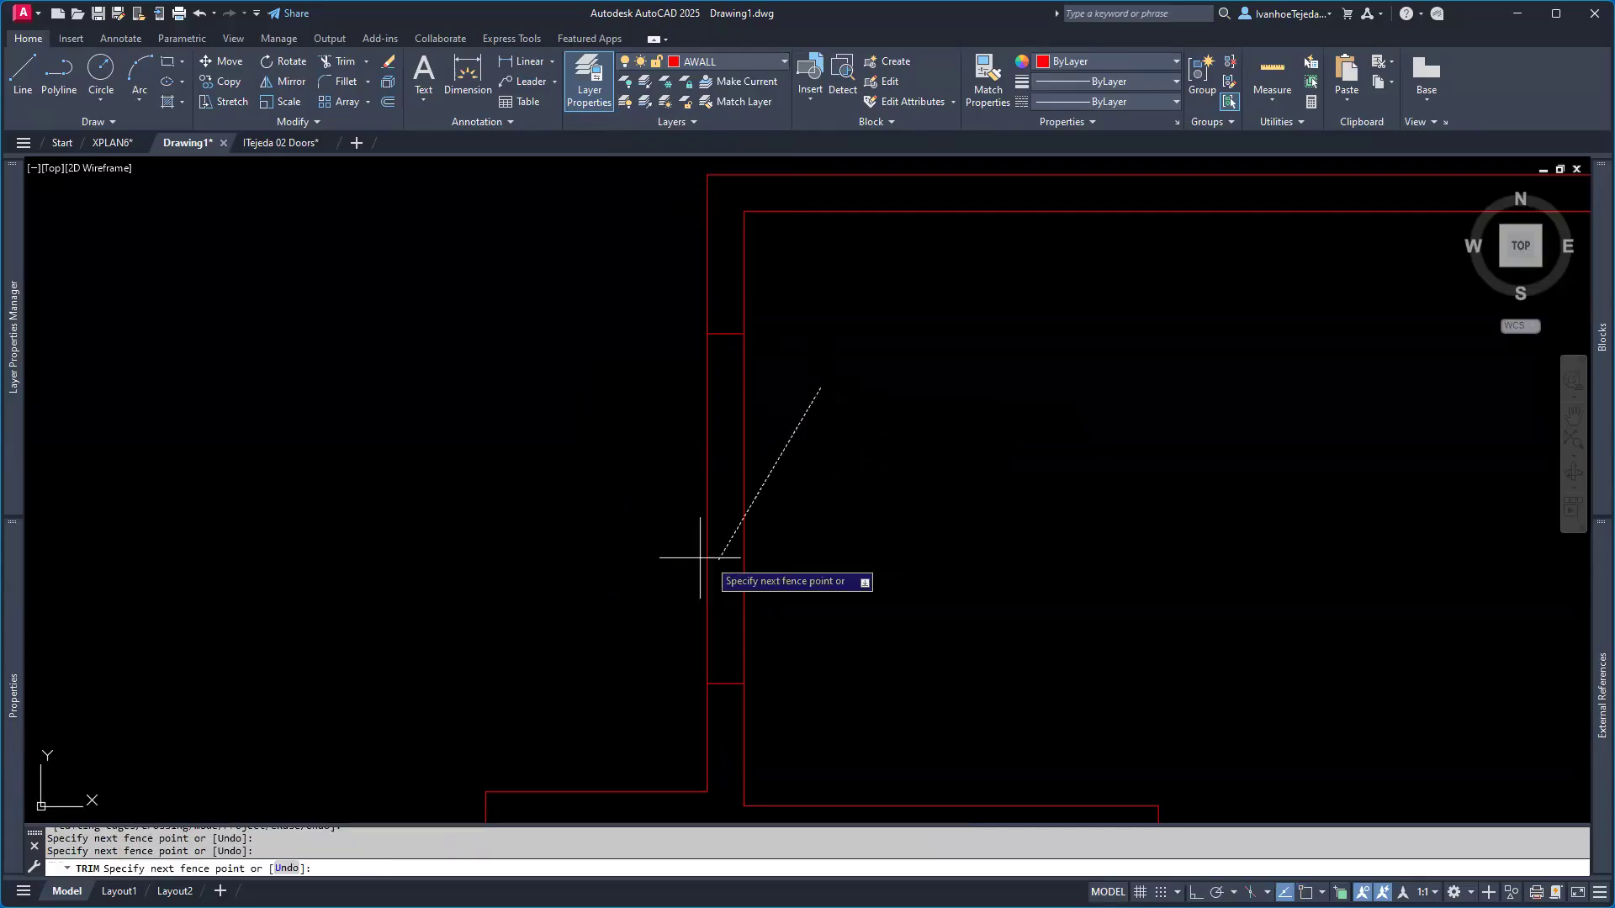
key("Return")
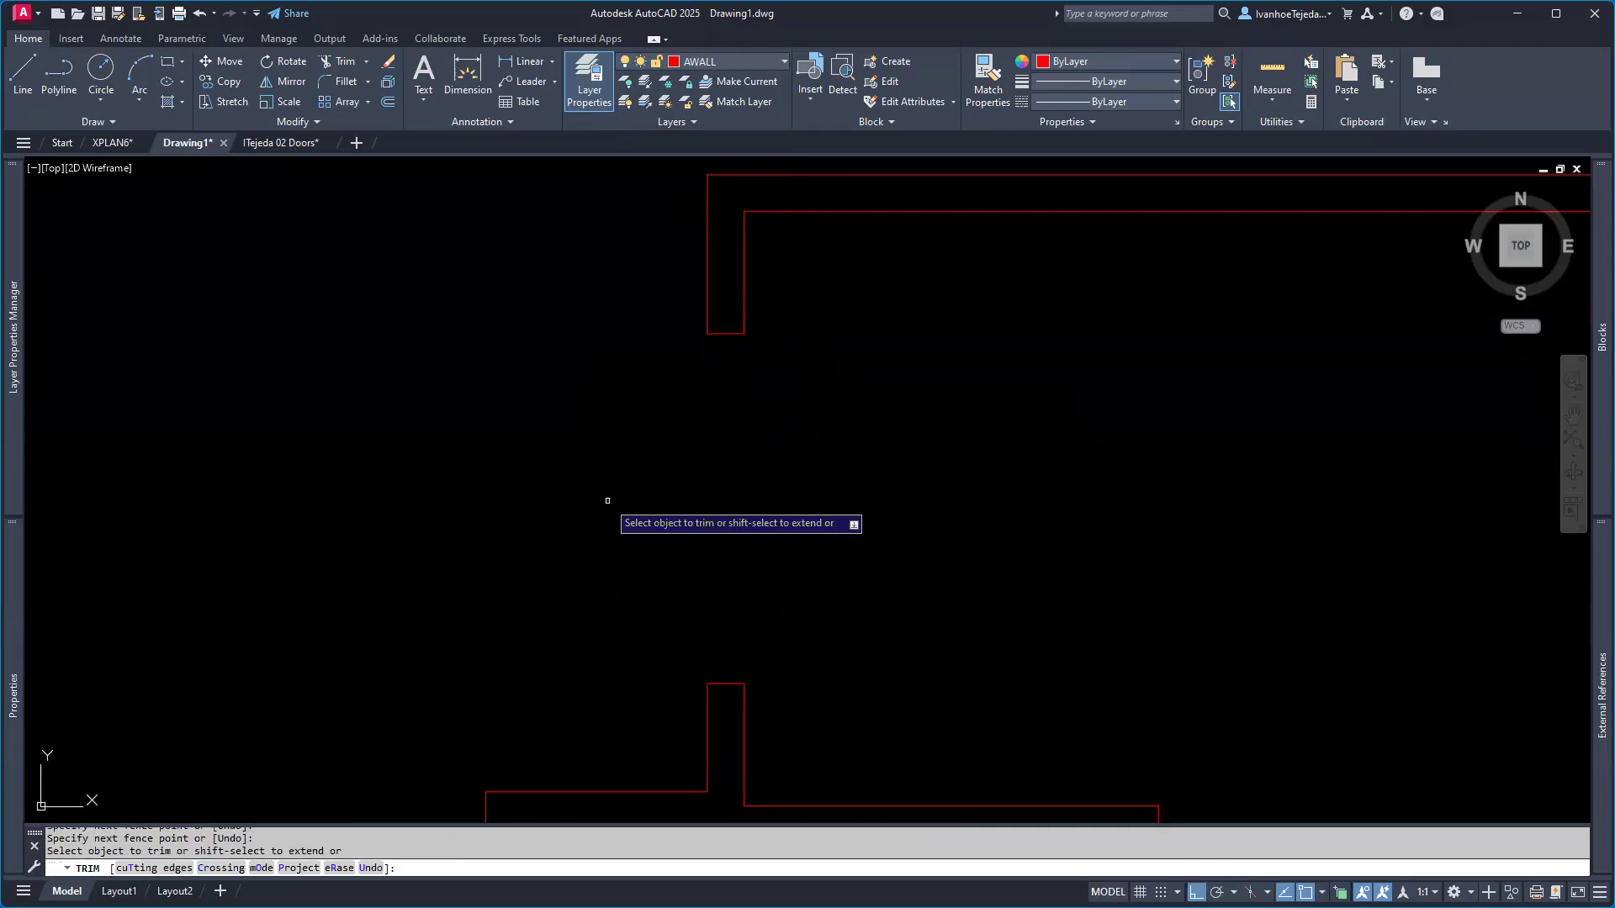
key("Return")
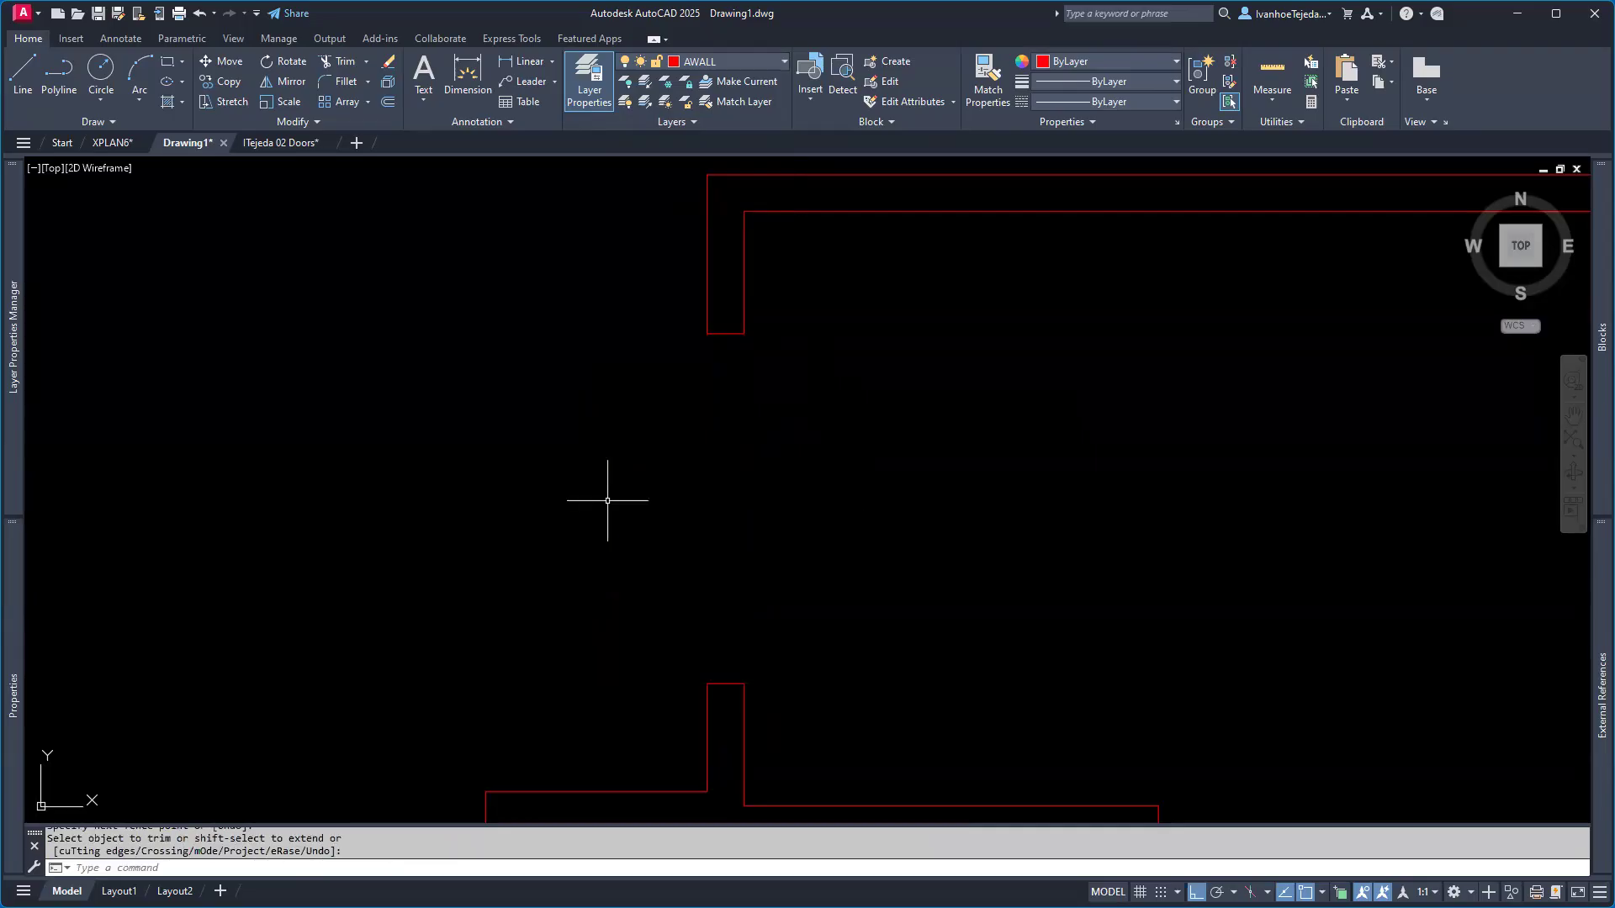
left_click(690, 123)
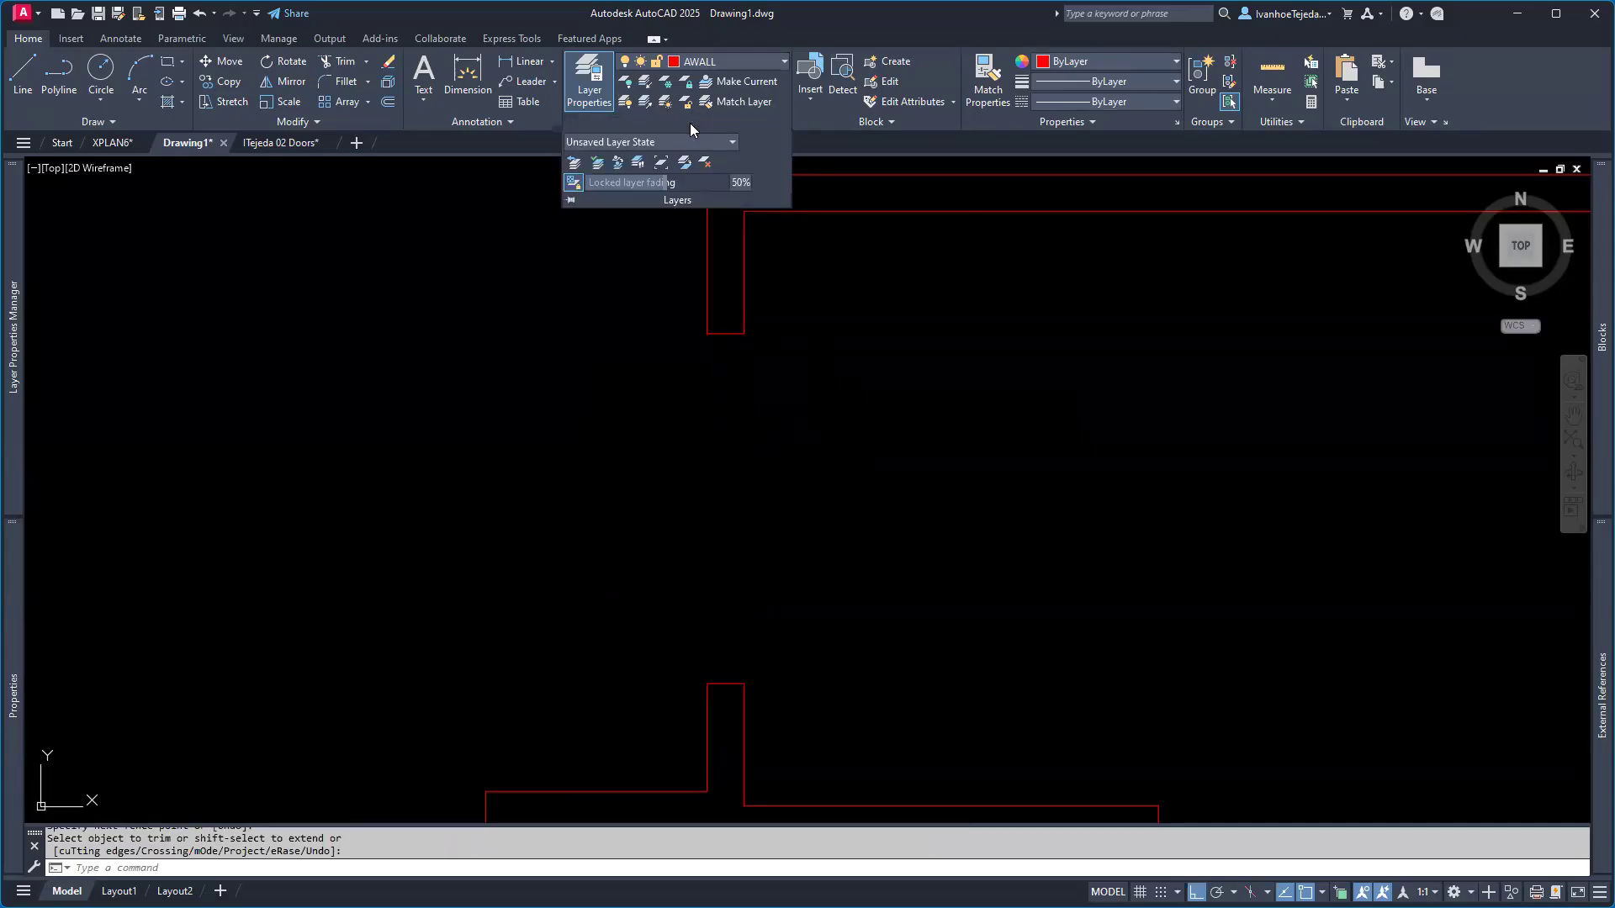
left_click(574, 164)
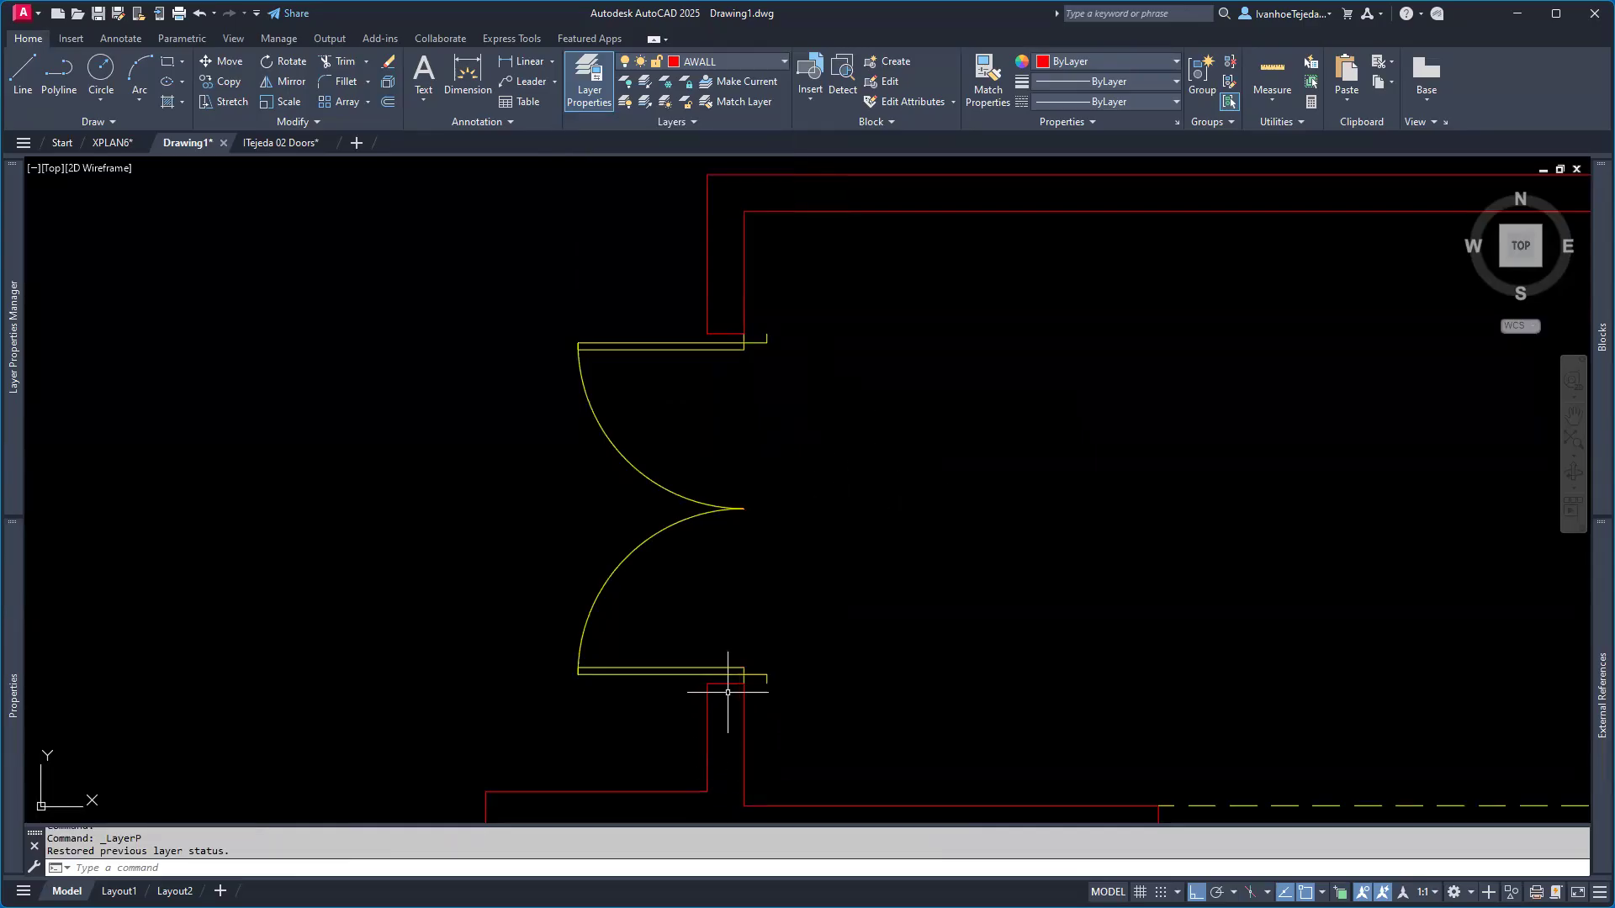
- Move the double door by its grip to the midpoint of the lower jamb line, centring it in the wall's thickness
scroll(732, 683, "up", 3)
scroll(732, 683, "up", 3)
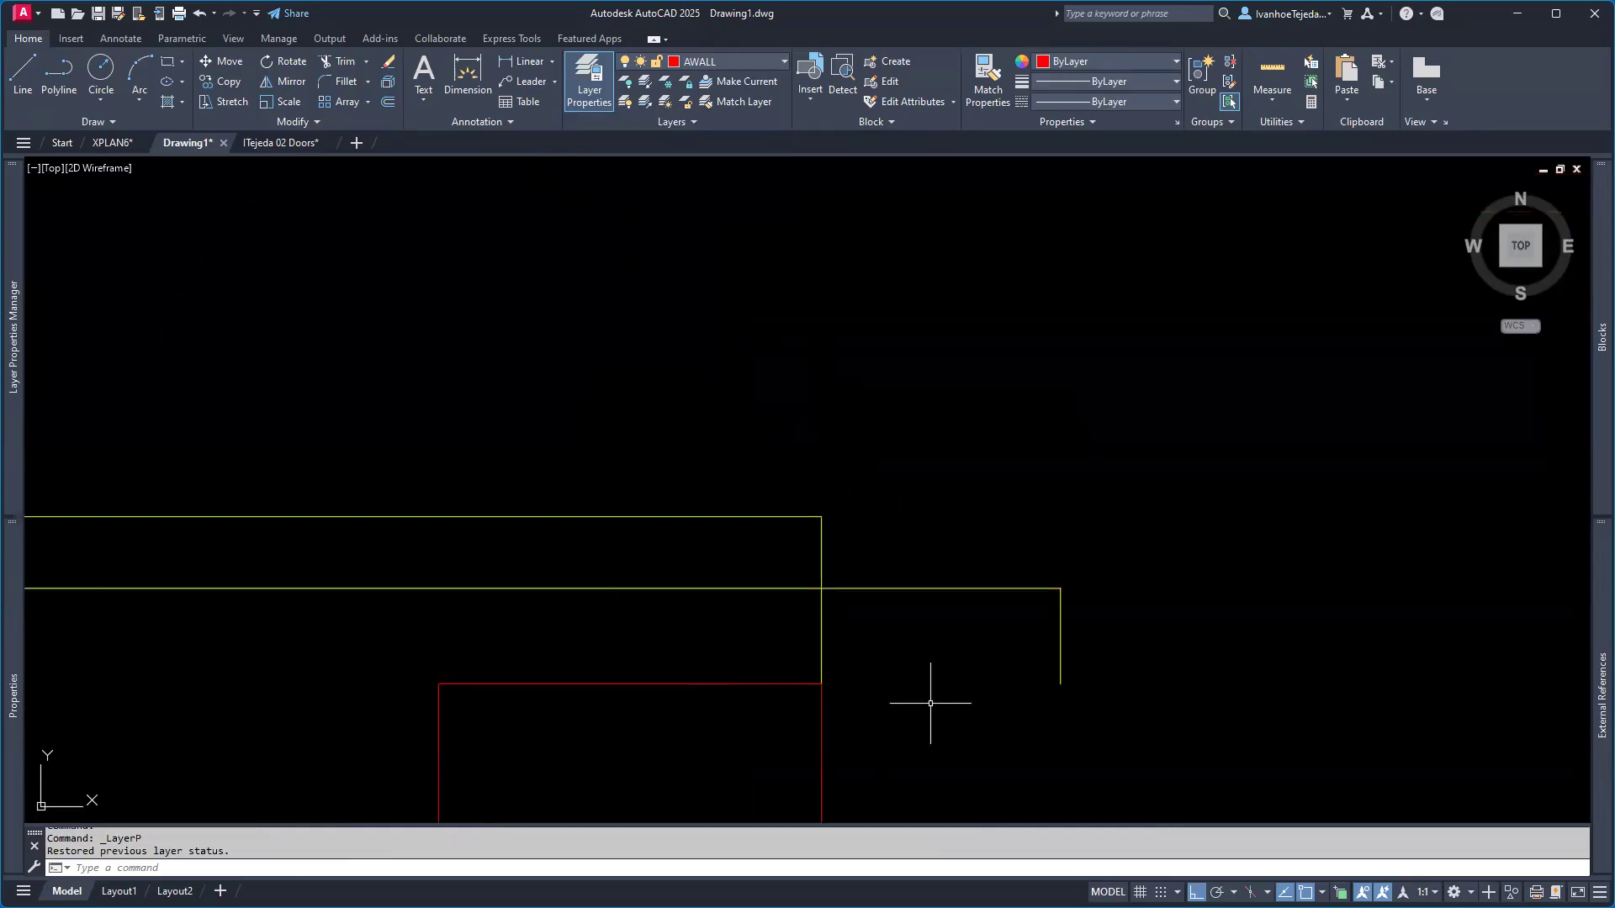
left_click(939, 589)
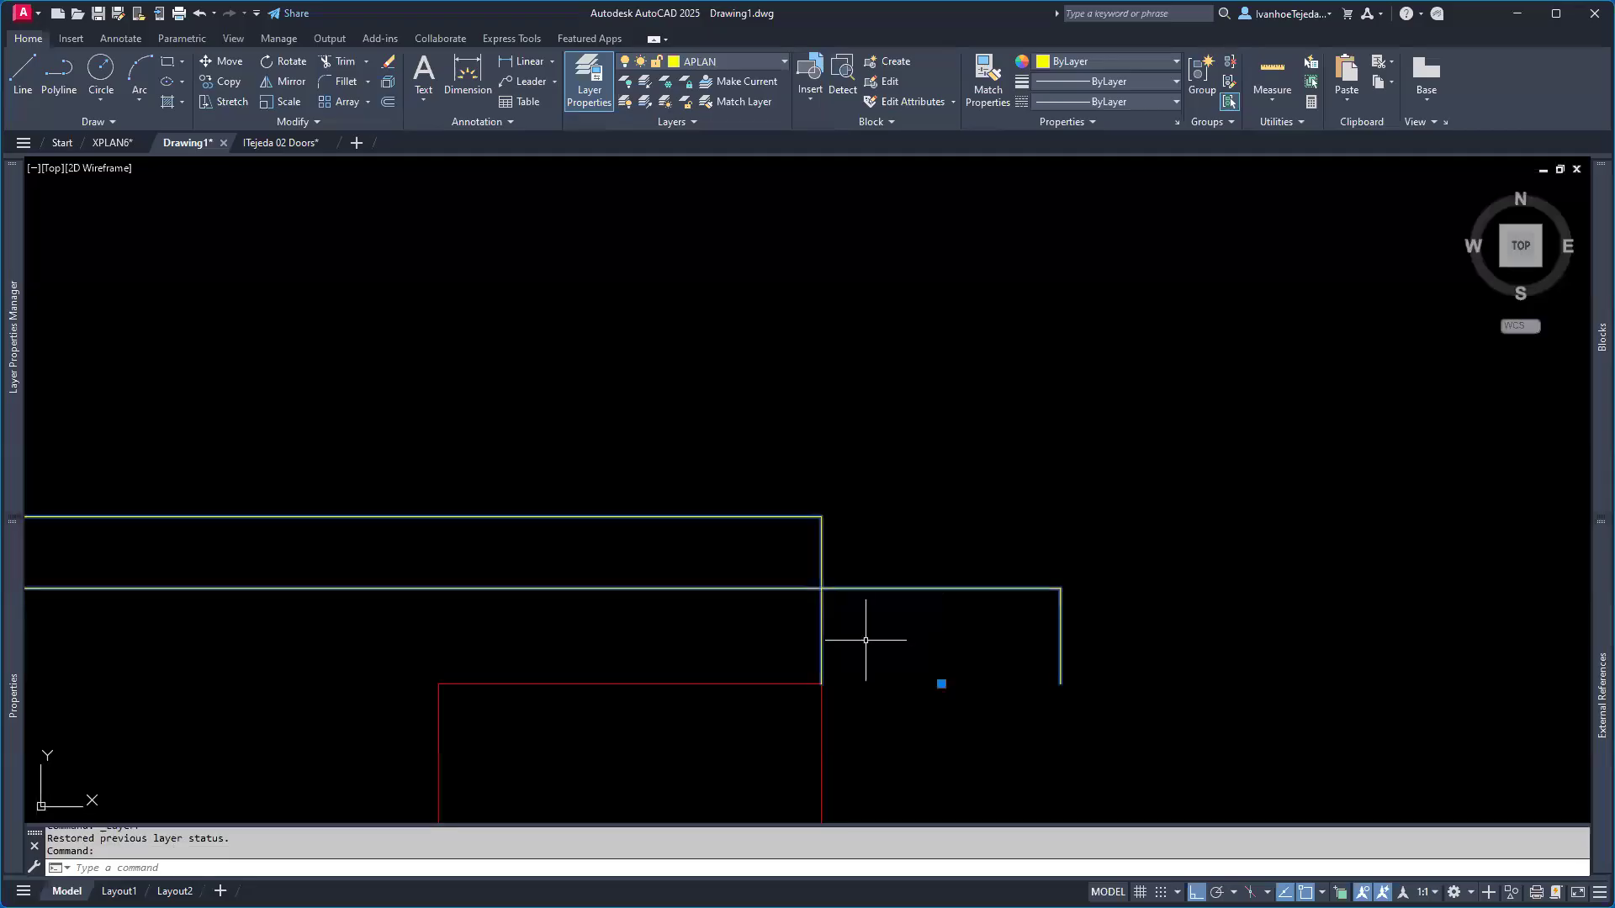
left_click(941, 684)
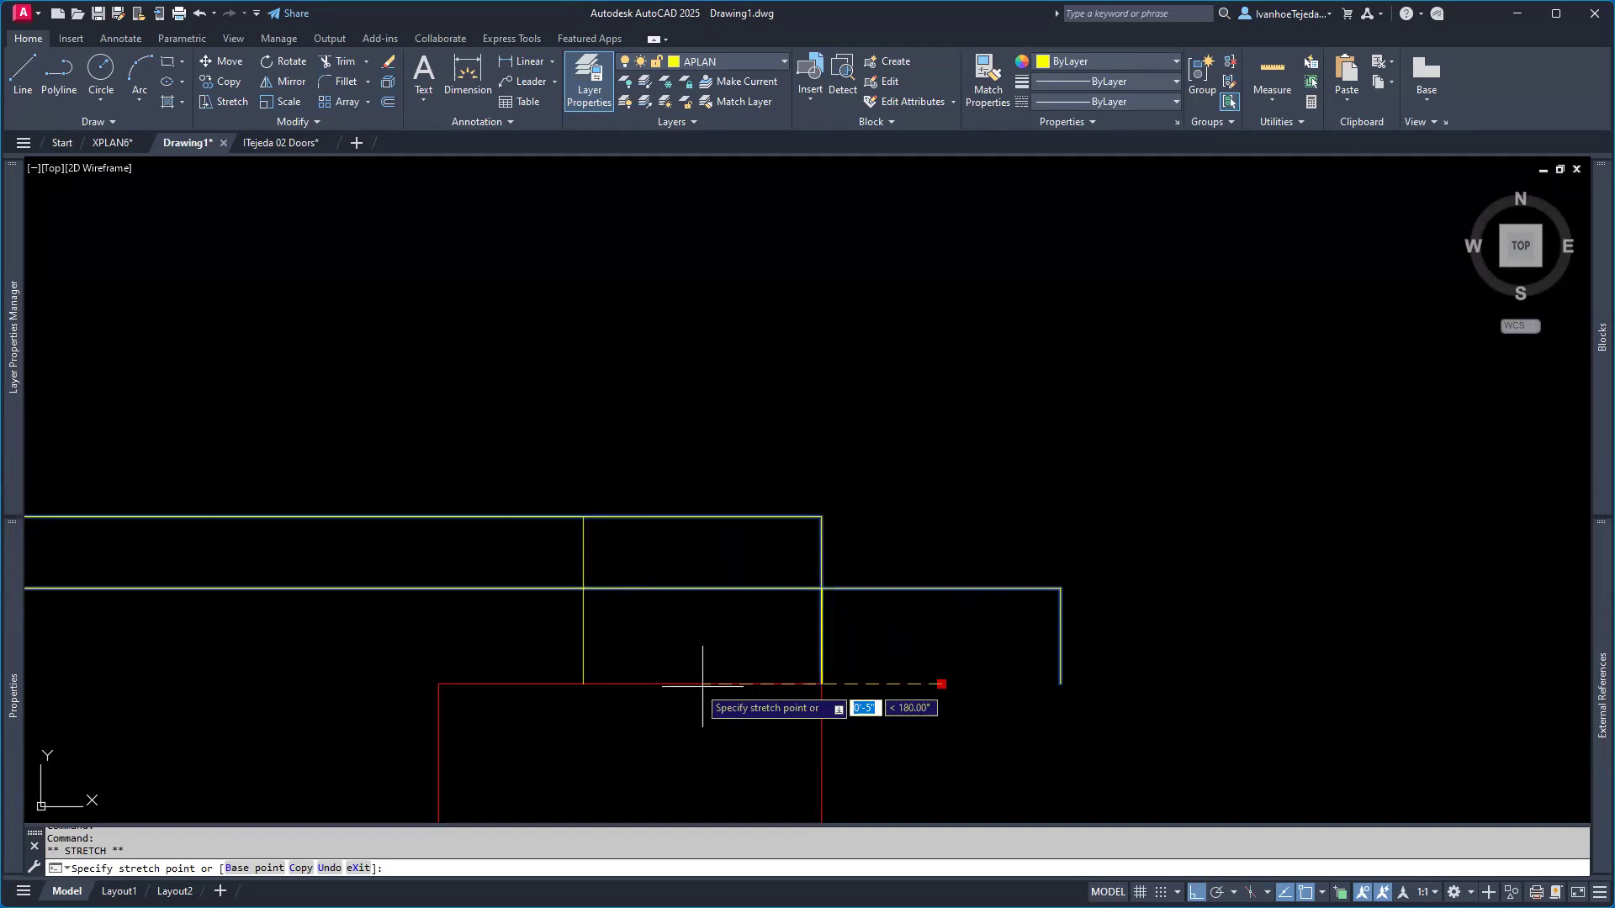
left_click(630, 683)
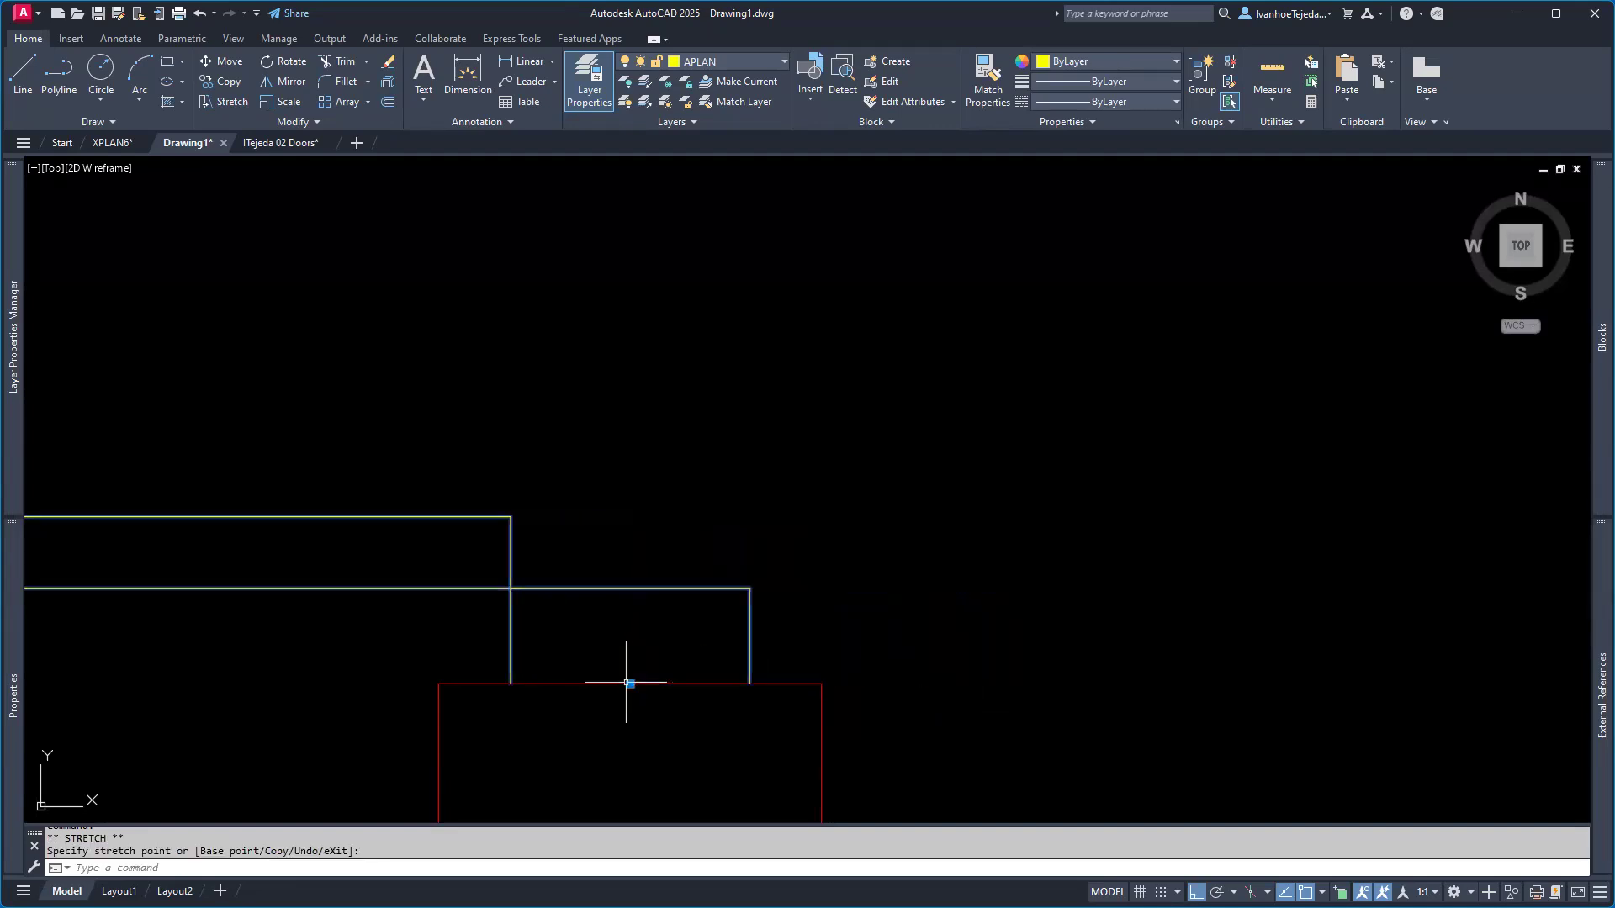
scroll(855, 577, "down", 5)
mouse_move(867, 477)
middle_mouse_down()
mouse_move(739, 634)
mouse_move(642, 642)
middle_mouse_up()
scroll(642, 642, "down", 2)
key("Escape")
key("Escape")
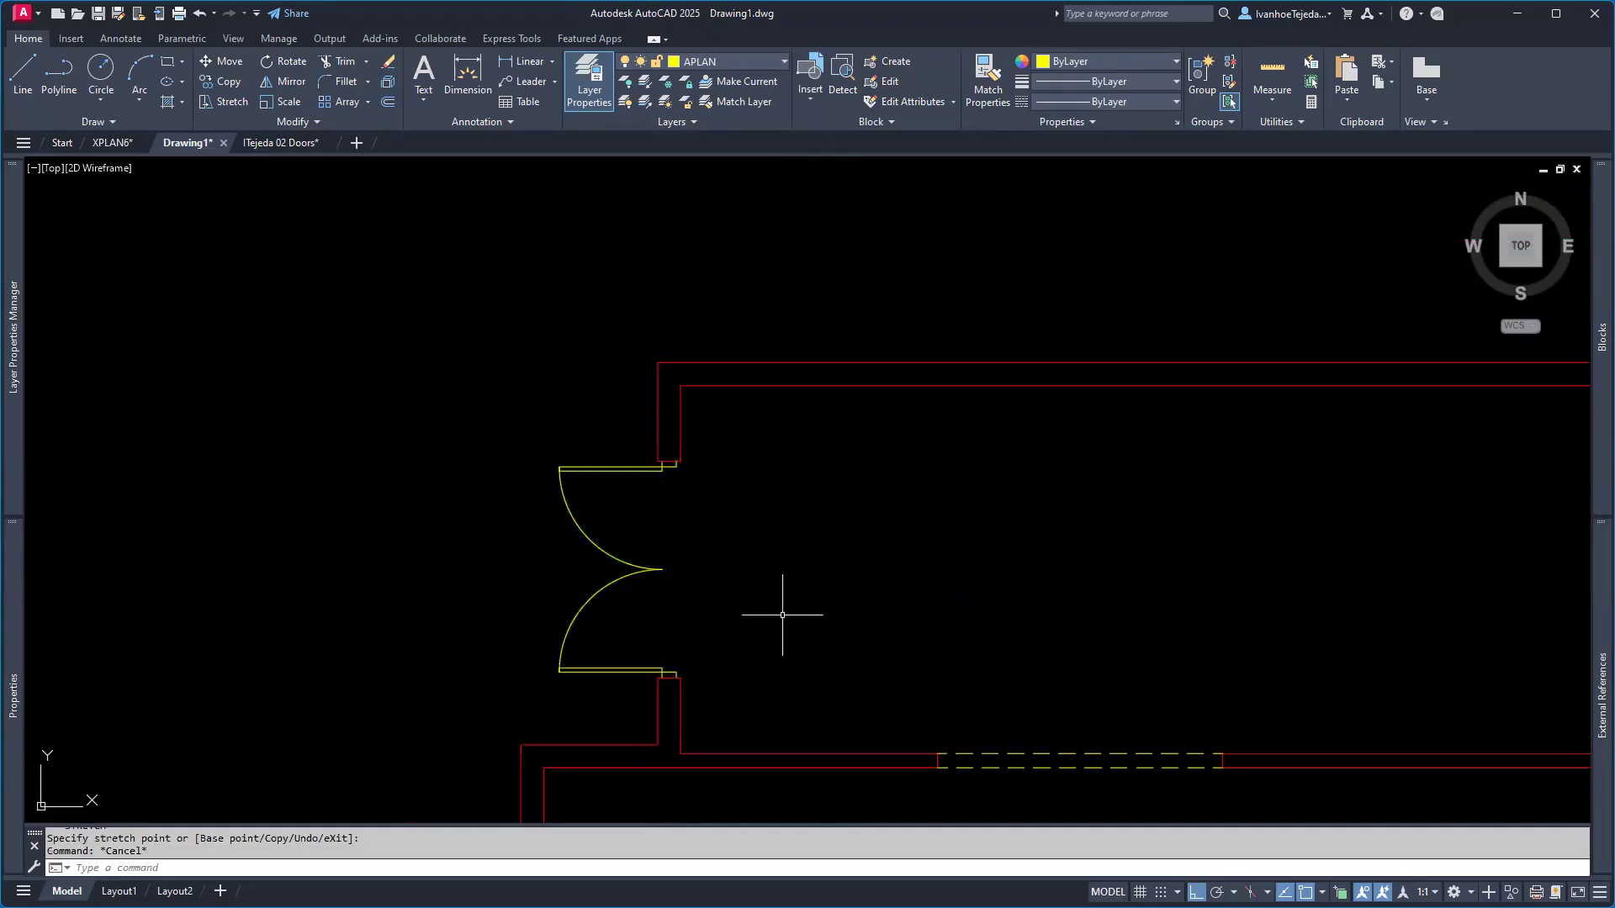
scroll(673, 492, "down", 3)
middle_click_drag(720, 479, 703, 468)
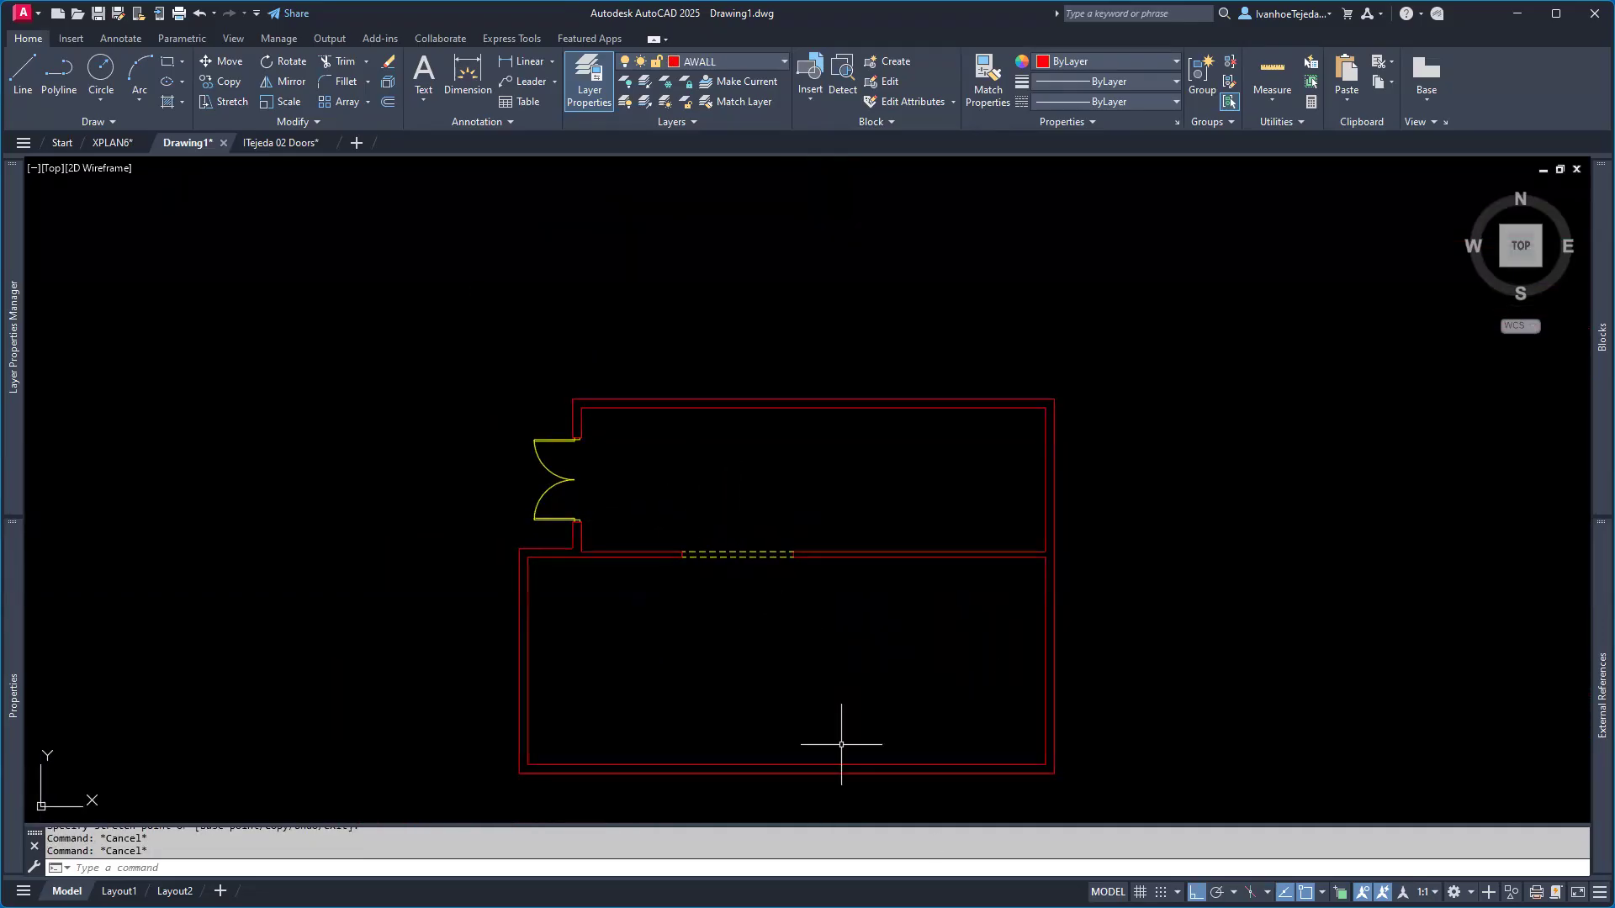
key("alt+Tab")
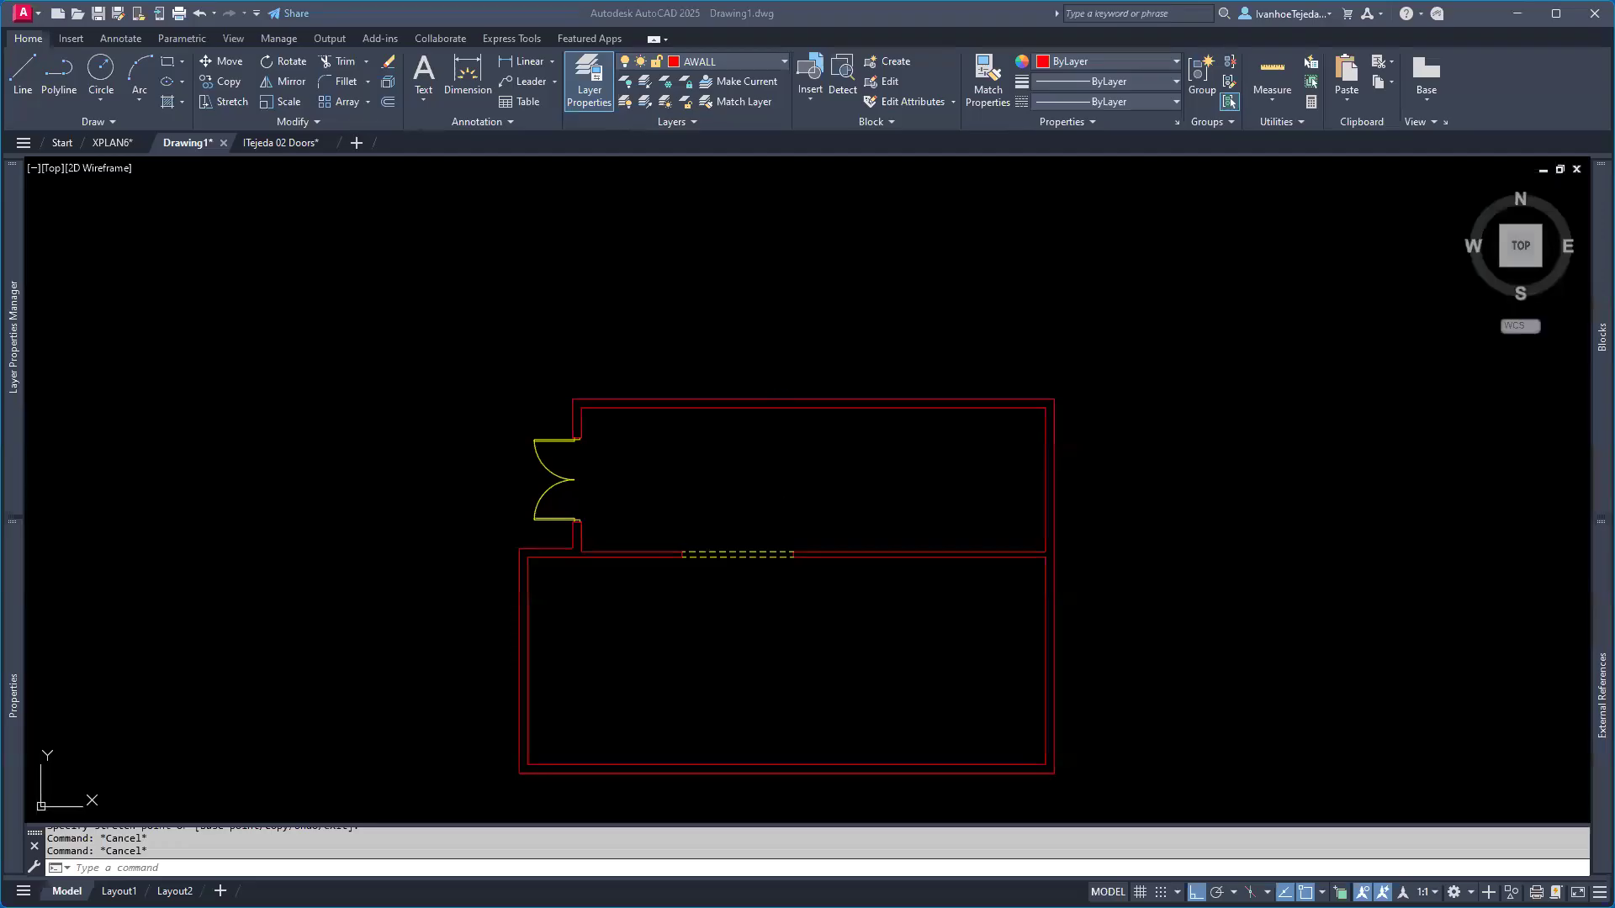
left_click(765, 370)
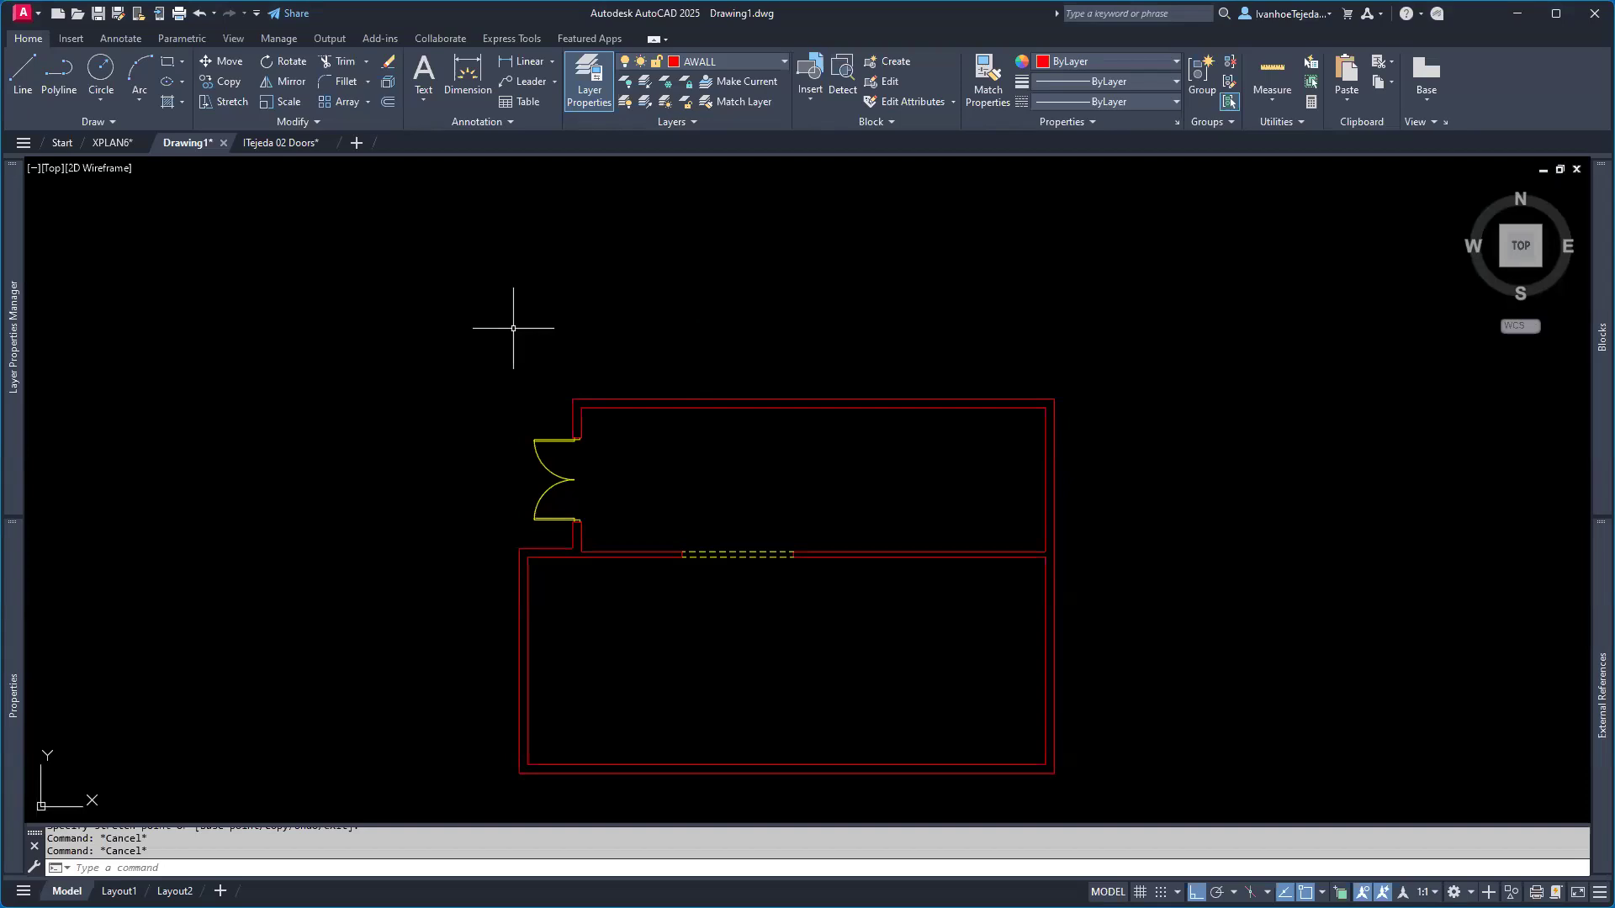
key("alt+Tab")
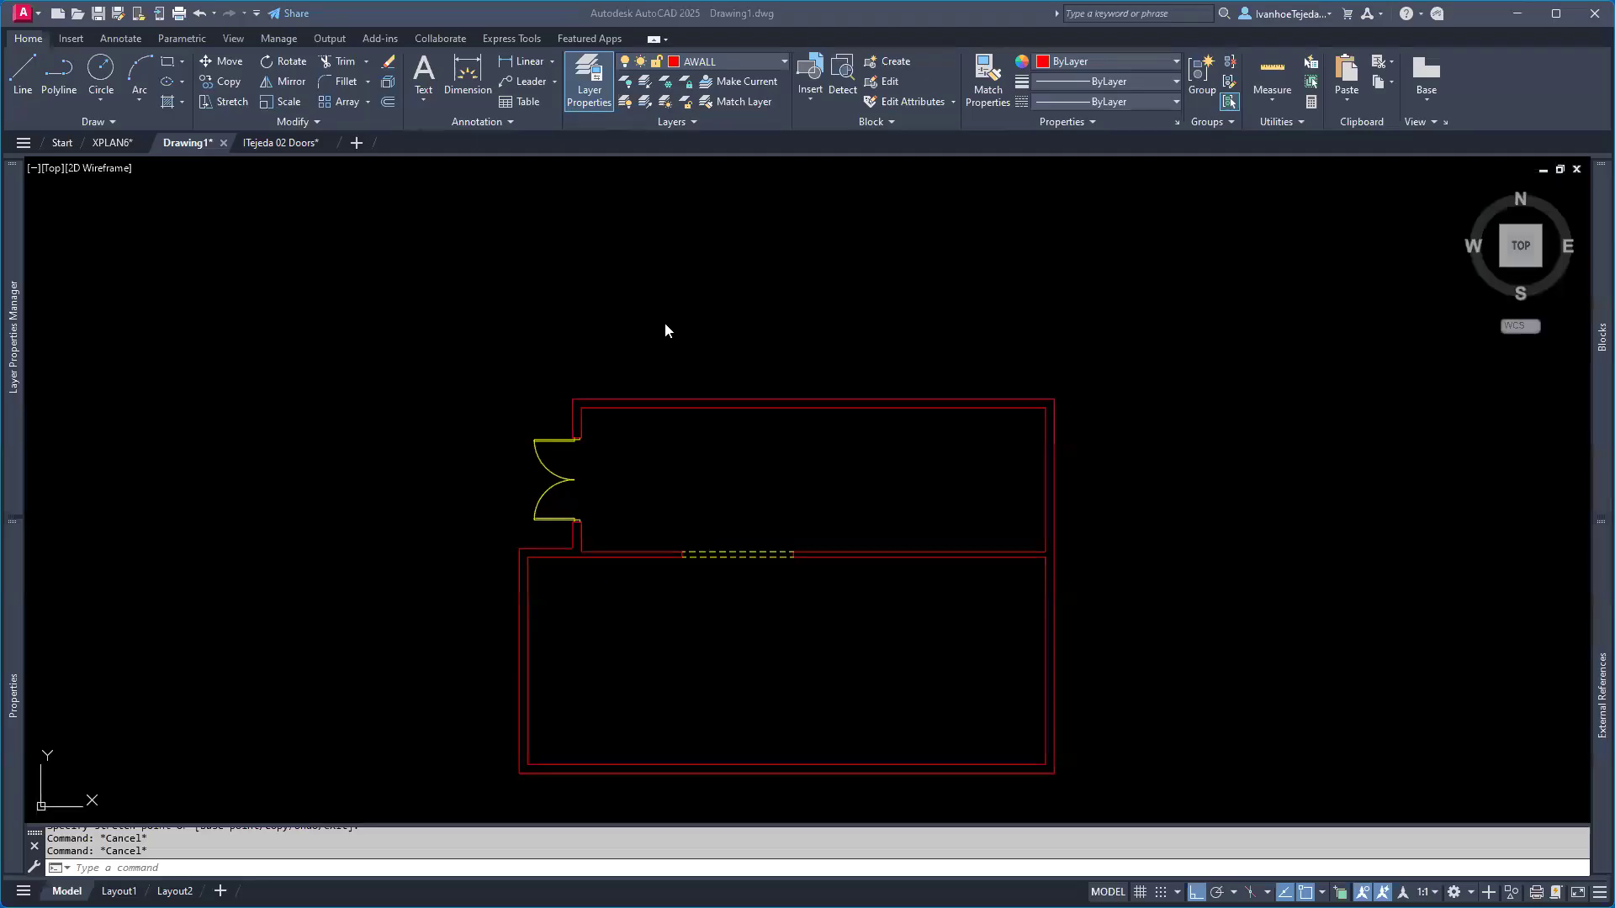
left_click(650, 334)
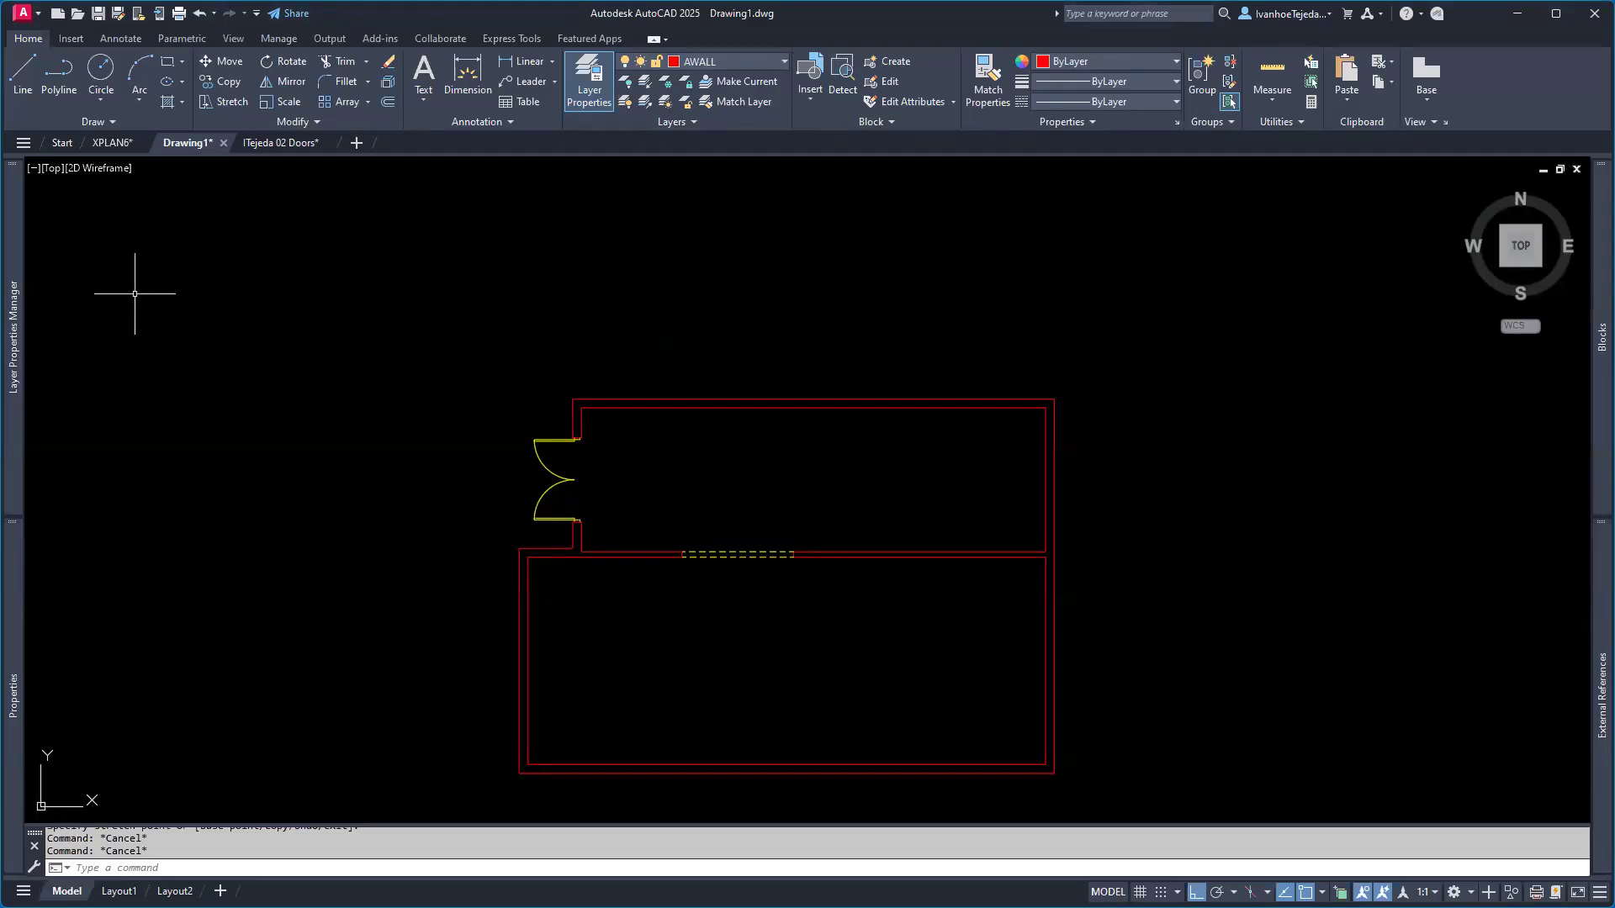
- Load Sample Bathroom.dwg as the source file for the block library
left_click(72, 40)
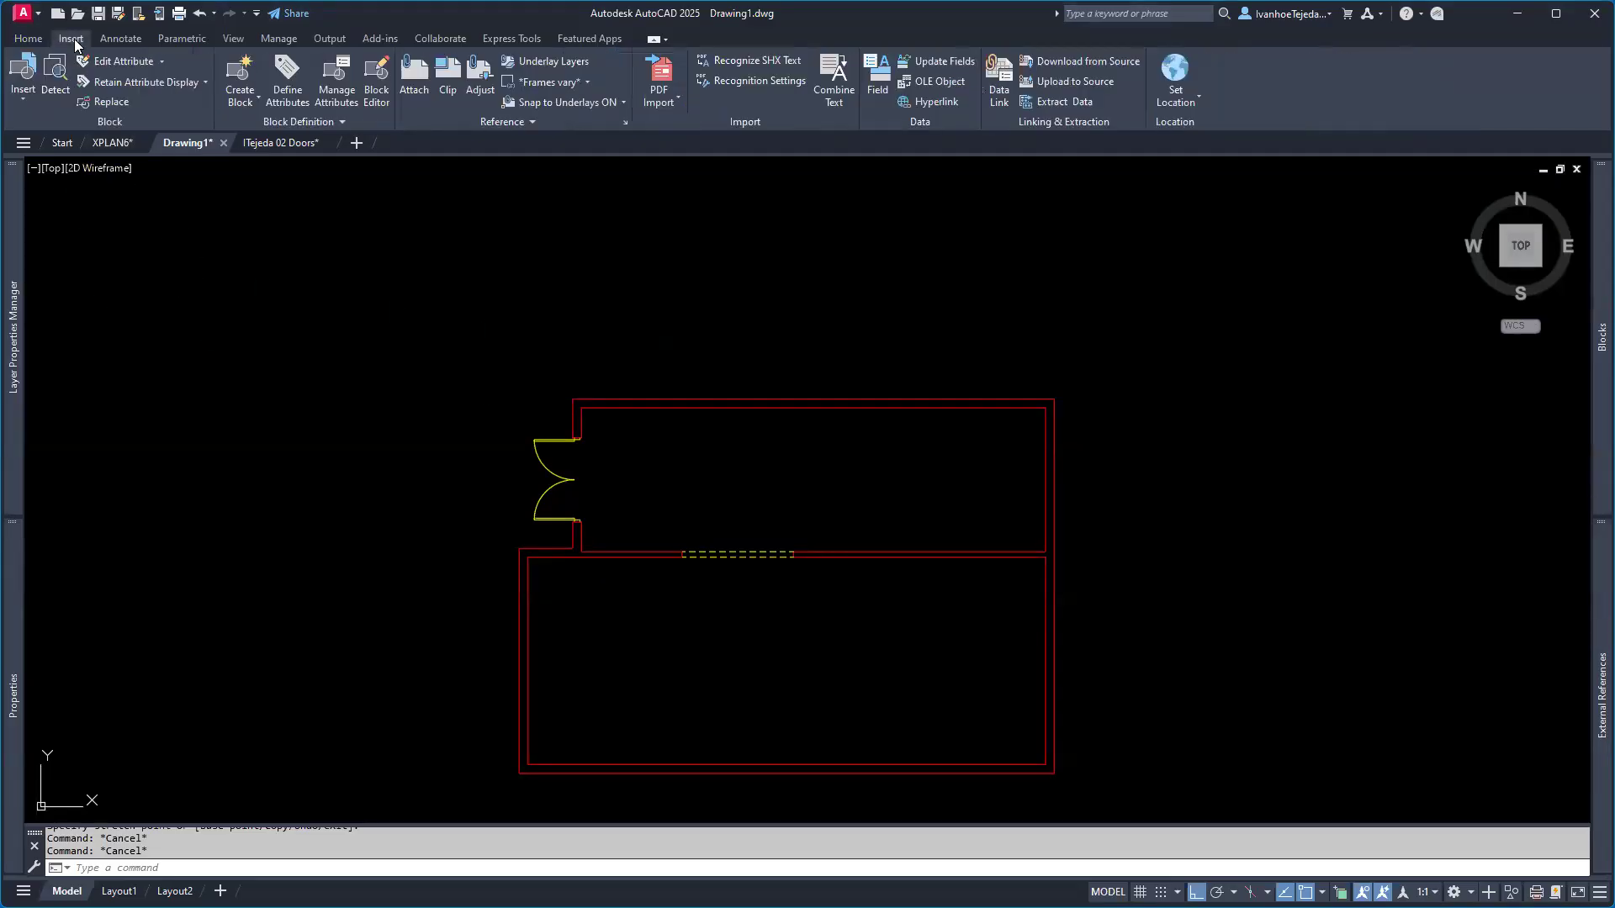
left_click(24, 100)
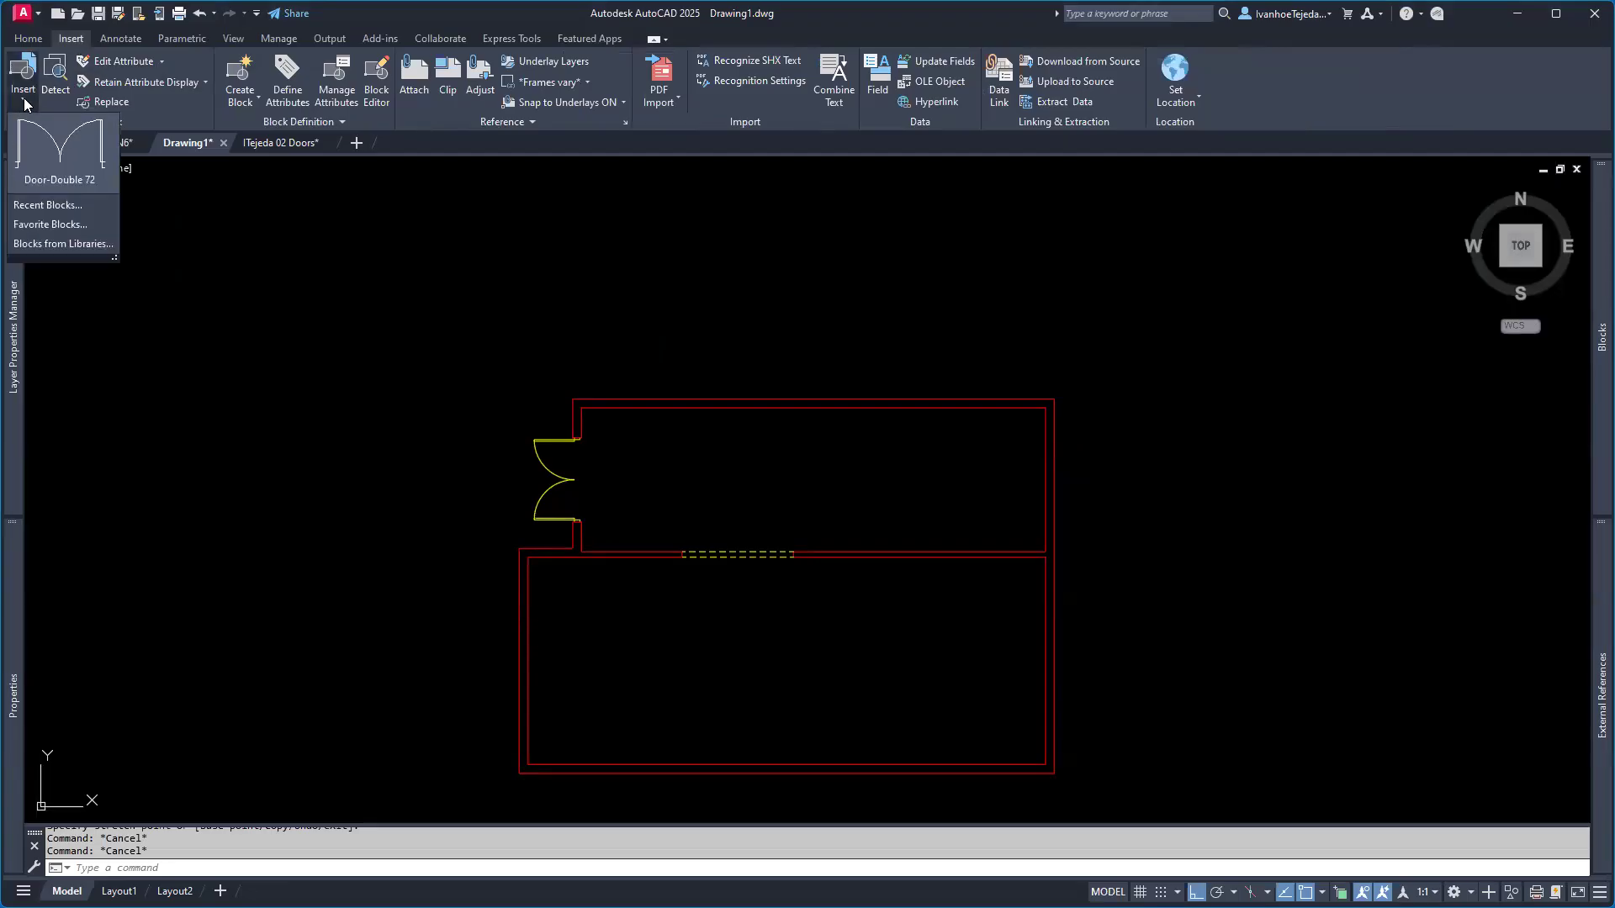
left_click(70, 246)
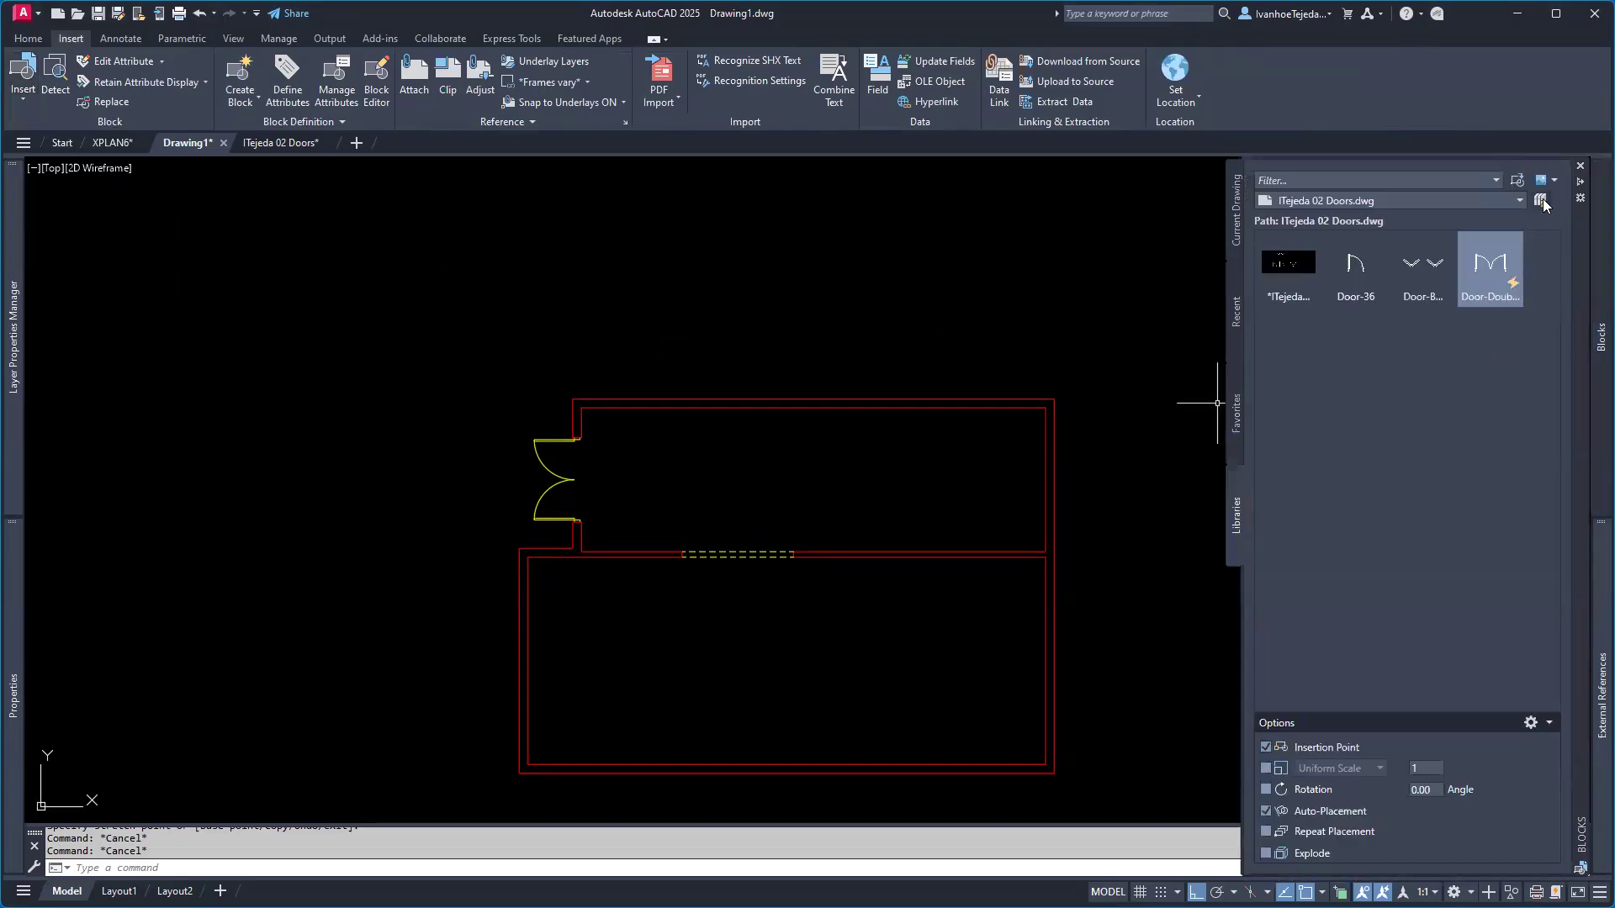
left_click(1542, 202)
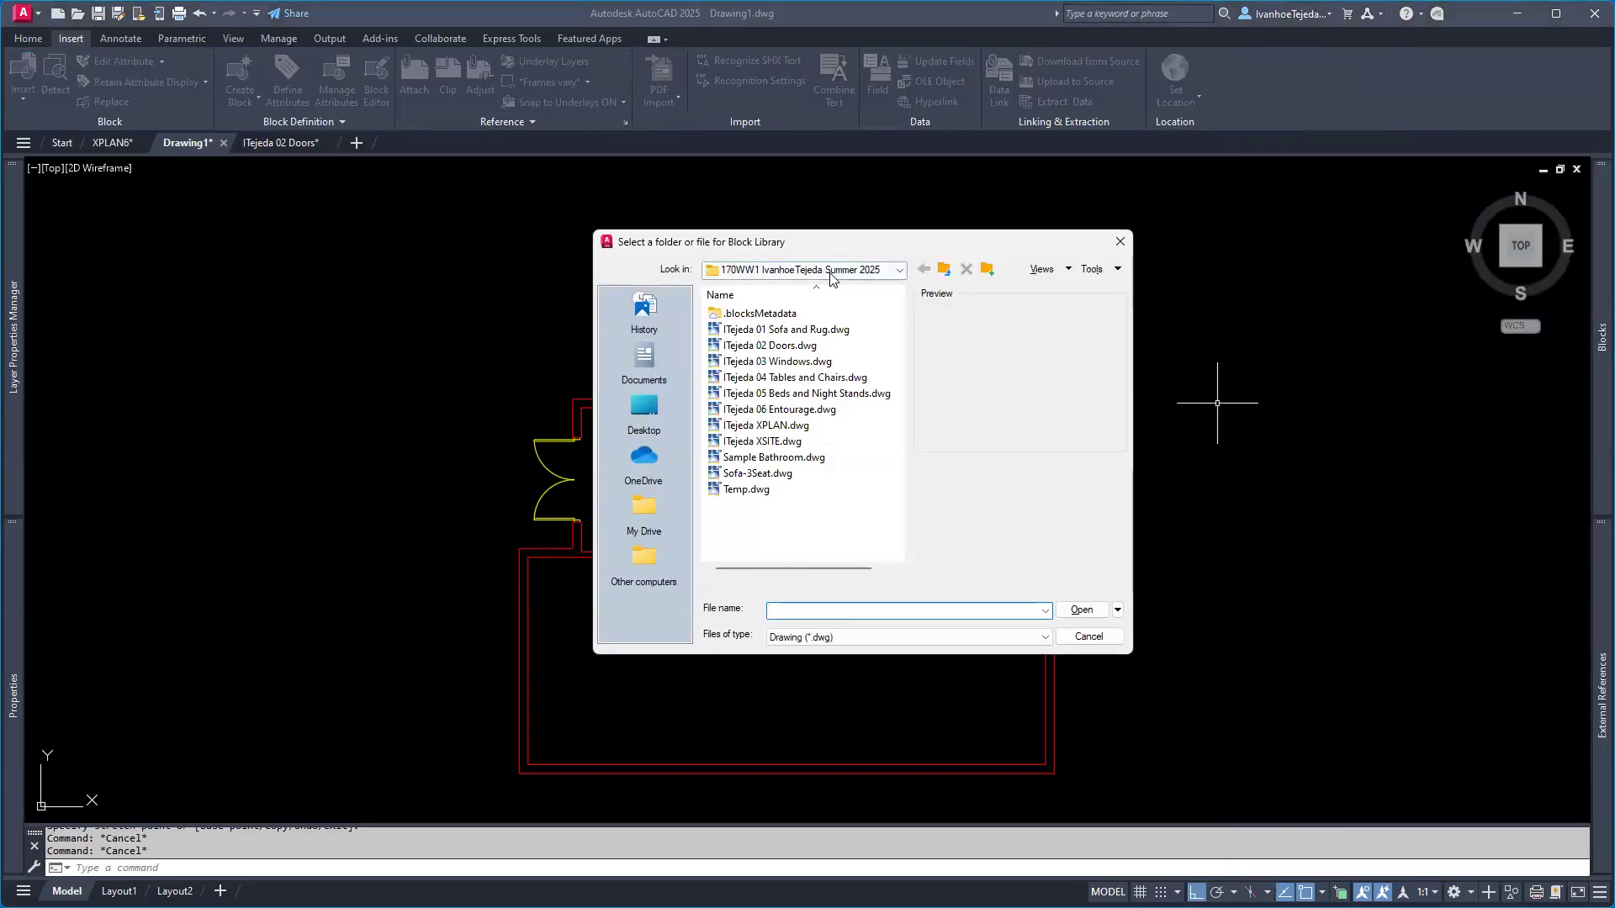
left_click(786, 458)
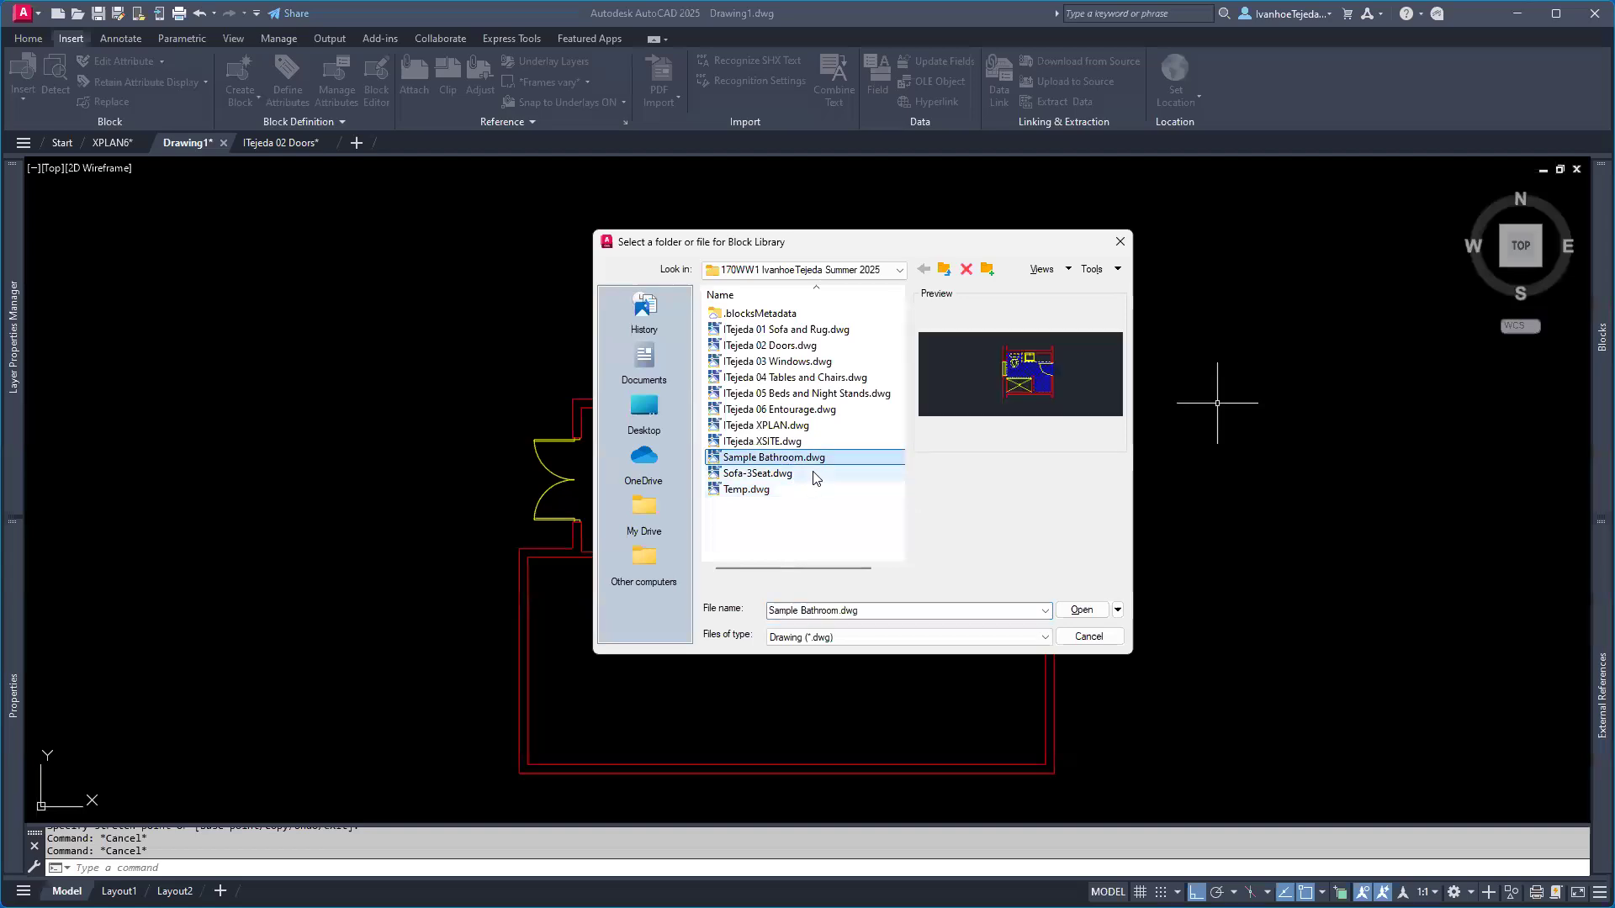
left_click(1083, 611)
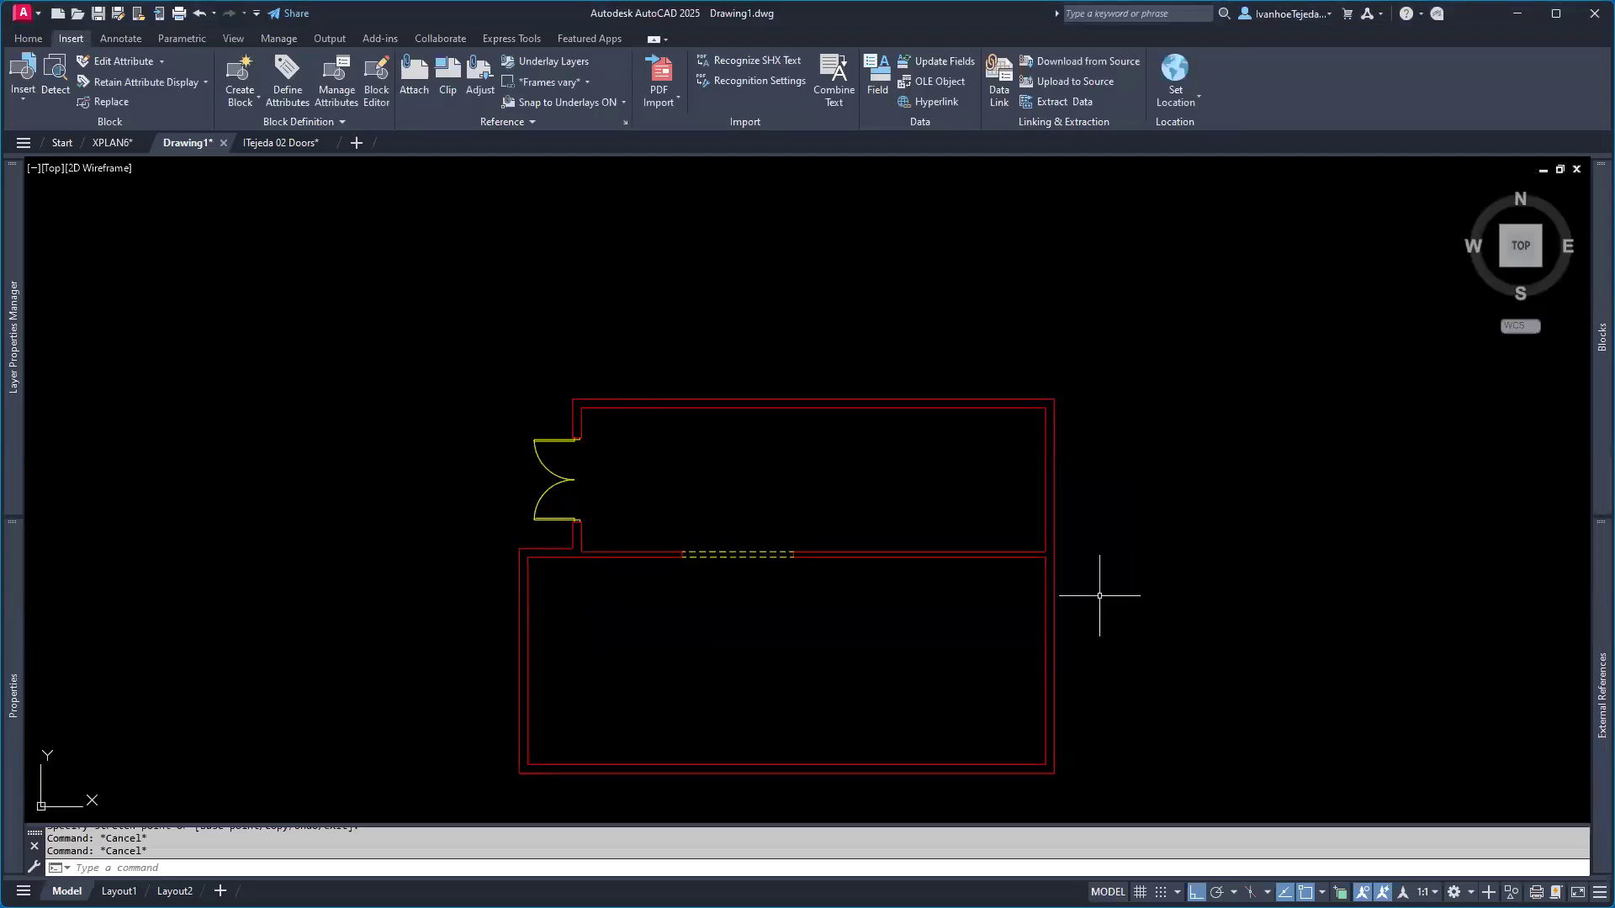
- Insert the whole Sample Bathroom drawing as a block in the empty space above the floor plan
mouse_move(1589, 379)
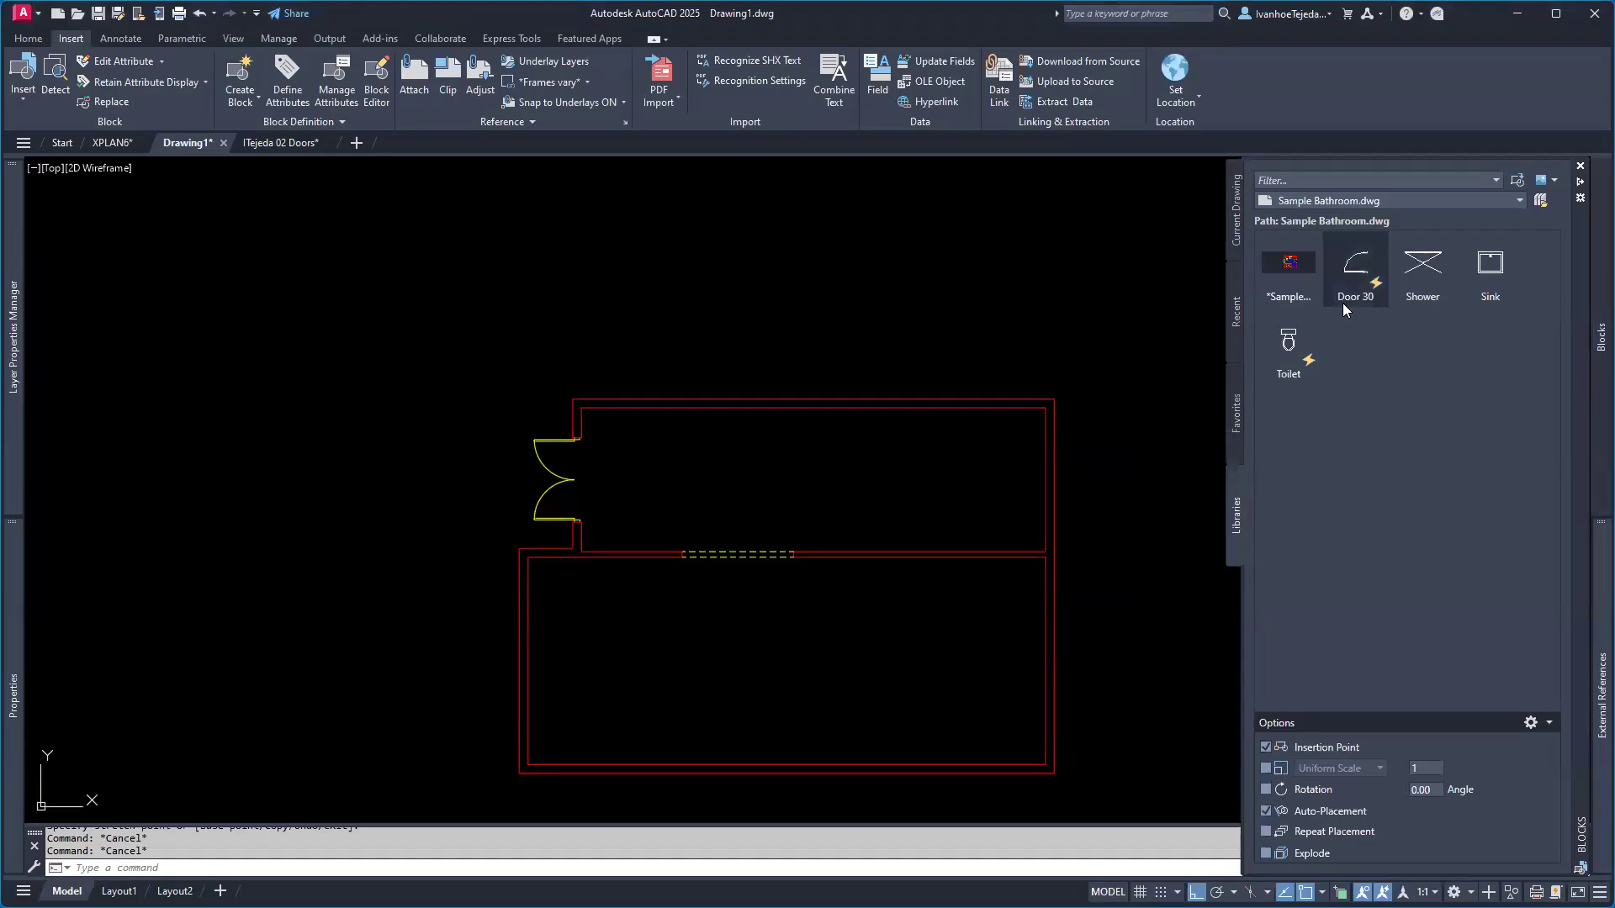
mouse_move(1344, 305)
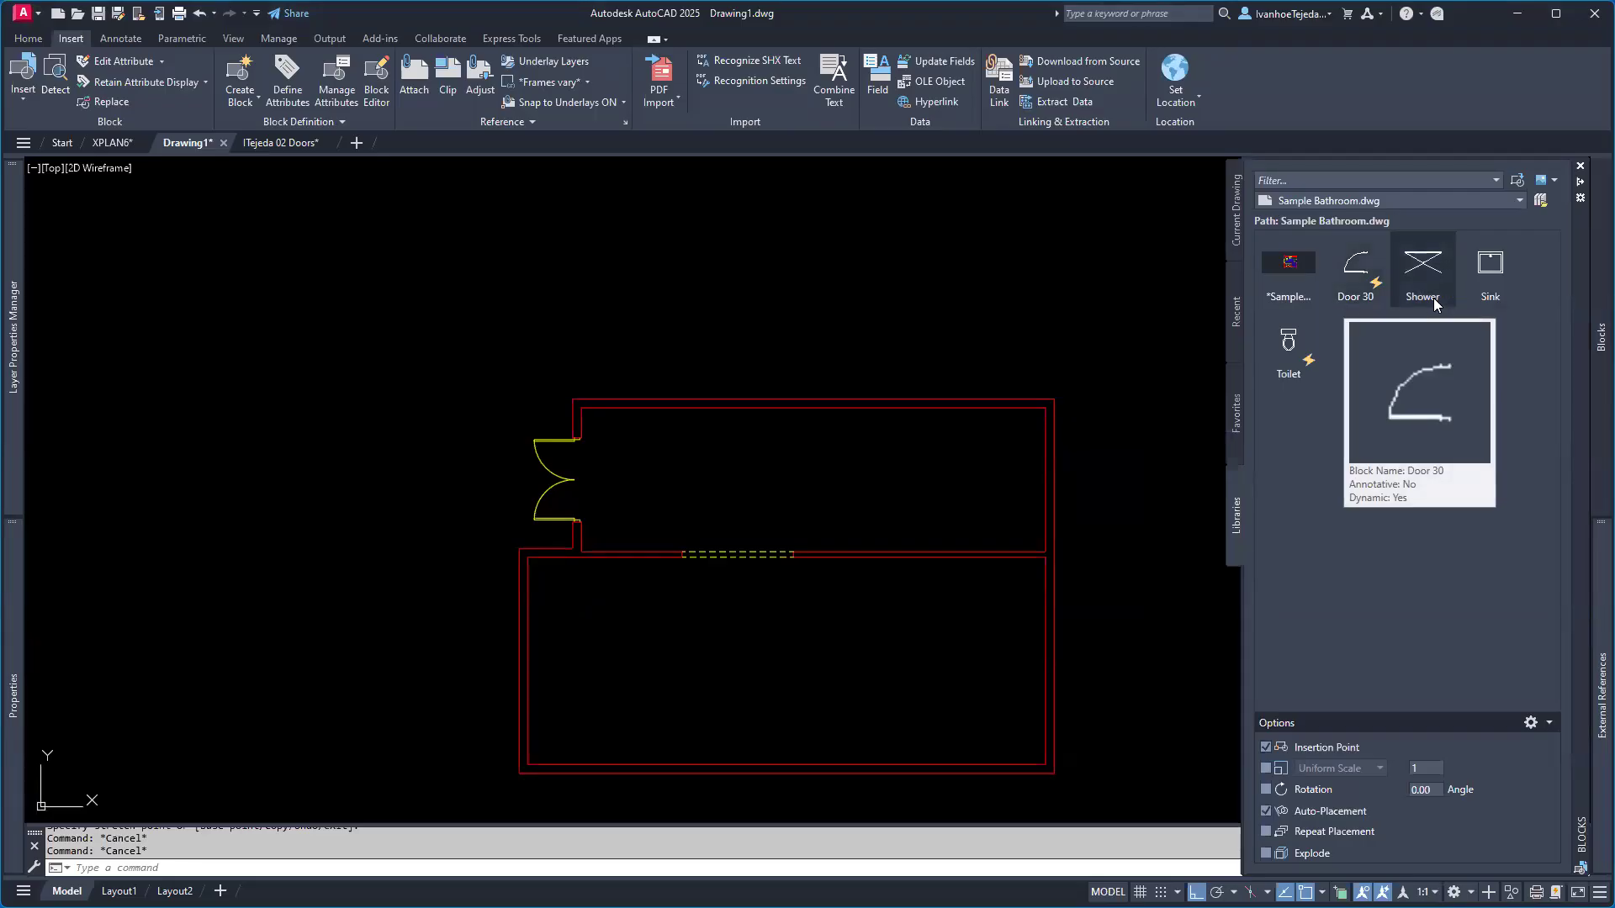
mouse_move(1434, 301)
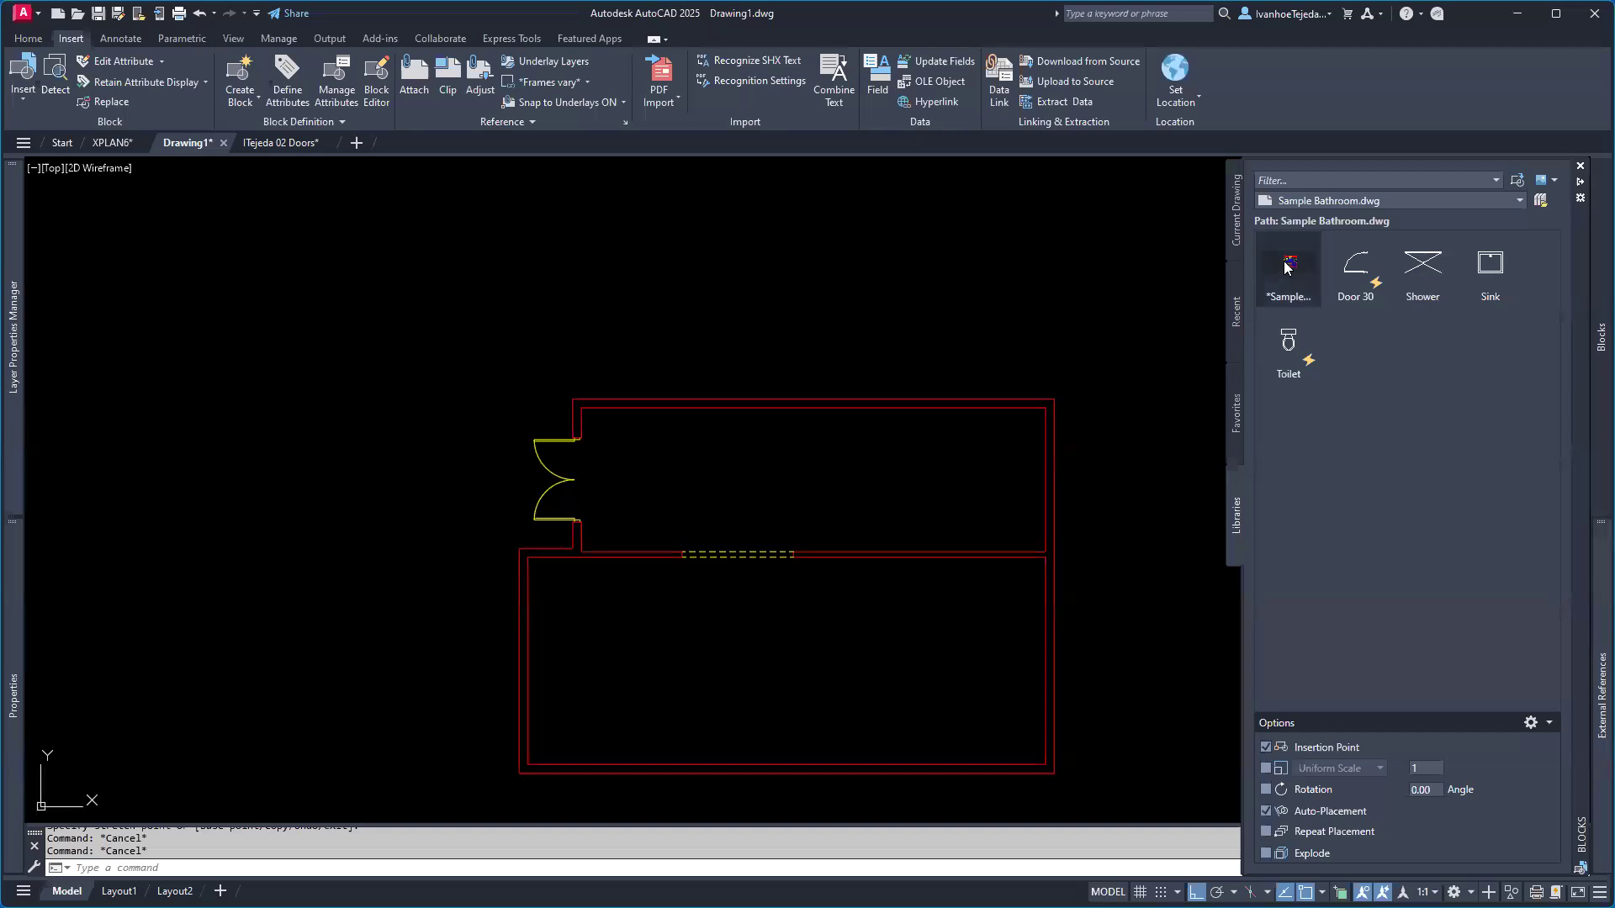
mouse_move(1285, 268)
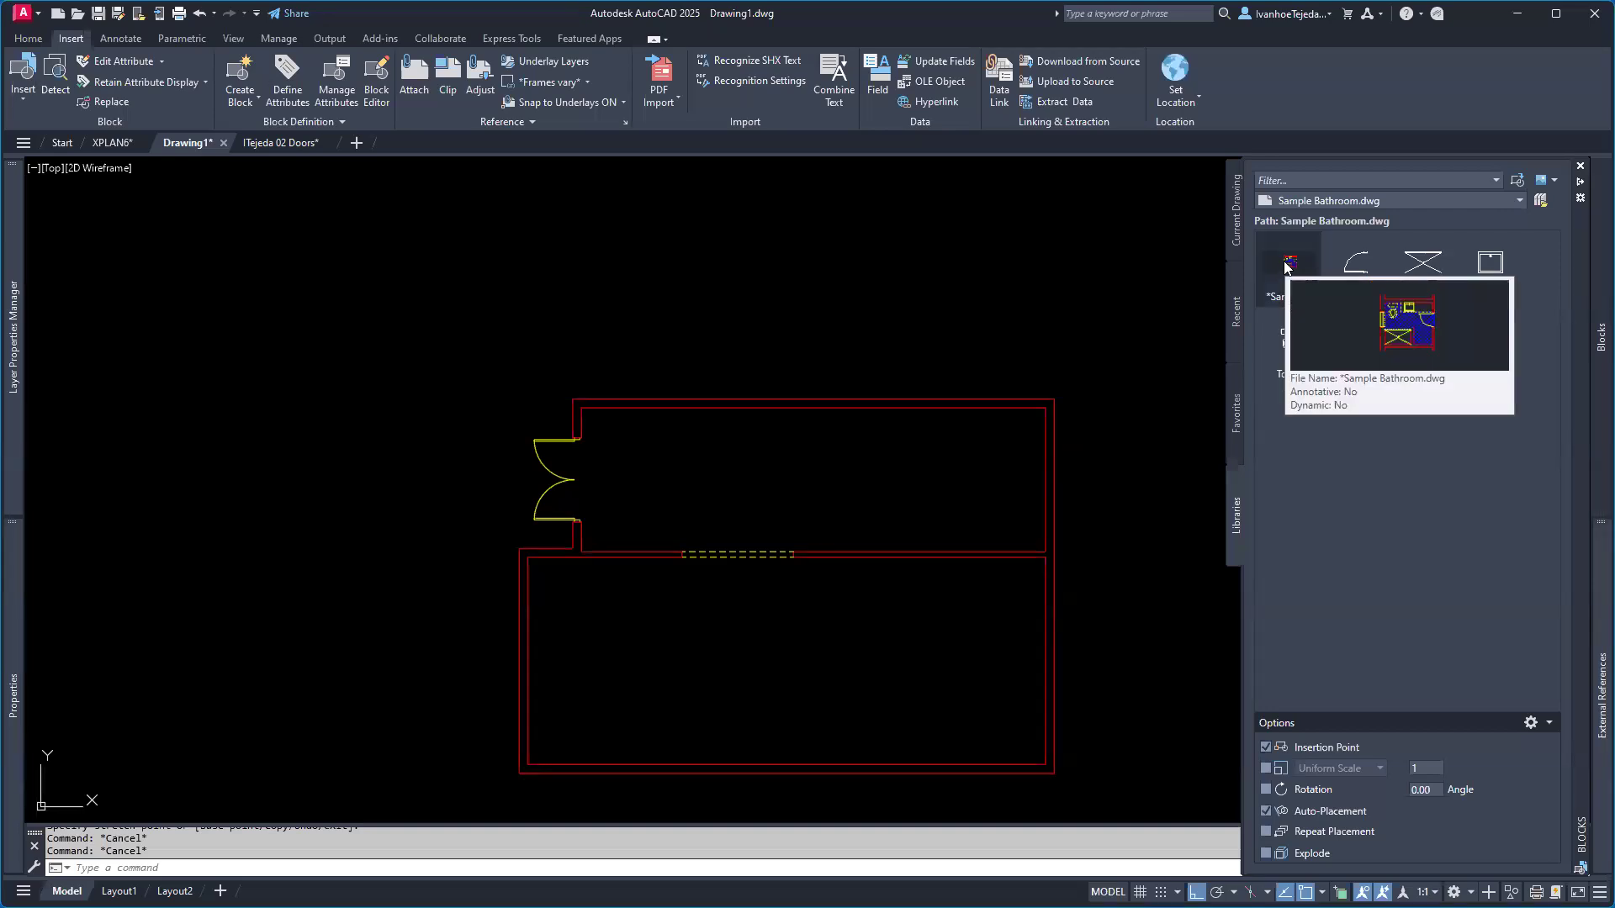
left_click_drag(1289, 267, 775, 313)
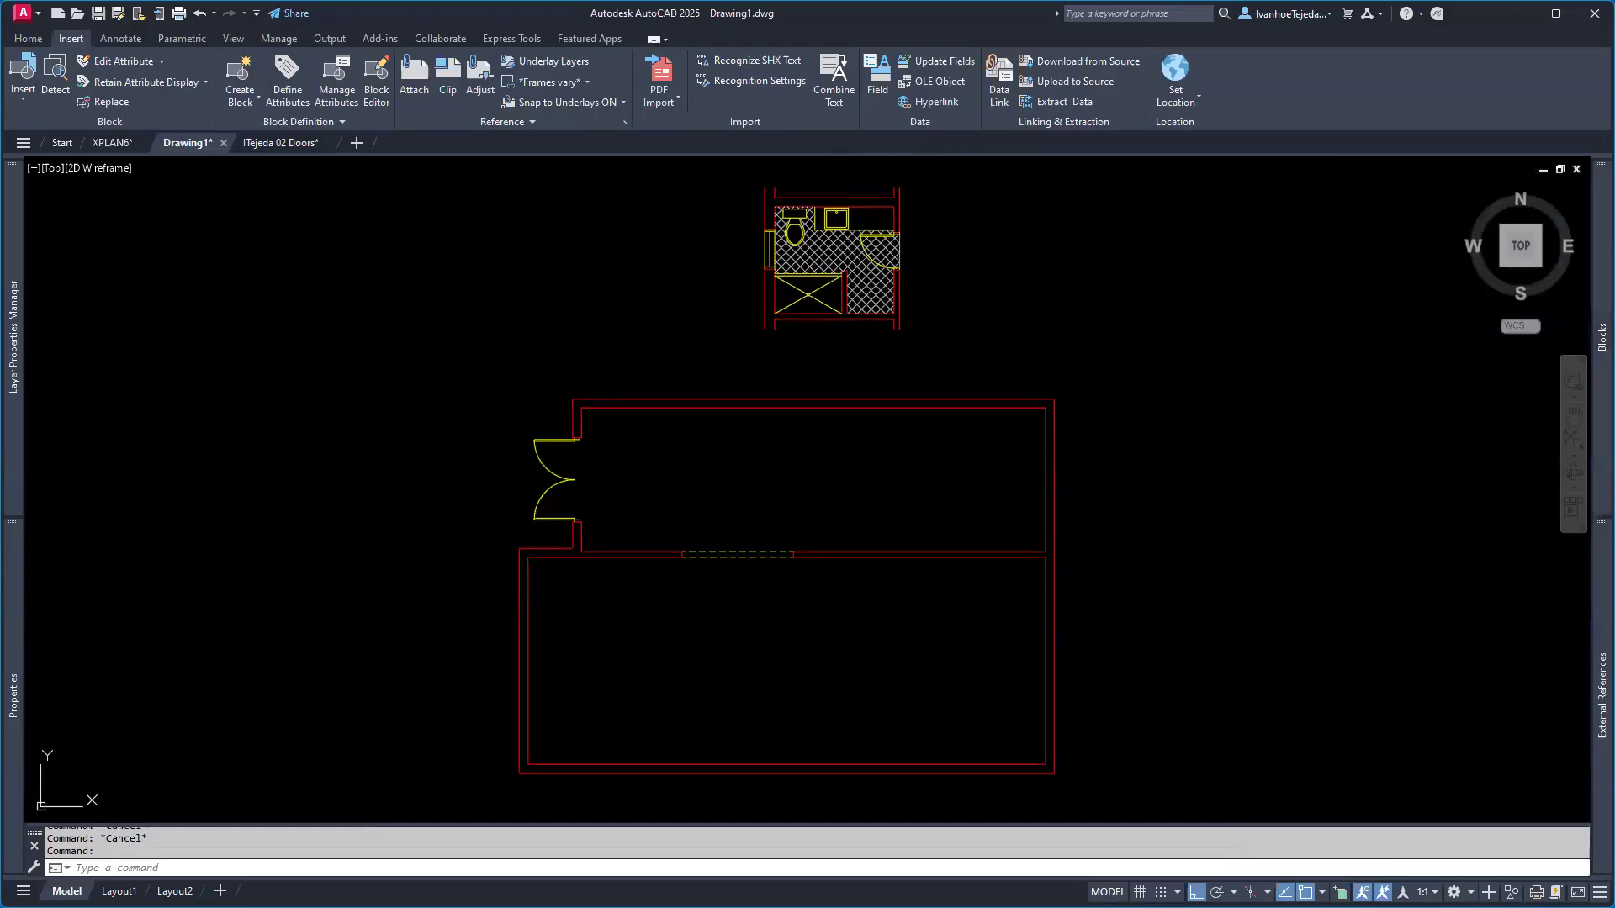
scroll(930, 317, "up", 2)
scroll(901, 344, "up", 2)
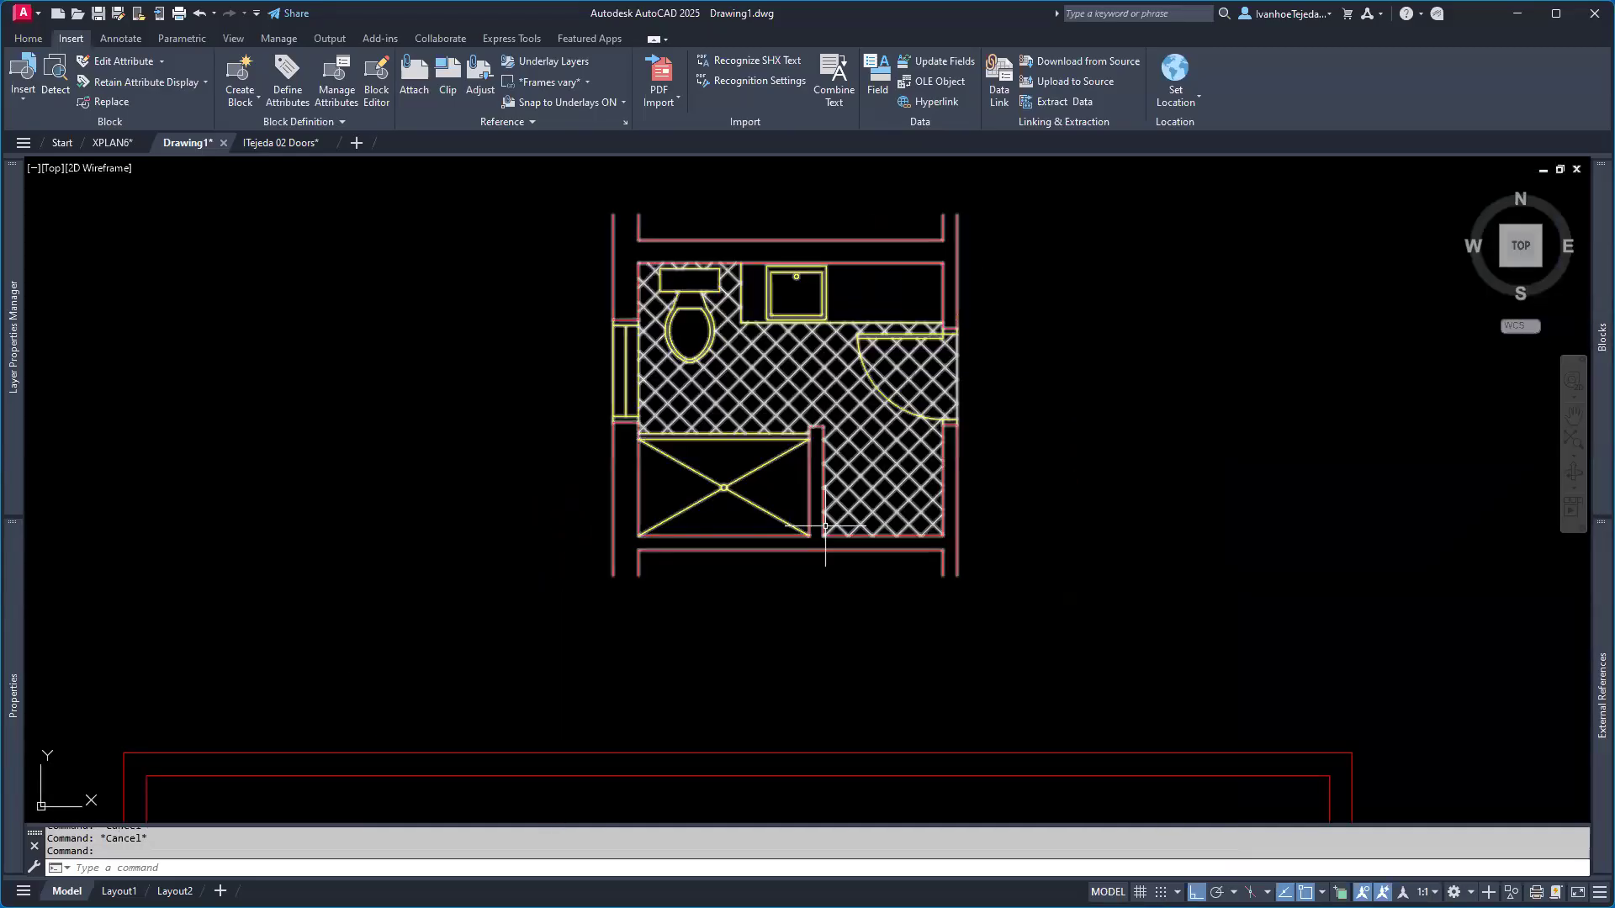
scroll(882, 519, "down", 2)
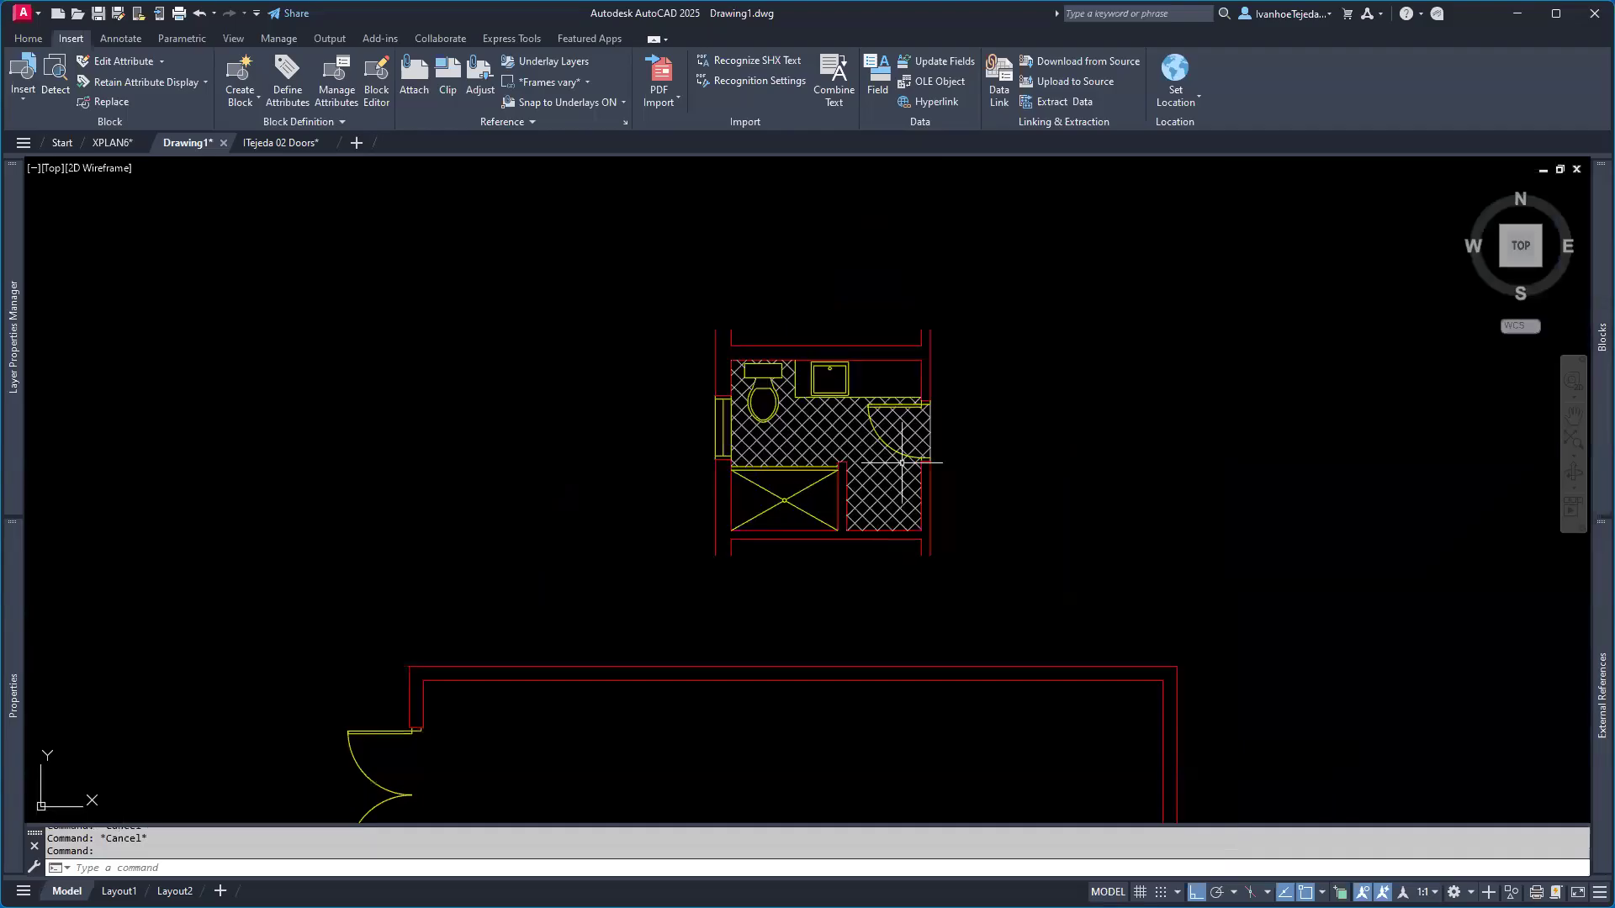
- Examine the bathroom's position and orientation in the XPLAN6 drawing, and return to Drawing1
left_click(112, 143)
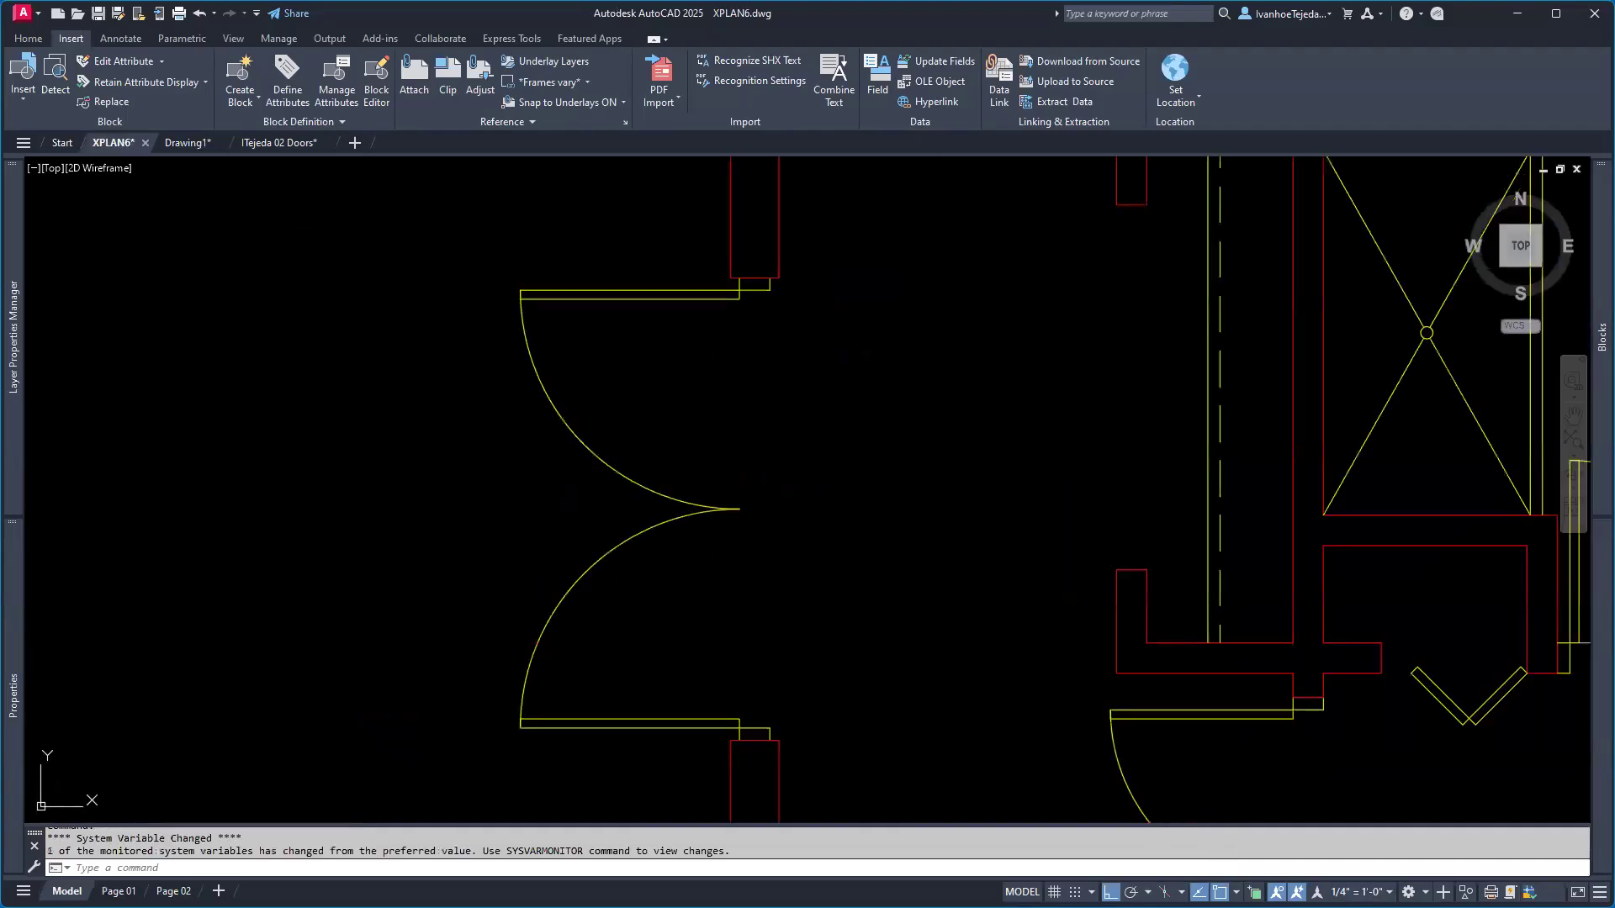
scroll(1182, 468, "down", 2)
middle_click_drag(1182, 468, 894, 467)
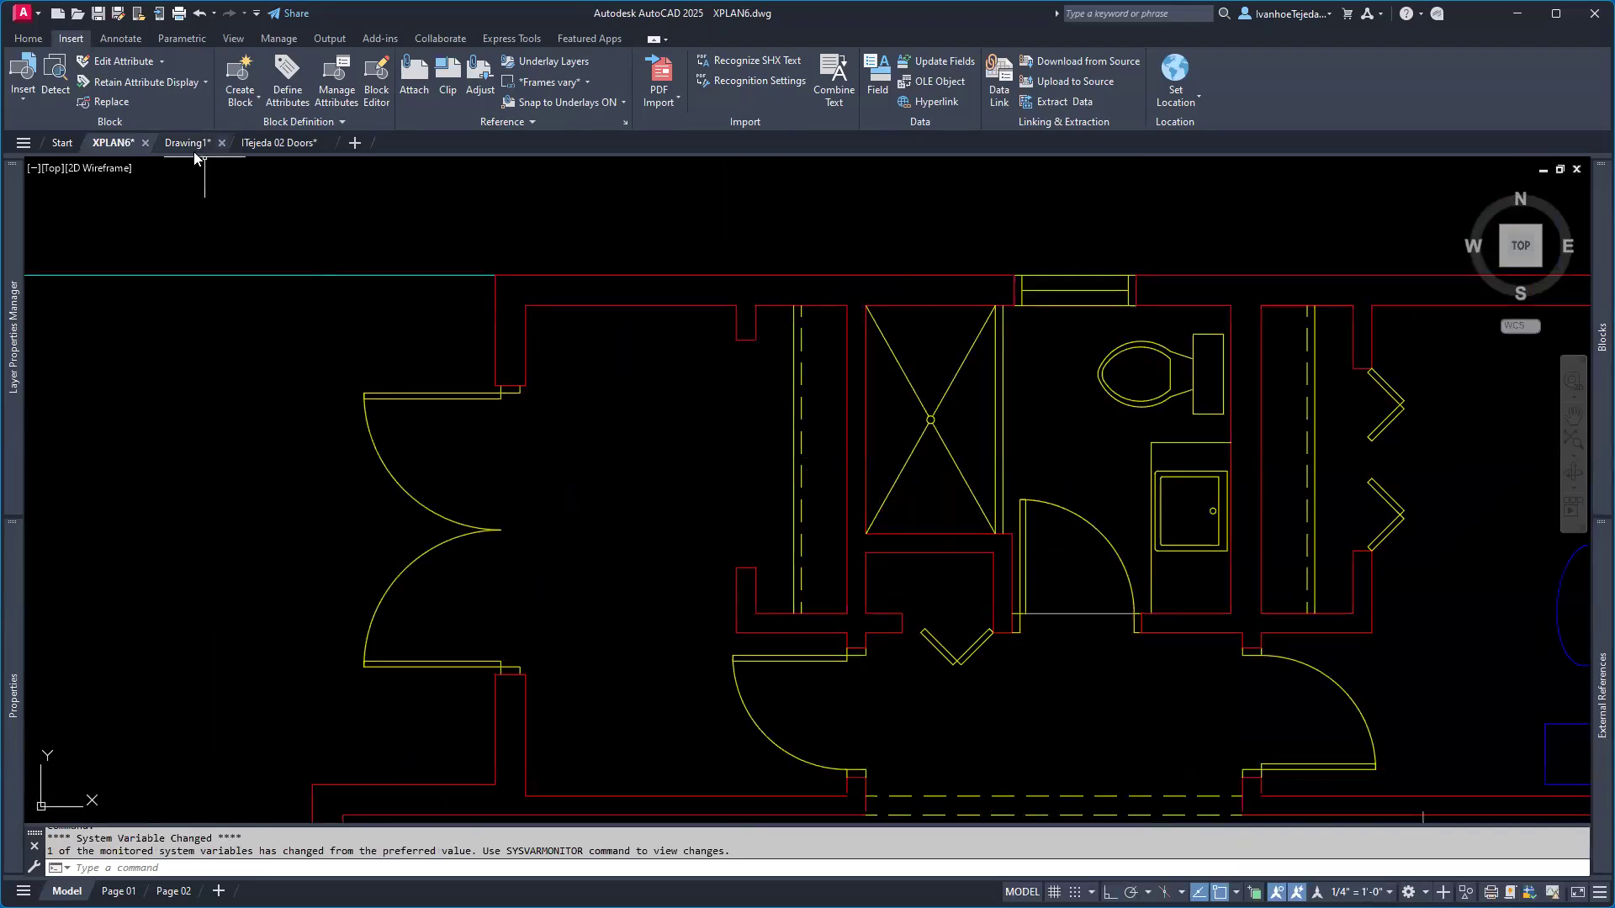
mouse_move(194, 149)
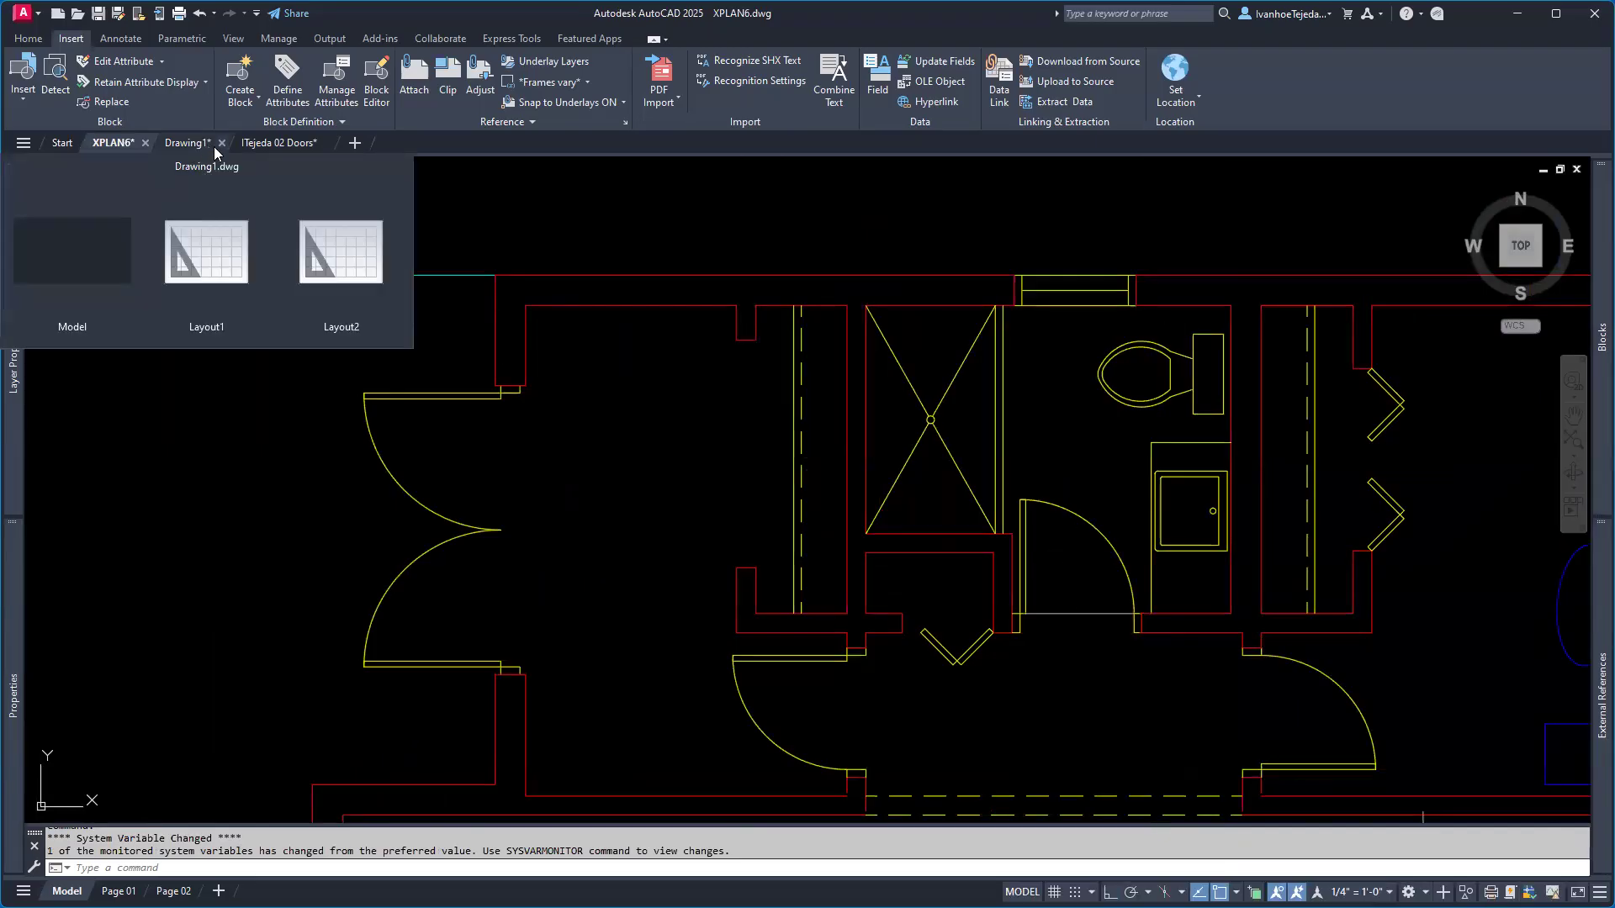
left_click(191, 147)
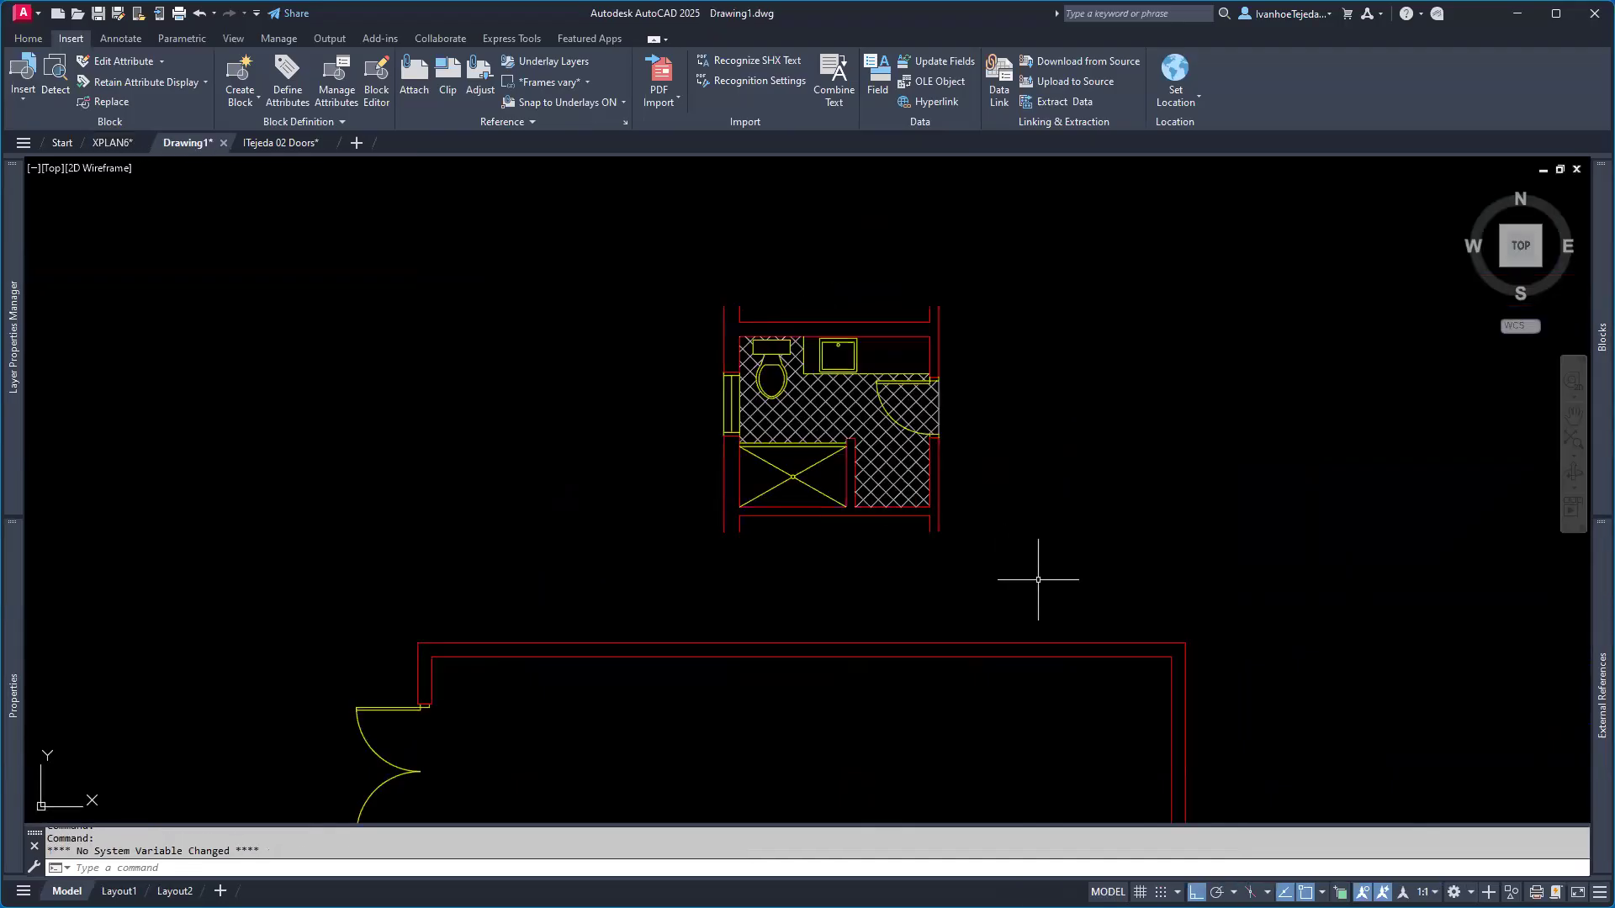
- Rotate the bathroom block 90° clockwise about a point near its middle so its door faces the floor plan
left_click(883, 337)
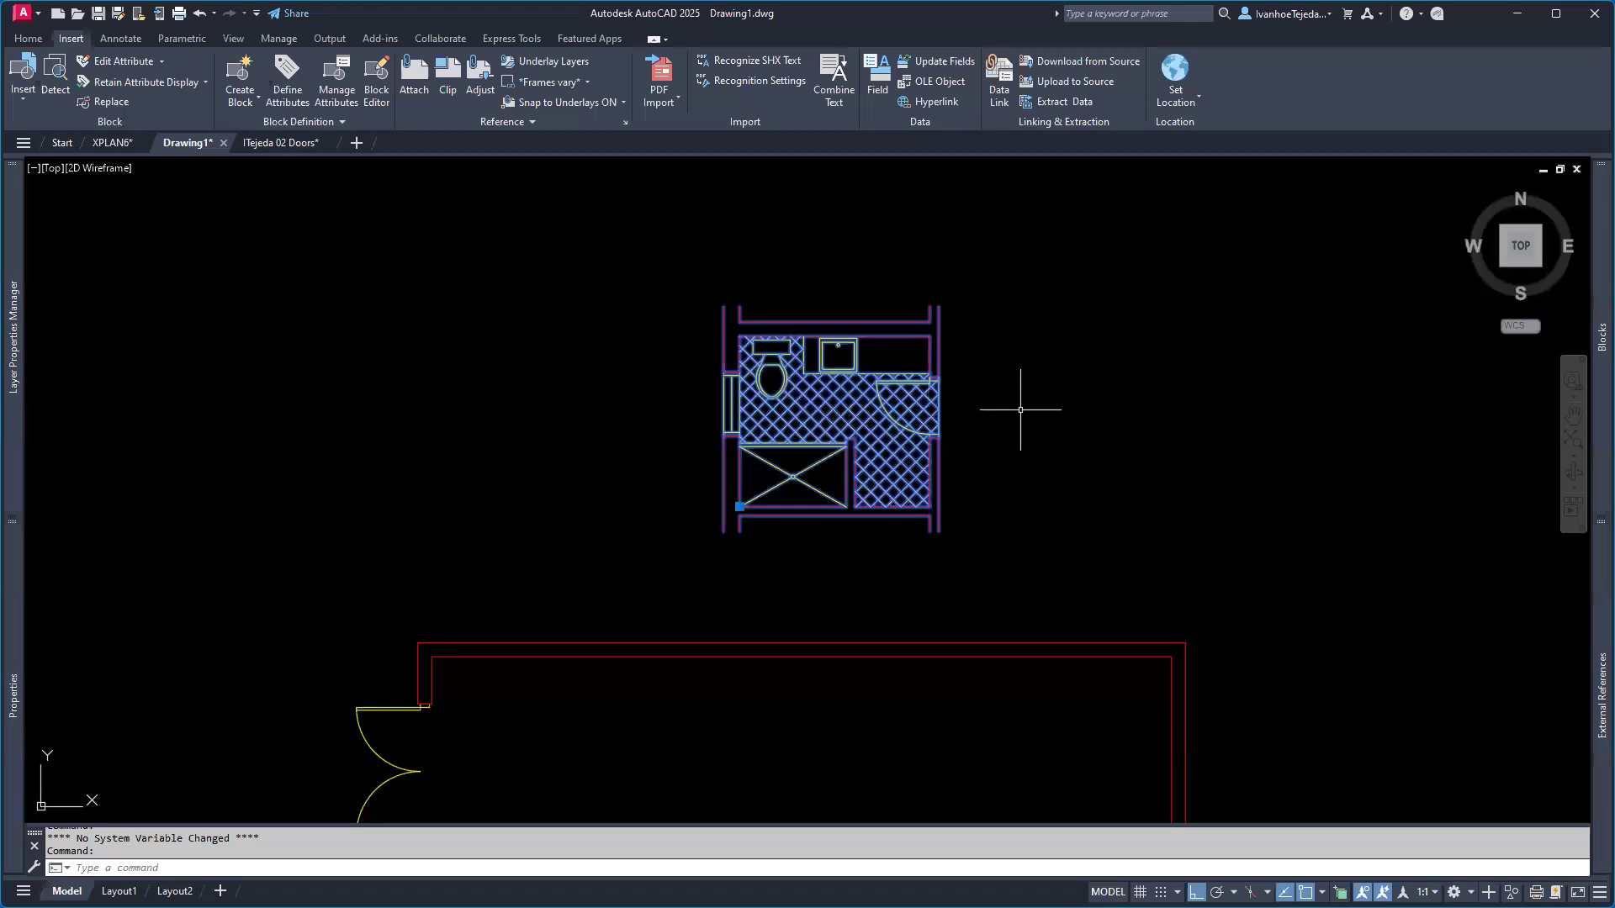
type("ro")
key("Return")
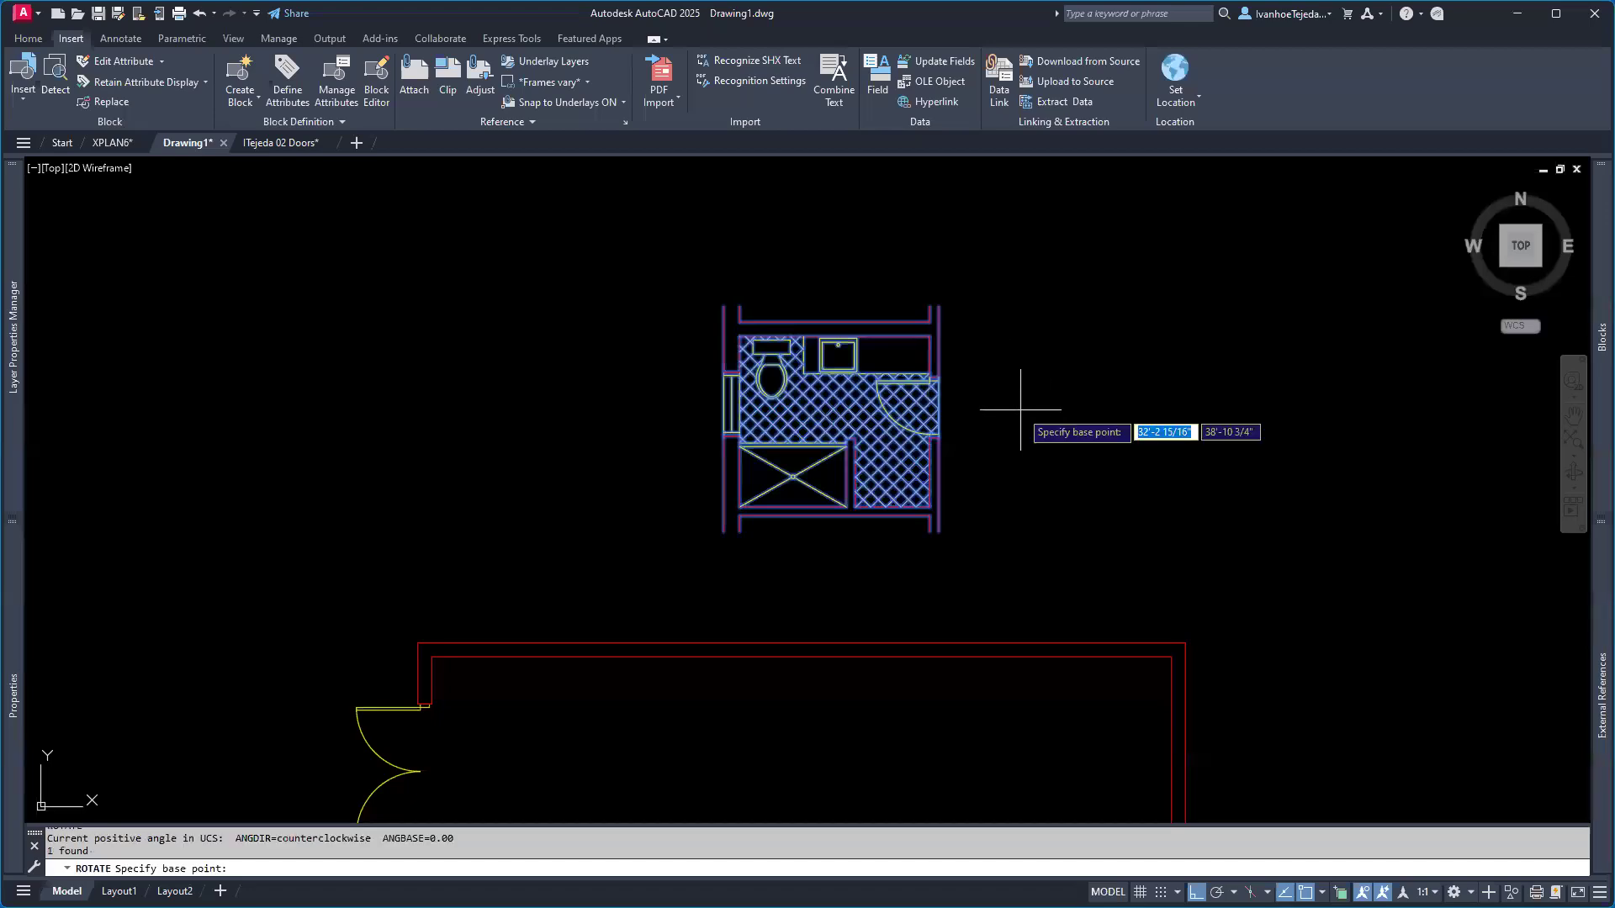
left_click(839, 407)
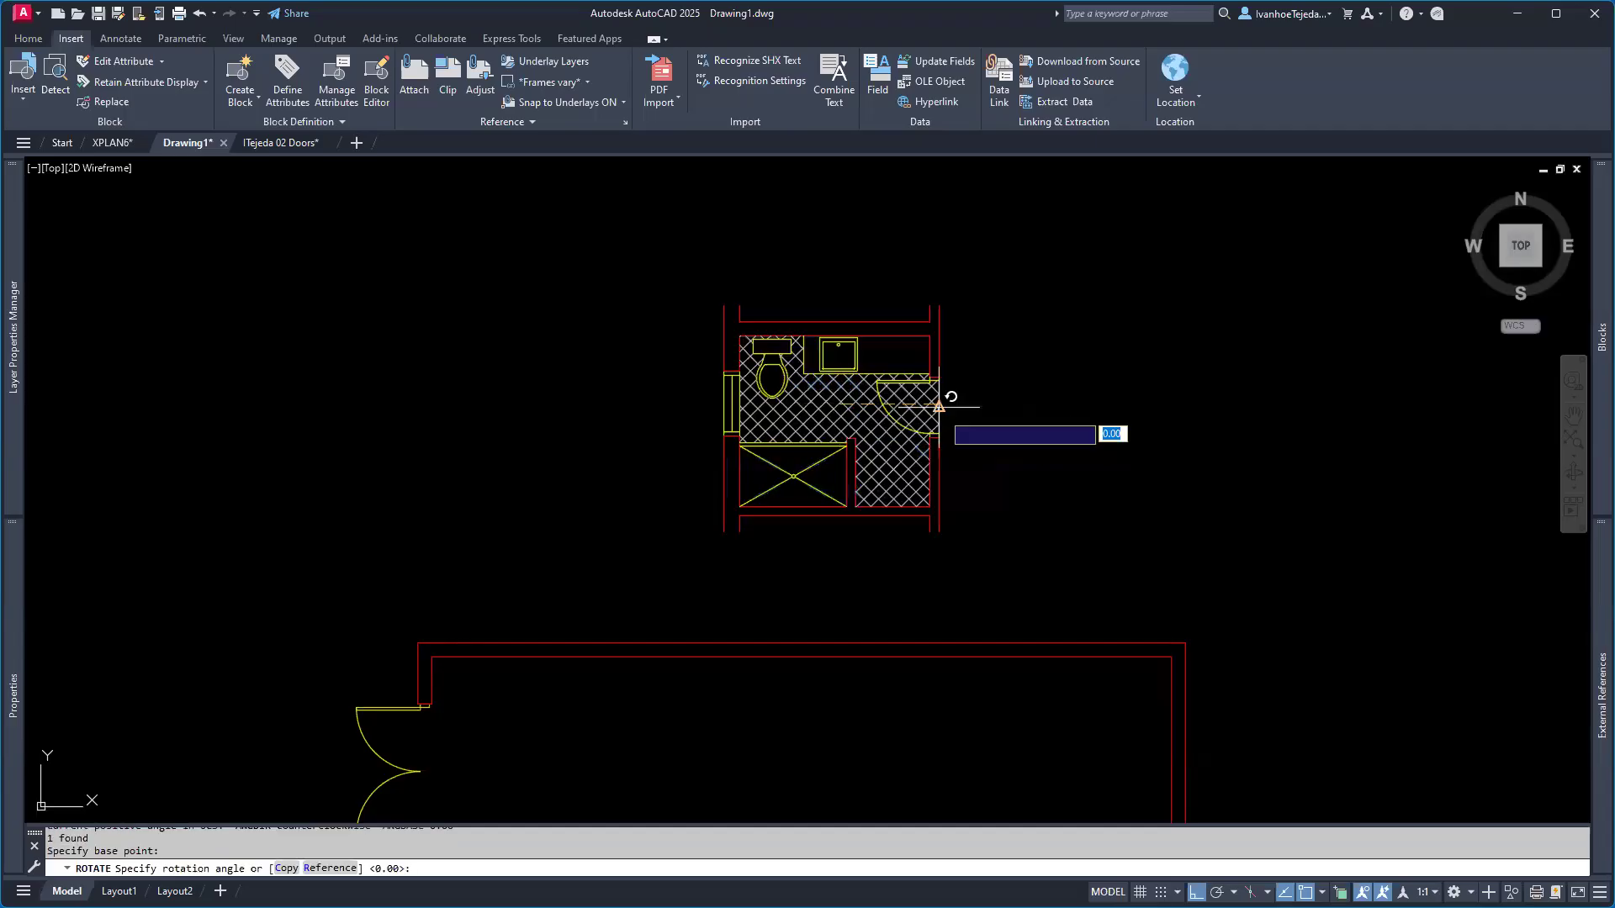
left_click(865, 561)
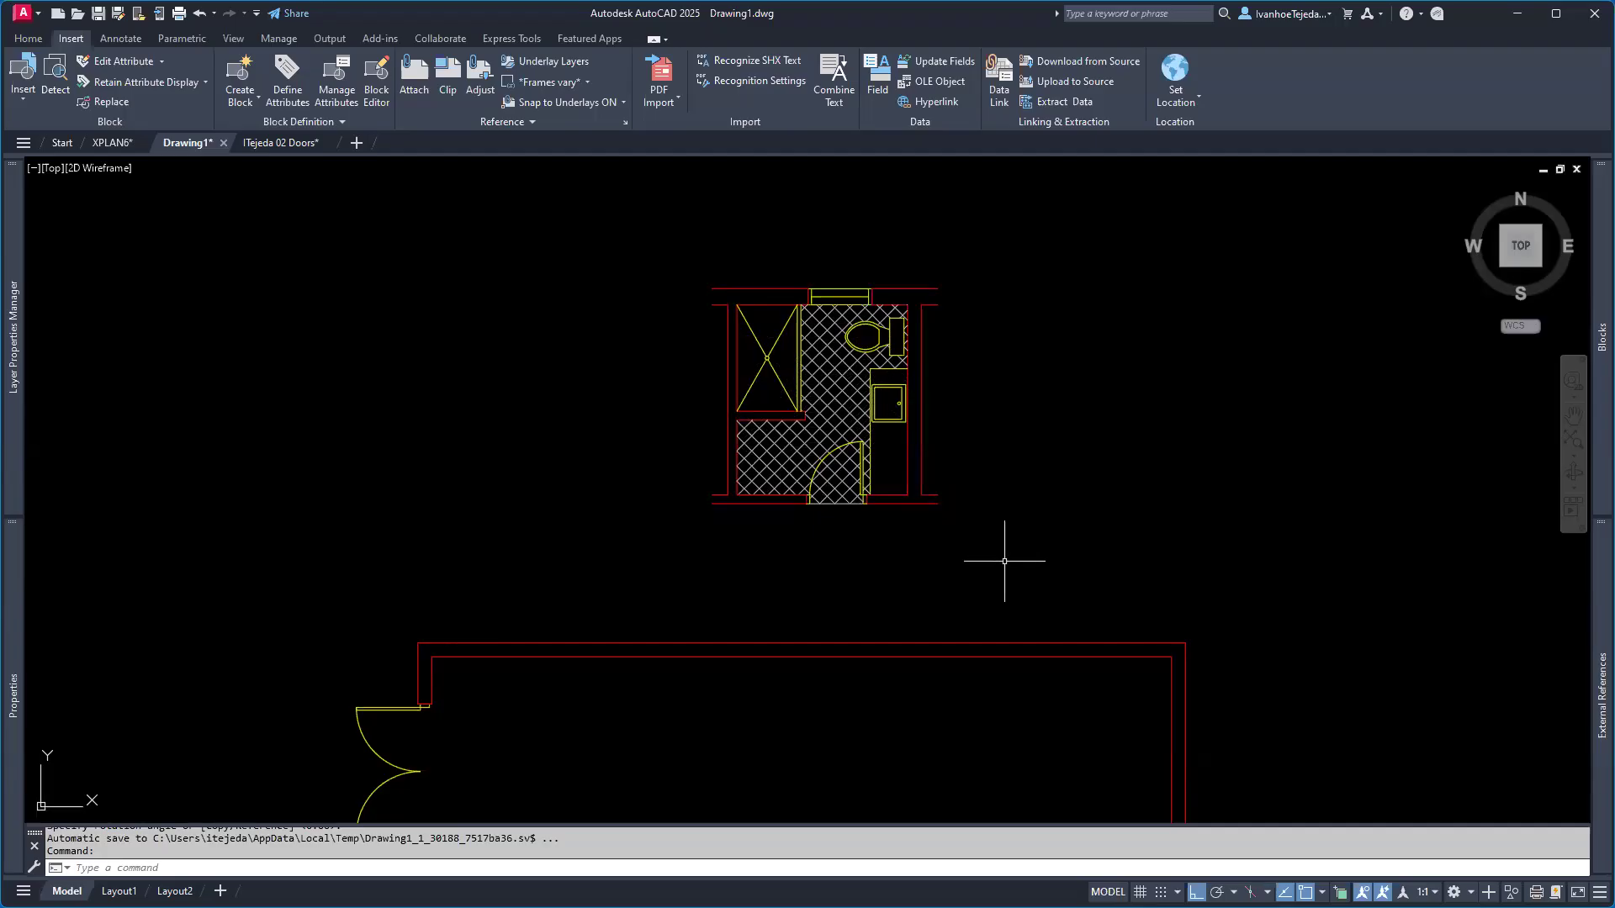
- Mirror the bathroom block about a vertical line through its window, erasing the source object
type("mi")
key("Return")
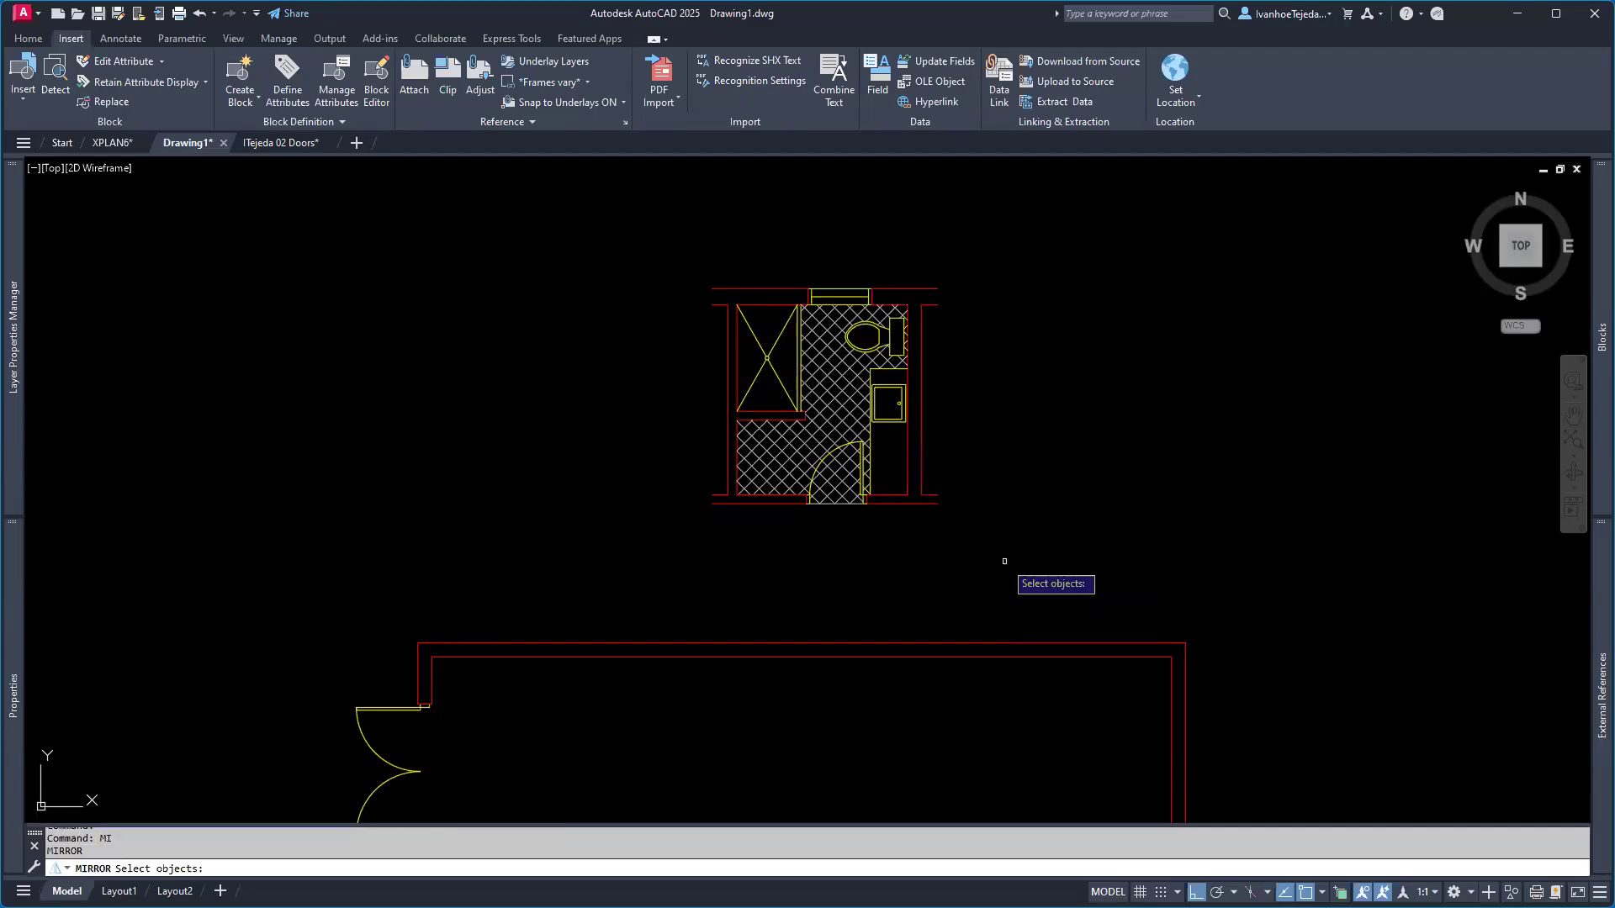
left_click(900, 496)
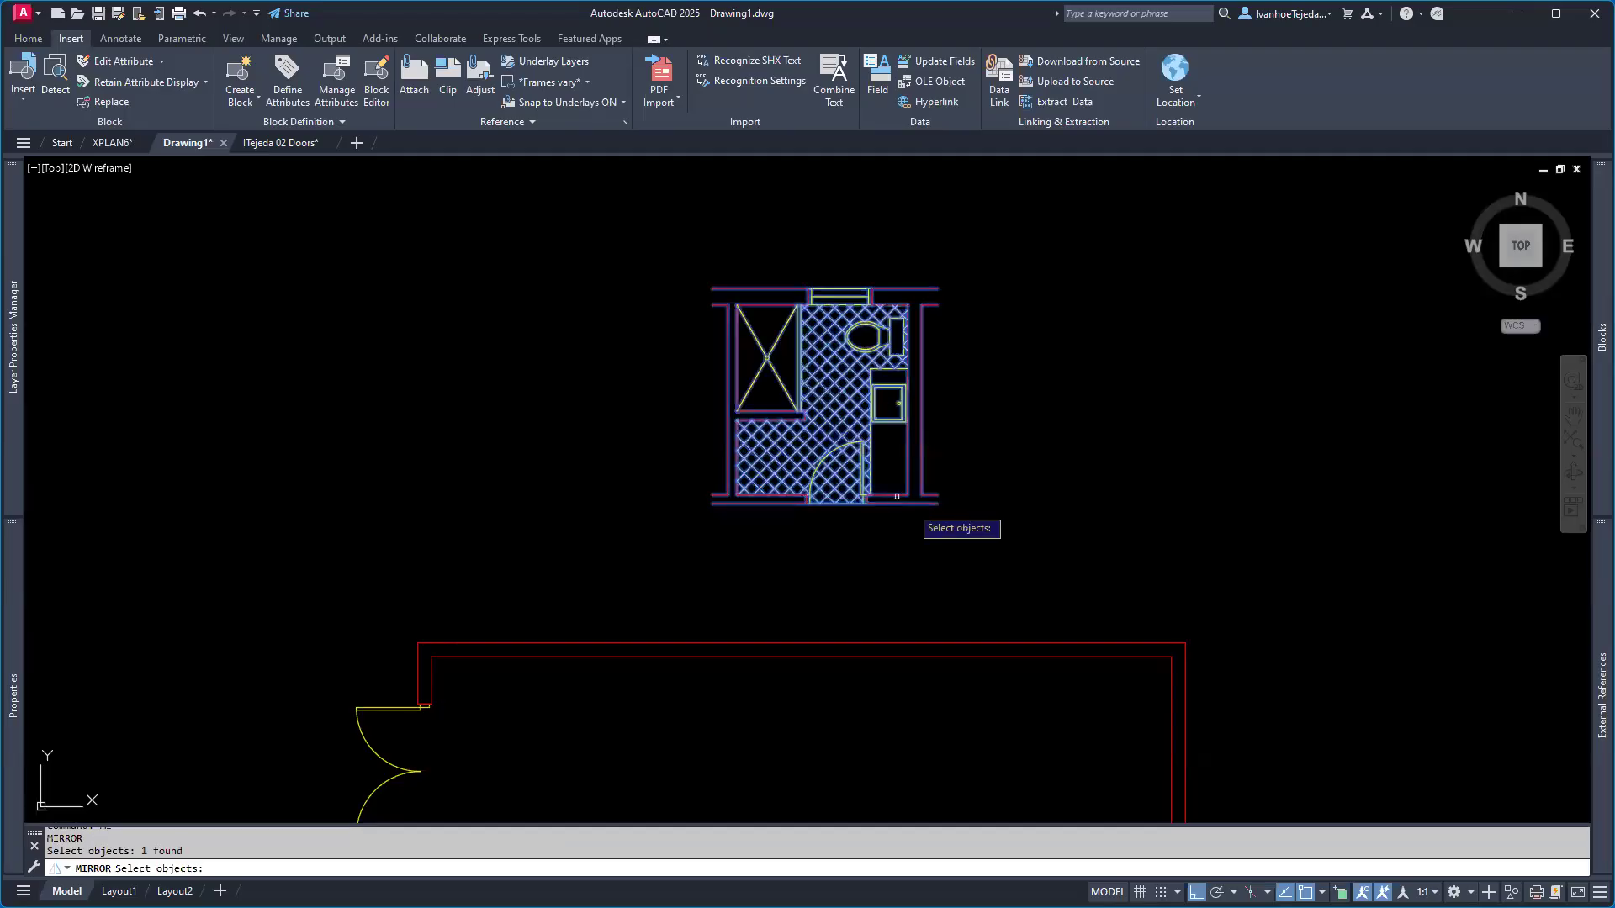
key("Return")
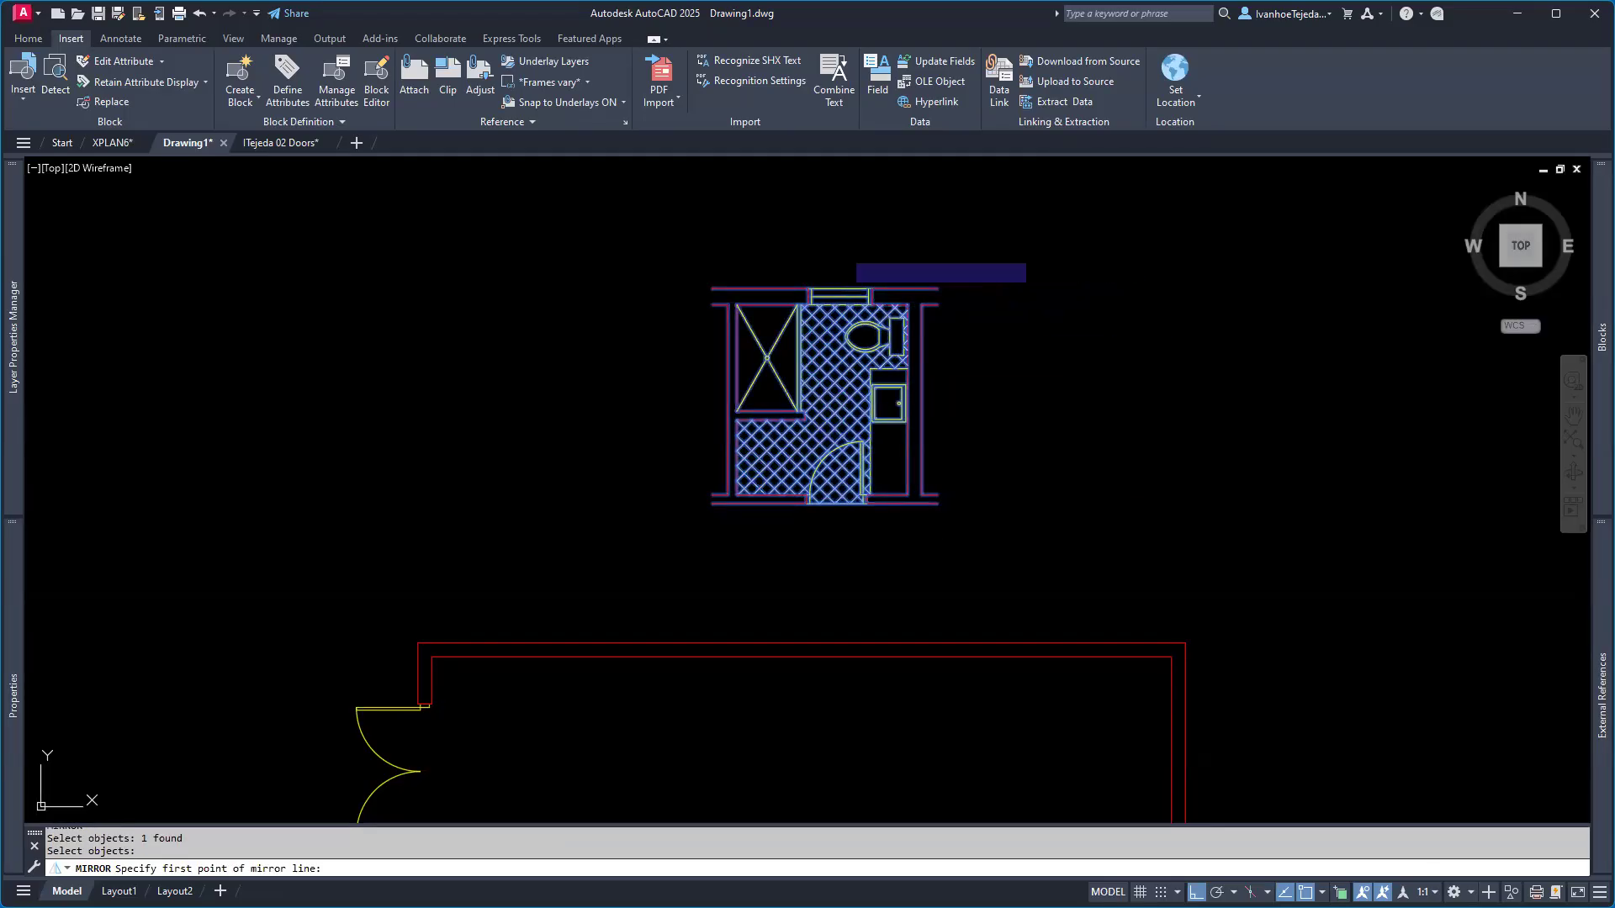
left_click(842, 289)
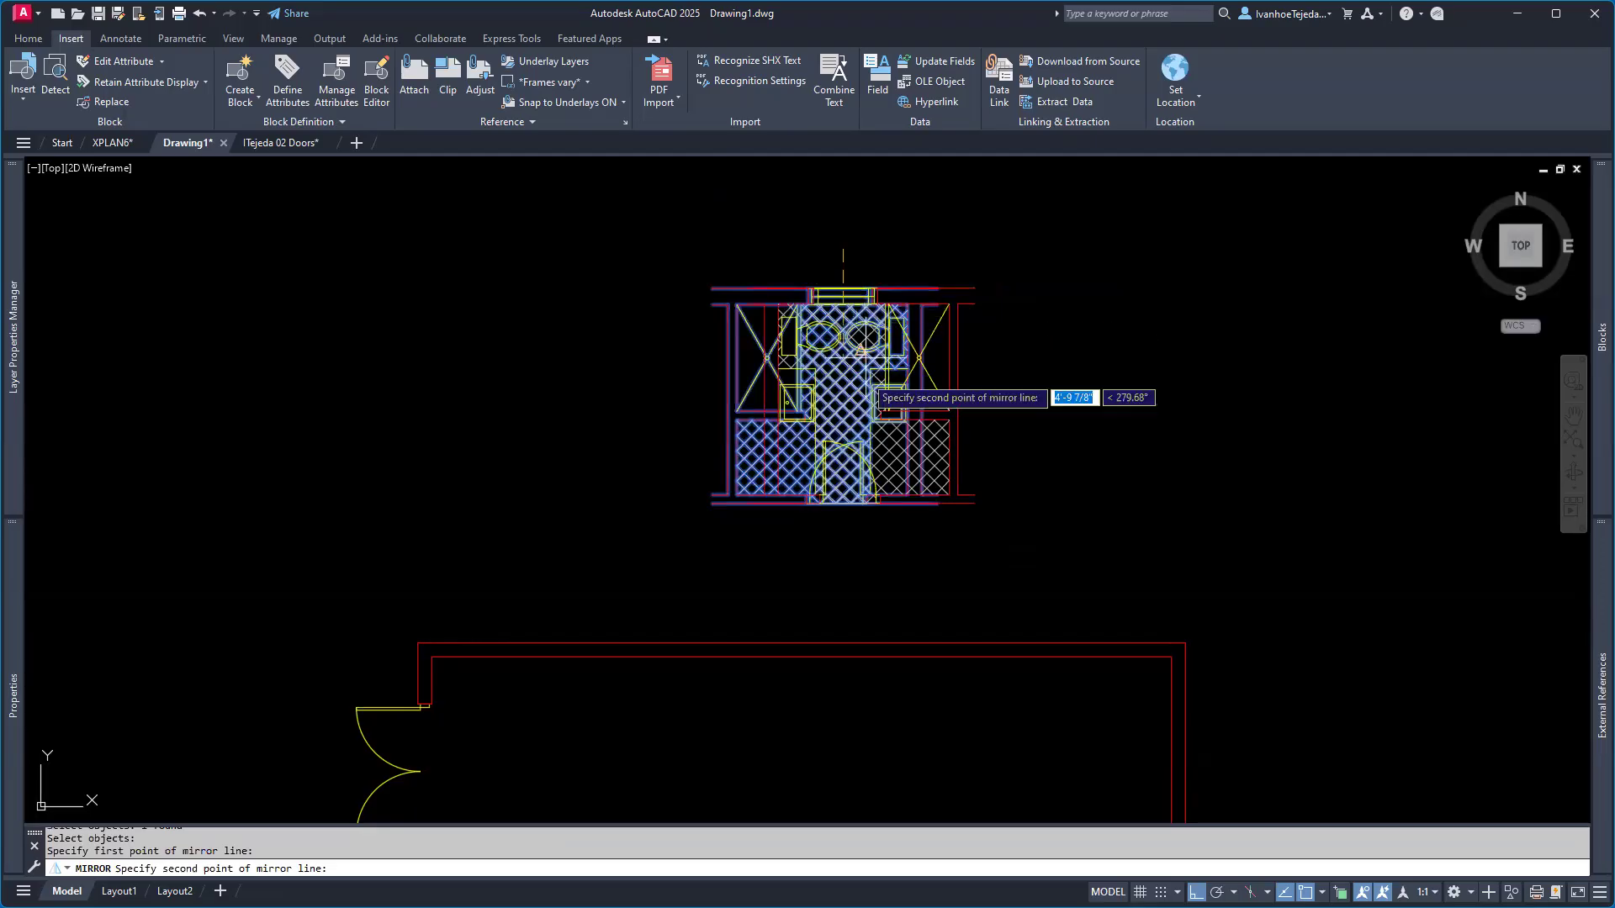
left_click(850, 589)
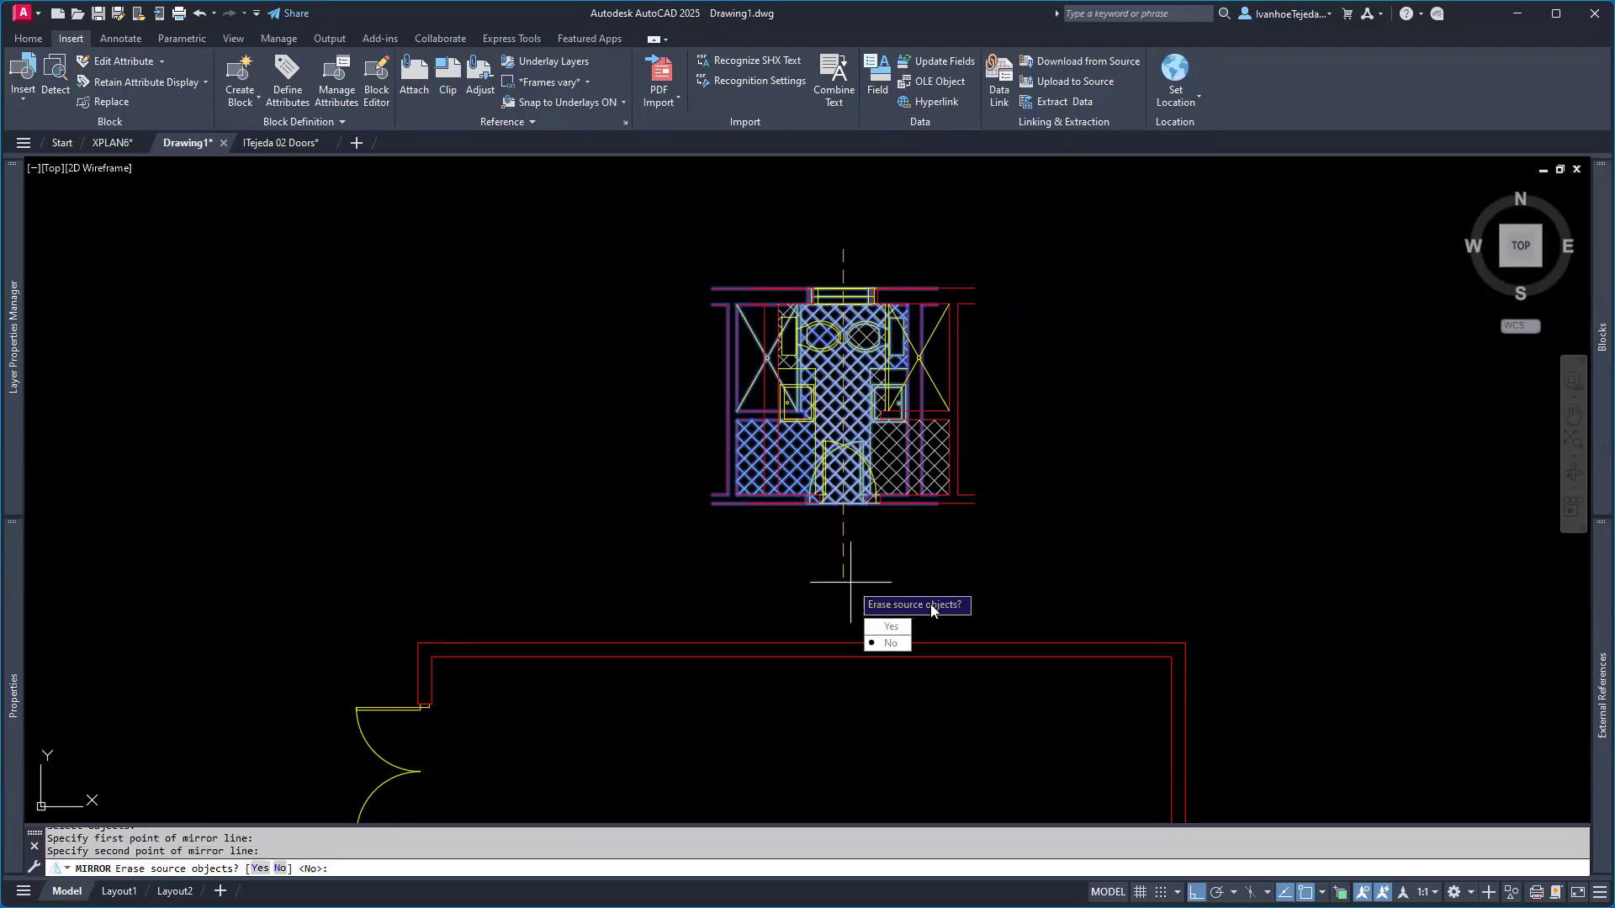
left_click(890, 628)
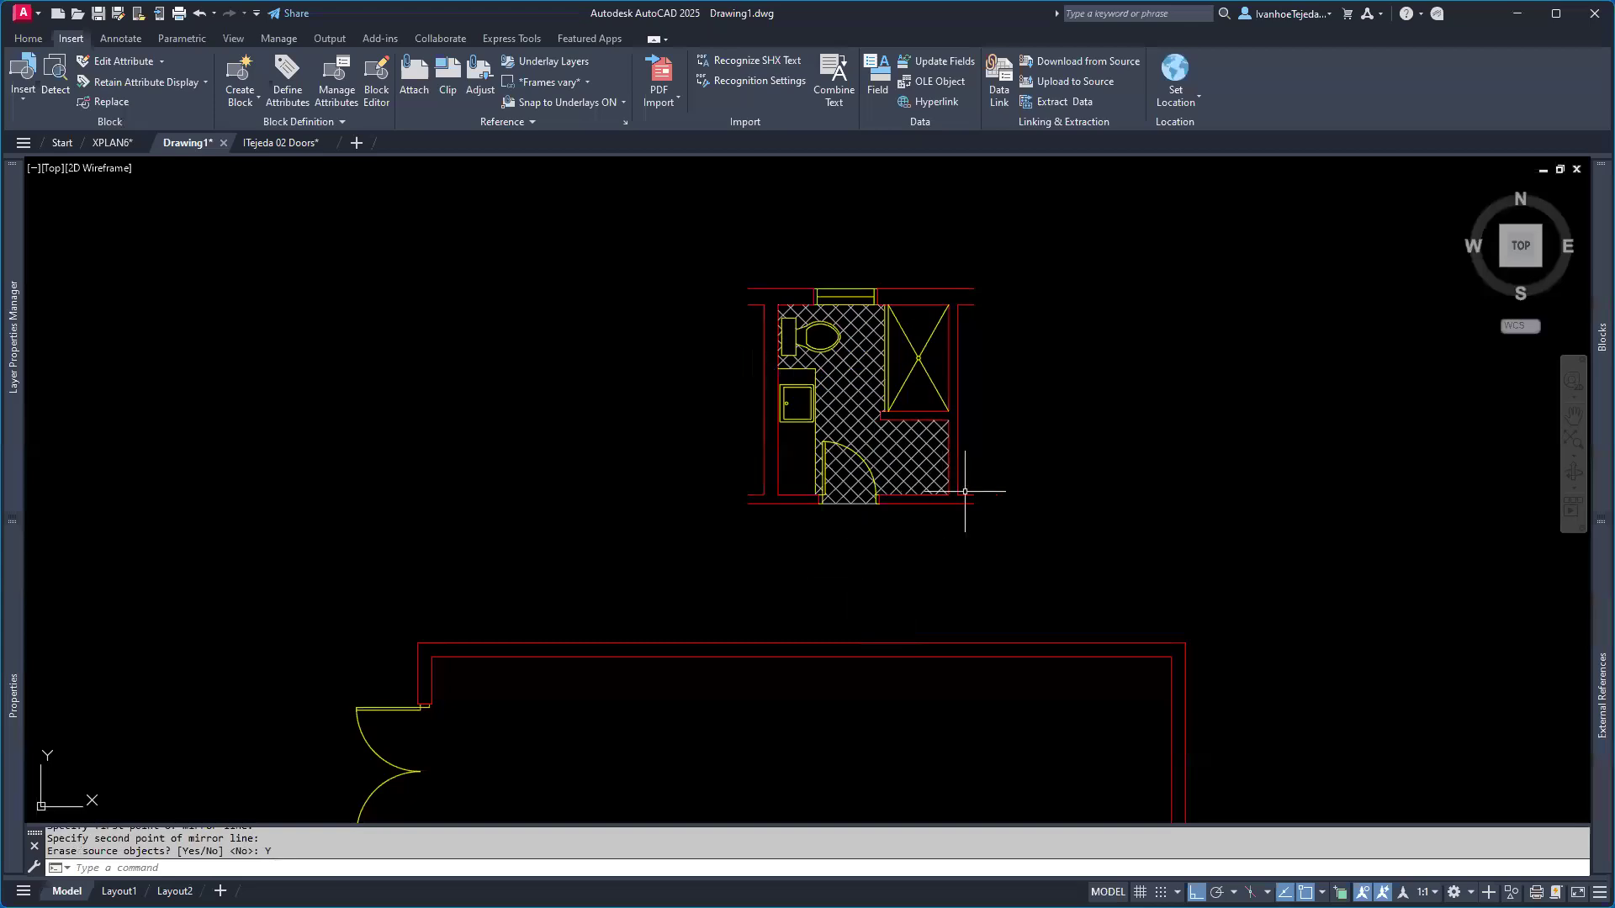
- Explode the bathroom block into its individual objects
left_click(905, 413)
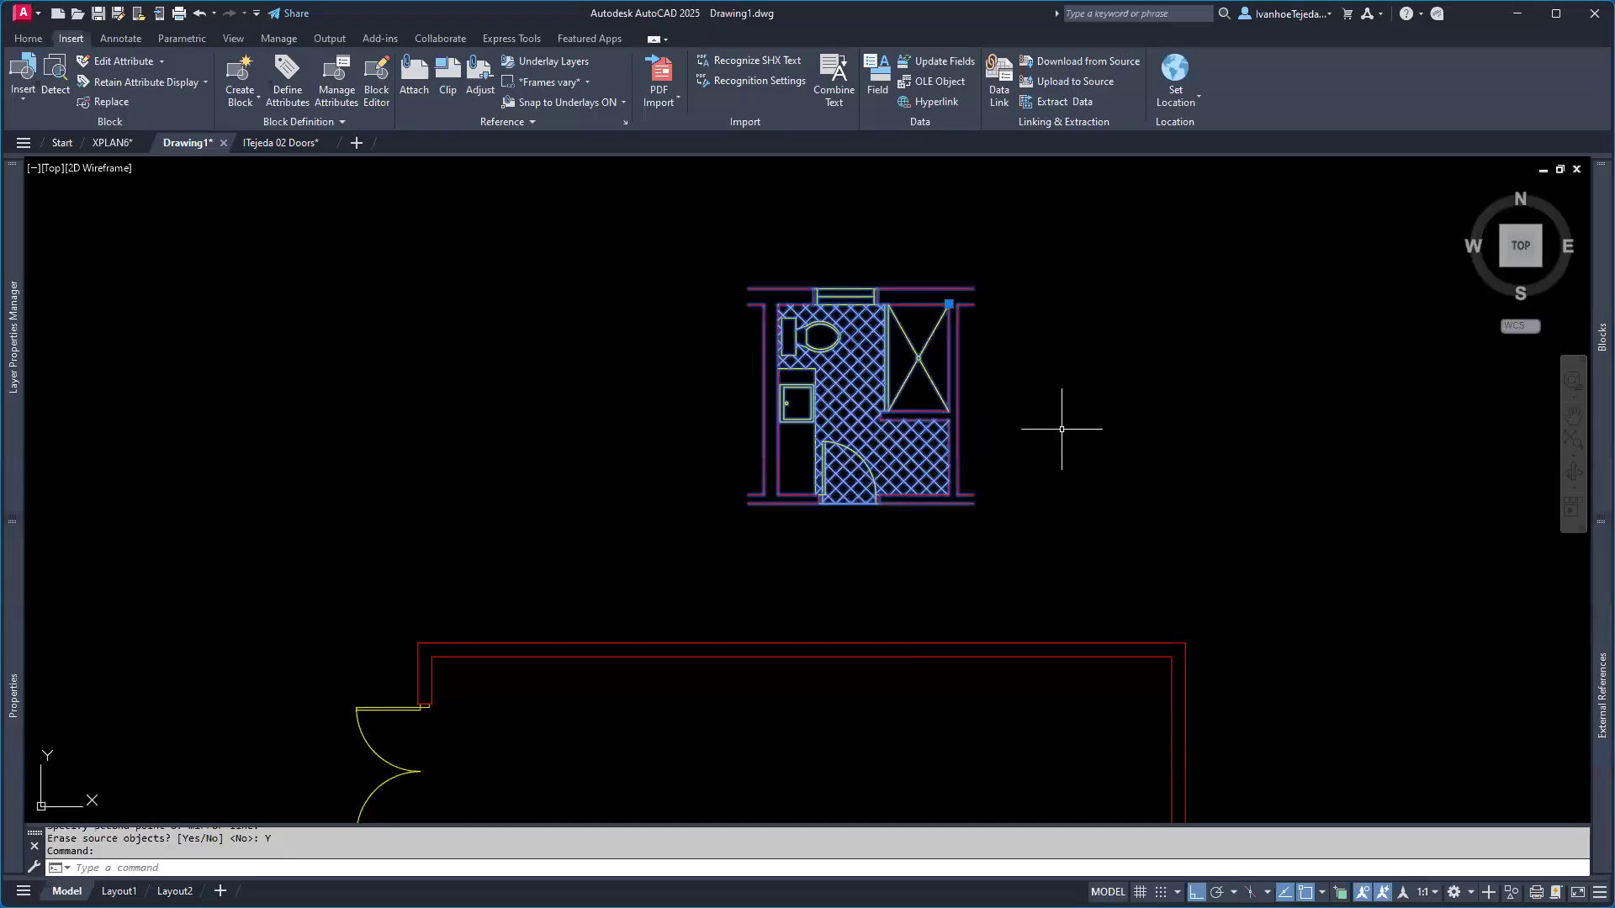
key("Escape")
key("Escape")
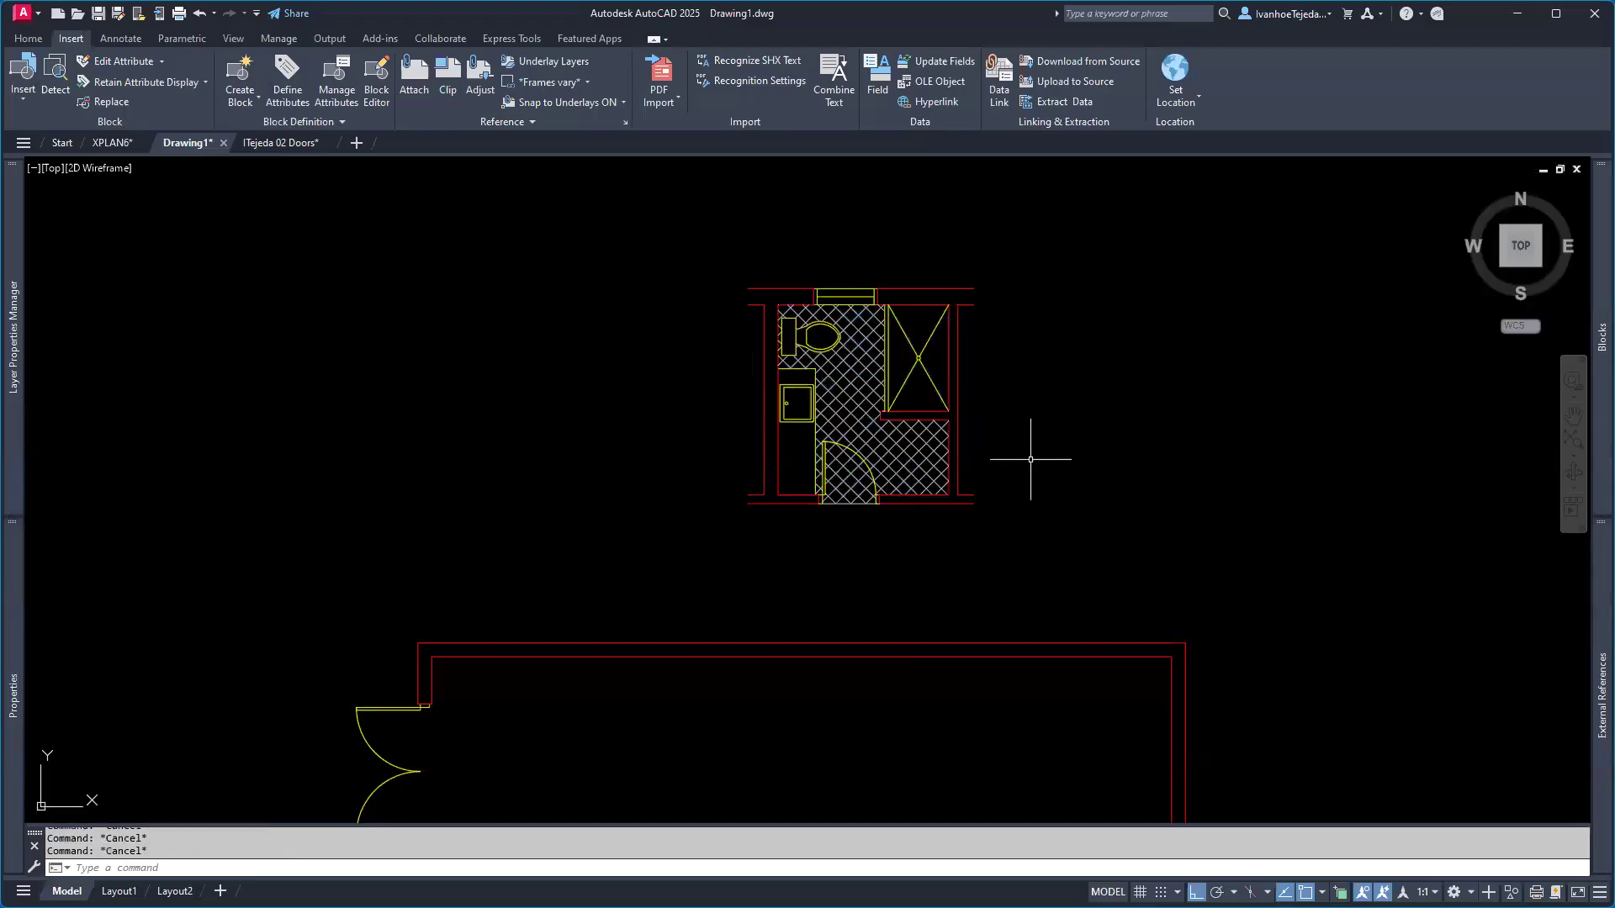
type("x")
key("Return")
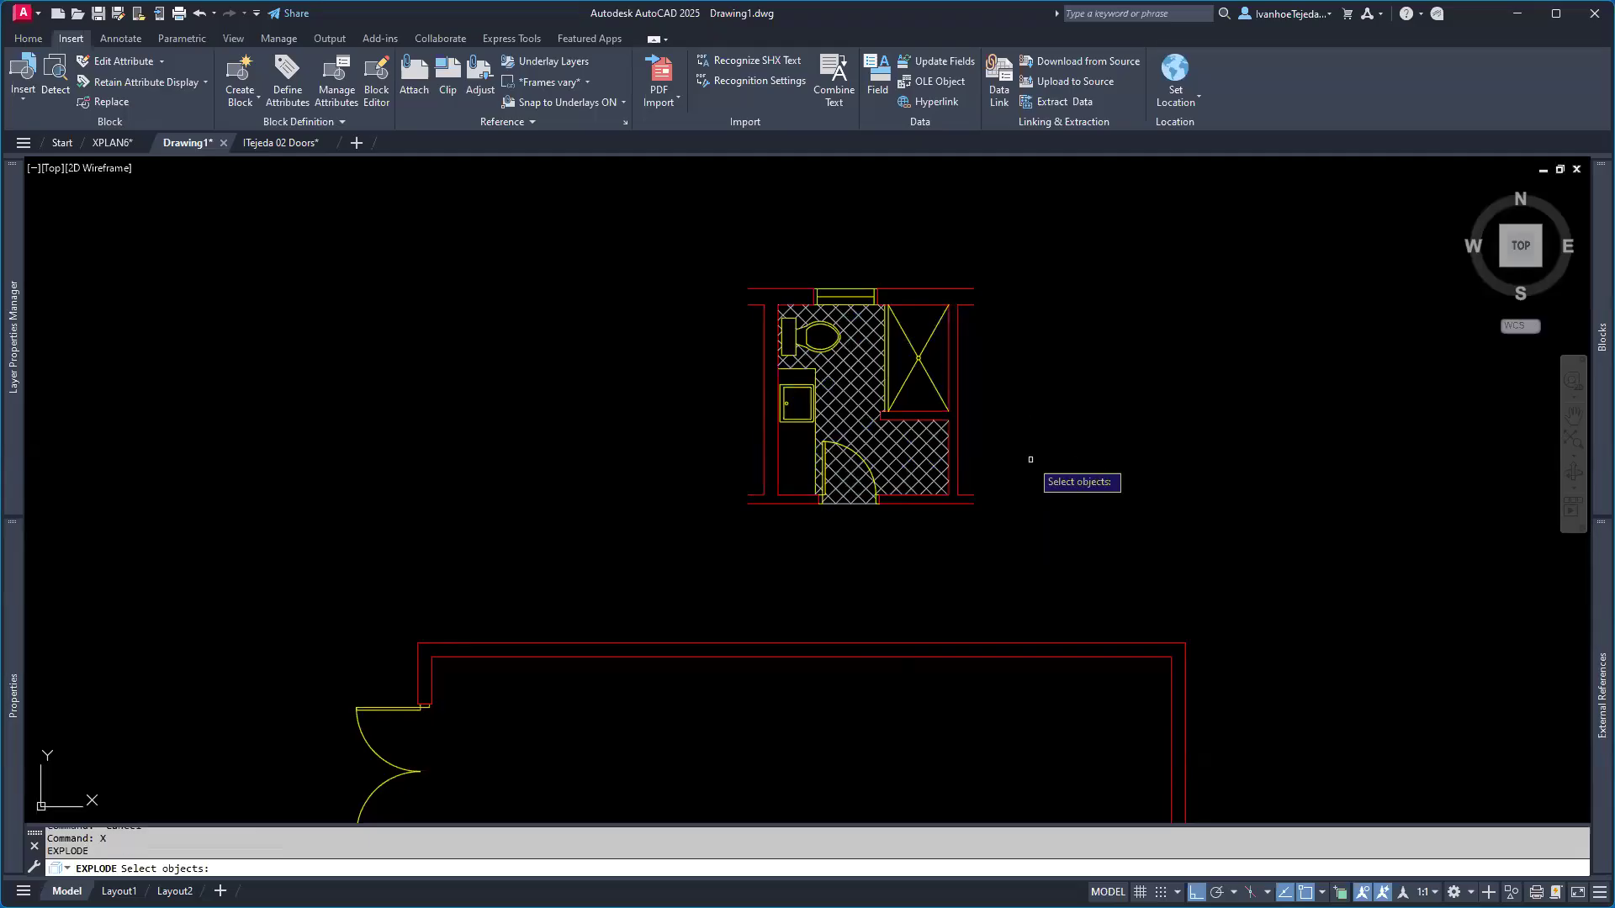
left_click(952, 367)
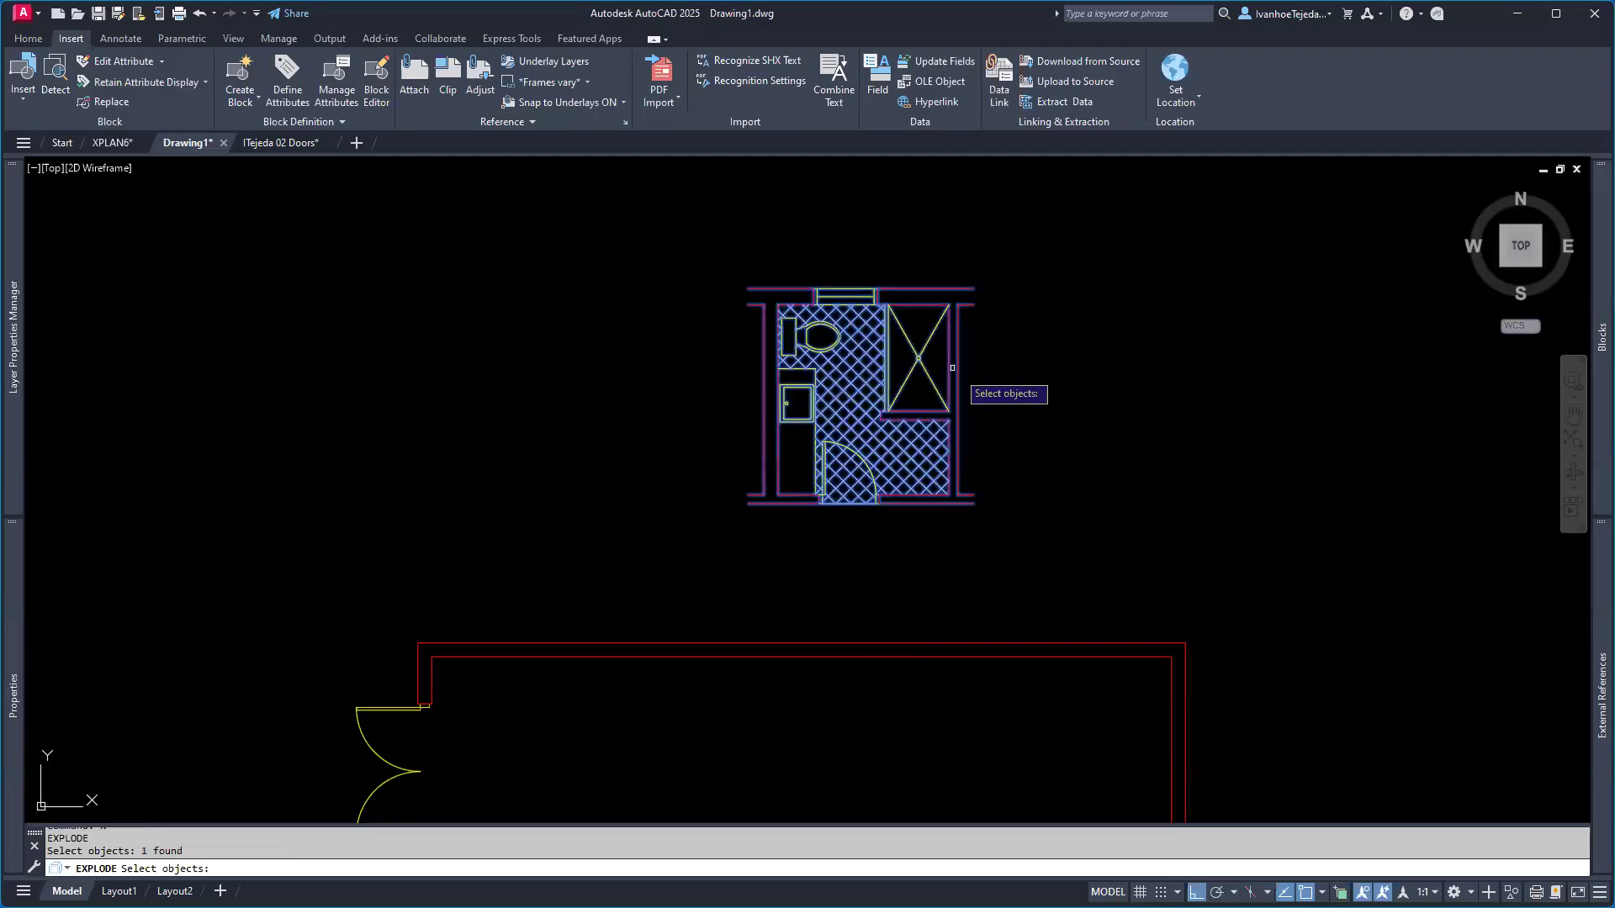
key("Return")
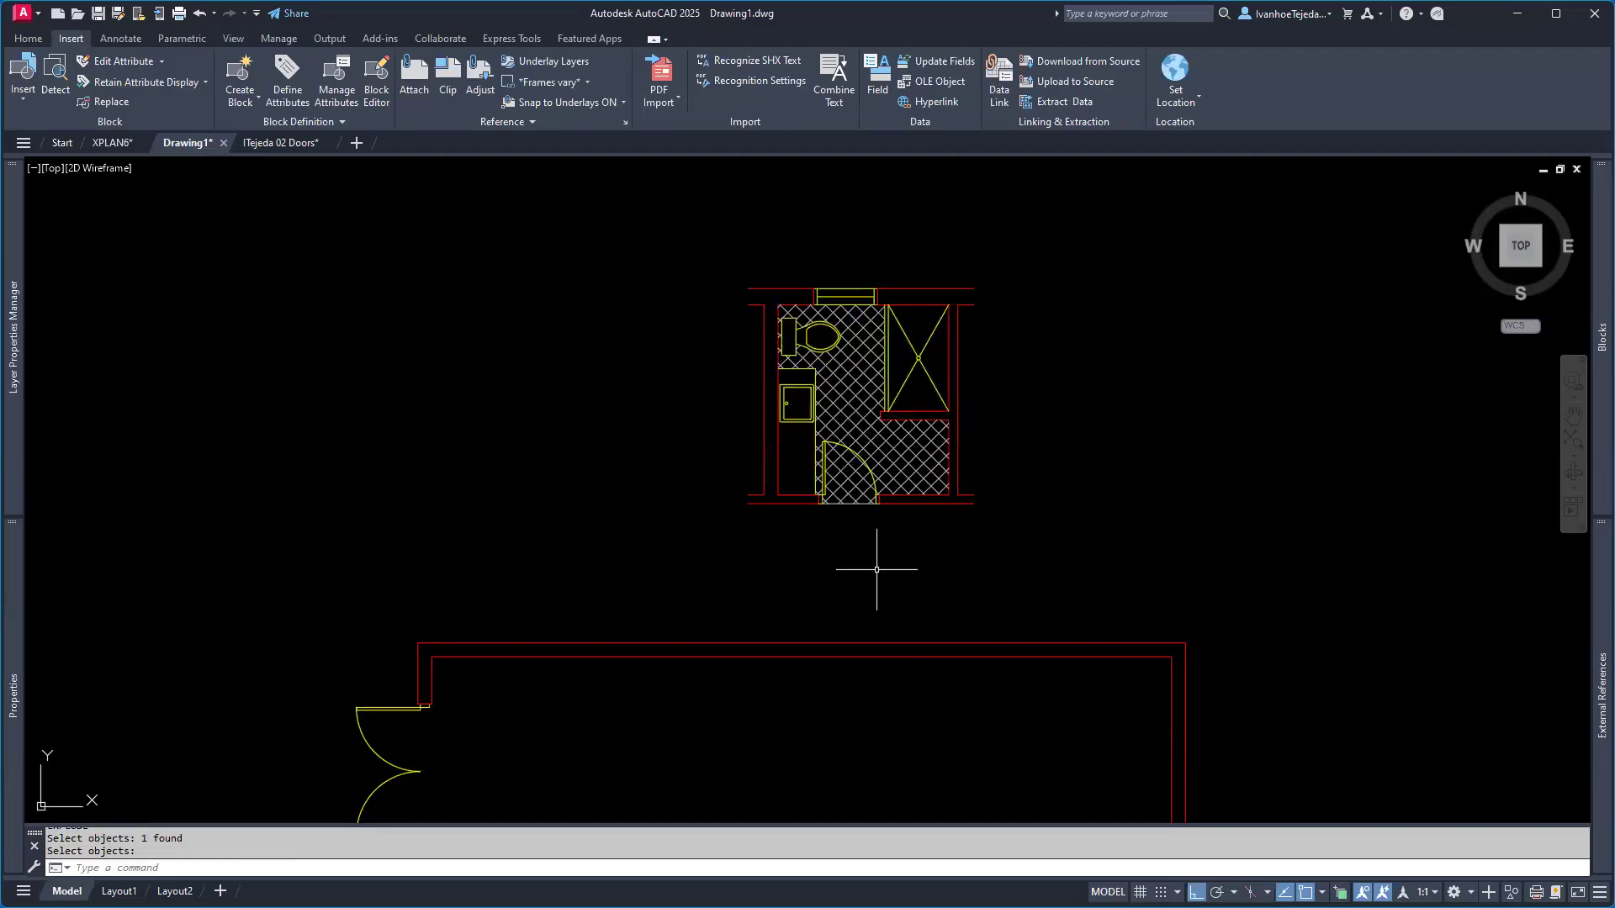
- Check the bathroom's orientation in XPLAN6, and mirror all the exploded bathroom objects in Drawing1 about a vertical line, erasing the source objects
left_click(117, 143)
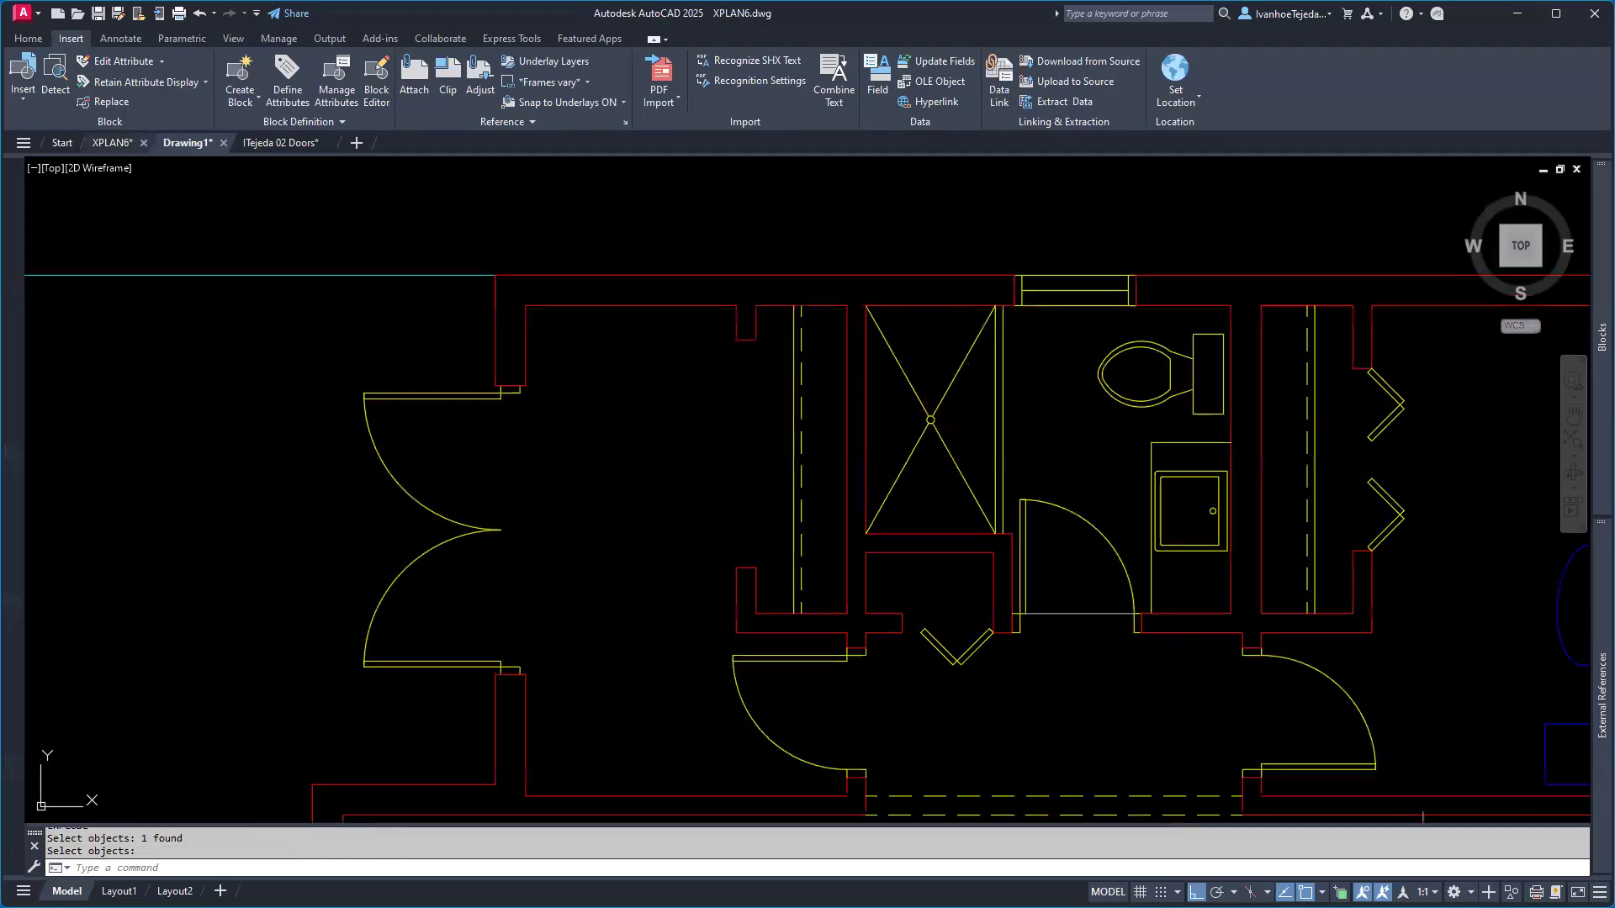
left_click(273, 144)
left_click(192, 144)
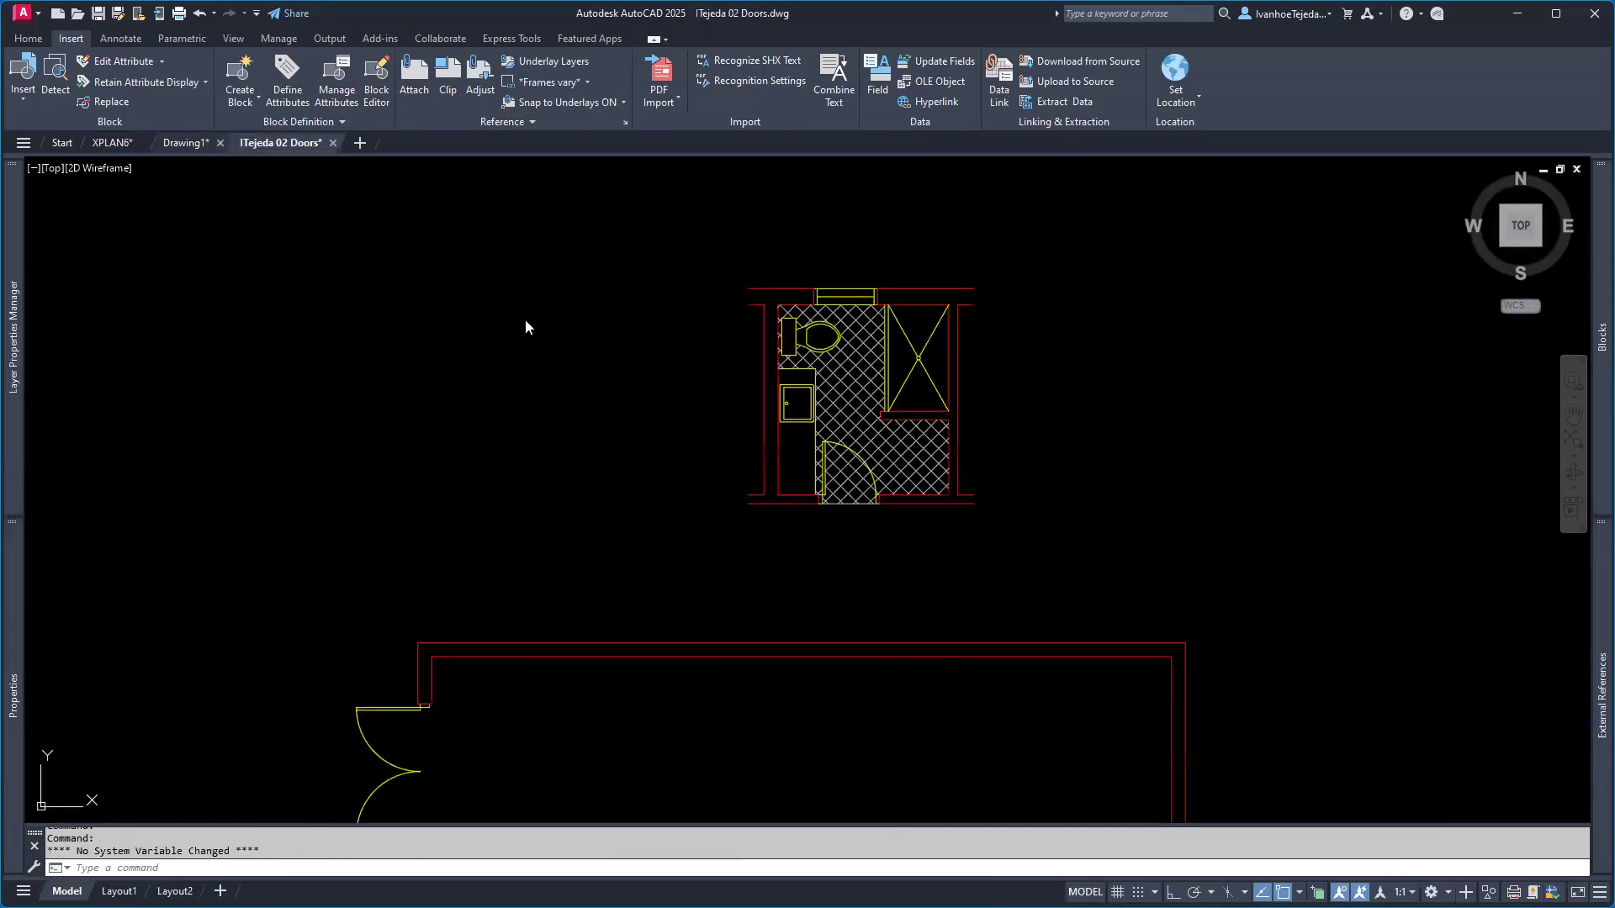
key("F8")
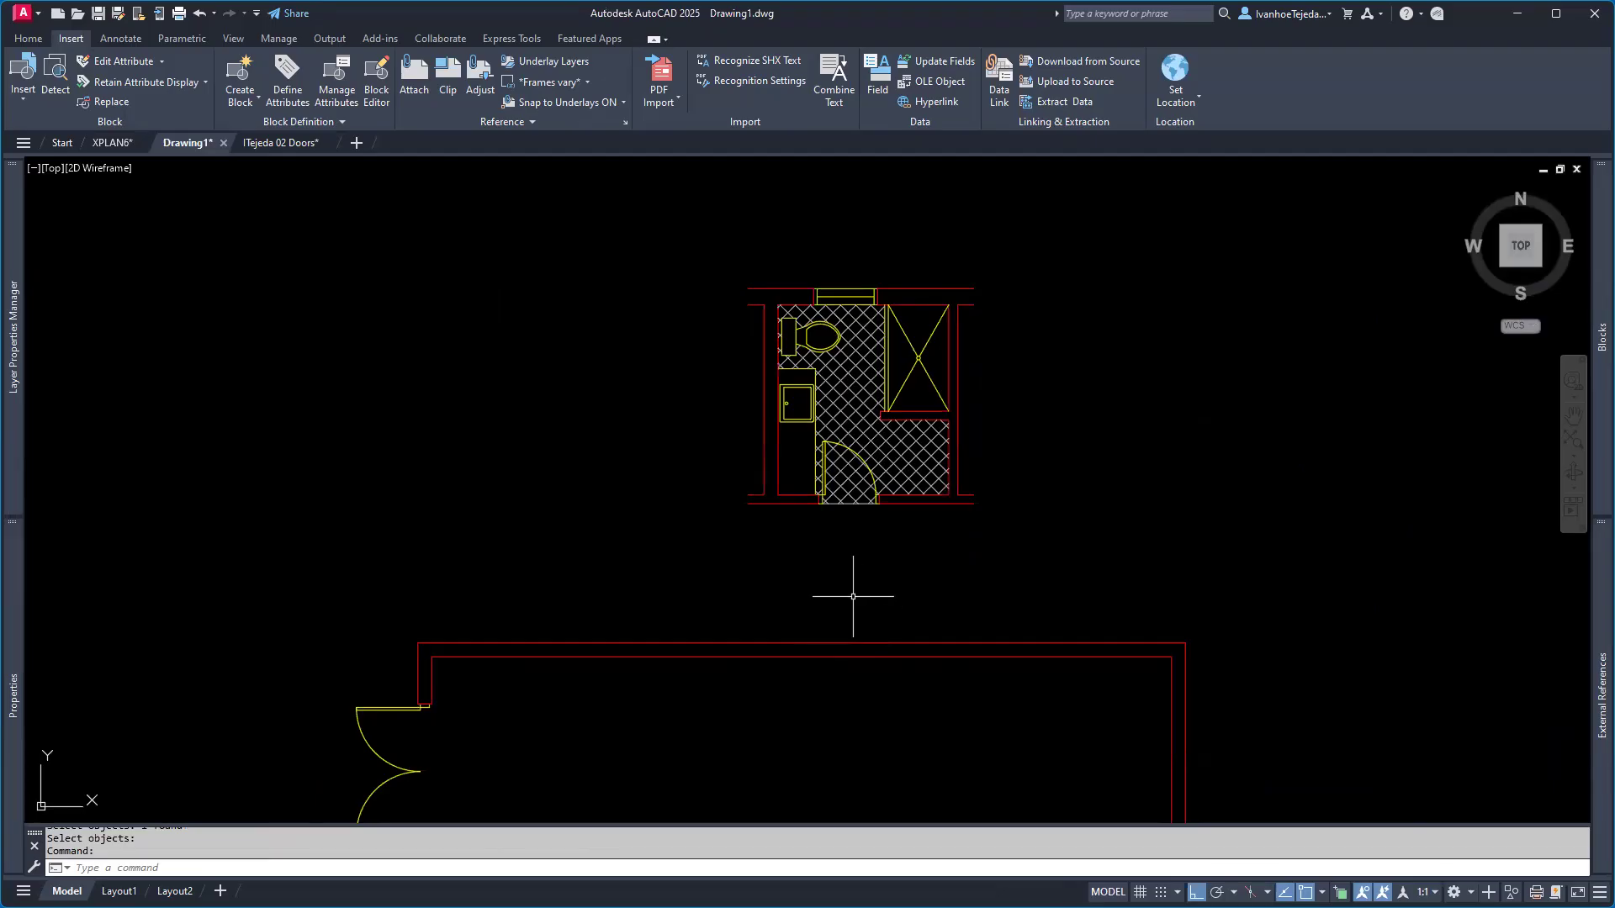
type("mi")
key("Return")
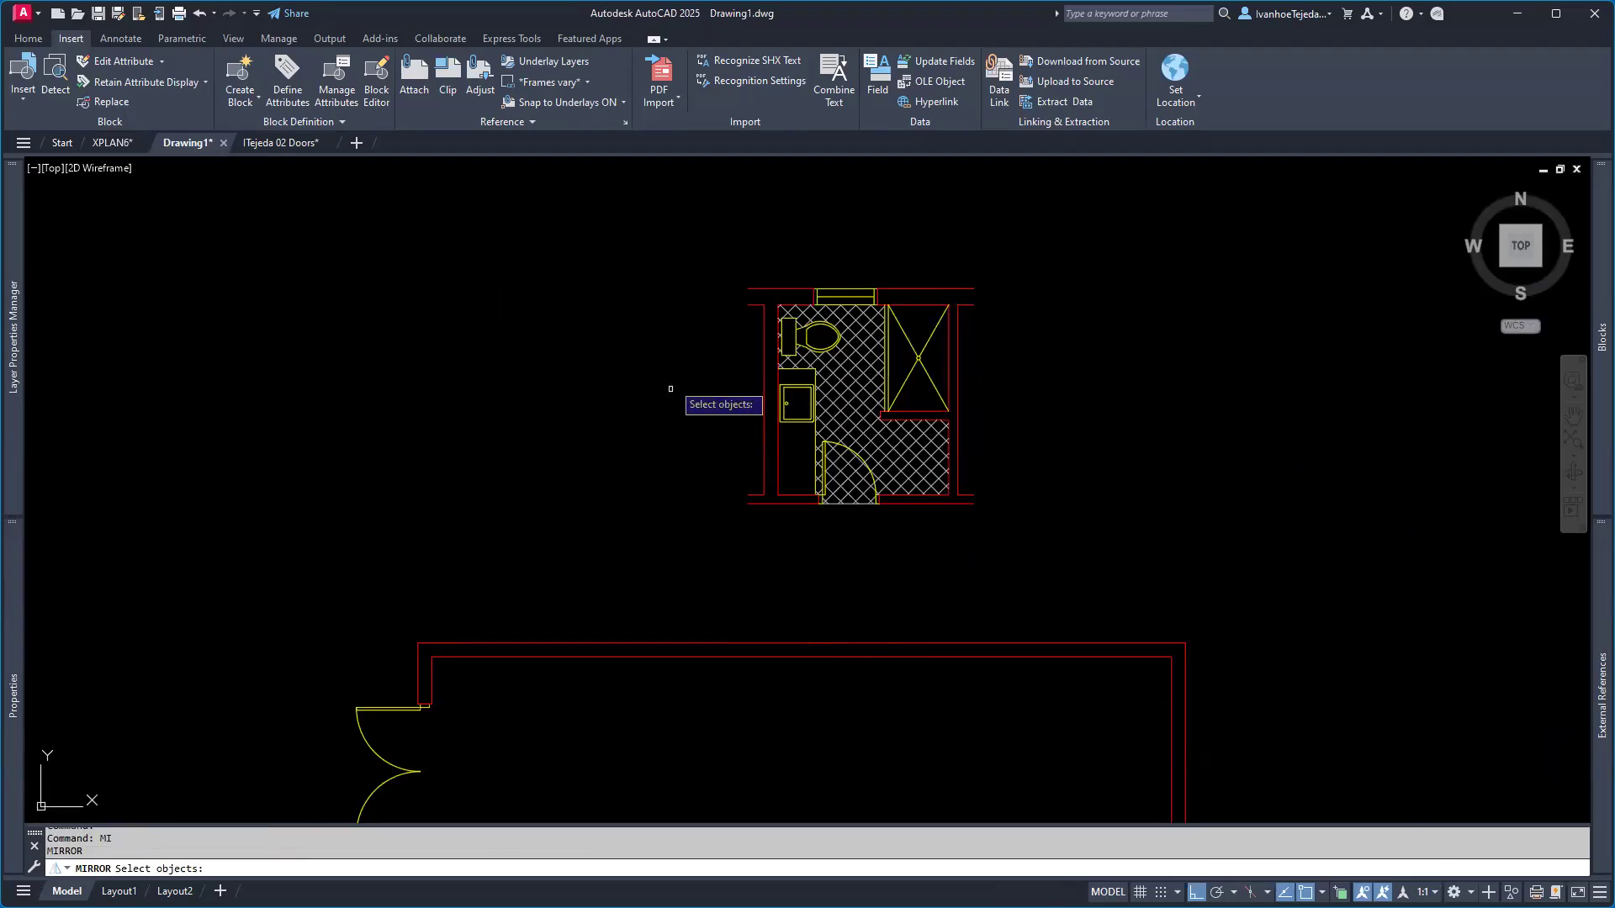
left_click(690, 258)
left_click(1095, 564)
key("Return")
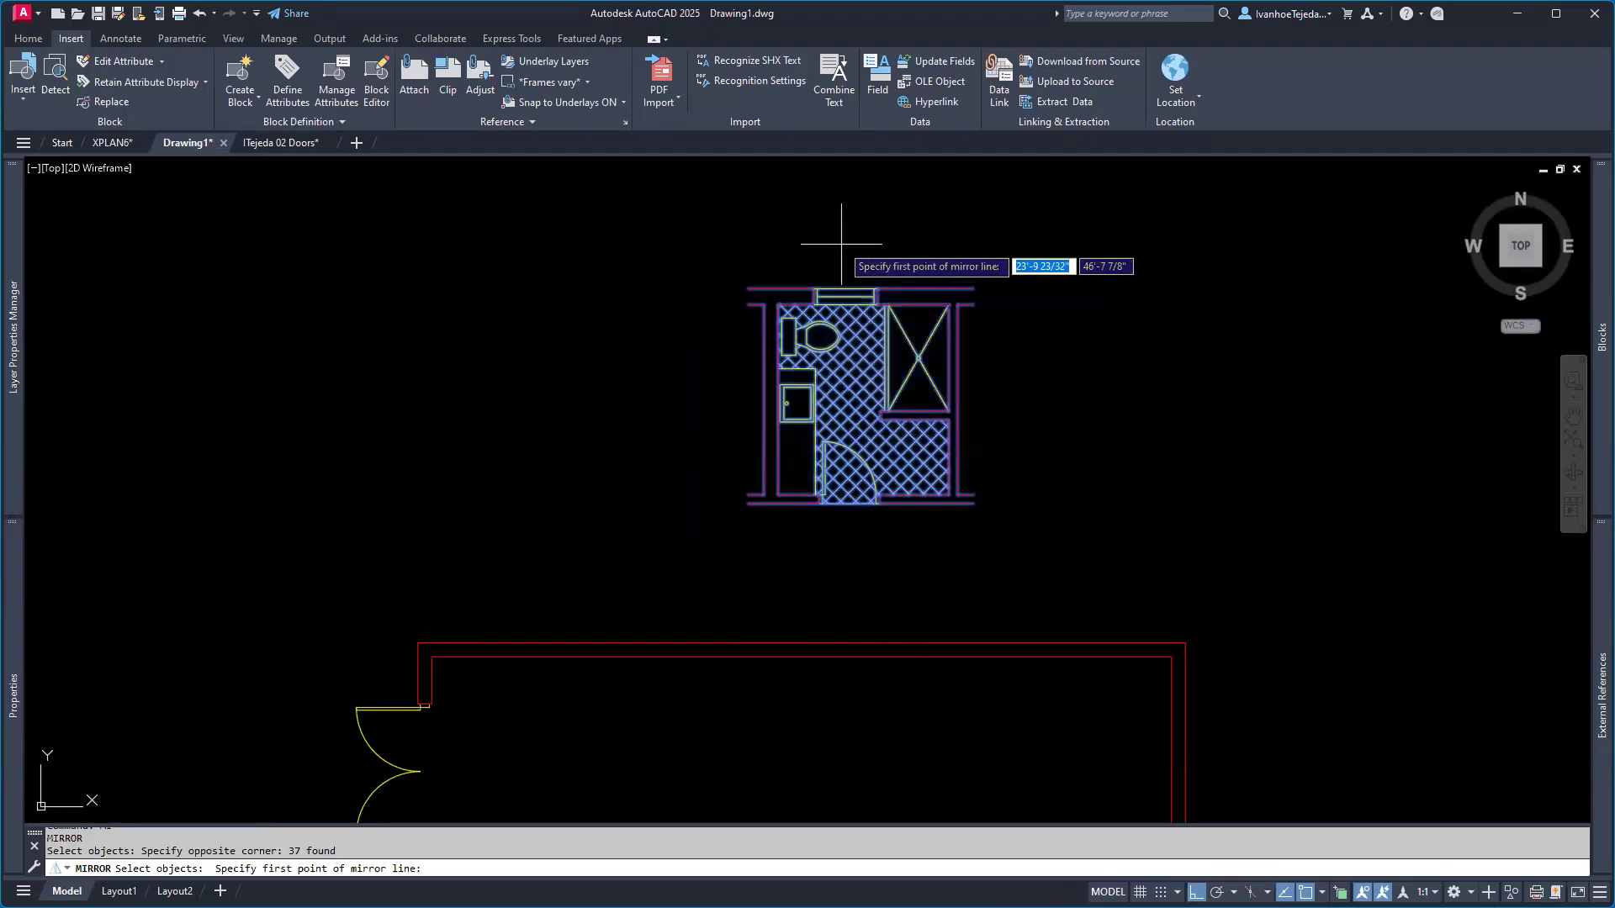
left_click(863, 290)
left_click(878, 567)
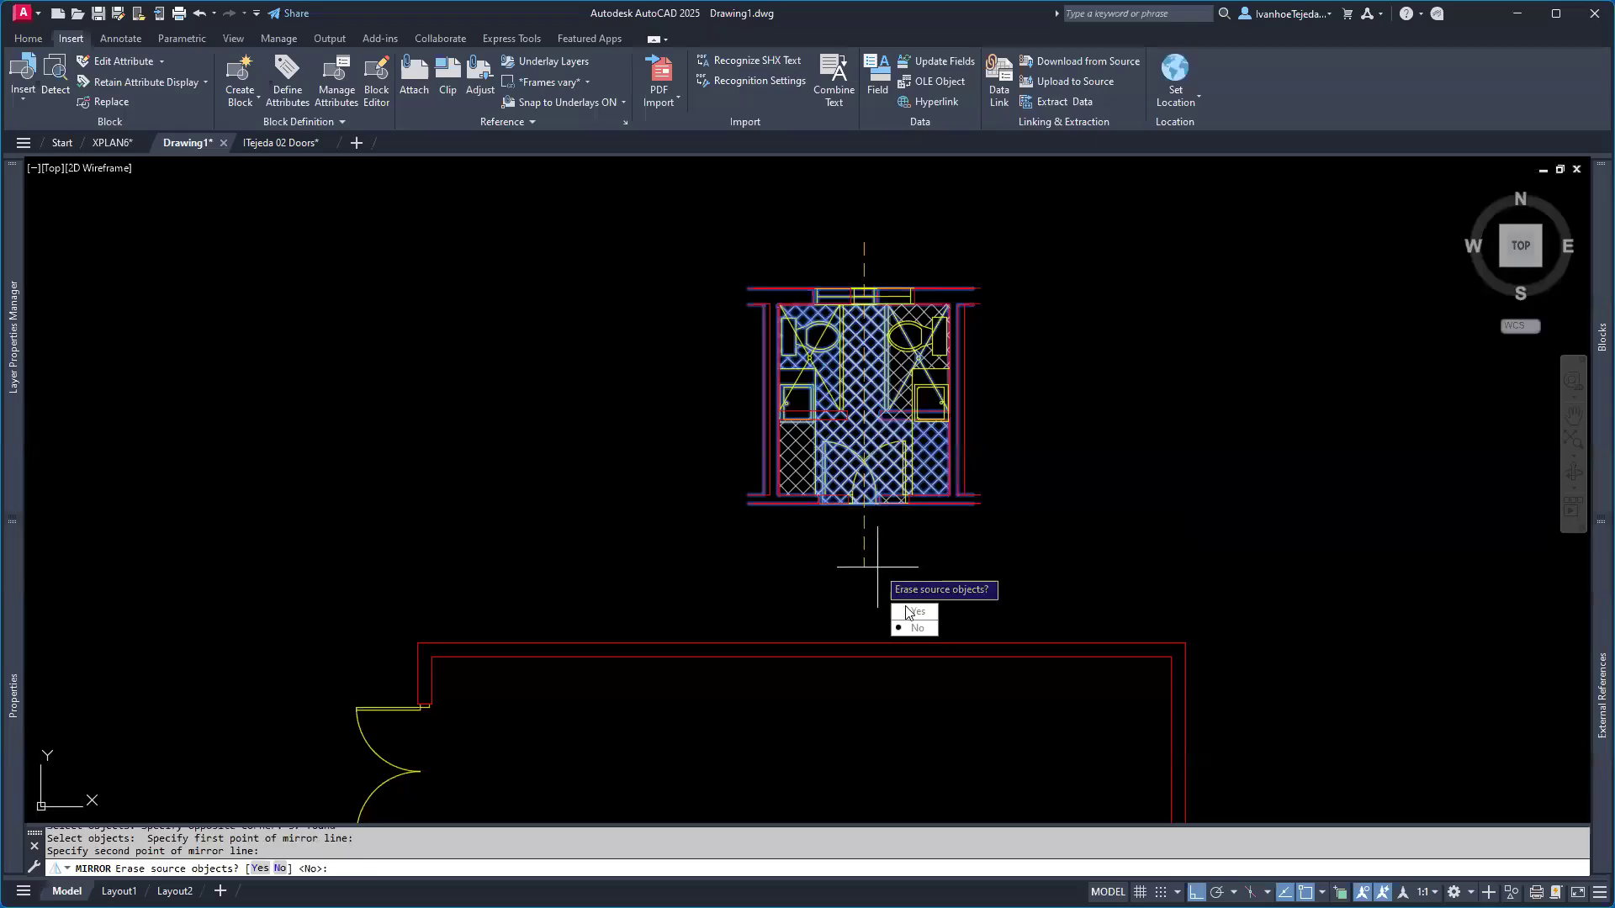
type("Y")
key("Return")
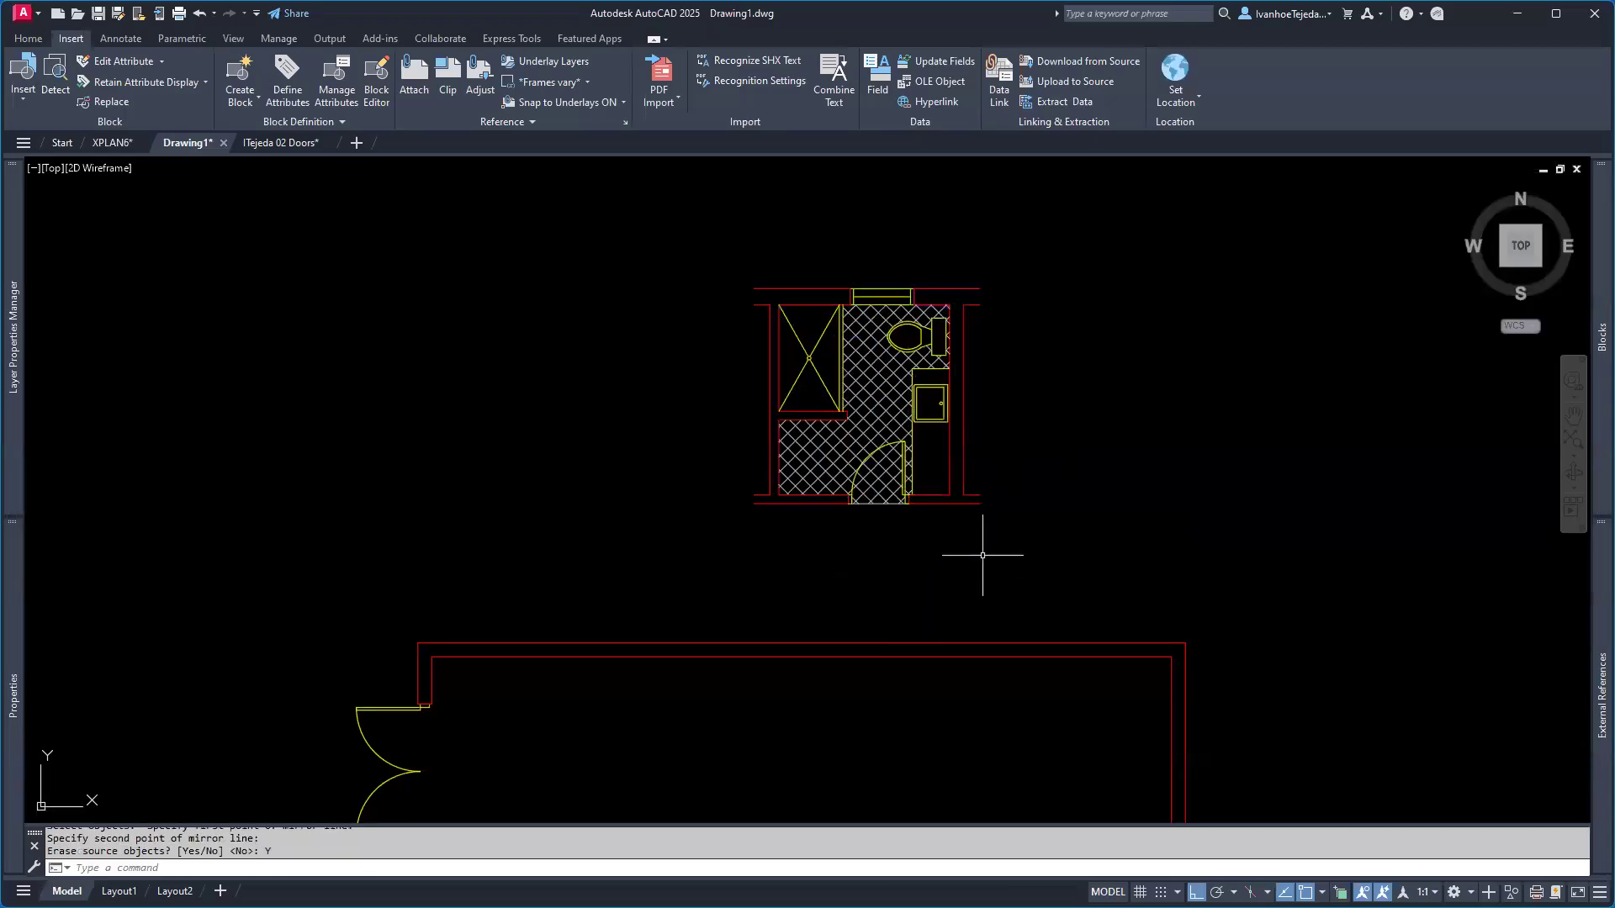
- Compare the layout with XPLAN6, and select the toilet, sink, two counter edges and shower of the bathroom in Drawing1
left_click(111, 141)
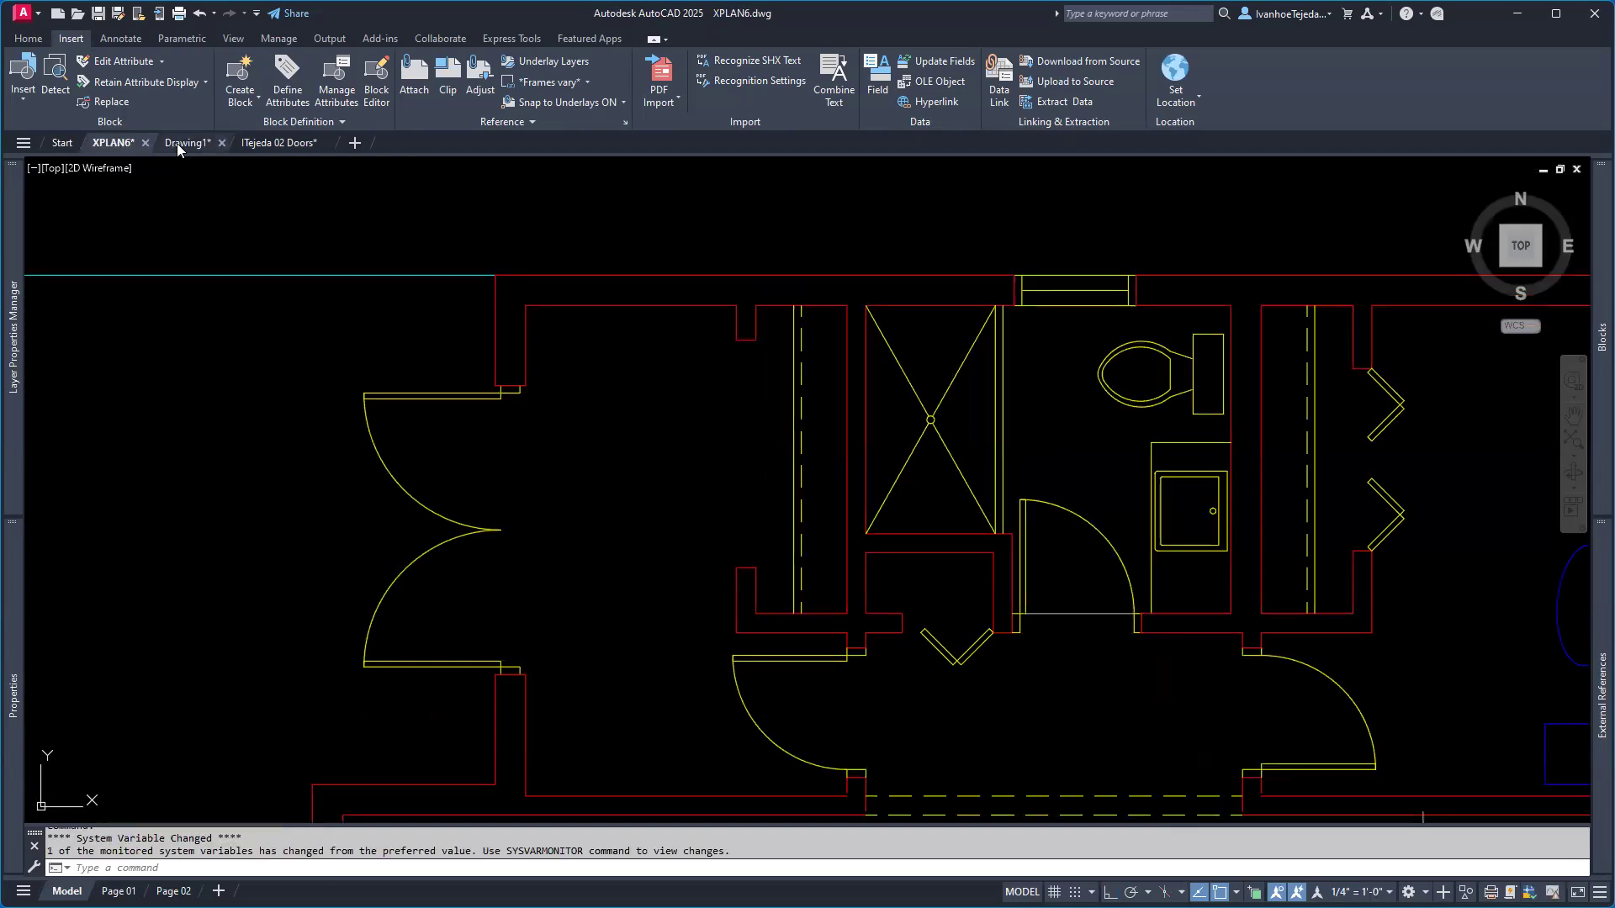
mouse_move(180, 143)
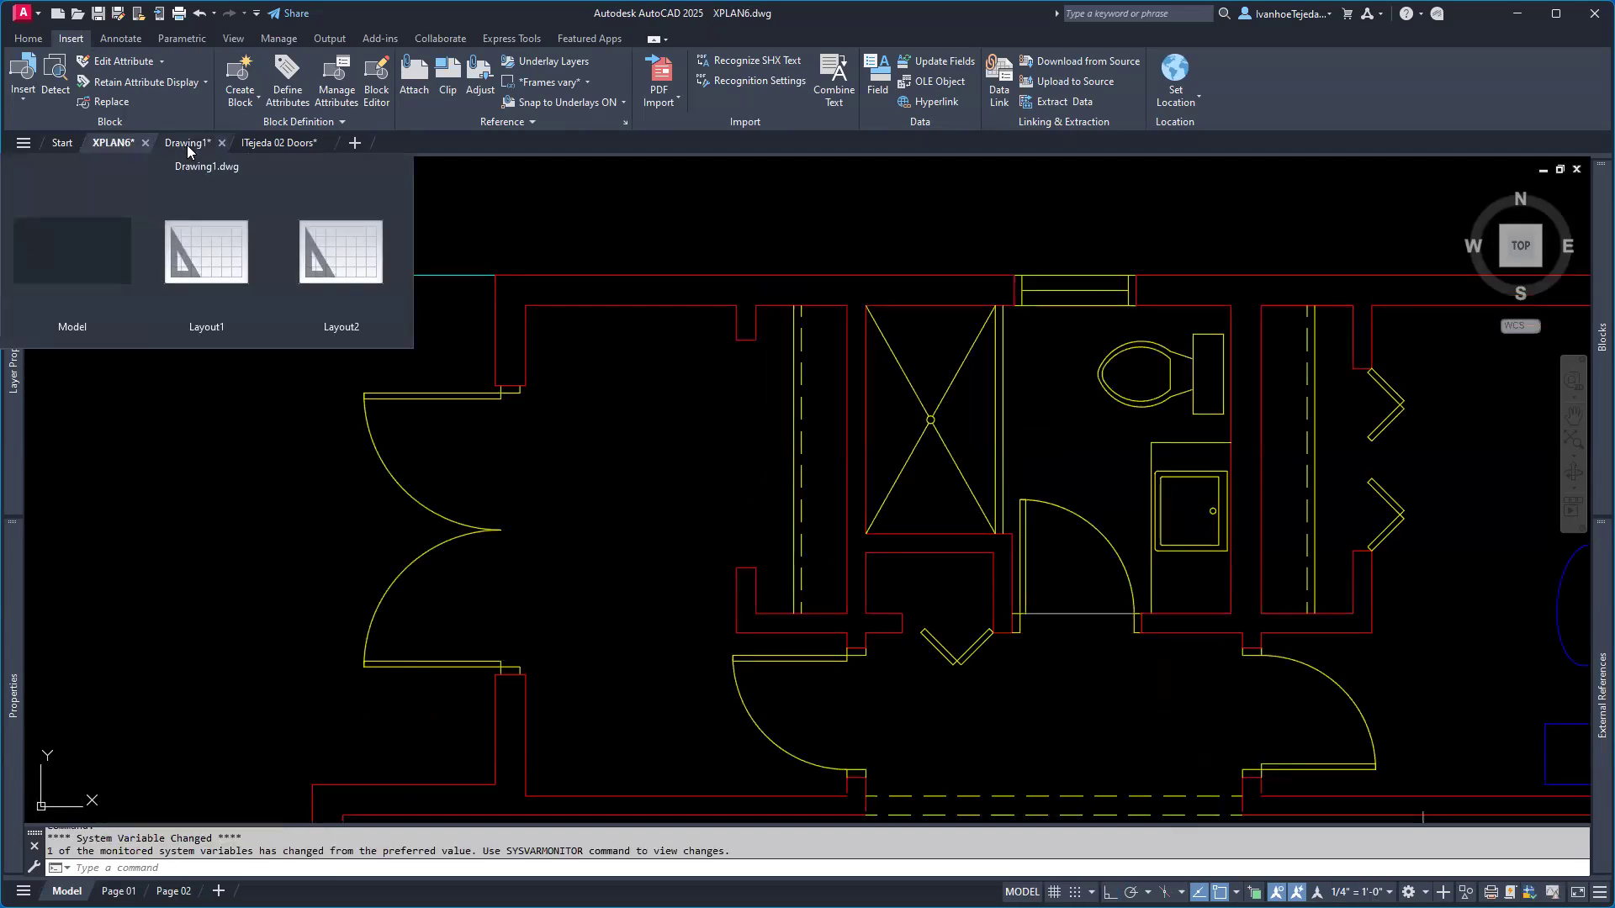
left_click(187, 144)
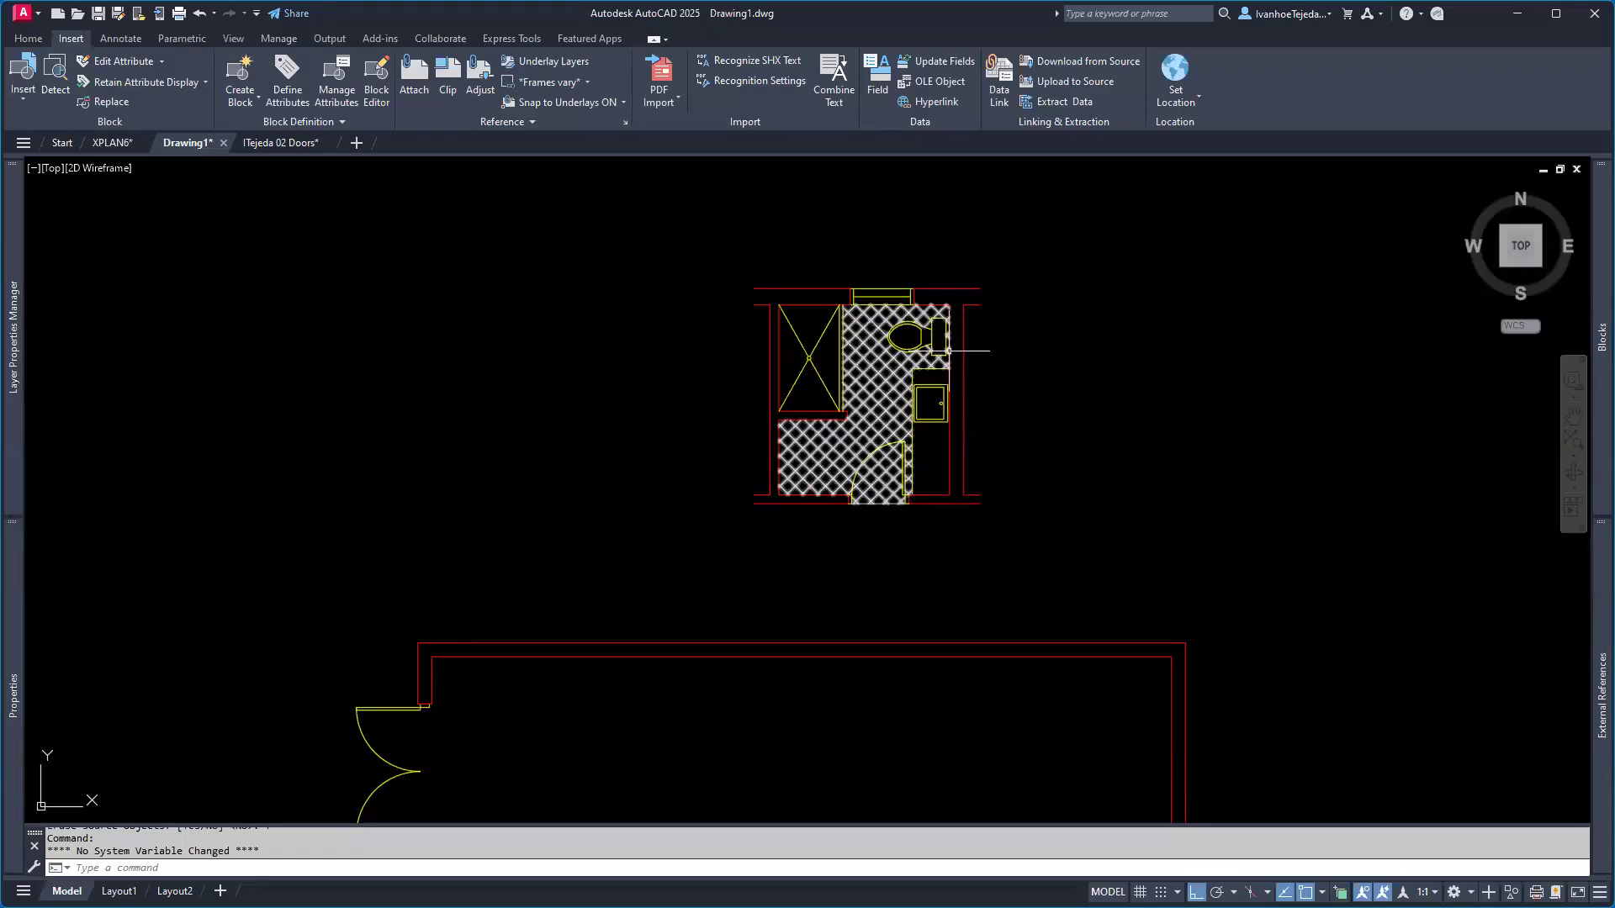
middle_click_drag(905, 586, 920, 504)
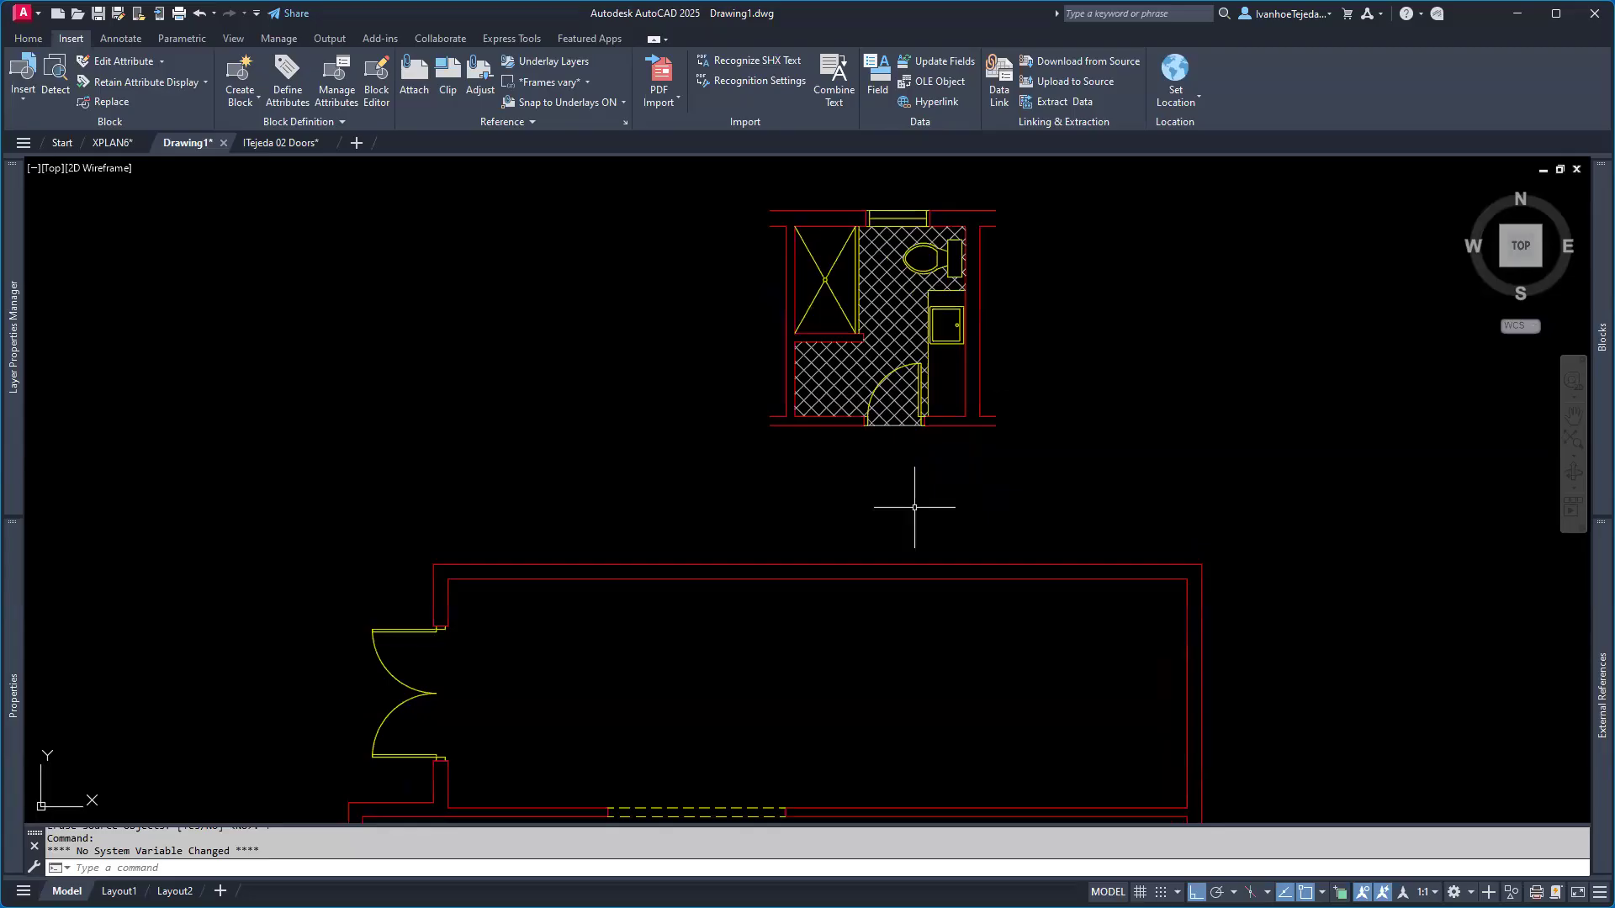
scroll(943, 350, "up", 6)
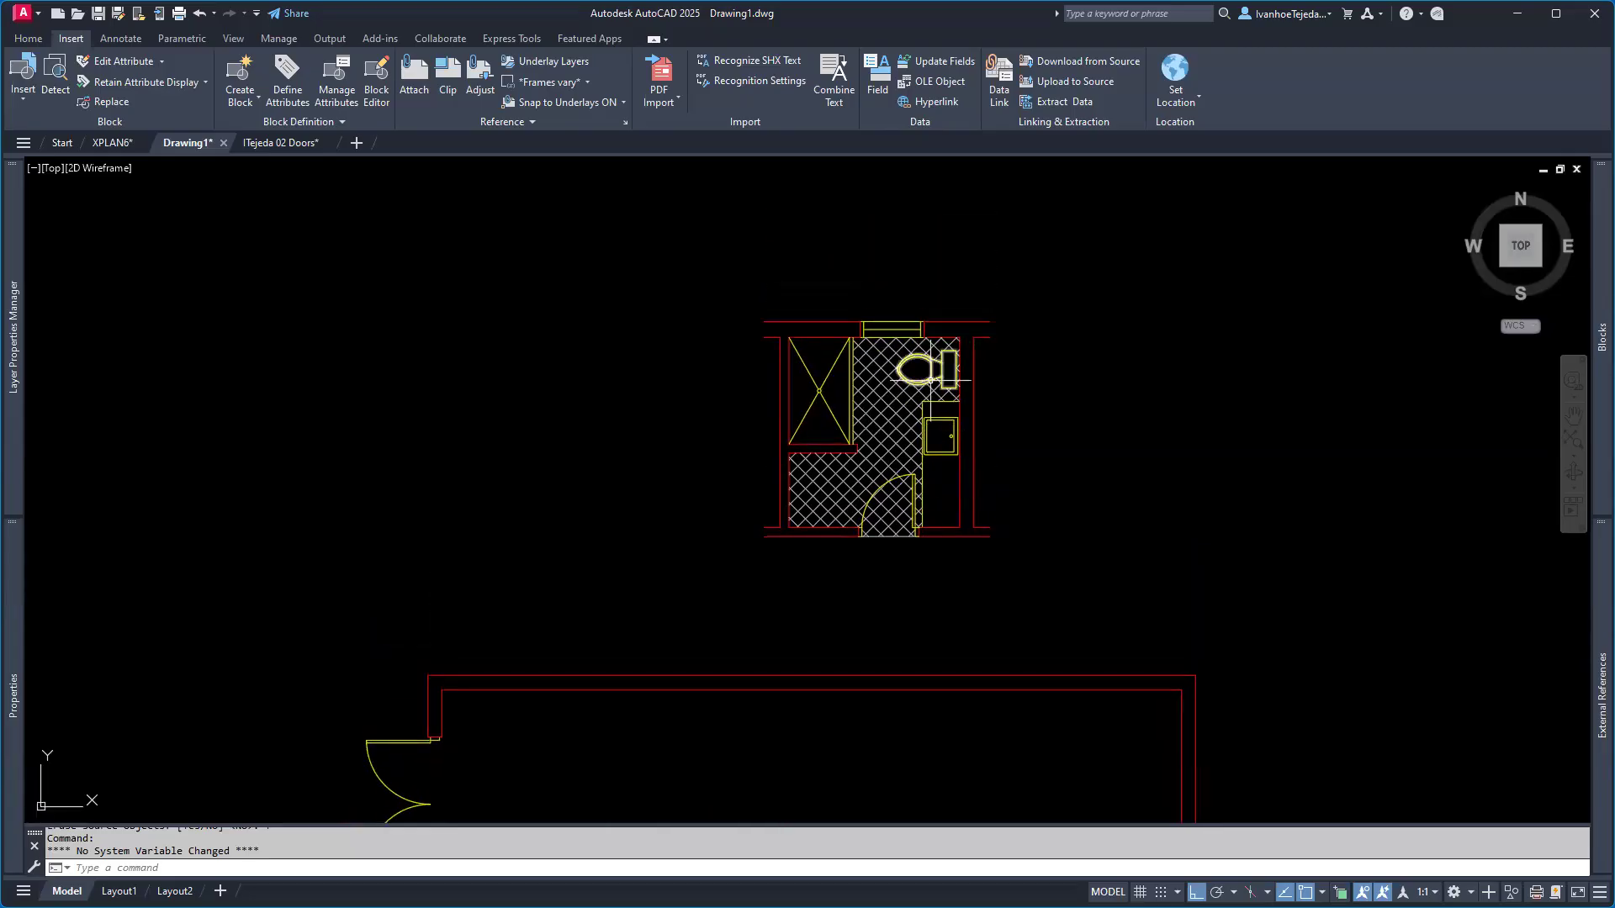
left_click(929, 329)
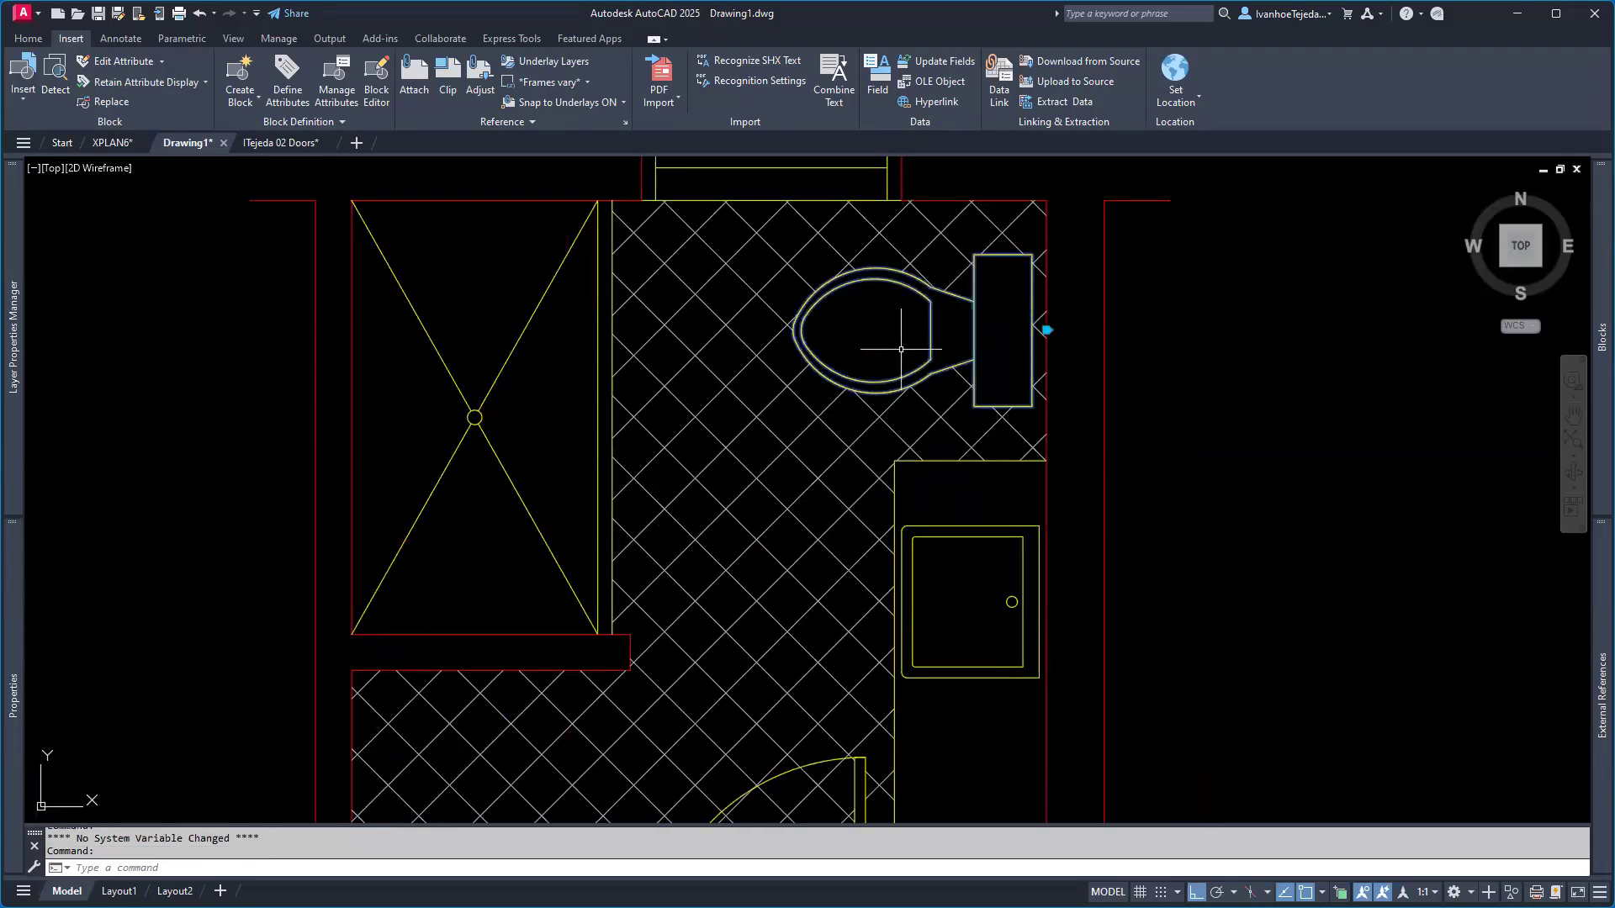
left_click(962, 530)
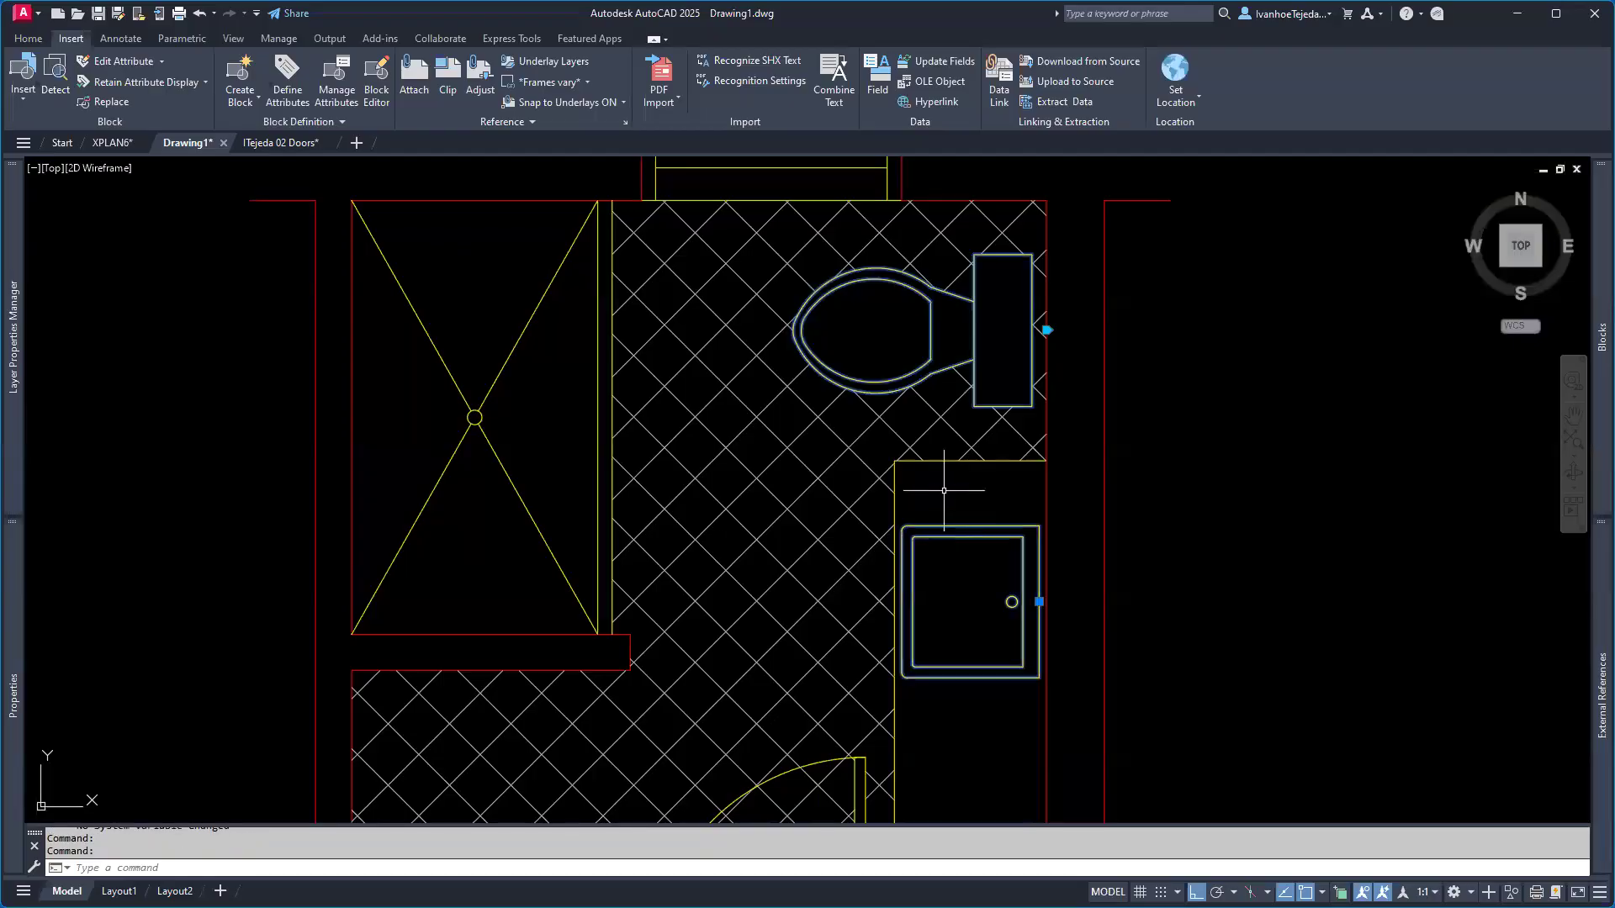
left_click(944, 460)
left_click(895, 498)
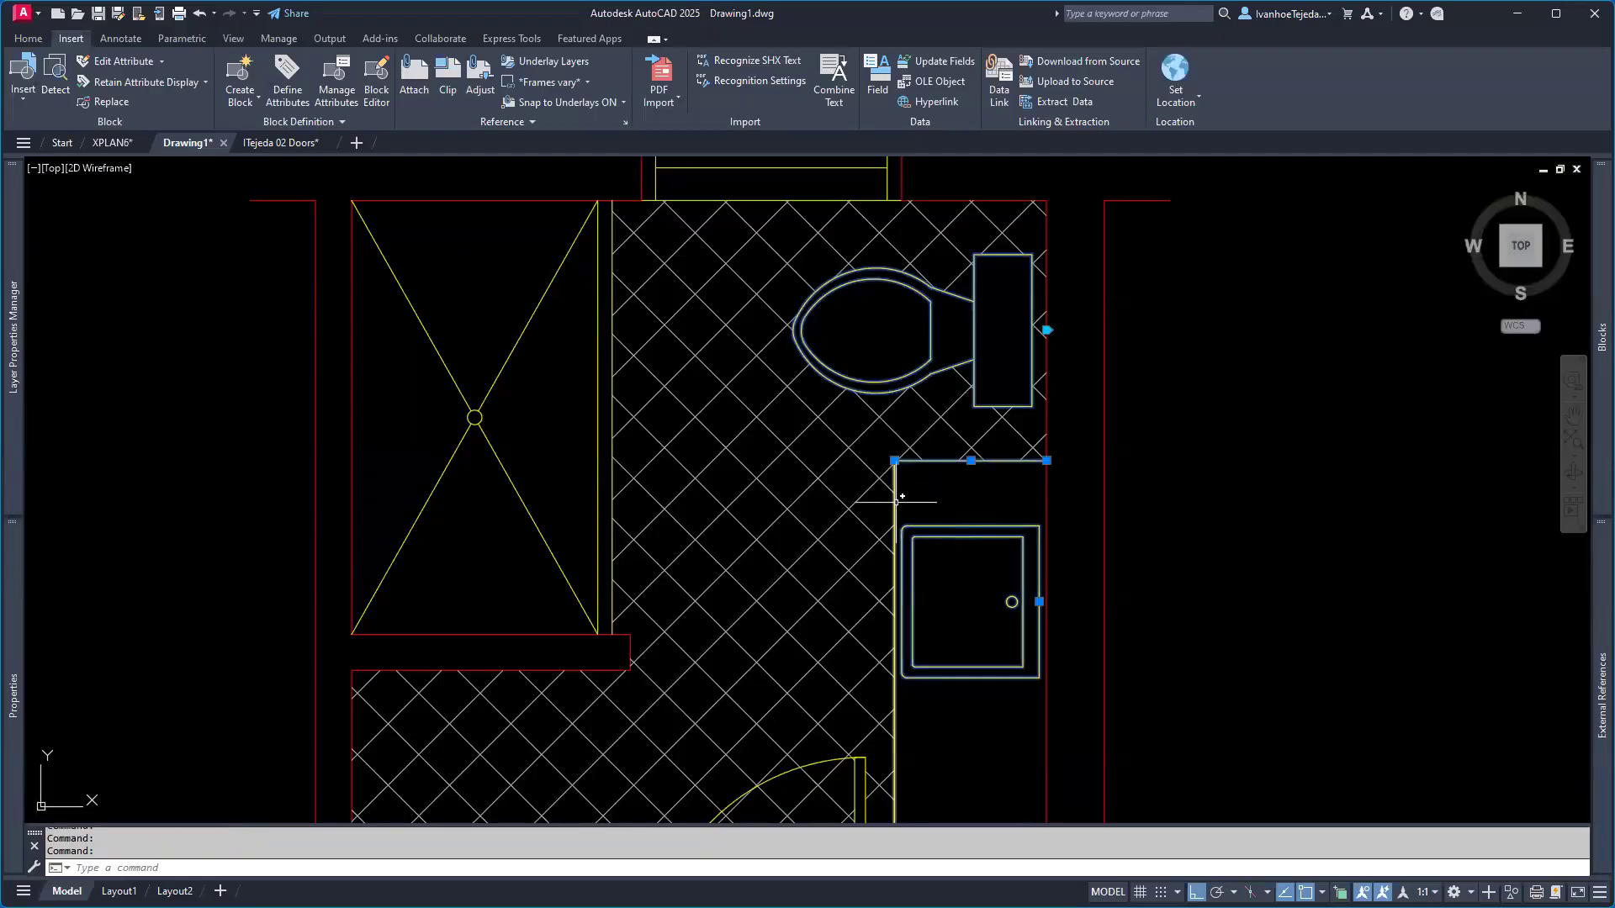
left_click(459, 392)
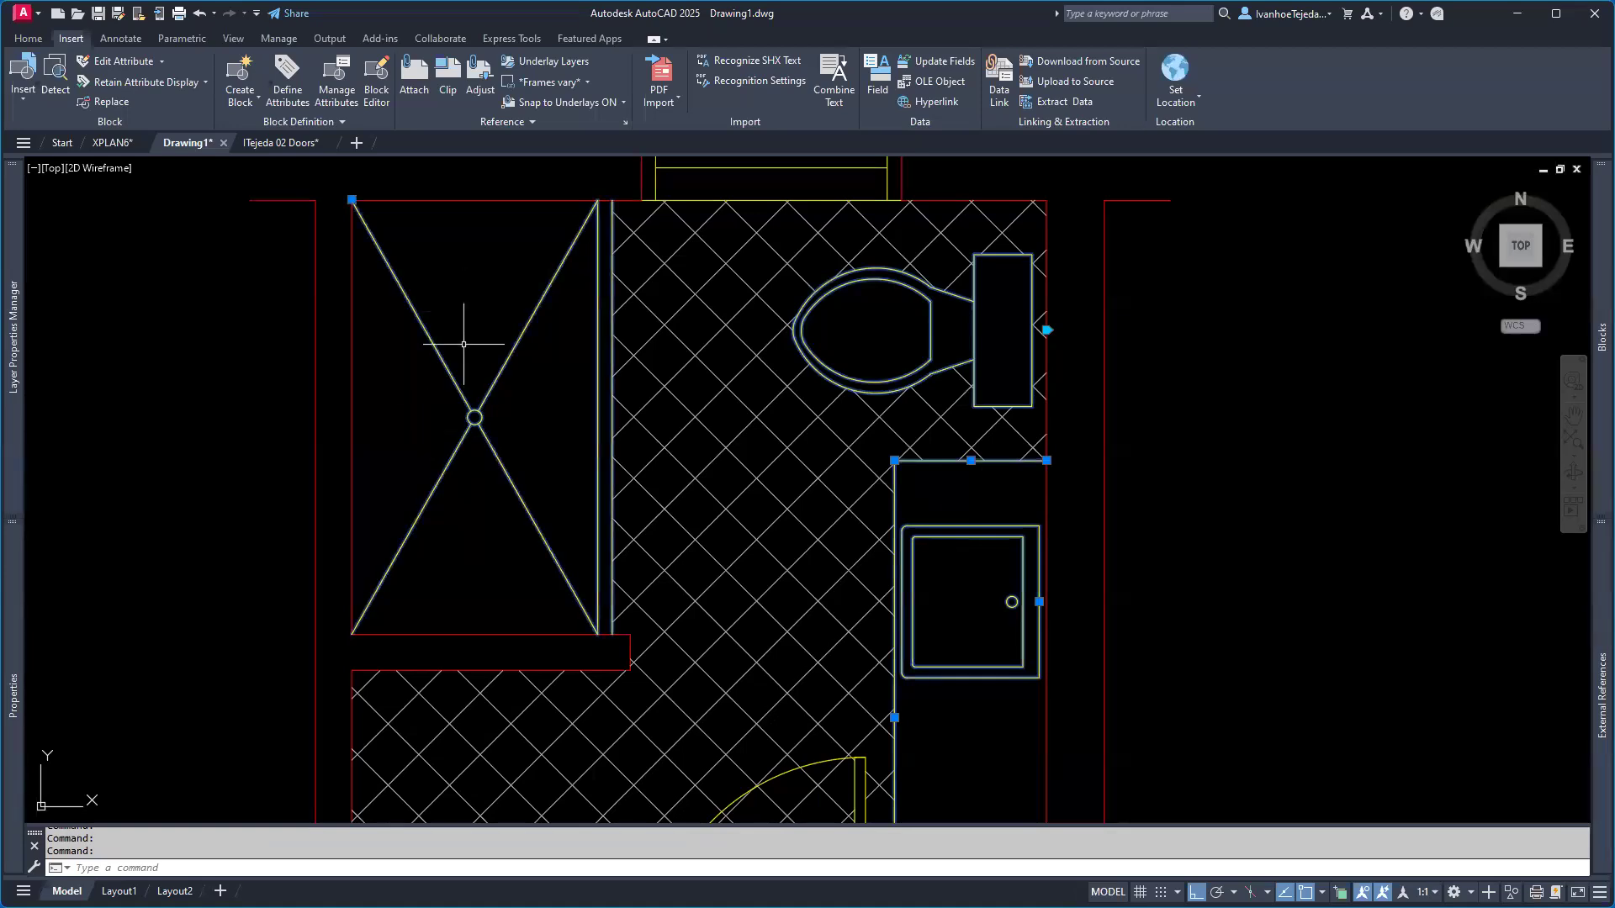
- Add the stub wall below the shower and the side wall lines around the toilet and shower to the selection
left_click(533, 634)
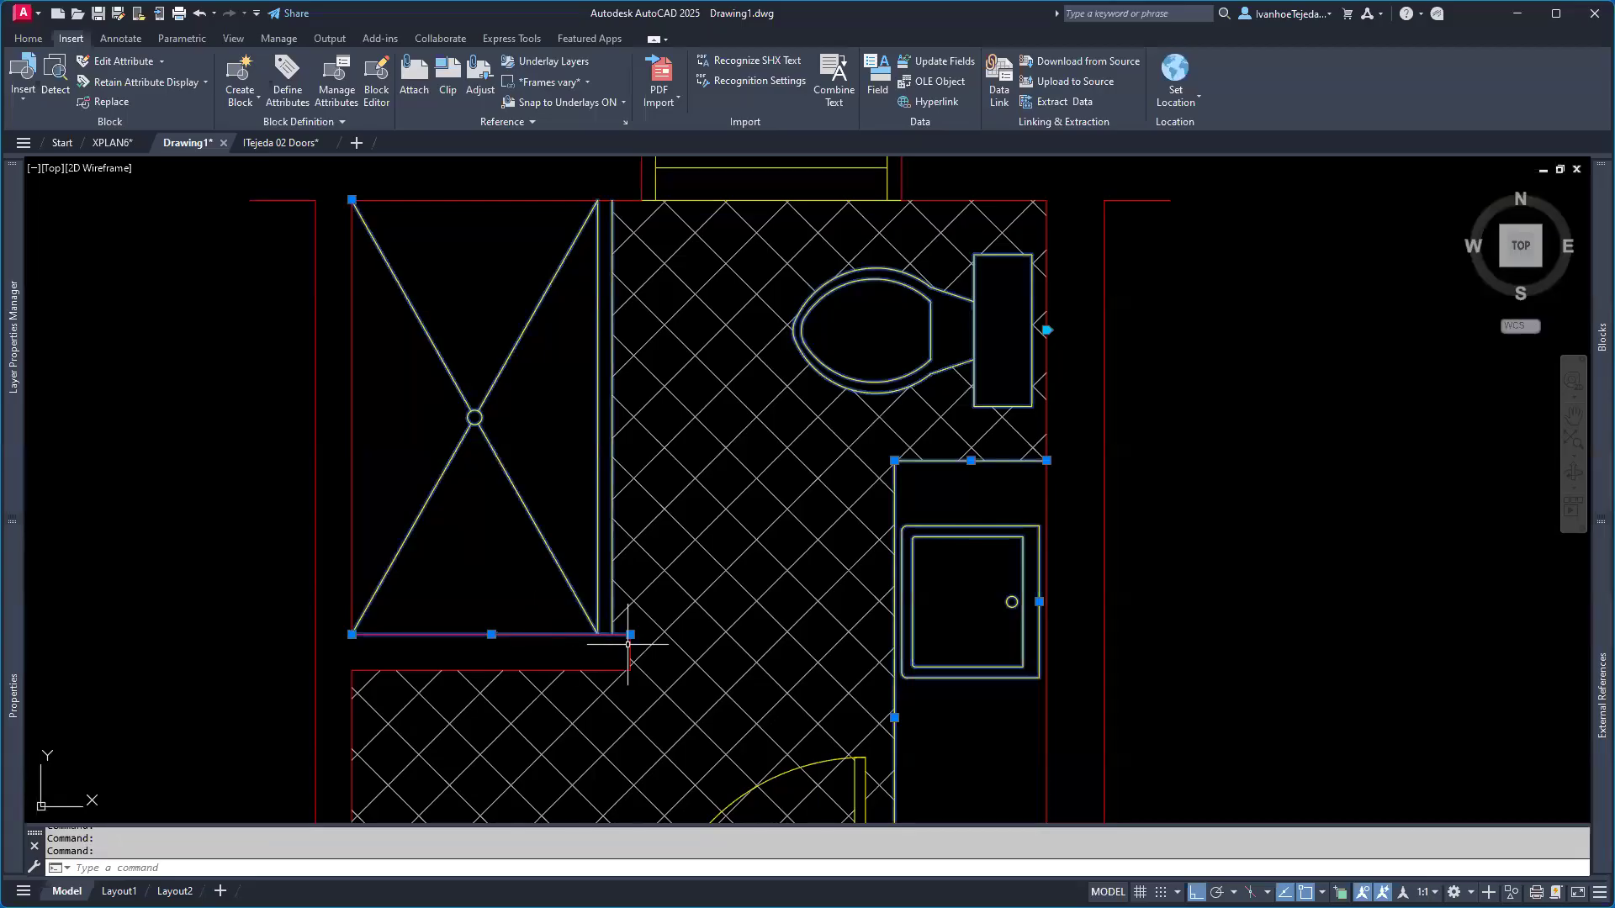
left_click(606, 670)
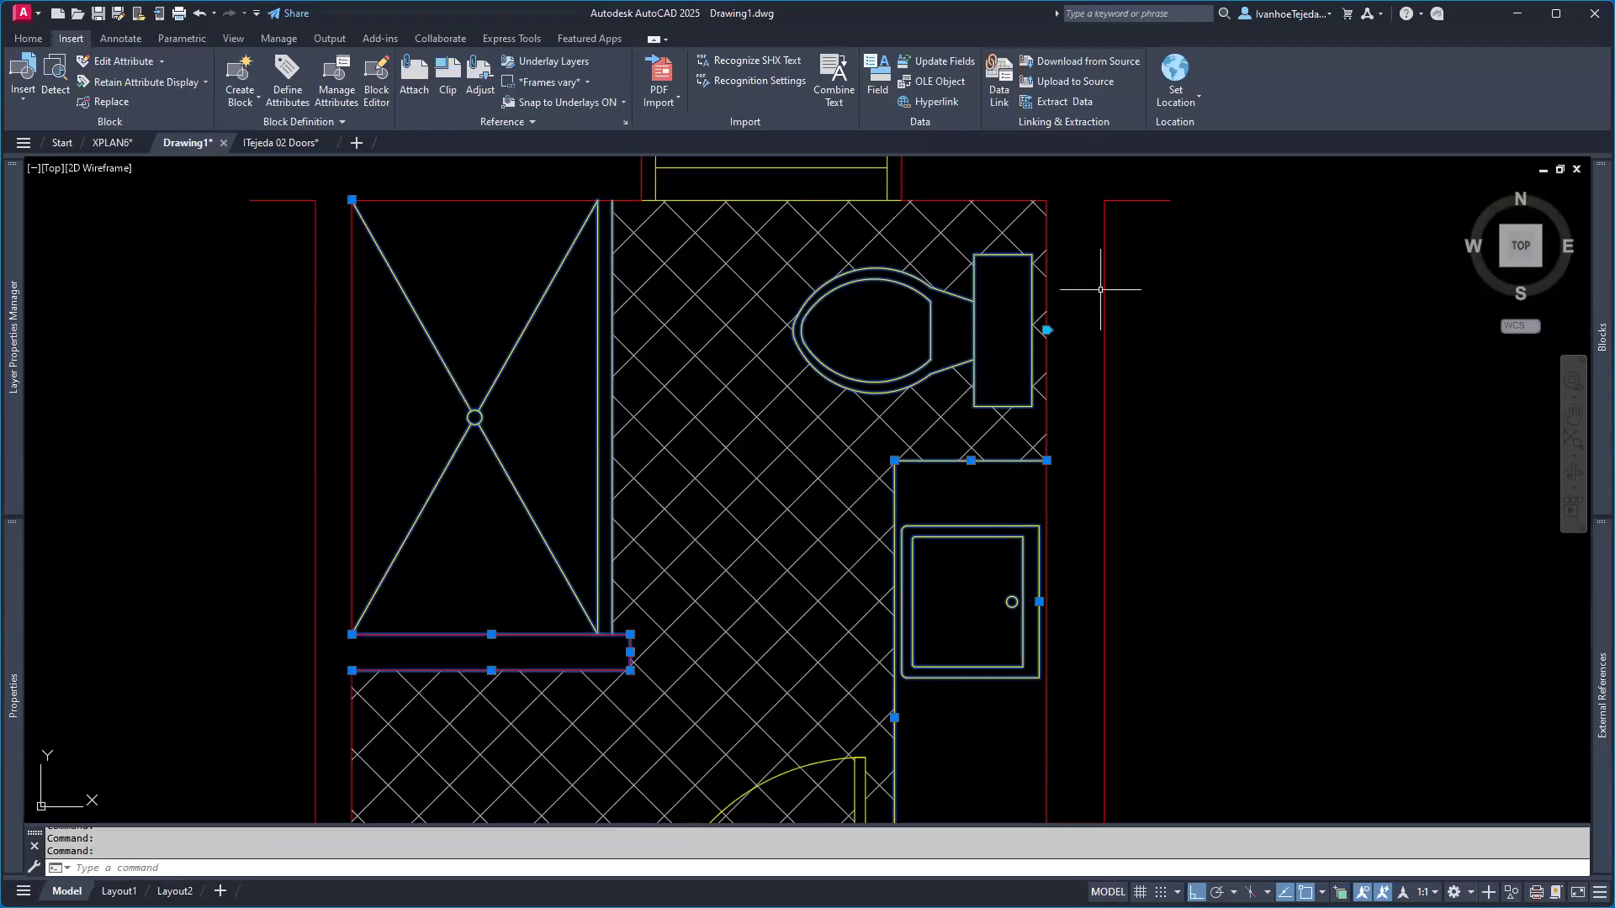
left_click(1046, 220)
left_click(1104, 239)
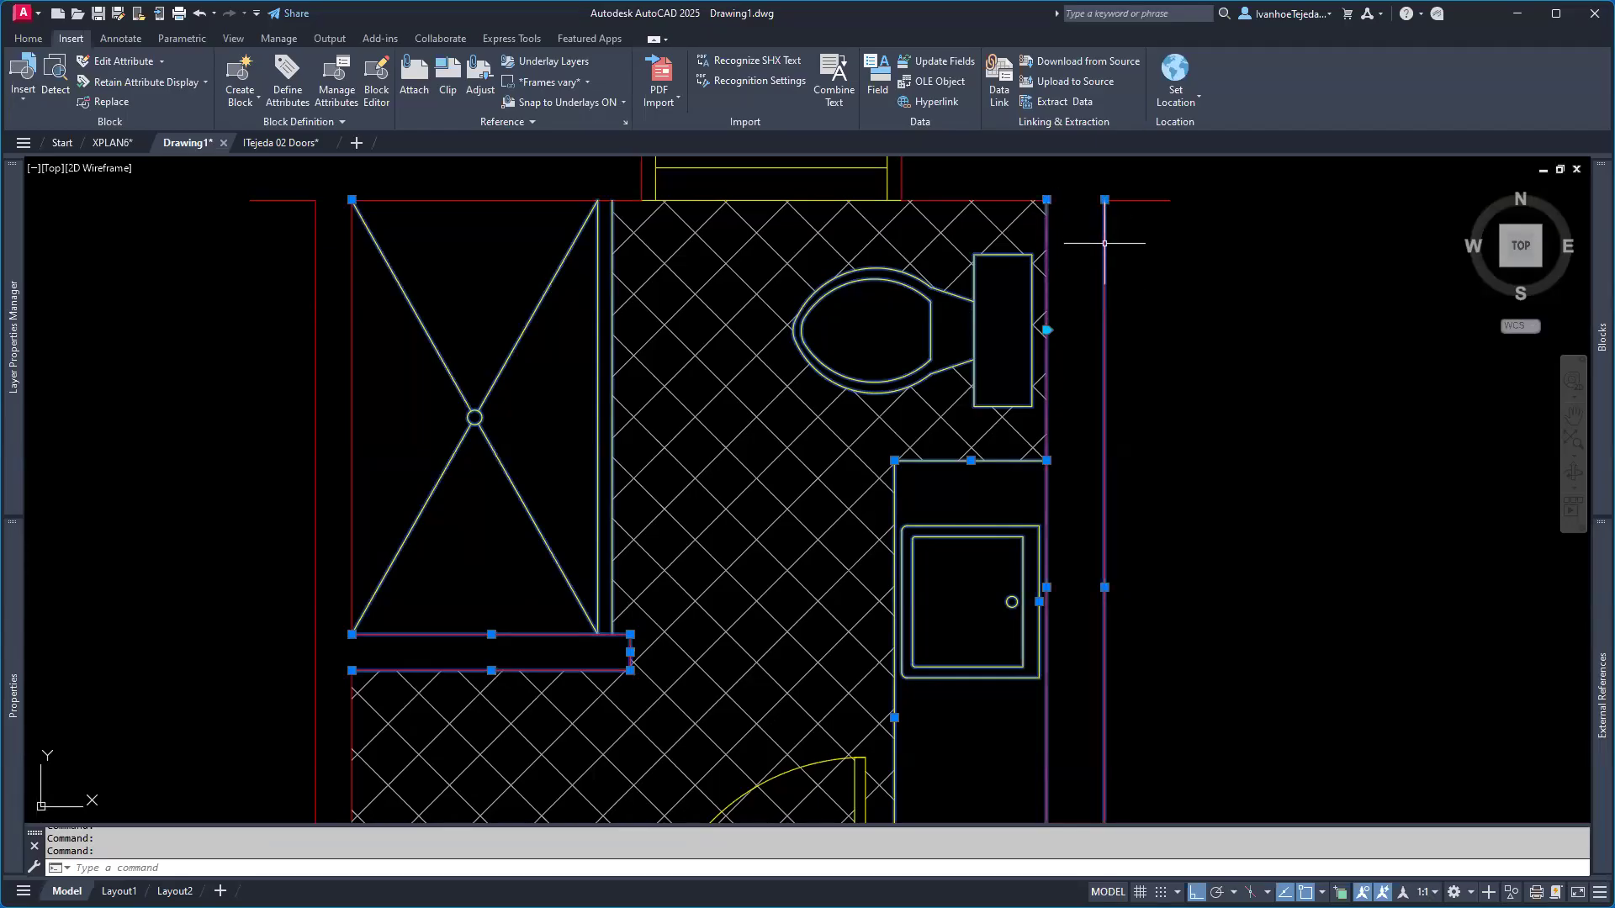
left_click(351, 313)
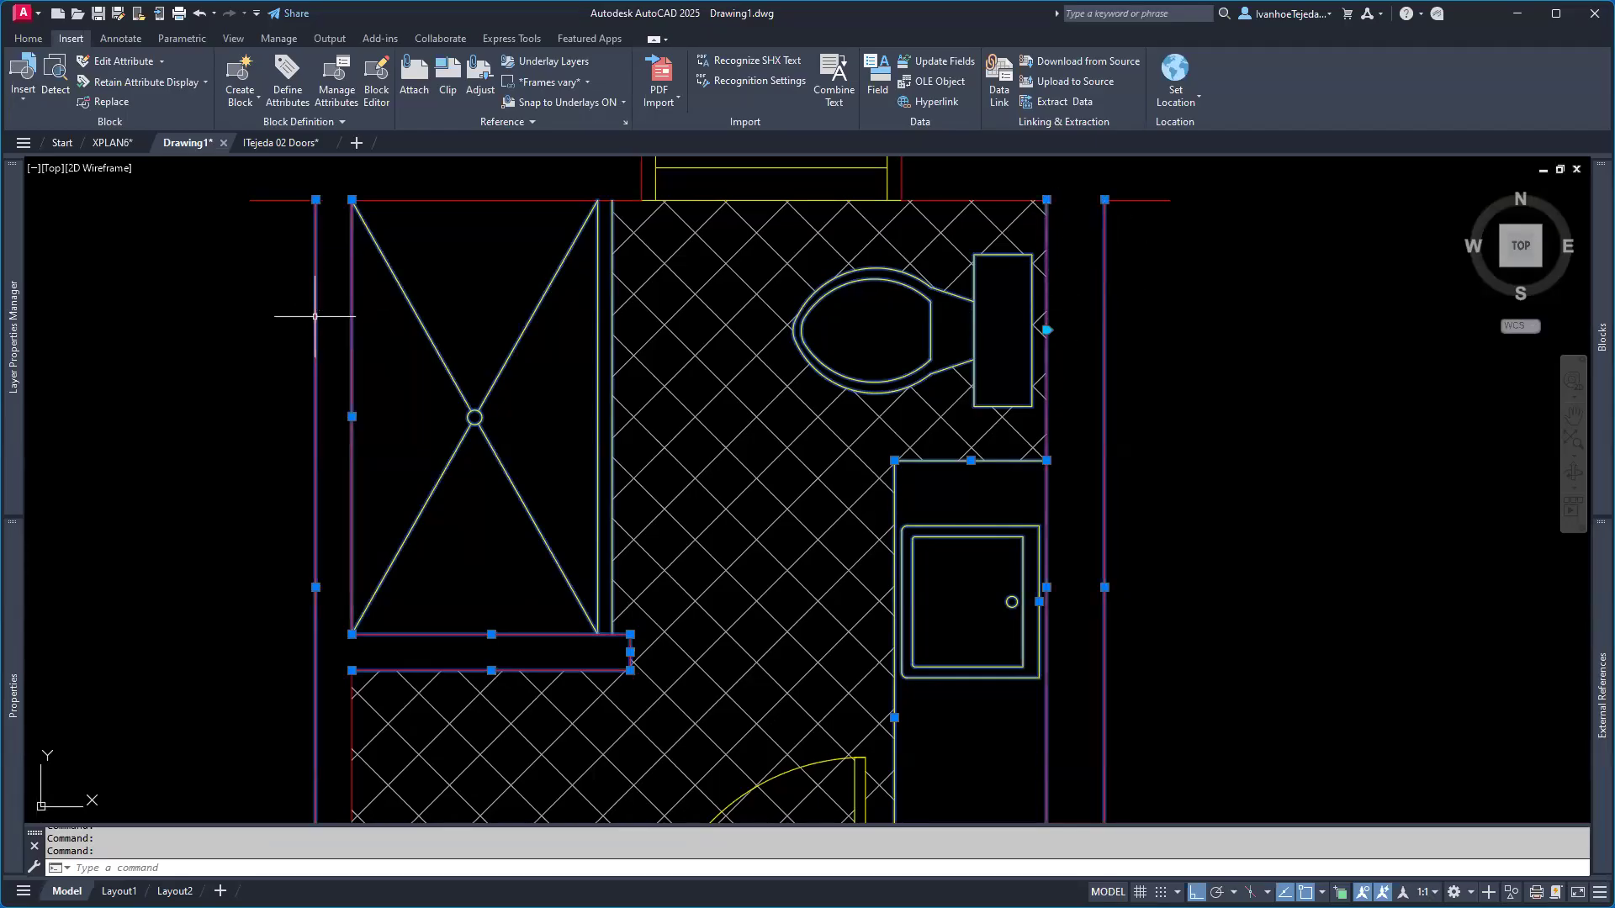
- Copy the selected bathroom objects from the upper end of the toilet wall's inner line straight down onto the floor plan's upper inner wall line
scroll(480, 358, "down", 2)
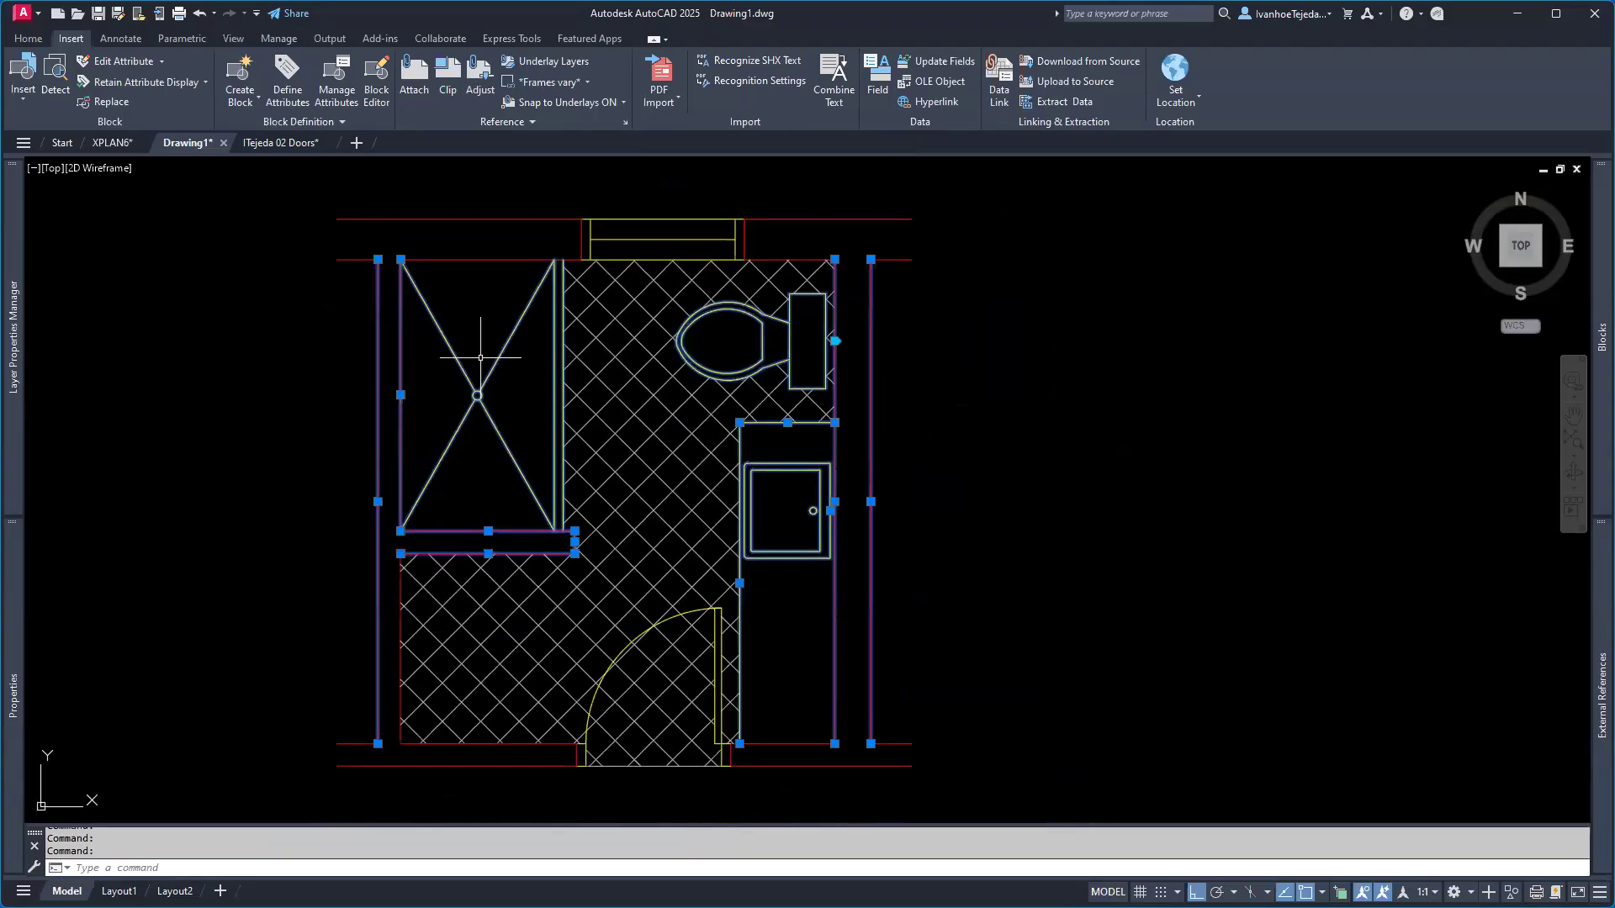
middle_click_drag(480, 358, 690, 432)
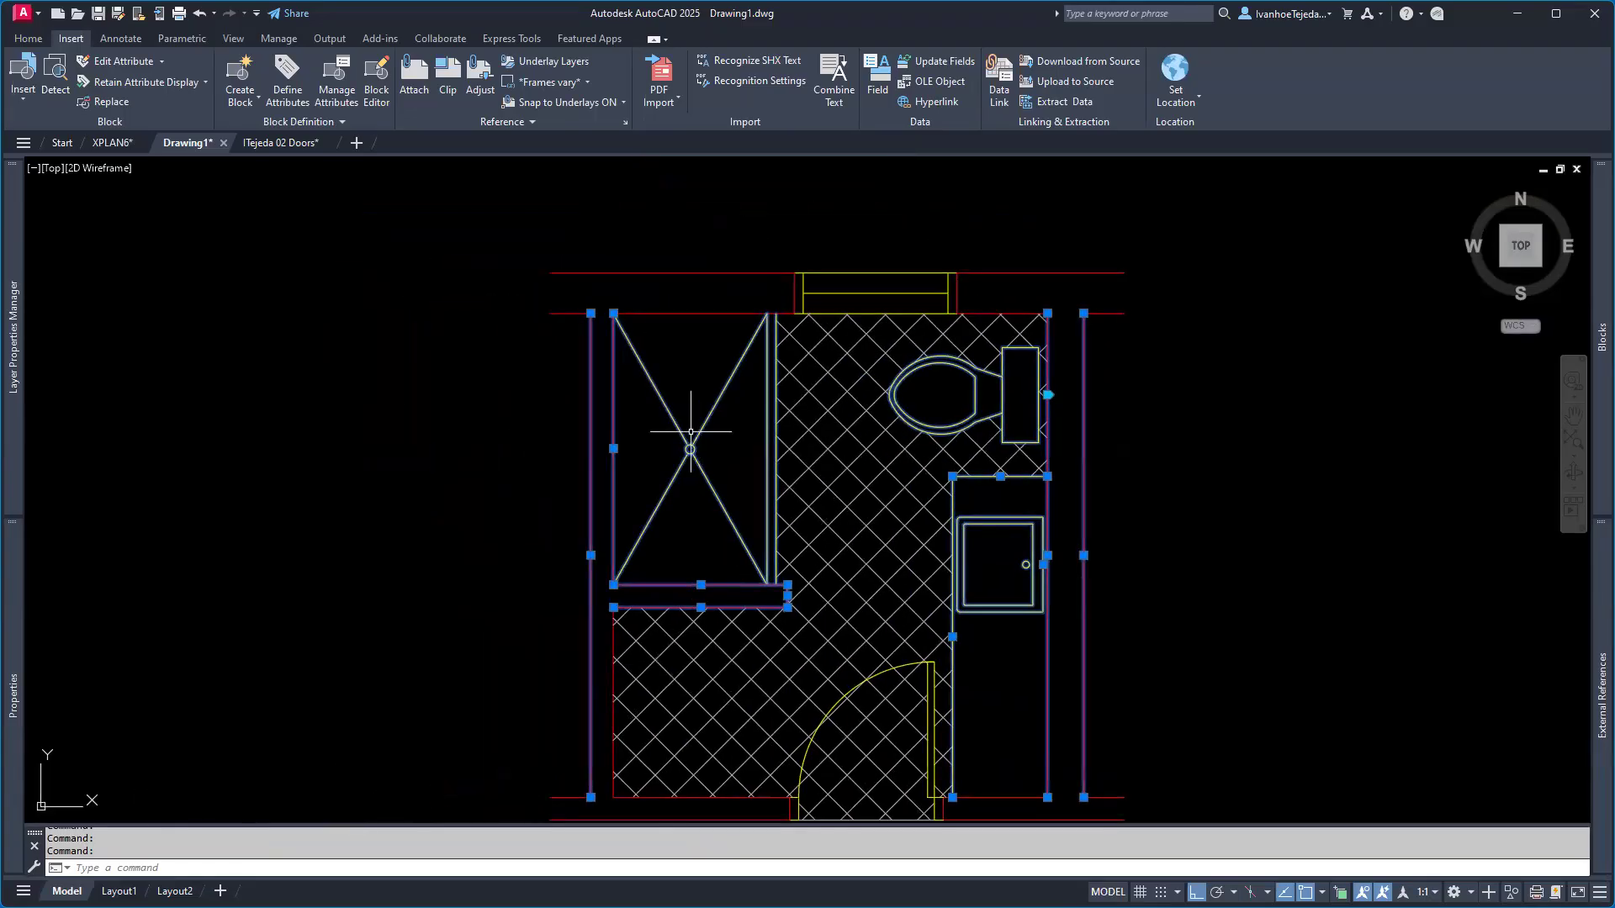
scroll(689, 432, "down", 3)
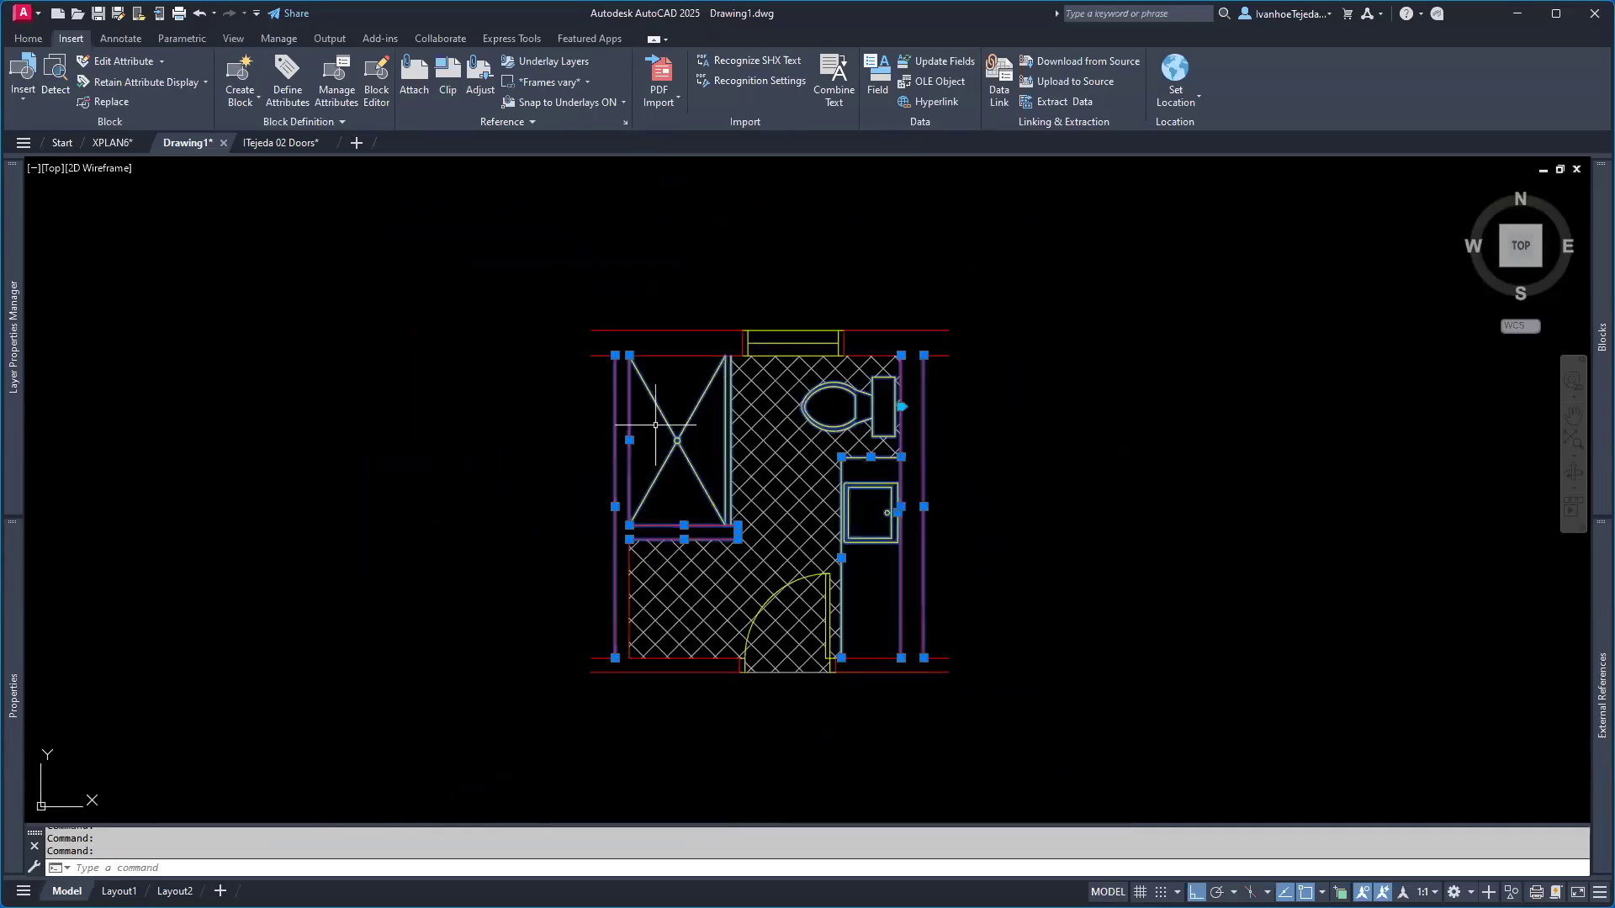
middle_click_drag(750, 500, 786, 357)
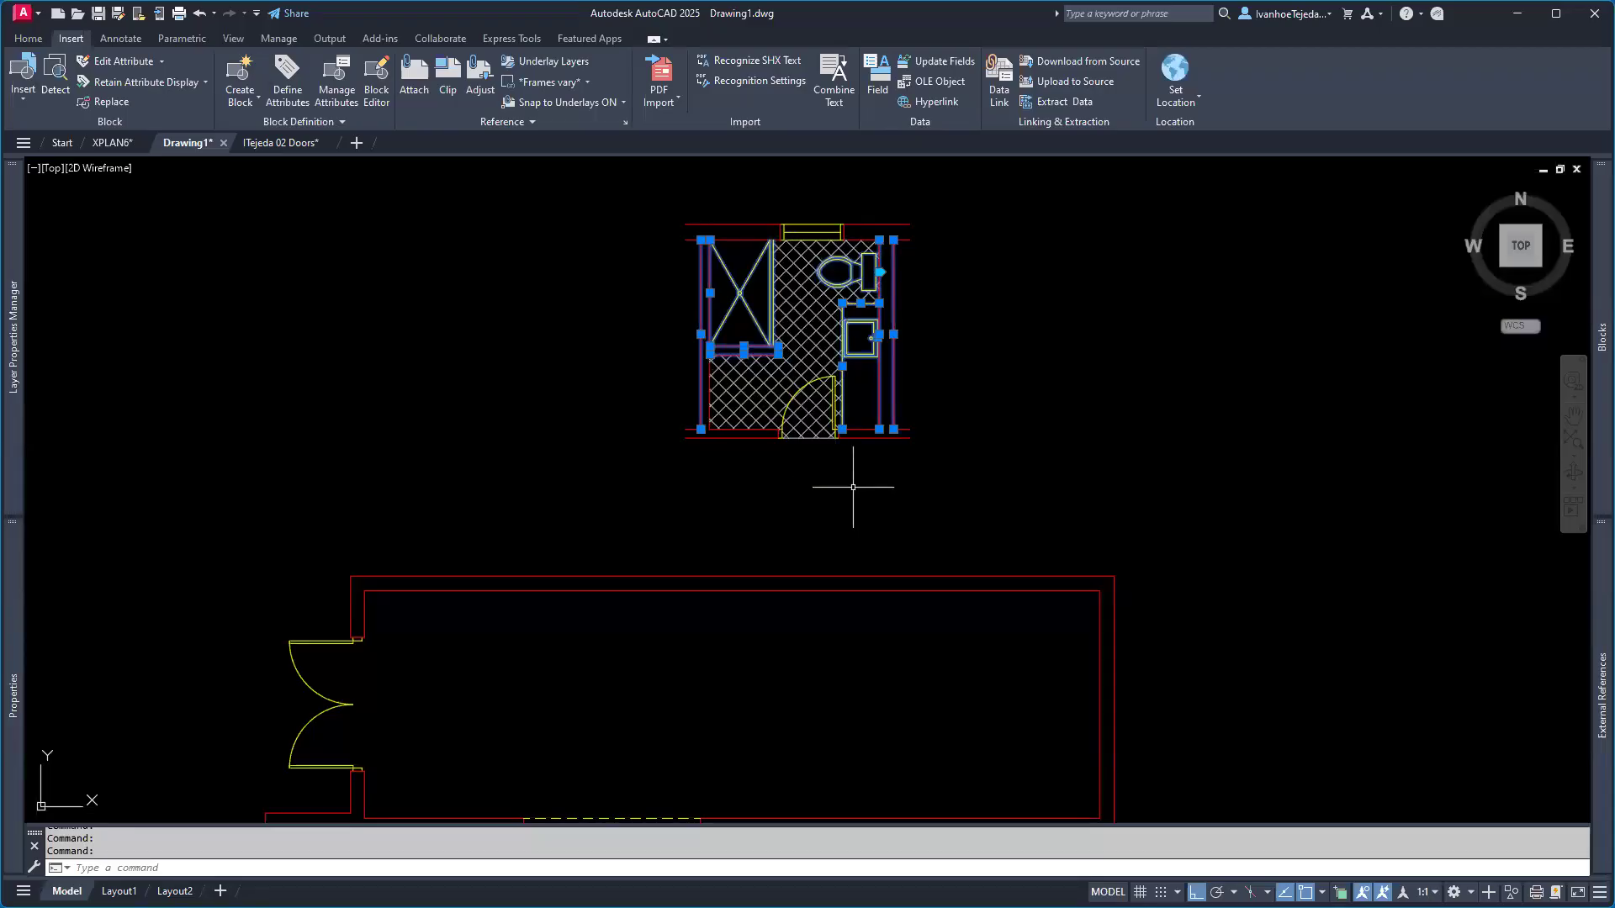
type("CO")
key("Return")
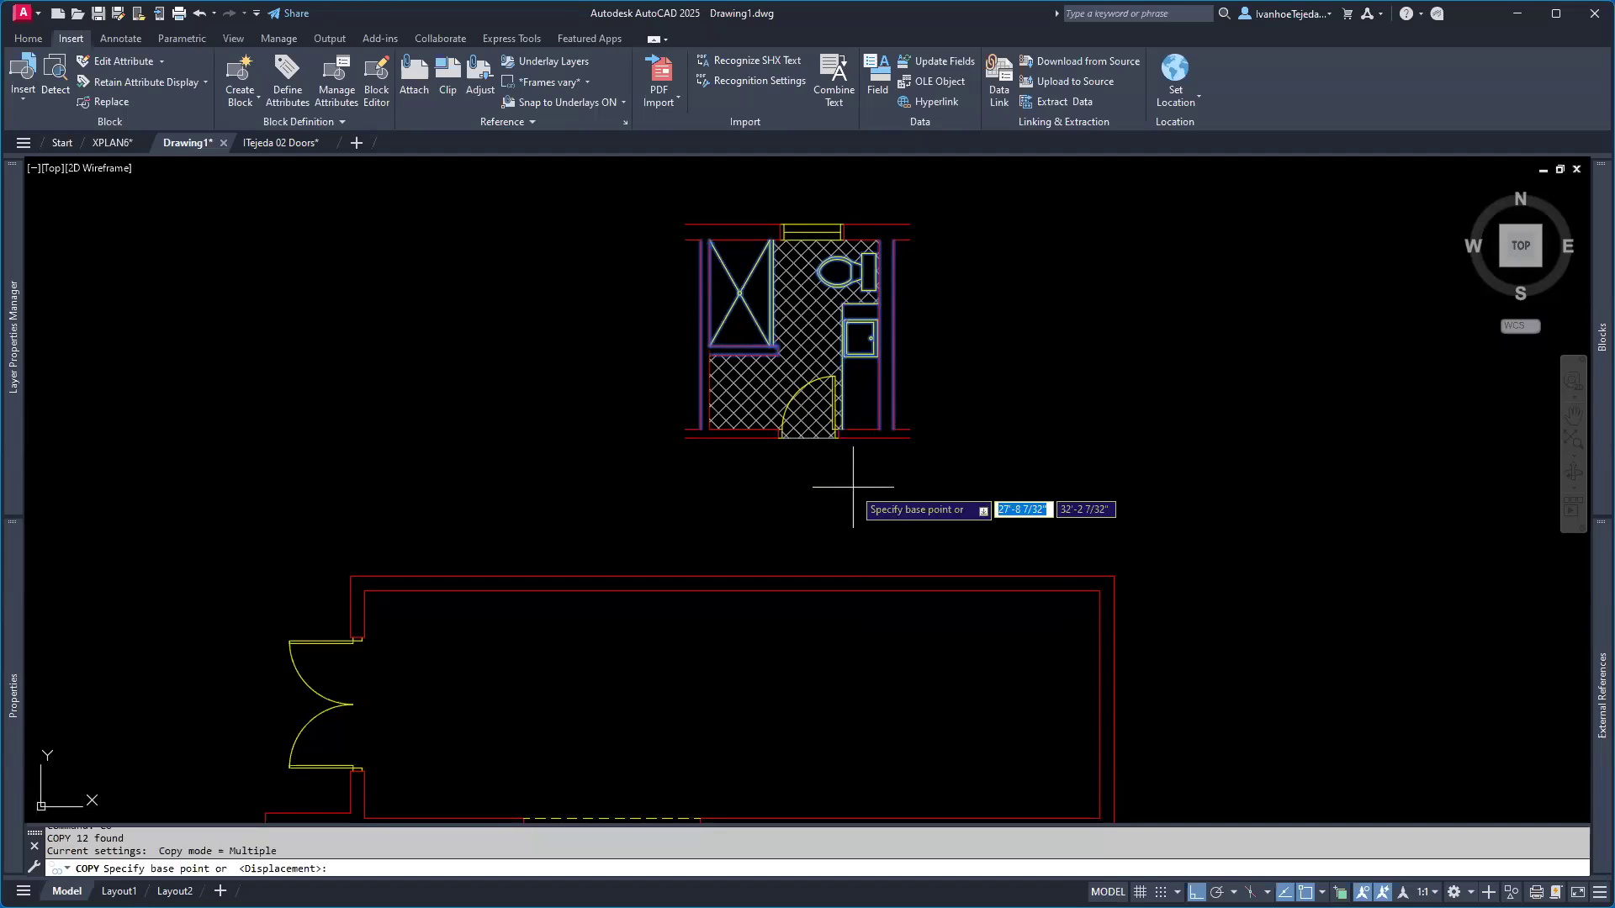
scroll(852, 229, "up", 6)
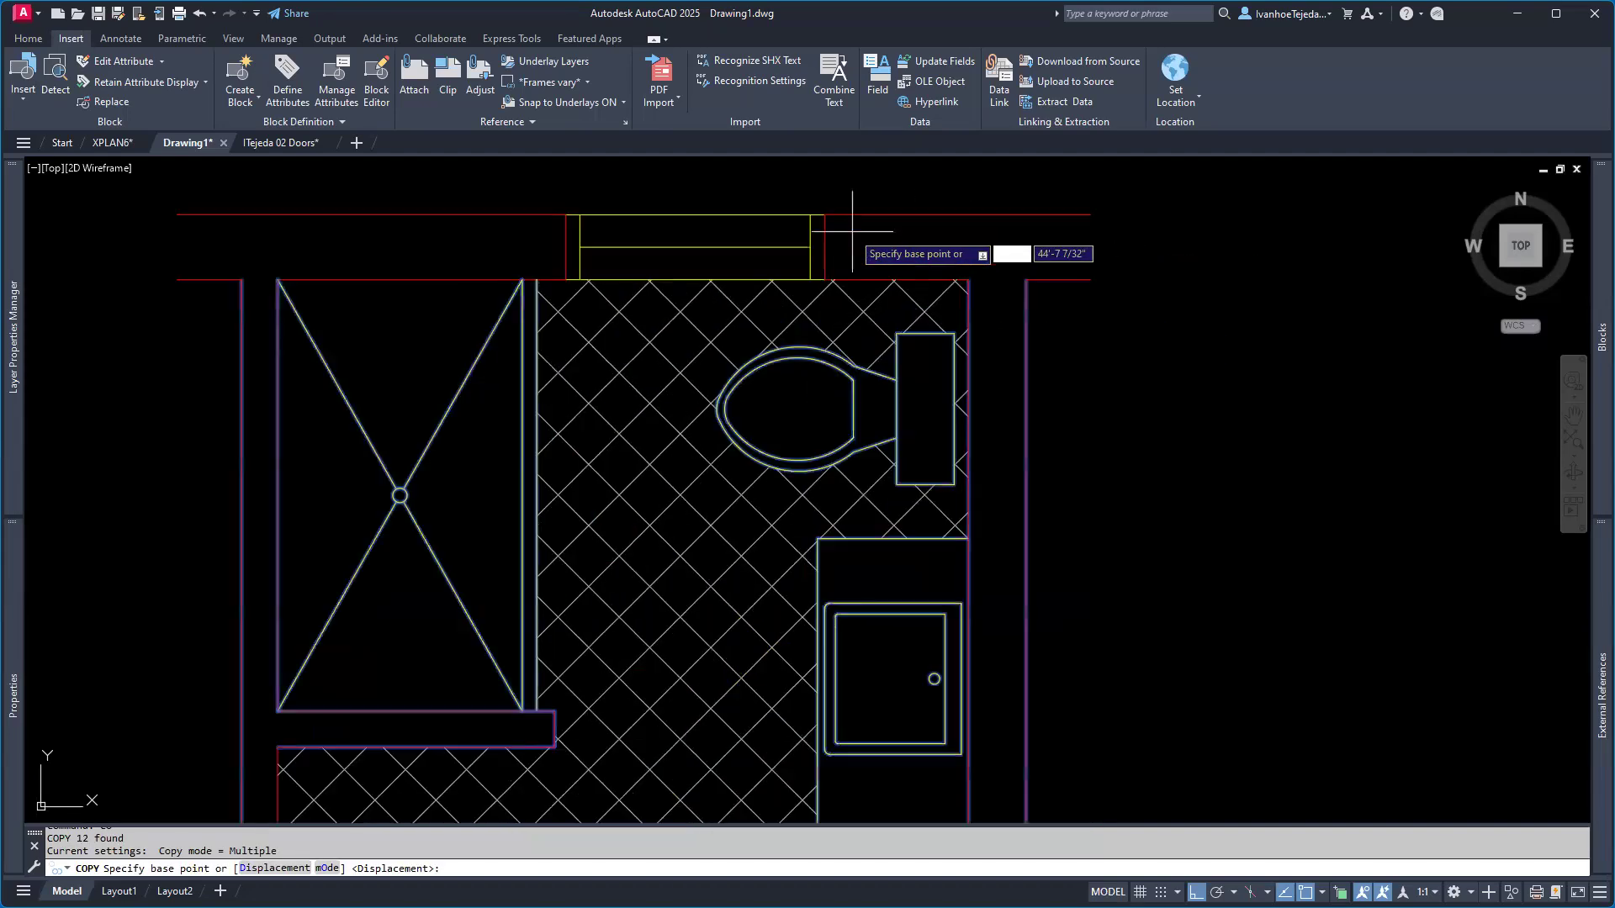
left_click(968, 279)
scroll(946, 454, "down", 2)
scroll(951, 445, "down", 2)
middle_click_drag(930, 617, 912, 238)
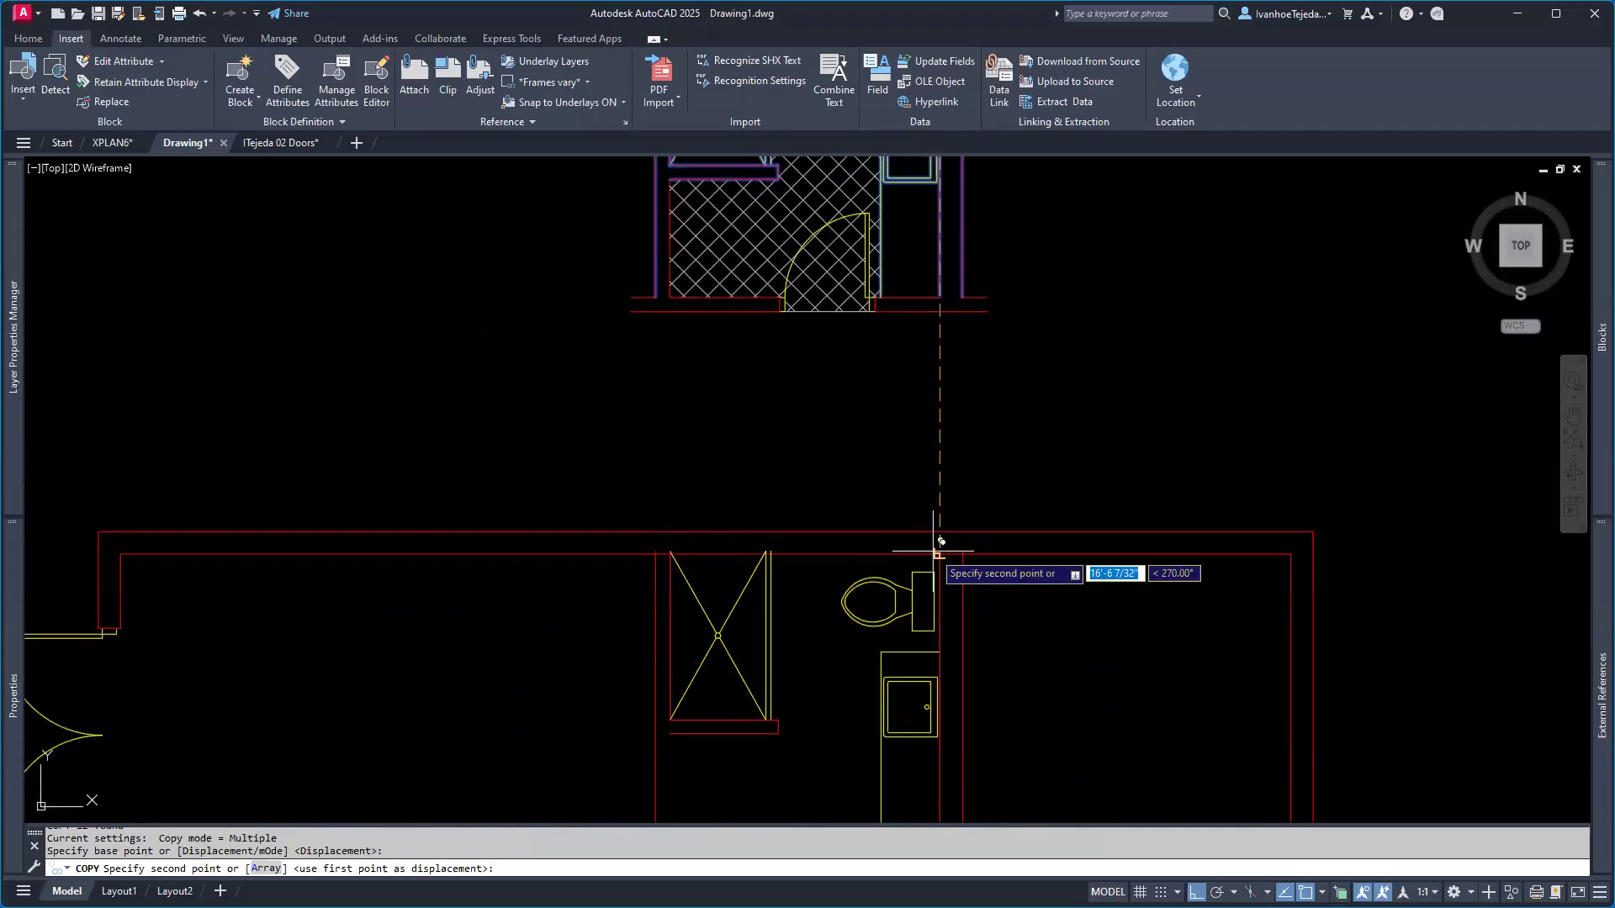
left_click(939, 553)
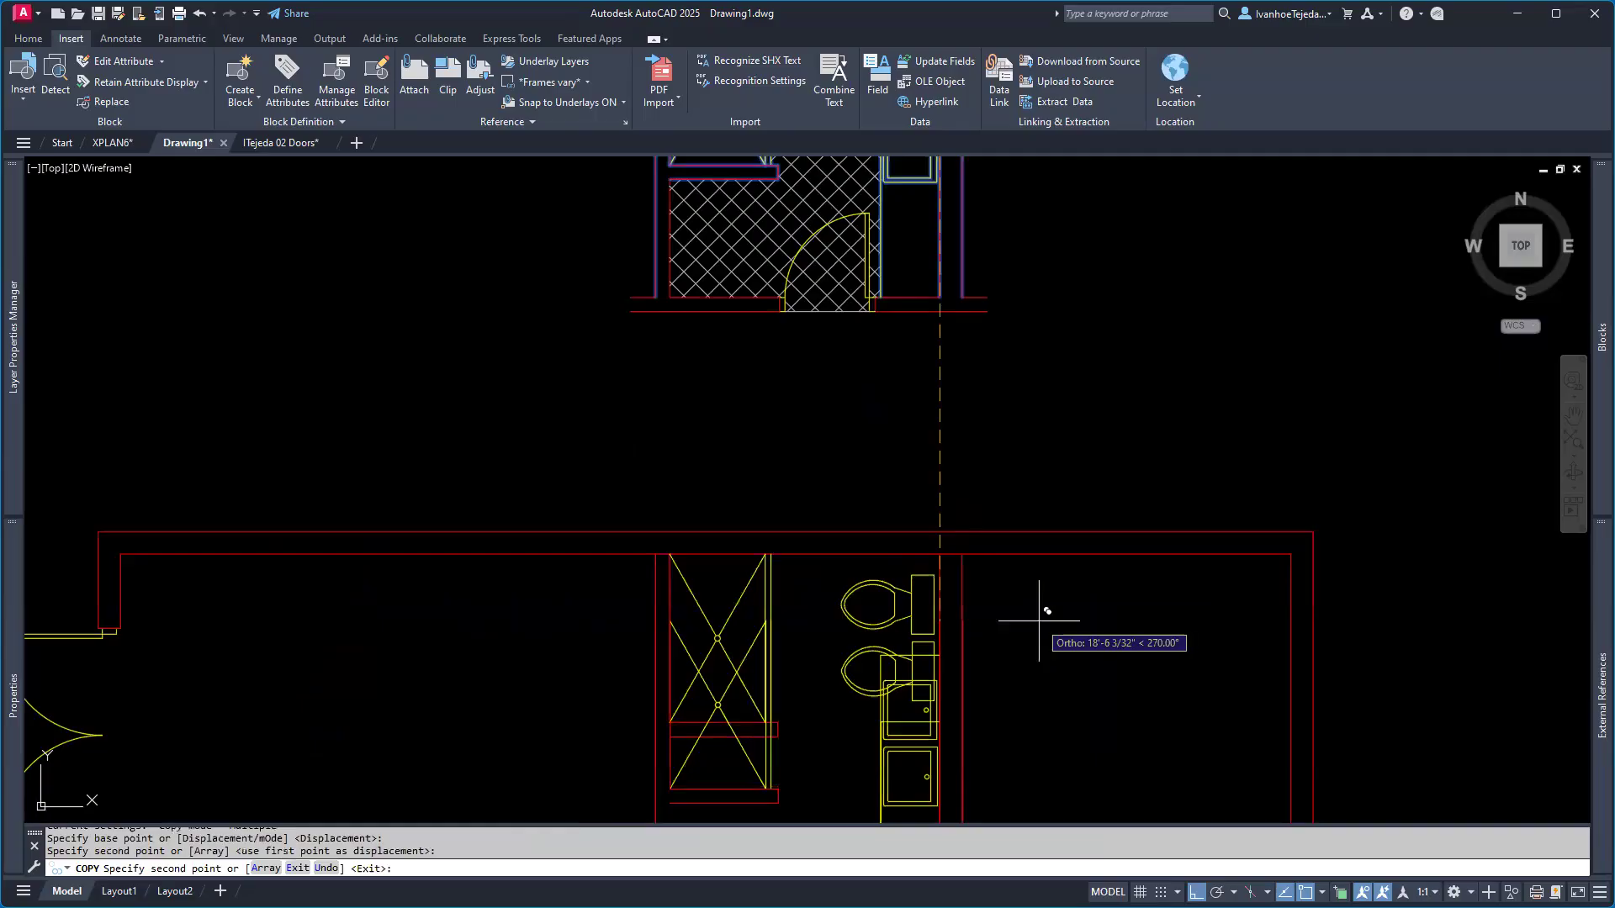
key("Escape")
- Check the bathroom area in XPLAN6, and draw a line in Drawing1 joining the lower ends of the outer shower-side wall line and inner toilet-side wall line
middle_click_drag(981, 659, 913, 399)
middle_click_drag(748, 560, 814, 625)
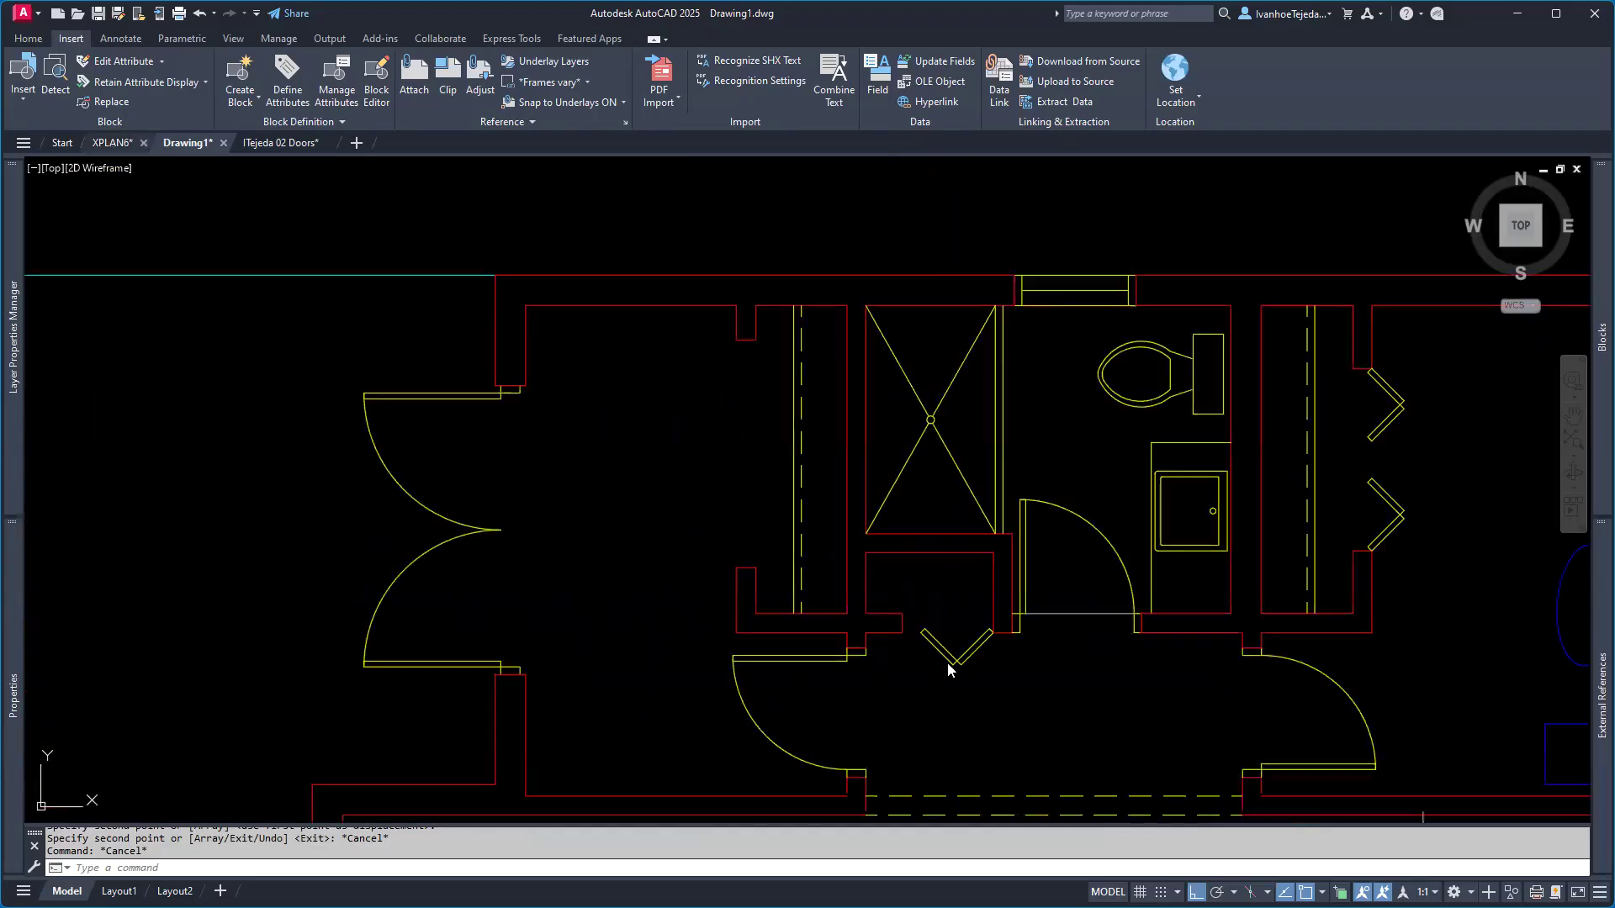
middle_click_drag(939, 658, 742, 523)
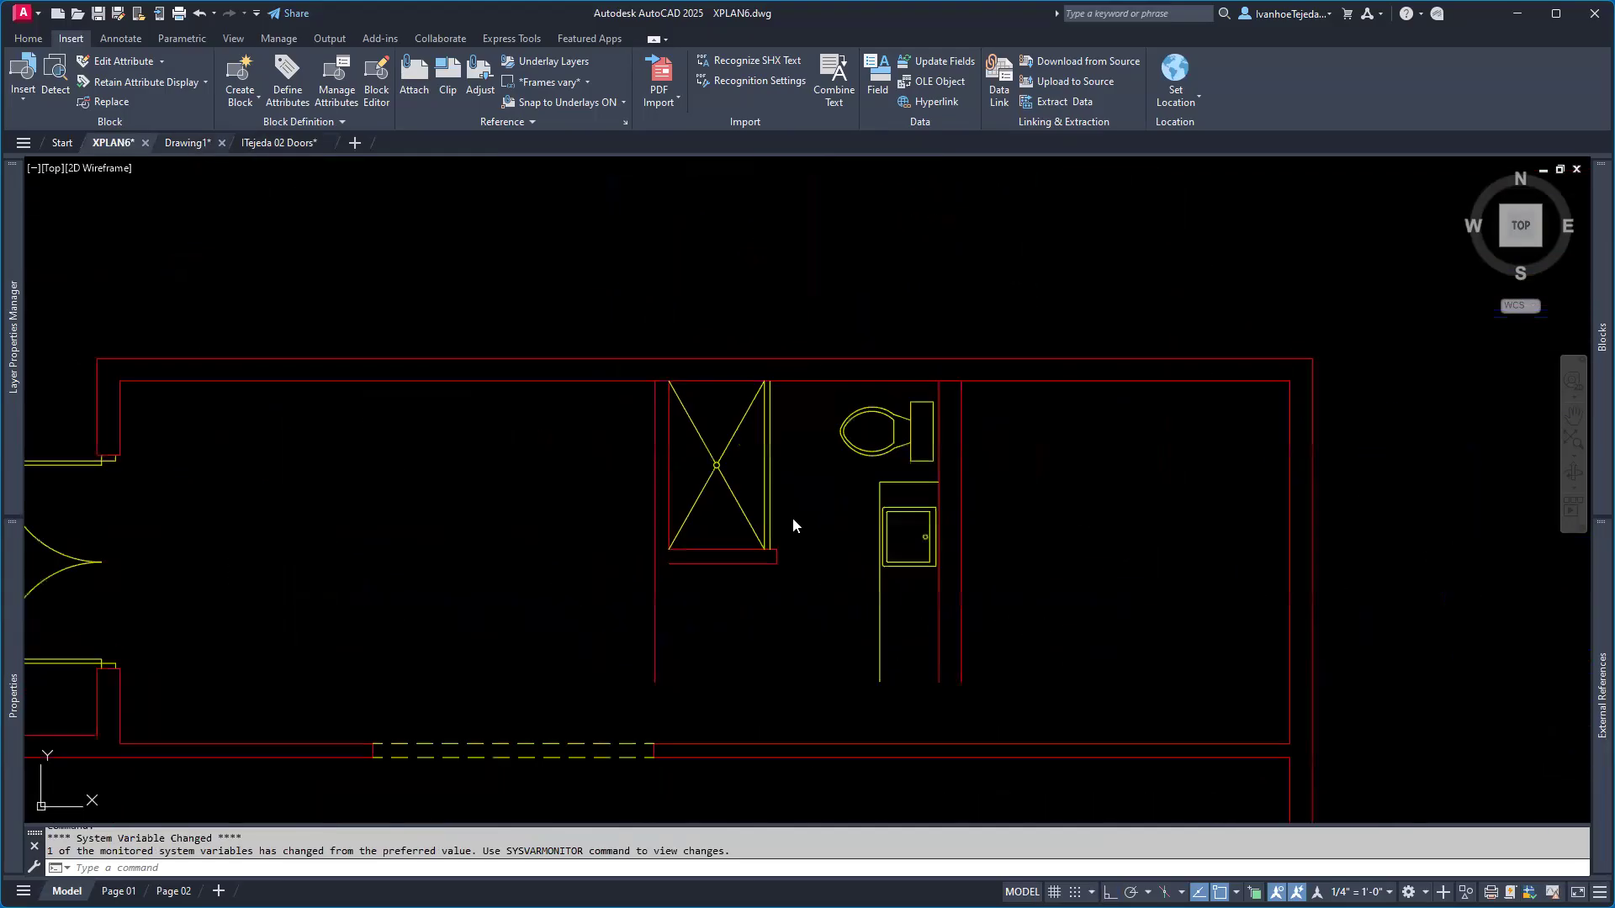
key("ctrl+Tab")
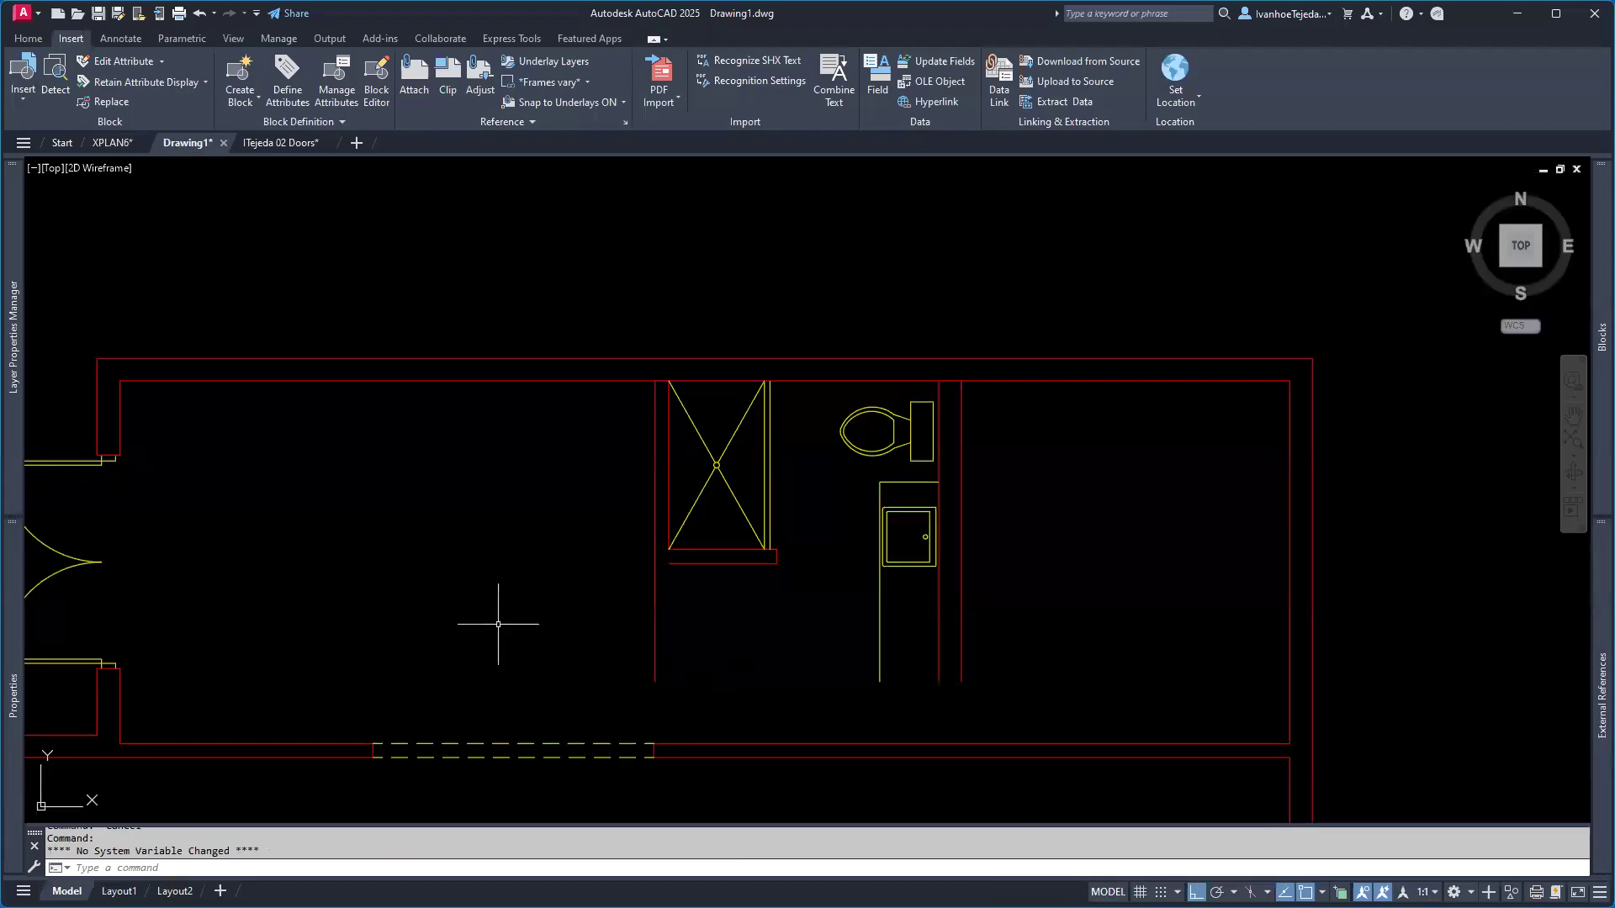
middle_click_drag(472, 606, 594, 566)
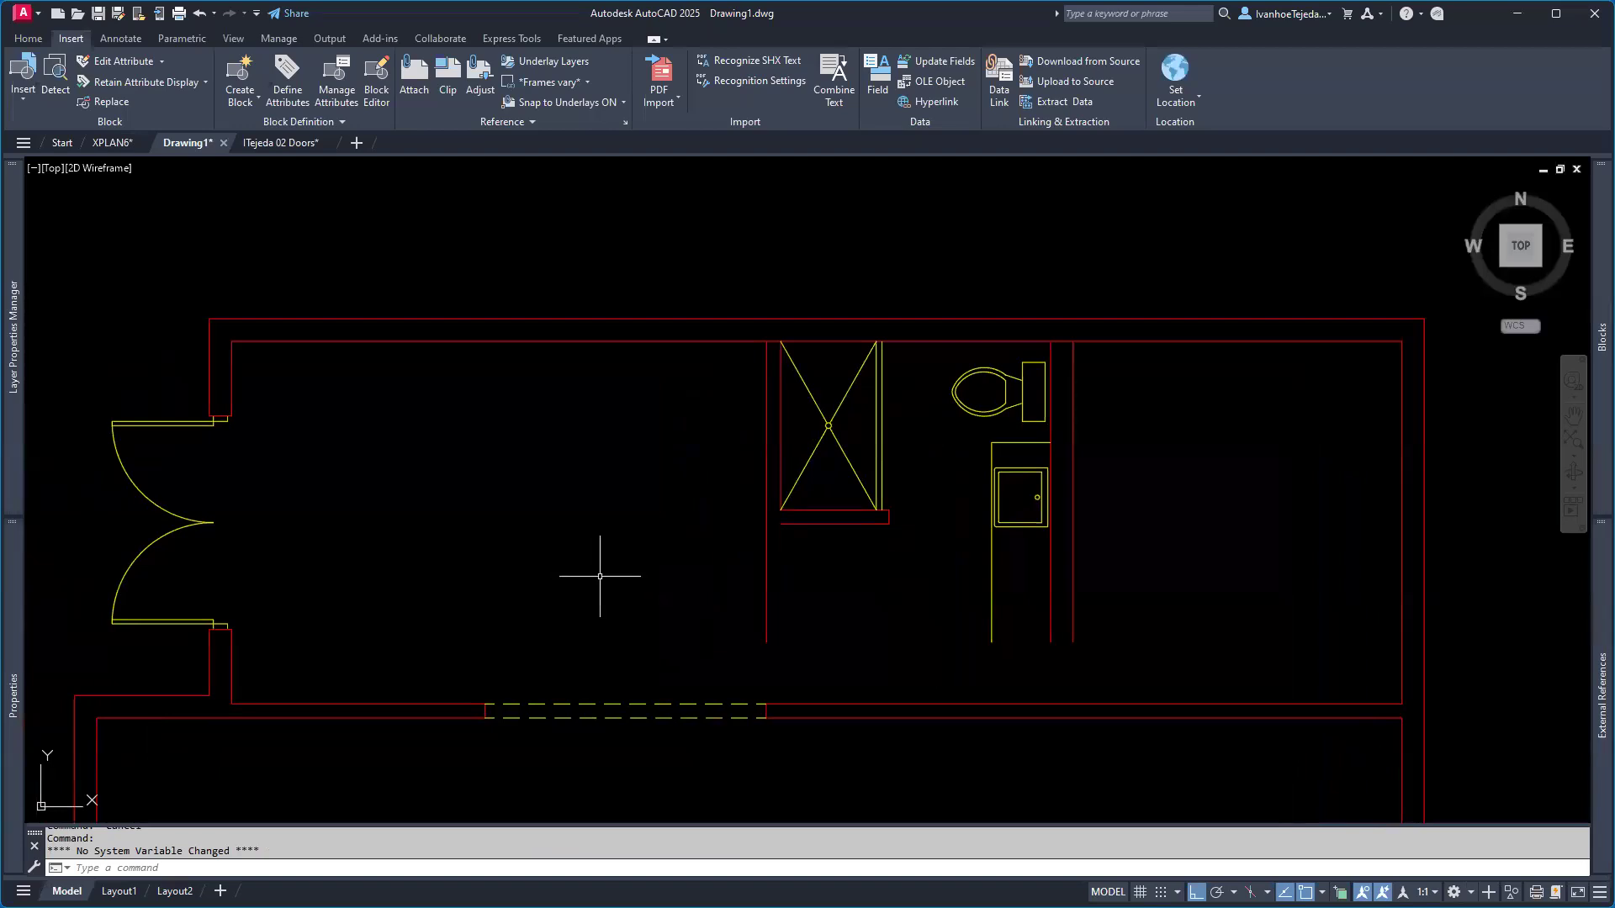
type("L")
key("Return")
left_click(766, 642)
left_click(1049, 642)
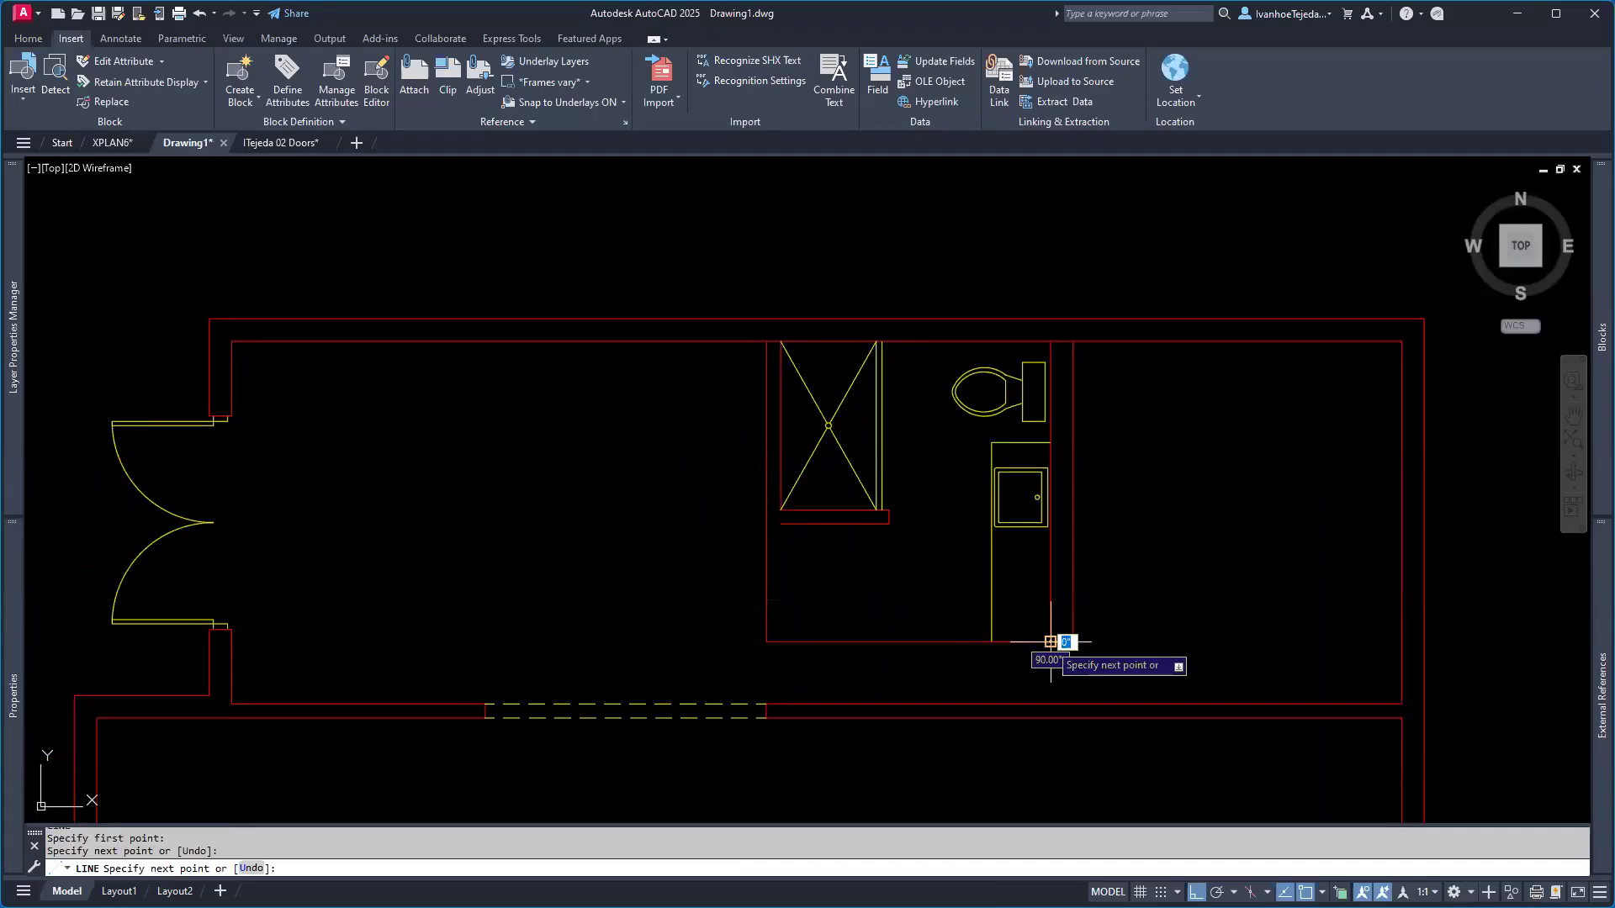
key("Return")
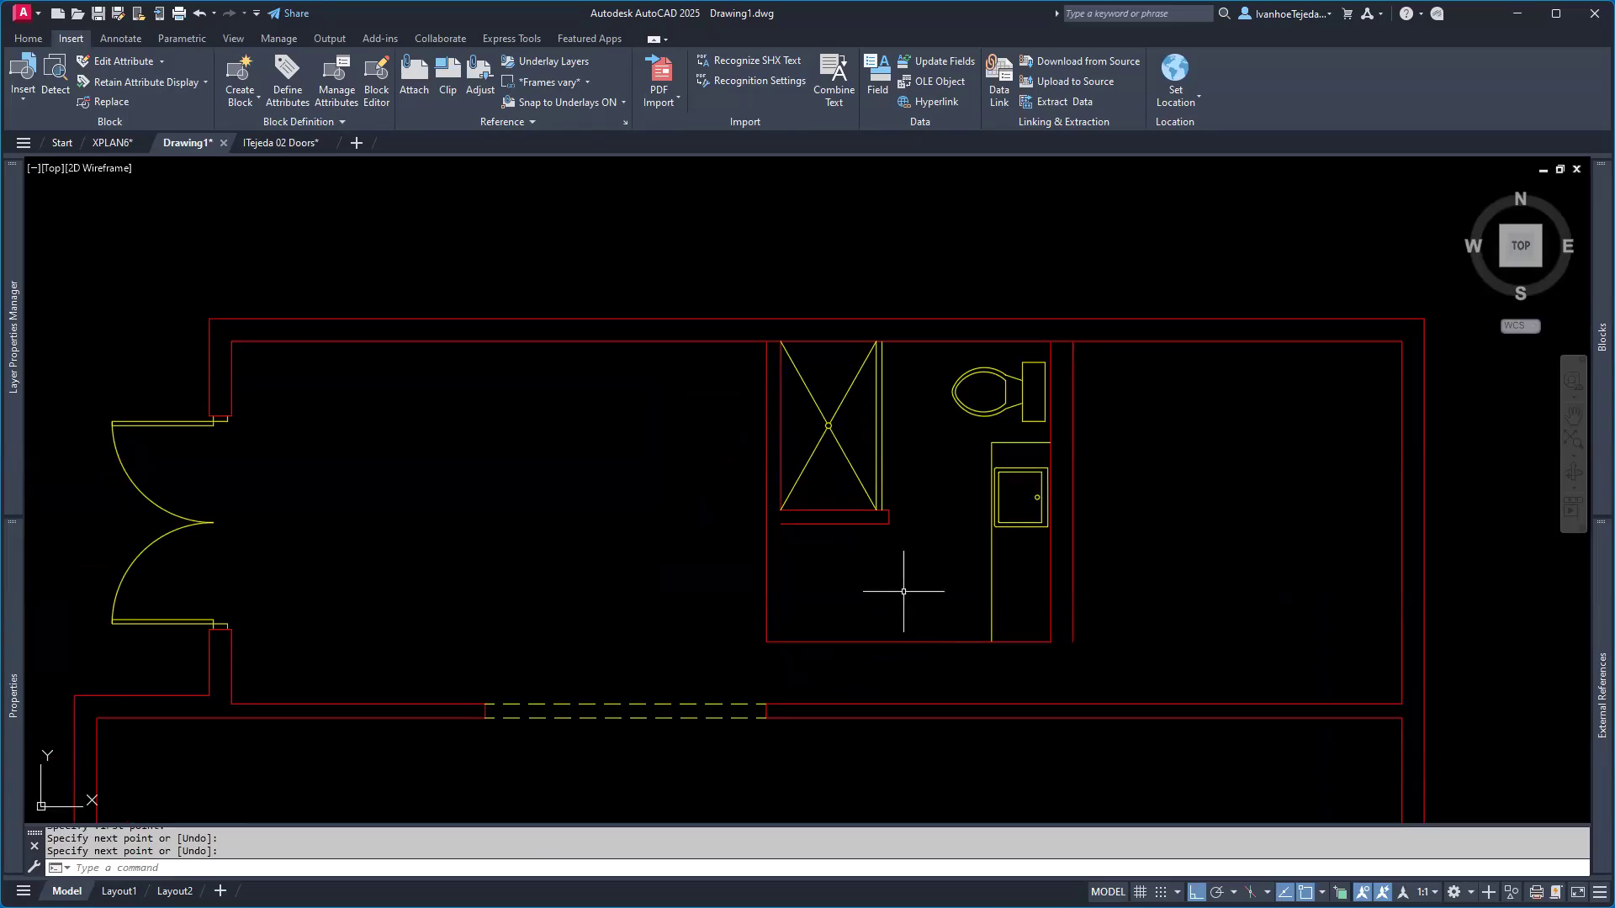
- Move the bathroom with its closing line horizontally so the line's midpoint aligns with the midpoint of the dashed opening below
type("m")
key("Return")
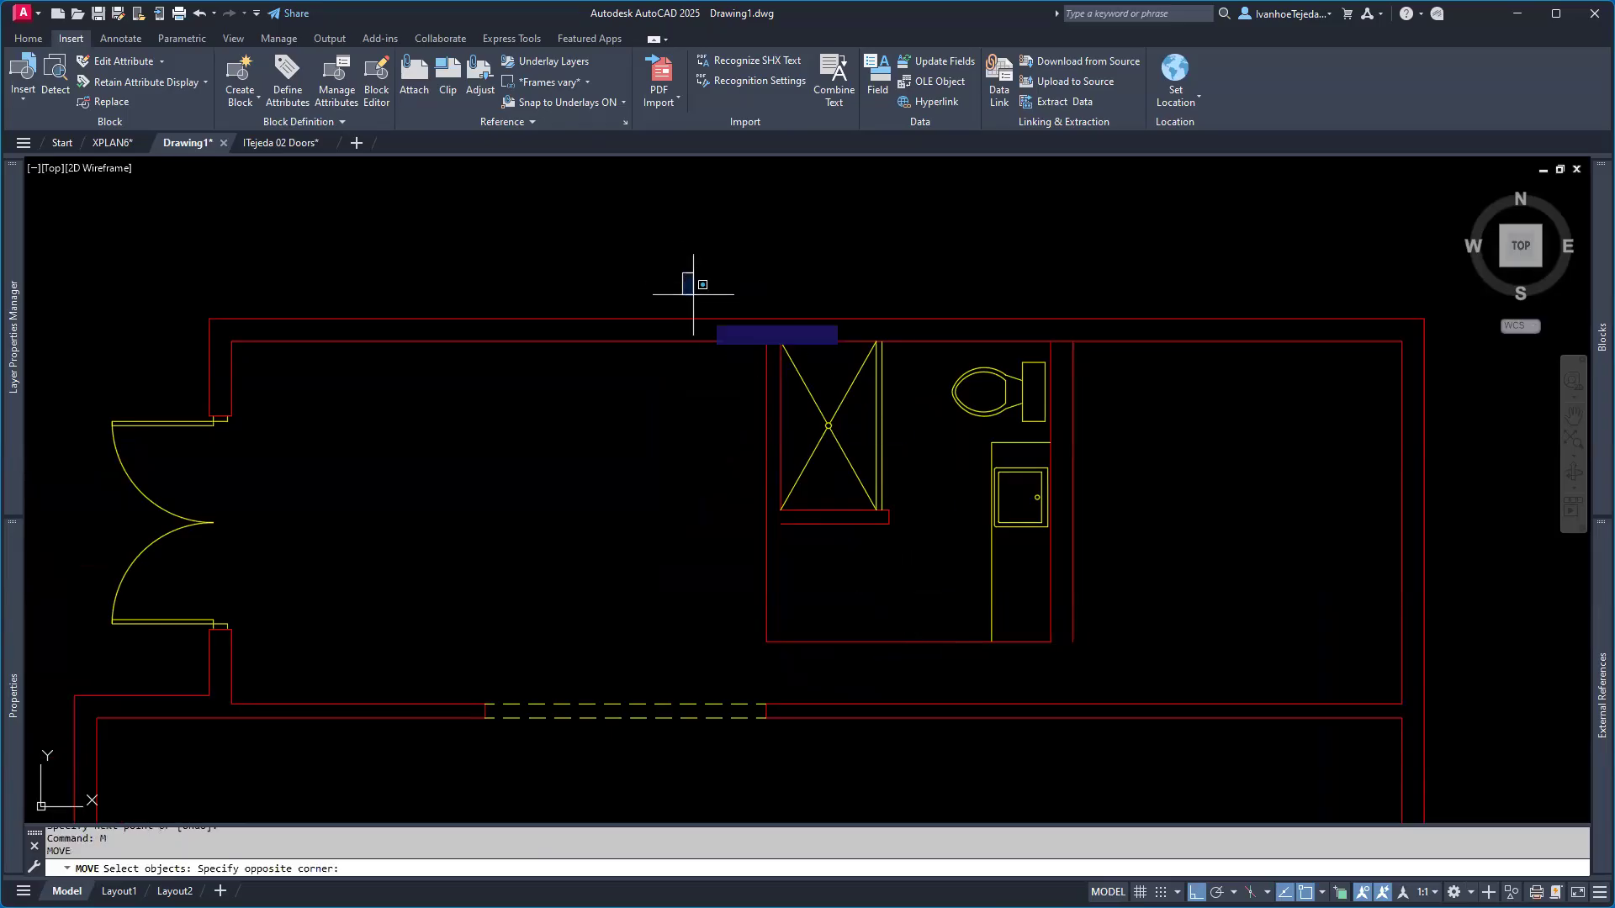
left_click(682, 272)
left_click(1131, 672)
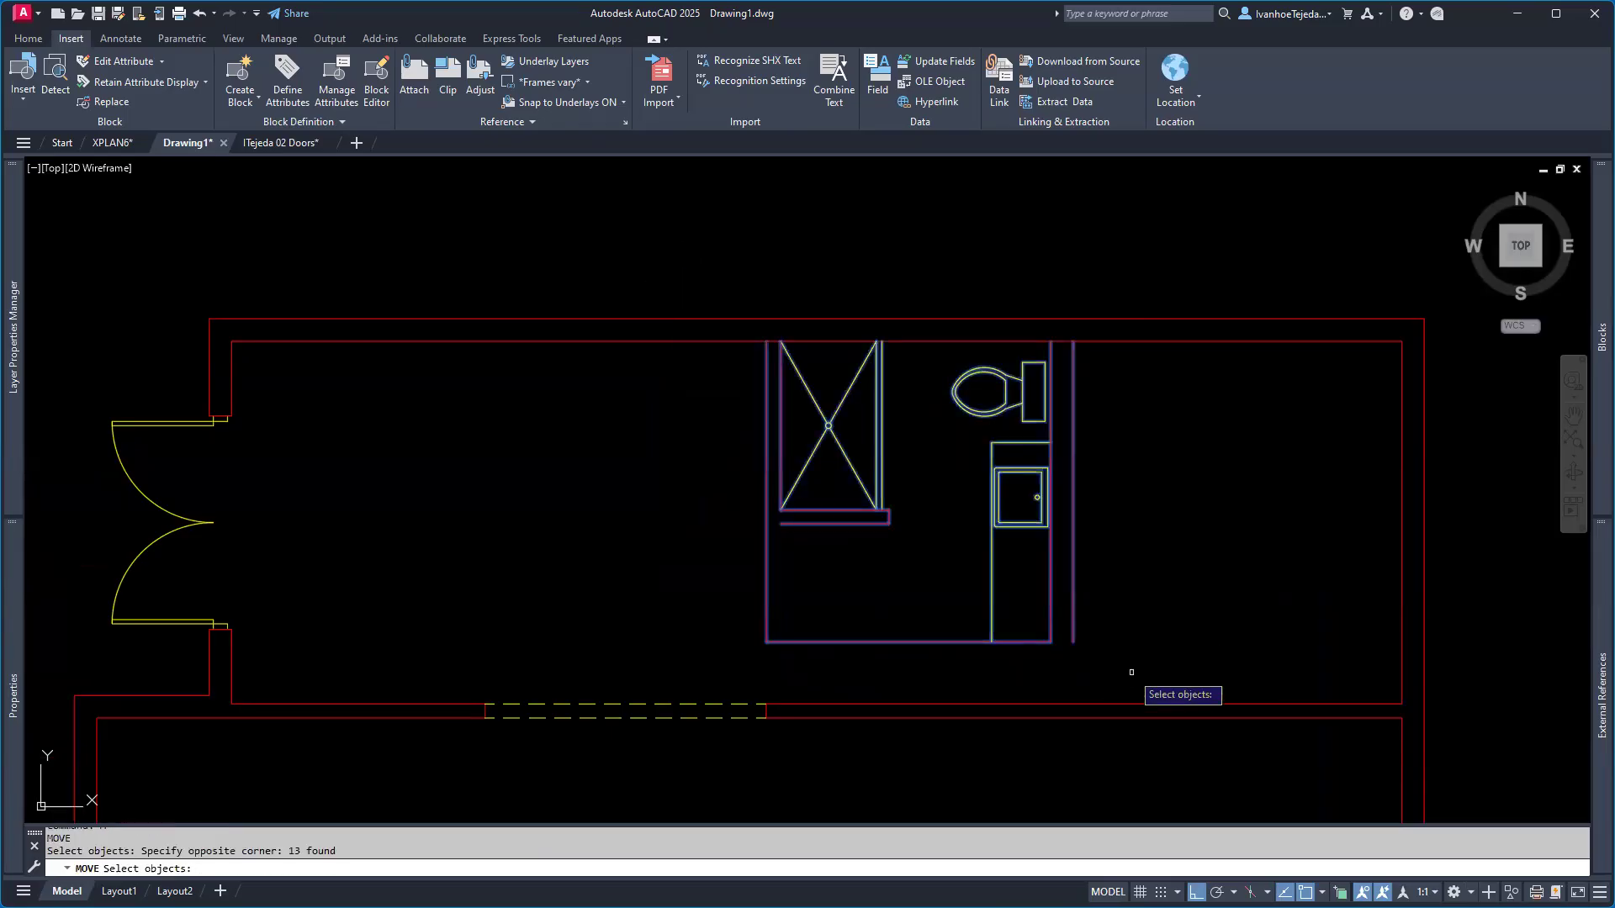
key("Return")
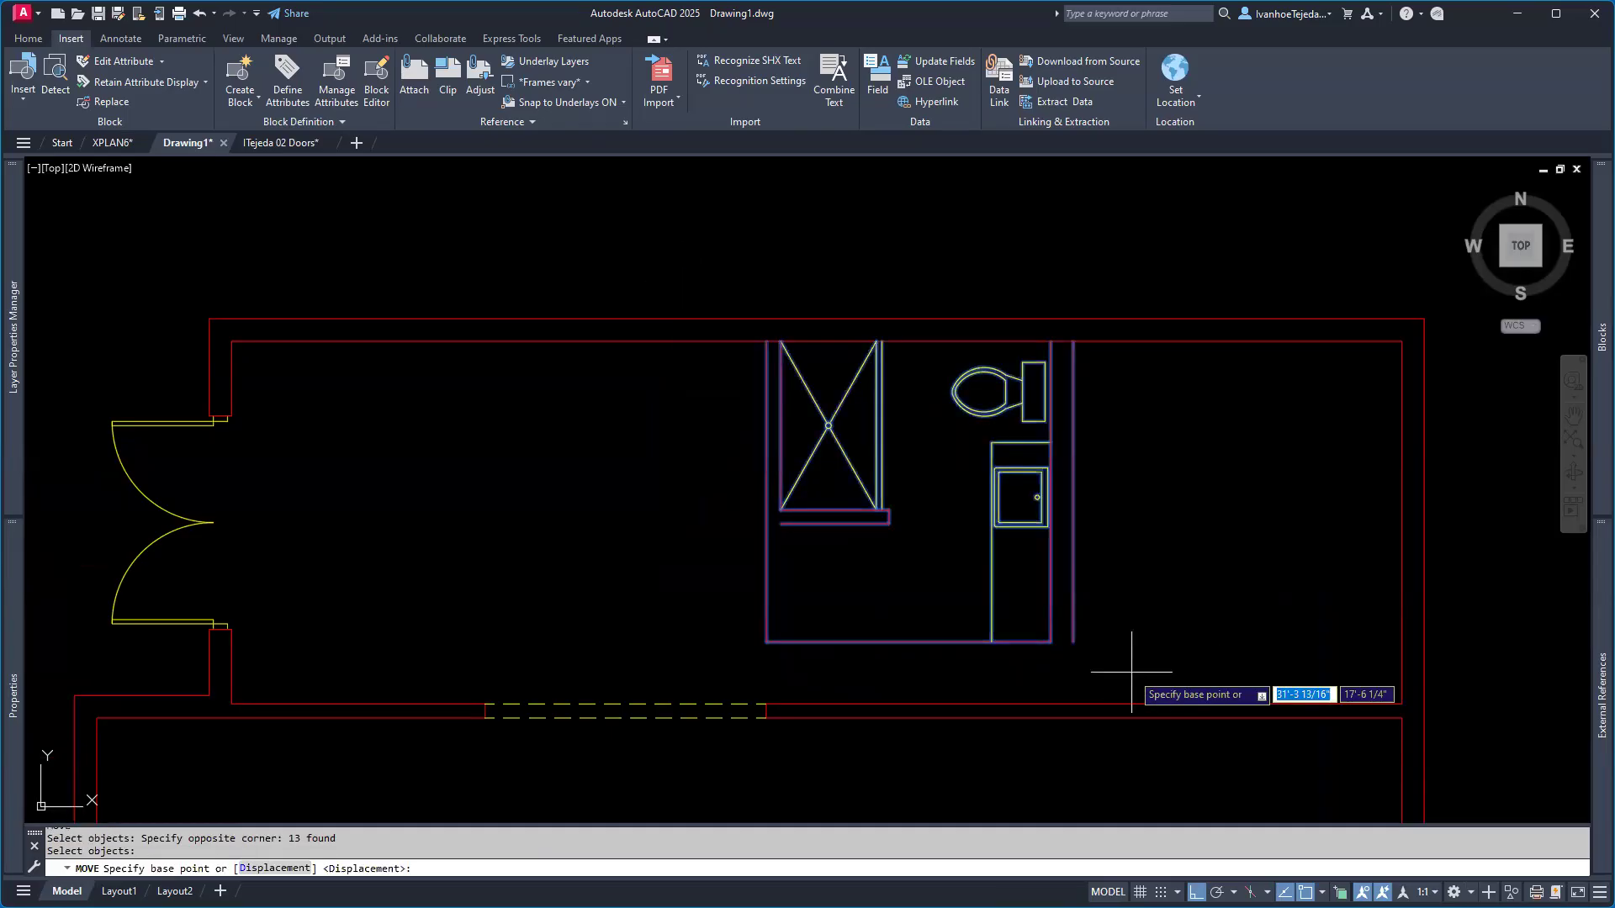
left_click(915, 640)
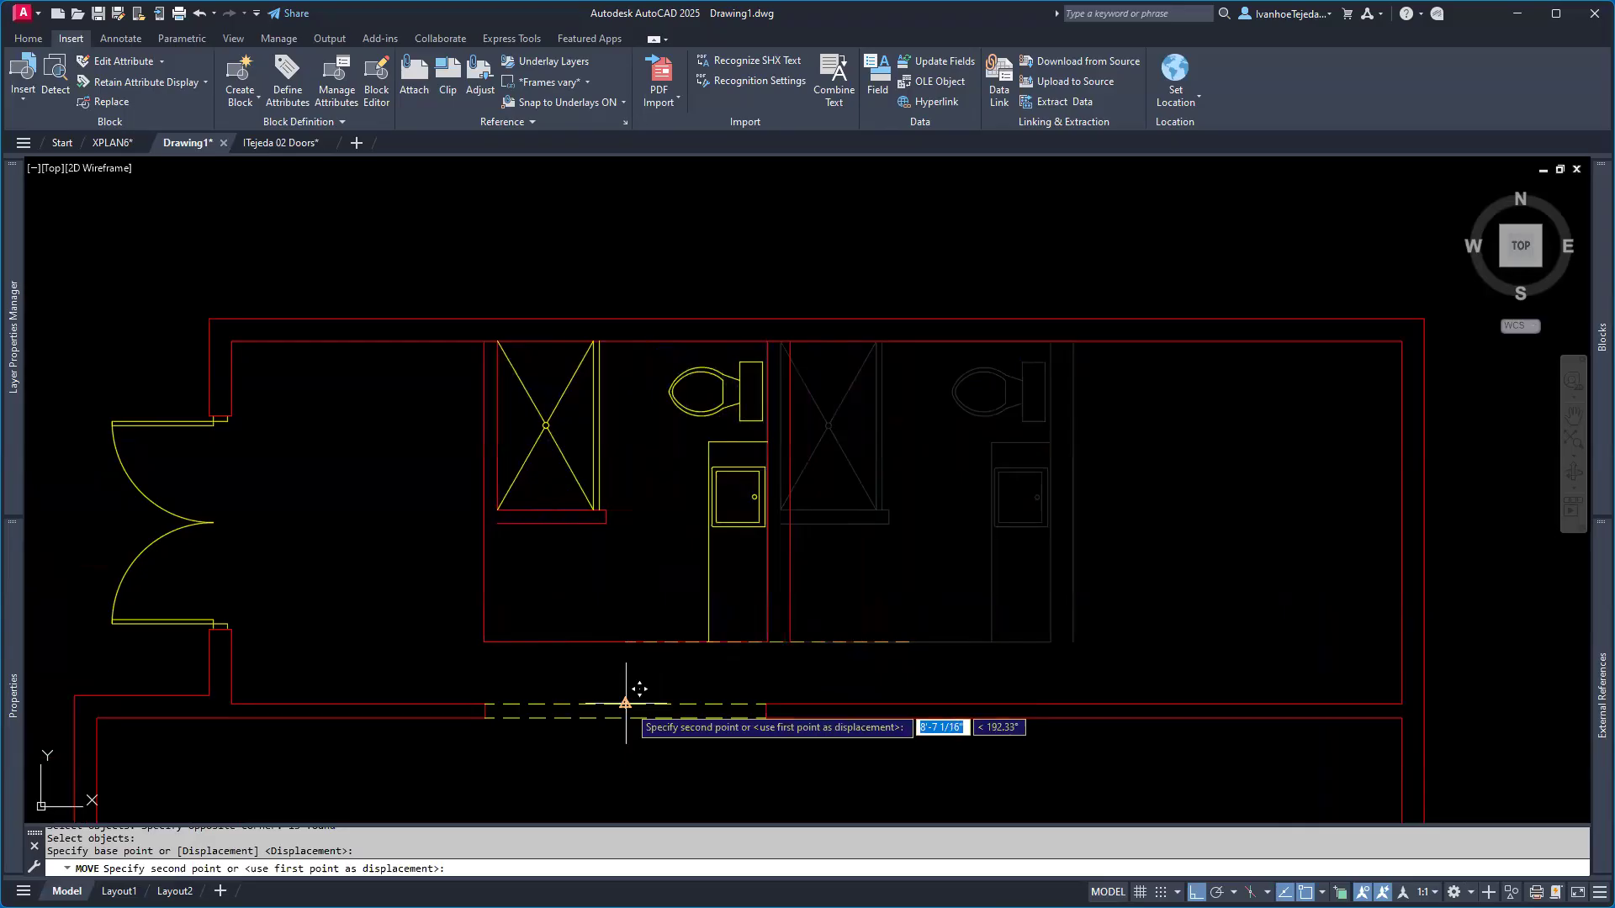
left_click(625, 641)
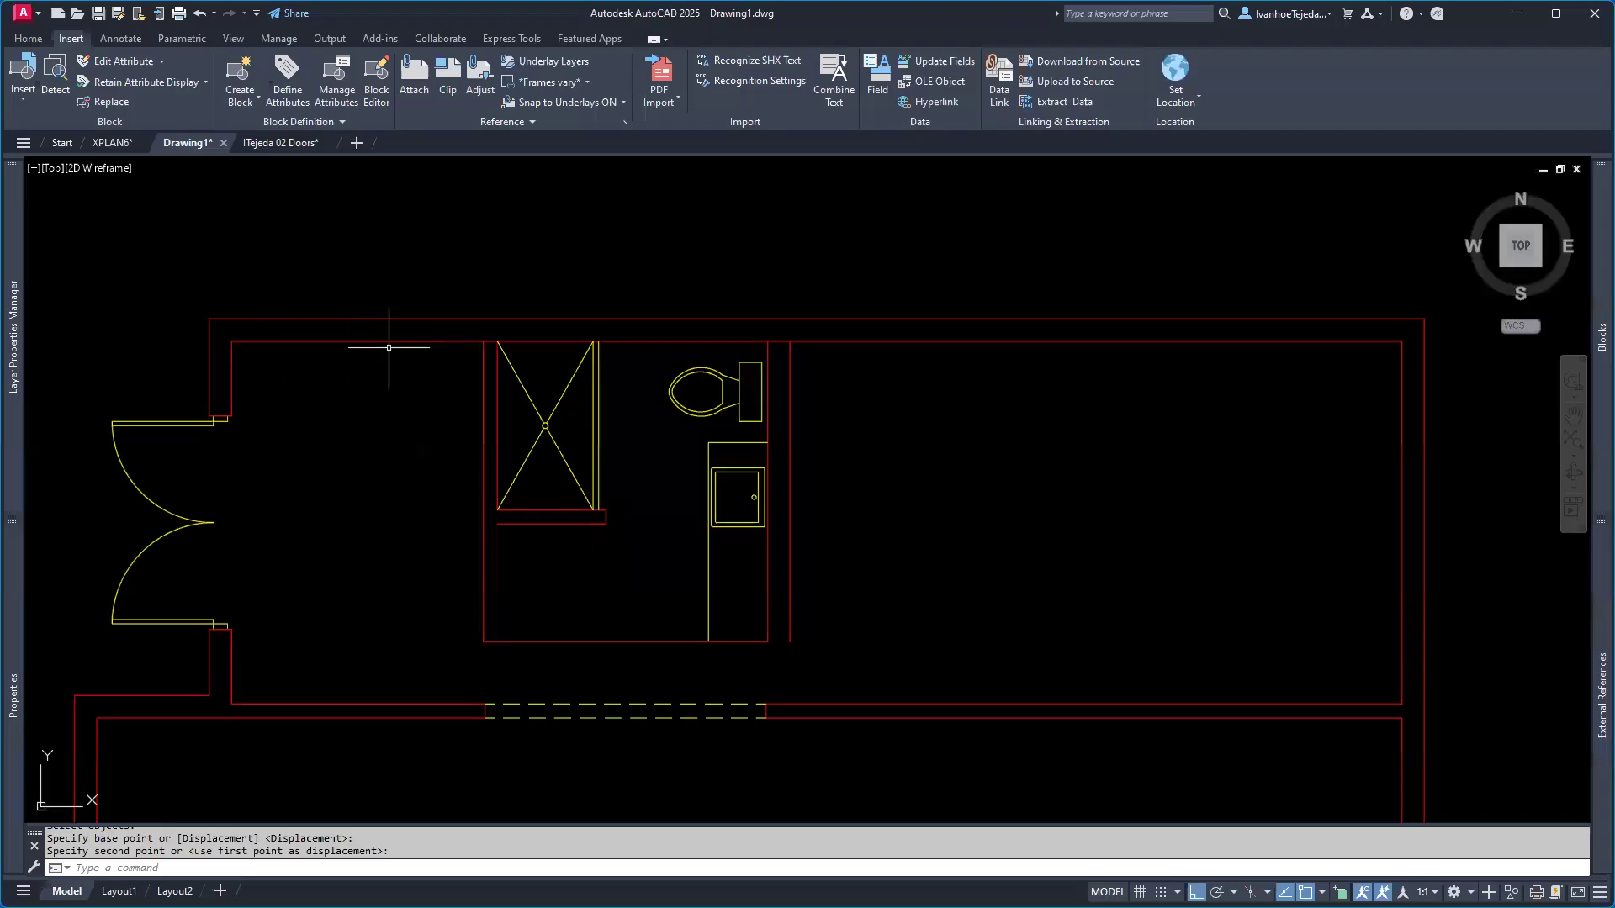
- Measure the widths of the rooms on both sides of the bathroom along the upper inner wall
type("DI")
key("Return")
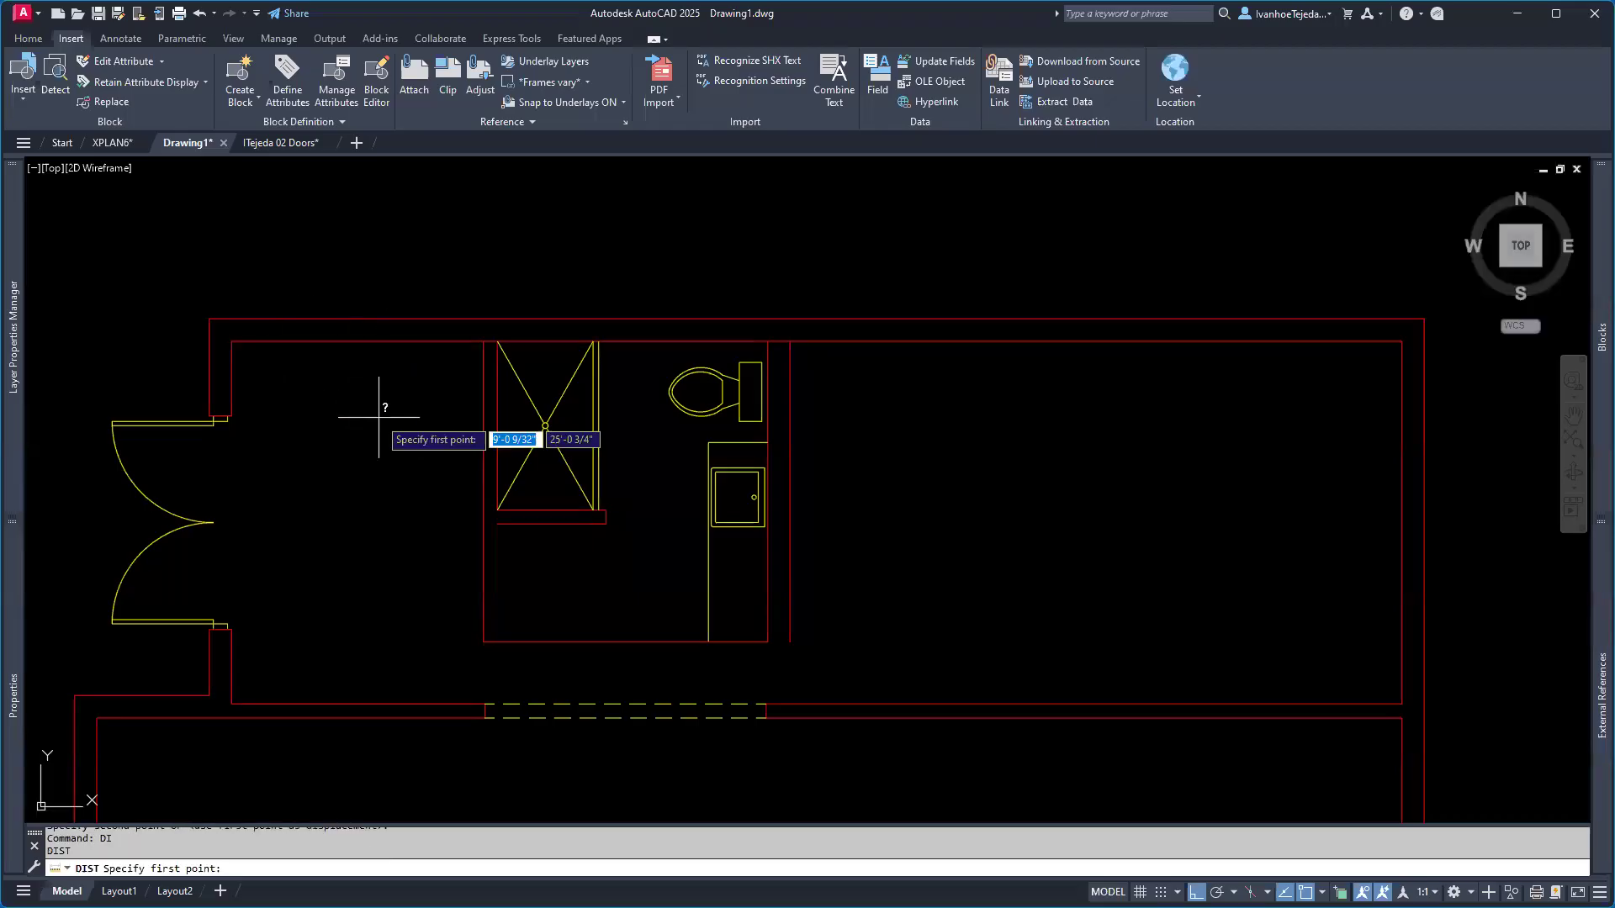
left_click(231, 341)
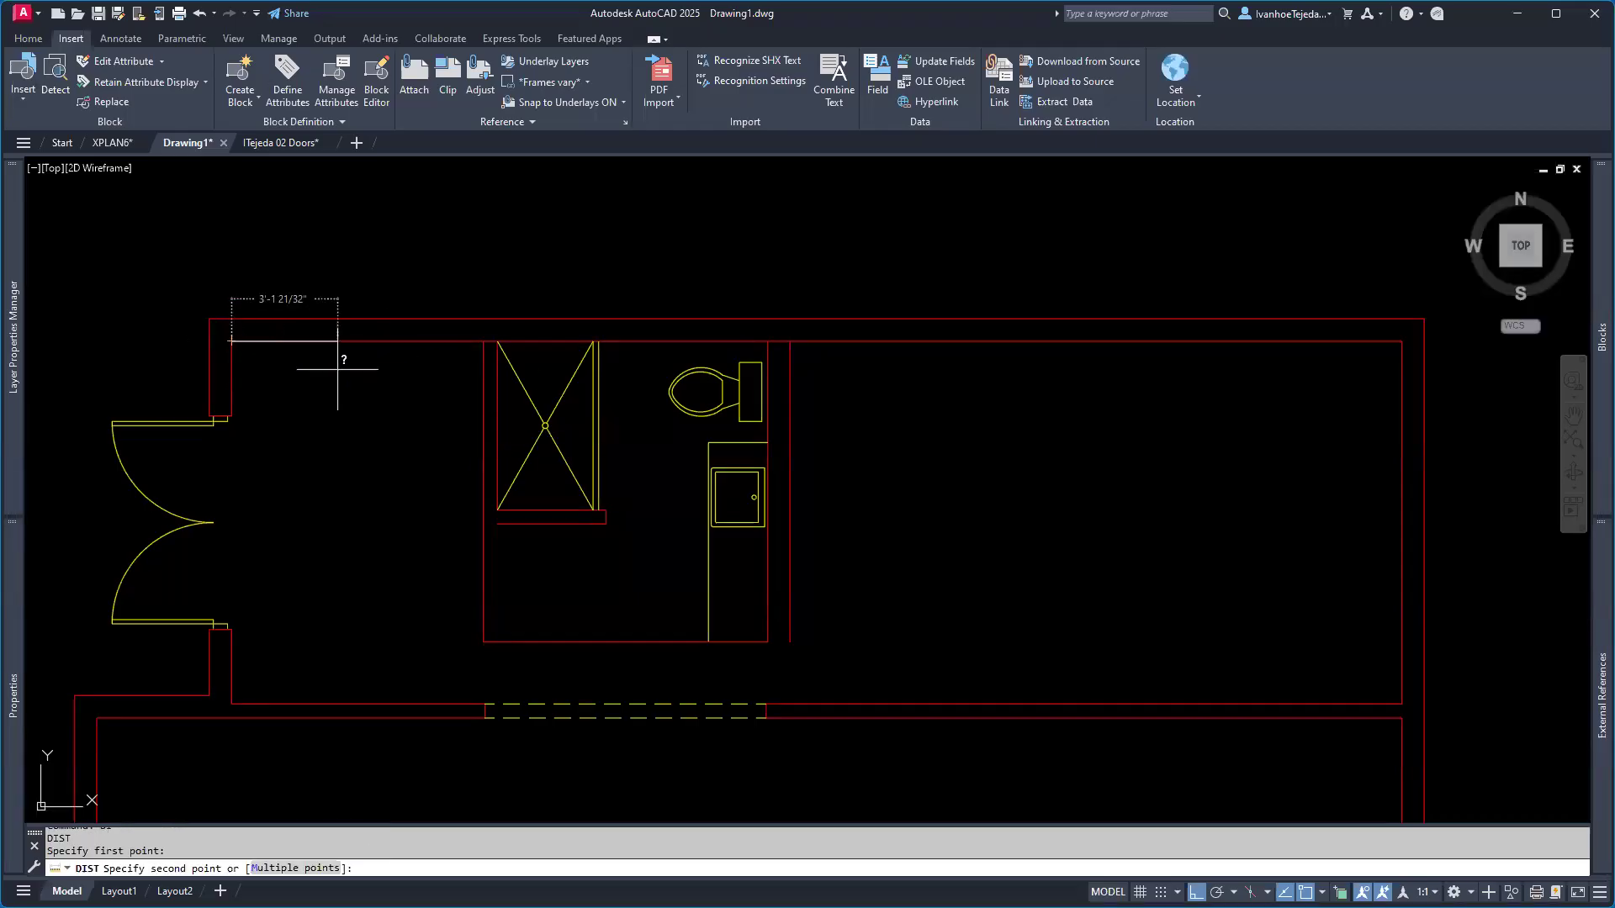
left_click(480, 342)
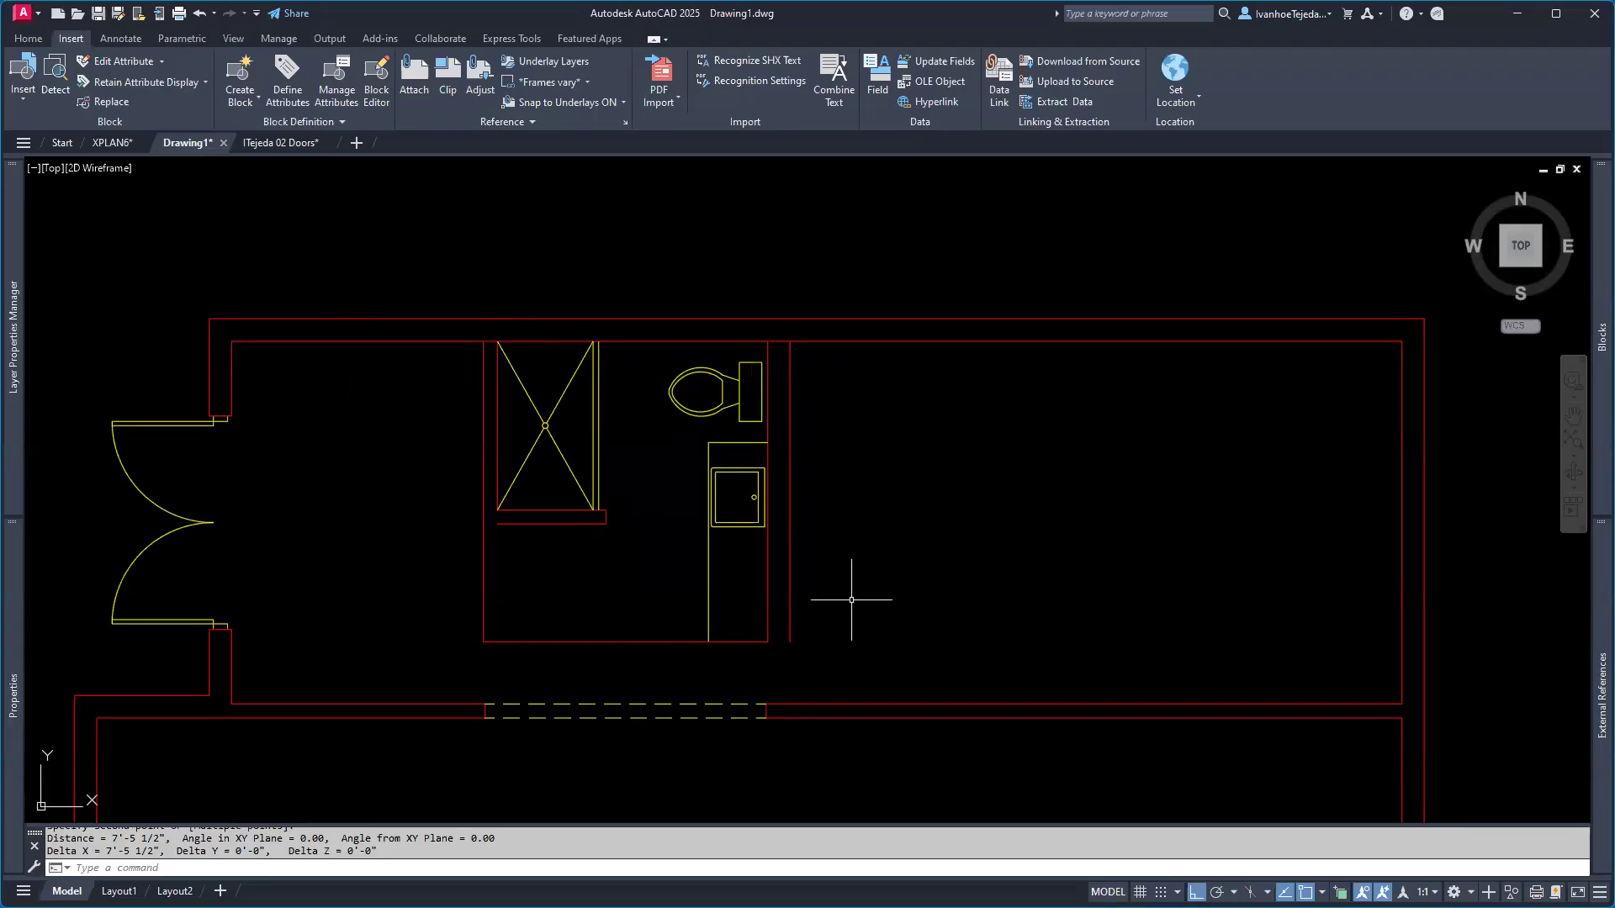
right_click(1006, 523)
left_click(1043, 530)
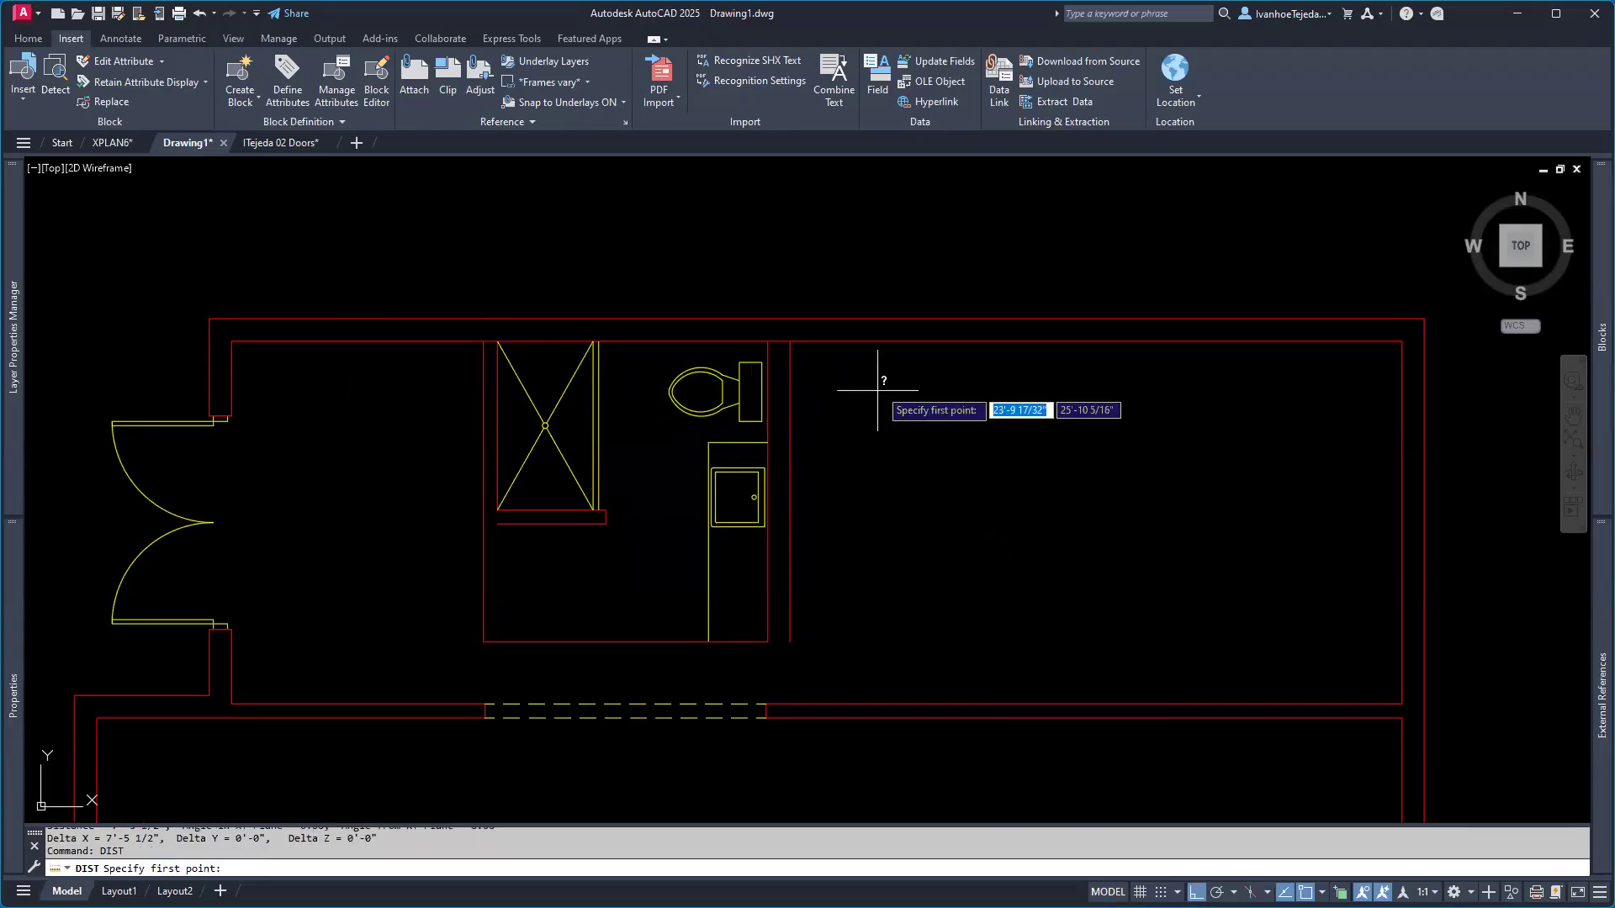
left_click(791, 342)
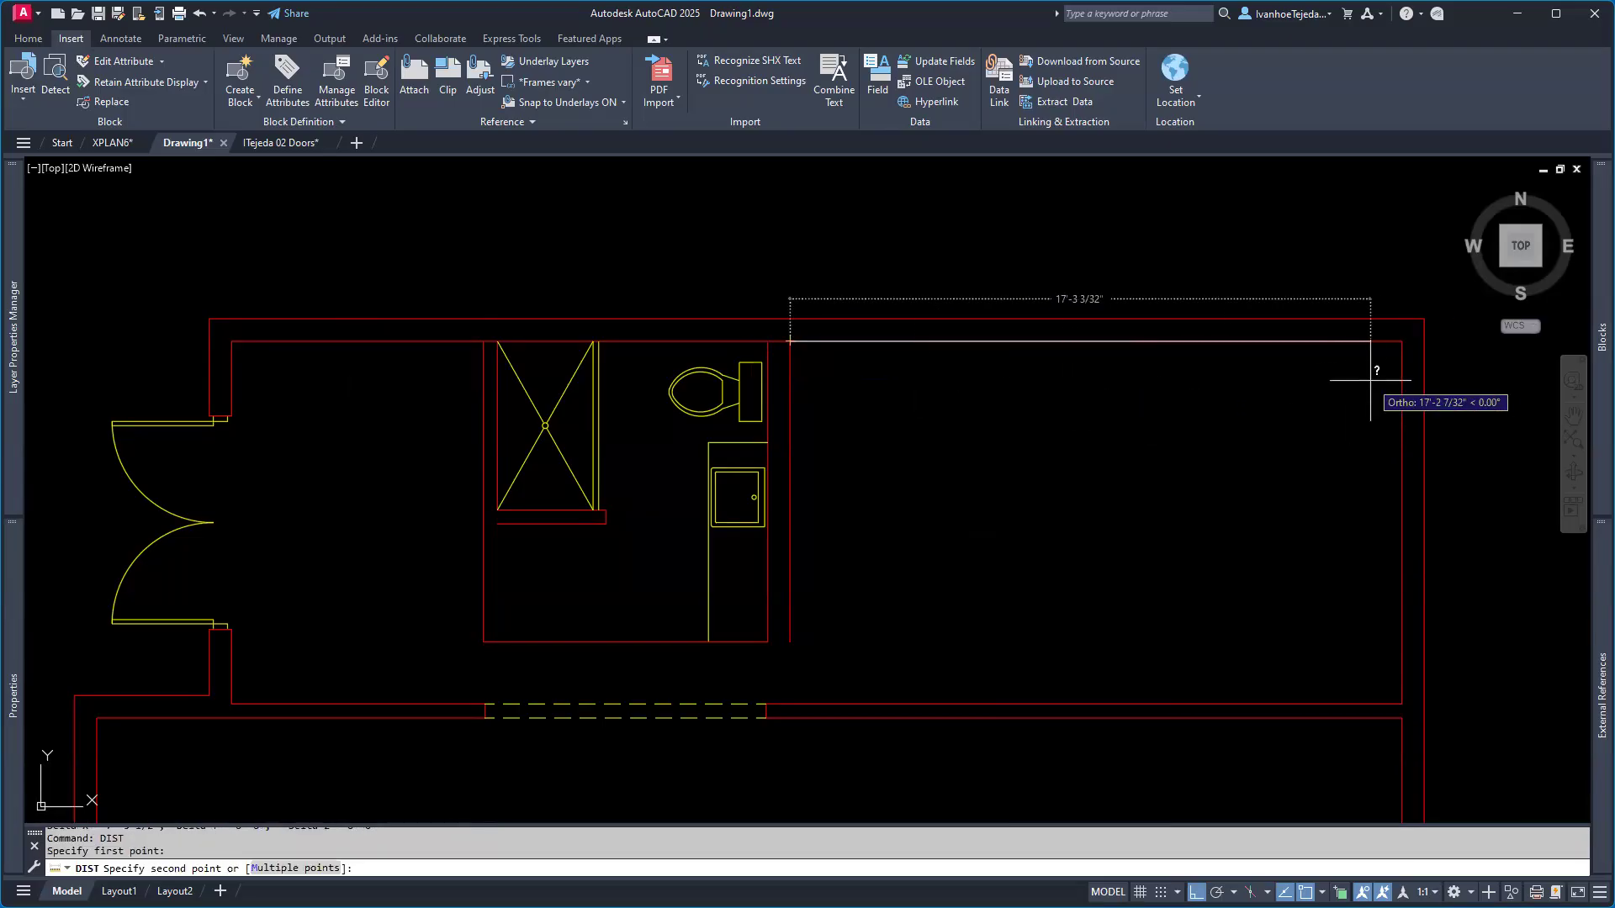
left_click(1402, 341)
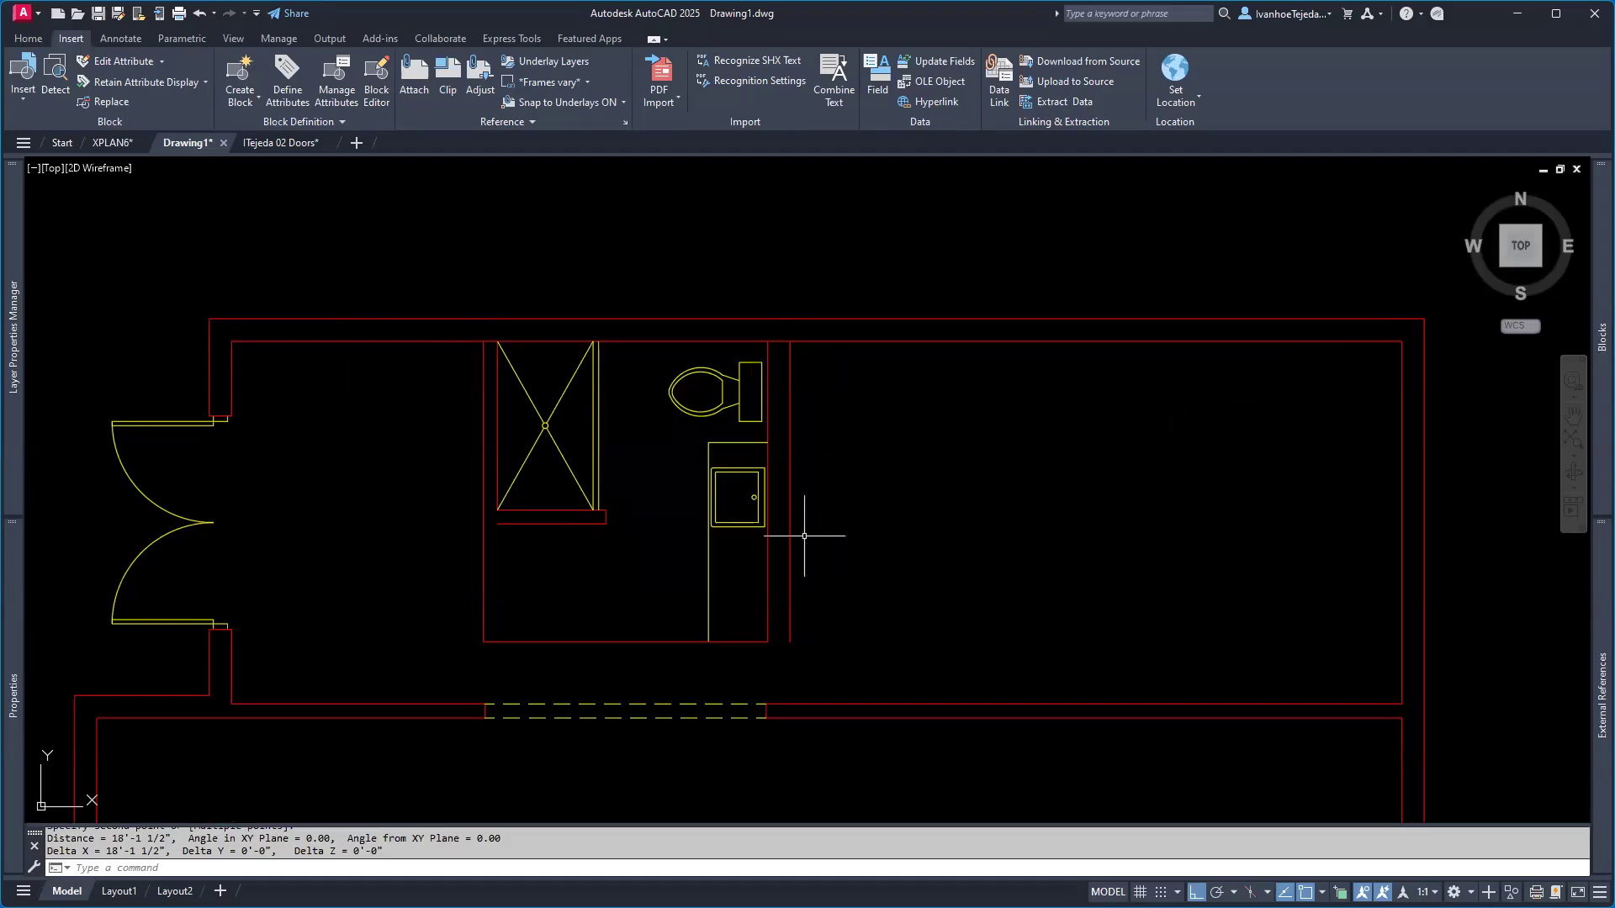
- Draw a vertical guide line upward from the upper inner wall line, starting 18' from the east room's far corner
middle_click_drag(807, 541, 744, 584)
type("L")
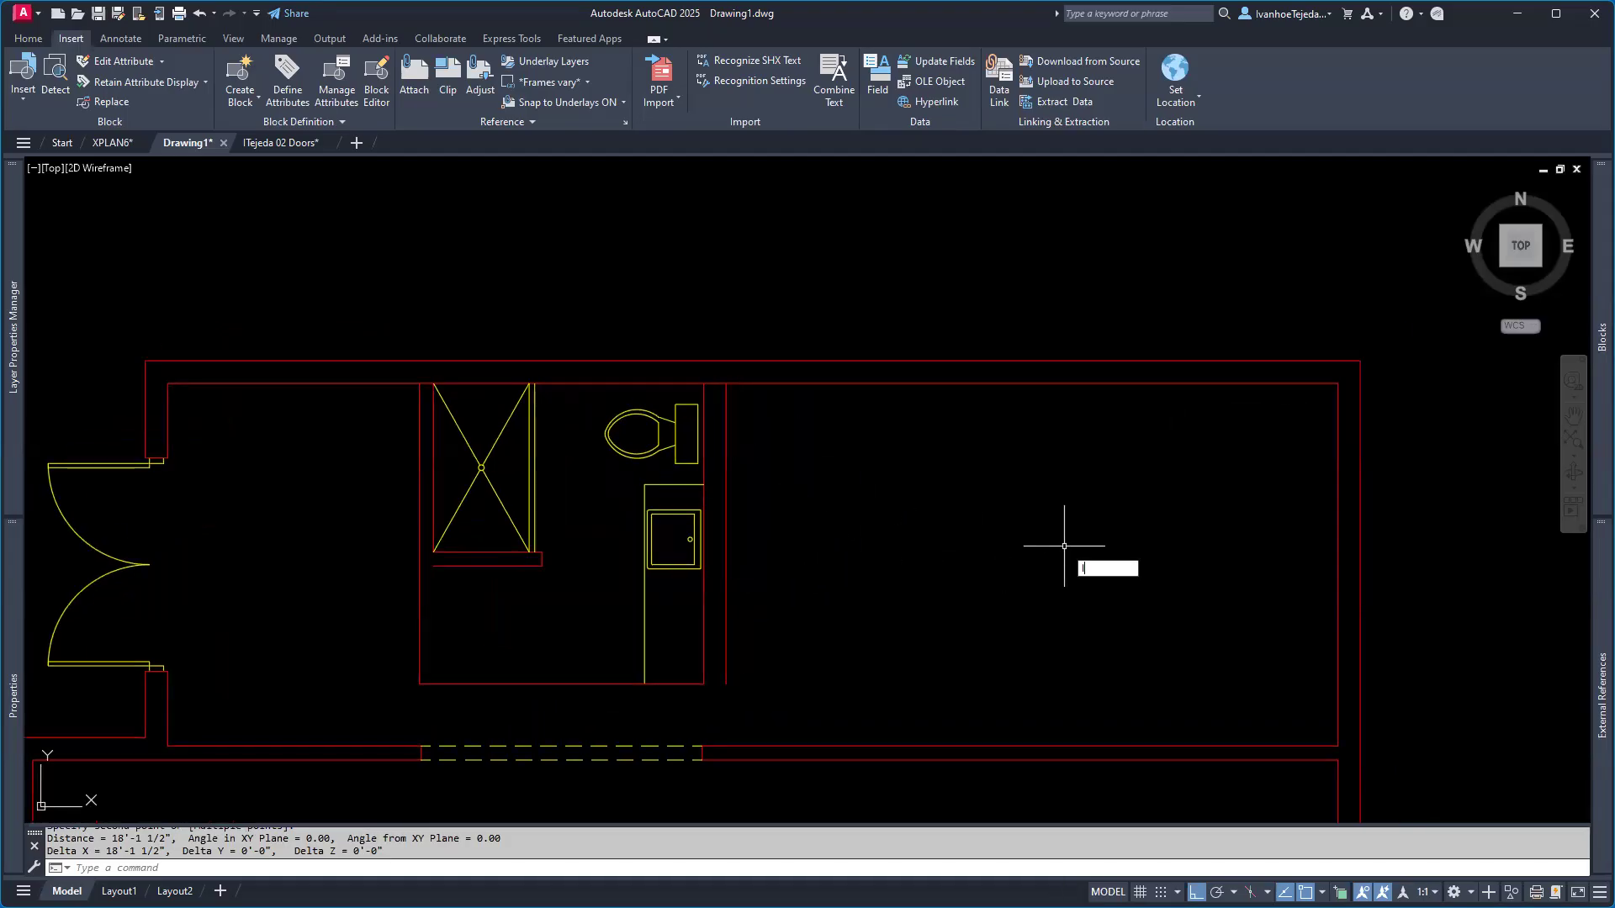
key("Return")
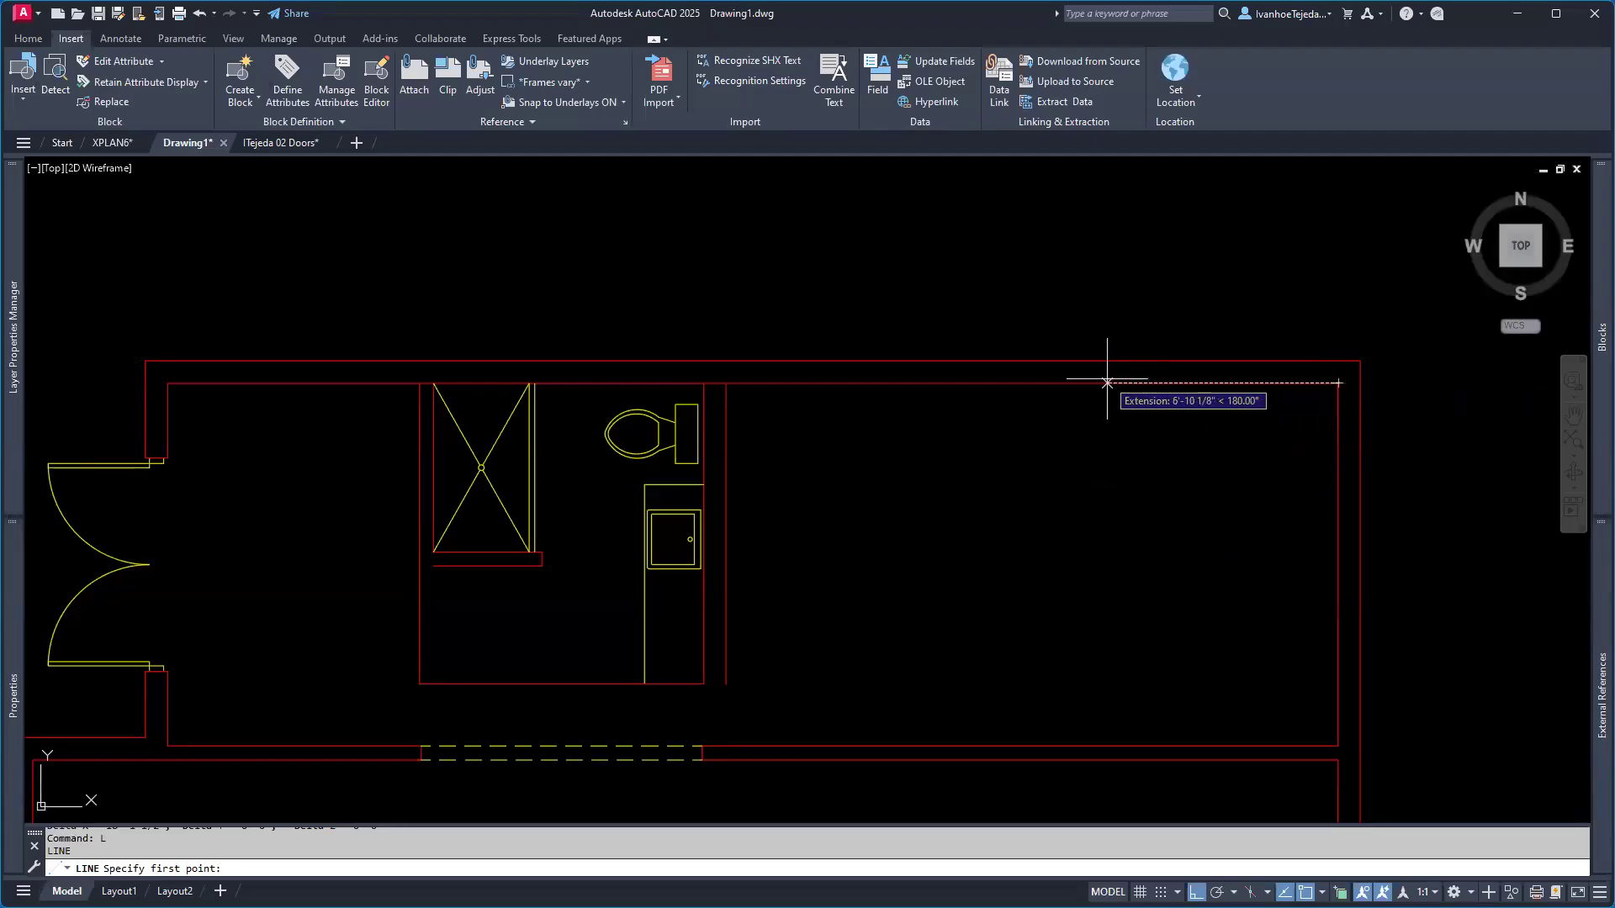
type("18")
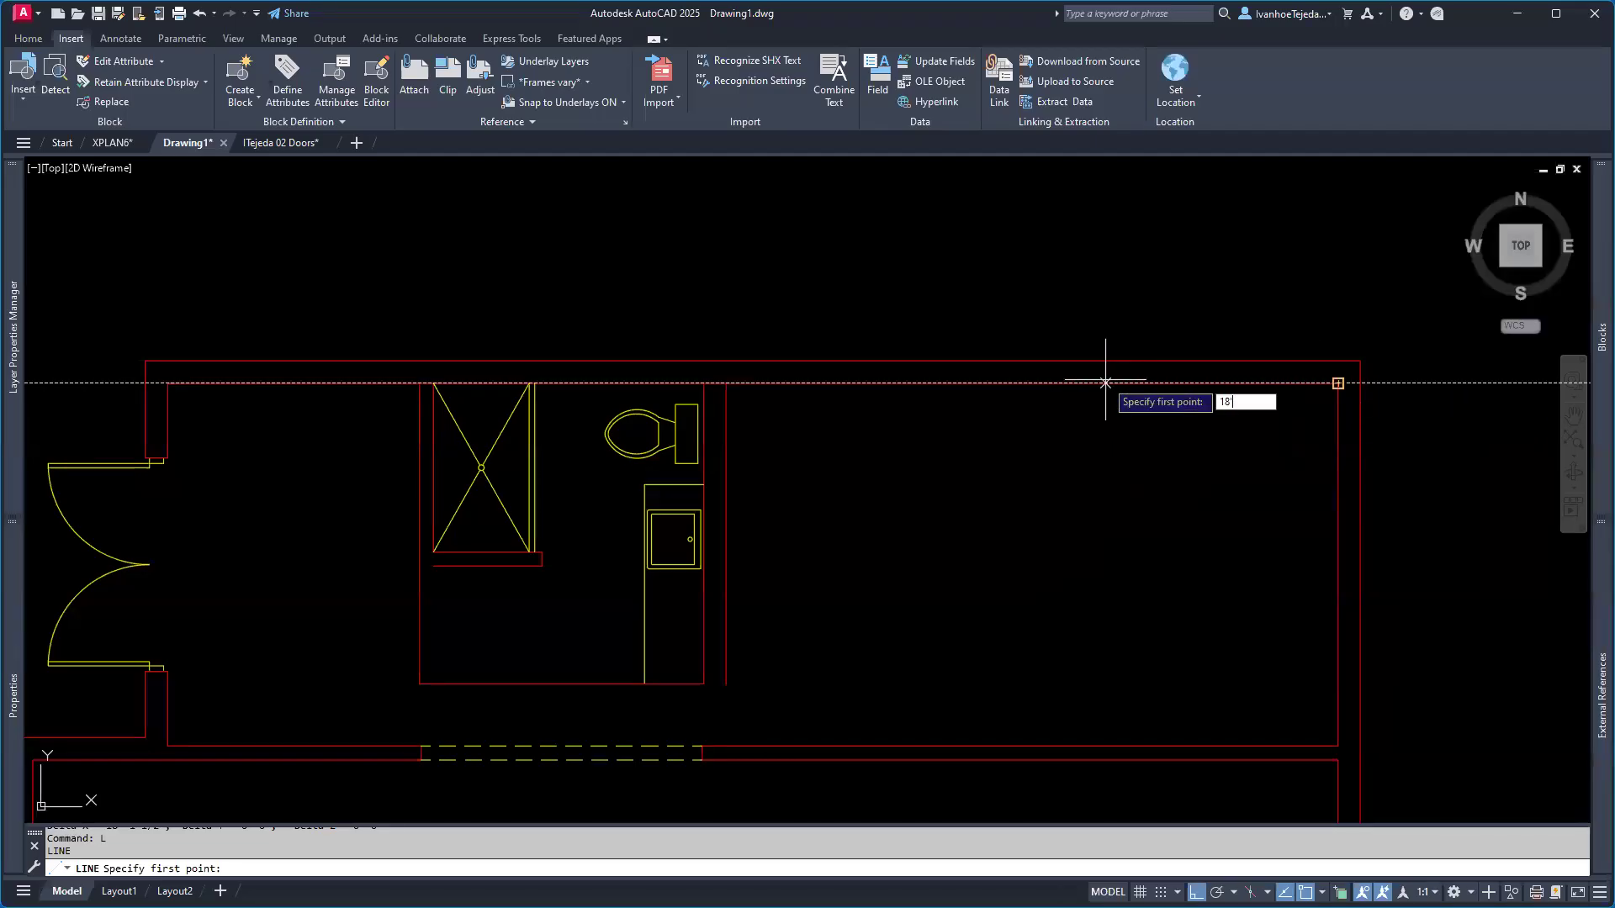
type("'")
key("Return")
left_click(731, 212)
key("Return")
- Move the whole bathroom so the upper end of its outer toilet-side wall line meets the lower end of the vertical guide line
middle_click_drag(831, 571, 877, 566)
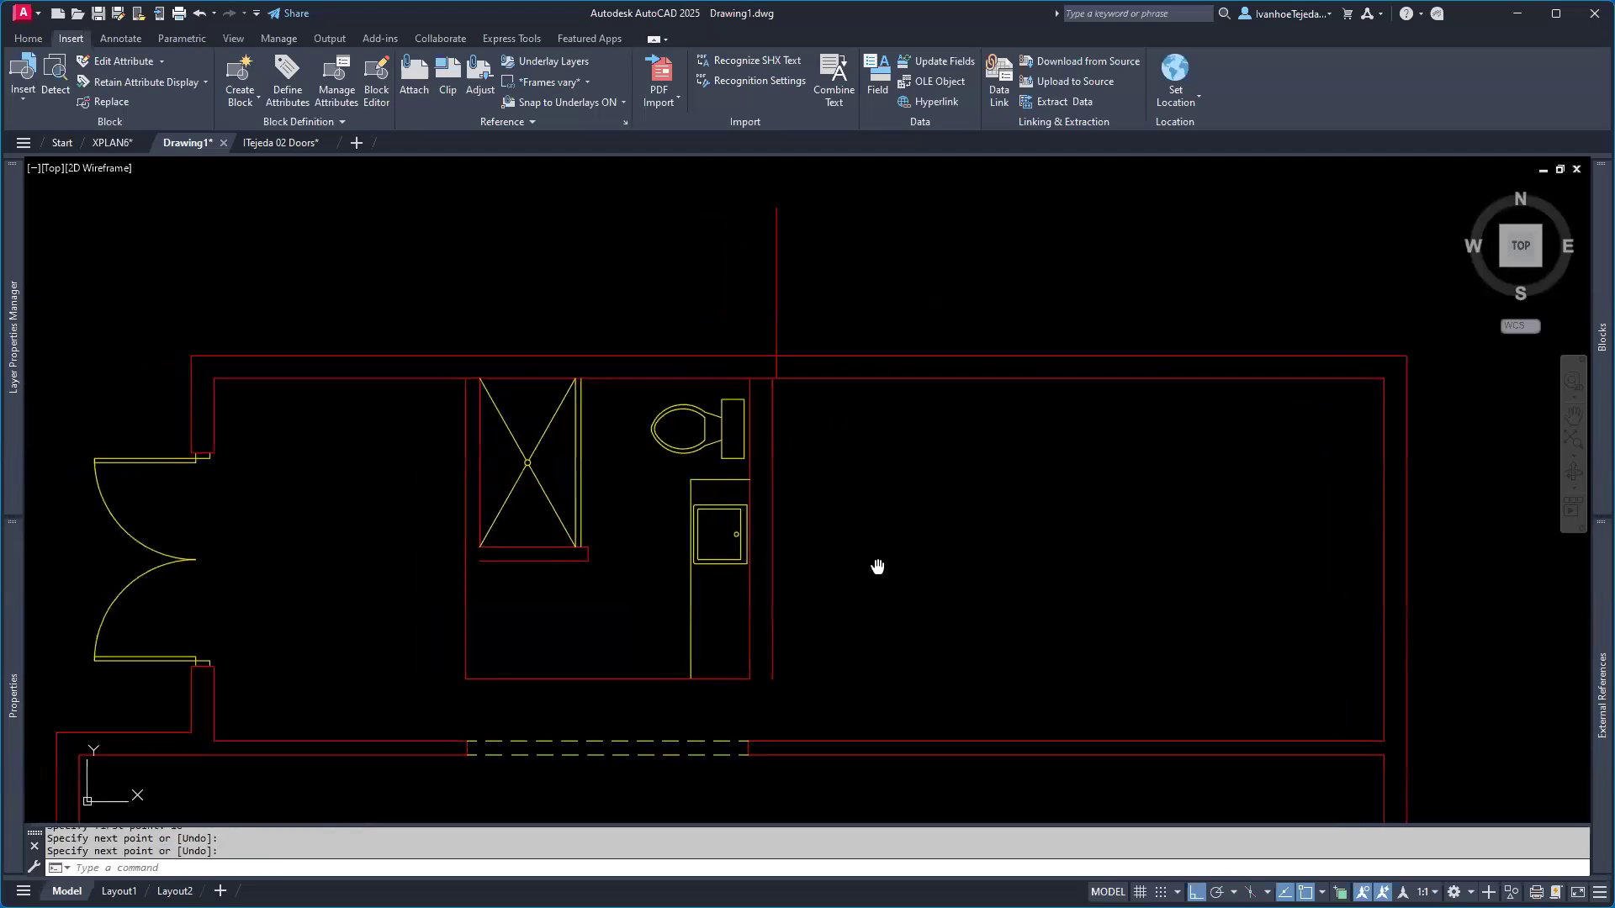
type("m")
key("Return")
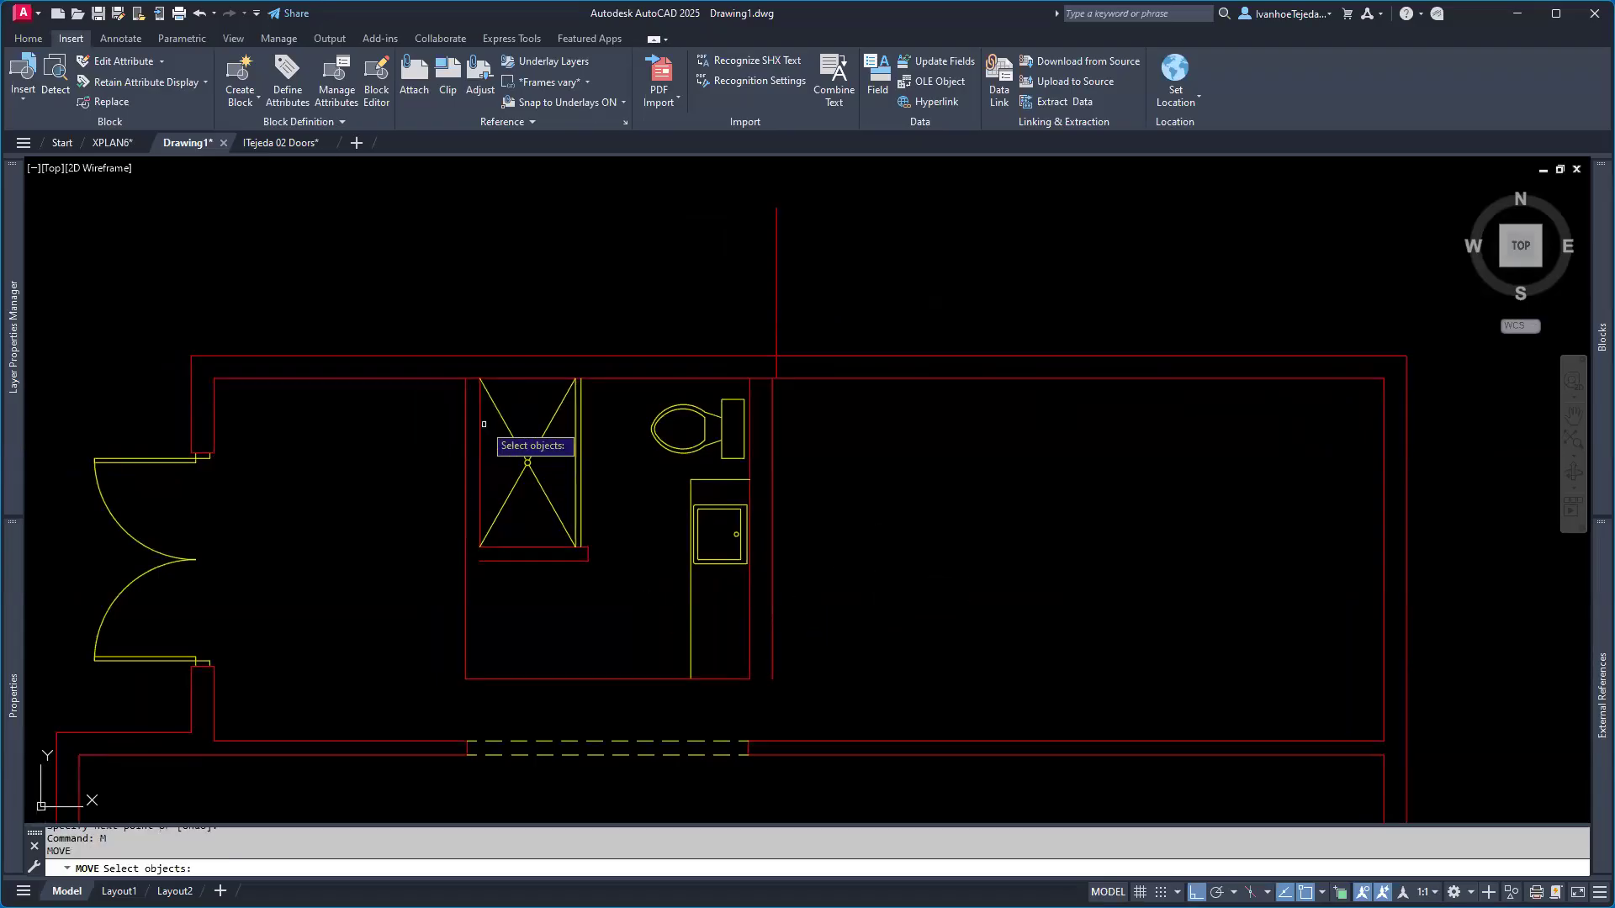
left_click(439, 338)
left_click(868, 744)
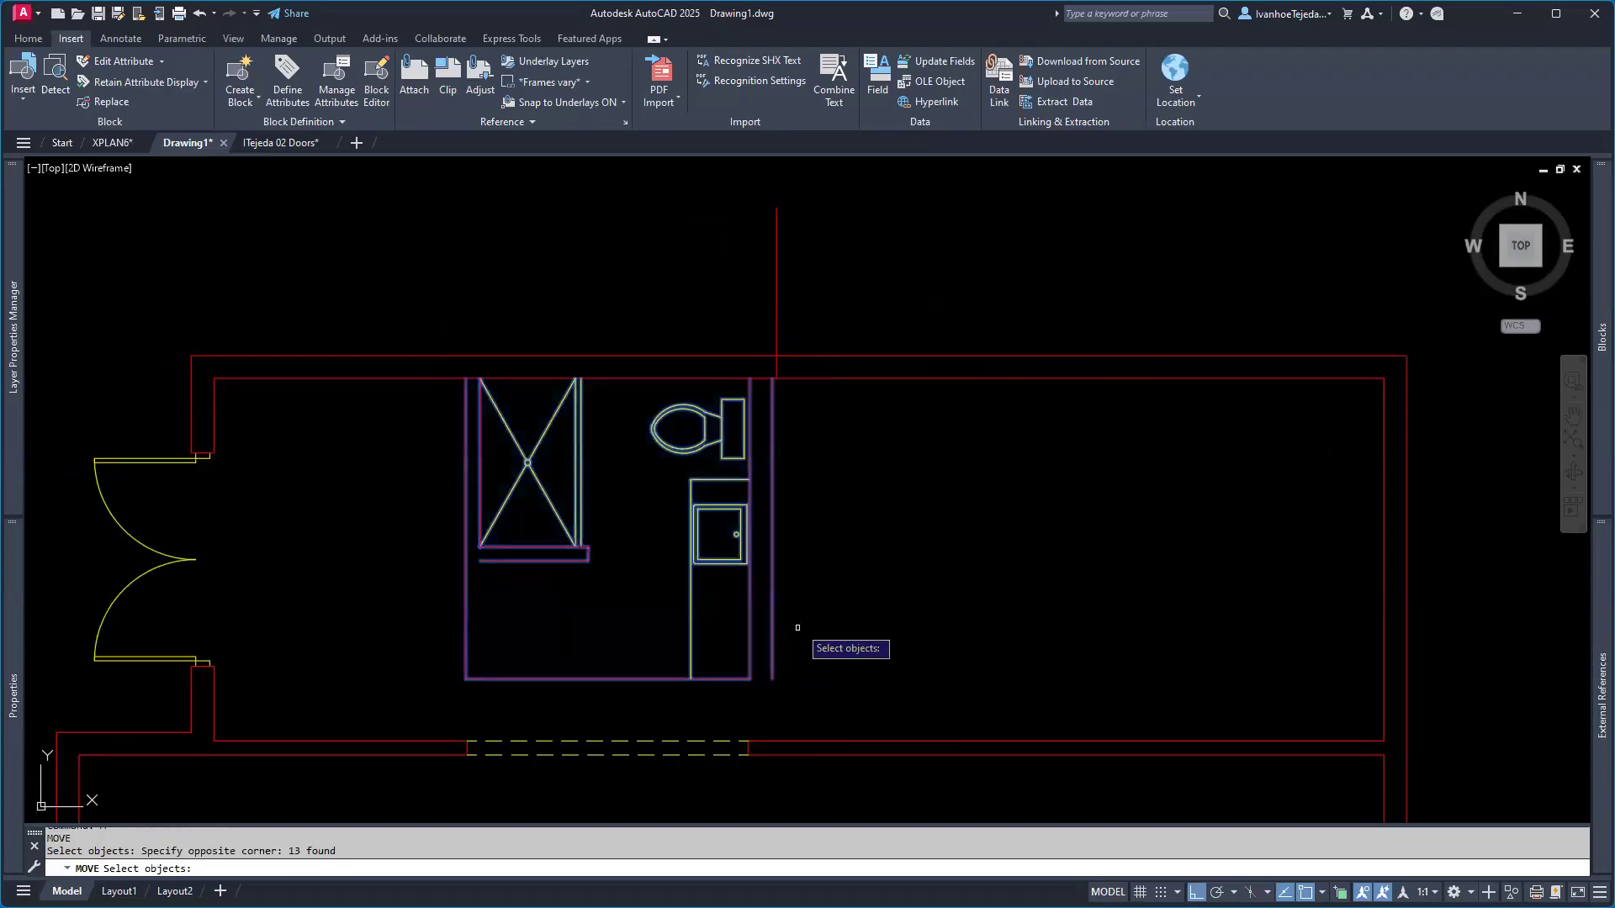
key("Return")
scroll(790, 362, "up", 8)
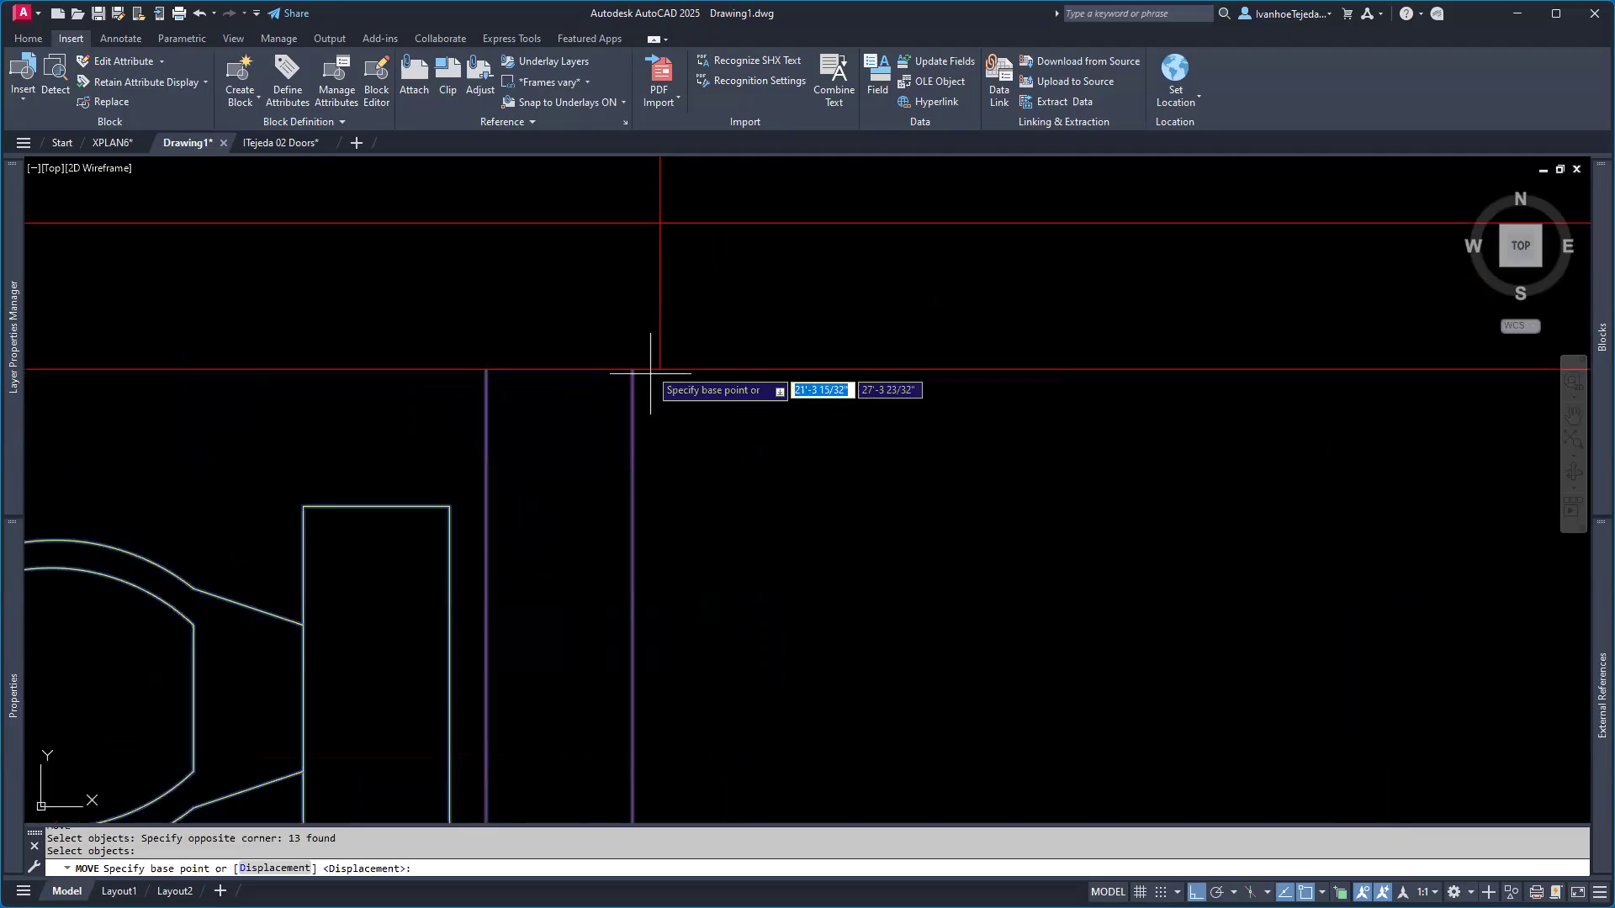
left_click(631, 369)
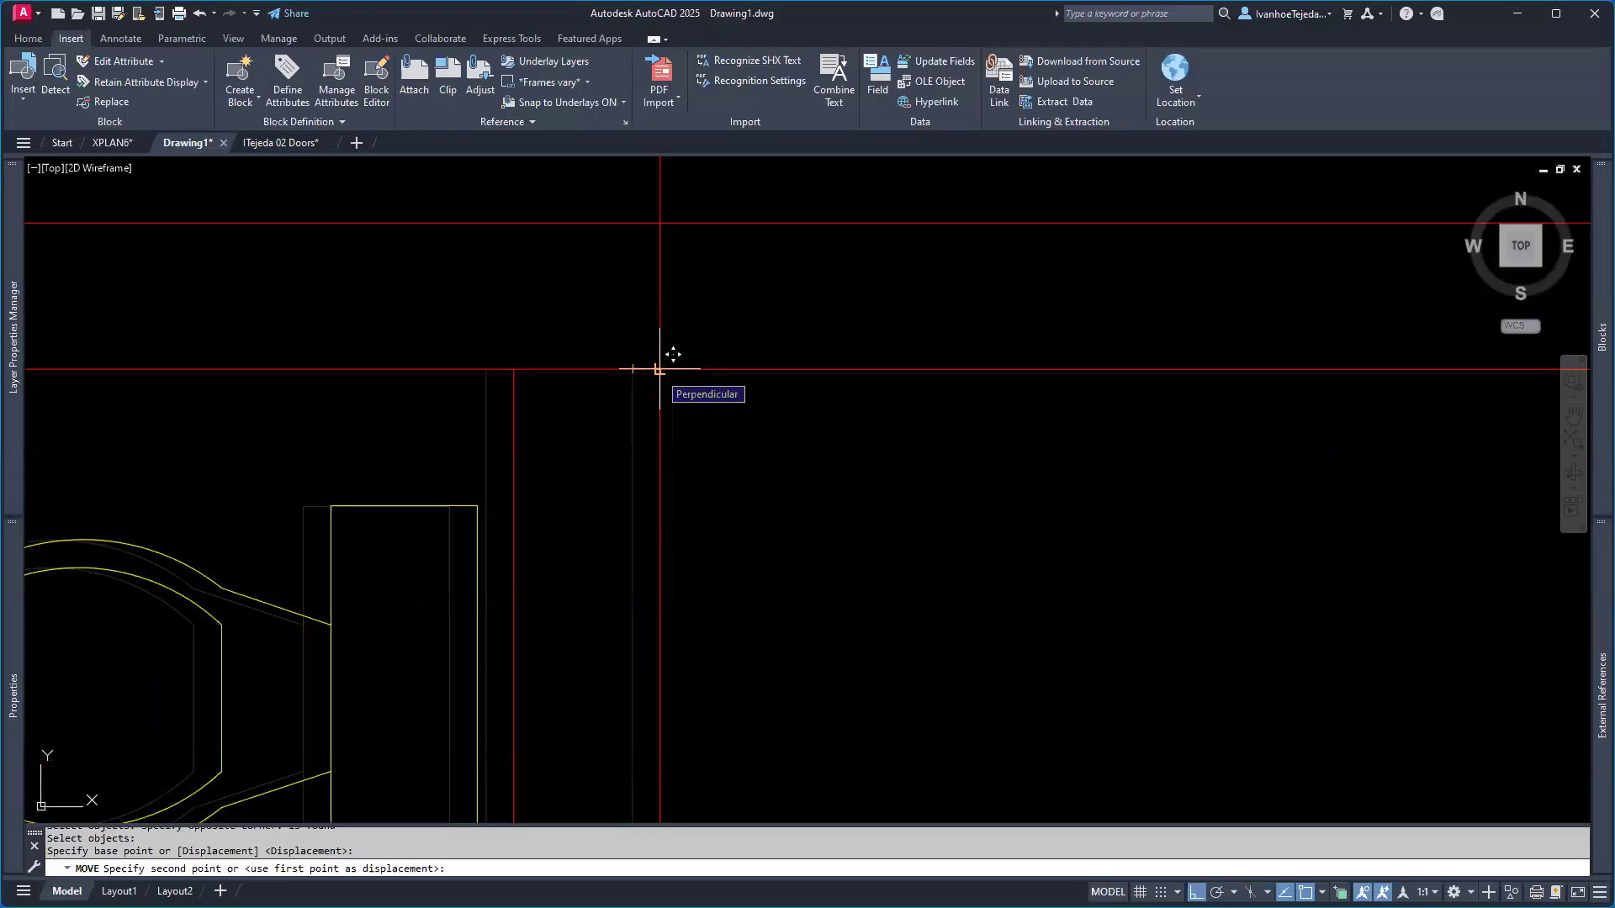
left_click(660, 369)
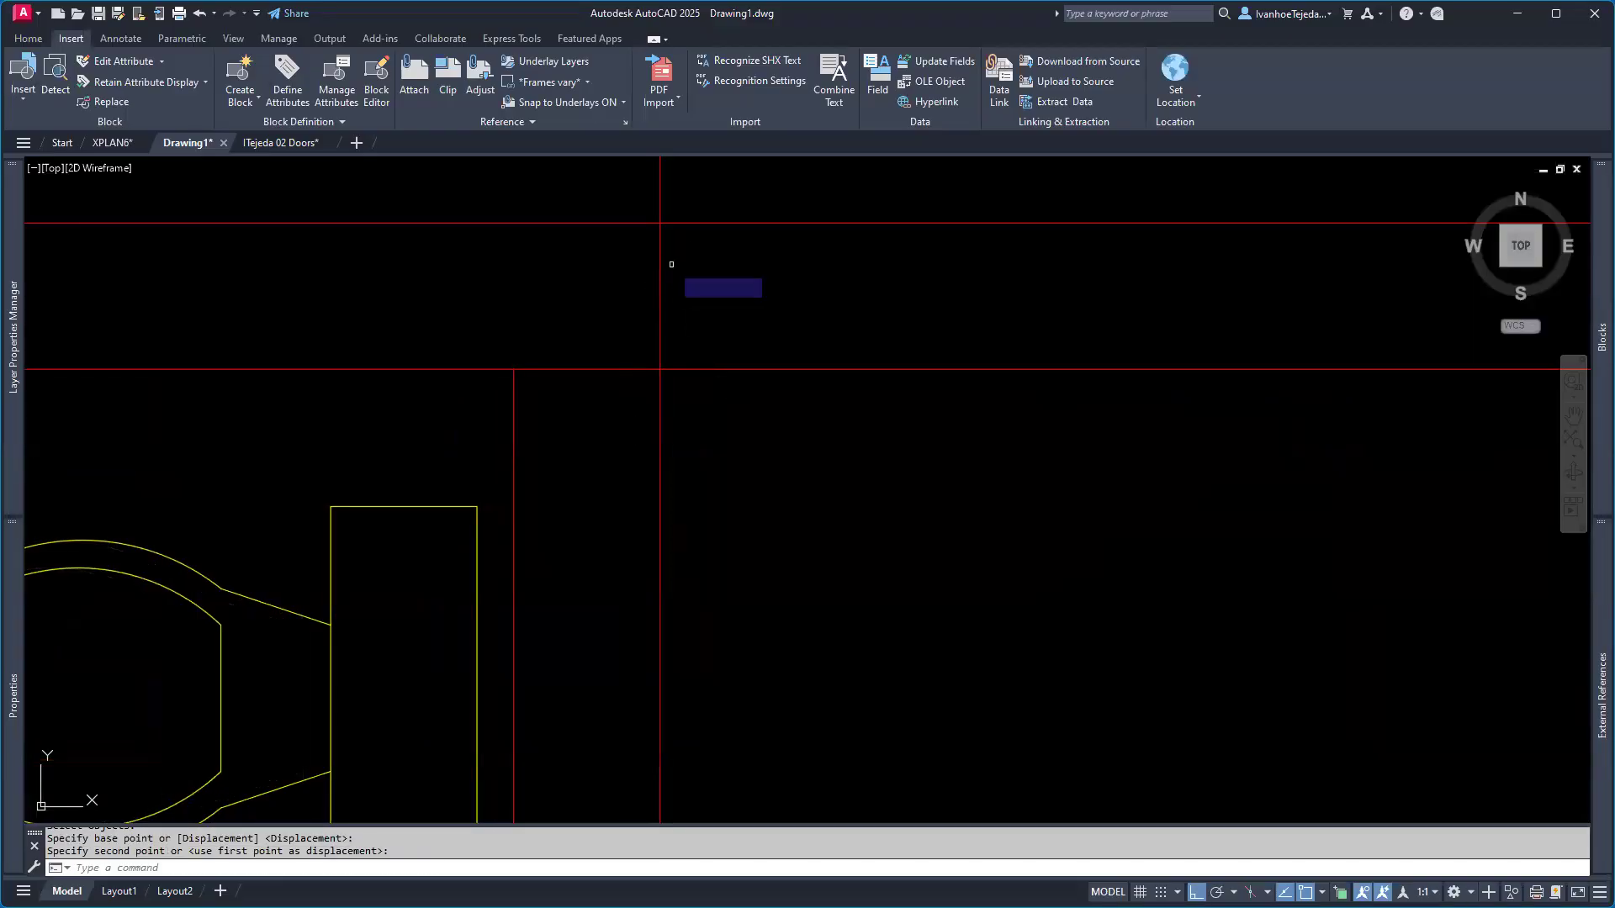
- Erase the vertical guide line above the bathroom
type("e")
key("Return")
left_click(659, 260)
scroll(829, 443, "down", 5)
scroll(821, 541, "down", 4)
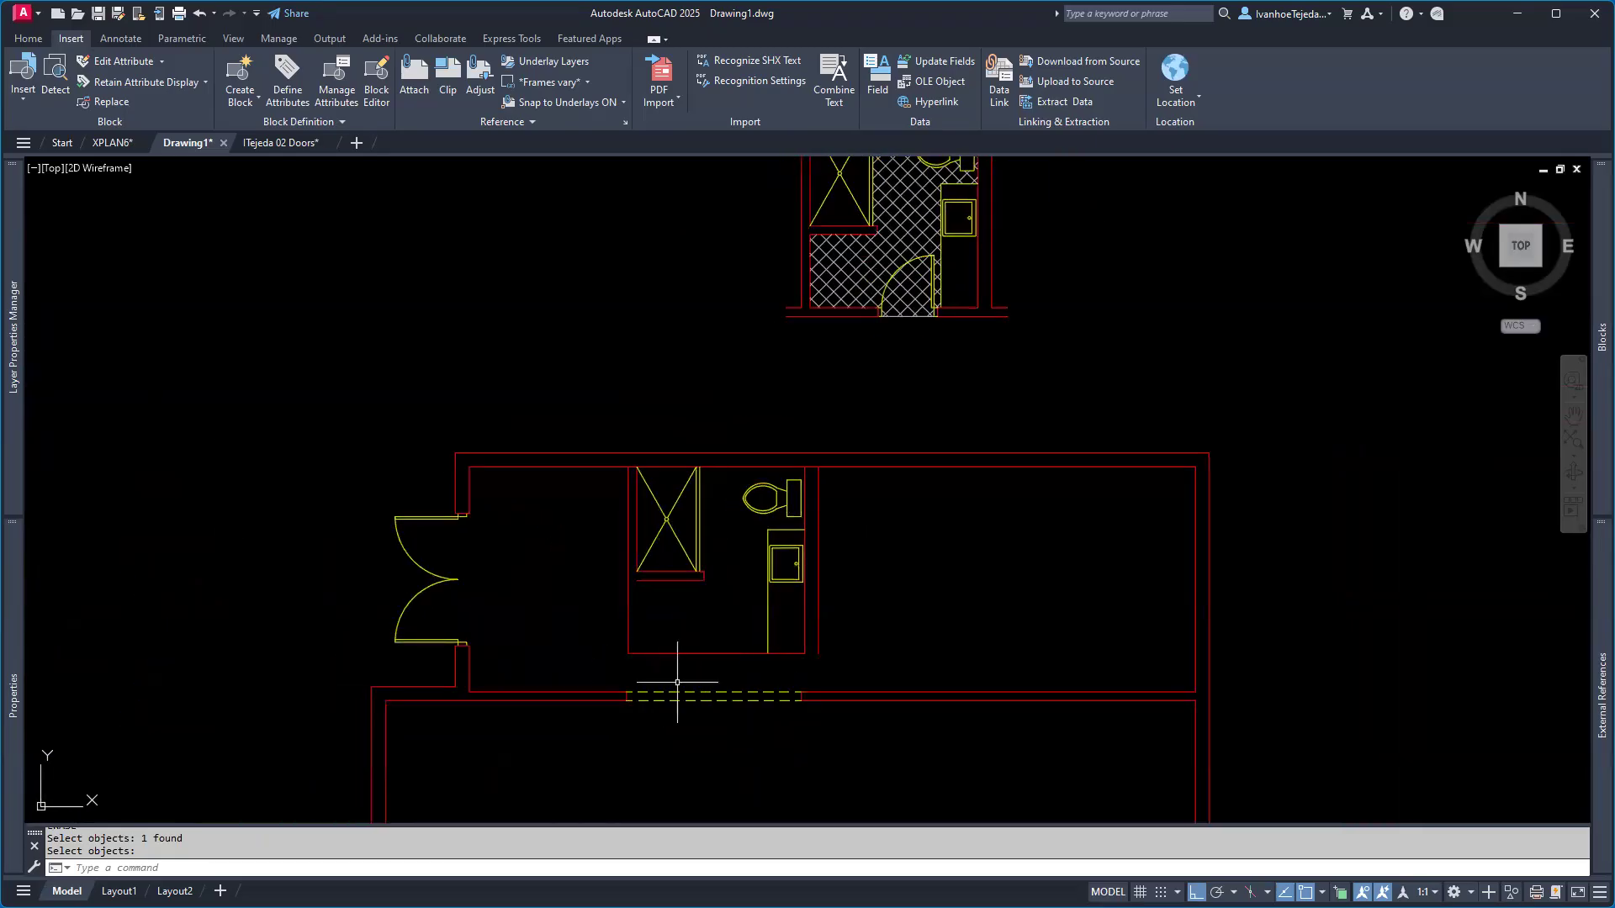
- Examine the bathroom's position relative to the dashed opening, and review the XPLAN6 layout including the cyan lines west of the house
scroll(645, 708, "up", 4)
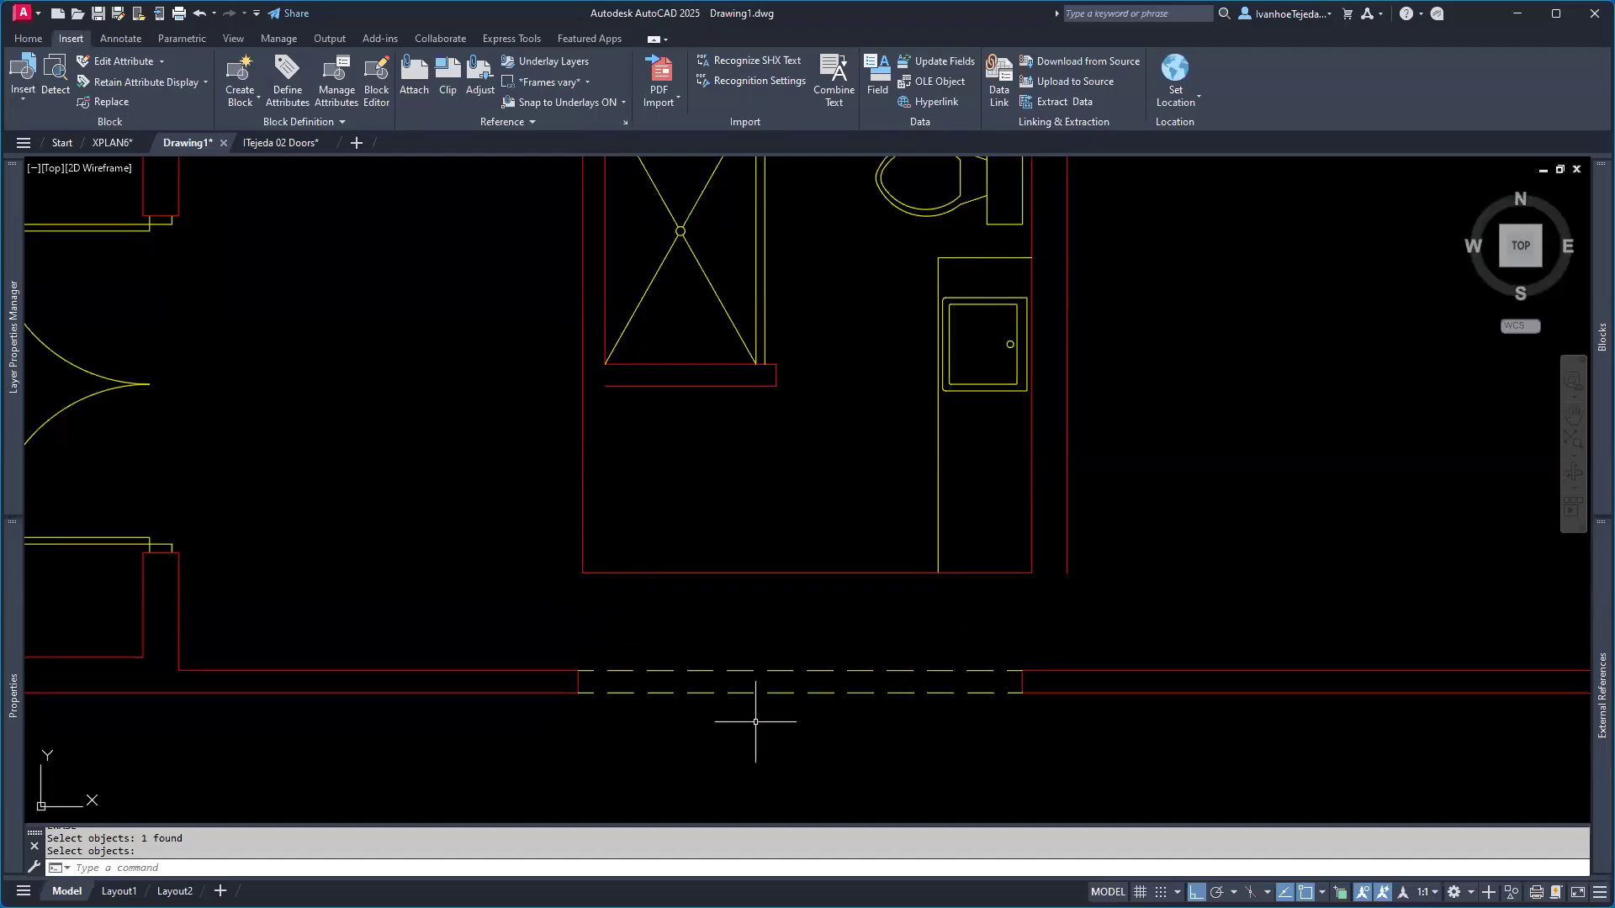
scroll(833, 505, "down", 2)
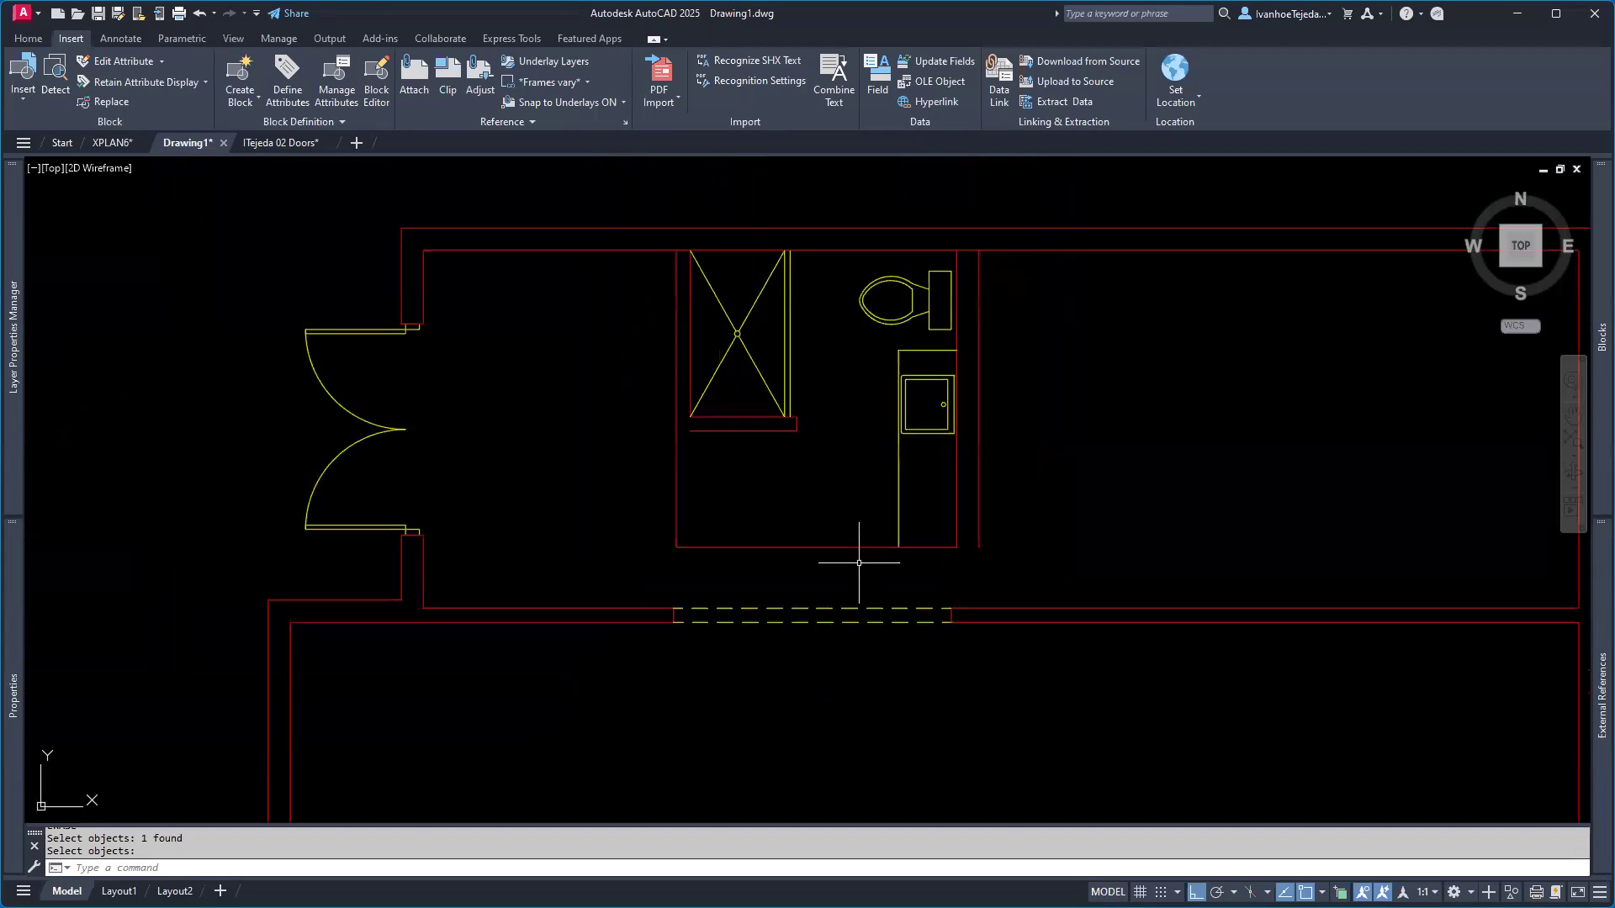
scroll(858, 561, "down", 2)
middle_click_drag(931, 573, 858, 548)
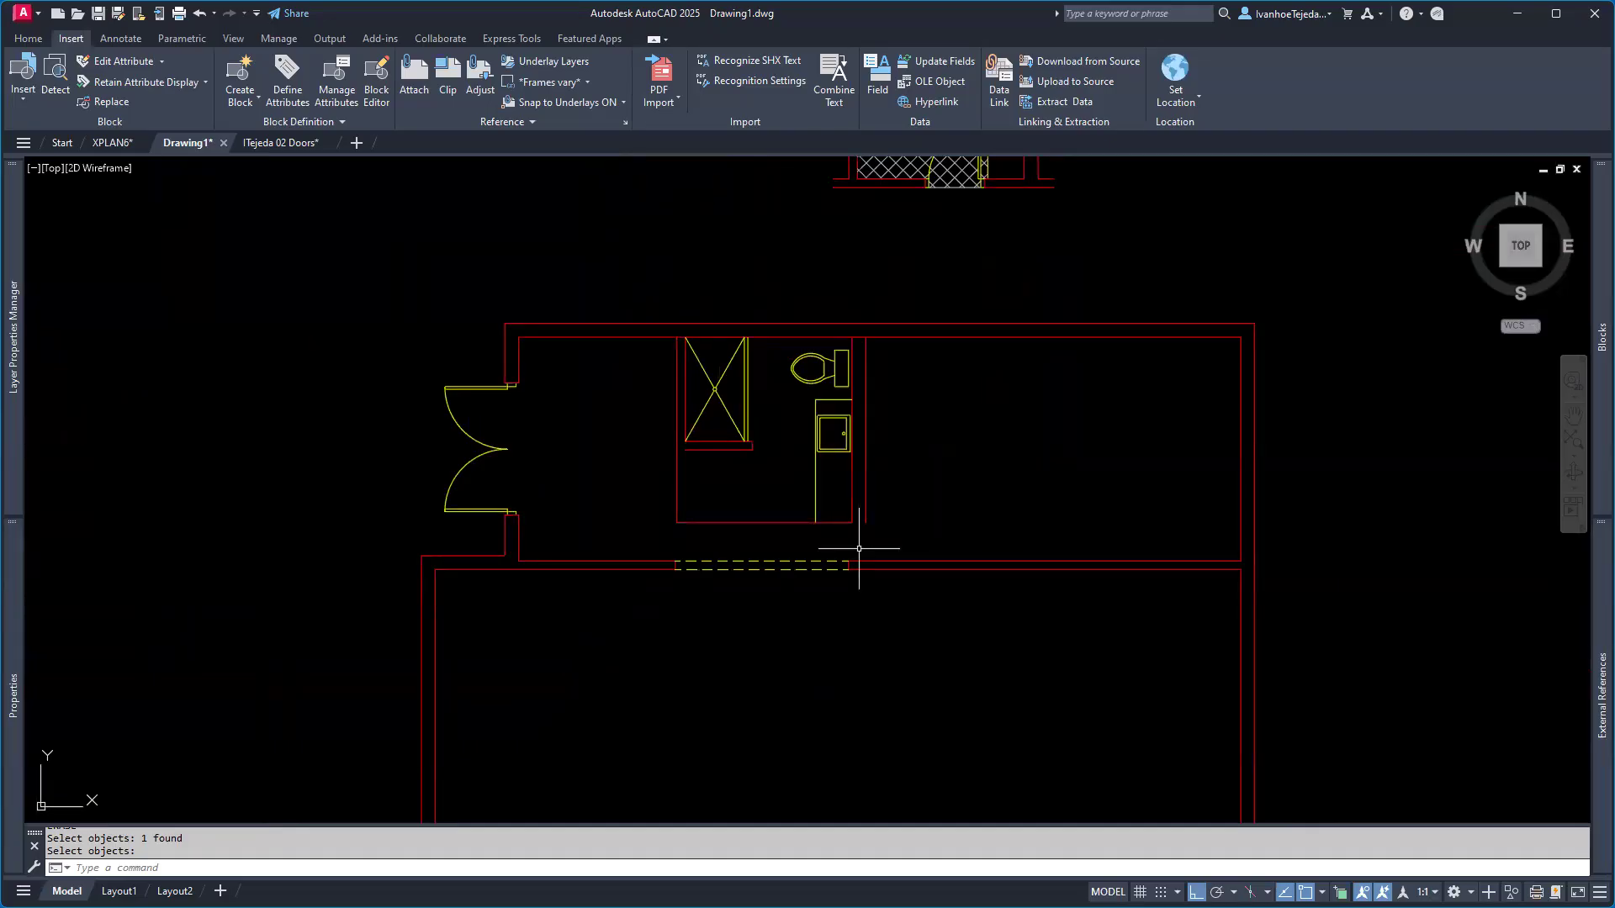
scroll(984, 468, "down", 1)
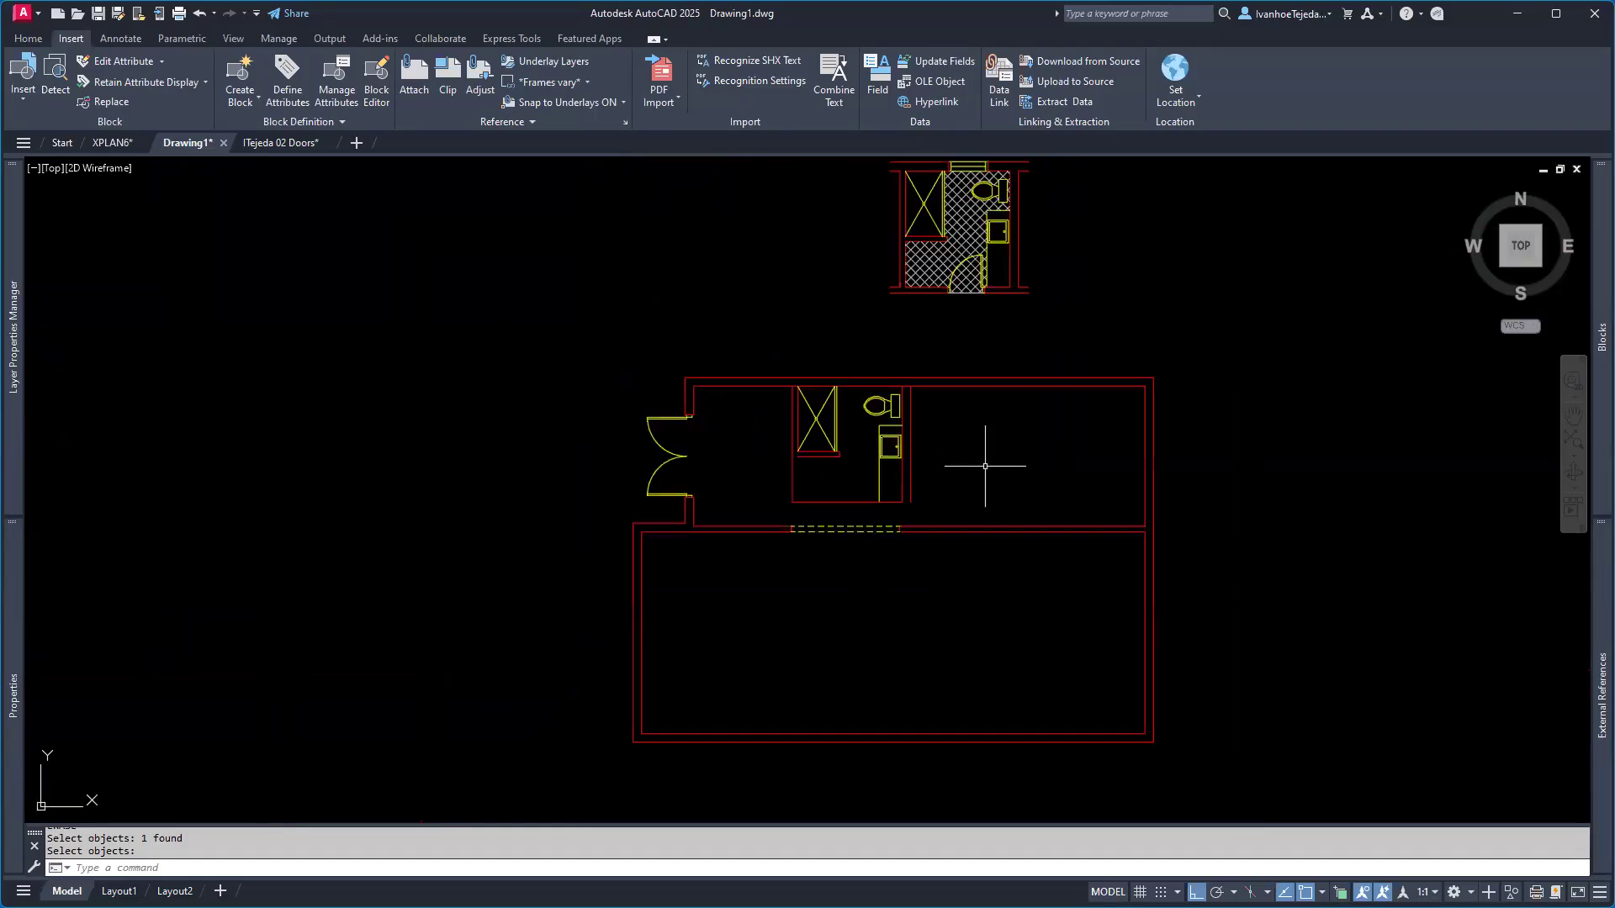
left_click(112, 143)
scroll(833, 547, "down", 3)
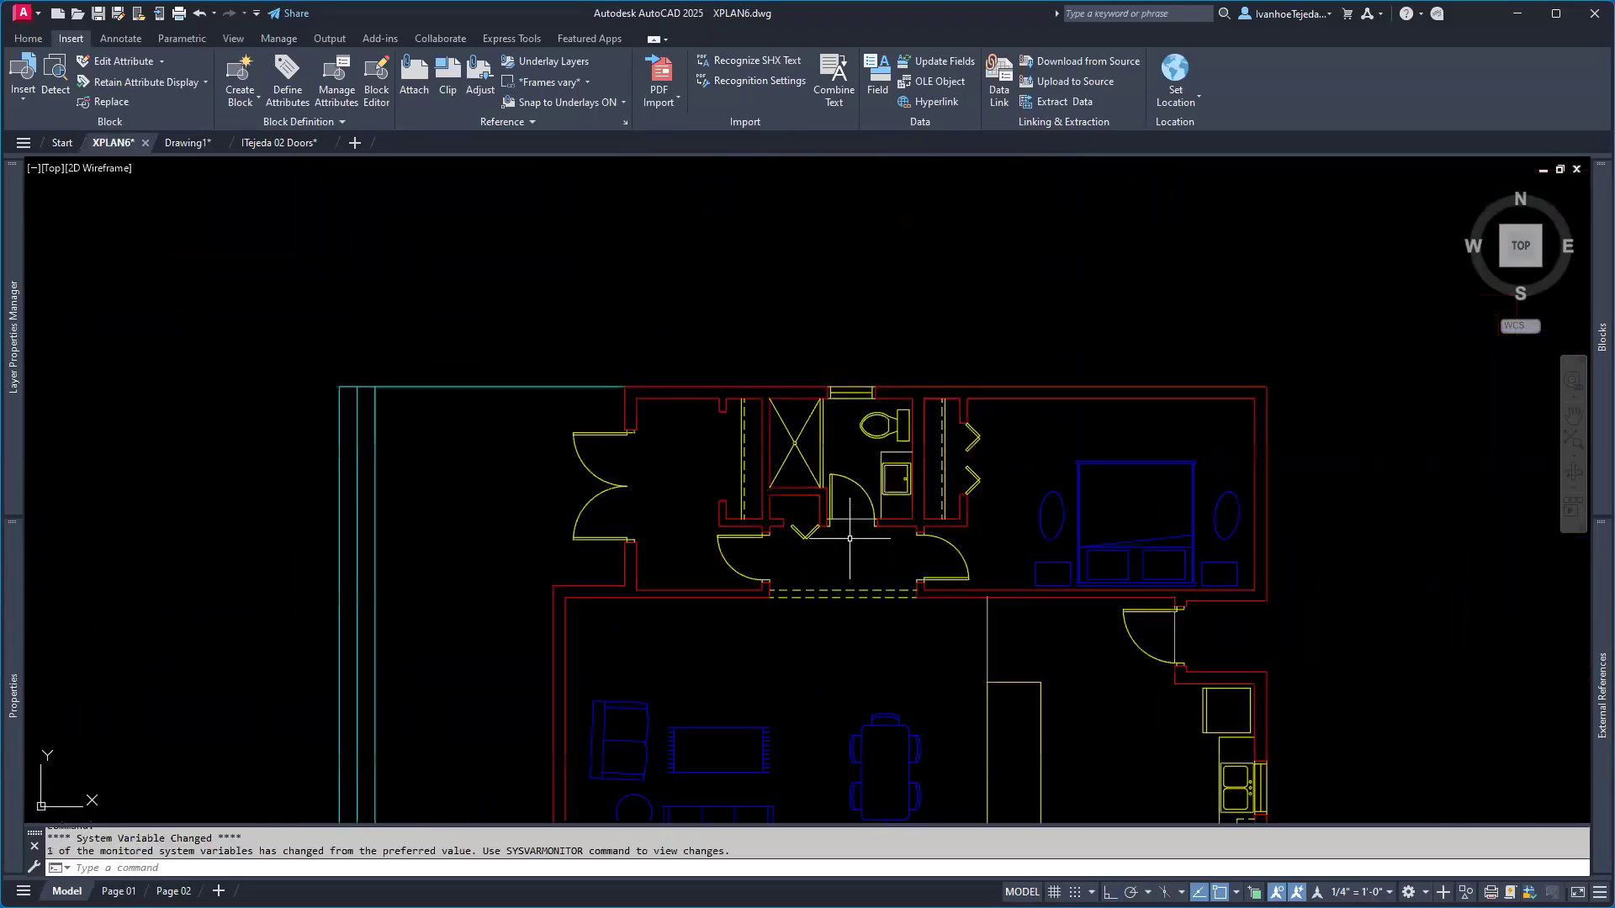
middle_click_drag(879, 589, 875, 462)
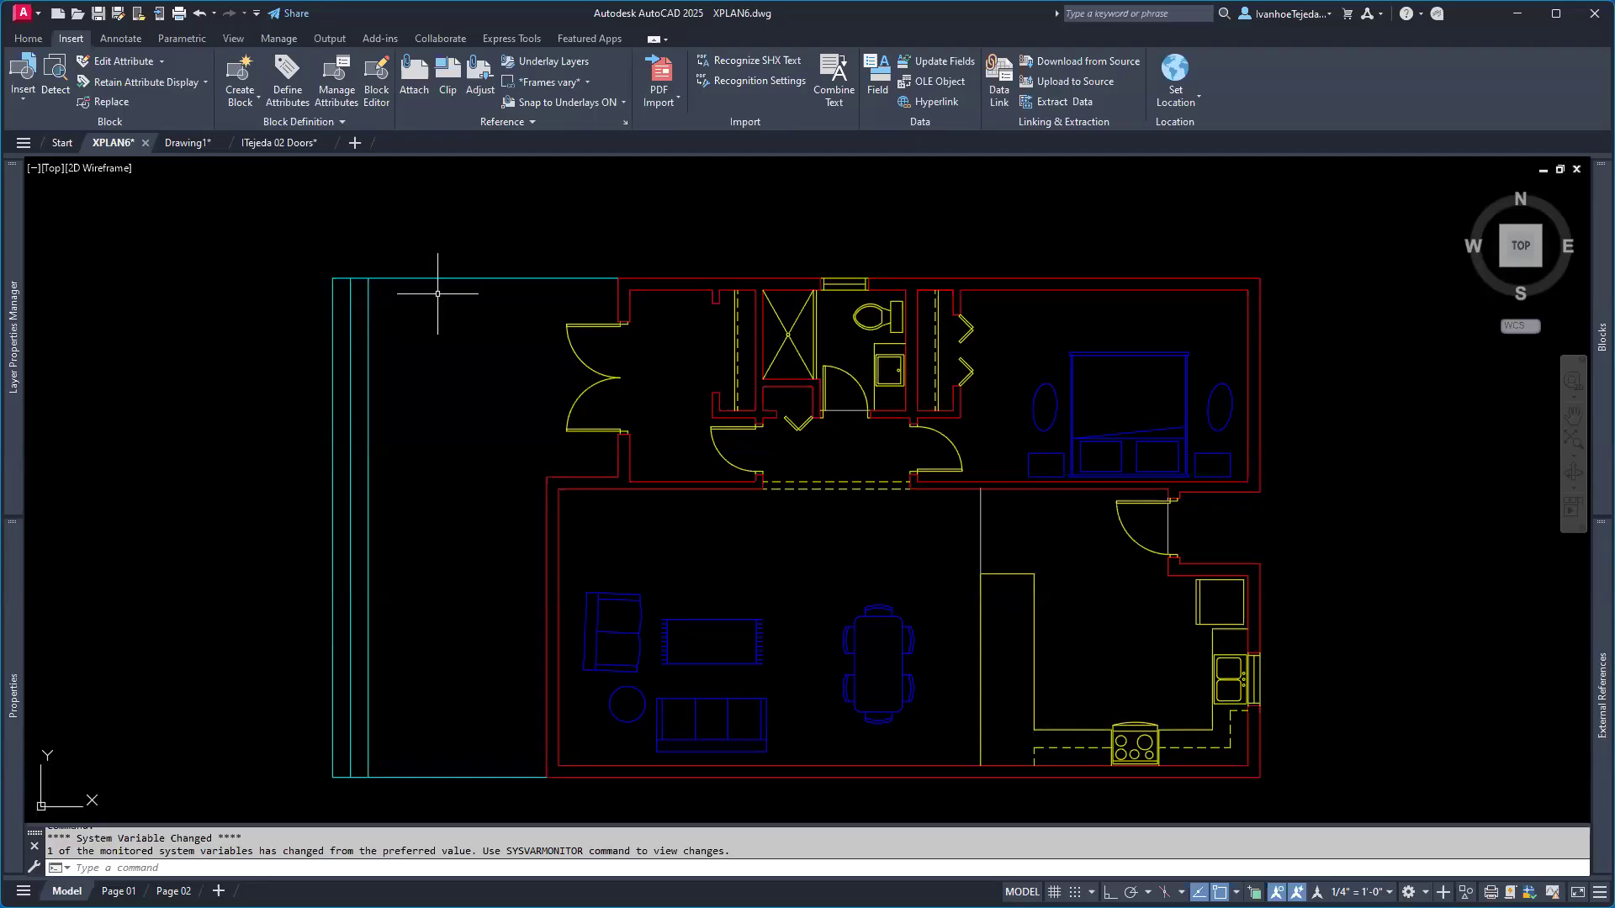
- Delete the ASTAIRS layer from Drawing1
left_click(187, 142)
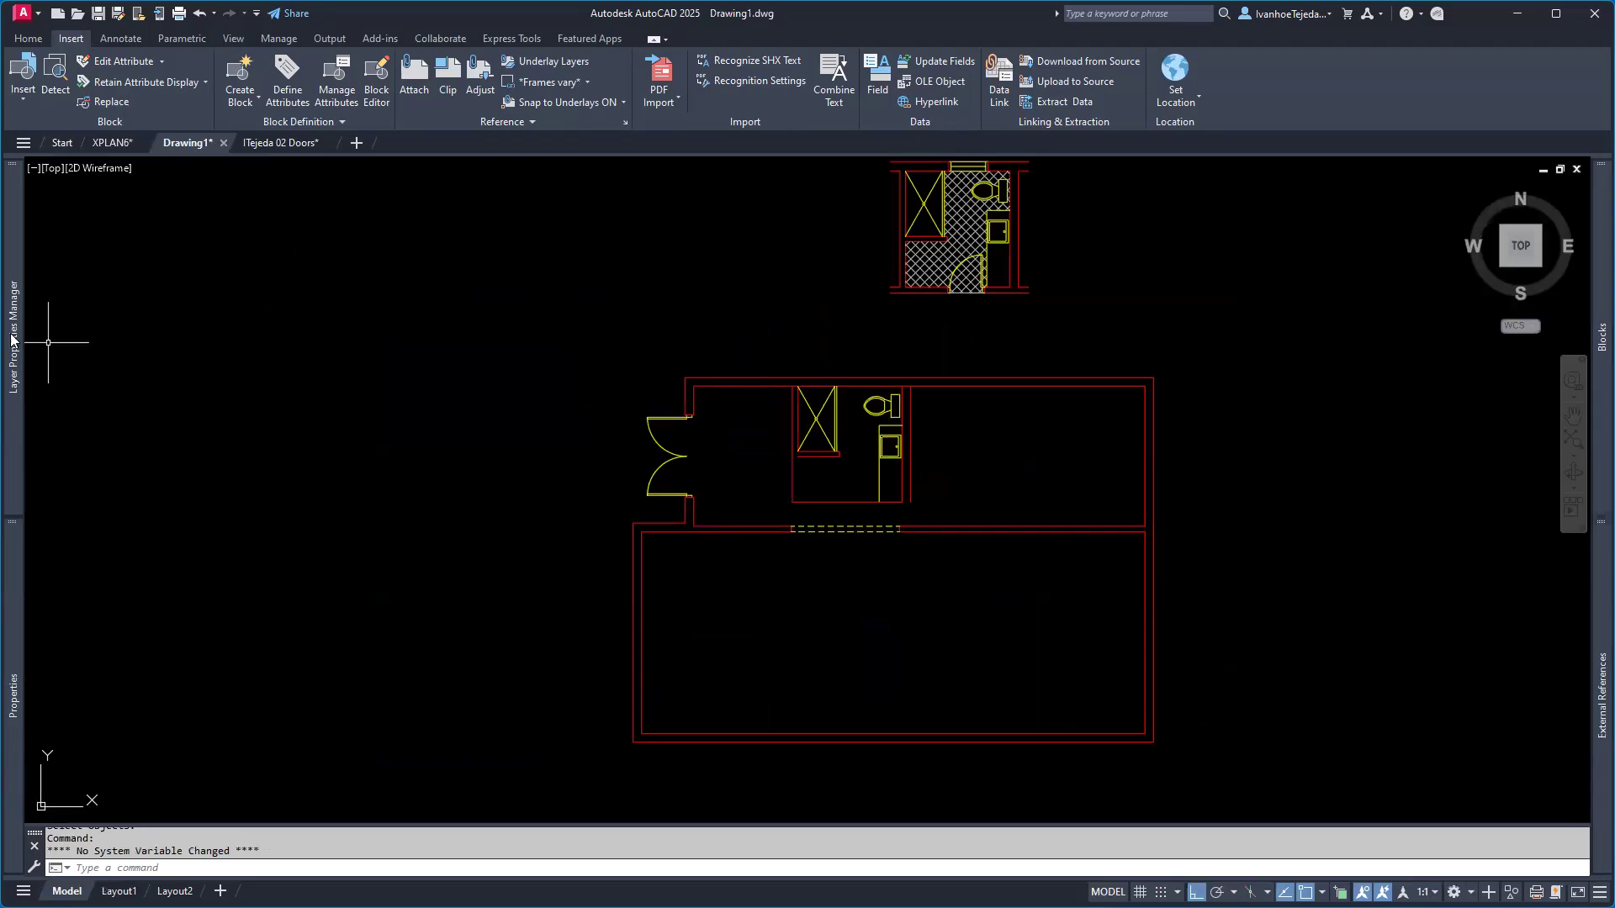
mouse_move(12, 338)
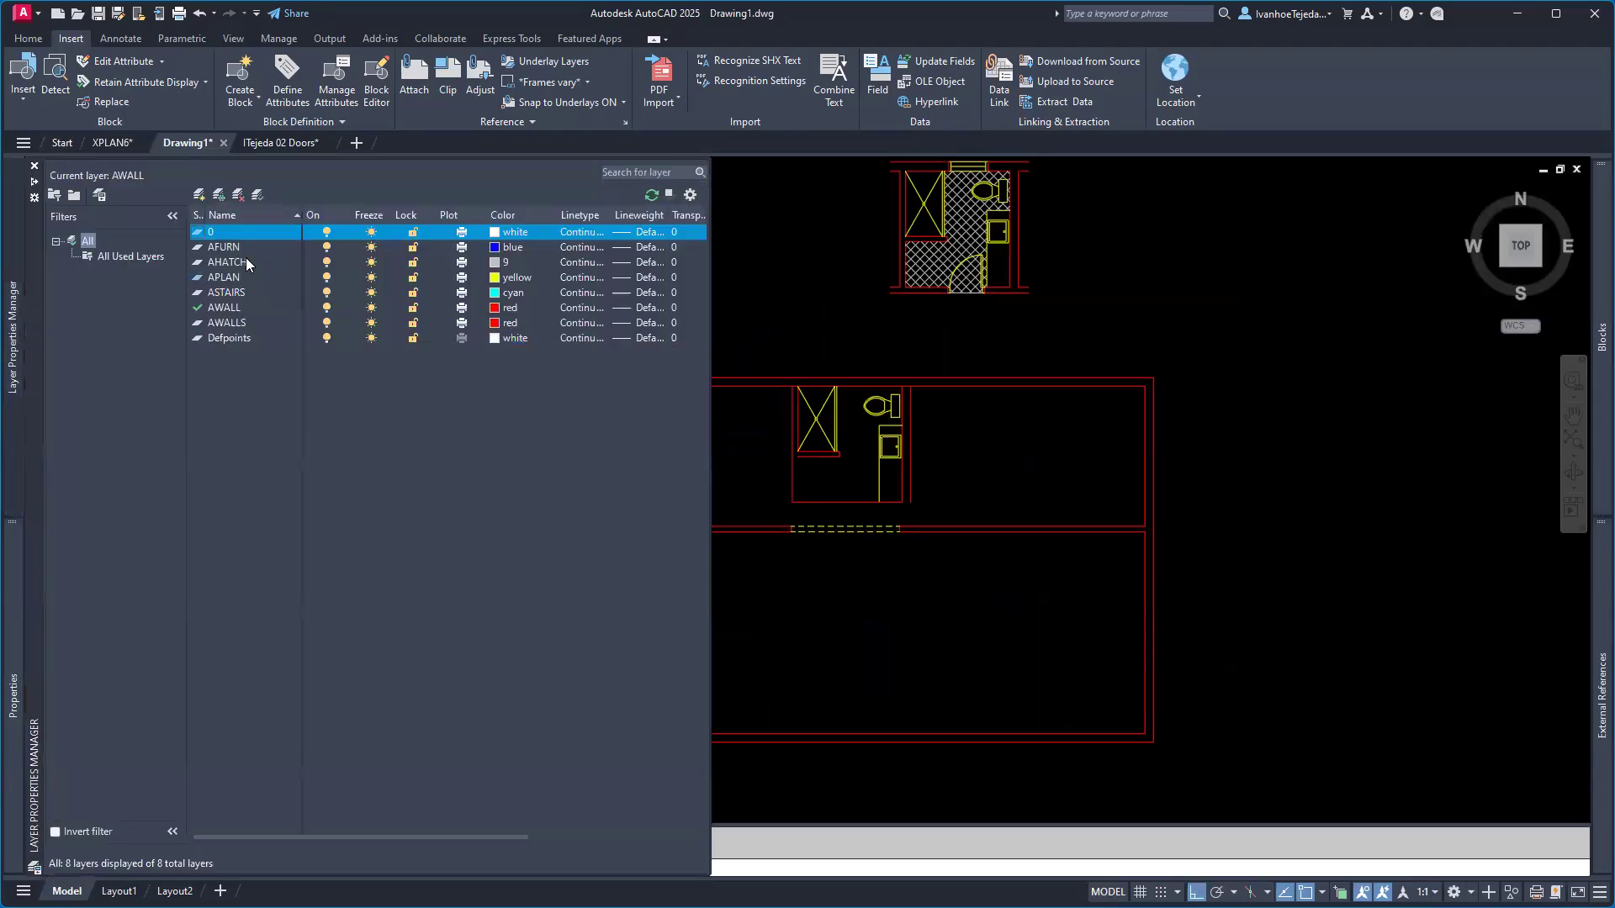
left_click(232, 293)
right_click(232, 293)
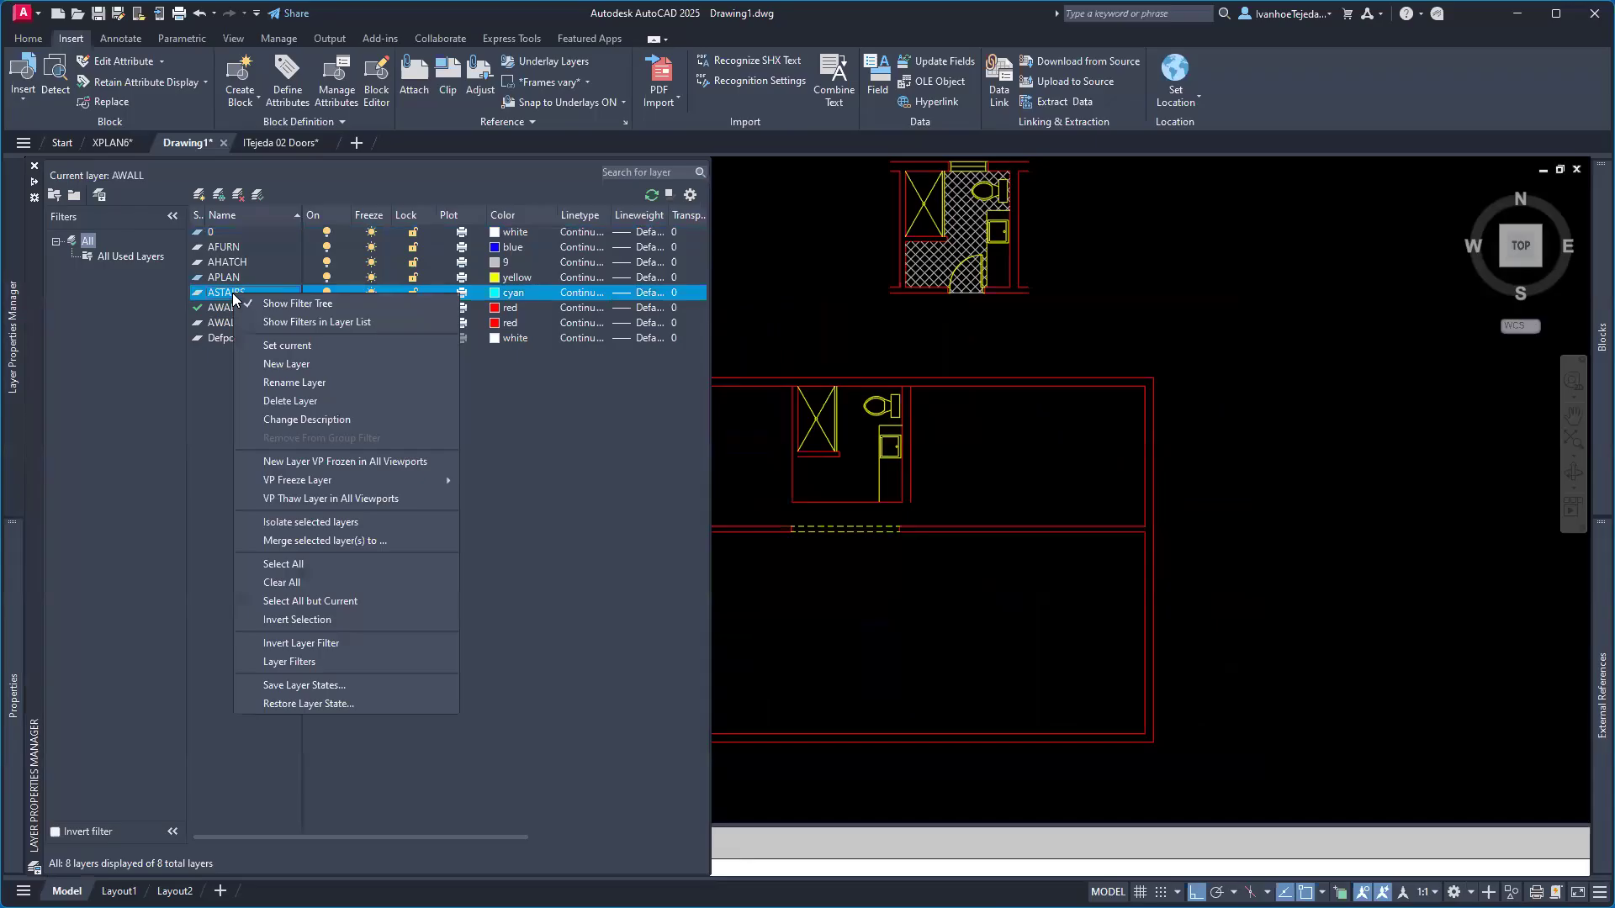
left_click(280, 401)
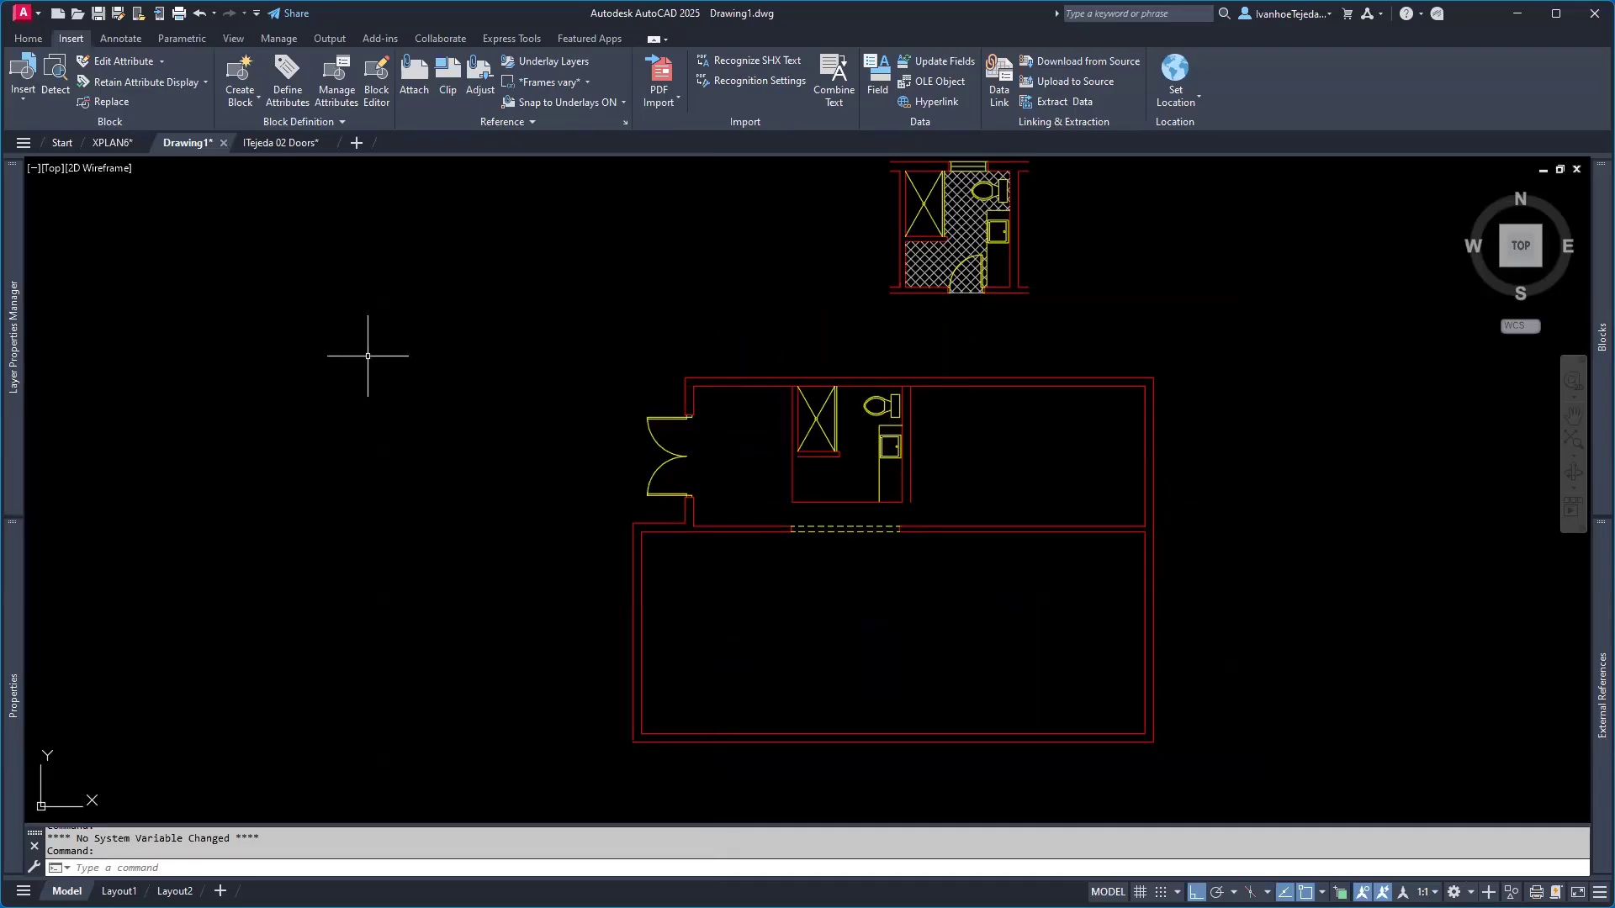
- Bring the ASTAIRS layer into Drawing1 by copying the upper cyan line from XPLAN6 and pasting it, cancelling before placement
left_click(112, 143)
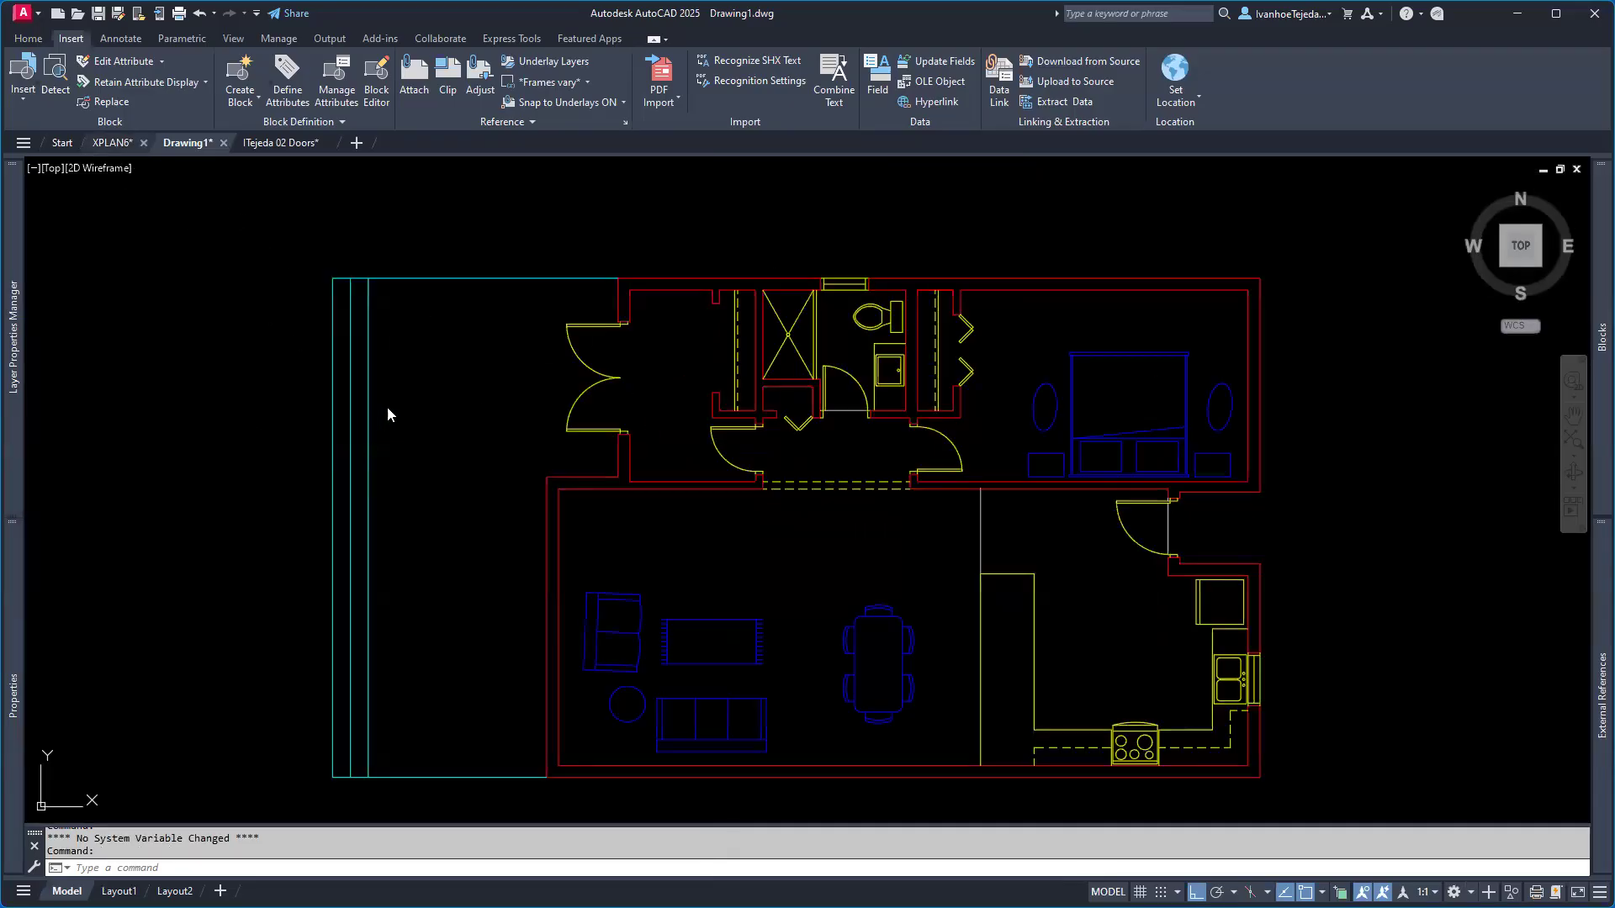
left_click(433, 278)
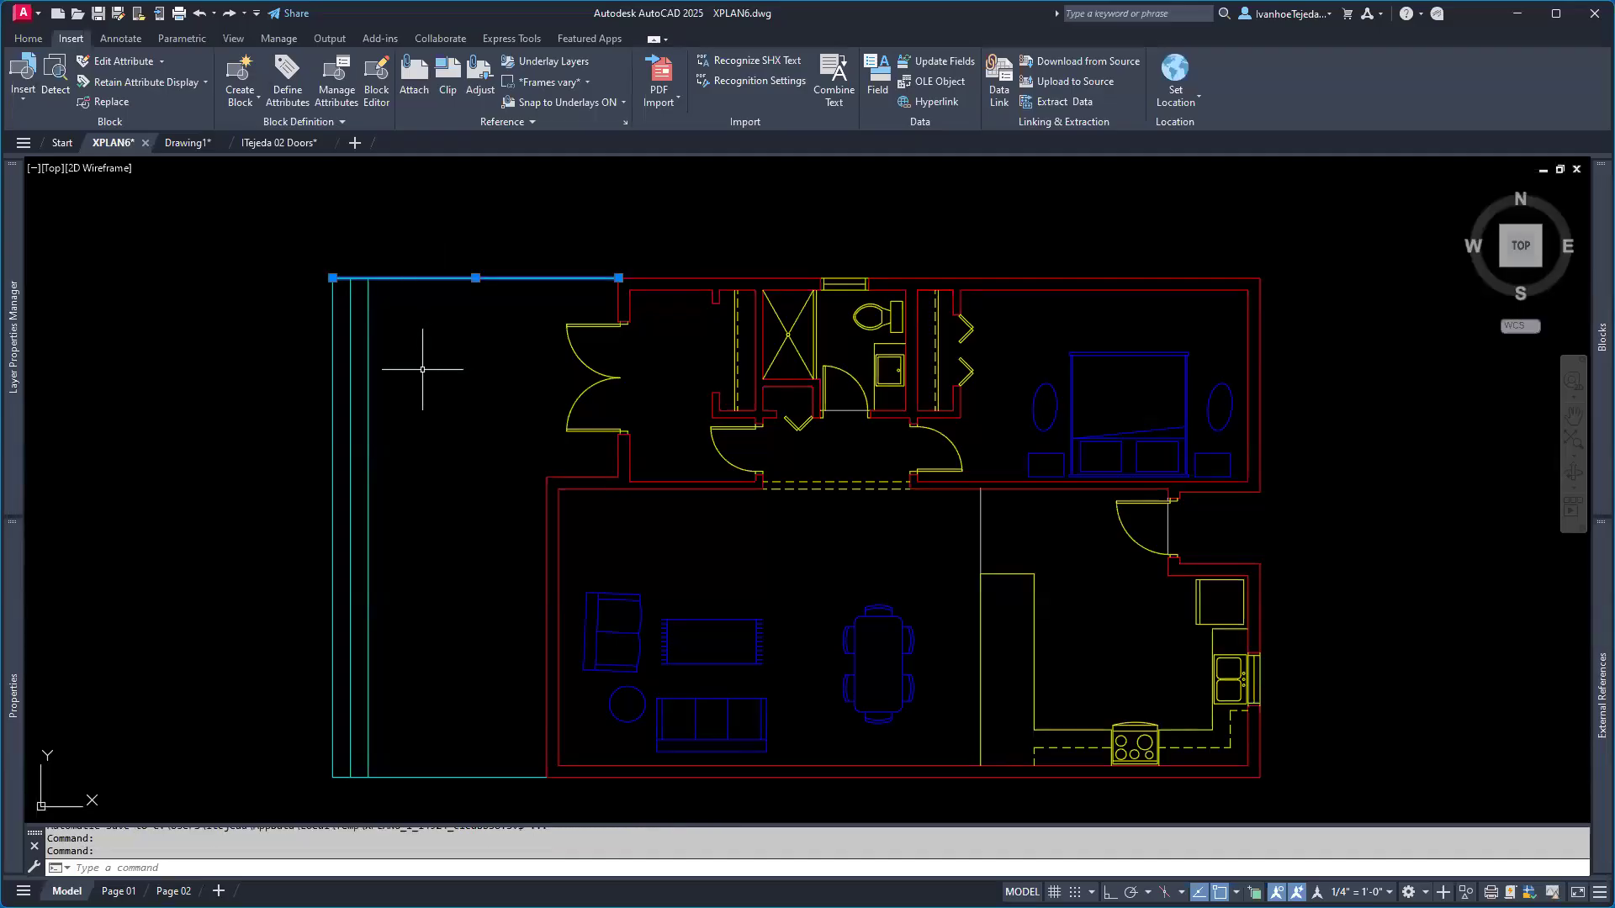
key("ctrl+c")
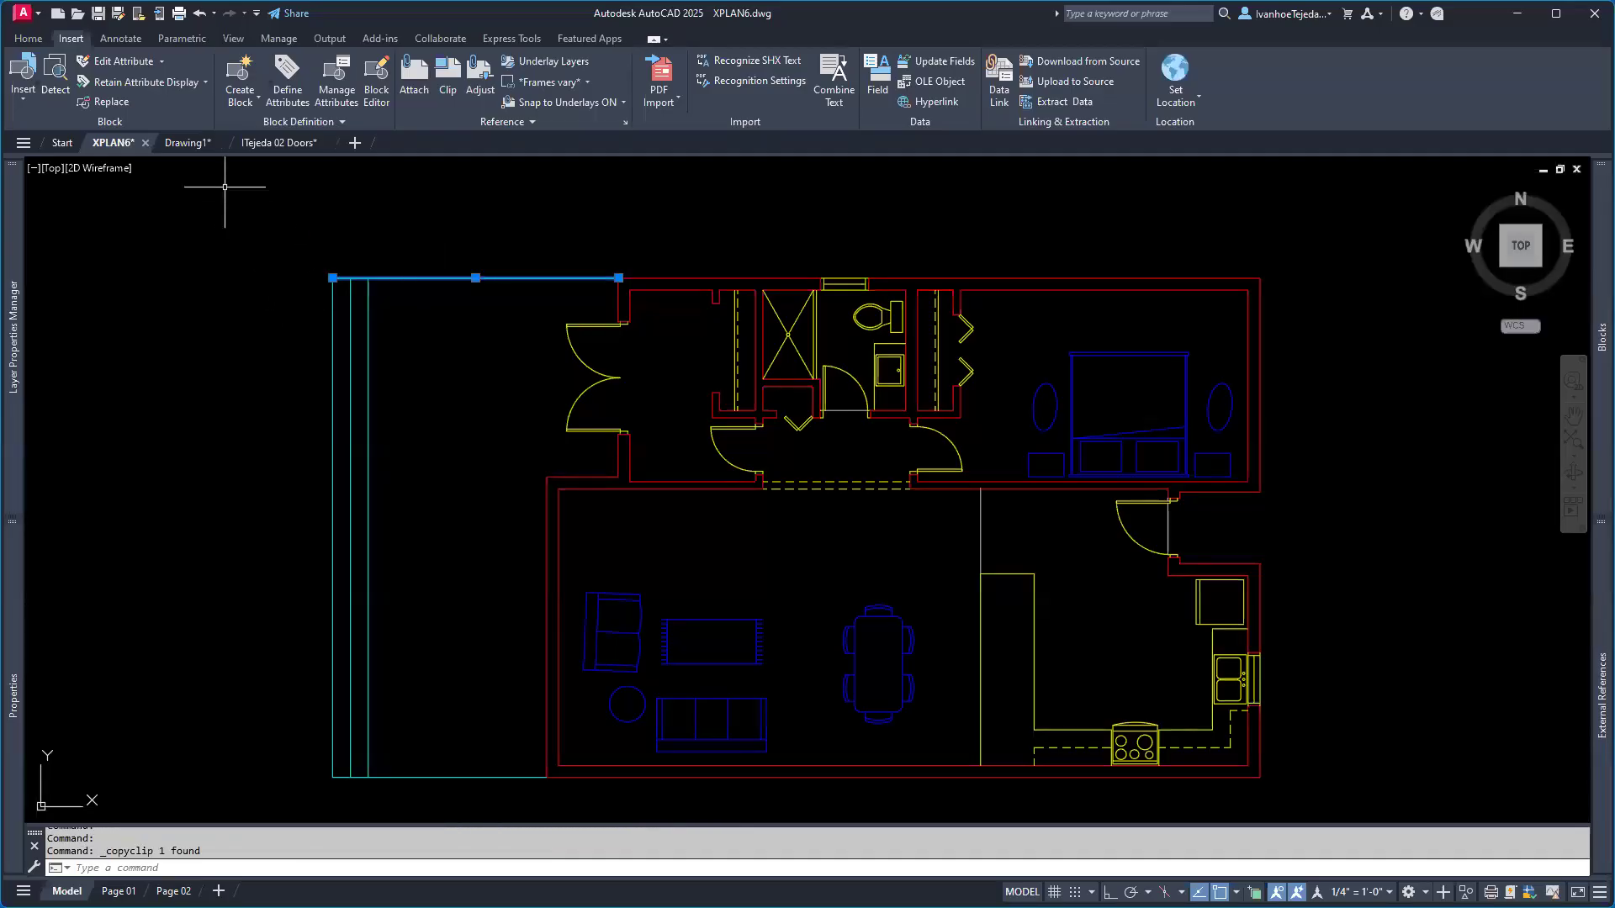
key("ctrl+Tab")
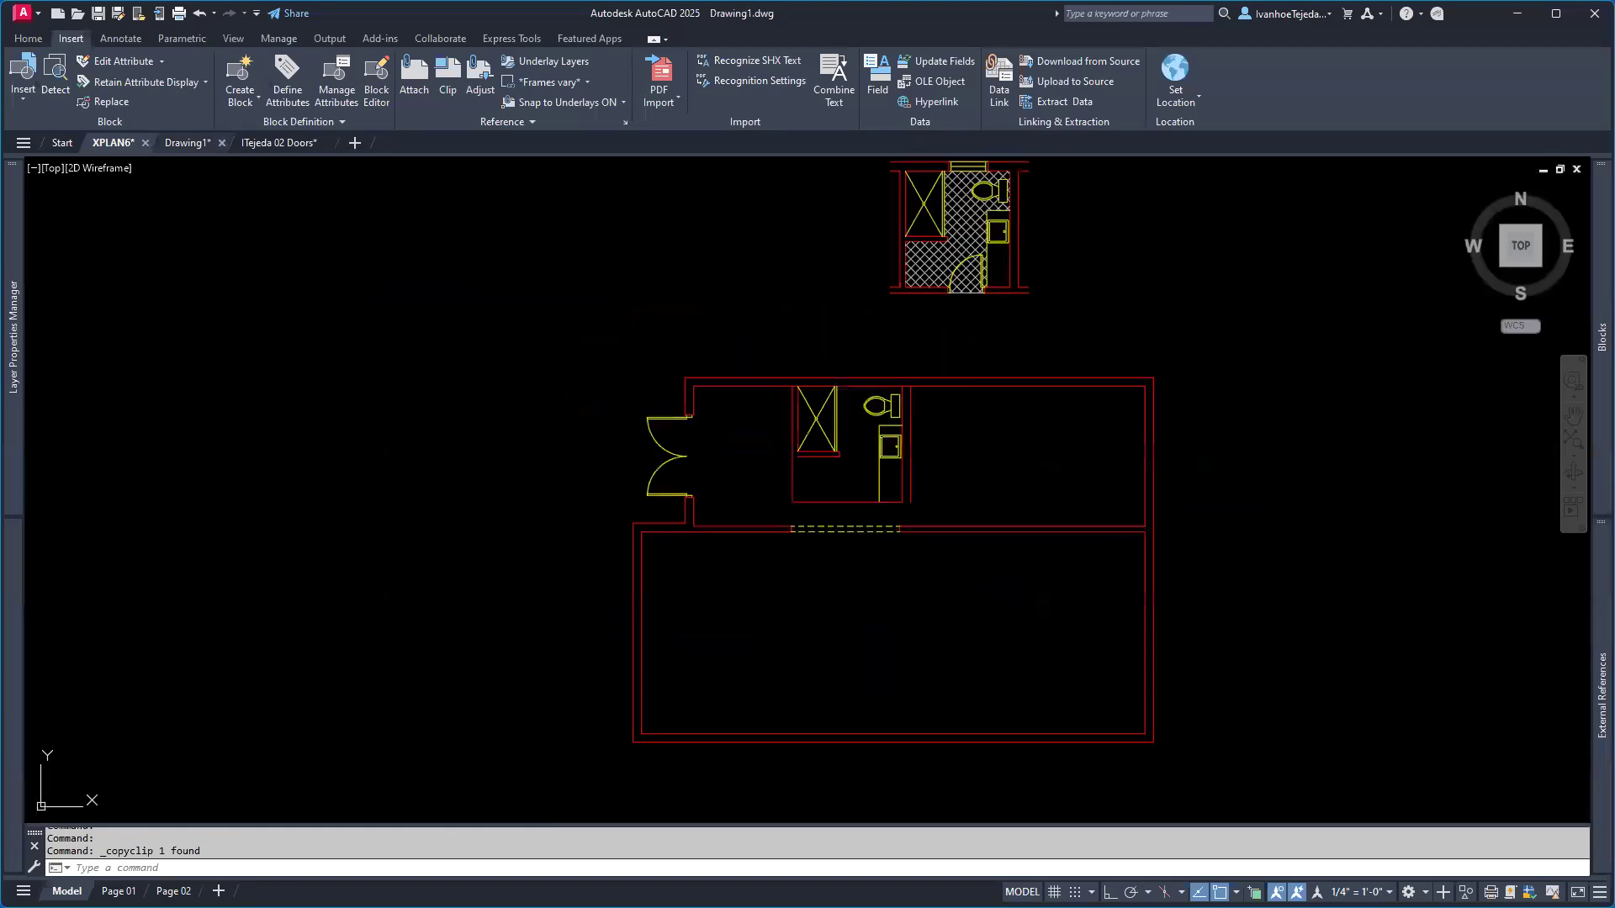
key("ctrl+v")
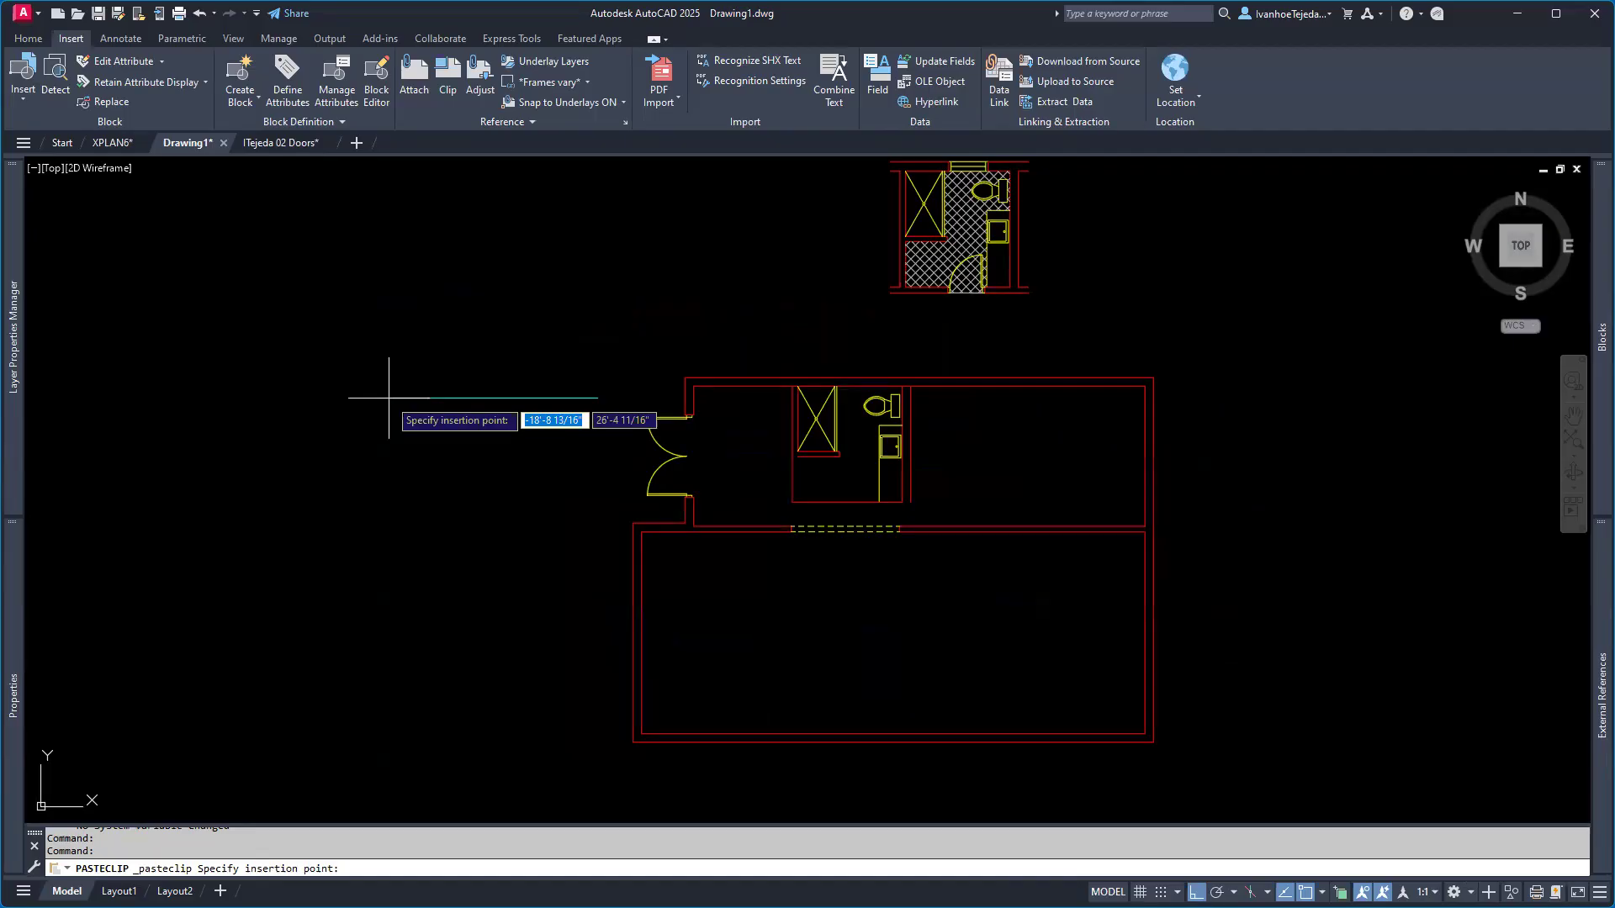
key("Escape")
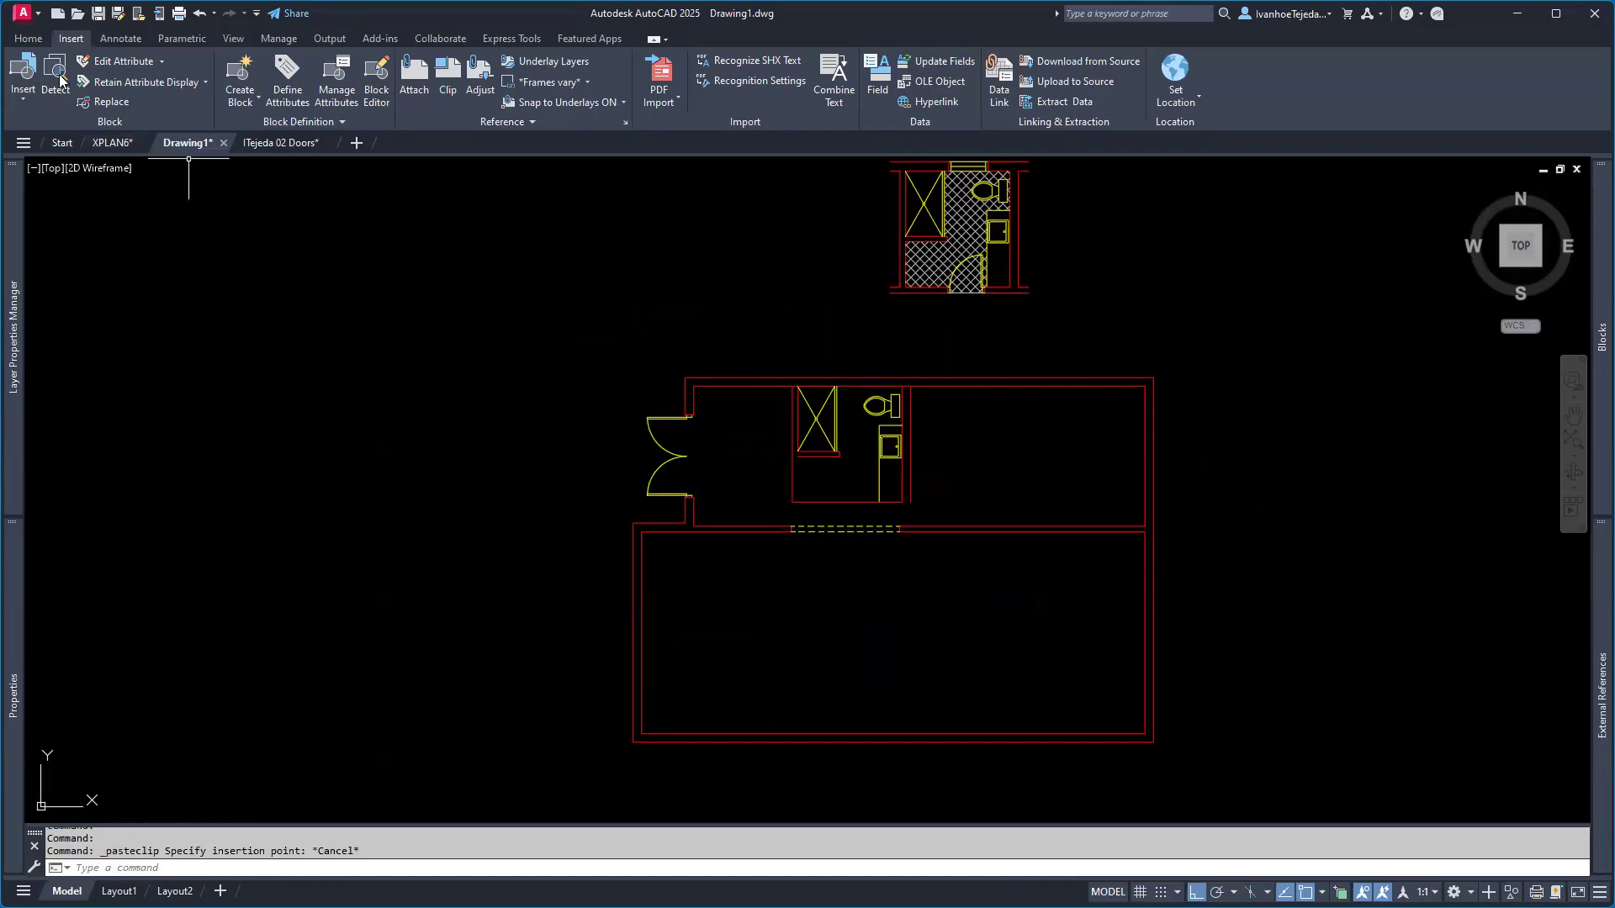
- Check the layer list in Drawing1 for ASTAIRS, keeping AWALL as the current layer
left_click(28, 38)
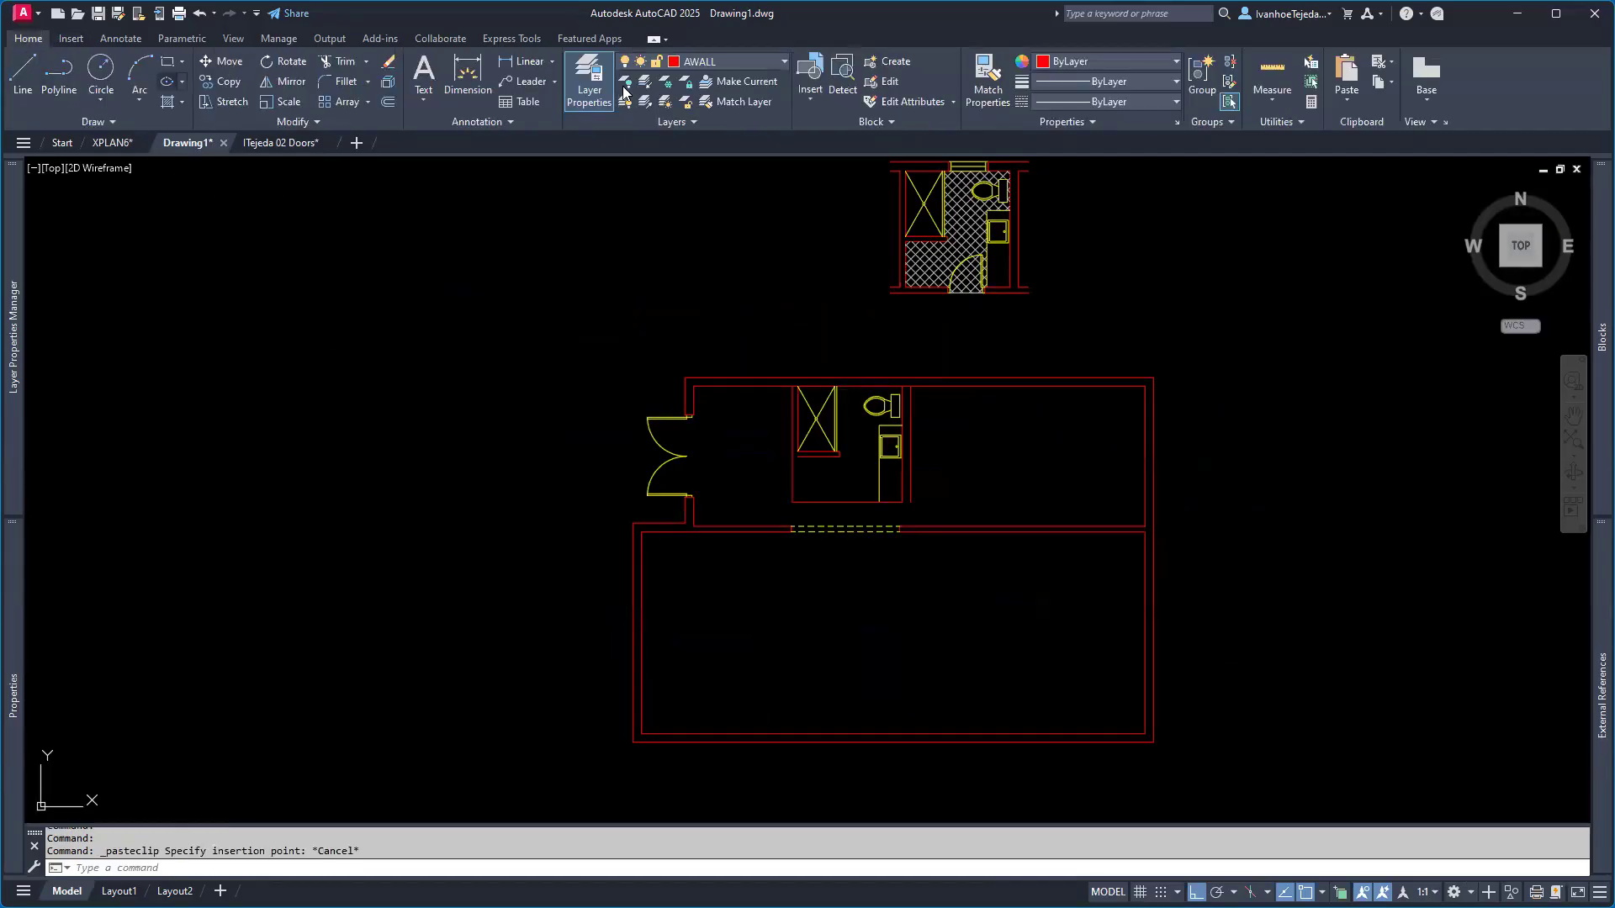
left_click(739, 66)
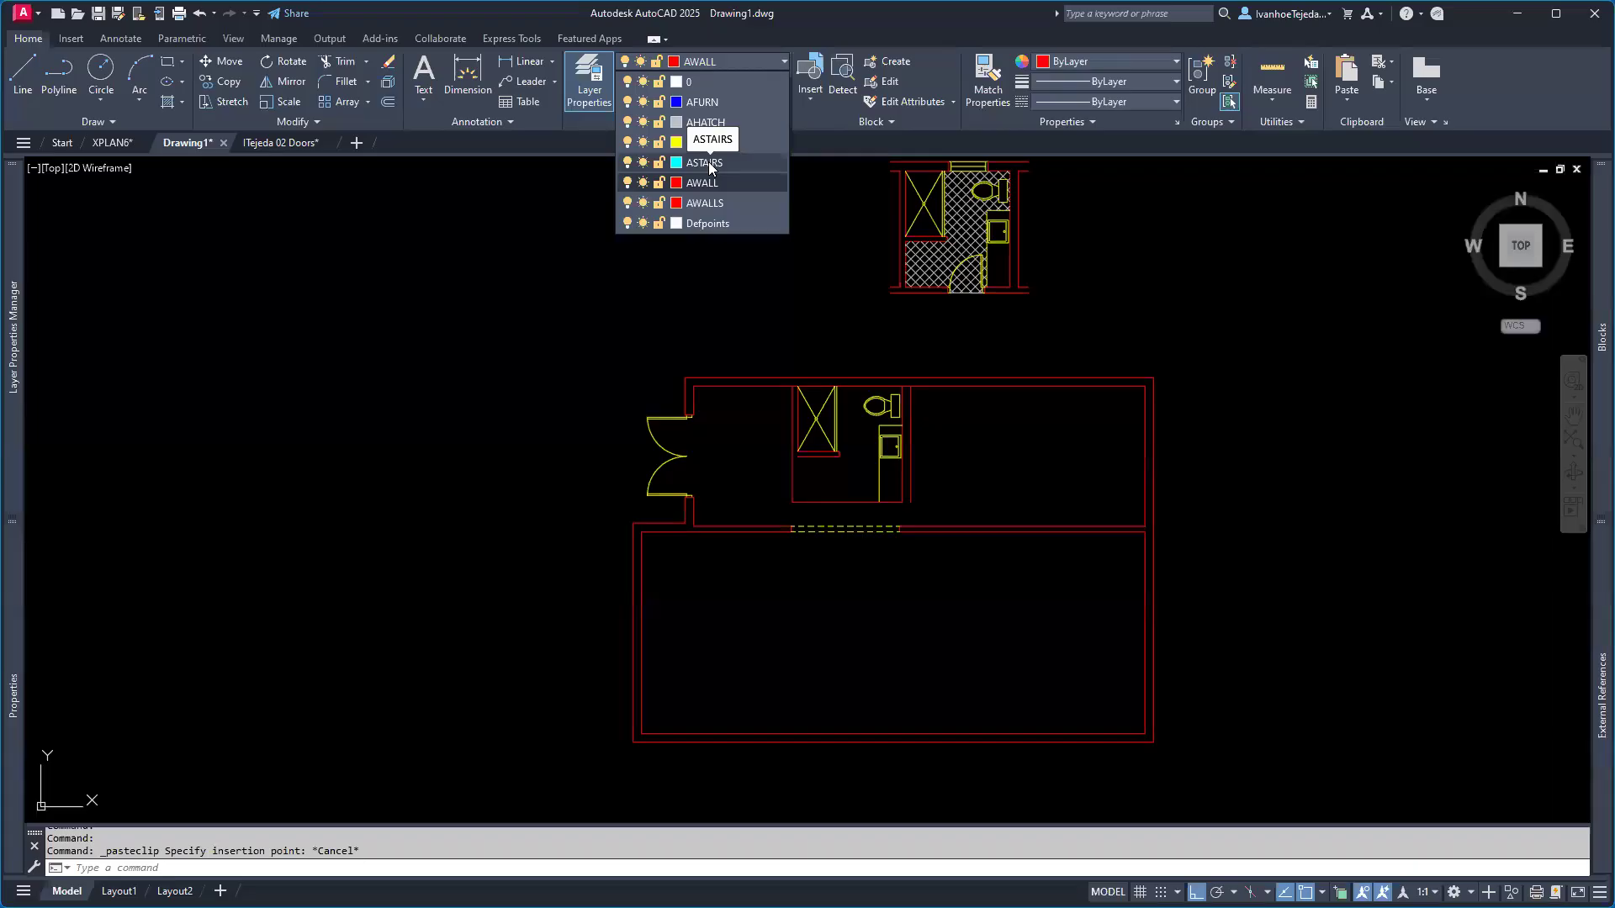
left_click(681, 186)
- Measure in XPLAN6 from the house's lower west corner along the cyan line to its outer end
middle_click_drag(627, 619, 756, 619)
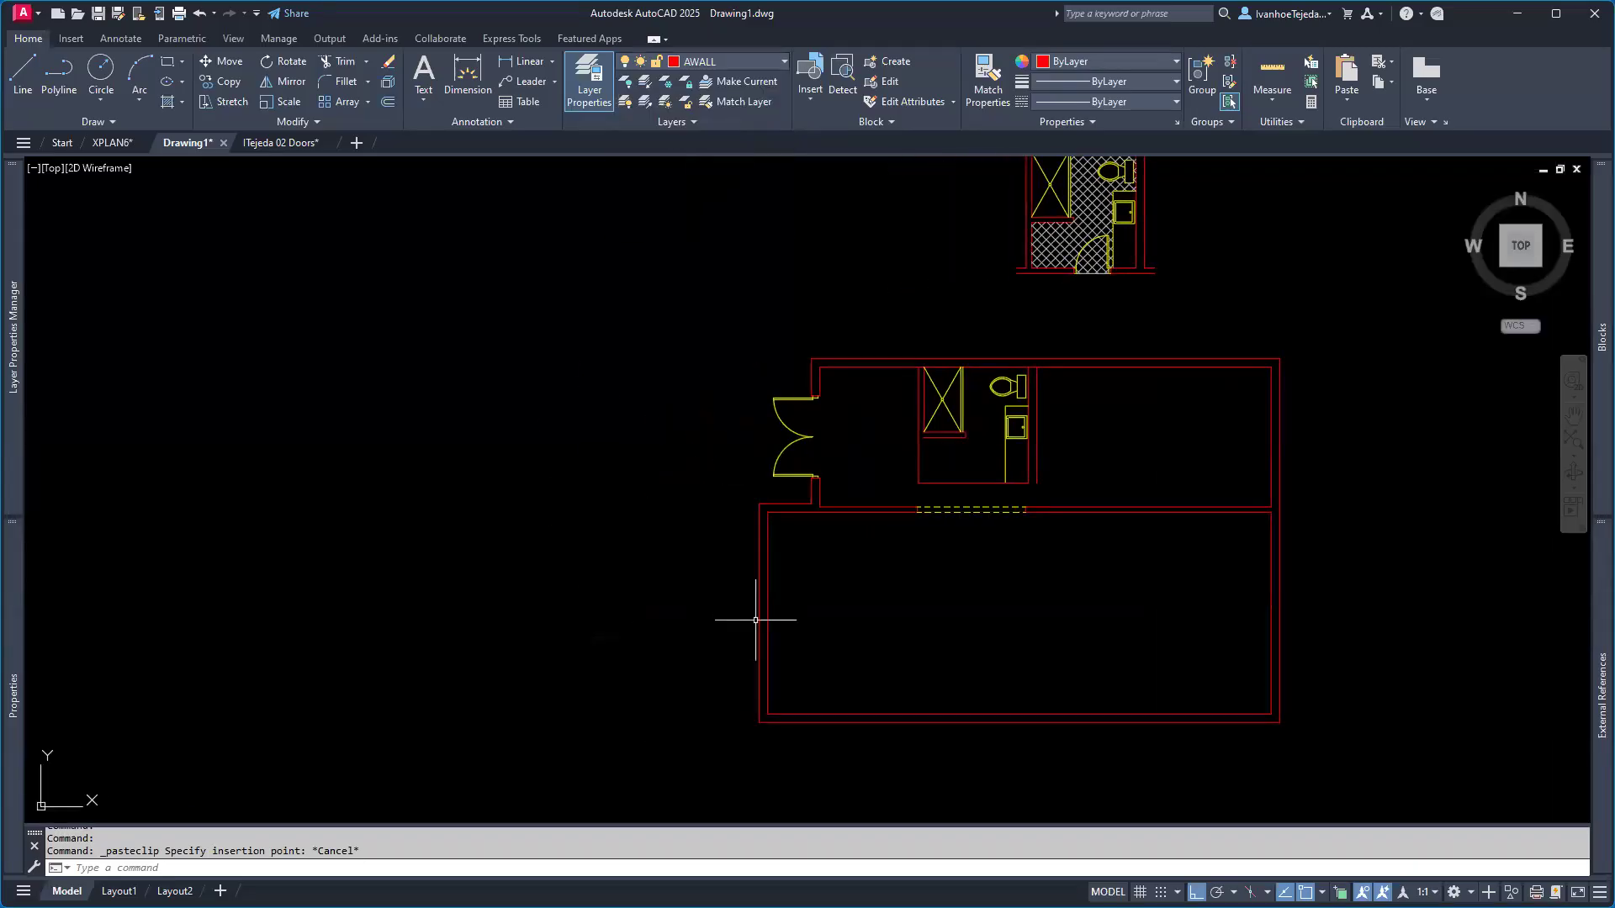
left_click(112, 144)
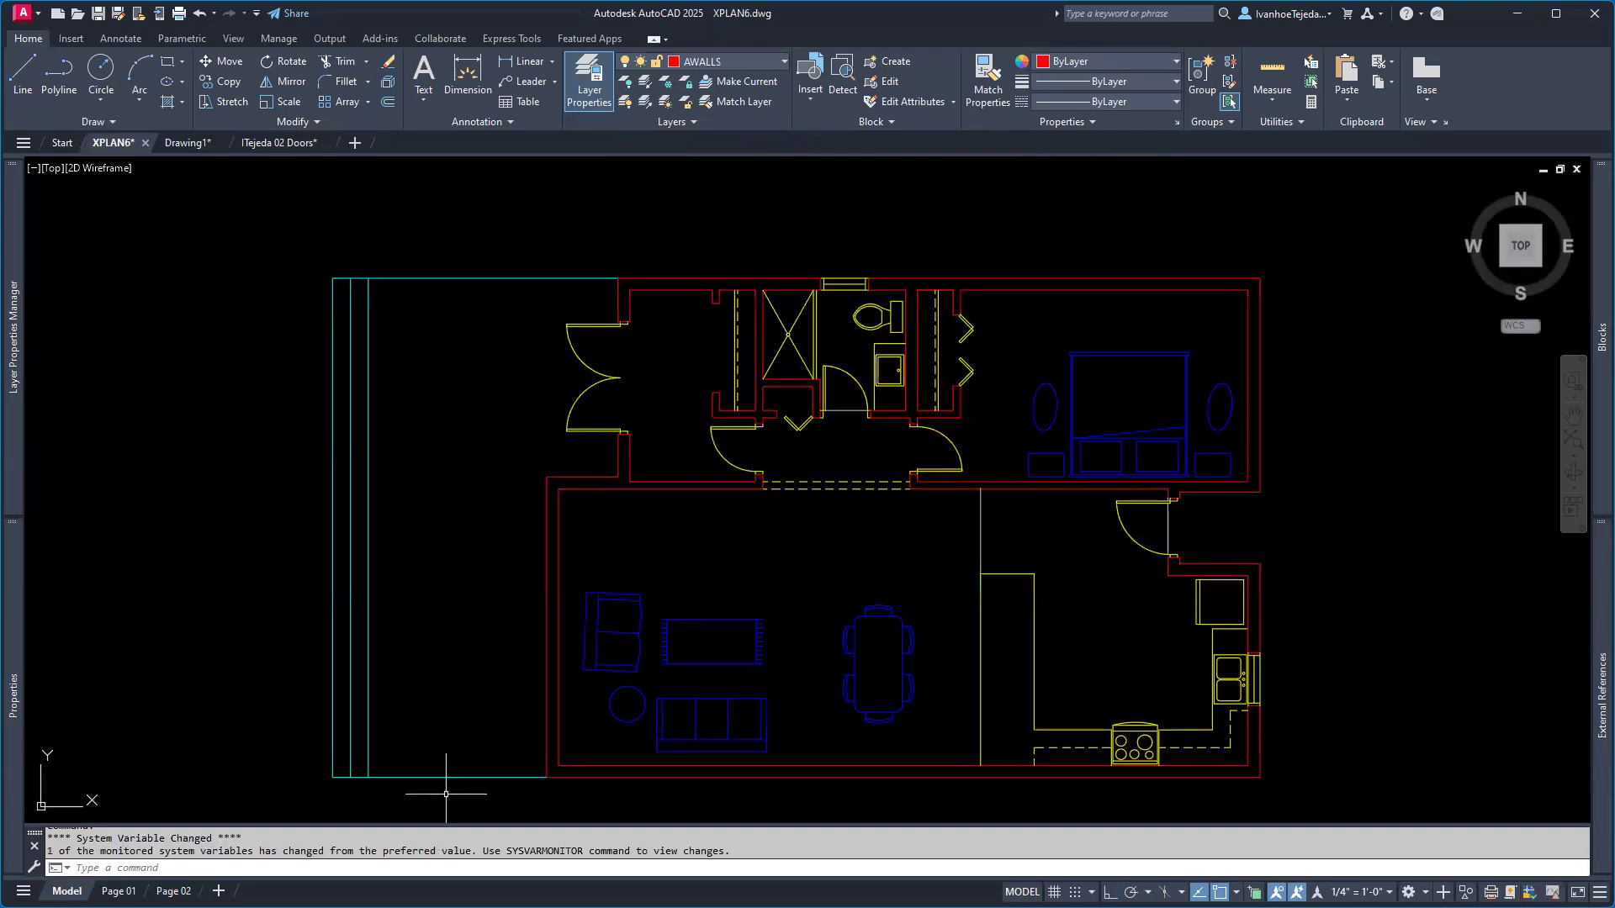
type("di")
key("Return")
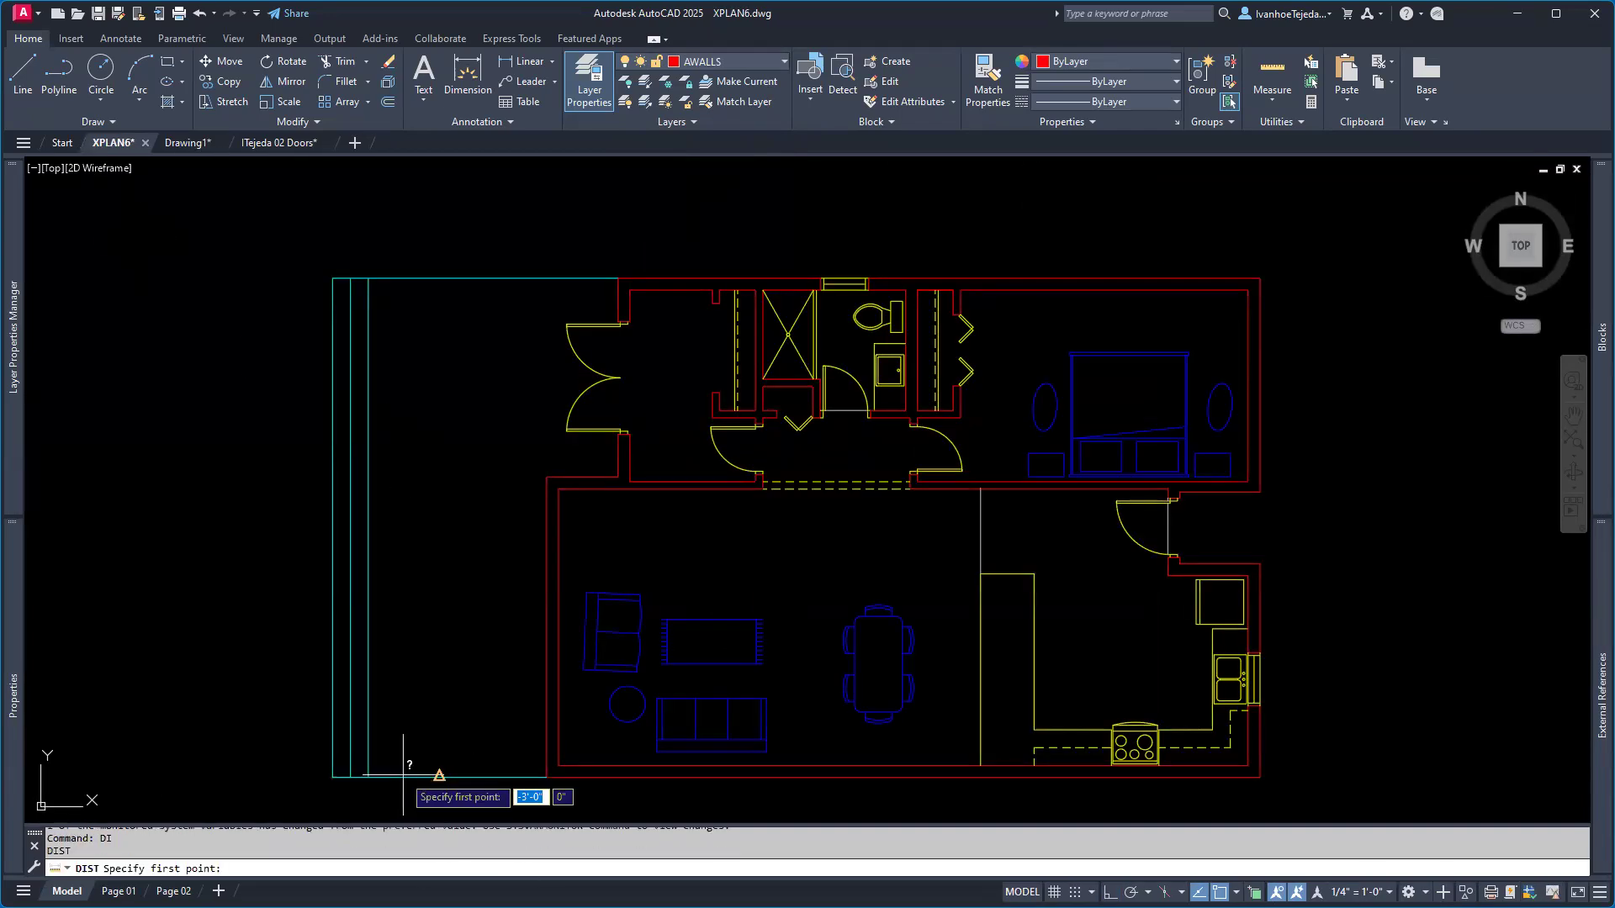
left_click(546, 777)
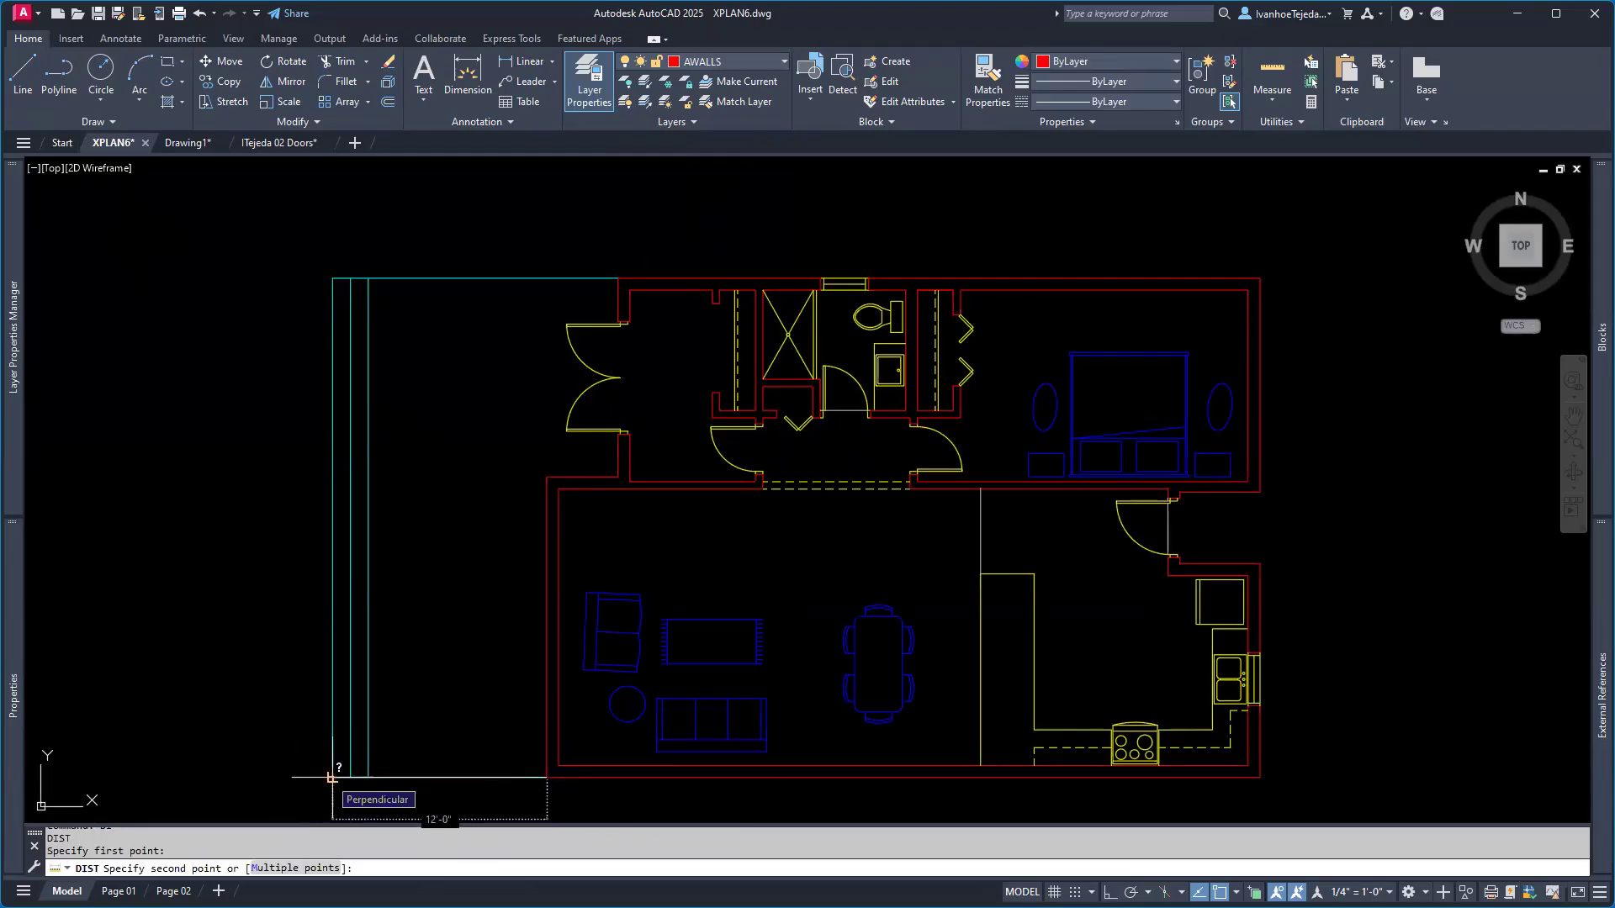
key("Escape")
key("Escape")
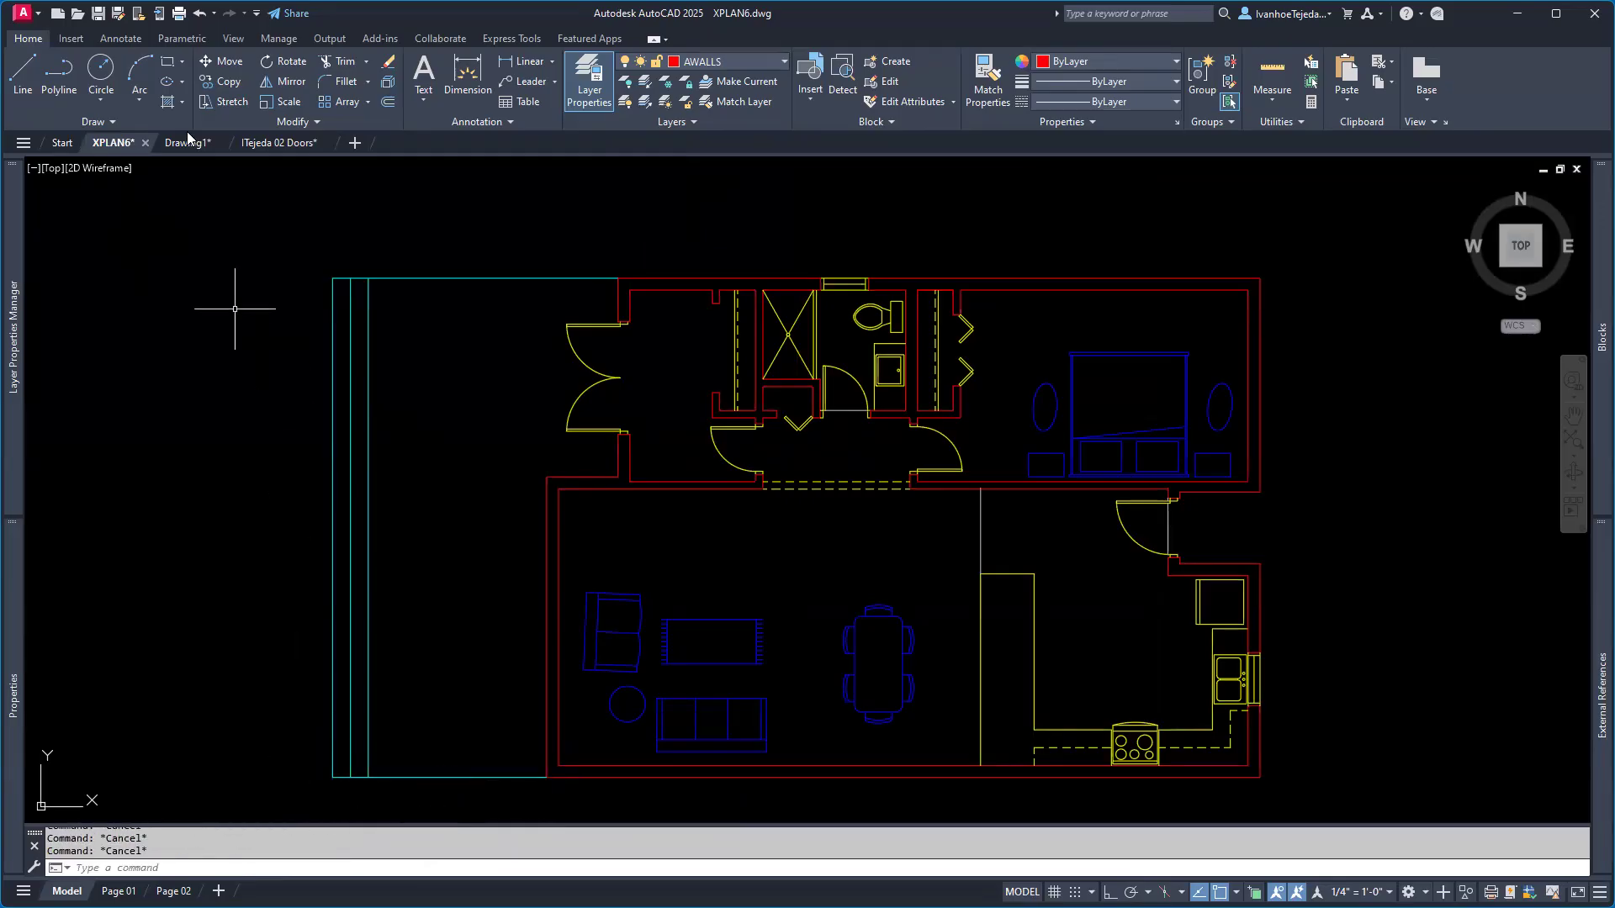
- Offset the house's outer west wall line 12' to the west in Drawing1
left_click(188, 142)
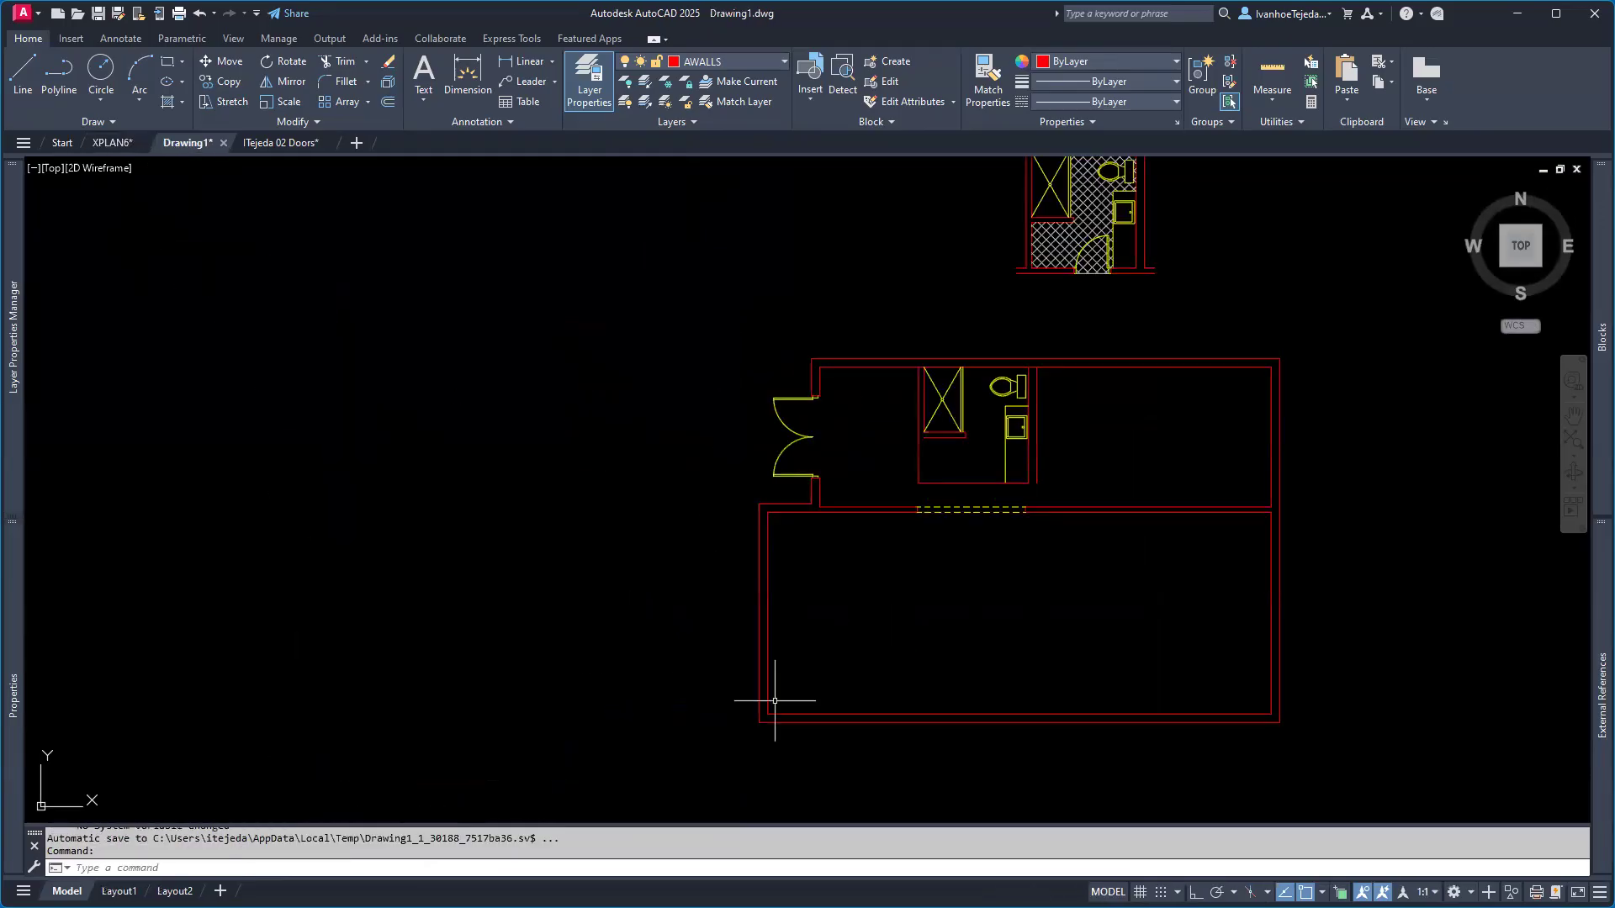
type("o")
key("Return")
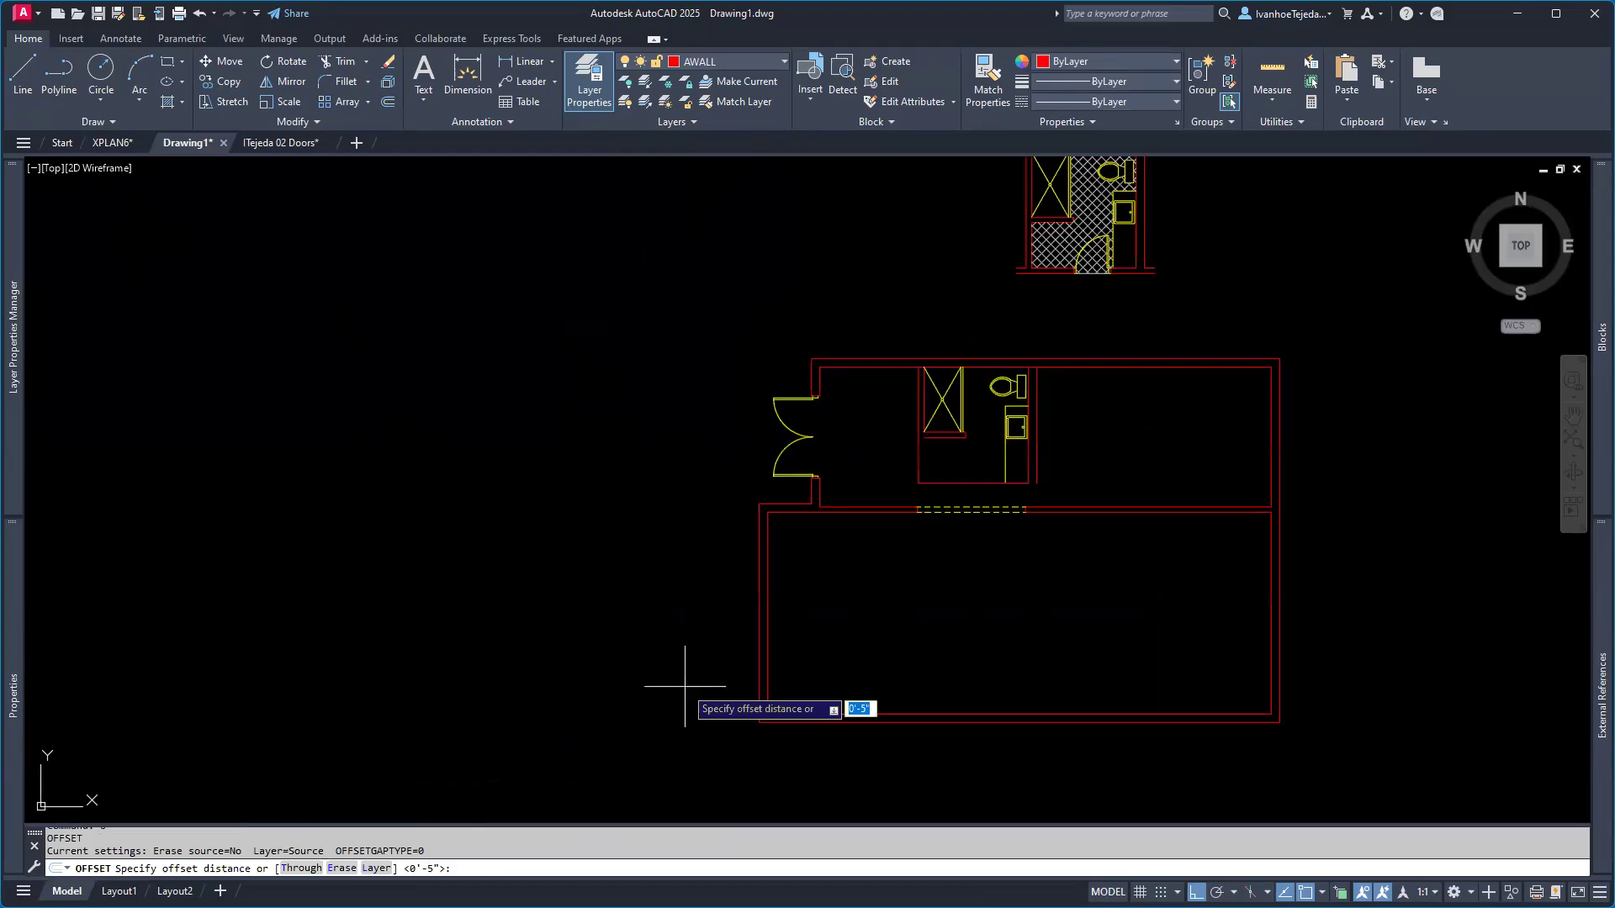
key("Return")
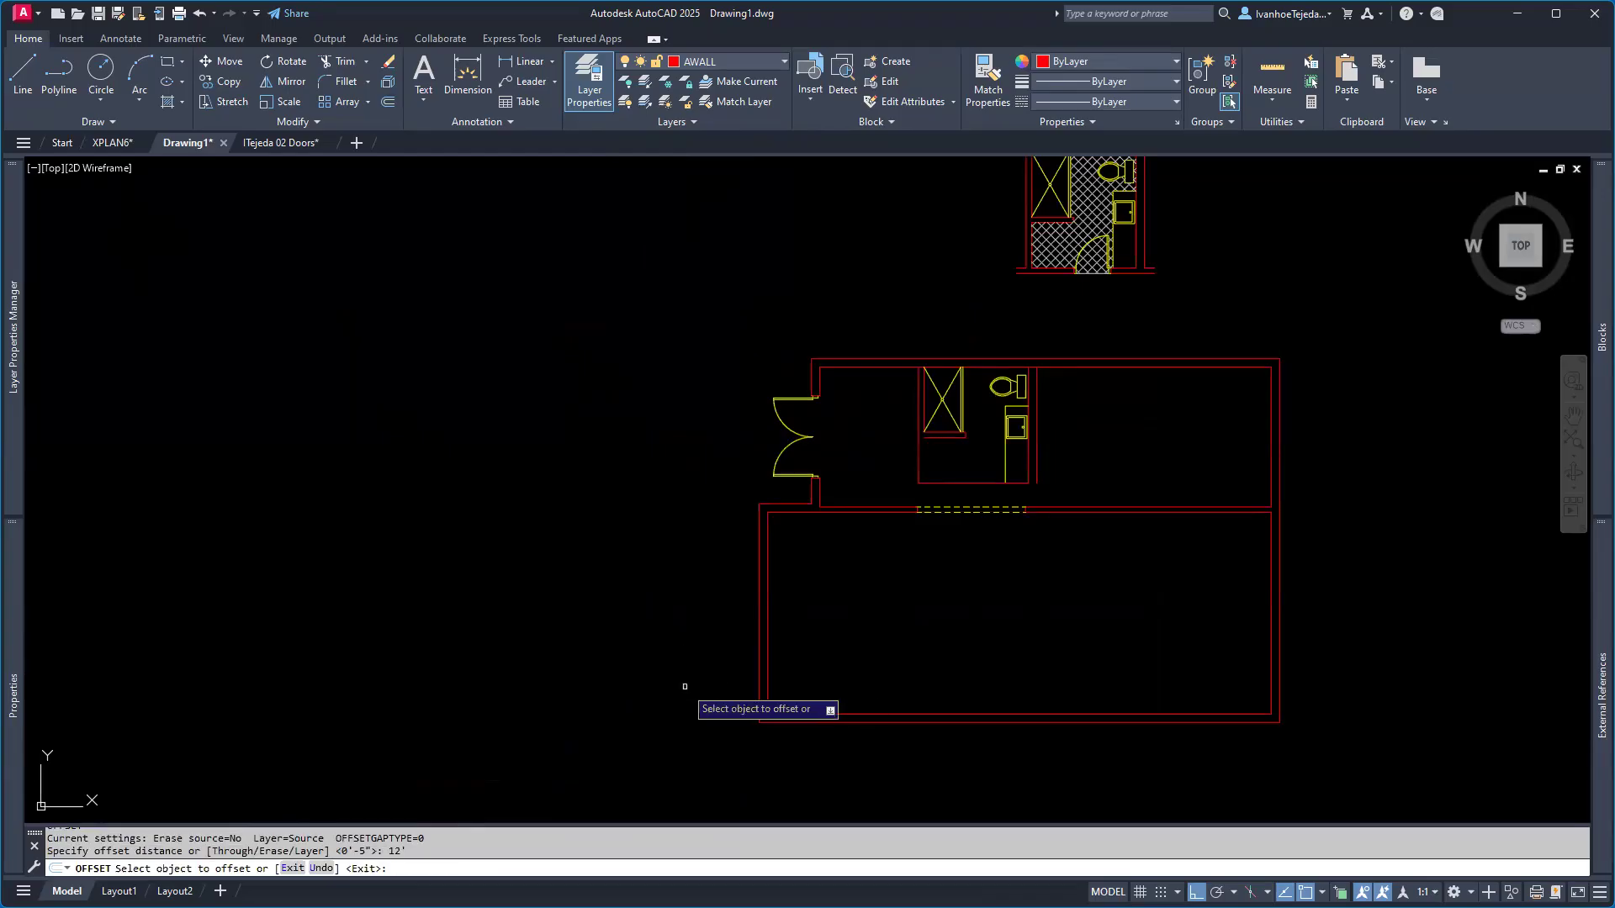
left_click(757, 642)
left_click(616, 648)
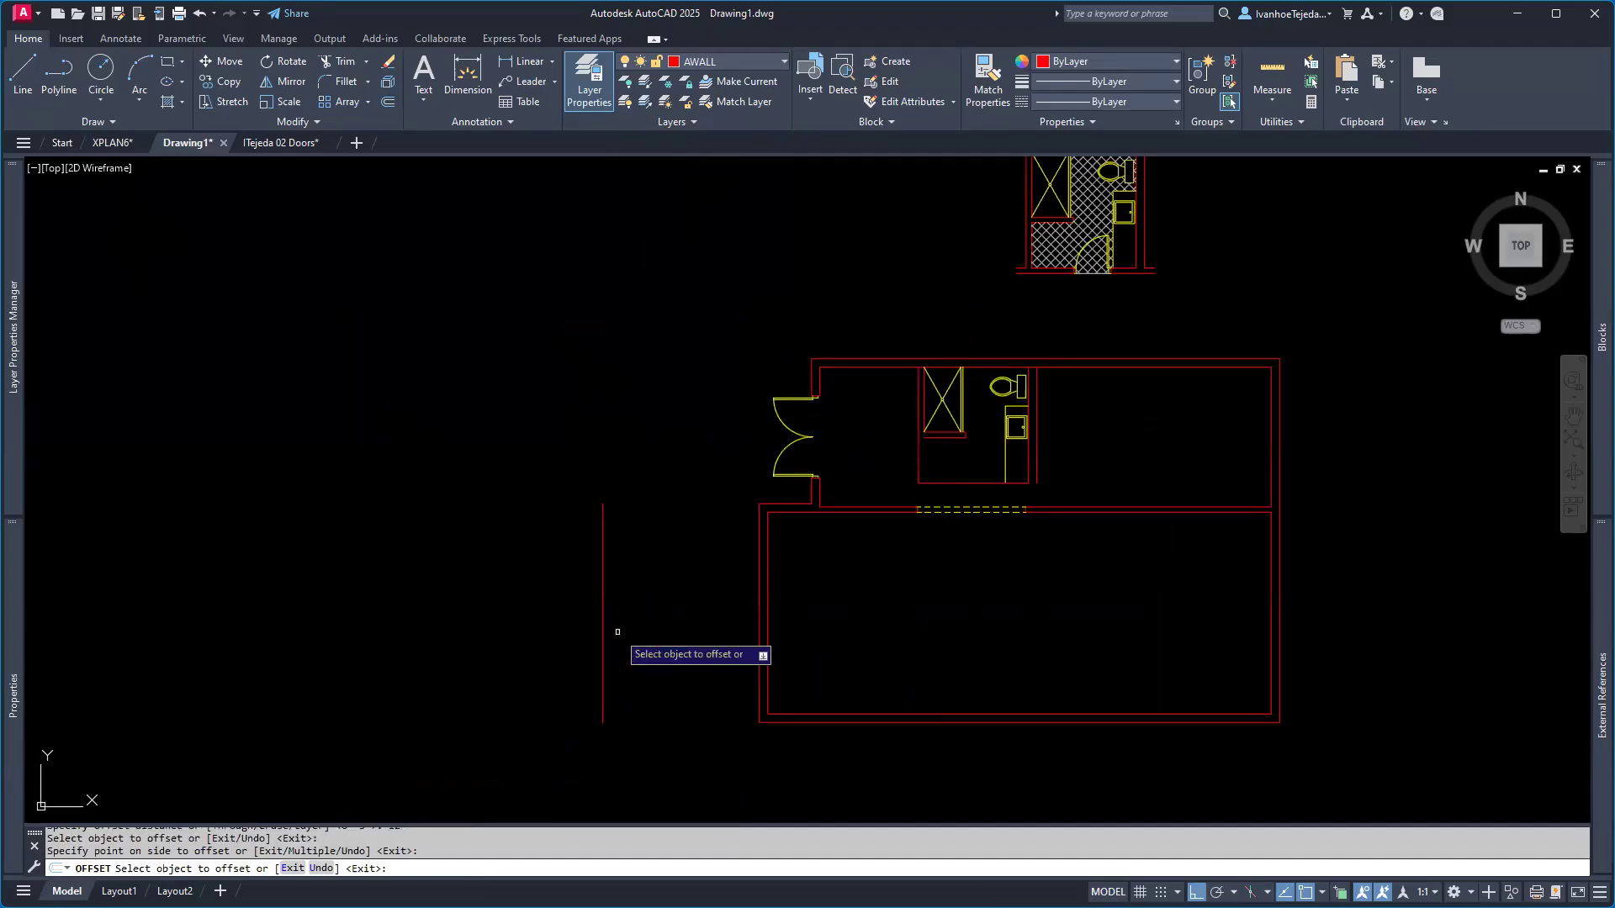
key("Return")
- Move the offset vertical line west of the house to the ASTAIRS layer and deselect it
left_click(620, 631)
left_click(568, 605)
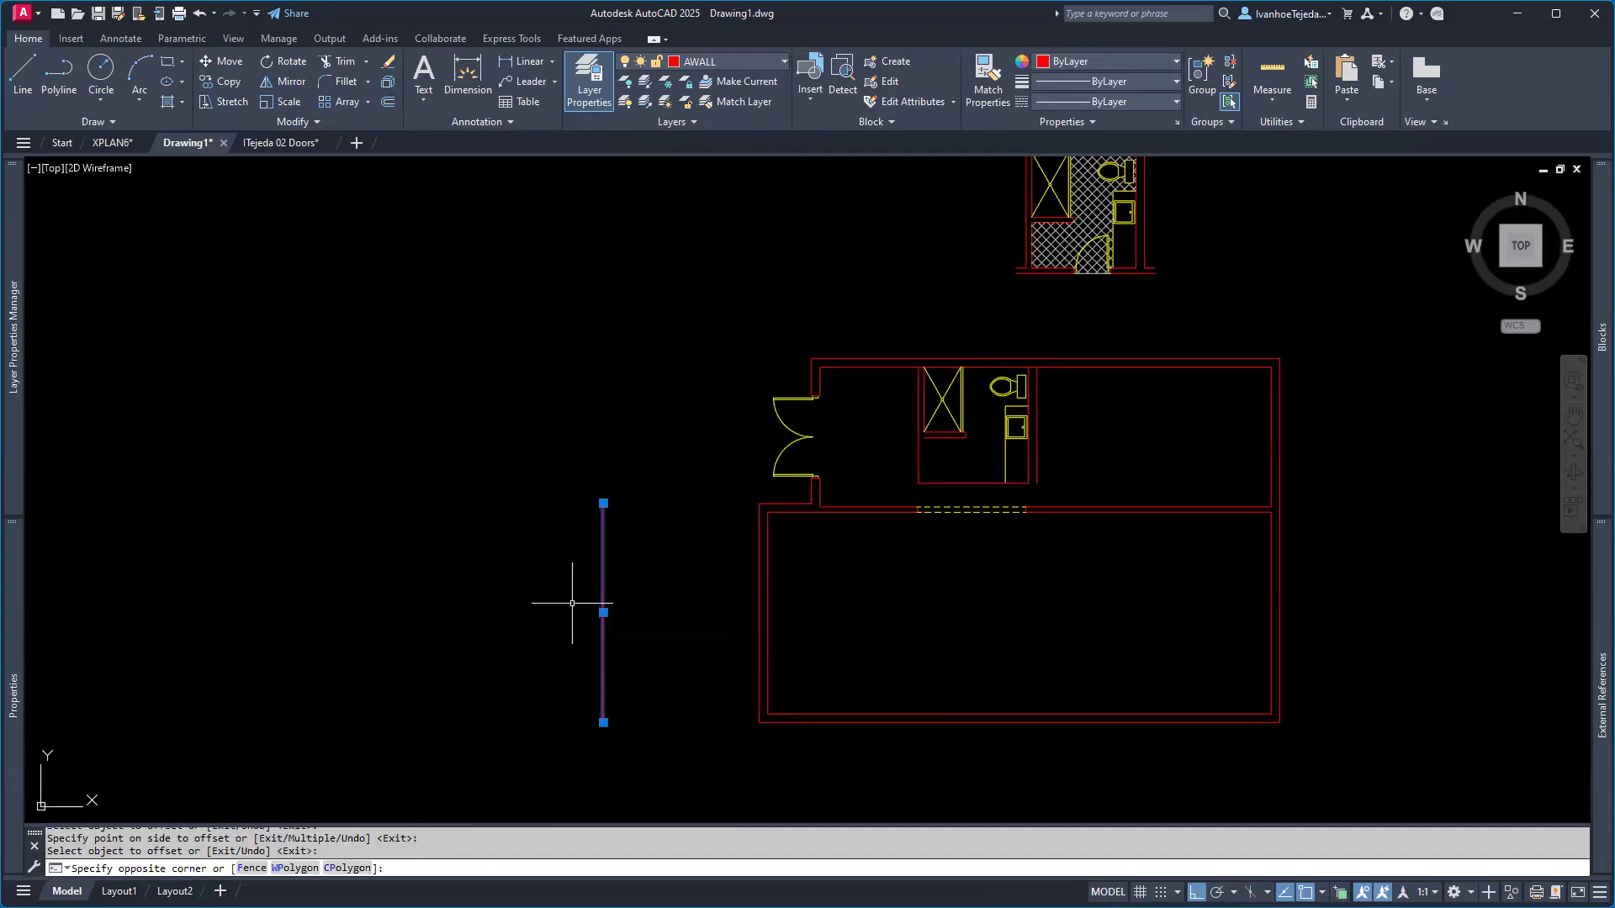
left_click(742, 59)
left_click(715, 155)
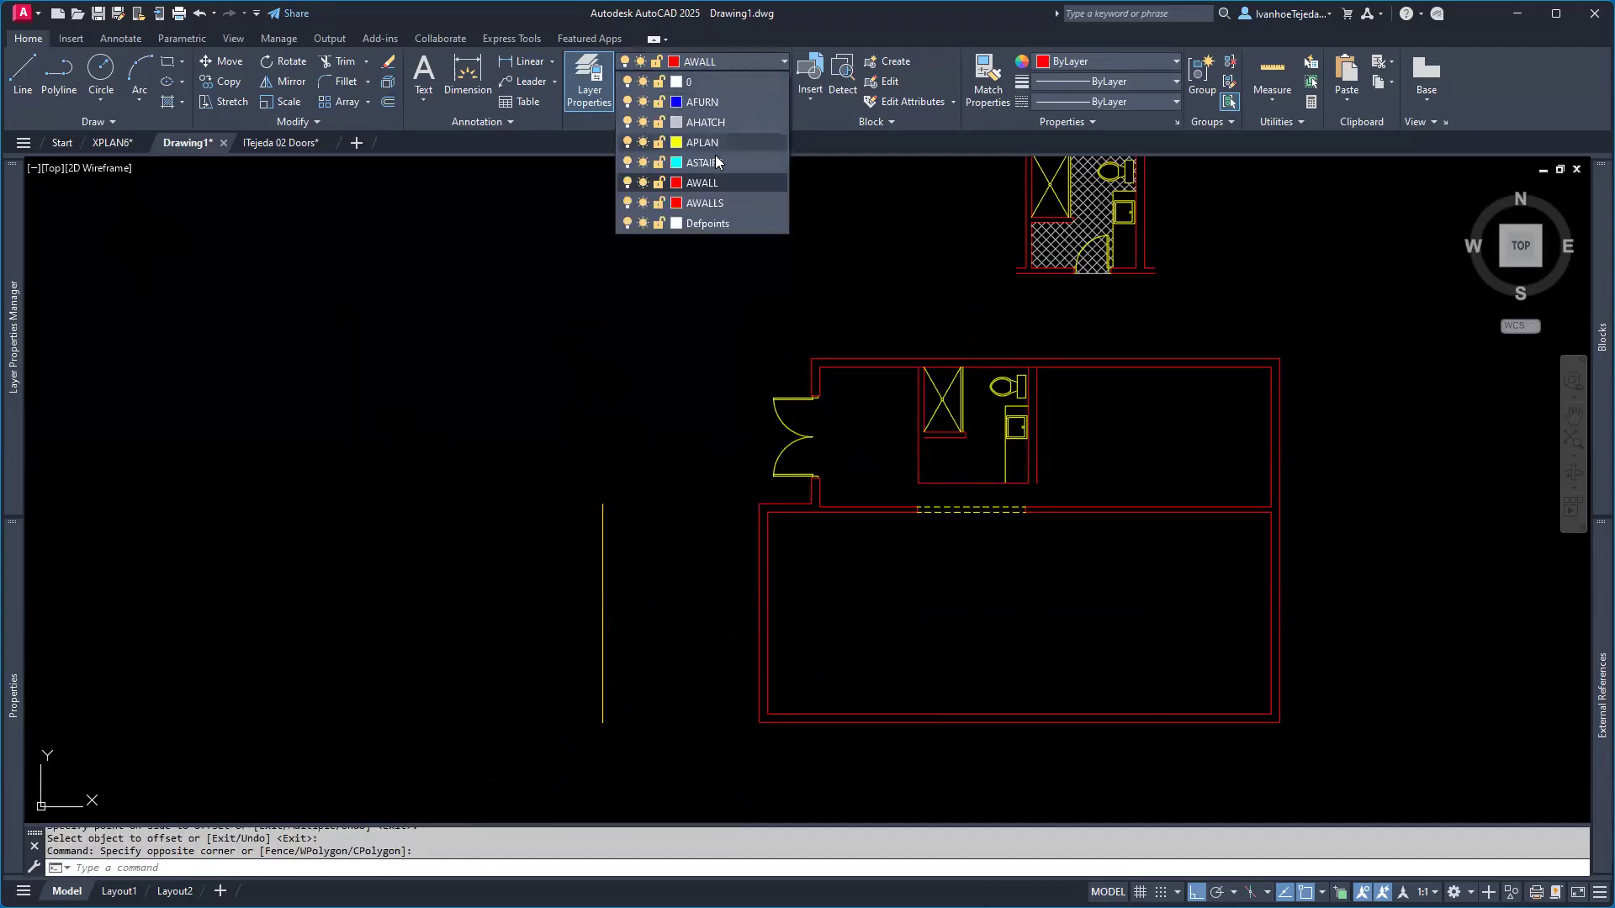
key("Escape")
key("Escape")
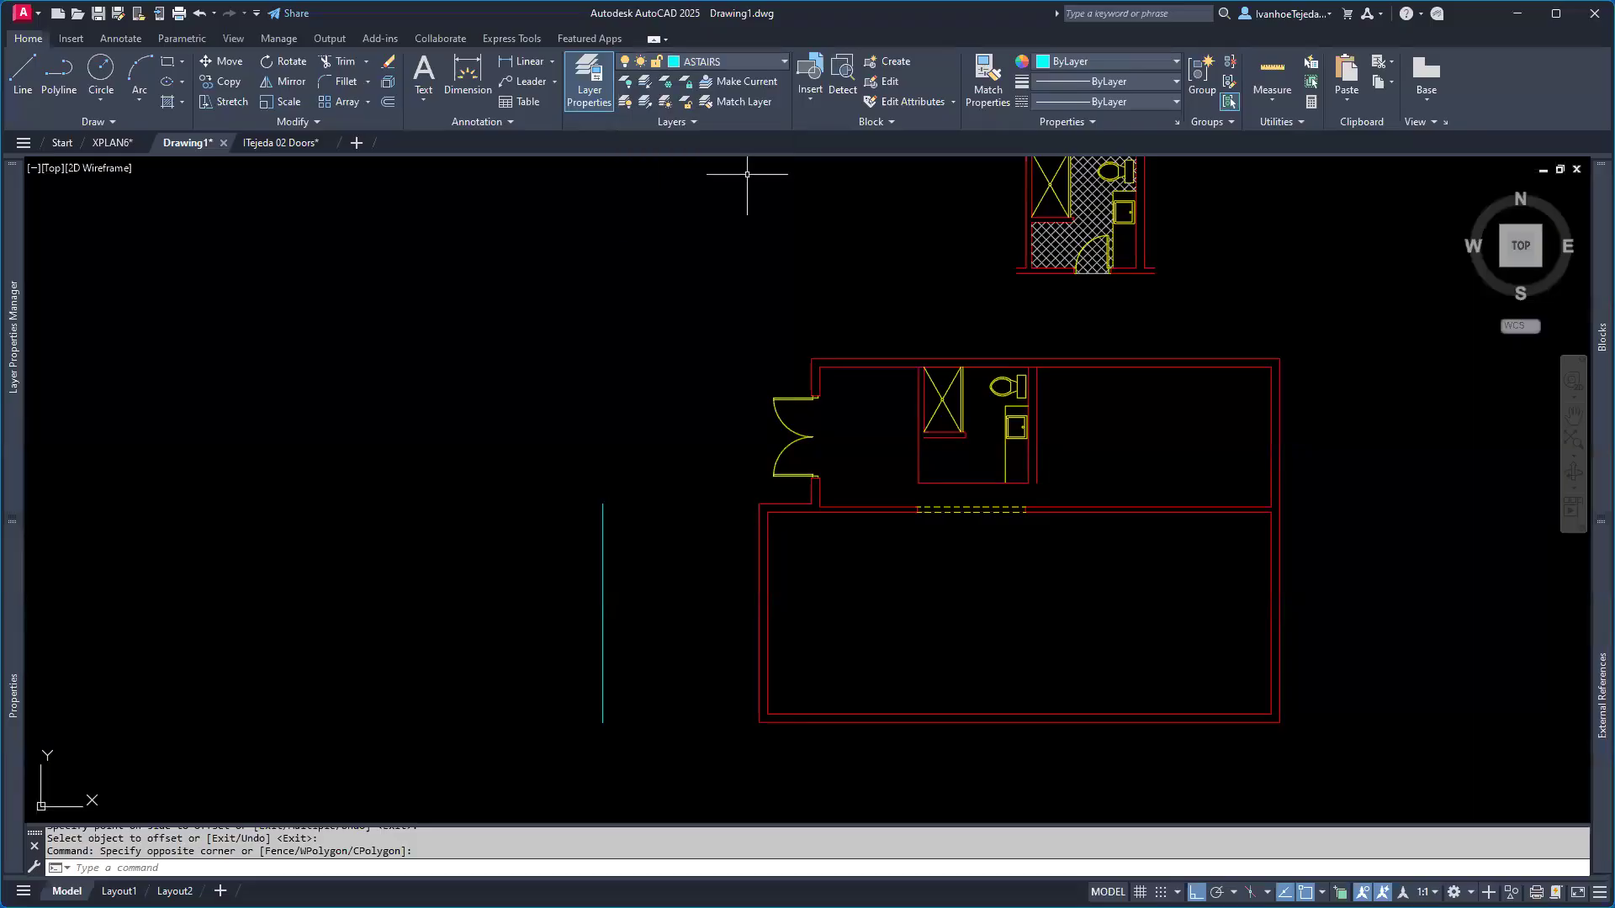
- Make ASTAIRS the current layer and draw a 16' line west from the house's upper west outer corner, ending in line with the vertical stair line
left_click(752, 57)
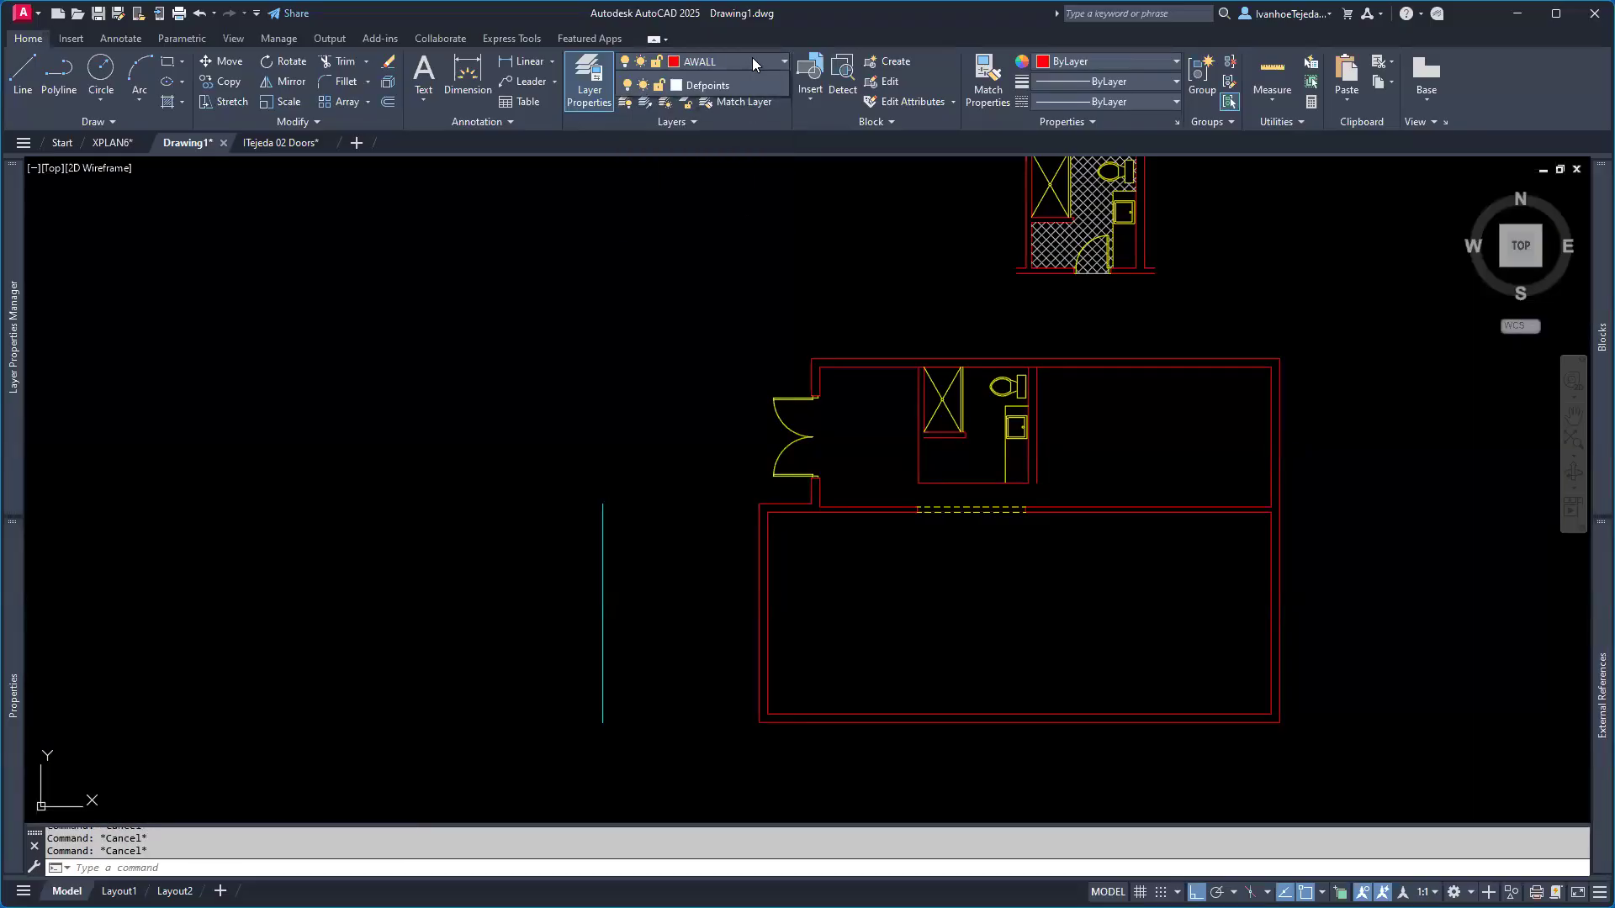
left_click(710, 161)
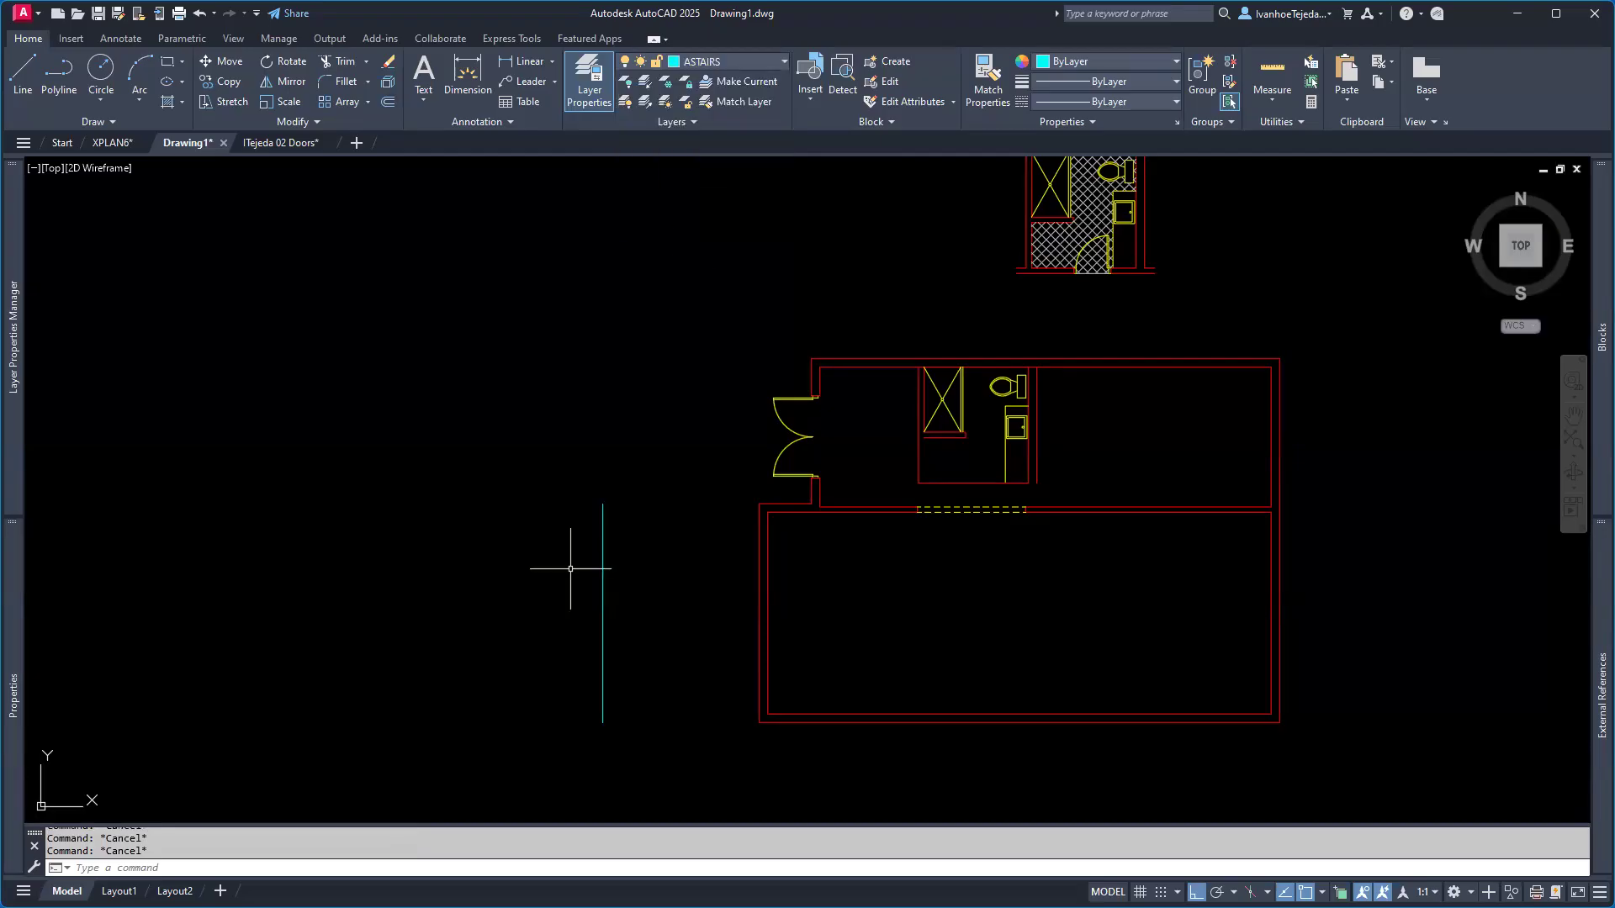
type("L")
key("Return")
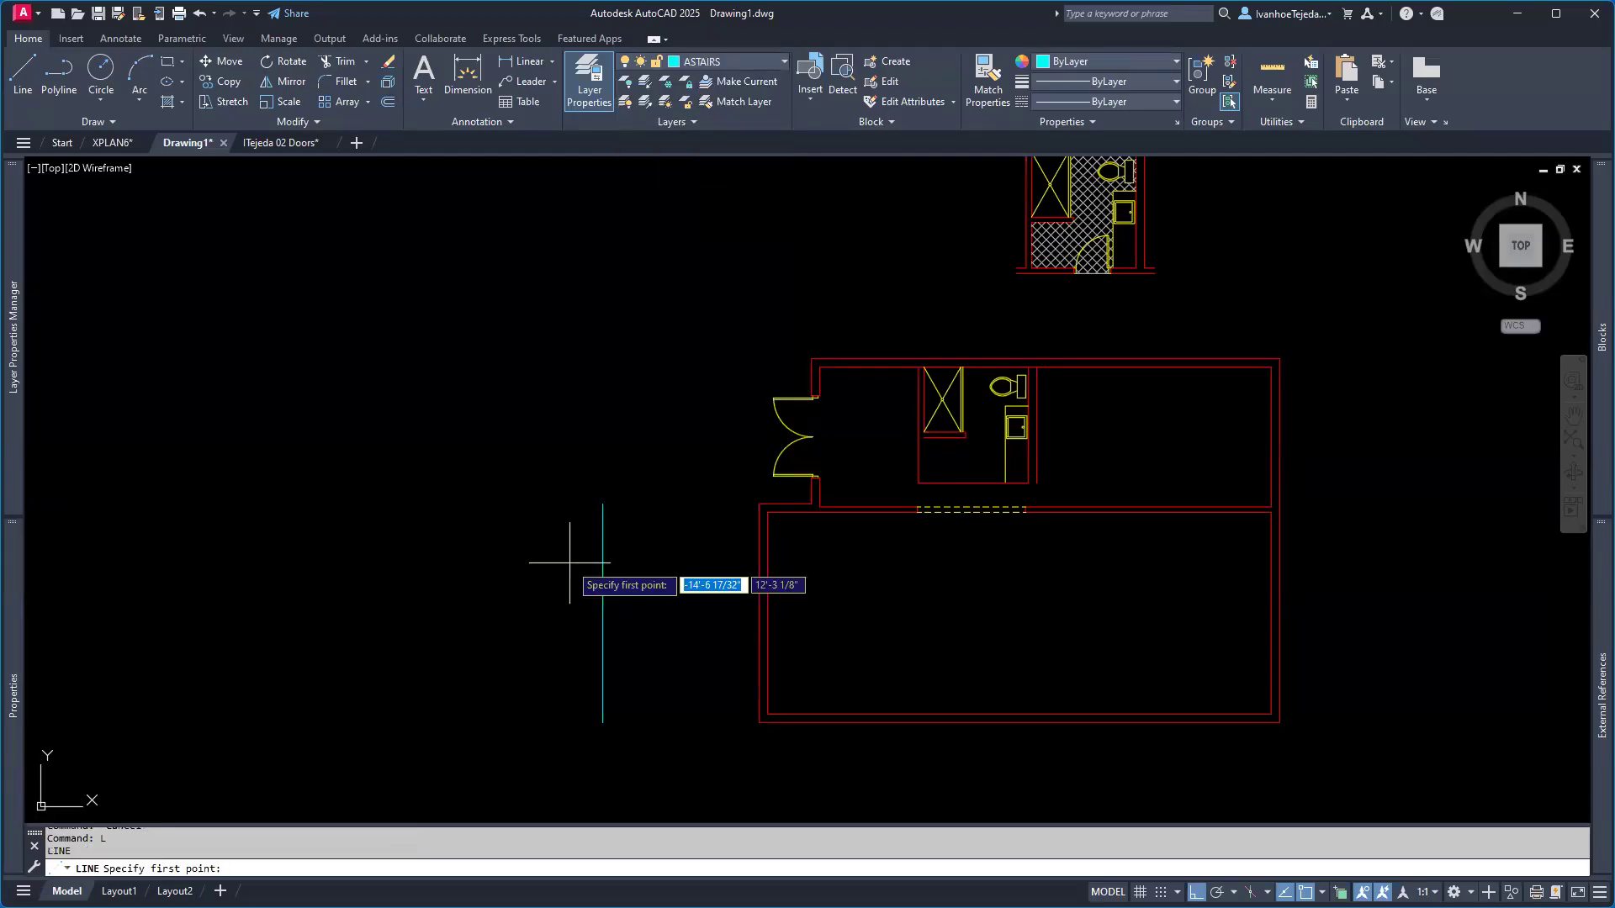
left_click(811, 358)
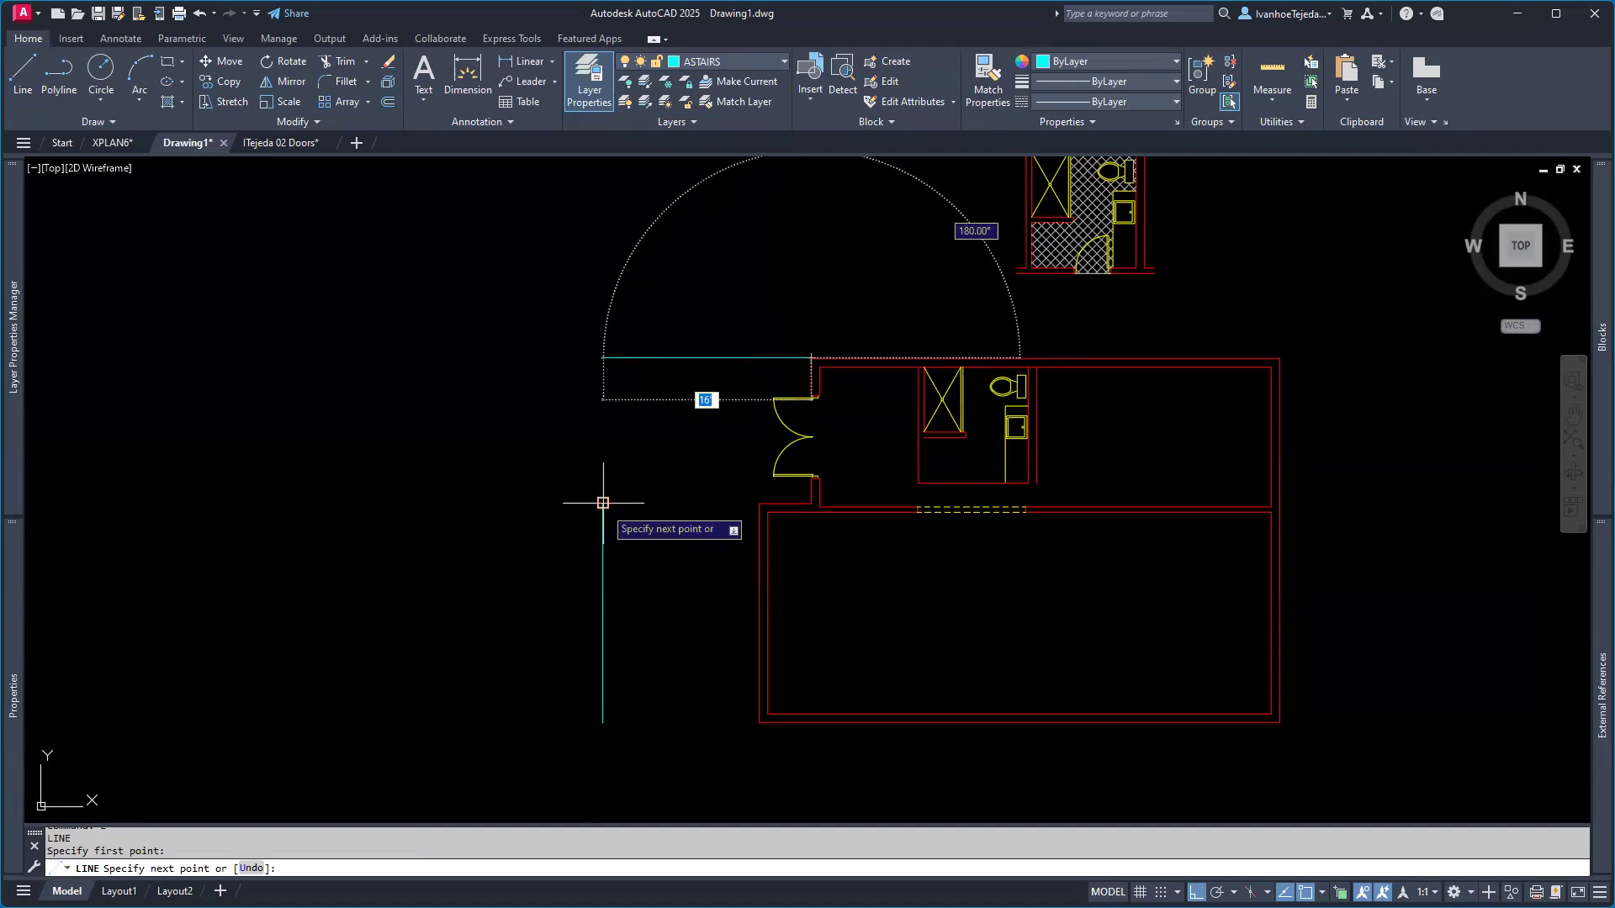
left_click(603, 402)
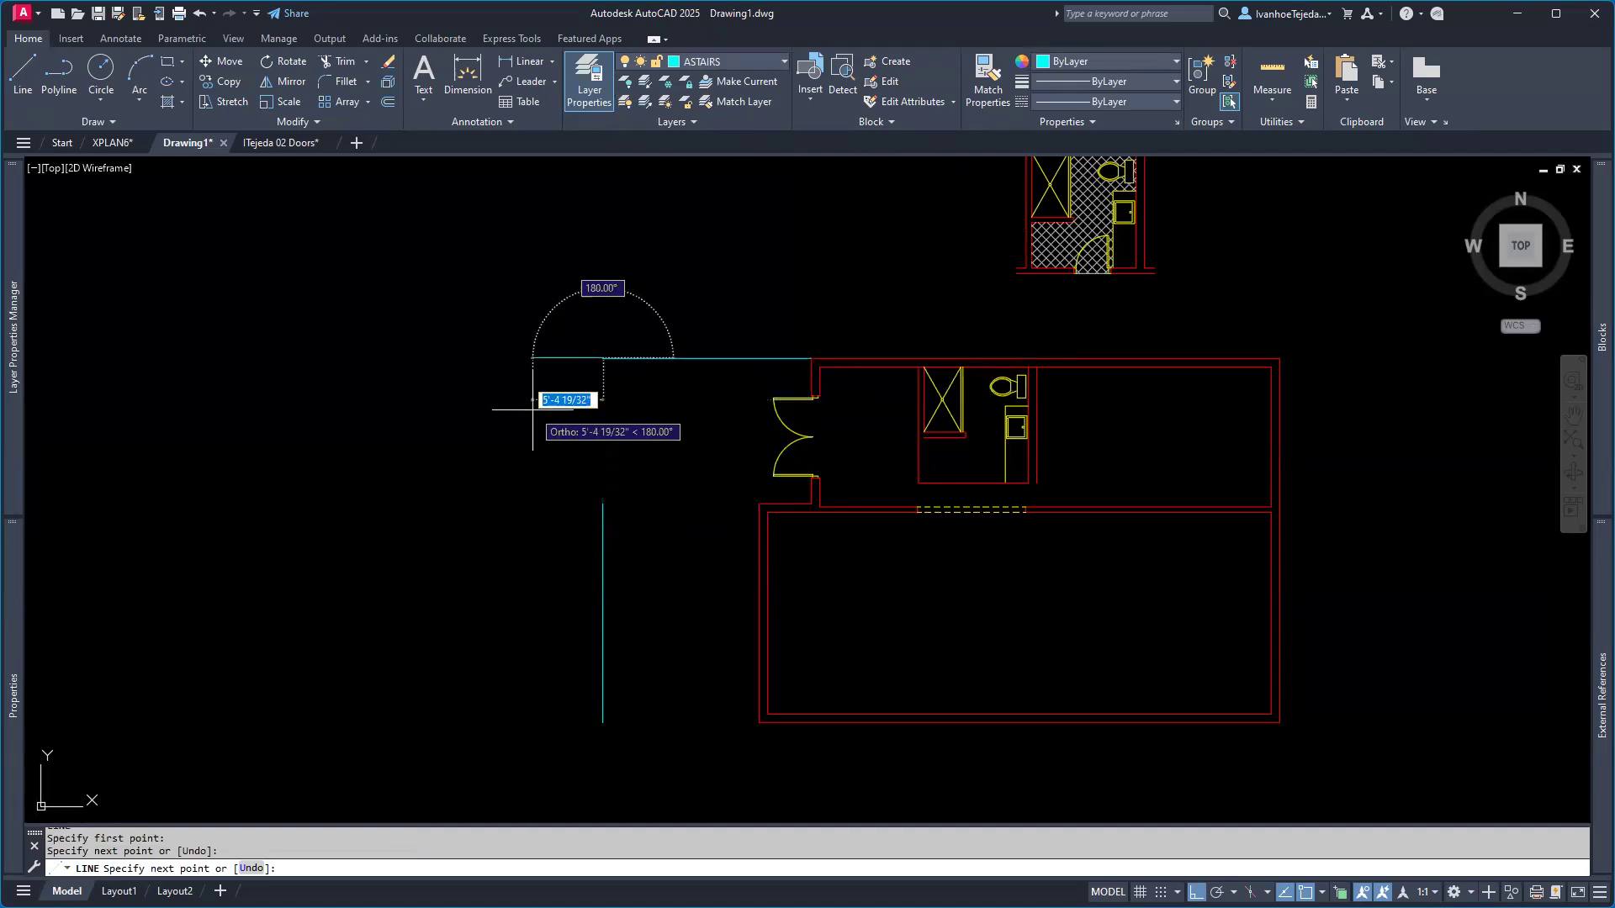
key("Escape")
- Draw a line from the house's lower west outer corner to the lower end of the vertical stair line
key("Return")
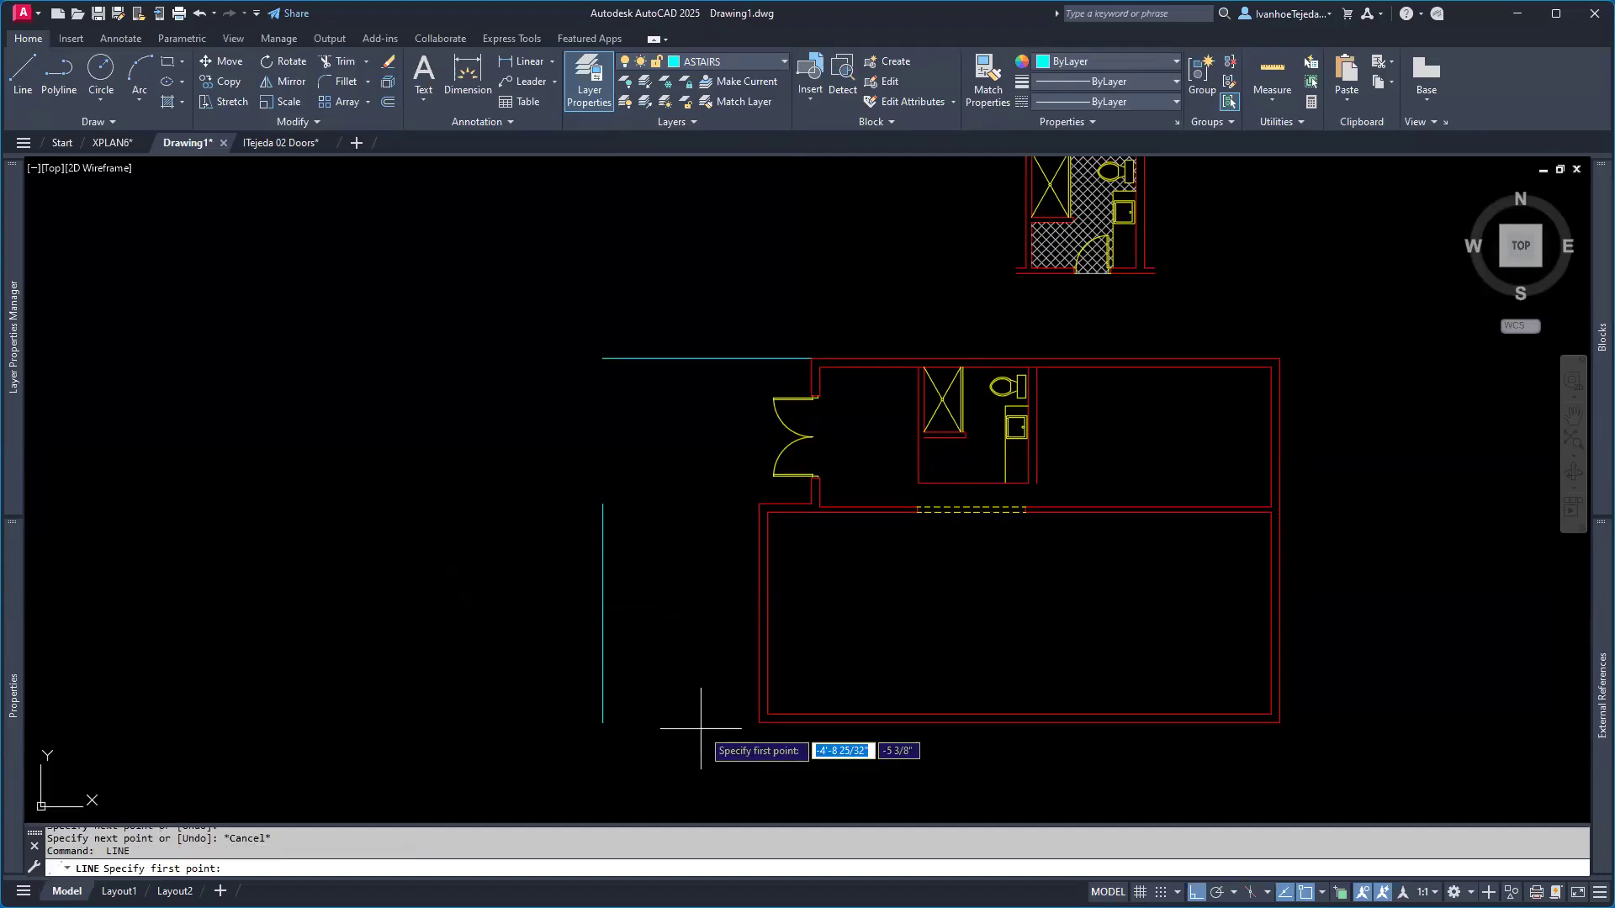
left_click(759, 721)
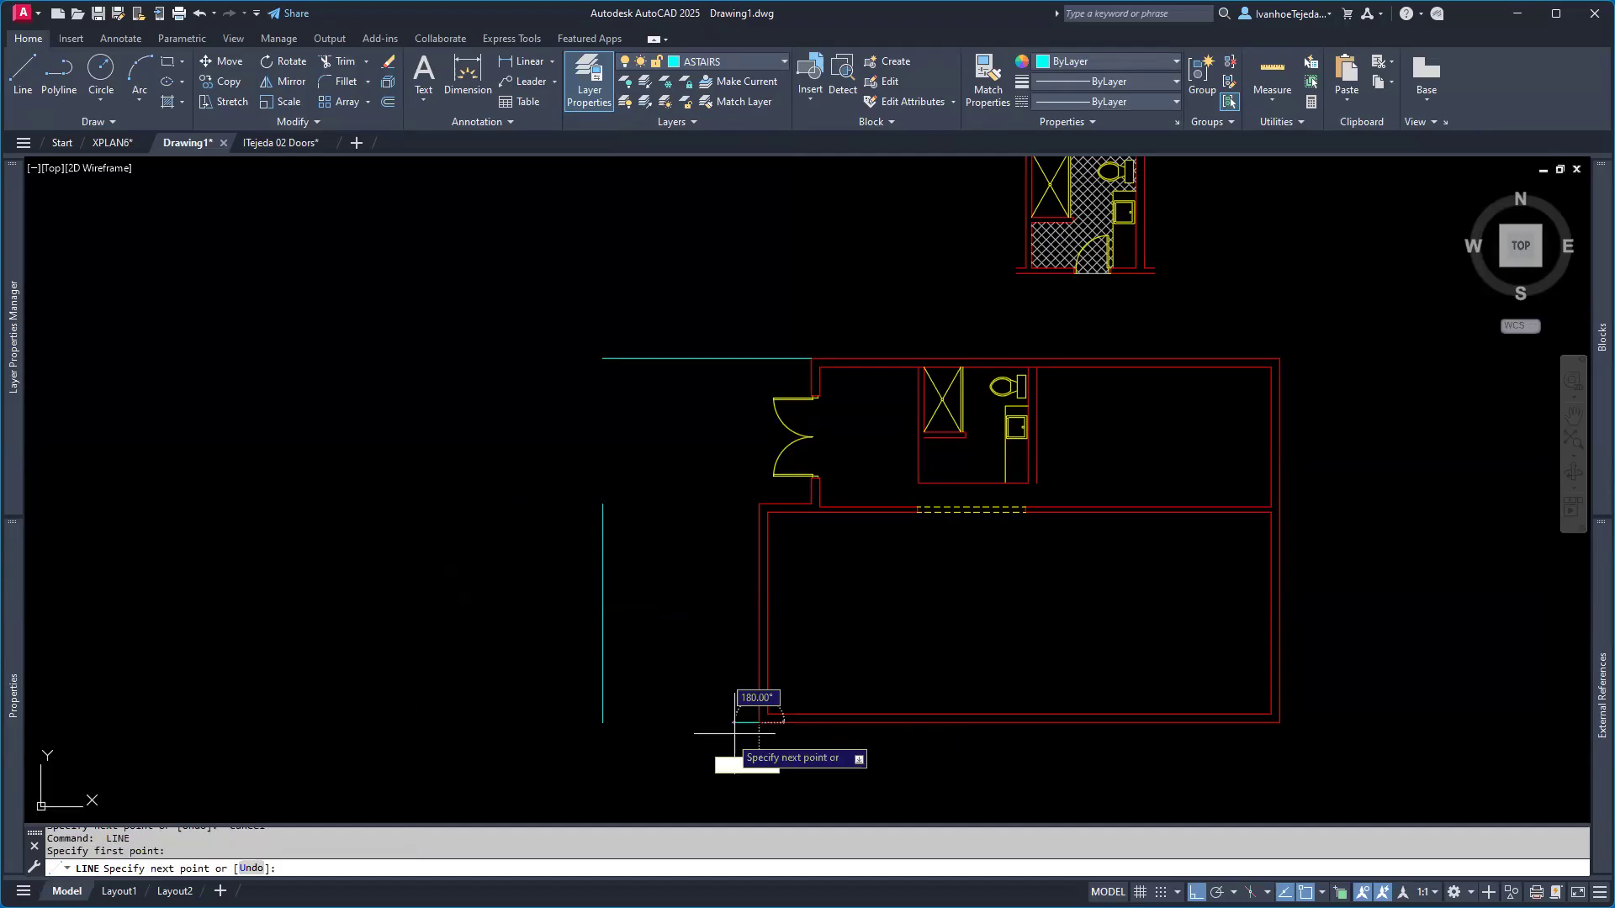
left_click(602, 721)
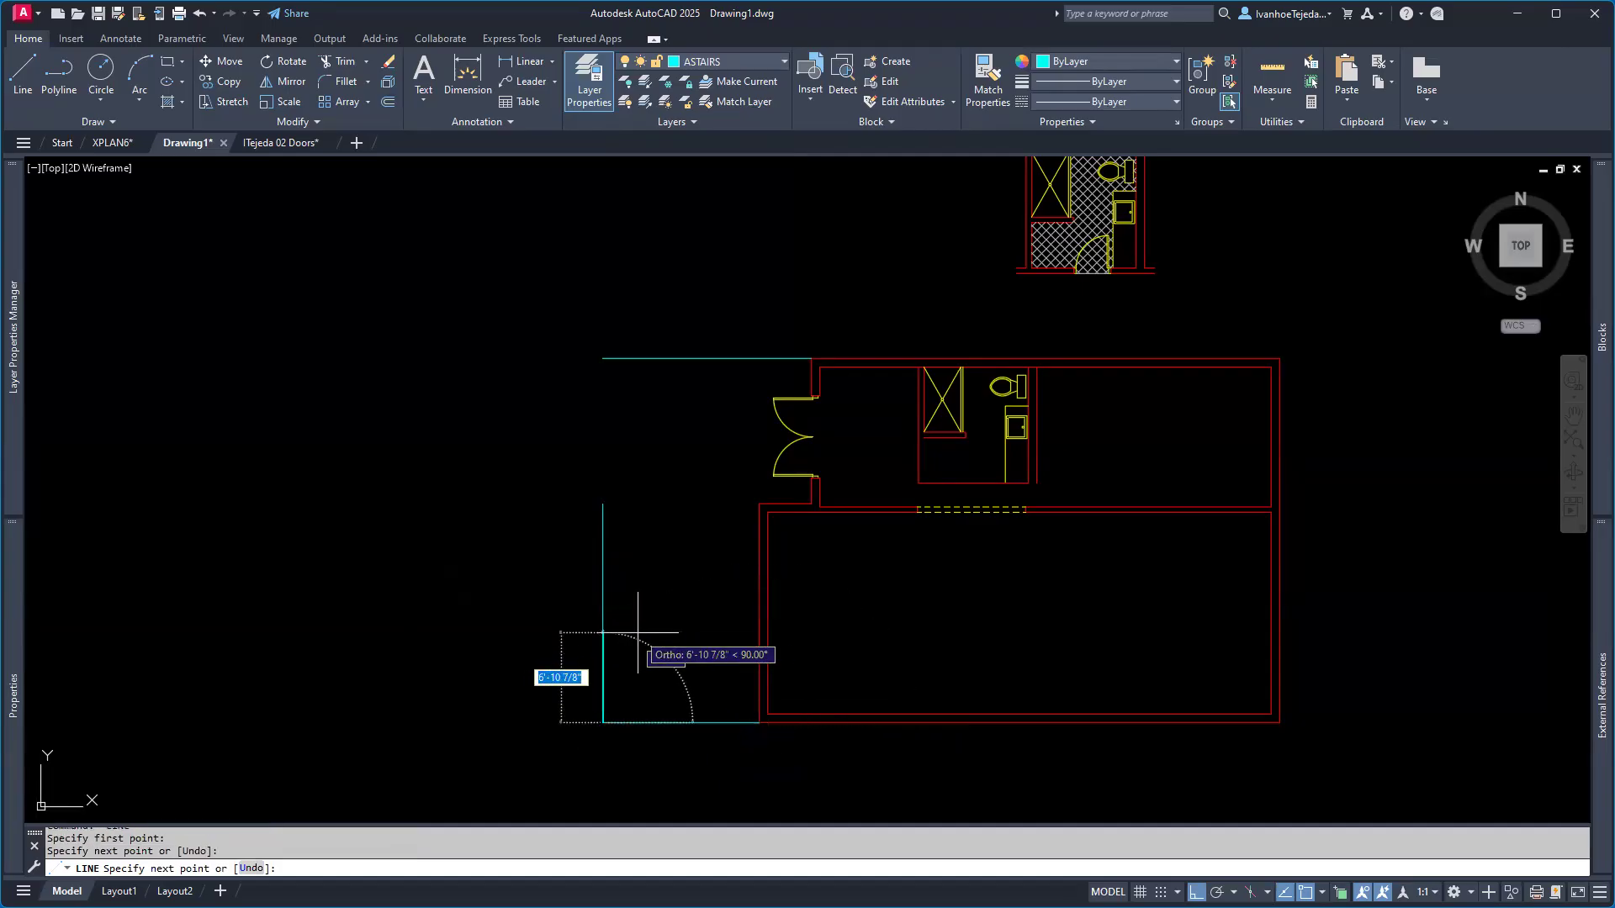
key("Return")
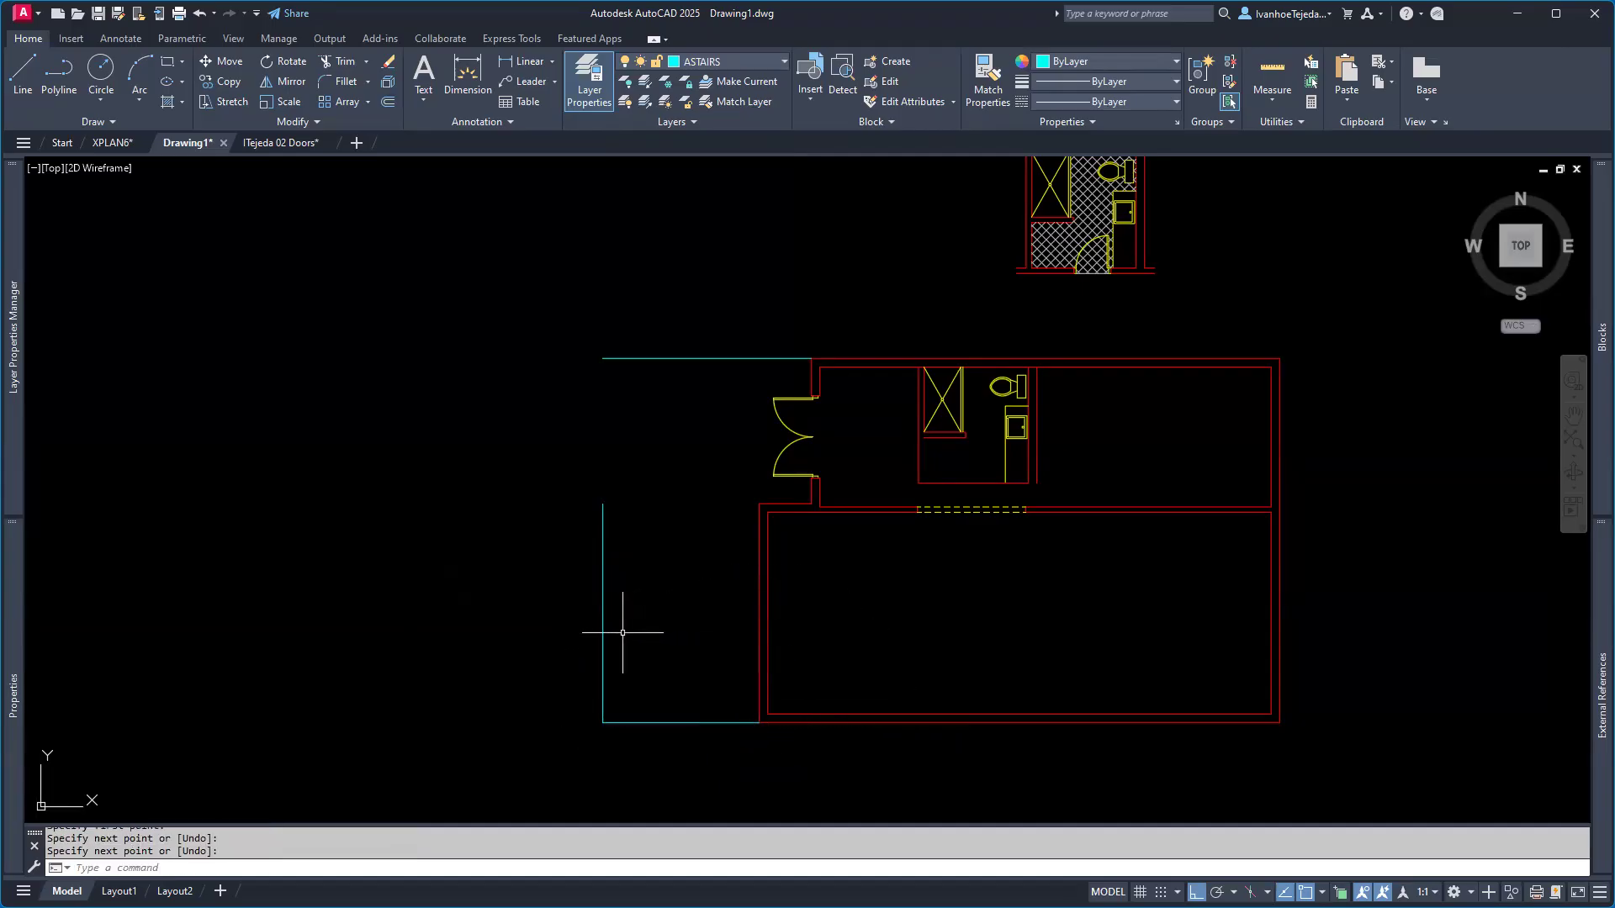
- Extend the vertical stair line north to meet the upper horizontal stair line
type("EX")
key("Return")
left_click(603, 532)
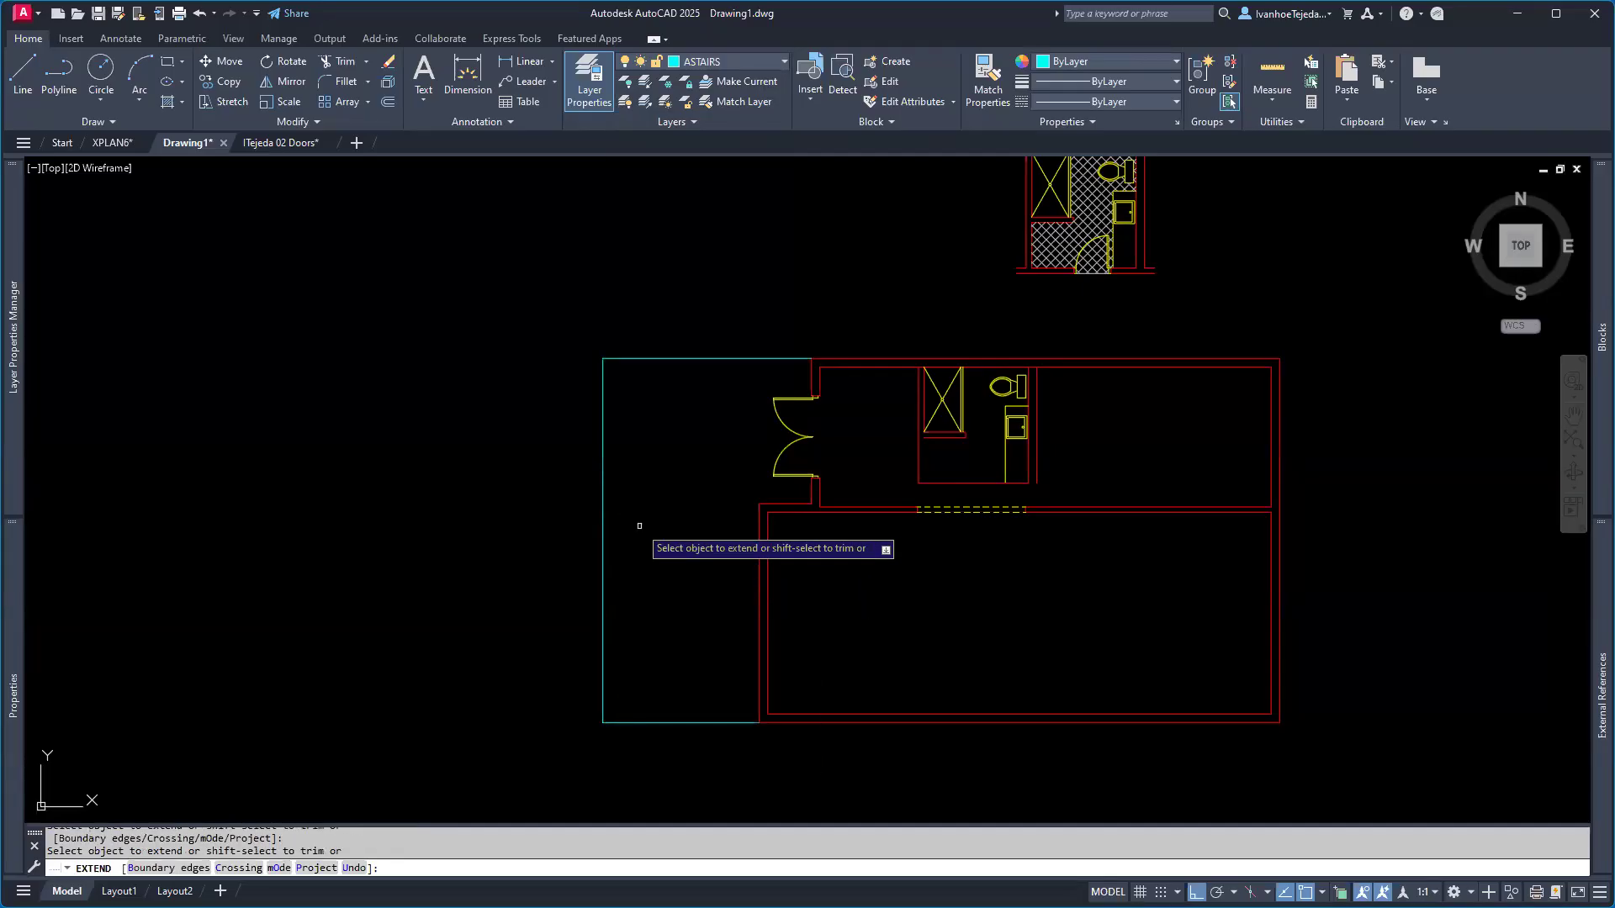
key("Return")
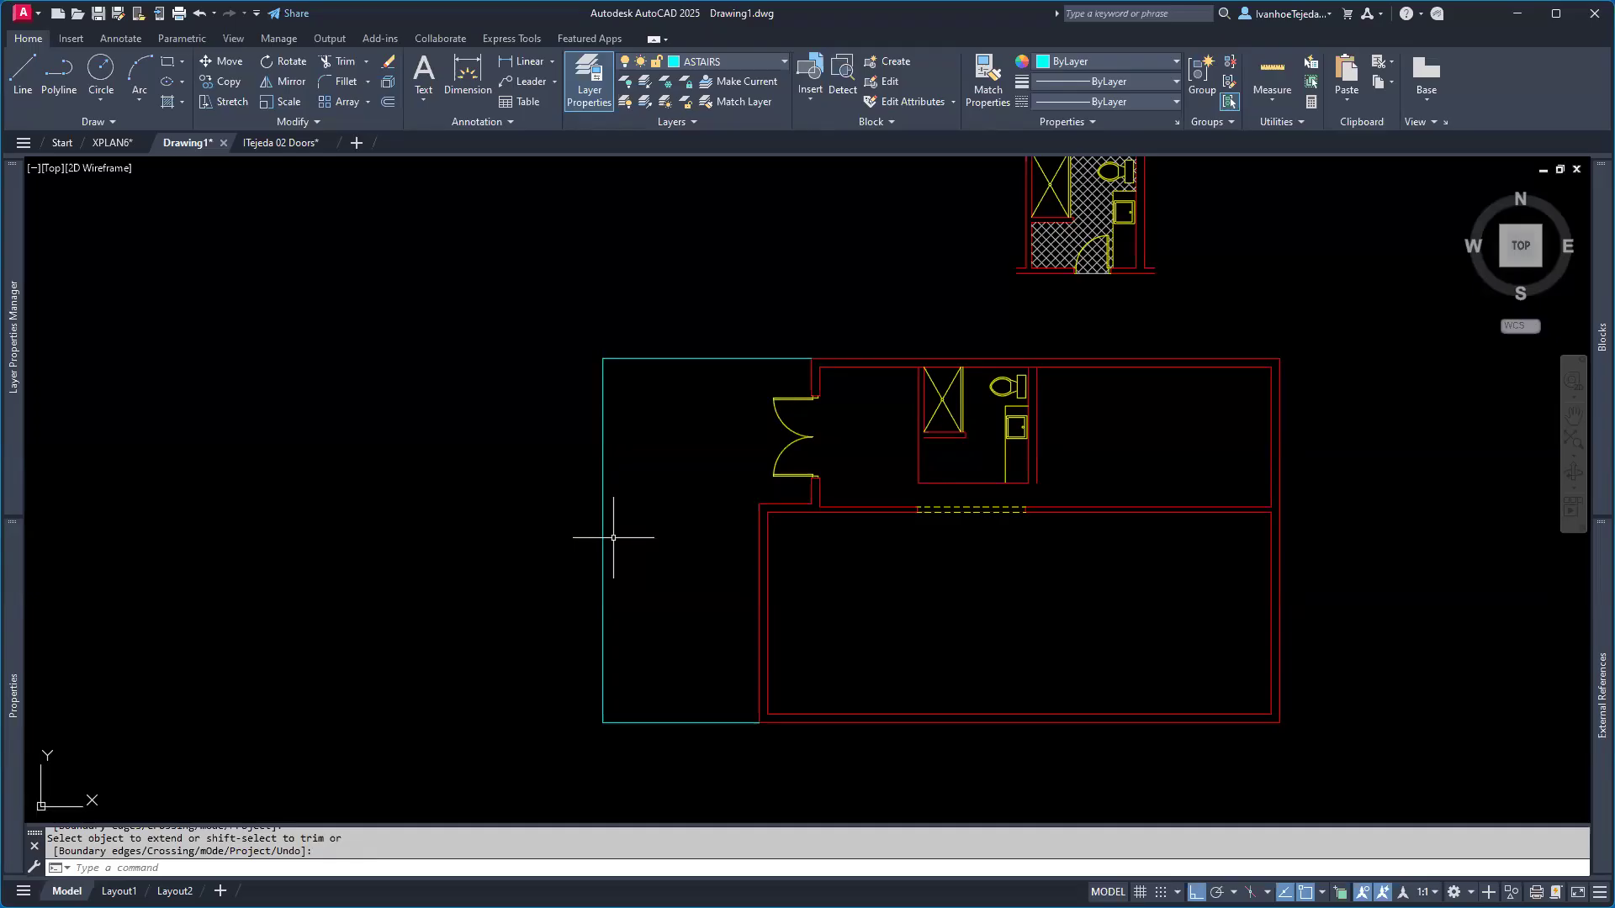
- Offset the vertical stair line 1' to the east twice, each copy taken from the previous line, to form the treads
type("o")
key("Return")
type("1")
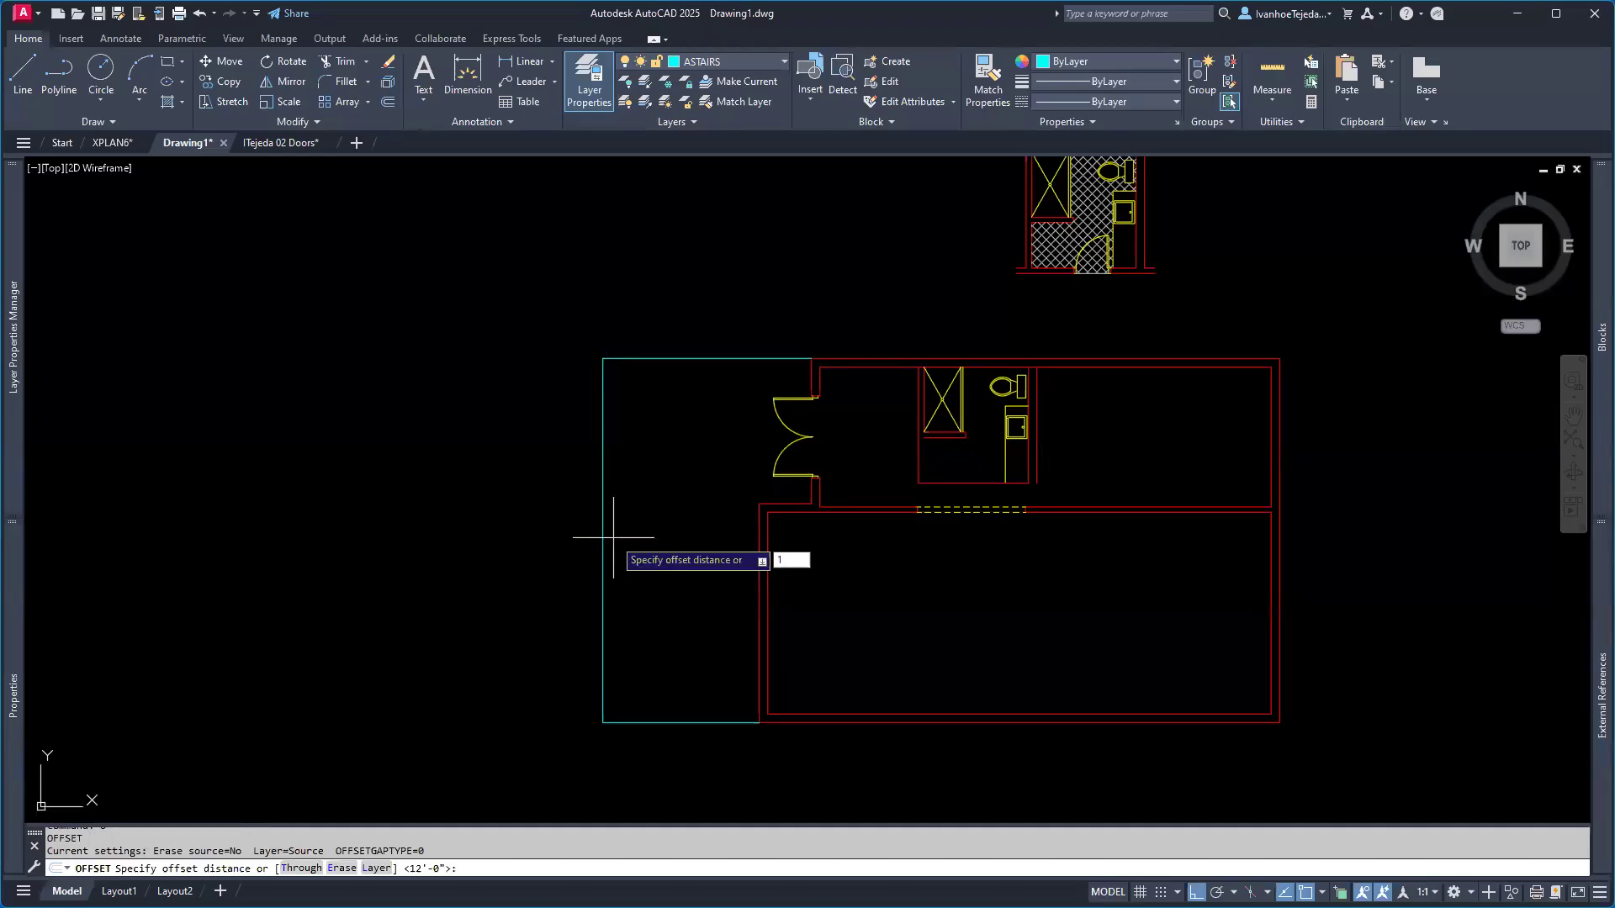
type("'")
key("Return")
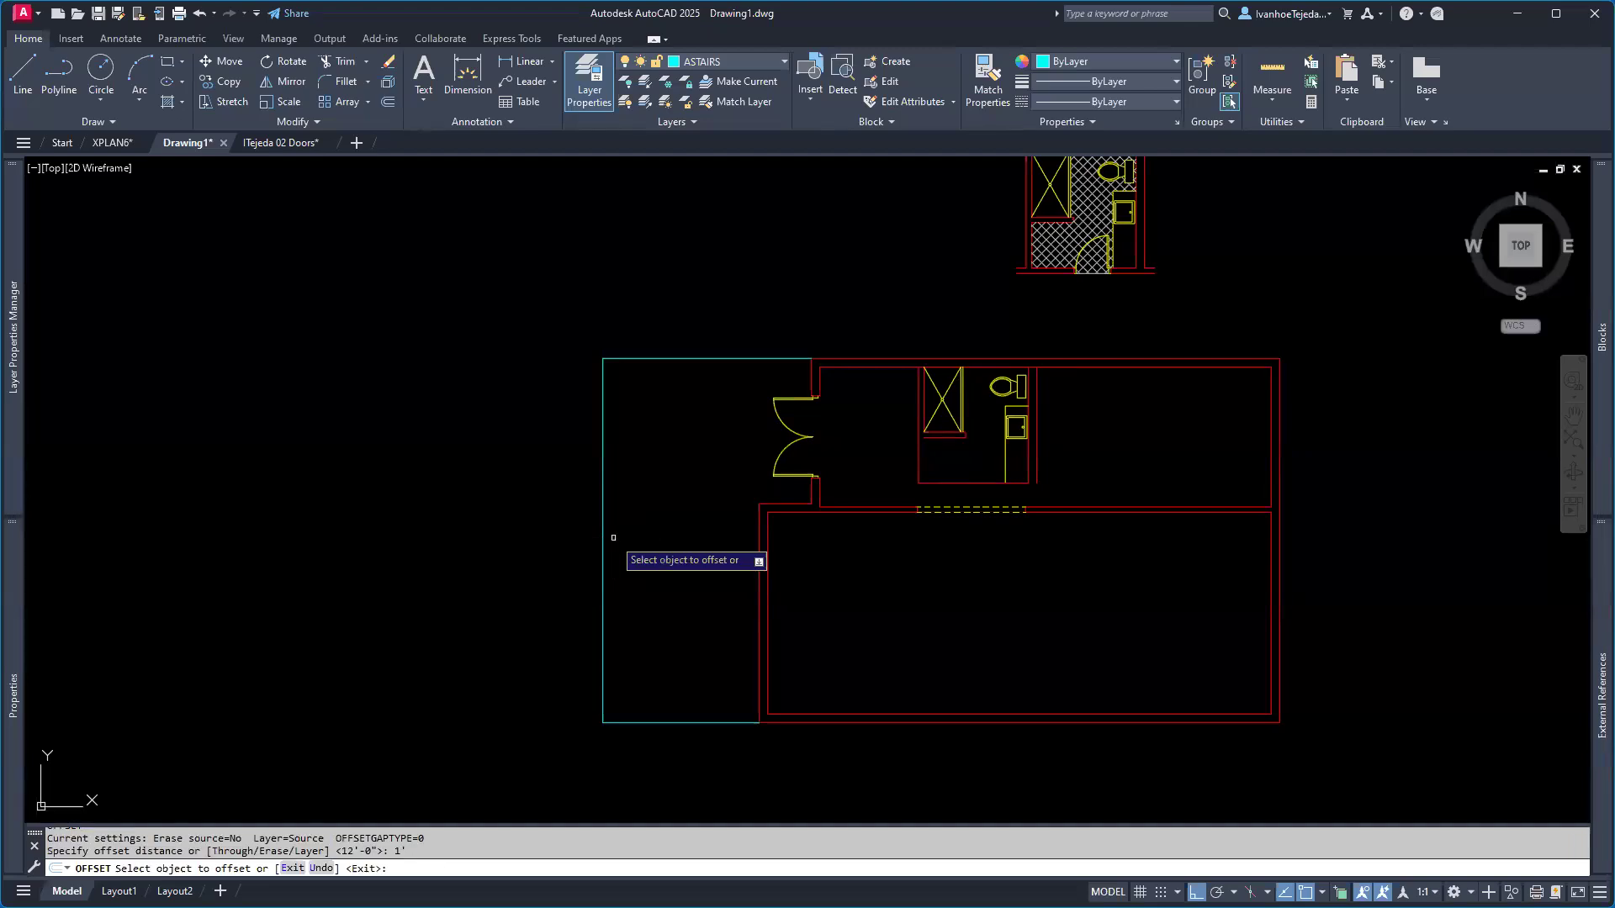
left_click(602, 492)
left_click(647, 509)
left_click(616, 473)
left_click(664, 467)
key("Return")
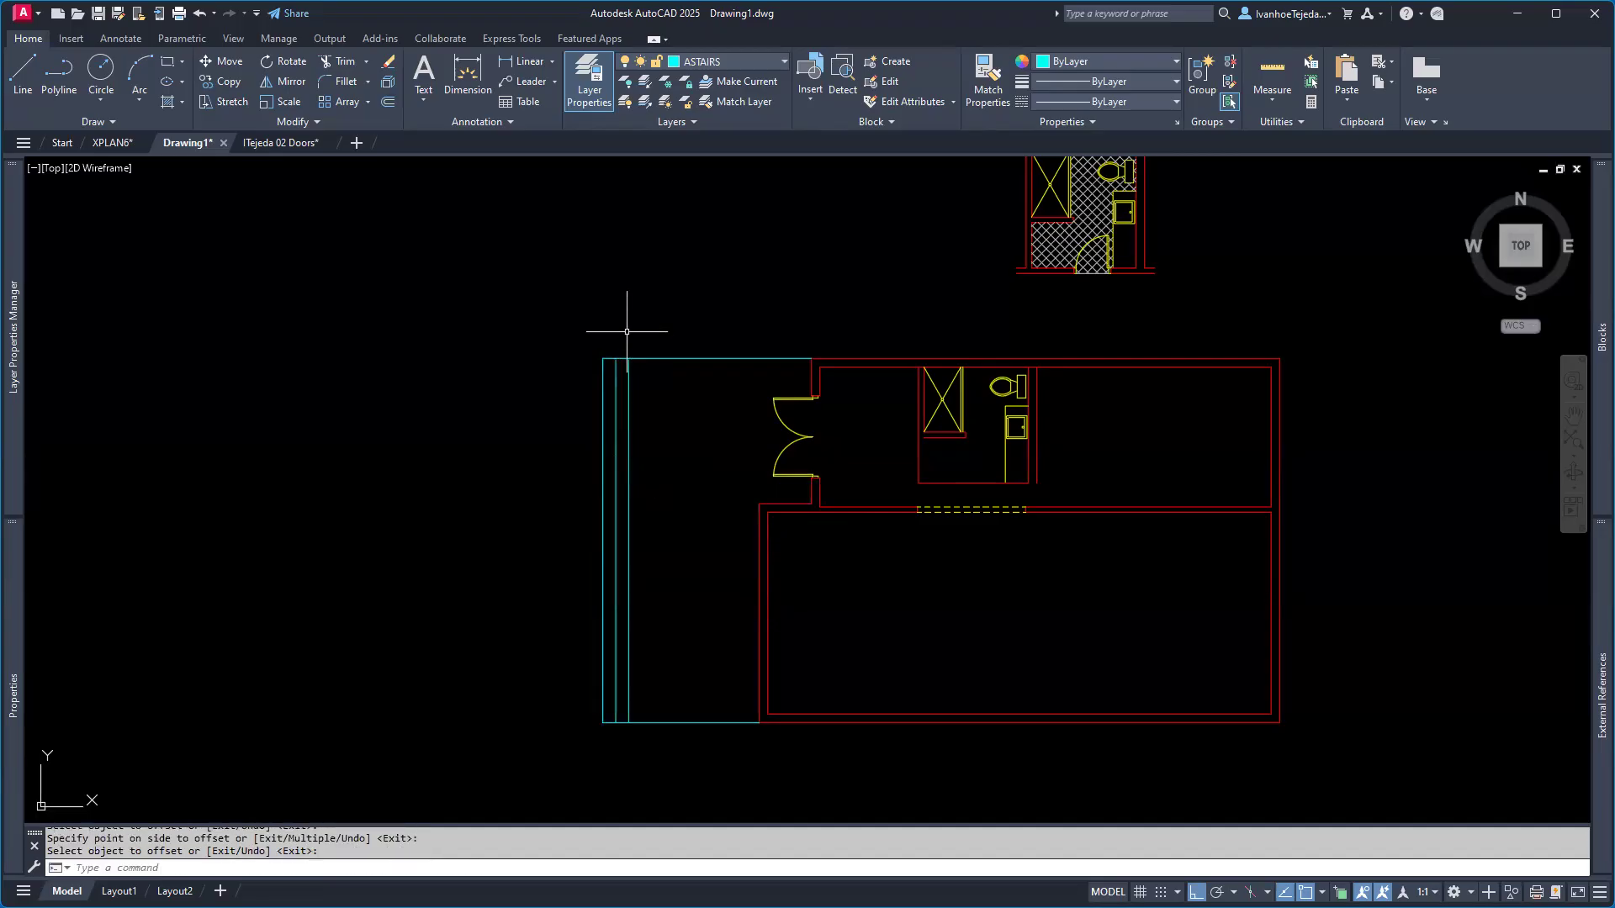
scroll(631, 332, "up", 4)
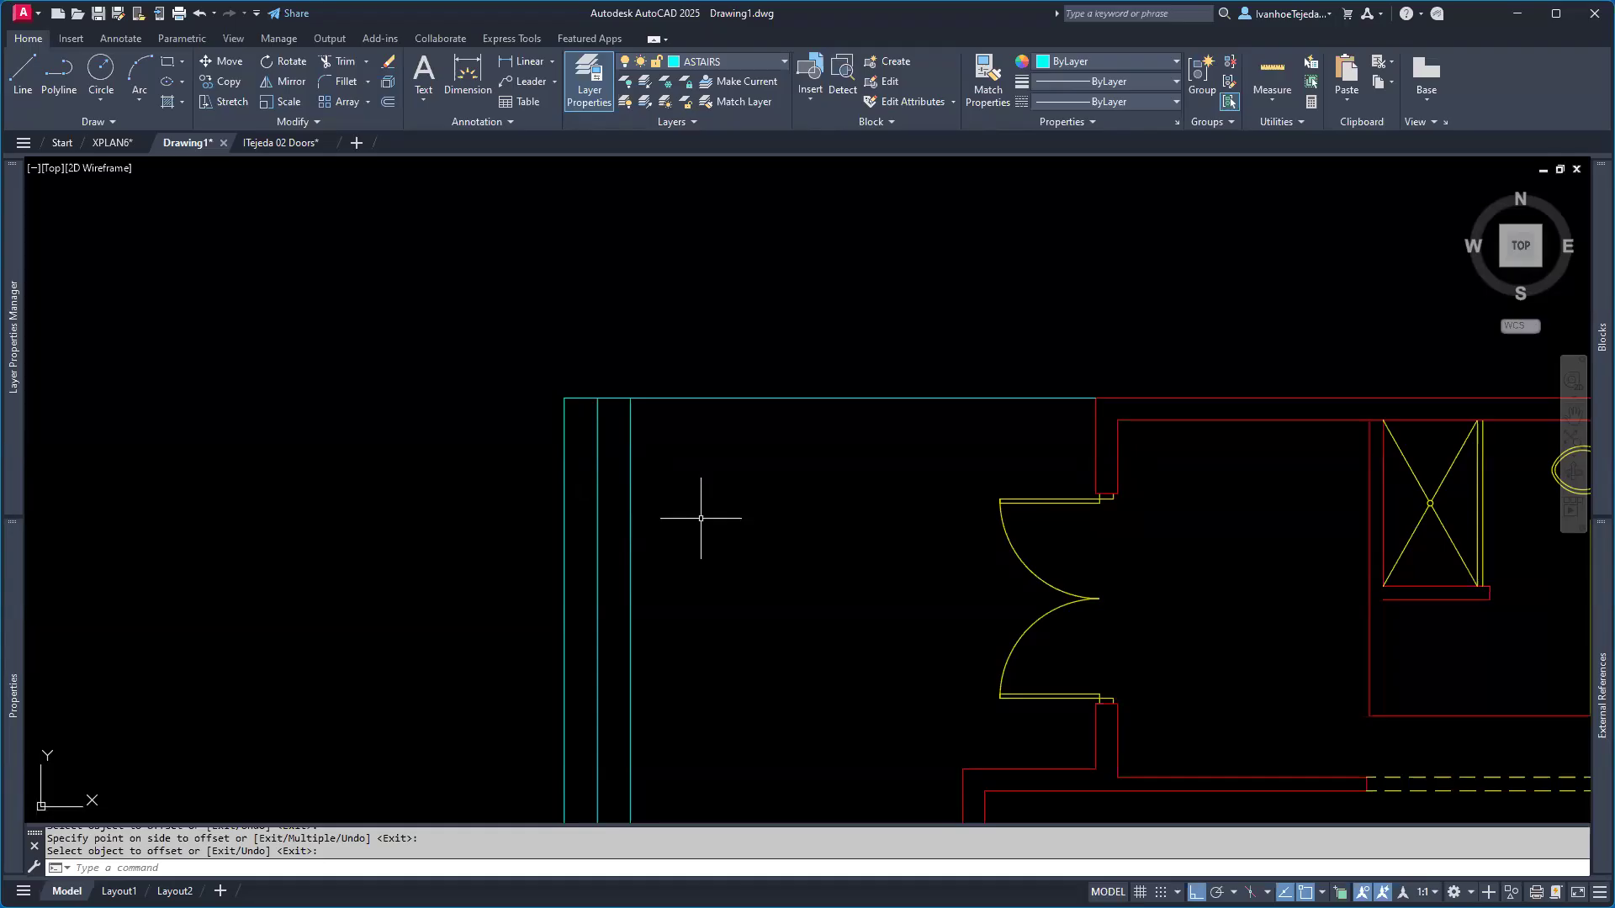
scroll(698, 517, "down", 4)
mouse_move(872, 621)
middle_mouse_down()
mouse_move(613, 480)
mouse_move(594, 505)
middle_mouse_up()
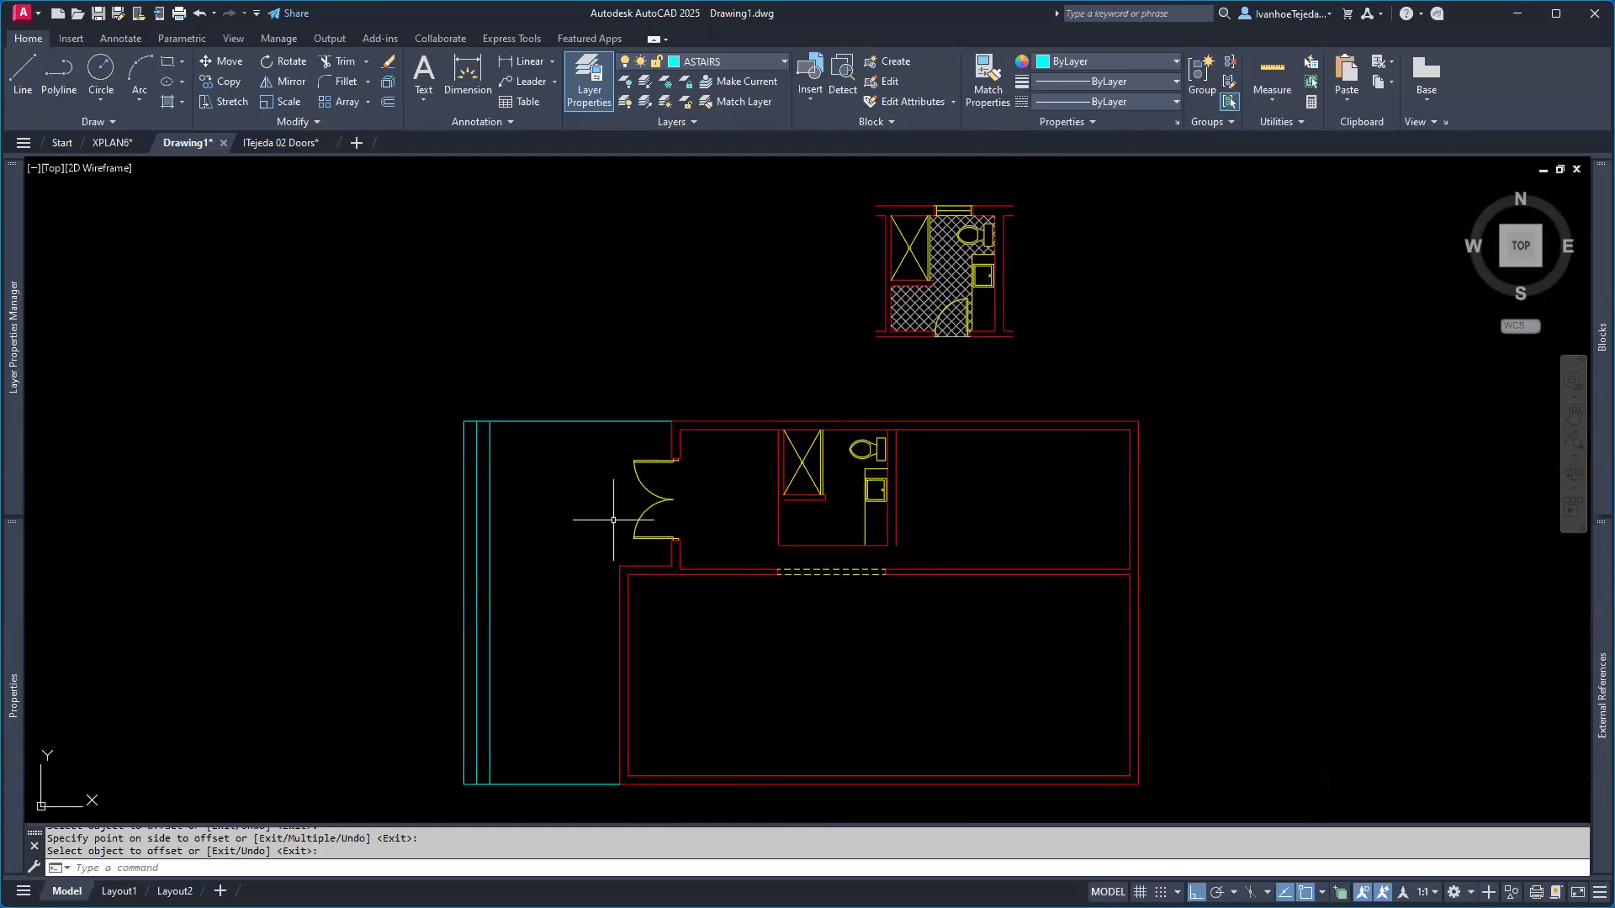